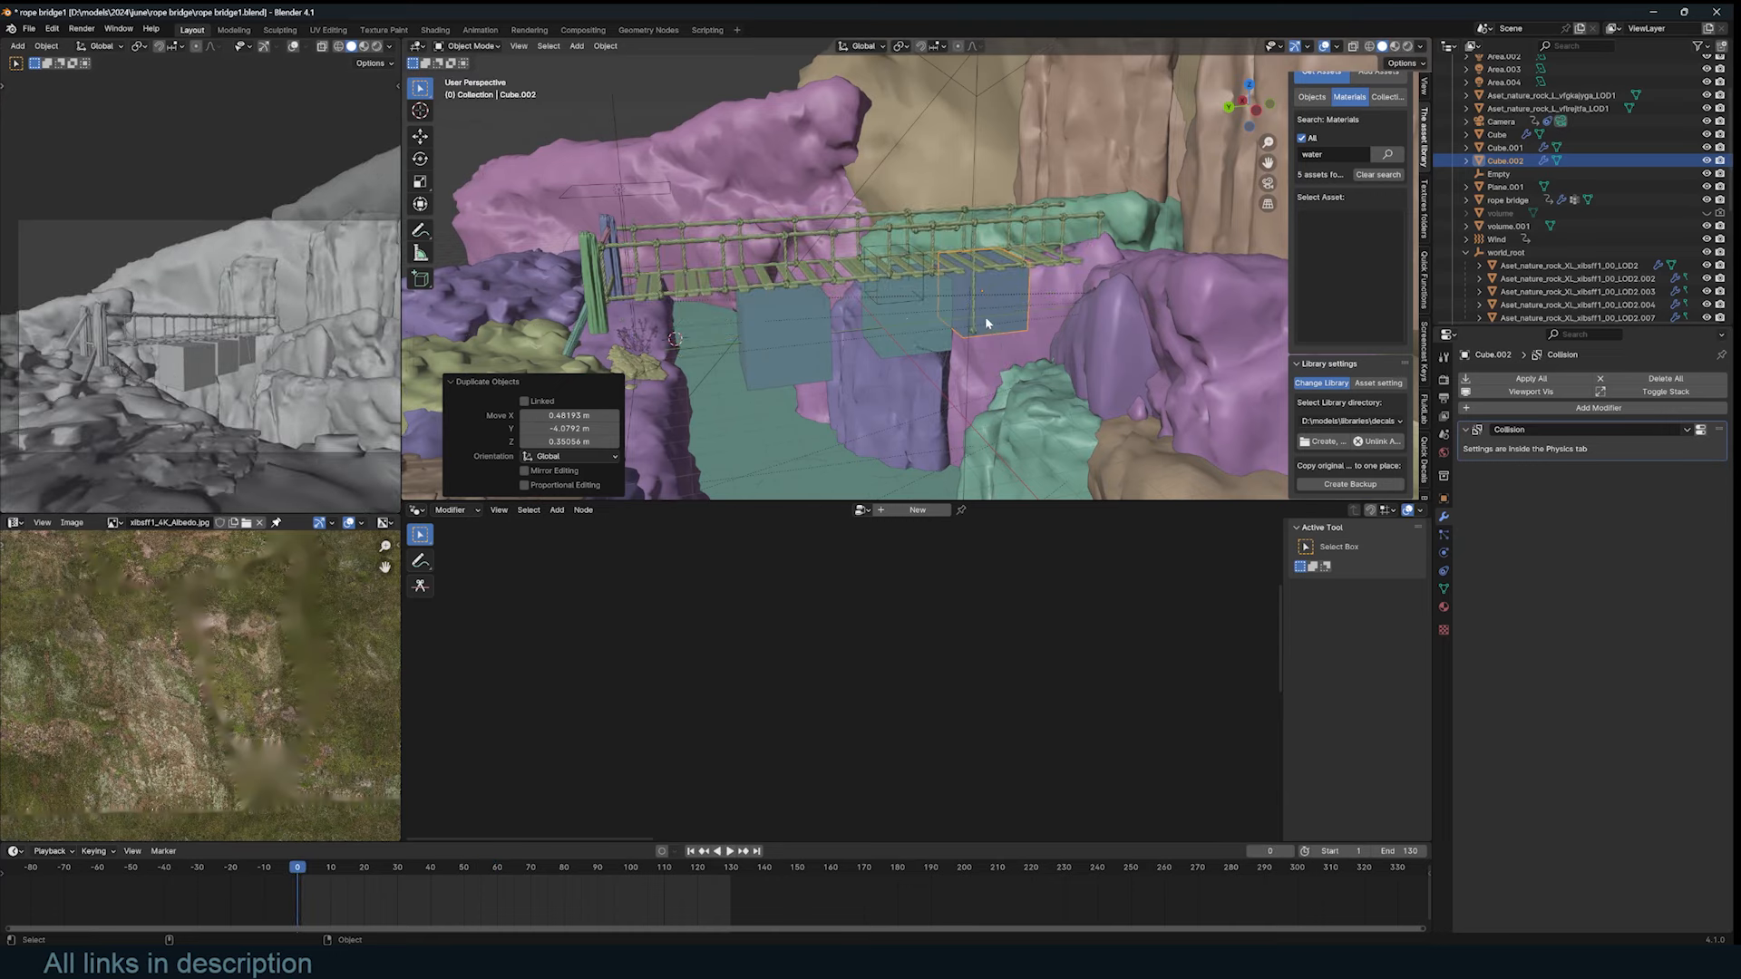
Step: Delete the three collision cubes beneath the rope bridge
left_click(905, 320, "shift")
left_click(786, 350, "shift")
key("x")
left_click(787, 349)
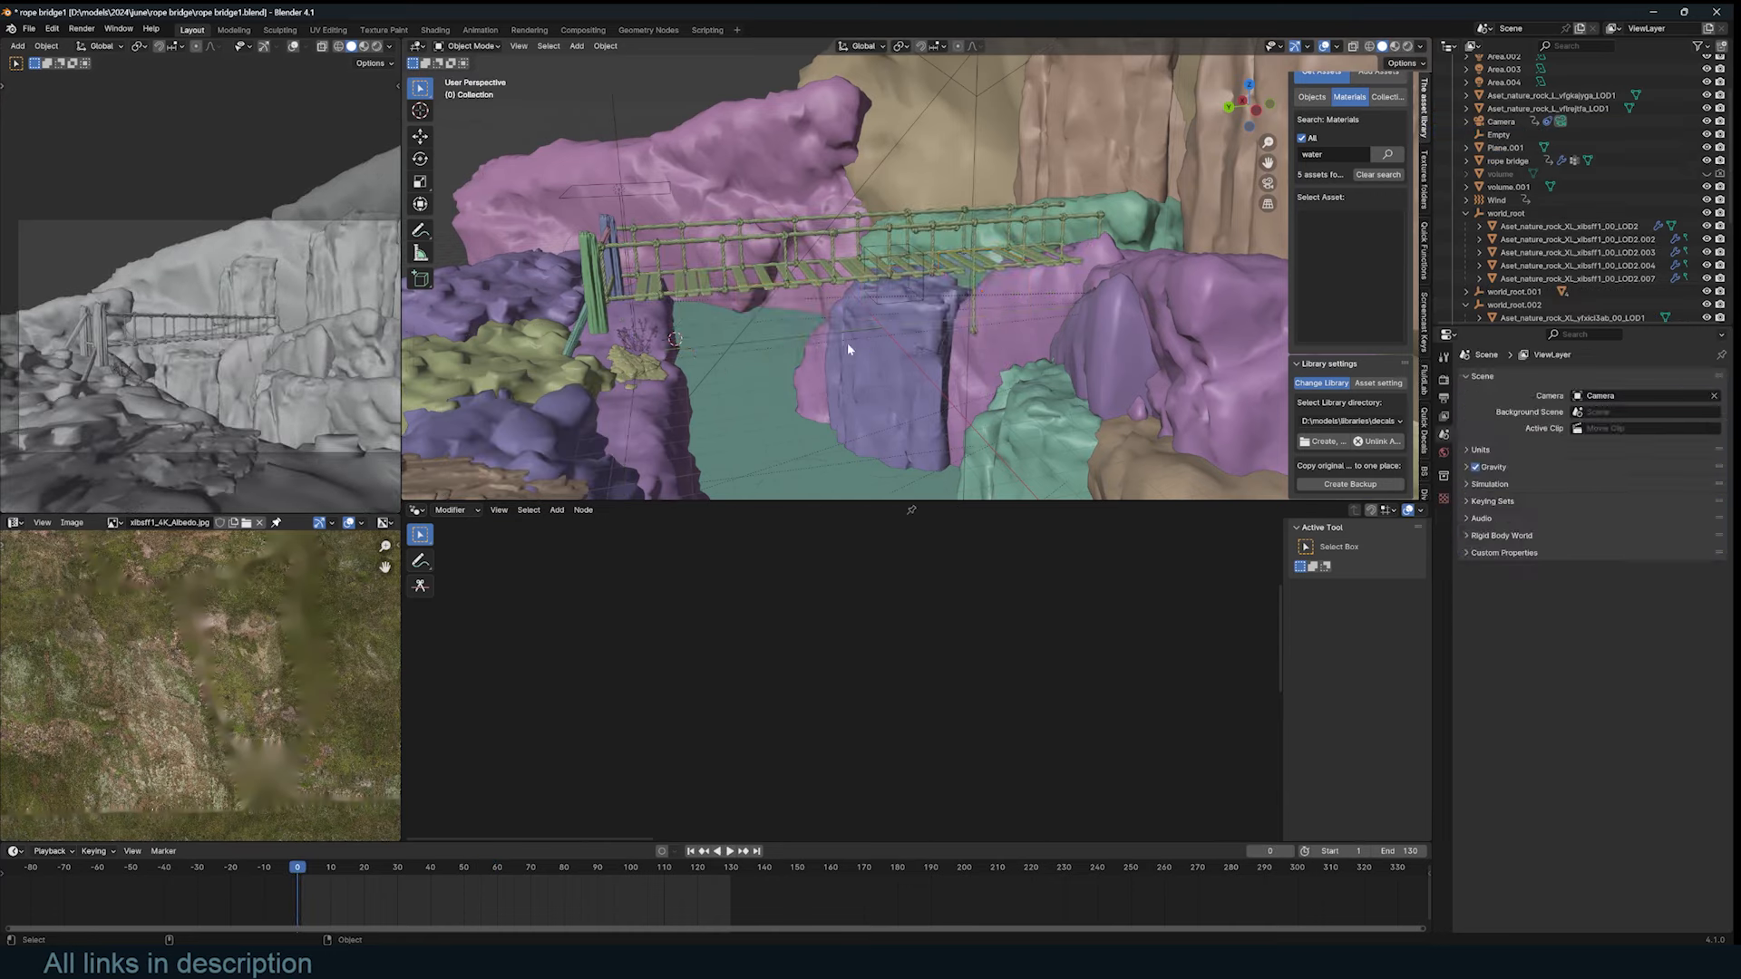
Step: Review the rope bridge animation, its rendered clip, the debris.gif preview, the assembling figure video and the assemble_house scene as reference examples
left_click(926, 269)
key("space")
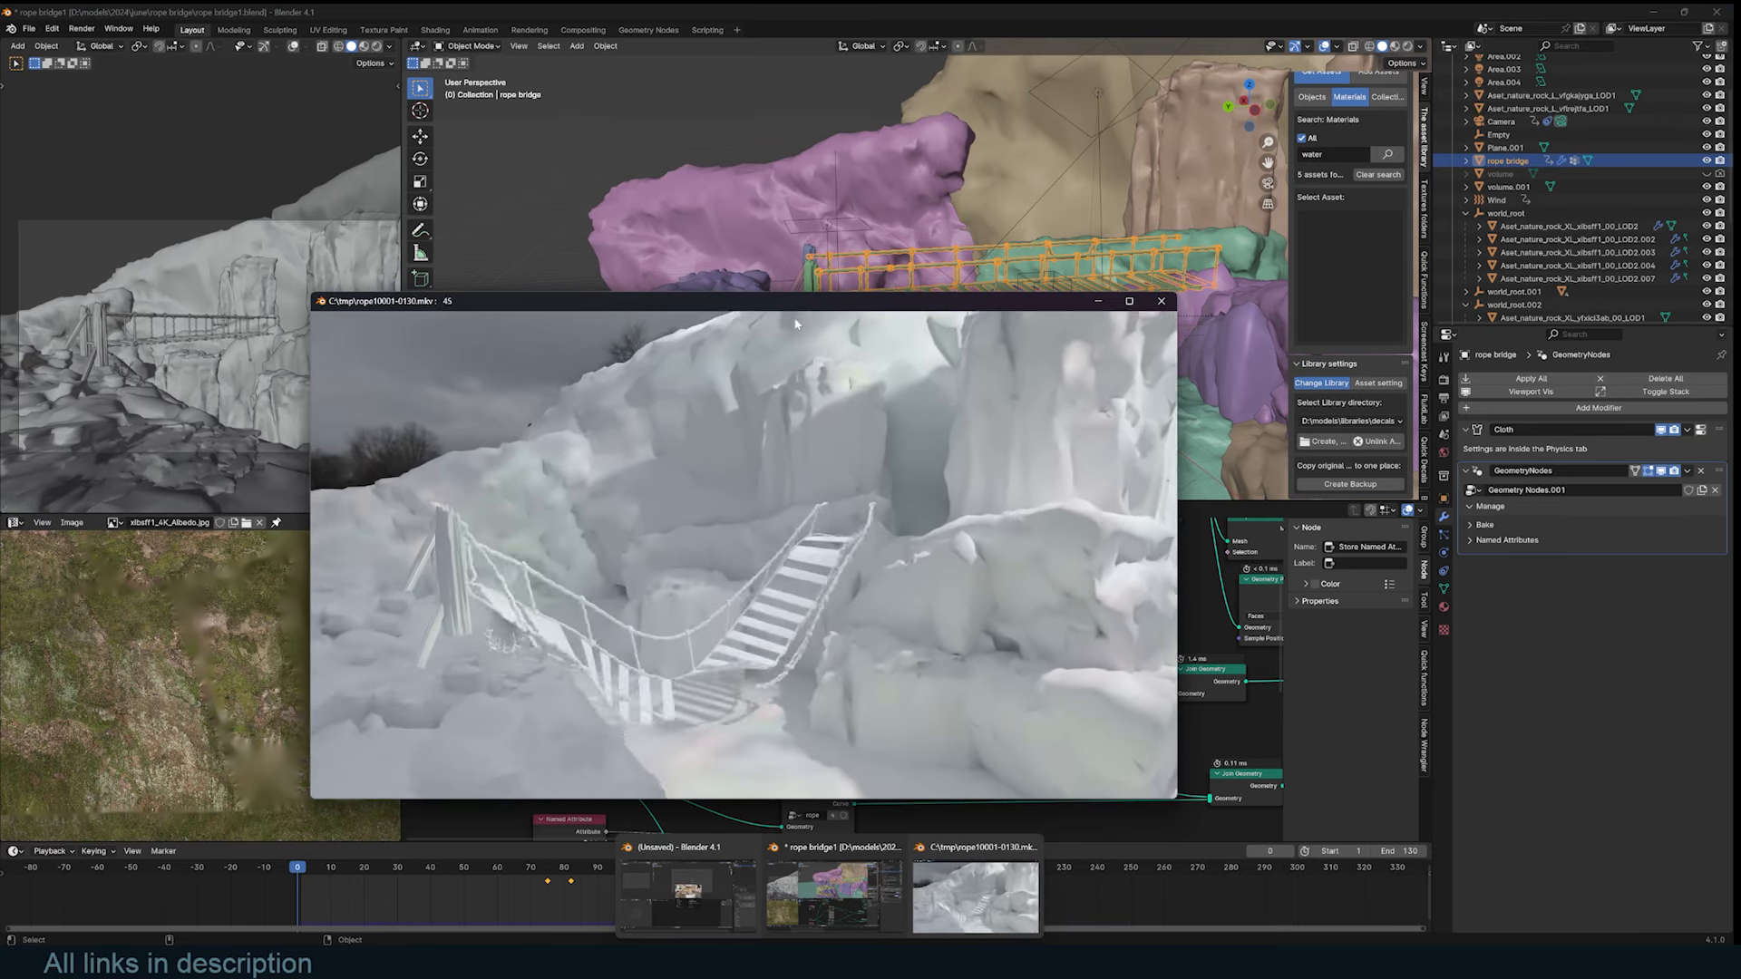
left_click(1163, 306)
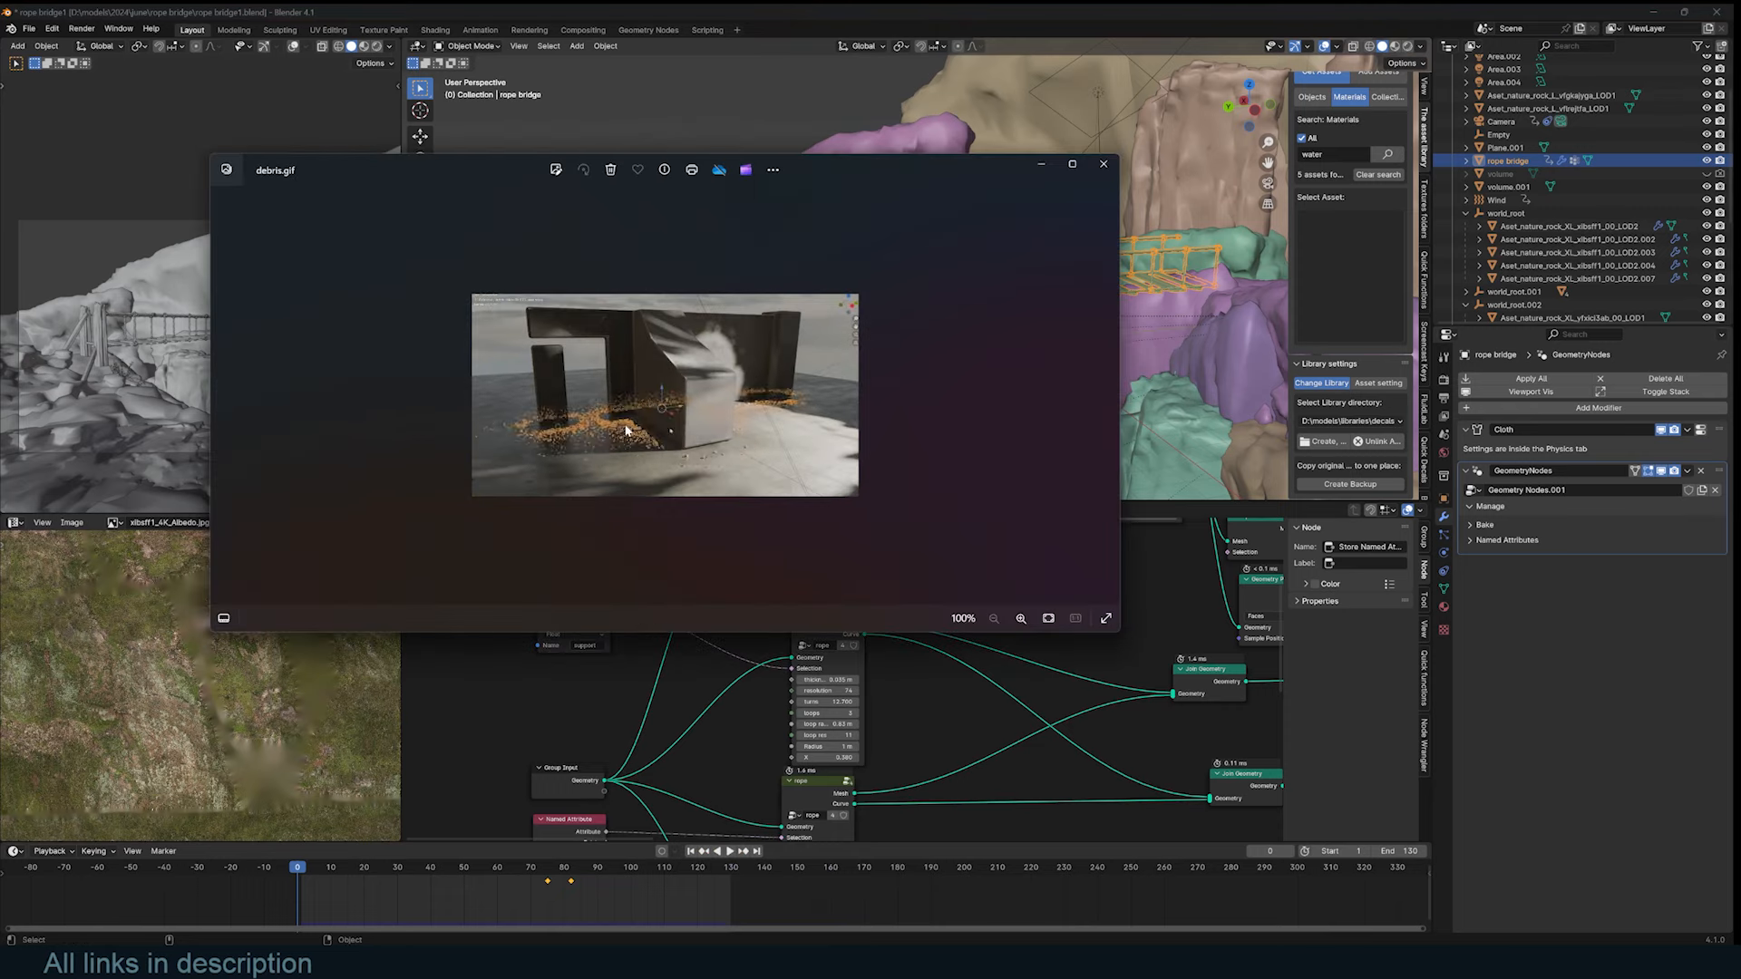
left_click(1104, 164)
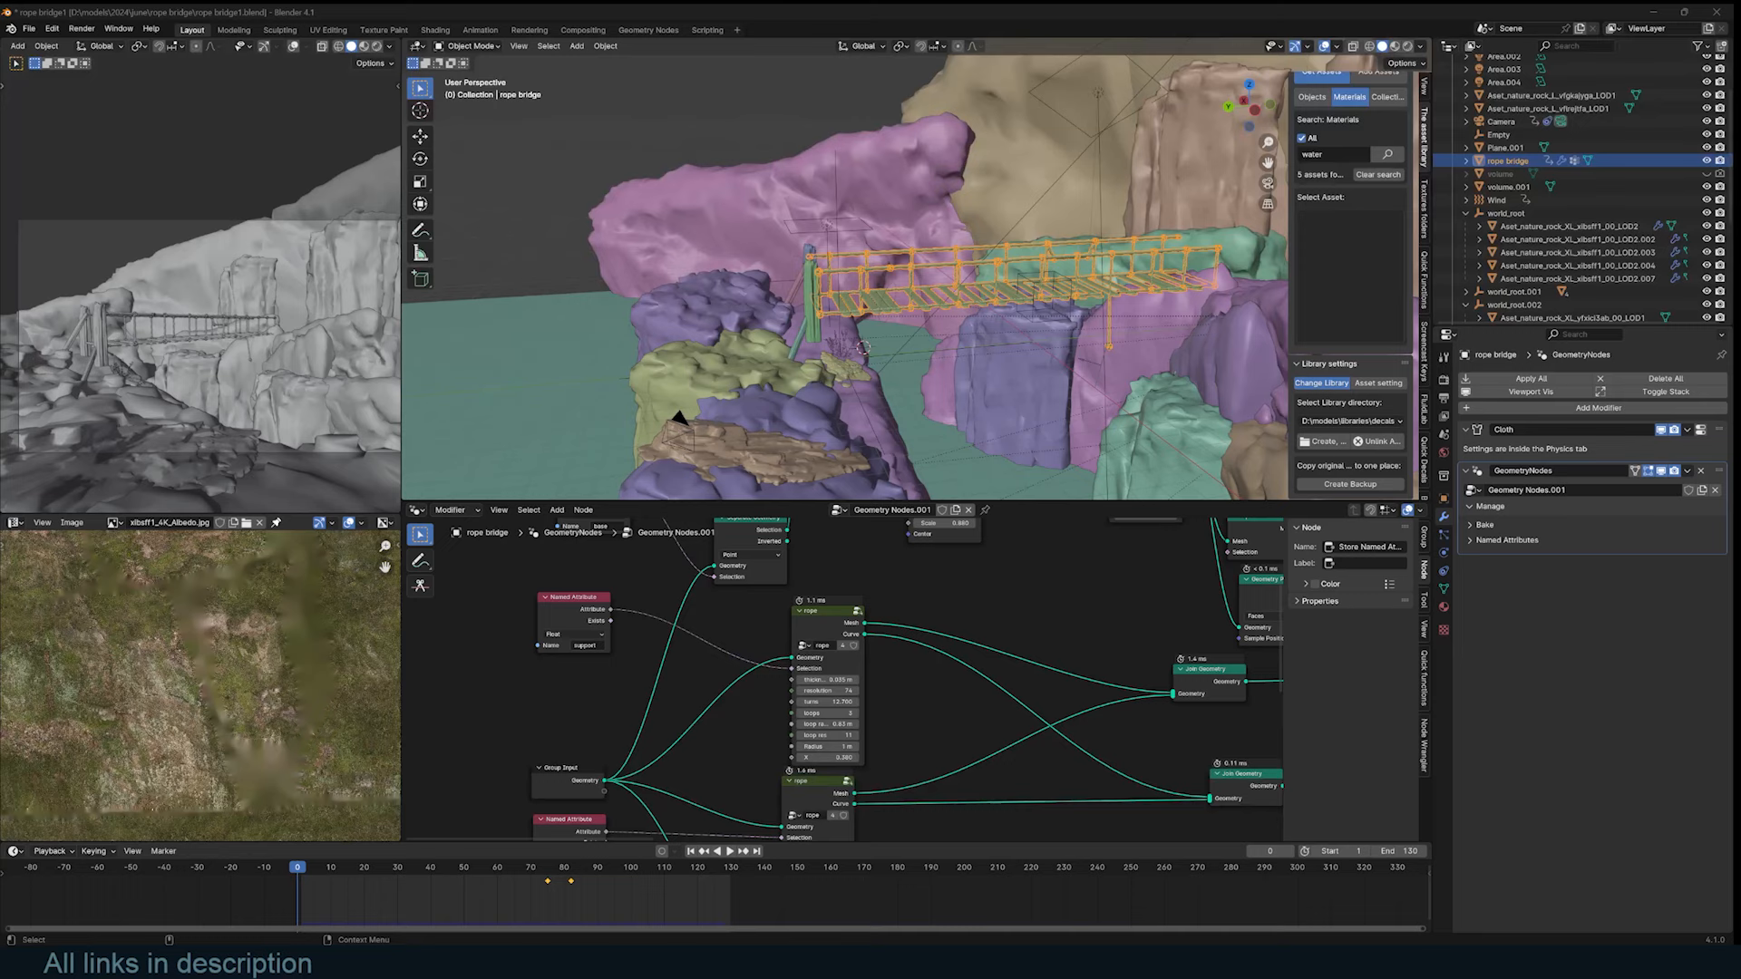
key("alt+Tab")
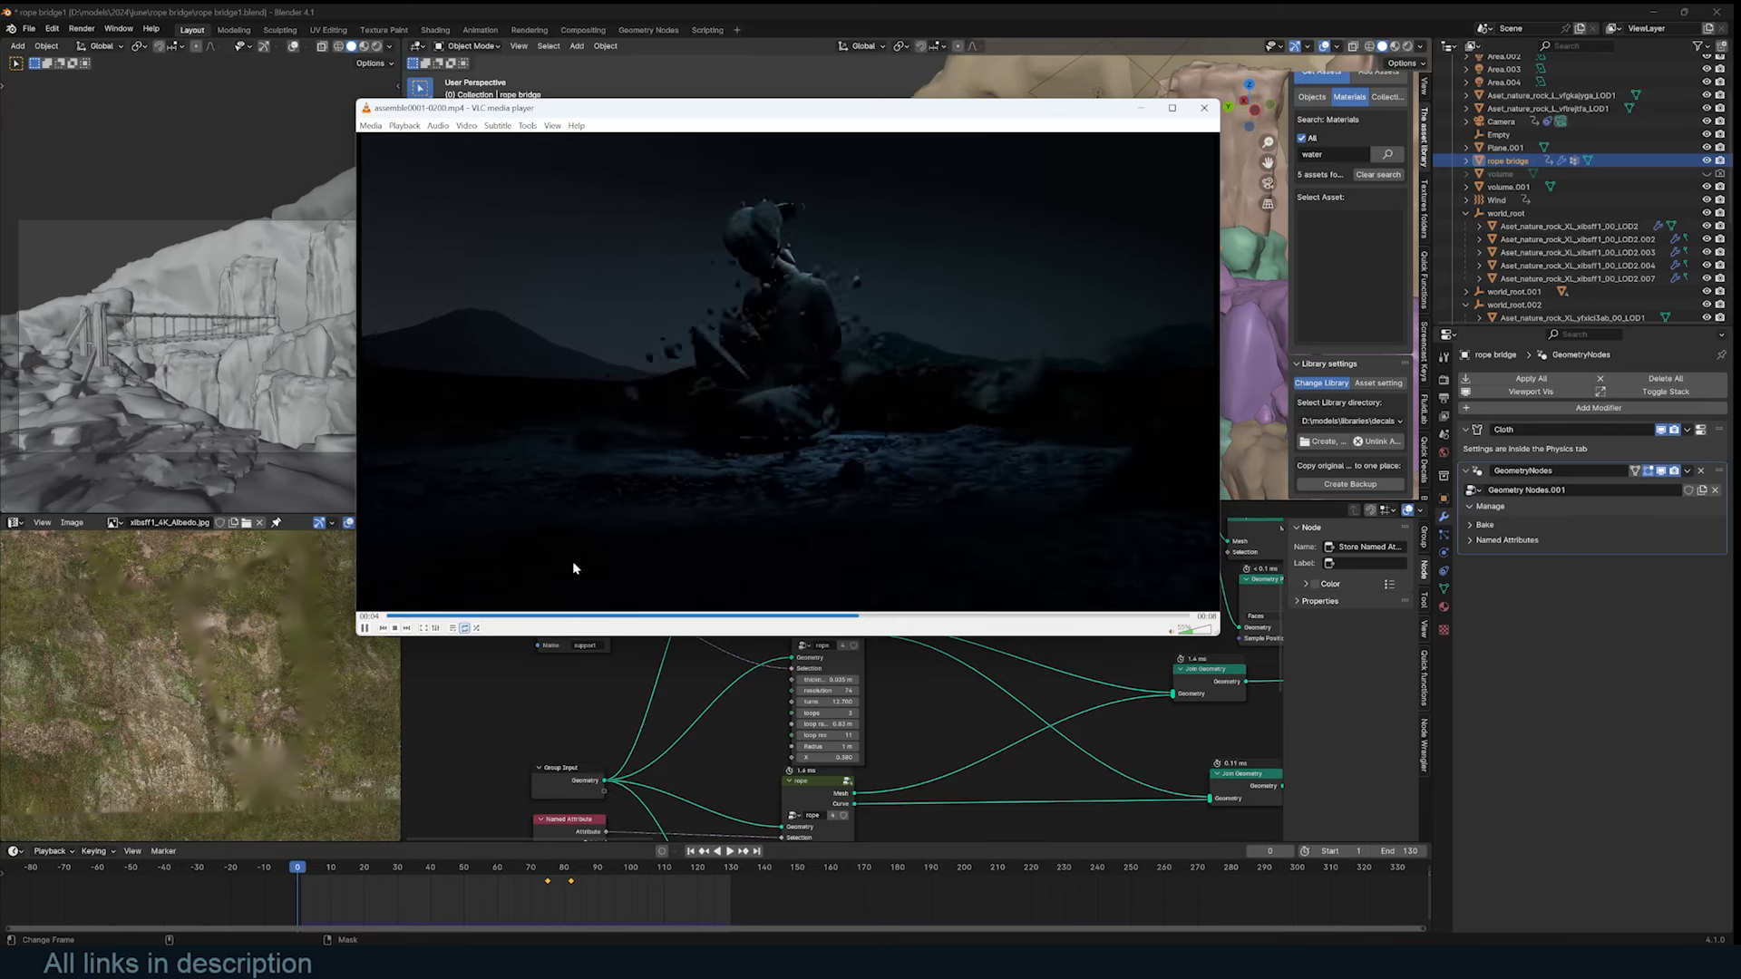
left_click(396, 617)
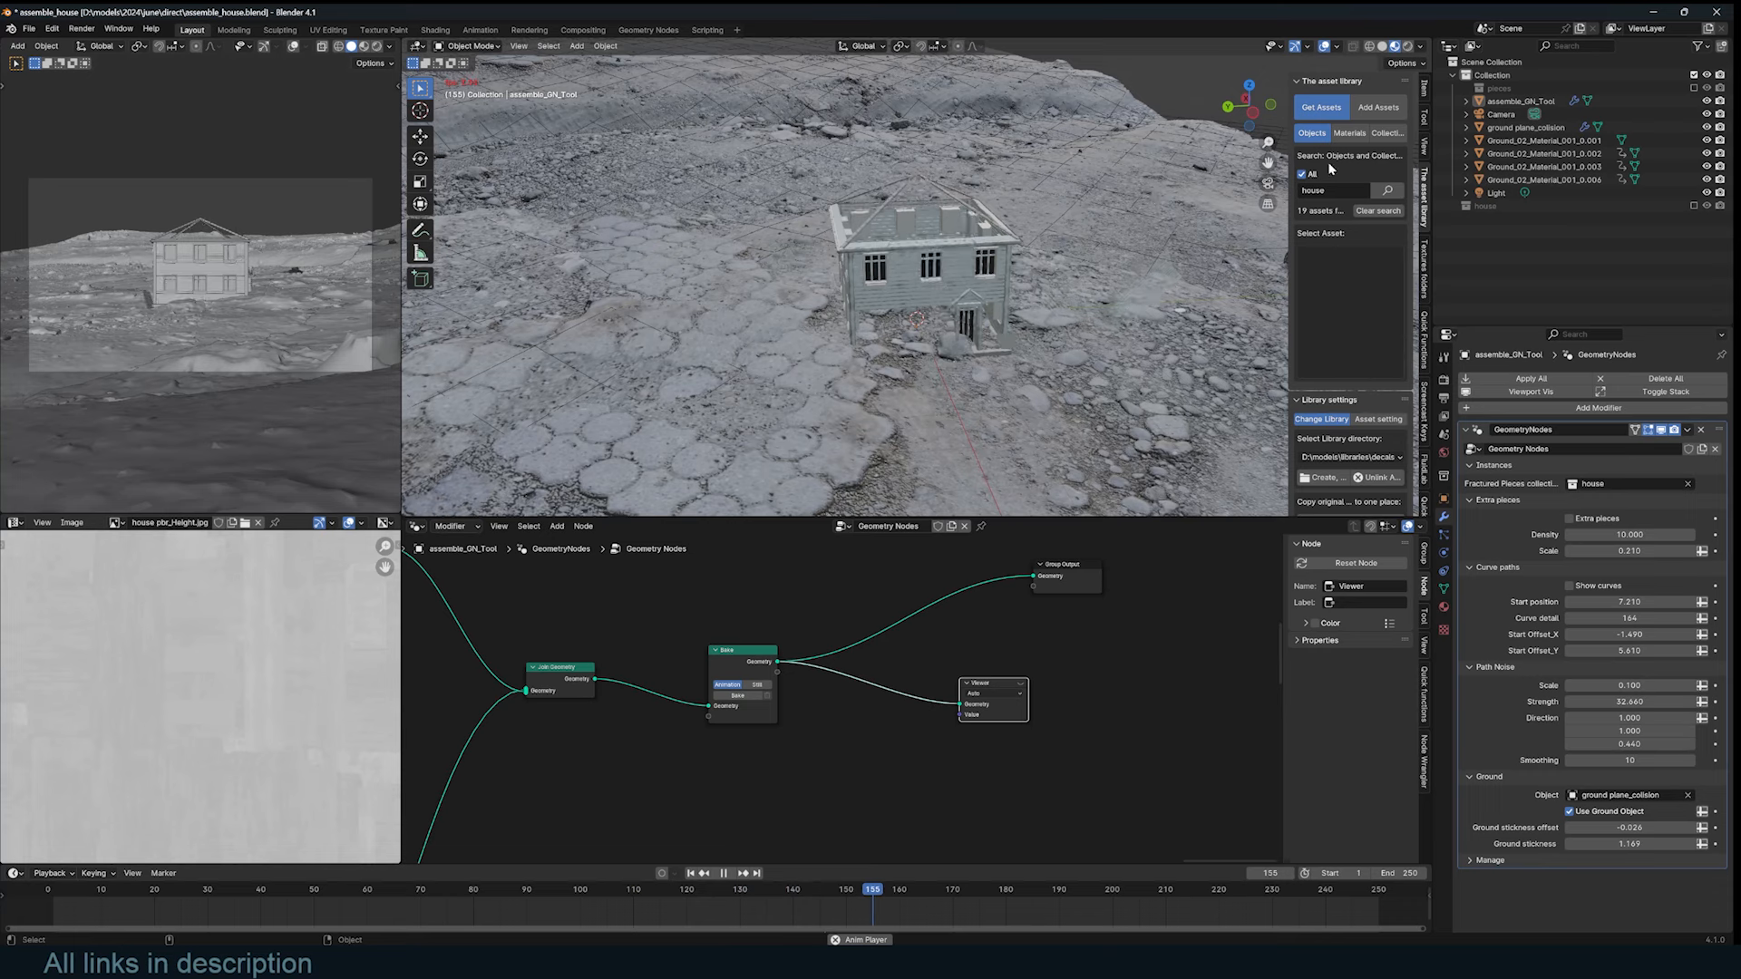
key("space")
left_click(1024, 233)
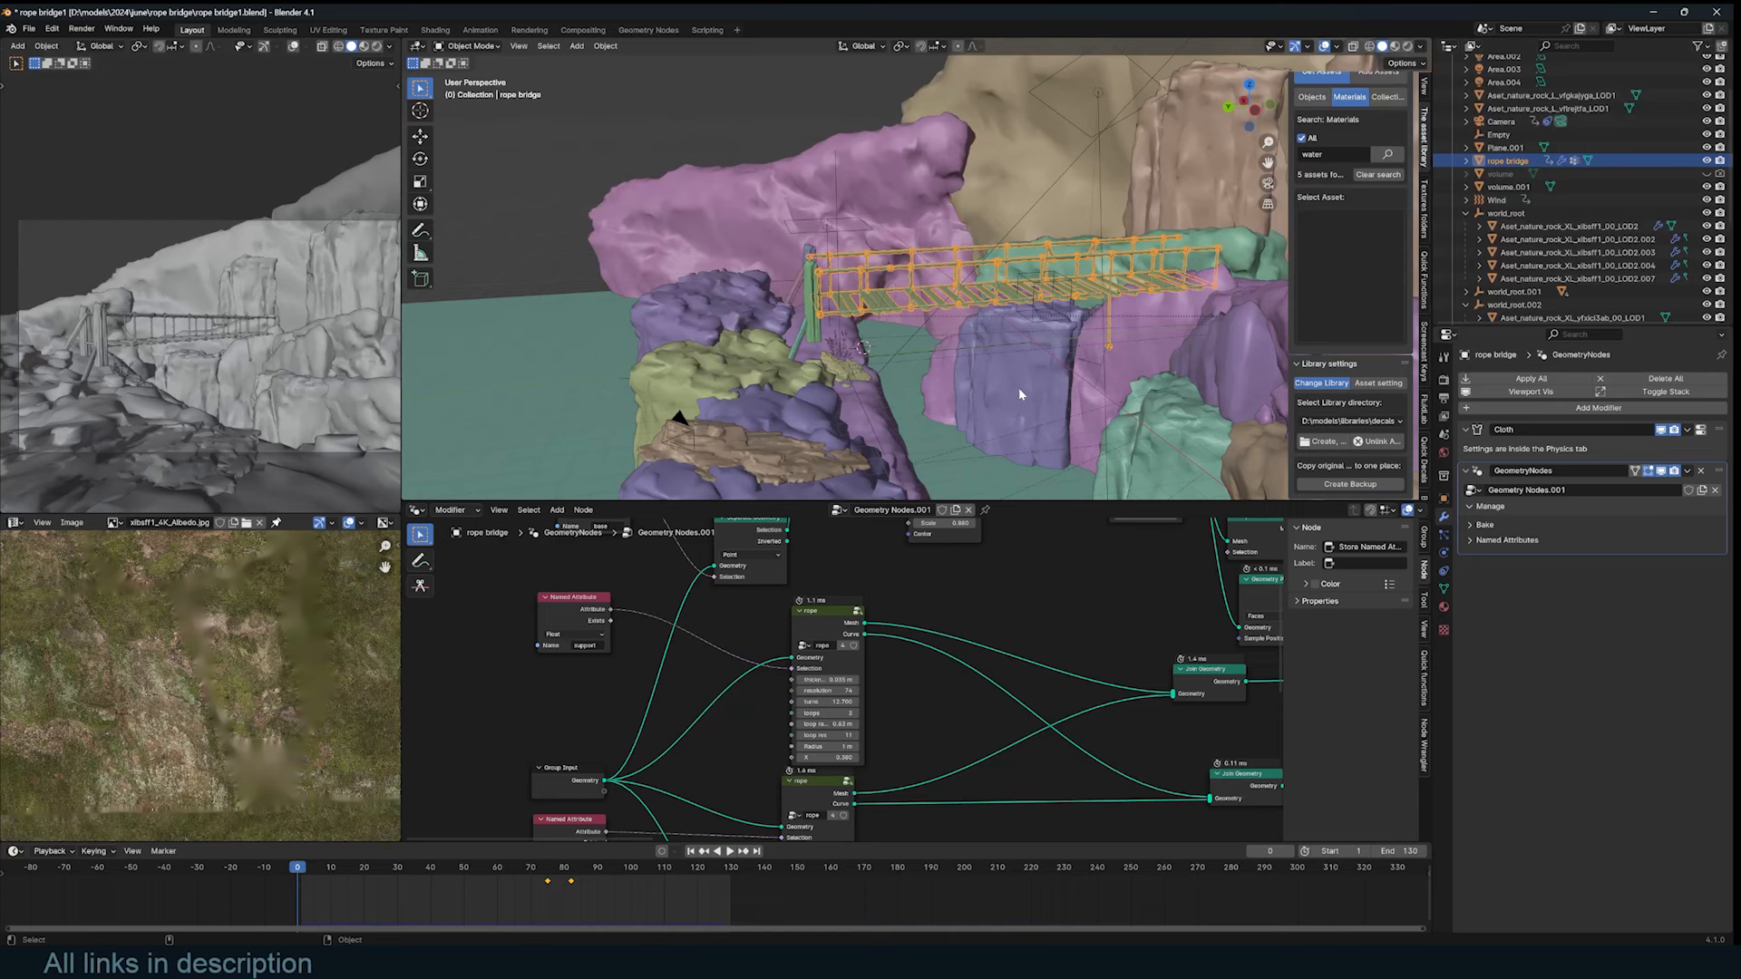
middle_click_drag(1054, 400, 995, 385, "shift")
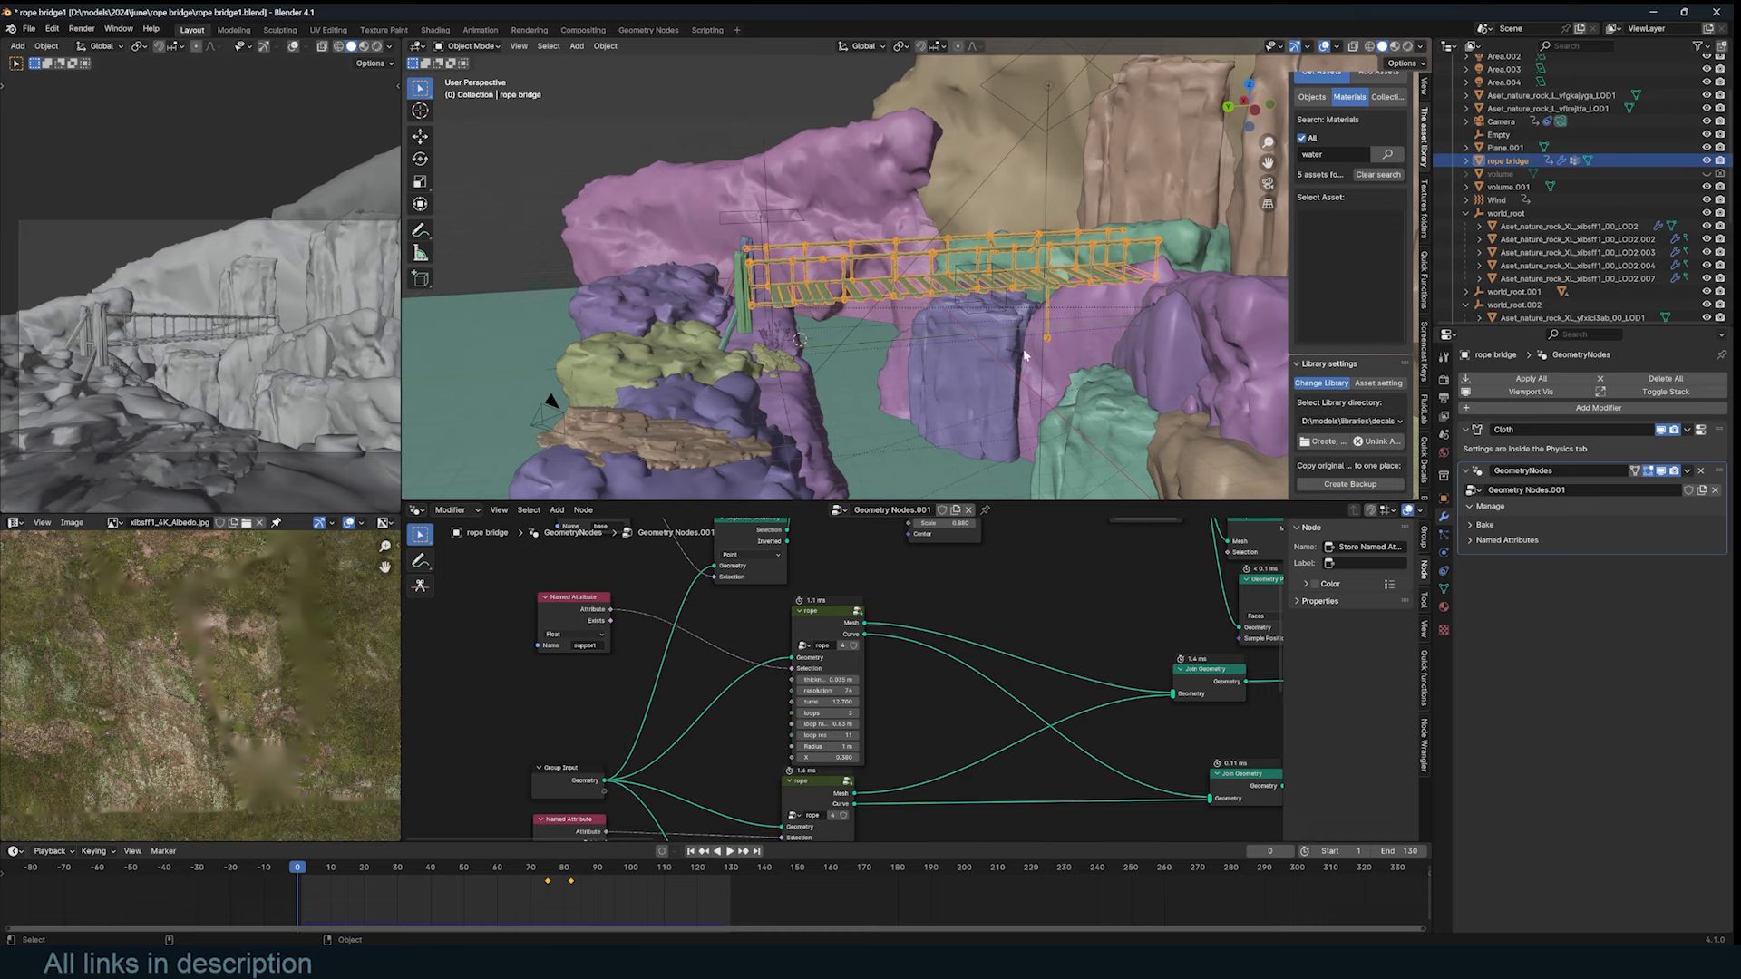
middle_click_drag(964, 307, 867, 297)
scroll(824, 684, "down", 2)
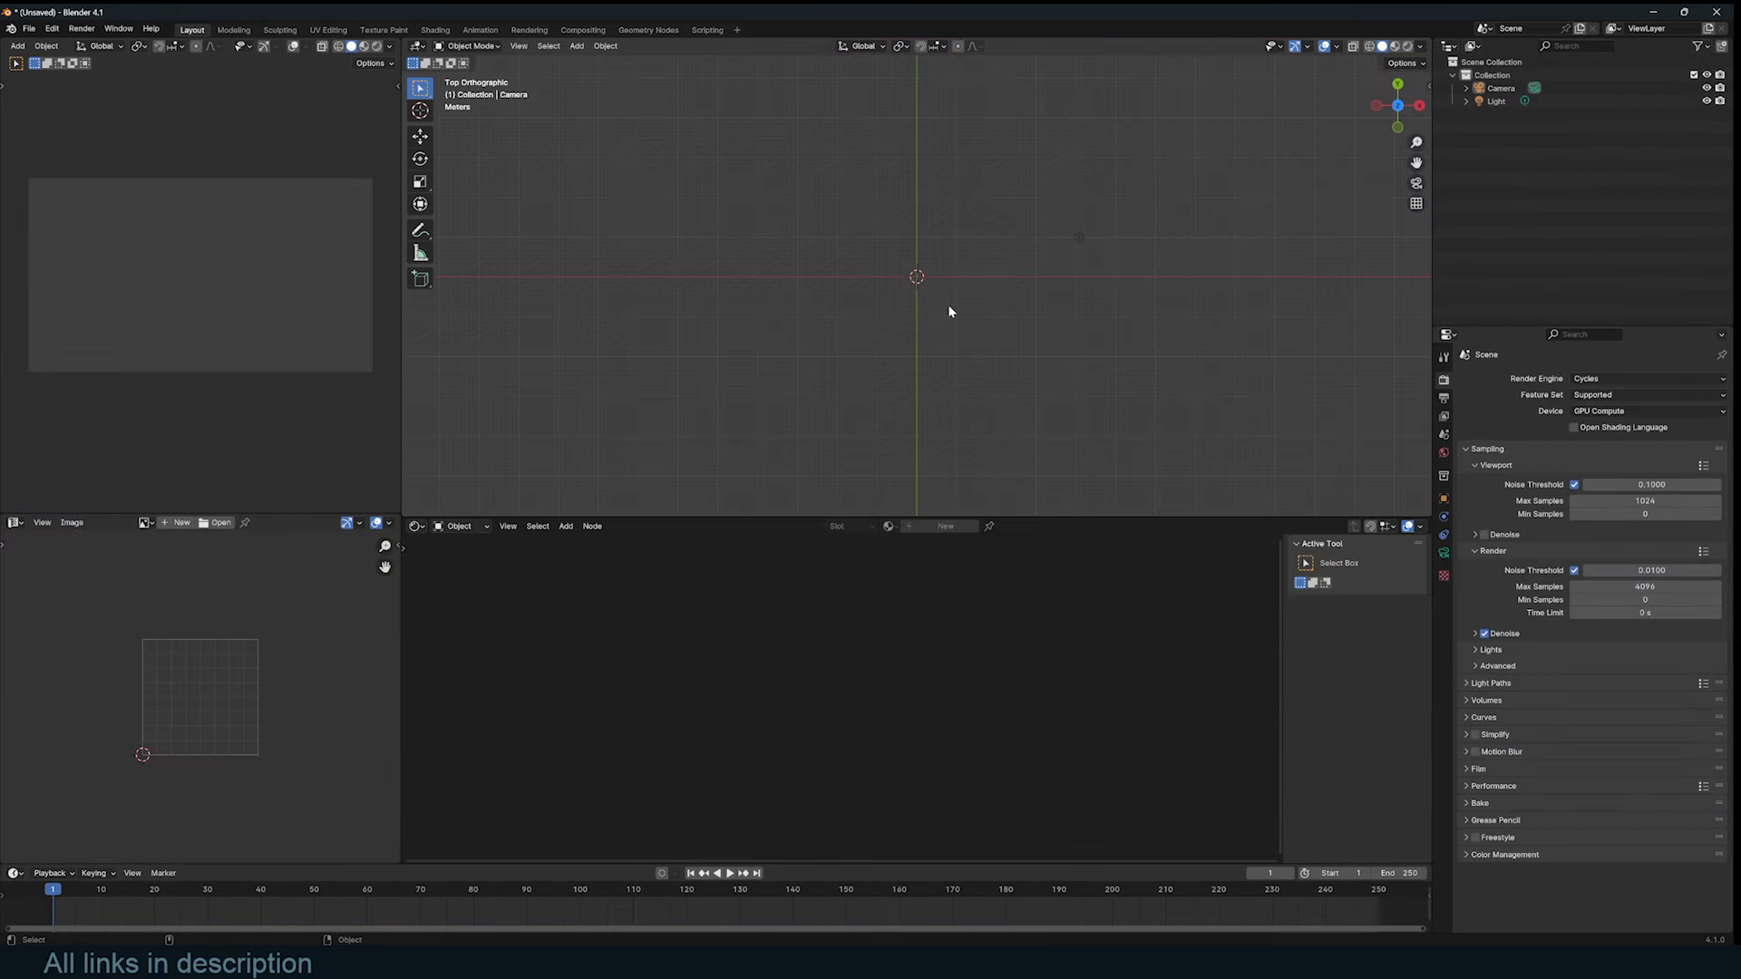
Step: Add a mesh plane at the origin of the empty scene
key("shift+a")
key("Escape")
key("shift+a")
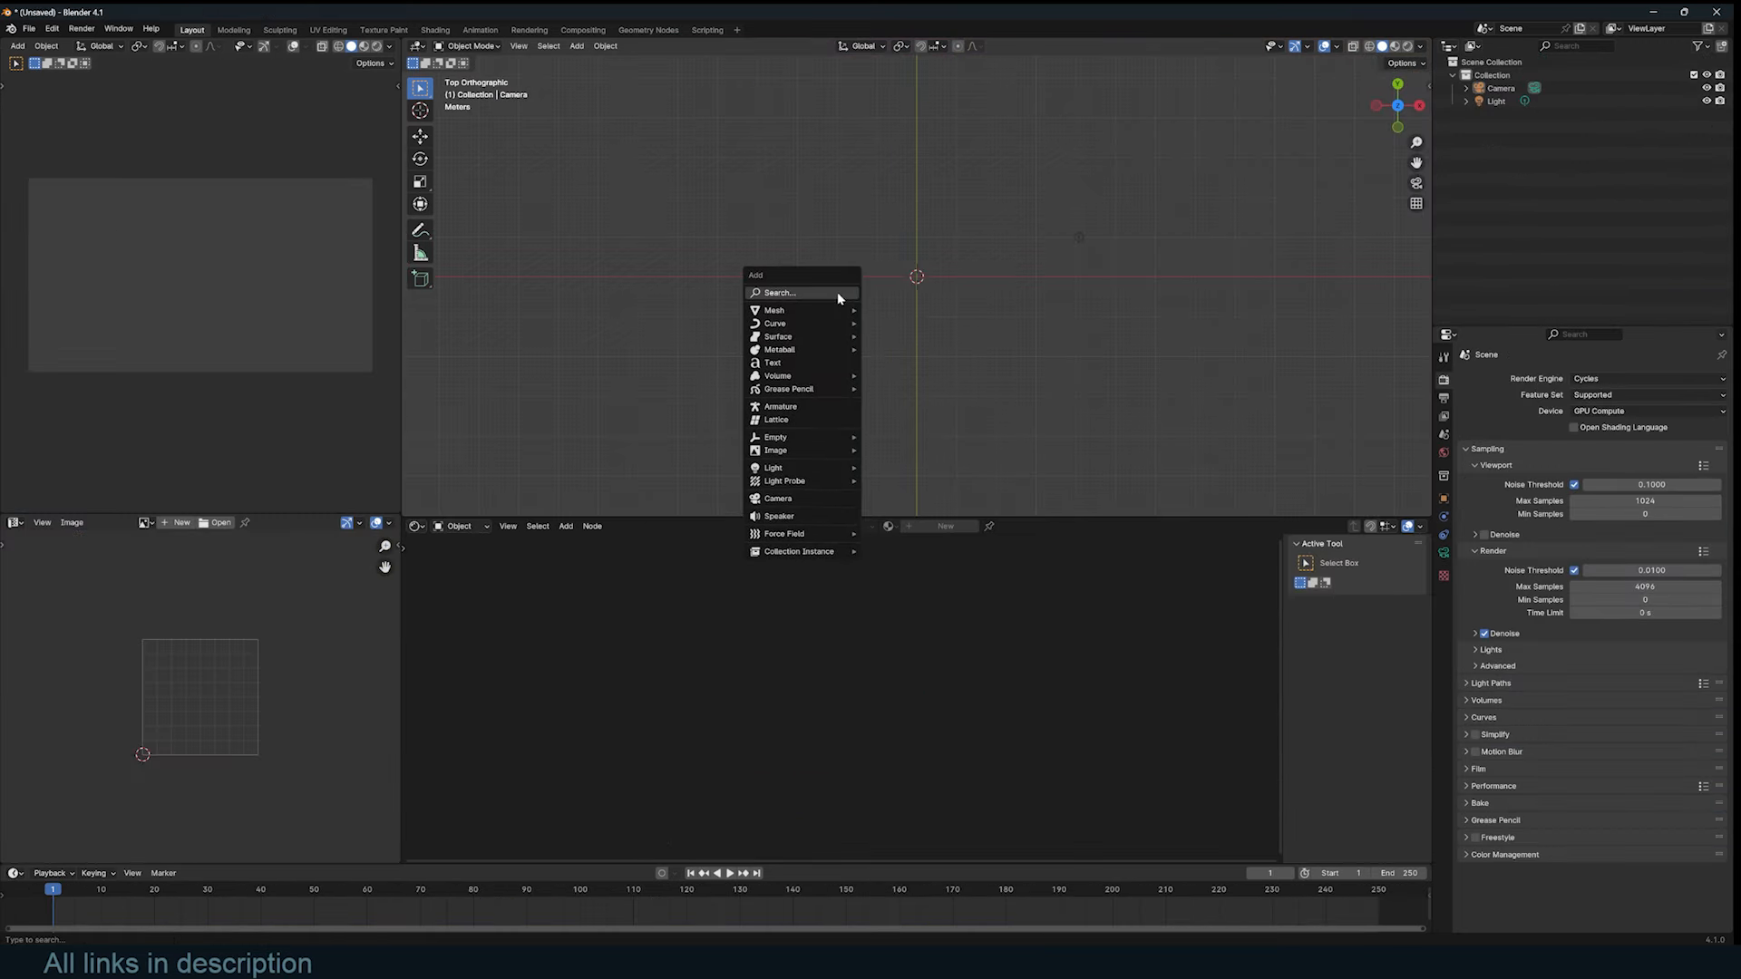
key("shift+a")
mouse_move(893, 313)
left_click(947, 313)
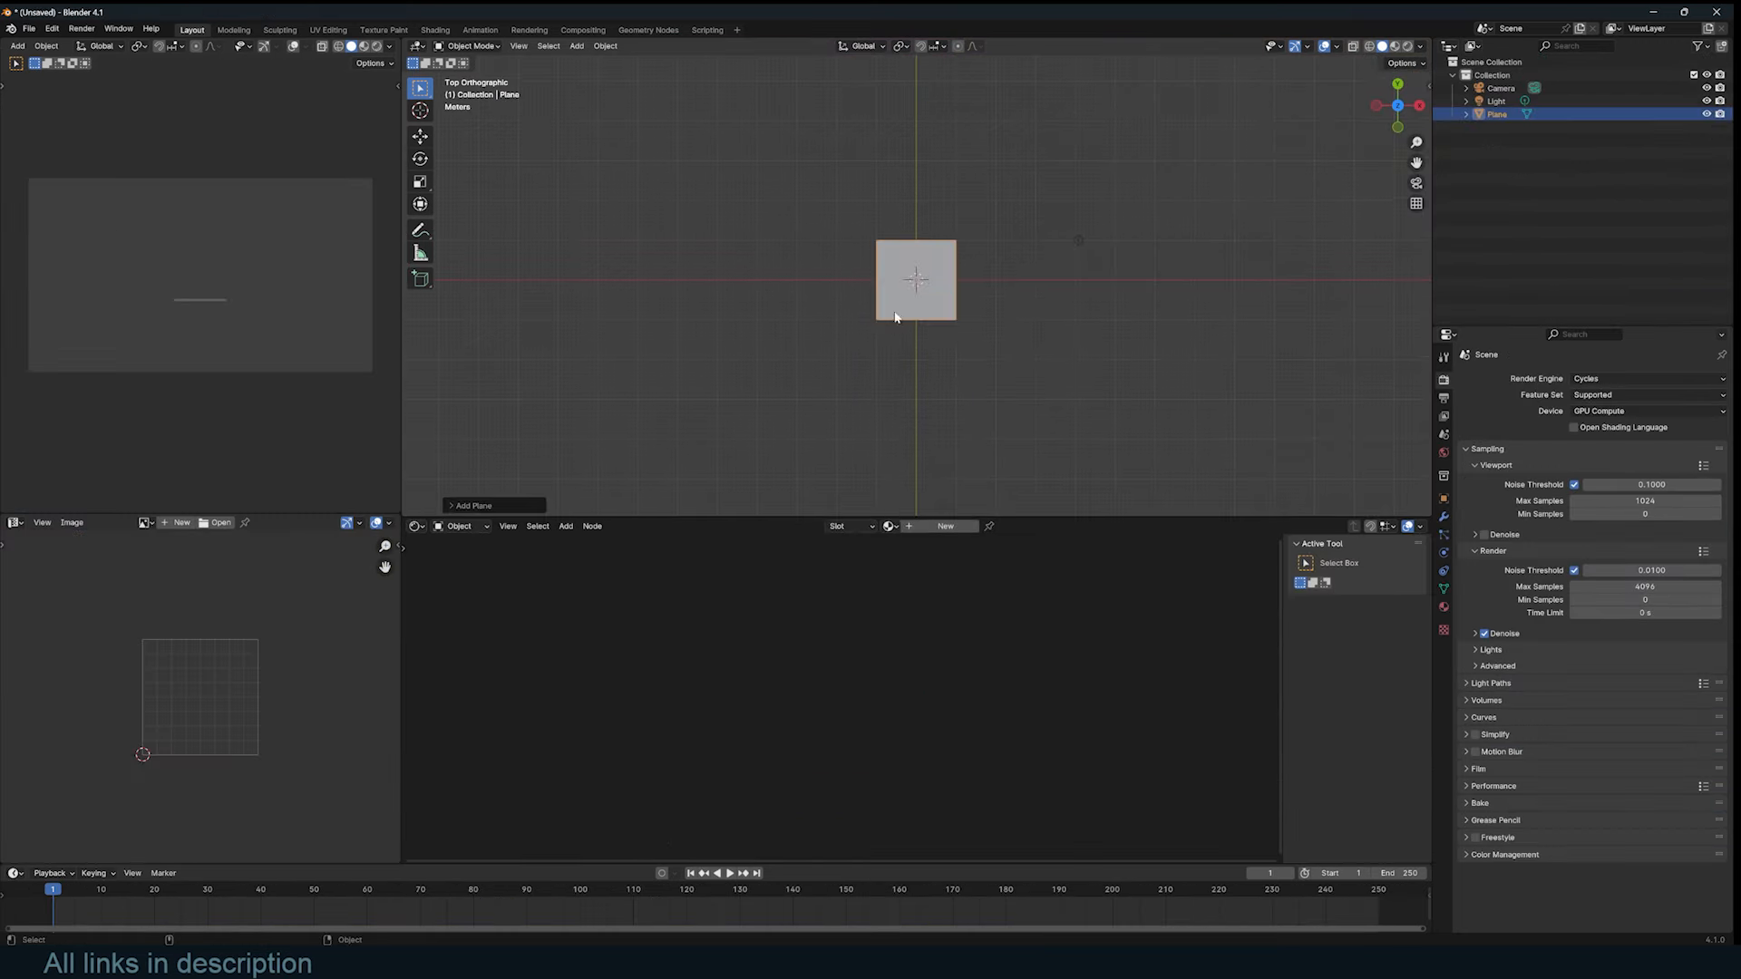
Step: Stretch the plane along the X axis into a long strip and apply its scale
key("s")
key("x")
left_click(1080, 306)
key("ctrl+a")
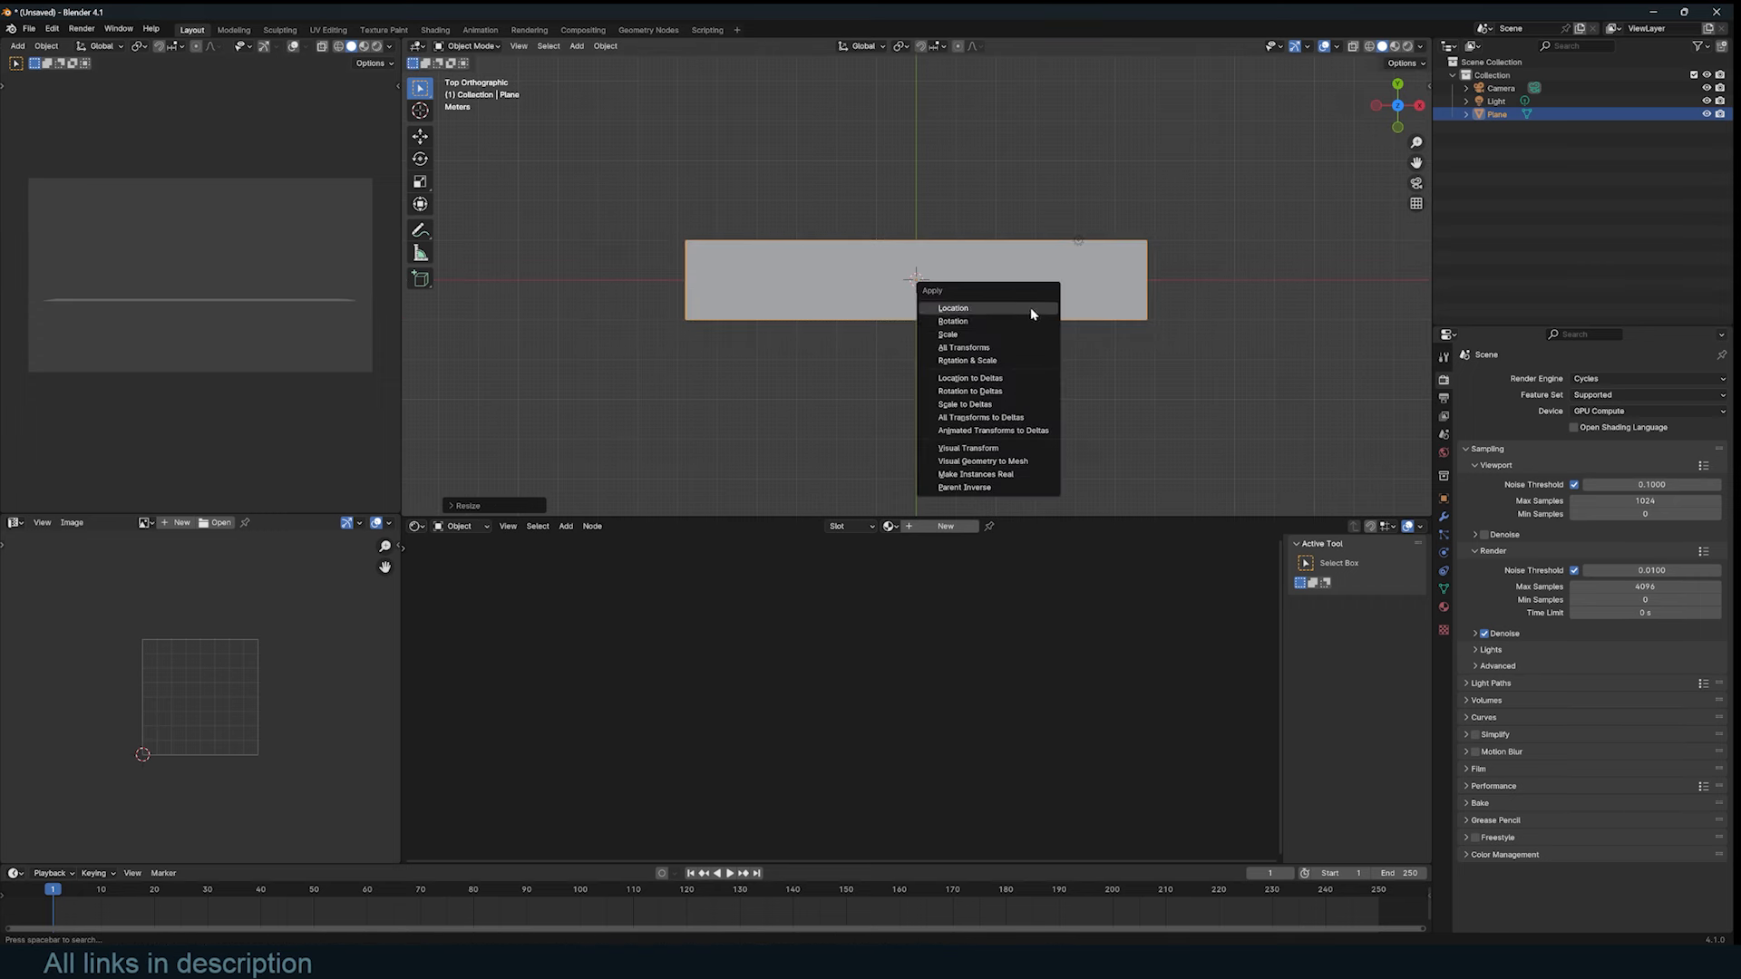
left_click(1004, 335)
Step: Divide the strip along its length with several dozen evenly spaced crosswise loop cuts
key("Tab")
key("ctrl+r")
scroll(947, 235, "up", 18)
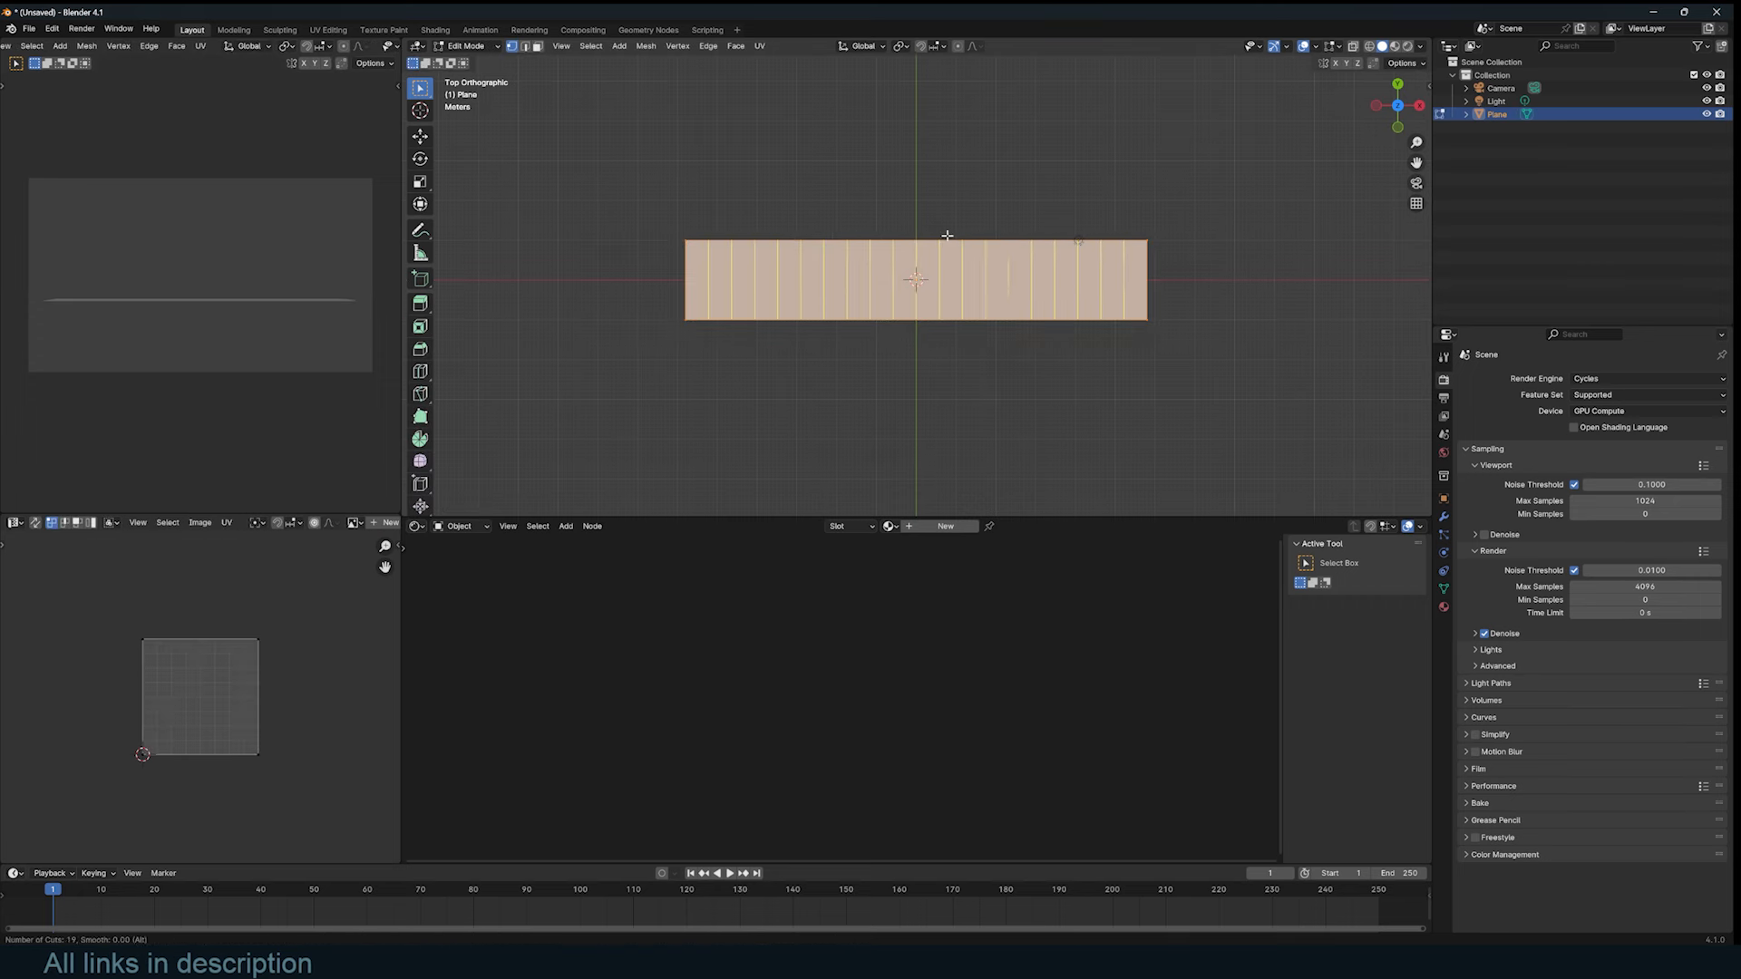
scroll(947, 235, "up", 20)
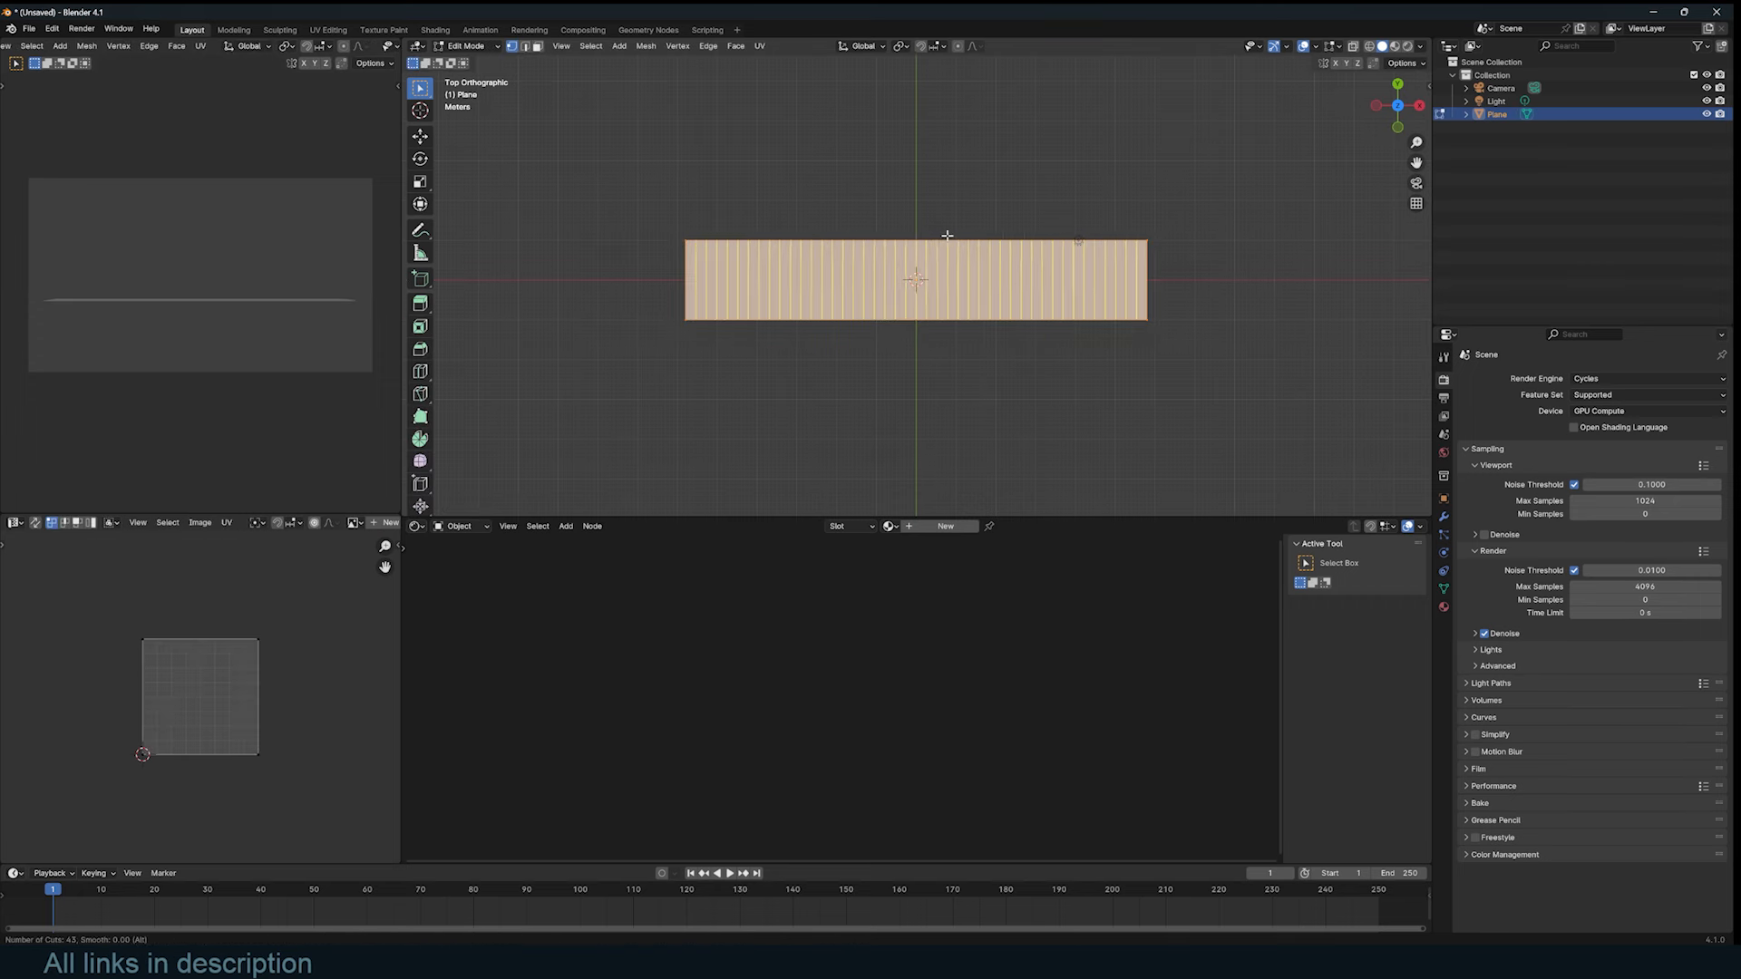
scroll(947, 235, "up", 10)
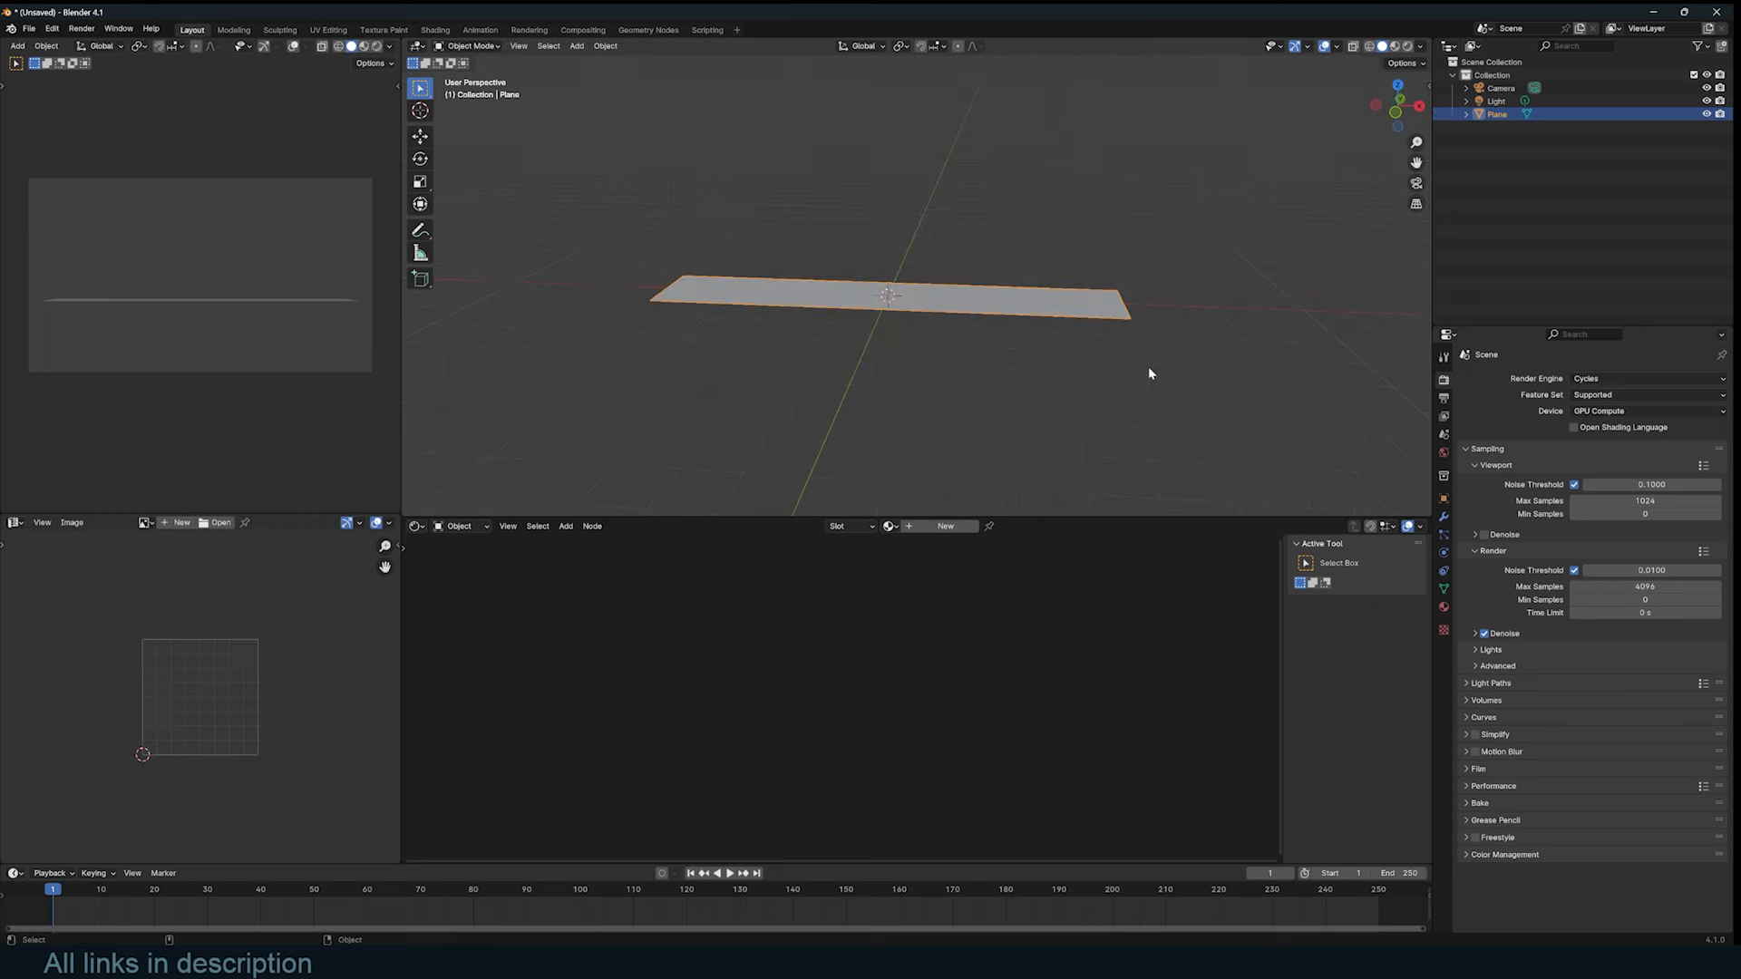
Step: Create a vertex group on the strip and assign the vertices of its two short end edges to it
scroll(1149, 373, "up", 2)
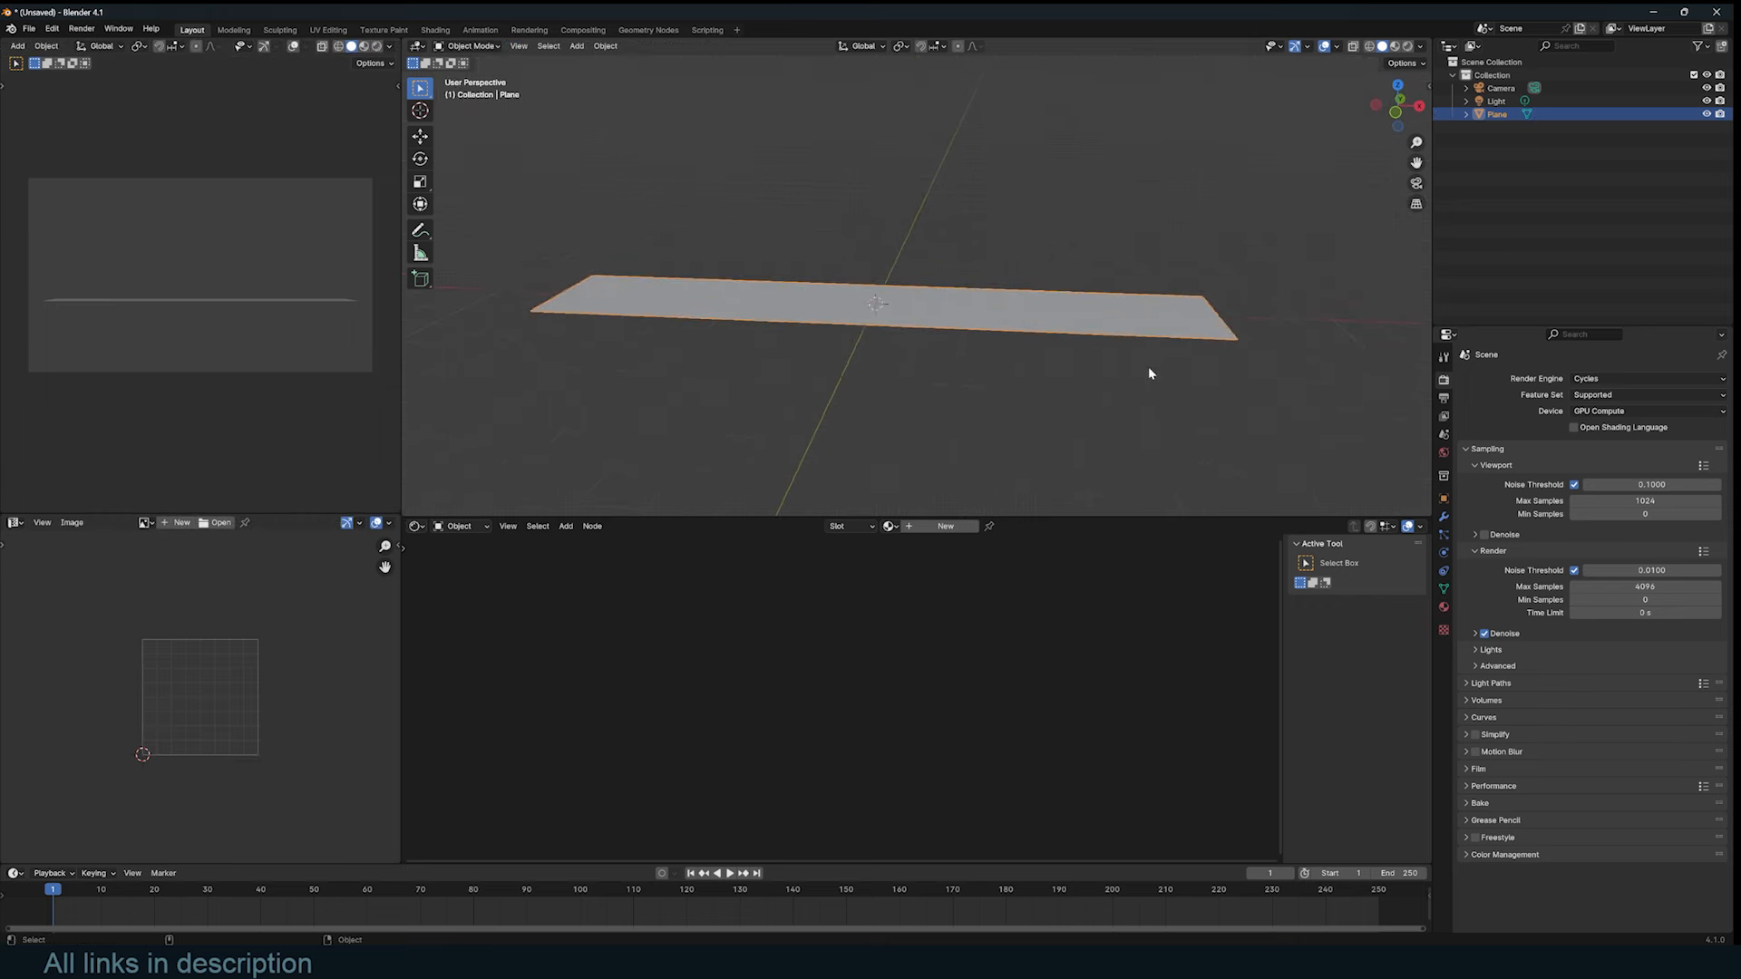
scroll(1149, 368, "down", 2)
scroll(1152, 372, "up", 1)
key("Tab")
middle_click_drag(1154, 375, 1388, 389, "shift")
scroll(835, 300, "up", 2)
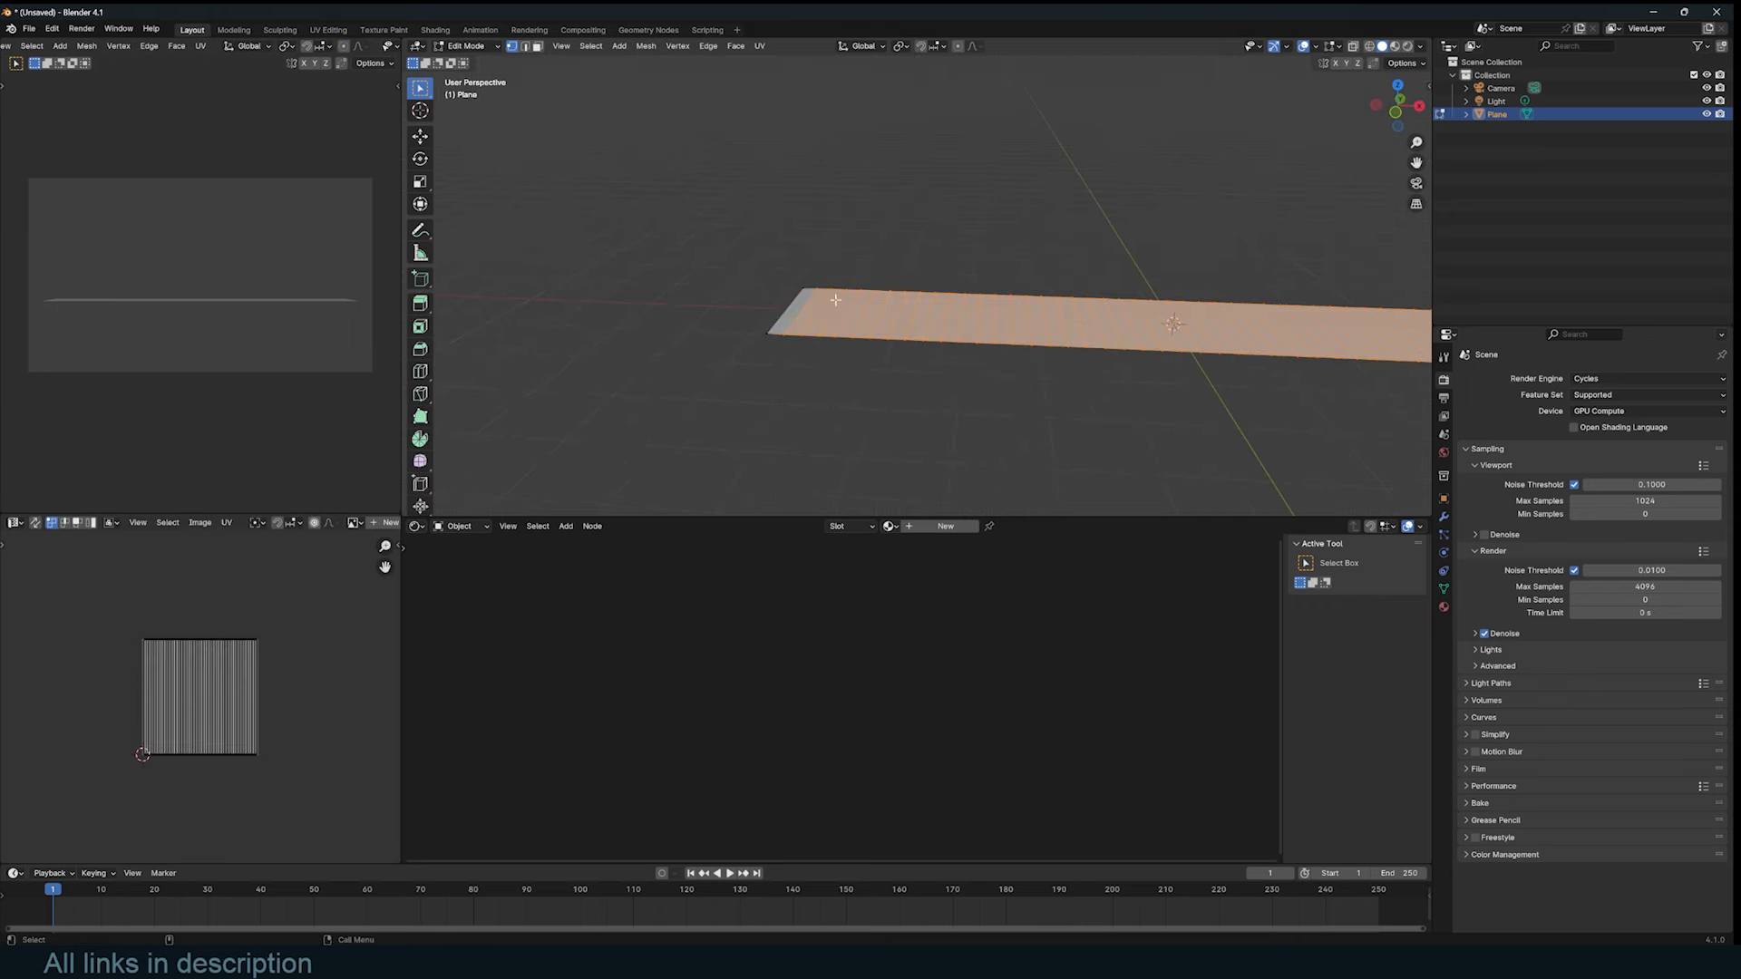
key("alt+a")
middle_click_drag(835, 300, 1260, 301)
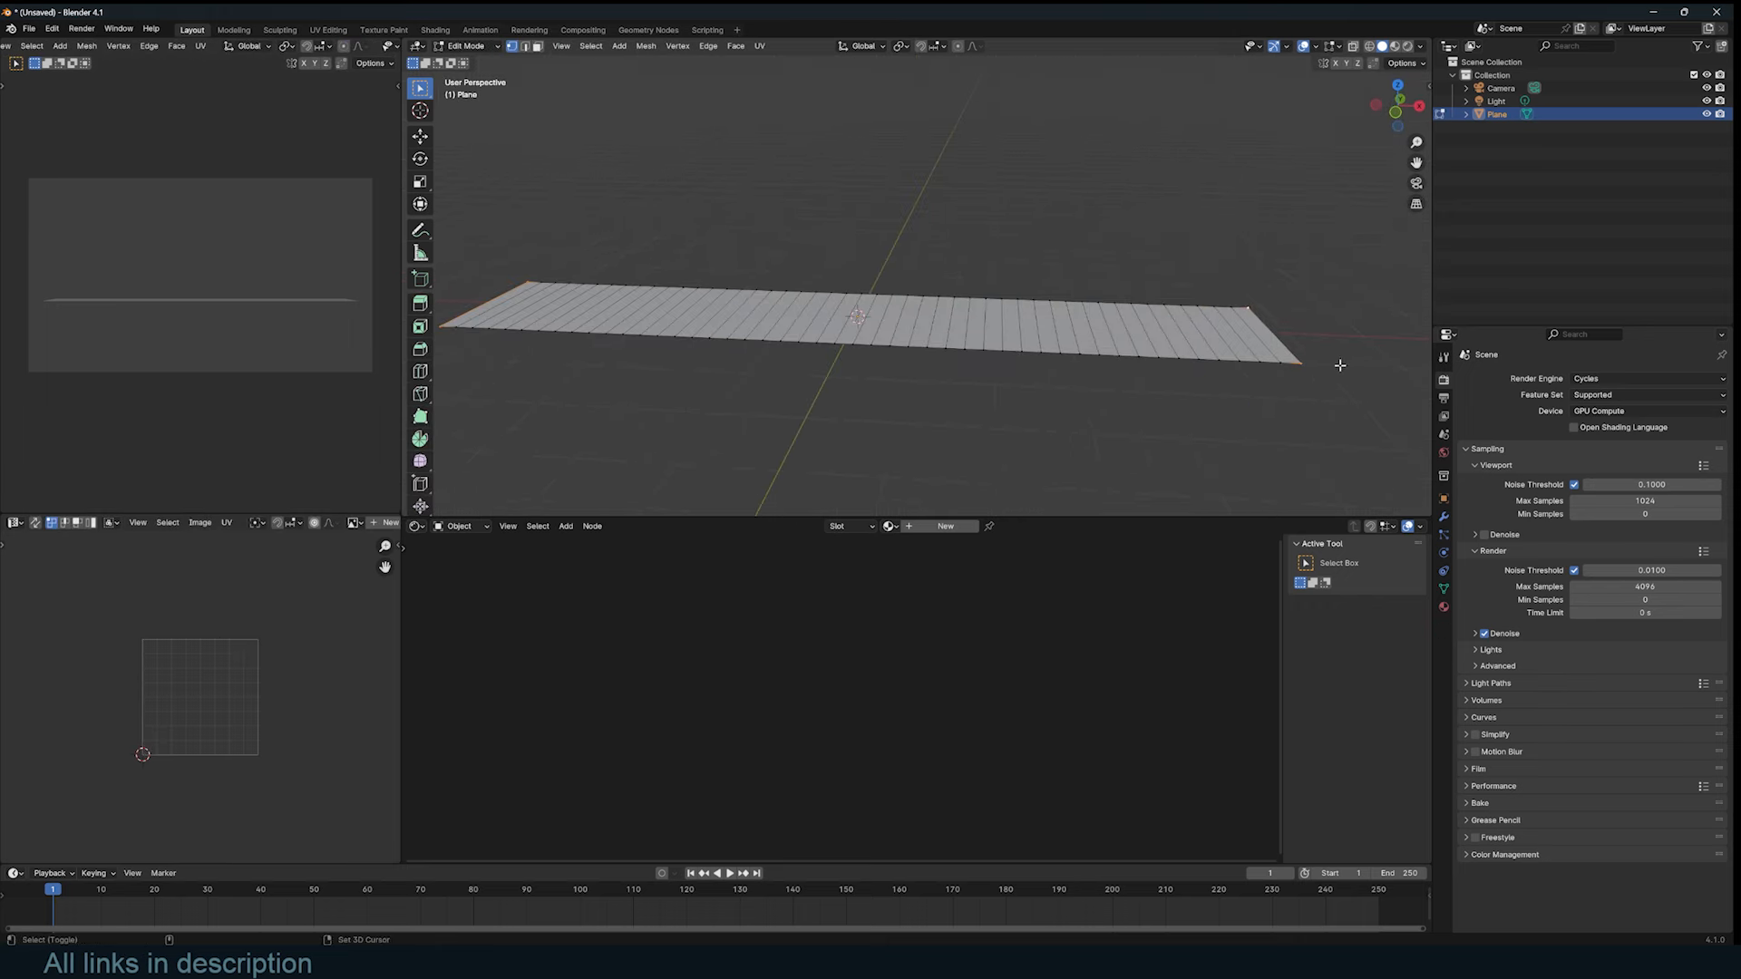
scroll(1340, 365, "down", 3)
left_click(1445, 589)
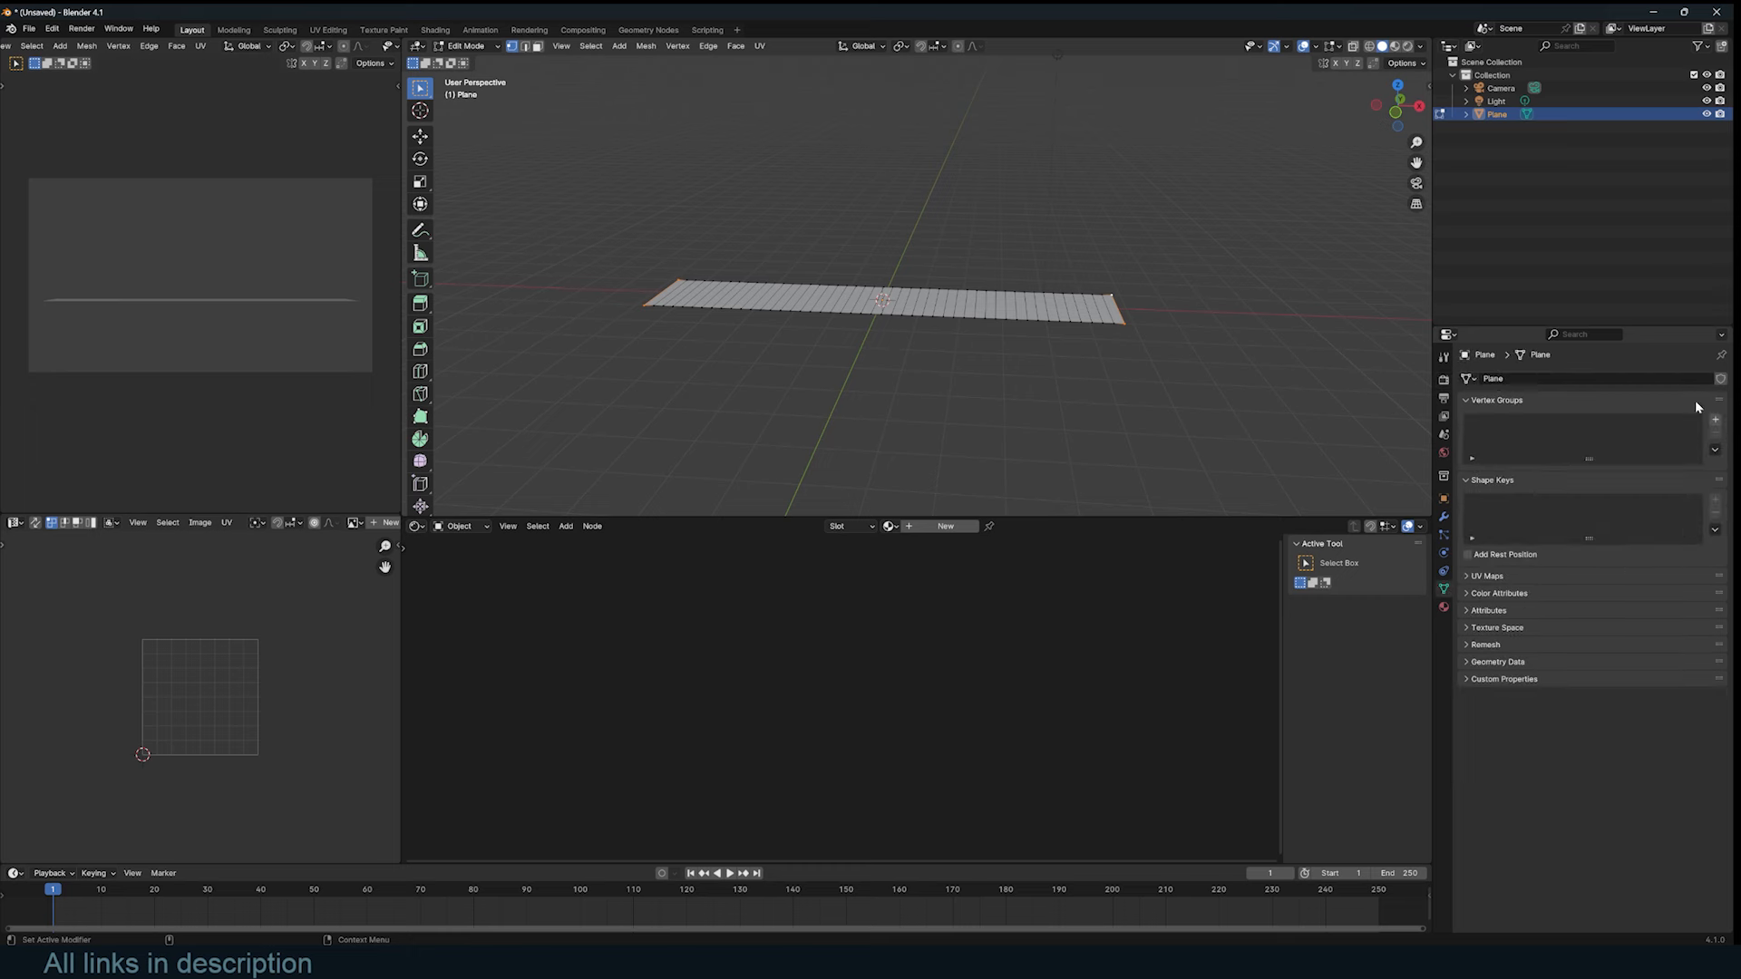
left_click(1715, 420)
left_click(1508, 502)
key("Tab")
Step: Add Cloth physics to the strip and play the simulation
left_click(1444, 552)
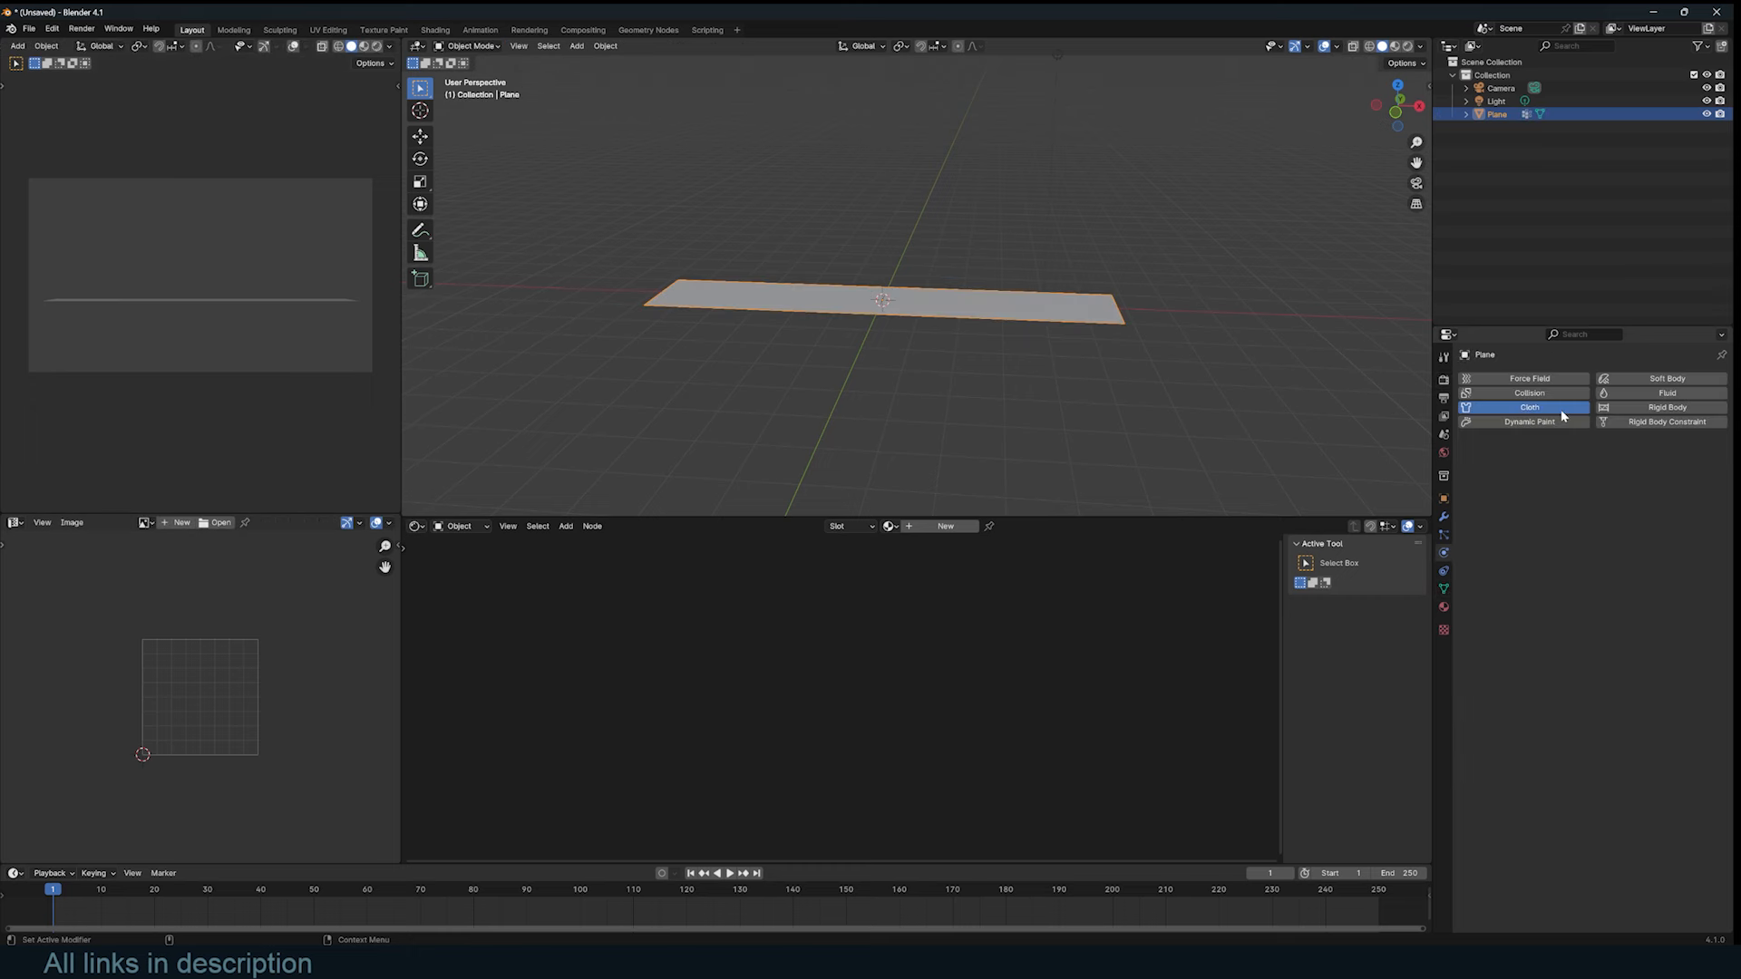
left_click(1560, 409)
key("space")
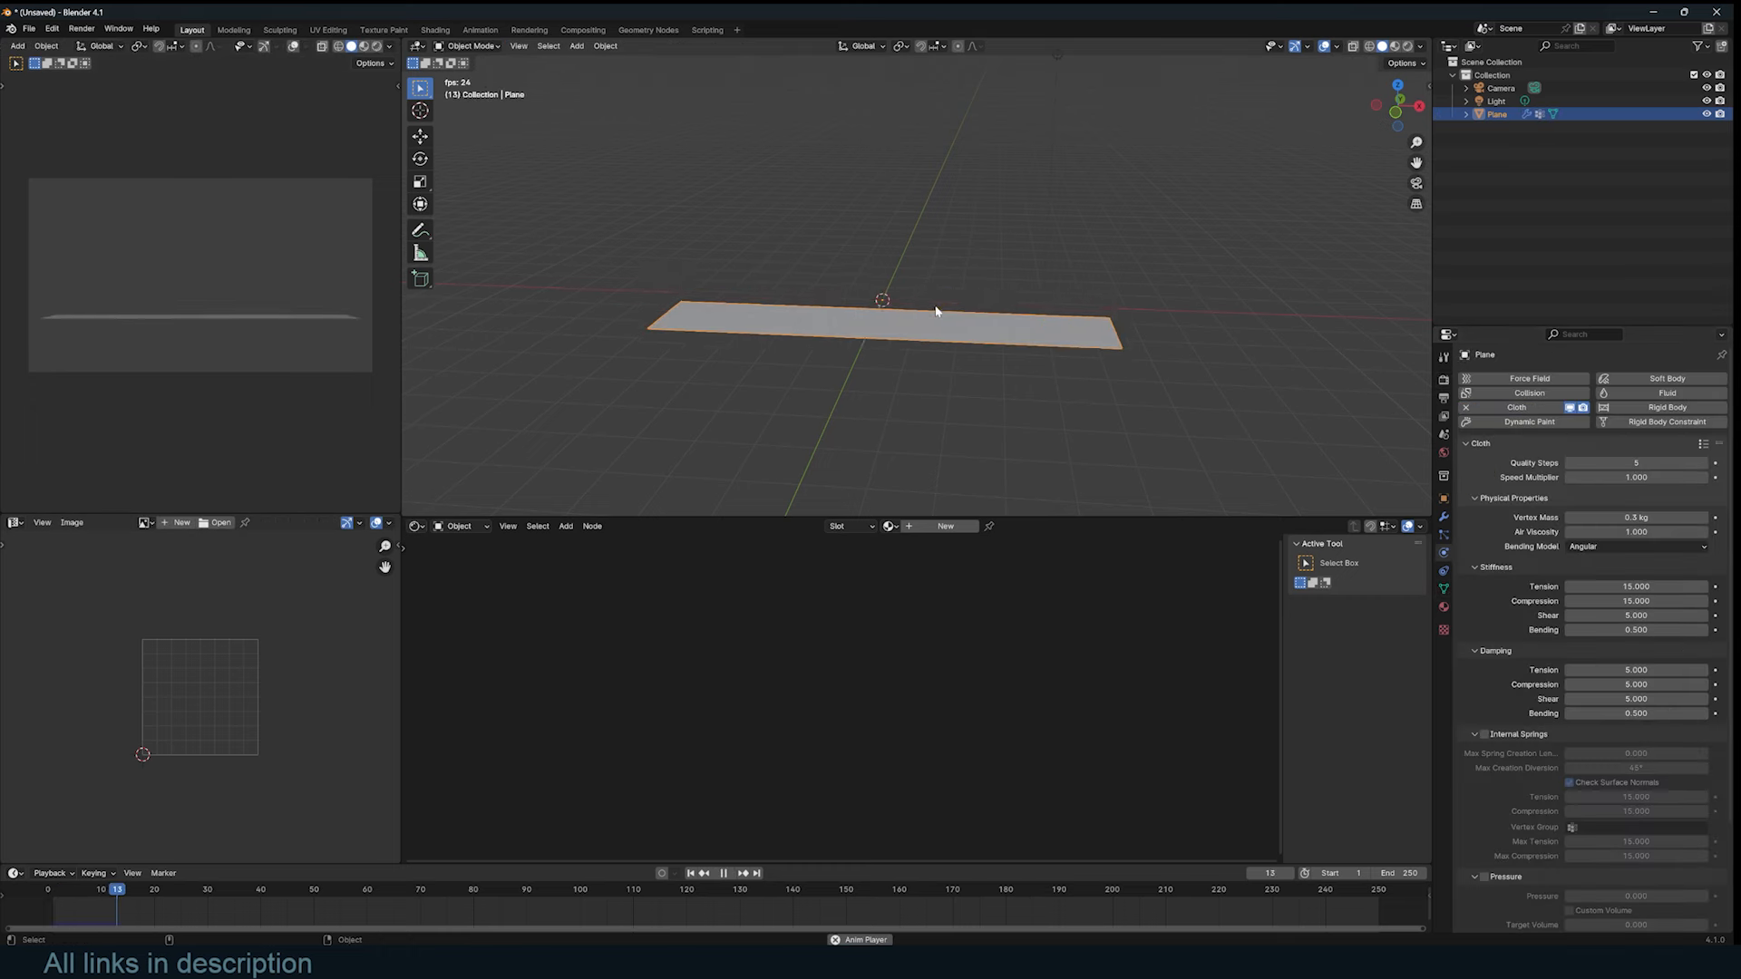
key("Escape")
Step: Set the cloth's Pin Group to the vertex group named Group and play the simulation
scroll(1570, 653, "down", 4)
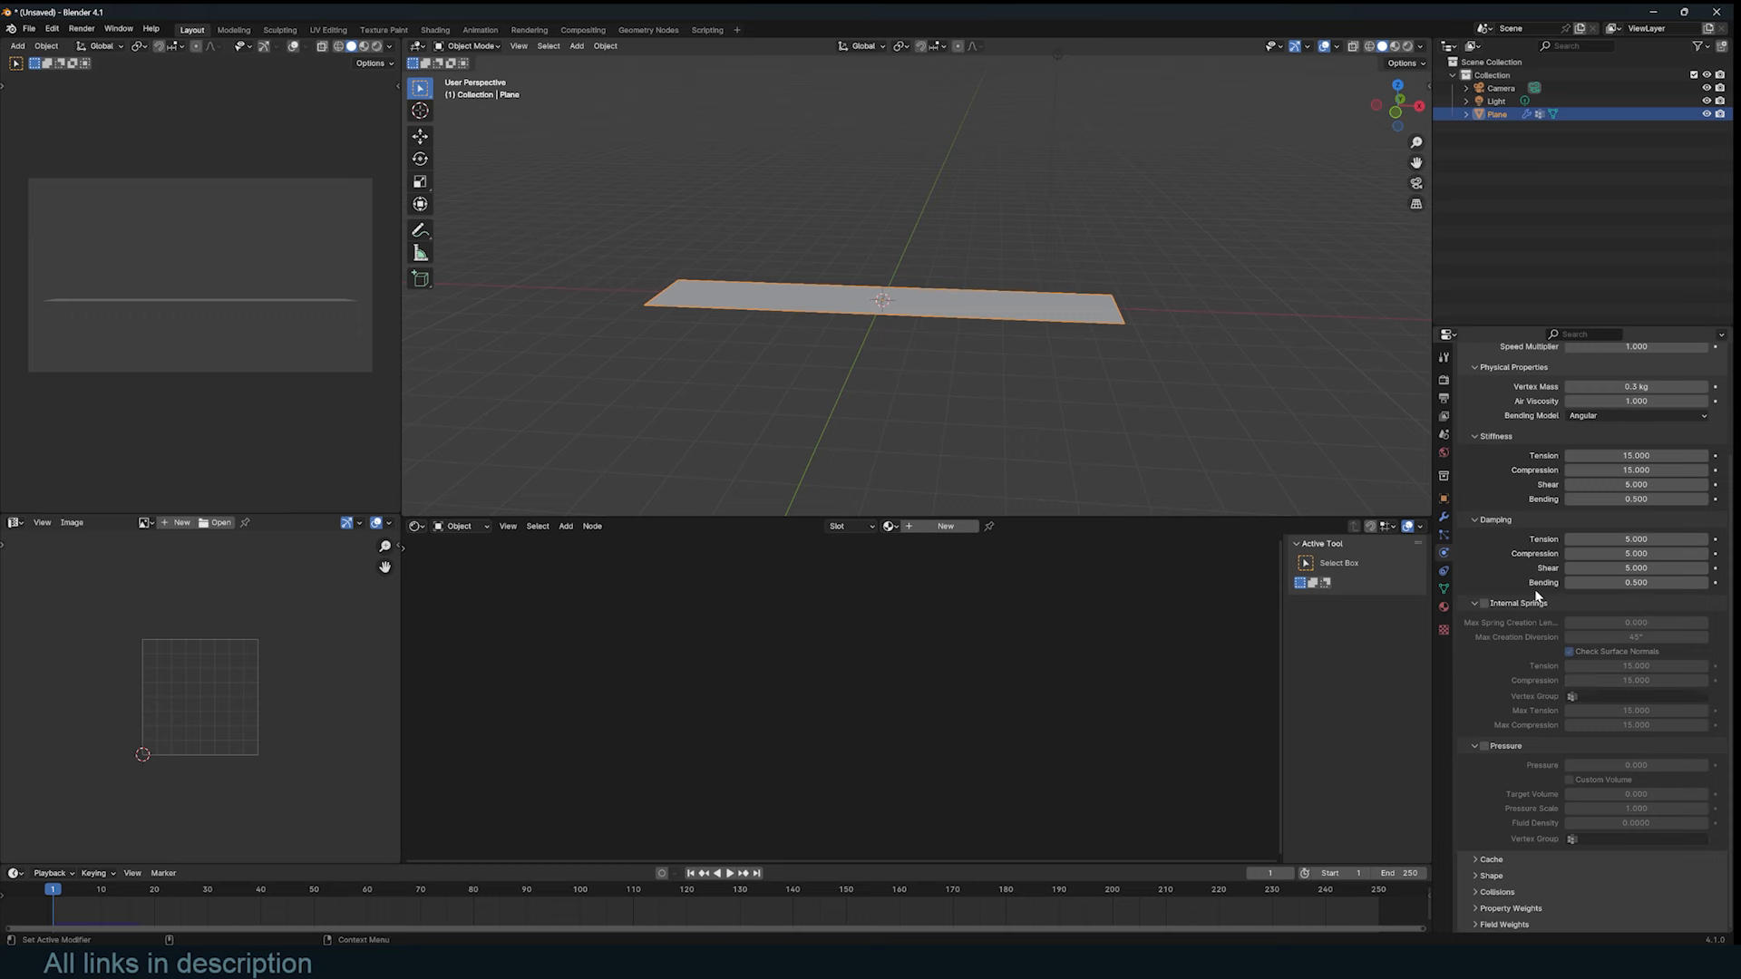
scroll(1558, 492, "down", 3)
left_click(1492, 776)
left_click(1639, 794)
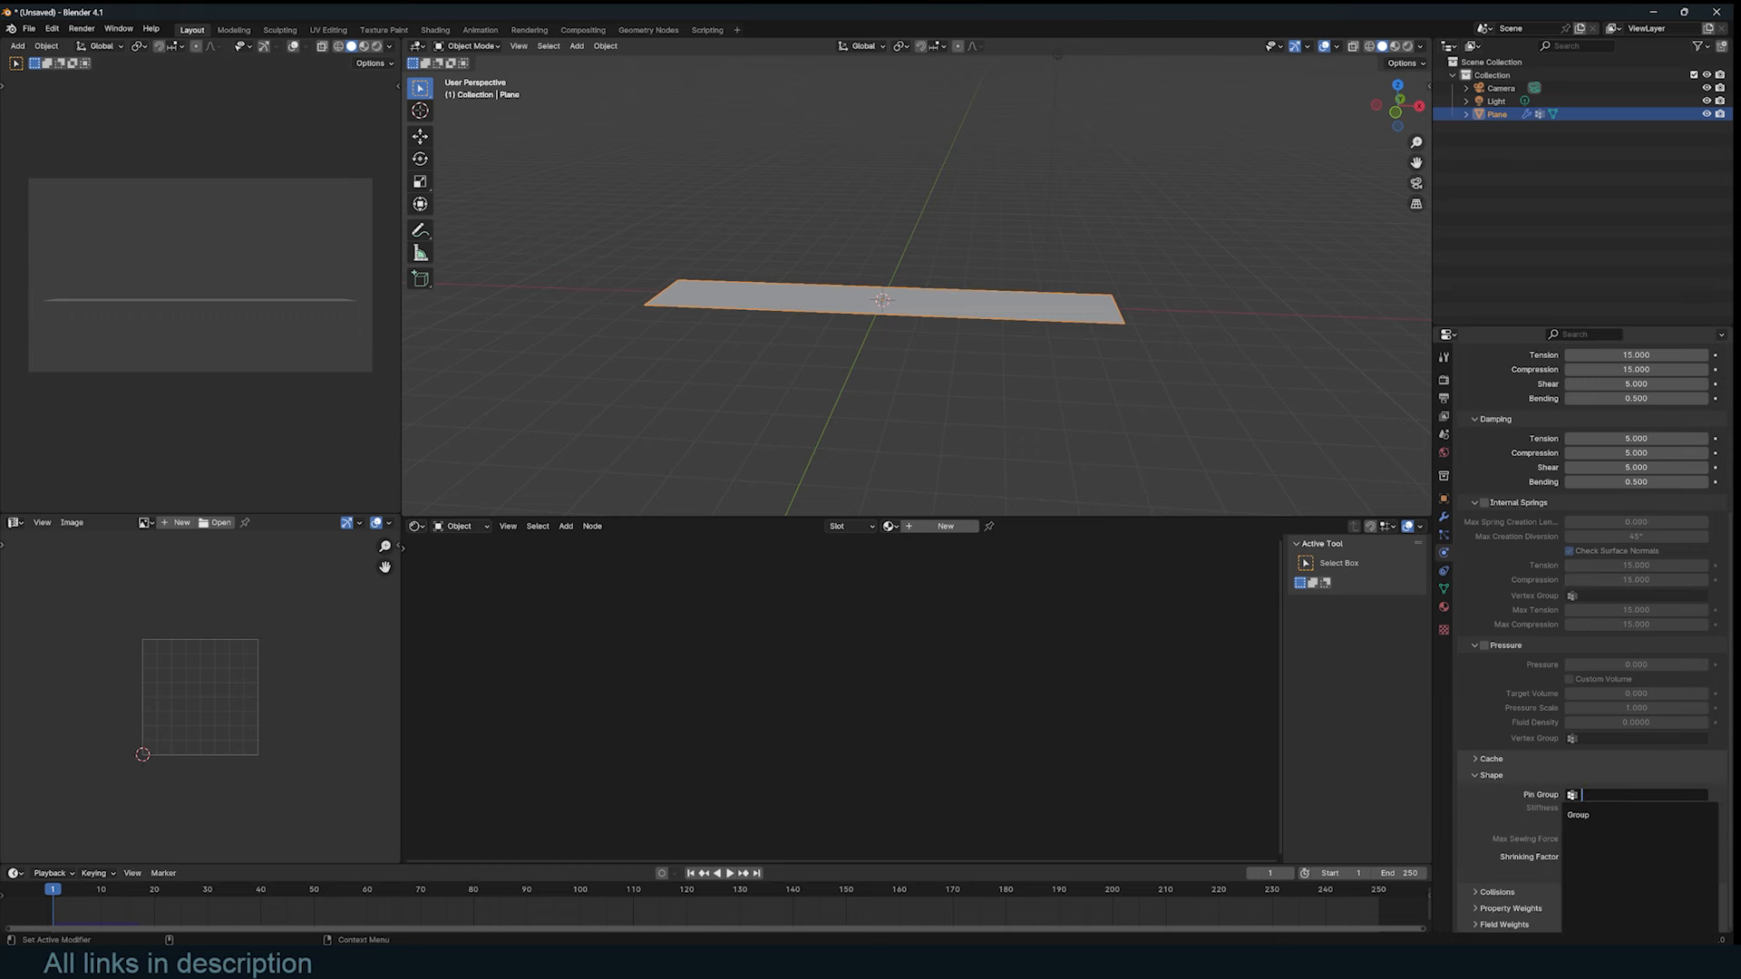
left_click(1582, 816)
key("space")
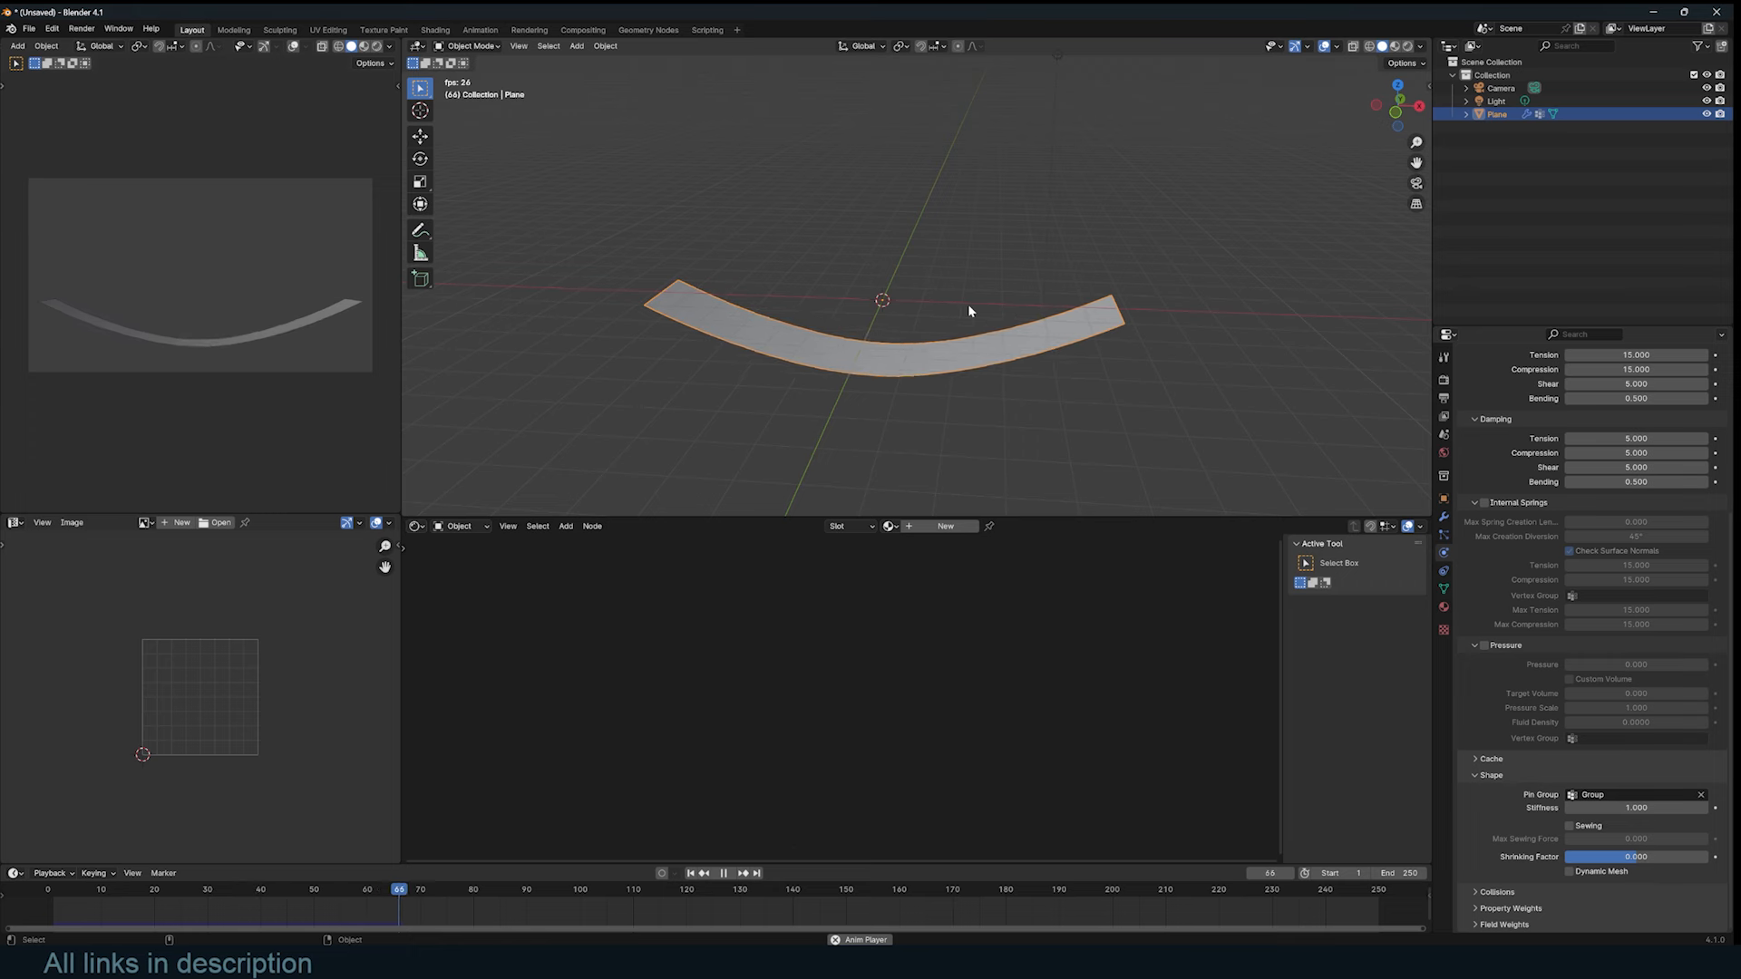
key("Escape")
Step: Set the cloth's Shrinking Factor to about -0.144 and play the simulation
middle_click_drag(1042, 323, 1090, 315)
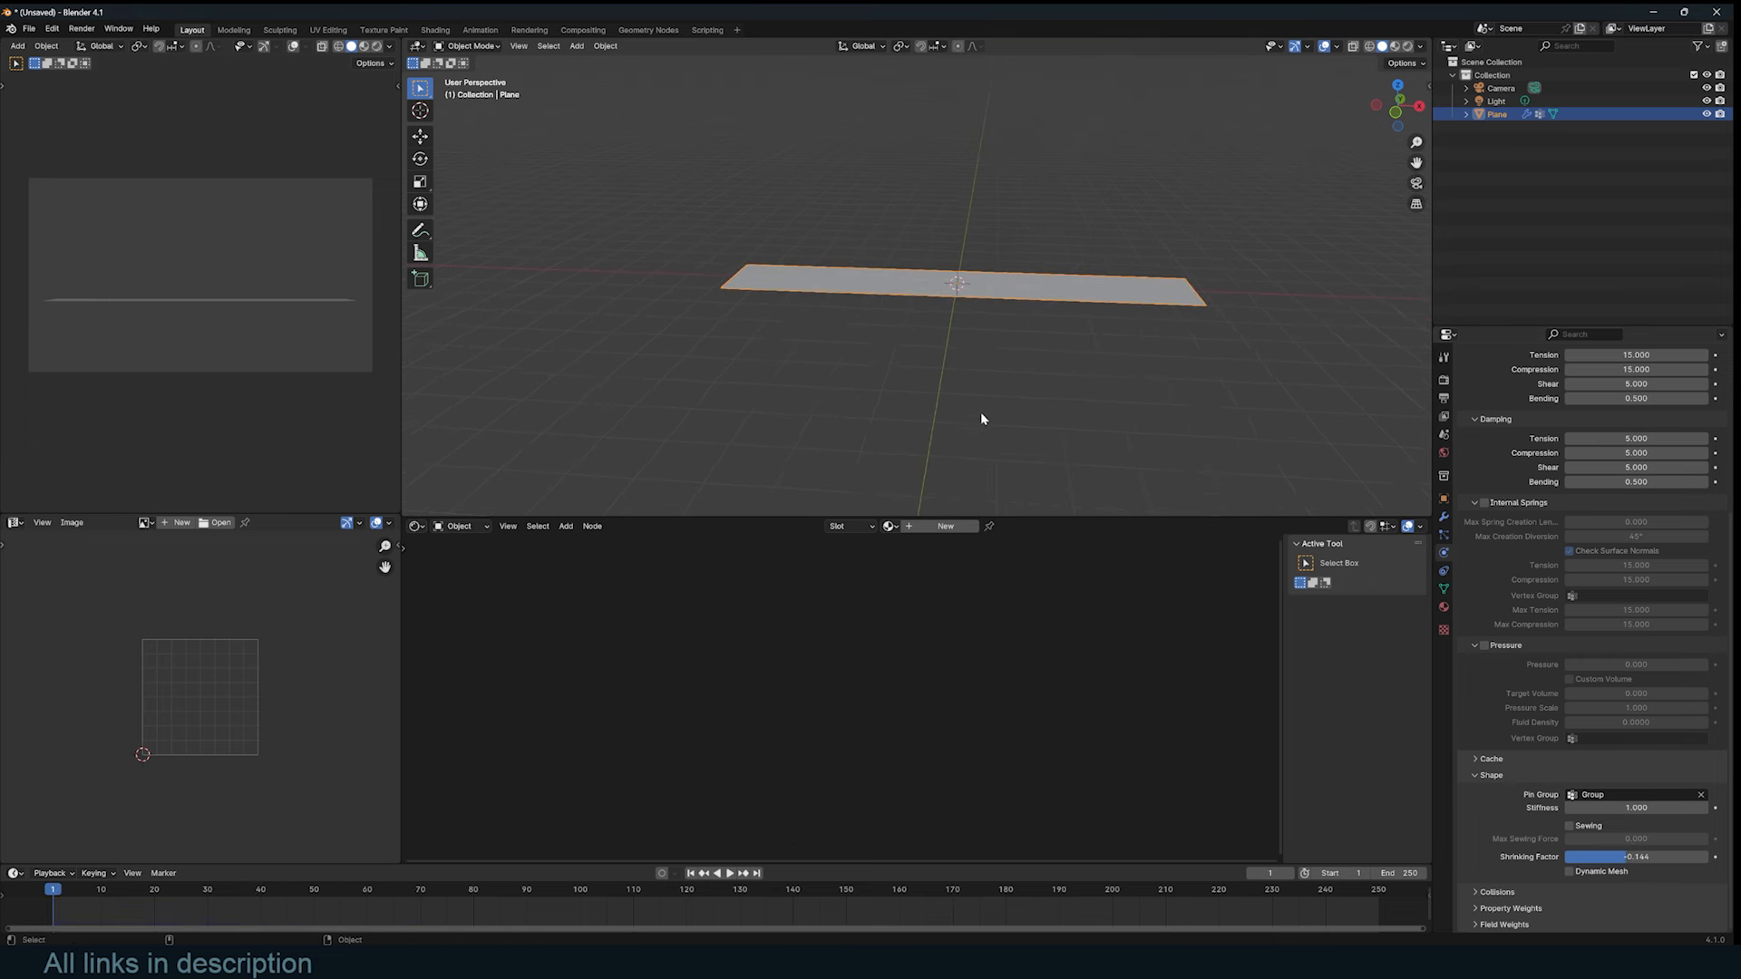
key("space")
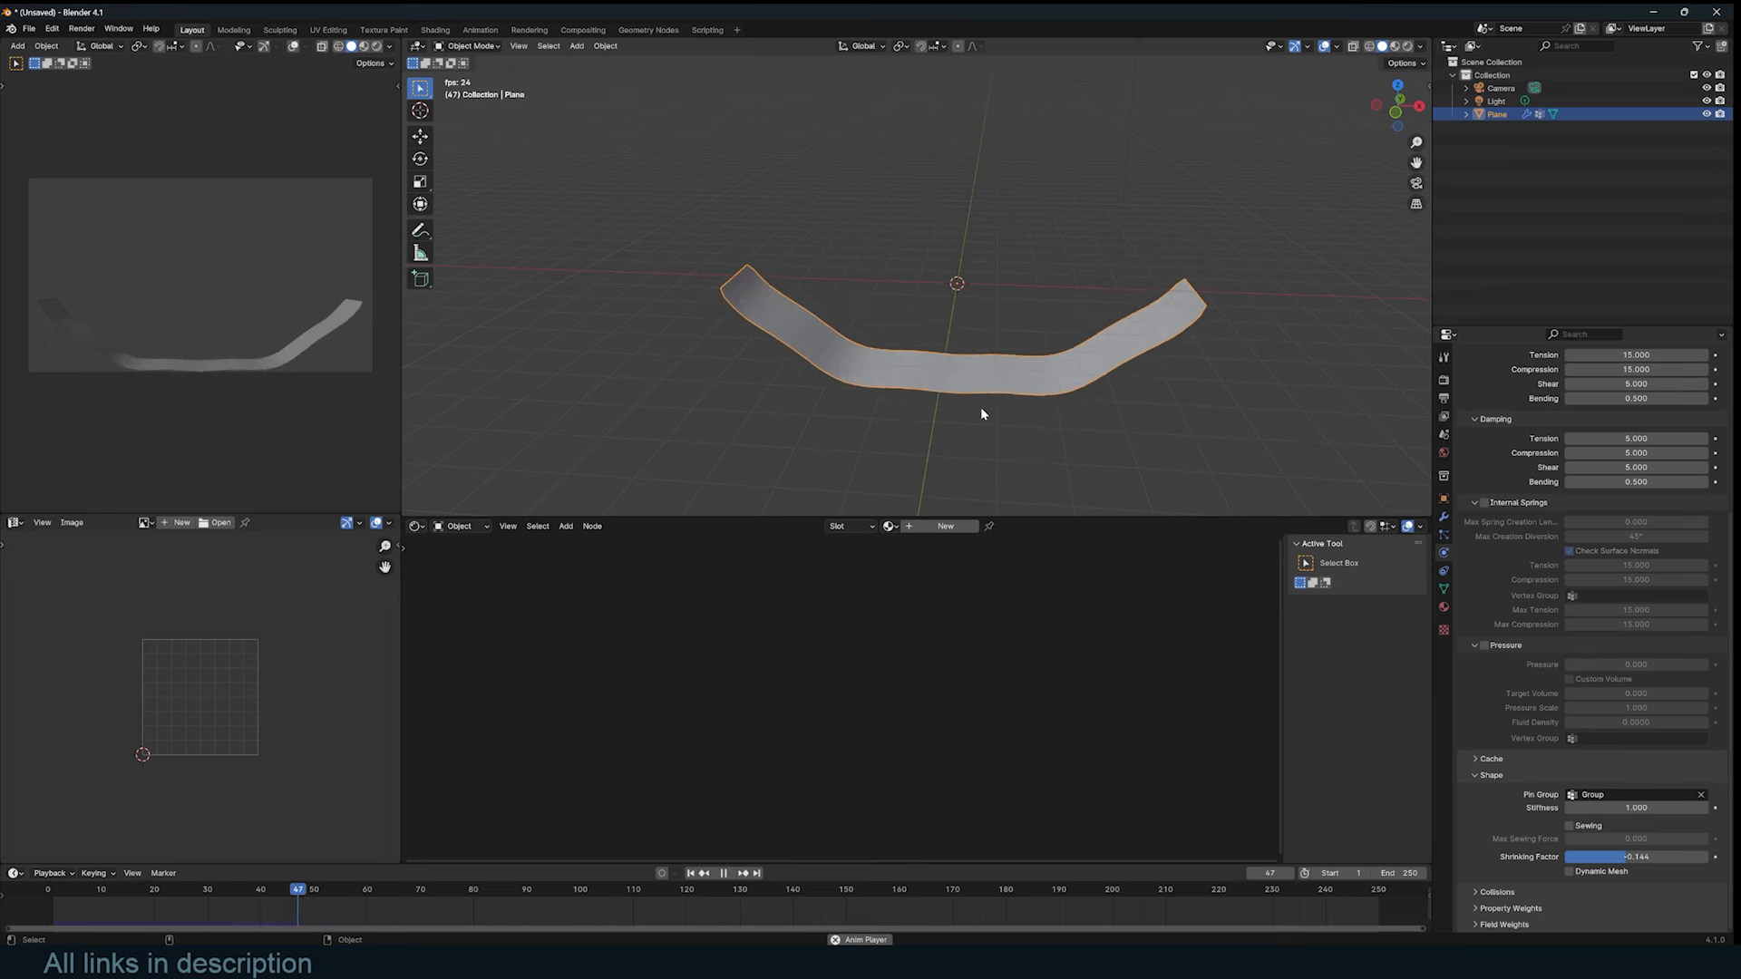
key("Escape")
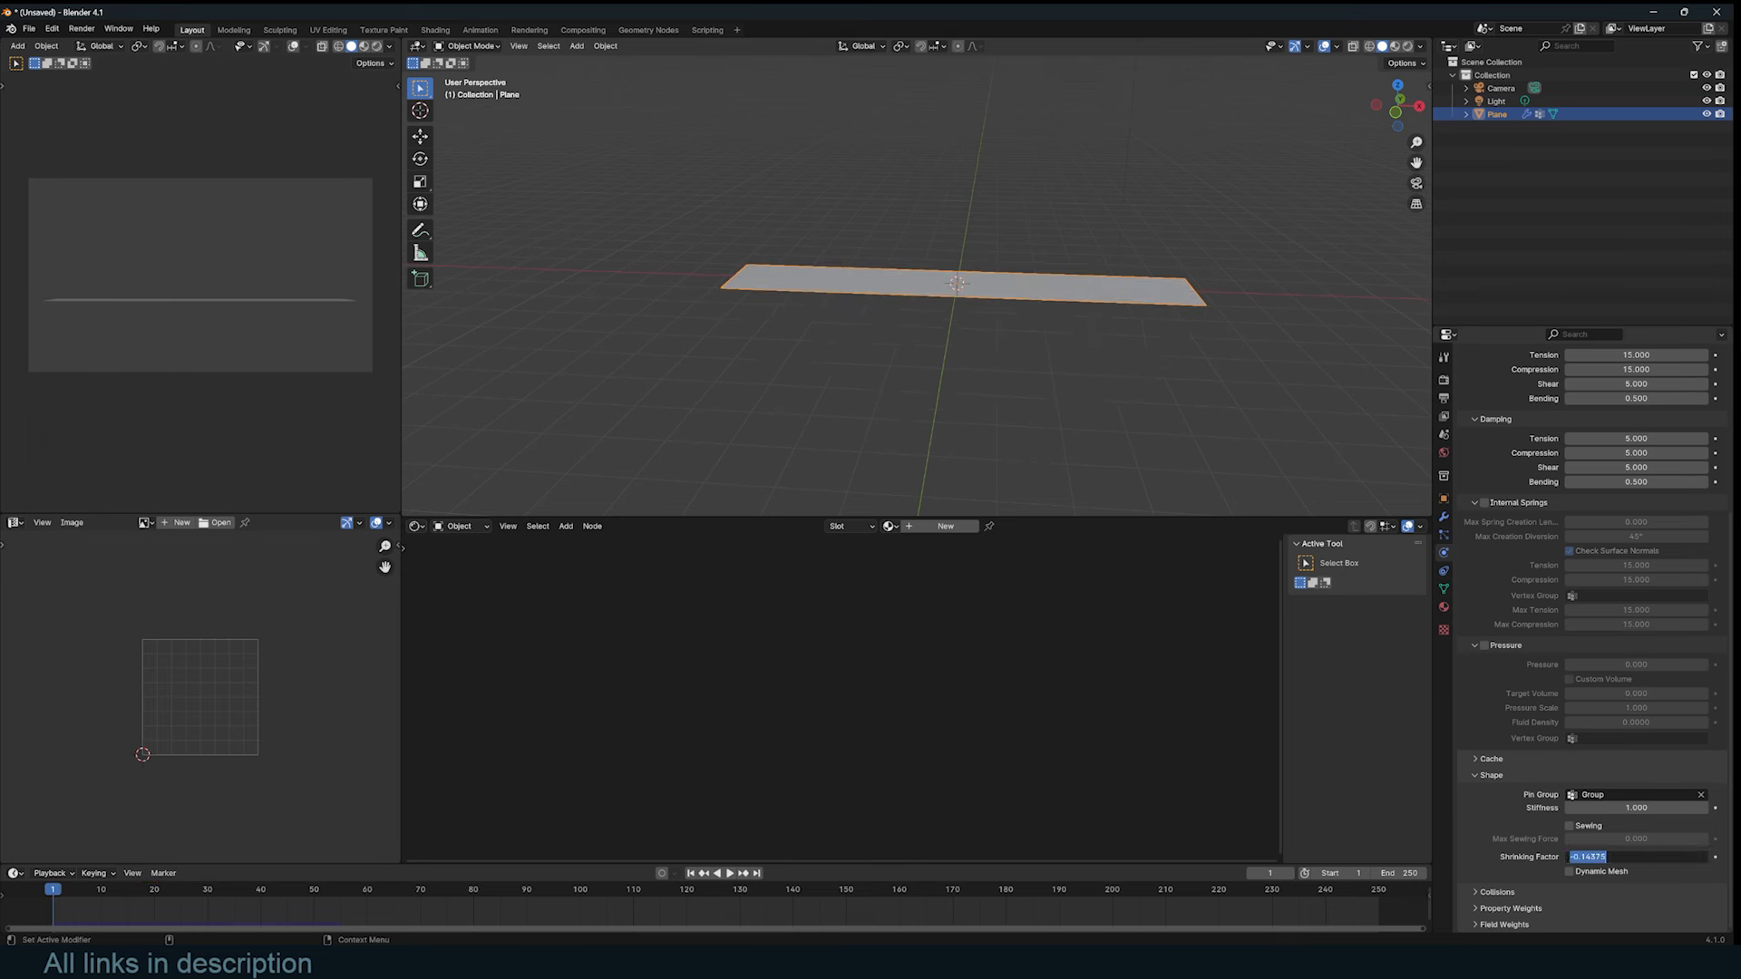
Step: Set the cloth's Shrinking Factor to -0.031 and play the simulation
key("Return")
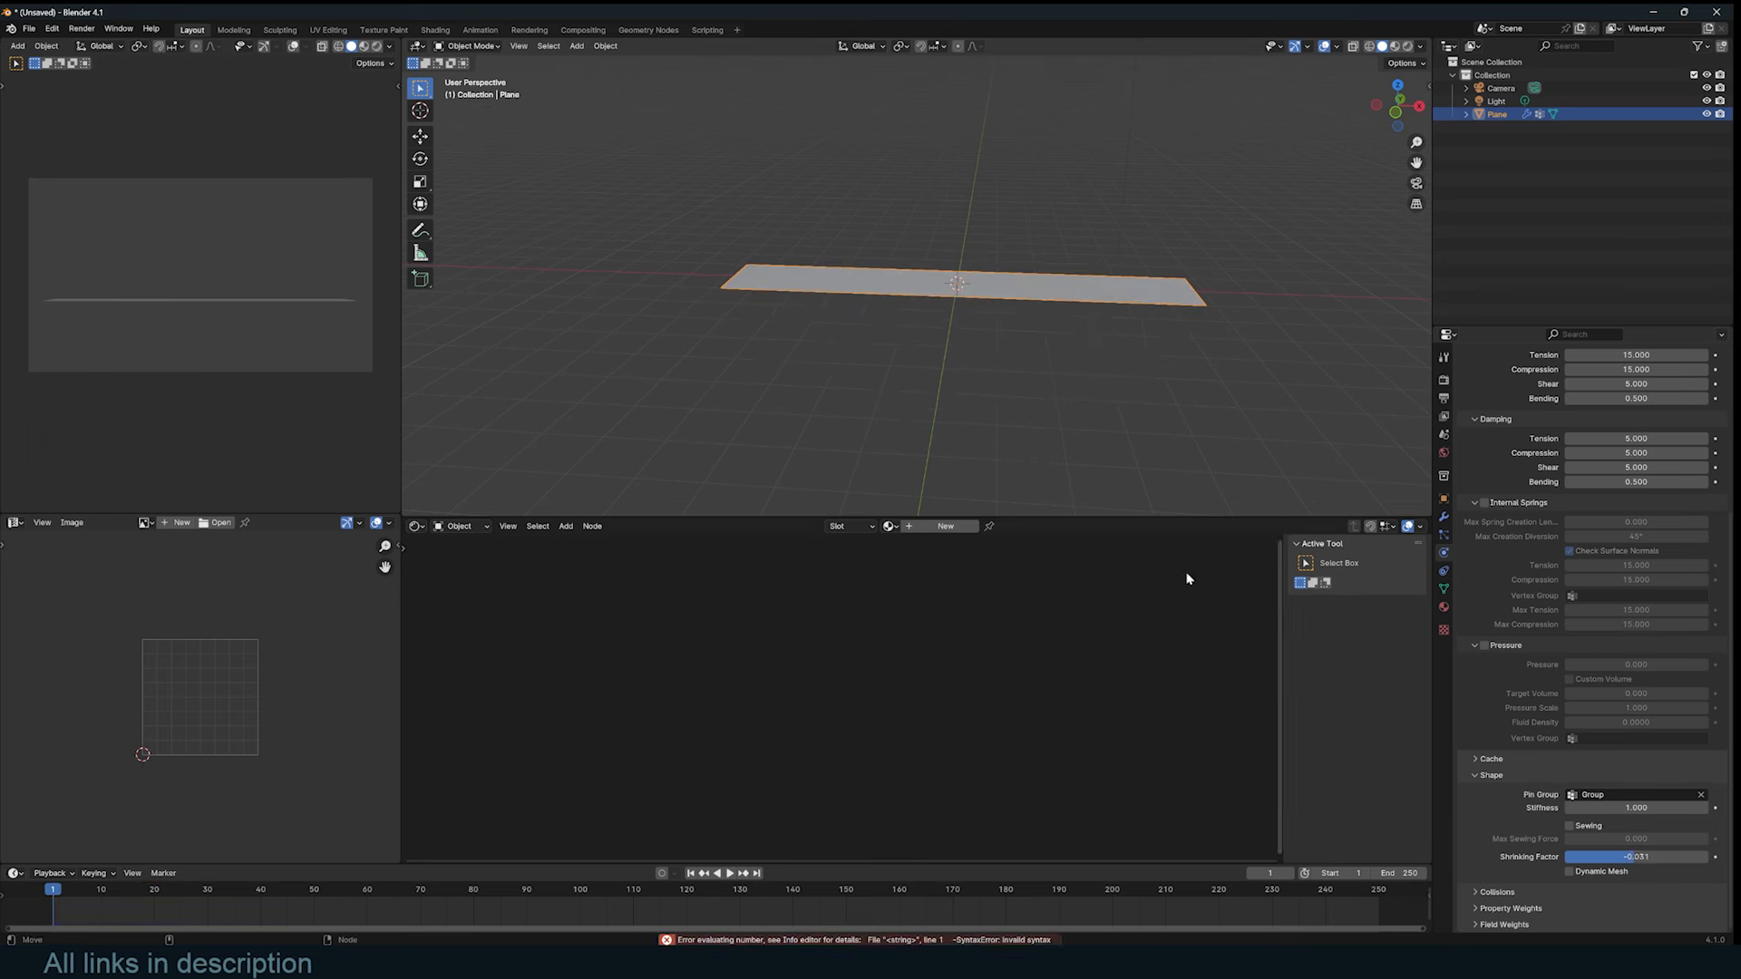
key("space")
key("Escape")
Step: Switch the shader editor to the Geometry Node Editor and create a new node tree for the strip
key("KP_Decimal")
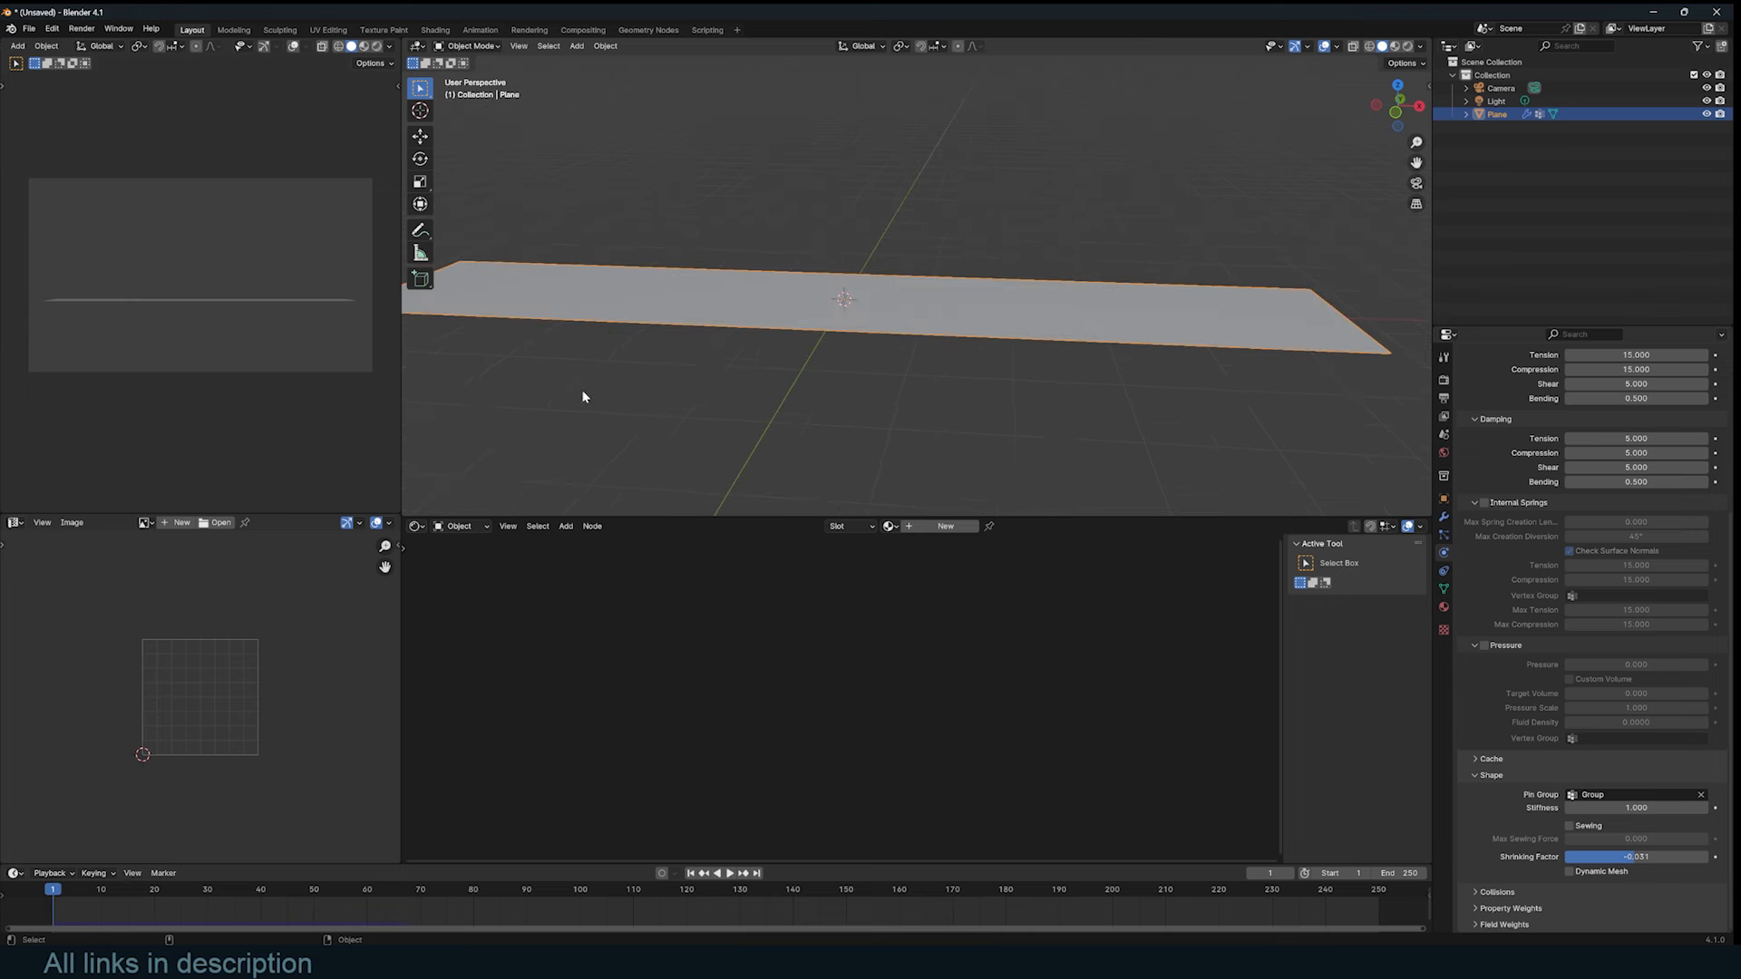
left_click(415, 526)
left_click(471, 635)
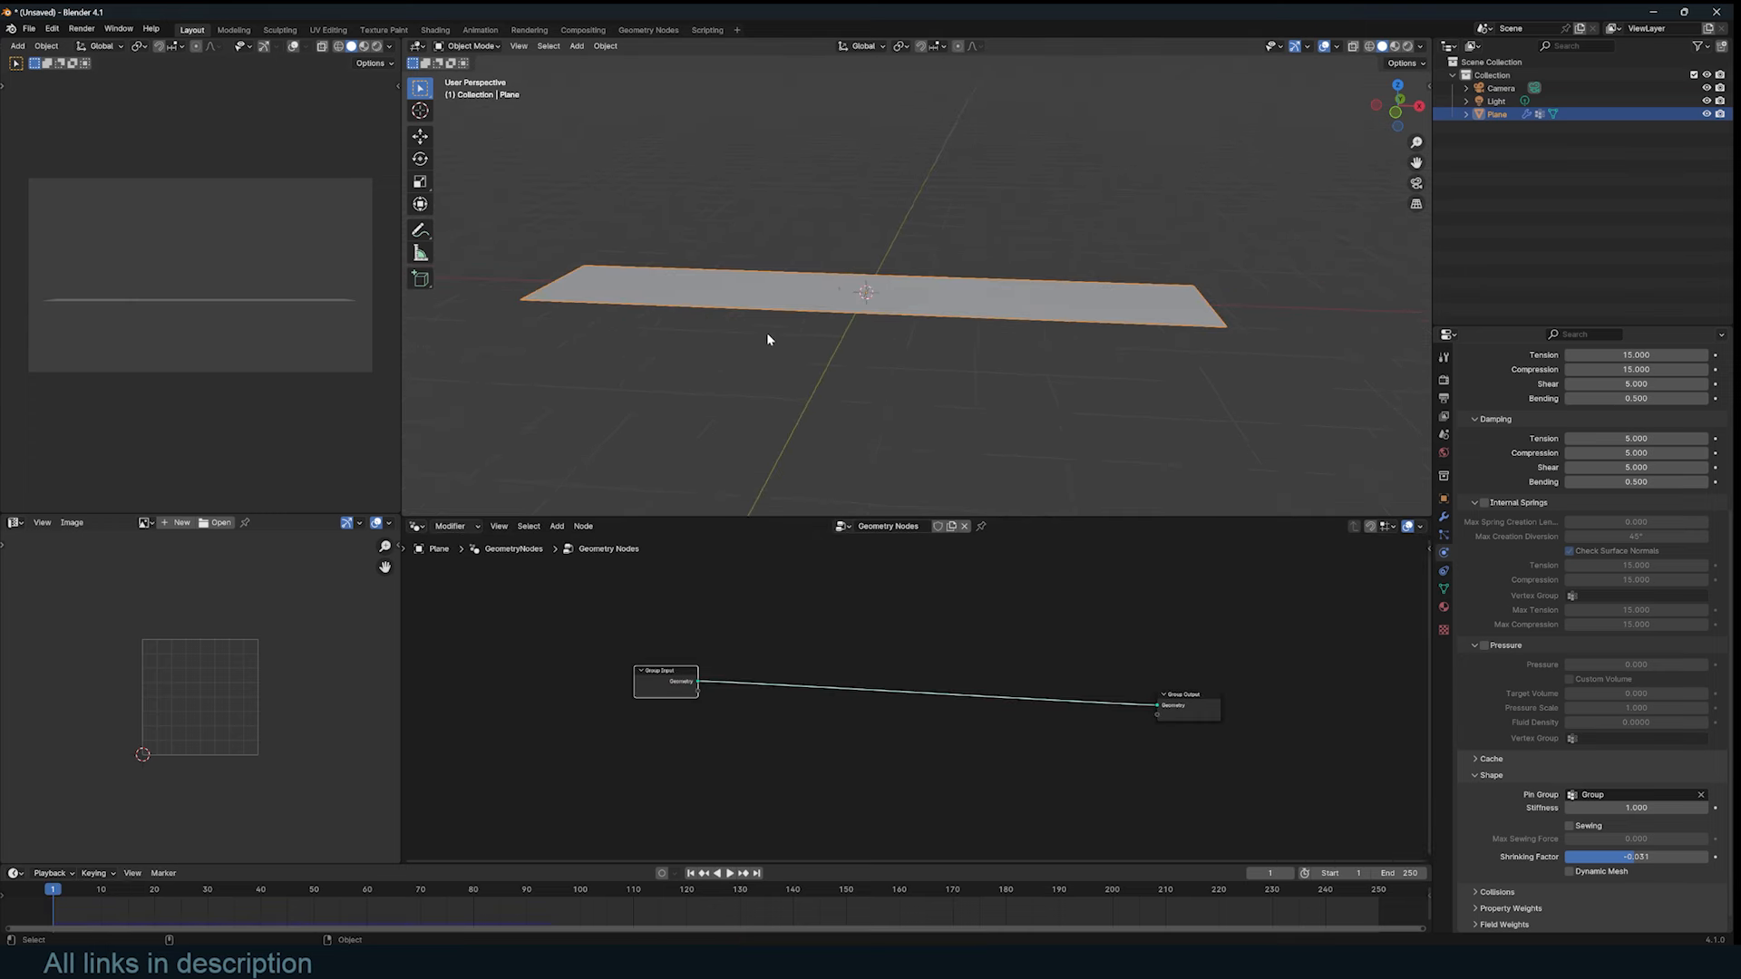
Step: Extrude the strip's two short end edges upward along Z to form upright end walls
key("Tab")
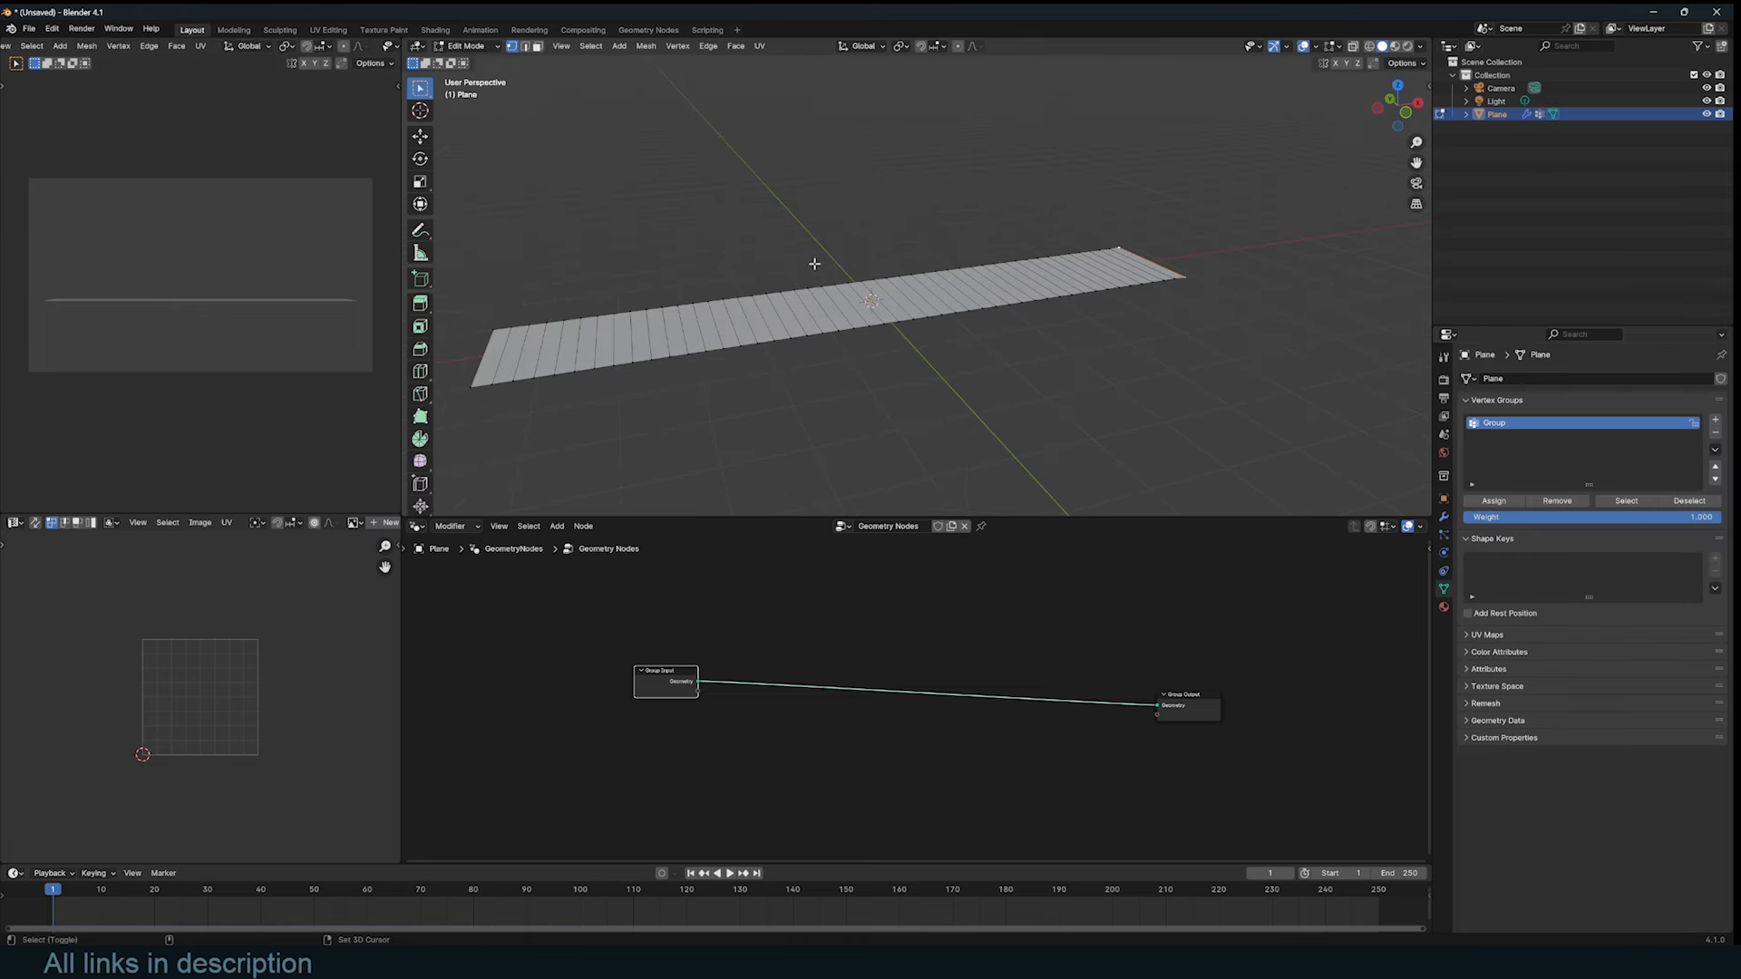
middle_click_drag(814, 264, 968, 256, "shift")
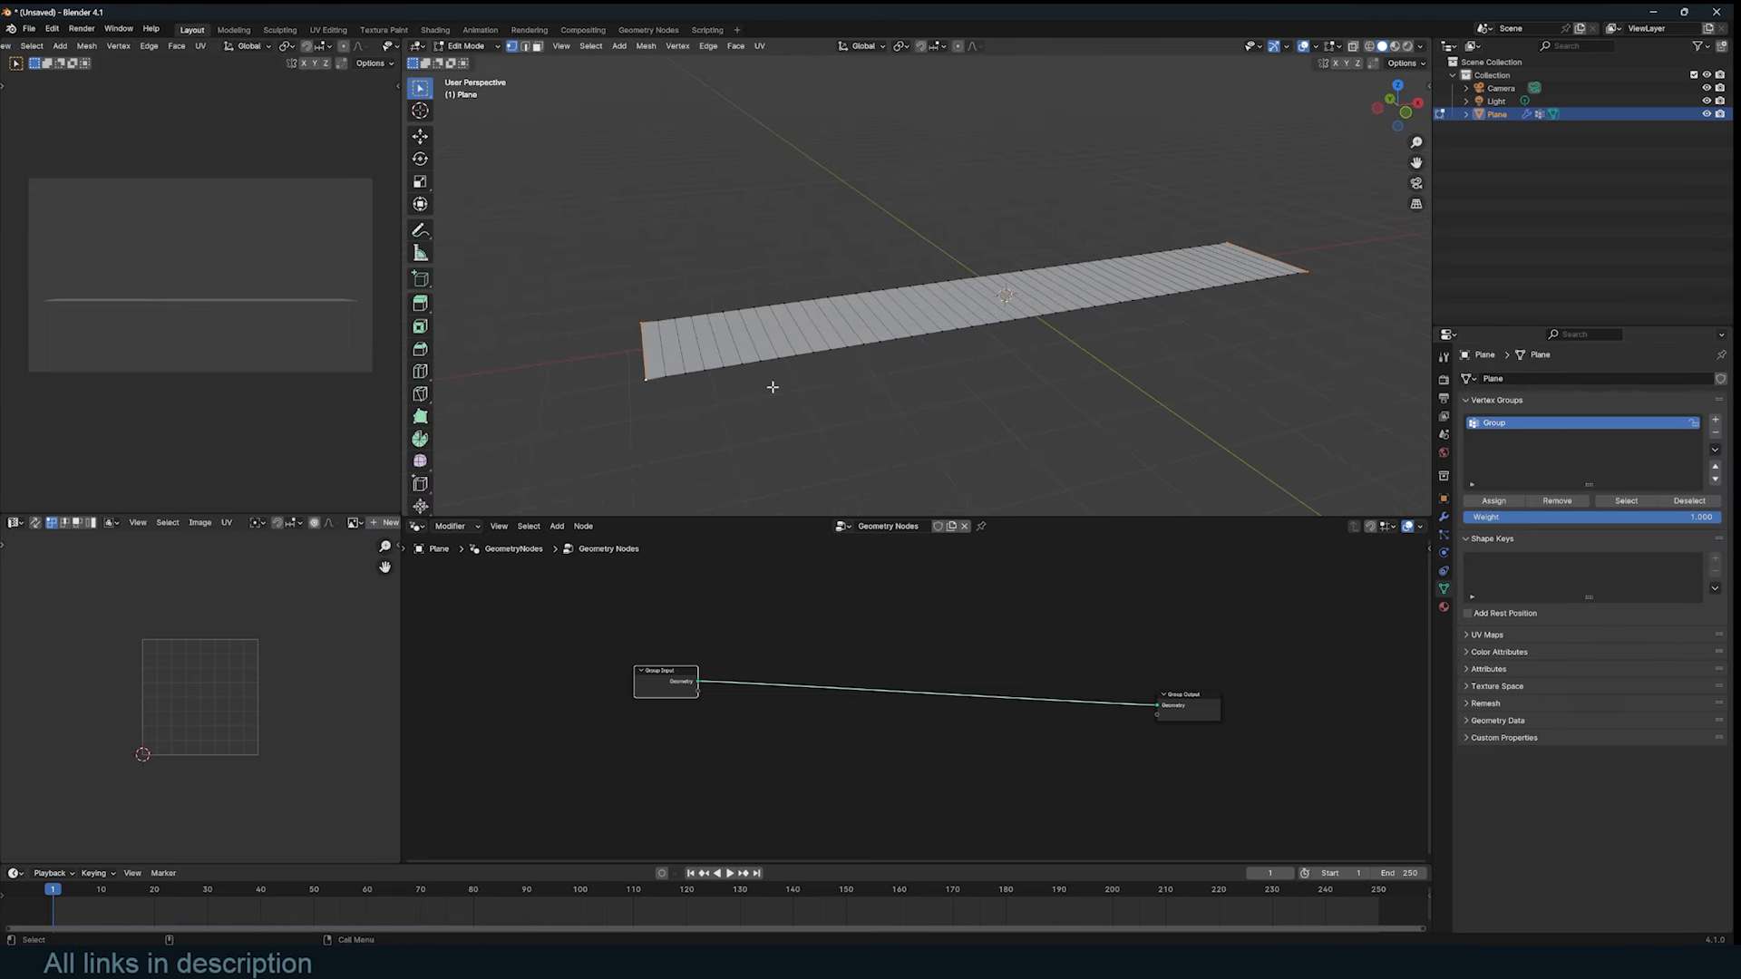
key("e")
key("z")
left_click(805, 324)
middle_click_drag(805, 325, 926, 291)
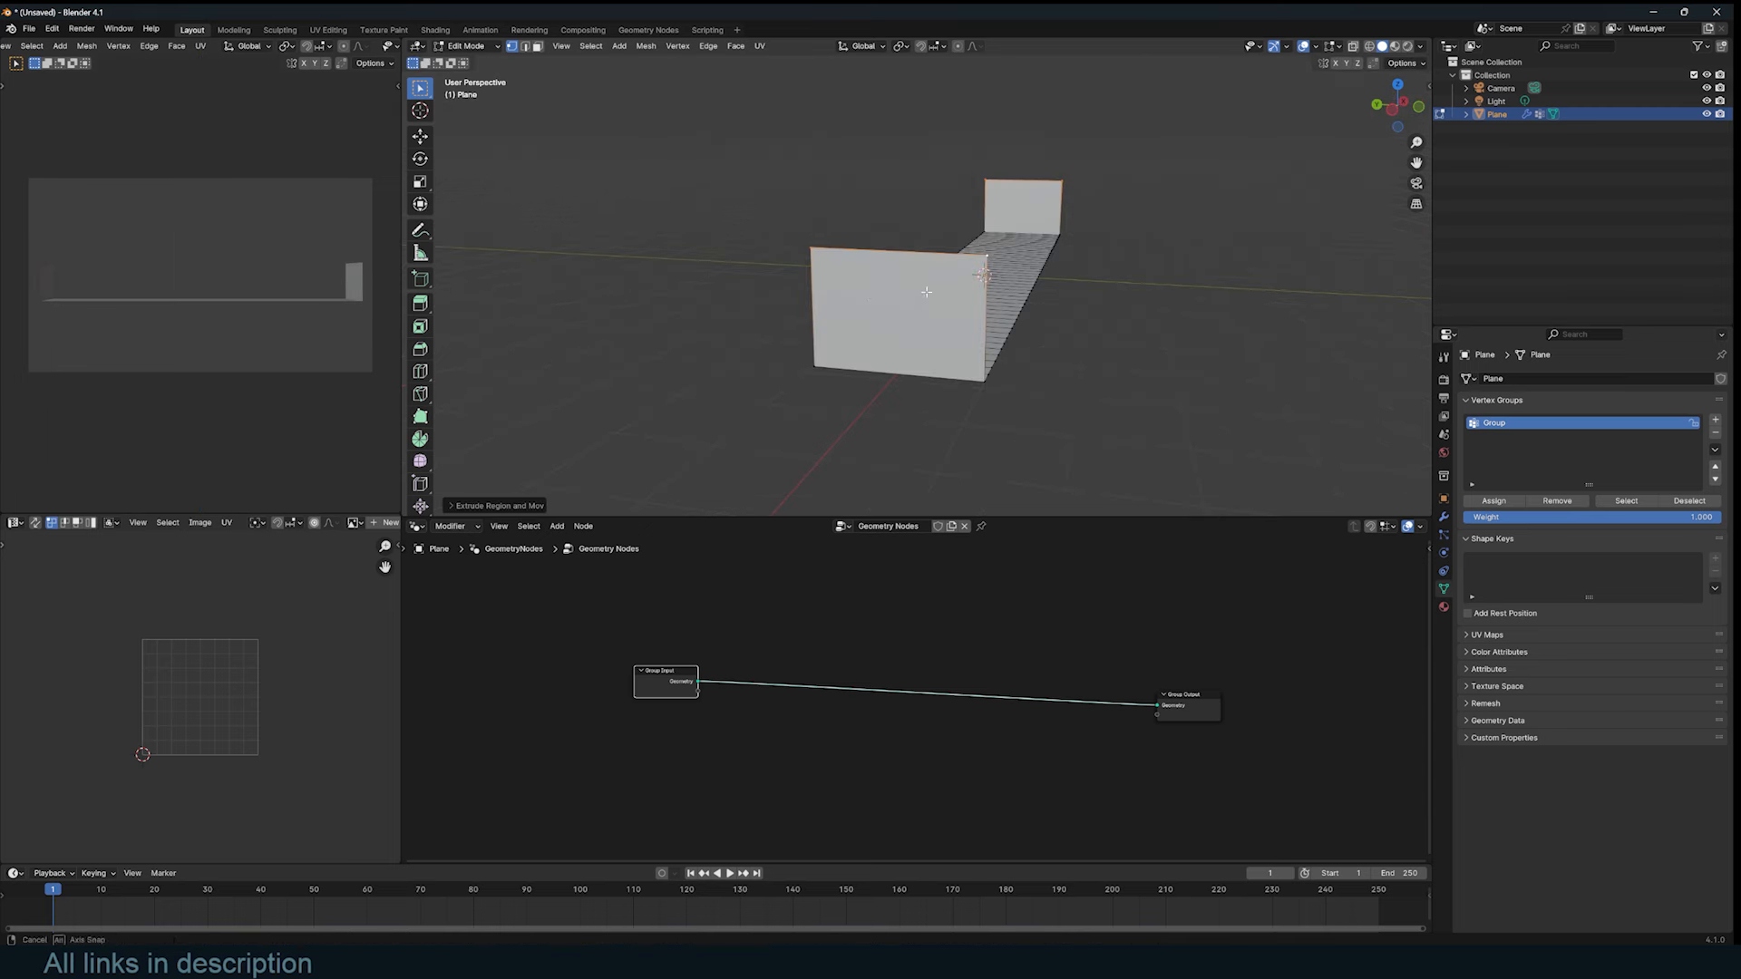
Step: Delete only the faces of the two upright end walls, keeping their edges as open frames
key("3")
left_click(881, 299)
middle_click_drag(1077, 280, 1004, 277)
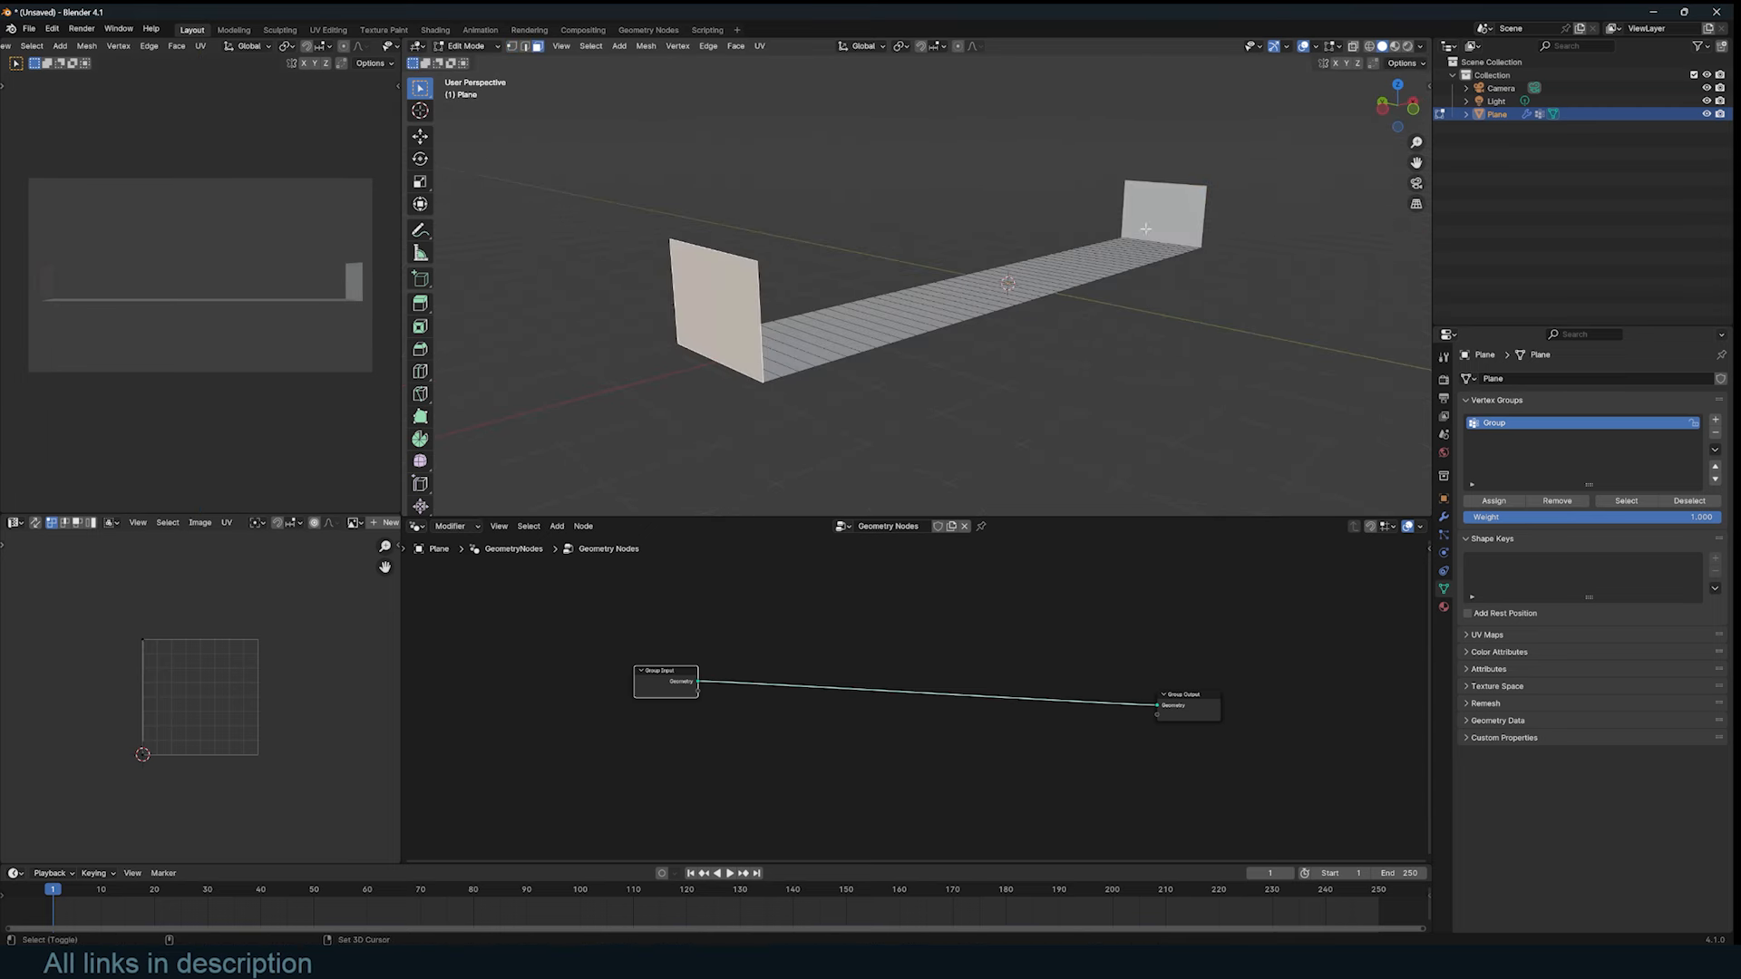
left_click(1159, 222, "shift")
key("x")
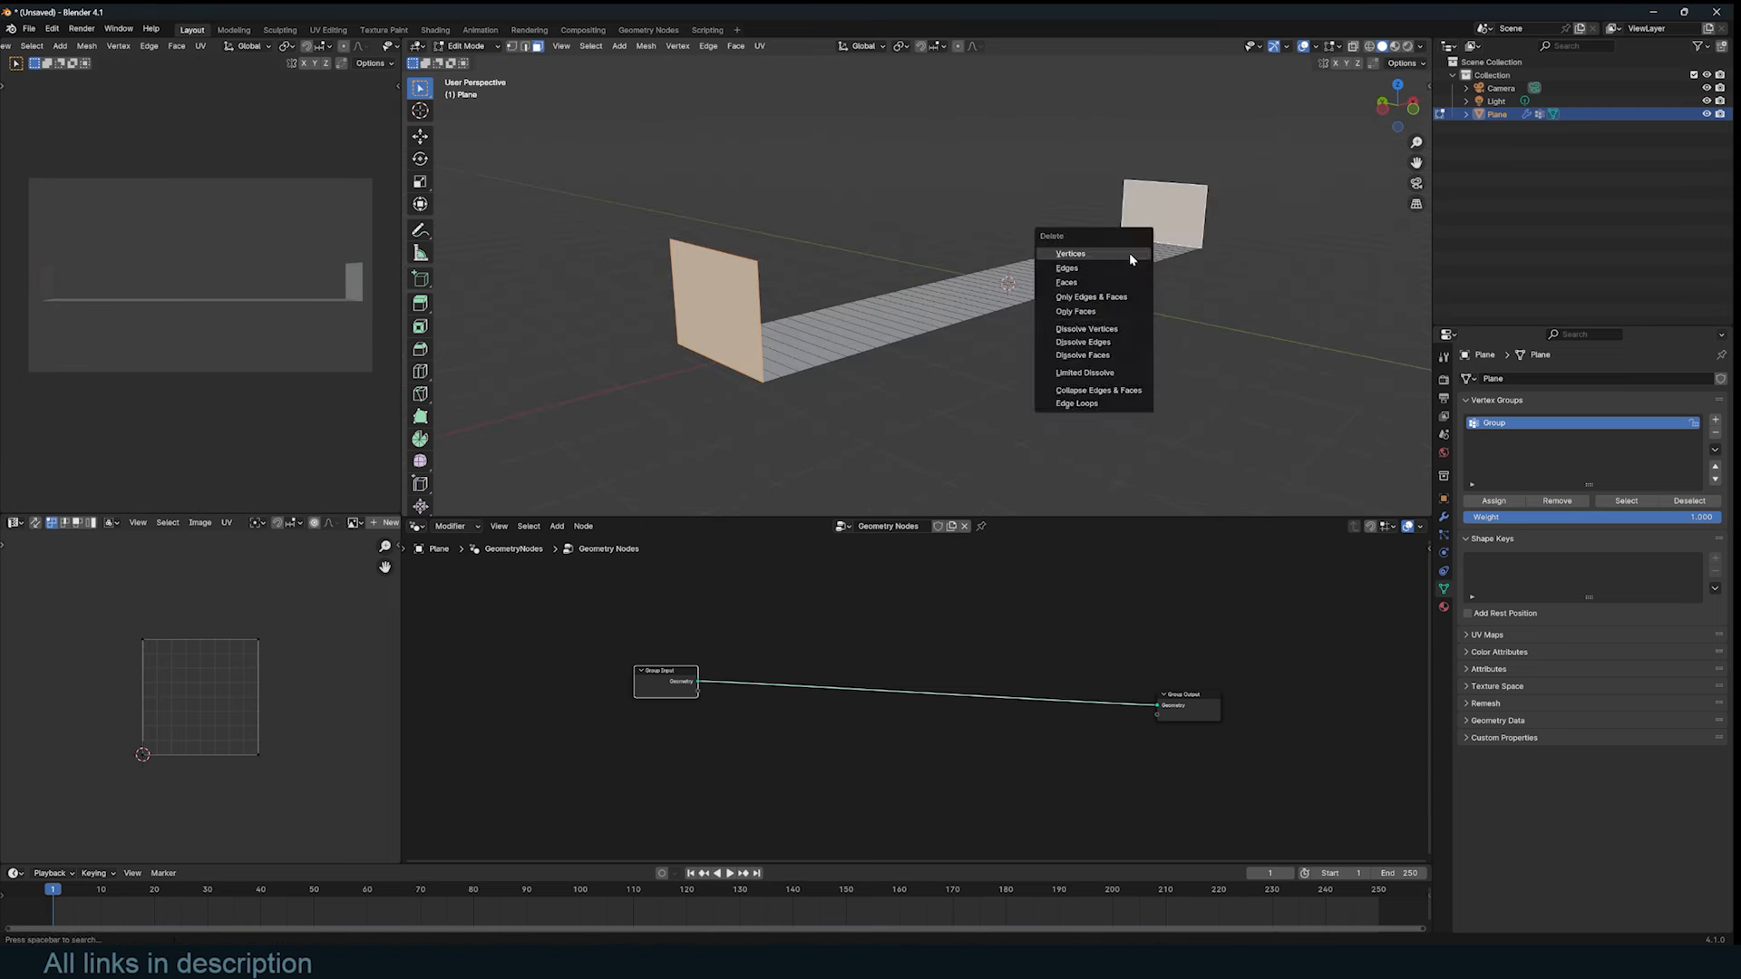
left_click(1074, 311)
Step: Delete the horizontal top edges of both end frames so only the upright corner posts remain
key("Tab")
mouse_move(1145, 287)
middle_mouse_down()
mouse_move(979, 269)
mouse_move(1007, 288)
mouse_move(1143, 274)
middle_mouse_up()
key("Tab")
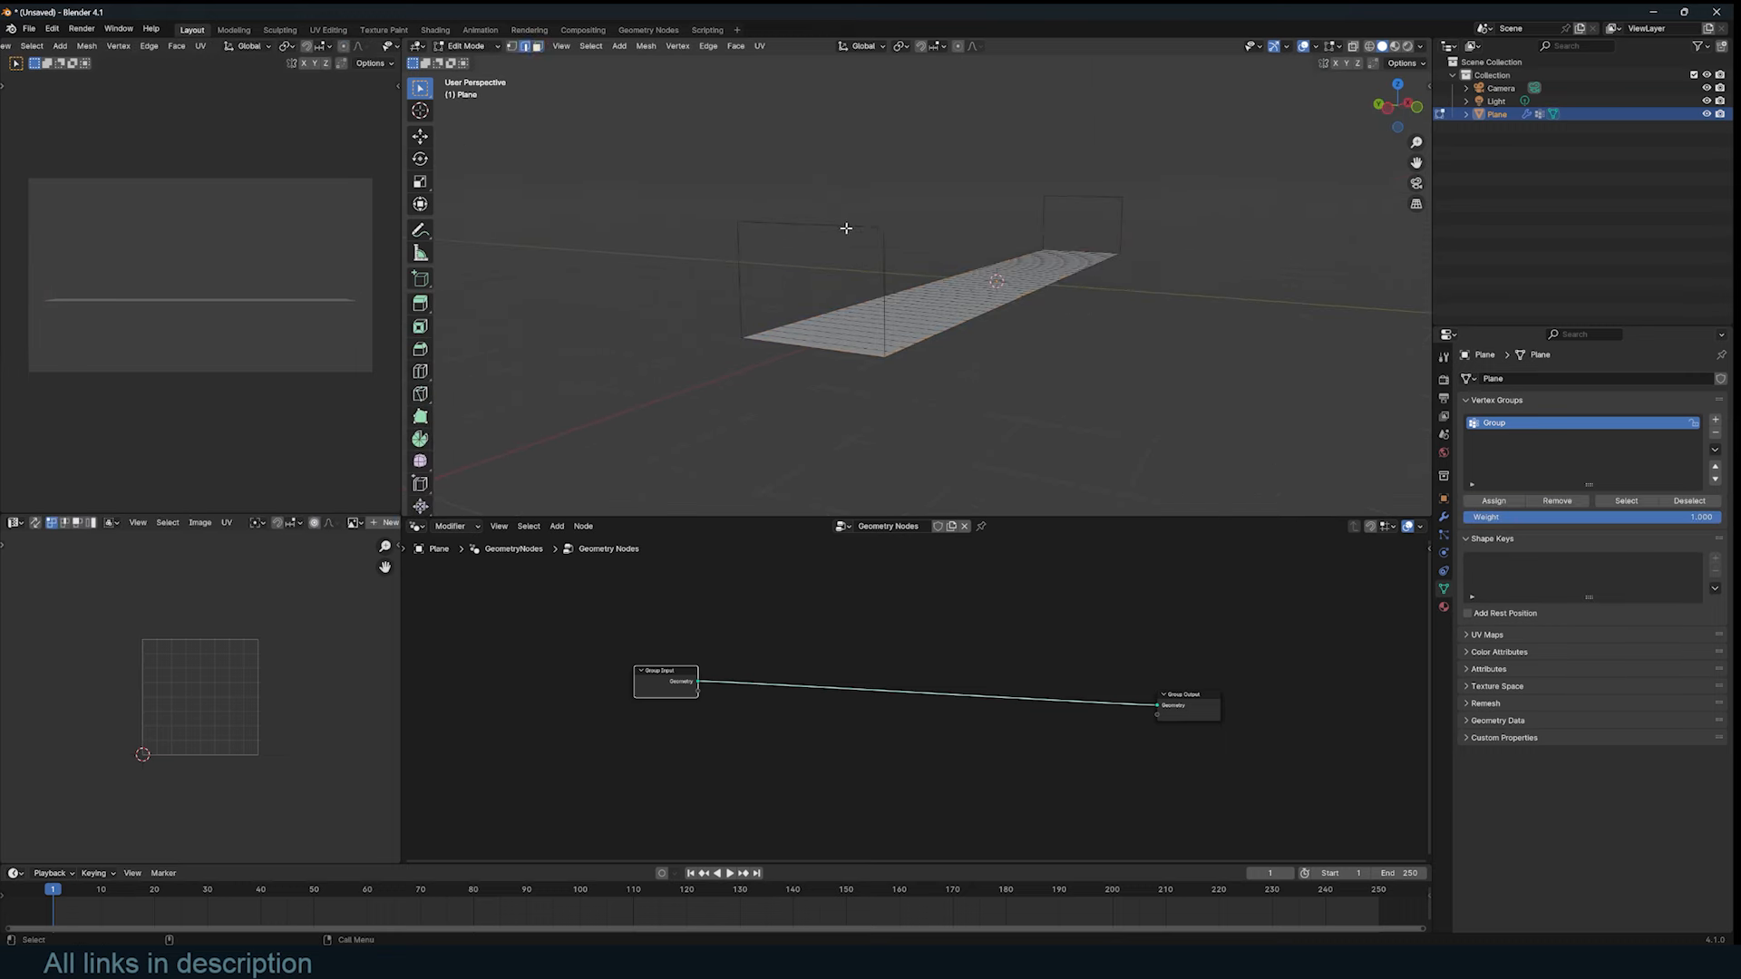
left_click(1086, 202, "shift")
key("x")
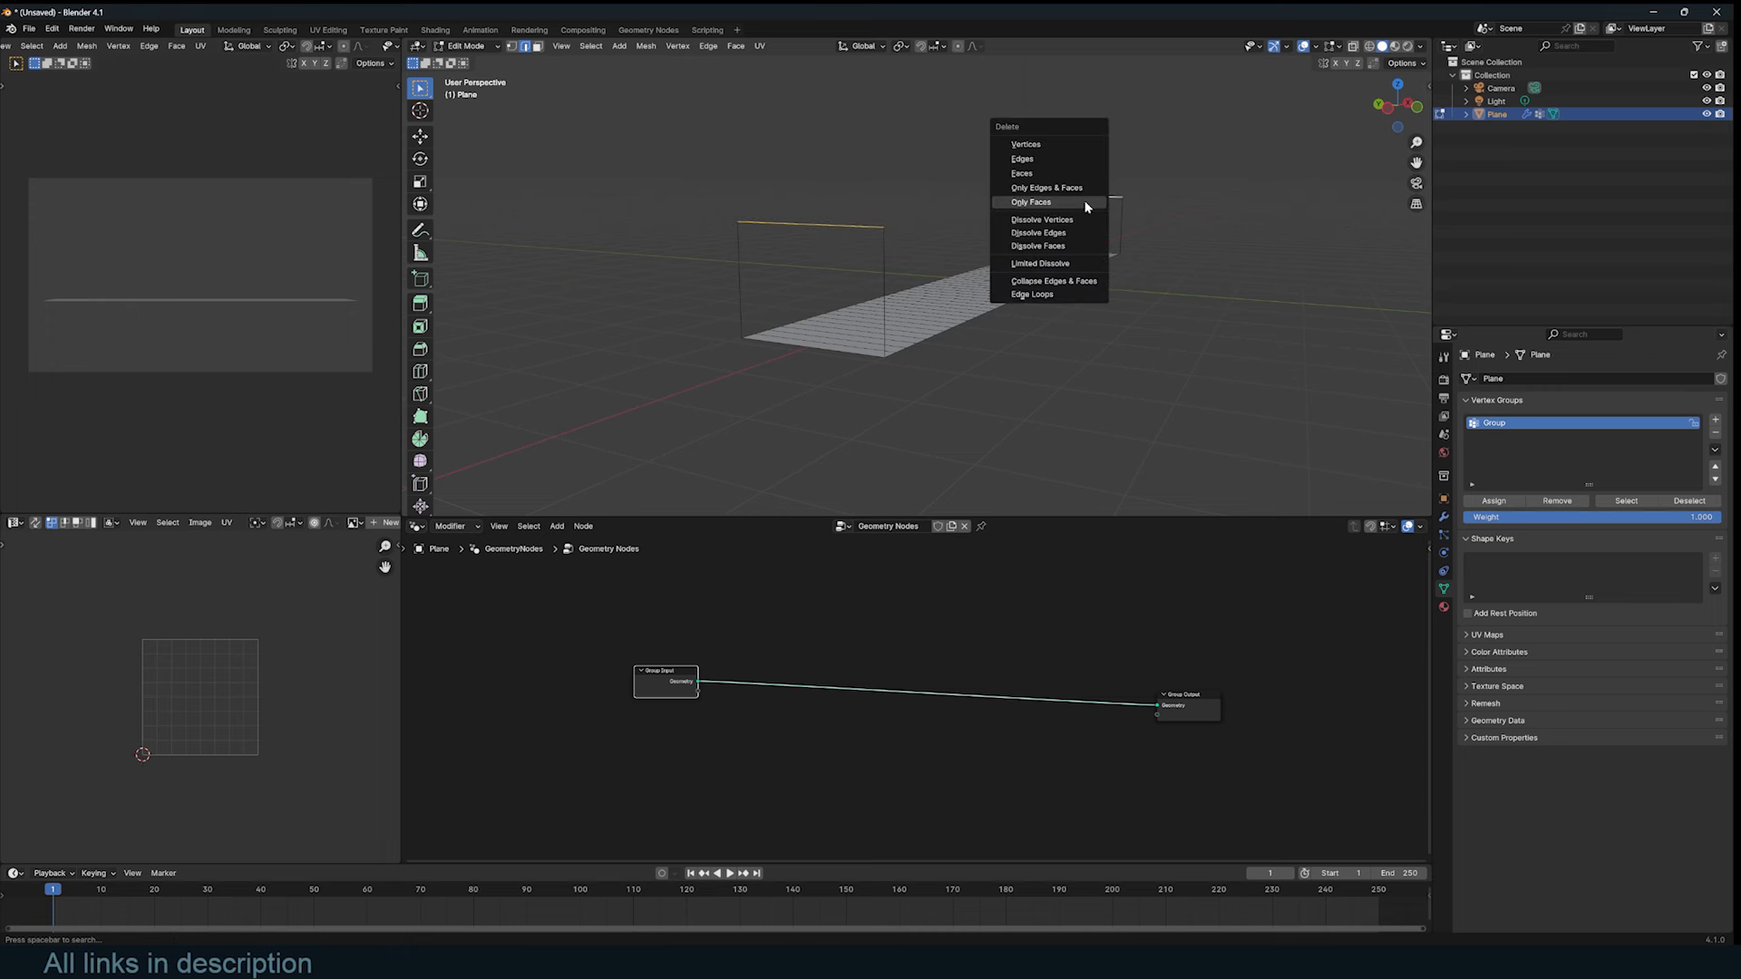
left_click(1083, 160)
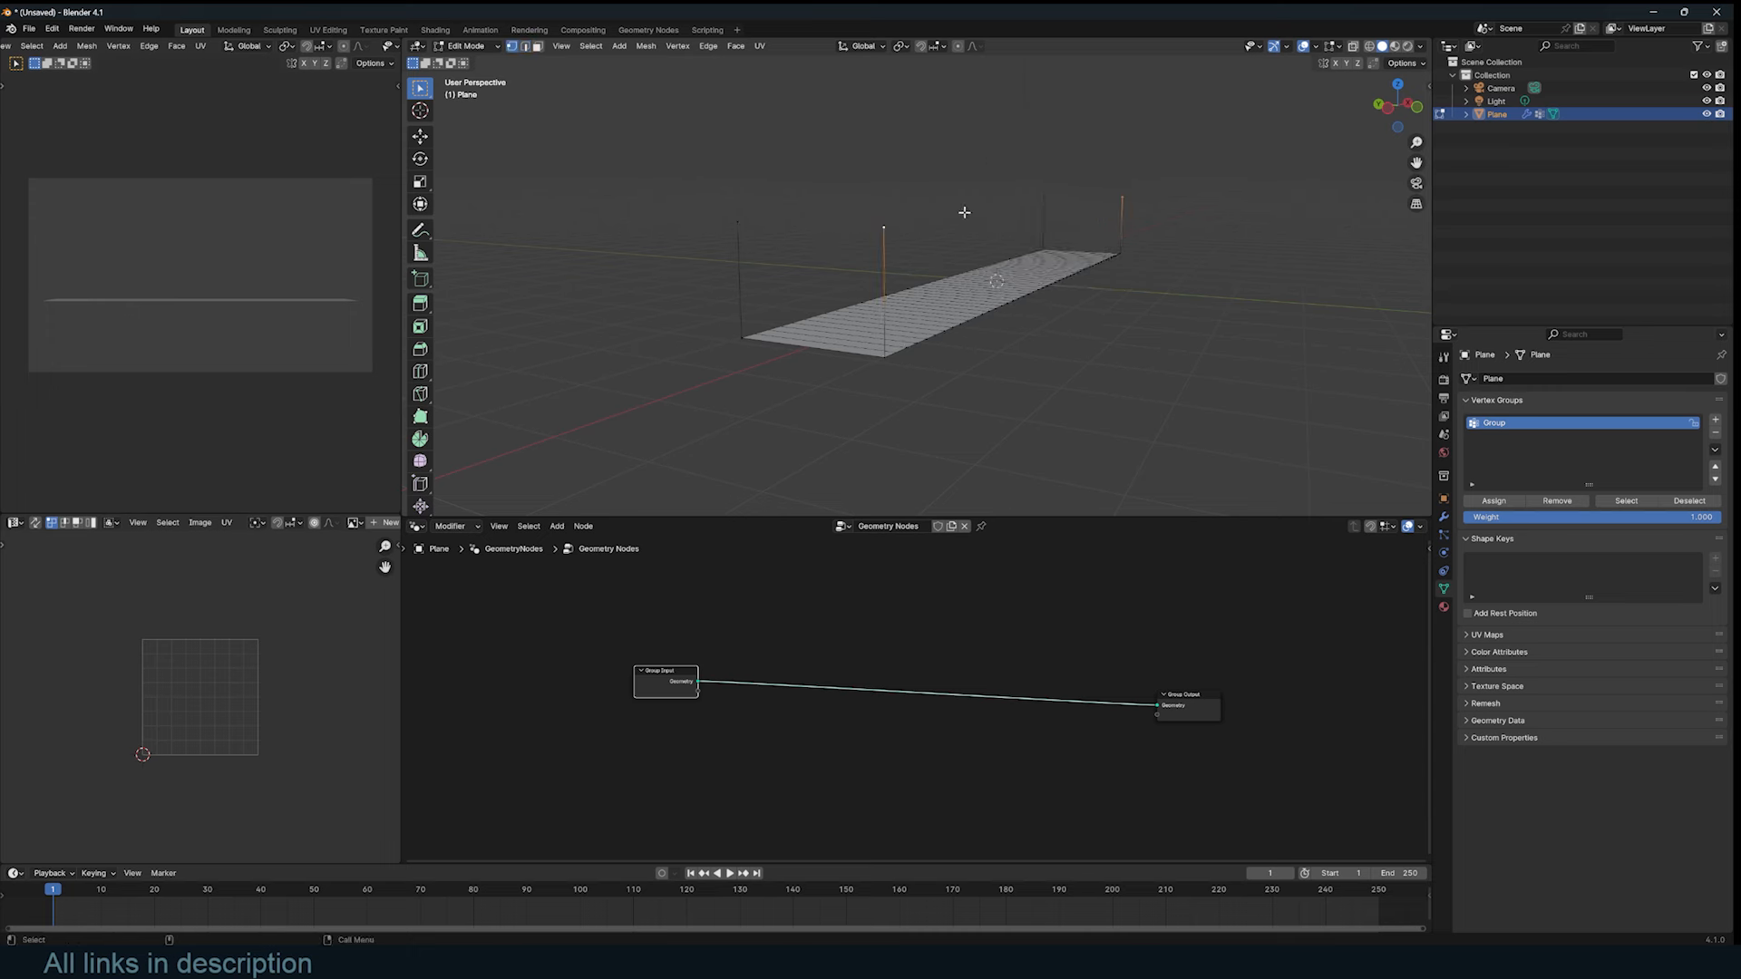
Step: Connect the tops of the corner posts with one long handrail edge along each side of the strip
left_click(1016, 201)
left_click(886, 205)
left_click(991, 223)
Step: Subdivide the two long handrail edges into many segments by setting the number of cuts
left_click(948, 205, "shift")
right_click(949, 204)
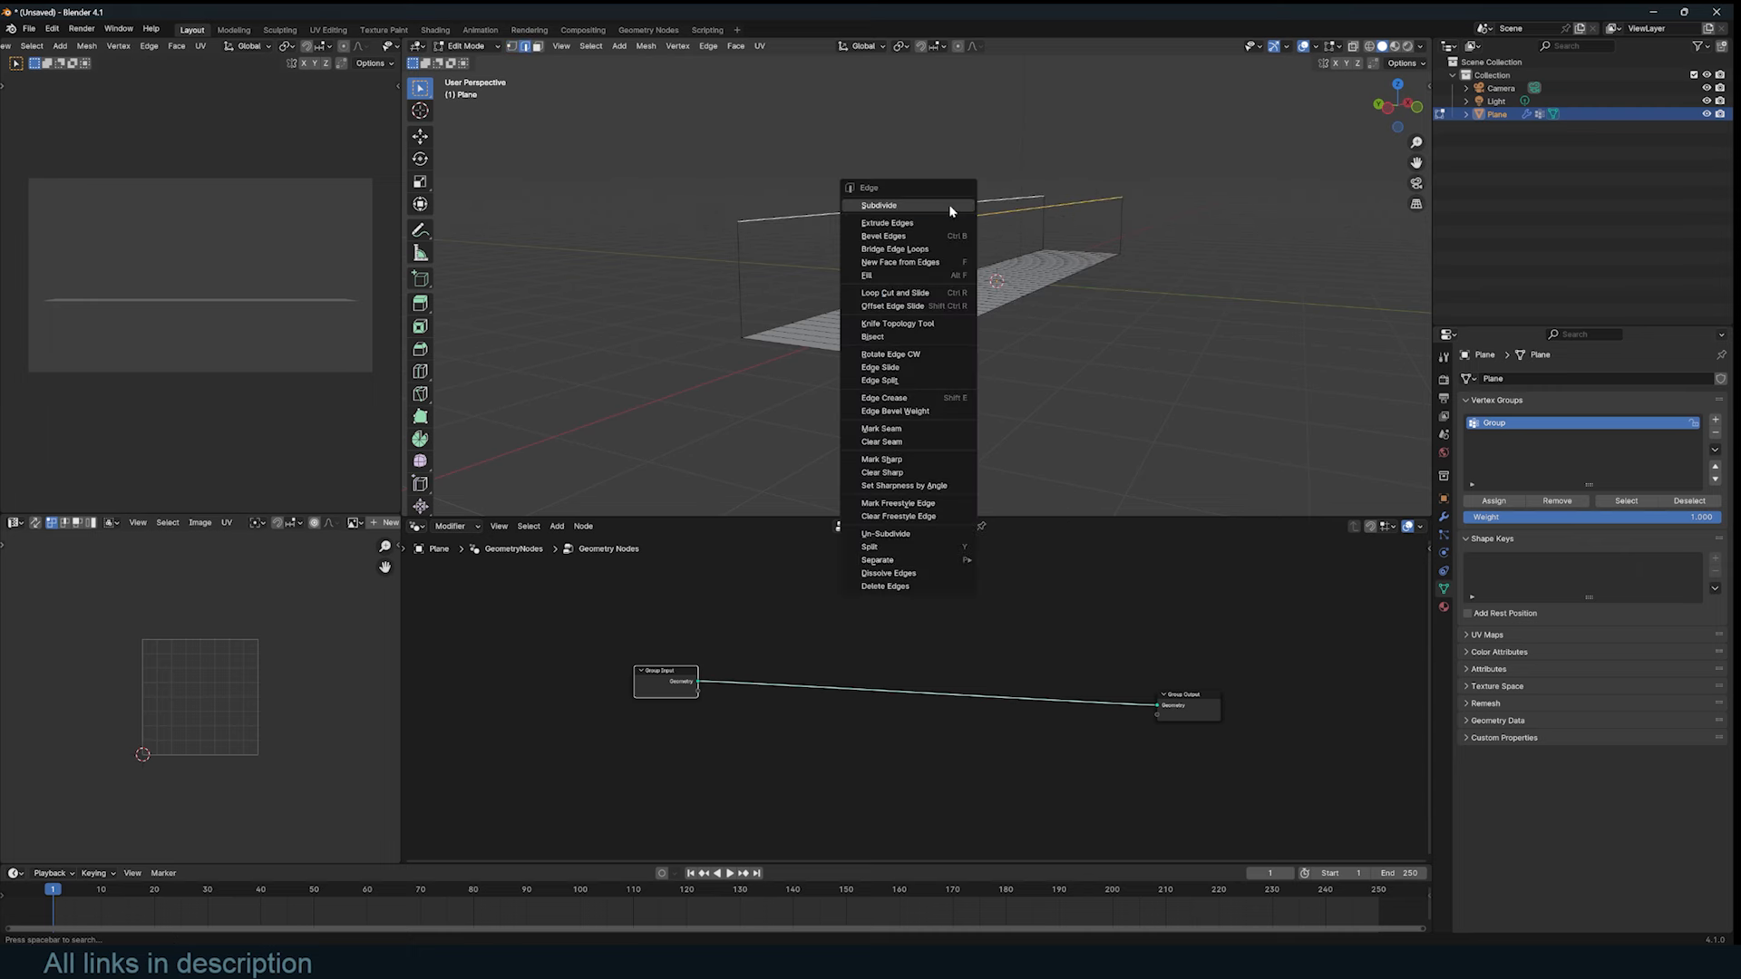
left_click(948, 204)
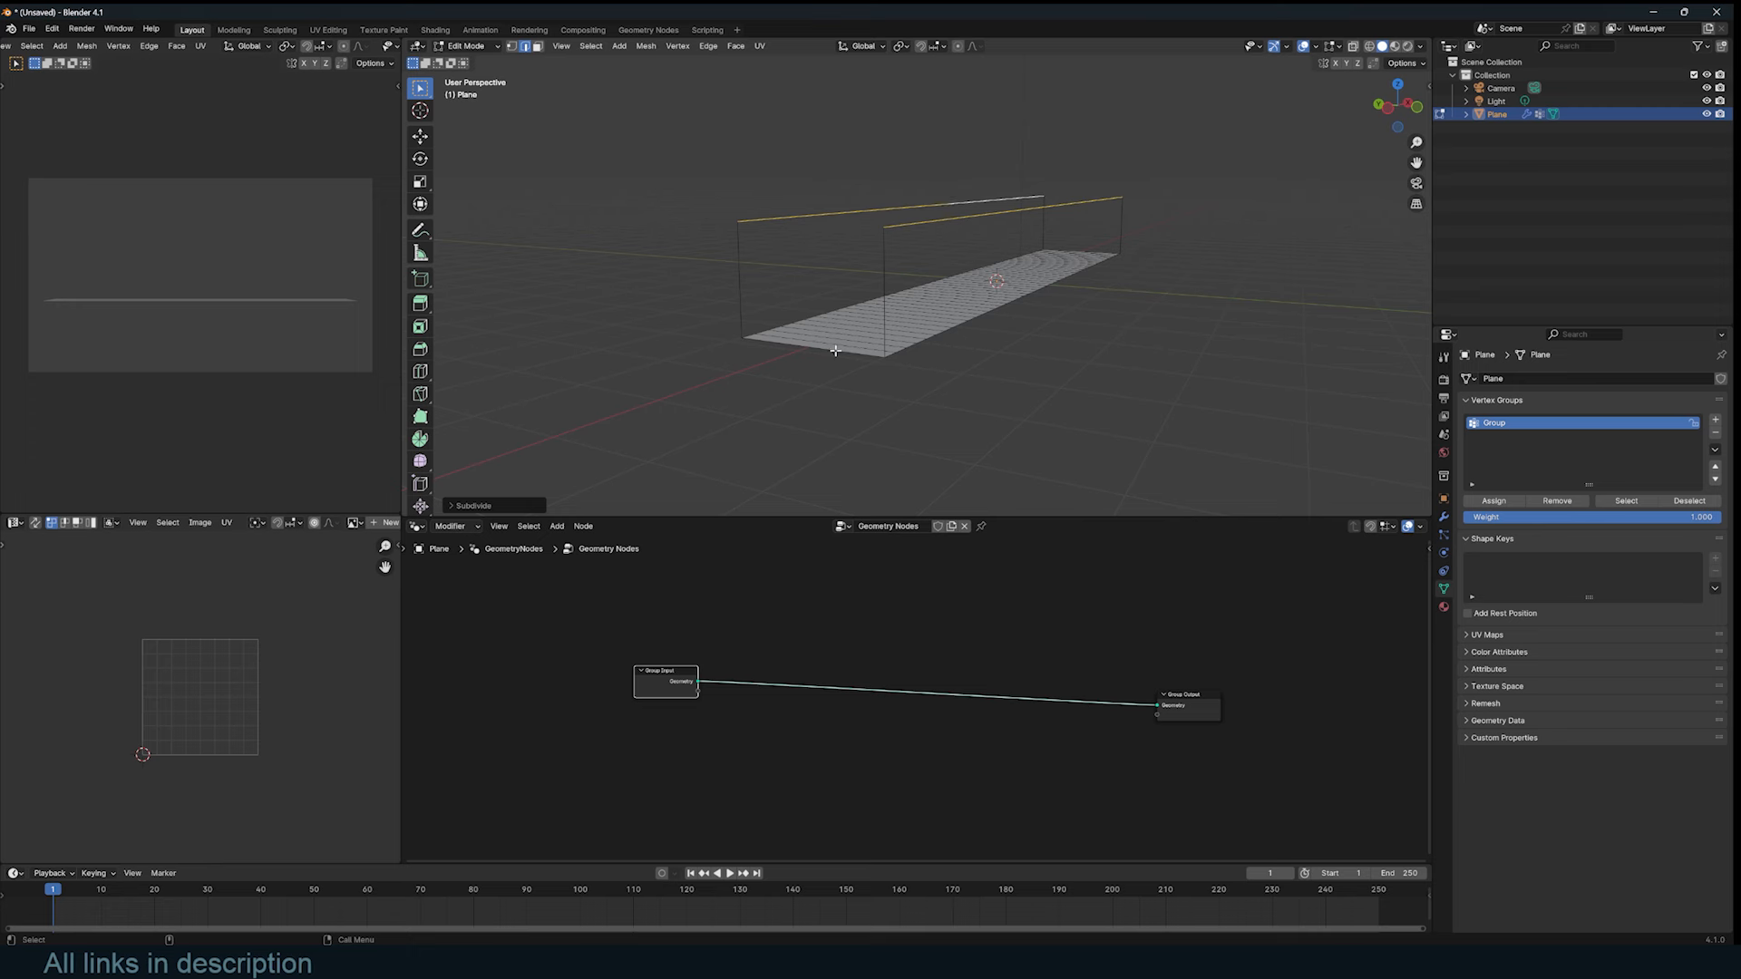
left_click(480, 507)
double_click(577, 417)
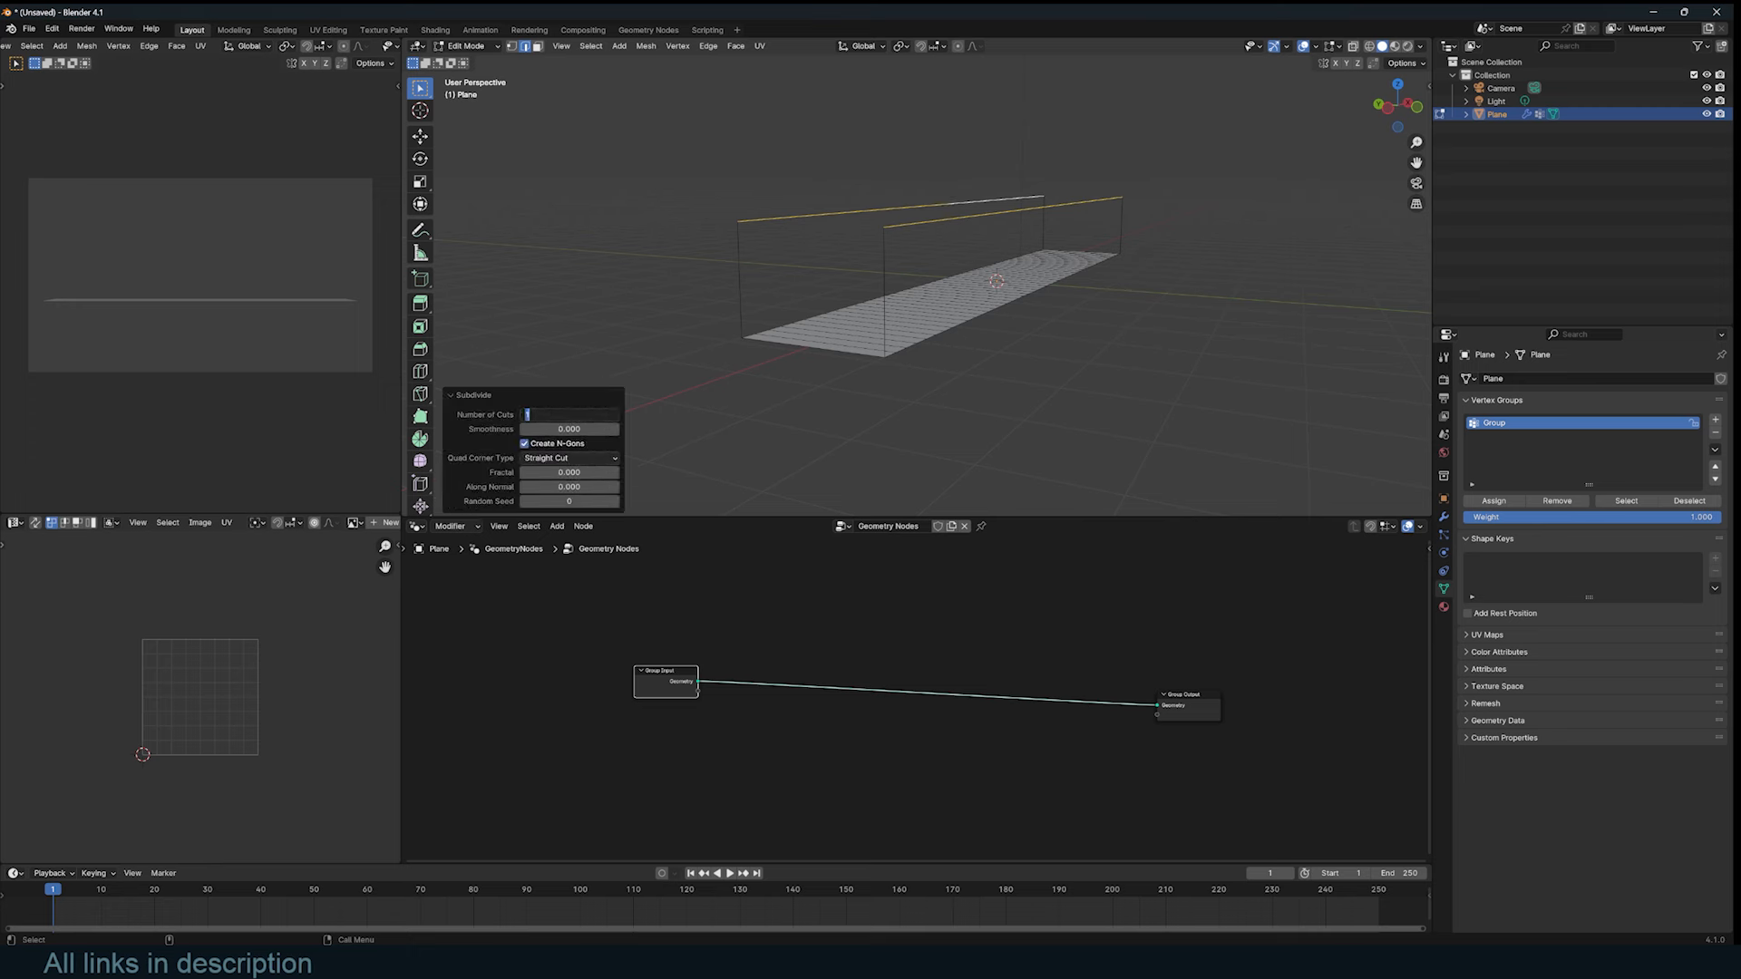
key("Return")
Step: Play the cloth simulation to check how the subdivided handrails behave
key("Tab")
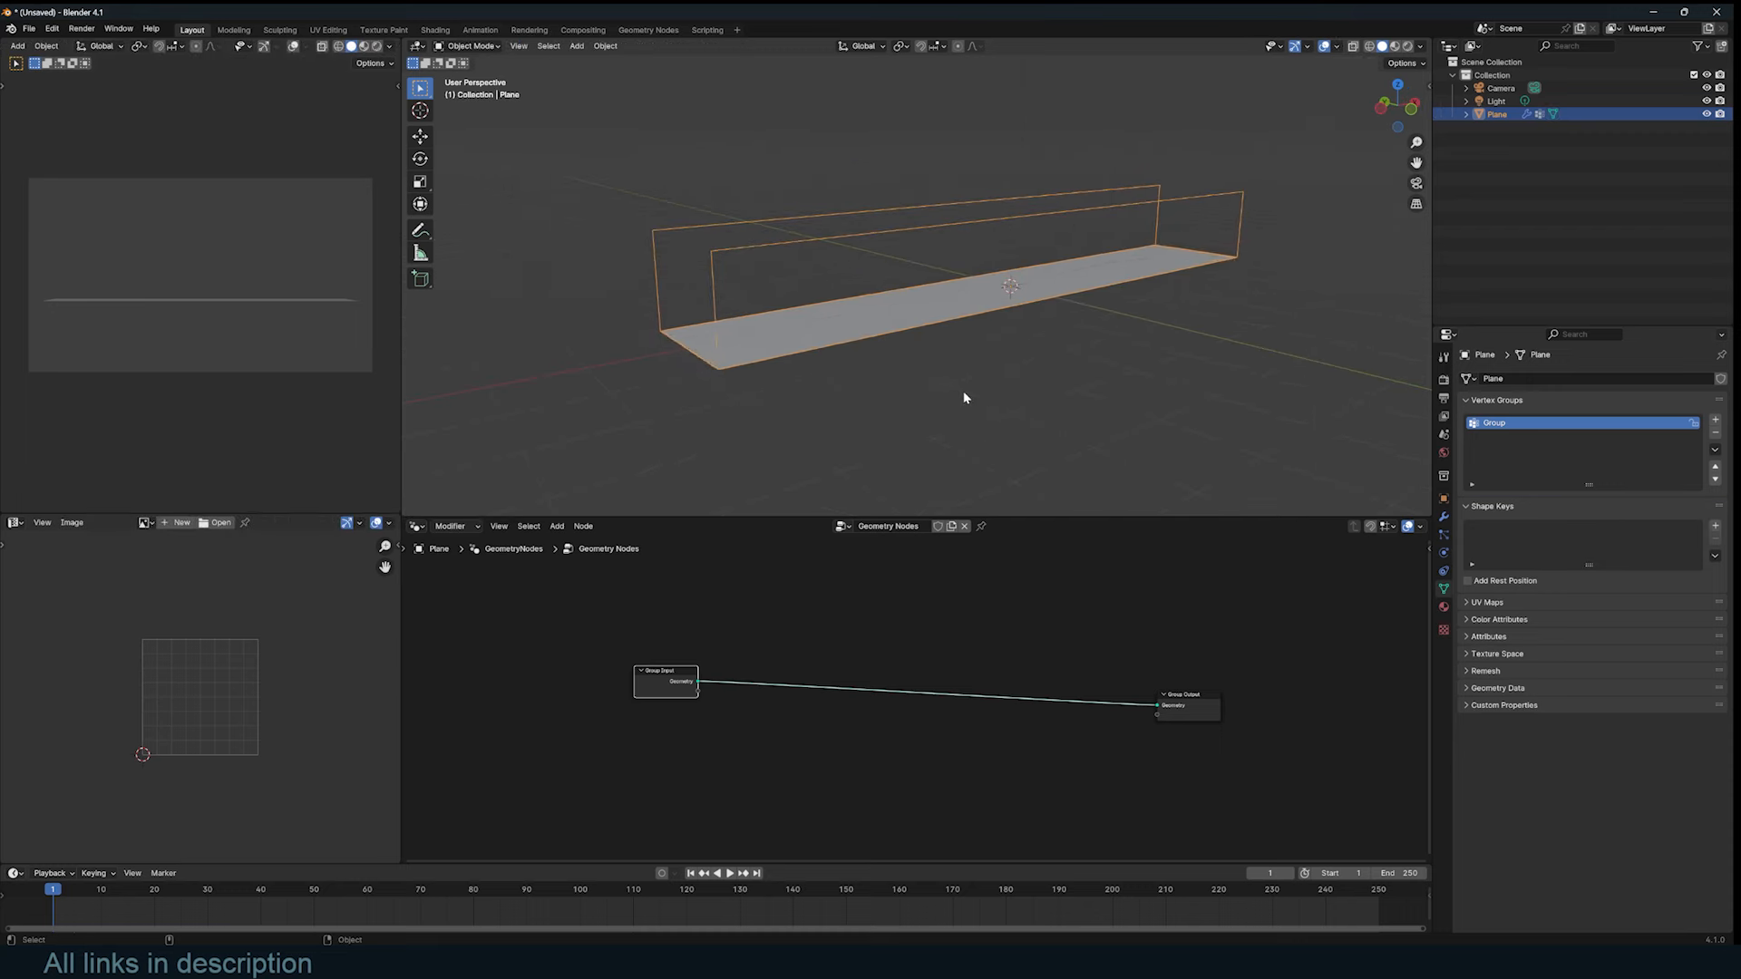
key("space")
key("Tab")
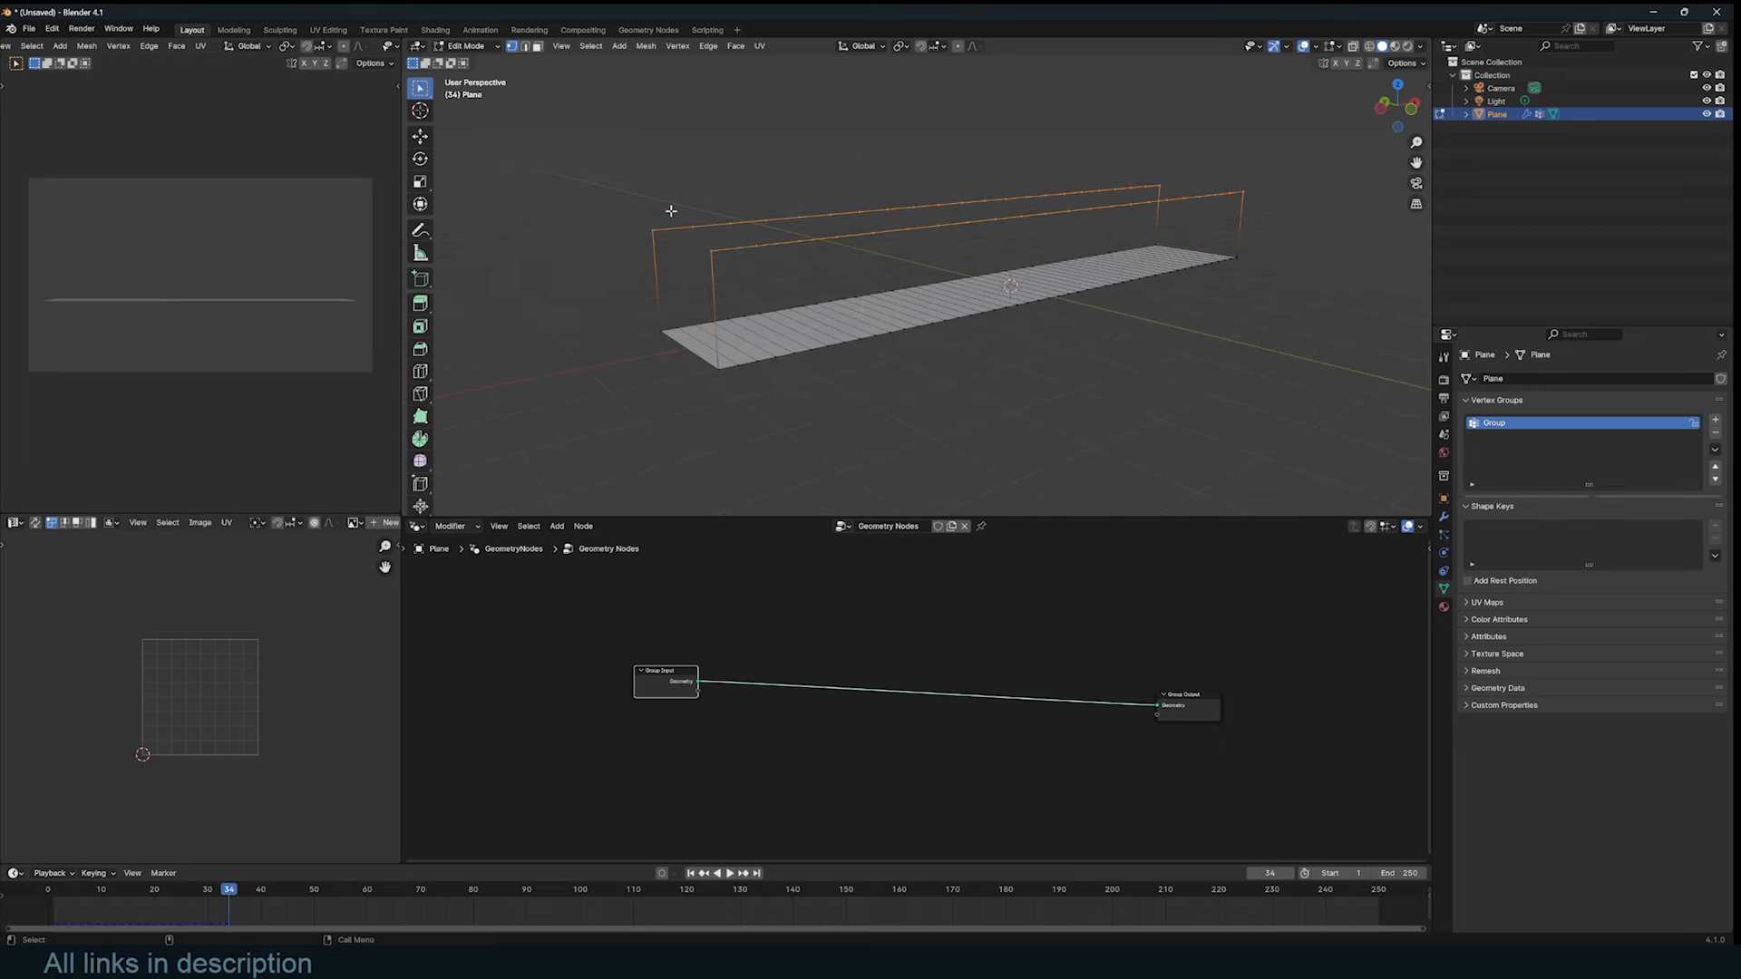
Step: Select the inner vertices of both handrails, excluding the corner ends, and remove them from the pinned vertex group "Group"
left_click_drag(611, 181, 1032, 257)
left_click(719, 369)
middle_click_drag(659, 328, 678, 270)
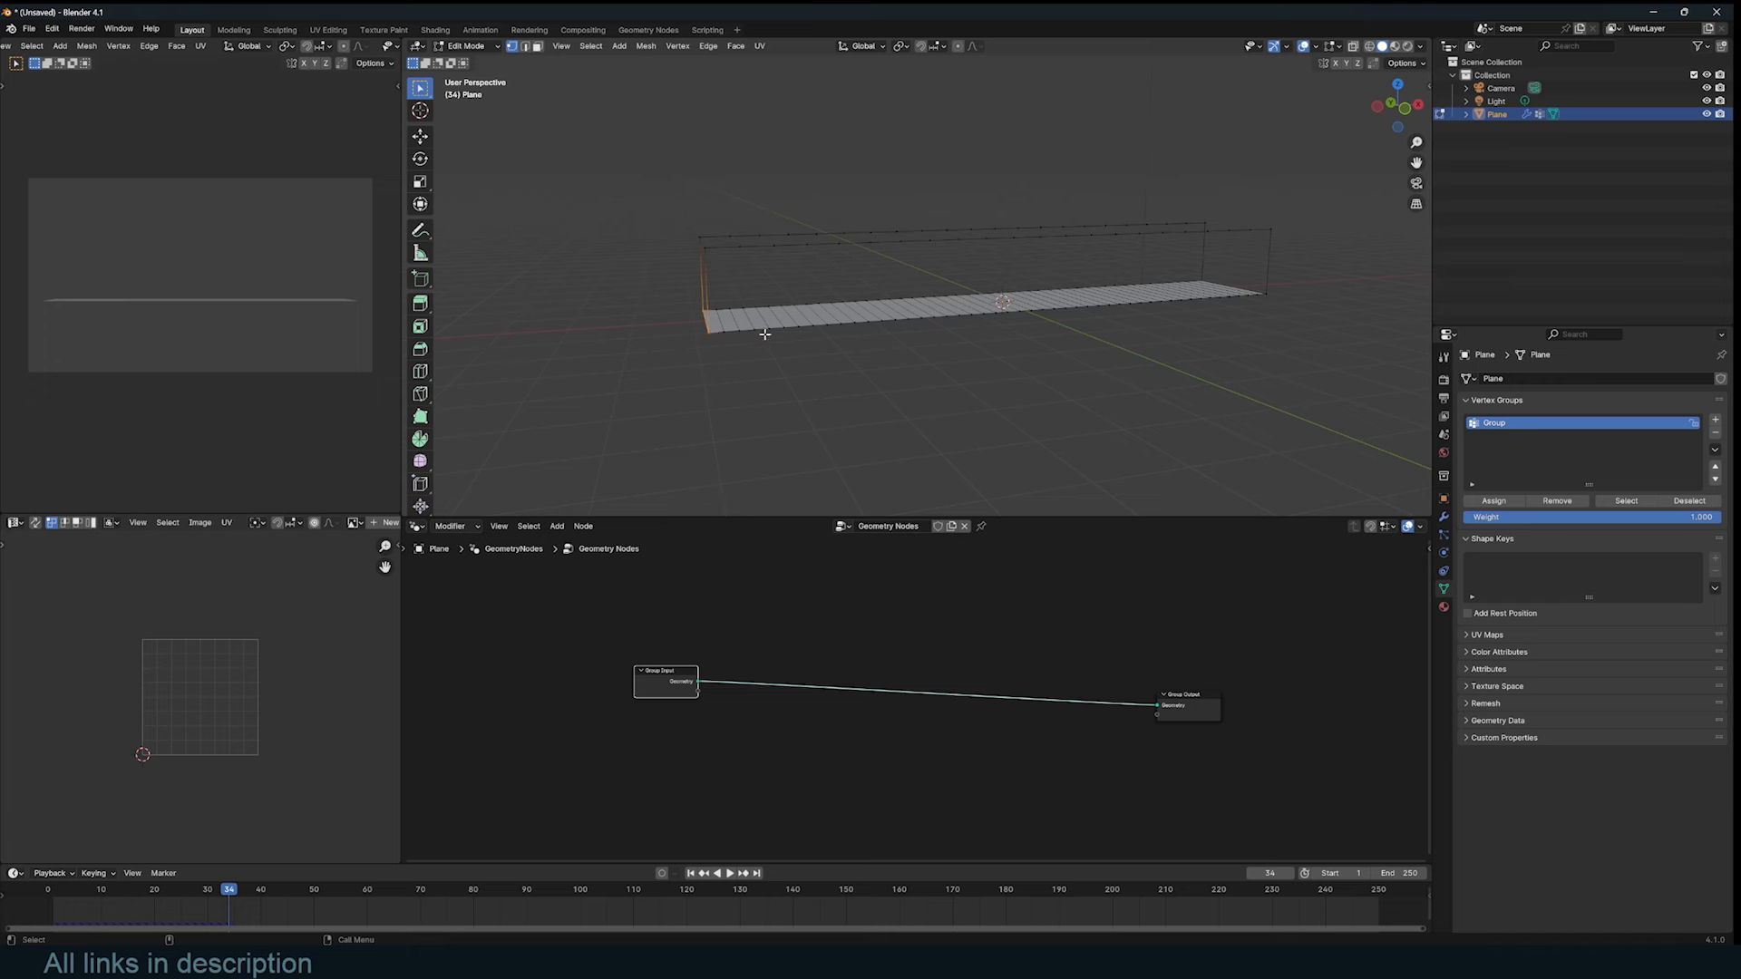
middle_click_drag(764, 334, 740, 180)
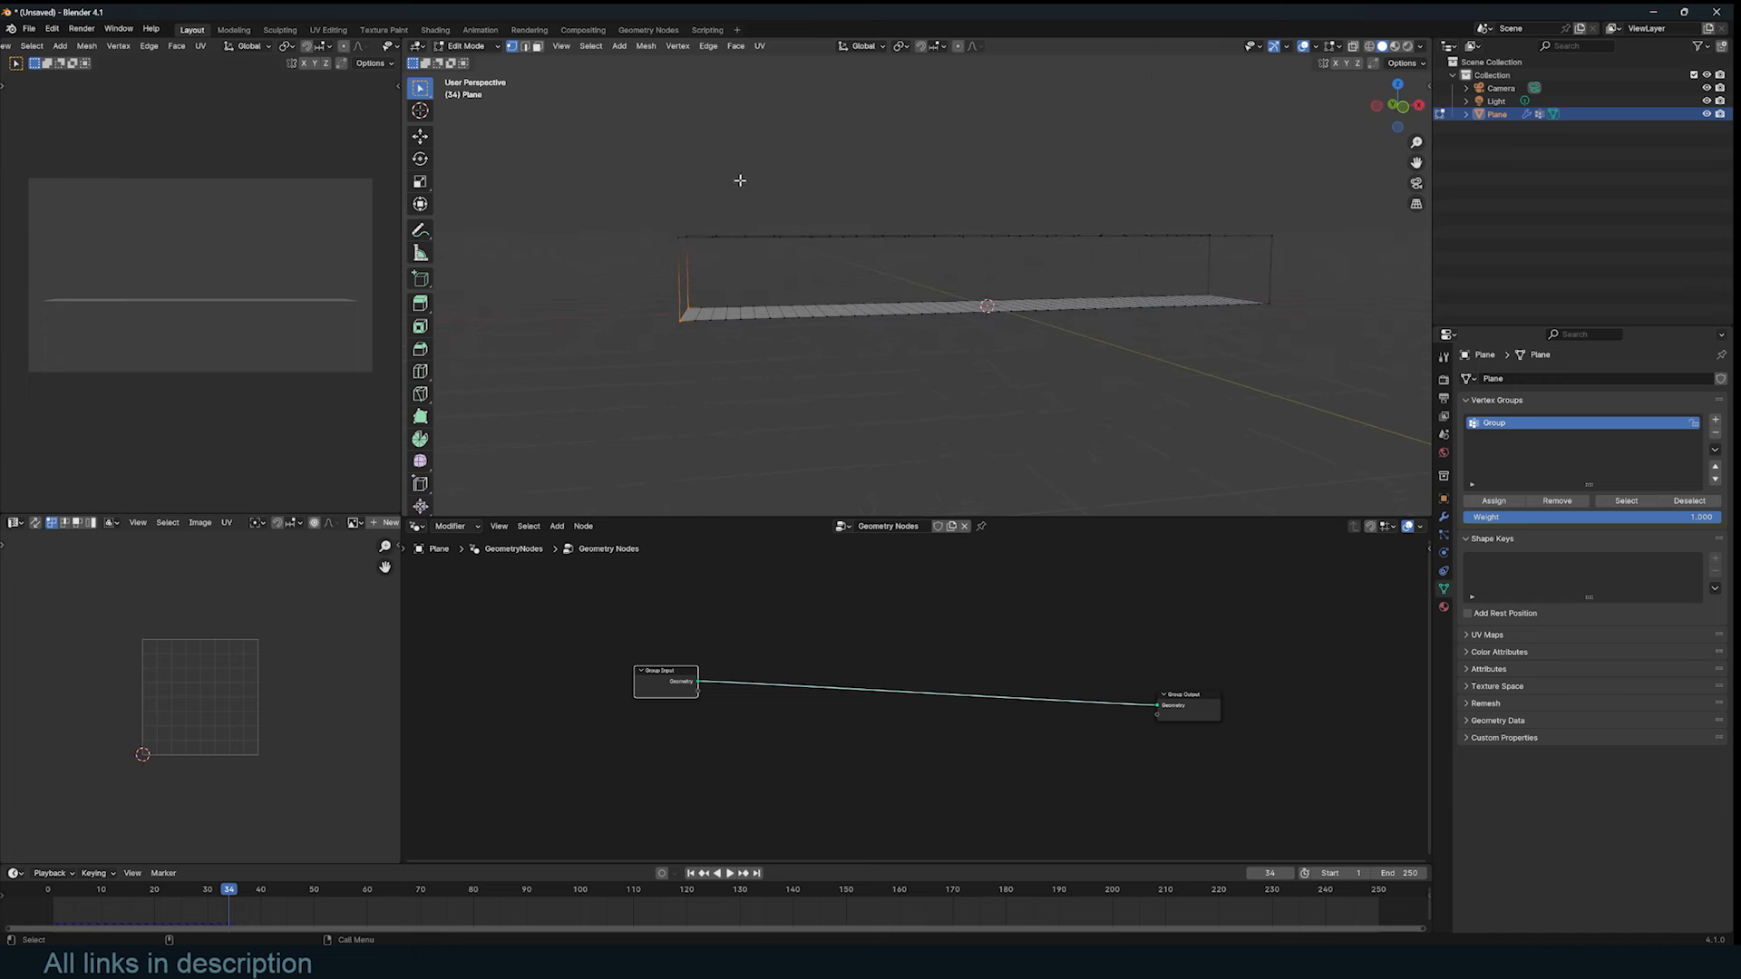
left_click_drag(713, 191, 777, 245)
left_click_drag(777, 245, 928, 253)
left_click_drag(1228, 249, 1275, 287, "shift")
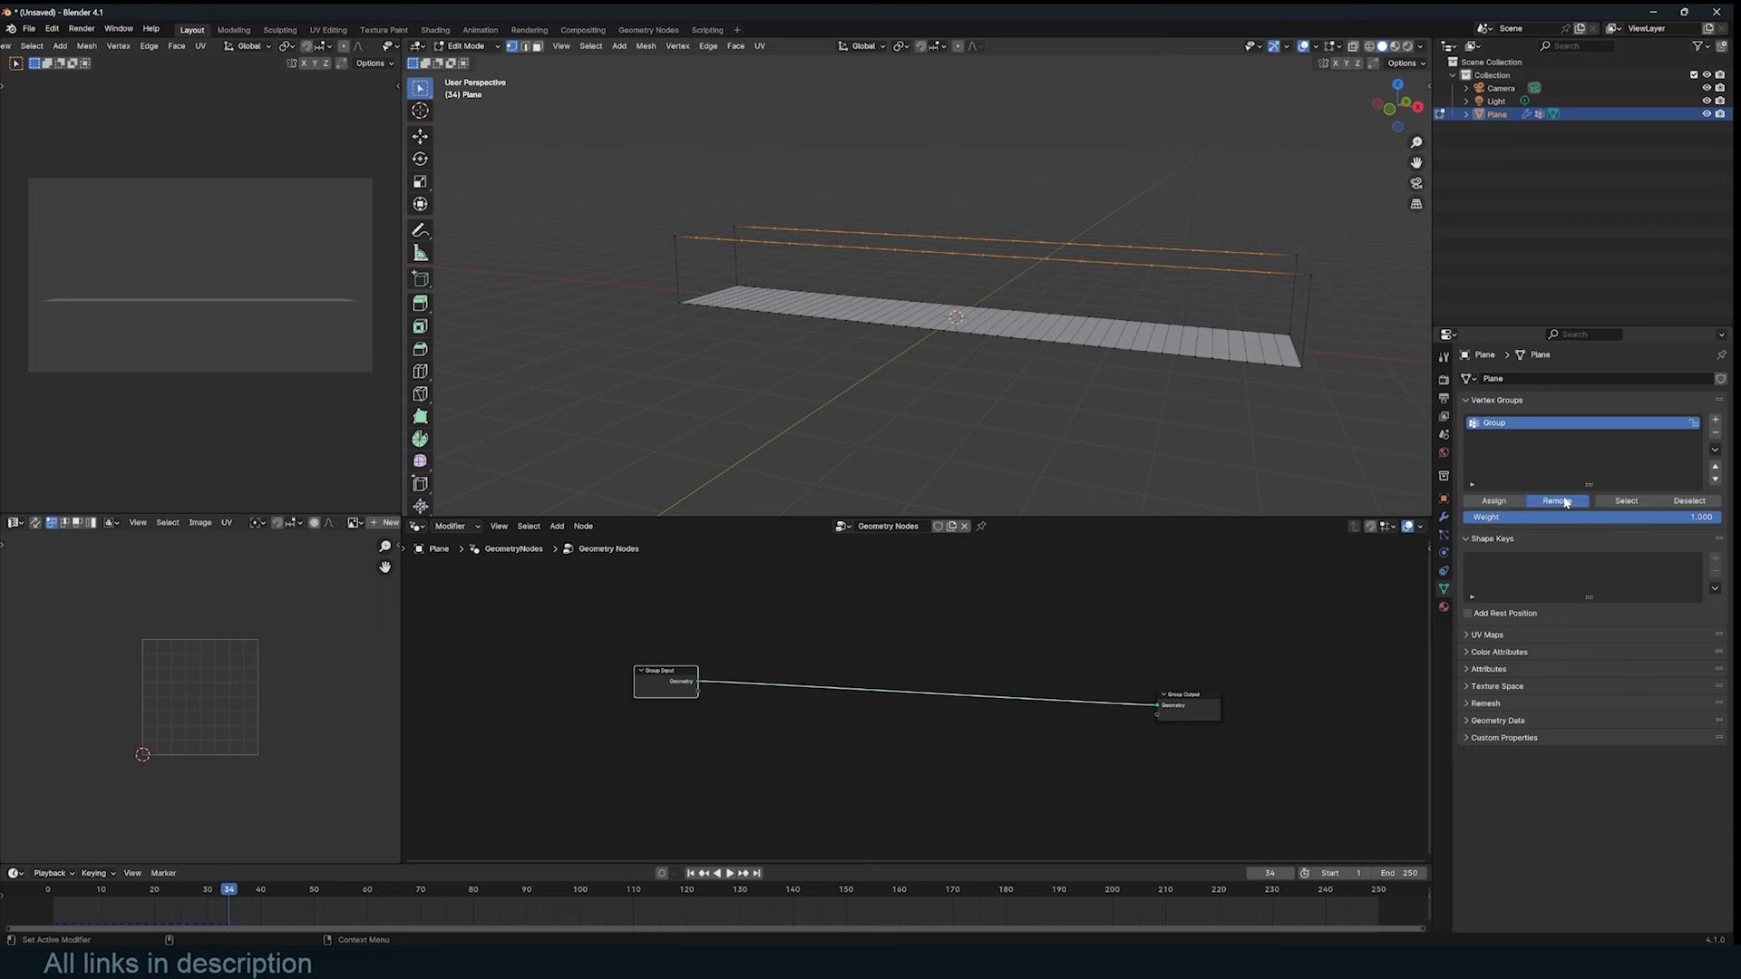
Step: Return to frame 0 and replay the cloth simulation with the unpinned handrails
key("Tab")
key("shift+Left")
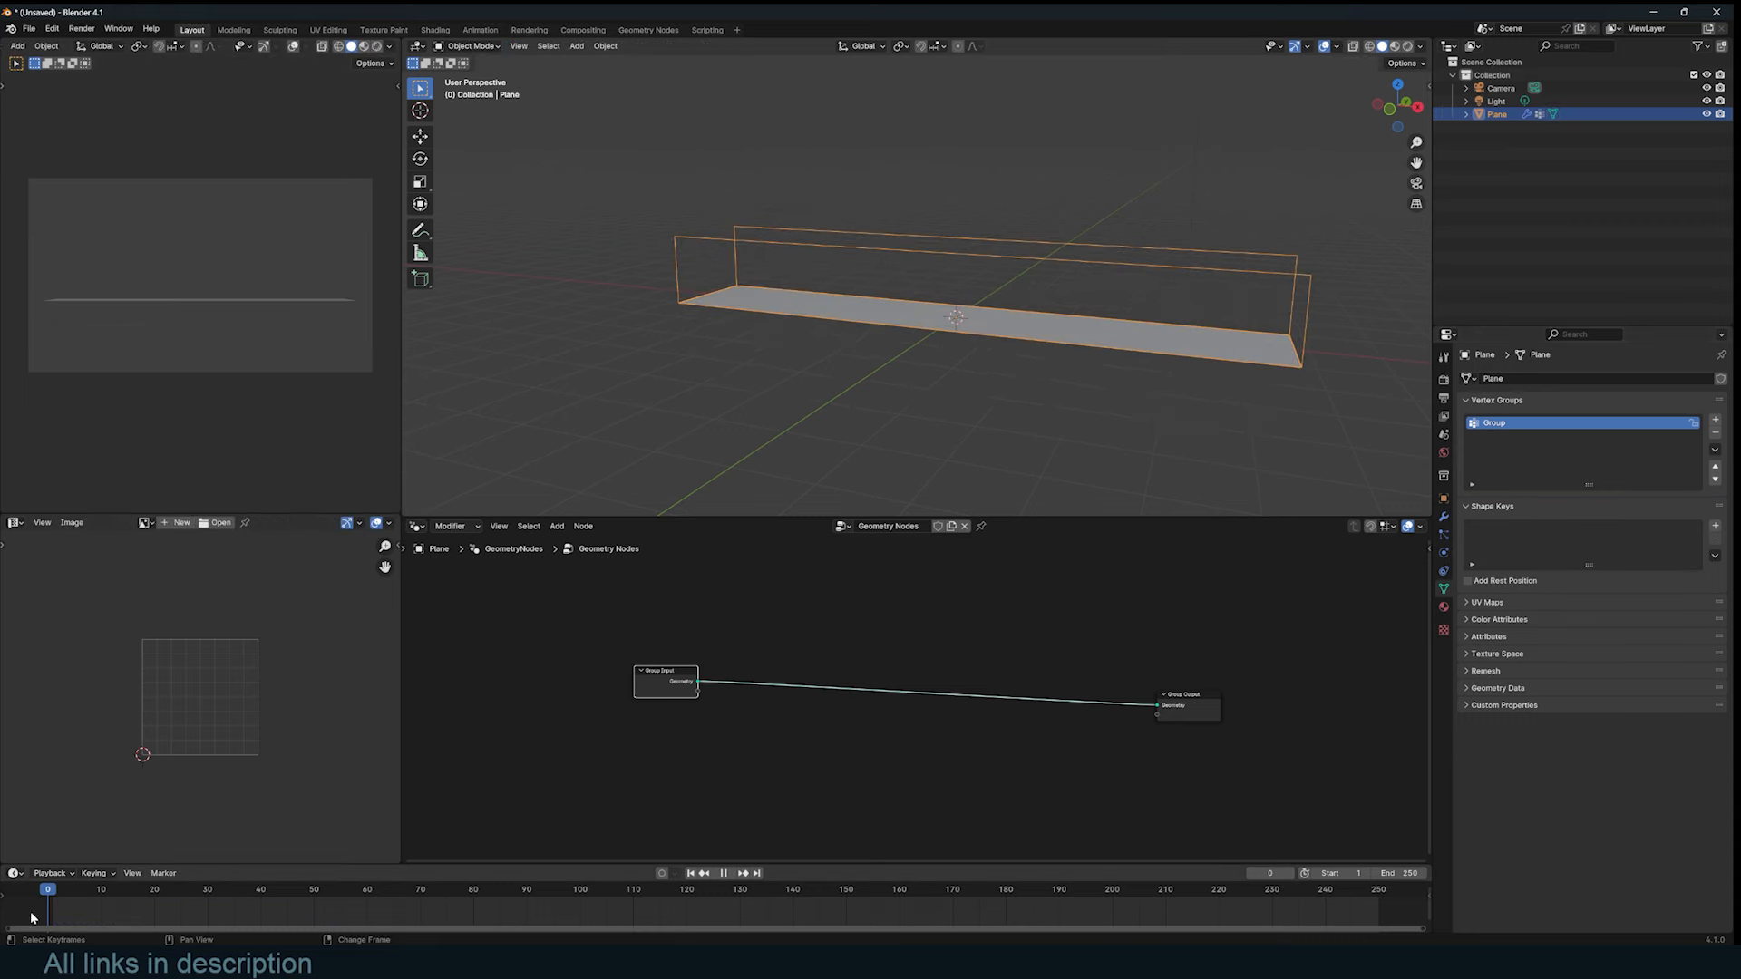
key("space")
middle_click_drag(665, 395, 778, 246)
key("Escape")
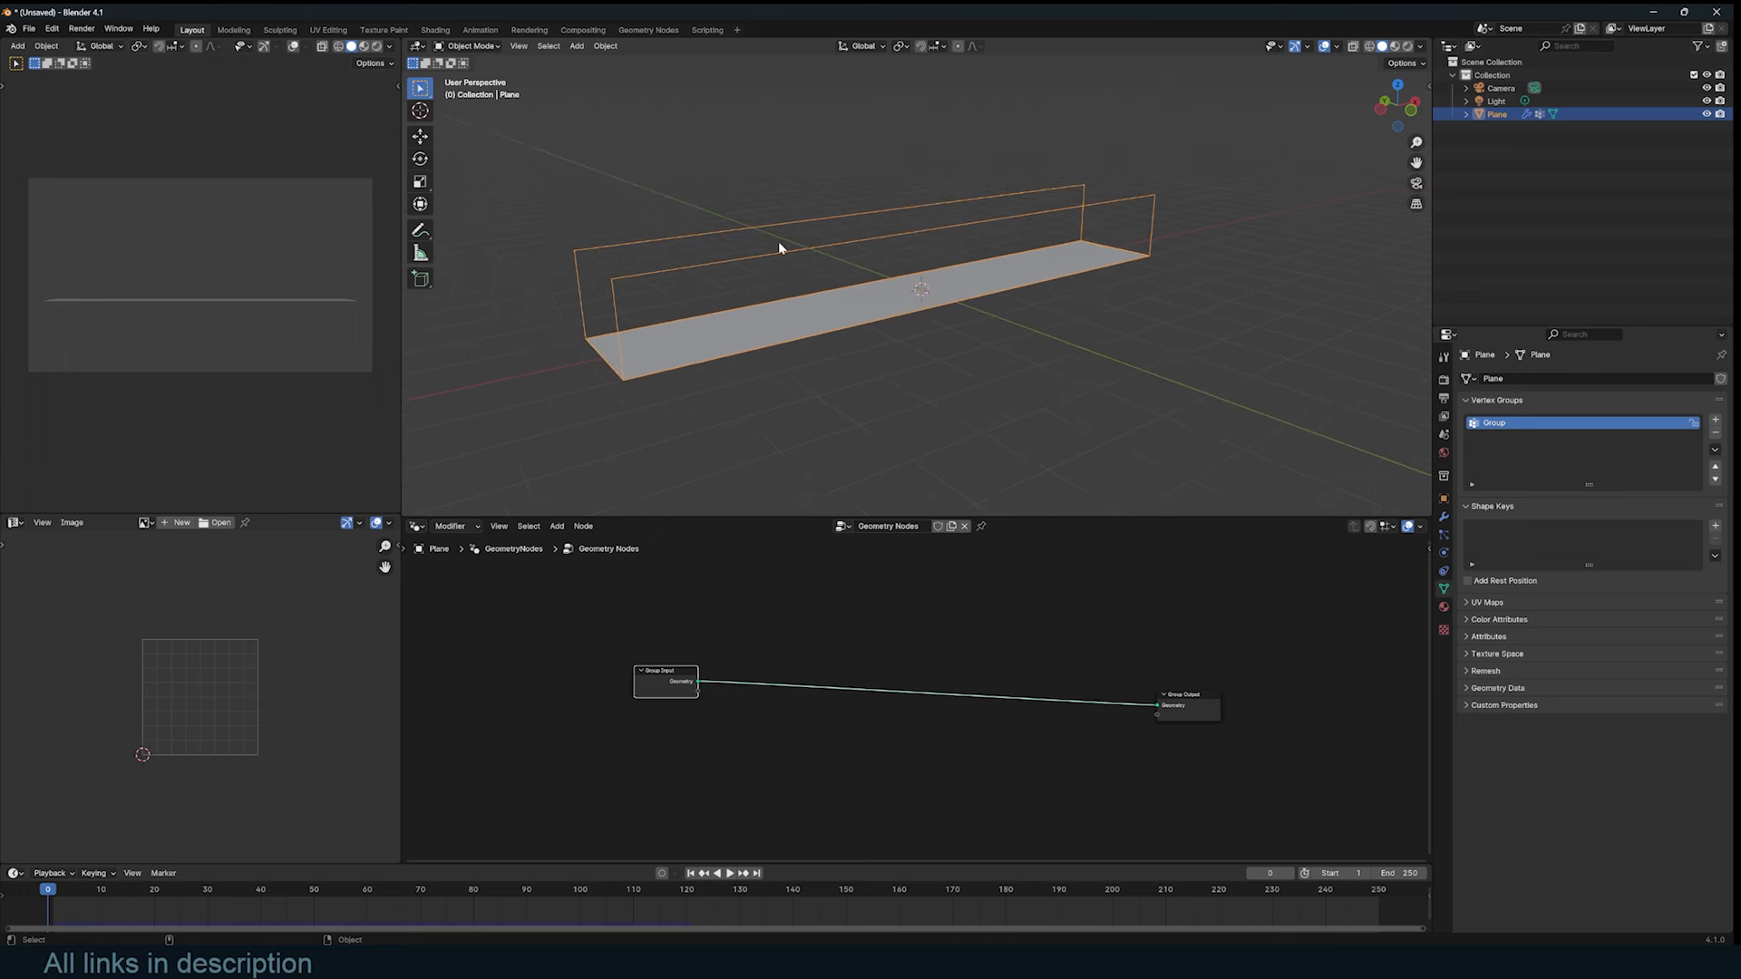
Step: Connect handrail vertices to the deck's side vertices with irregularly slanted rope edges along both sides of the bridge
key("KP_1")
key("Tab")
middle_click_drag(1078, 336, 1057, 273)
scroll(1004, 350, "up", 2)
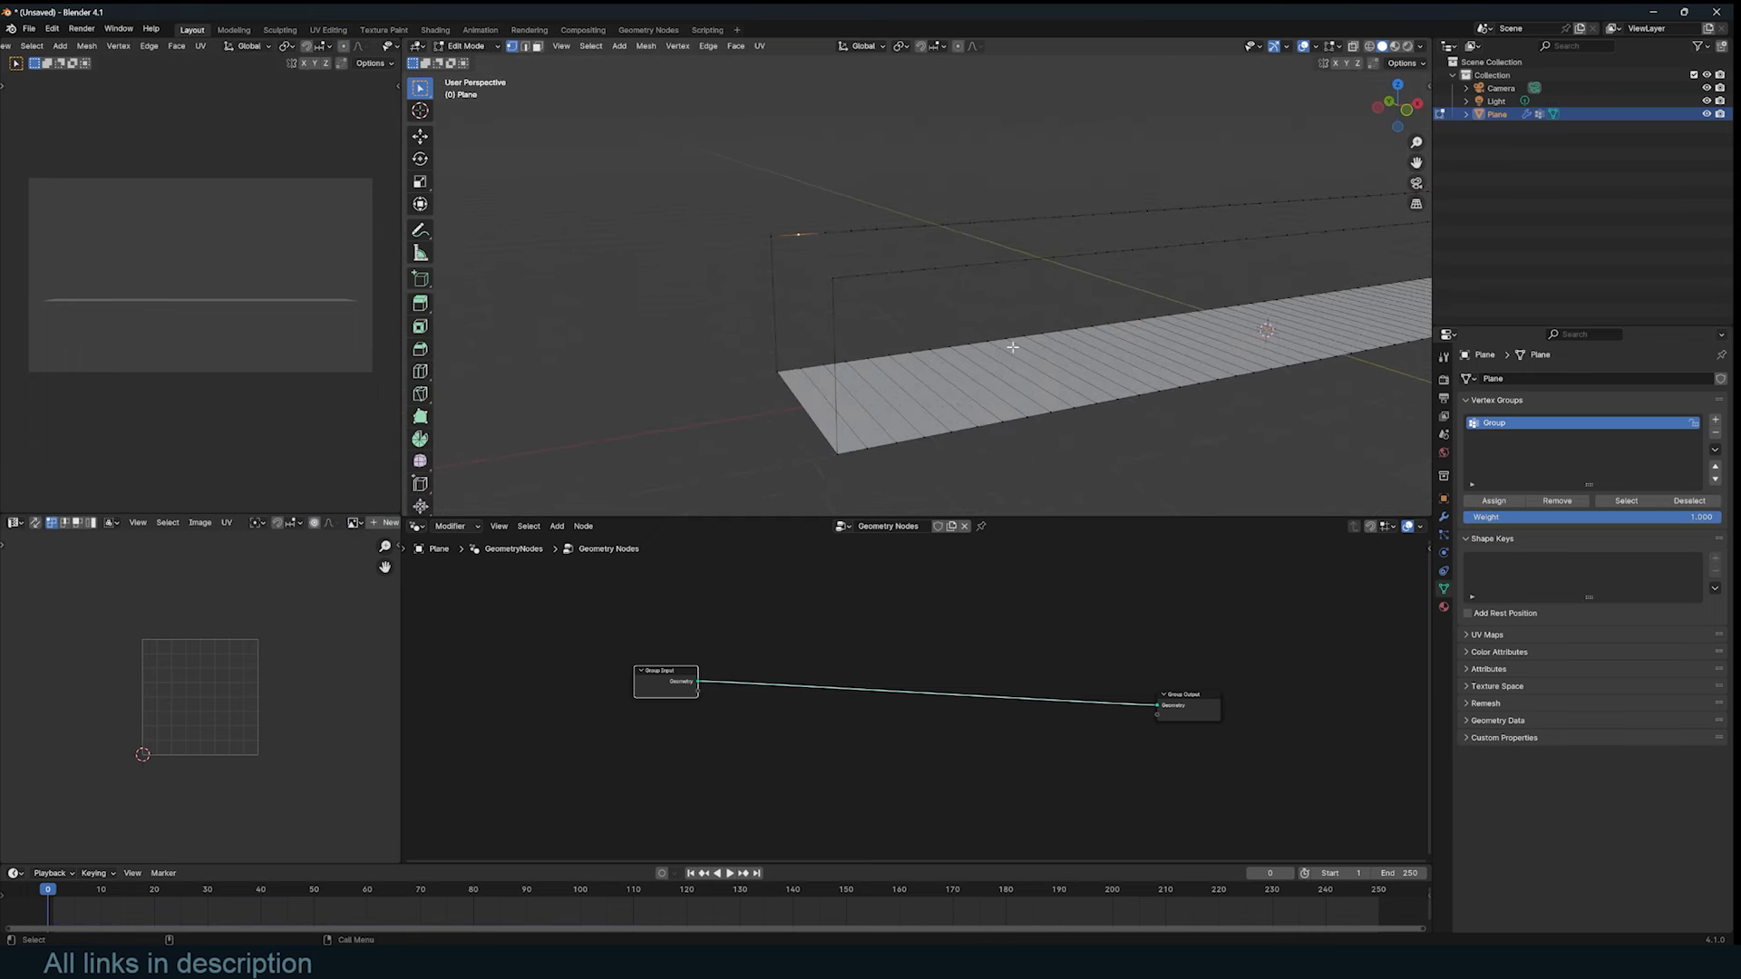
left_click(981, 422, "shift")
mouse_move(1004, 367)
middle_mouse_down()
mouse_move(949, 338)
mouse_move(980, 346)
middle_mouse_up()
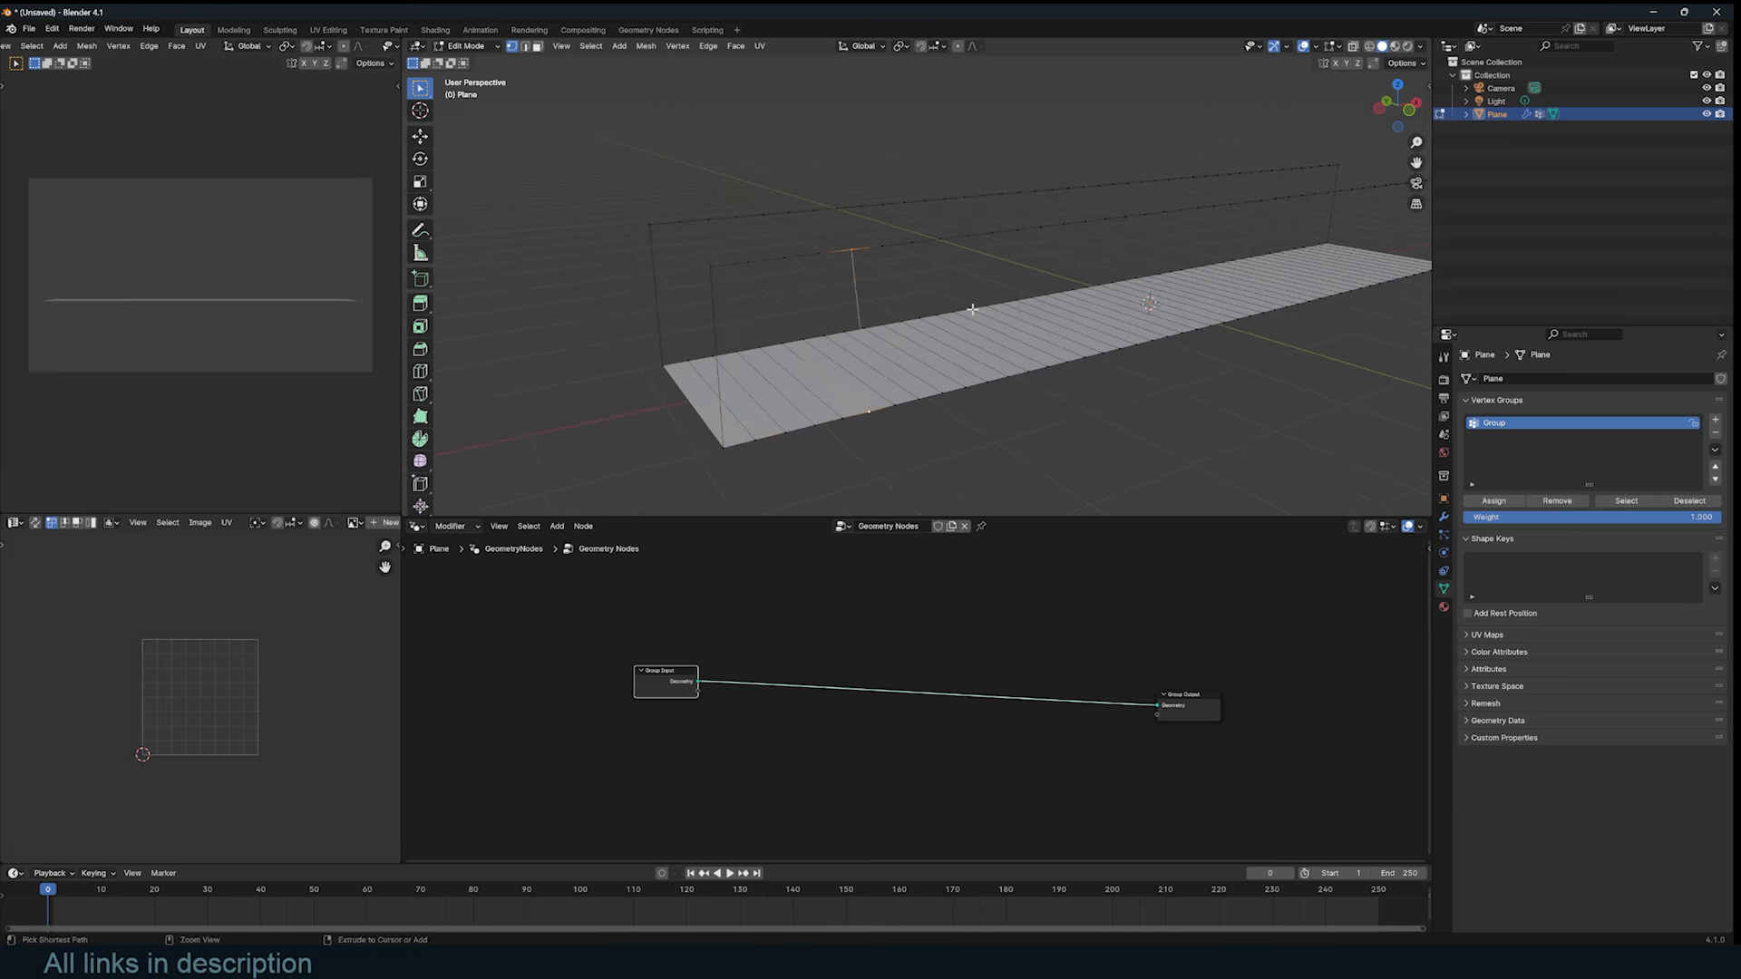
middle_click_drag(851, 254, 718, 380)
middle_click_drag(845, 314, 912, 369)
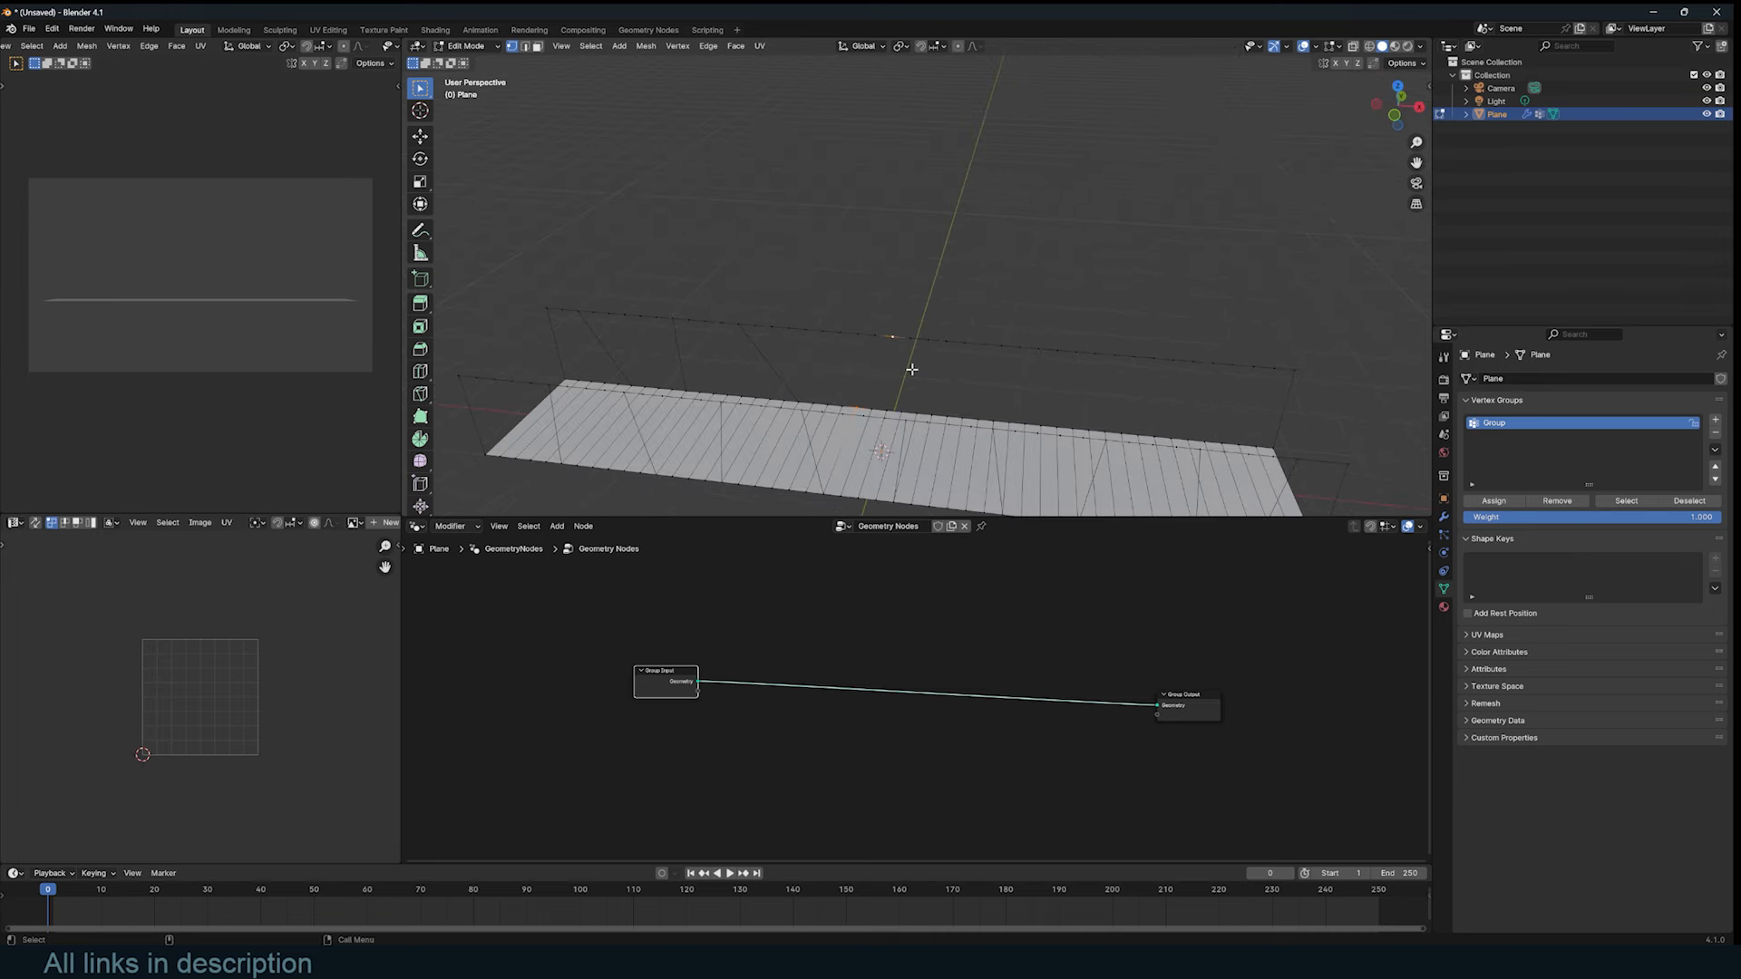
Step: Play the cloth simulation to check the bridge's sag with the connecting rope edges
key("Tab")
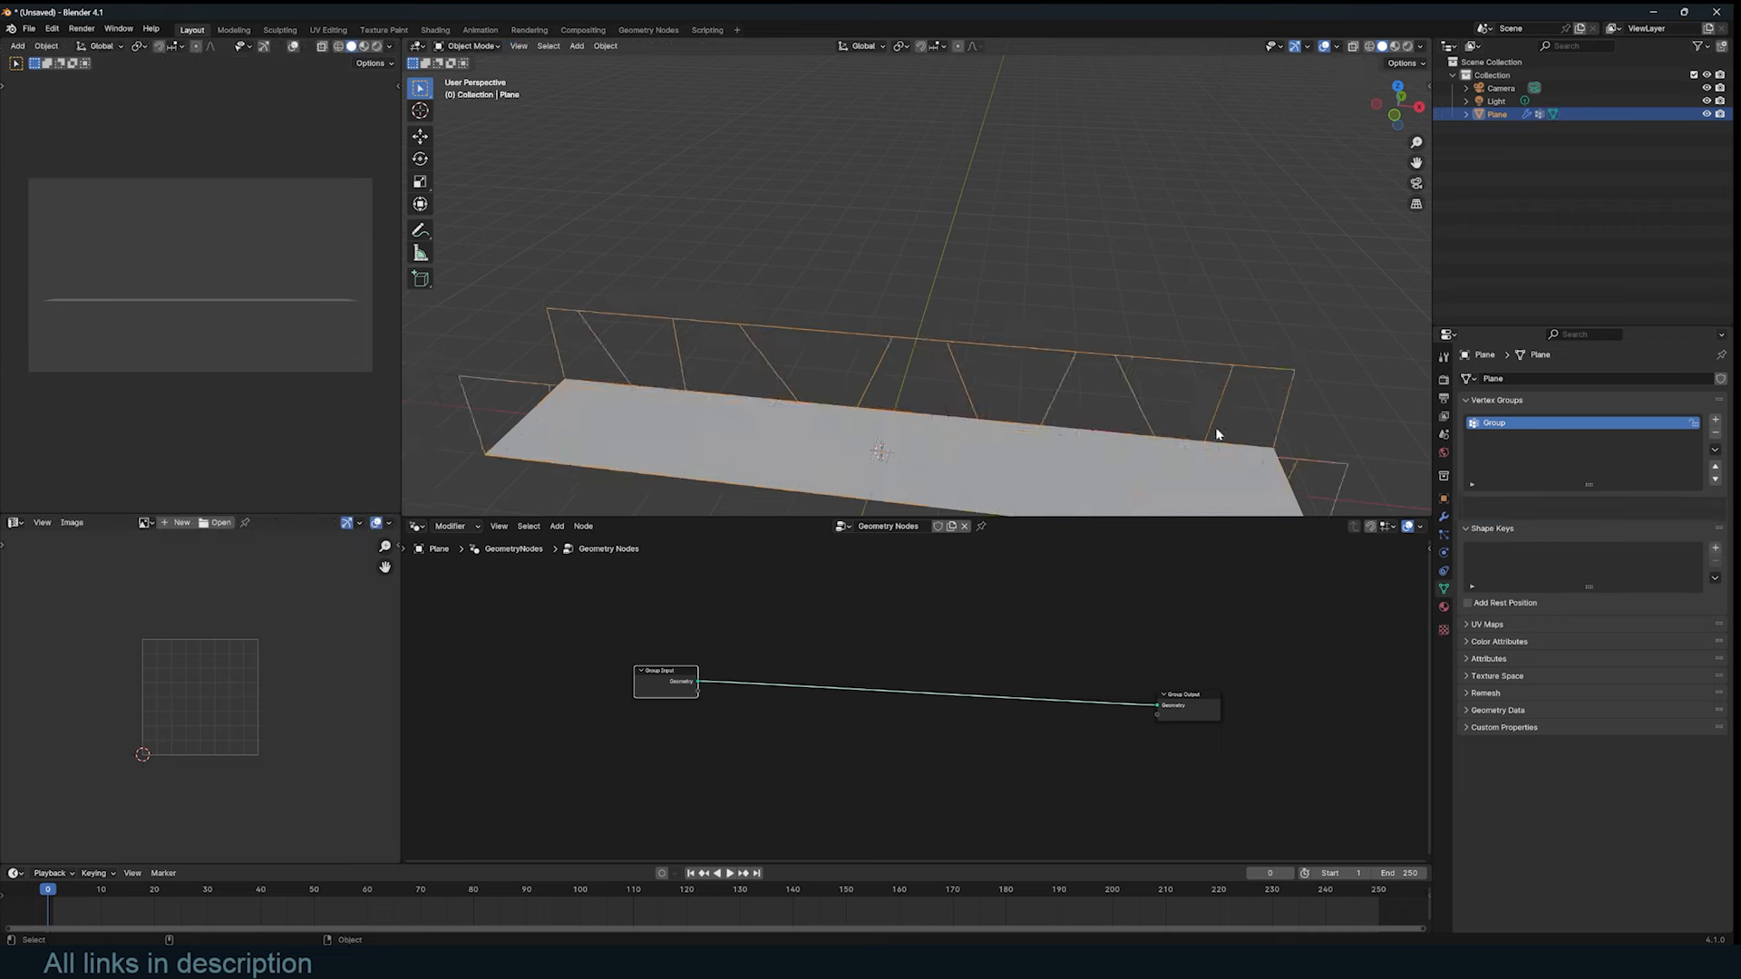
scroll(1216, 434, "down", 3)
middle_click_drag(1216, 434, 1228, 379)
key("space")
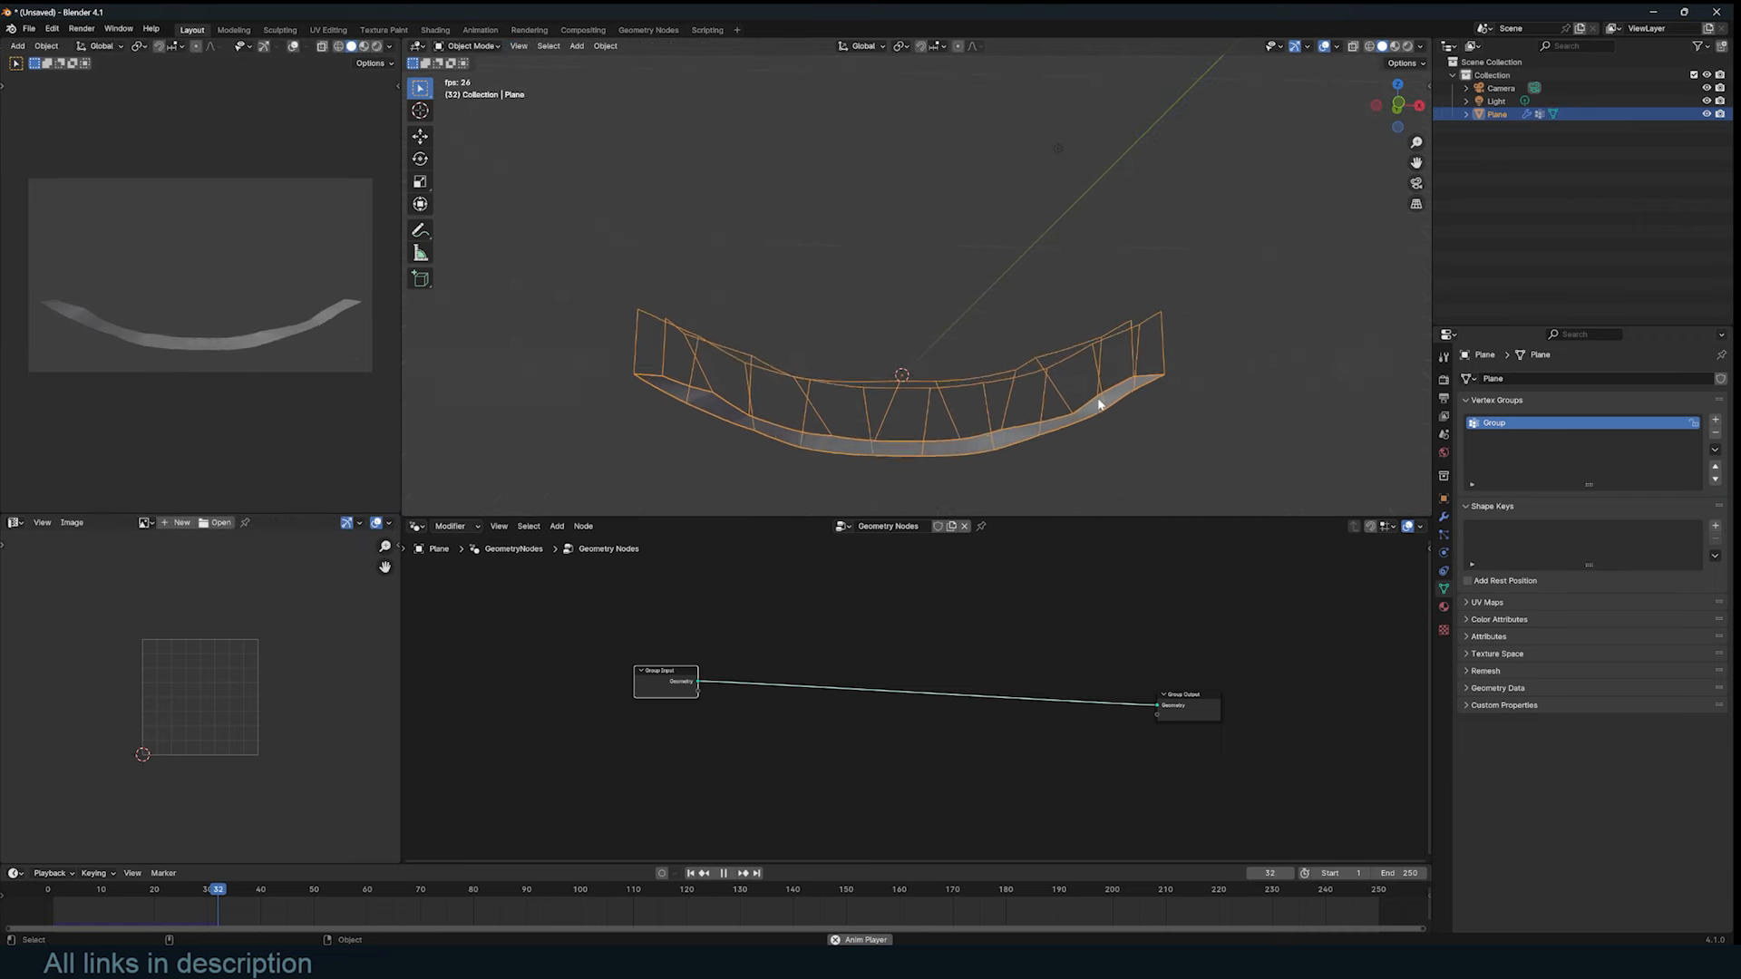
key("Escape")
Step: Select all the slanted rope edges in front view, subdivide them and increase the number of cuts
key("KP_1")
key("Tab")
scroll(1097, 399, "up", 3)
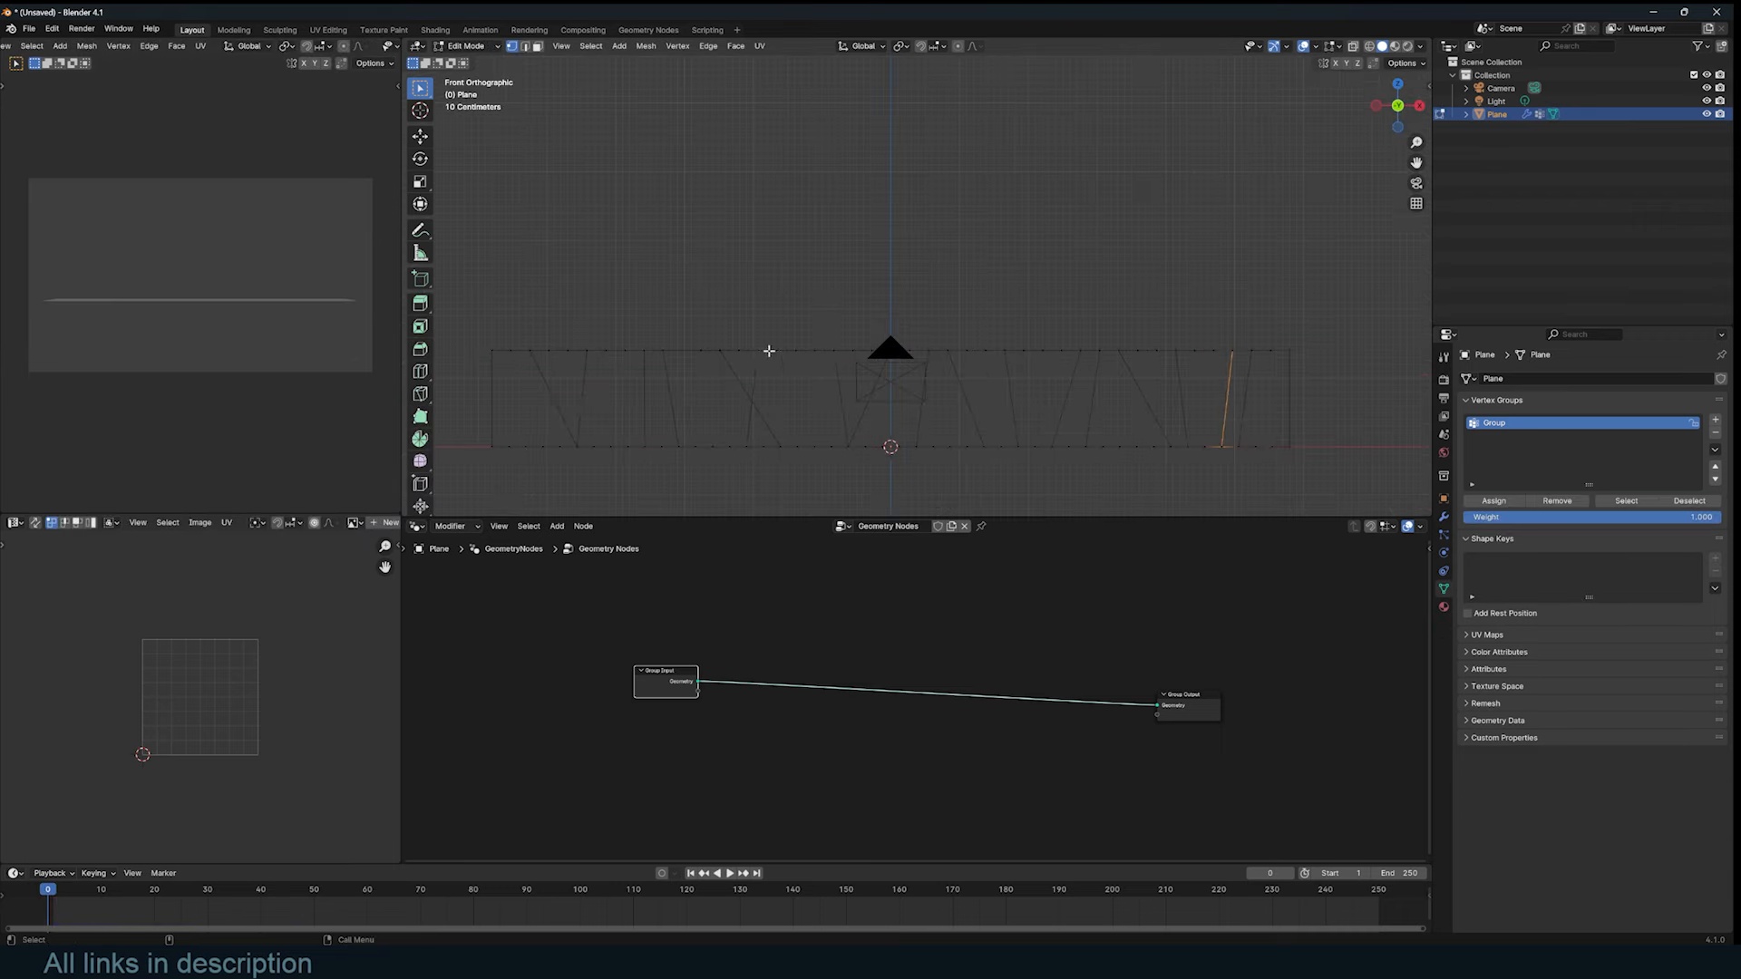
left_click_drag(525, 370, 1257, 436)
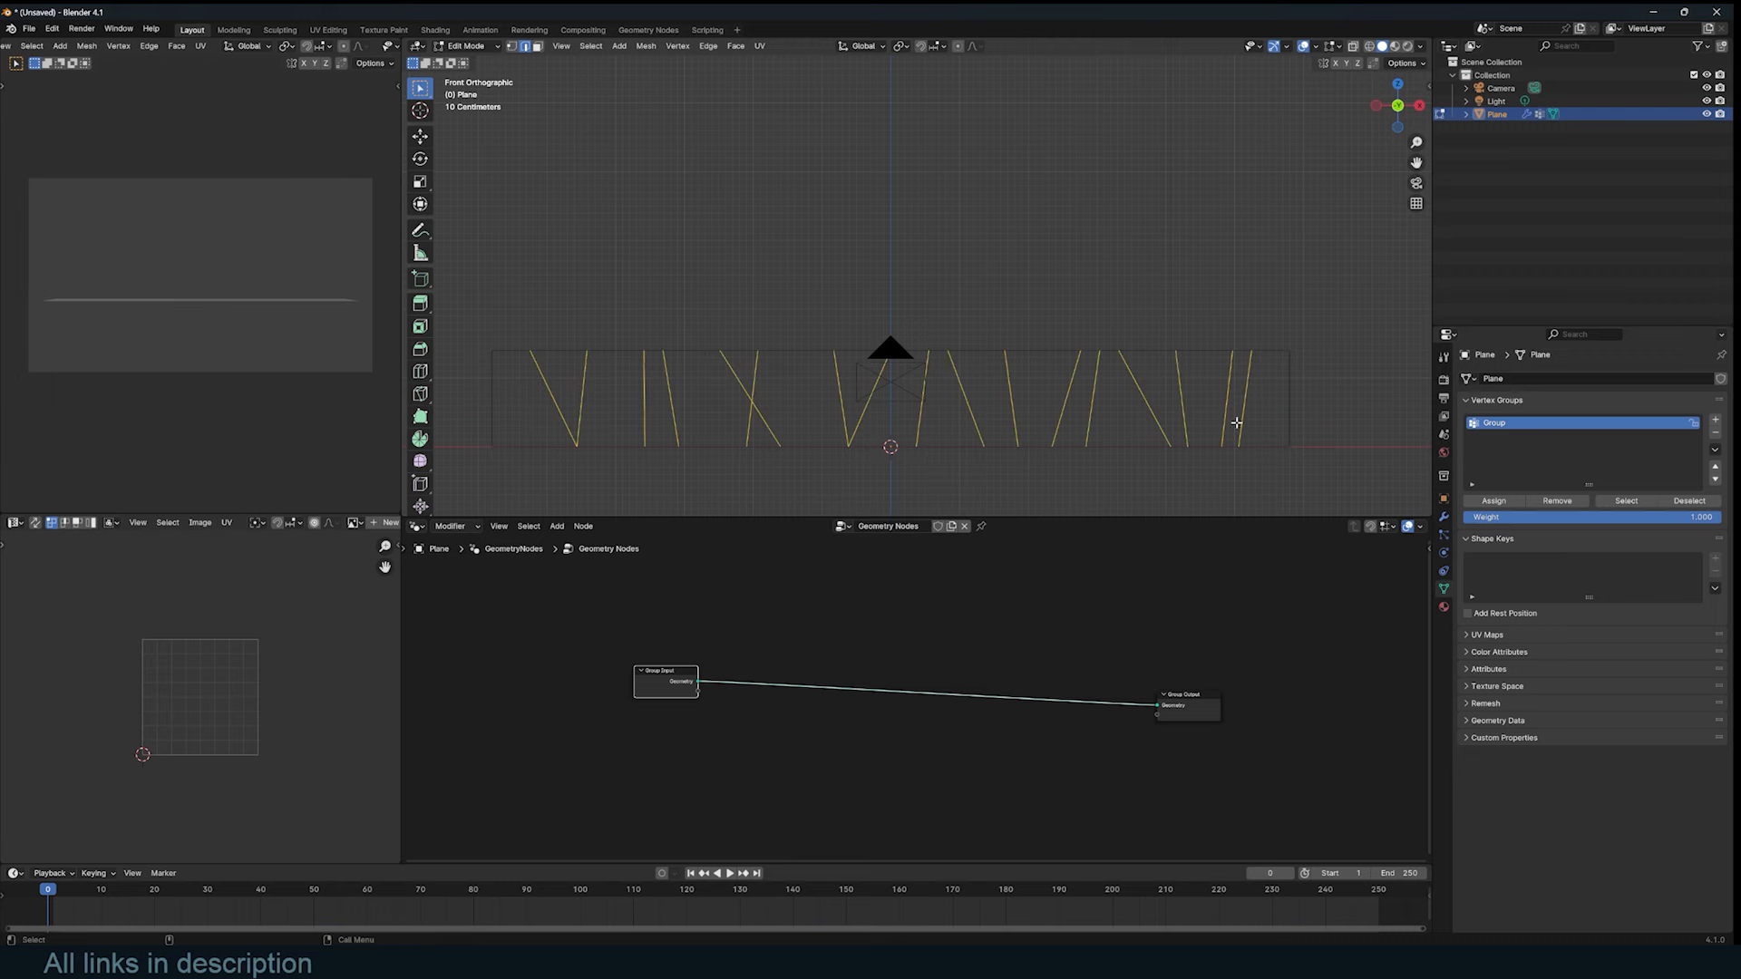
key("ctrl+e")
left_click(1199, 406)
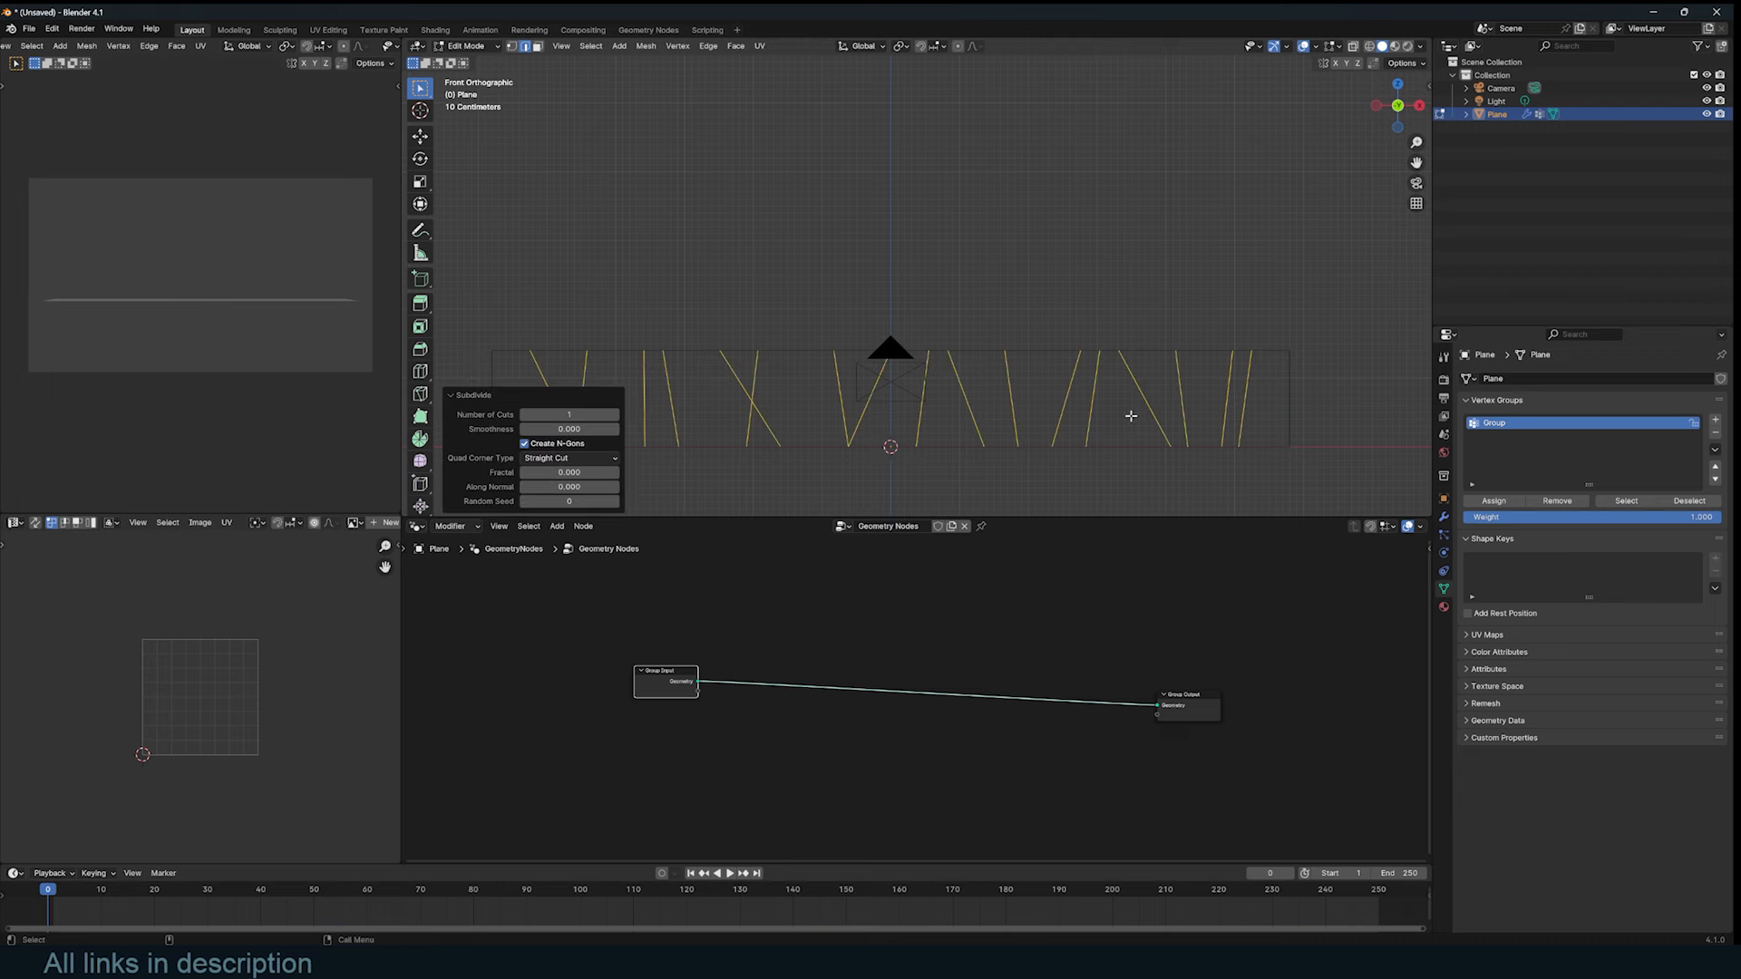
left_click(617, 418)
Step: Replay the cloth simulation to check the subdivided connecting ropes
key("Tab")
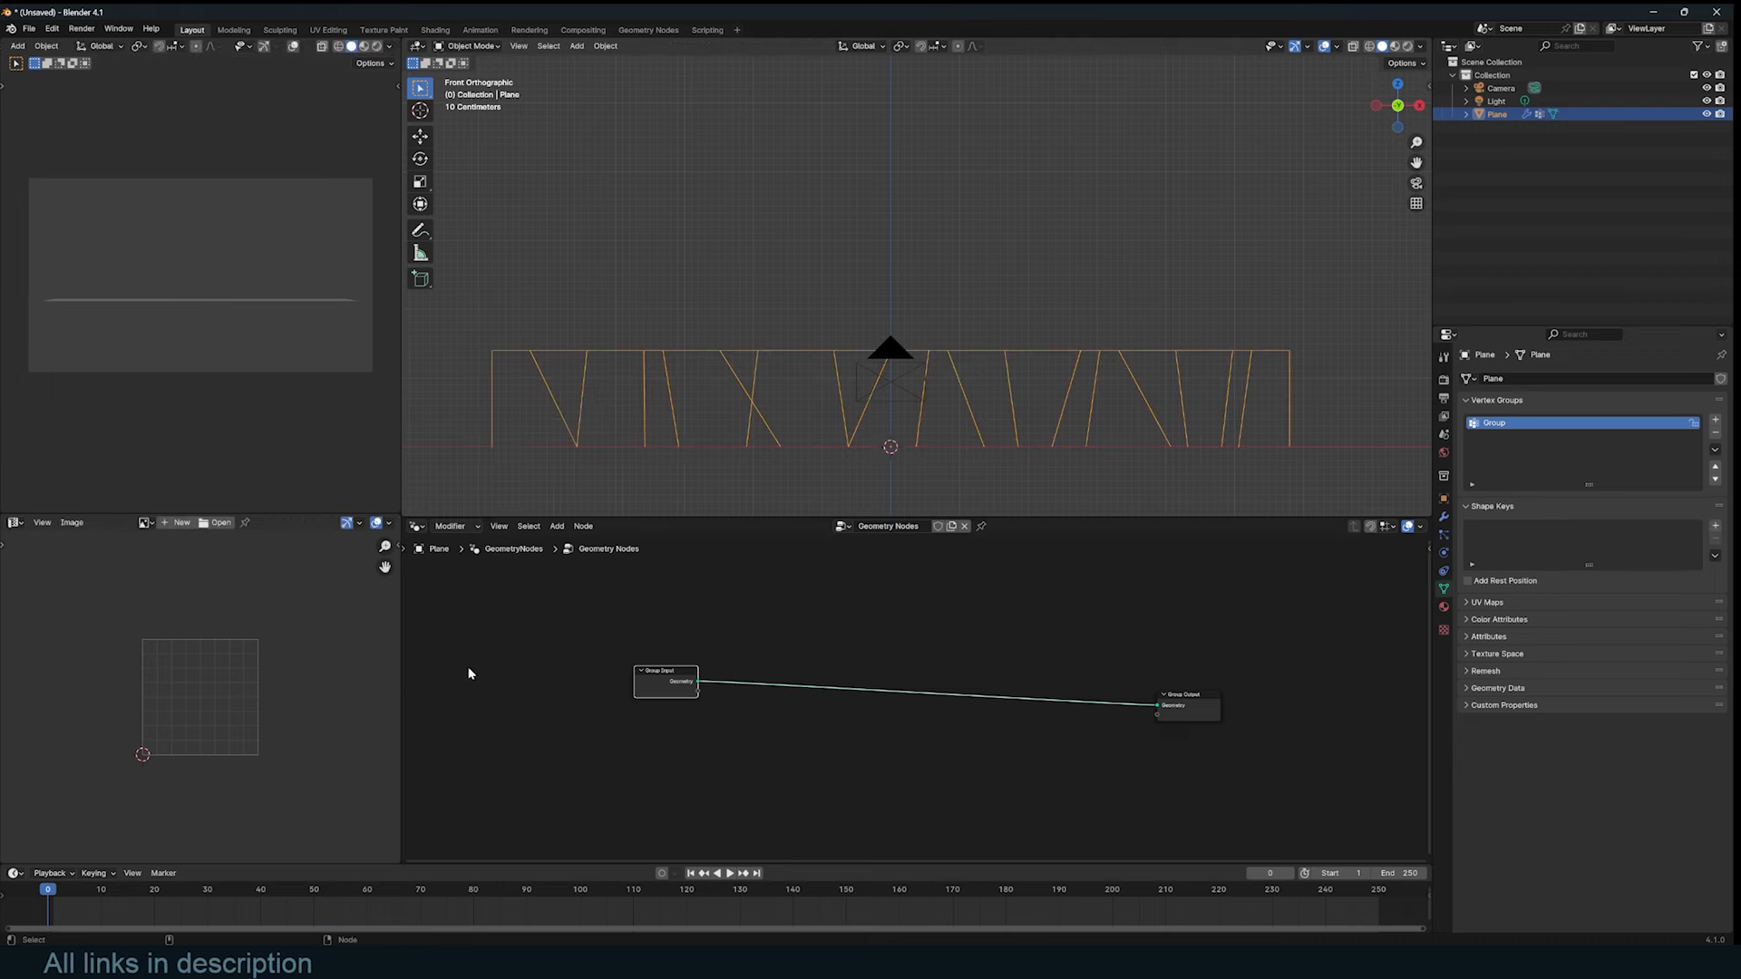
key("space")
middle_click_drag(811, 482, 1106, 427)
key("Escape")
Step: Create vertex groups "verticle ropes" for the slanted rope edges and "hand ropes" for the top handrail vertices
key("Tab")
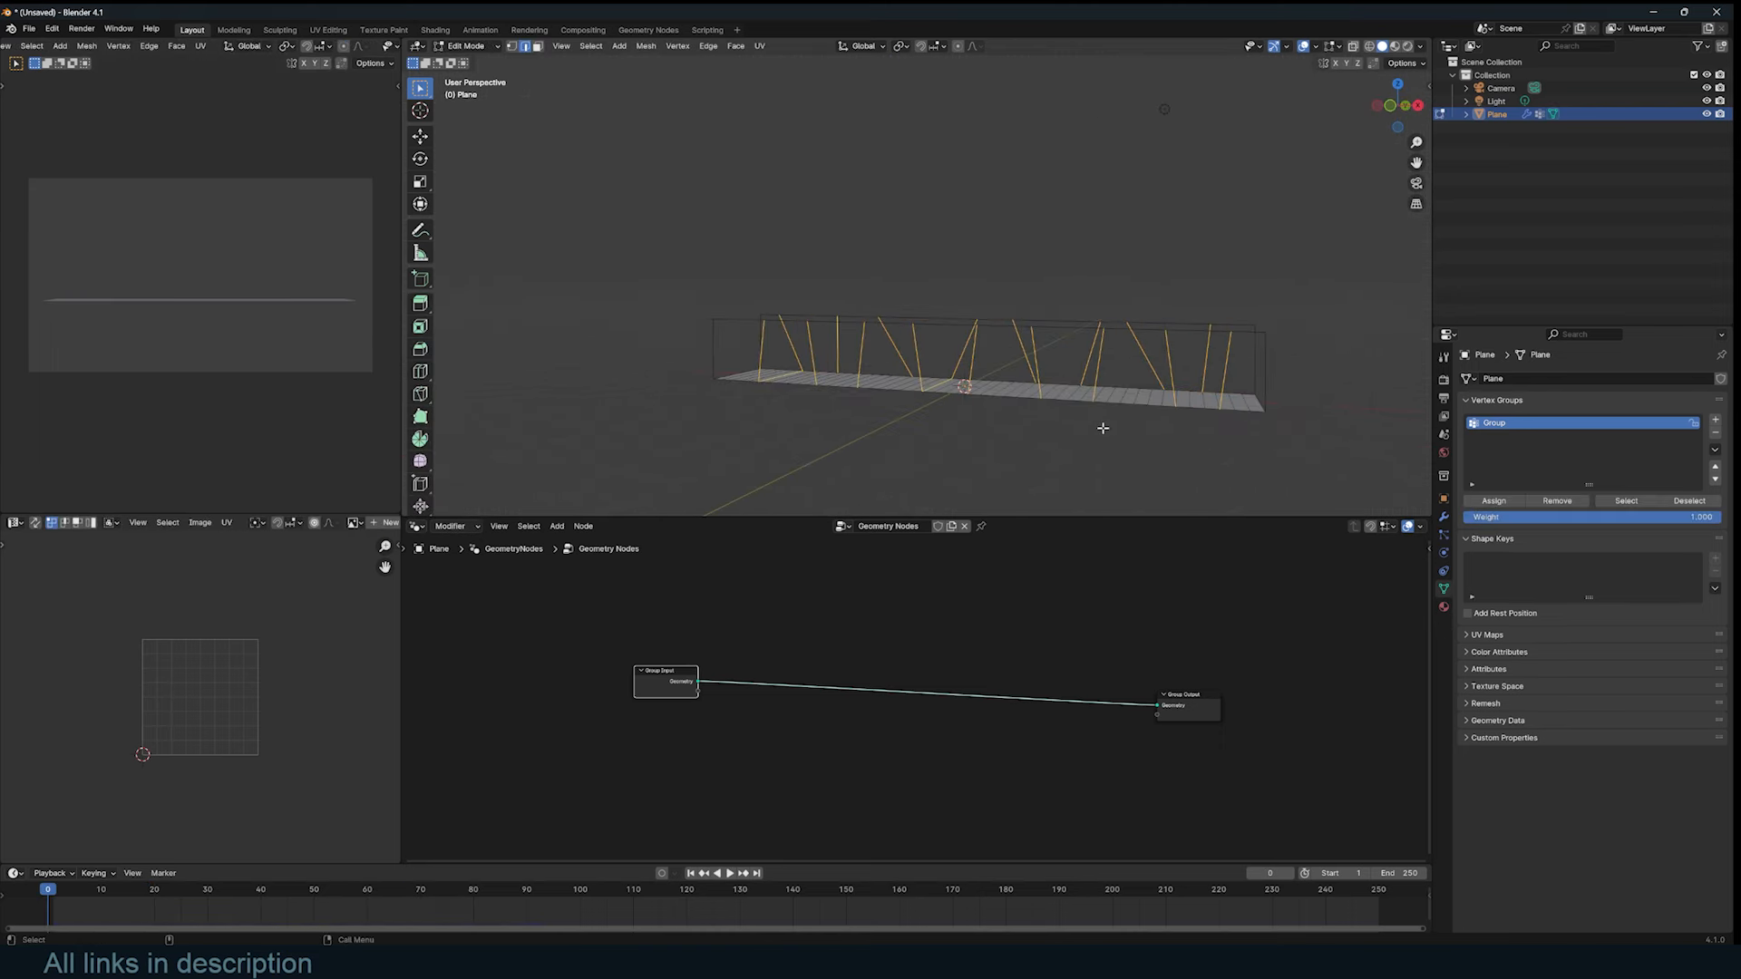
key("KP_1")
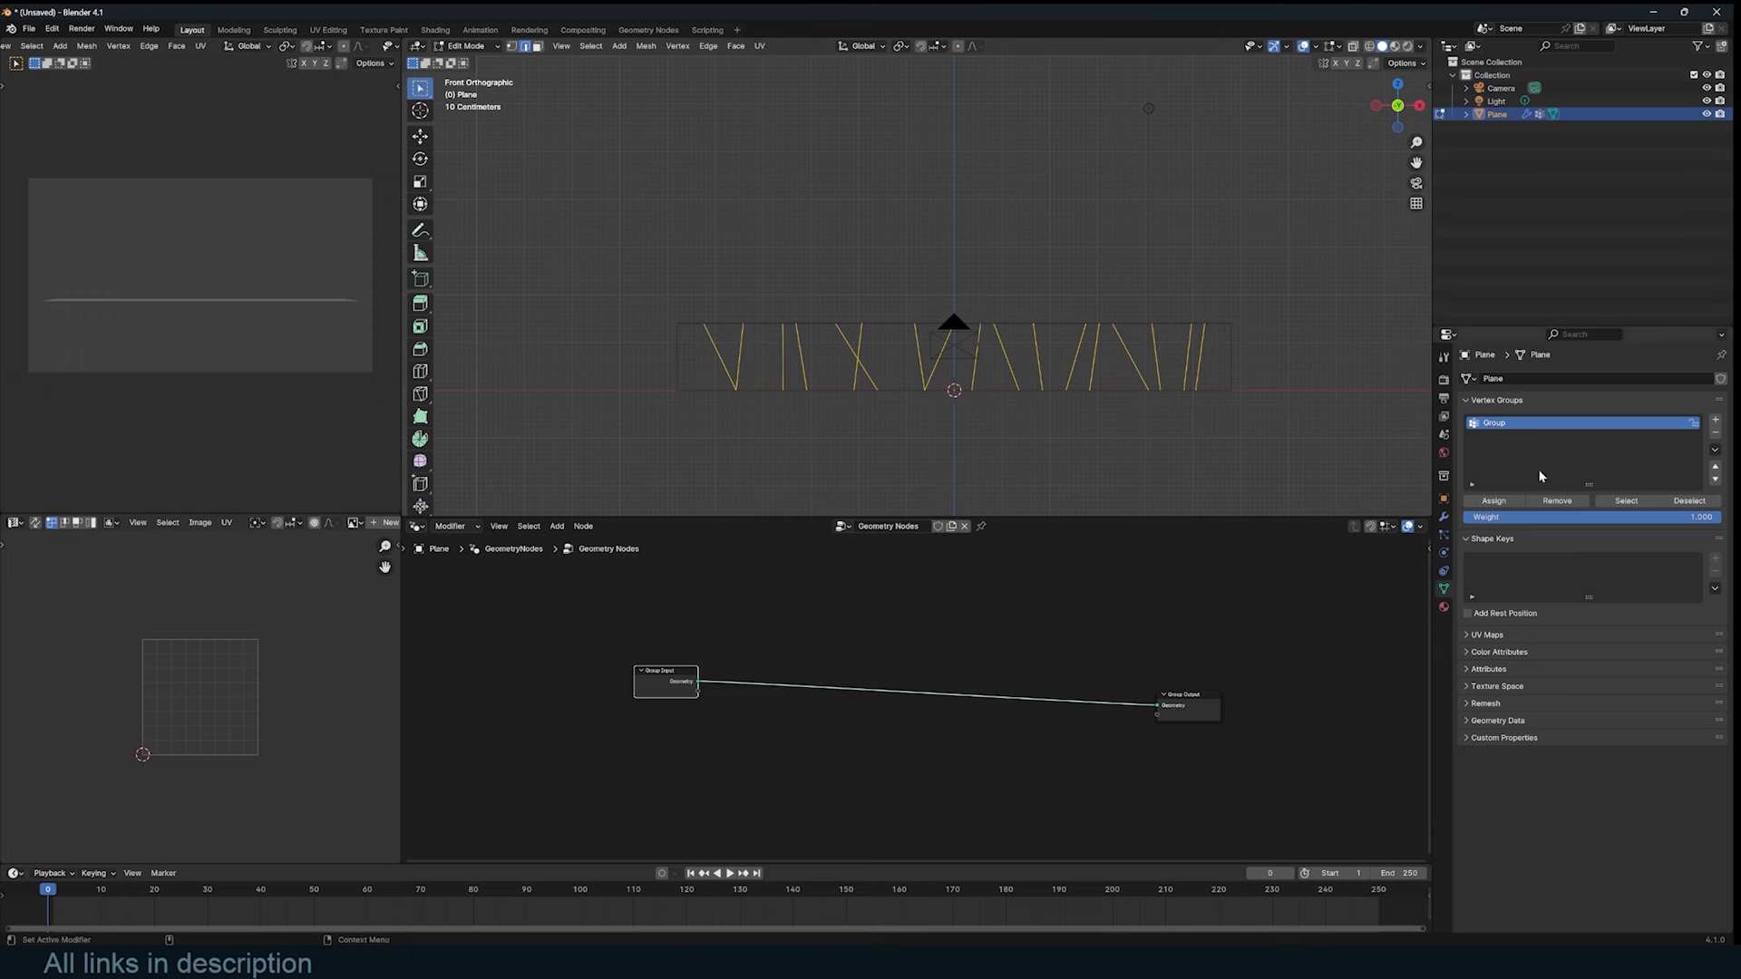
left_click(1714, 421)
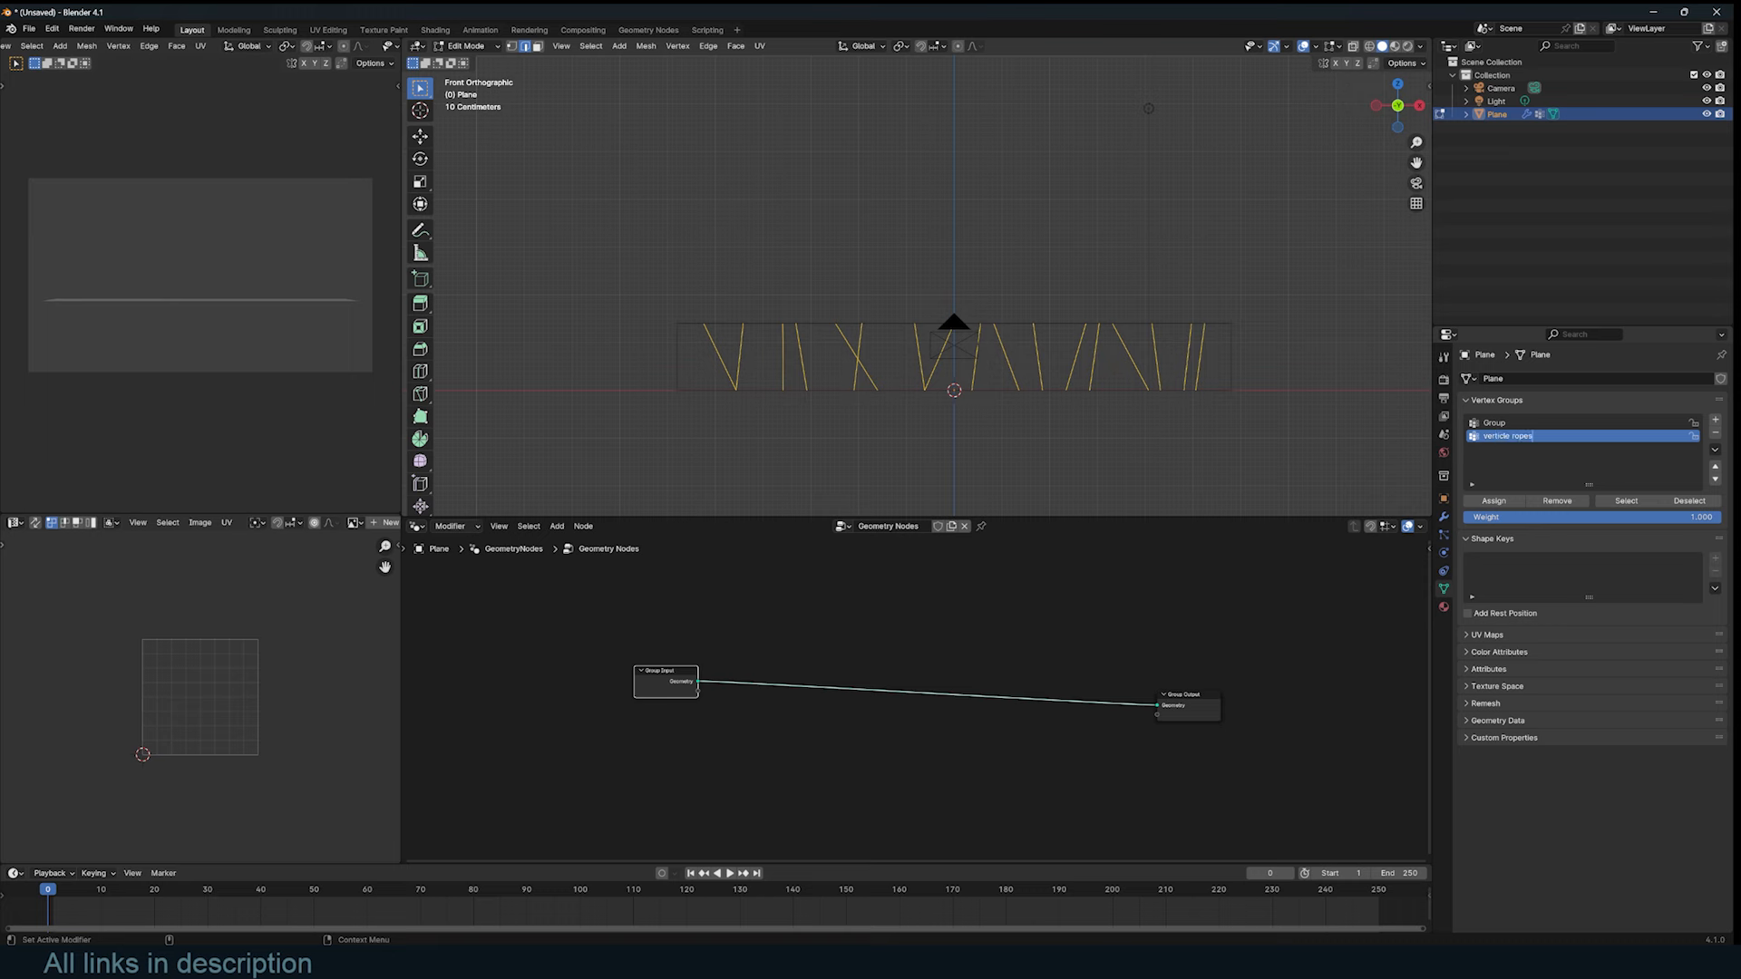
left_click_drag(639, 287, 1260, 330)
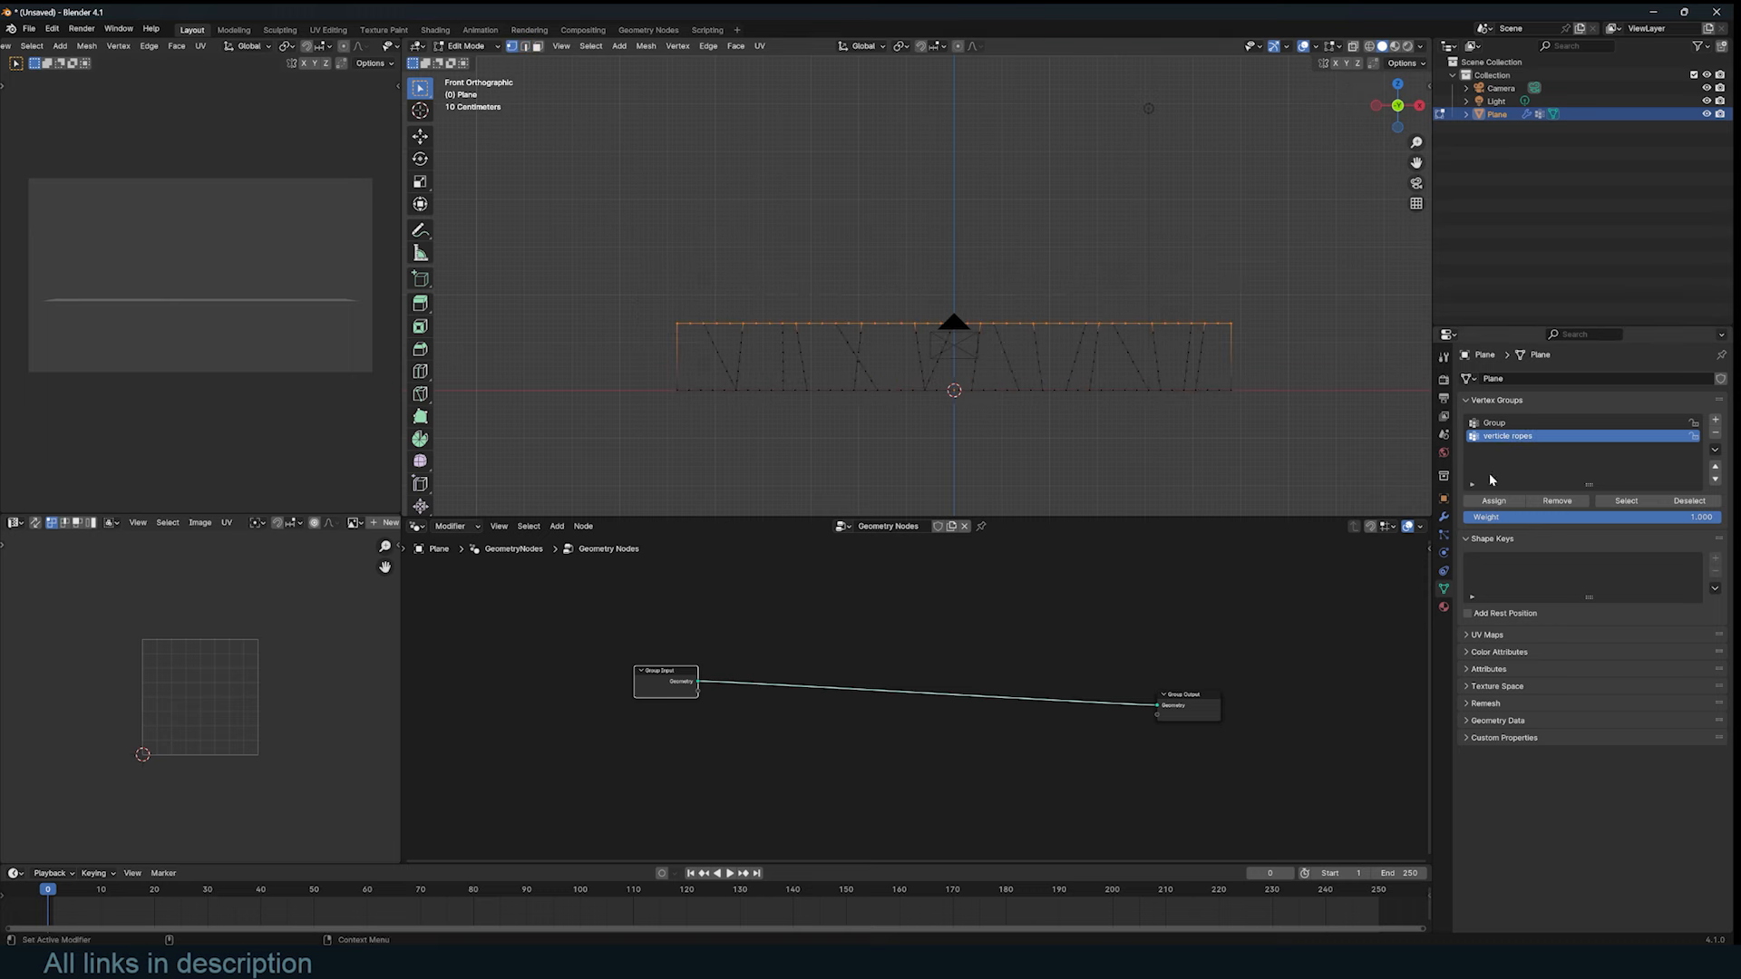
left_click(1714, 420)
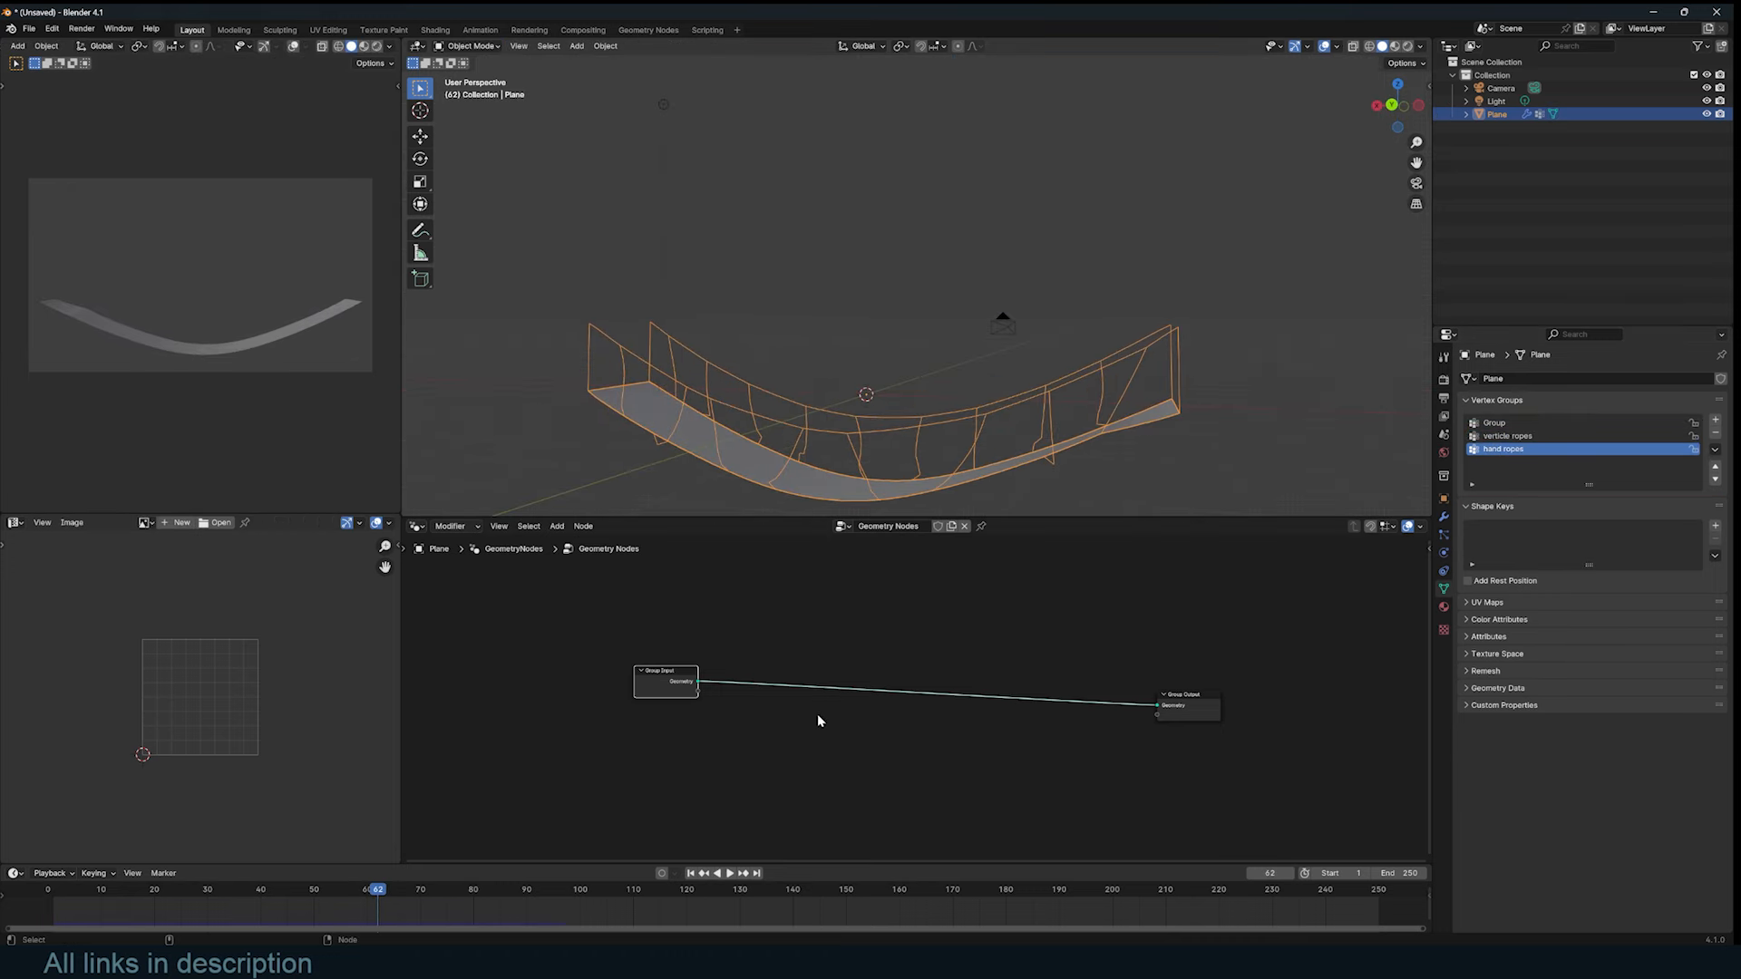
Step: Add a Named Attribute node near the Group Input and set its name to "hand ropes"
scroll(818, 716, "down", 4)
middle_click_drag(839, 698, 928, 649)
scroll(929, 649, "up", 11)
middle_click_drag(665, 587, 778, 592)
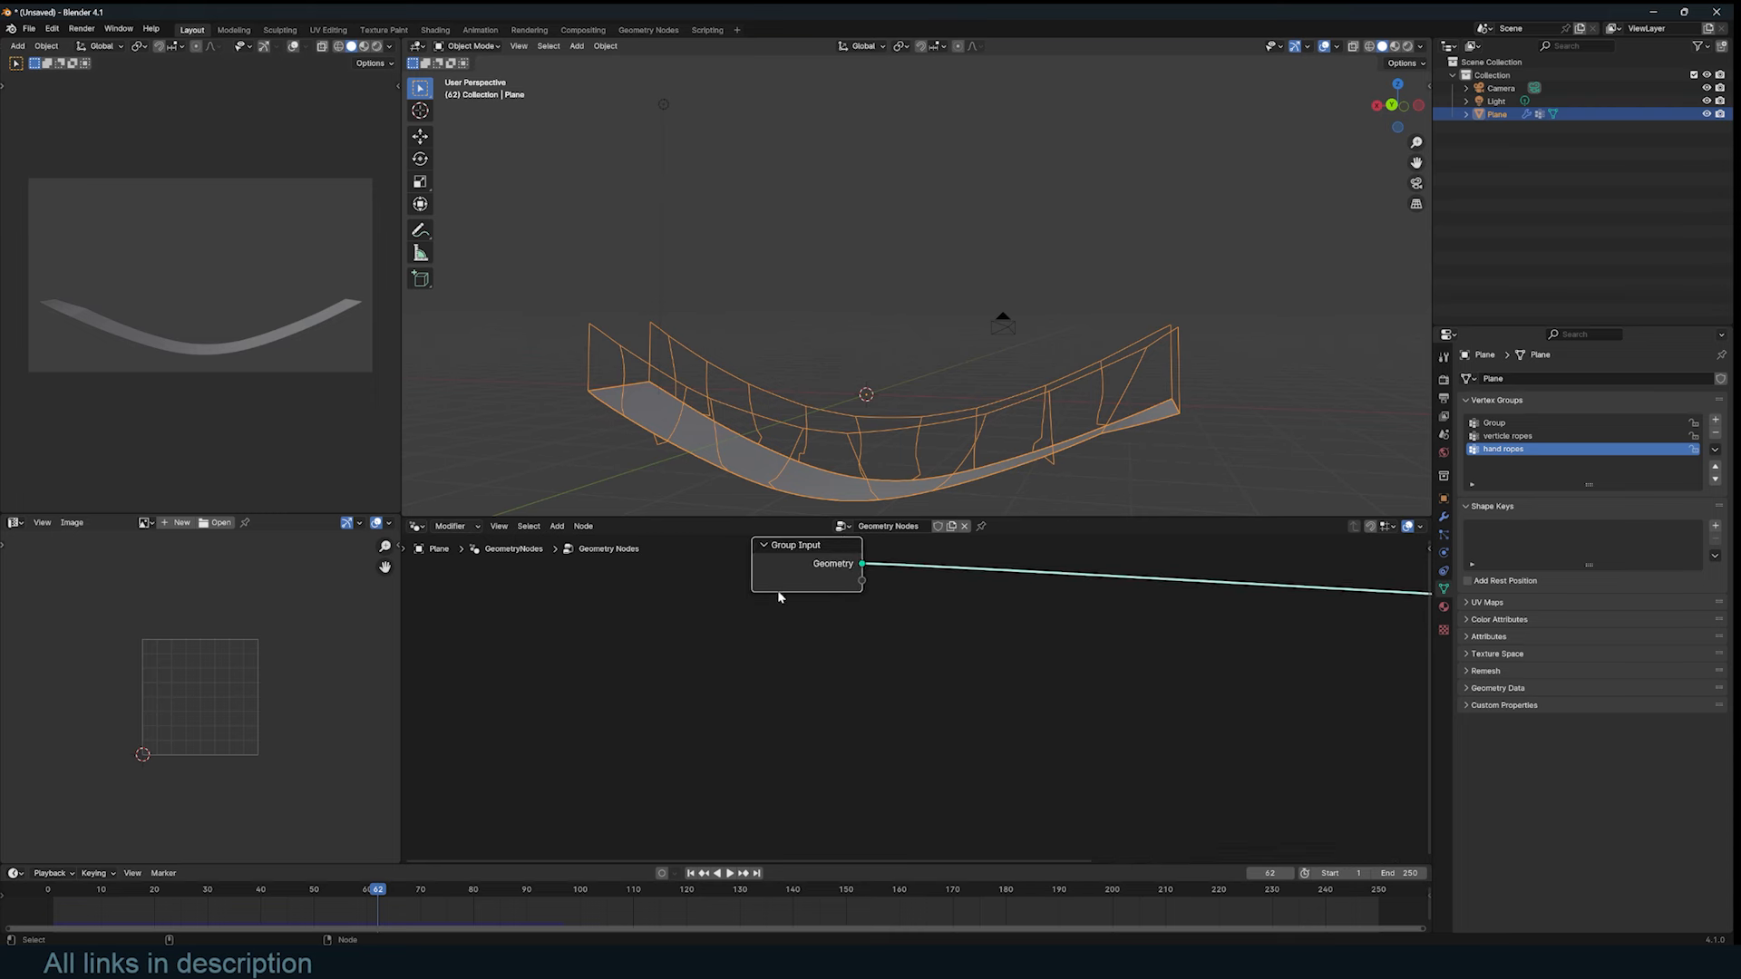
scroll(778, 596, "down", 2)
middle_click_drag(957, 357, 972, 417)
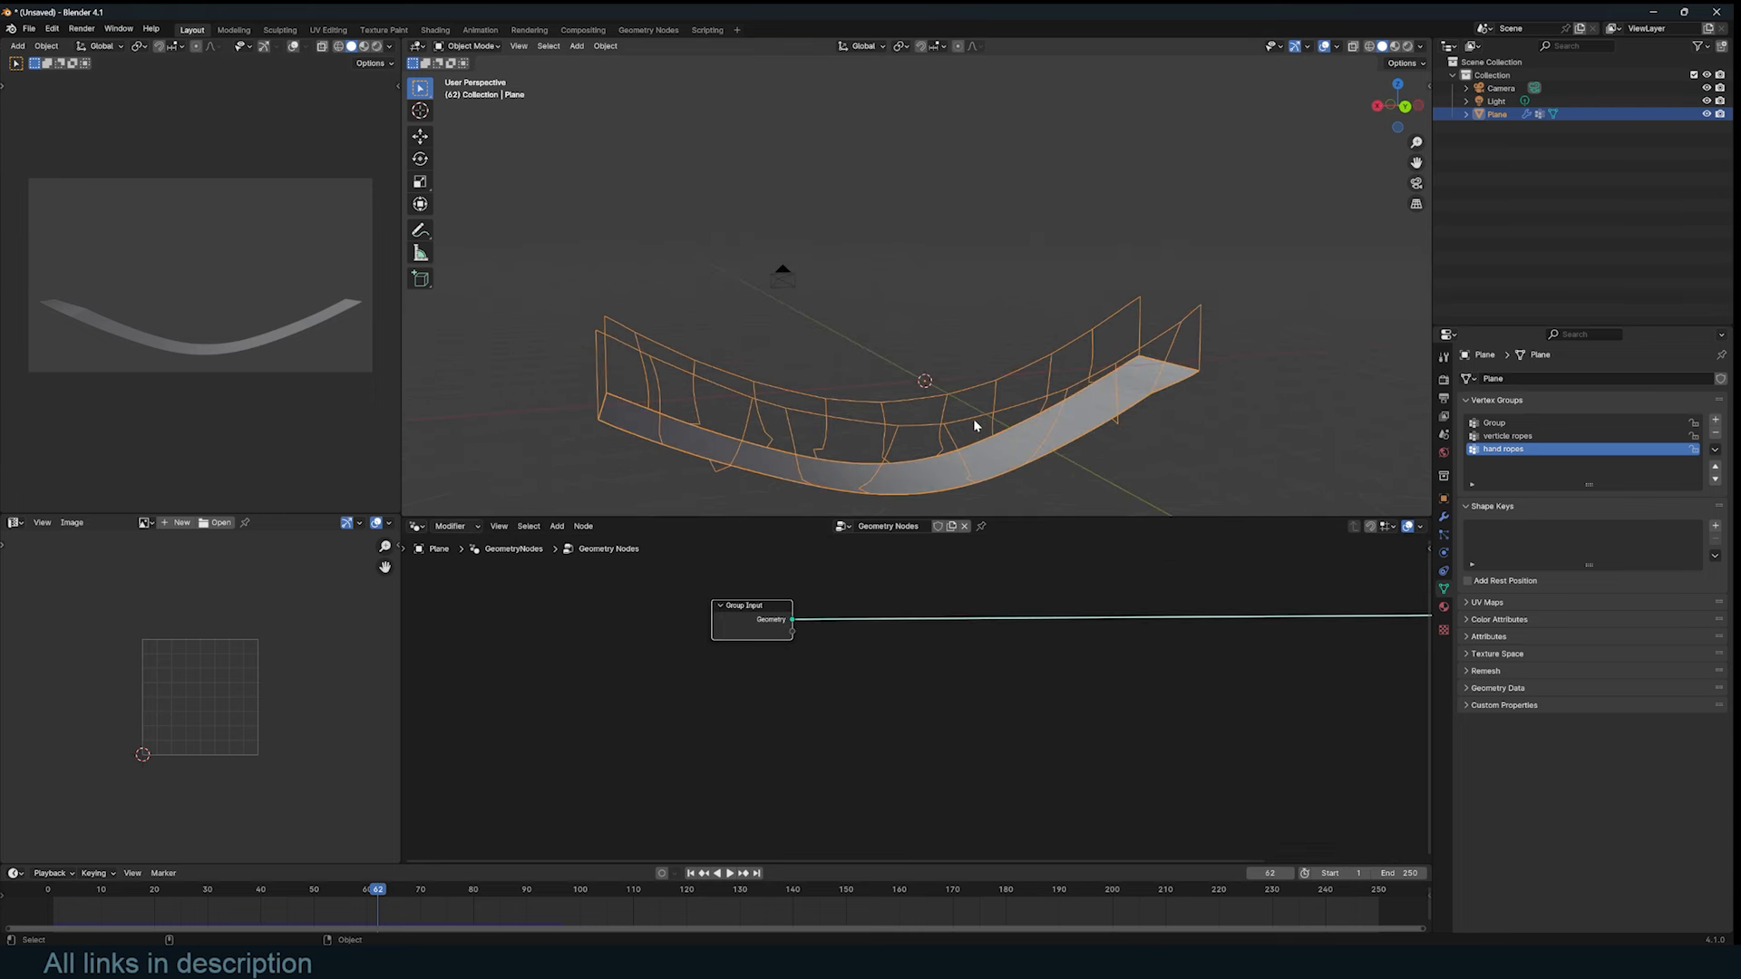
scroll(931, 589, "up", 2)
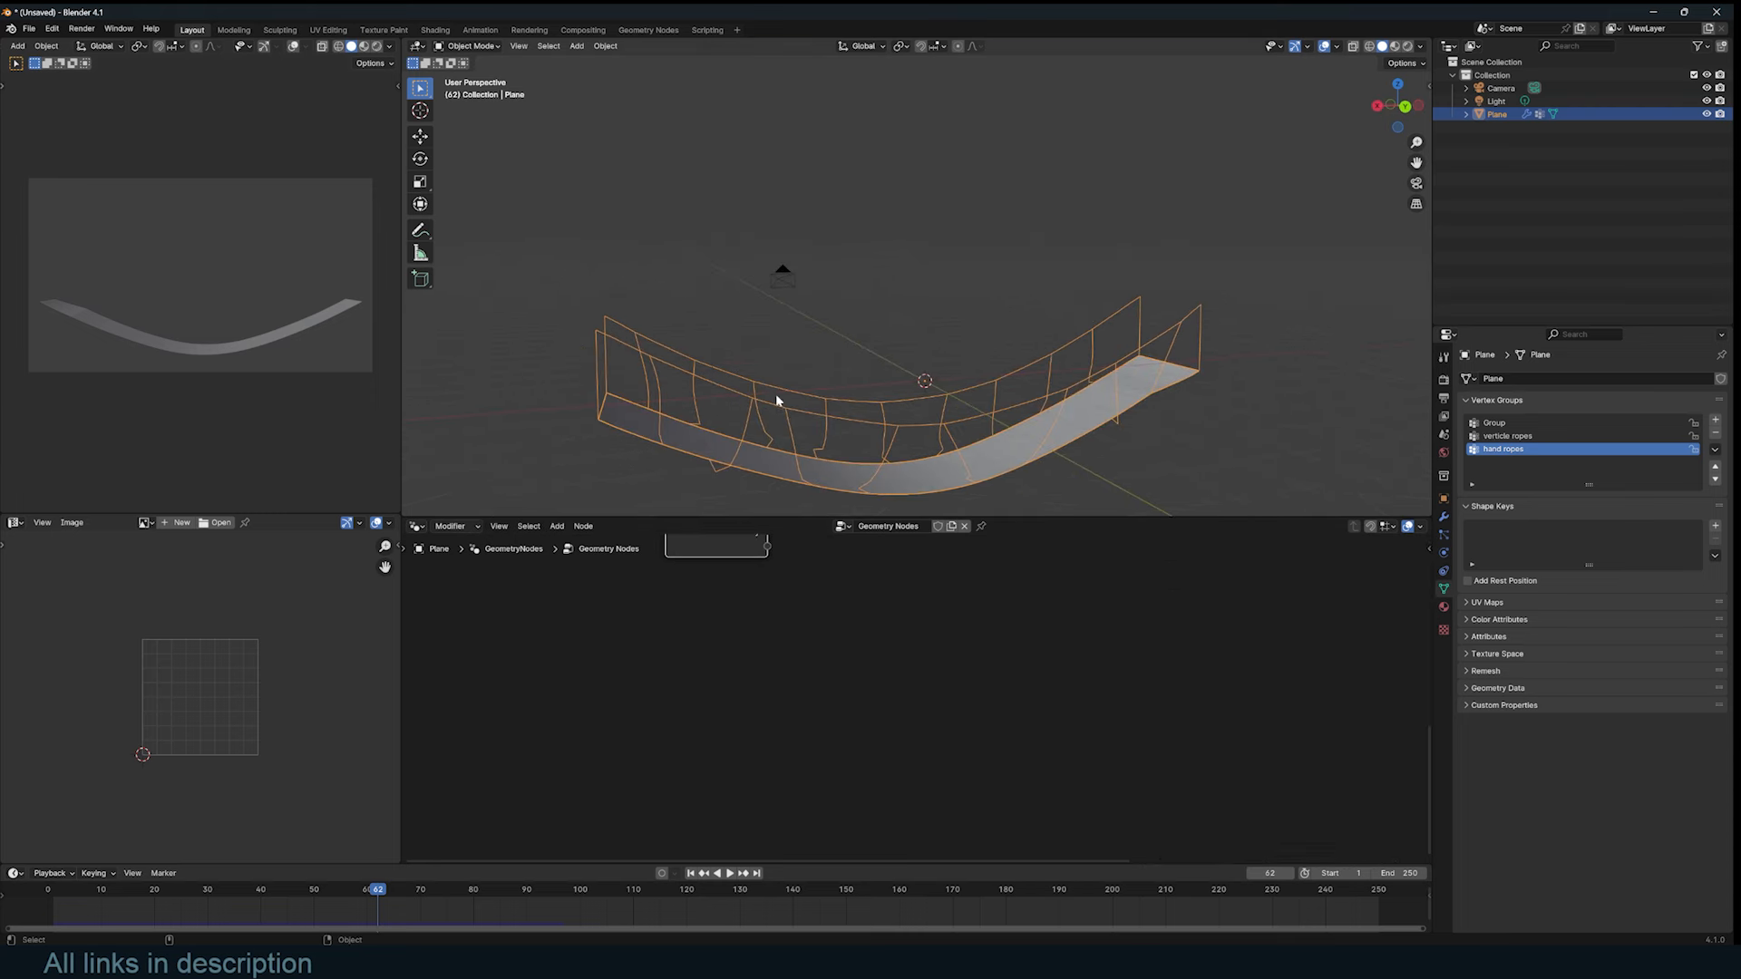
middle_click_drag(872, 627, 825, 664)
key("shift+a")
left_click(751, 548)
type("a")
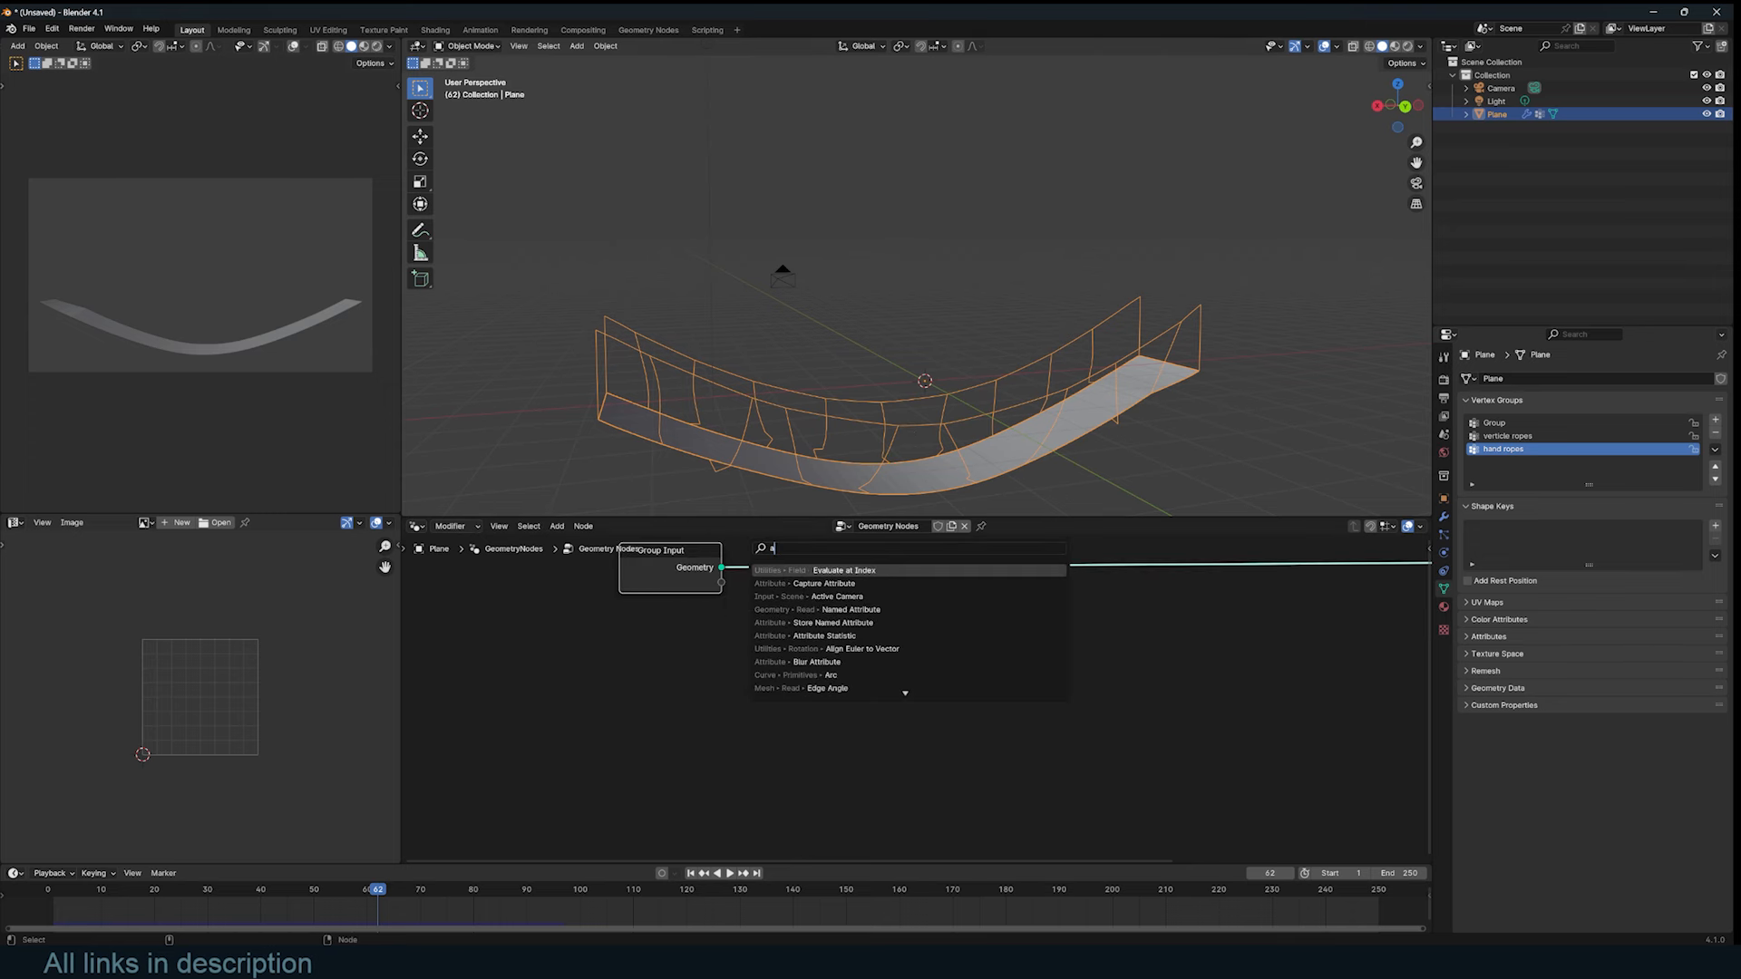
left_click(834, 610)
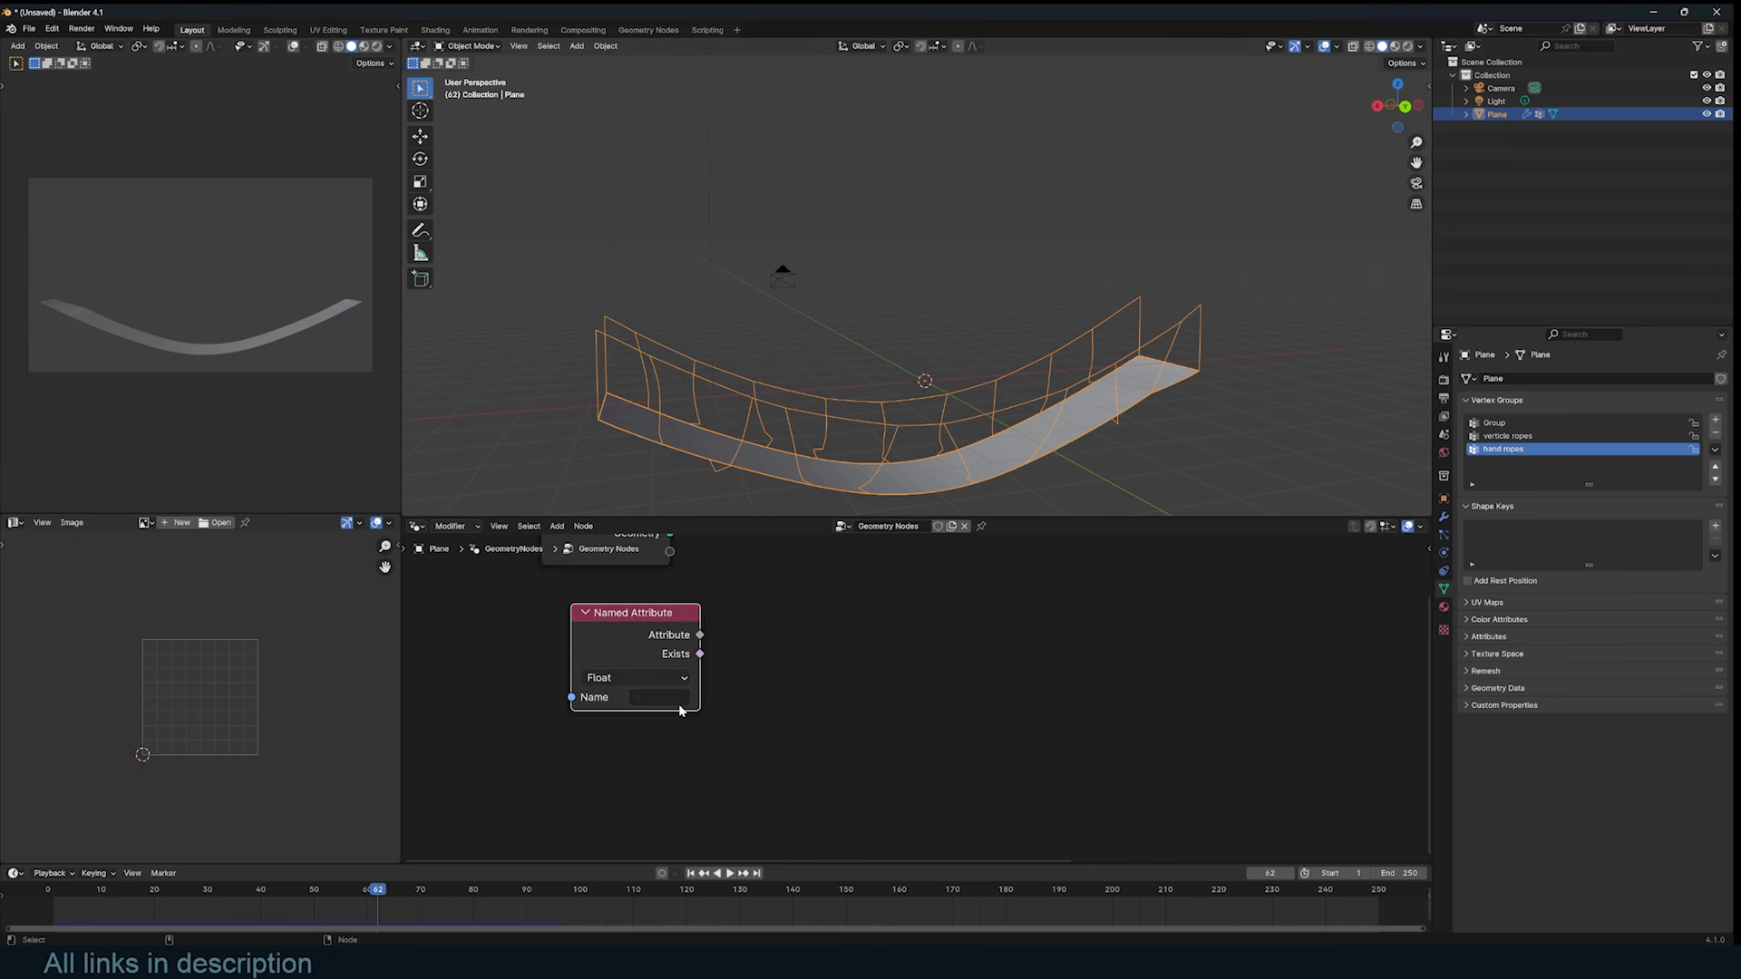
left_click(661, 698)
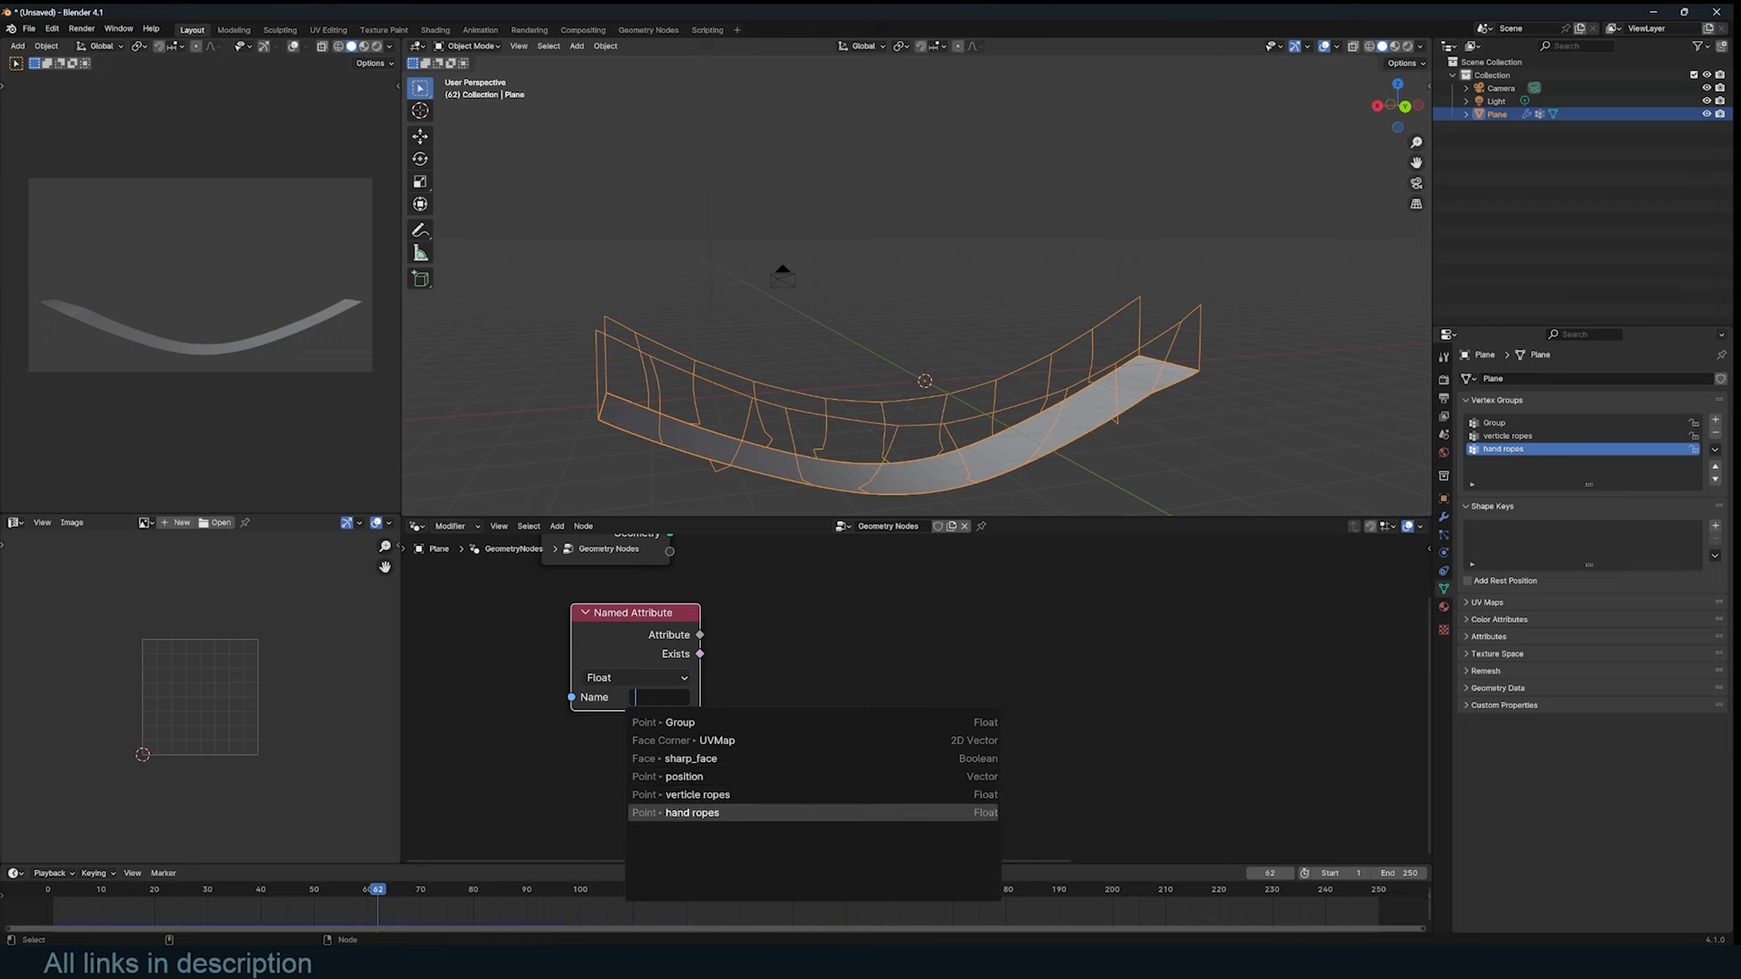
left_click(878, 813)
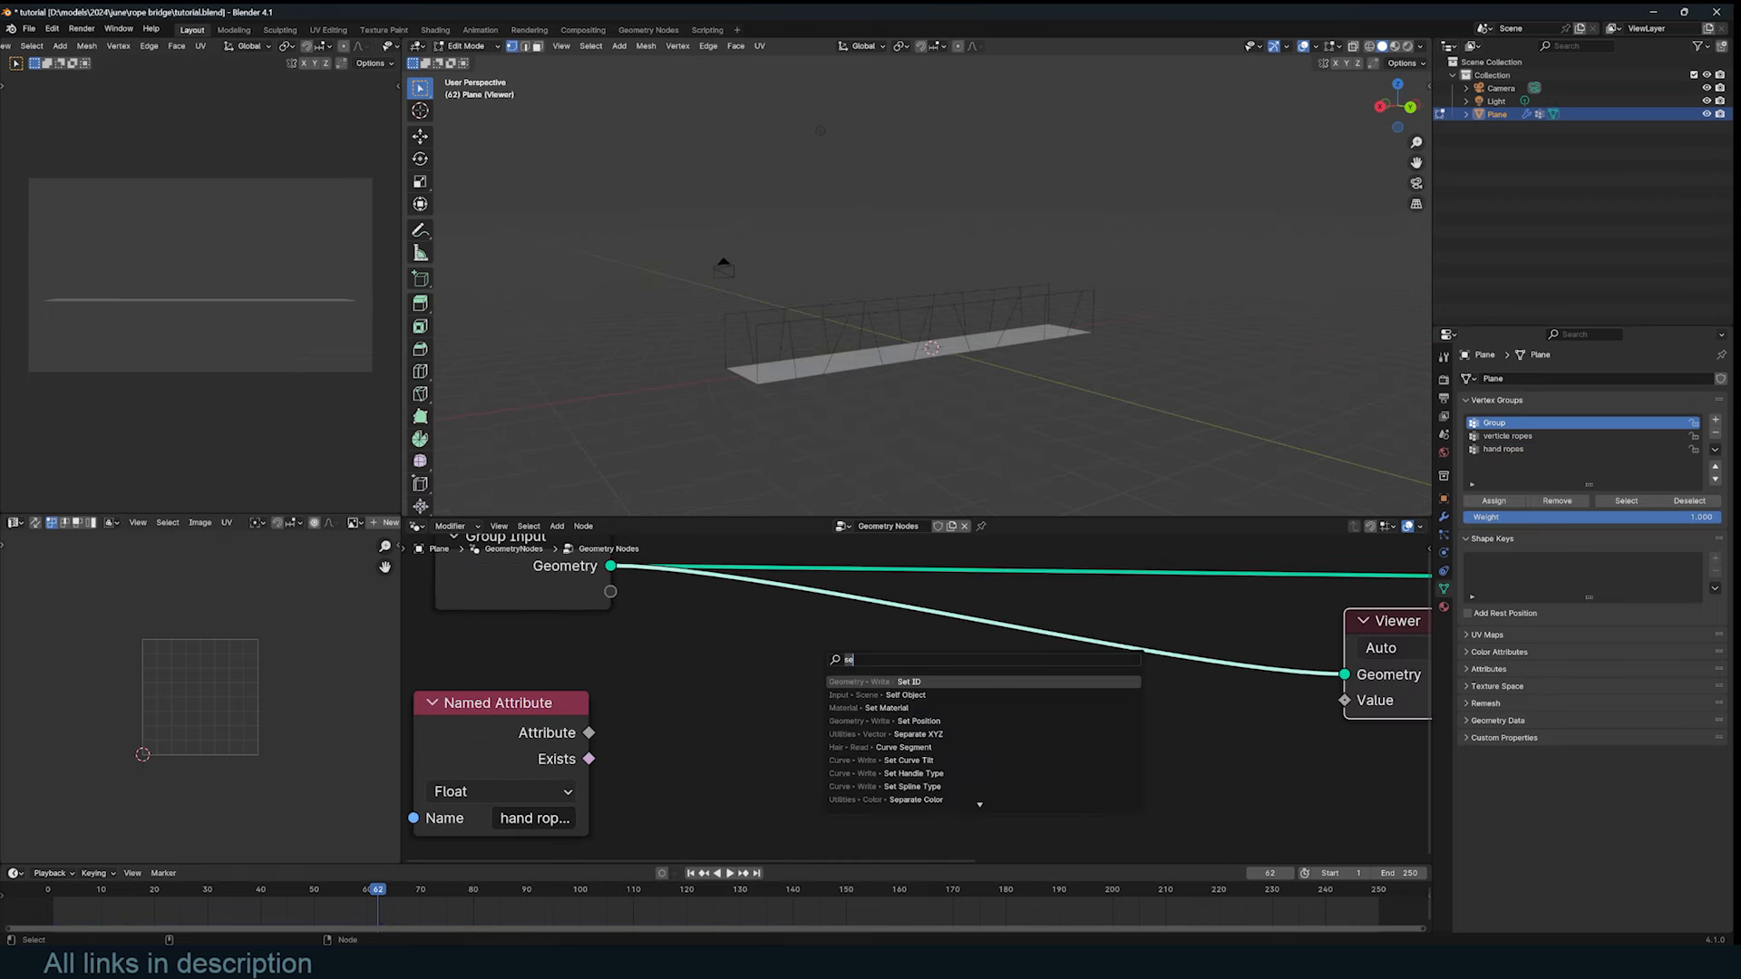
Step: Add a Delete Geometry node fed by the Group Input geometry, use the "hand ropes" attribute as its selection, and preview it in the Viewer
type("delete")
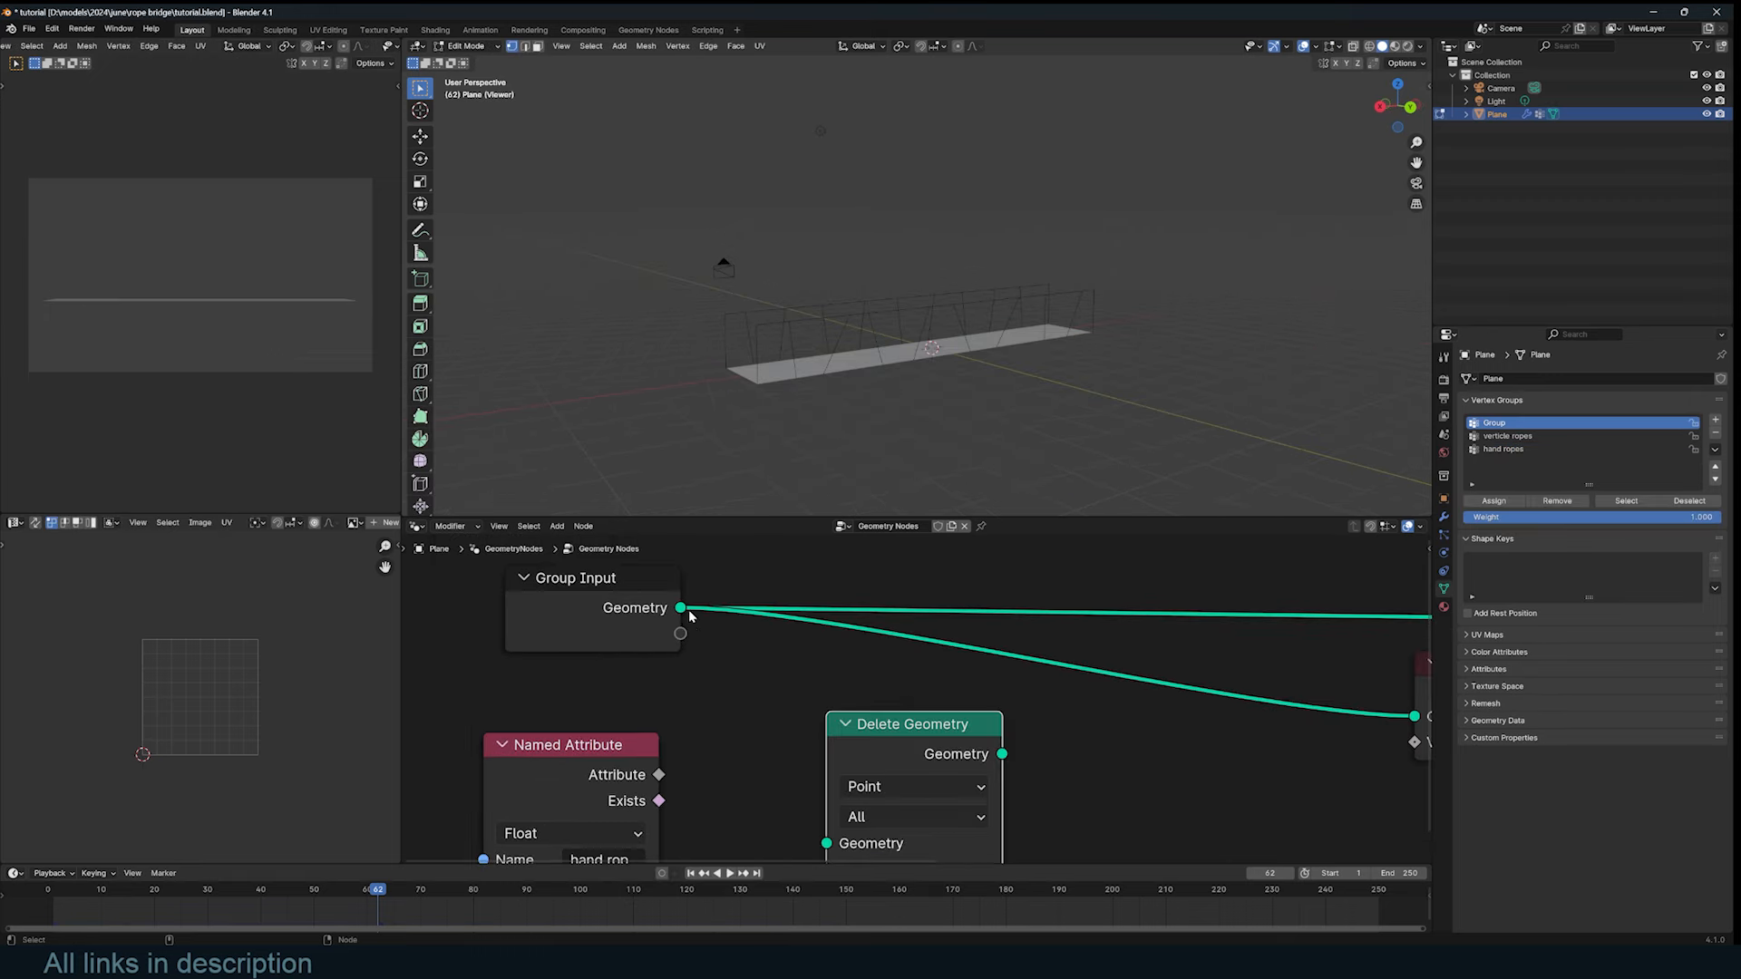
left_click_drag(680, 607, 826, 843)
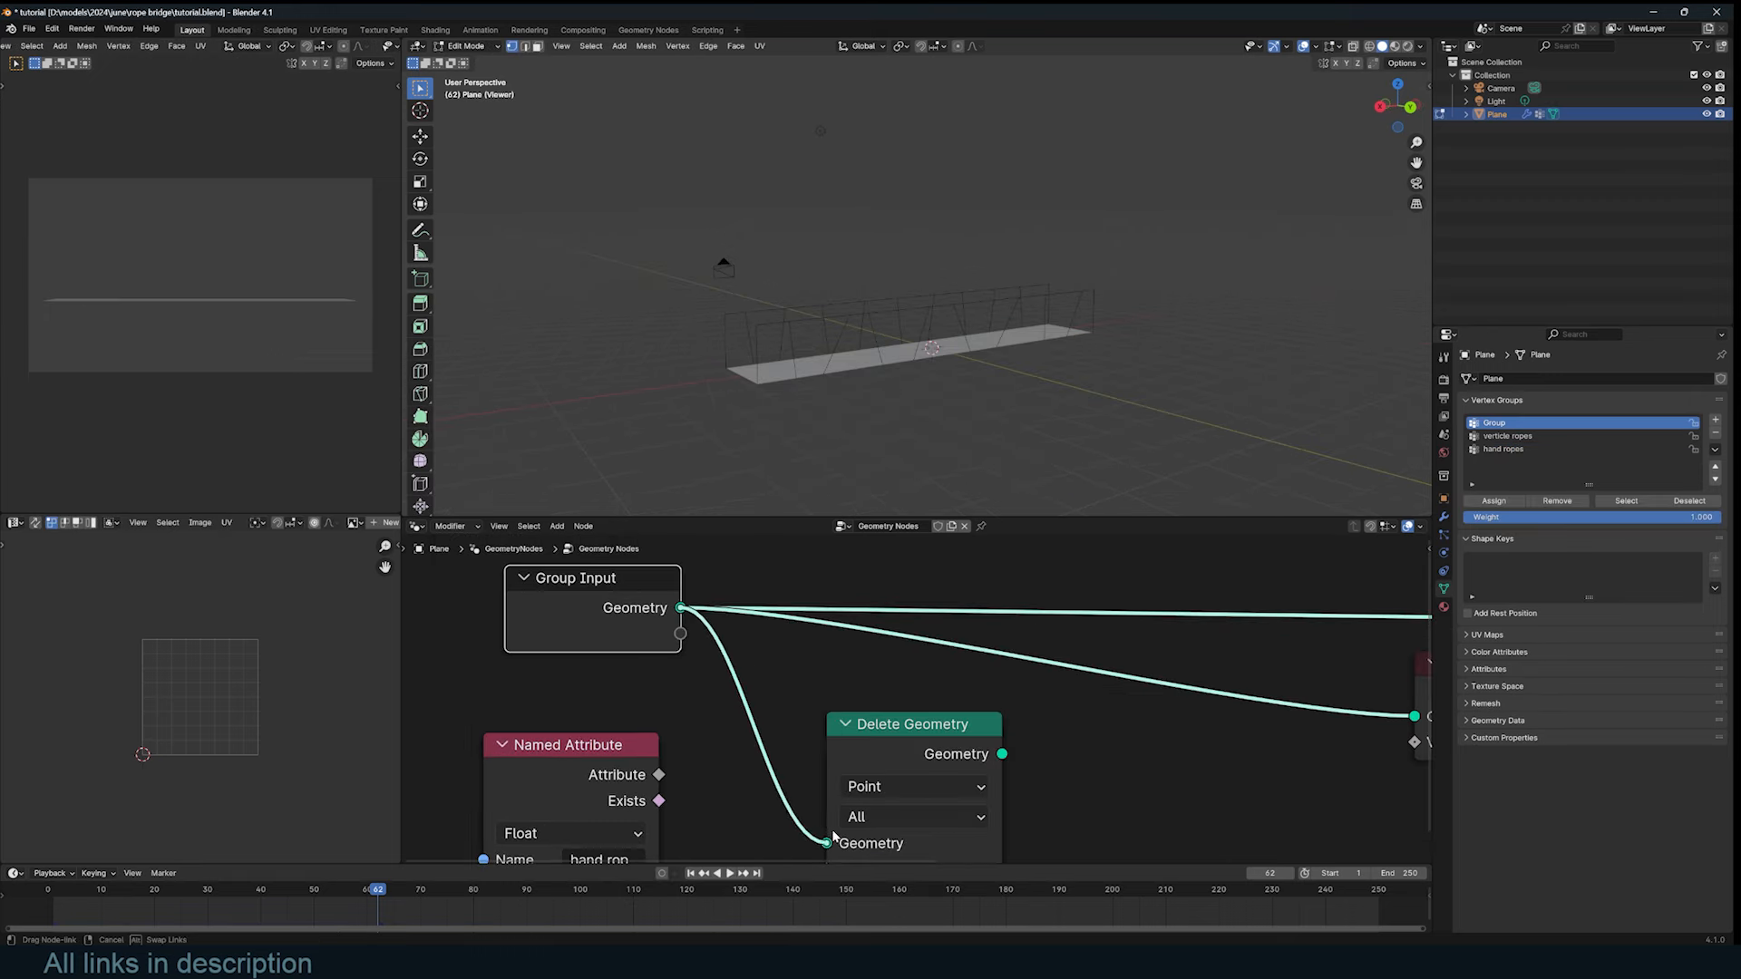
middle_click_drag(647, 803, 712, 714)
left_click_drag(722, 712, 820, 749)
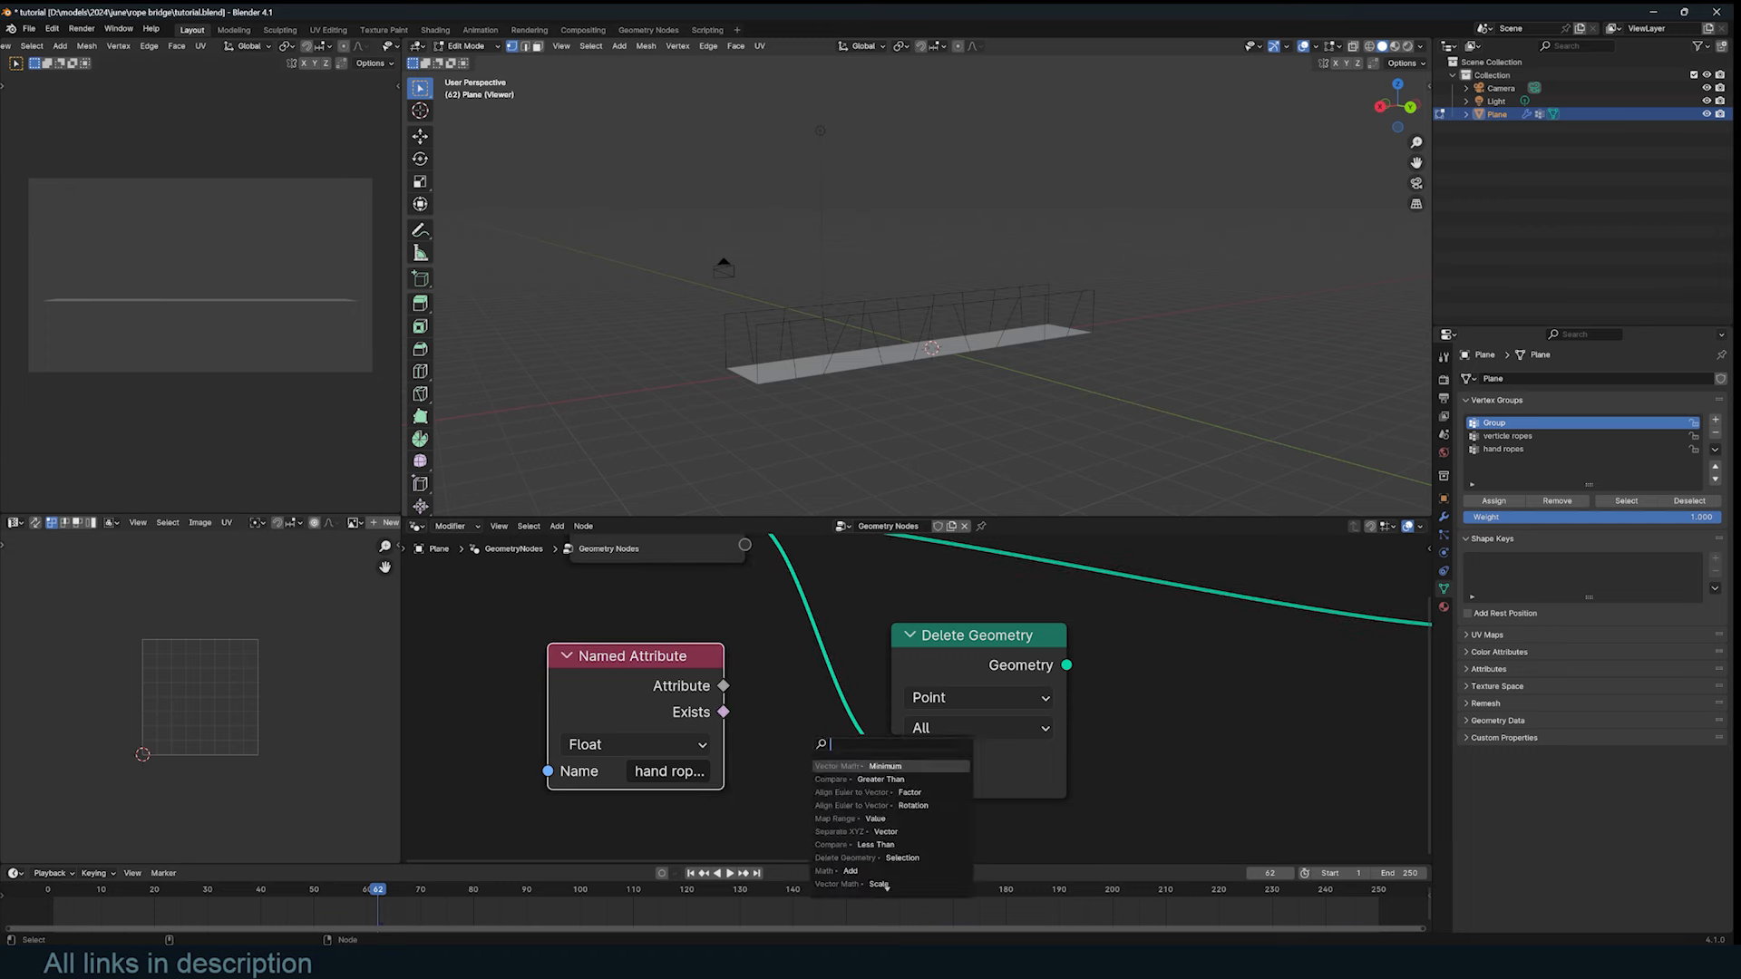
left_click_drag(723, 687, 890, 781)
left_click(989, 678, "ctrl+shift")
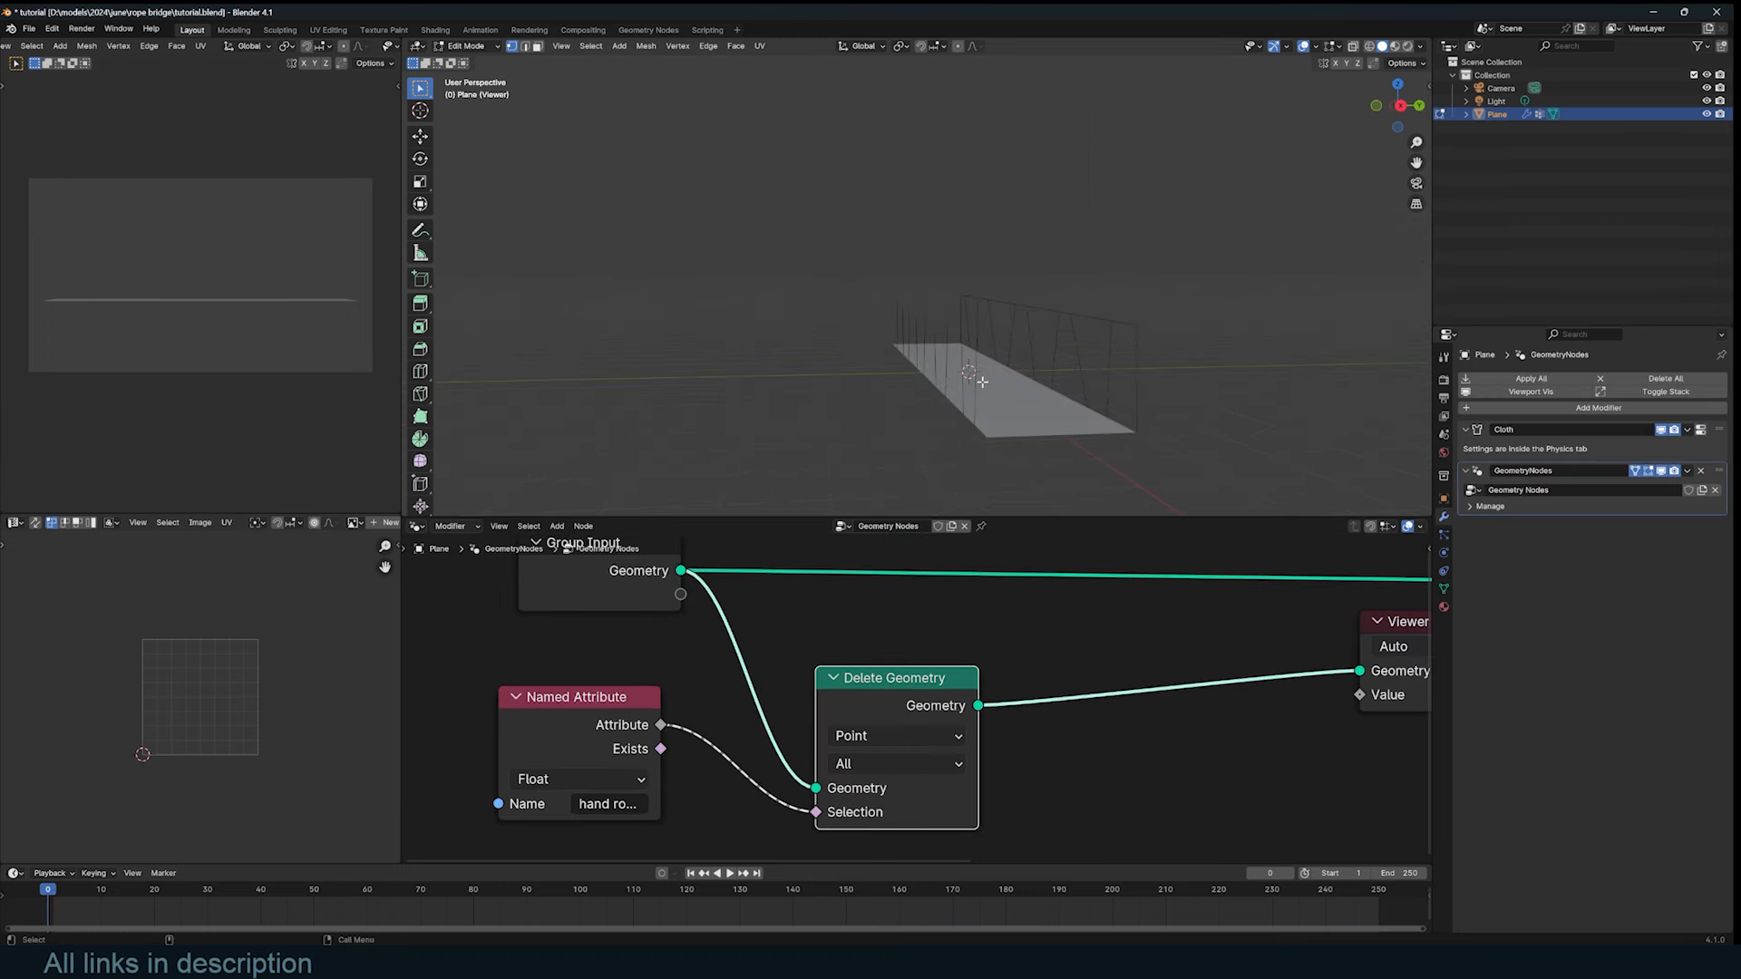
scroll(992, 351, "up", 5)
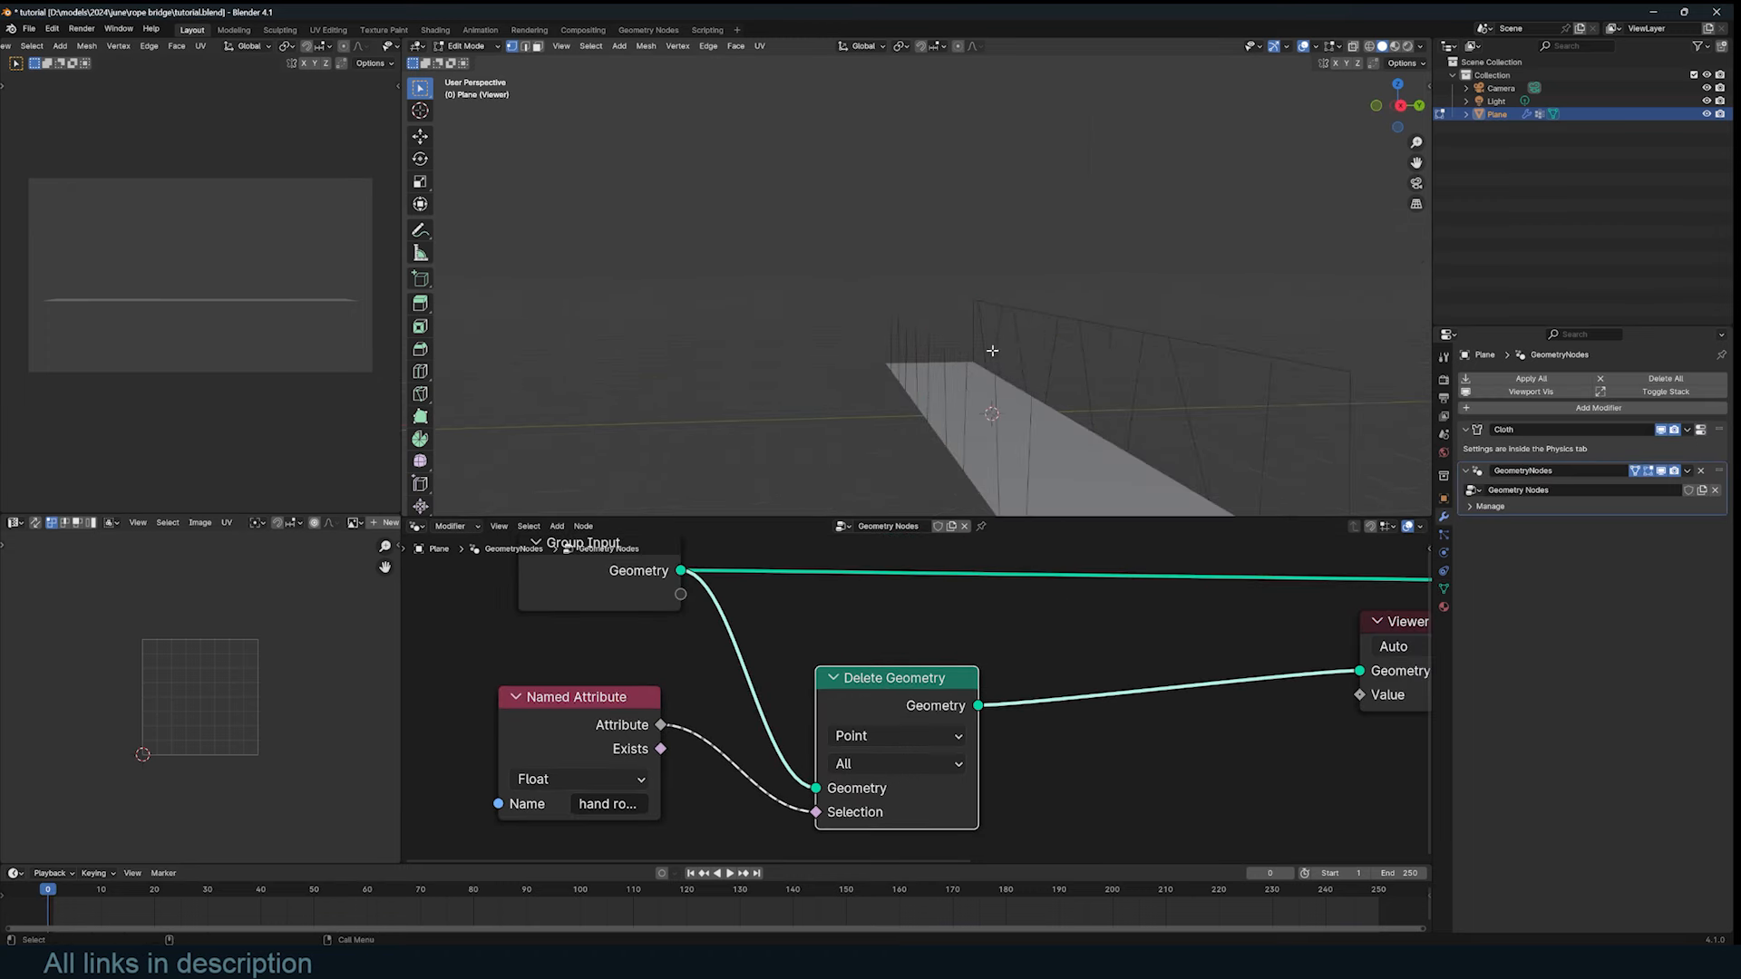
left_click_drag(828, 268, 1094, 422)
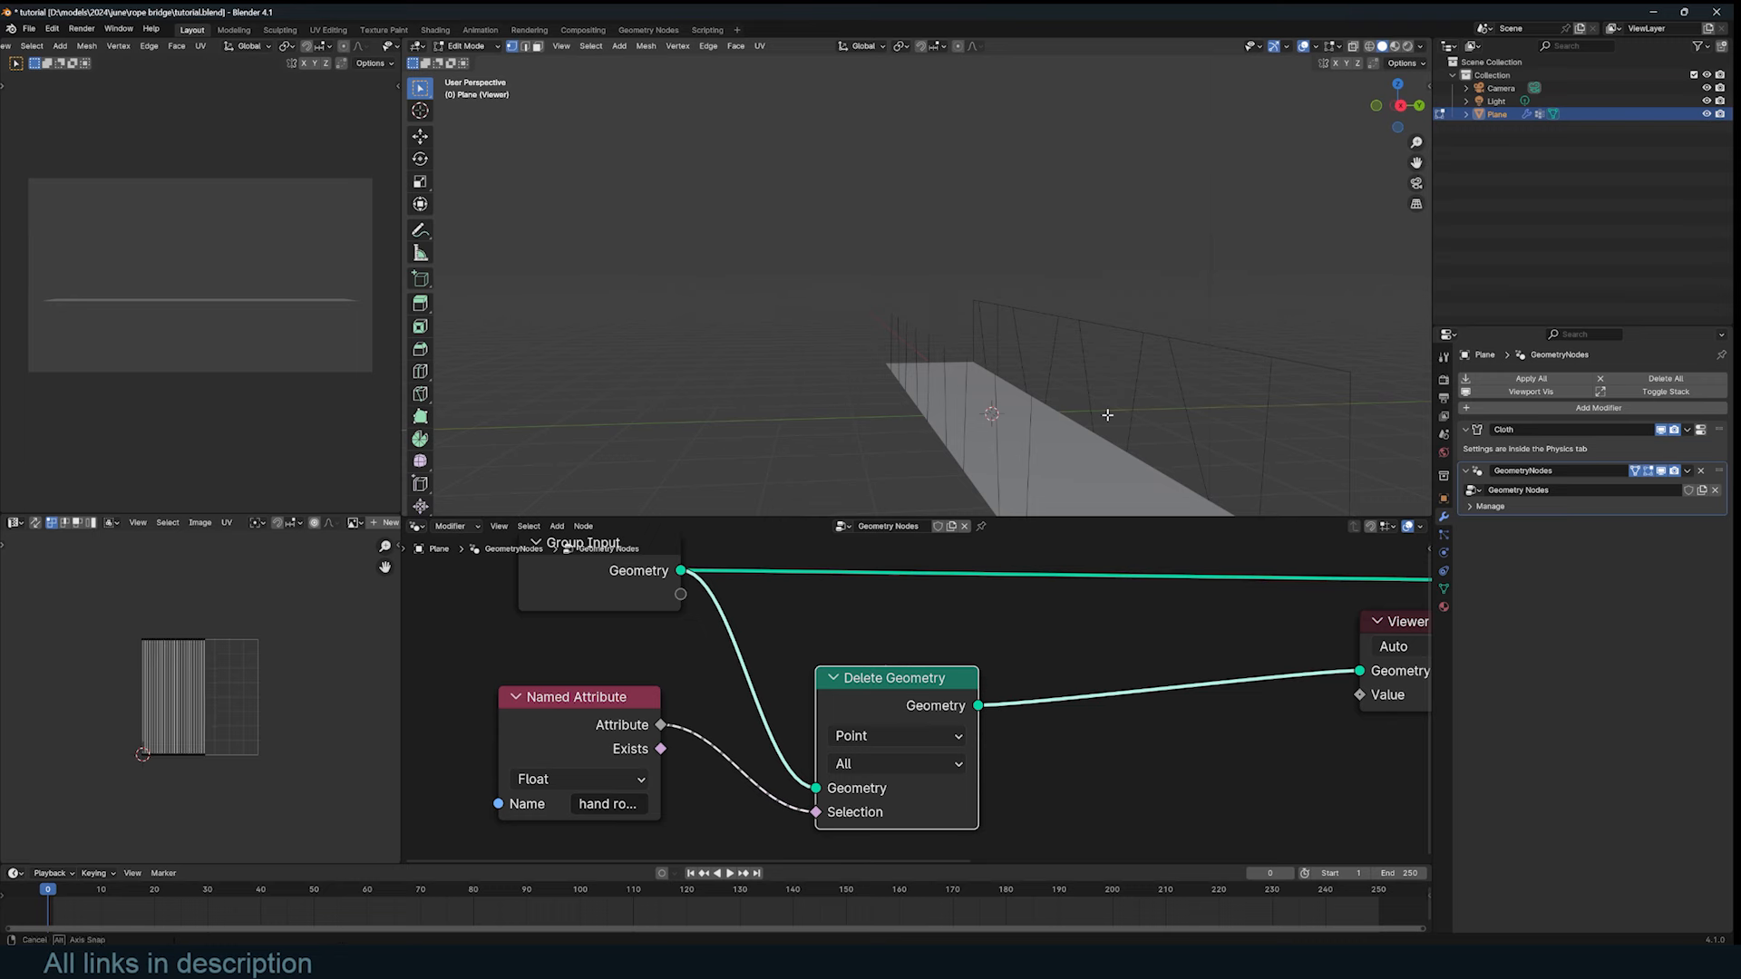
key("Tab")
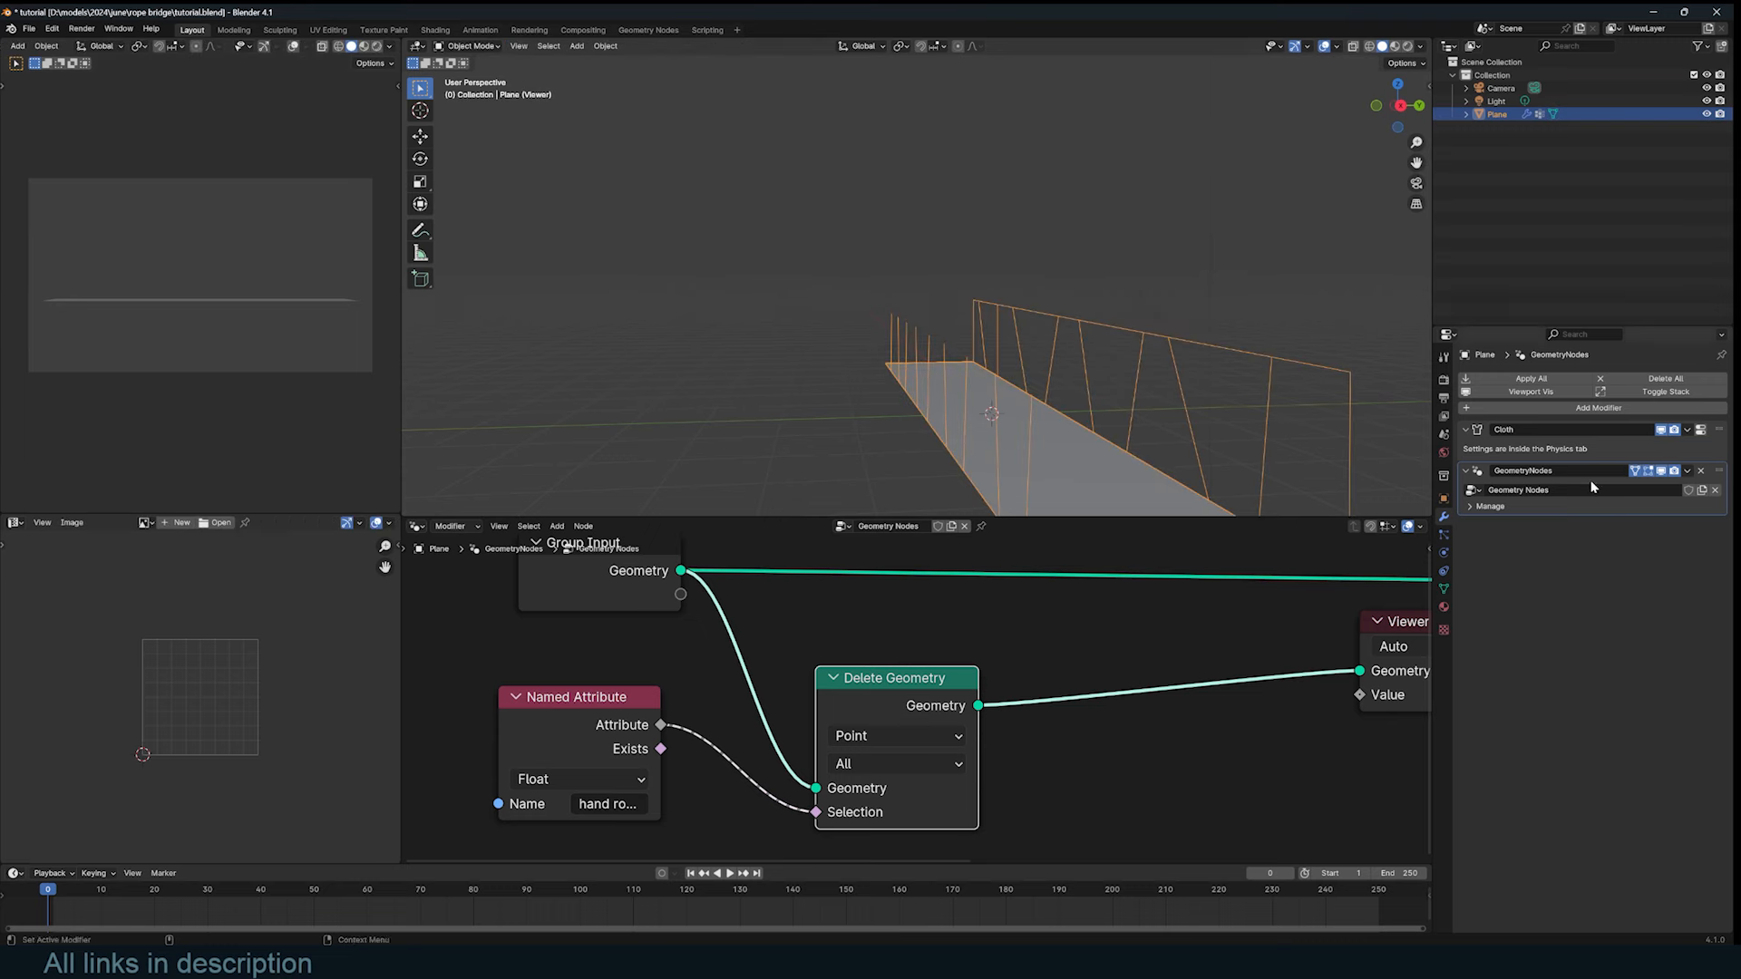
key("Tab")
left_click_drag(814, 264, 1154, 440)
key("Tab")
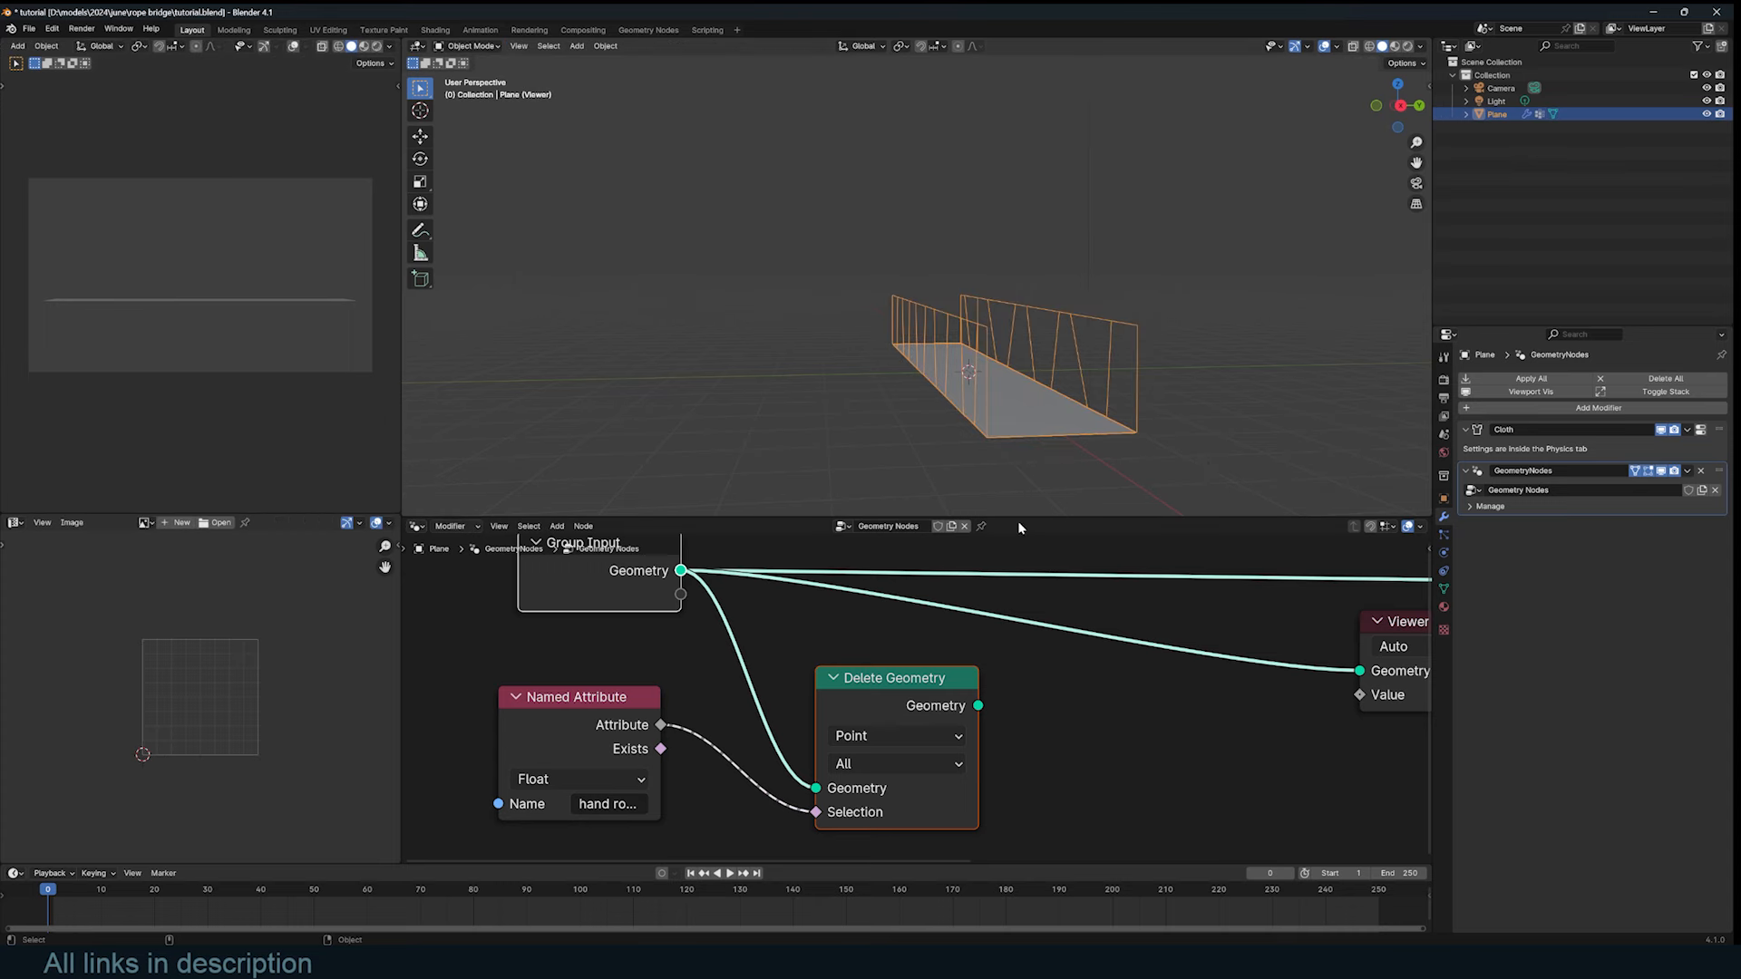
Step: Unlink the node group from the modifier and try to select the top handrail vertices in front view in Edit Mode
left_click(965, 526)
key("Tab")
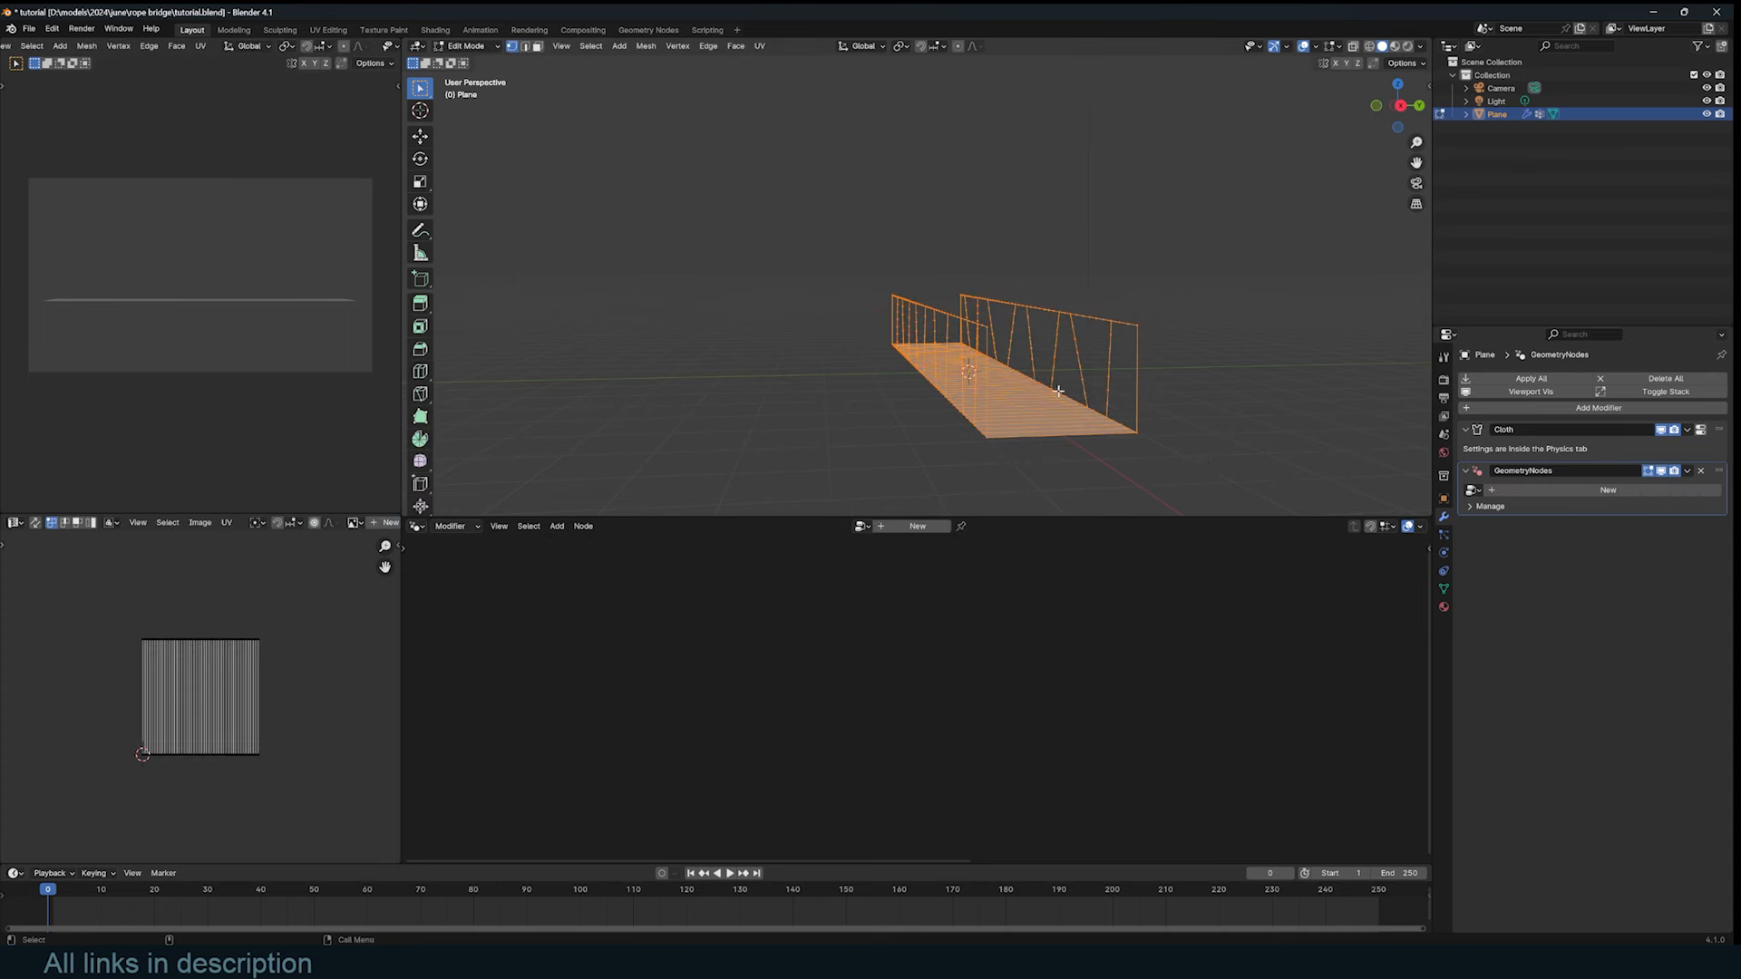
middle_click_drag(1043, 379, 1197, 438)
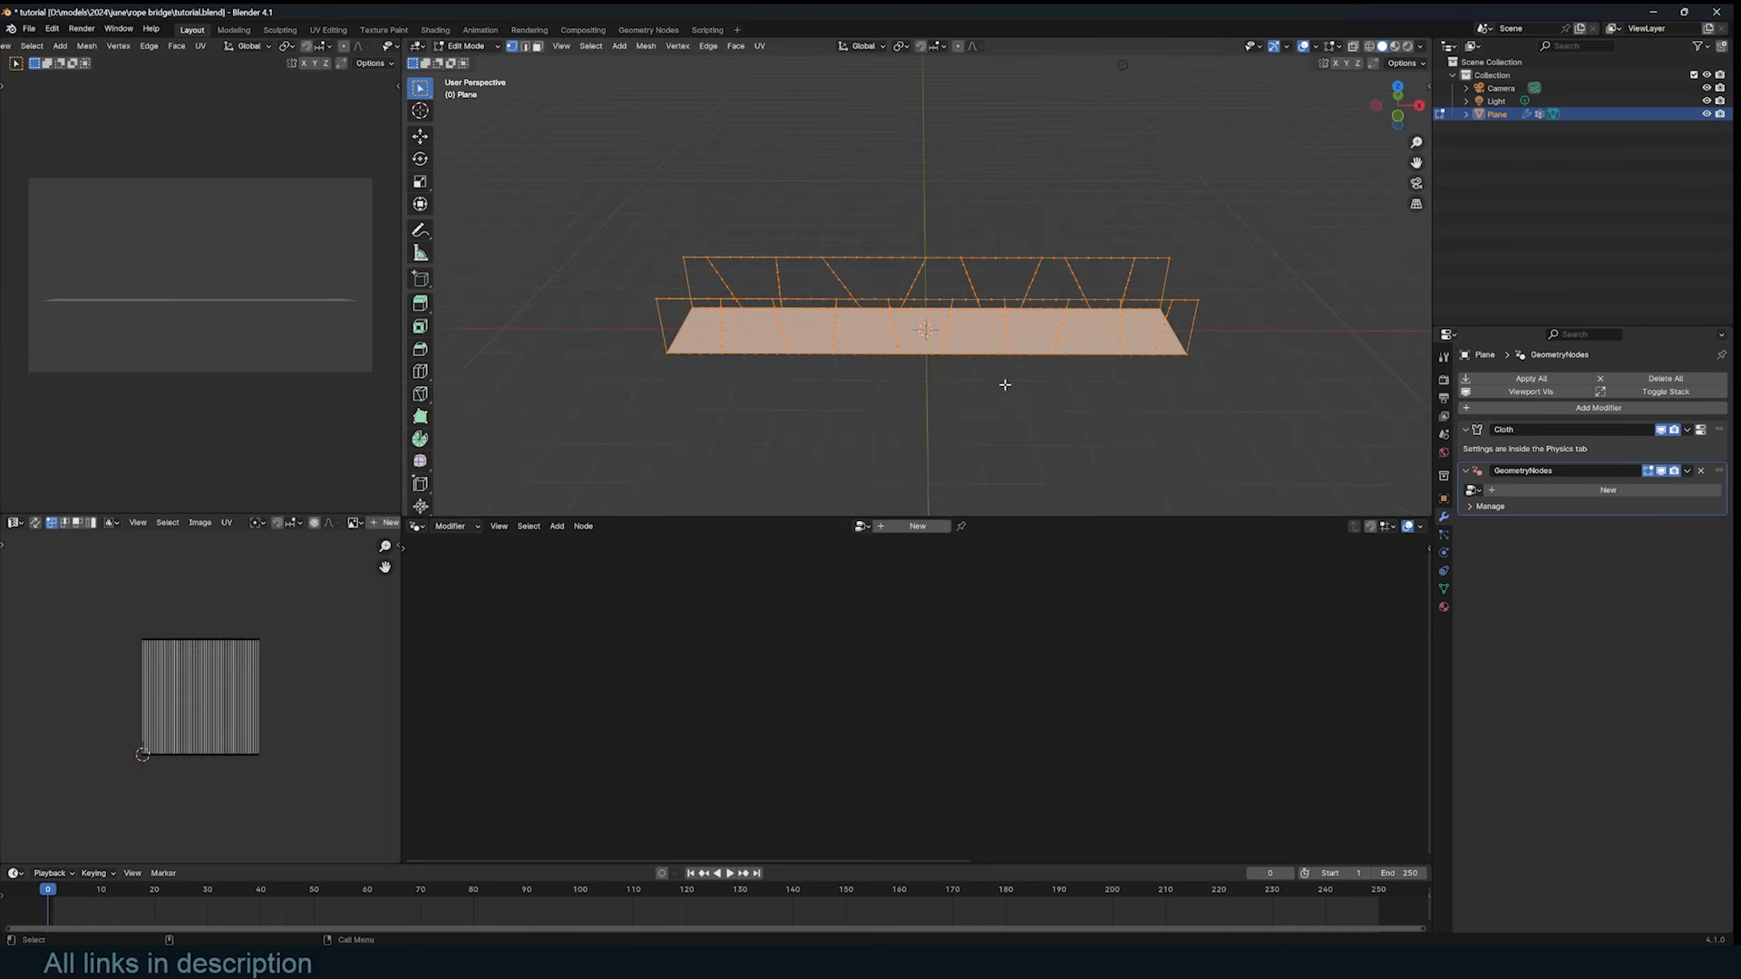
key("KP_1")
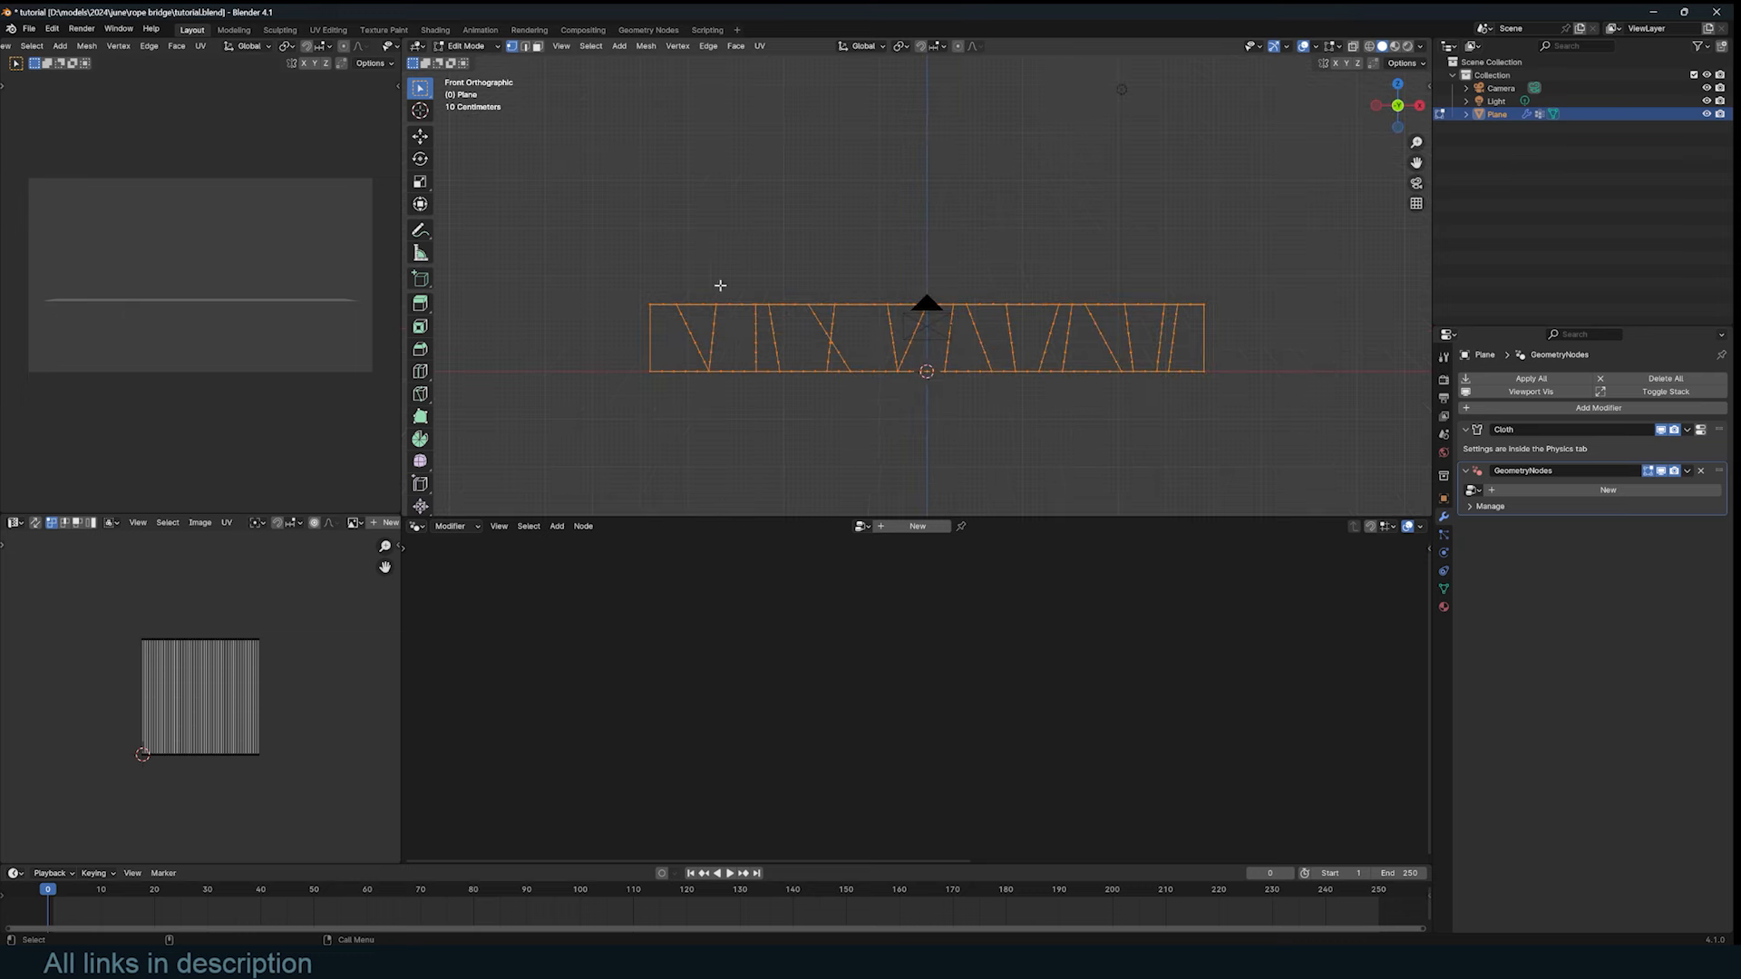
left_click_drag(626, 255, 1324, 321)
middle_click_drag(1325, 321, 1269, 338)
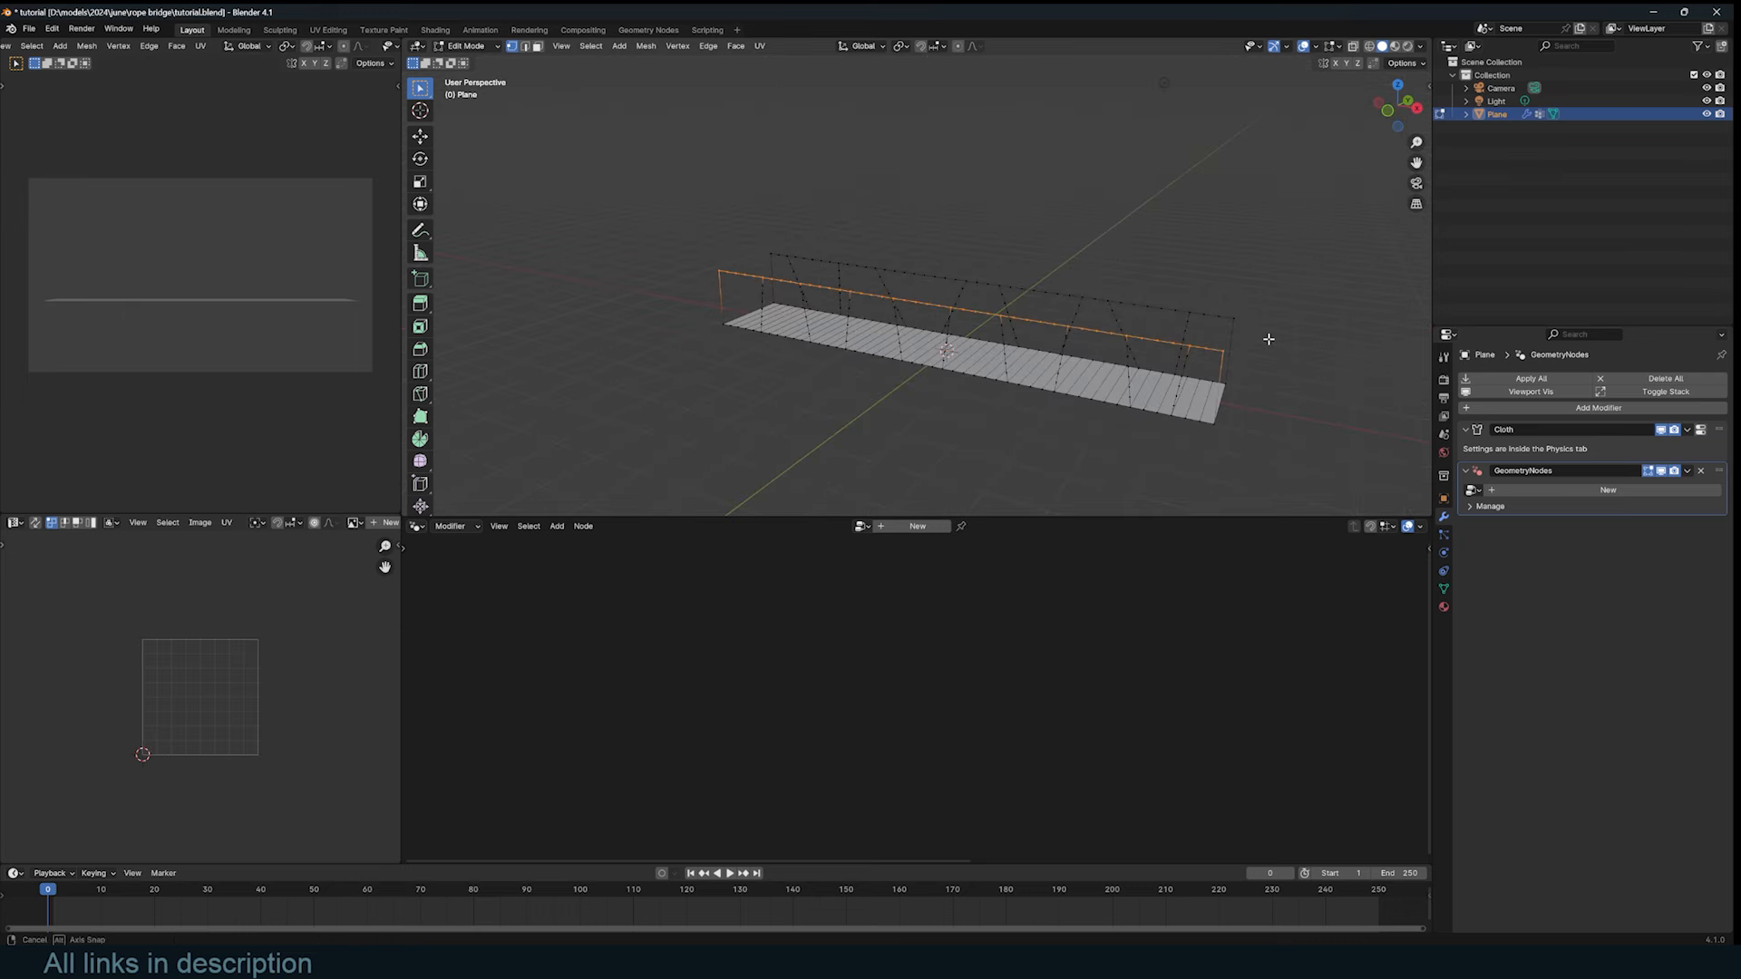
Step: Reselect the top vertices of both handrails in front view with X-ray on and assign them to the "hand ropes" vertex group
key("alt+z")
key("KP_1")
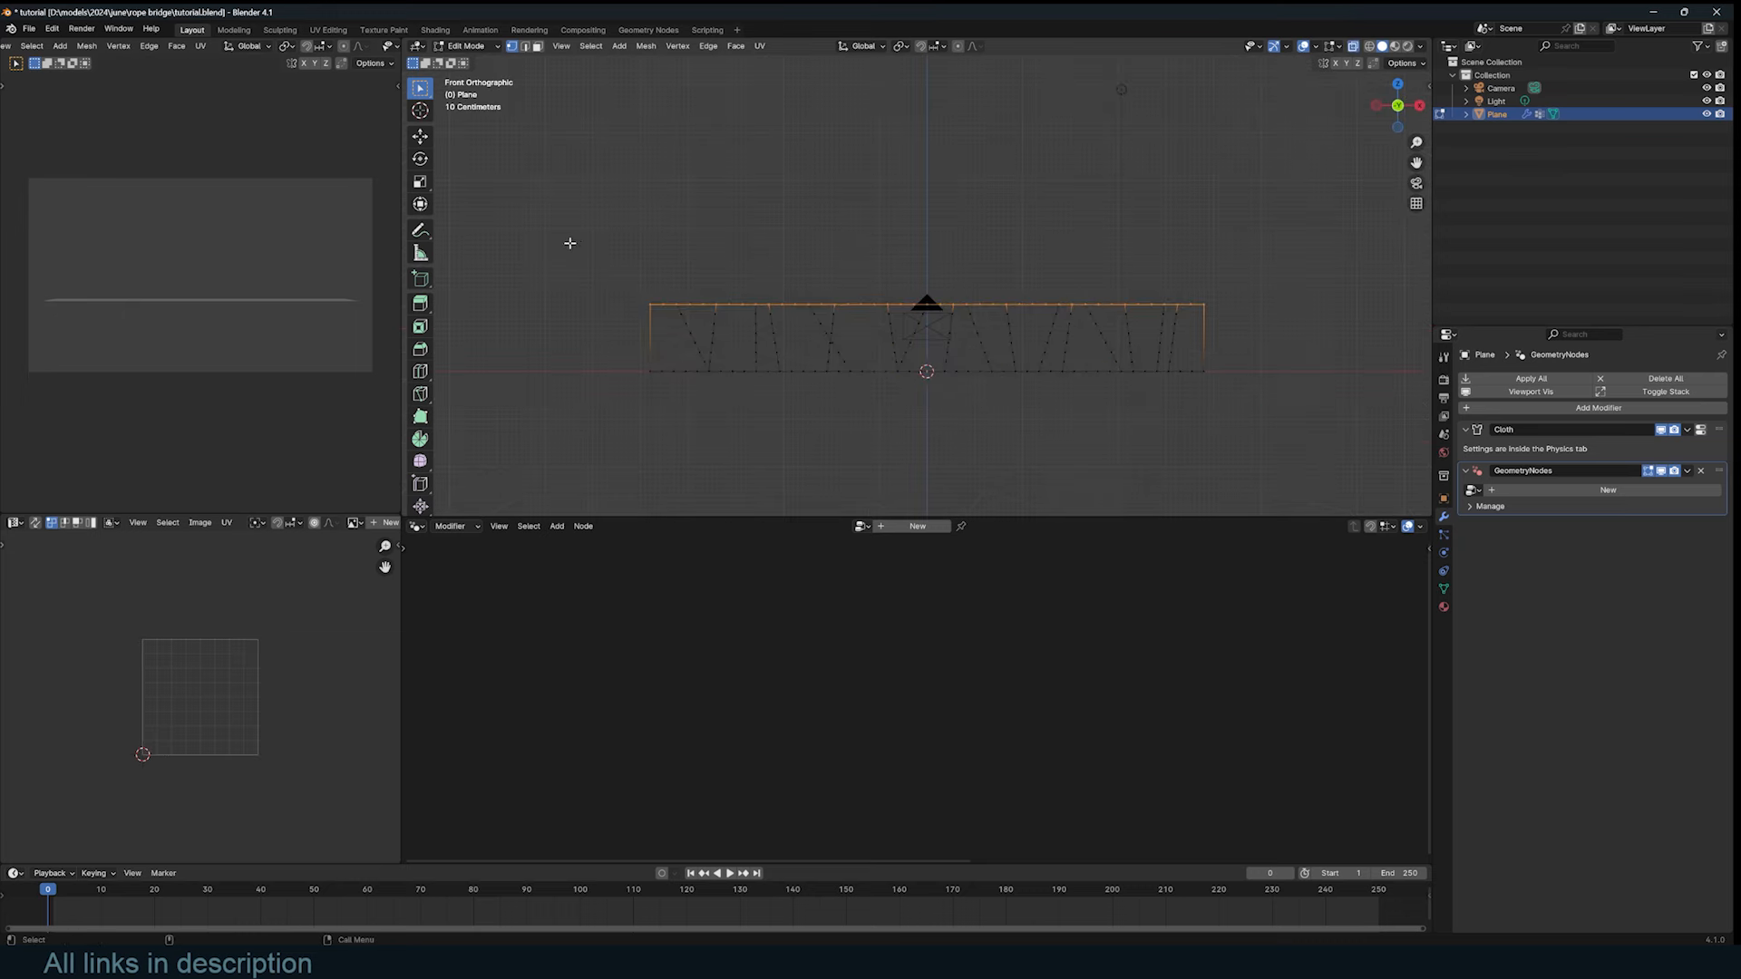
left_click_drag(552, 255, 1326, 306)
left_click(1444, 589)
left_click(1532, 450)
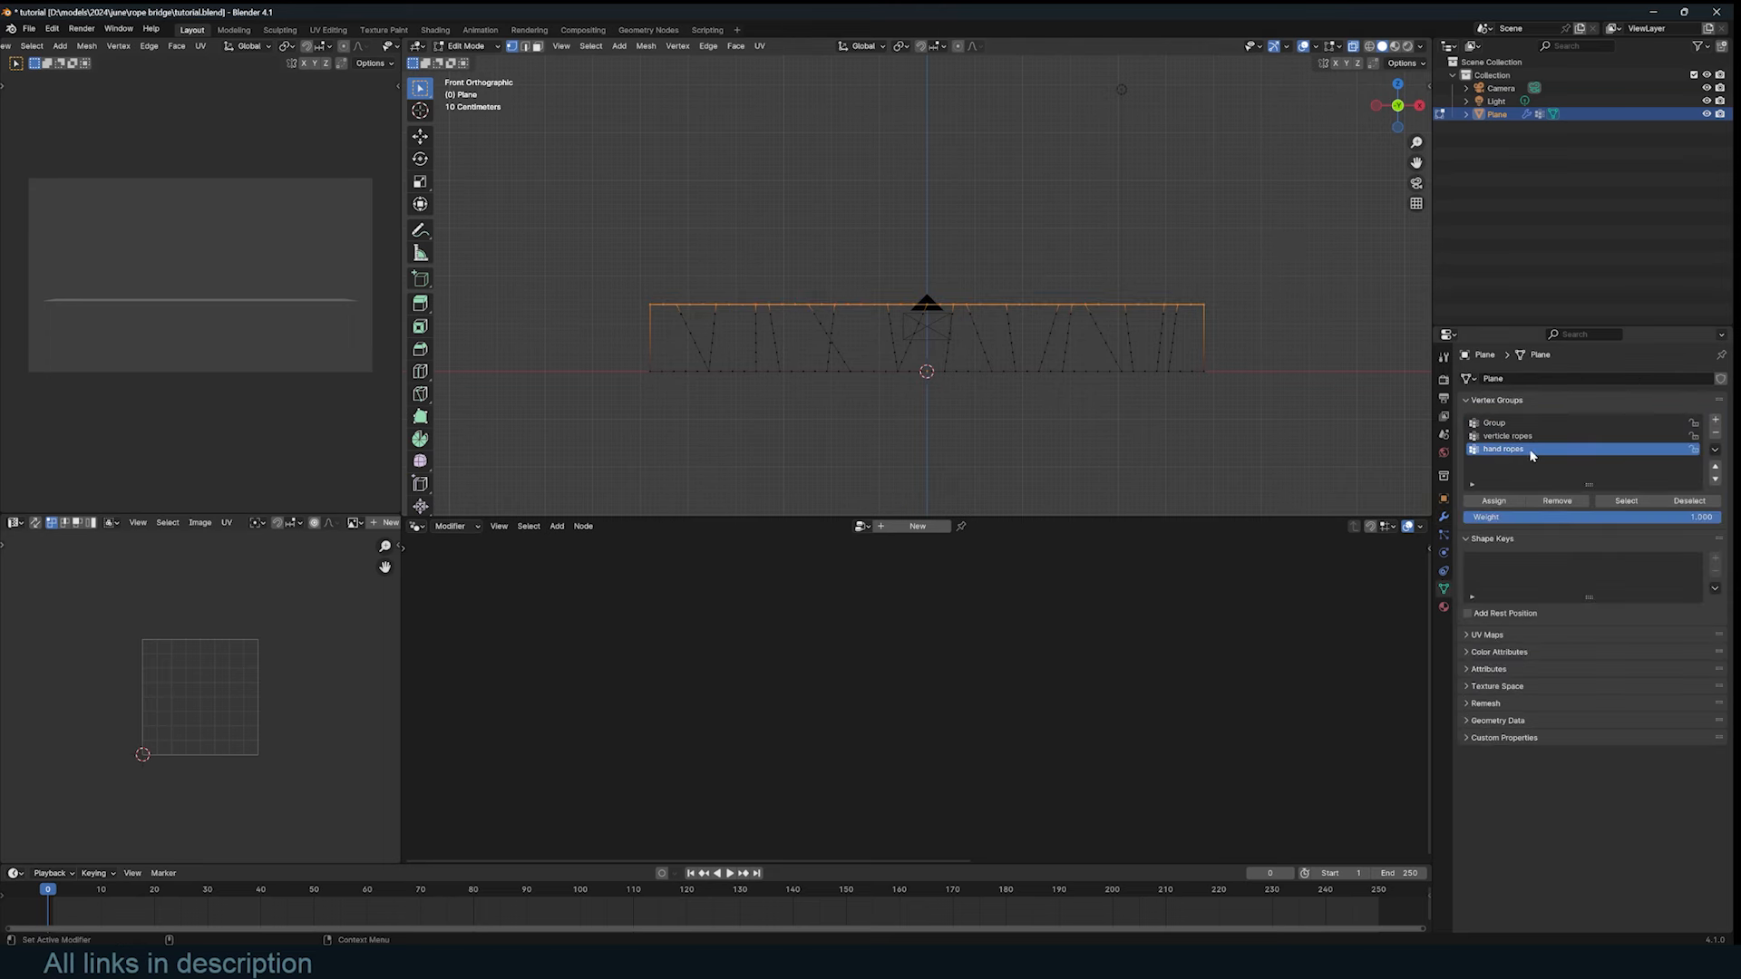
left_click(1493, 501)
key("Tab")
middle_click_drag(1090, 359, 895, 564)
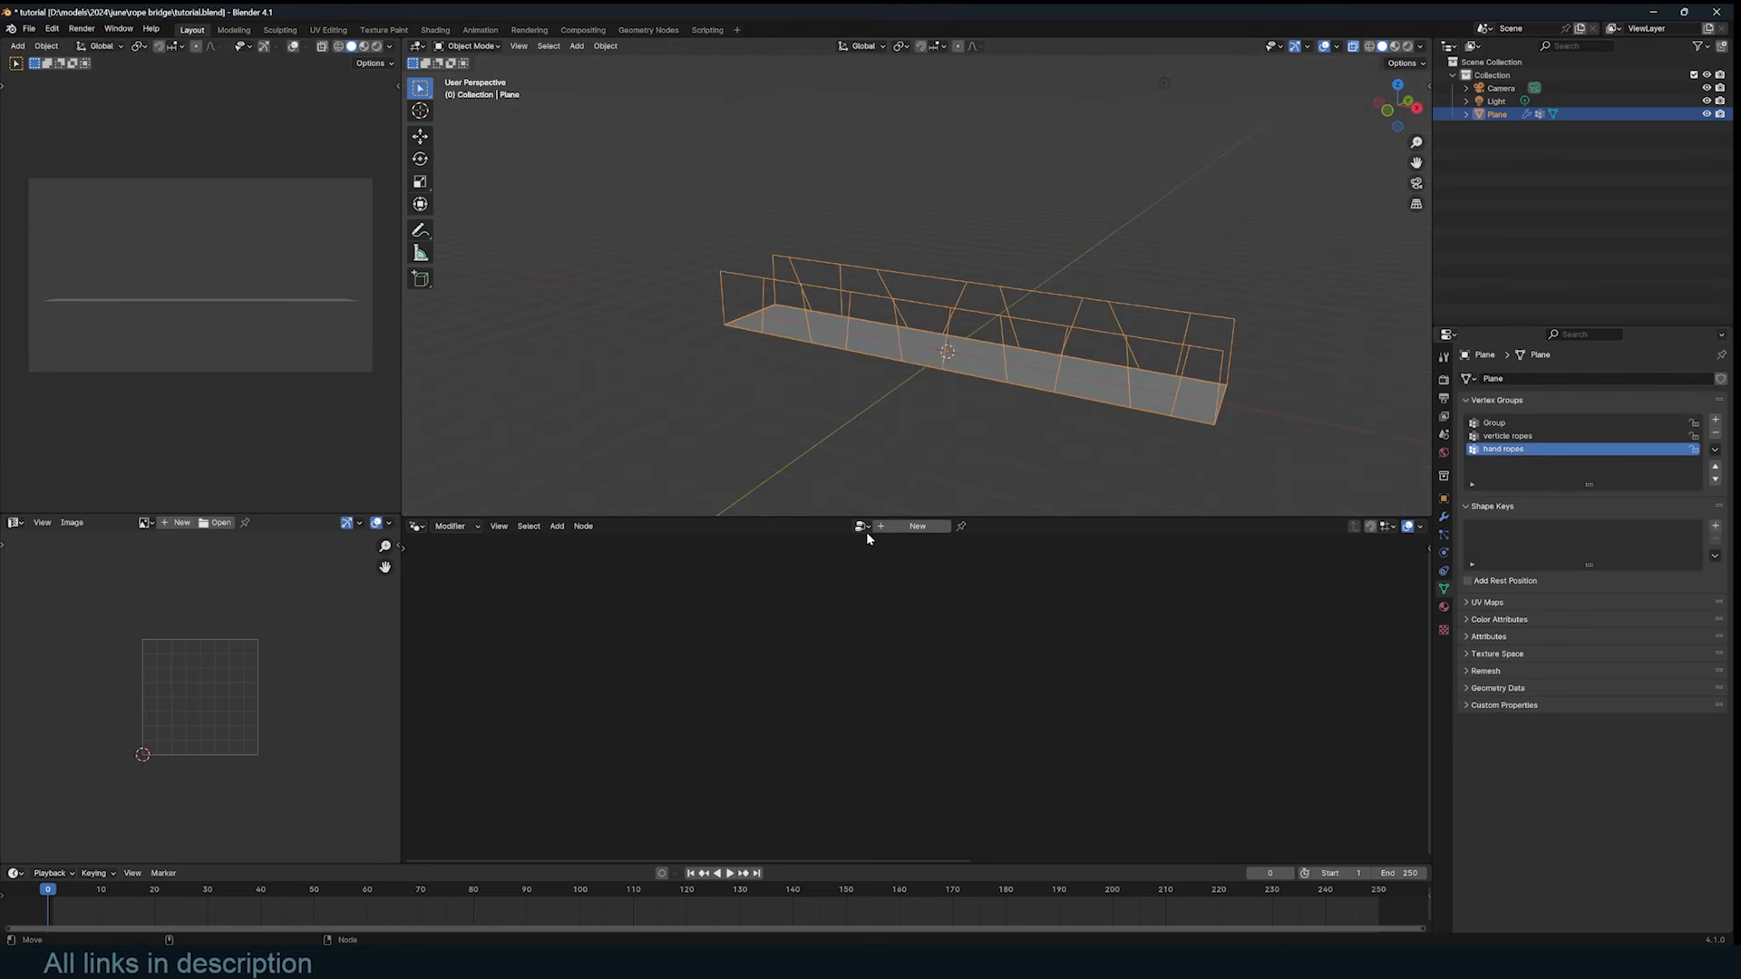
Step: Relink the Geometry Nodes group to the modifier and preview the Delete Geometry output in the Viewer
left_click(862, 527)
left_click(934, 547)
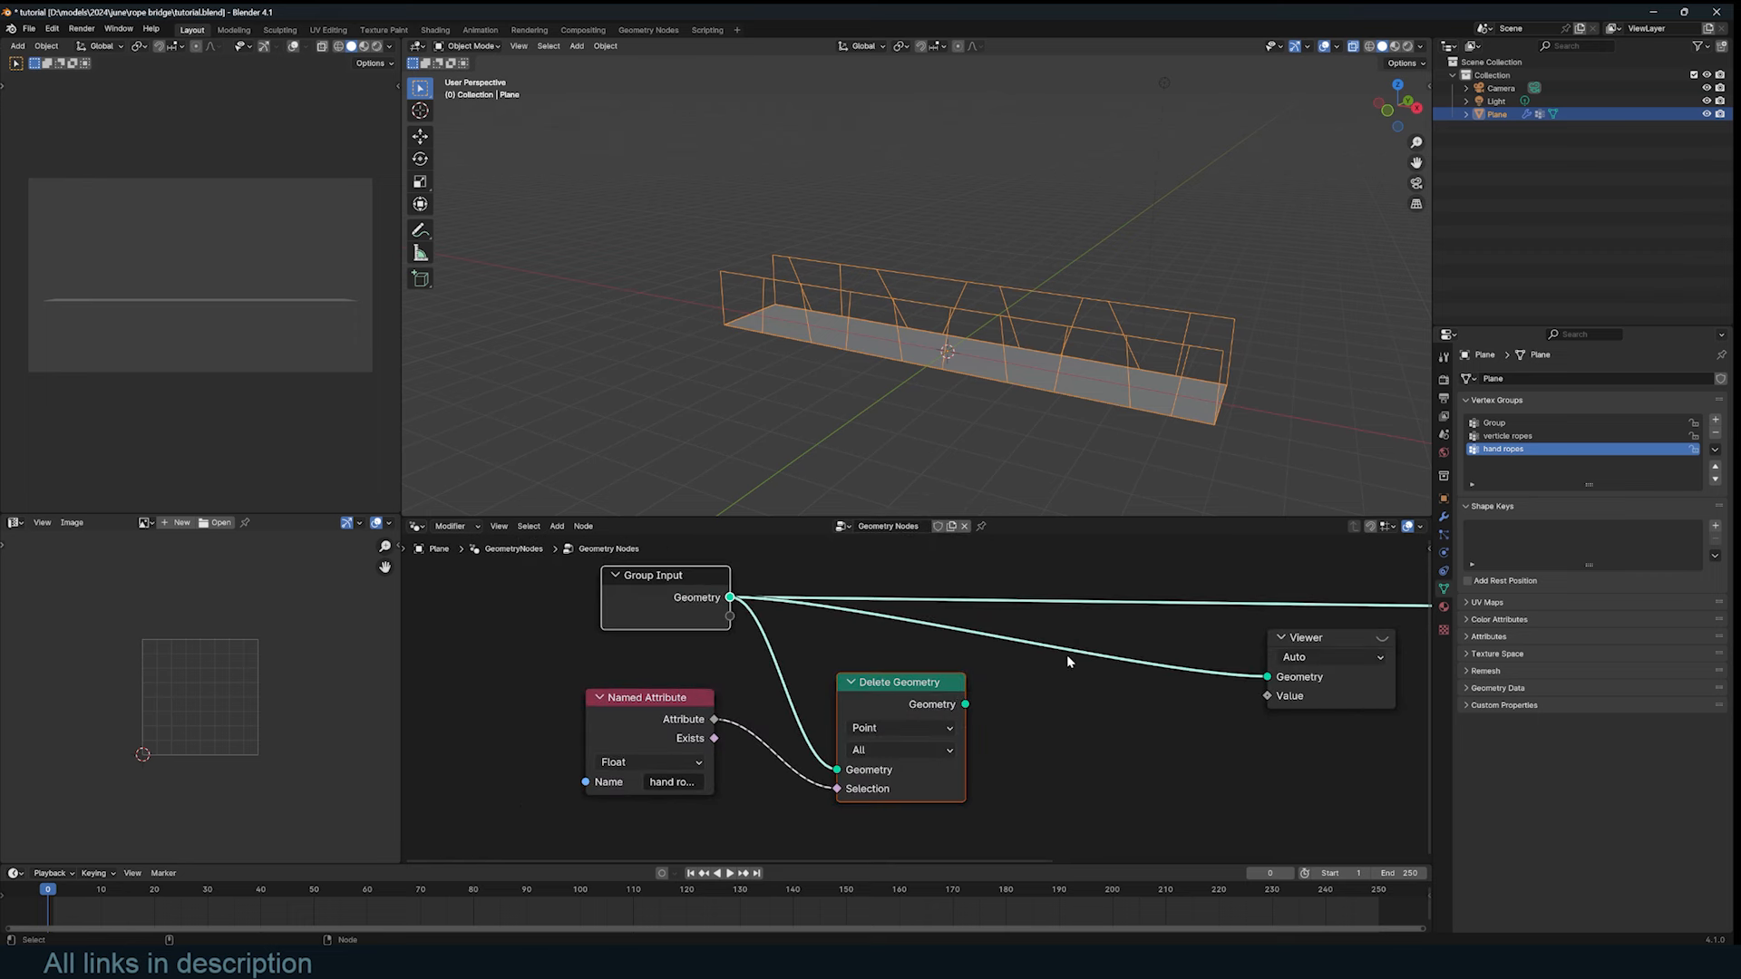
left_click(959, 697, "ctrl+shift")
middle_click_drag(973, 494, 1002, 473)
Step: Insert a Boolean Math node set to Not between the "hand ropes" attribute and the Delete Geometry selection
middle_click_drag(905, 678, 979, 599)
left_click_drag(746, 620, 660, 648)
key("shift+a")
left_click(830, 662)
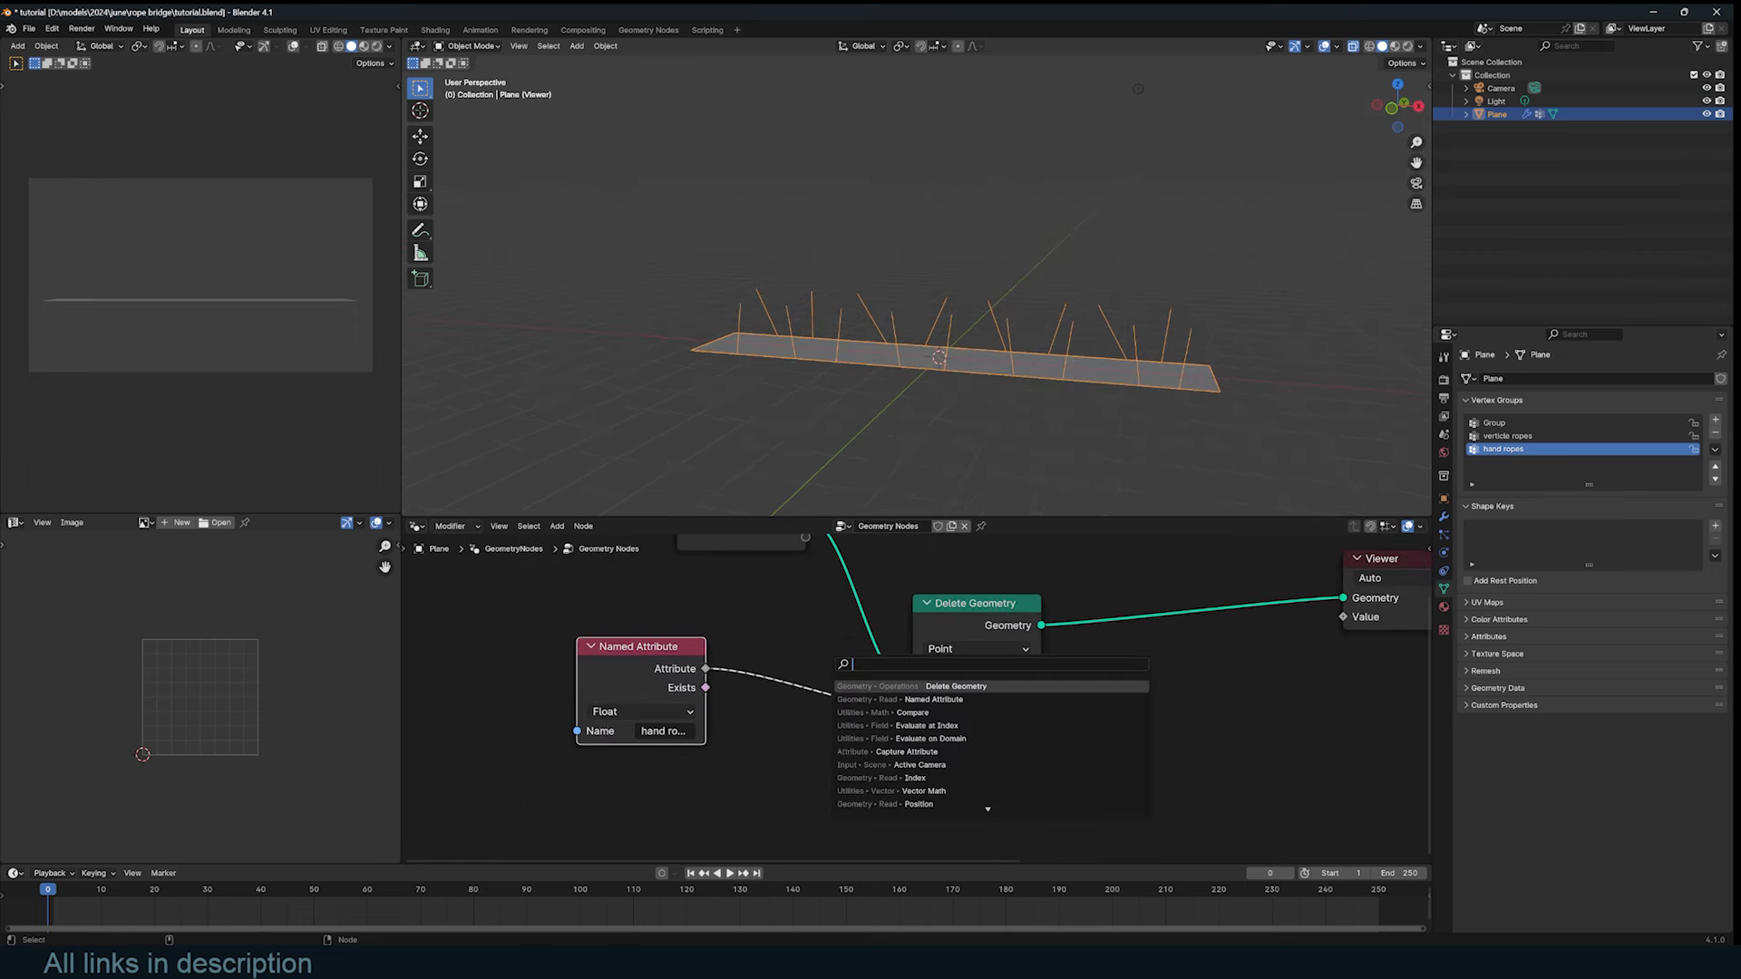
type("booki")
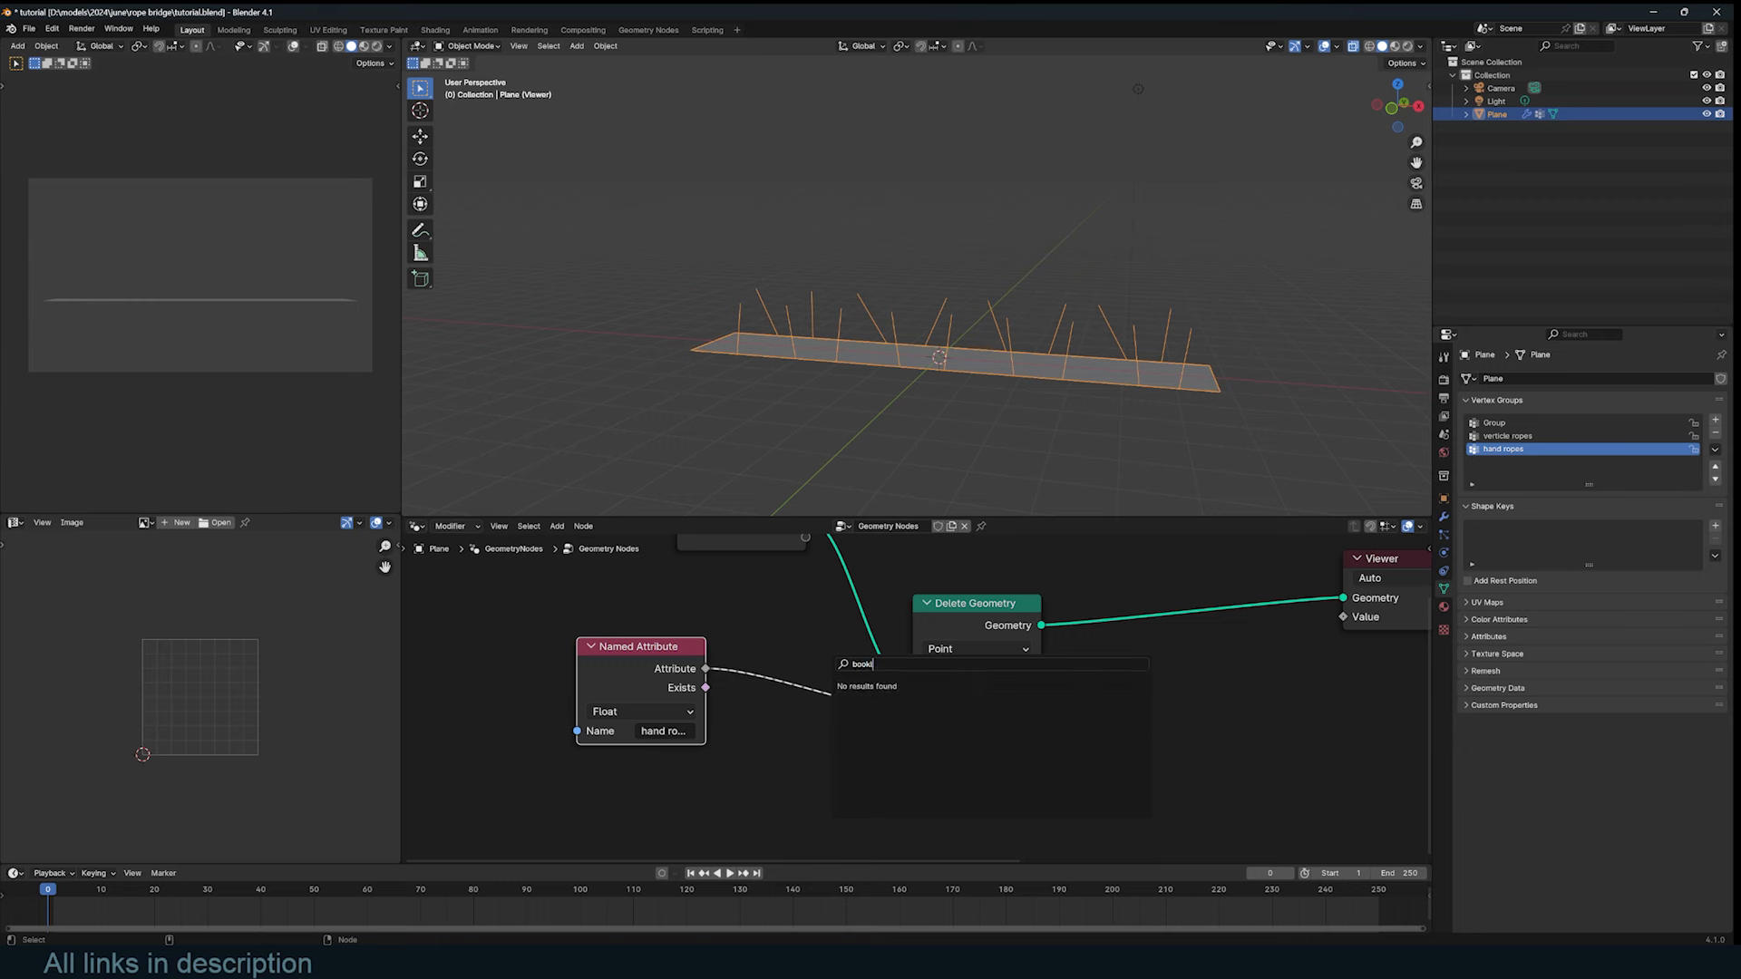
left_click(841, 728)
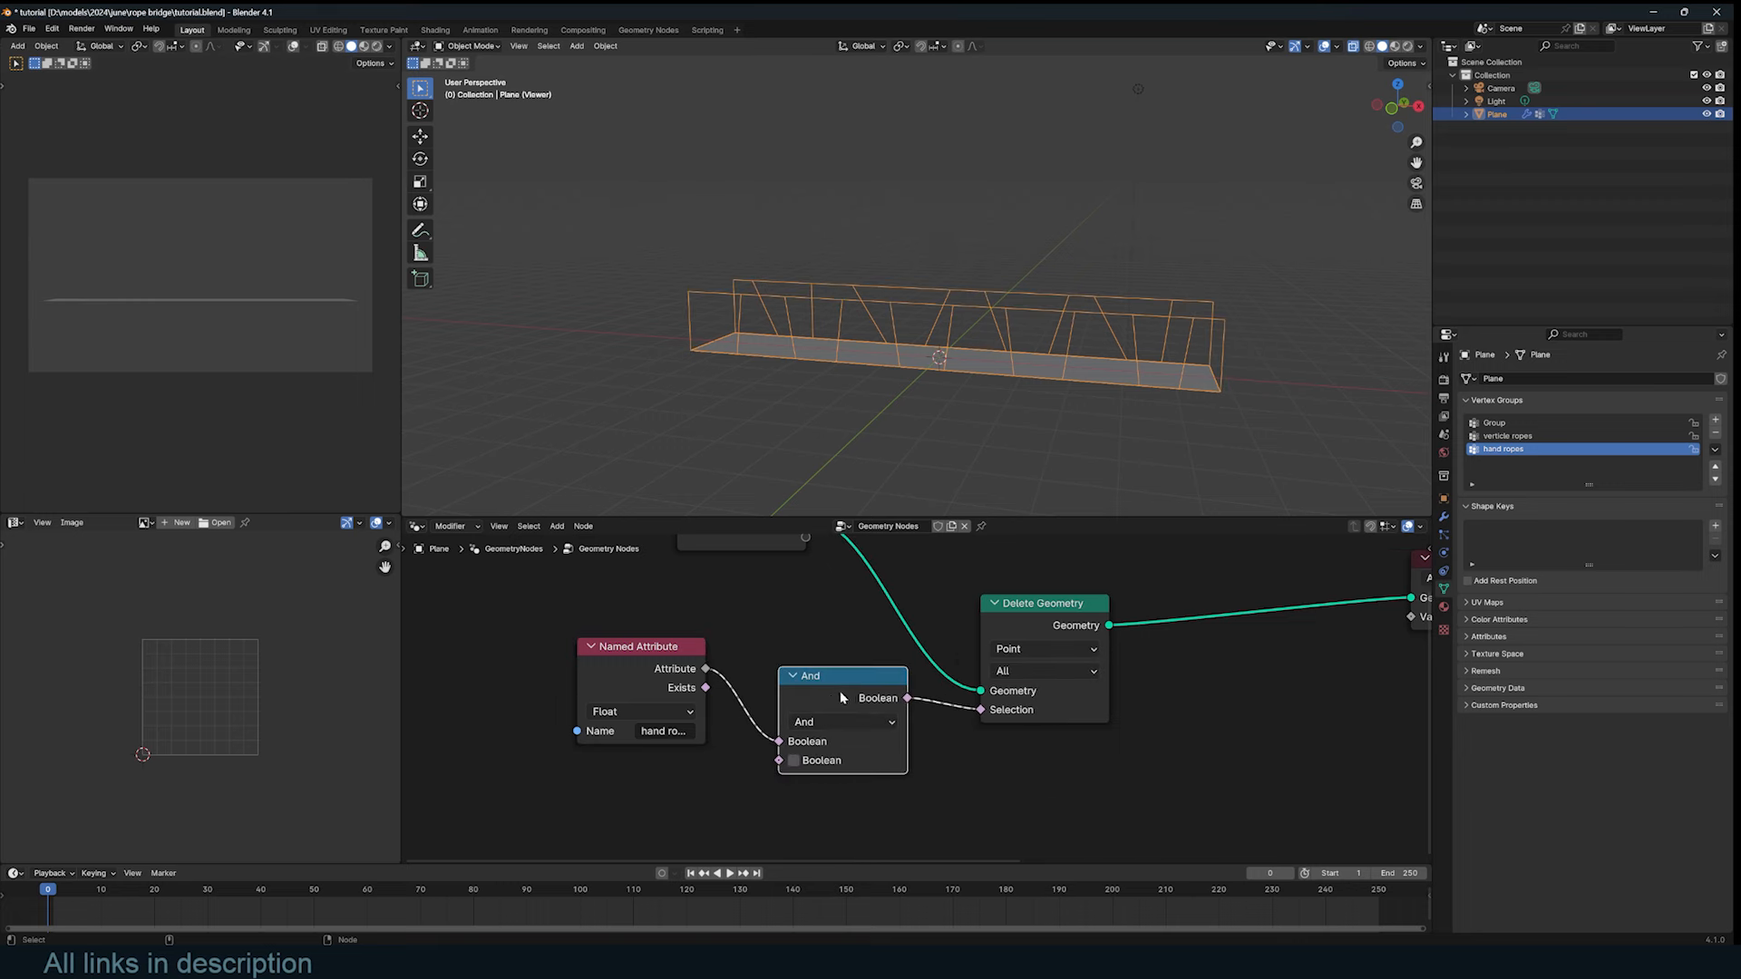
left_click(843, 722)
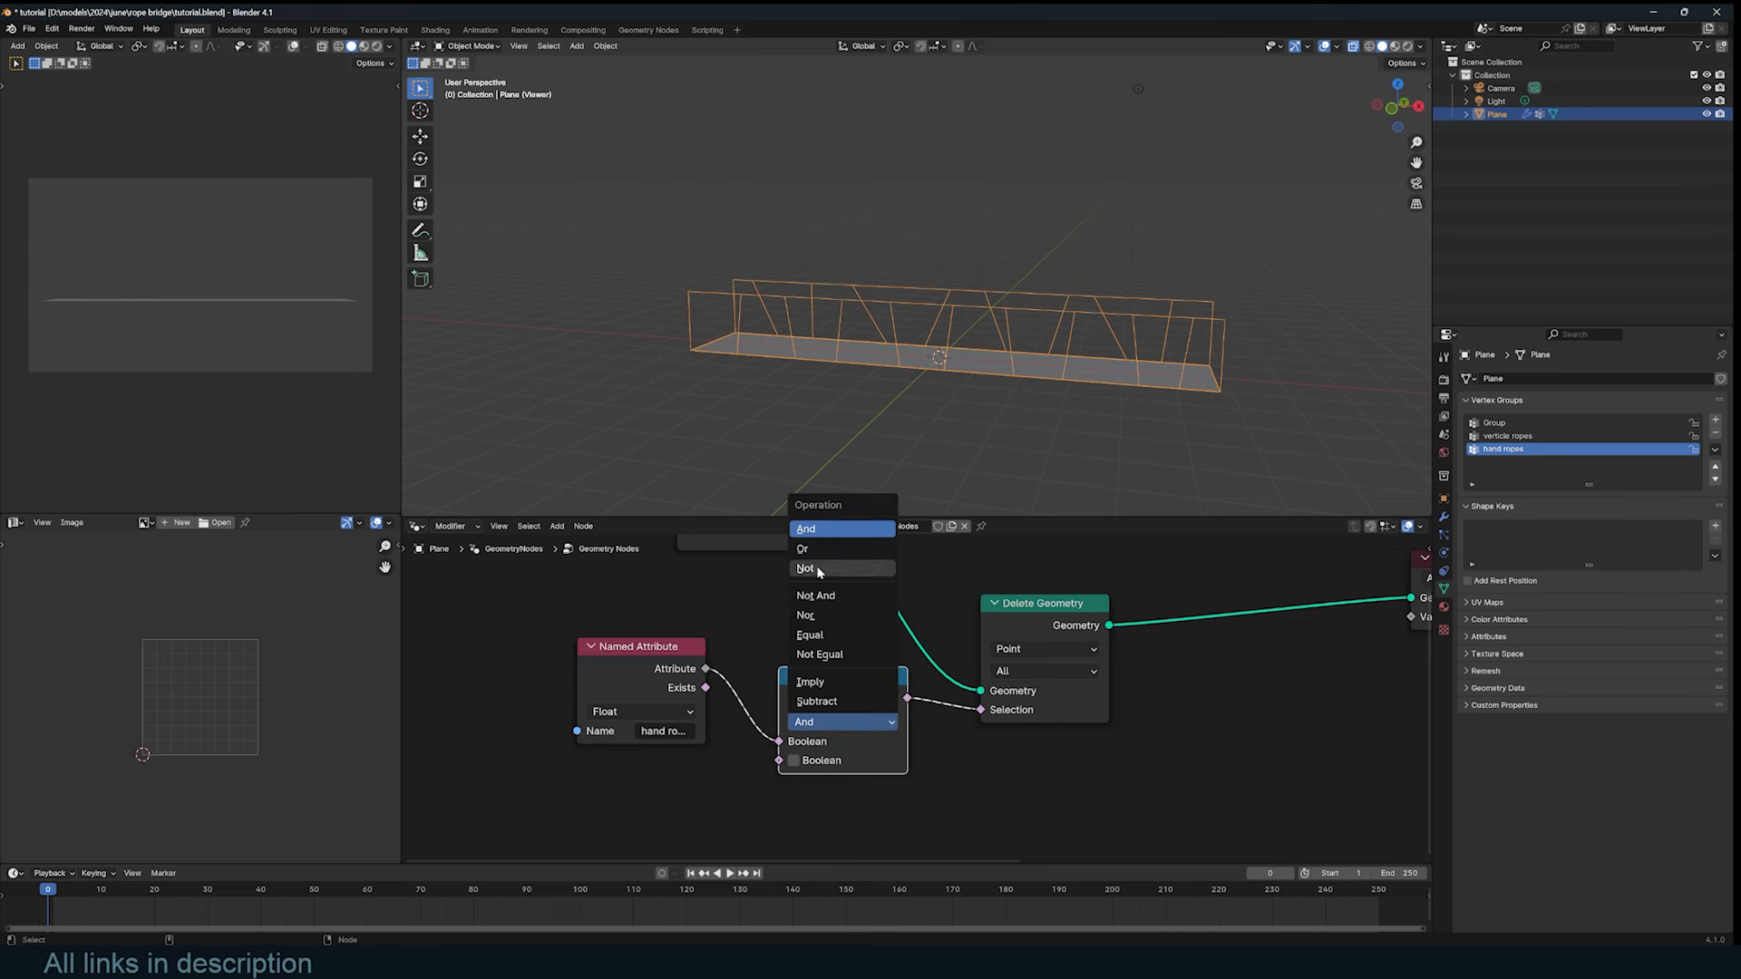
left_click(843, 578)
Step: Play the cloth simulation to check the isolated hand ropes
scroll(907, 433, "down", 3)
key("space")
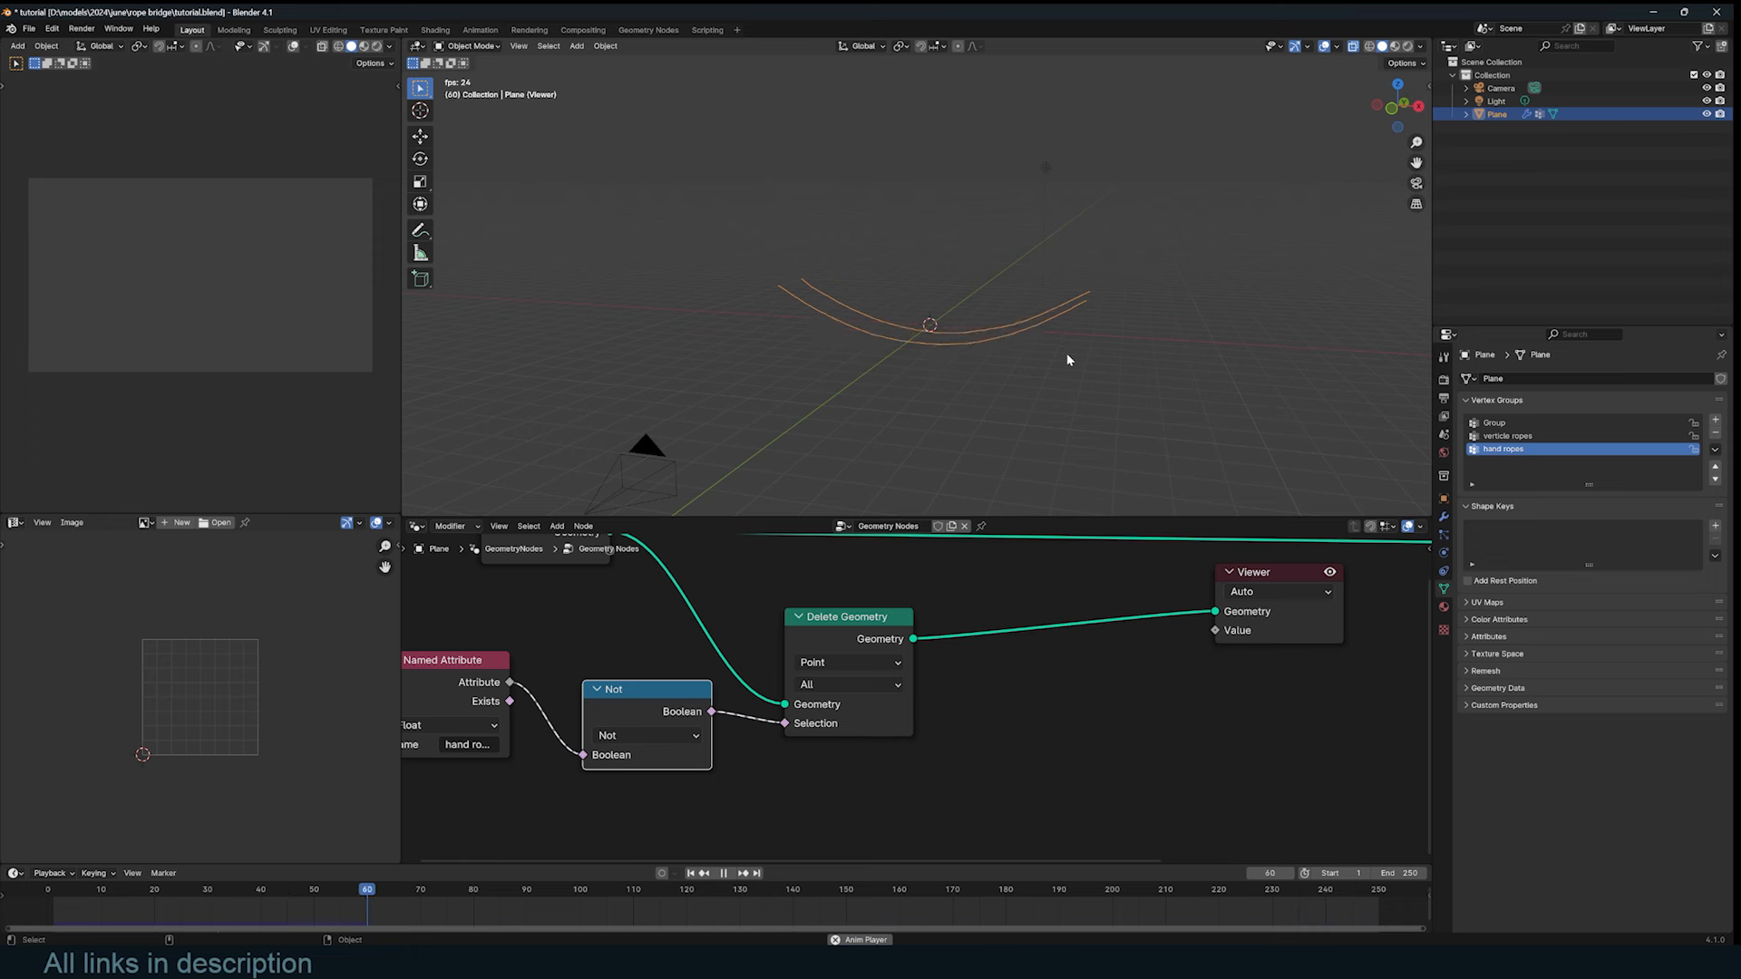
key("space")
Step: Move the Viewer node over beside the Group Output node to free space after Delete Geometry
scroll(1038, 602, "down", 3)
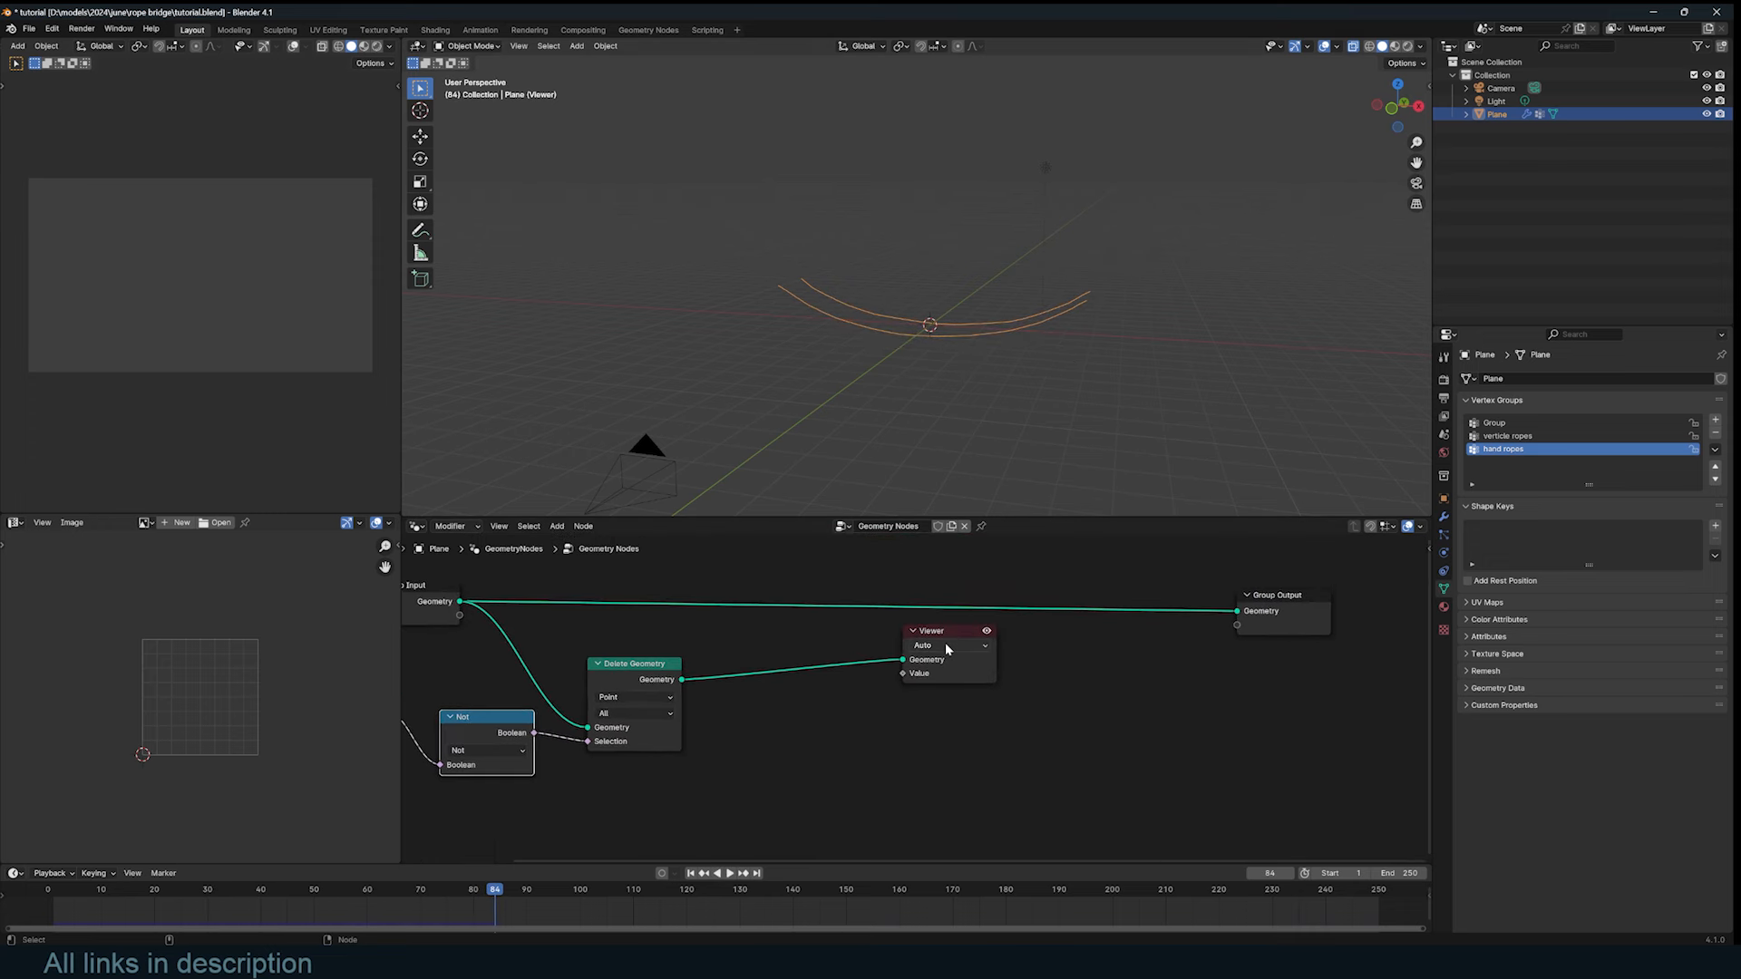
left_click(945, 642)
left_click_drag(954, 627, 1273, 632)
scroll(907, 653, "up", 5)
middle_click_drag(907, 653, 957, 549)
scroll(987, 291, "up", 1)
middle_click_drag(987, 291, 1000, 290)
scroll(836, 619, "up", 1)
key("shift+a")
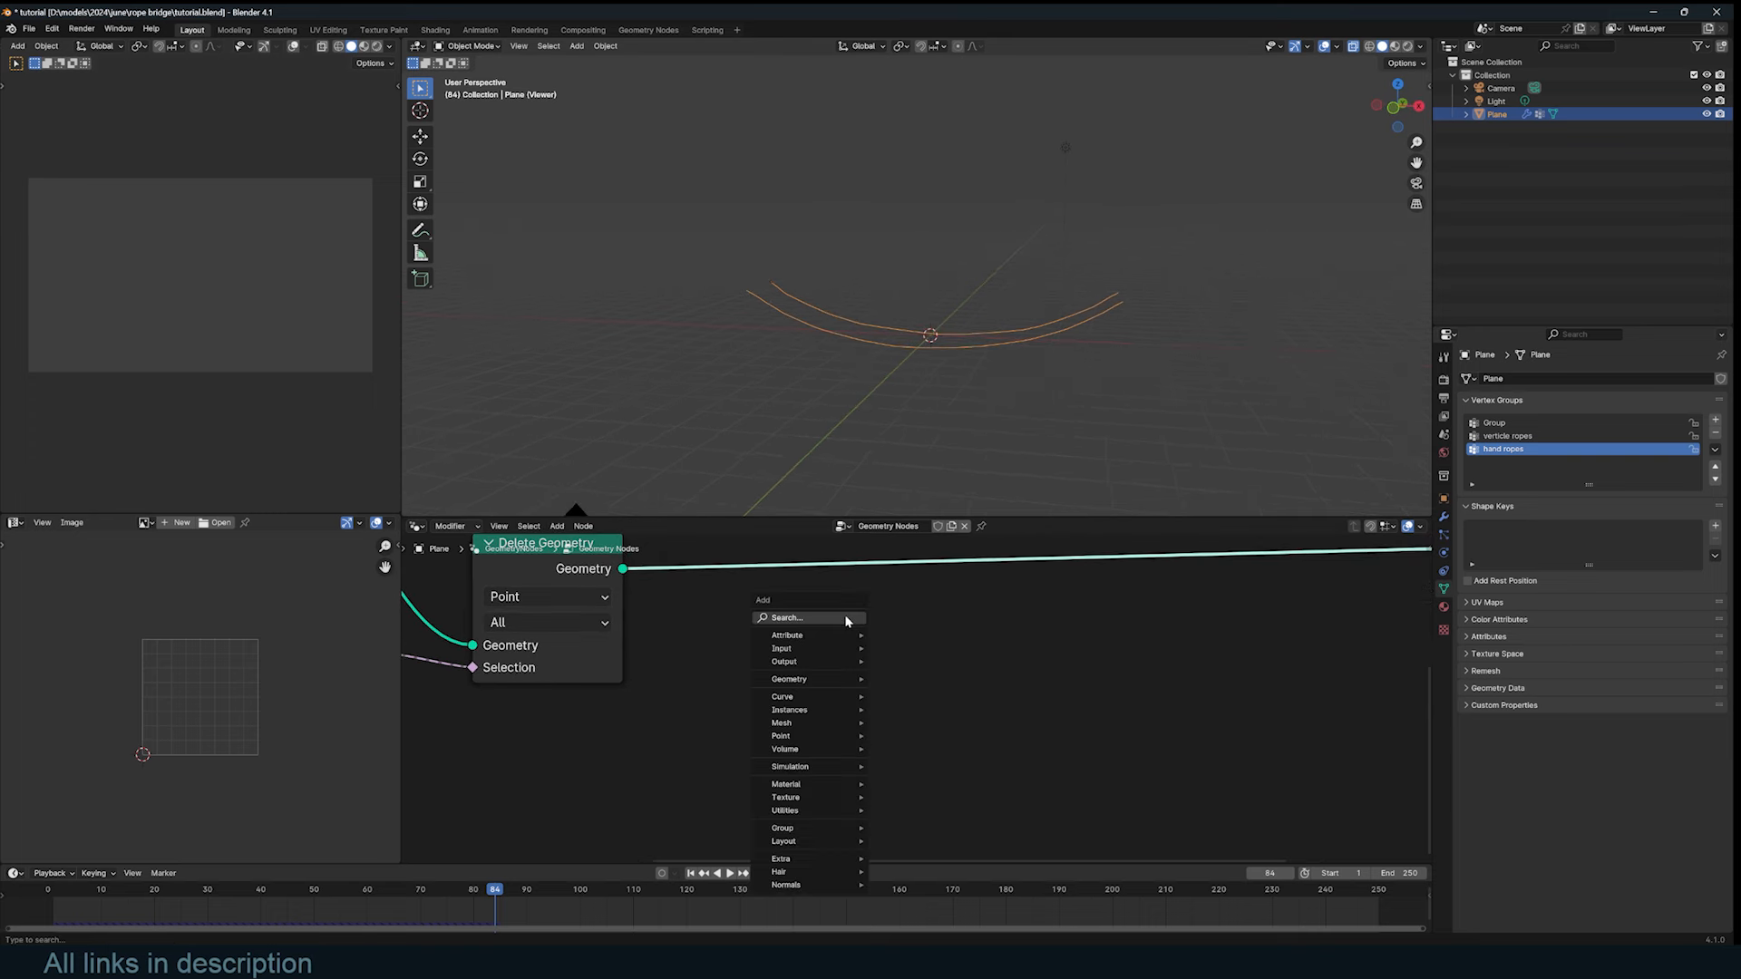
left_click(846, 619)
type("to")
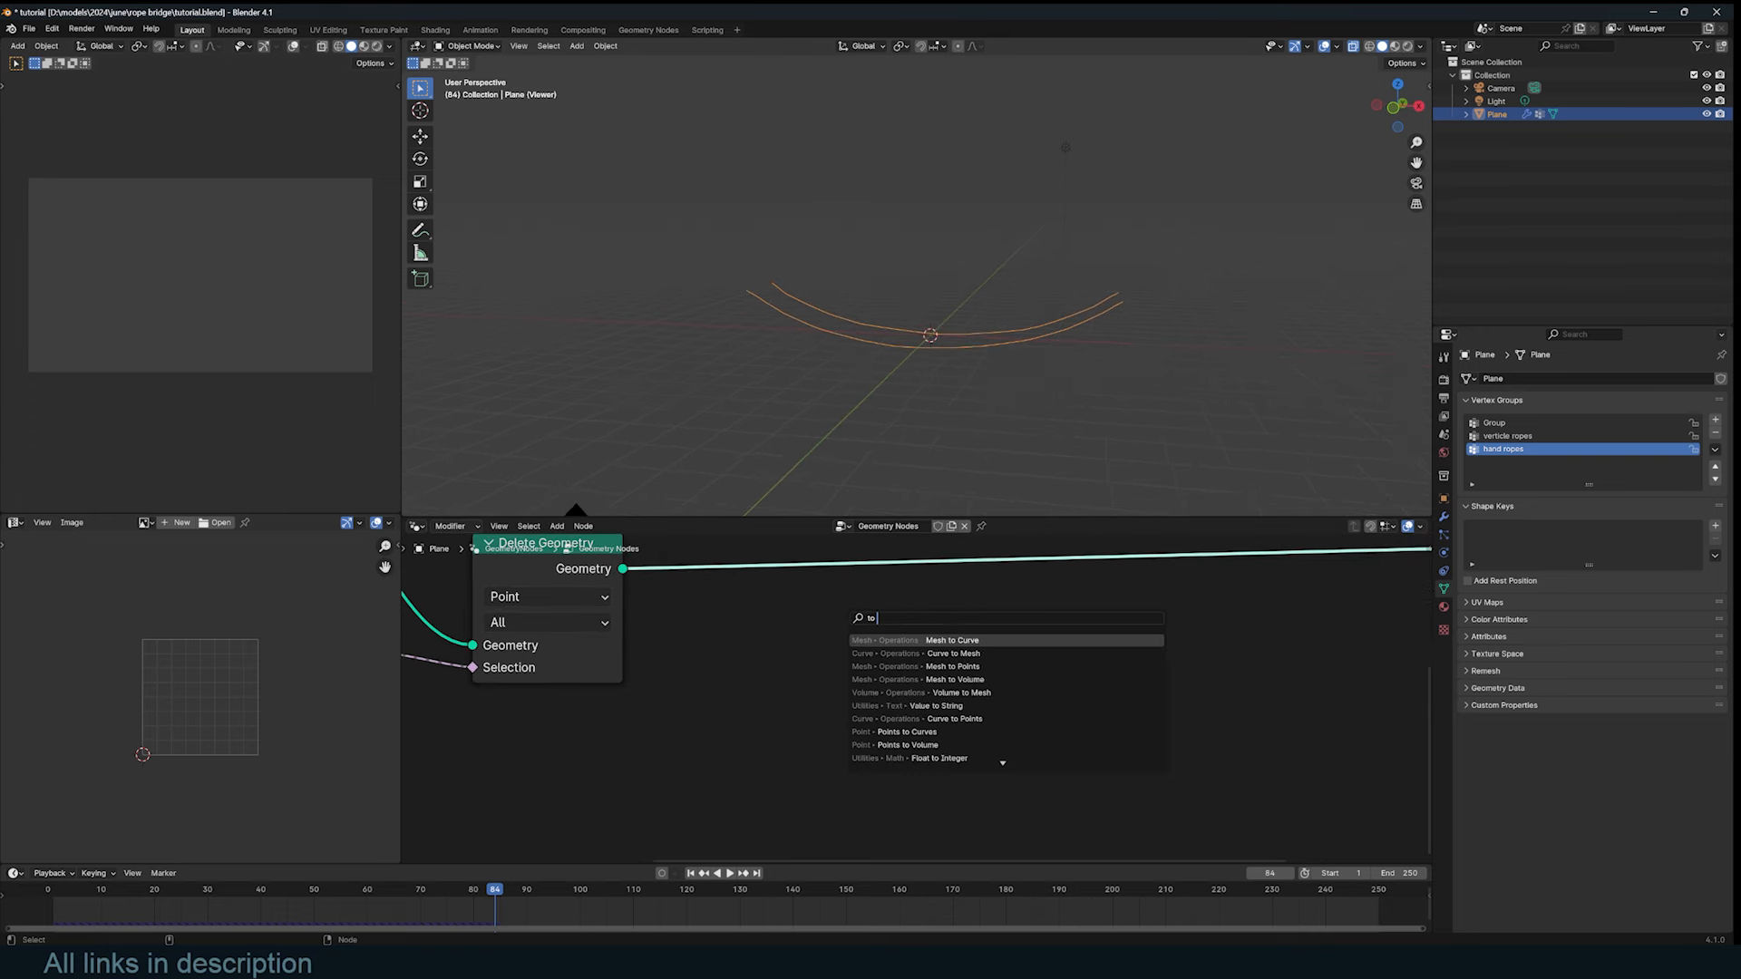
key("Escape")
Step: Insert a Mesh to Curve node between the Delete Geometry and Viewer nodes
middle_click_drag(671, 586, 711, 611)
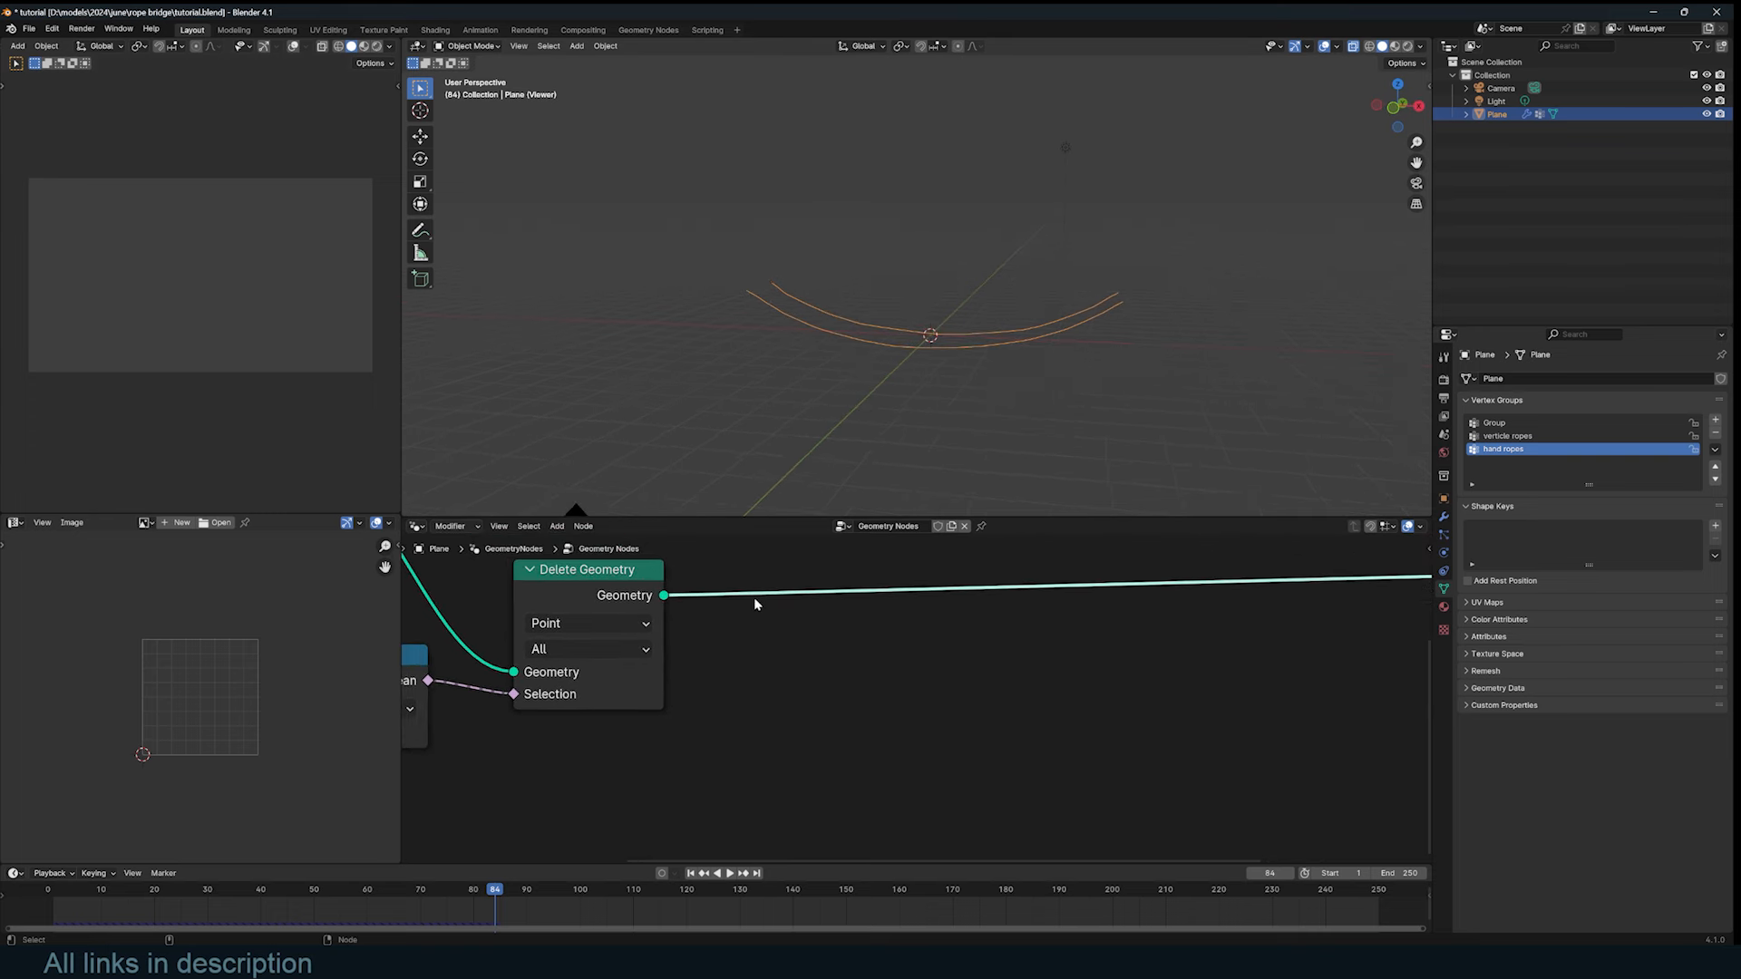
key("shift+a")
left_click(755, 599)
type("to")
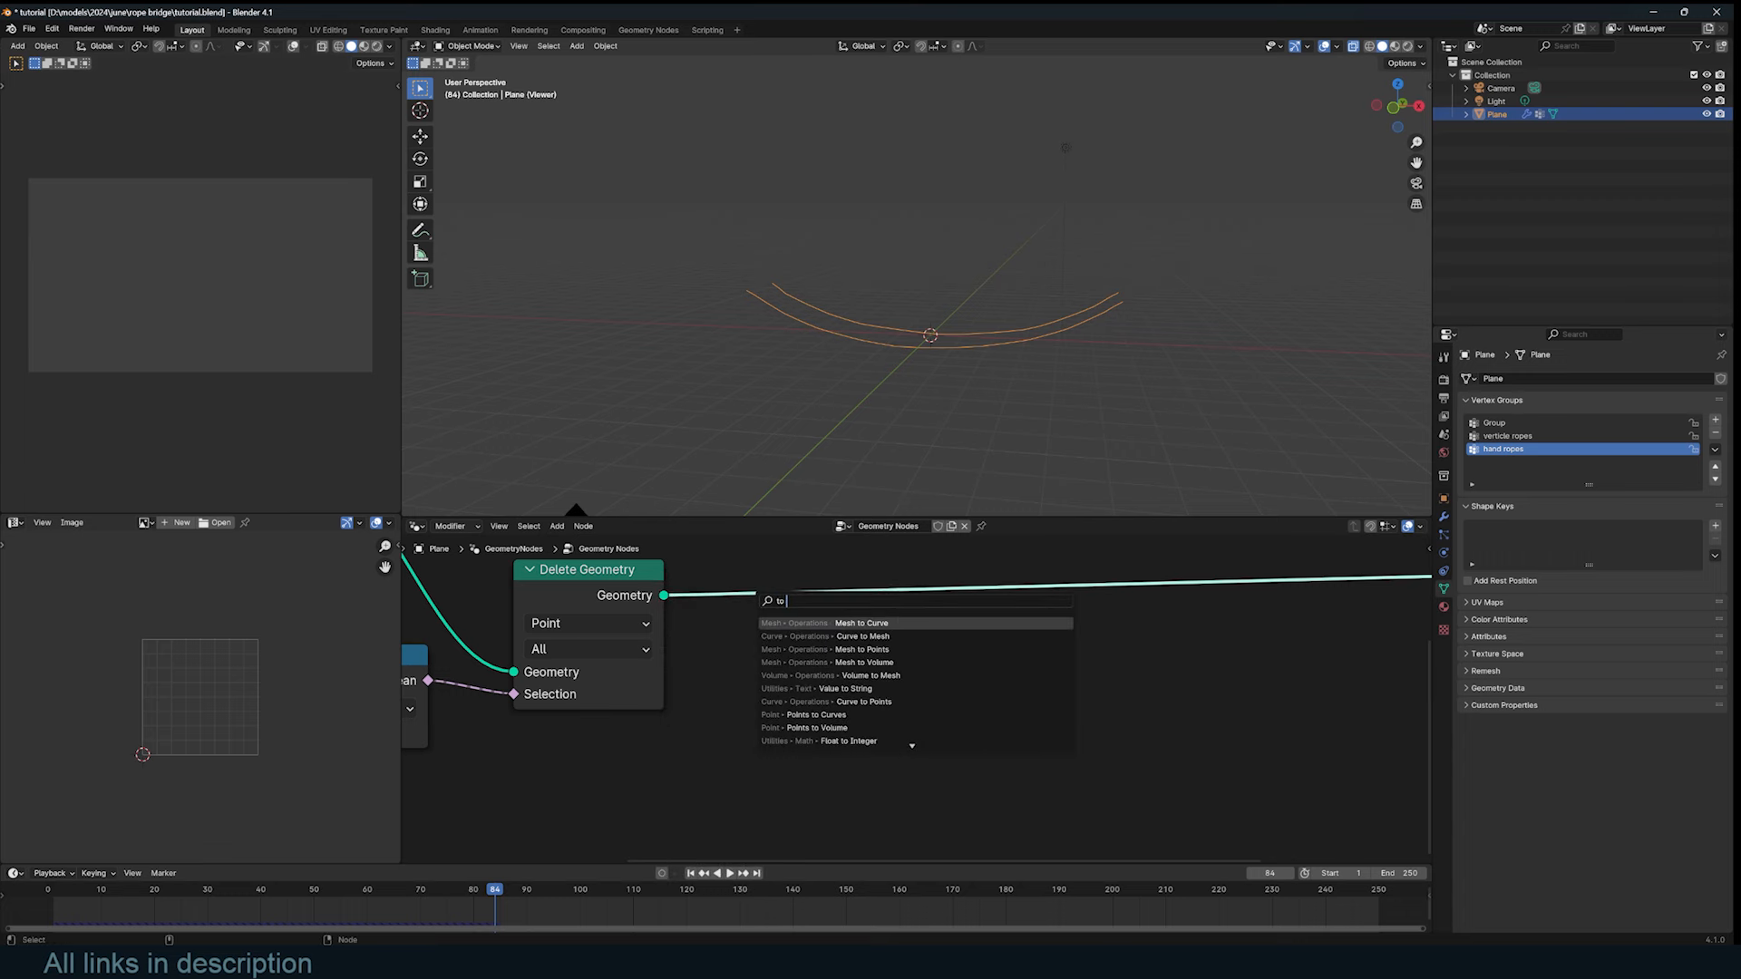
key("Return")
left_click(850, 669)
middle_click_drag(851, 669, 883, 656)
left_click_drag(1049, 595, 879, 609)
Step: Insert a Curve to Mesh node after the Mesh to Curve node
key("shift+a")
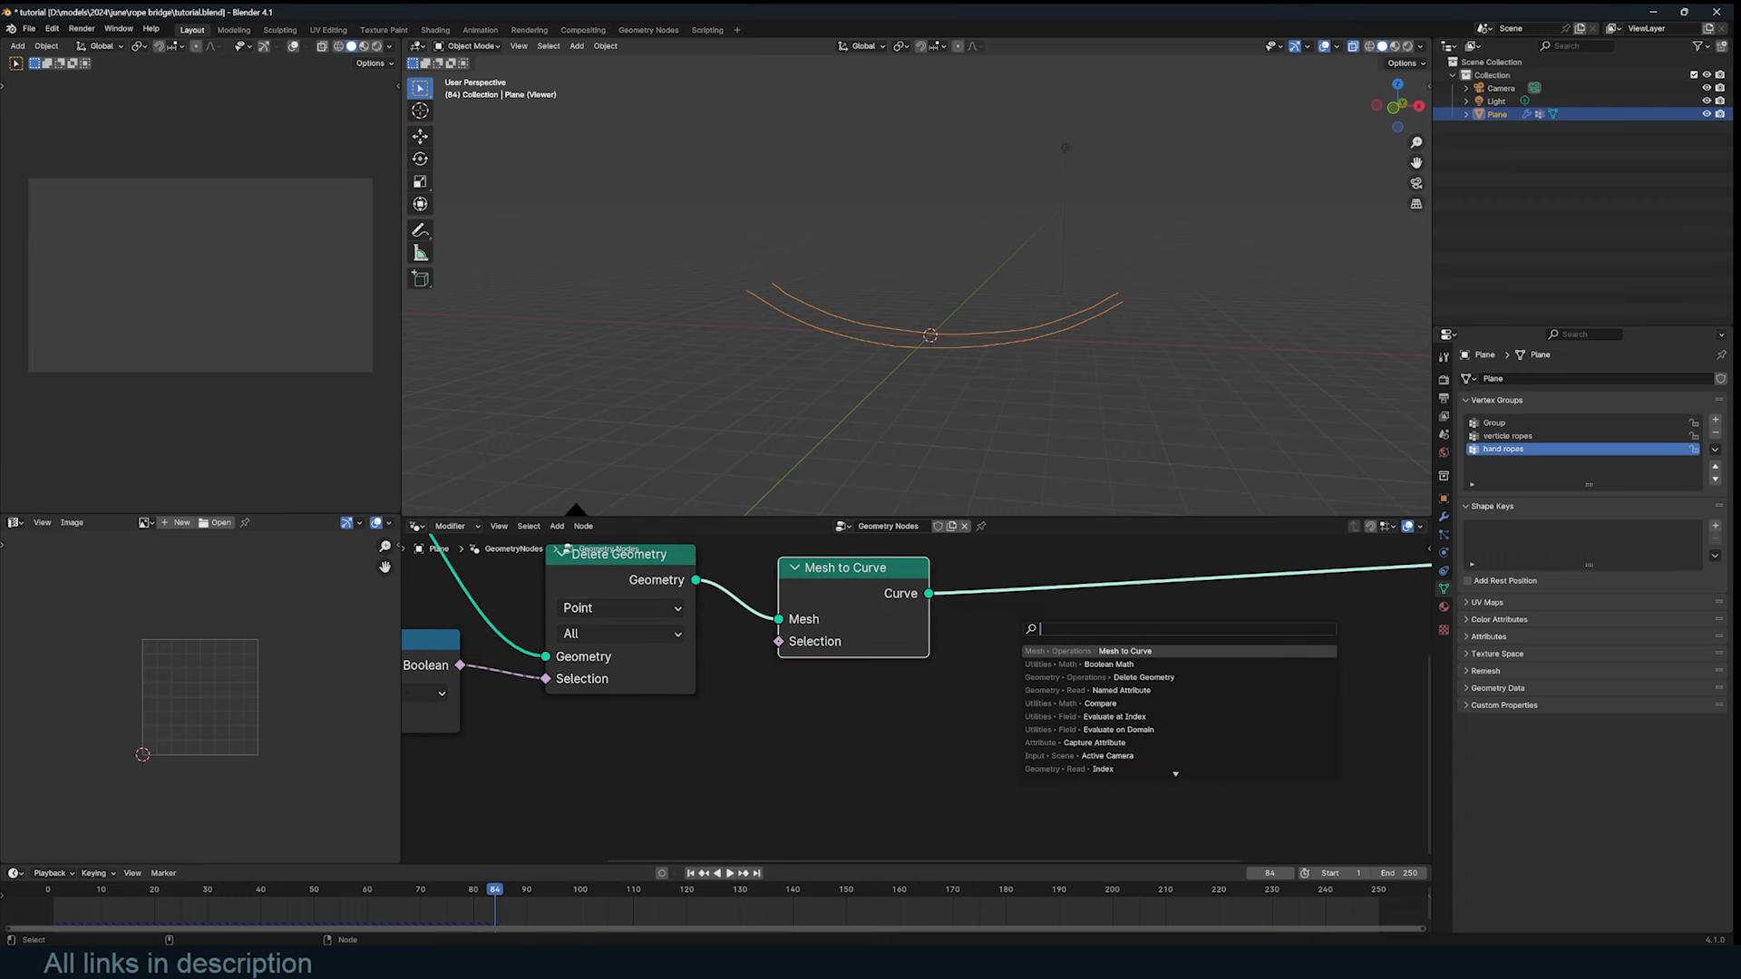
type("c to m")
key("Return")
left_click(1084, 571)
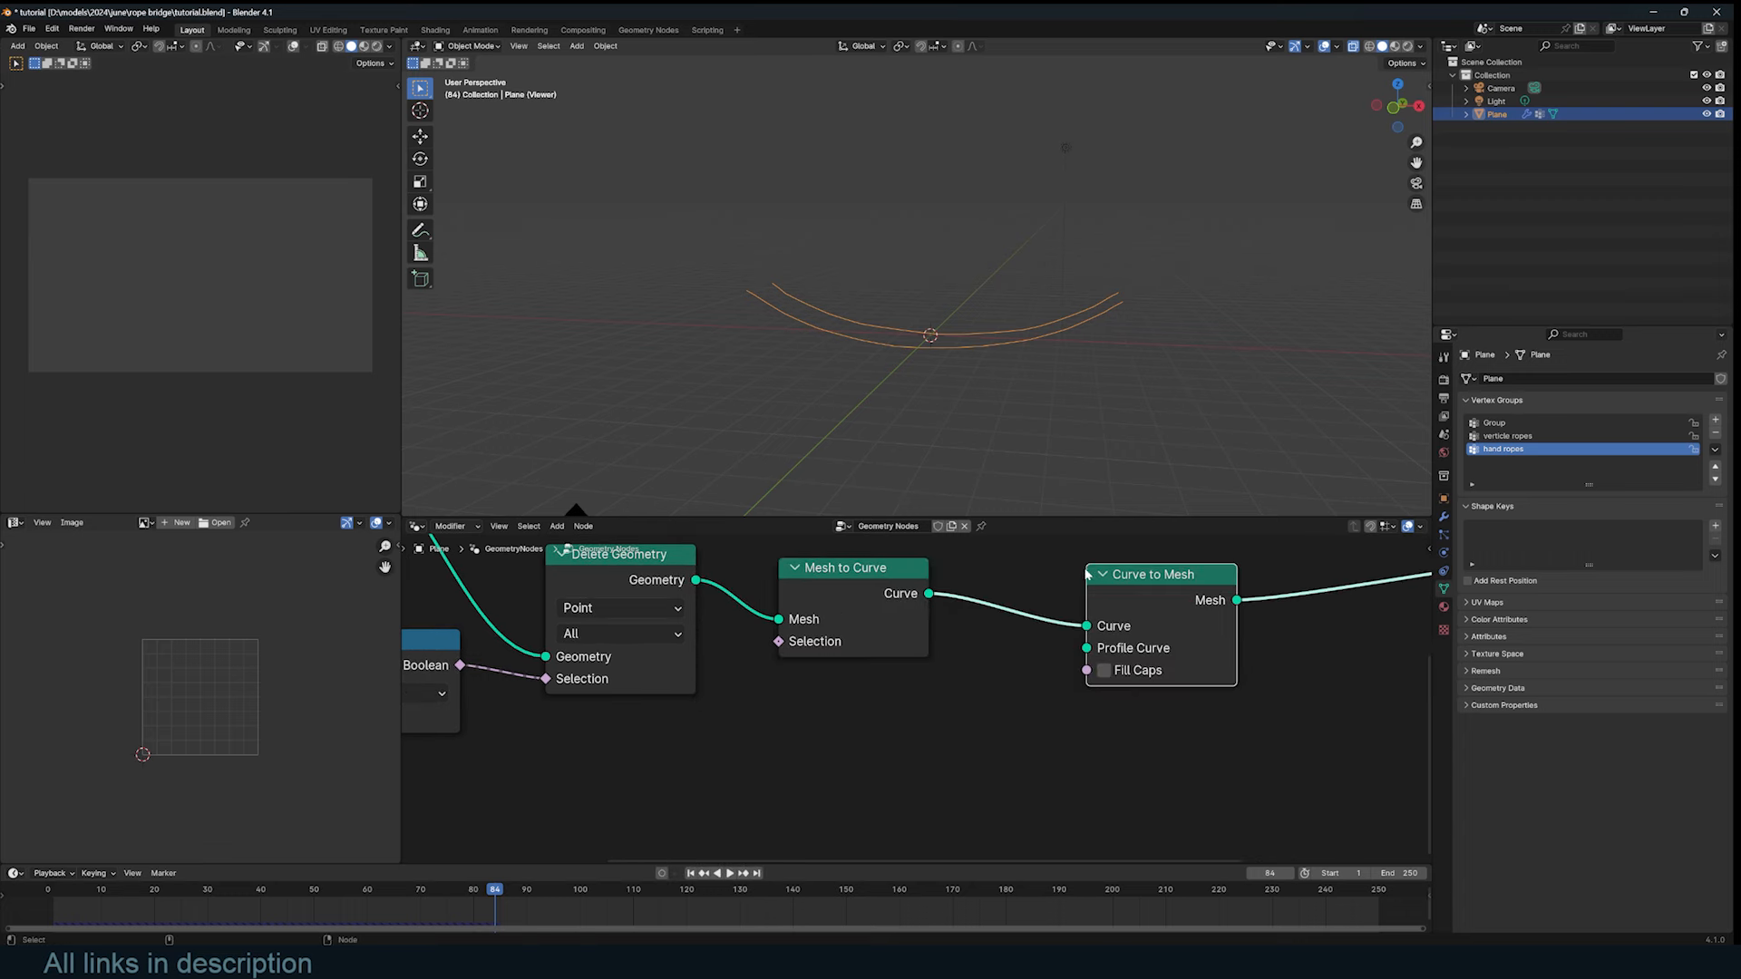
Step: Add a Curve Circle node and connect its Curve output to the Profile Curve input of Curve to Mesh
middle_click_drag(965, 698, 1014, 674)
key("shift+a")
type("c")
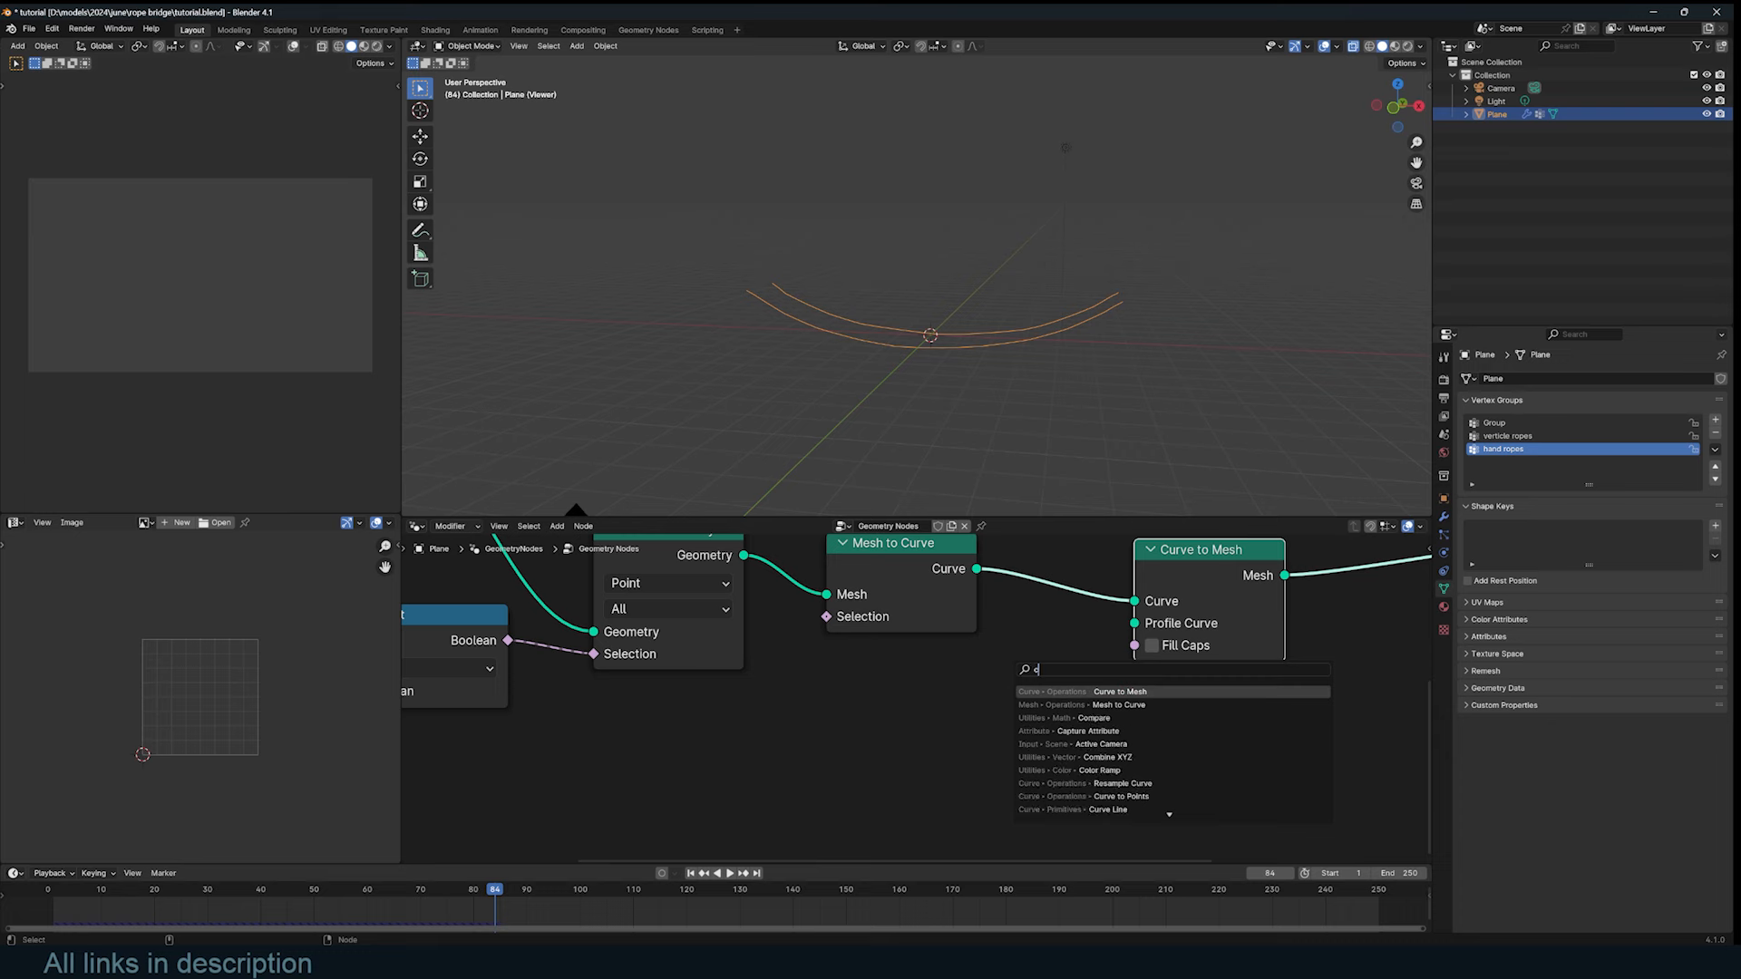
type("ur c")
key("Return")
left_click(859, 723)
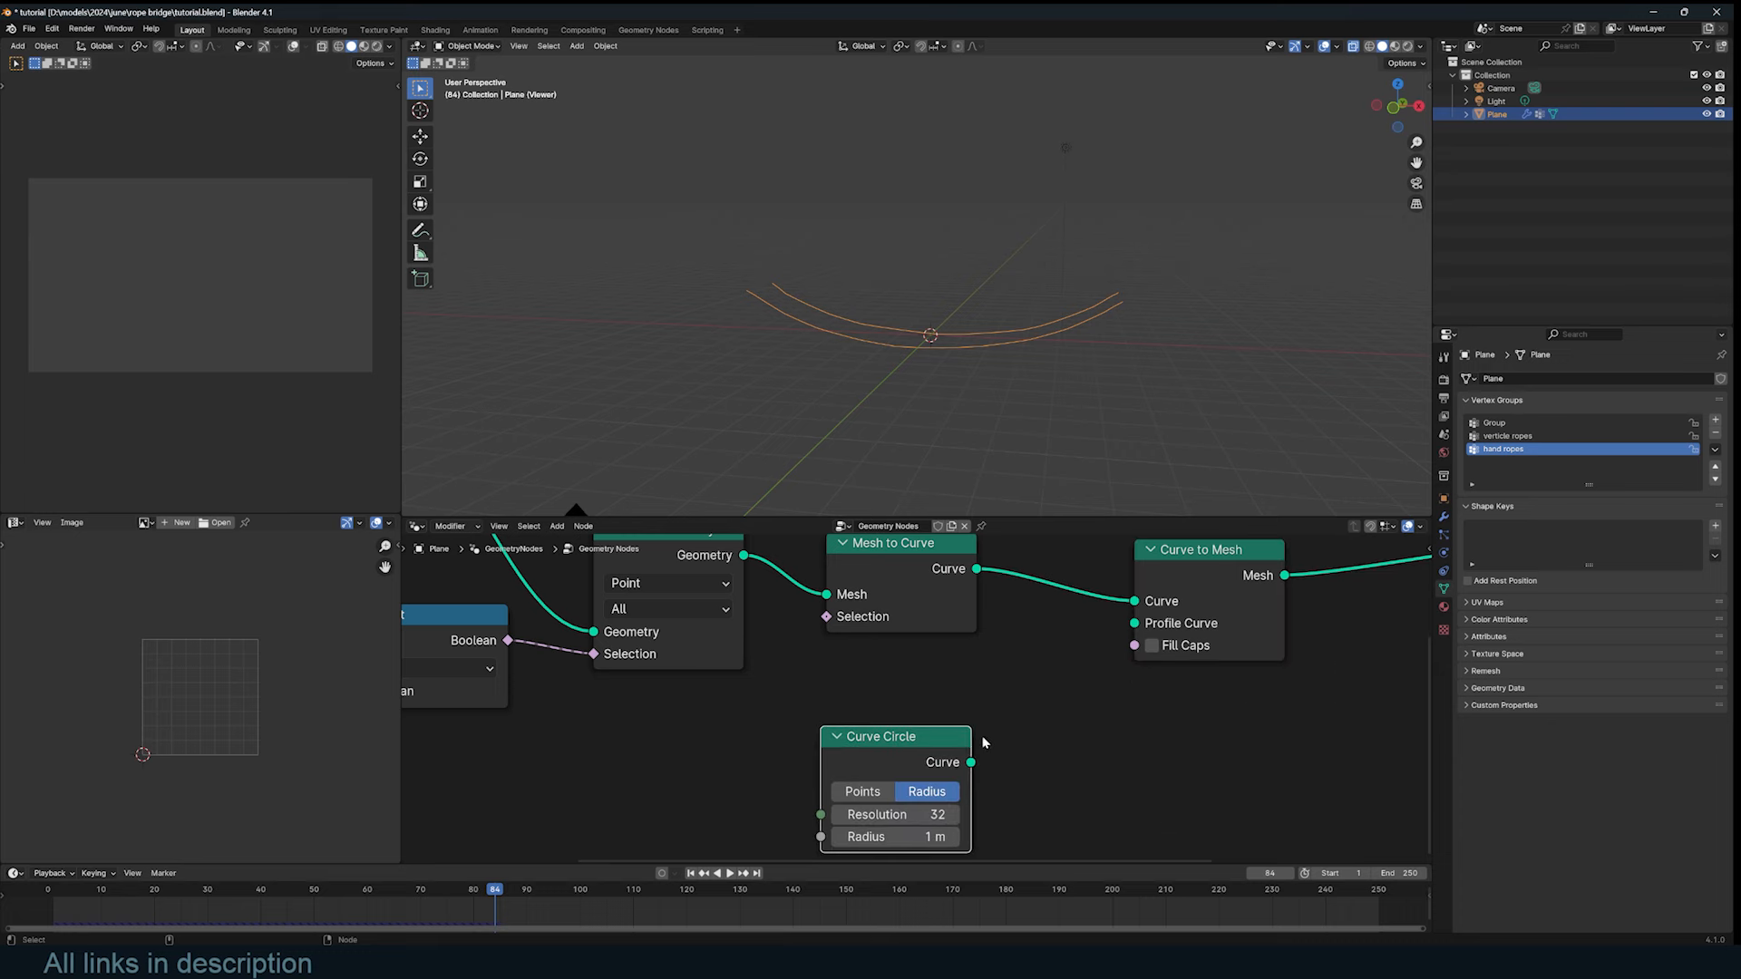
left_click_drag(971, 762, 1138, 626)
middle_click_drag(1118, 414, 1090, 395)
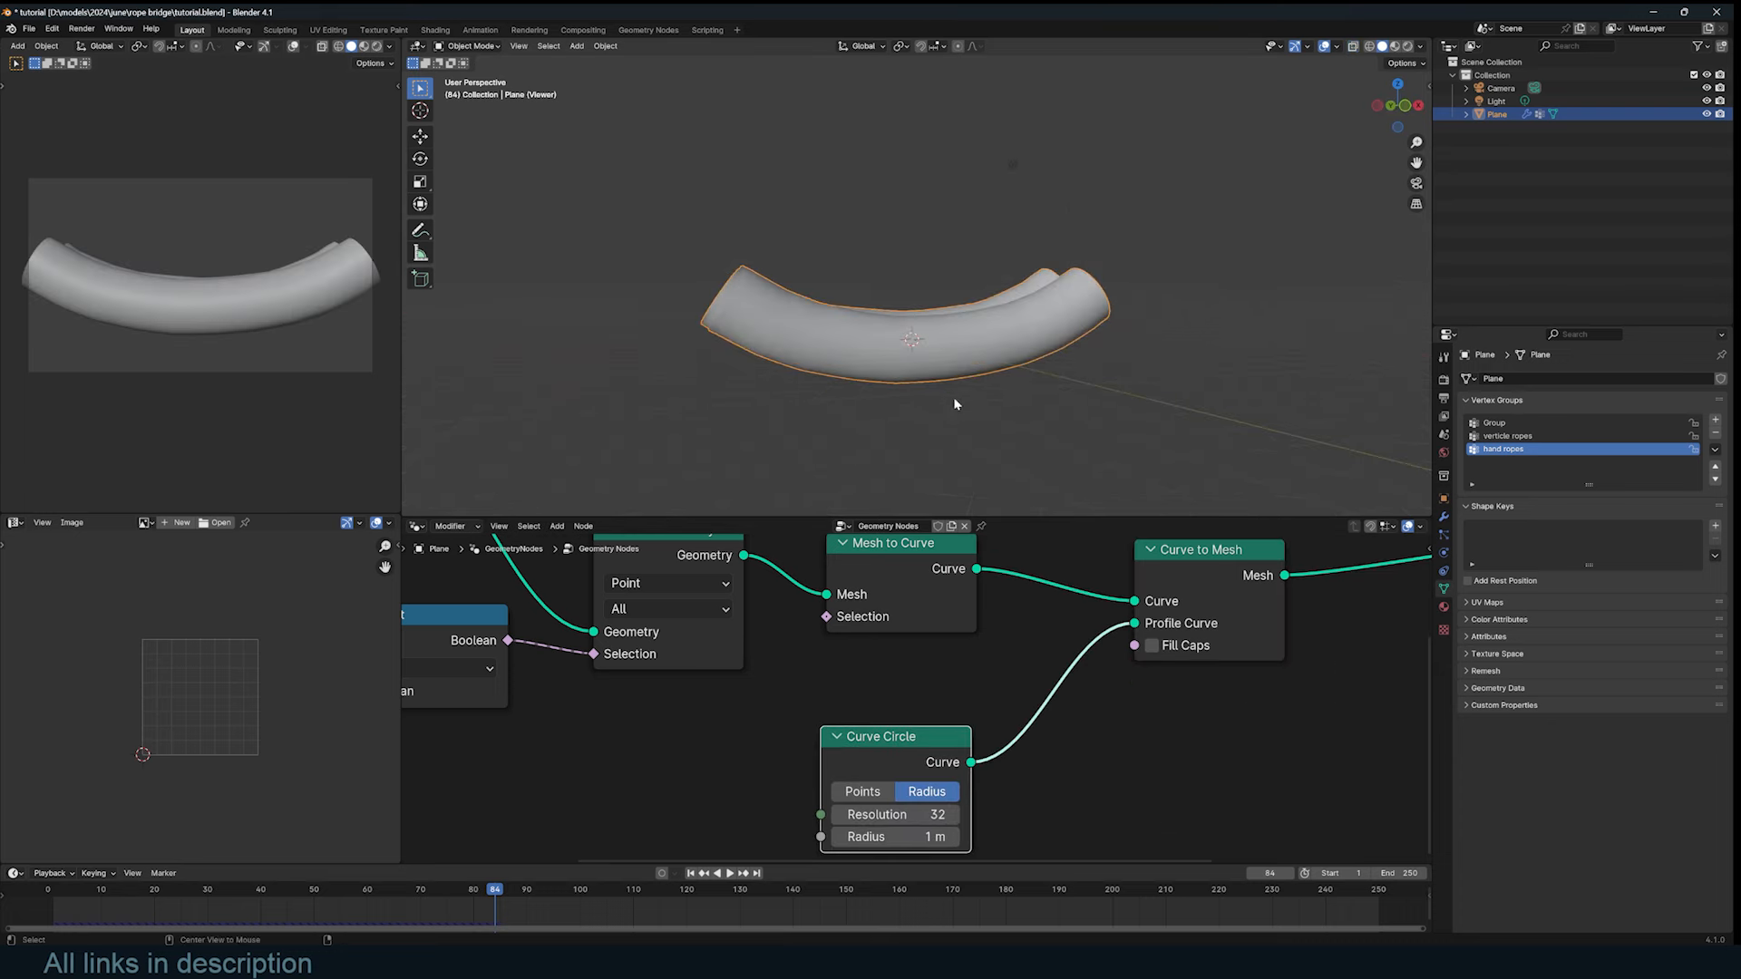
Step: Insert a Set Curve Radius node between Mesh to Curve and Curve to Mesh, with the radius set to 0.045 m
scroll(969, 604, "down", 3)
left_click_drag(969, 606, 1166, 608)
key("shift+a")
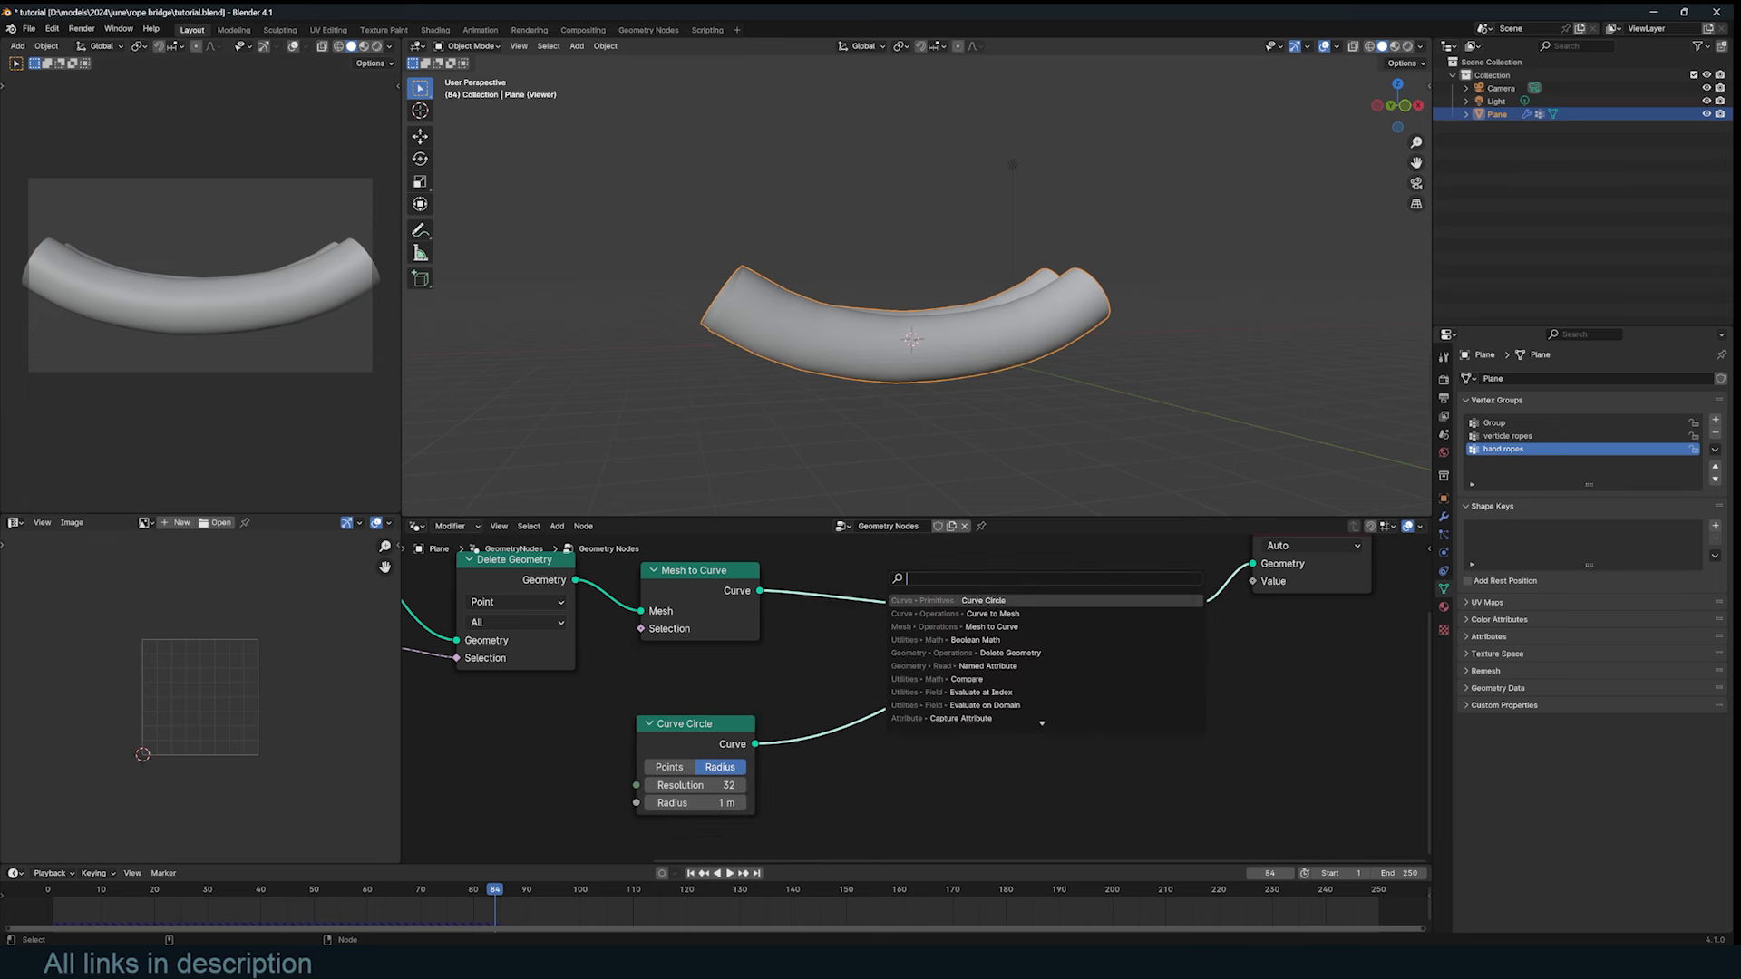
type("set r")
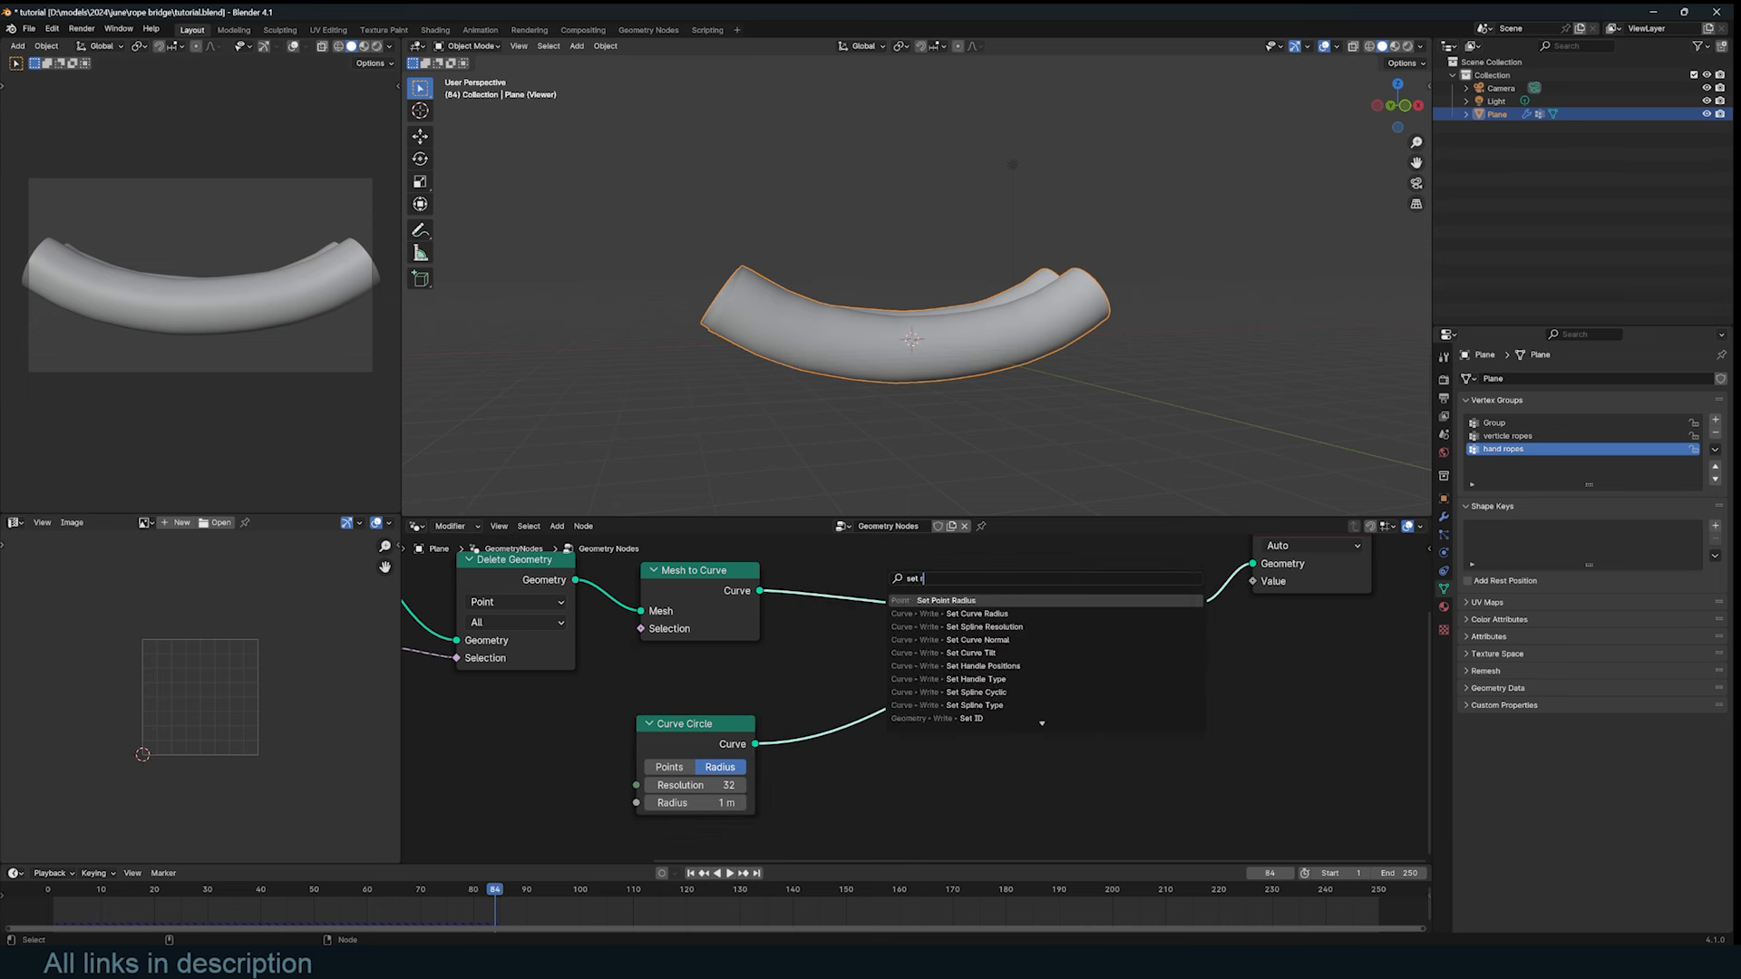
left_click(977, 718)
left_click(946, 666)
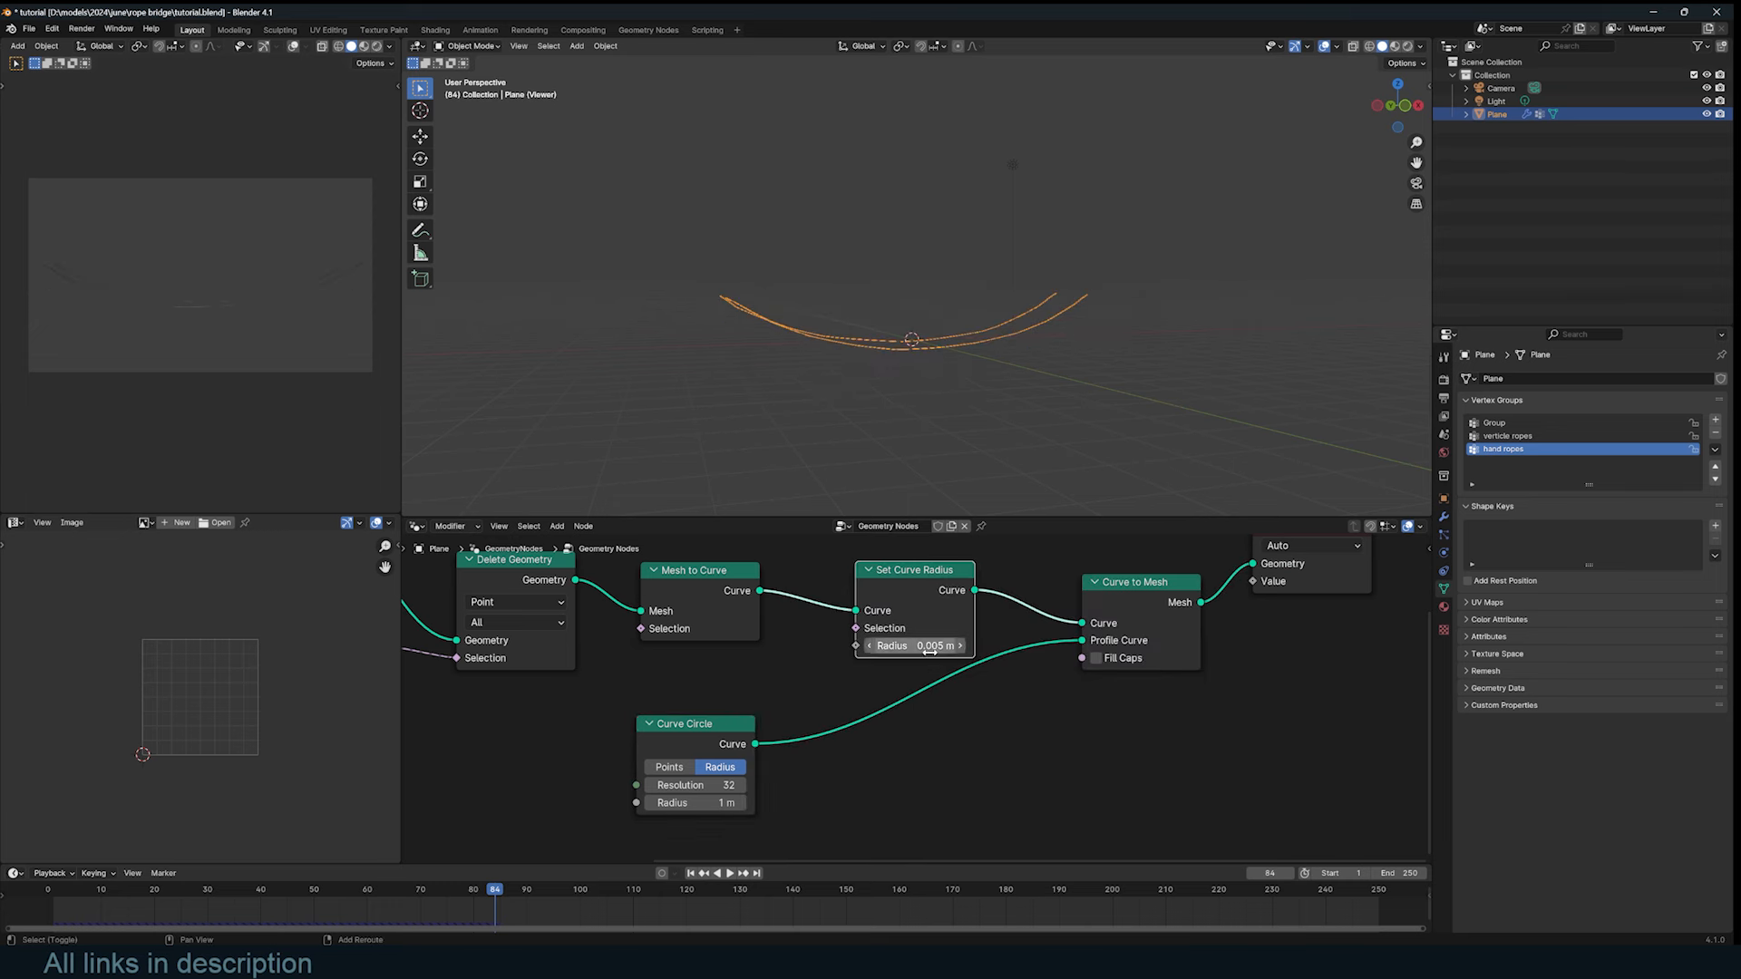
left_click_drag(929, 652, 966, 653)
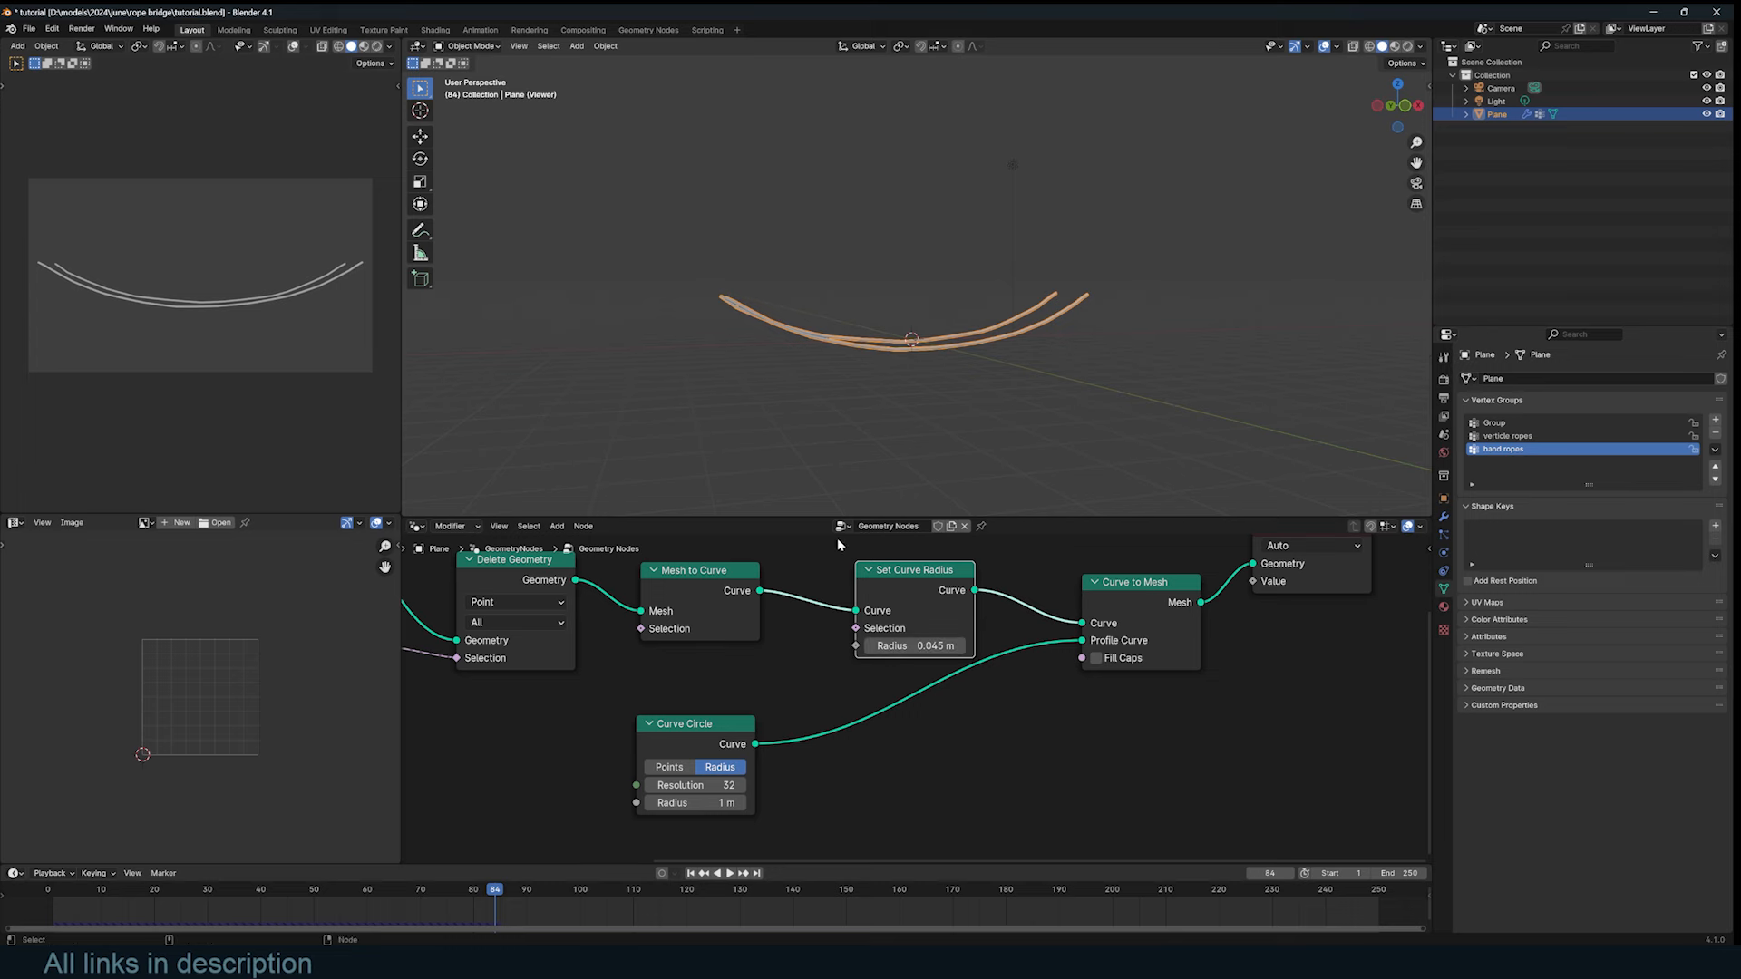
middle_click_drag(884, 444, 971, 330)
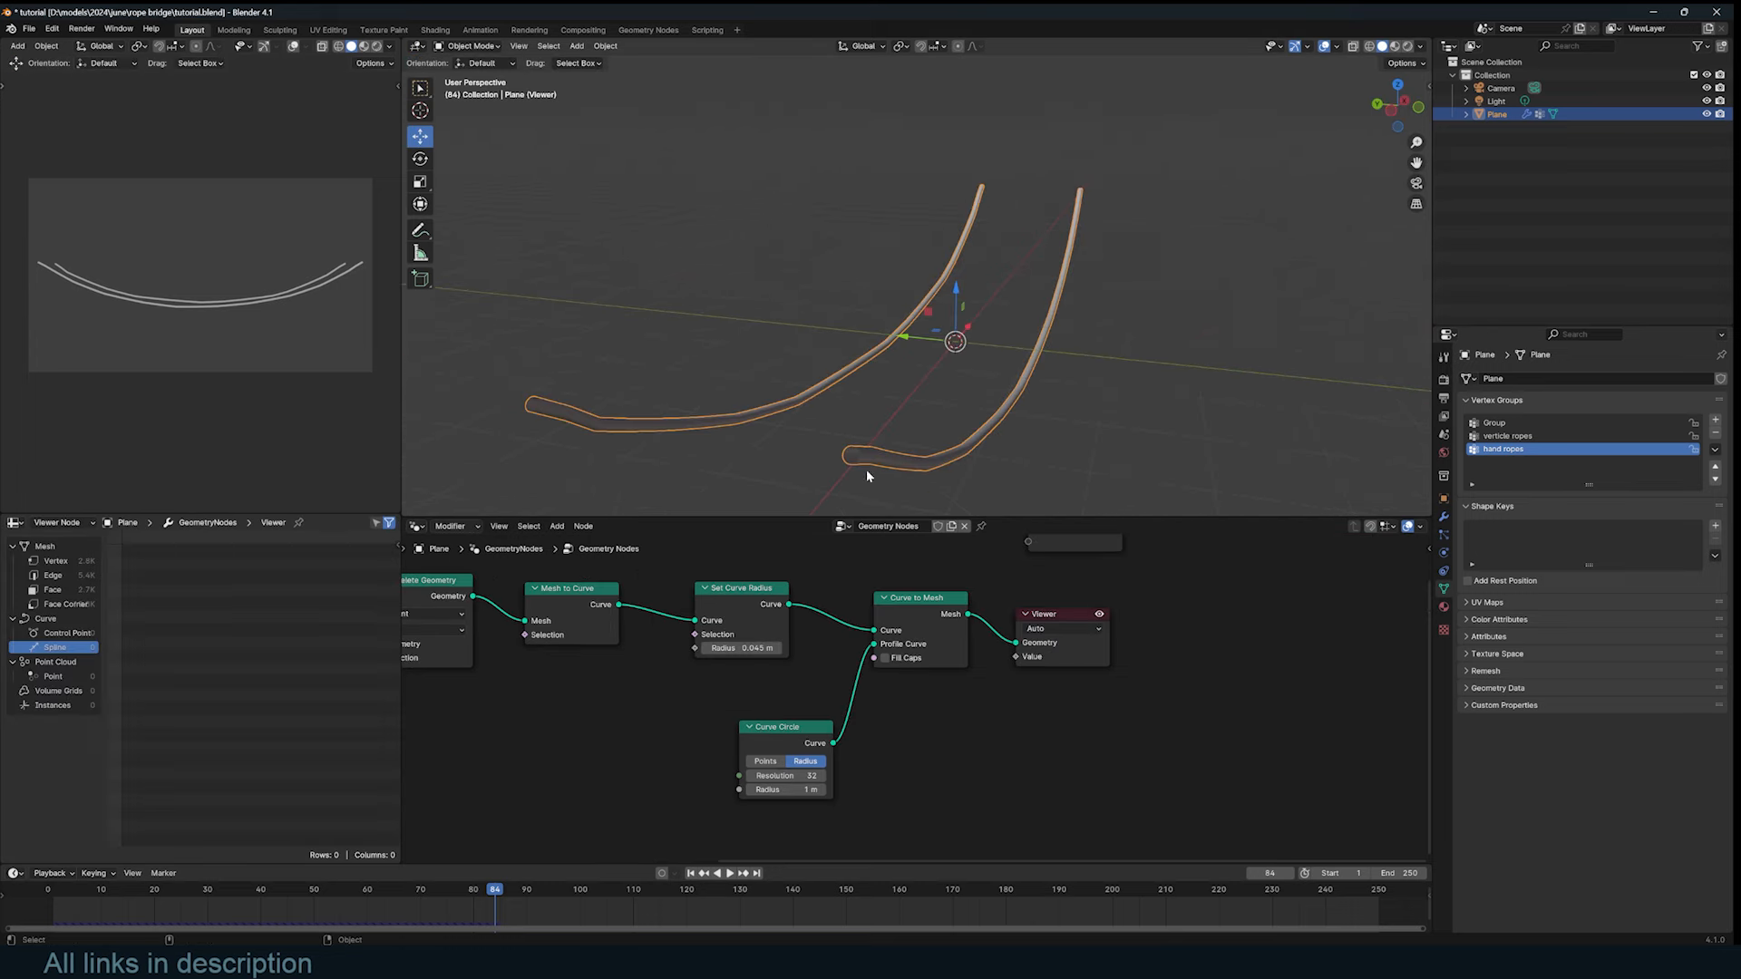
middle_click_drag(867, 470, 1013, 422)
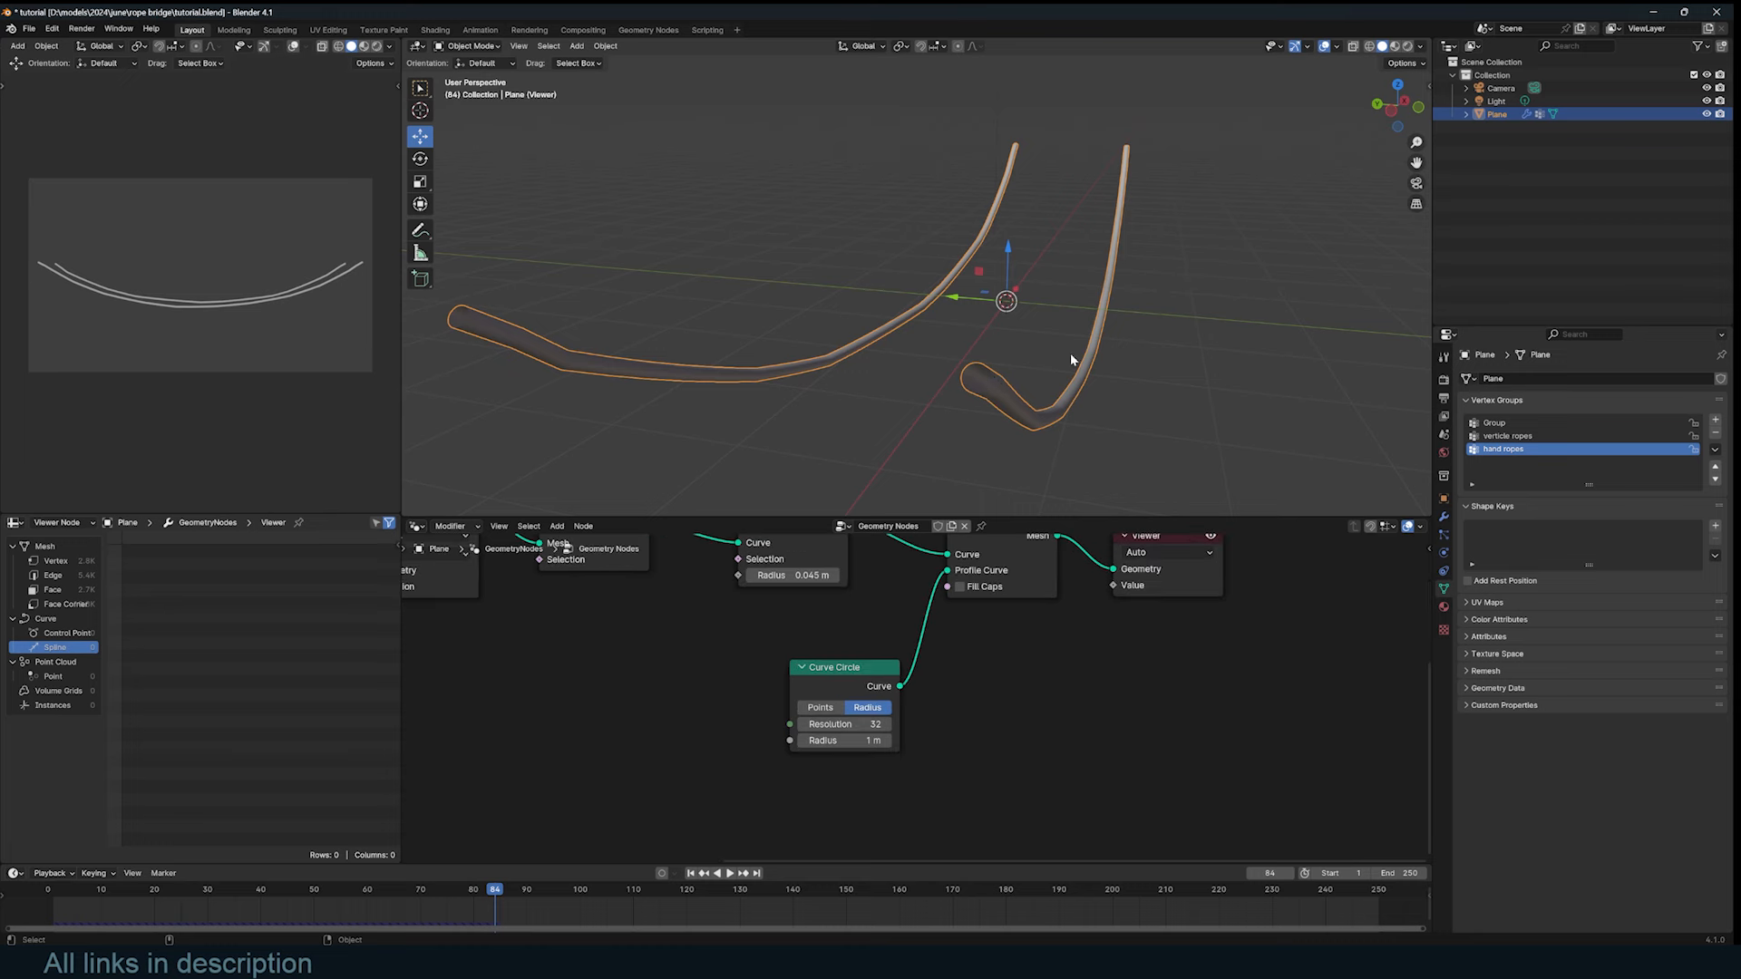
Step: Duplicate the Curve Circle node and place the copy below the original
left_click_drag(857, 668, 712, 665)
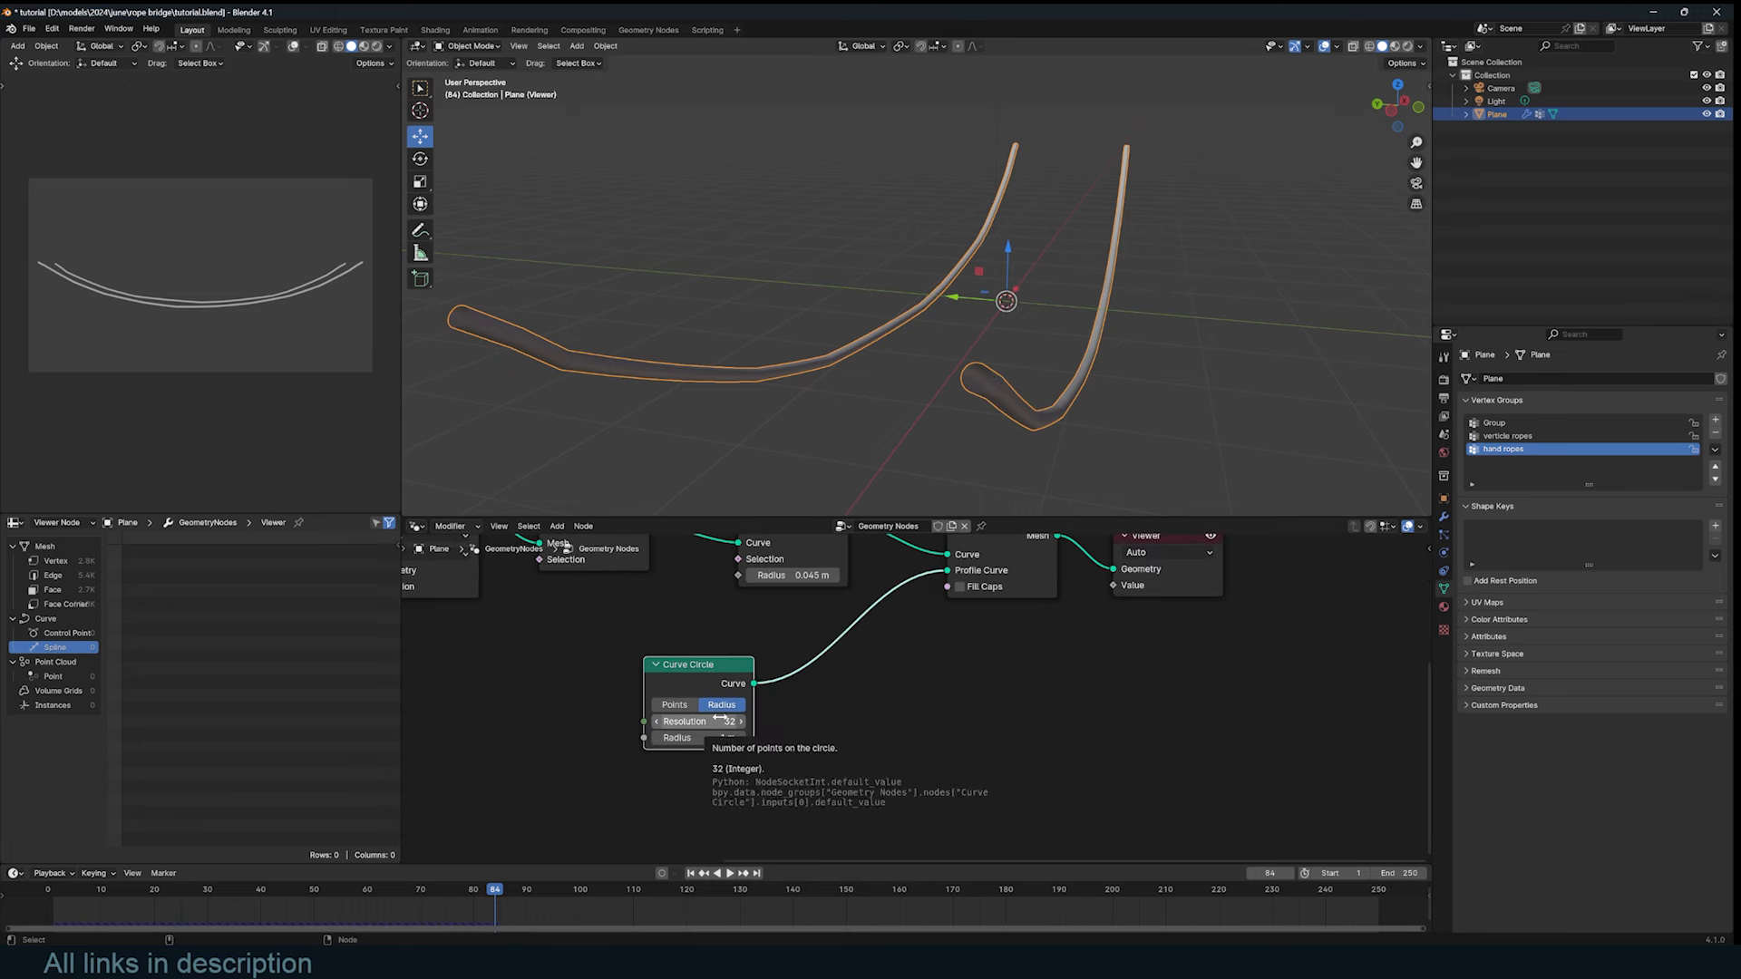
double_click(694, 722)
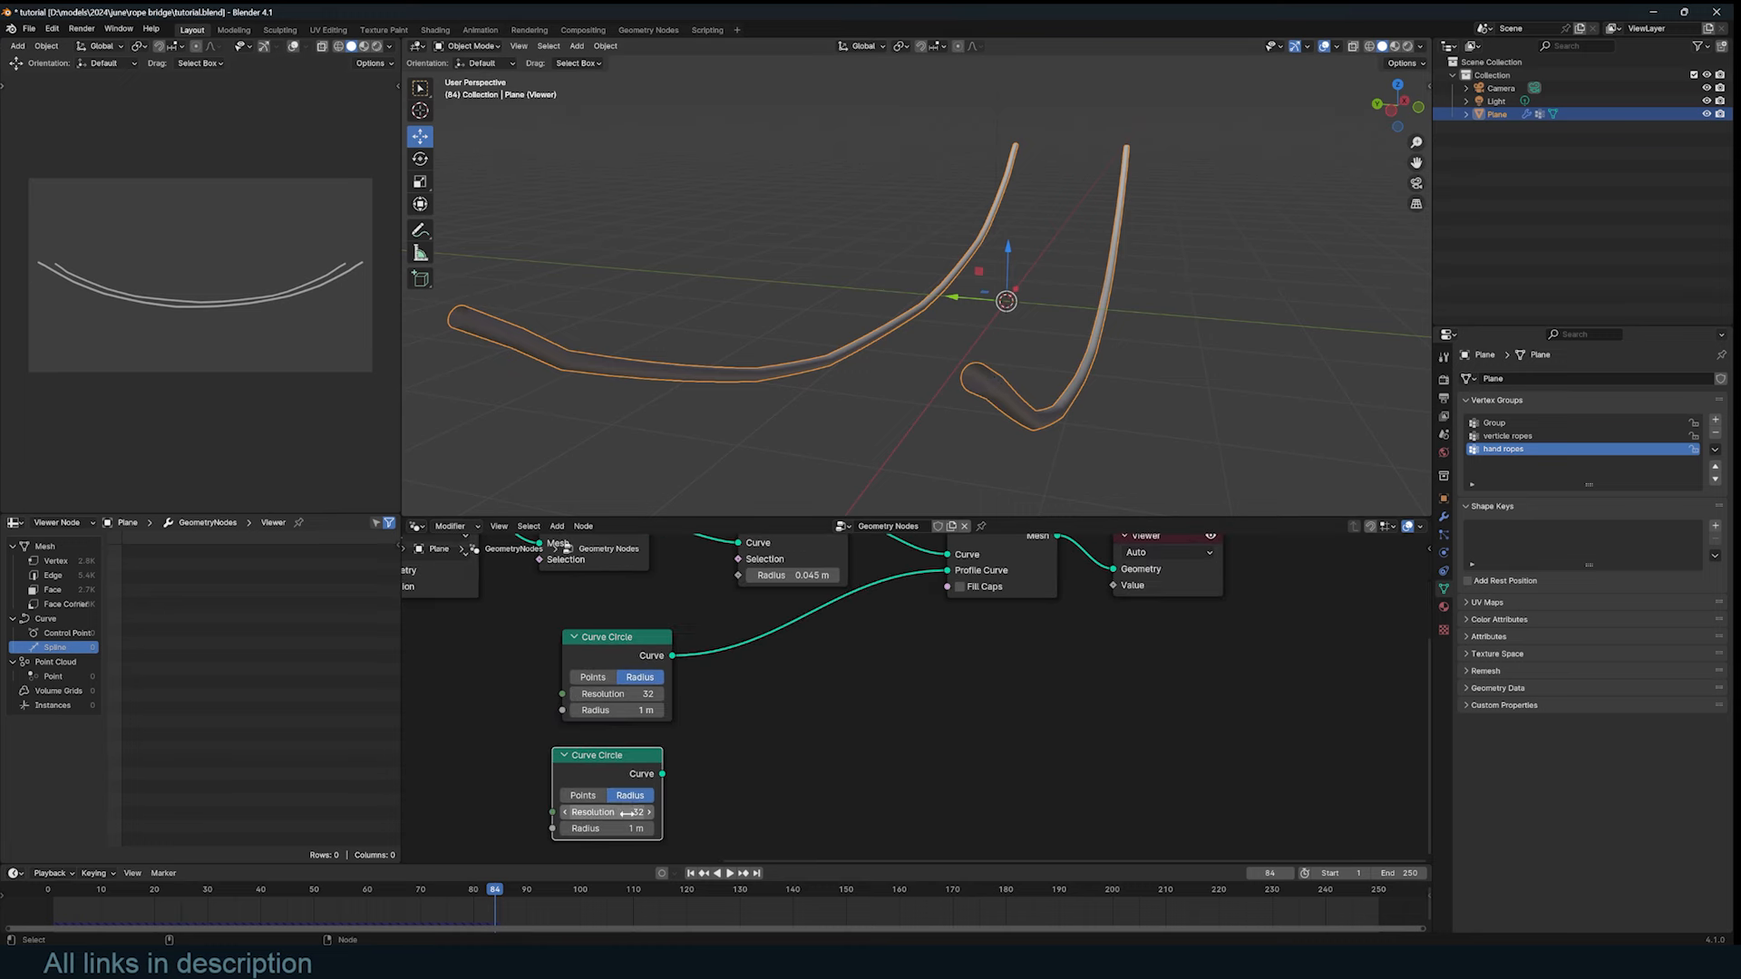
mouse_move(618, 778)
left_mouse_down()
mouse_move(667, 766)
mouse_move(638, 767)
left_mouse_up()
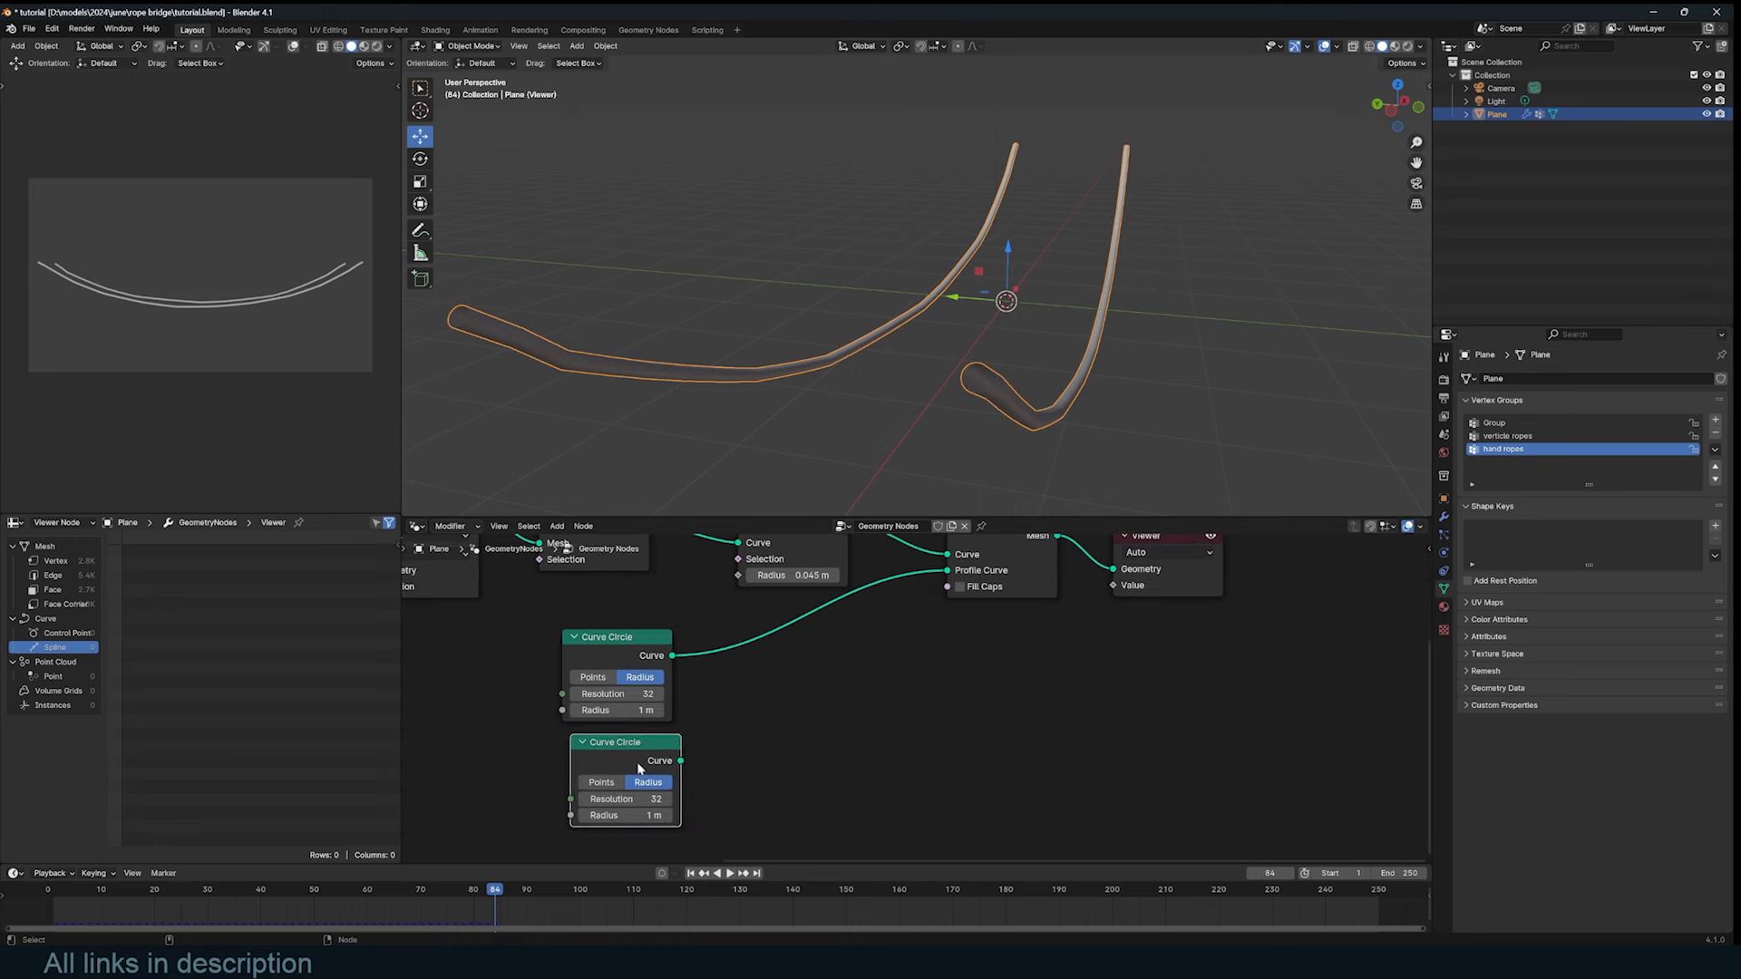
Step: Preview the copied Curve Circle through the Viewer node and set its resolution to 3
left_click(653, 760, "ctrl+shift")
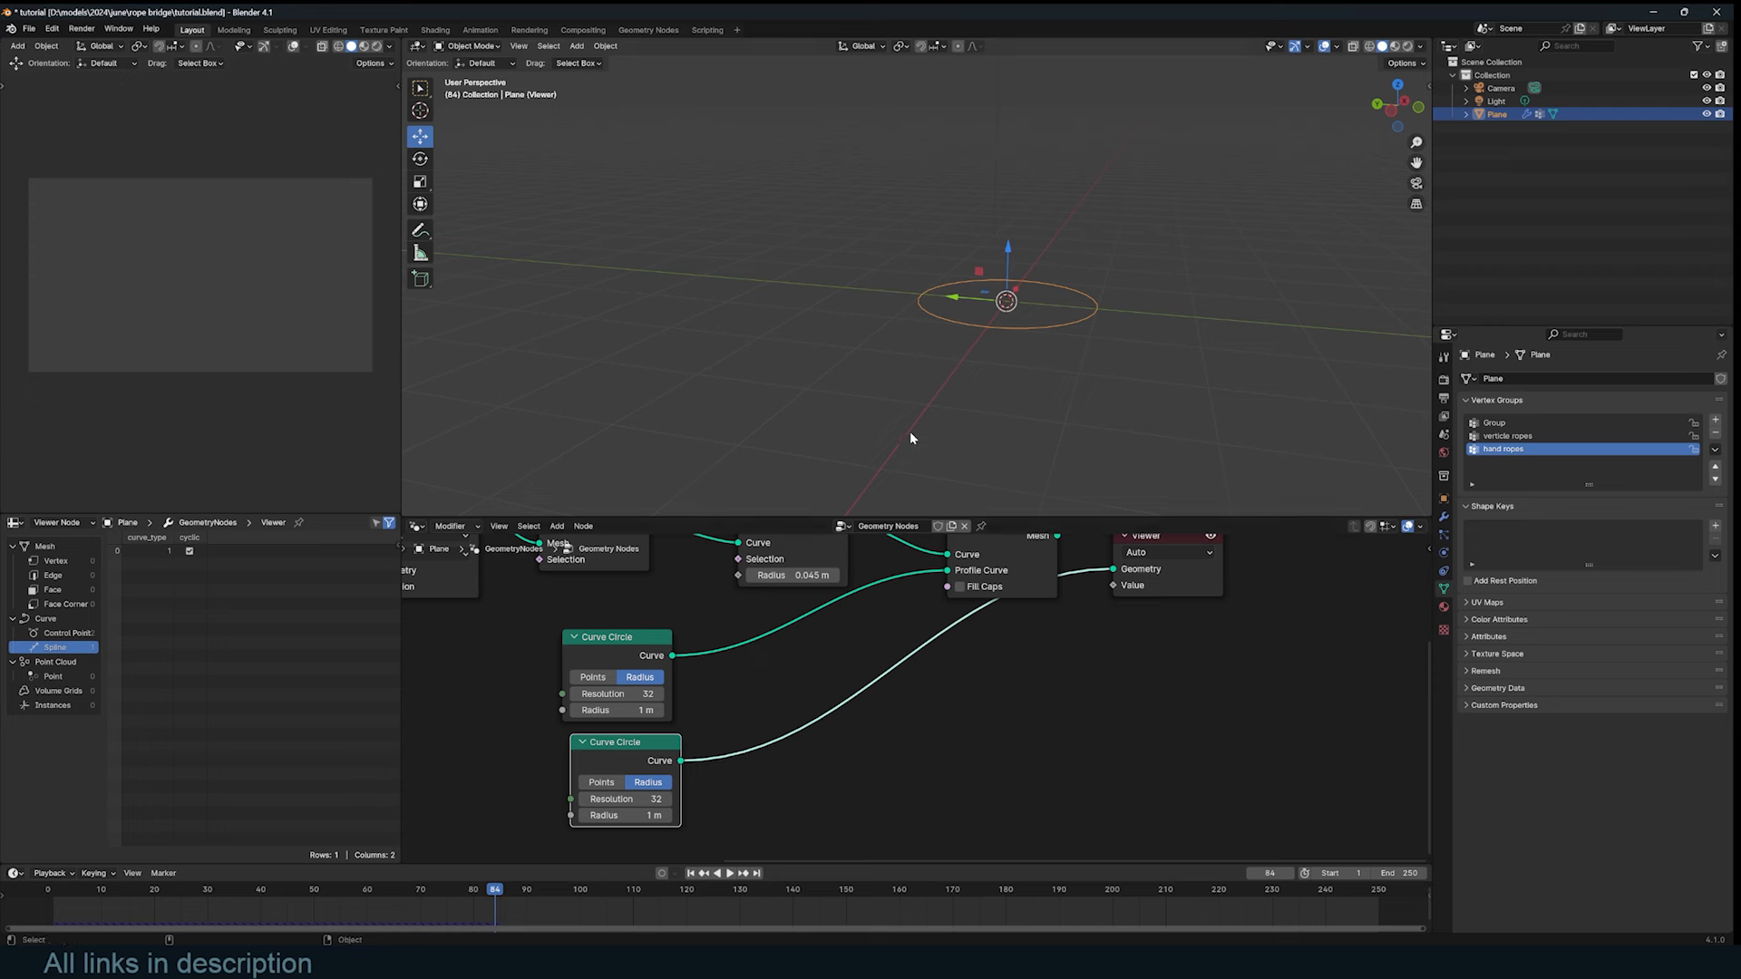
double_click(650, 799)
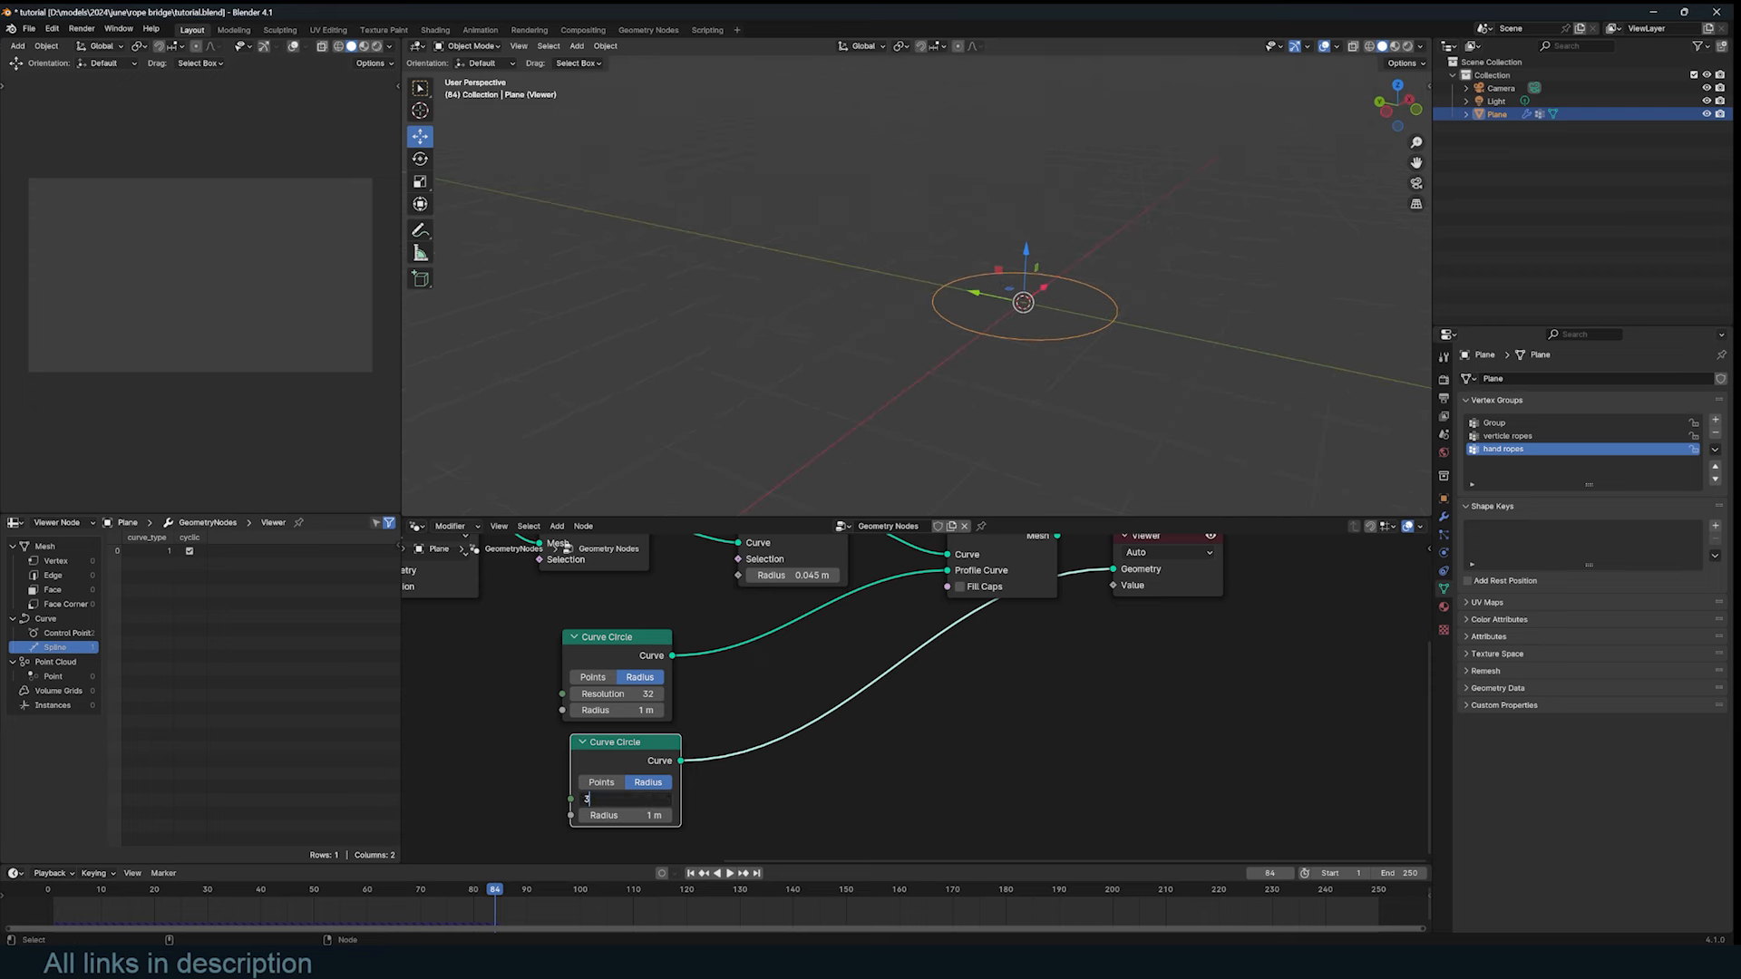
type("3")
key("Return")
Step: Insert an Instance on Points node after the three-point Curve Circle and use the original Curve Circle as its Instance
middle_click_drag(756, 749, 805, 733)
key("shift+a")
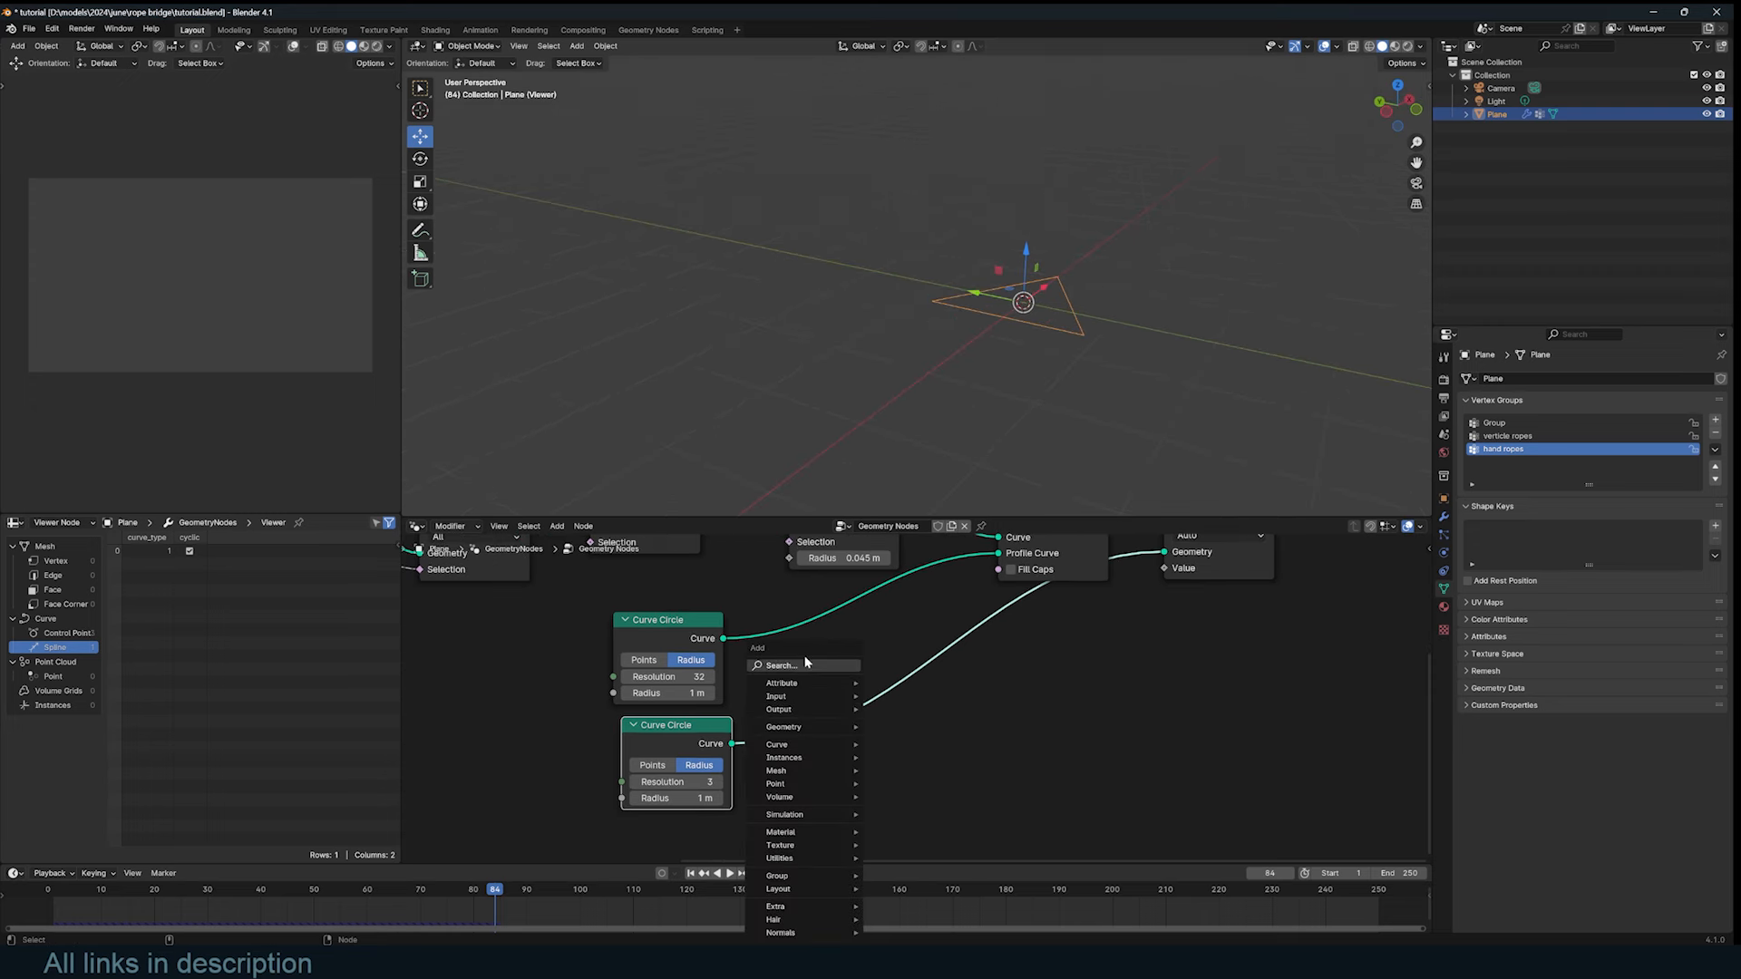
left_click(805, 665)
type("ins")
key("Return")
left_click(866, 672)
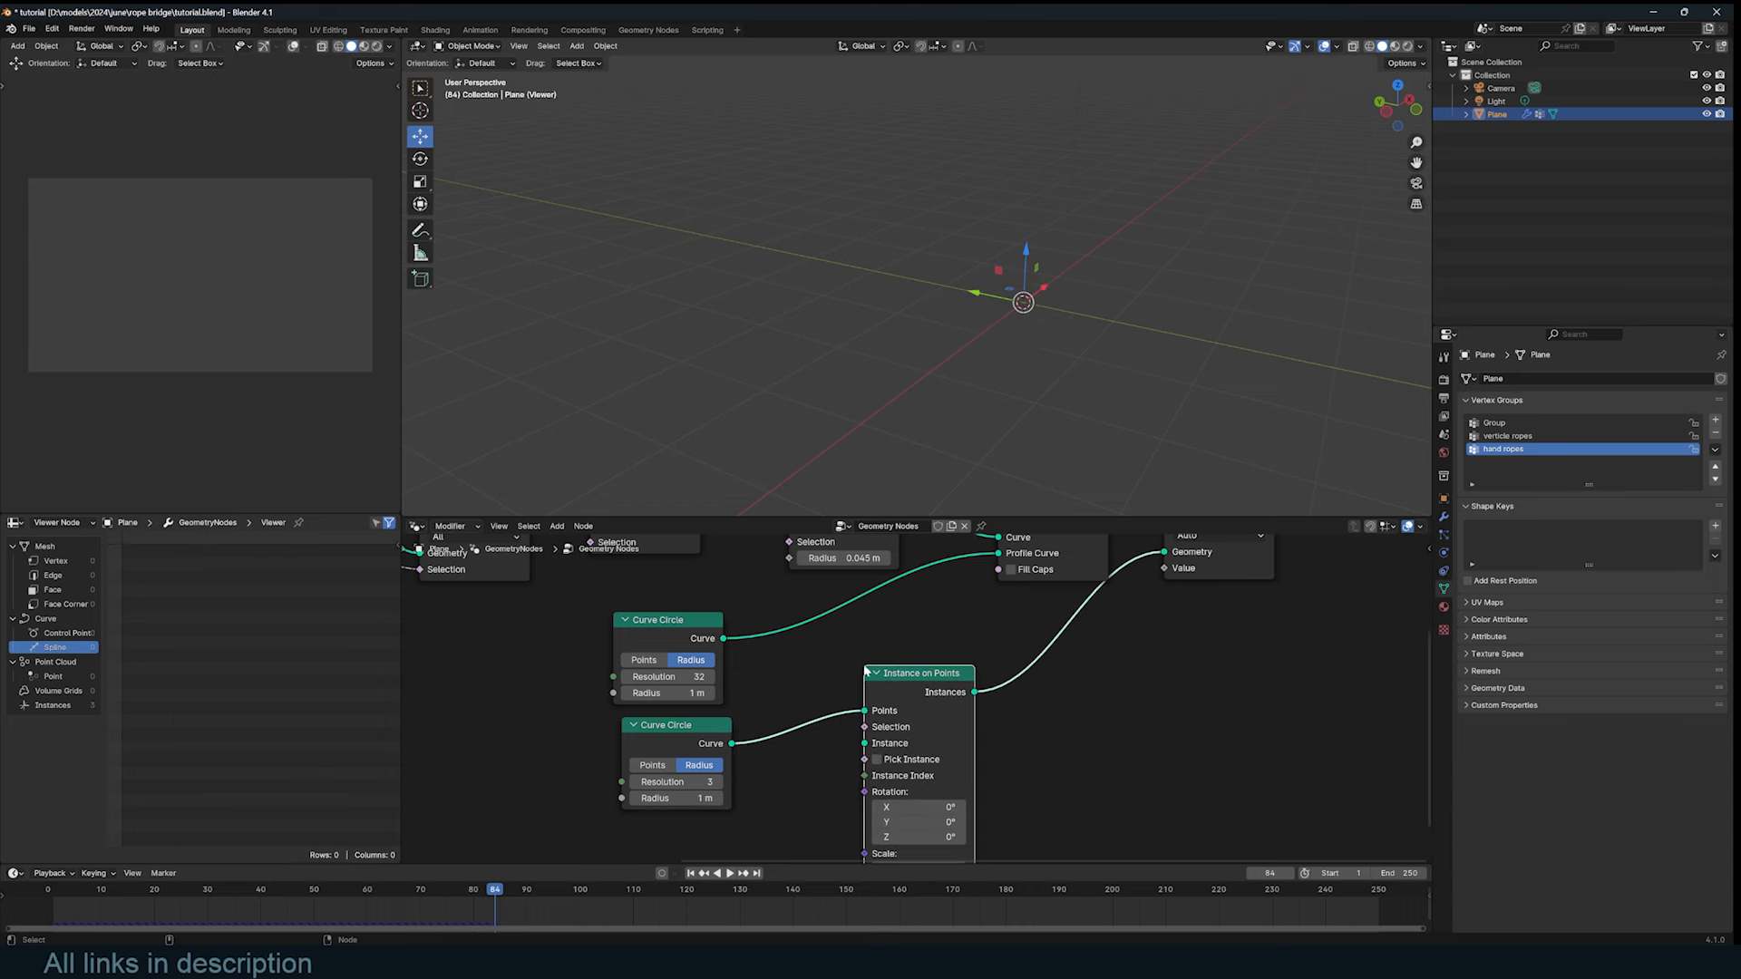
left_click_drag(712, 638, 864, 743)
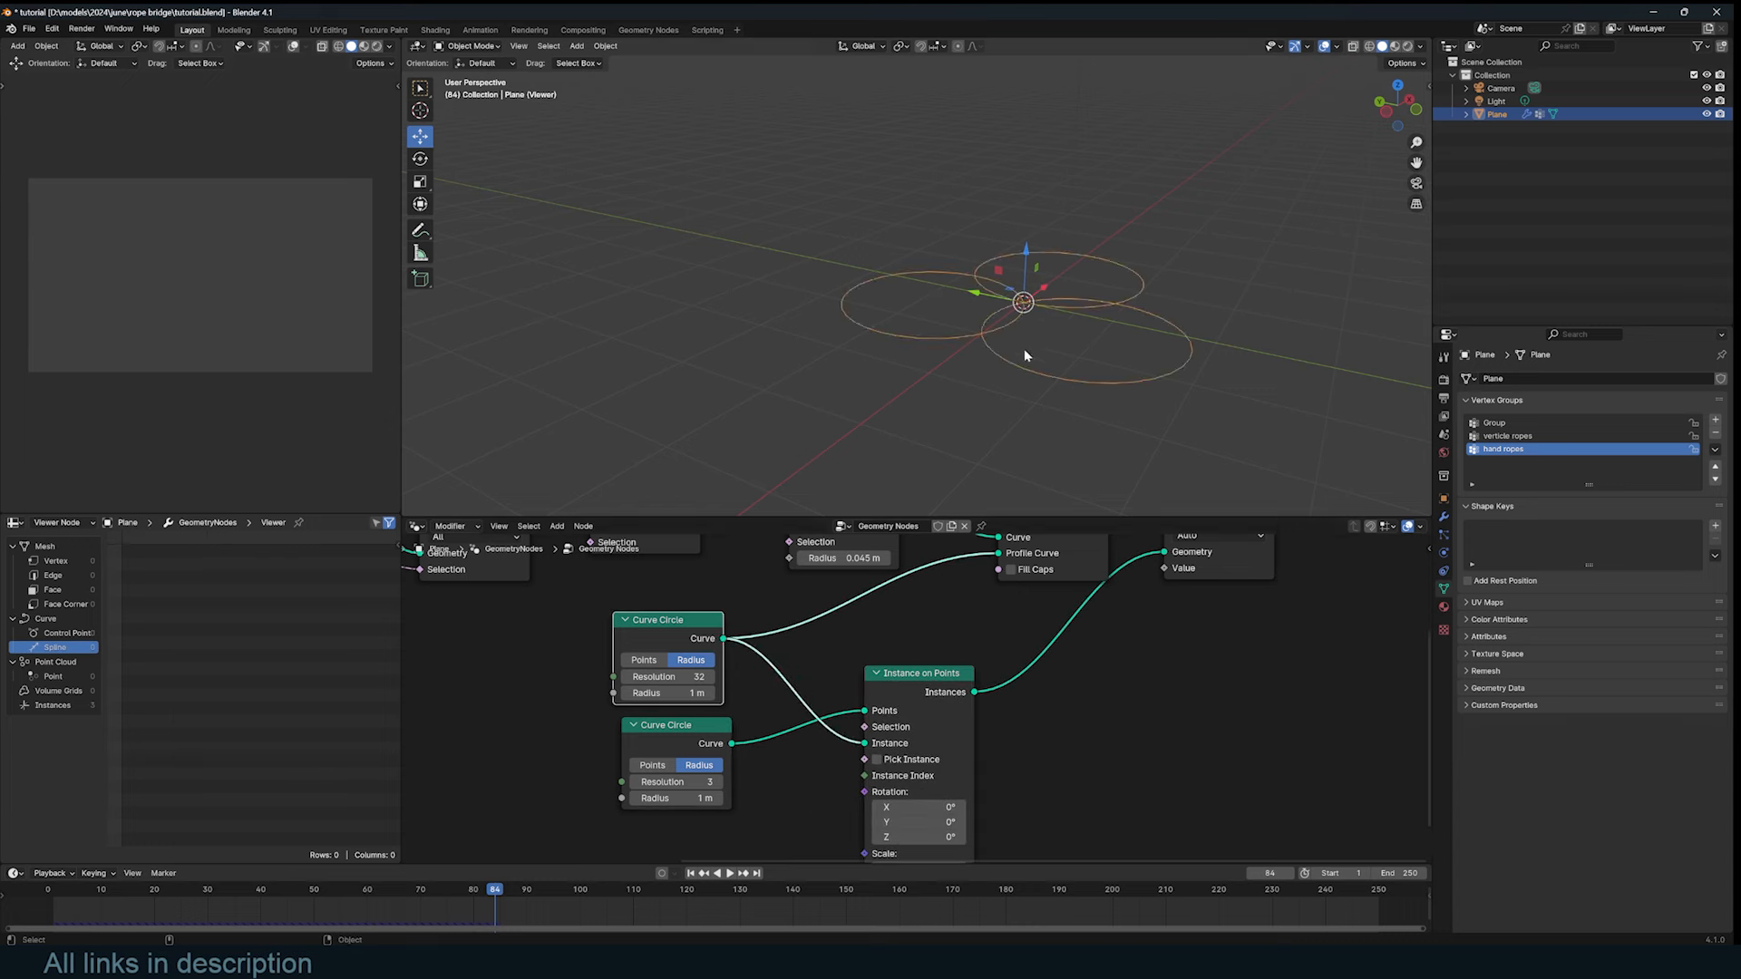
middle_click_drag(1025, 349, 966, 371)
Step: Set the resolution of the original Curve Circle to 9
middle_click_drag(669, 680, 703, 675)
double_click(702, 672)
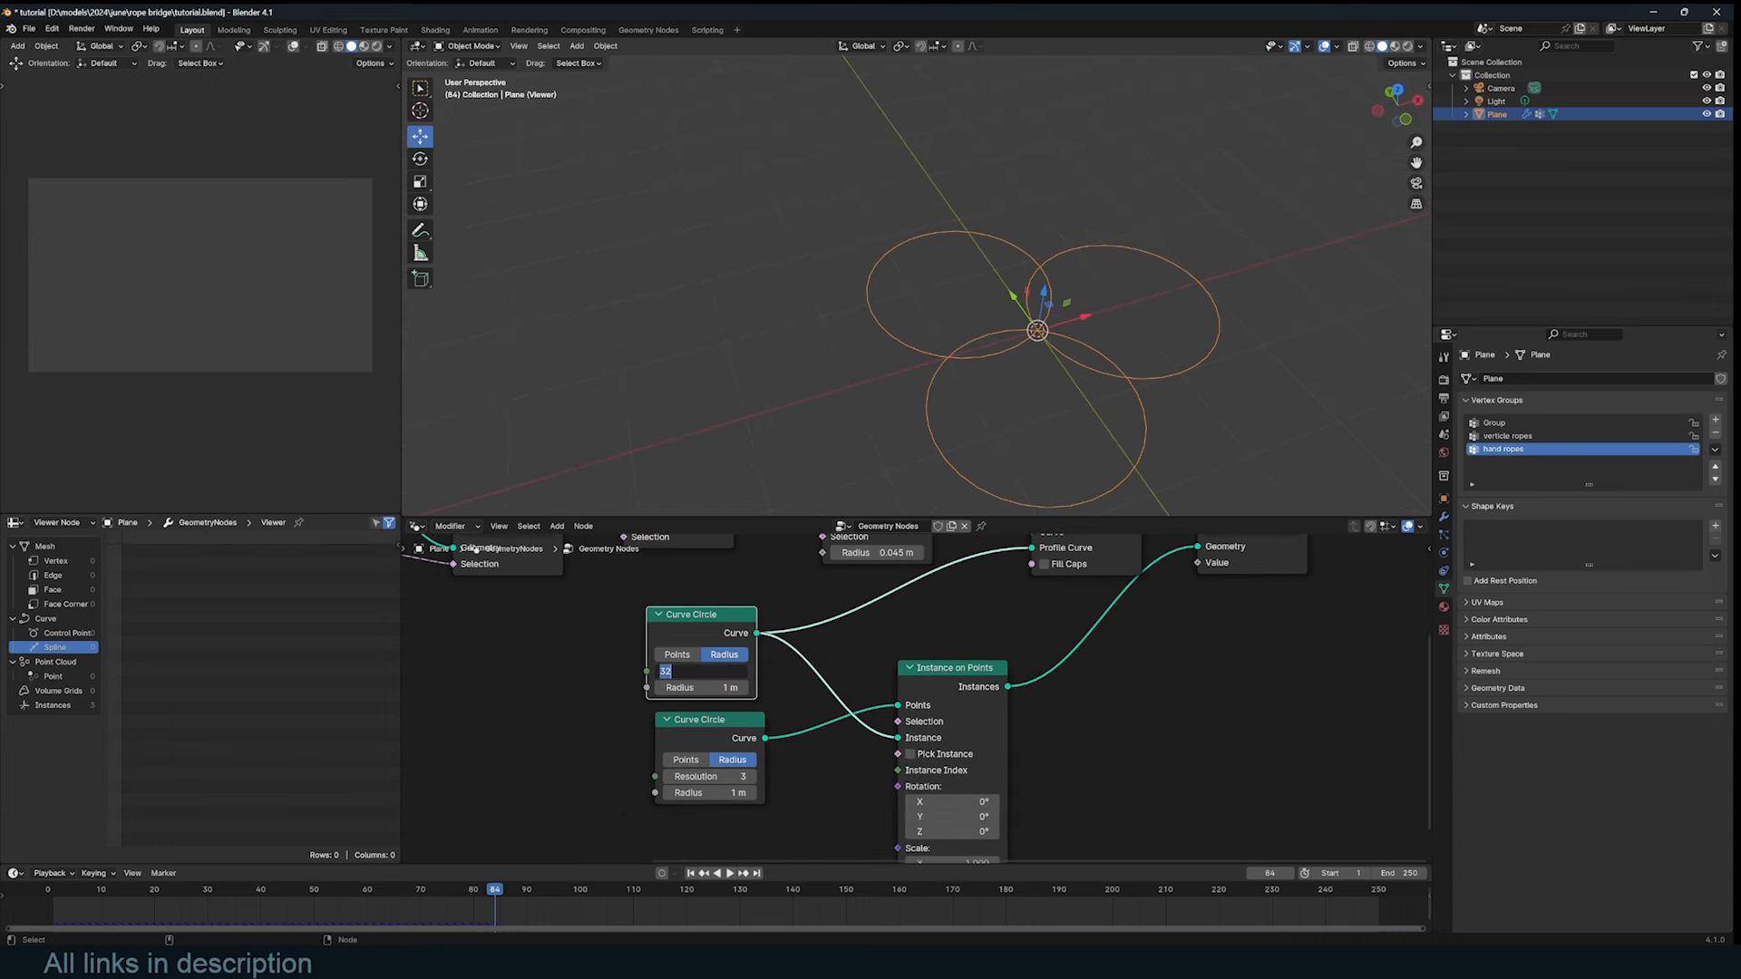
key("Return")
Step: Spread out the two Curve Circle and Instance on Points nodes, and connect Instances to the Profile Curve of Curve to Mesh
left_click_drag(716, 626, 623, 621)
left_click_drag(711, 723, 575, 736)
middle_click_drag(905, 641, 738, 690)
left_click_drag(750, 726, 620, 726)
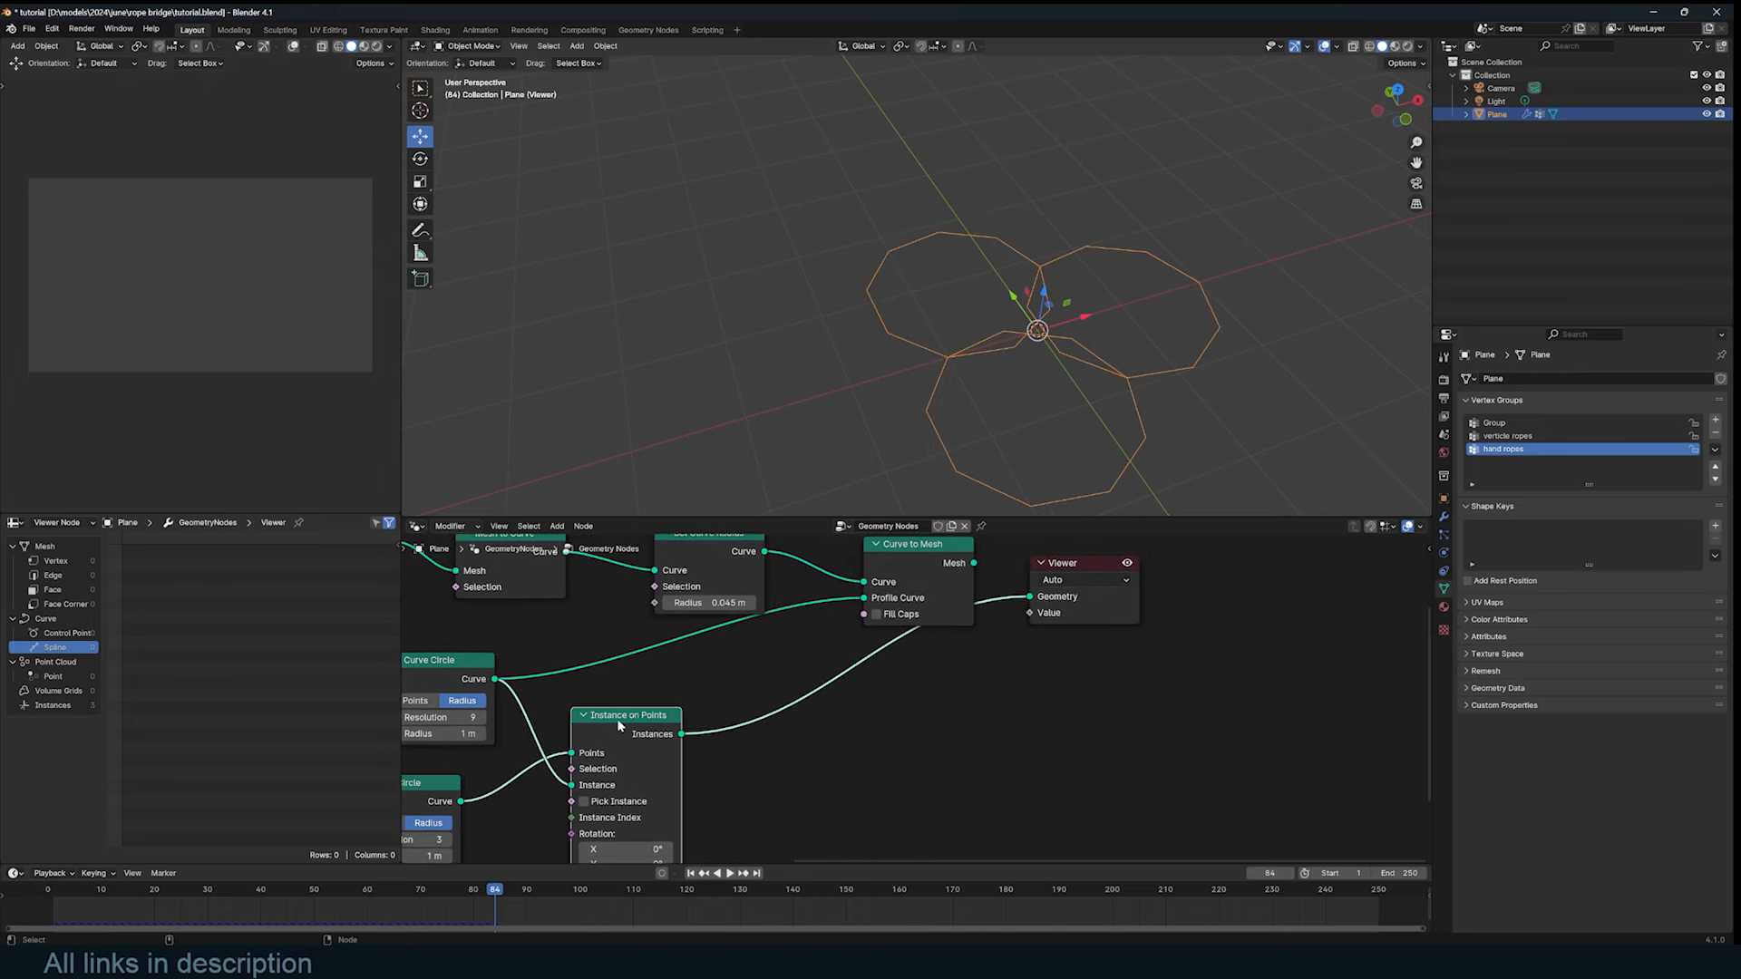
left_click_drag(720, 706, 864, 598)
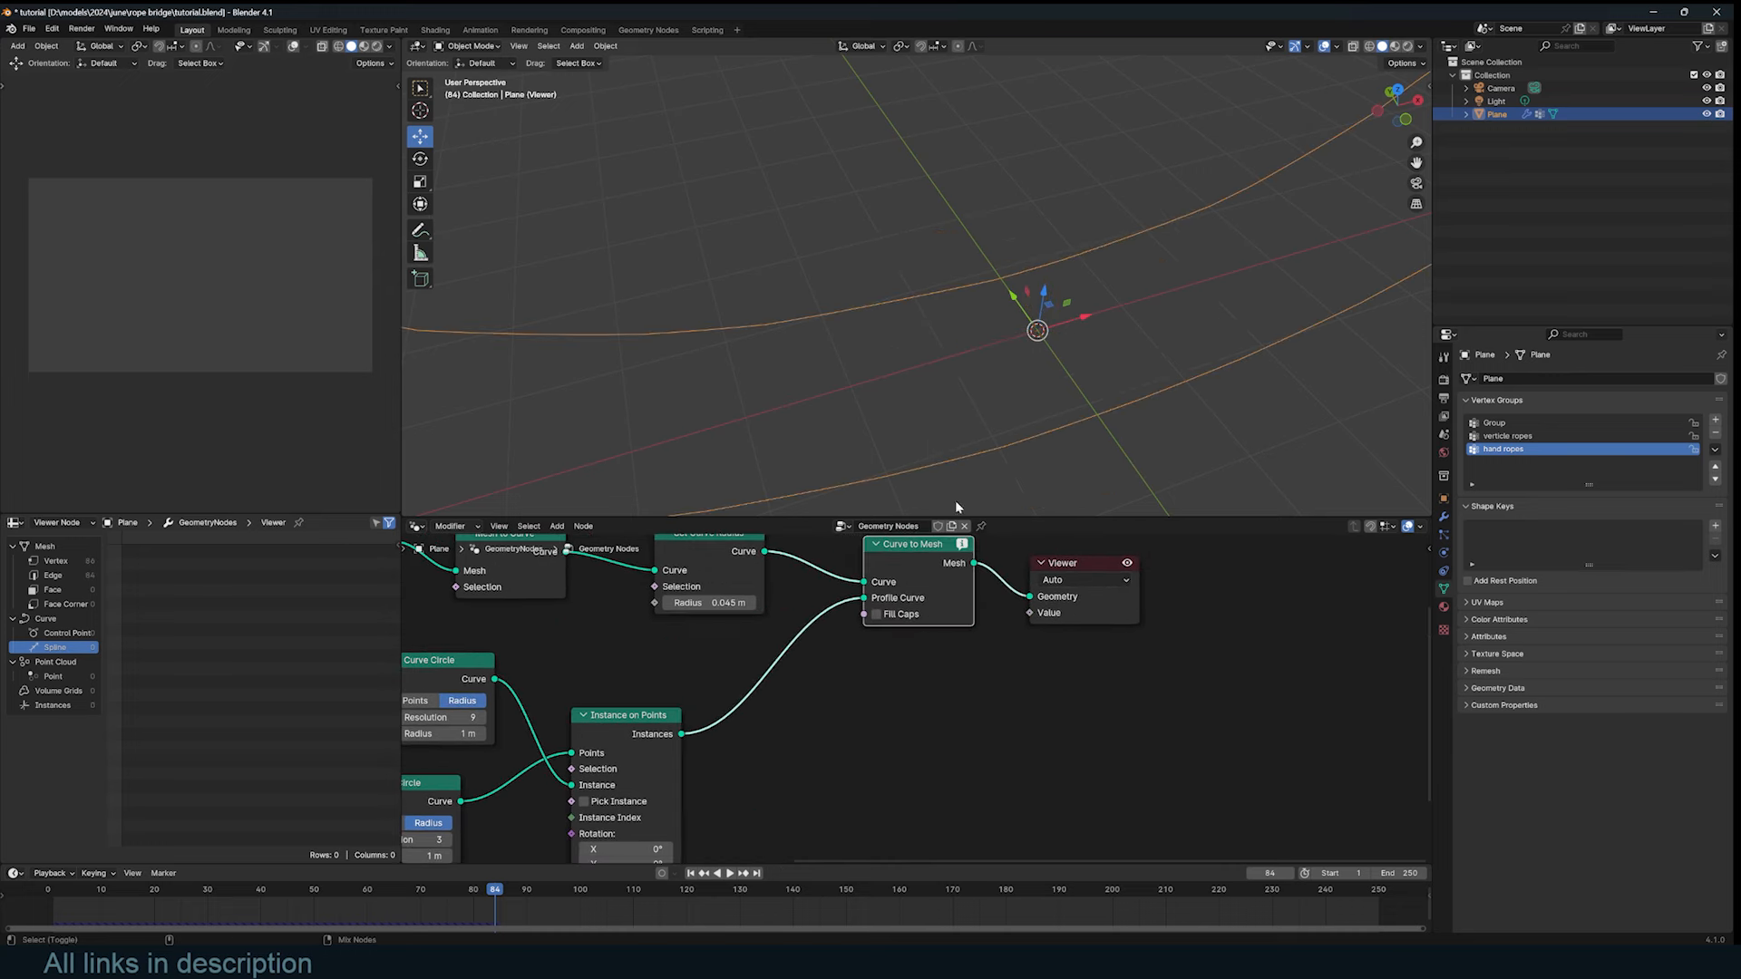
scroll(998, 381, "down", 5)
key("z")
scroll(1015, 319, "up", 6)
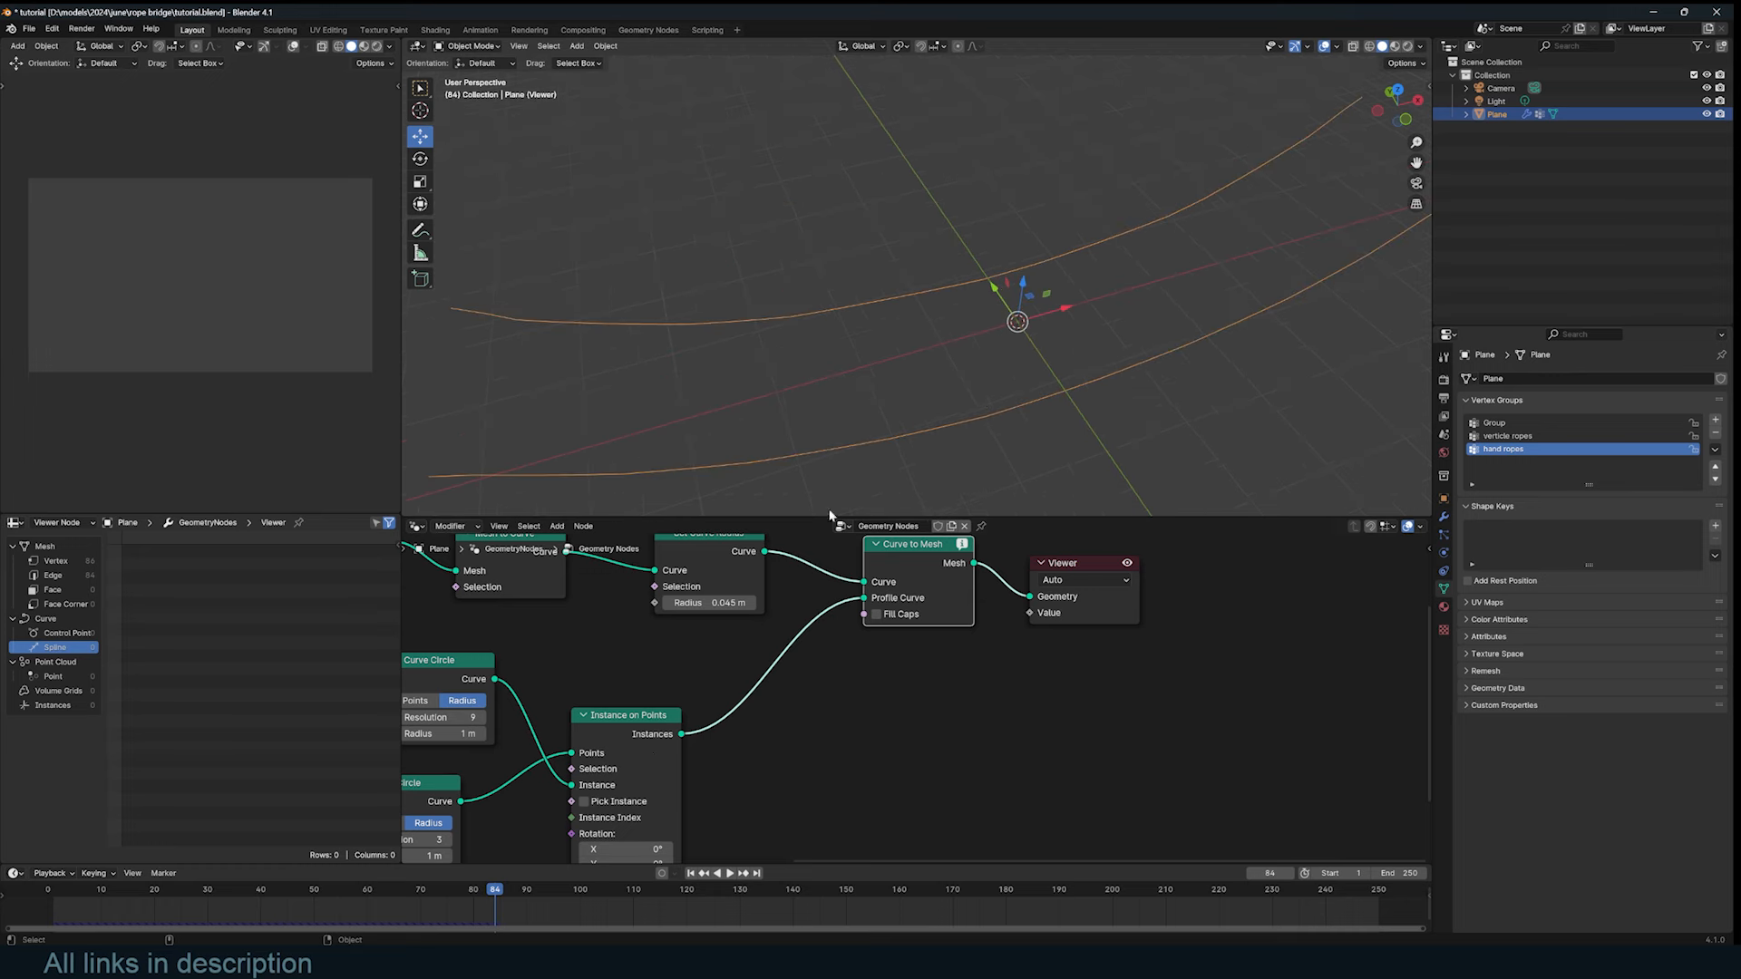
Step: Insert a Realize Instances node between Instance on Points and Curve to Mesh
middle_click_drag(677, 743, 726, 704)
left_click_drag(690, 706, 675, 689)
key("shift+a")
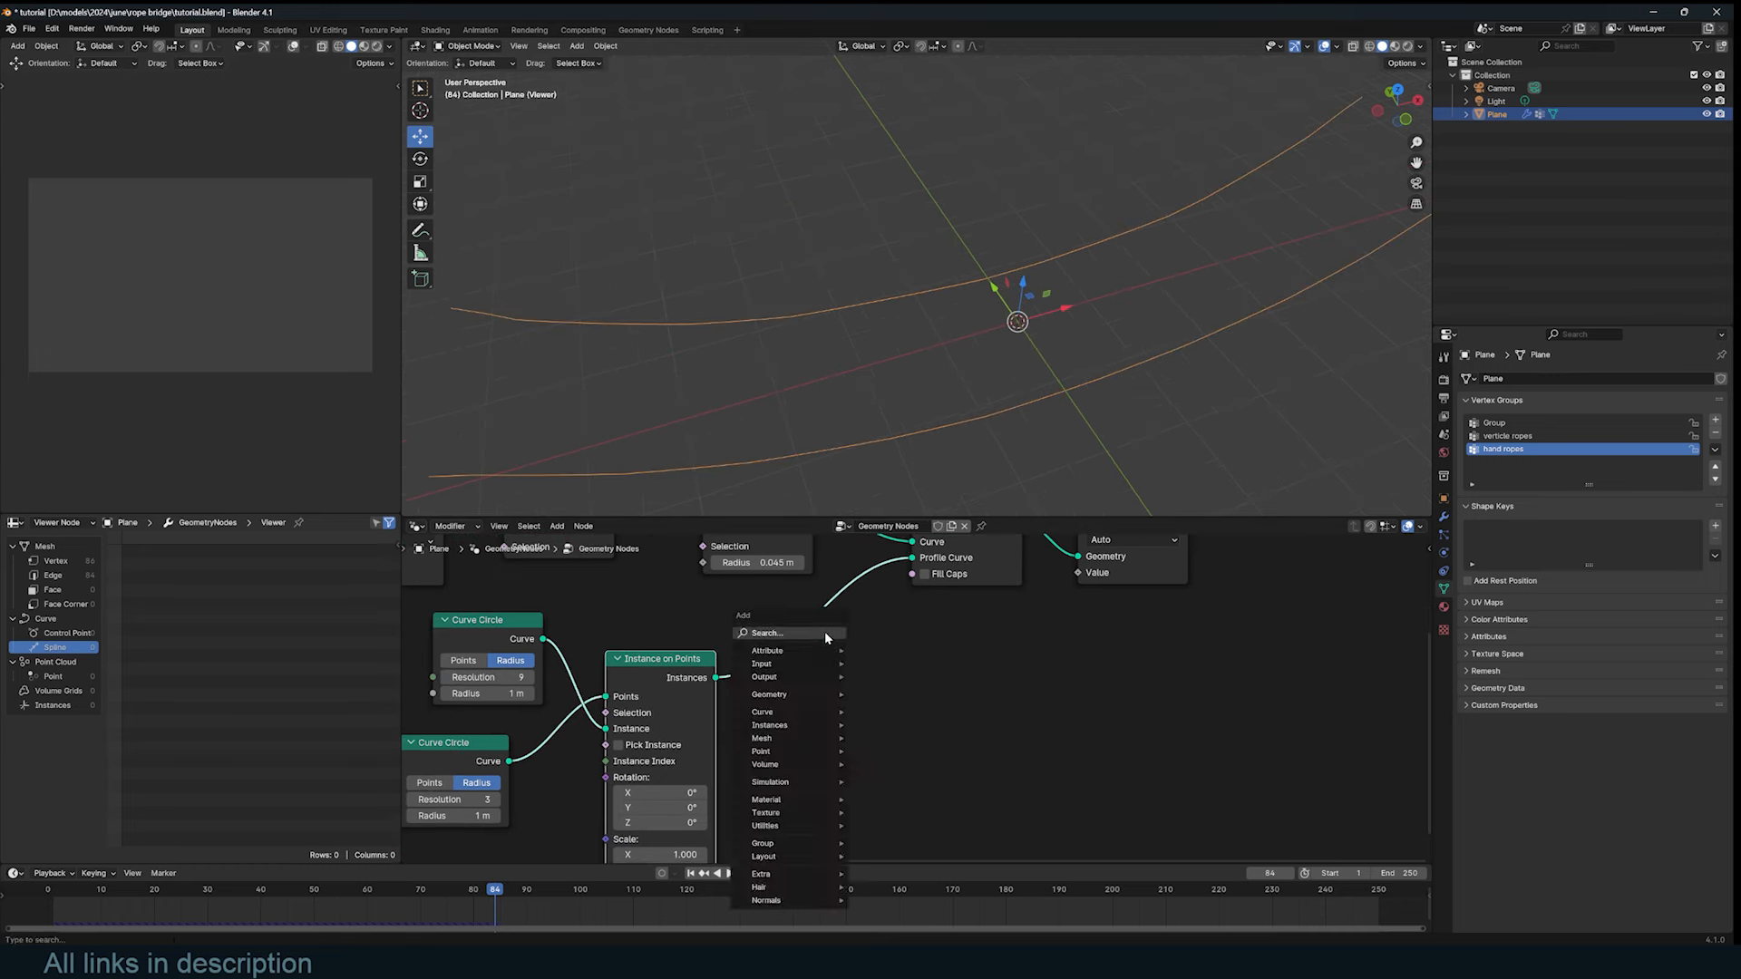
type("real")
key("Return")
left_click(729, 625)
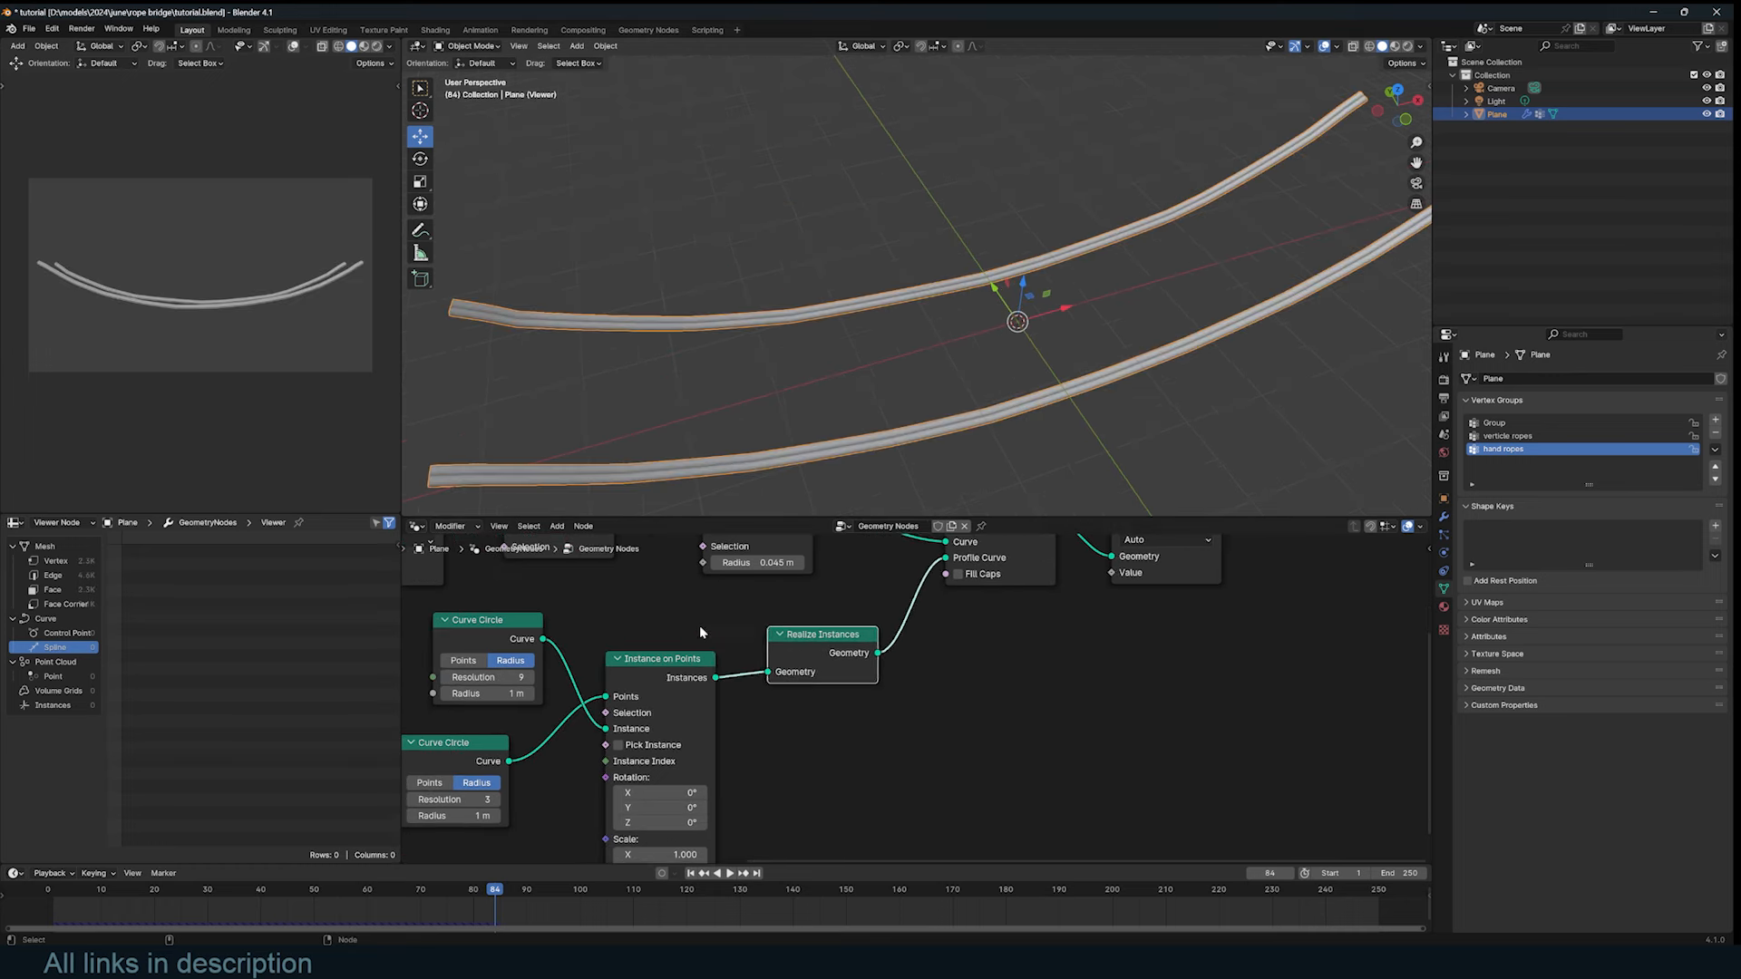
Step: Set the instanced Curve Circle's radius to 0.33 m and the resolution of the Curve Circle feeding Points to 5
middle_click_drag(1043, 362, 952, 364)
scroll(951, 366, "up", 2)
middle_click_drag(820, 432, 862, 423, "shift")
middle_click_drag(647, 698, 922, 669)
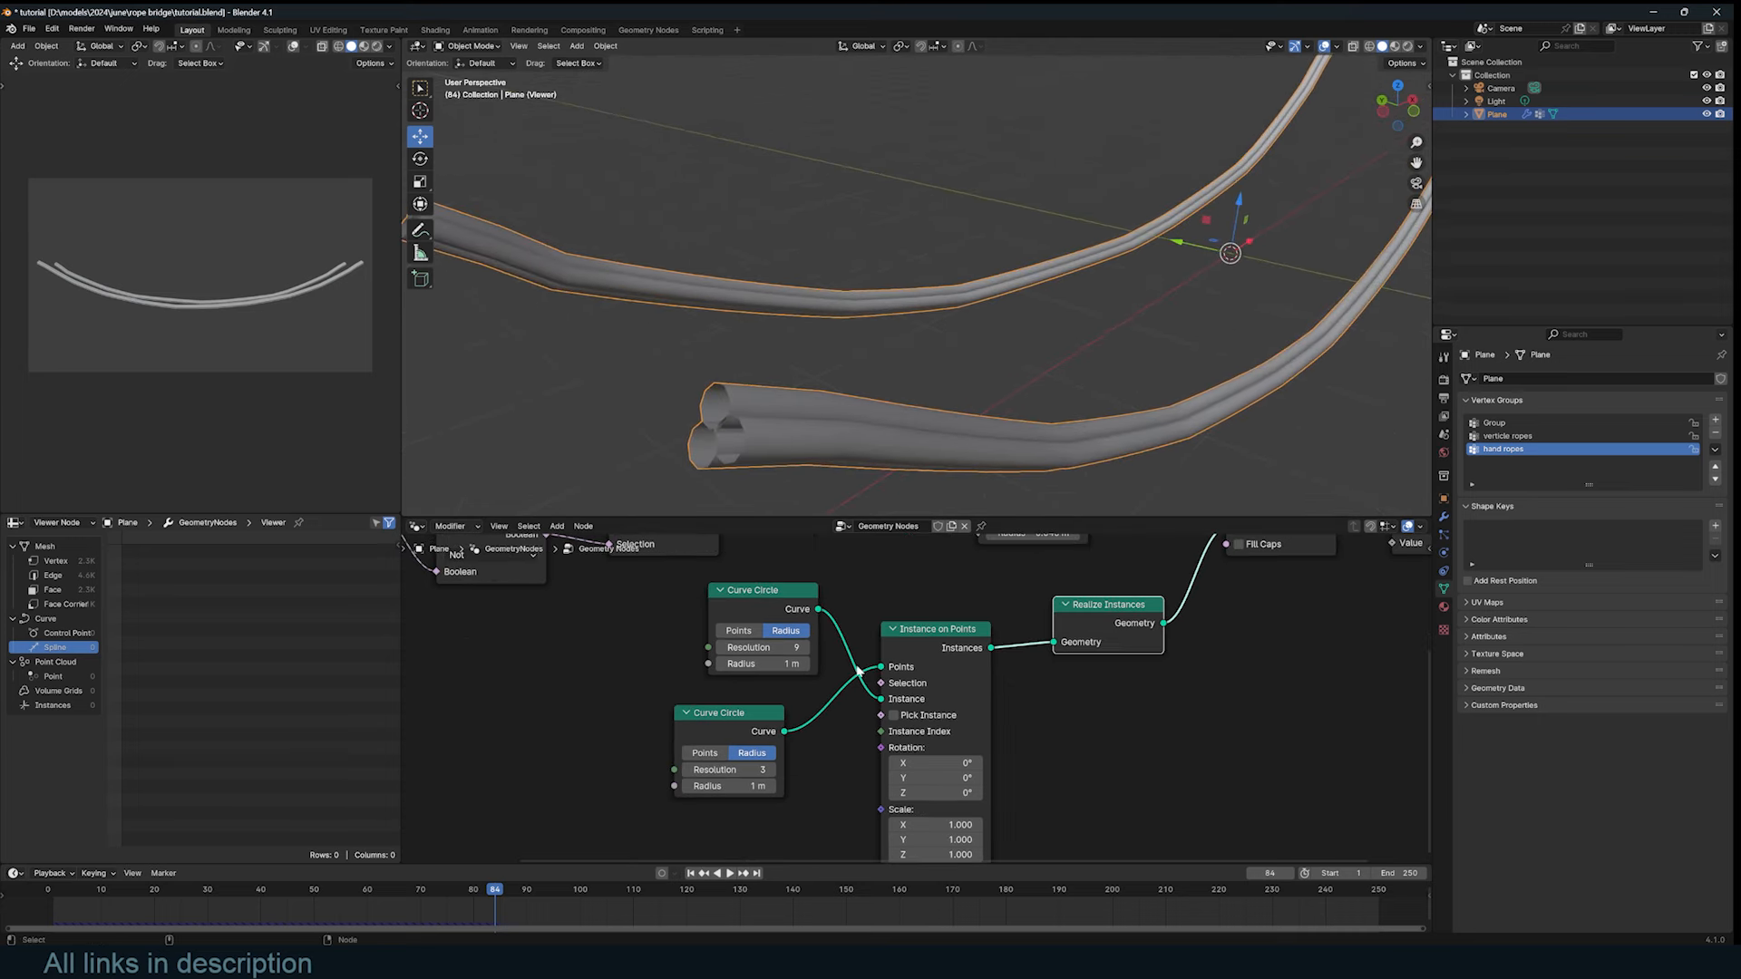
left_click_drag(771, 664, 715, 664)
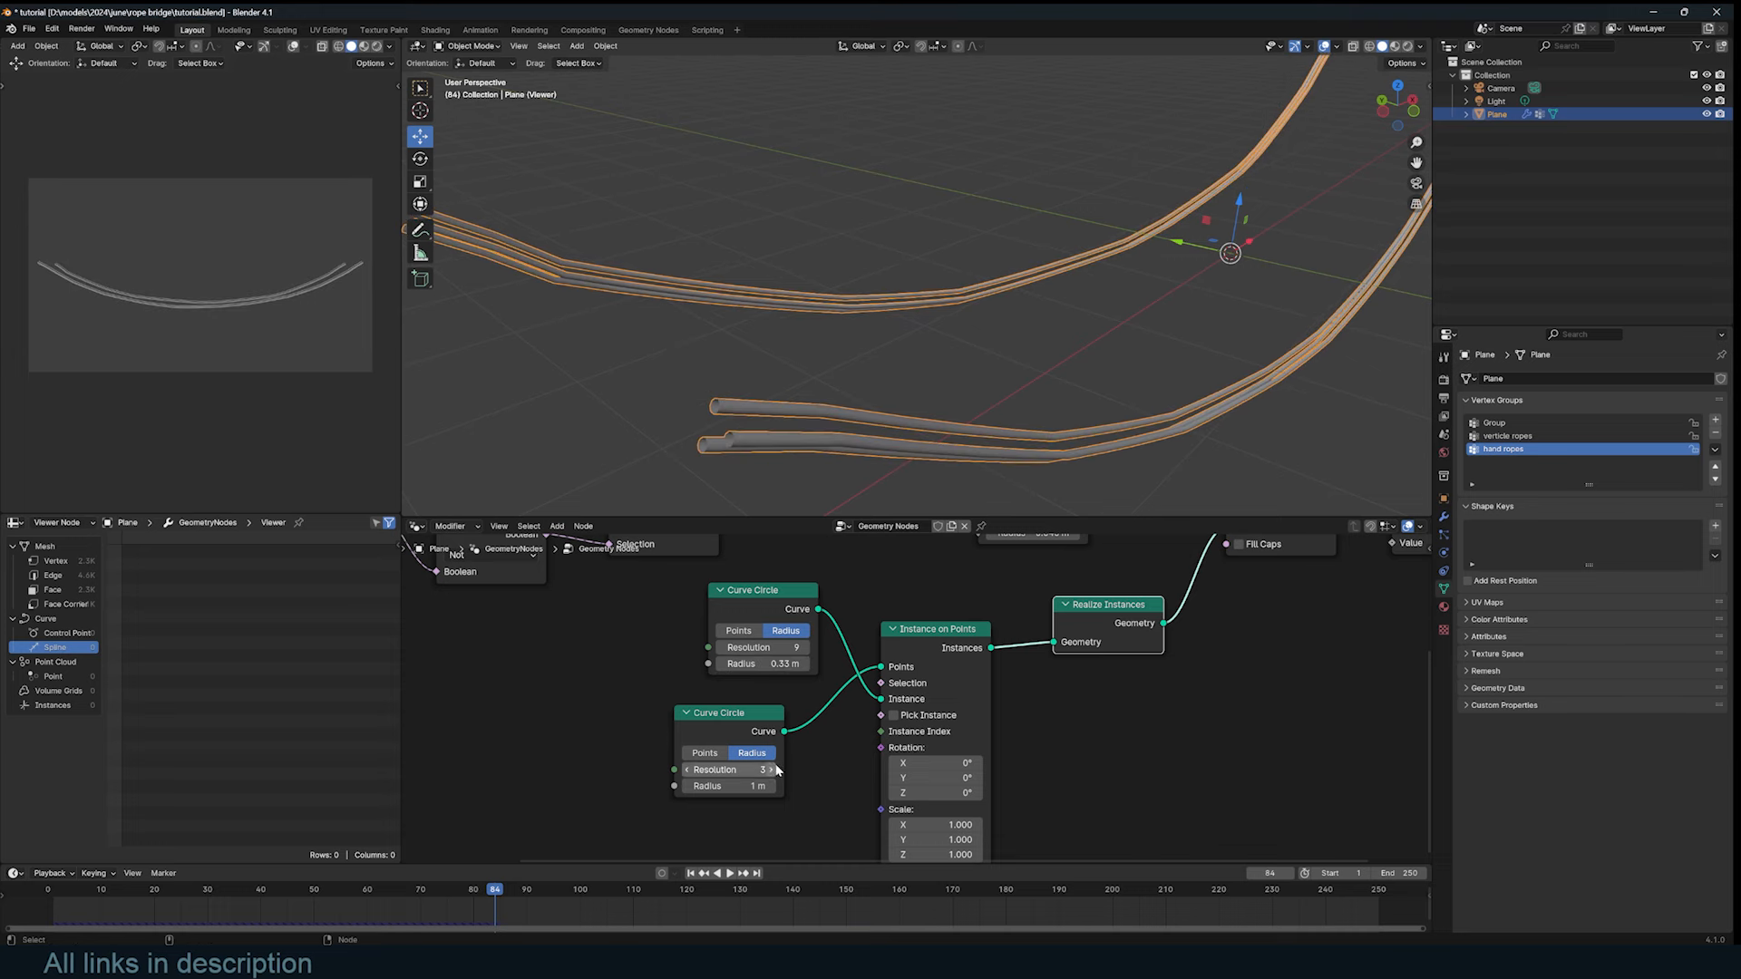
left_click(775, 770)
left_click(776, 770)
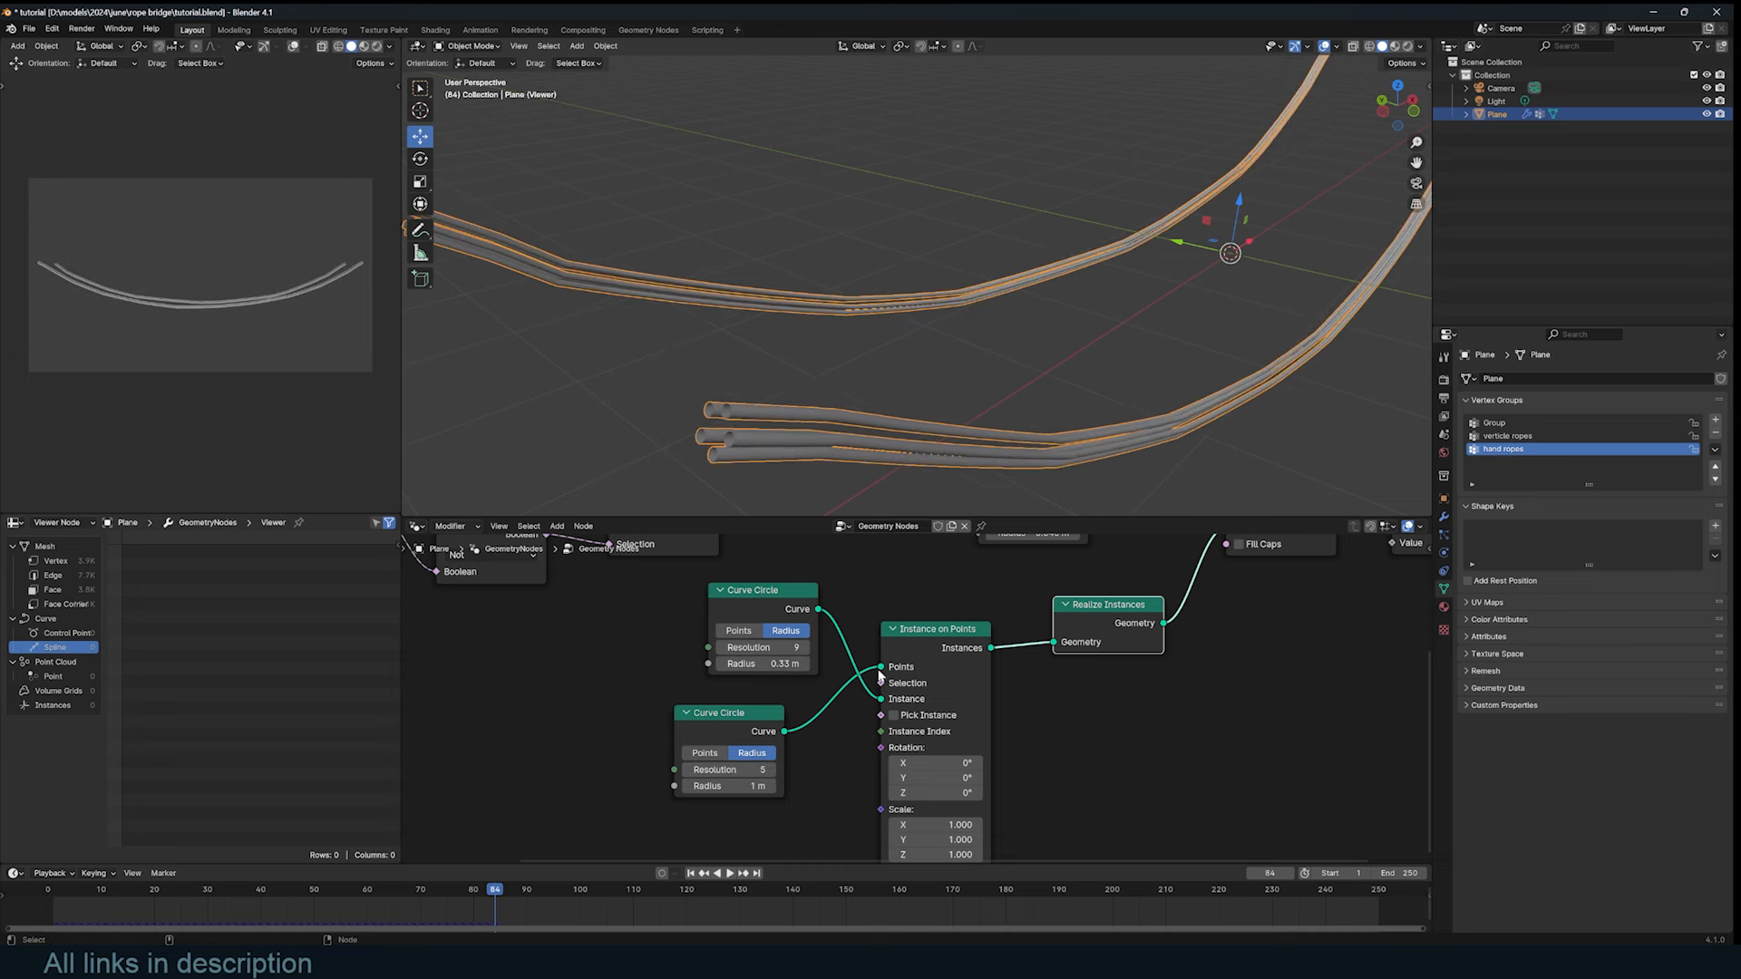
Step: Move the Curve to Mesh and Viewer nodes away from Set Curve Radius to free space between them
scroll(924, 706, "down", 1)
scroll(956, 361, "down", 1)
middle_click_drag(956, 361, 927, 373)
middle_click_drag(934, 785, 818, 832)
scroll(1047, 606, "up", 1)
middle_click_drag(1047, 606, 794, 711)
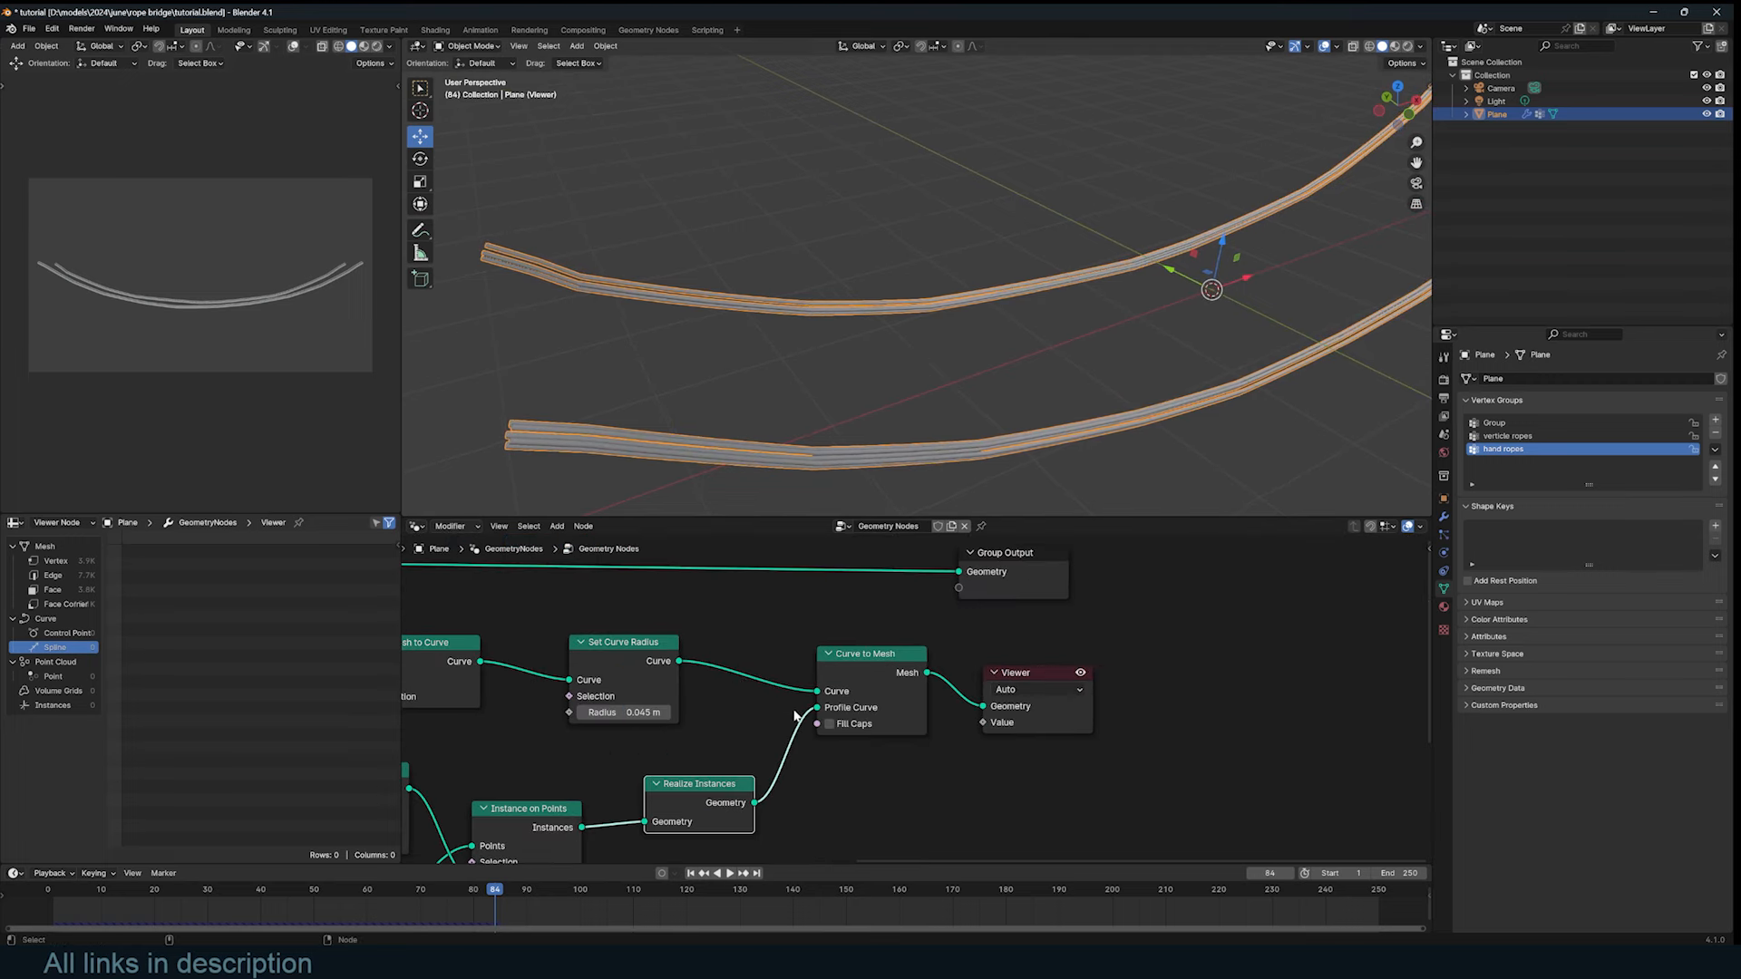
left_click_drag(850, 679, 922, 676)
left_click_drag(1030, 674, 1270, 678)
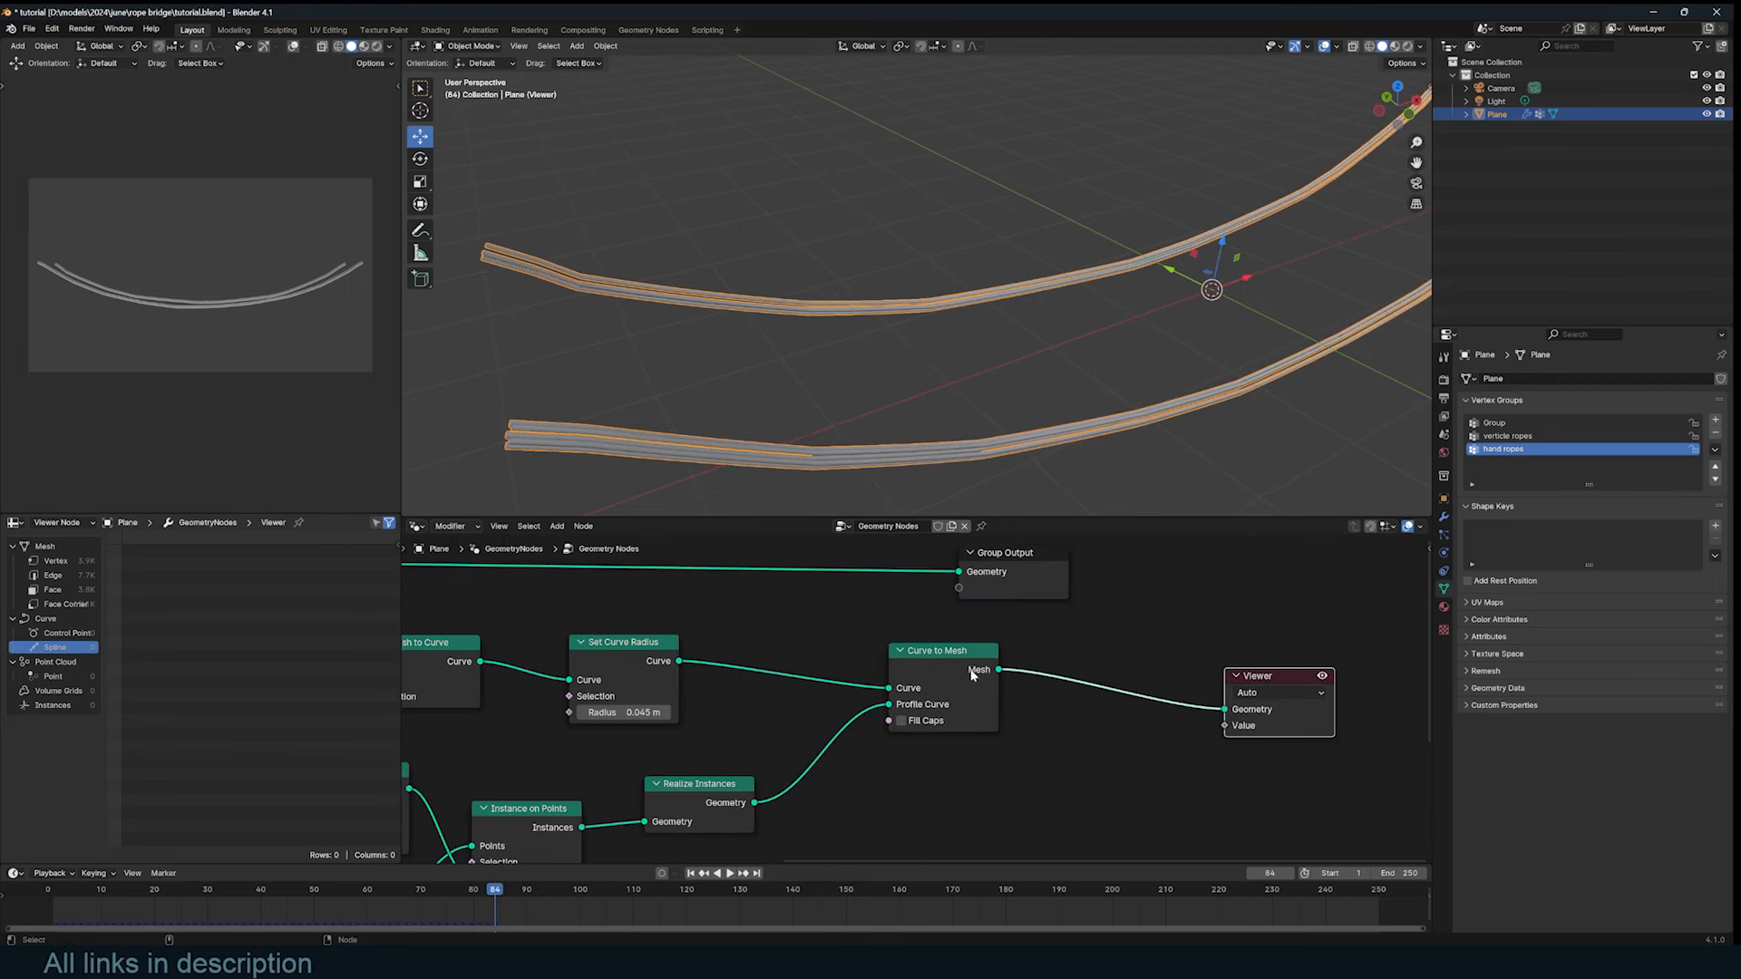
left_click_drag(970, 673, 1124, 670)
left_click_drag(633, 659, 600, 644)
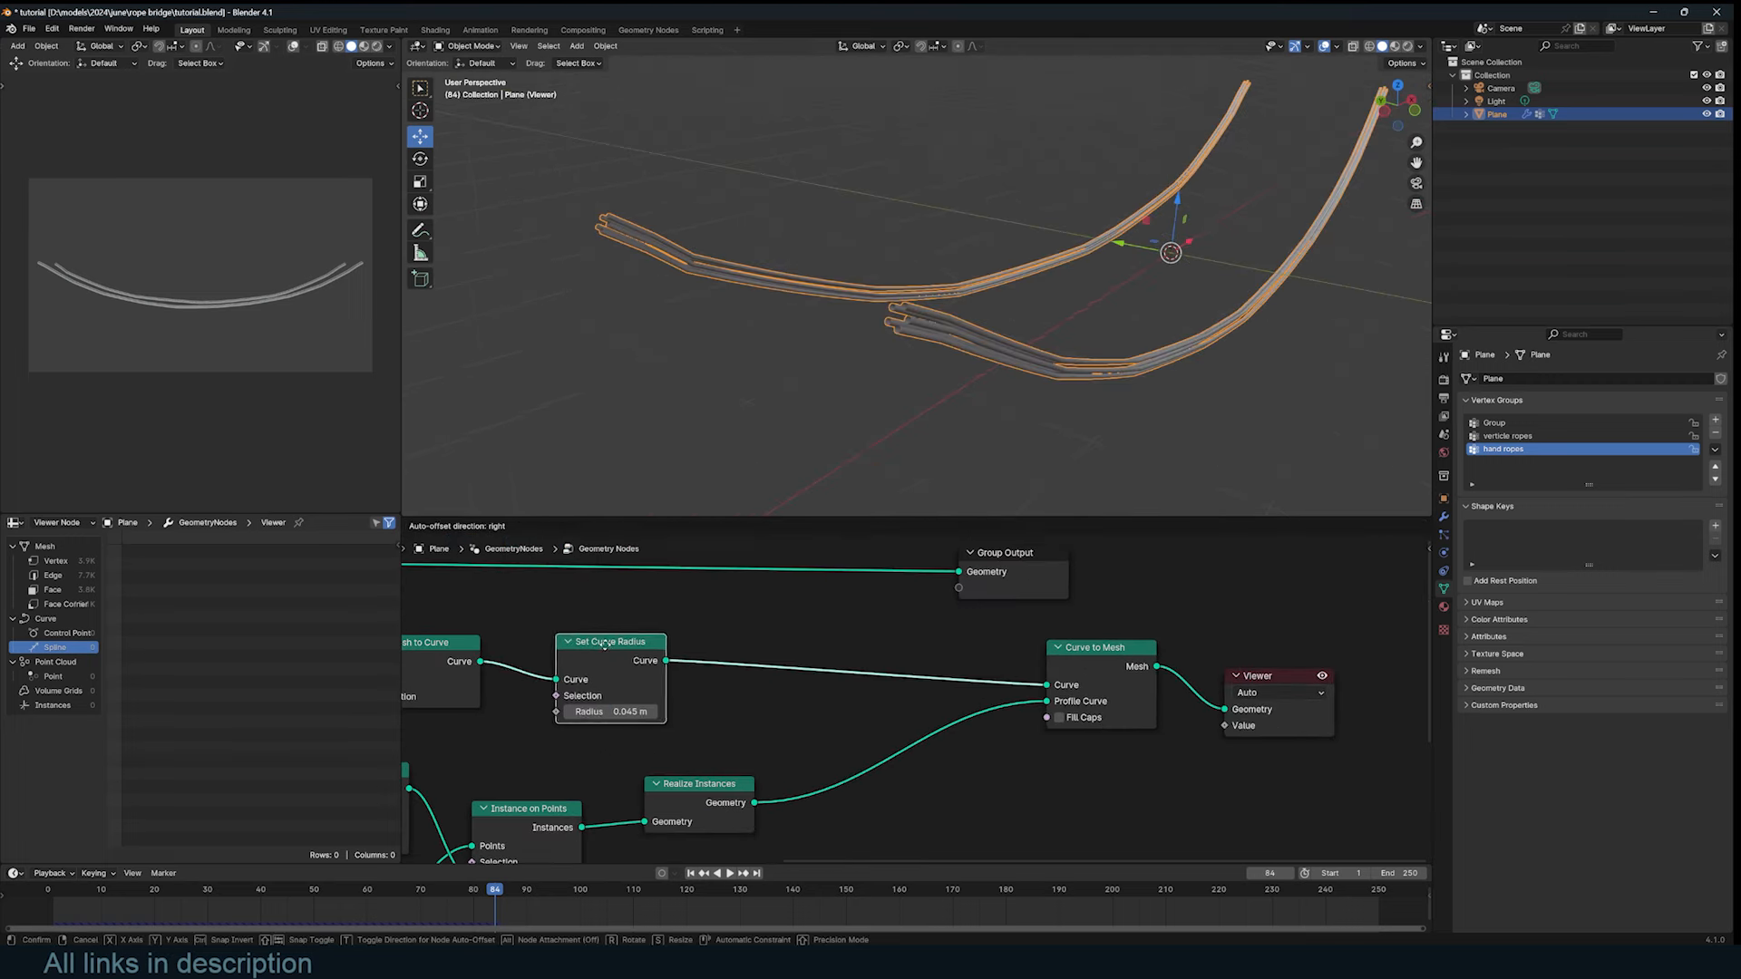
Step: Insert a Set Curve Tilt node between Set Curve Radius and Curve to Mesh, and undo a trial change of its tilt
key("shift+a")
left_click(802, 626)
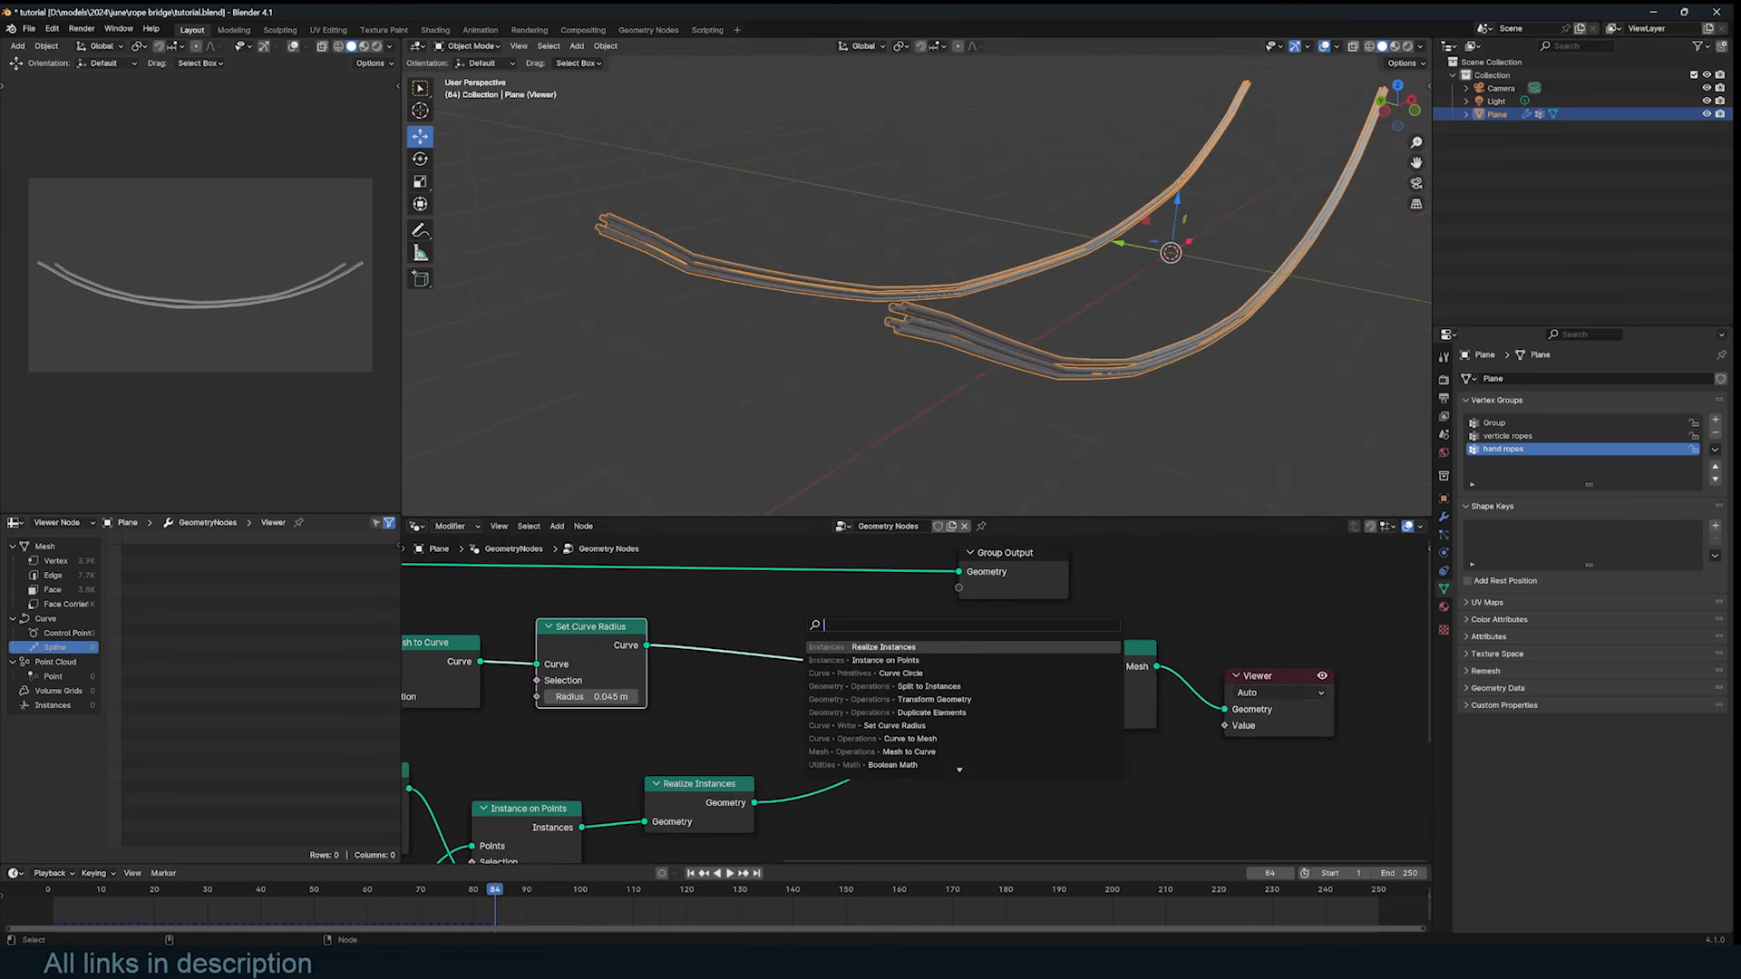
type("tilt")
left_click(859, 661)
left_click(791, 619)
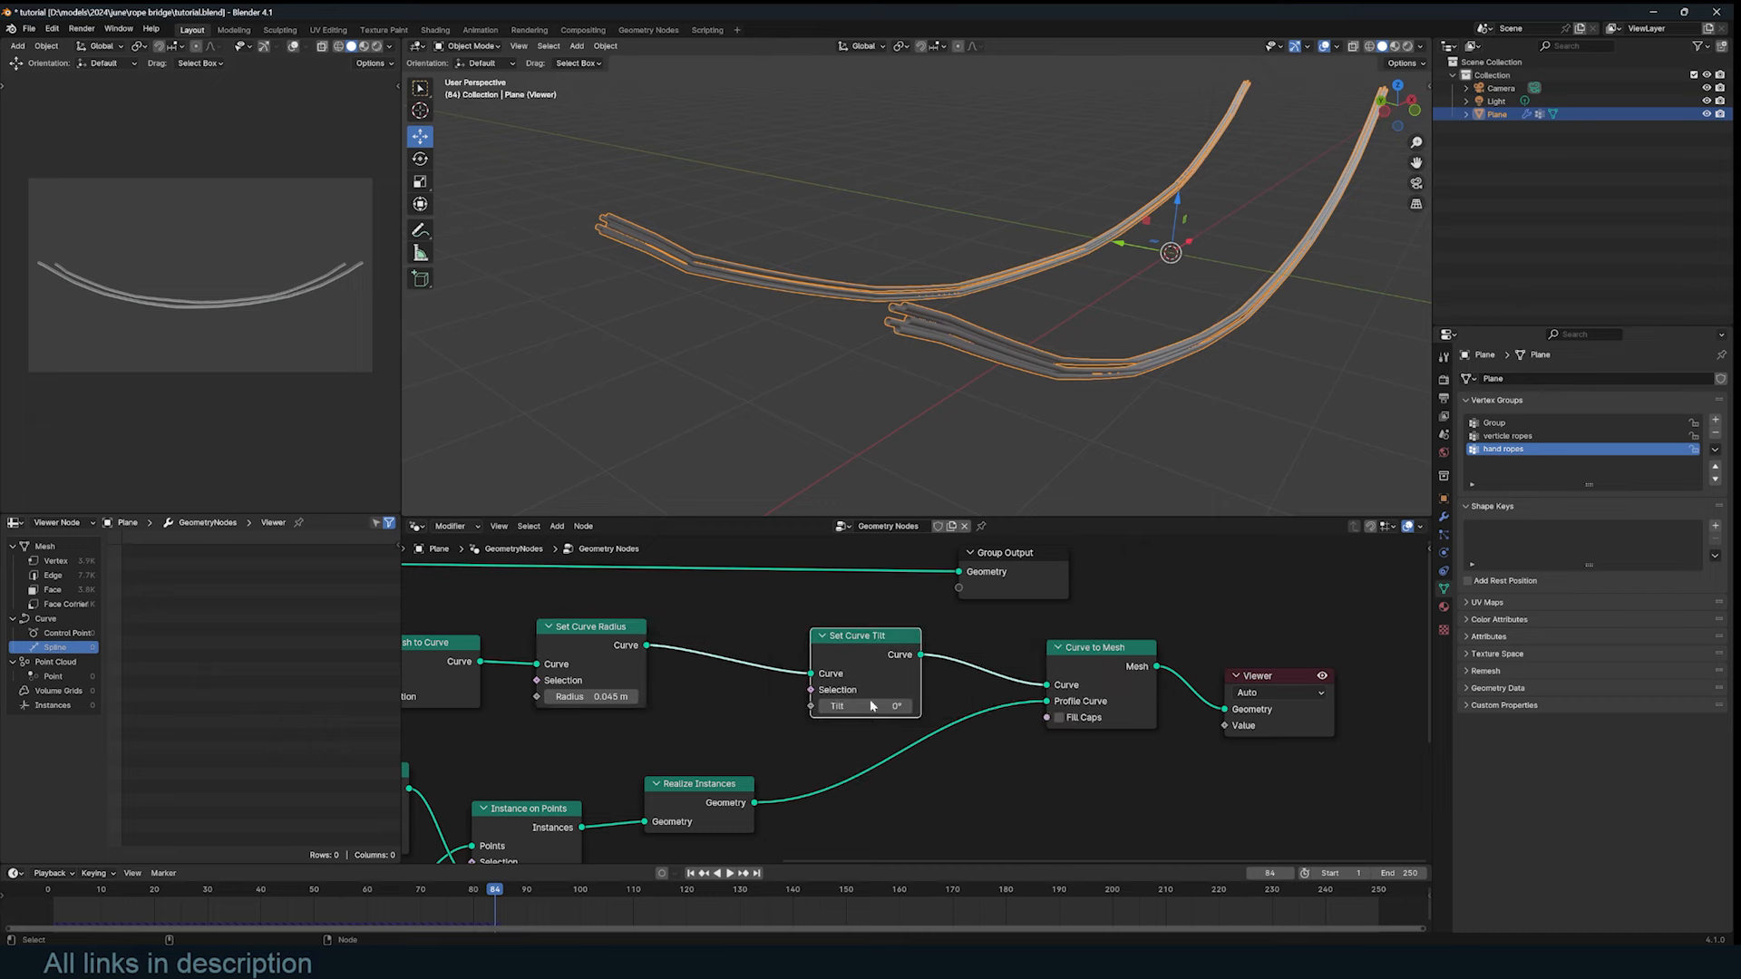
left_click_drag(875, 706, 1001, 706)
key("ctrl+z")
Step: Add a Spline Parameter node and connect its Factor output to the Tilt input of Set Curve Tilt
middle_click_drag(548, 766, 900, 715)
left_click(1081, 706)
key("shift+a")
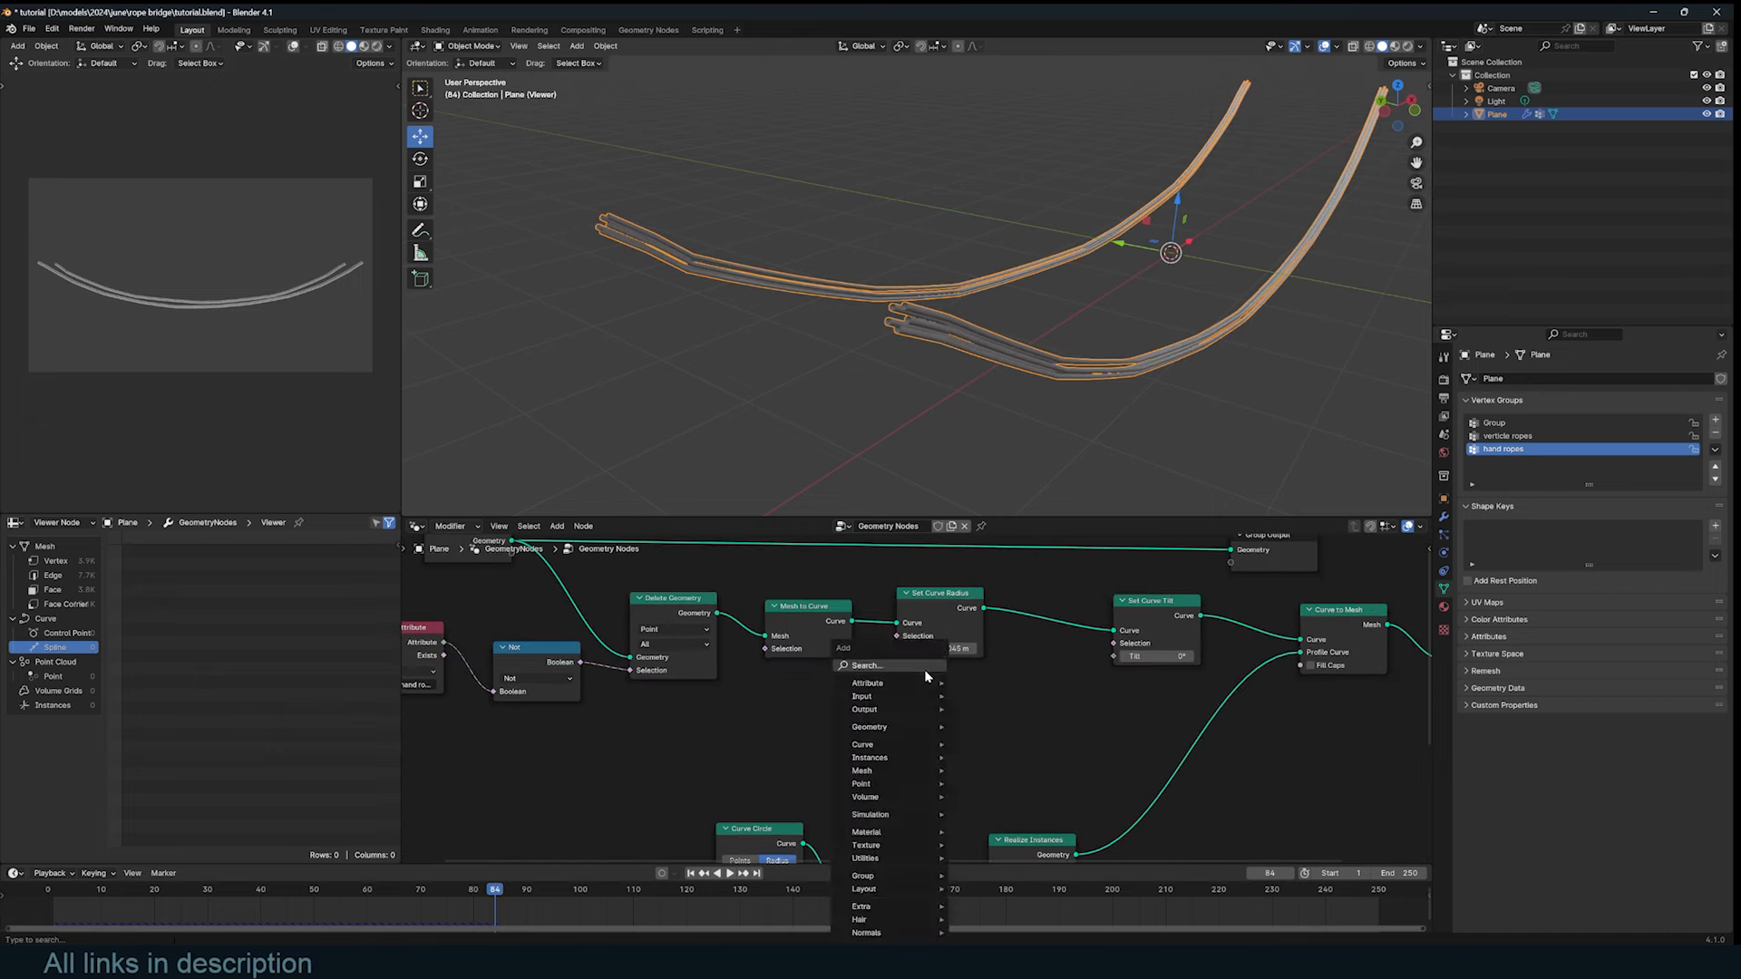
left_click(923, 669)
type("spline")
key("Return")
left_click(876, 696)
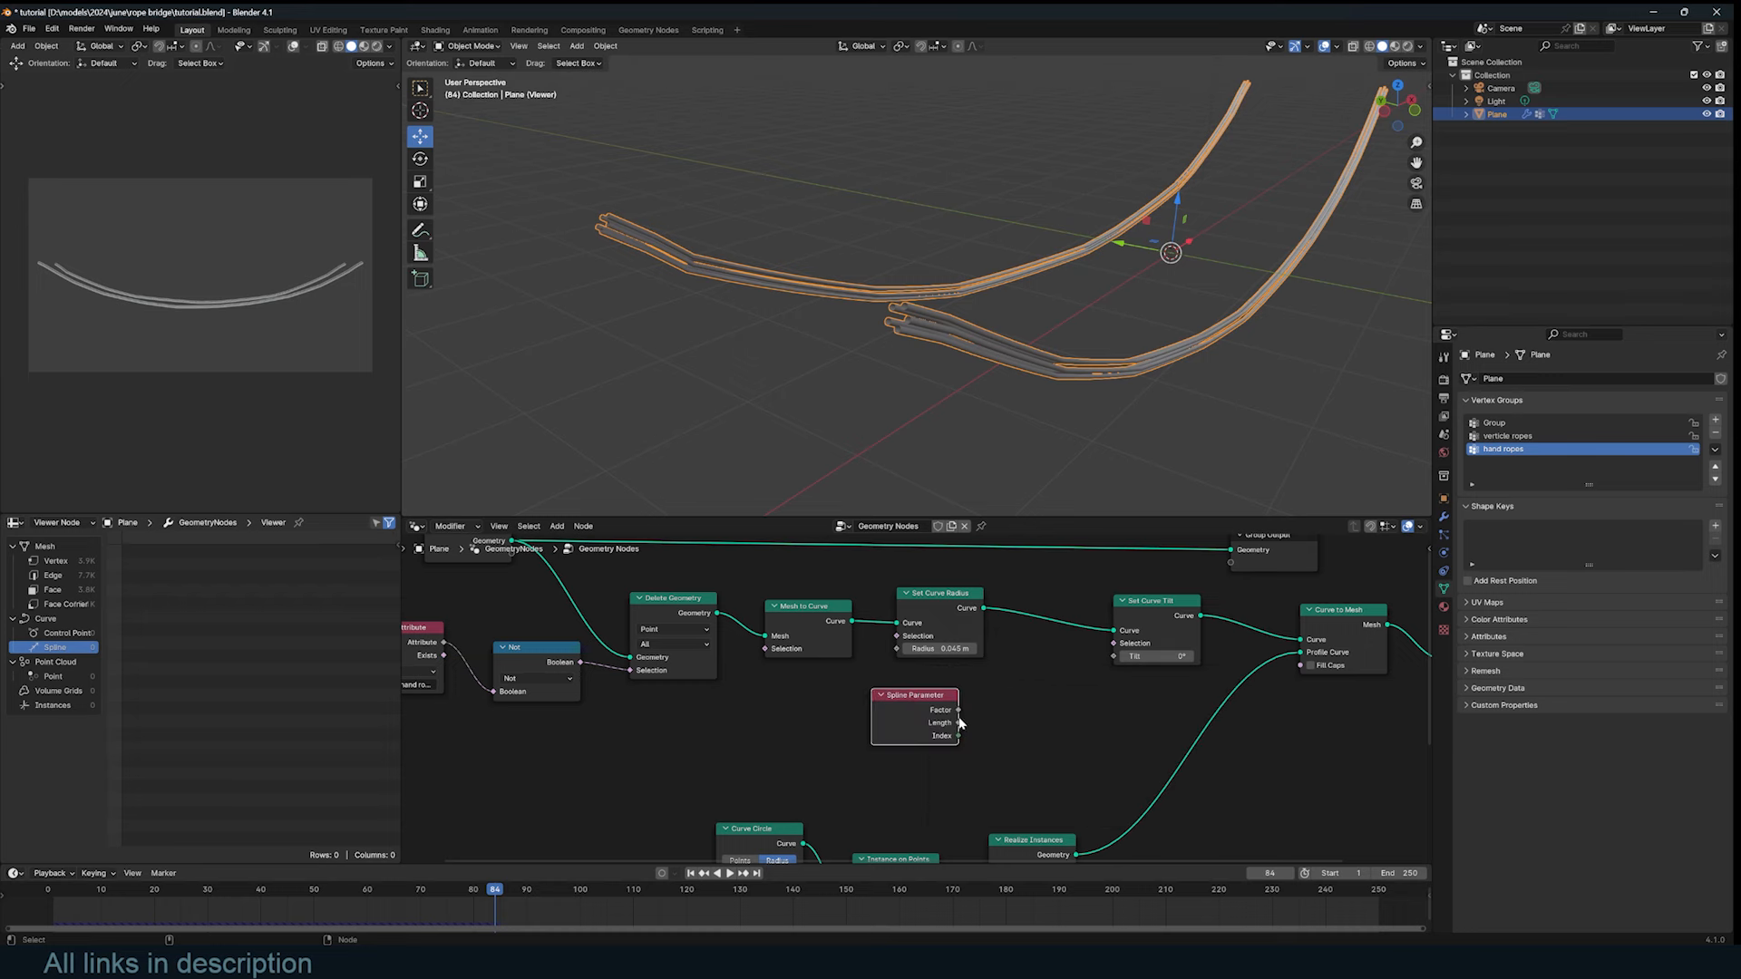
scroll(961, 723, "up", 1)
middle_click_drag(961, 723, 831, 728)
left_click_drag(813, 719, 1013, 654)
middle_click_drag(1053, 415, 910, 260)
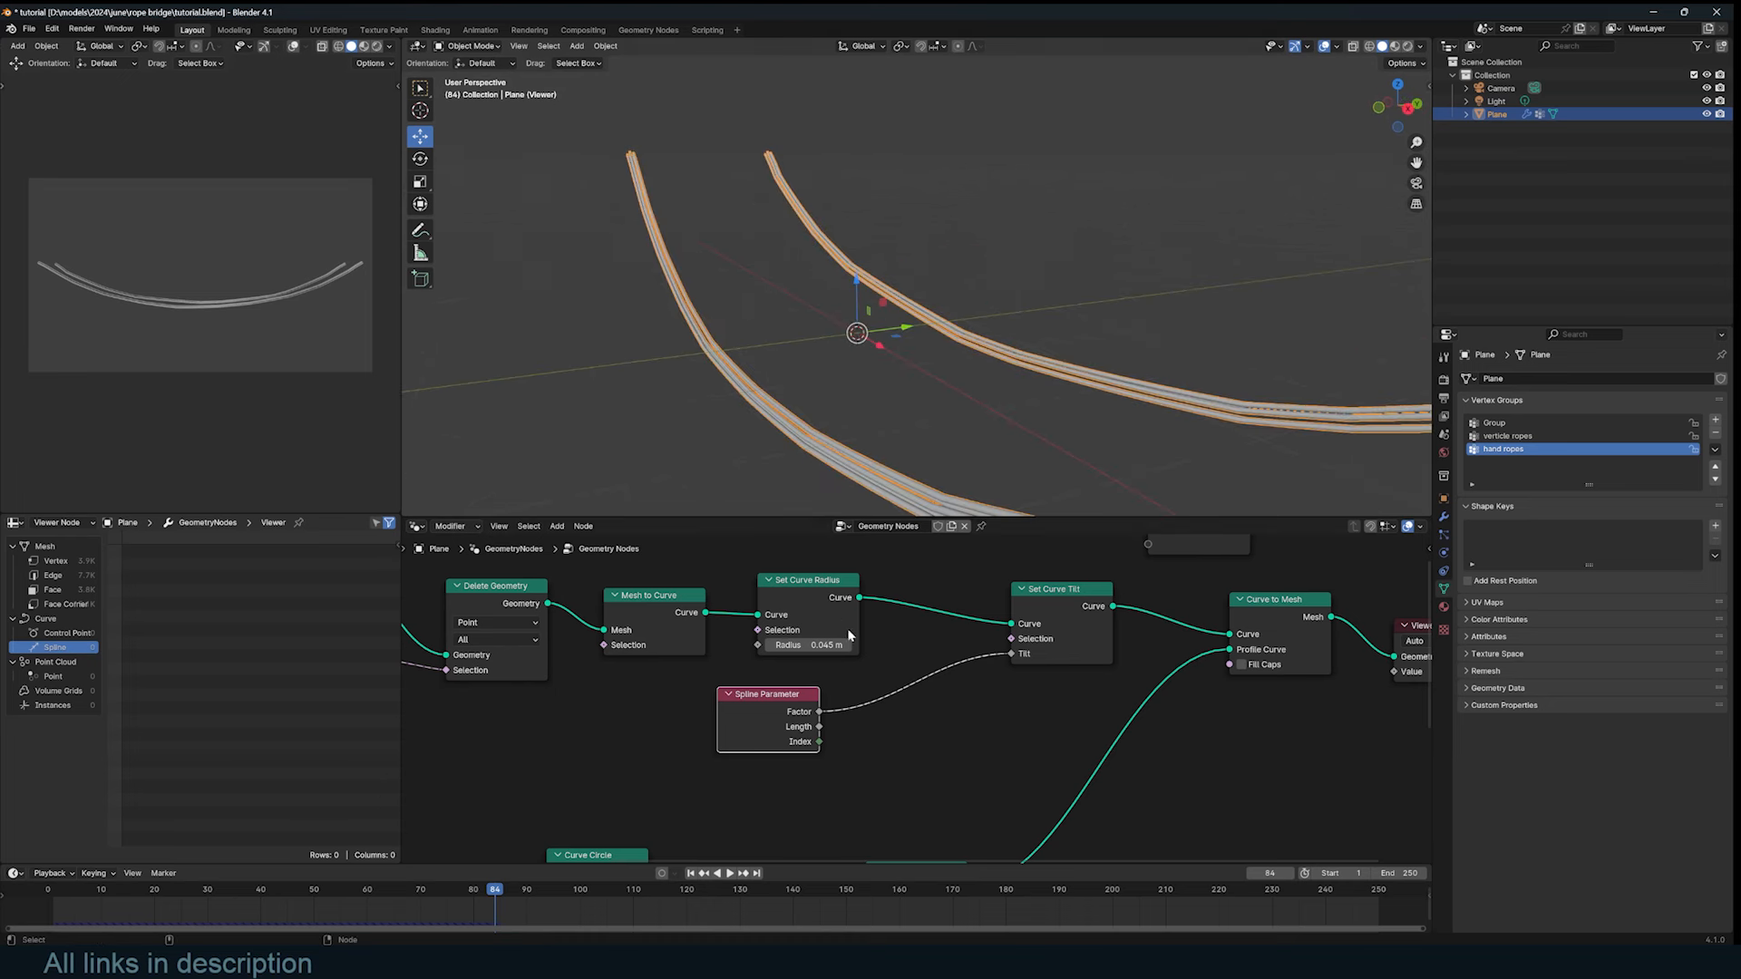
Step: Insert a Math node set to Multiply, with a value of 49.9, between the Spline Parameter Factor and the Tilt input
key("shift+a")
type("math")
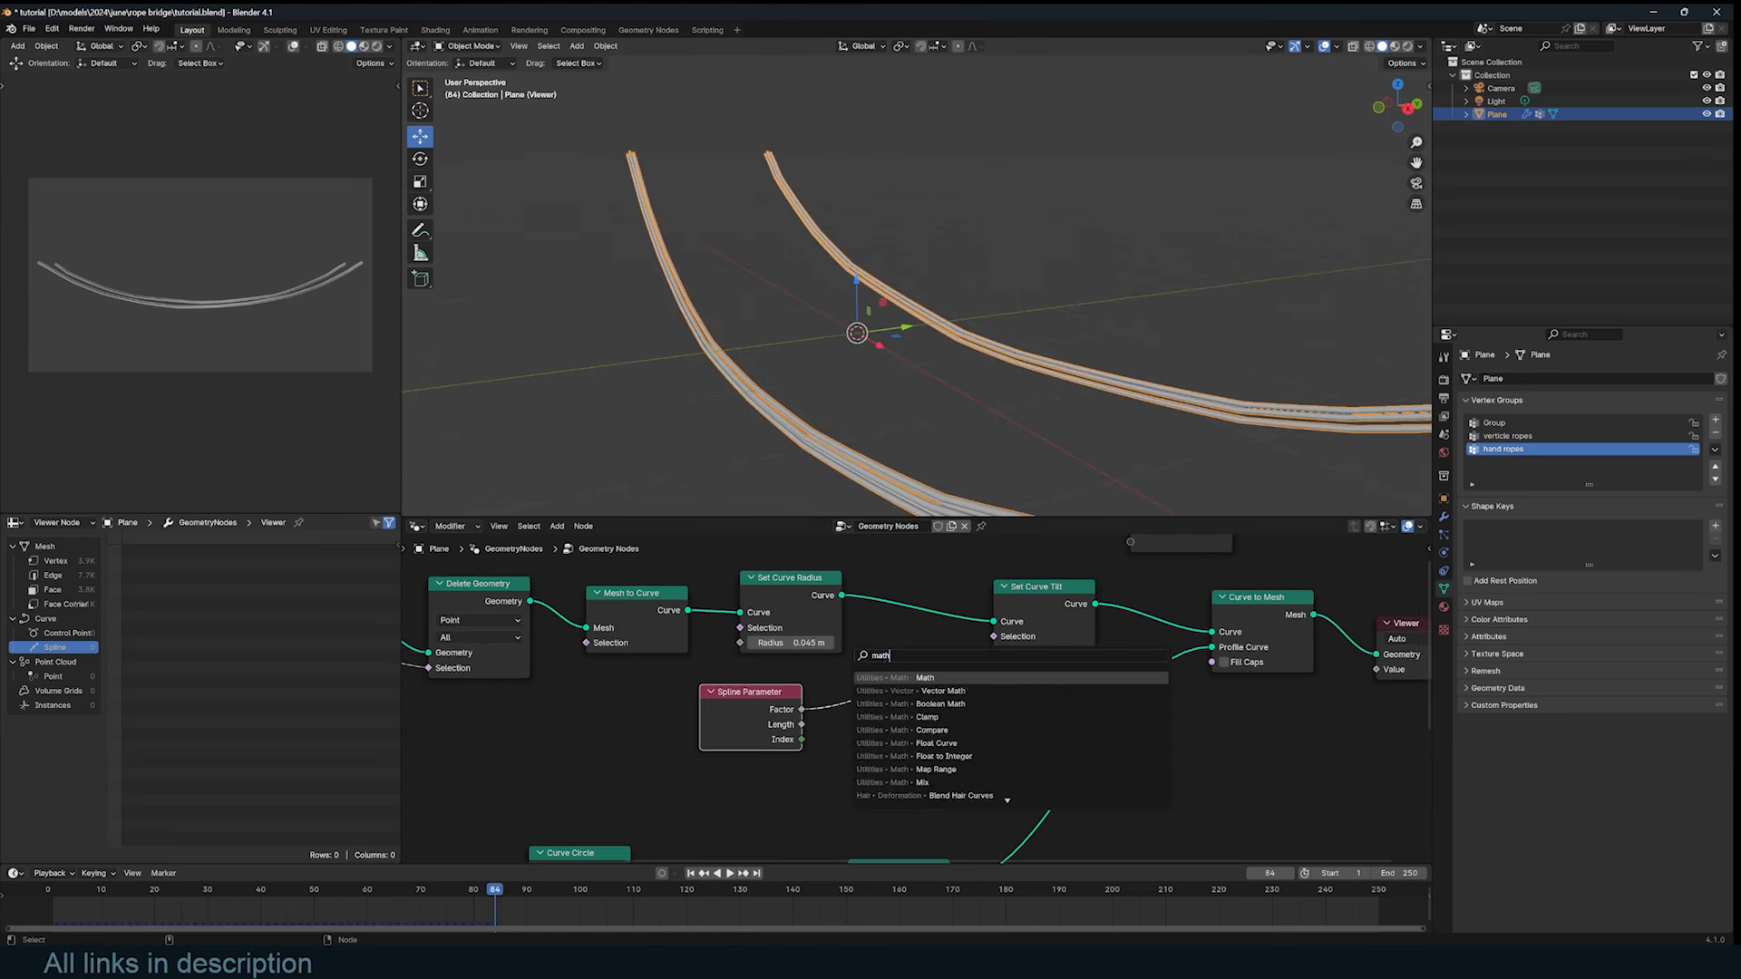
key("Return")
left_click(925, 698)
left_click(925, 716)
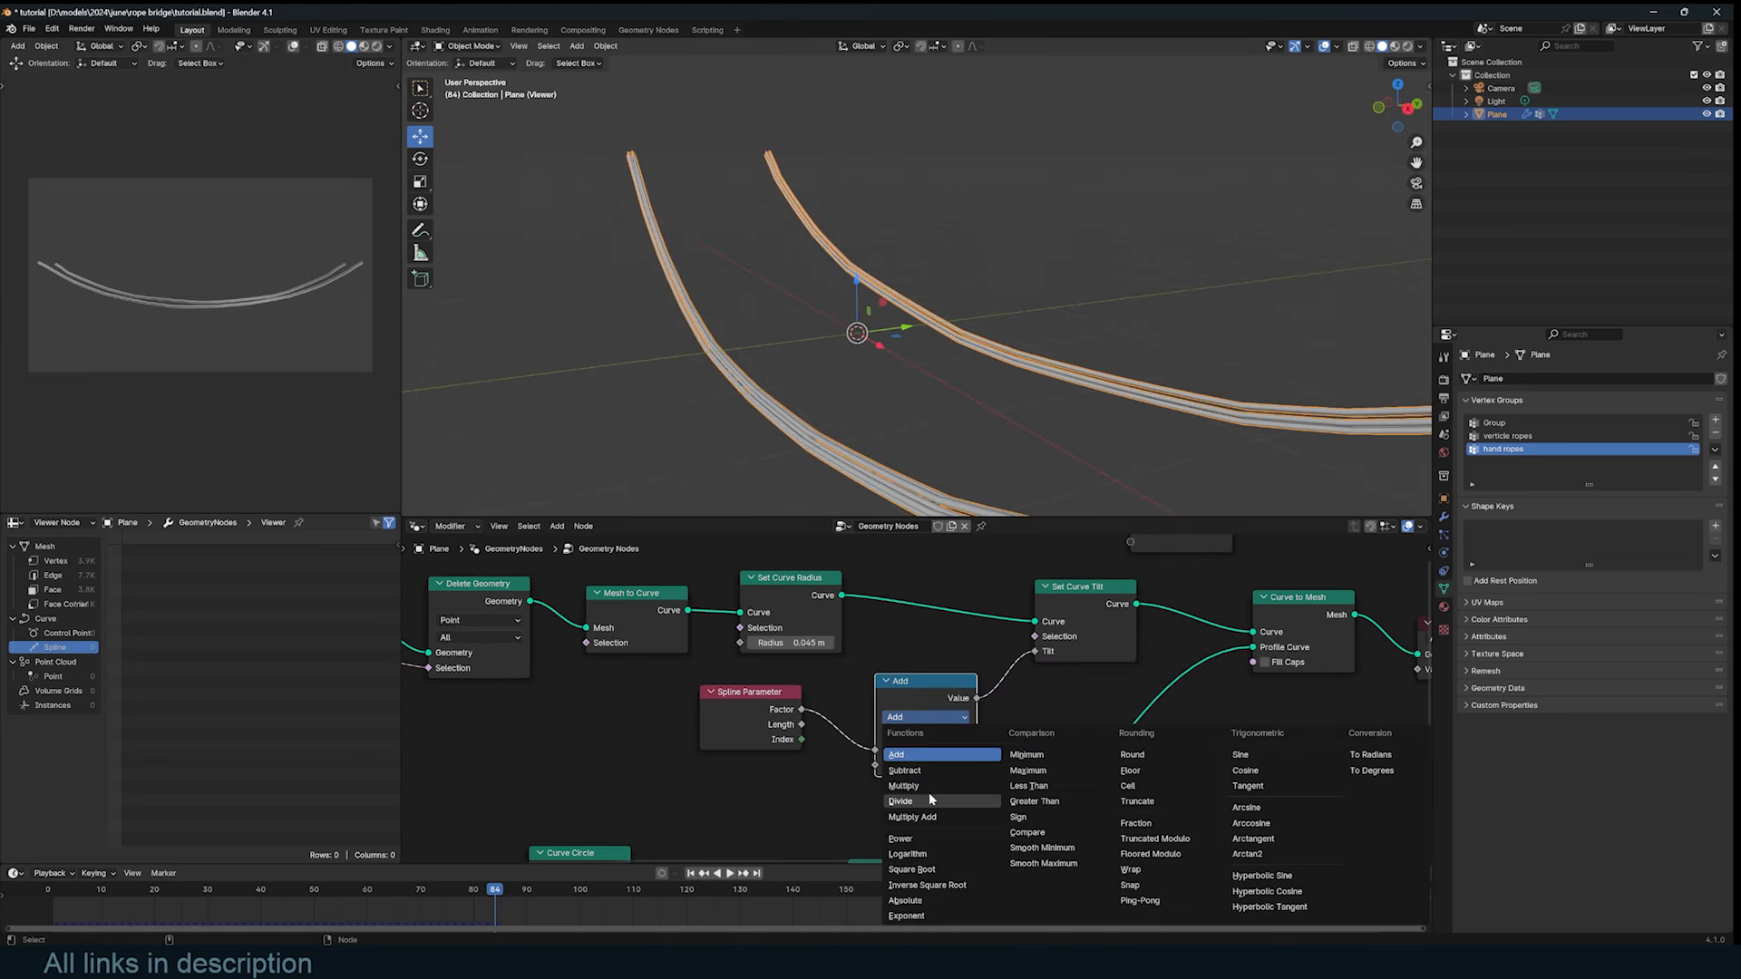
left_click(932, 787)
left_click_drag(954, 768, 1107, 767)
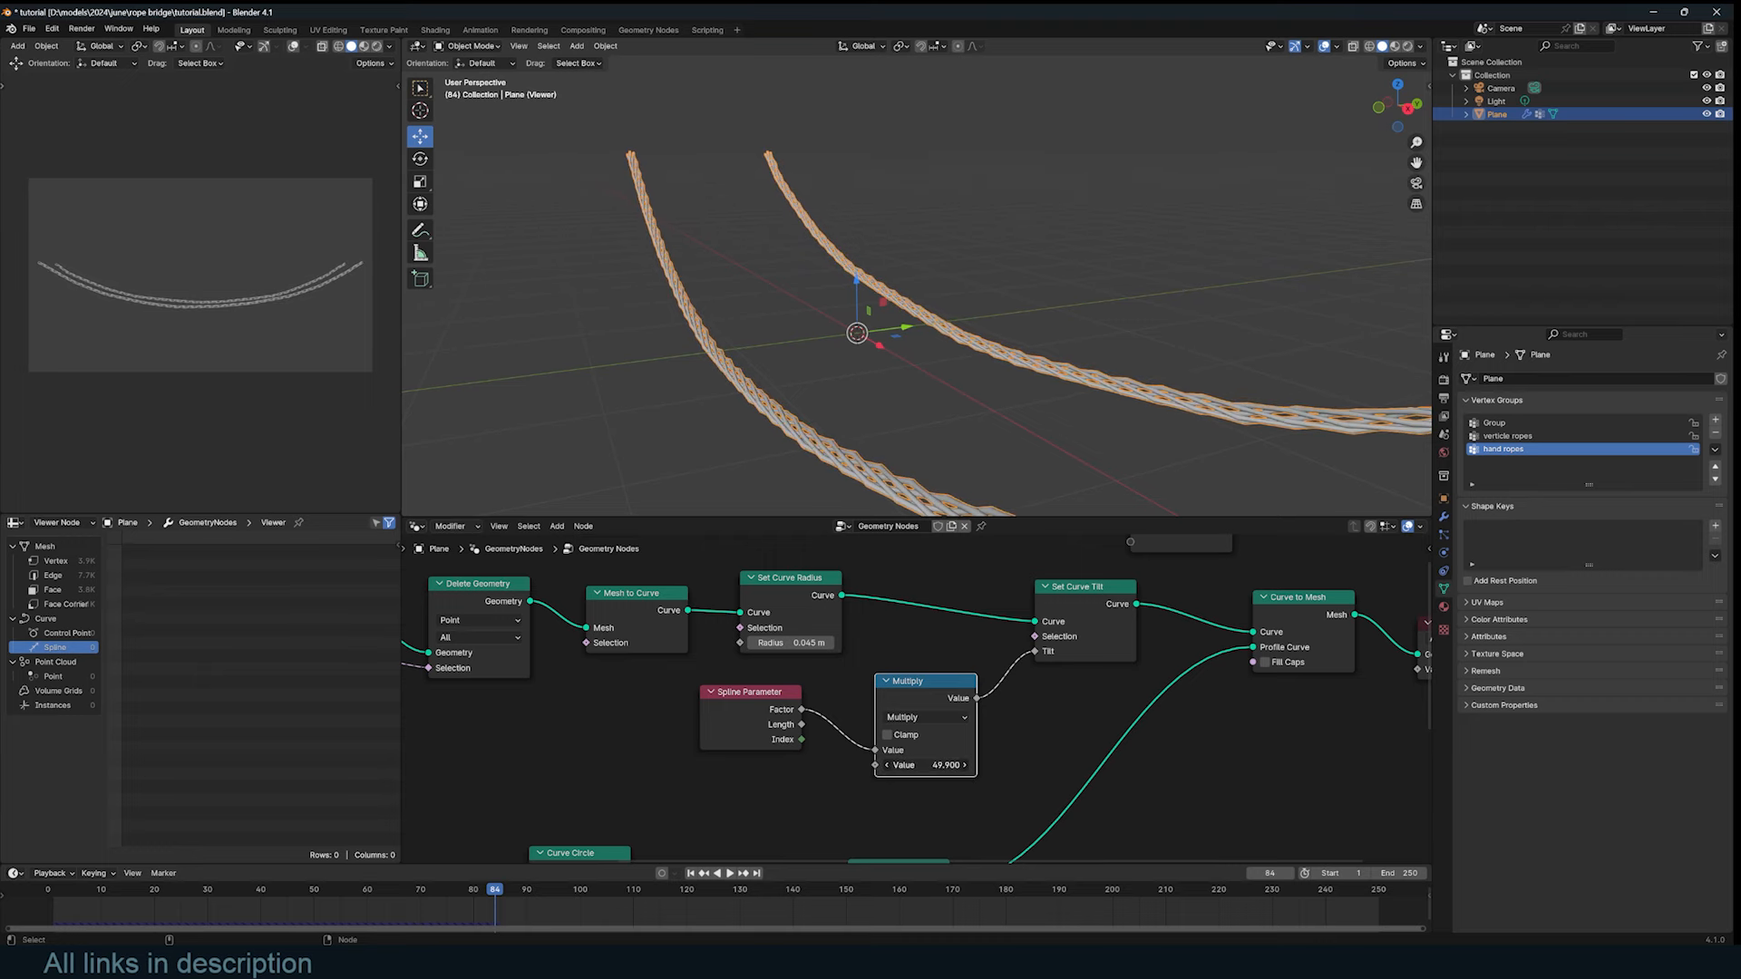
Step: Inspect the twisted strands up close with the wireframe overlay turned on
left_click(635, 334)
middle_click_drag(635, 334, 818, 367)
scroll(818, 367, "up", 4)
key("q")
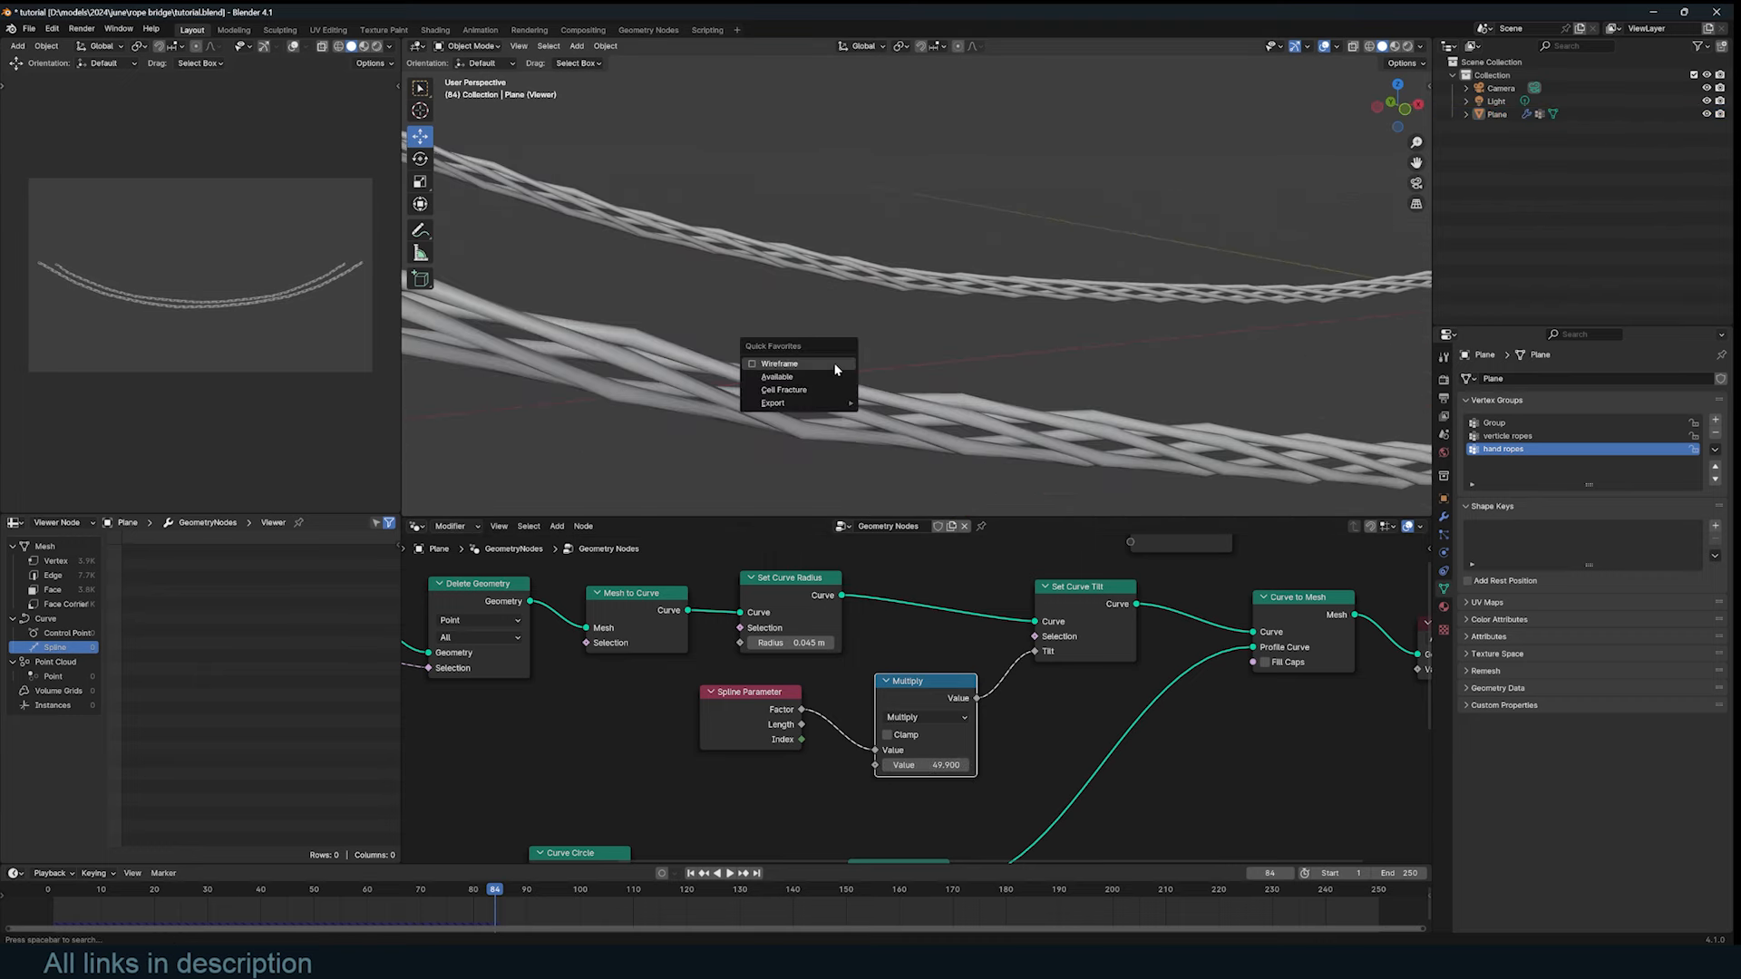
left_click(836, 364)
middle_click_drag(935, 669, 732, 638)
key("q")
left_click(861, 390)
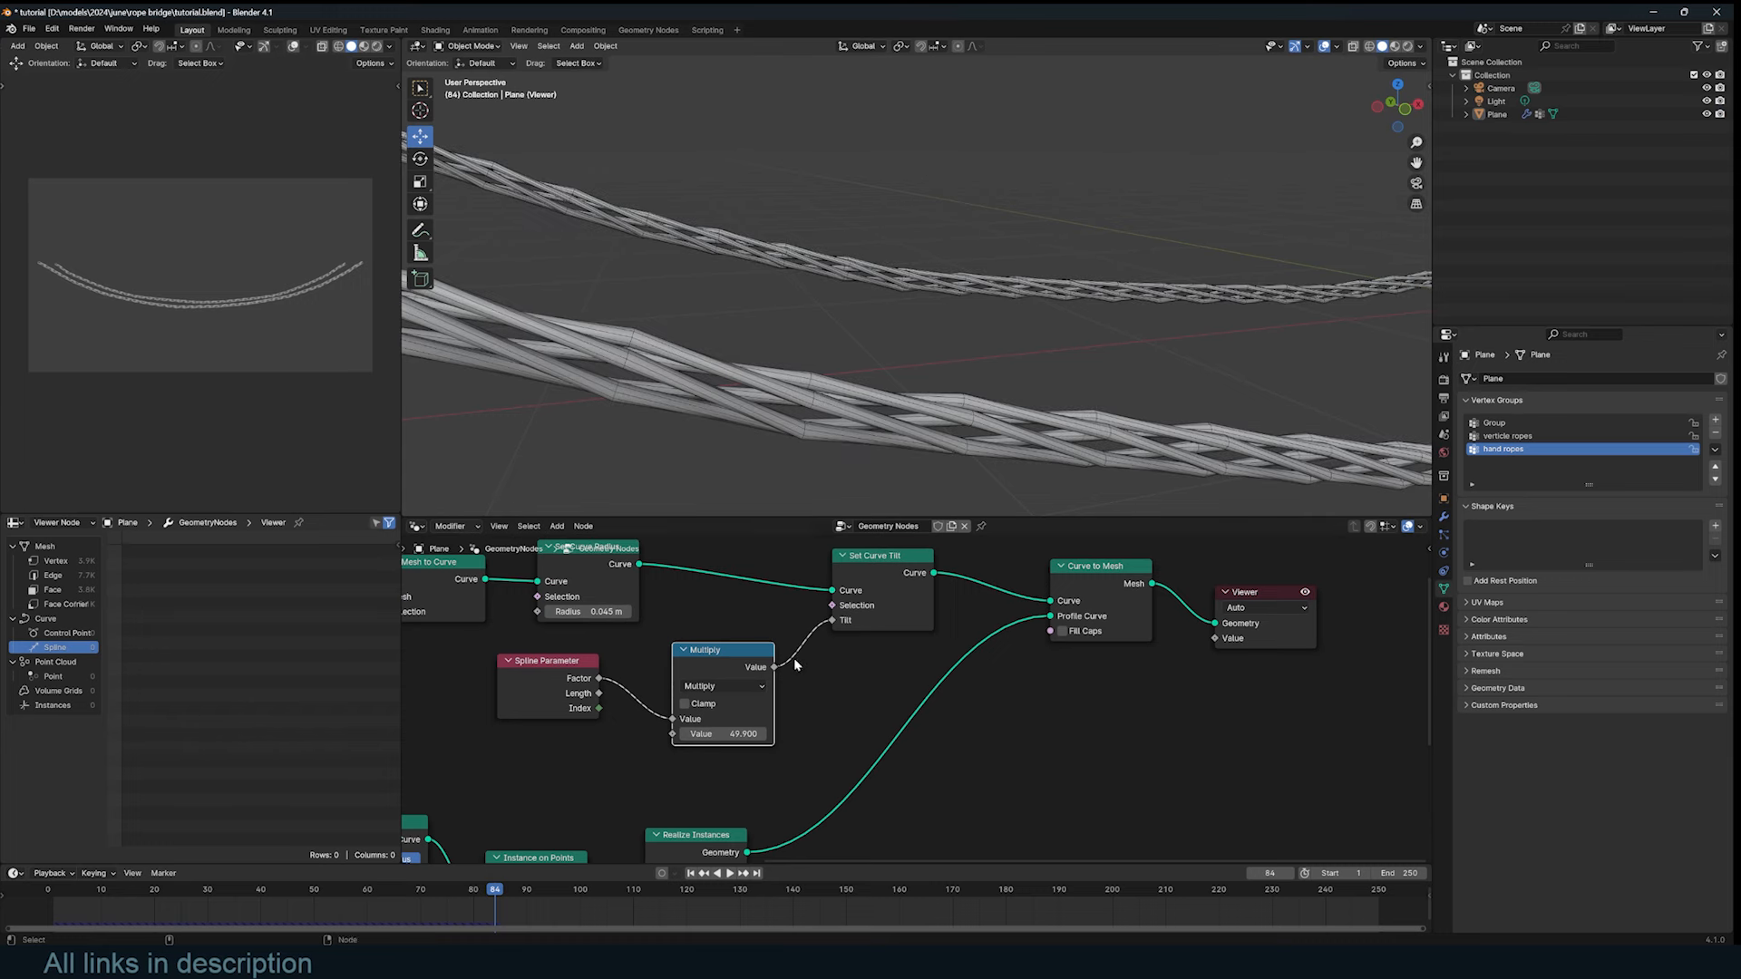
Step: Insert a Resample Curve node between Set Curve Radius and Set Curve Tilt, with a count of 133
key("shift+a")
type("rea")
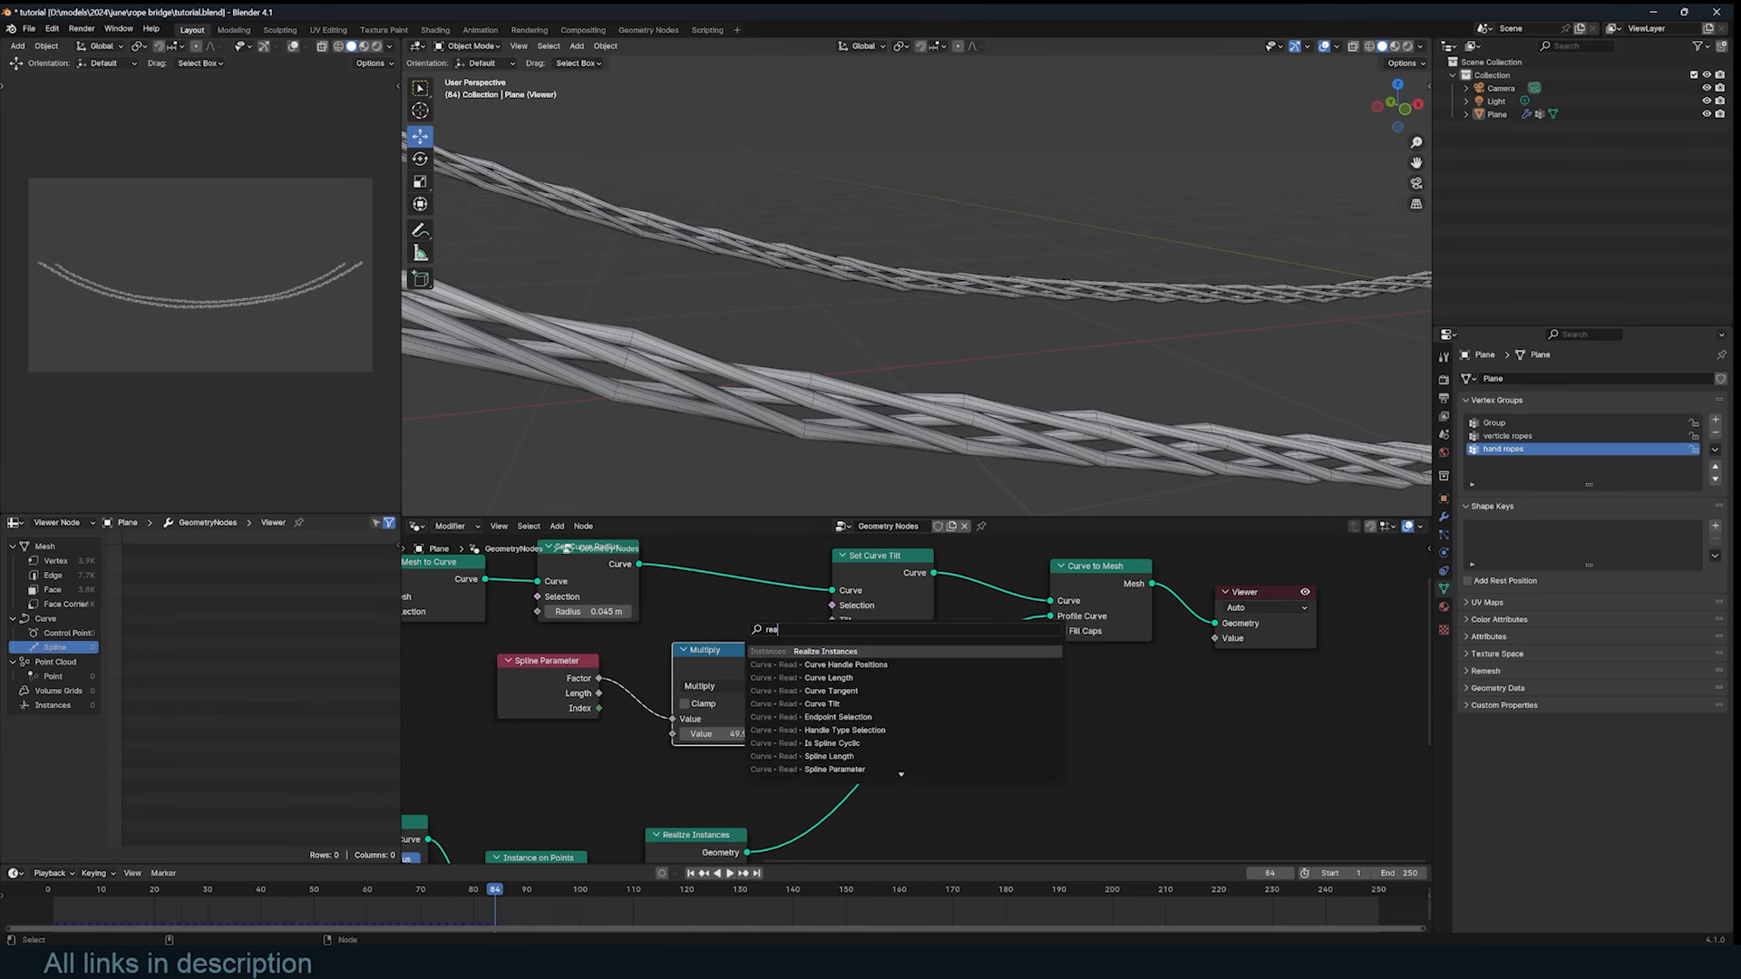
key("BackSpace")
type("sa")
key("Return")
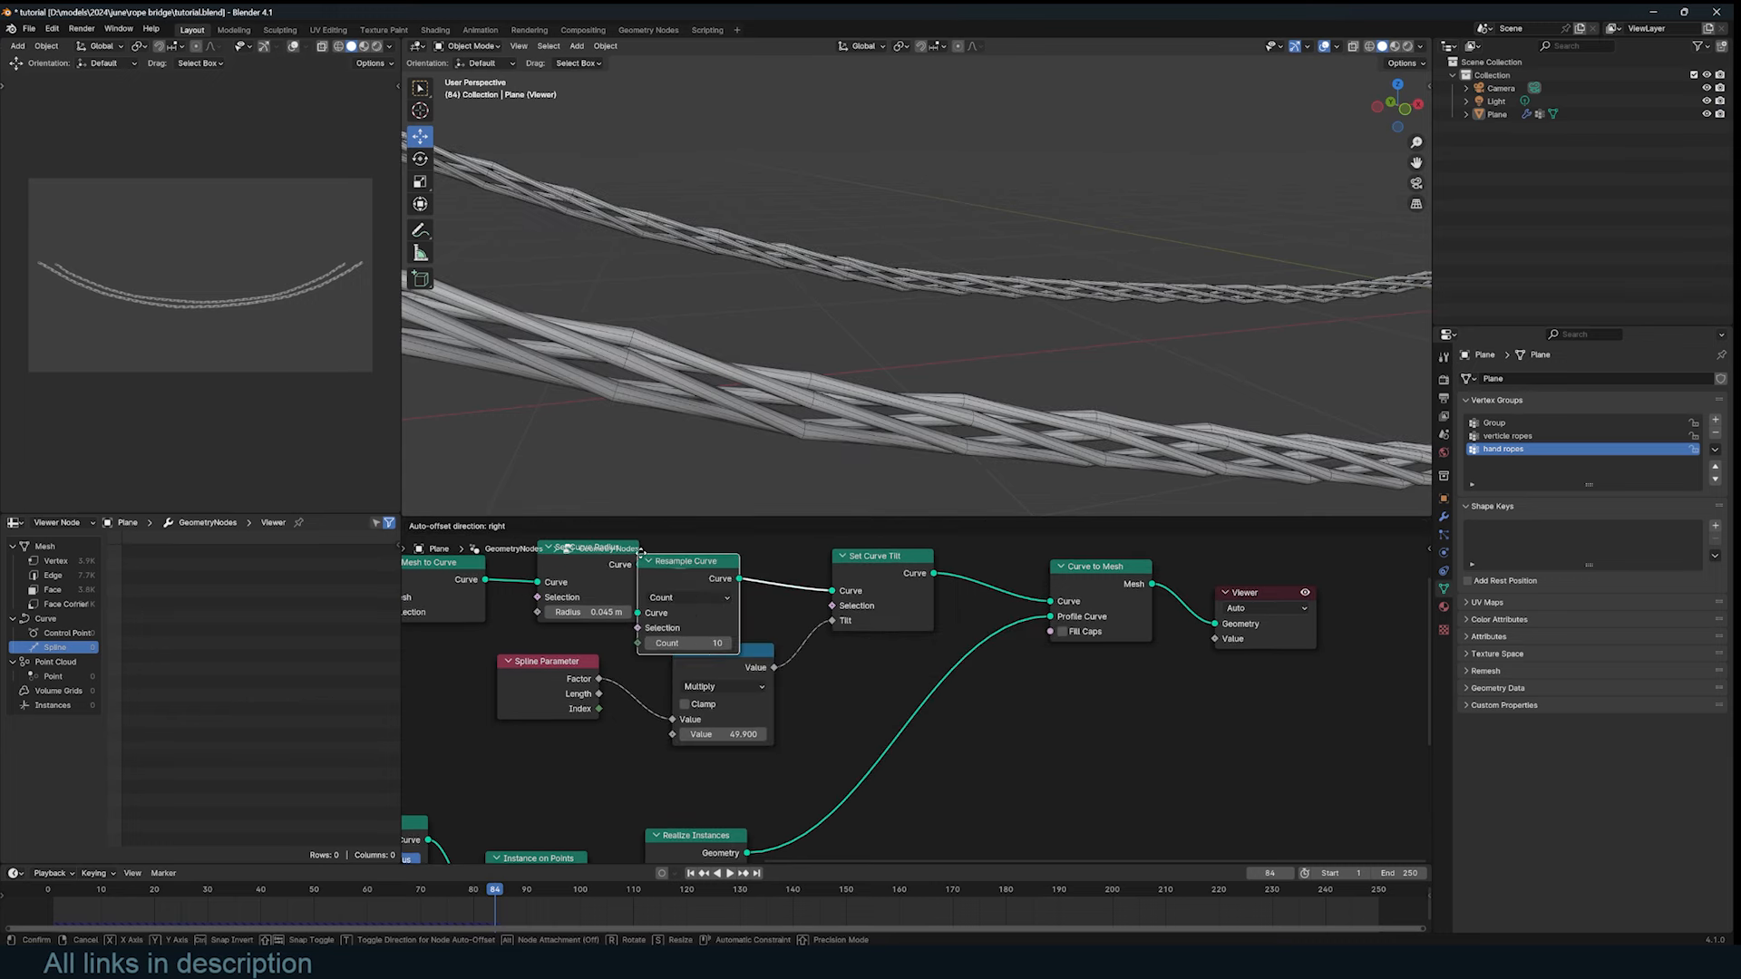
left_click(687, 602)
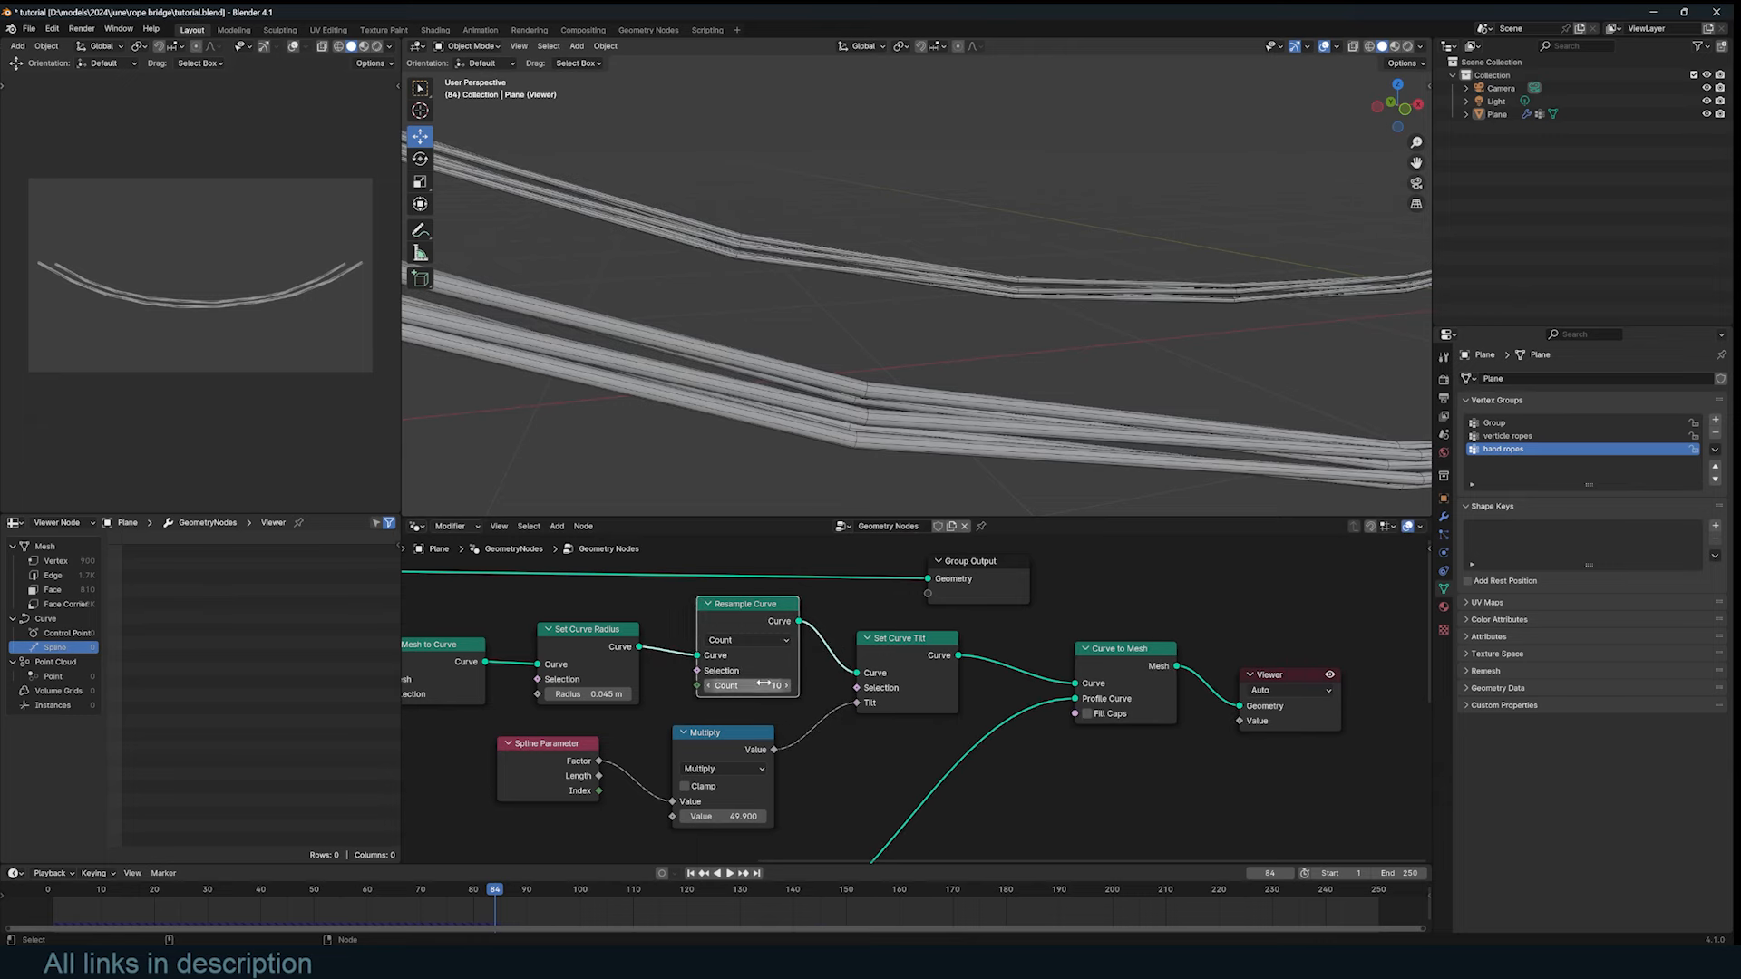
left_click_drag(763, 684, 871, 684)
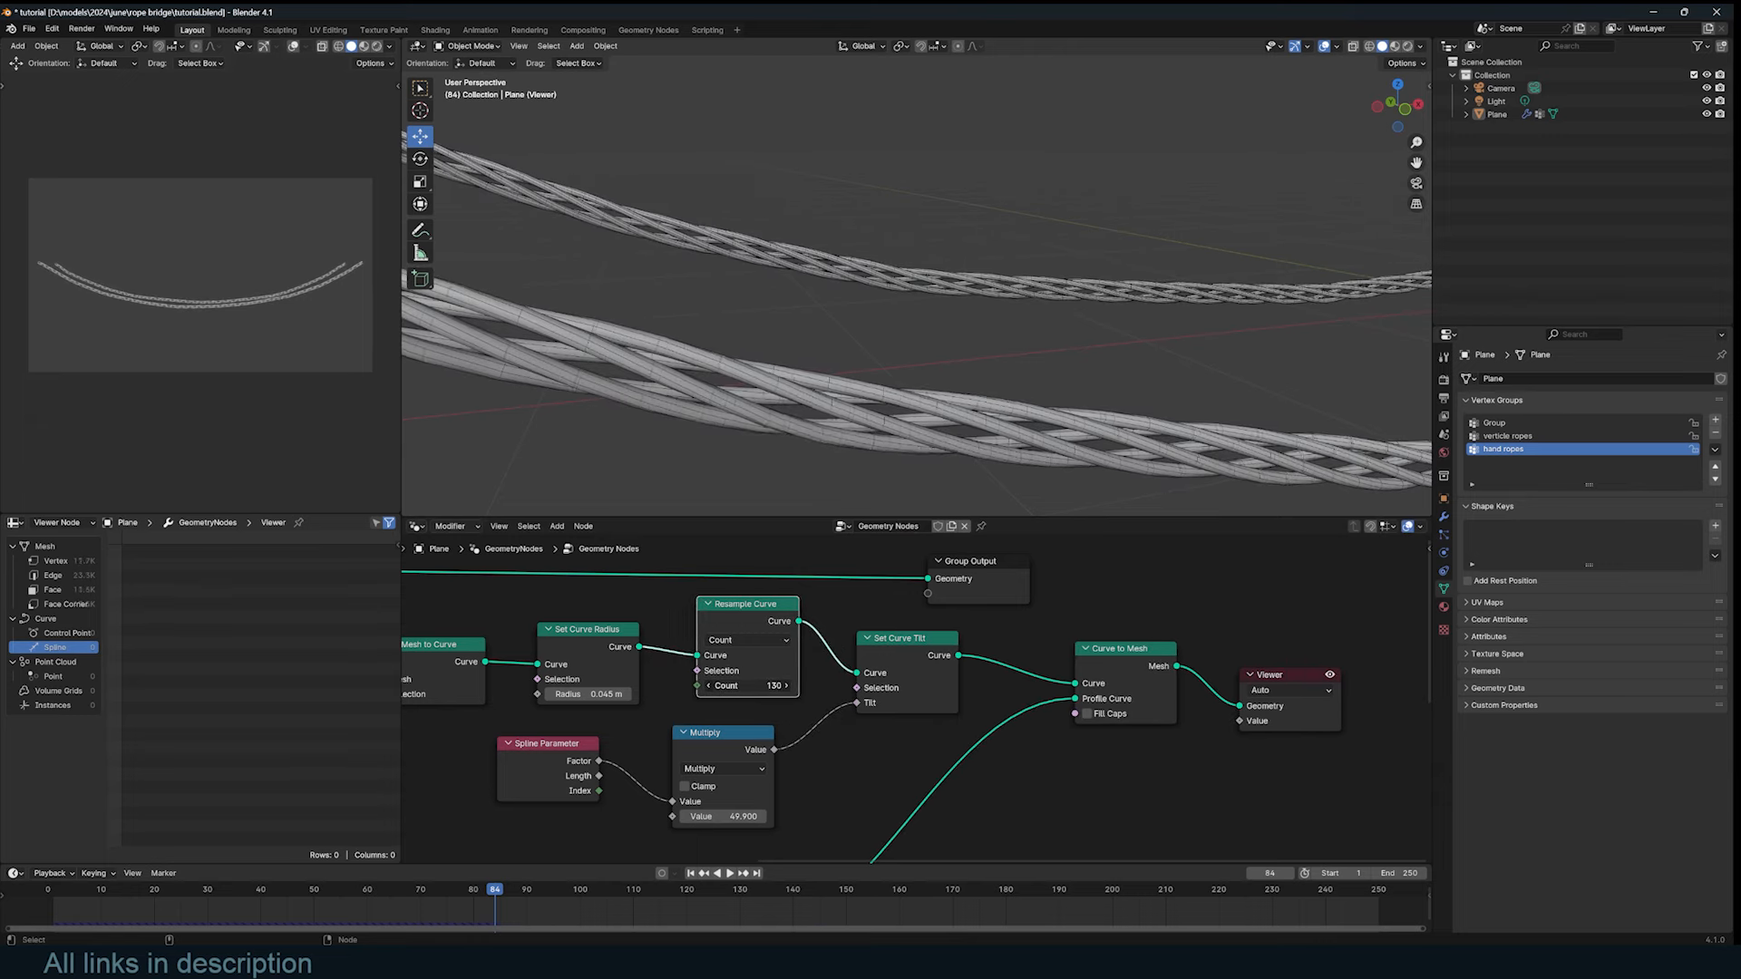
scroll(868, 471, "down", 4)
middle_click_drag(872, 467, 907, 480)
scroll(907, 481, "up", 2)
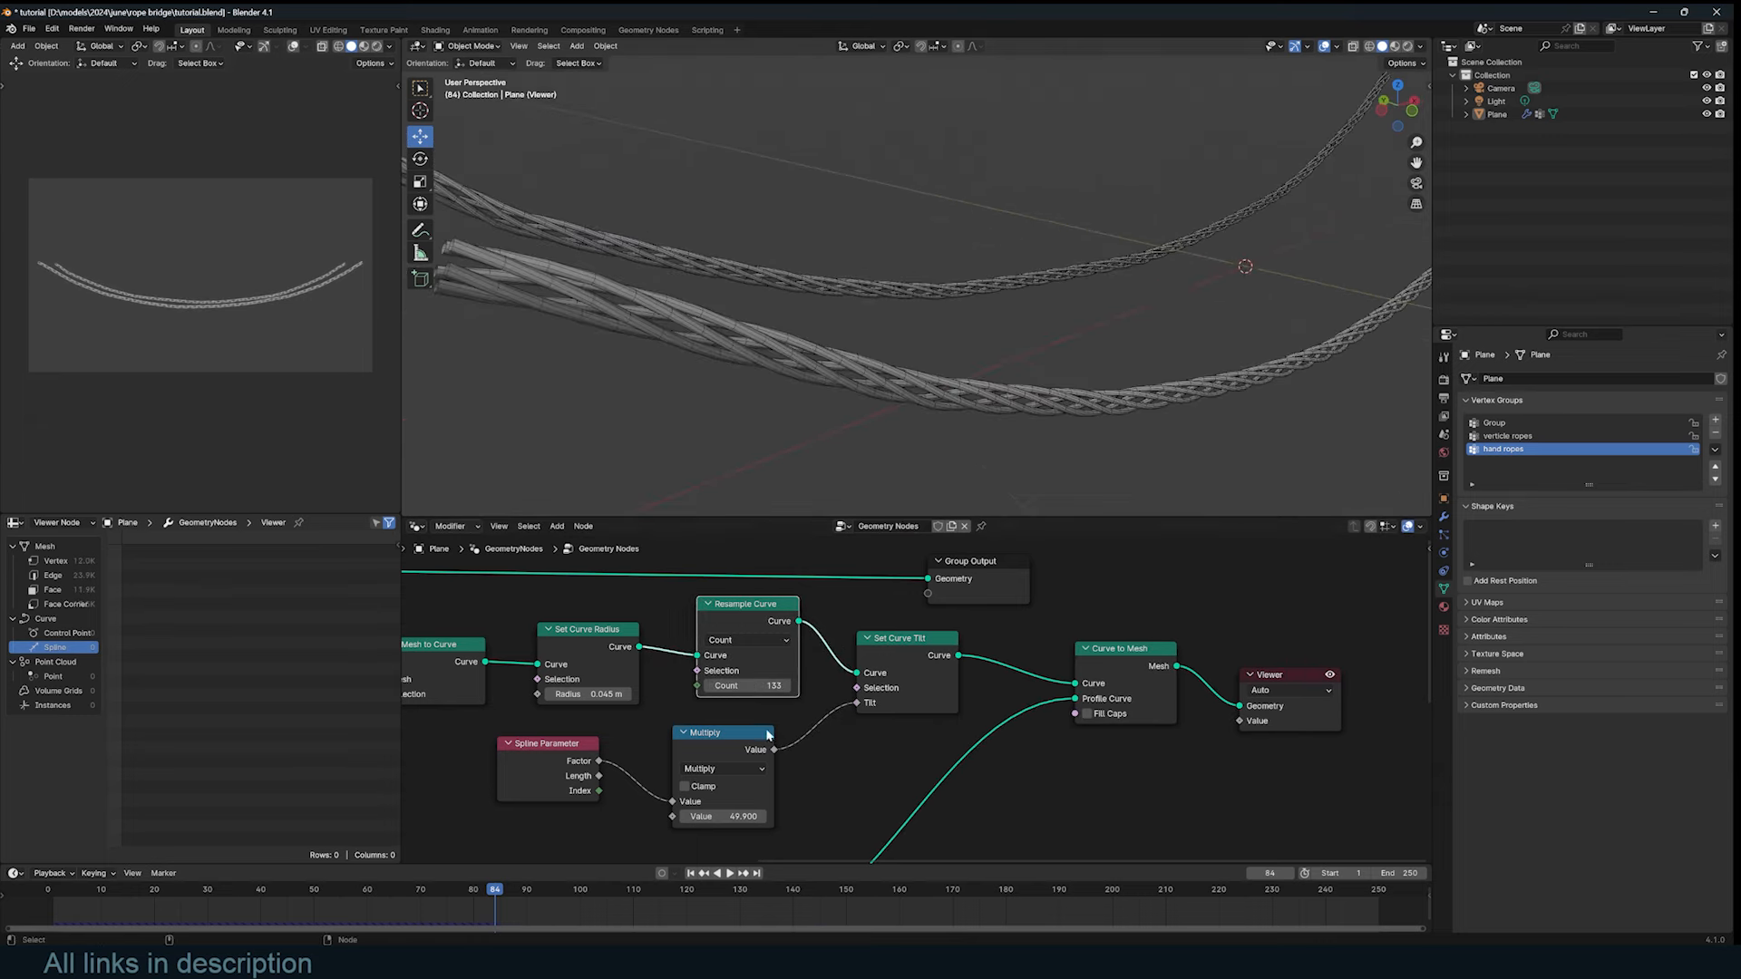
Step: Set the instanced Curve Circle's radius to 0.59 m so the rope strands thicken
middle_click_drag(766, 808, 967, 629)
middle_click_drag(783, 720, 877, 655)
scroll(877, 655, "up", 1)
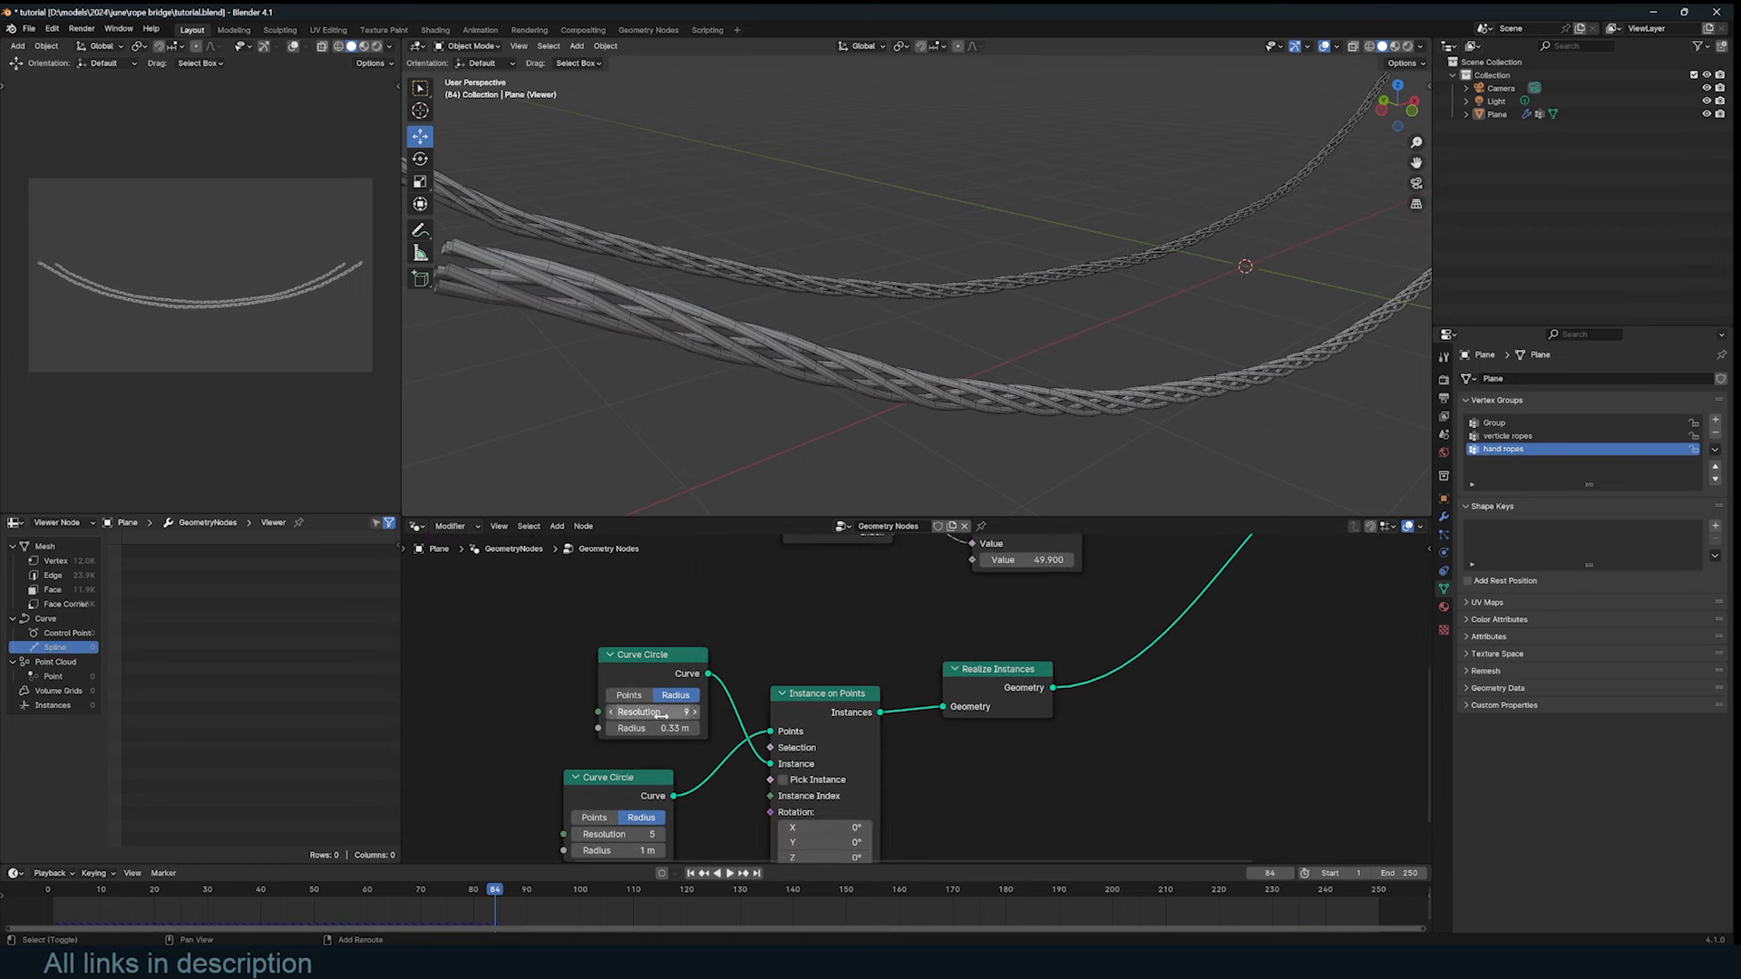
left_click_drag(646, 729, 693, 728)
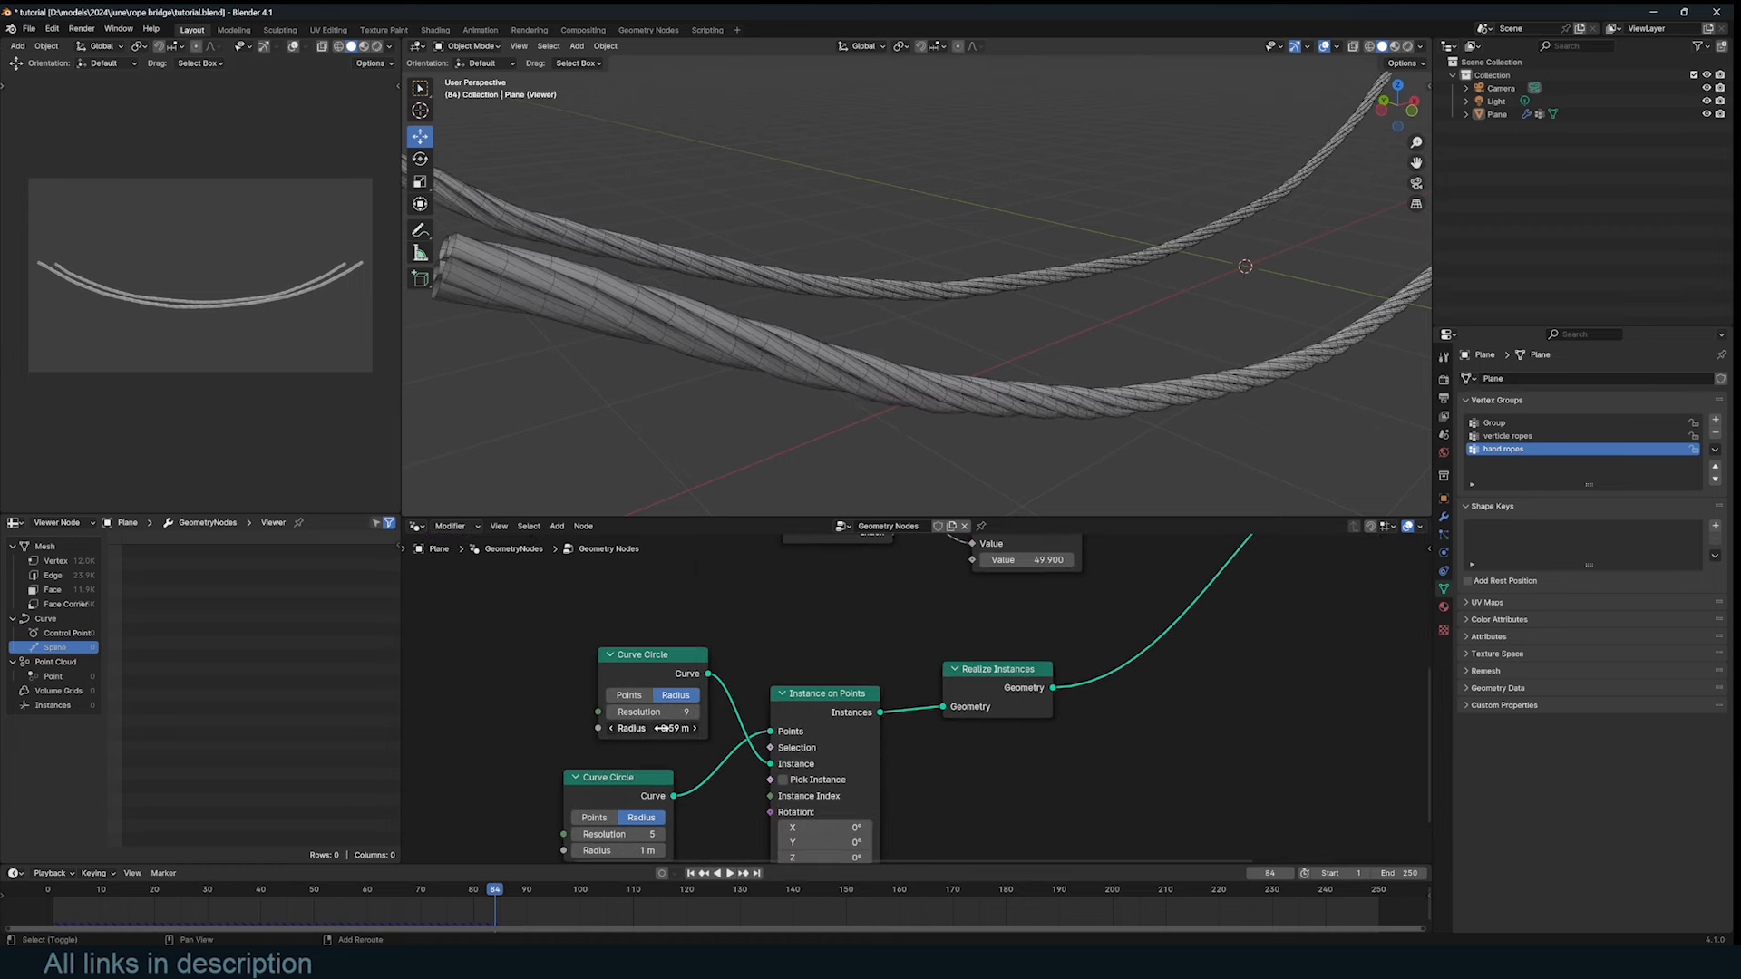
middle_click_drag(907, 381, 671, 390)
Step: Move the Group Input node clear of the others and combine all rope-generating nodes into a node group
key("Home")
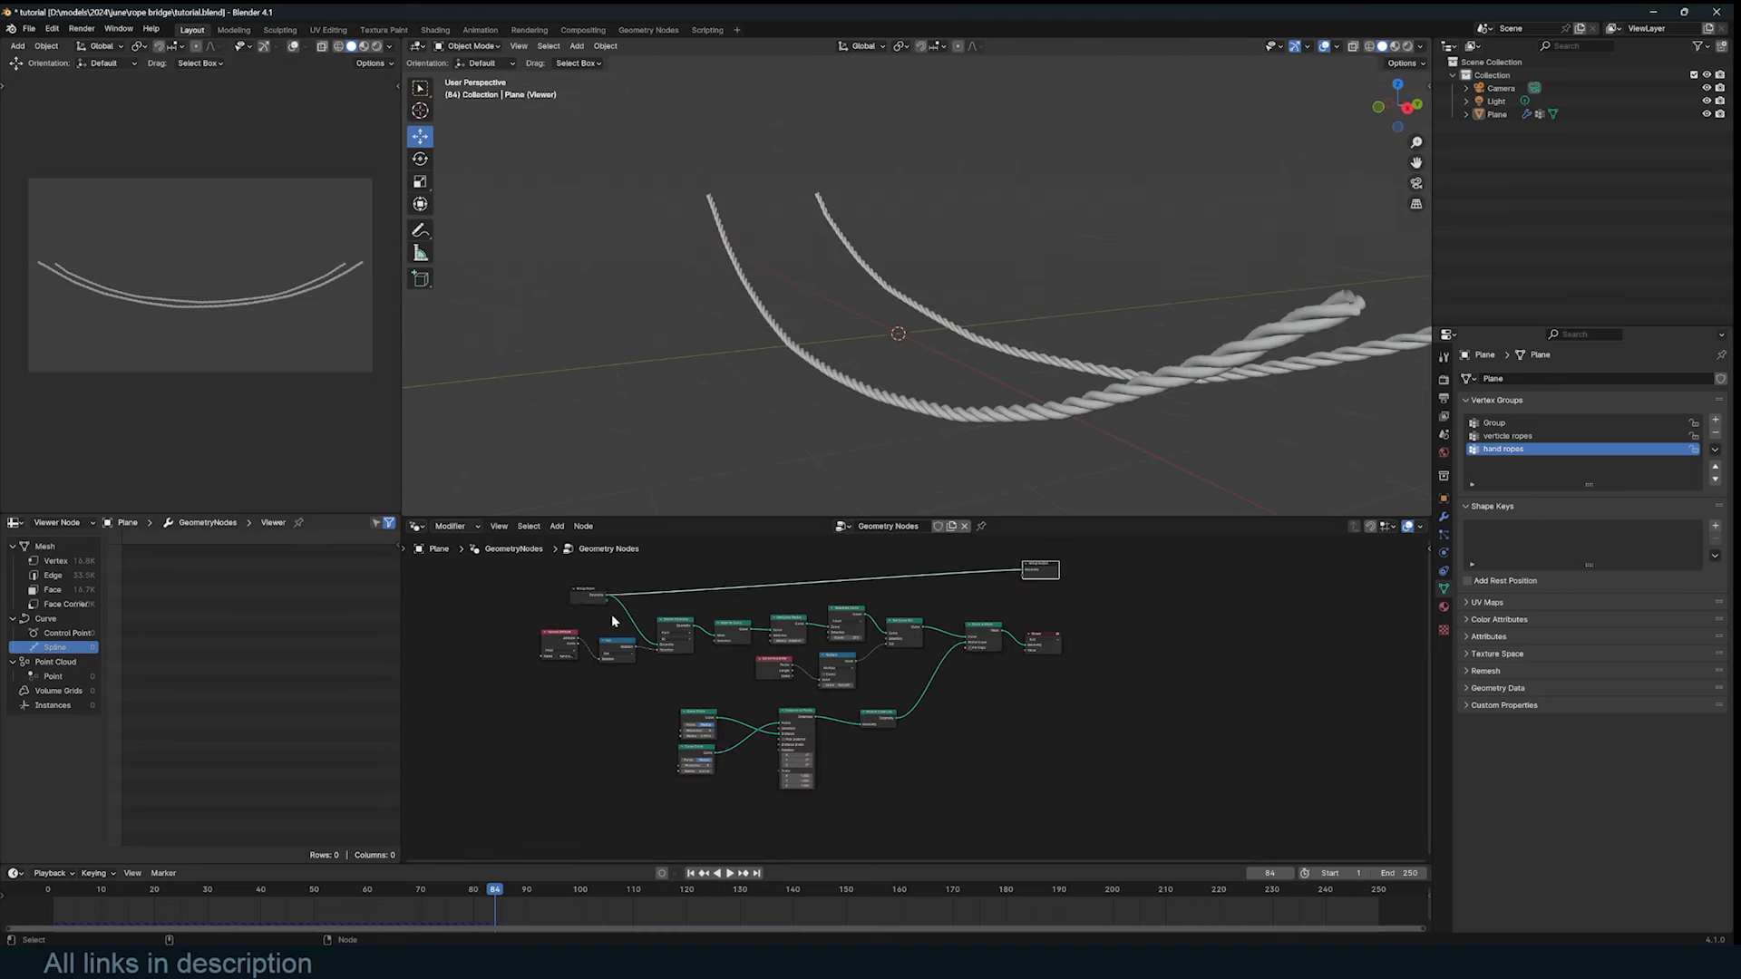
left_click_drag(589, 596, 531, 574)
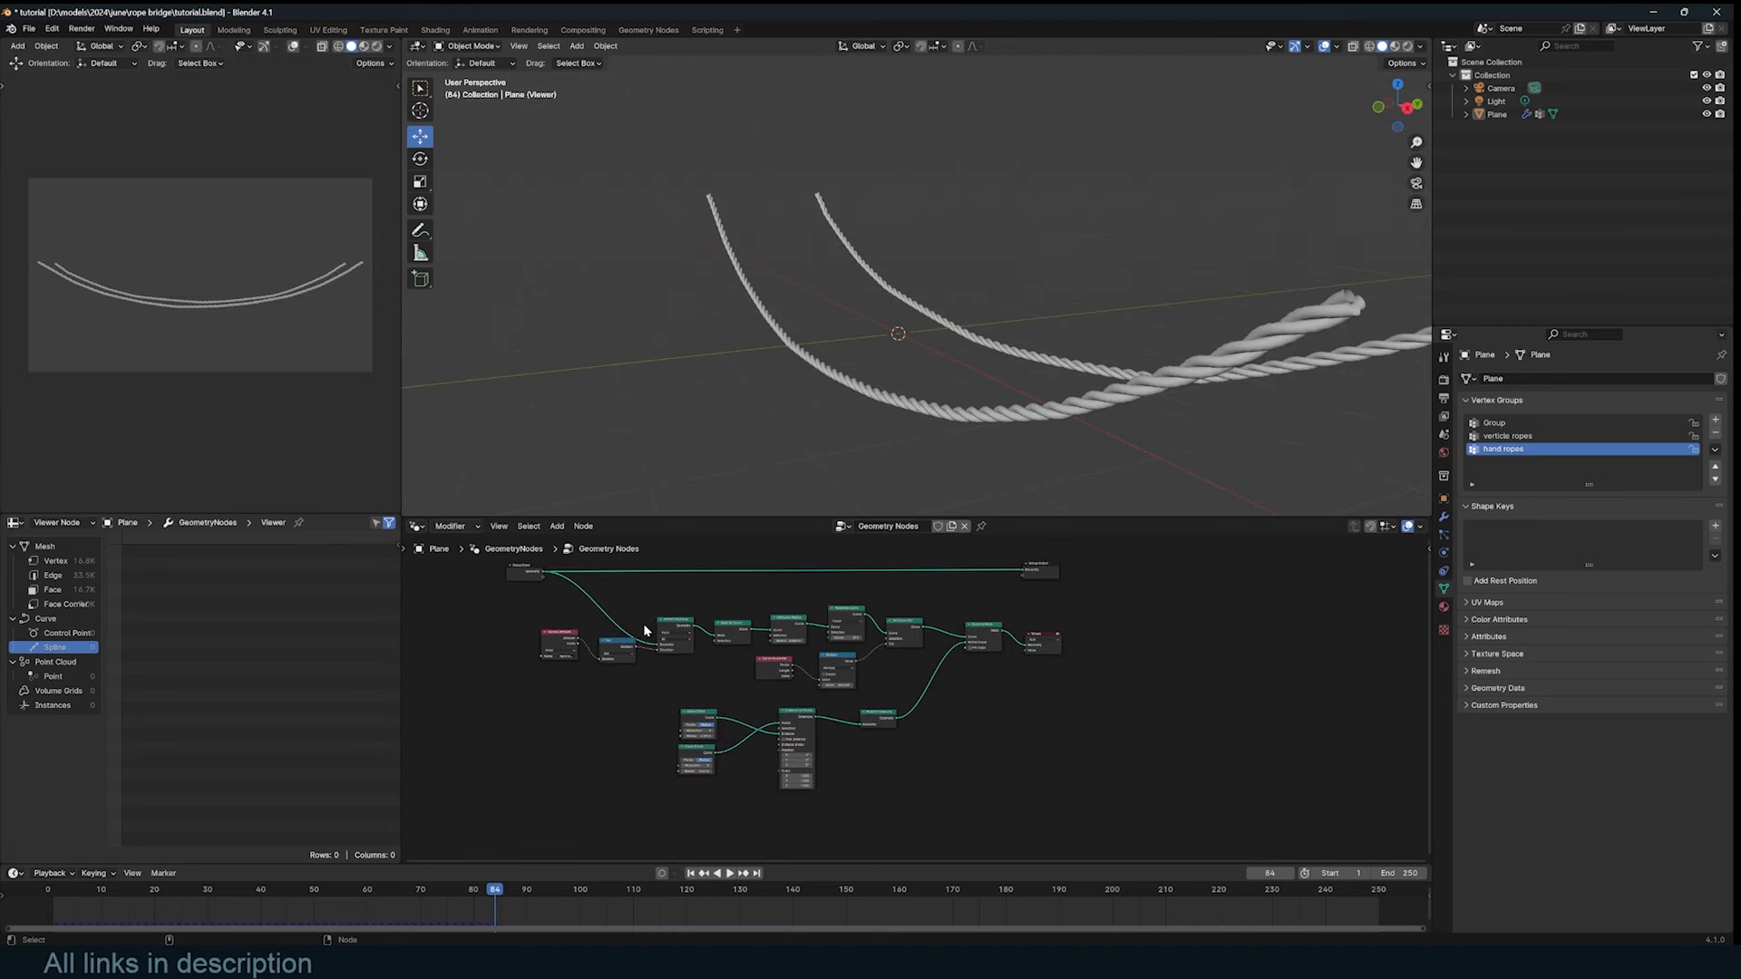
left_click_drag(545, 601, 990, 816)
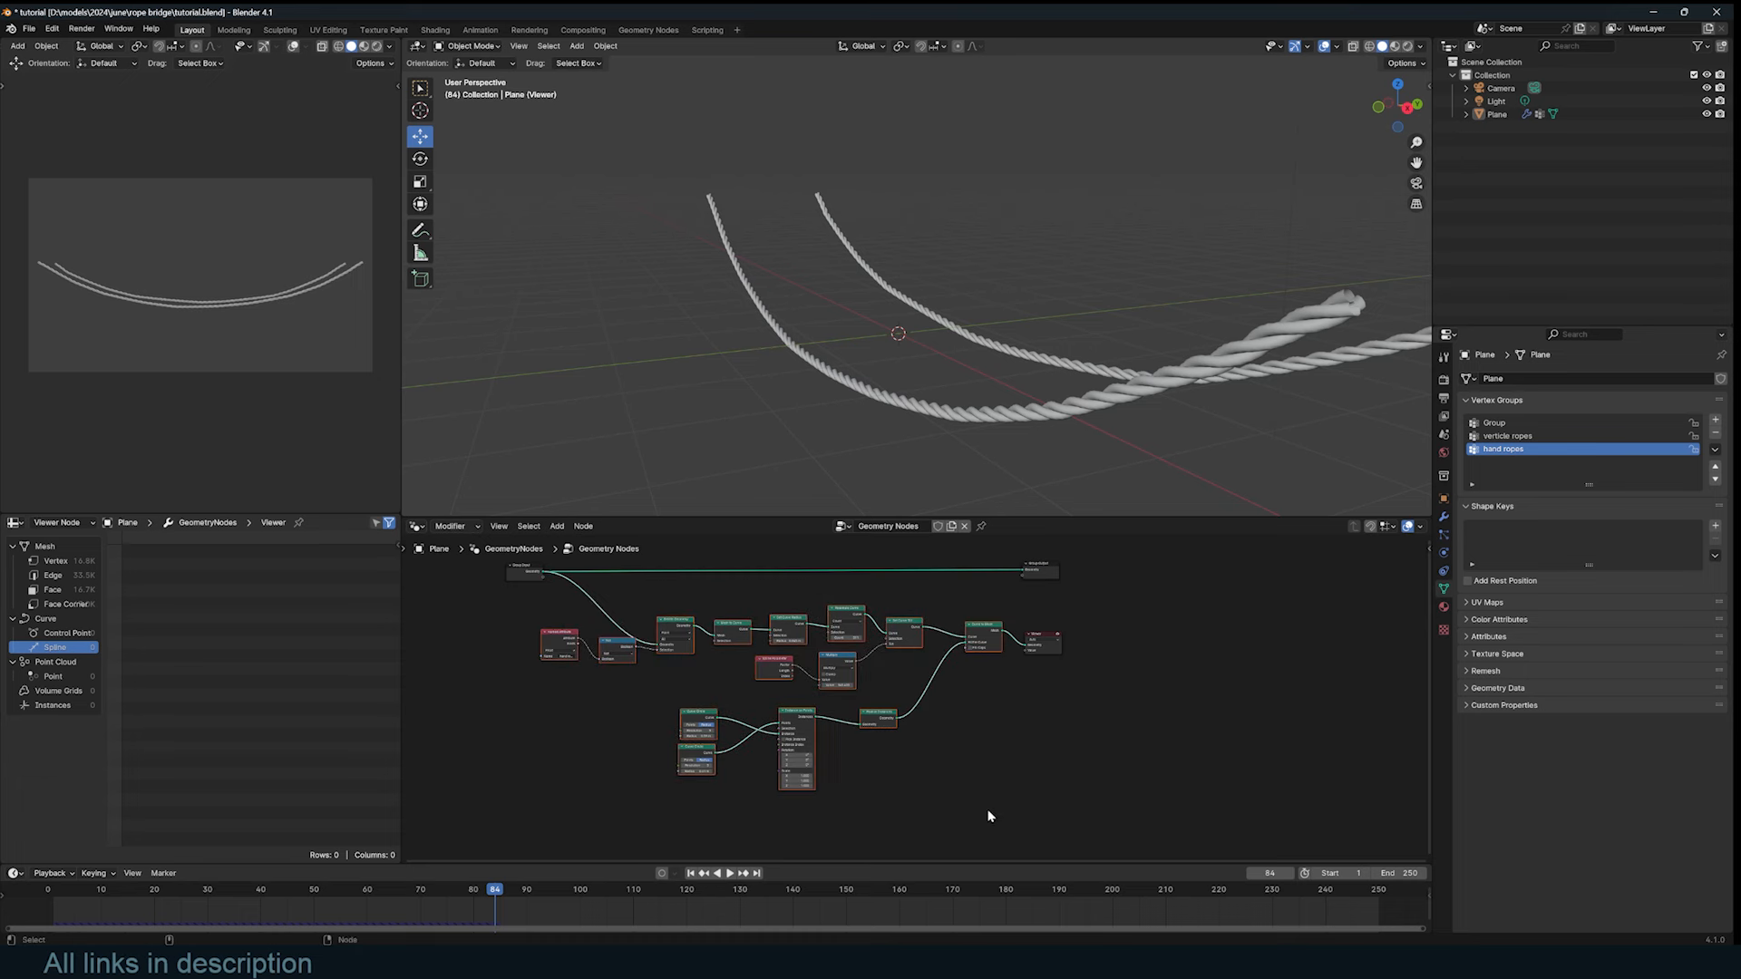
key("ctrl+g")
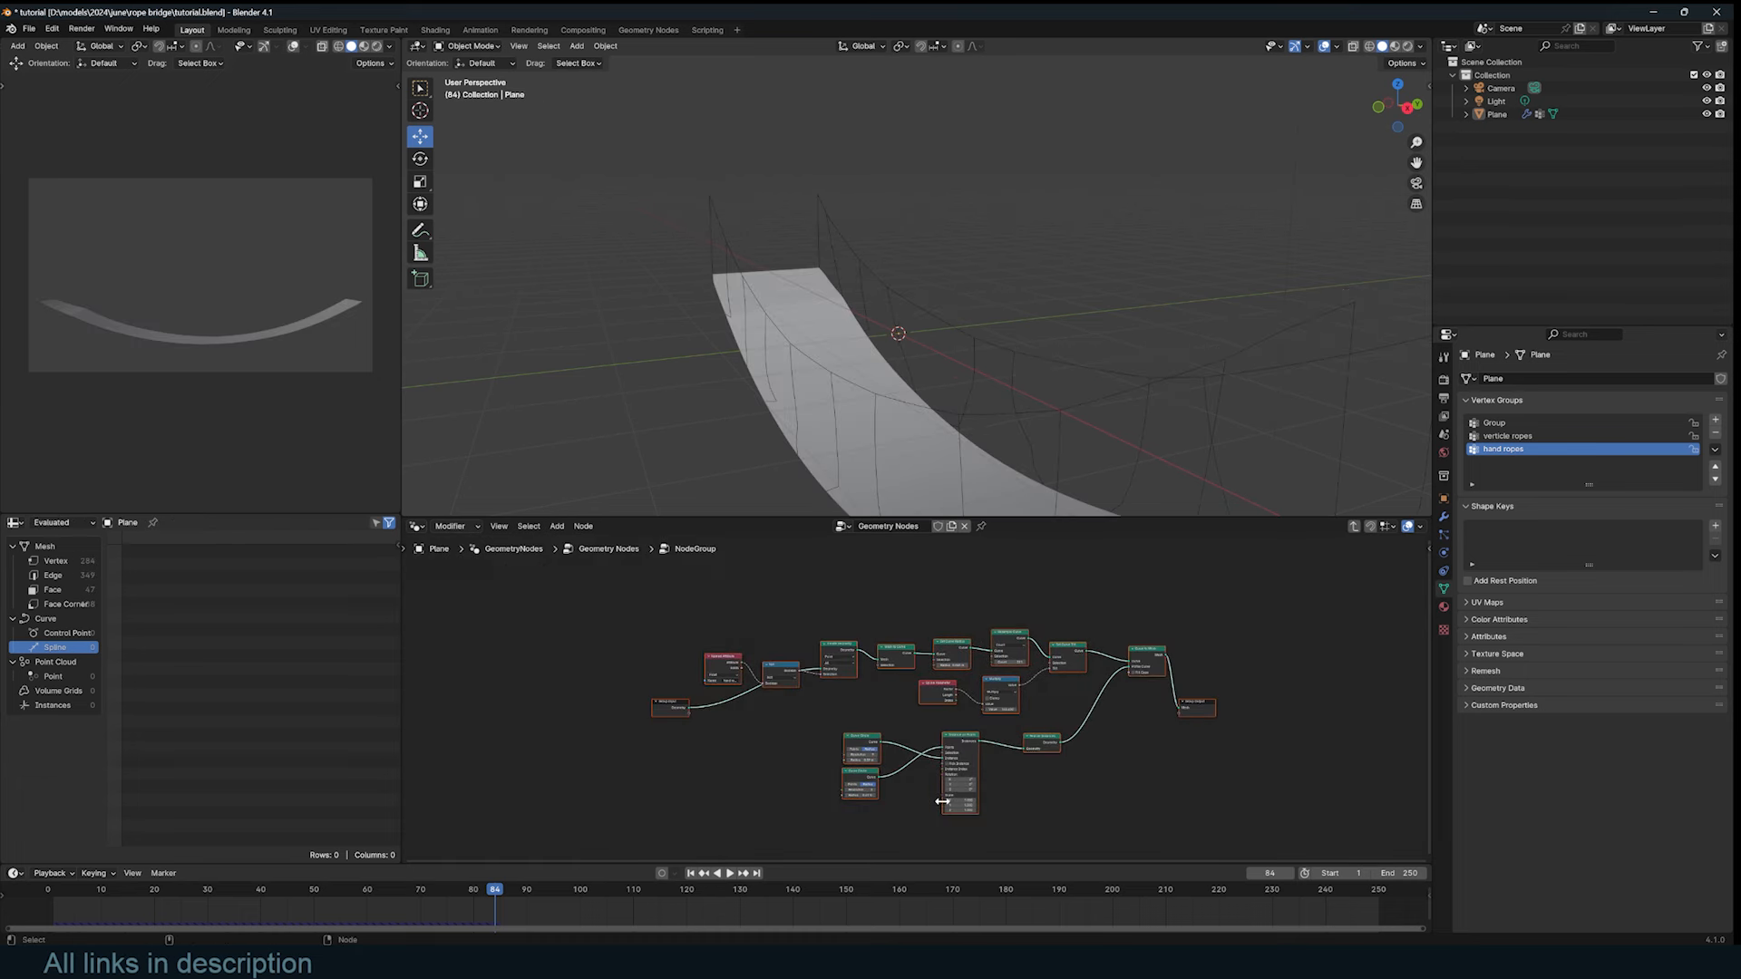
Step: Rename the new node group as rope_gen
key("Tab")
scroll(712, 626, "up", 3)
middle_click_drag(713, 631, 839, 633)
scroll(777, 694, "up", 1)
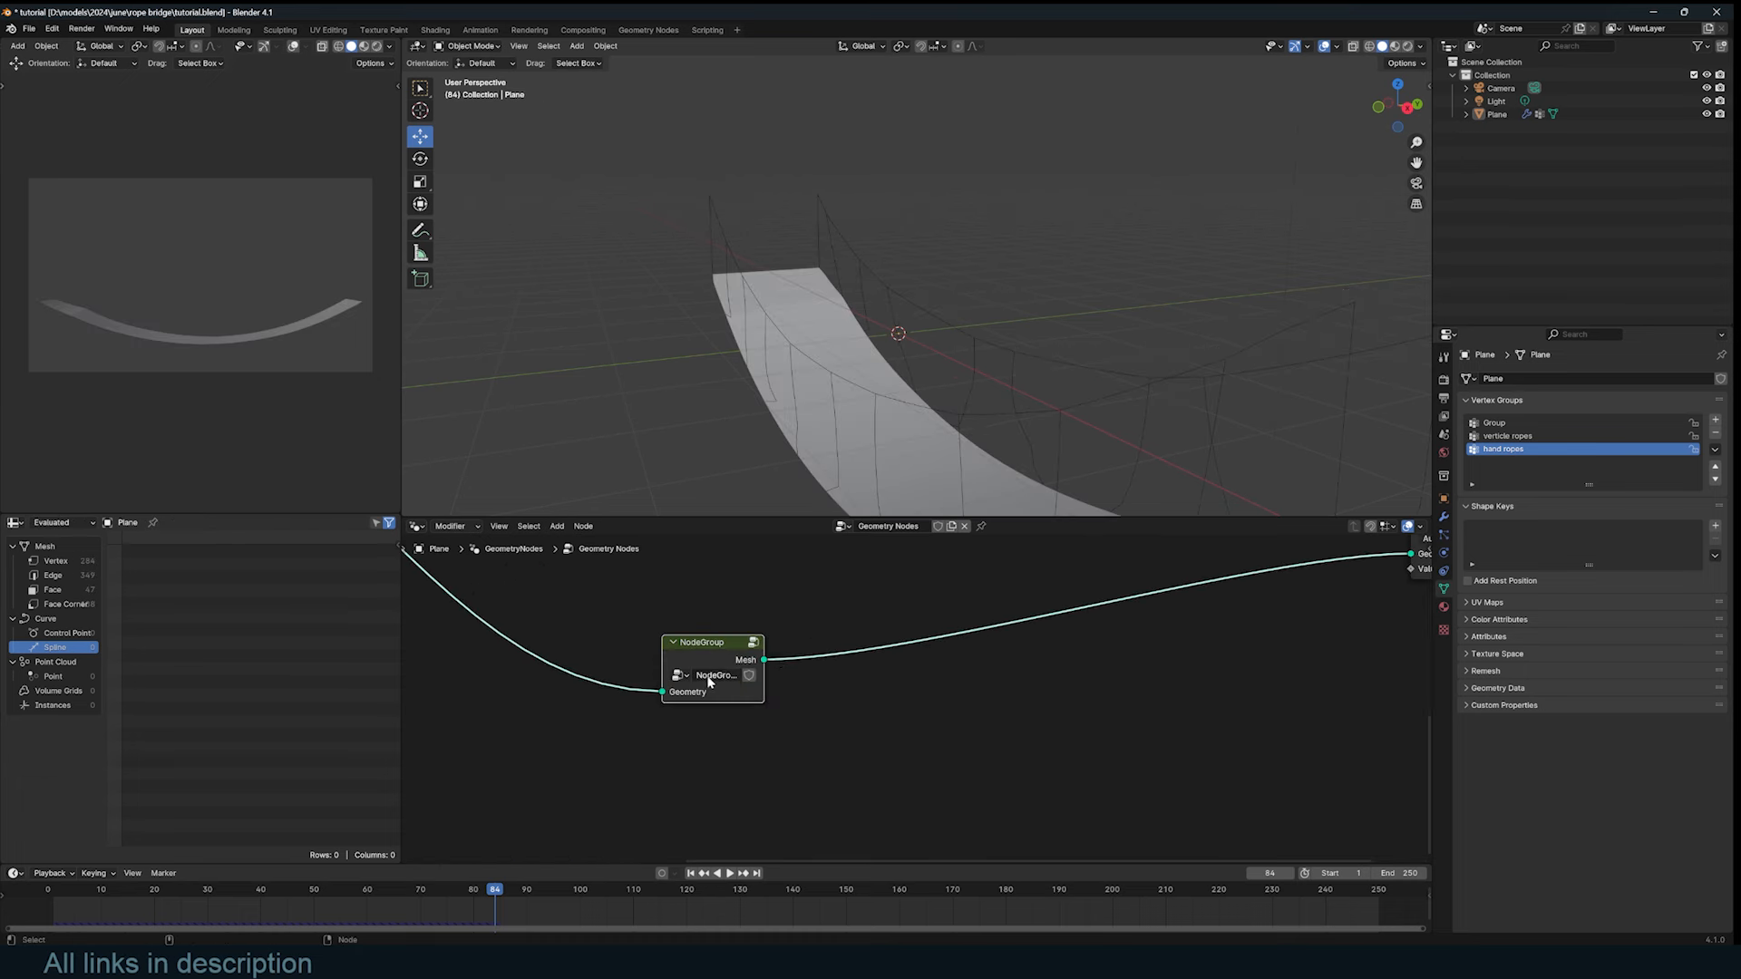
left_click(752, 647)
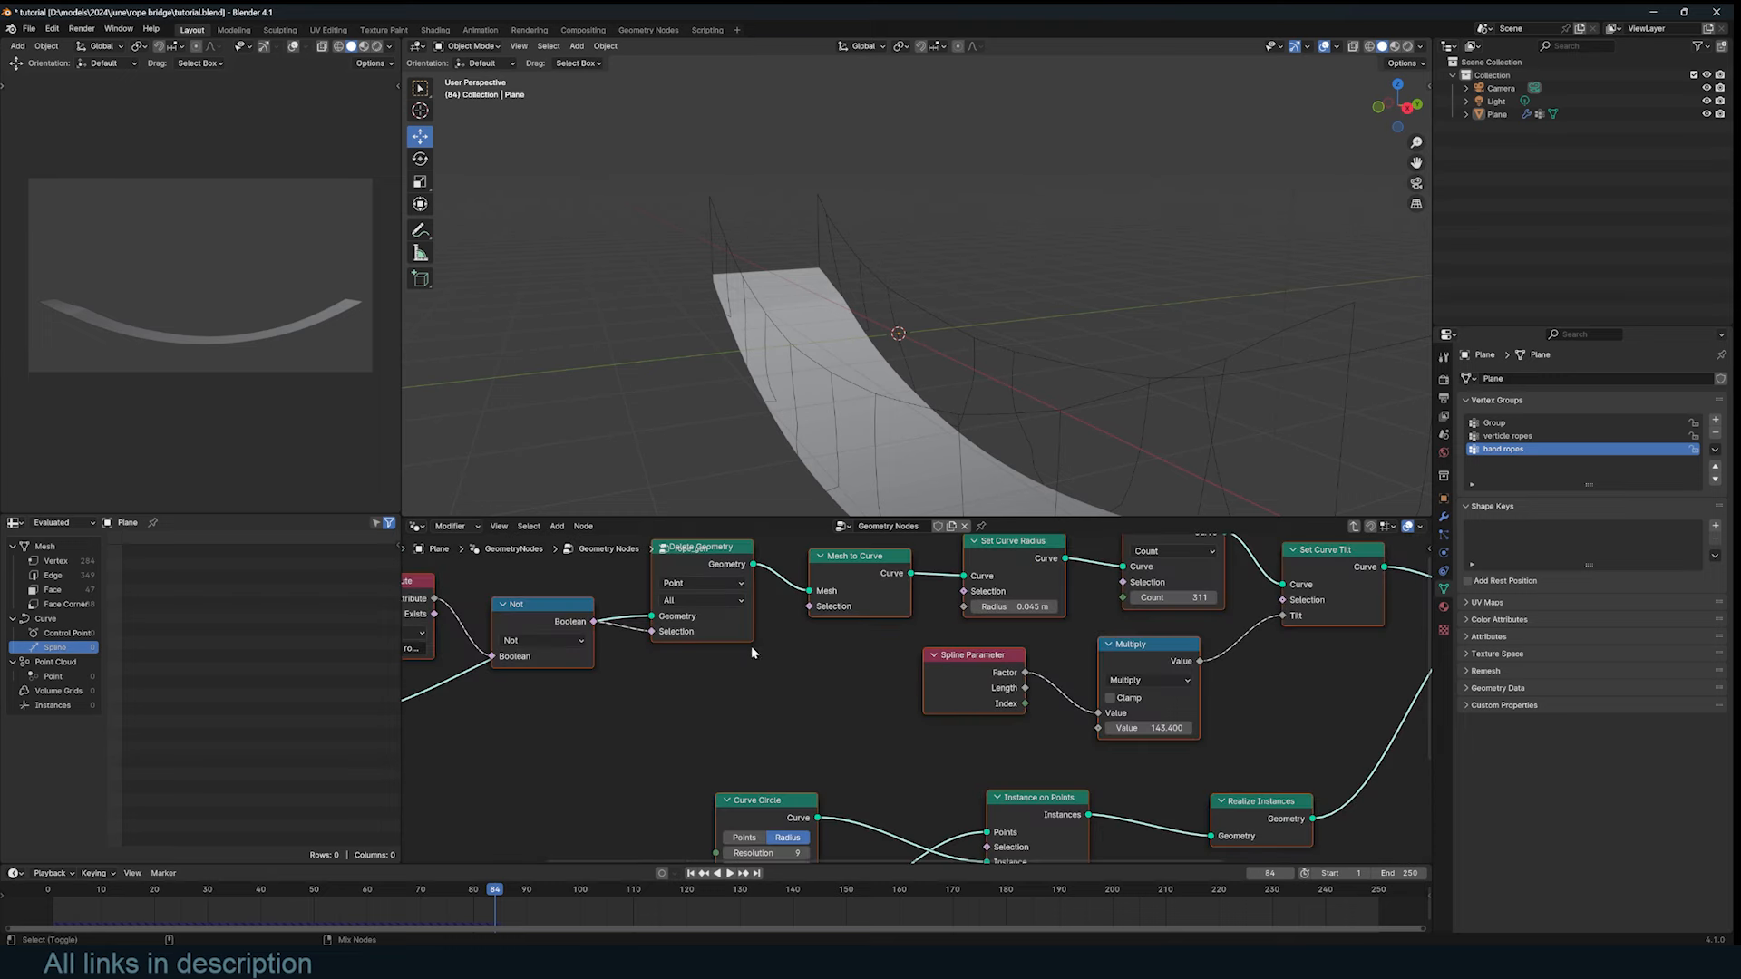
scroll(901, 709, "down", 5)
middle_click_drag(902, 711, 672, 708)
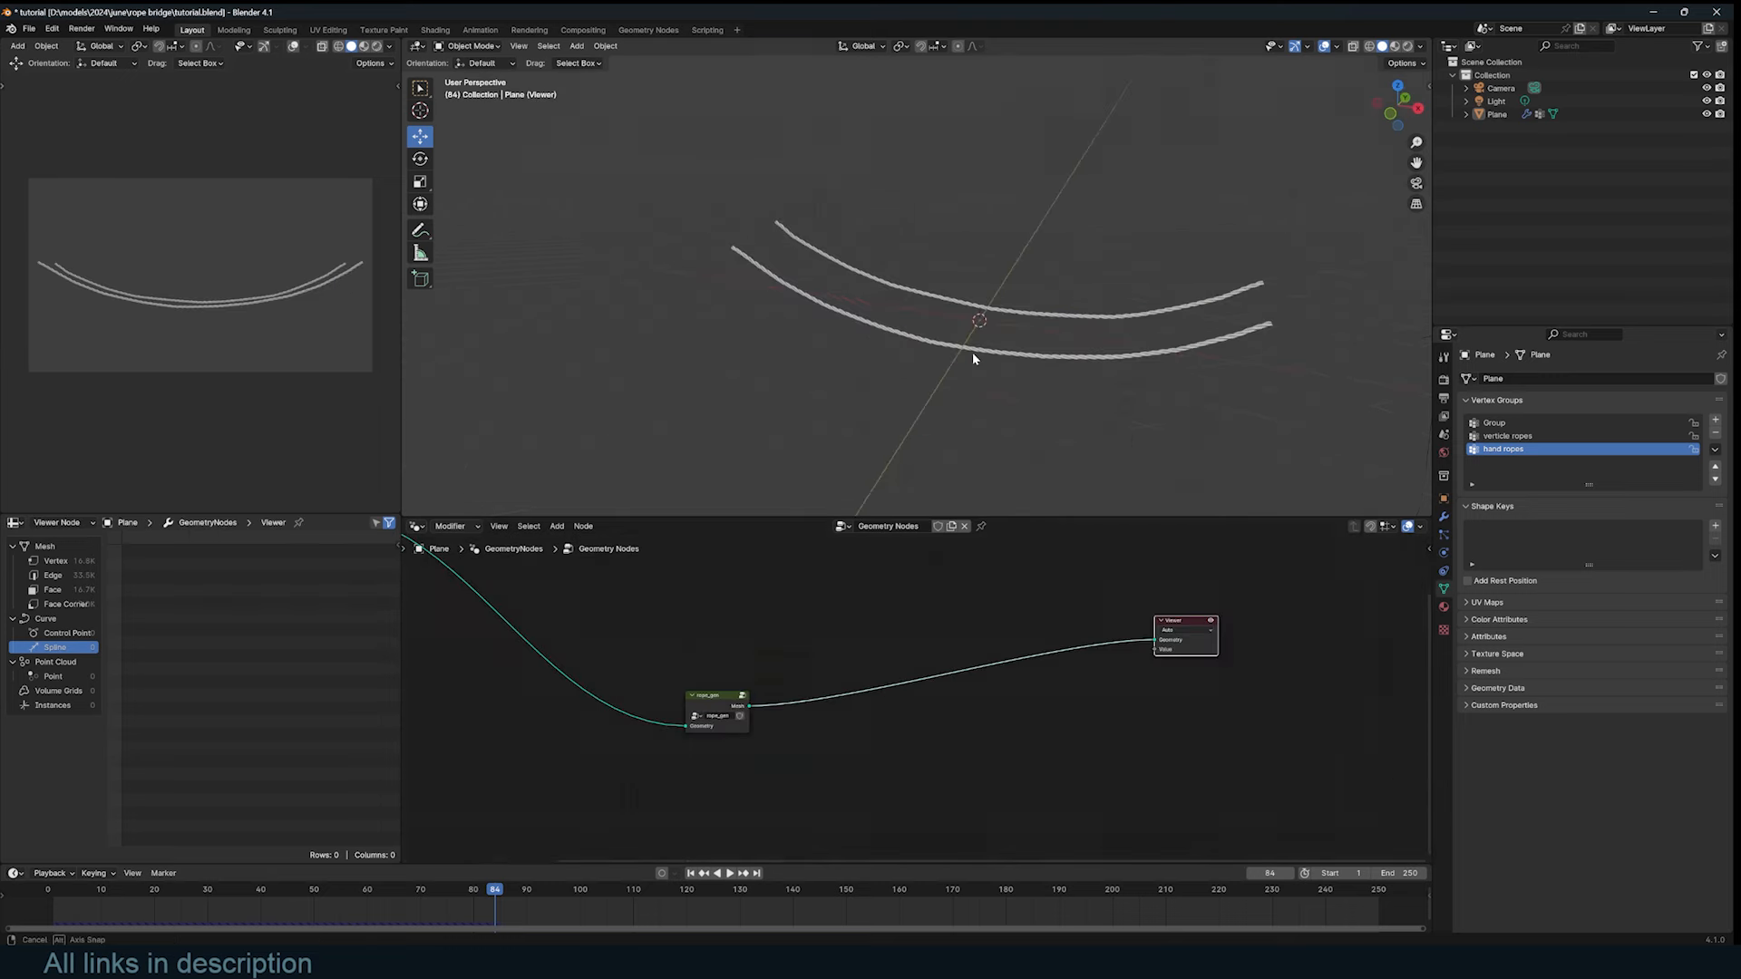
Step: Open the rope_gen group and preview its Curve to Mesh output with a Viewer node inside the group
middle_click_drag(973, 358, 970, 372)
scroll(969, 372, "up", 2)
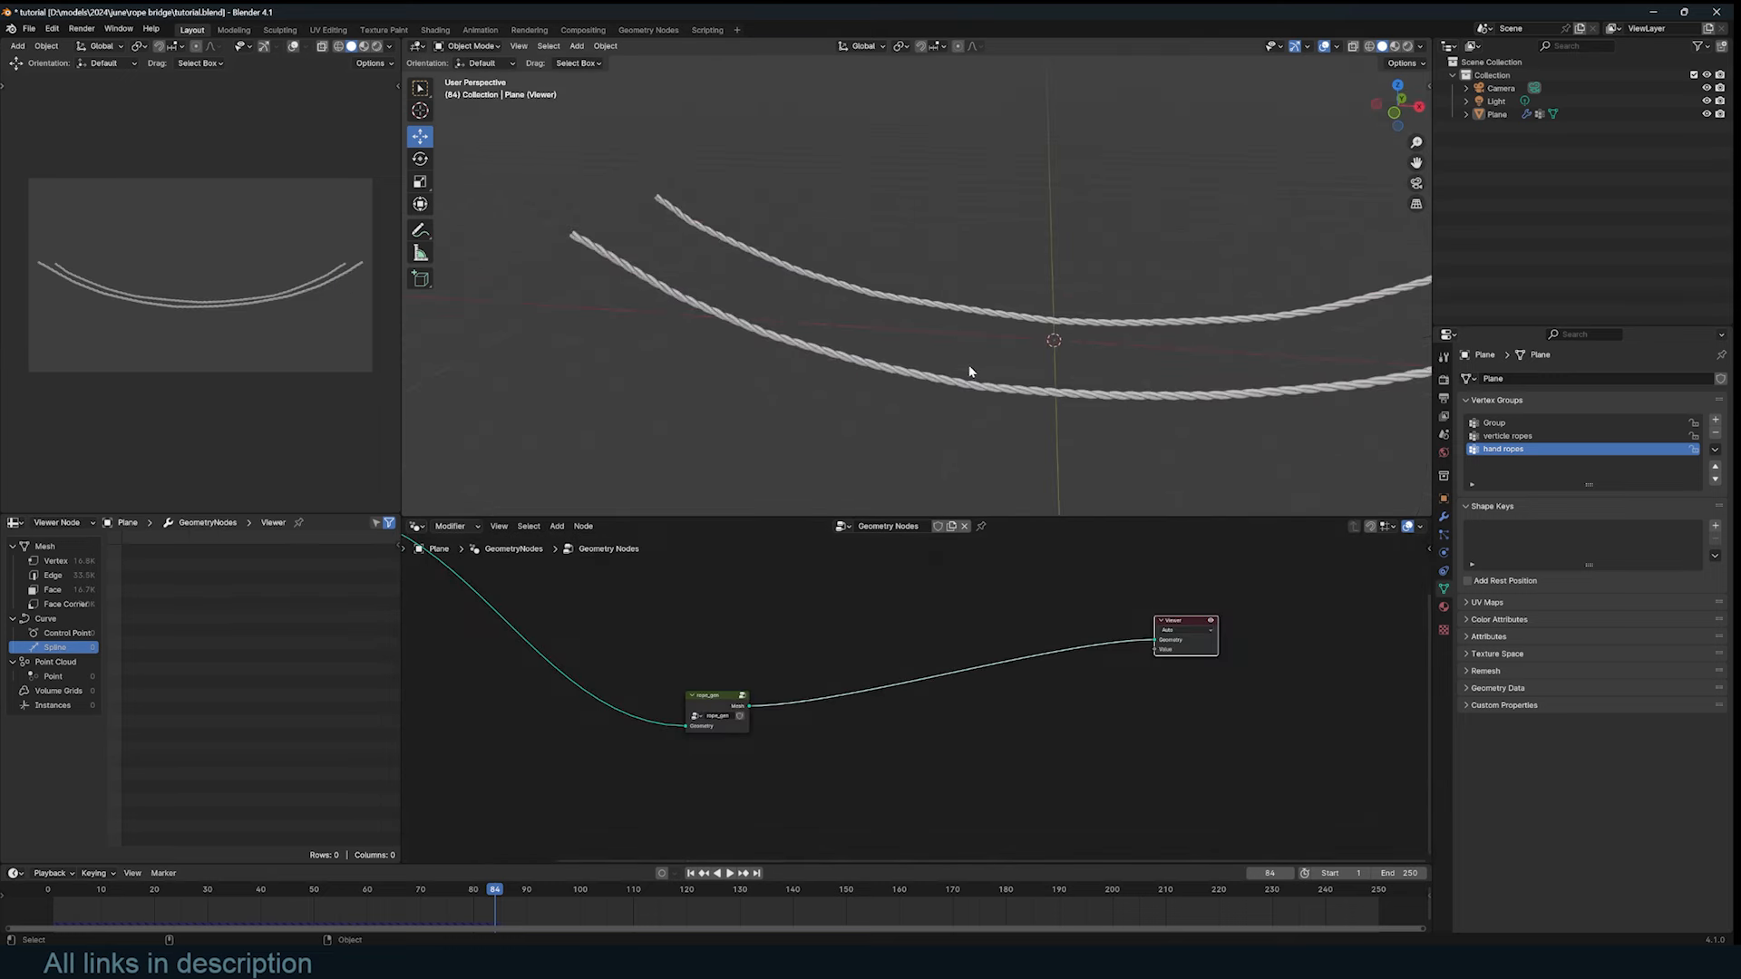
middle_click_drag(693, 733, 760, 792)
left_click_drag(746, 760, 597, 601)
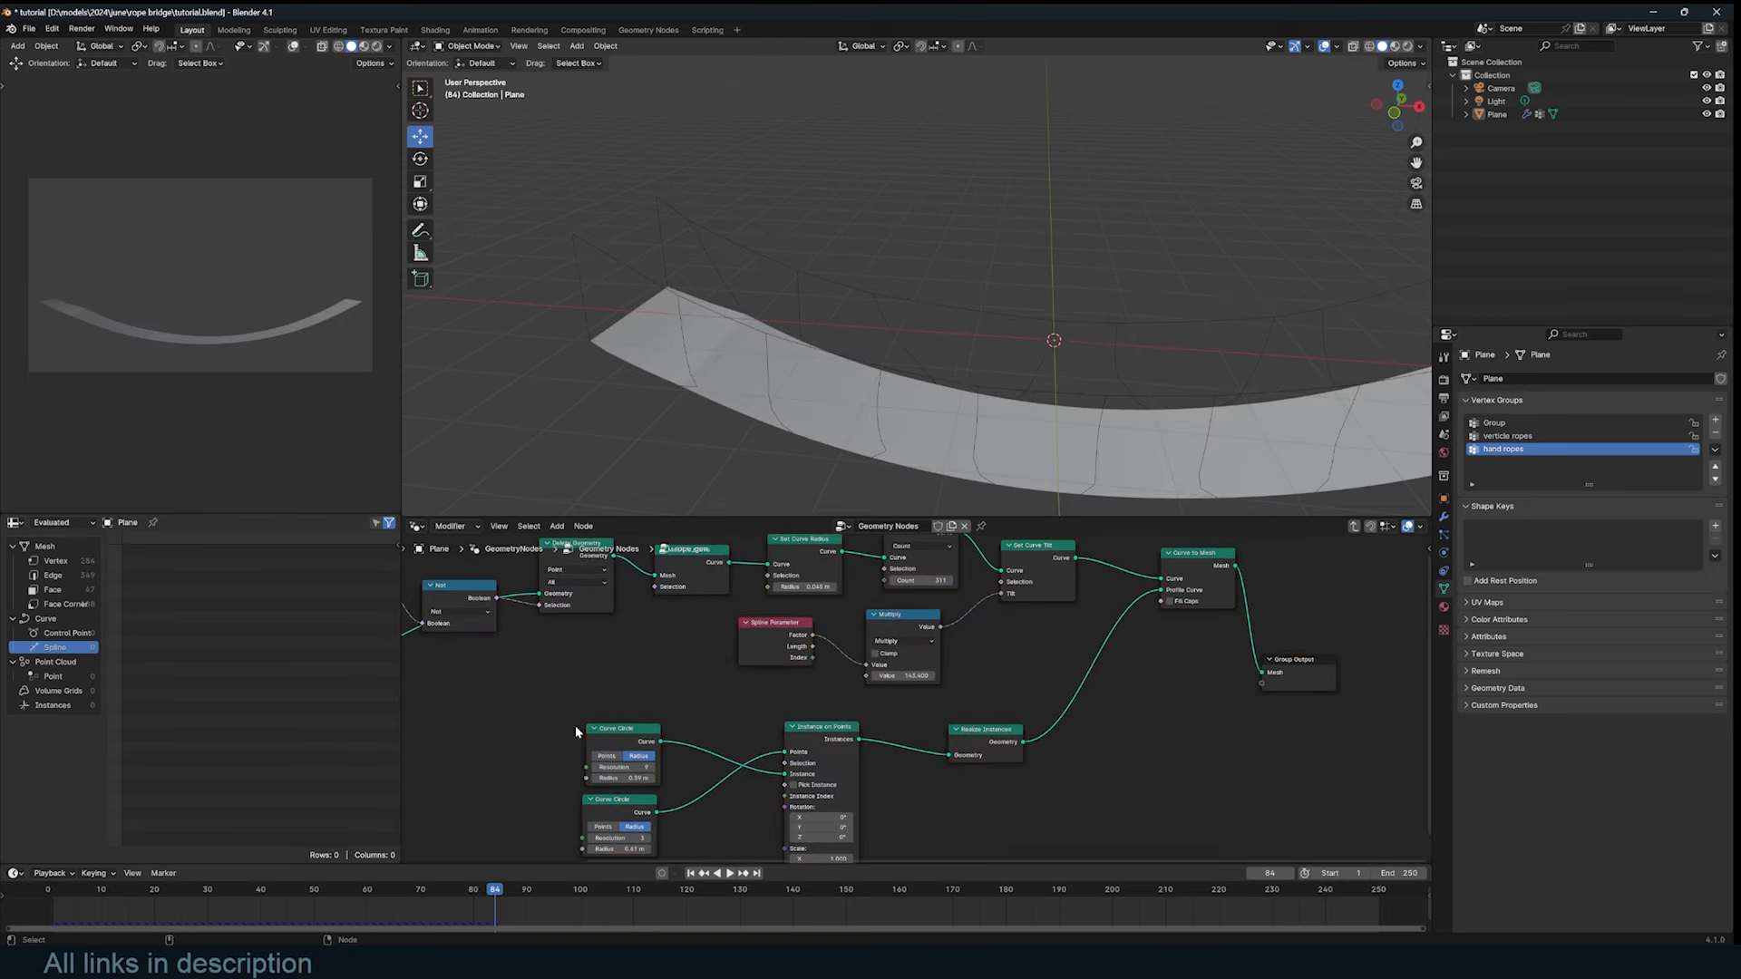
middle_click_drag(506, 743, 552, 753)
scroll(929, 680, "down", 2)
middle_click_drag(1097, 686, 866, 723)
left_click(1043, 600, "ctrl+shift")
scroll(840, 682, "up", 3)
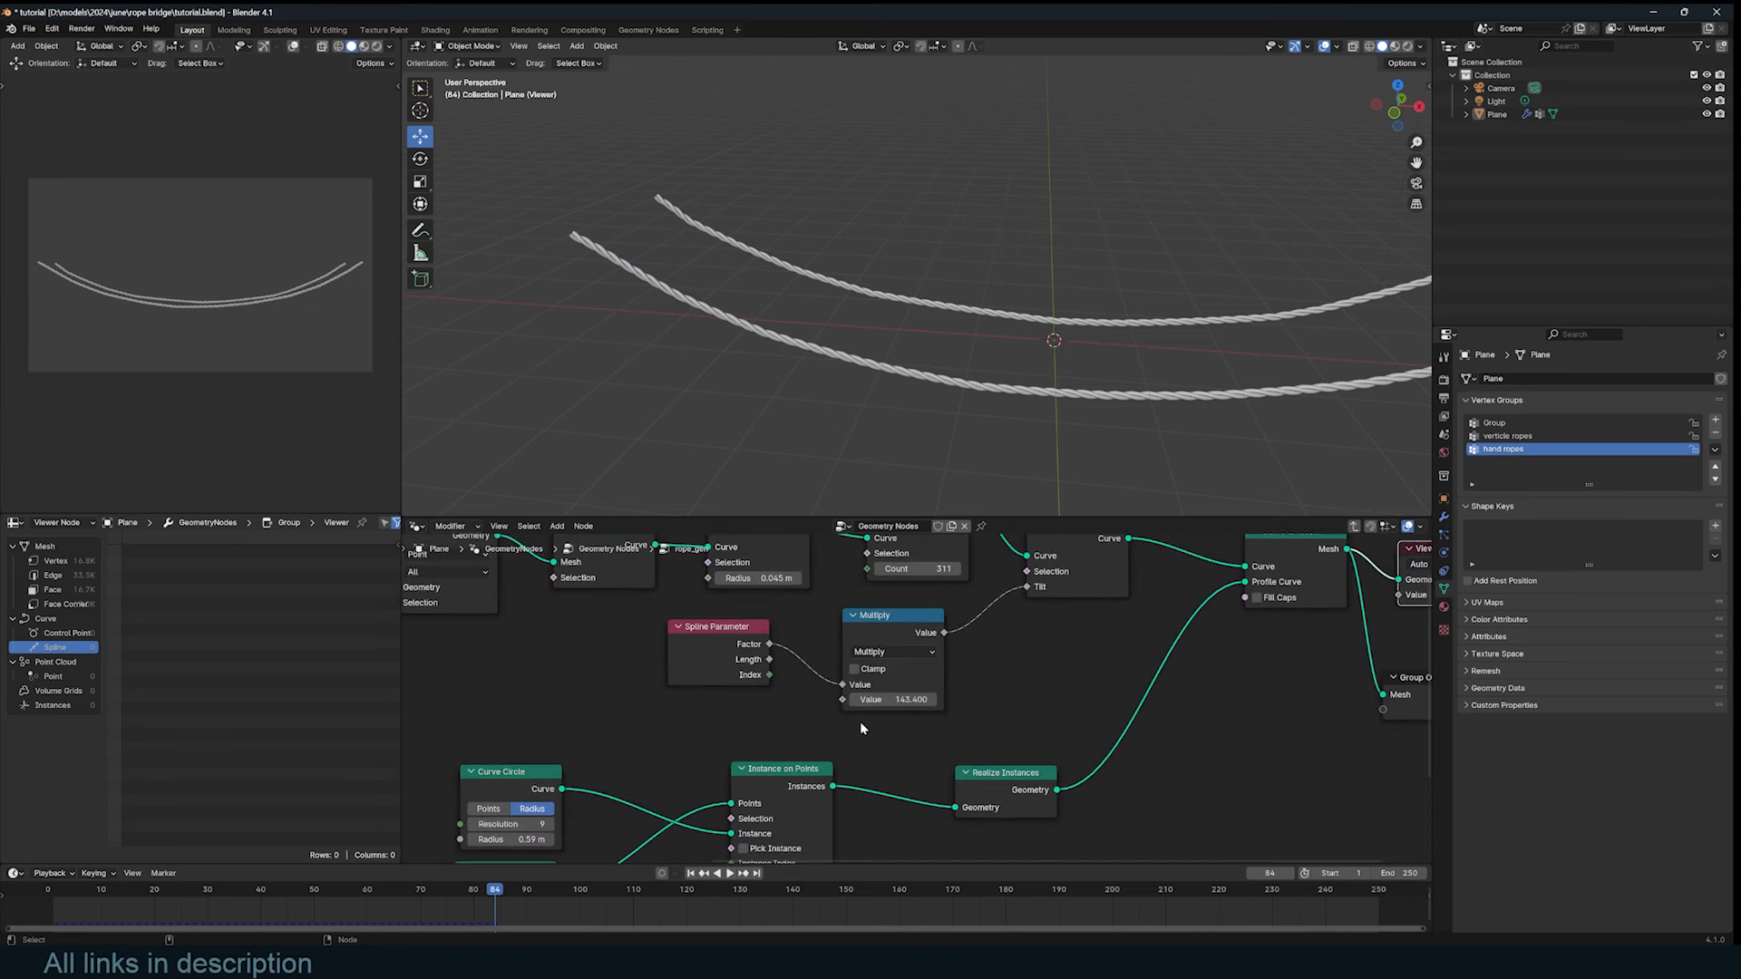
Step: Set the Multiply node's value to 137.5 and expose it as a group input named twist
left_click_drag(909, 701, 857, 701)
scroll(912, 698, "down", 2)
middle_click_drag(798, 755, 1011, 768)
scroll(1011, 768, "down", 1)
left_click_drag(1067, 721, 557, 726)
key("n")
double_click(1331, 595)
type("tw")
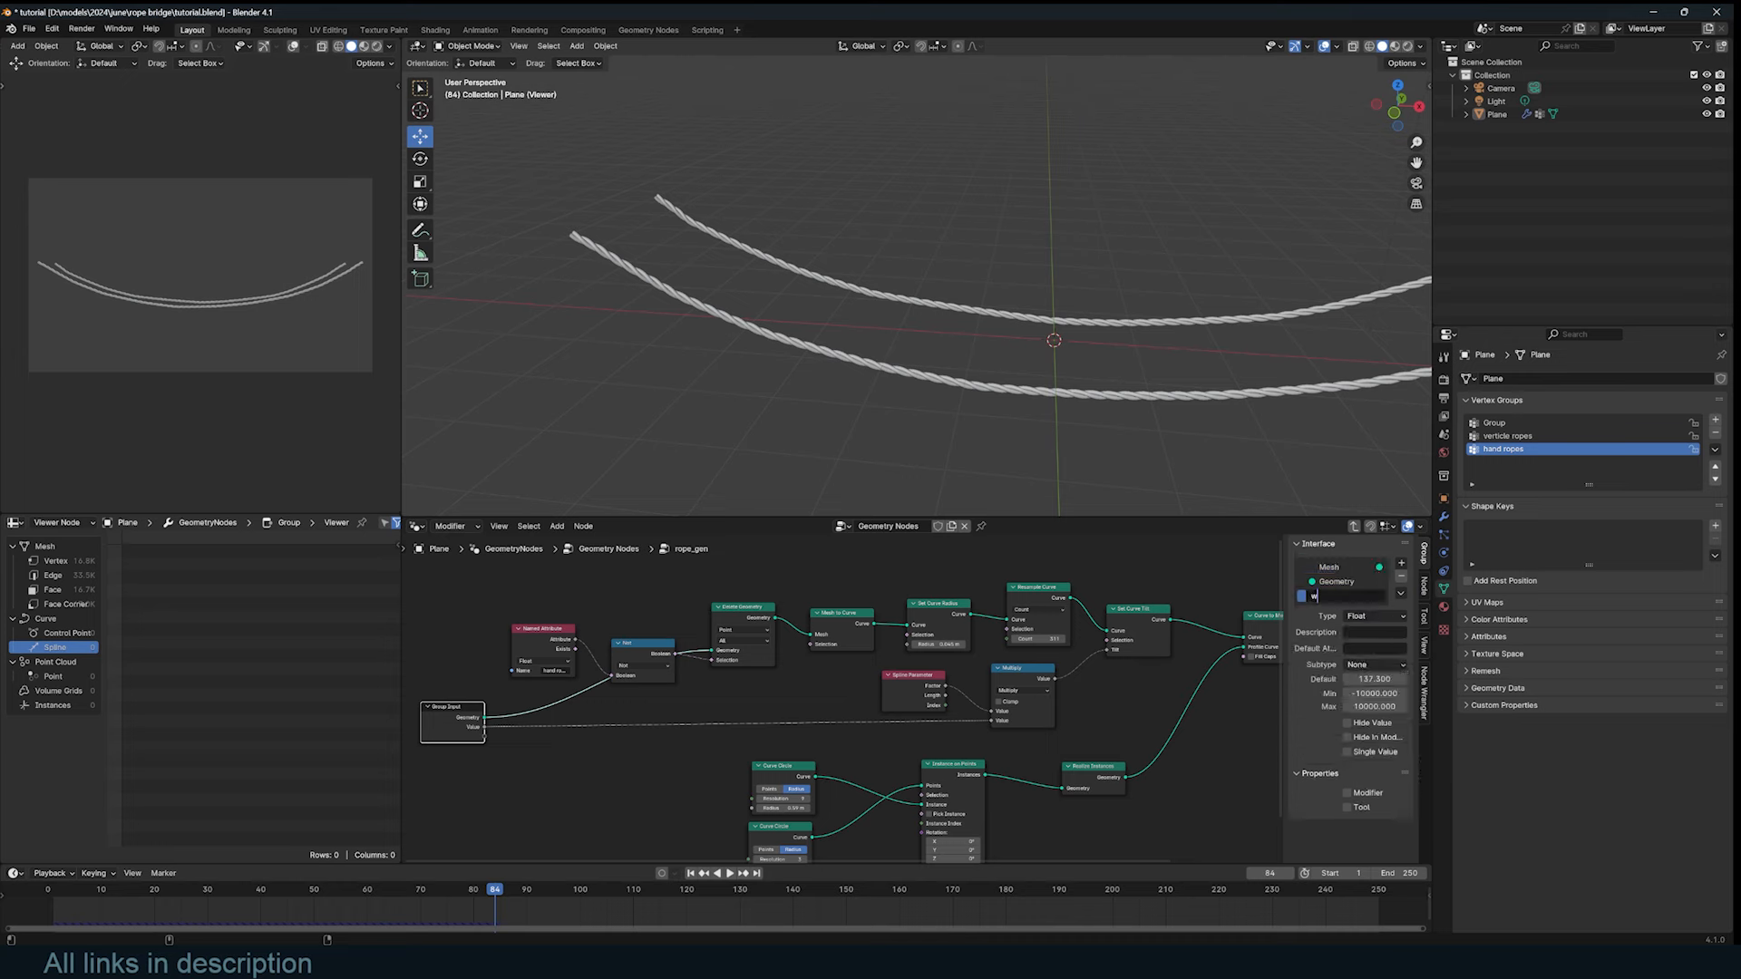
type("ist")
key("Return")
Step: Expose the radius of the Curve Circle feeding Points as a group input named rope radius
middle_click_drag(853, 756, 885, 712)
scroll(883, 715, "up", 1)
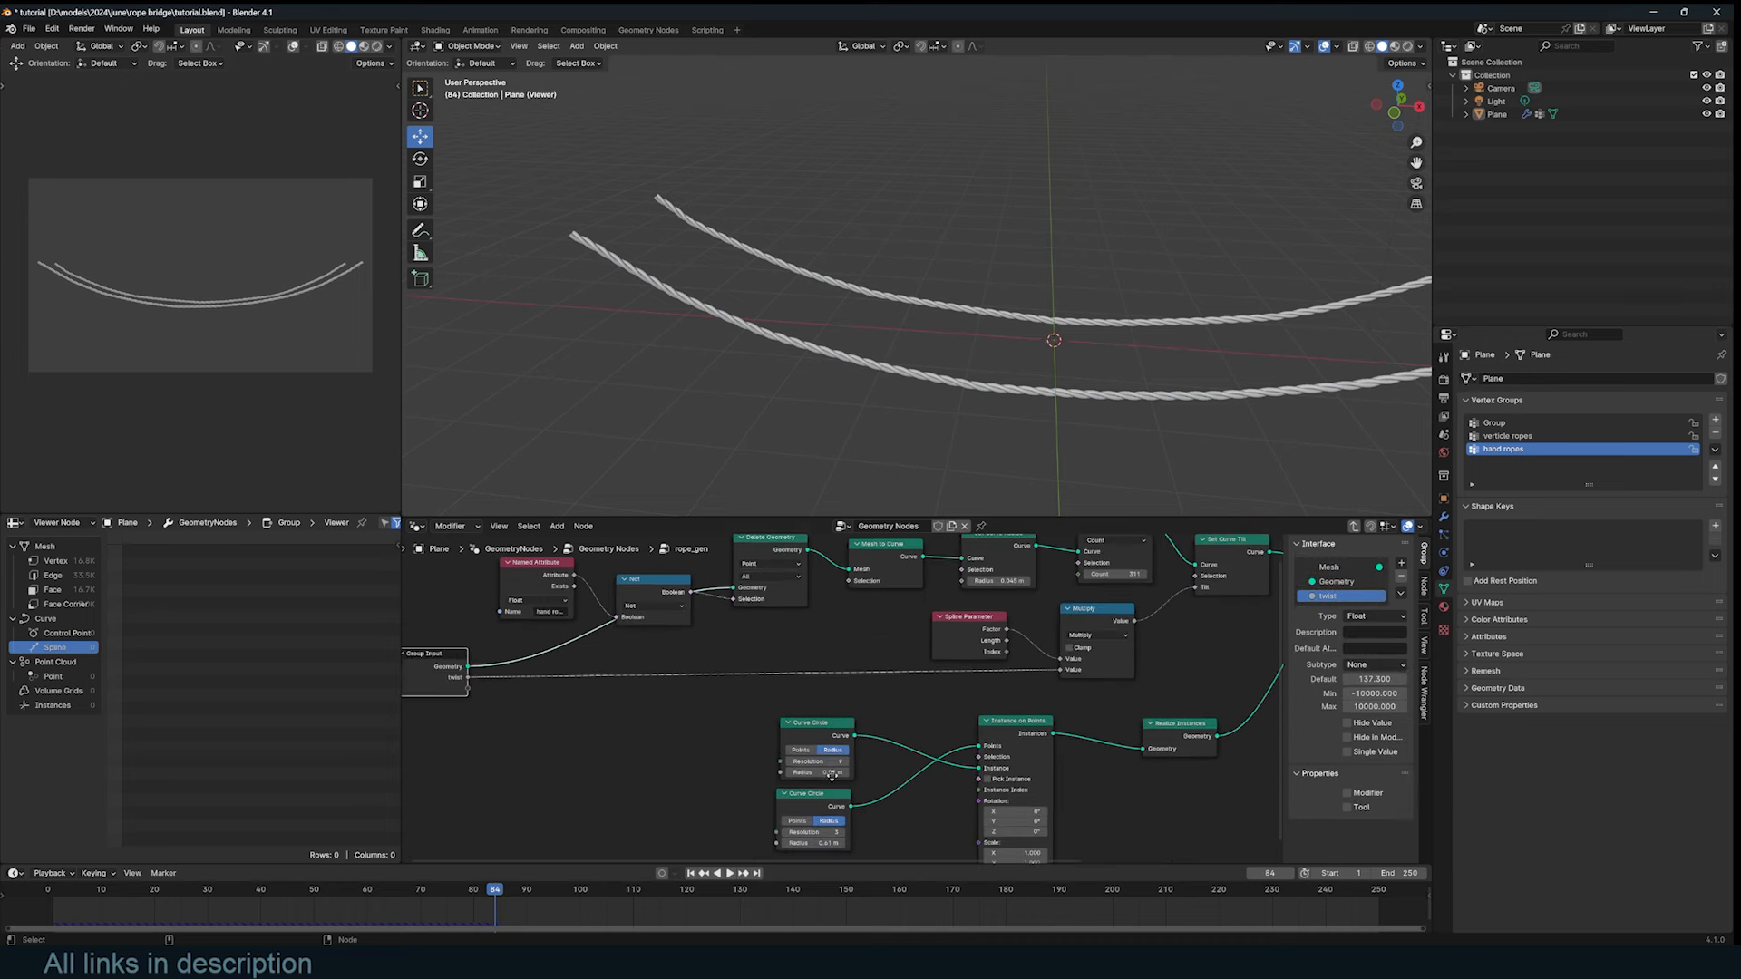
middle_click_drag(829, 780, 844, 760)
mouse_move(820, 820)
left_mouse_down()
mouse_move(889, 821)
mouse_move(821, 822)
left_mouse_up()
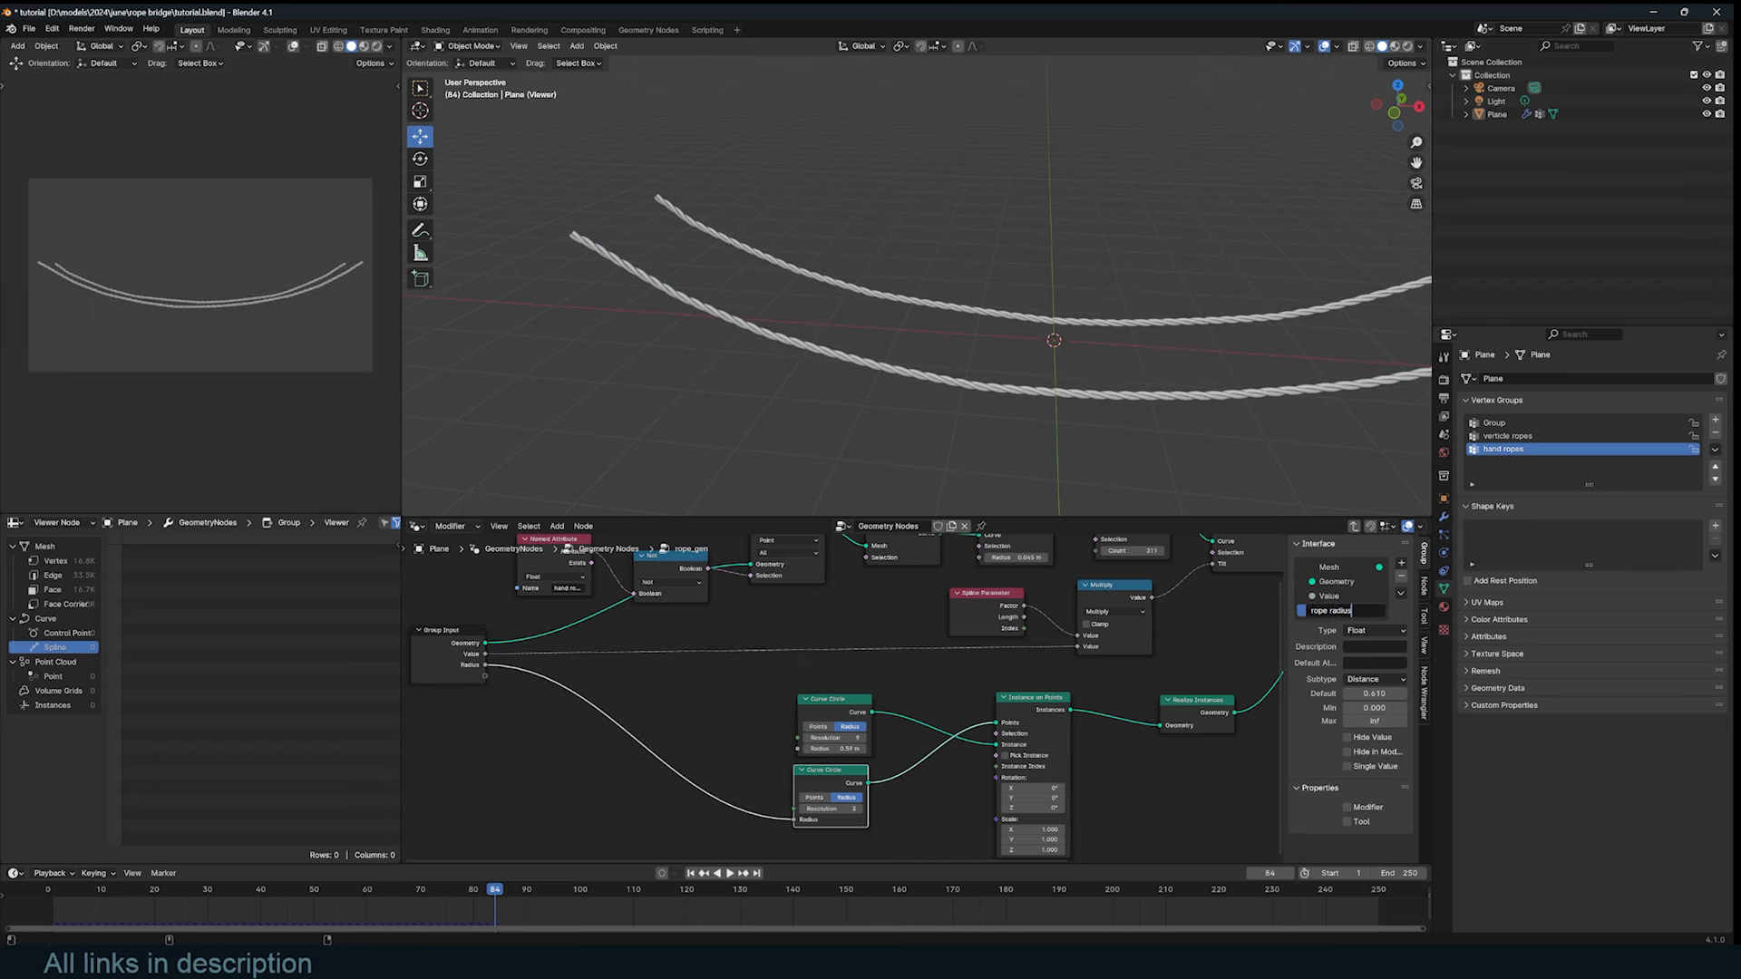
key("Return")
Step: Expose the instanced Curve Circle's radius, at 1.05 m, as a group input named rope thickness
left_click_drag(843, 751, 485, 676)
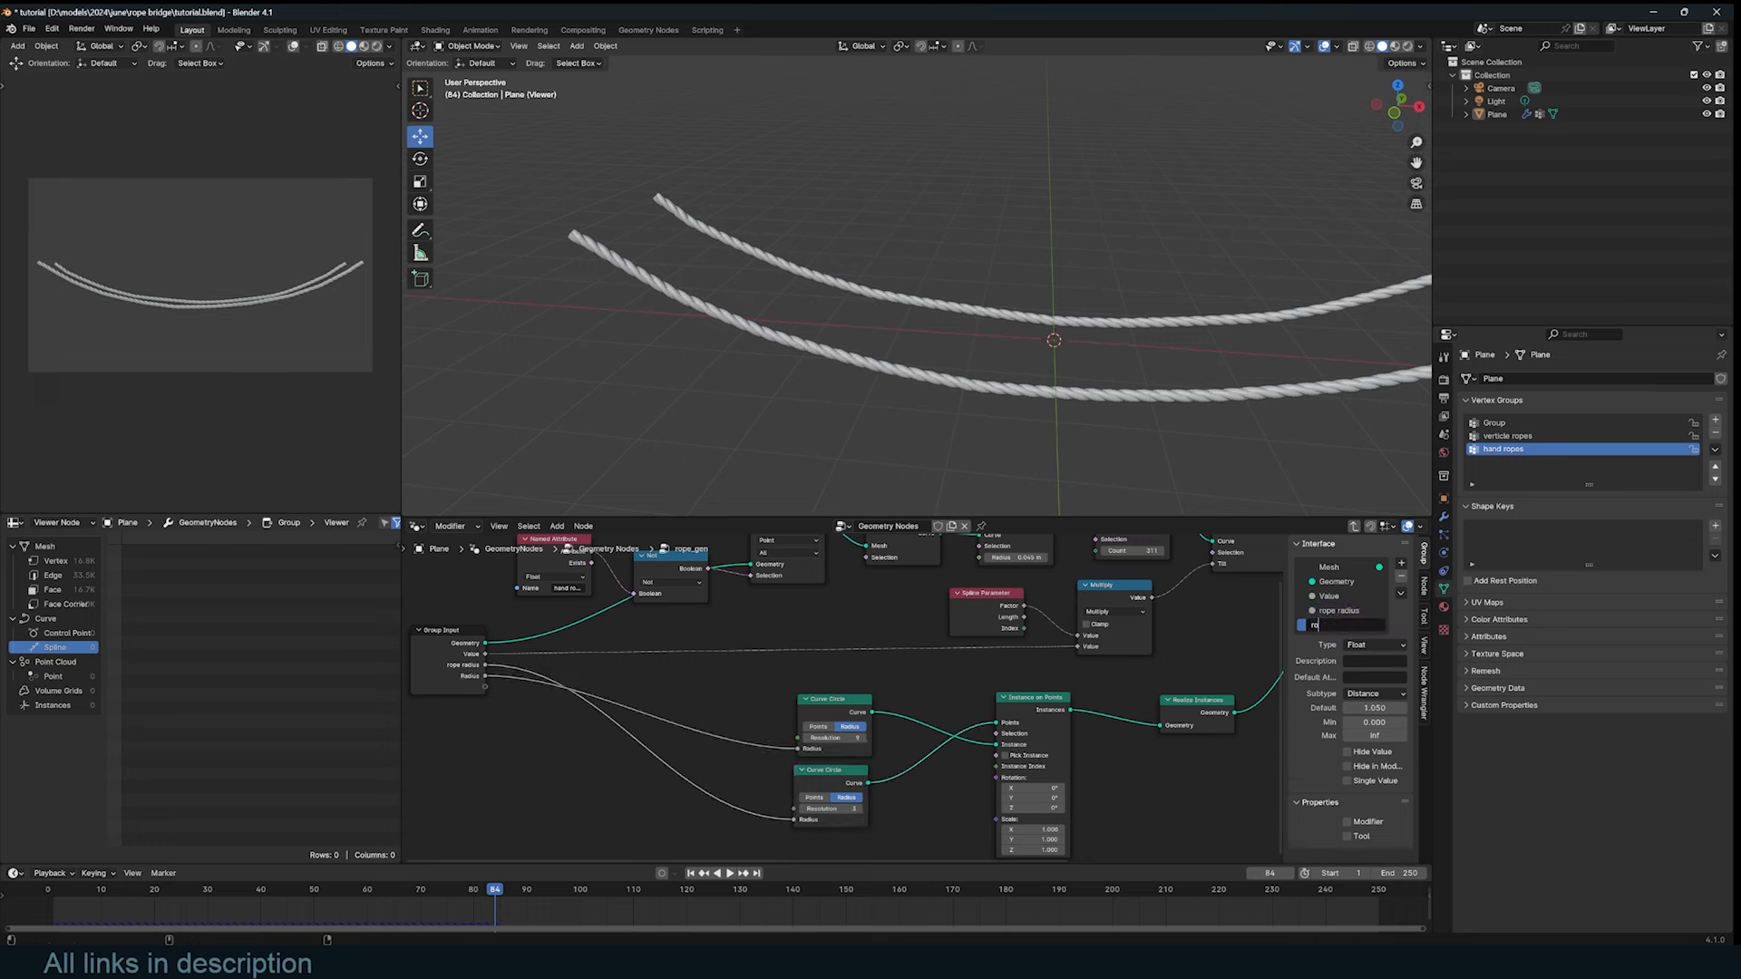
type("rope thickness")
key("Return")
Step: Expose the Resample Curve node's Count as a group input
middle_click_drag(989, 655, 895, 737)
middle_click_drag(1017, 607, 1062, 626)
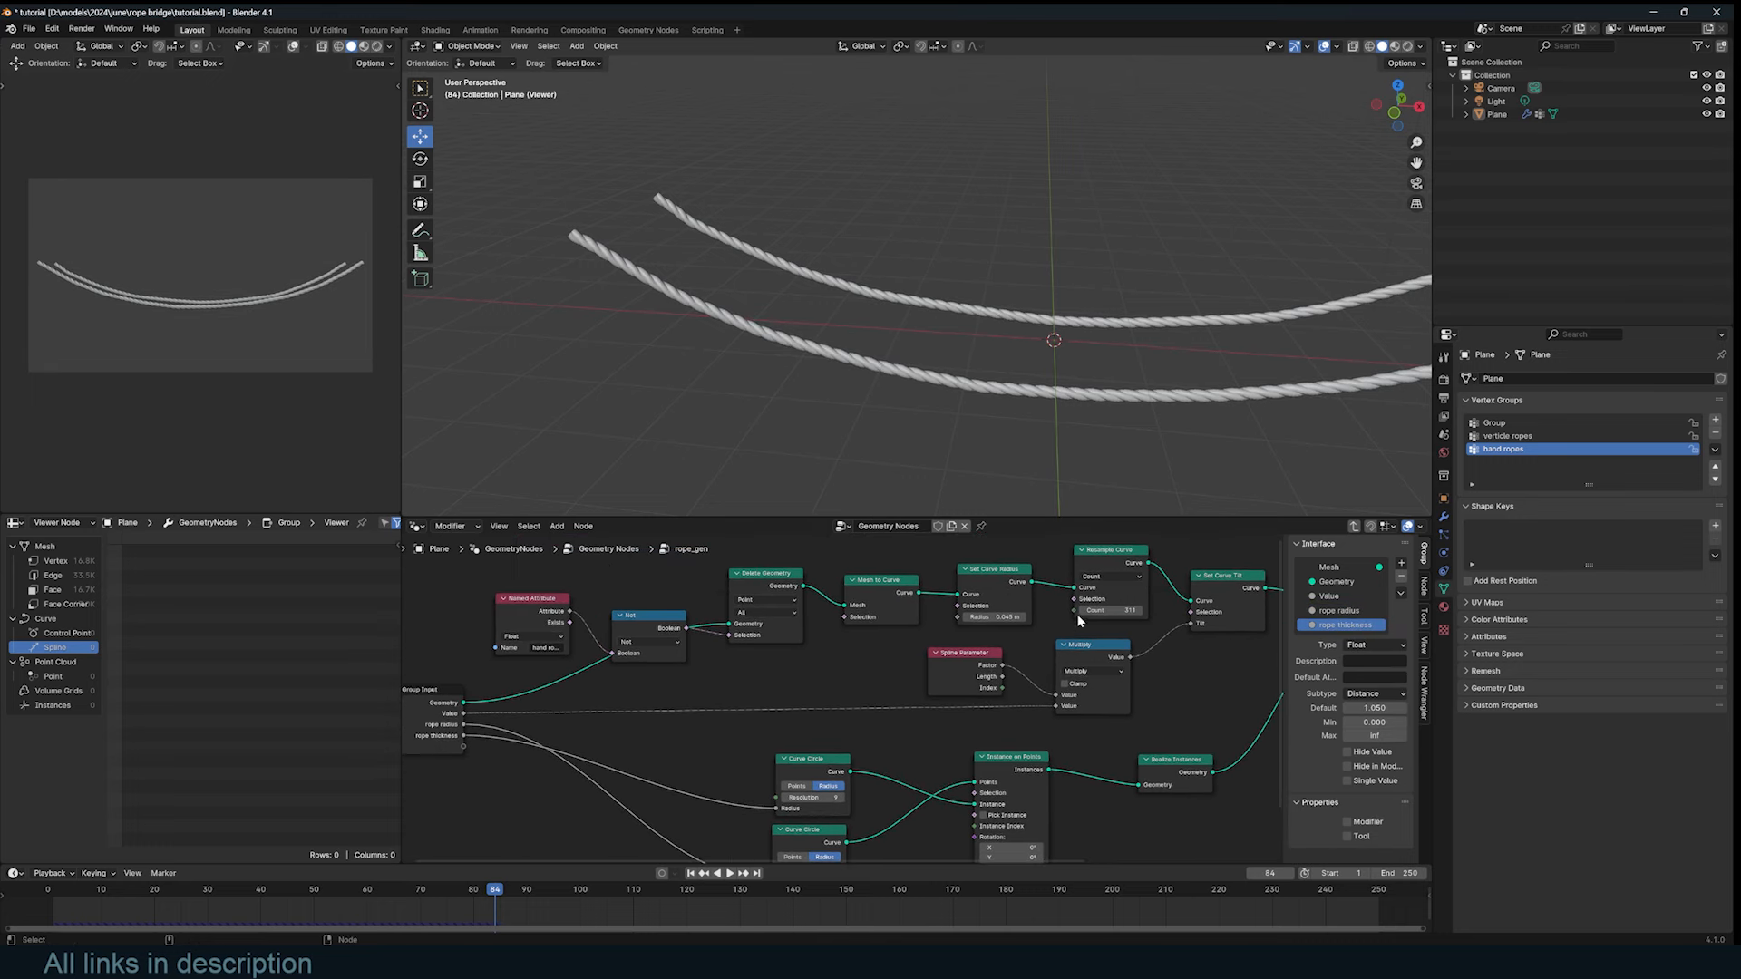
left_click_drag(1075, 611, 466, 746)
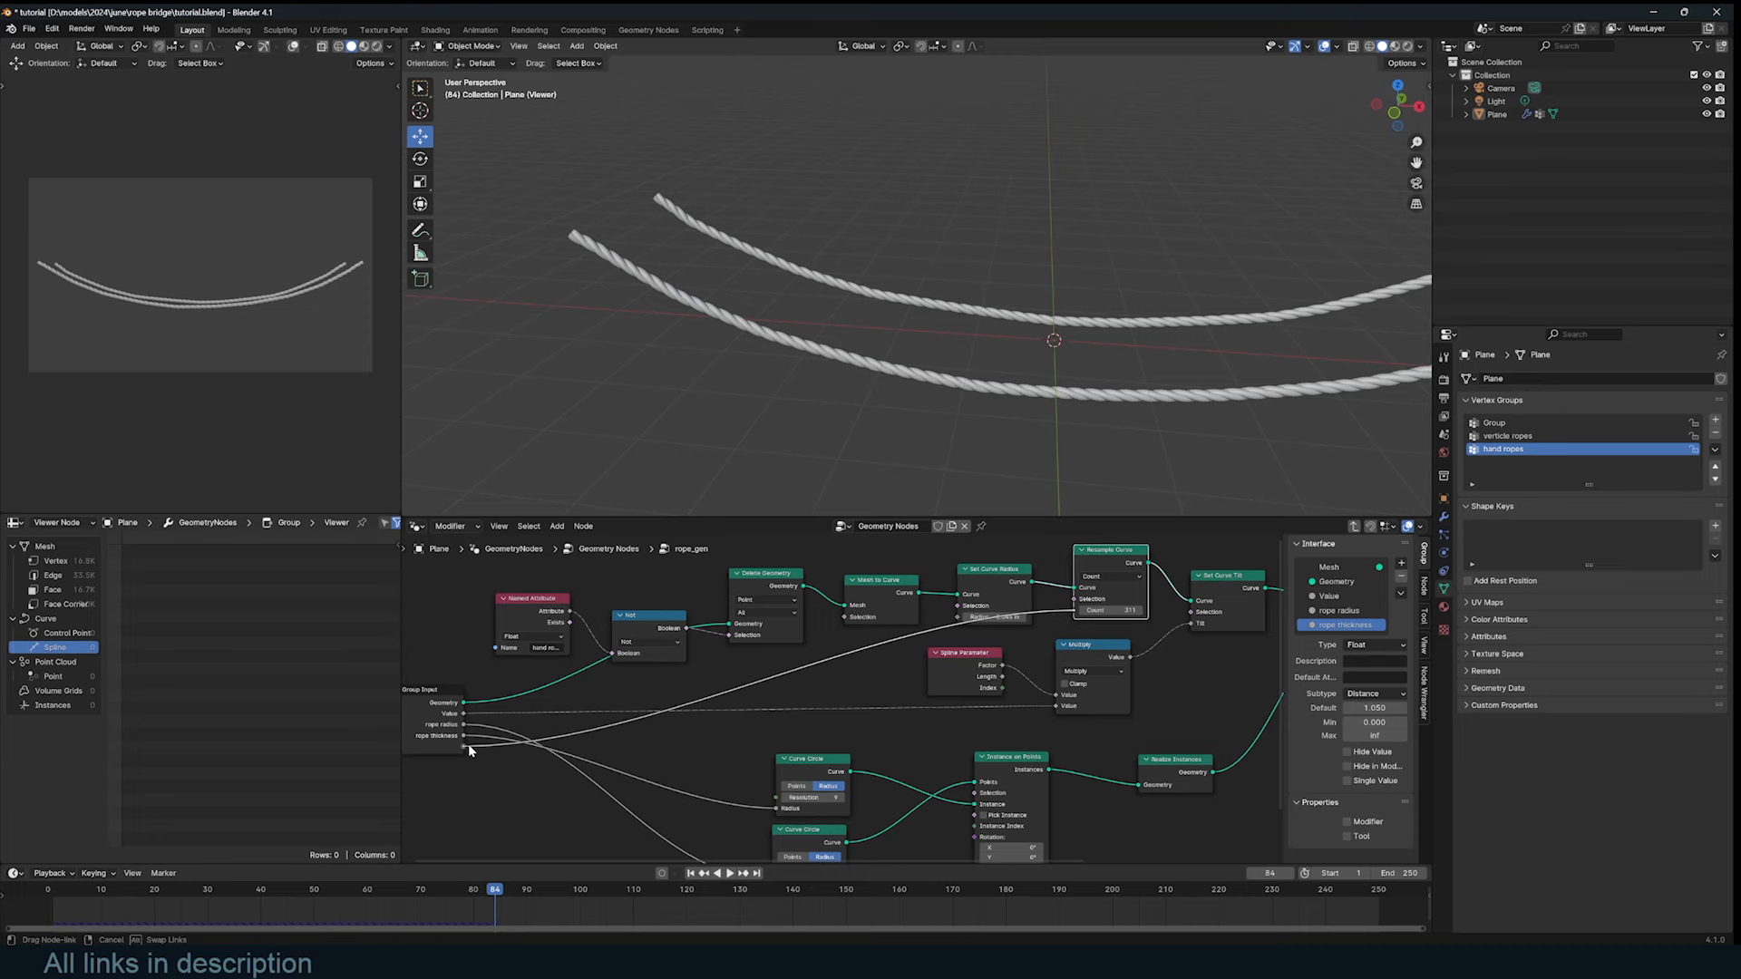
Step: Try a different radius on the Set Curve Radius node and undo the change
left_click_drag(1015, 619, 995, 618)
key("ctrl+z")
key("ctrl+z")
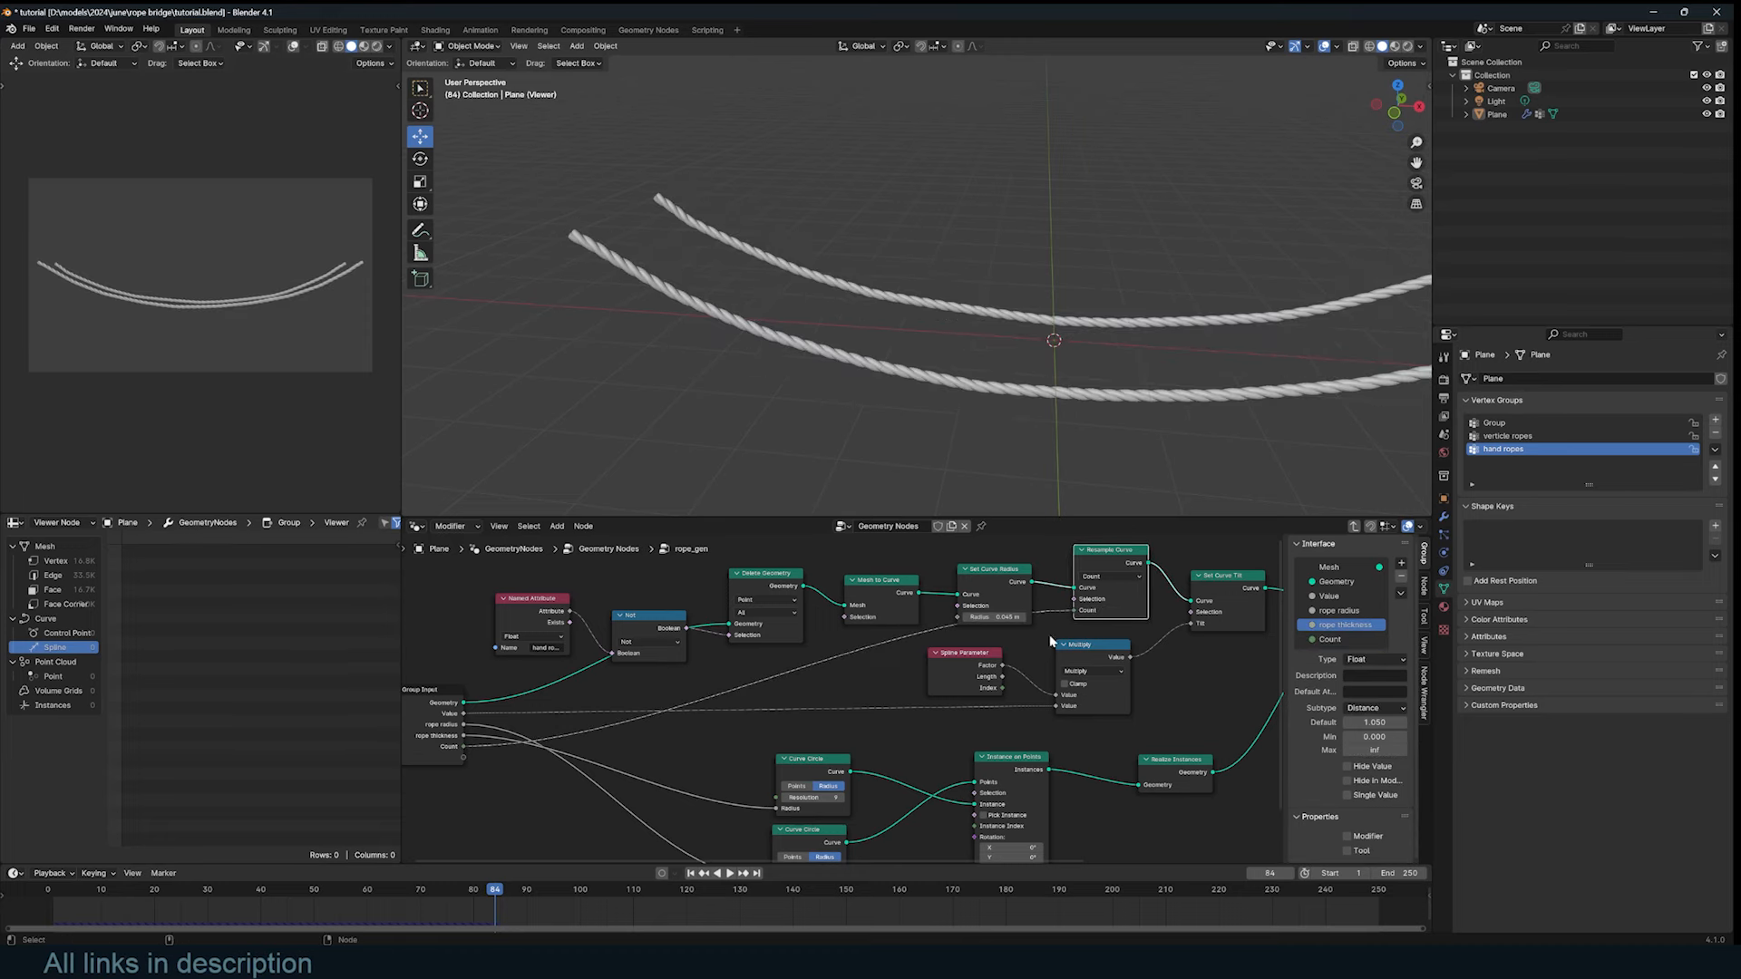
Step: Save the file, and reposition the rope_gen node in the parent node tree
middle_click_drag(1050, 640, 760, 626)
scroll(760, 625, "down", 3)
key("ctrl+s")
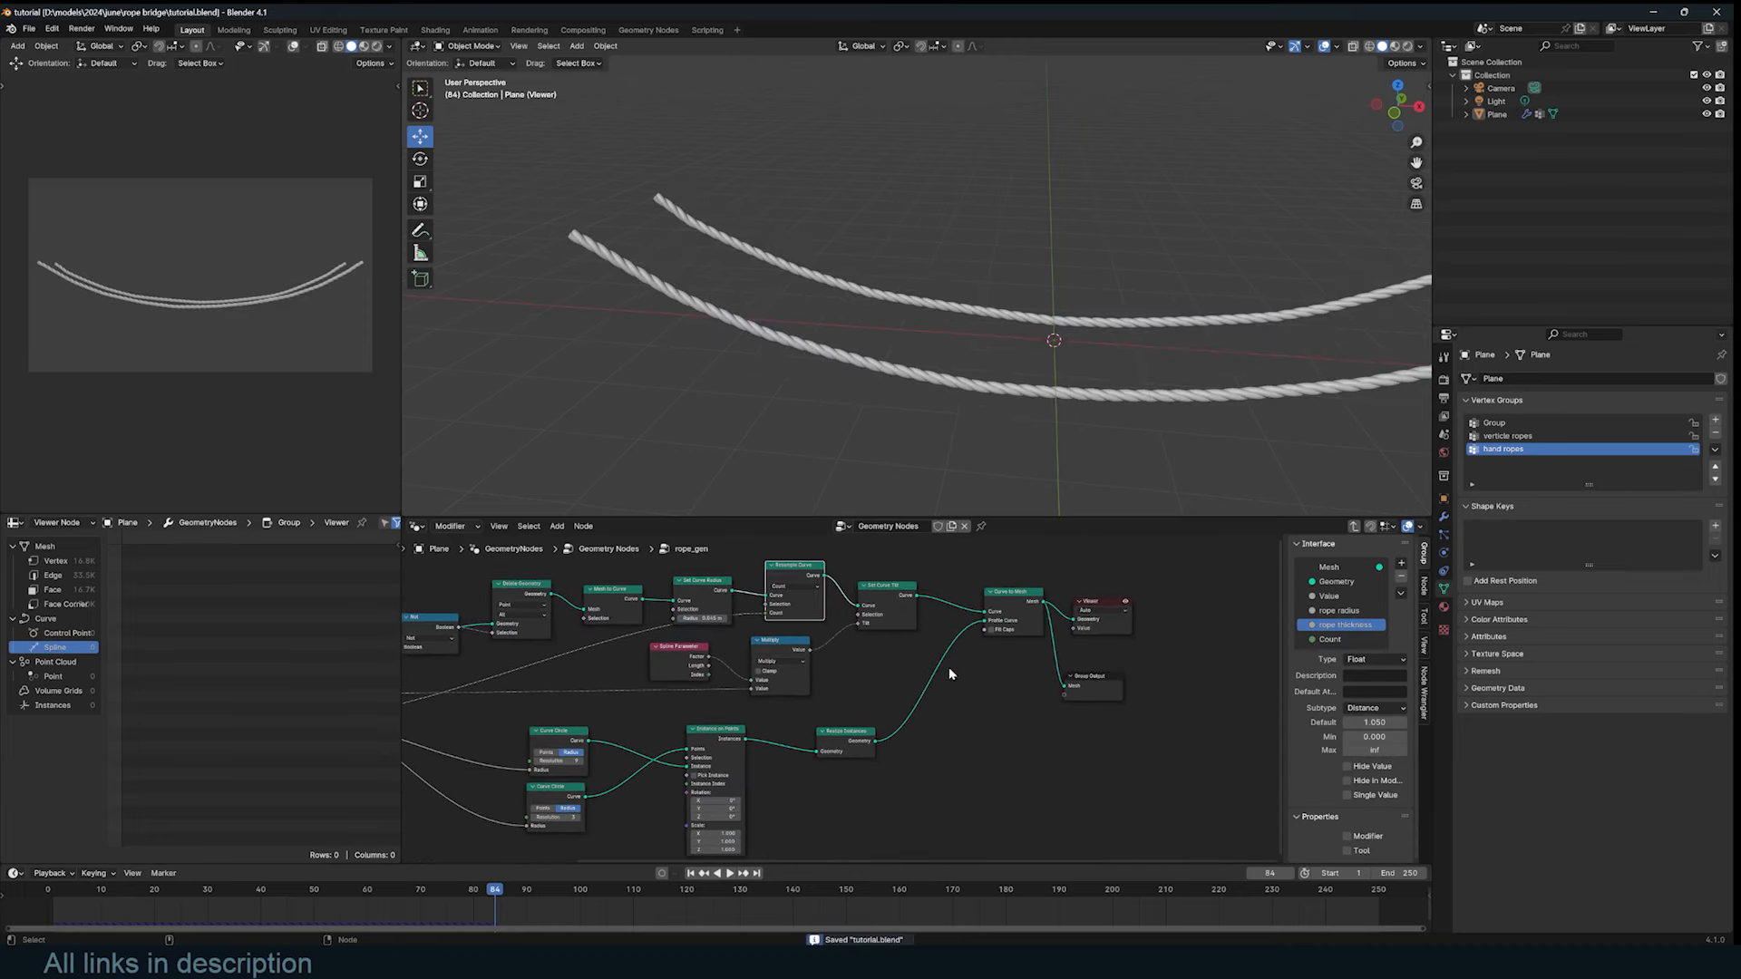
key("Tab")
middle_click_drag(852, 668, 815, 686)
scroll(708, 684, "up", 3)
left_click_drag(675, 645, 672, 688)
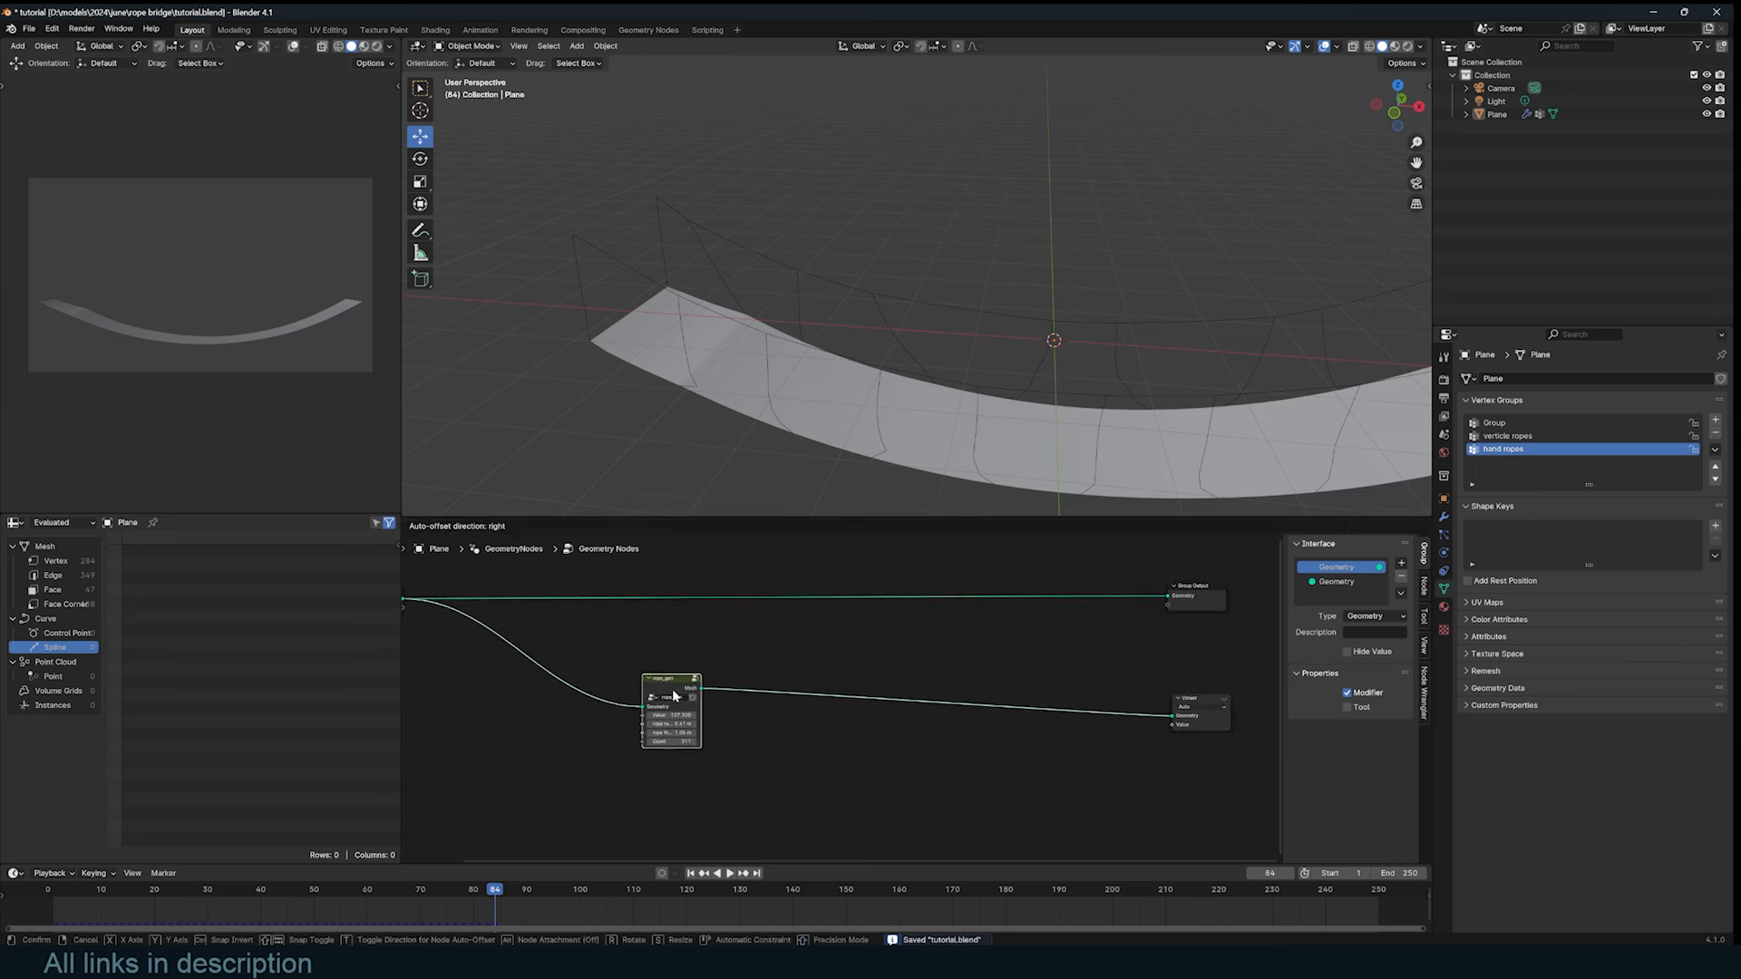
Step: Reactivate the Viewer node in the parent tree and examine the generated handrail ropes
scroll(830, 698, "down", 4)
middle_click_drag(947, 336, 1020, 308)
scroll(841, 665, "up", 1)
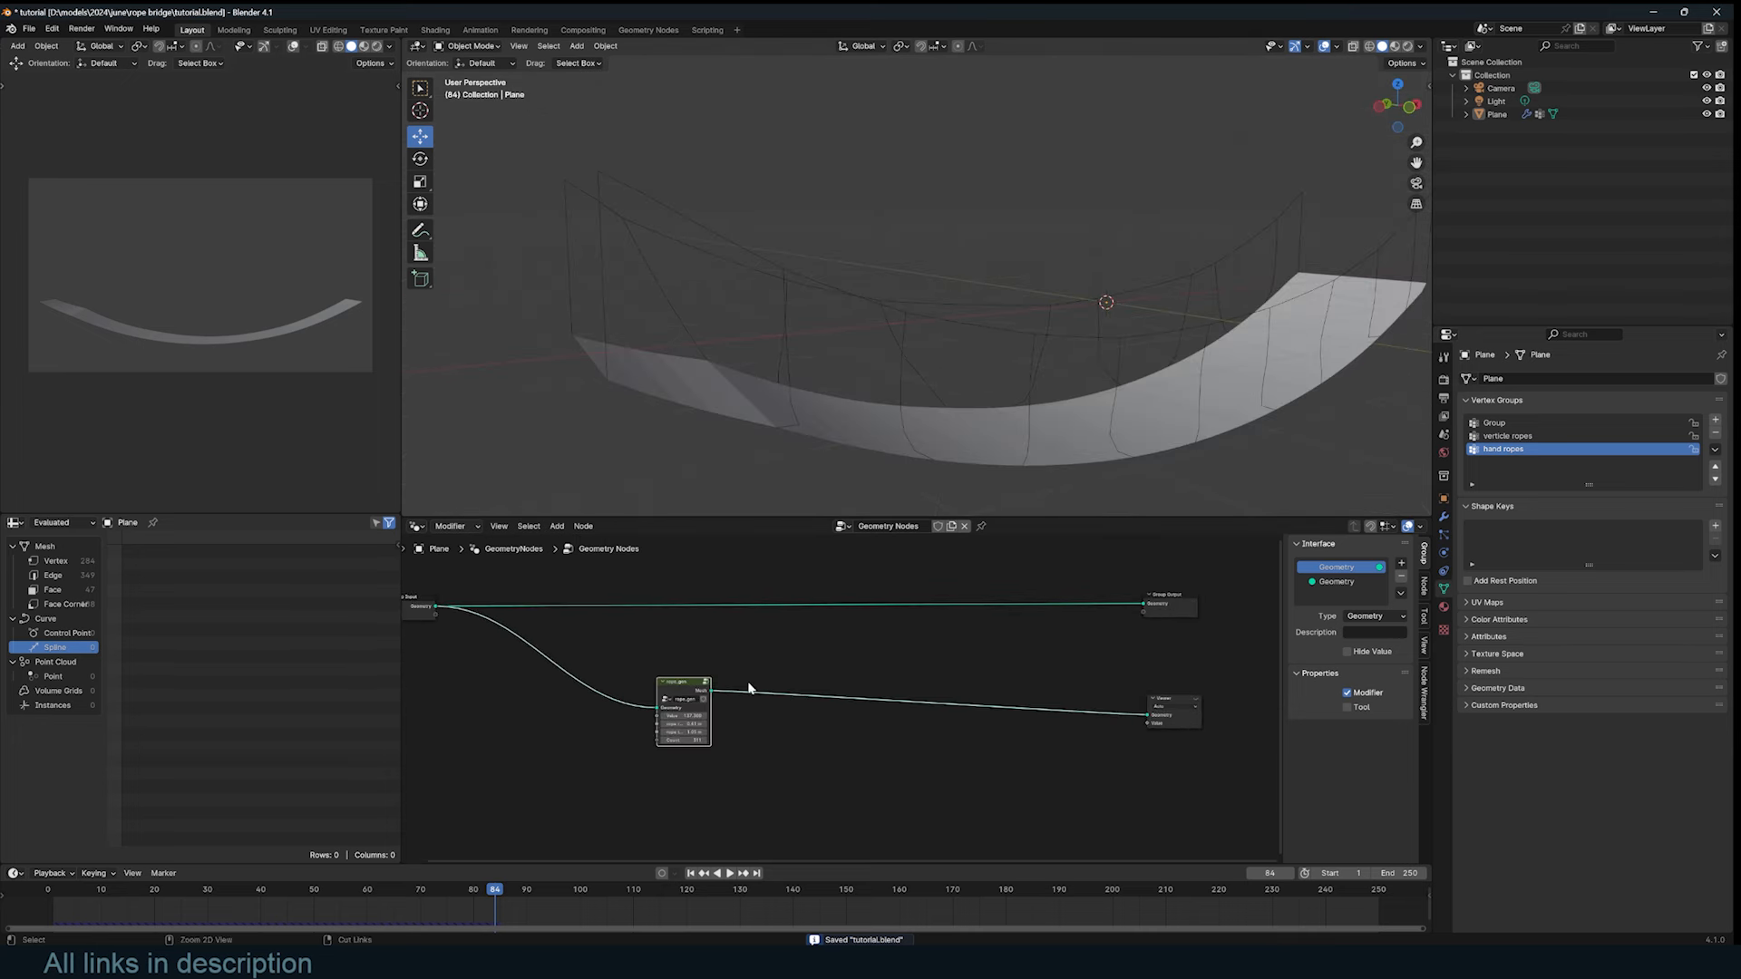
left_click(1194, 698)
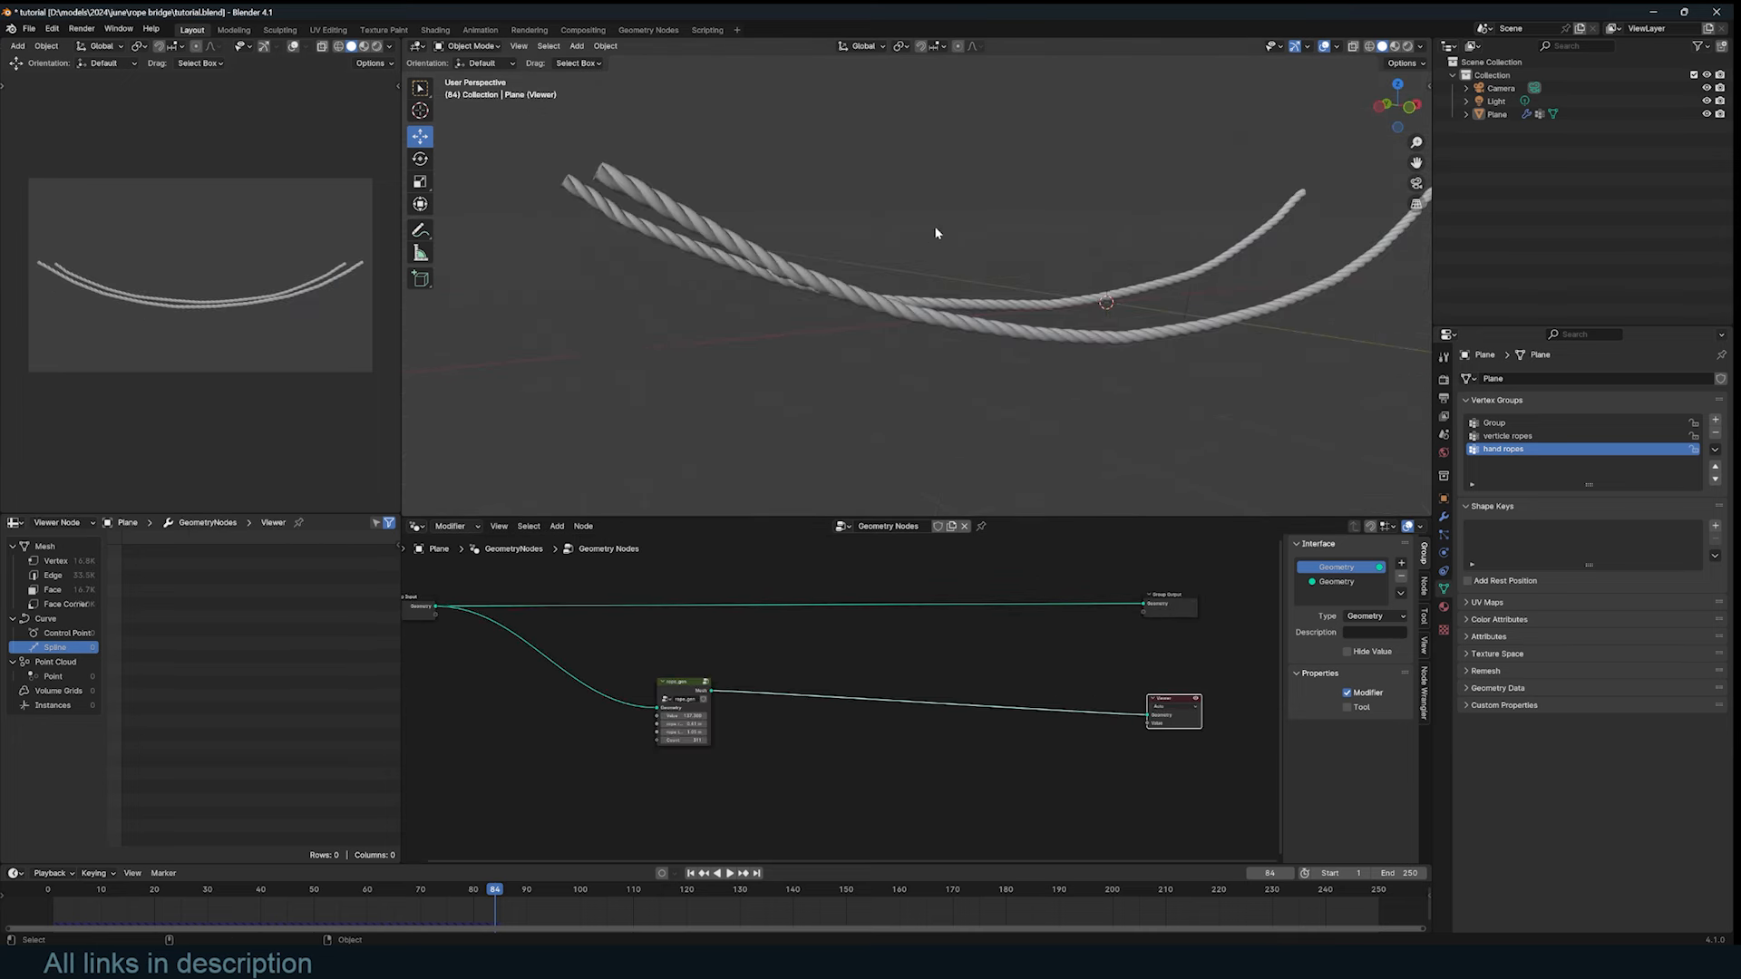
middle_click_drag(587, 681, 796, 656)
scroll(772, 663, "up", 1)
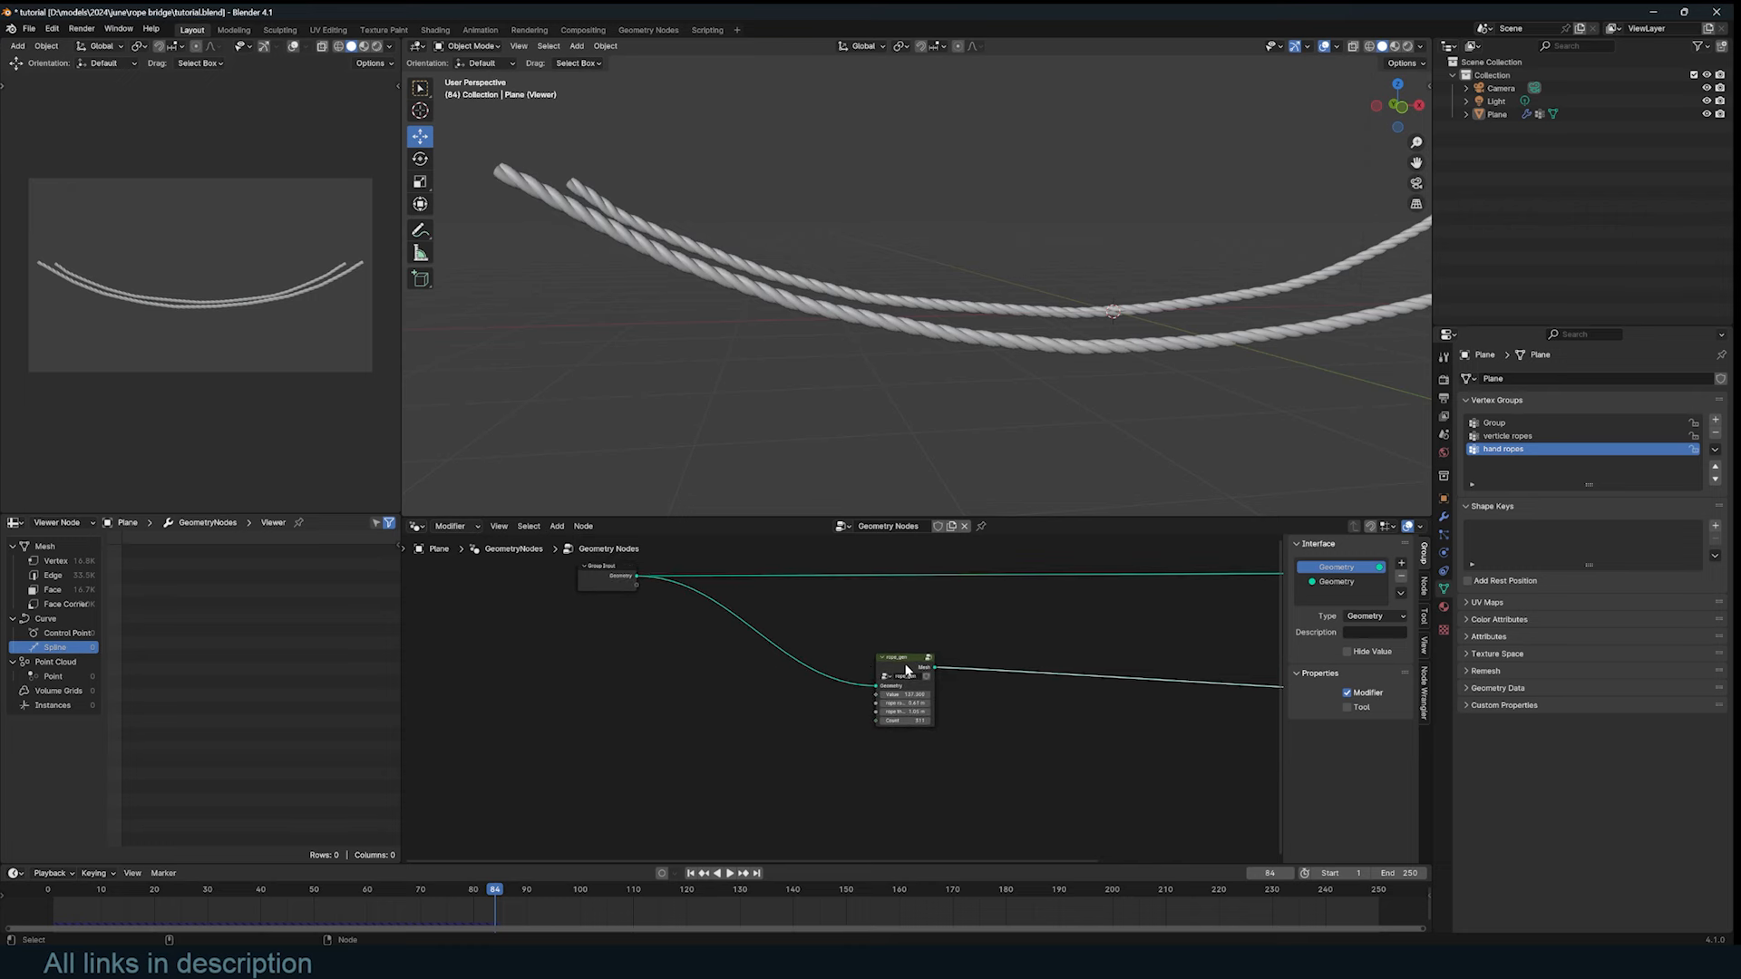
Step: Expose the Named Attribute node's Name as a rope_gen group input and preview the node in the parent tree
key("Tab")
middle_click_drag(675, 707, 776, 658)
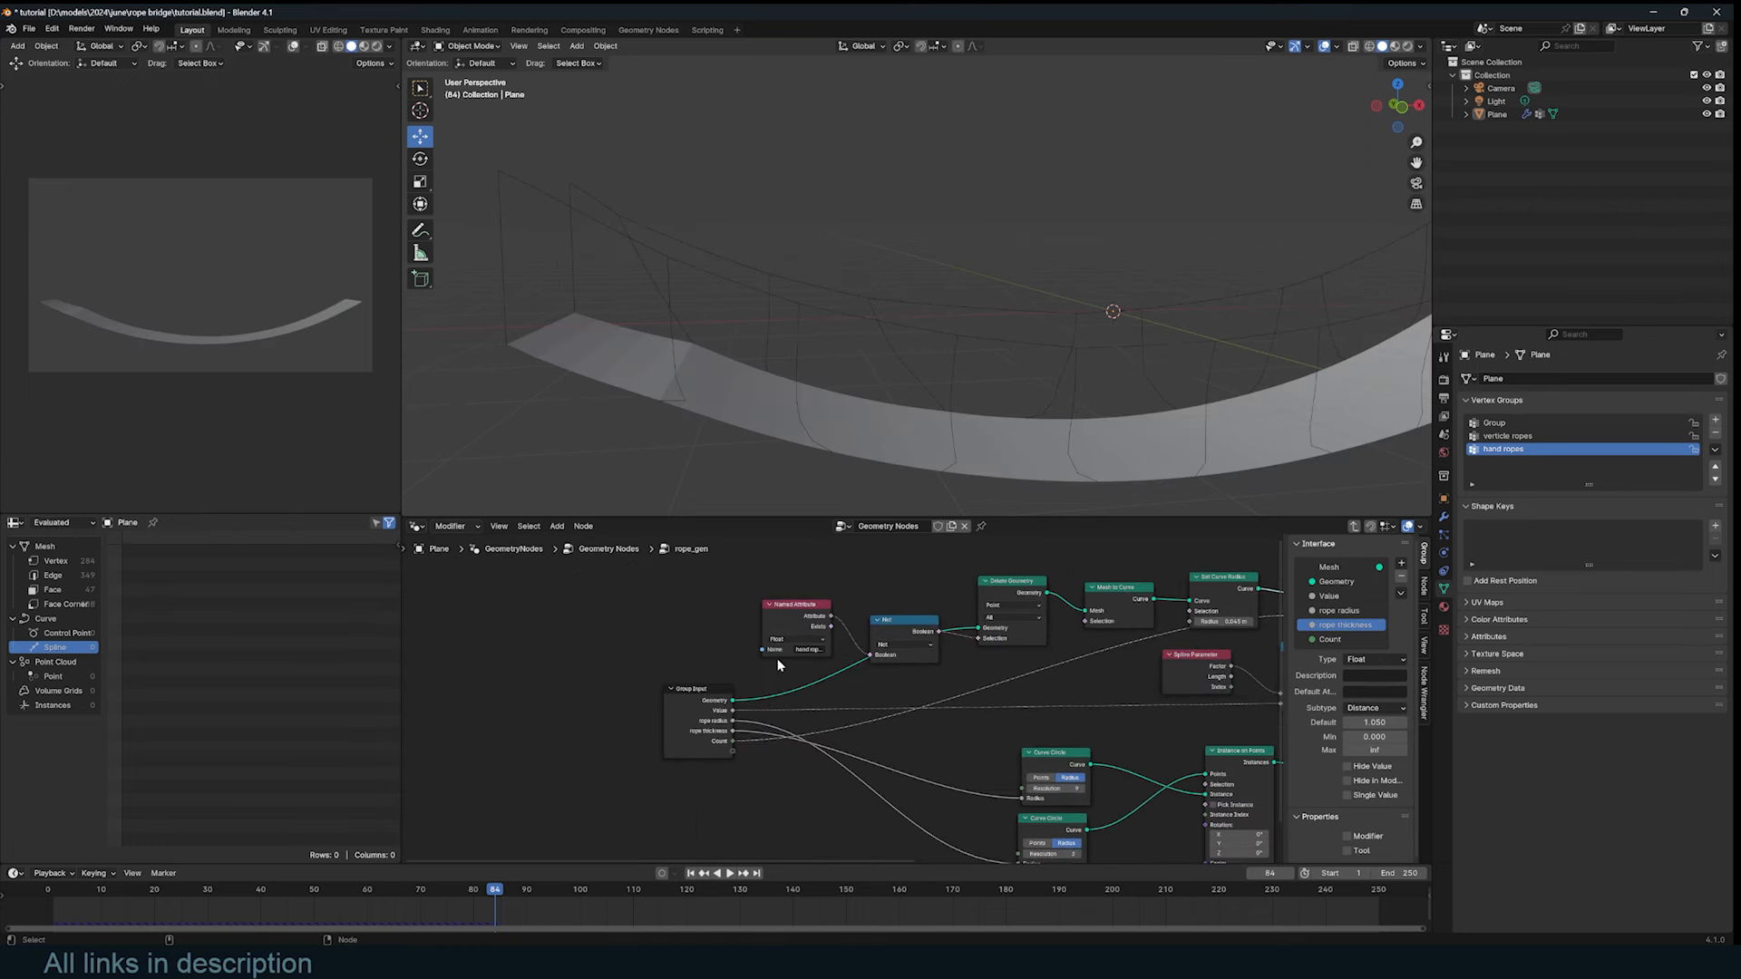
left_click_drag(763, 651, 732, 751)
key("Tab")
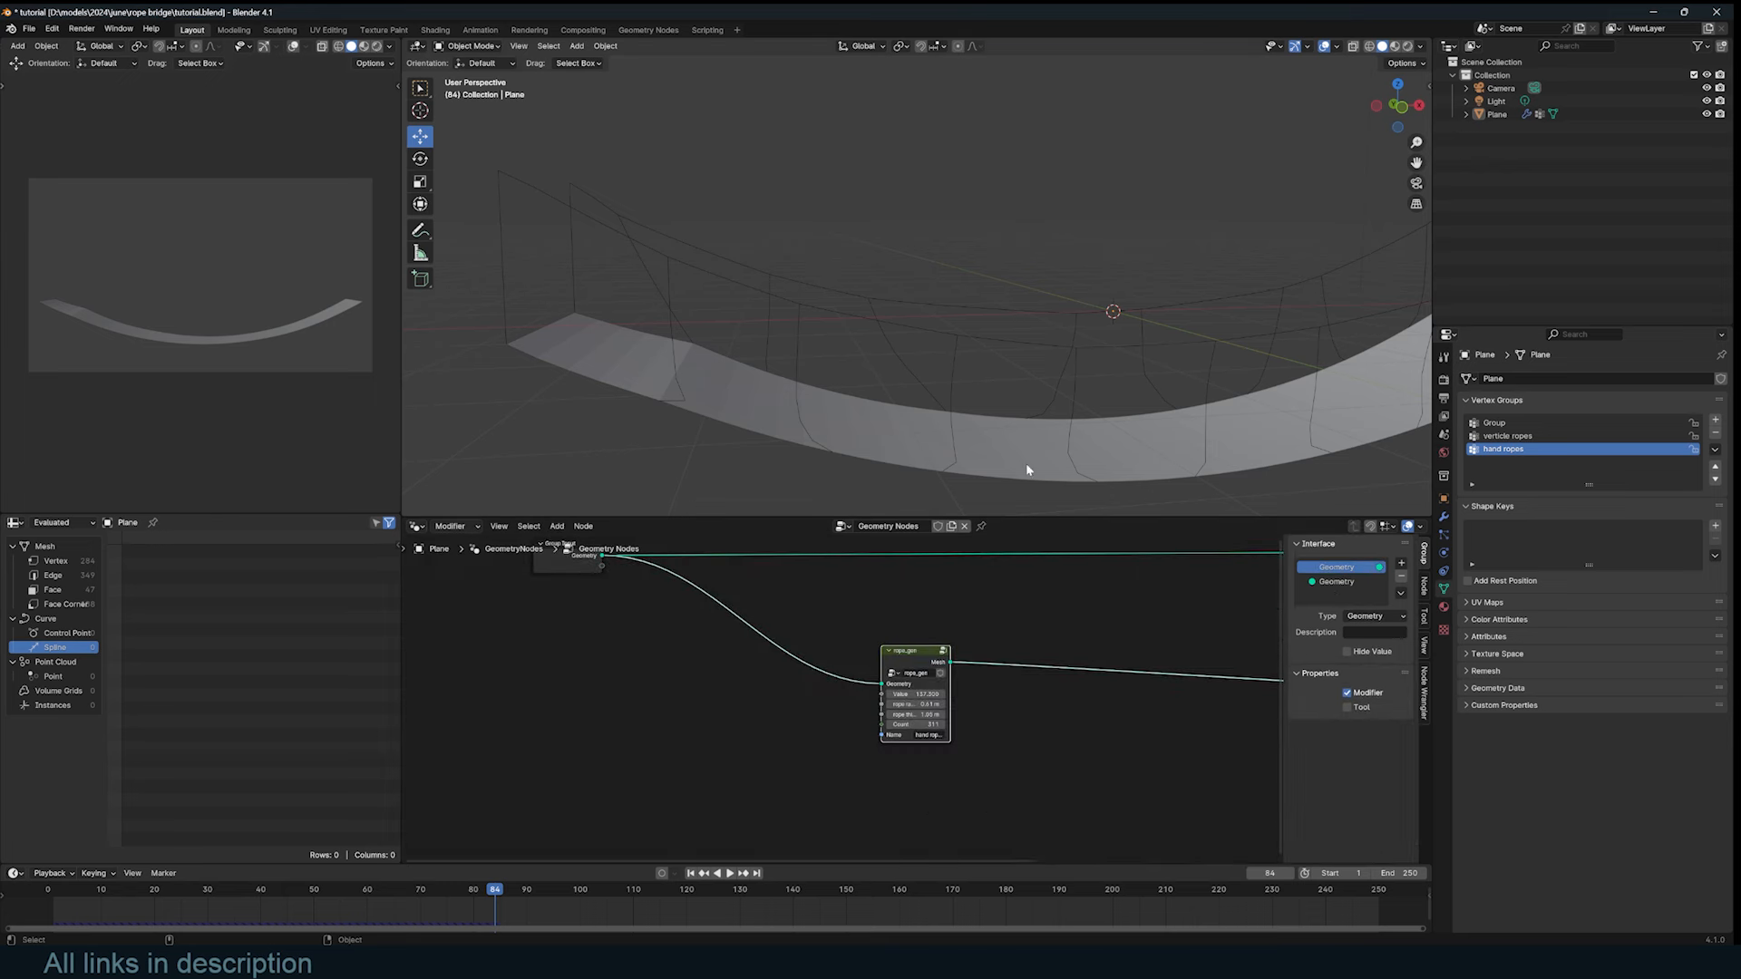
middle_click_drag(963, 719, 789, 722)
left_click(773, 669, "ctrl+shift")
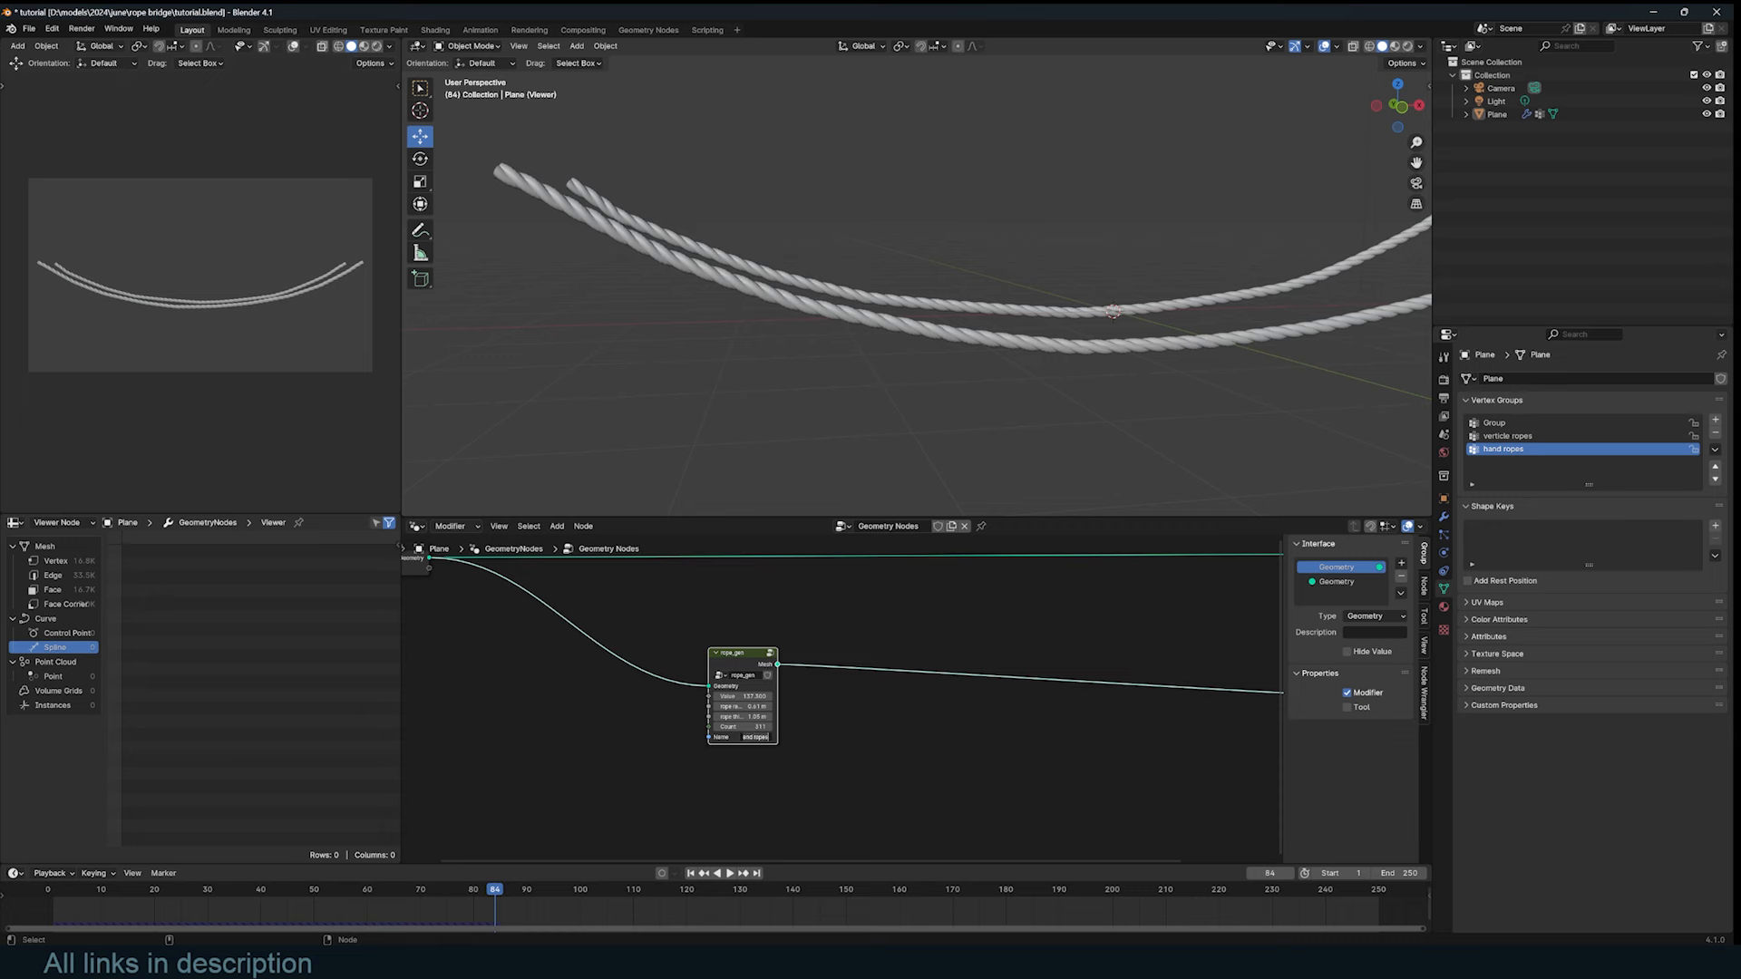
Step: Duplicate the rope_gen node, set the copy's Name to "verticle ropes", and preview its output
key("shift+d")
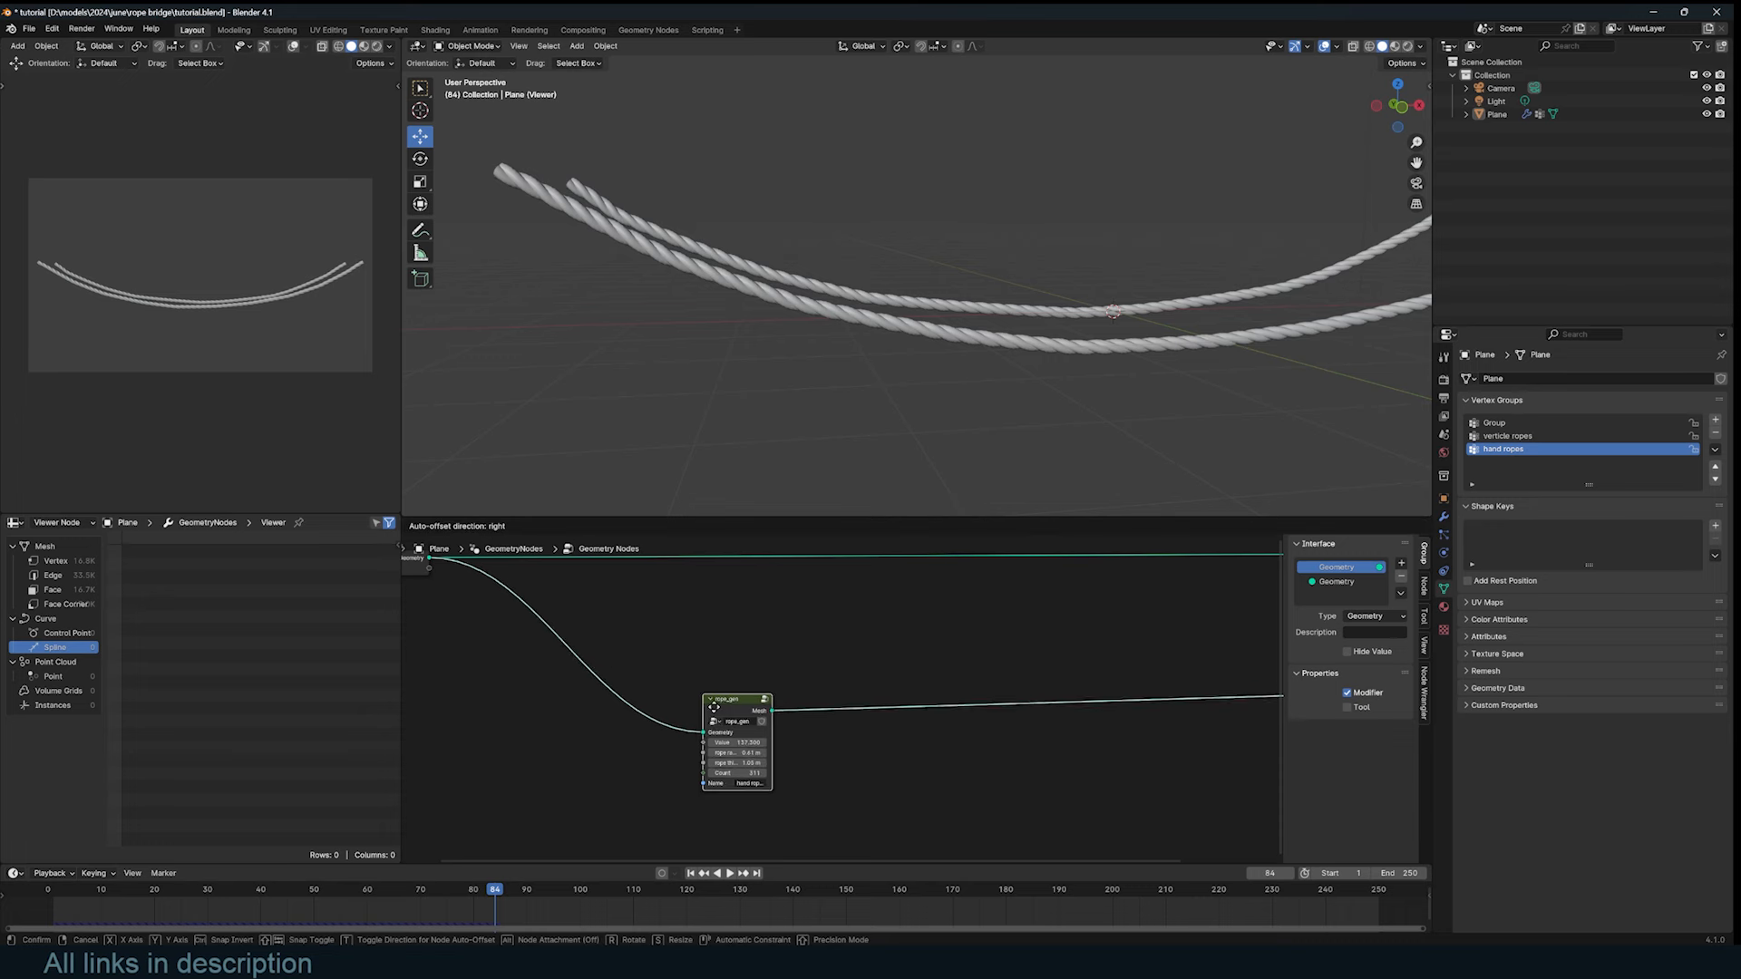
left_click(719, 644)
scroll(802, 723, "up", 2)
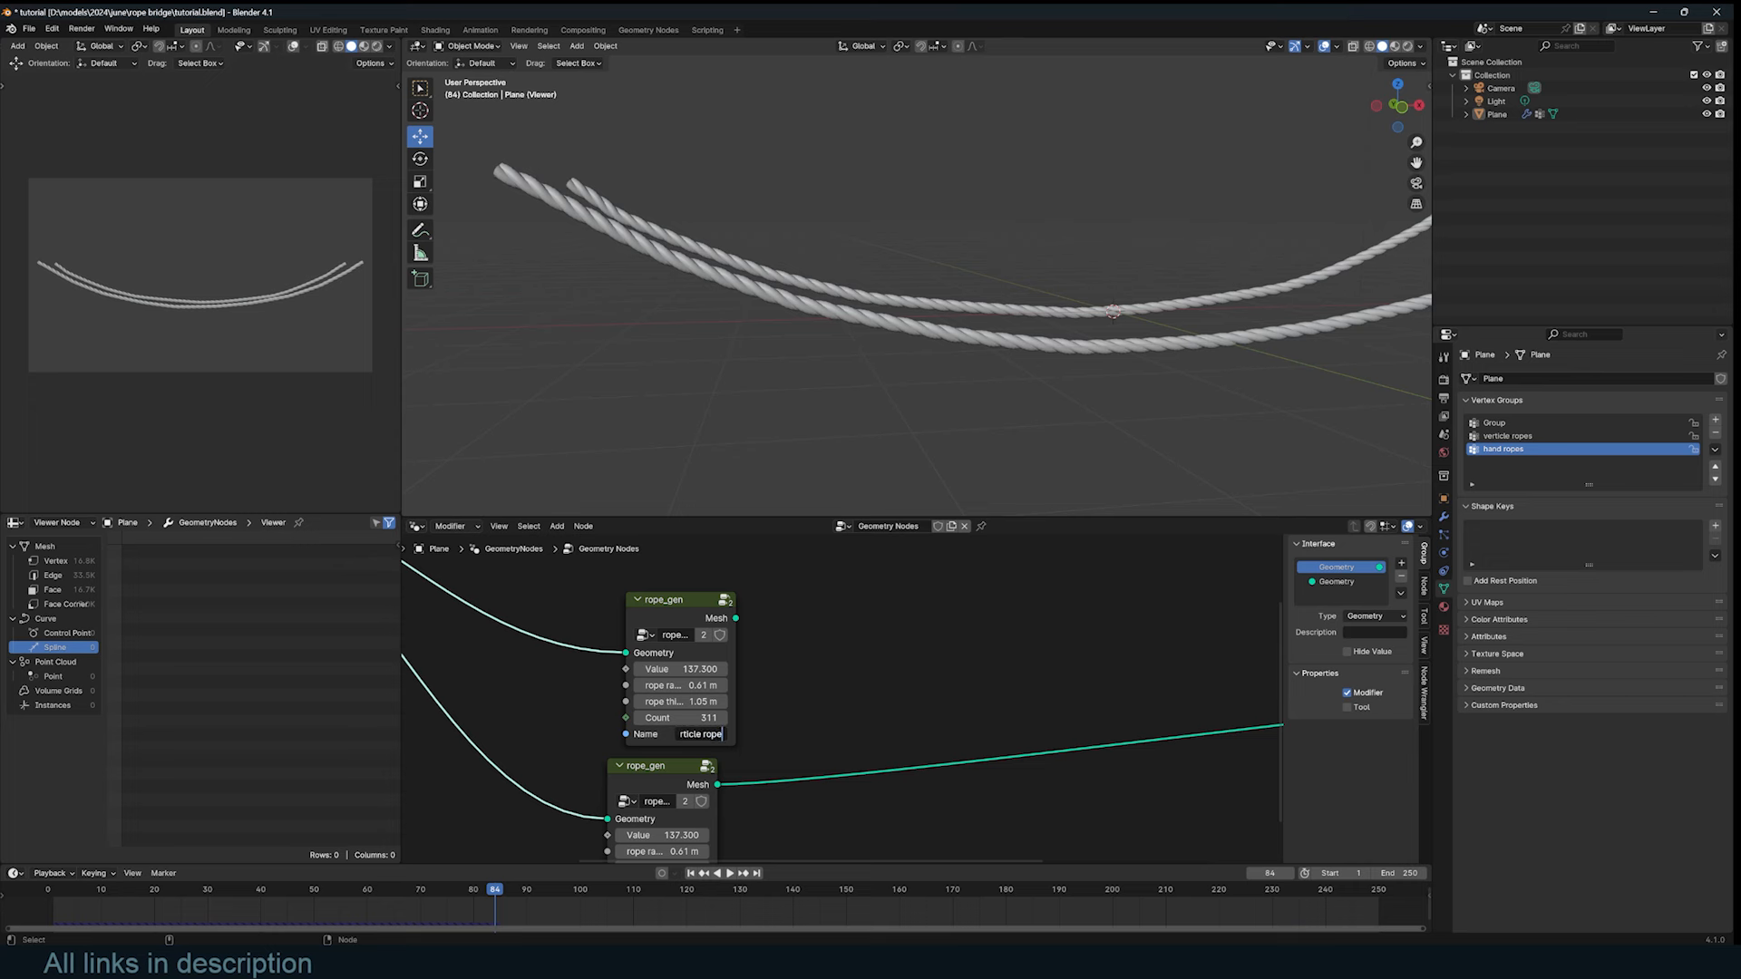
type("s")
left_click(714, 611)
left_click(715, 612, "ctrl+shift")
scroll(892, 390, "down", 3)
middle_click_drag(892, 390, 852, 358)
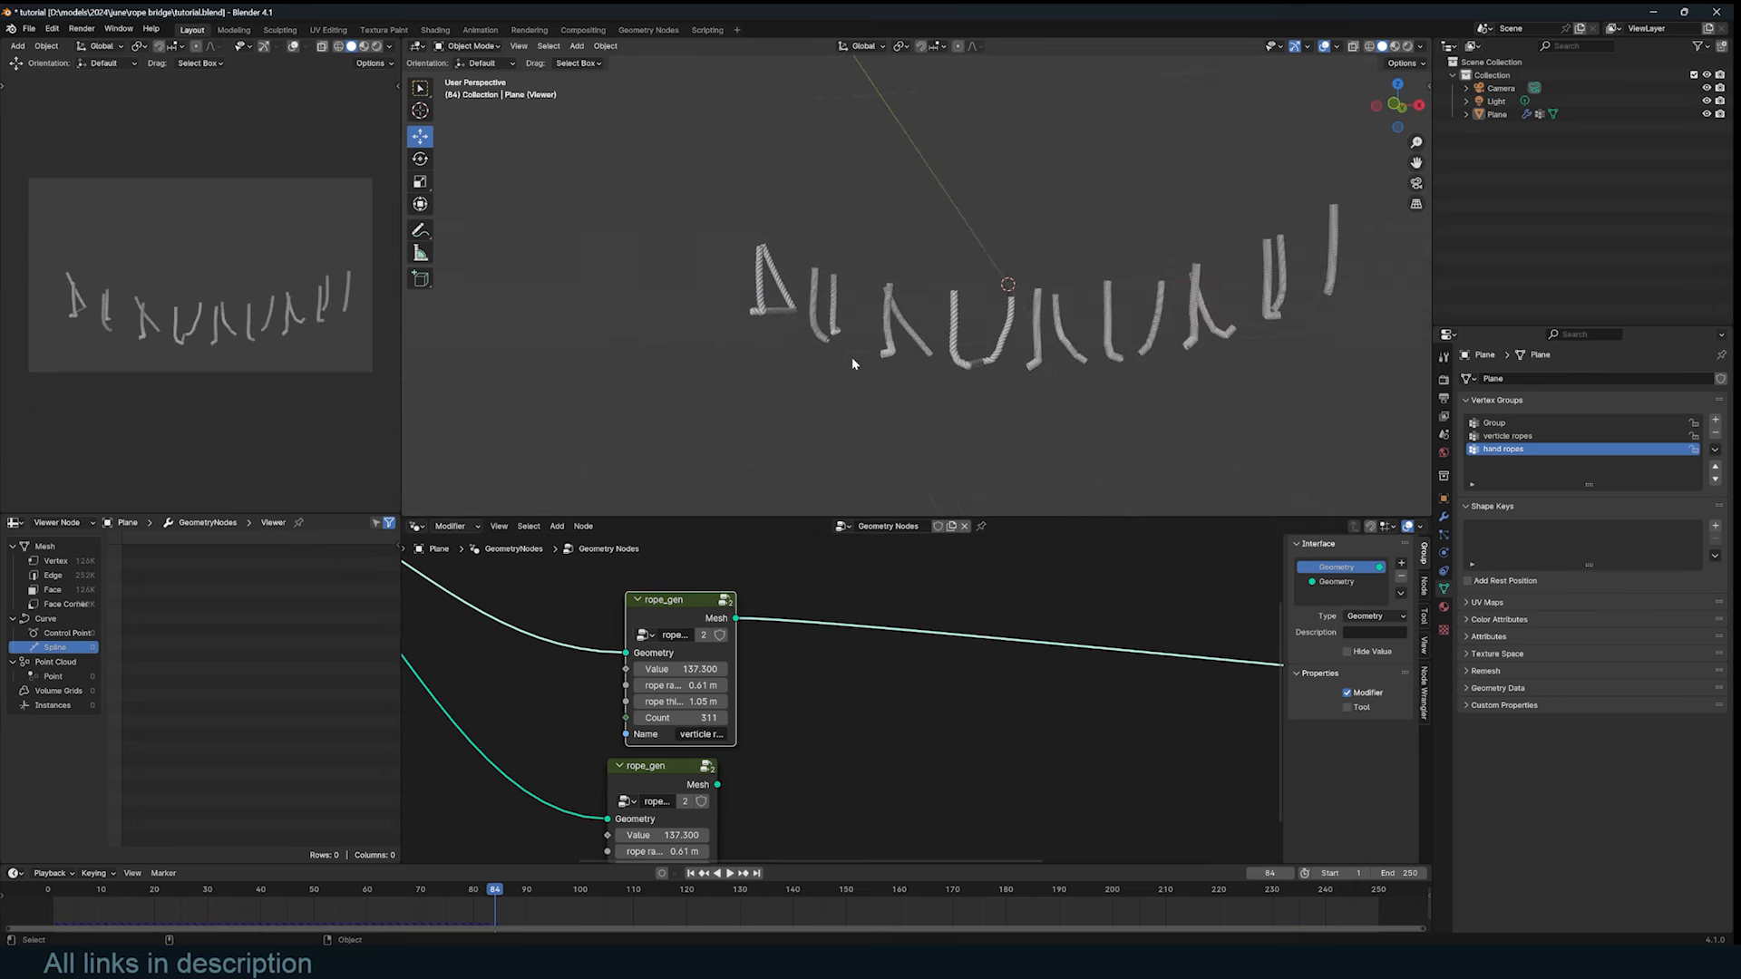
Step: Widen the vertical ropes' rope_gen node and set its Value to 71.700
scroll(851, 356, "up", 4)
scroll(792, 728, "up", 3)
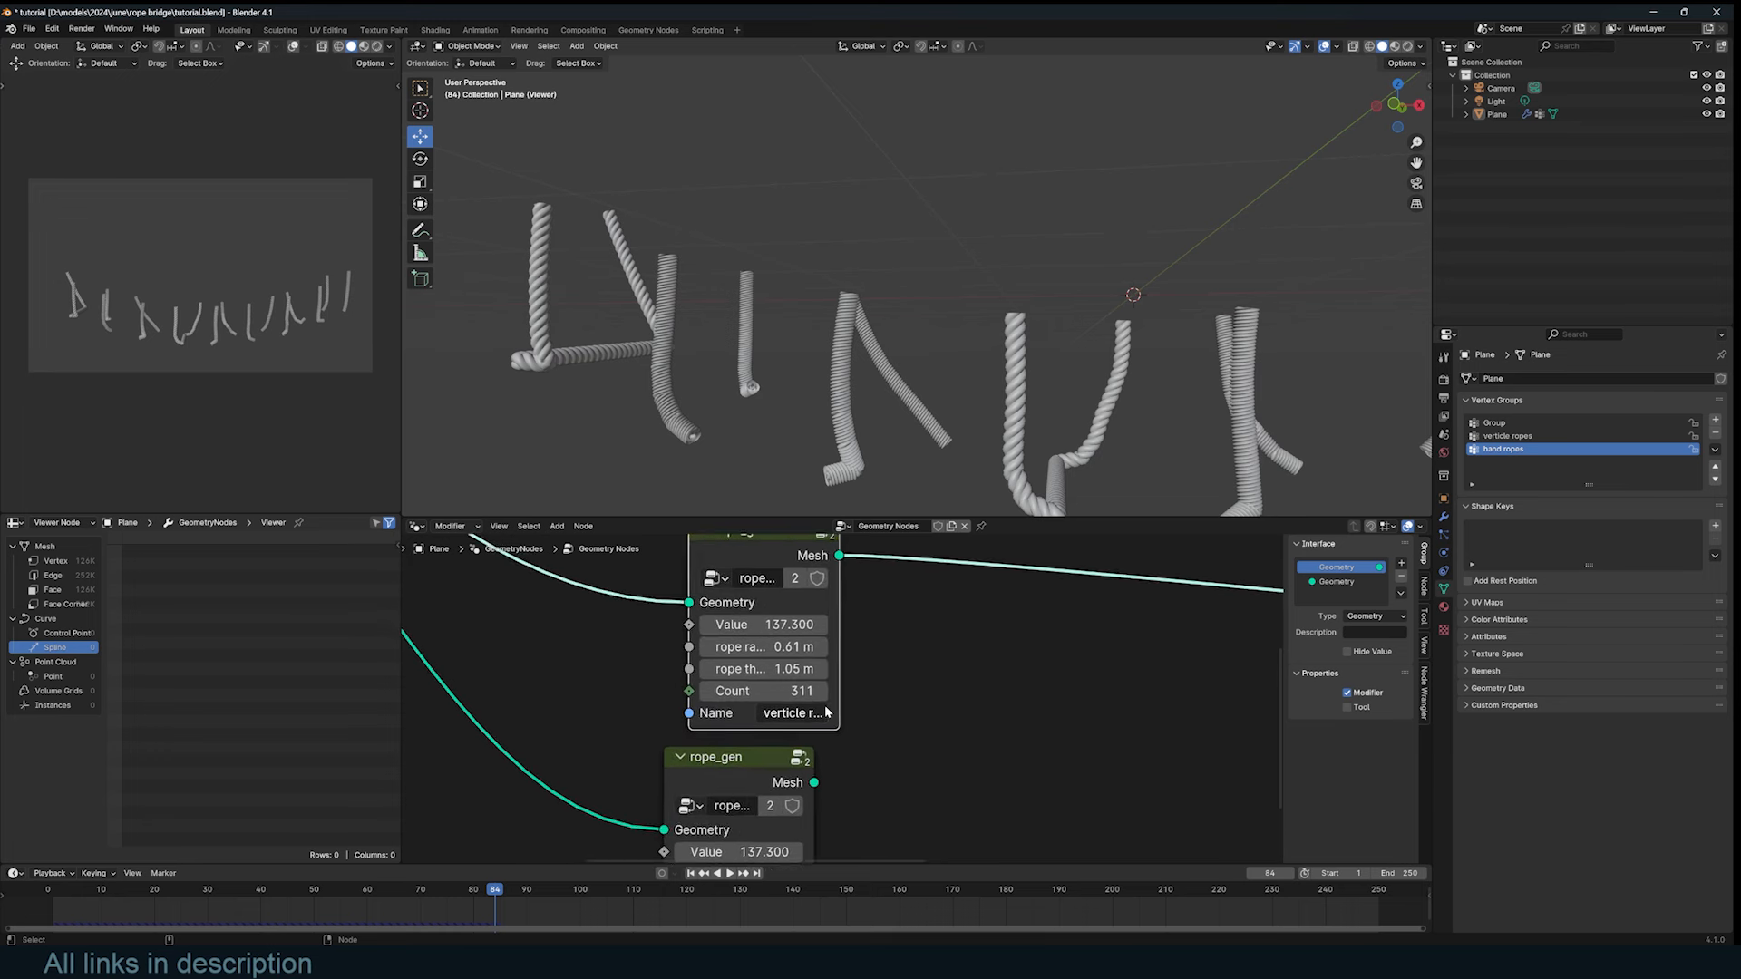
middle_click_drag(825, 713, 818, 750)
left_click_drag(835, 691, 926, 687)
left_click(869, 663)
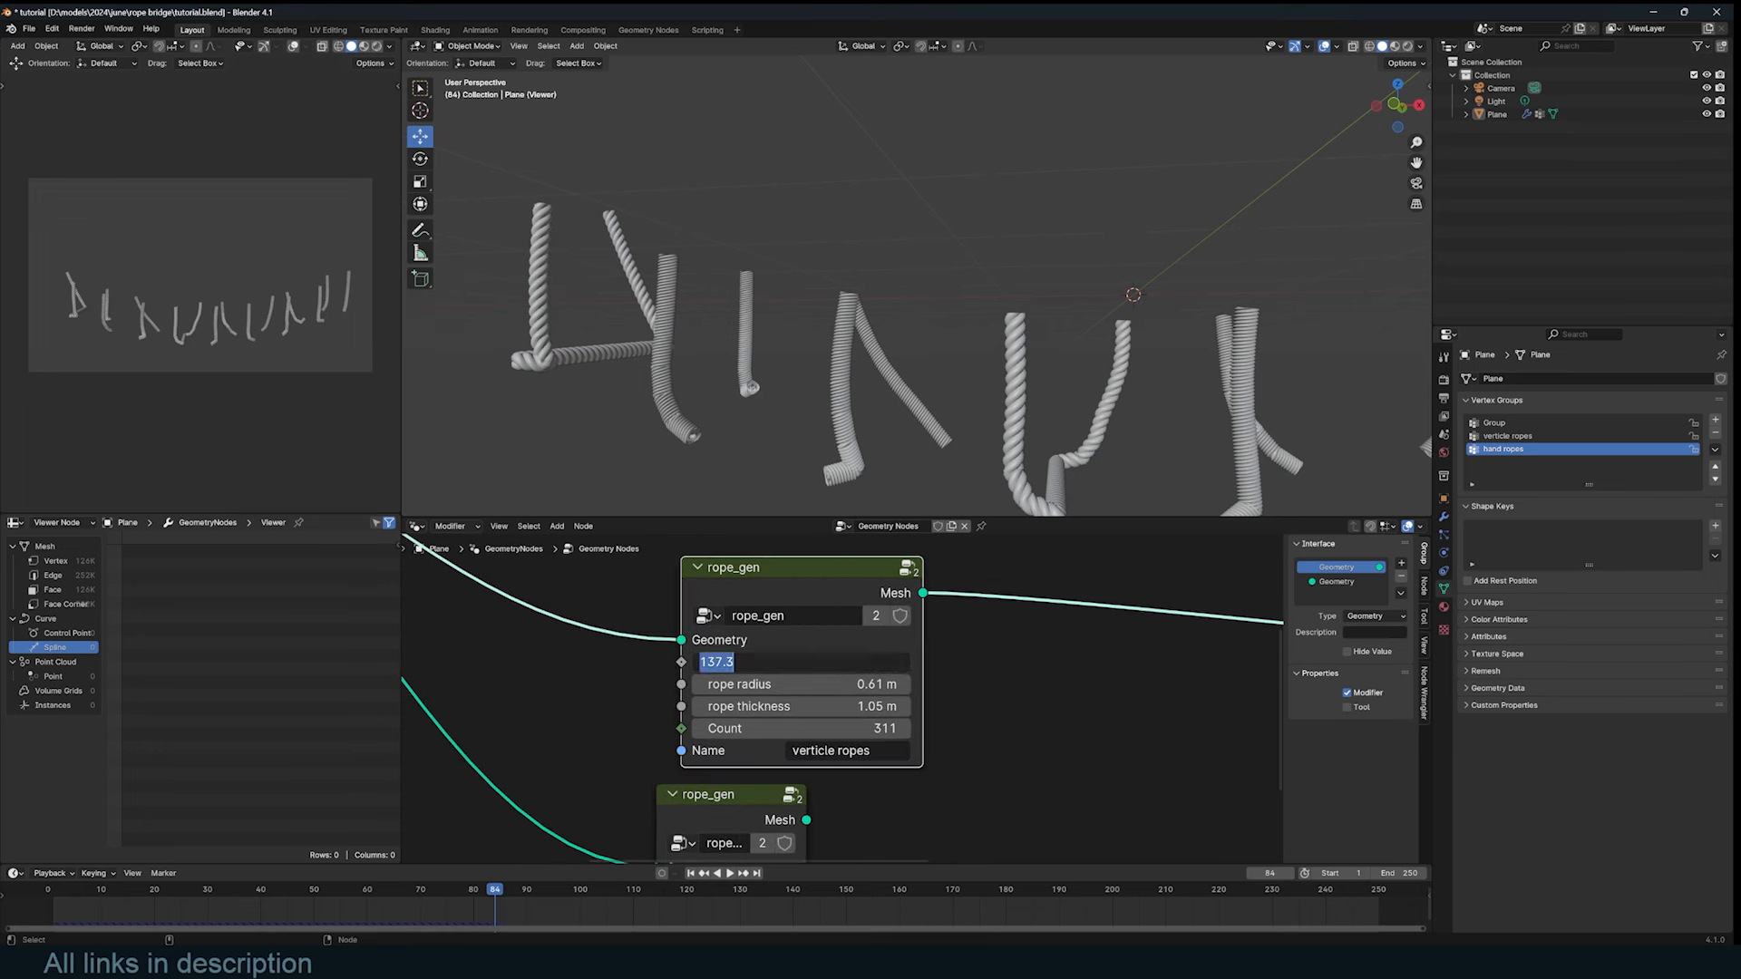
type("10.000")
key("Return")
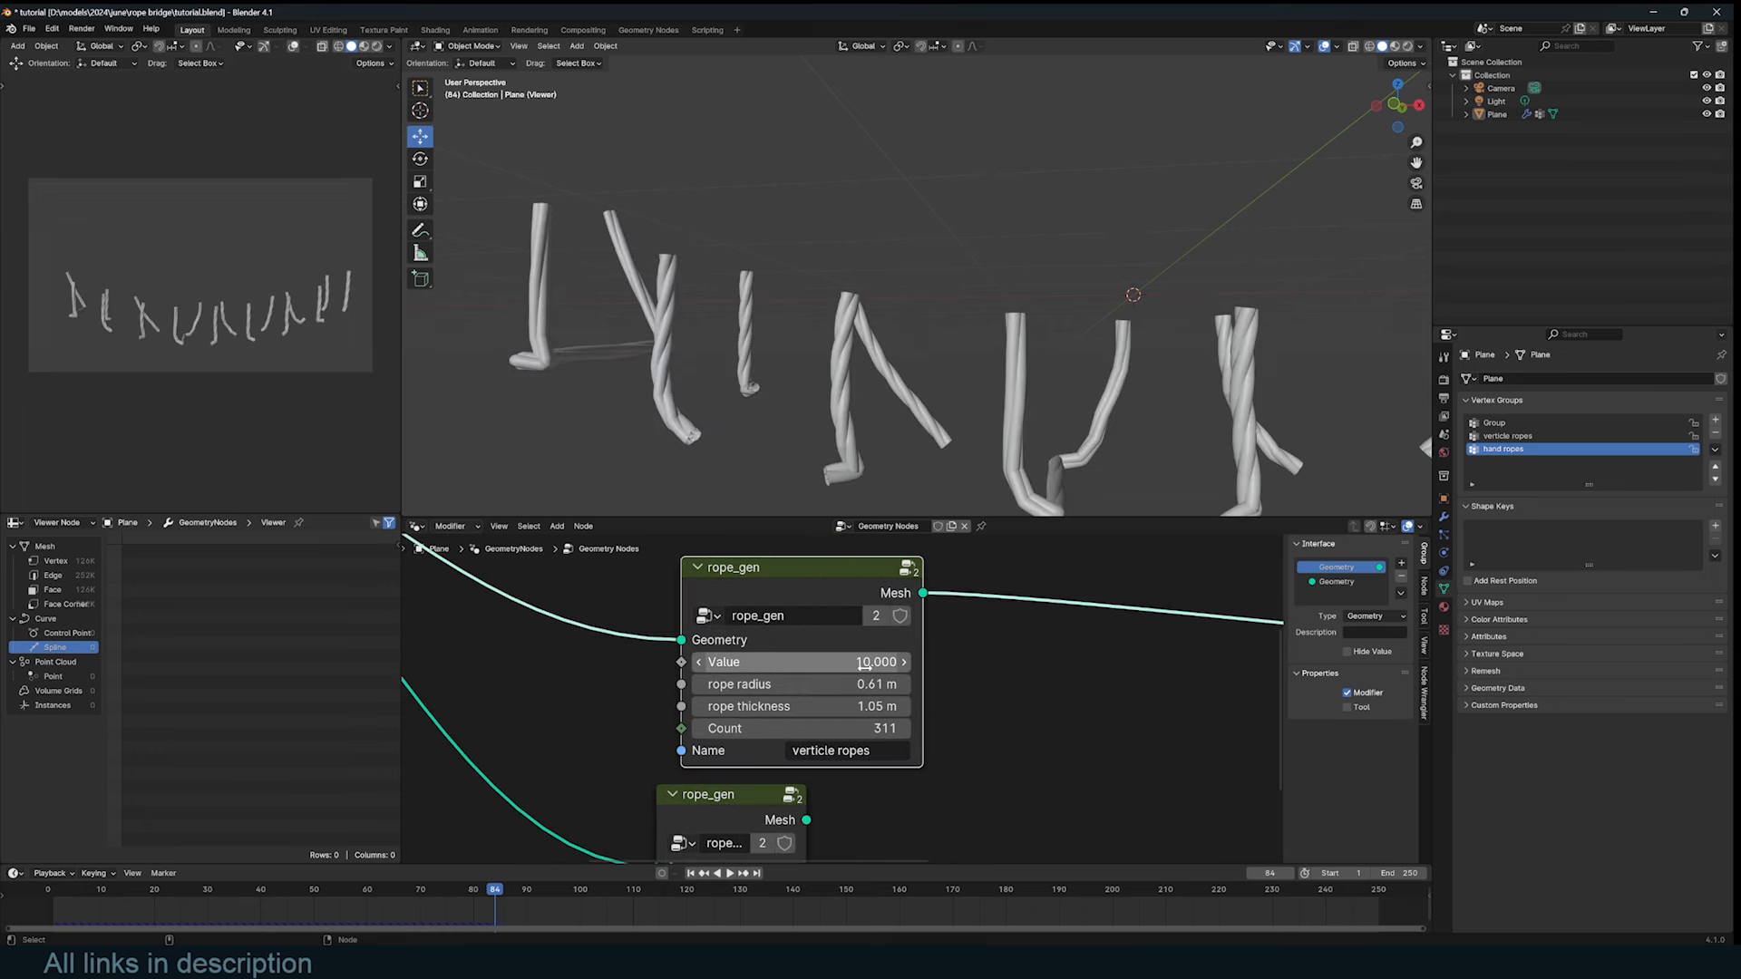
left_click_drag(876, 662, 961, 662)
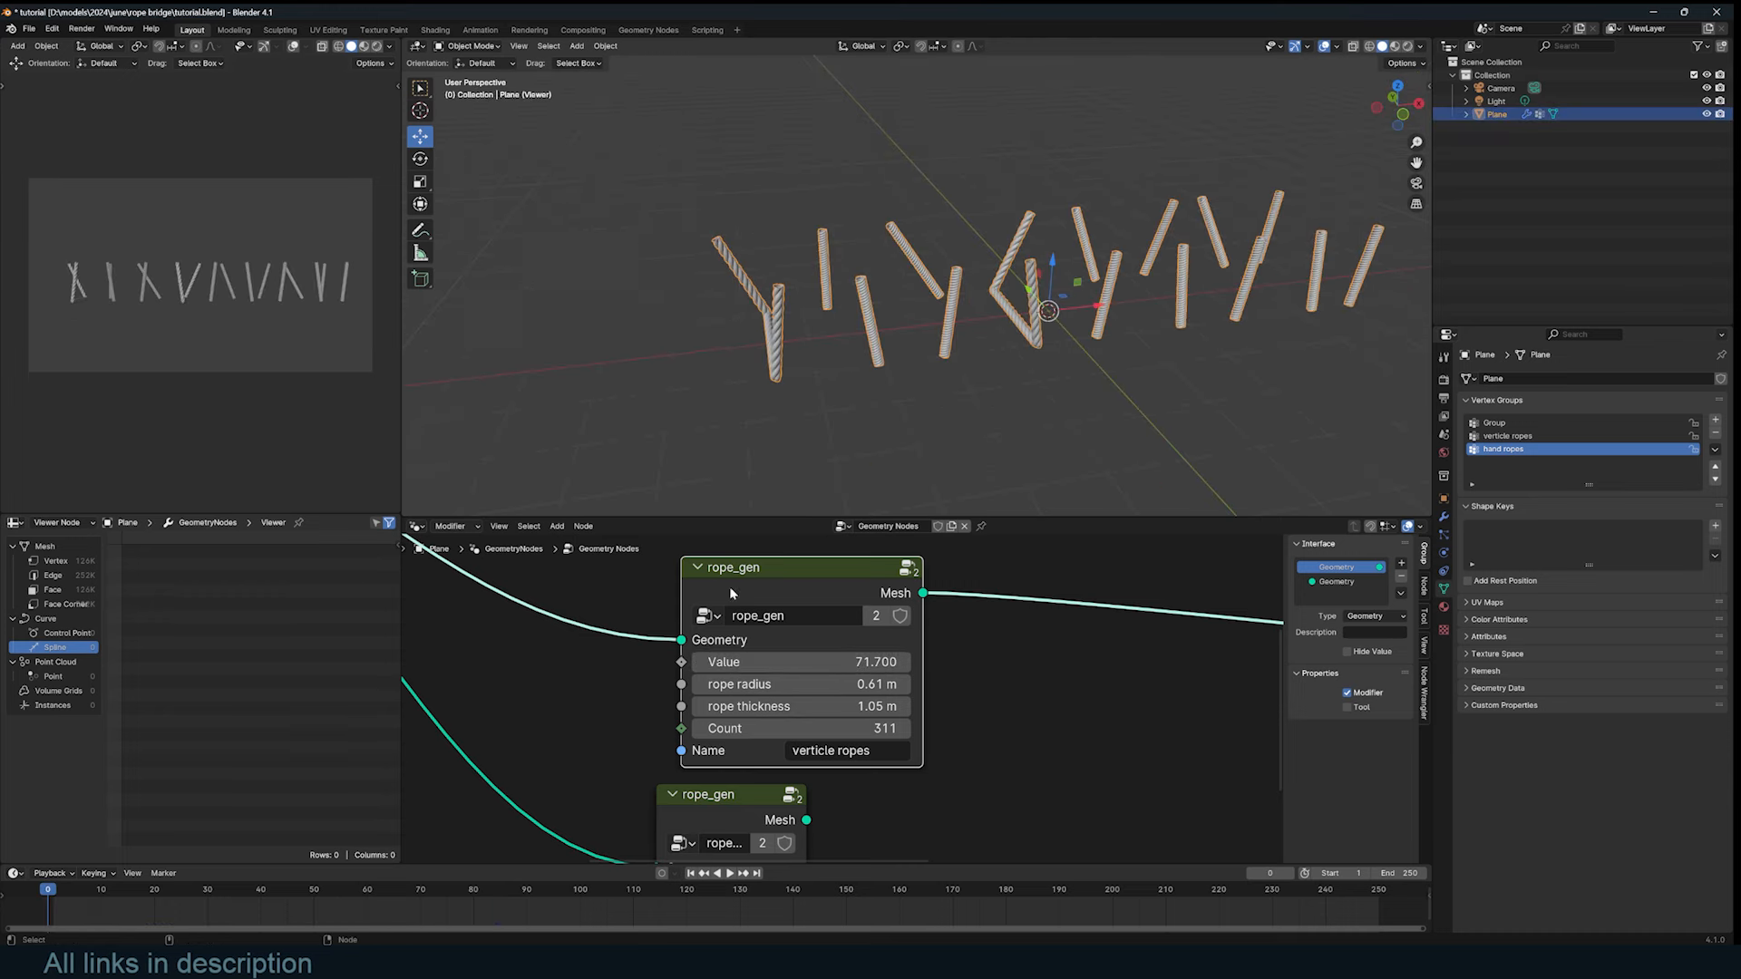
Step: Examine how the generated ropes move during the cloth simulation playback
middle_click_drag(971, 457, 949, 399)
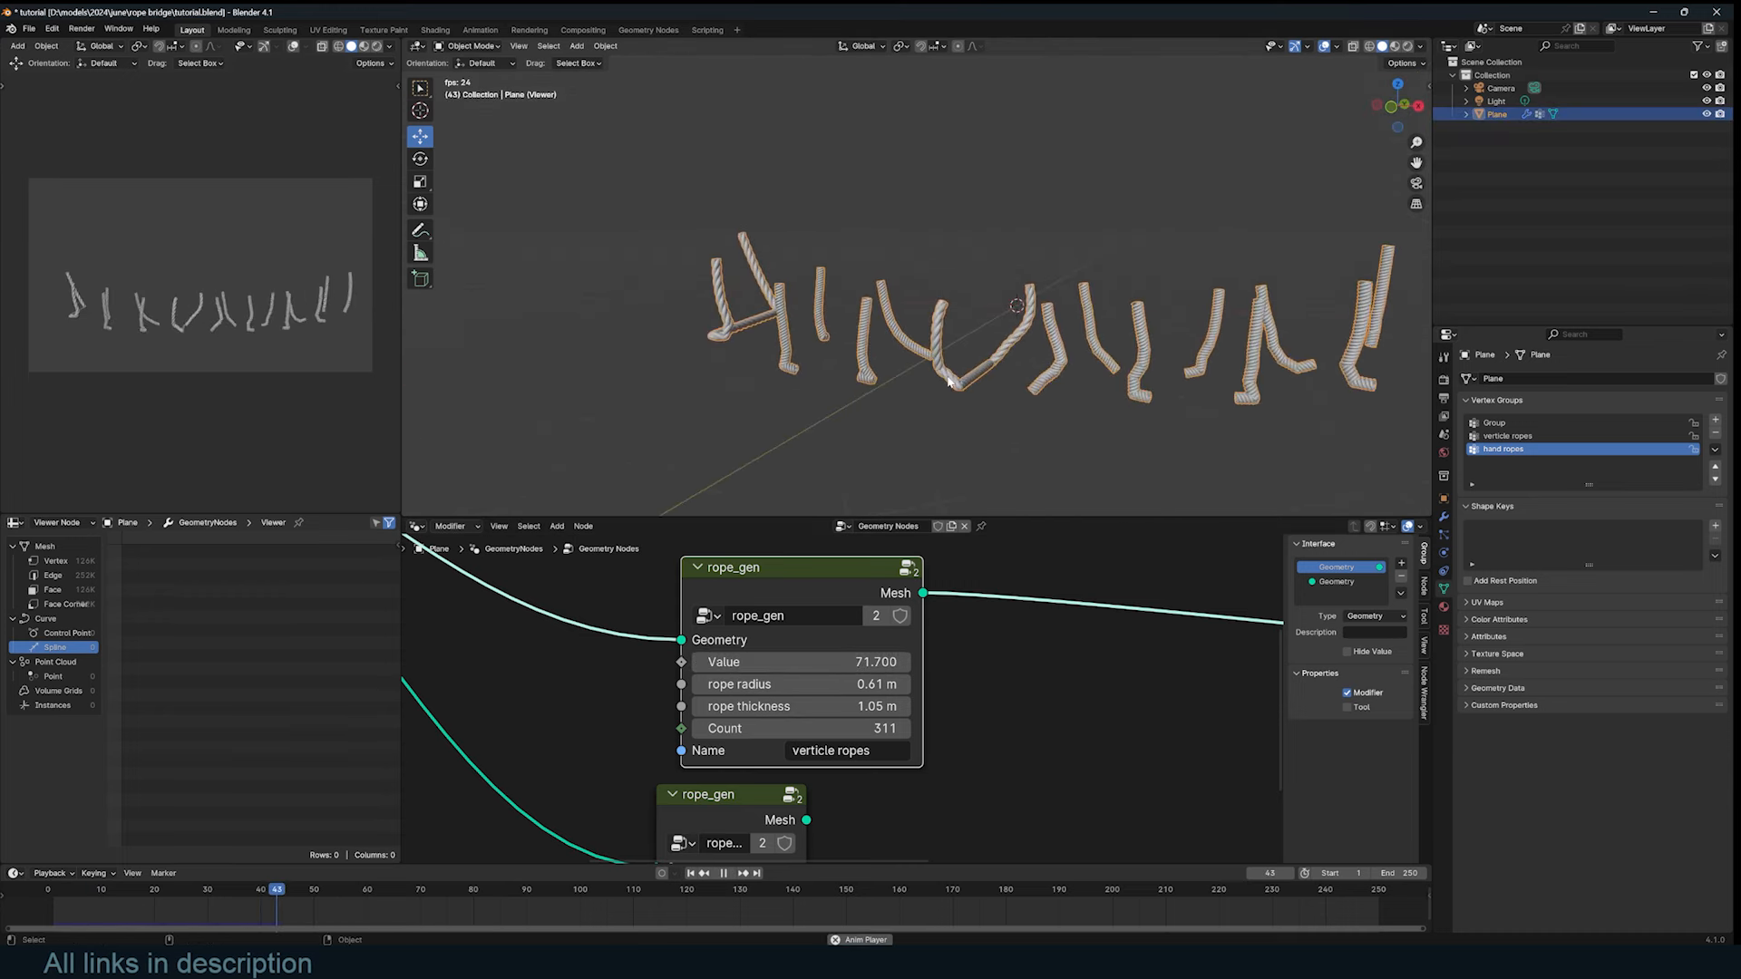
key("Escape")
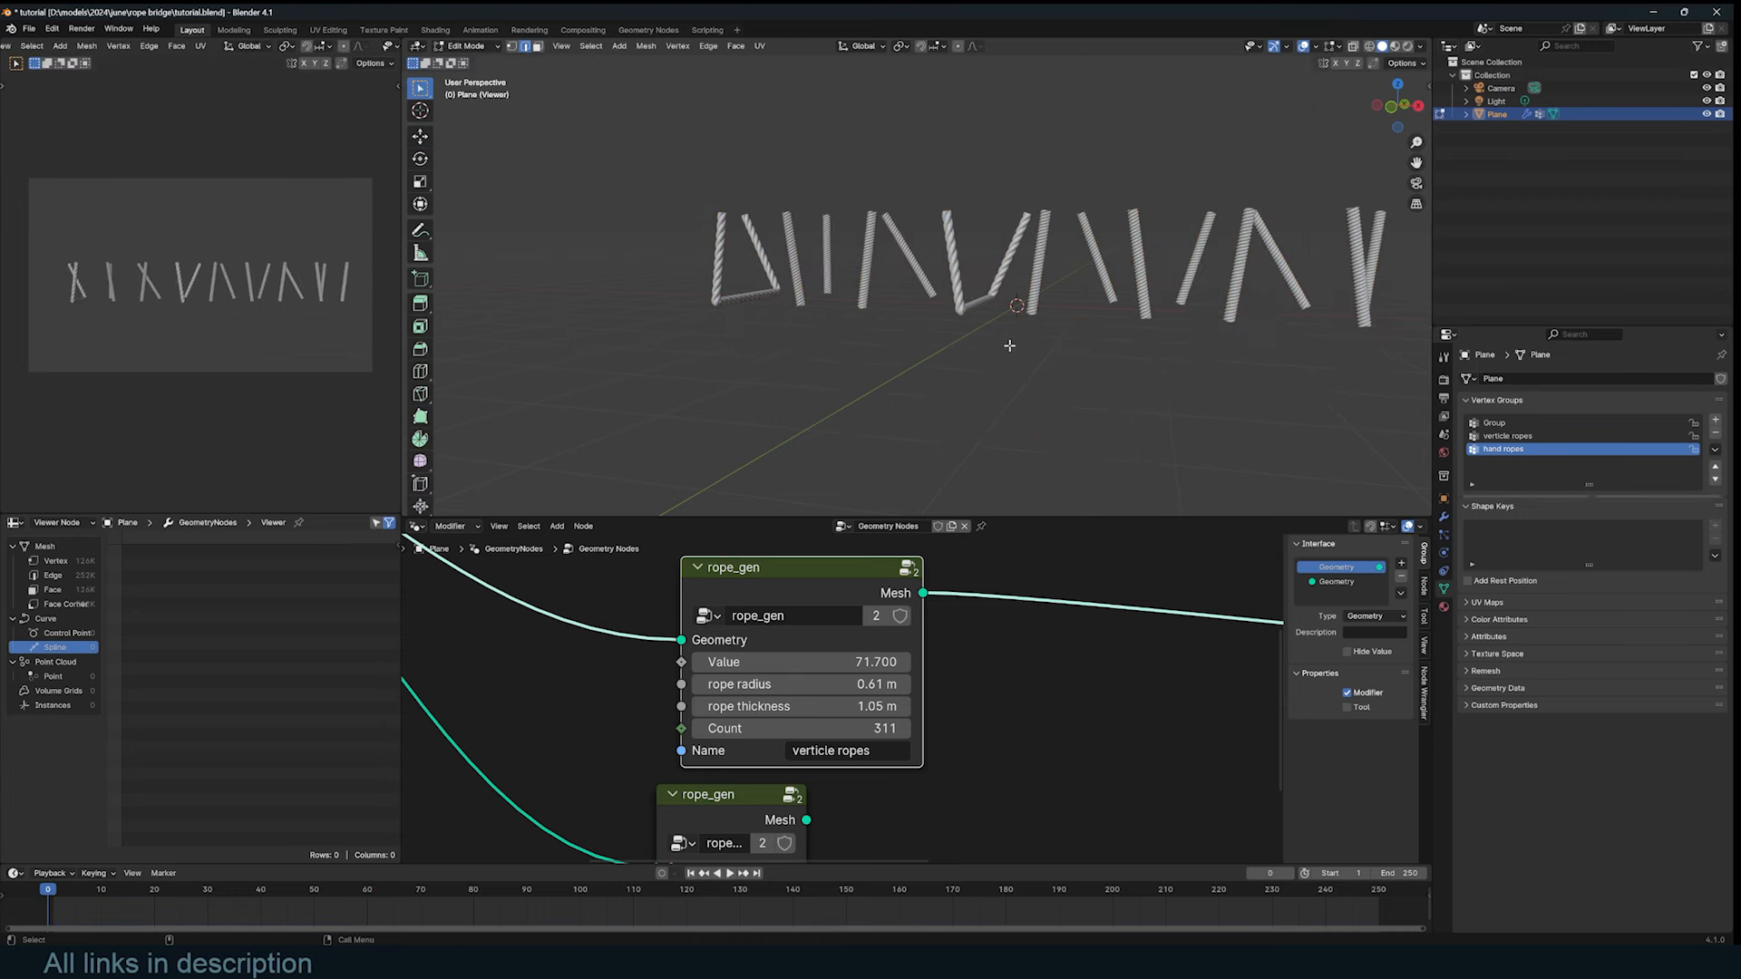
key("Tab")
middle_click_drag(988, 381, 998, 372)
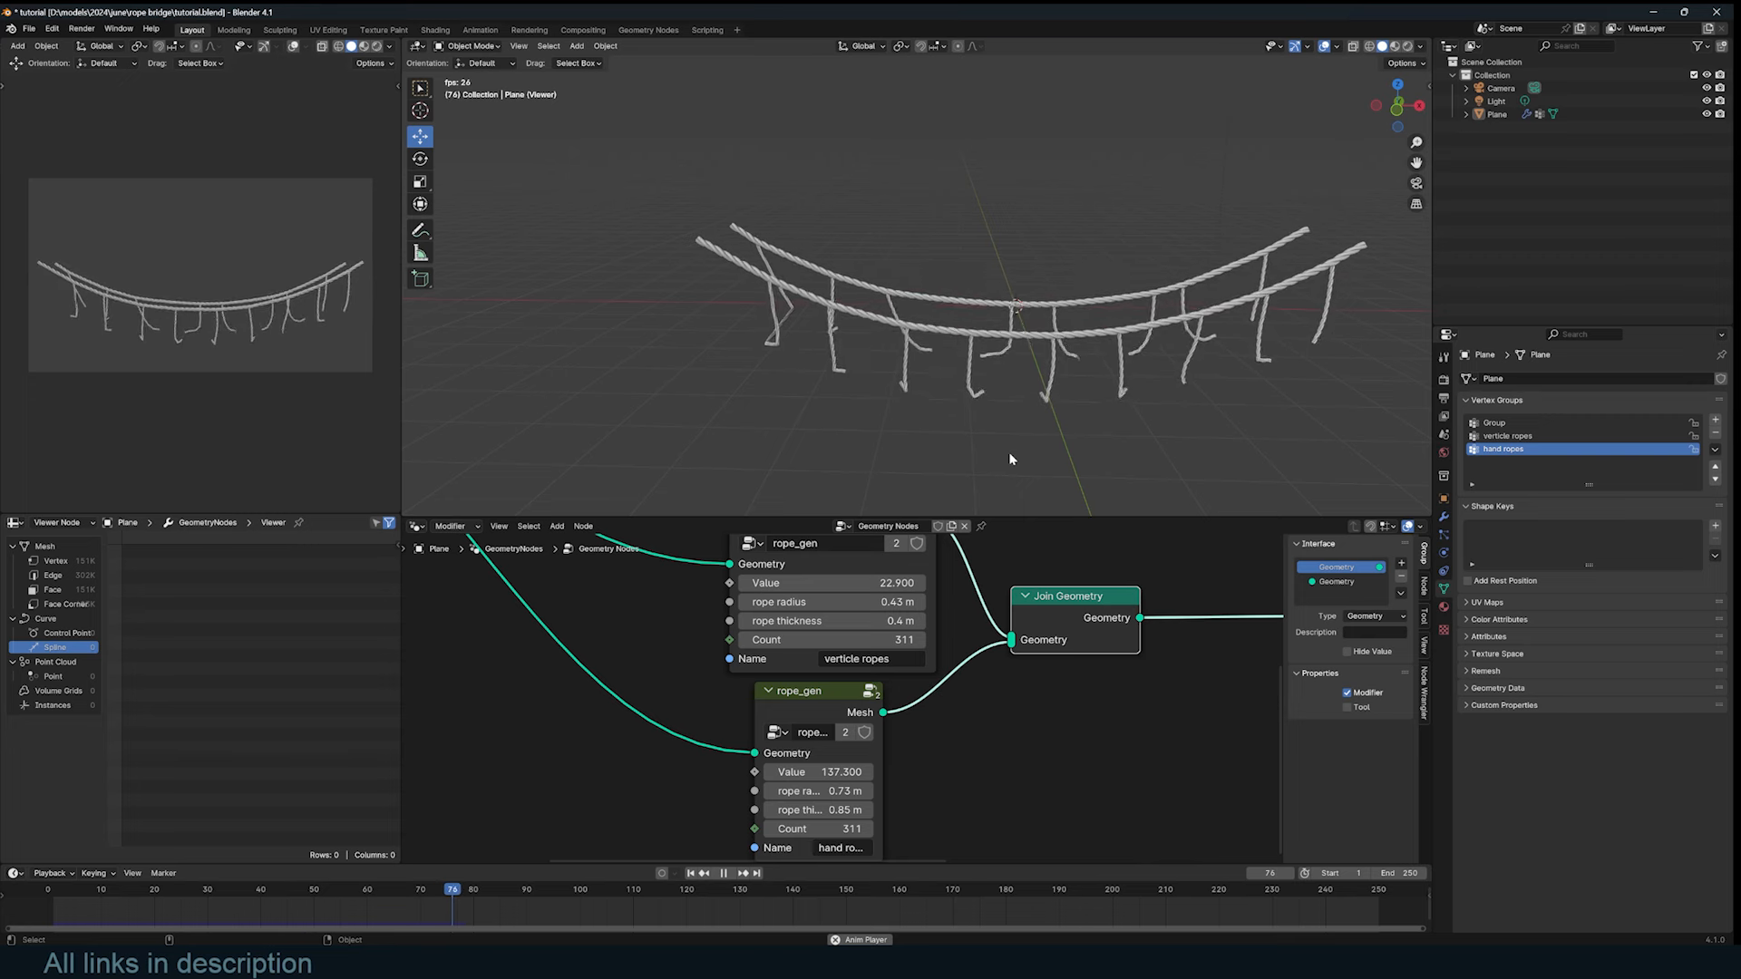
key("Escape")
Step: Preview the Group Input geometry and fill the gaps in the walkway strip with faces in Edit Mode
key("Home")
middle_click_drag(427, 596, 561, 644)
left_click(550, 622, "ctrl+shift")
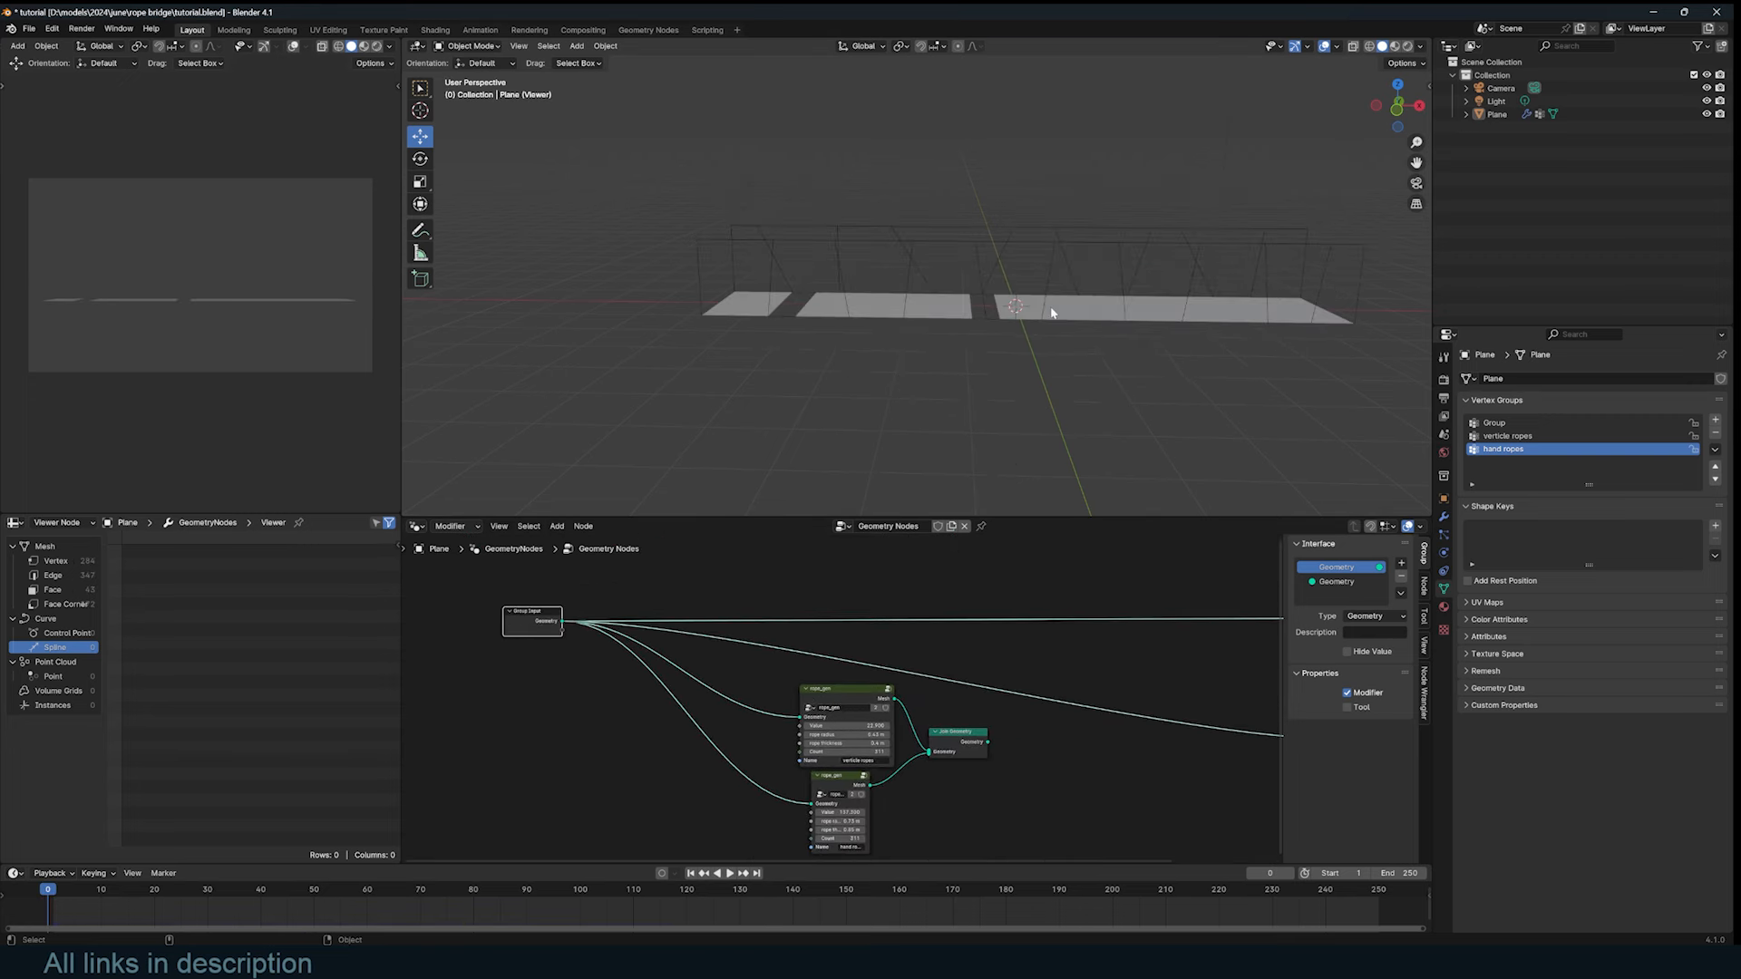
middle_click_drag(905, 569, 753, 583)
key("Tab")
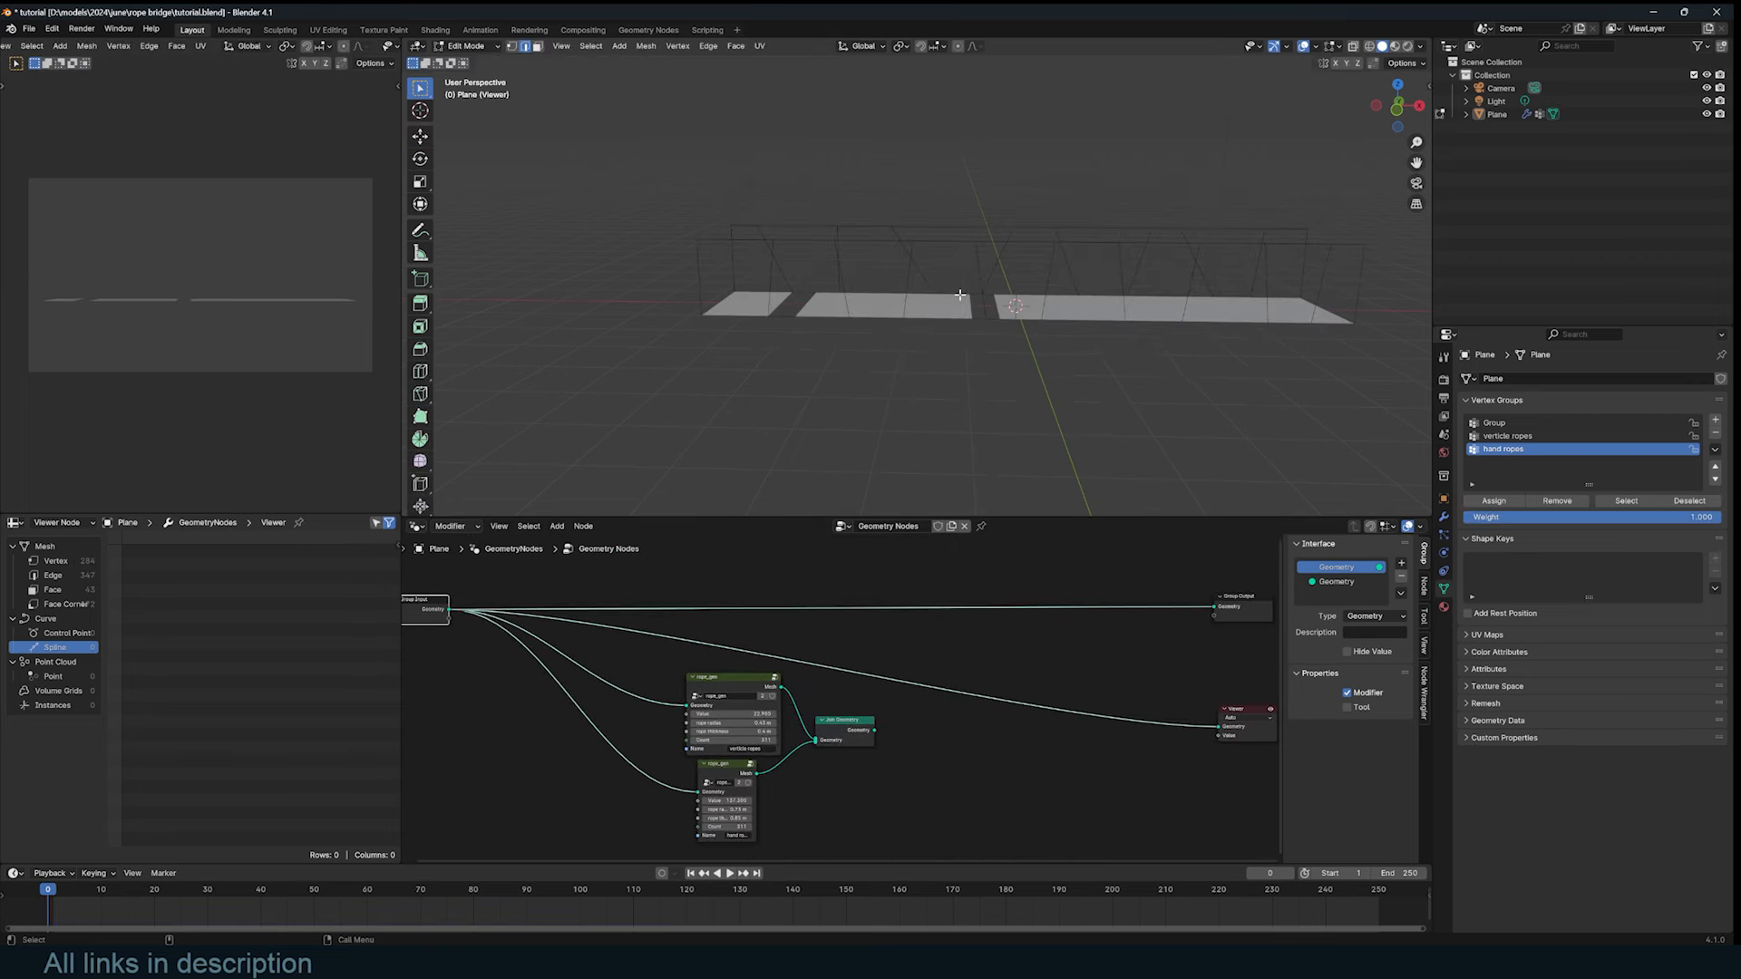
middle_click_drag(961, 300, 1008, 341)
scroll(984, 347, "up", 2)
key("f")
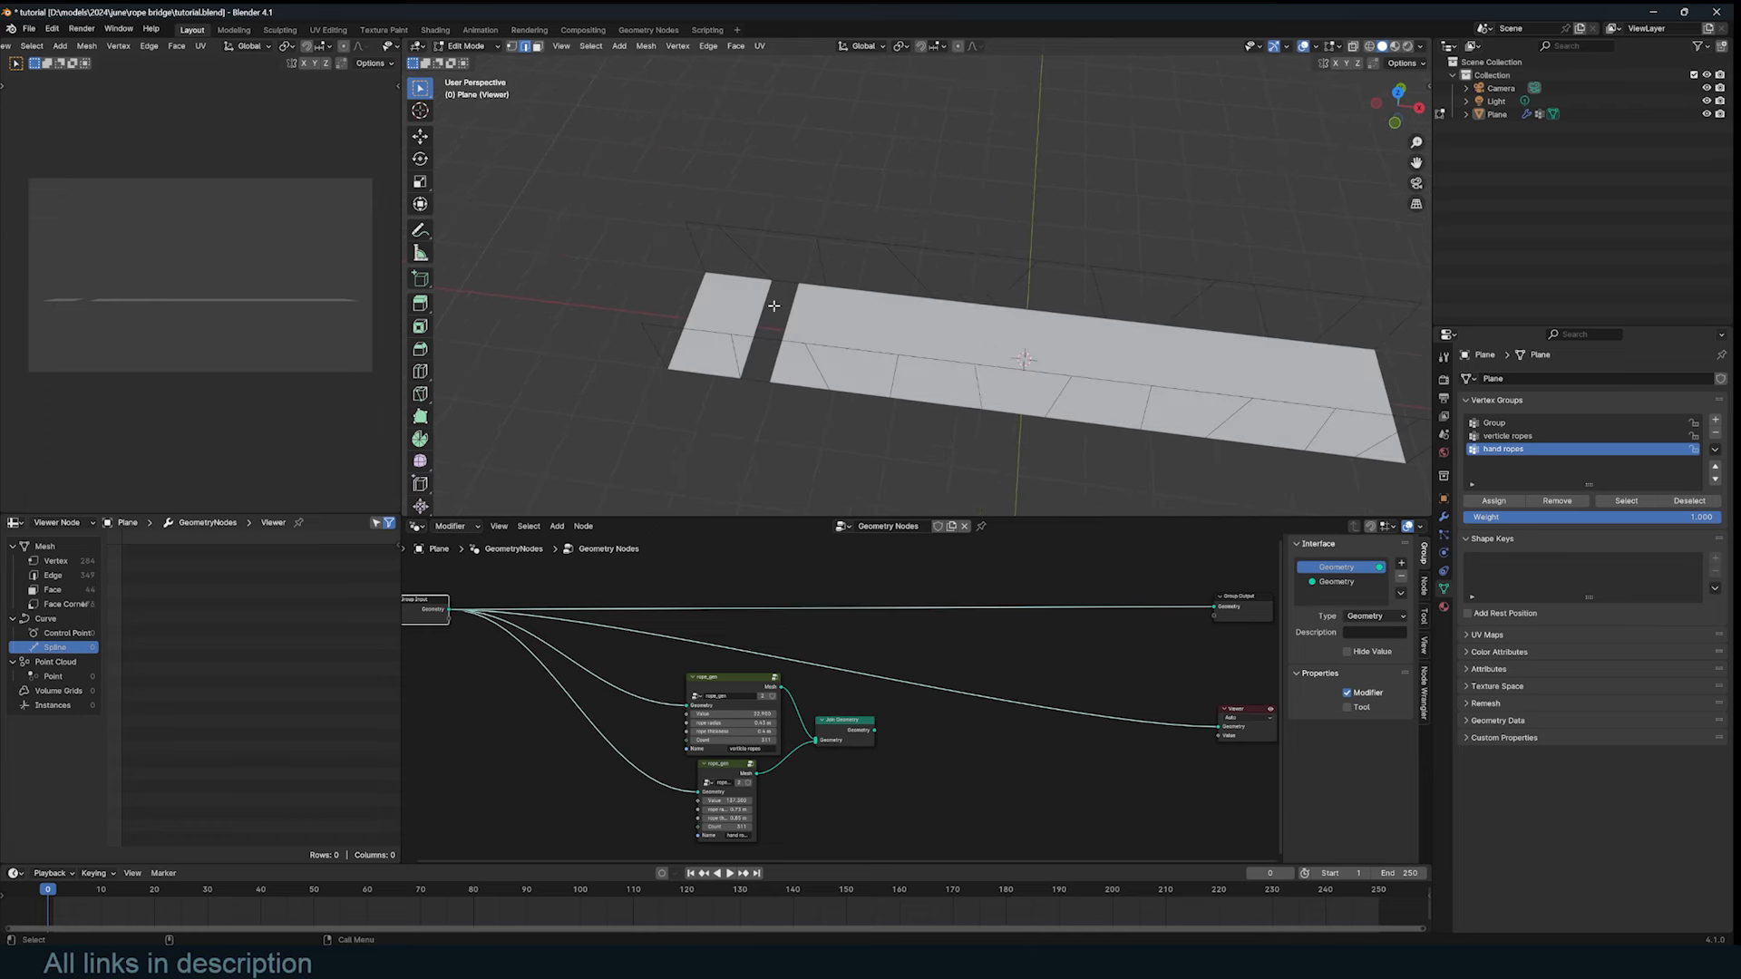
key("f")
key("Tab")
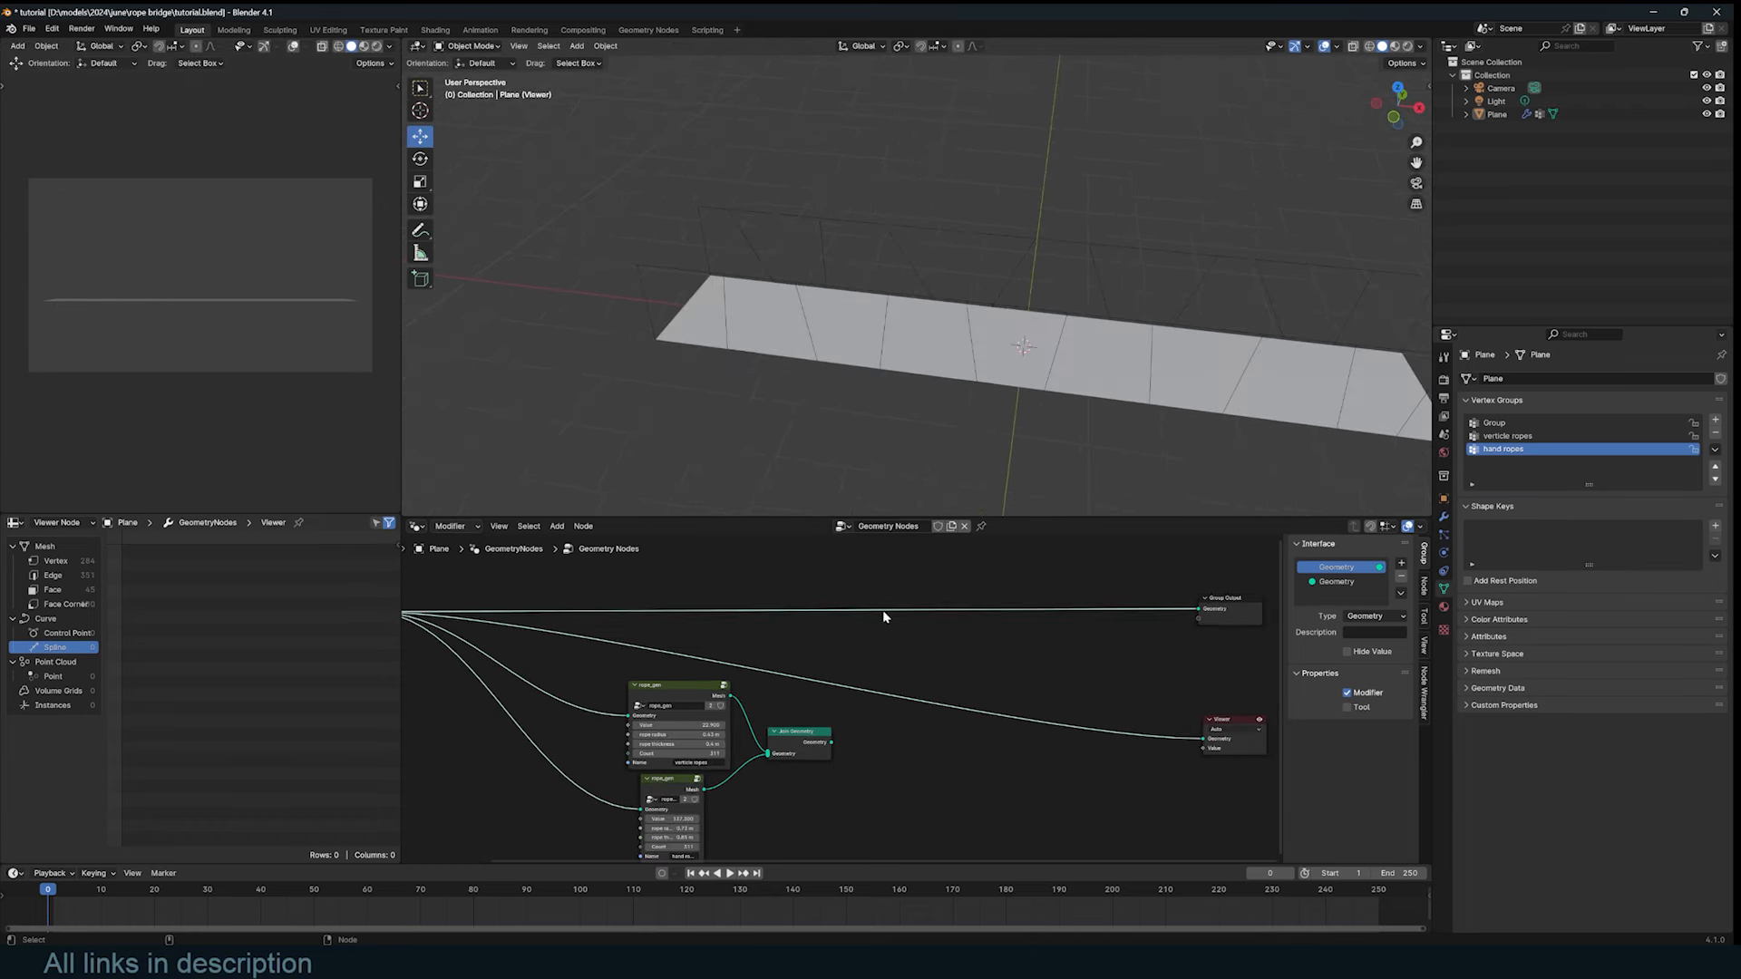
Step: Preview the Join Geometry output and briefly play the simulation to check the combined ropes
right_click(1047, 404)
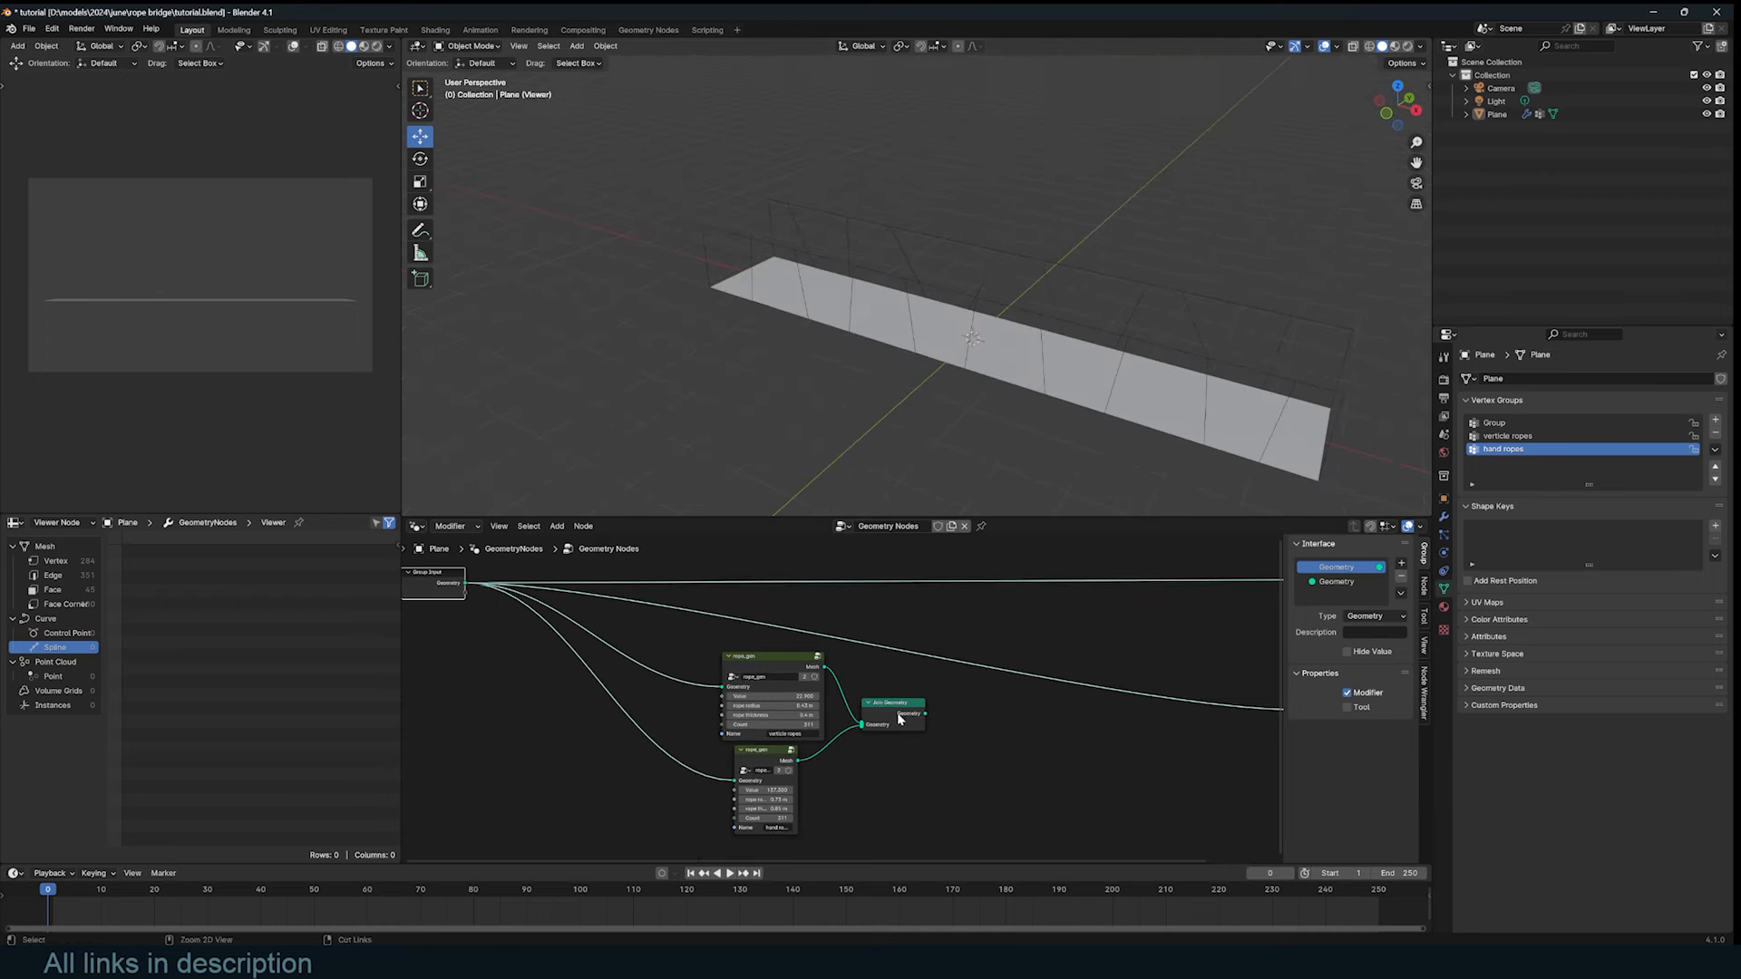
left_click(900, 719, "ctrl+shift")
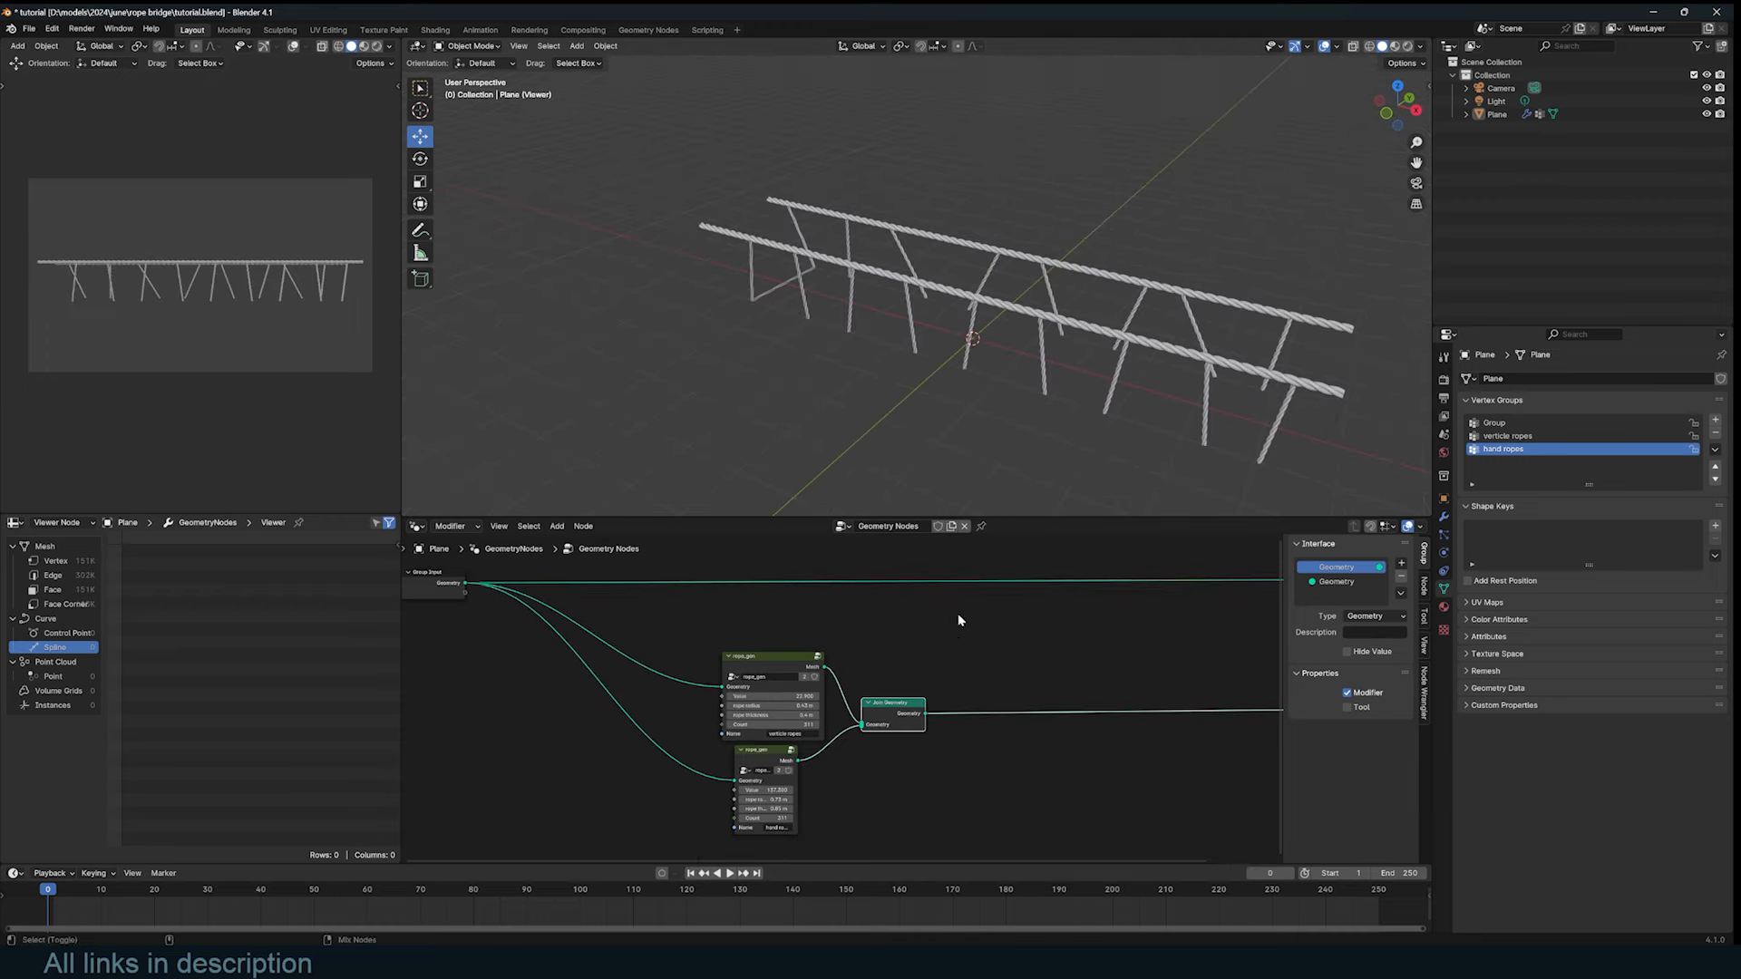
key("space")
key("Escape")
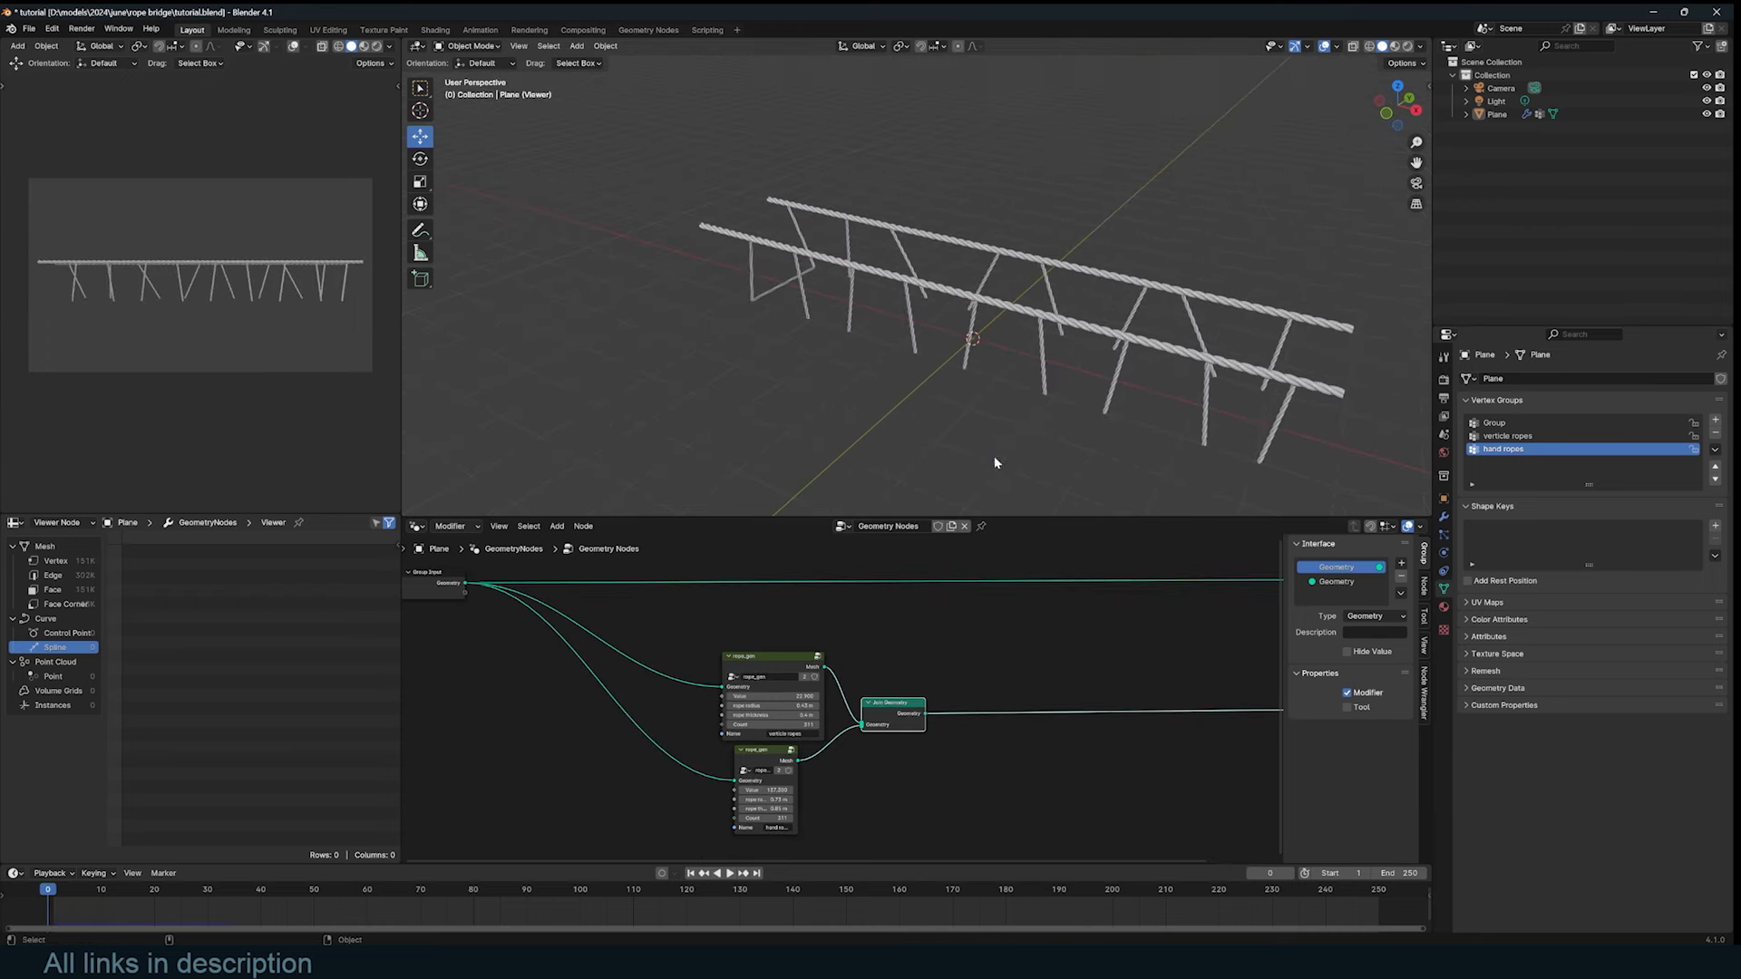
Step: Rename the node tree to "ropes", give it a fake user, and save the file
double_click(866, 527)
key("ctrl+s")
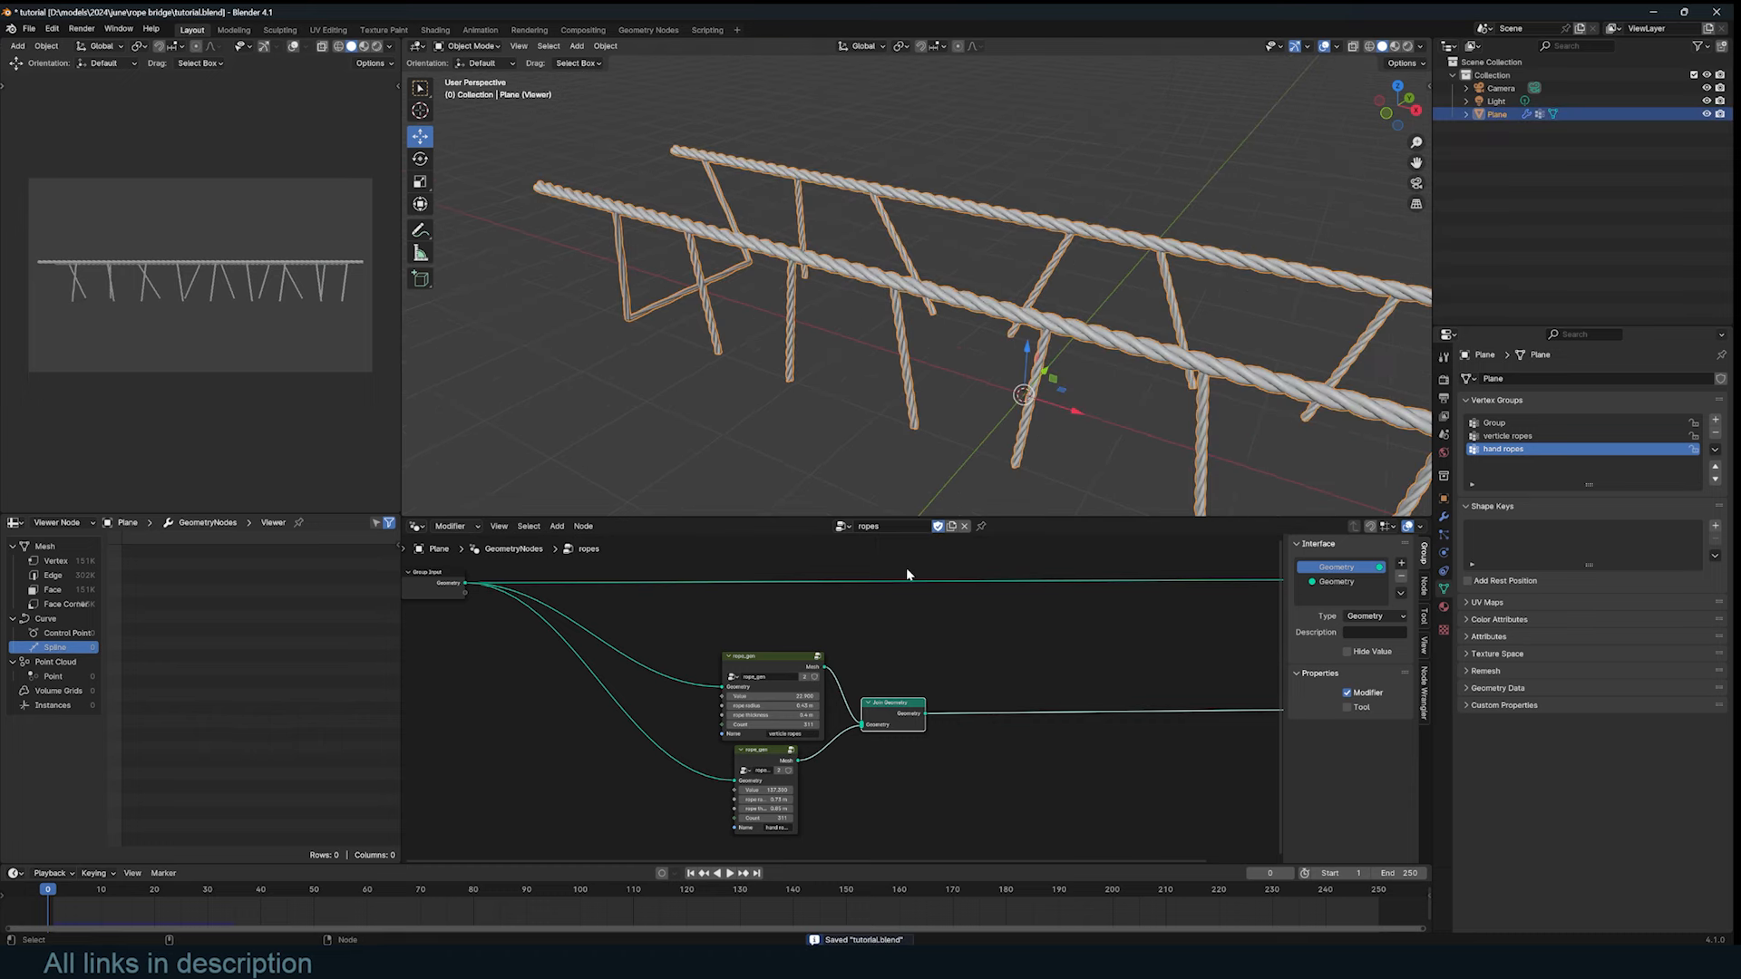
key("ctrl+s")
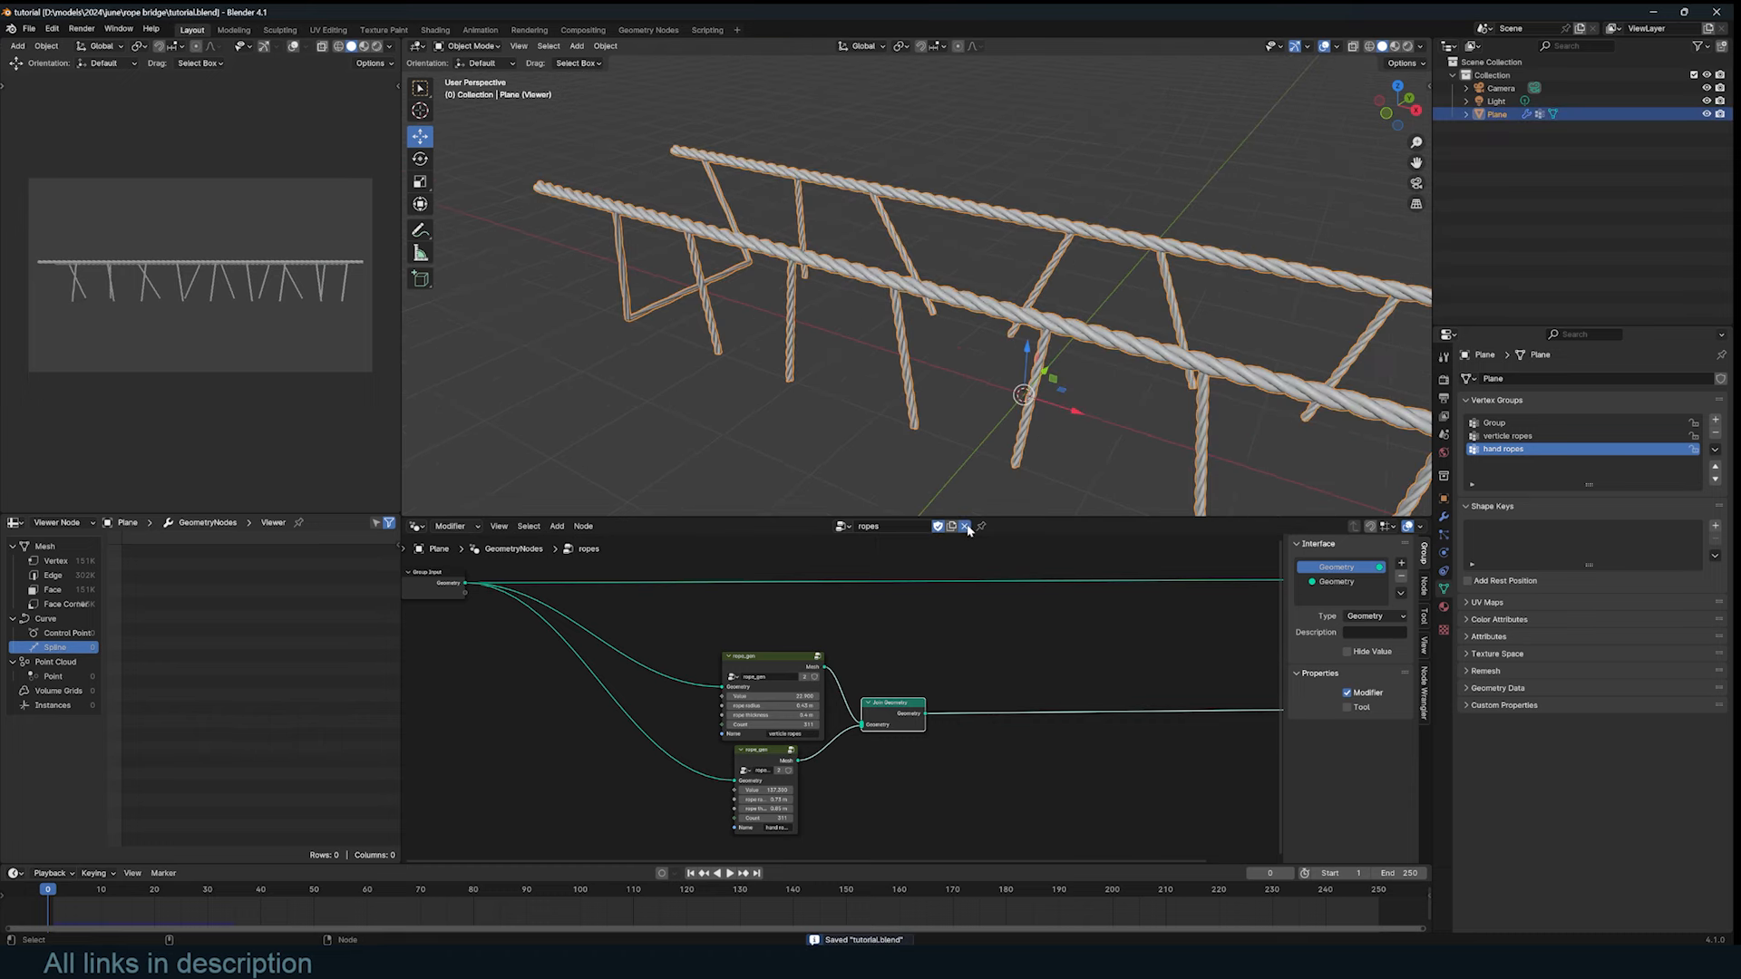
Step: Unlink the ropes node tree and inspect the strip's underlying mesh in Edit Mode
left_click(966, 526)
key("Tab")
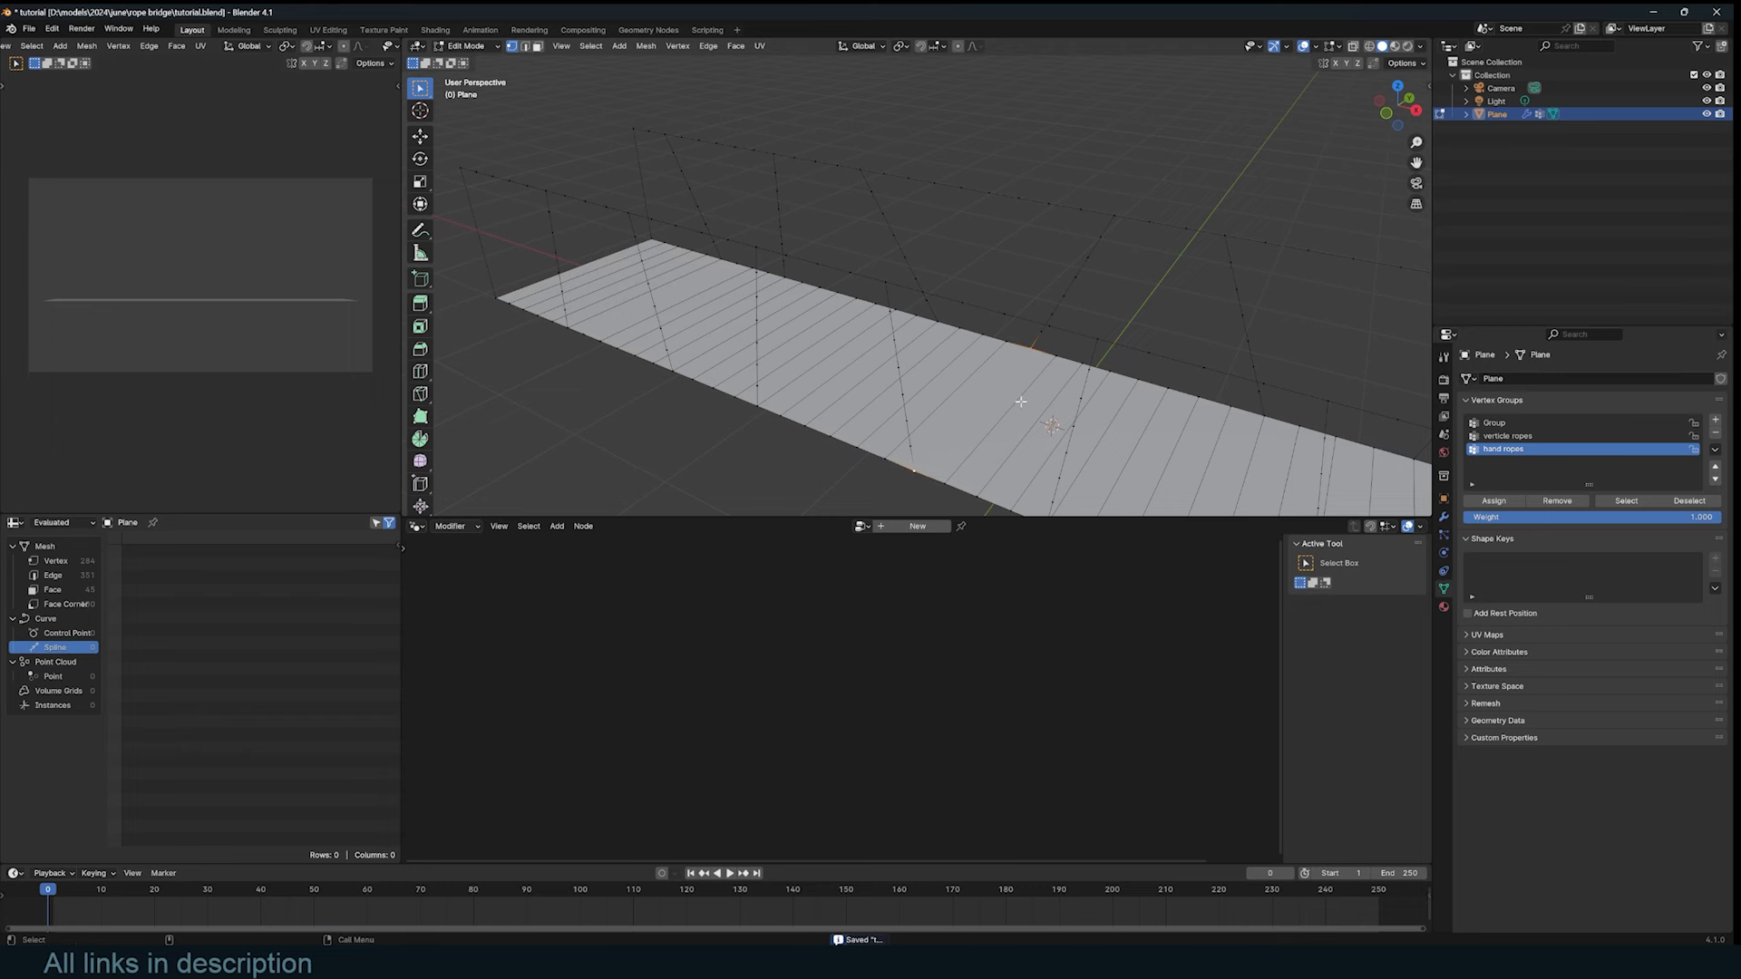
middle_click_drag(1021, 402, 870, 354)
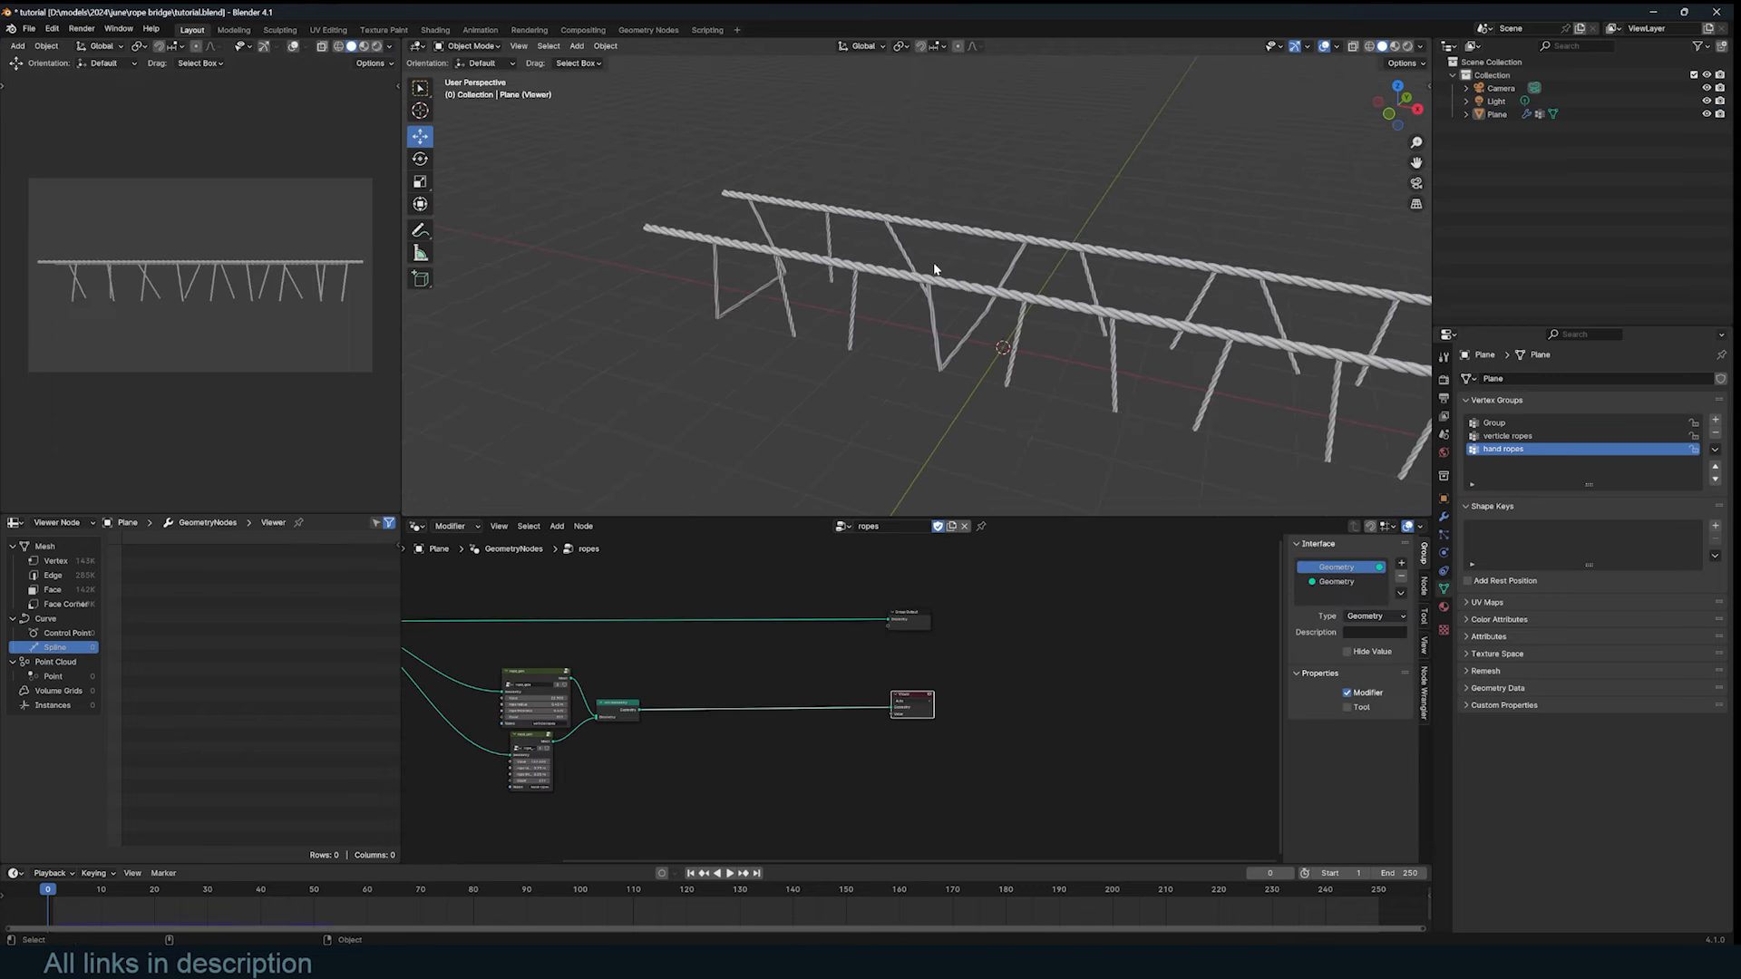
Step: Preview the Group Input node's geometry and examine the walkway strip from several angles
middle_click_drag(934, 268, 967, 316)
key("Home")
middle_click_drag(752, 604, 890, 736)
left_click(469, 667, "ctrl+shift")
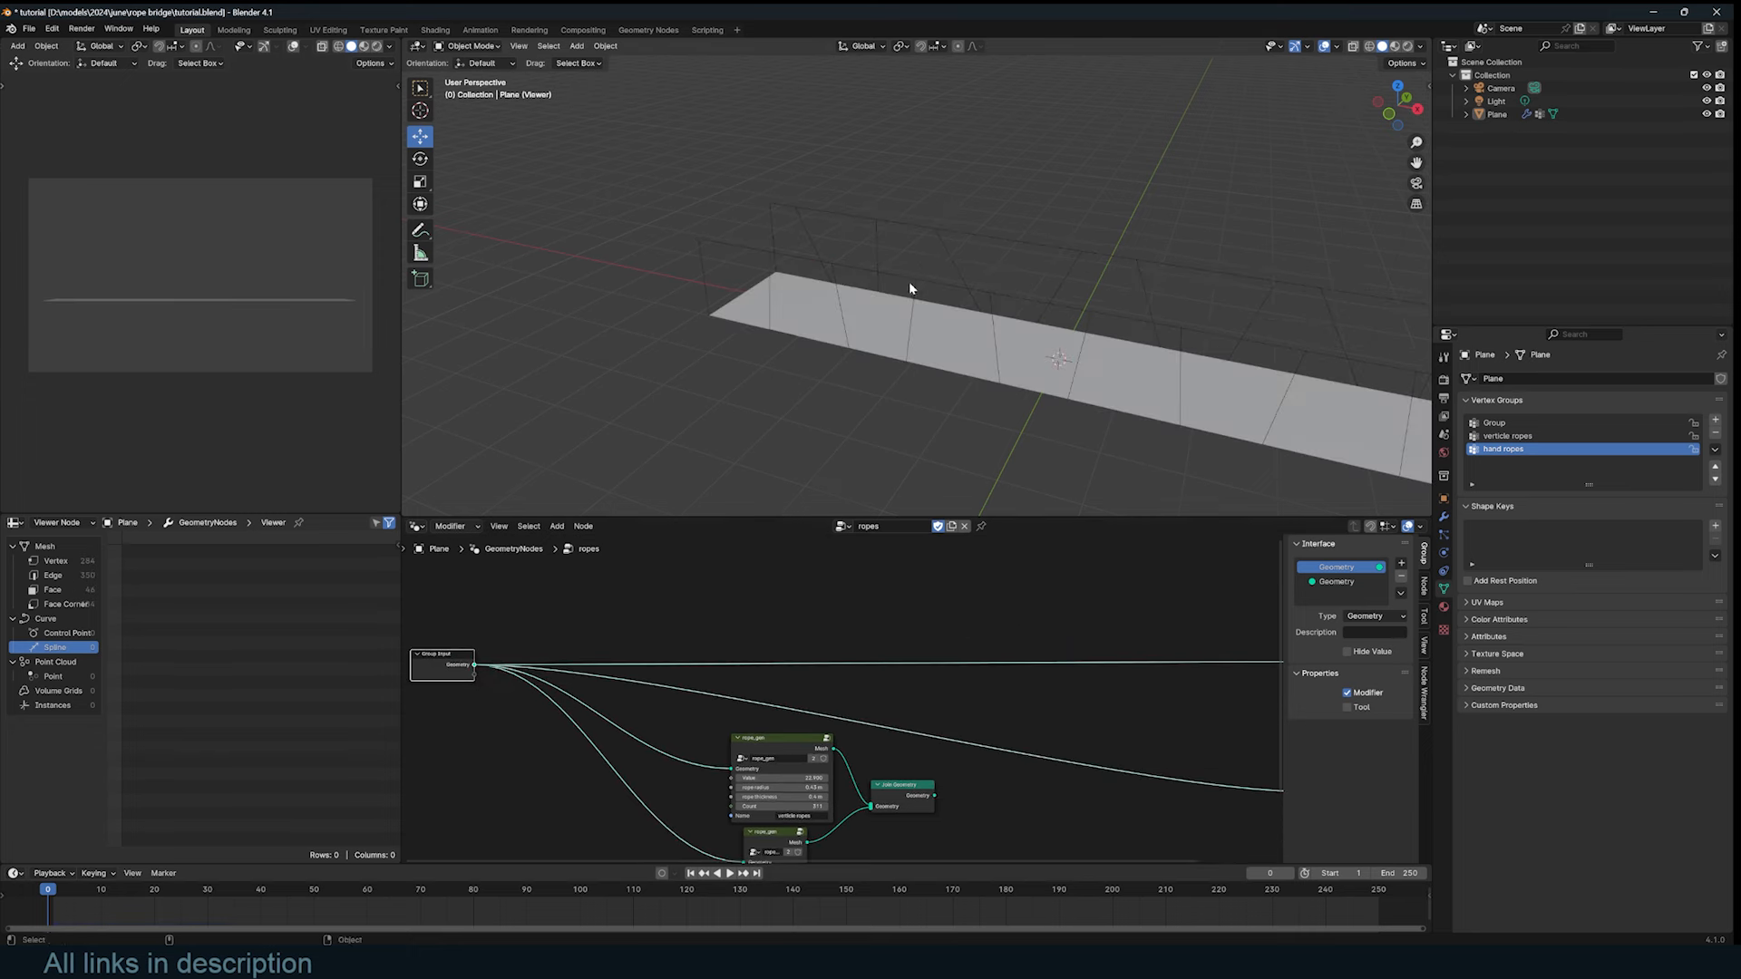
middle_click_drag(910, 283, 1063, 265)
middle_click_drag(960, 338, 938, 386)
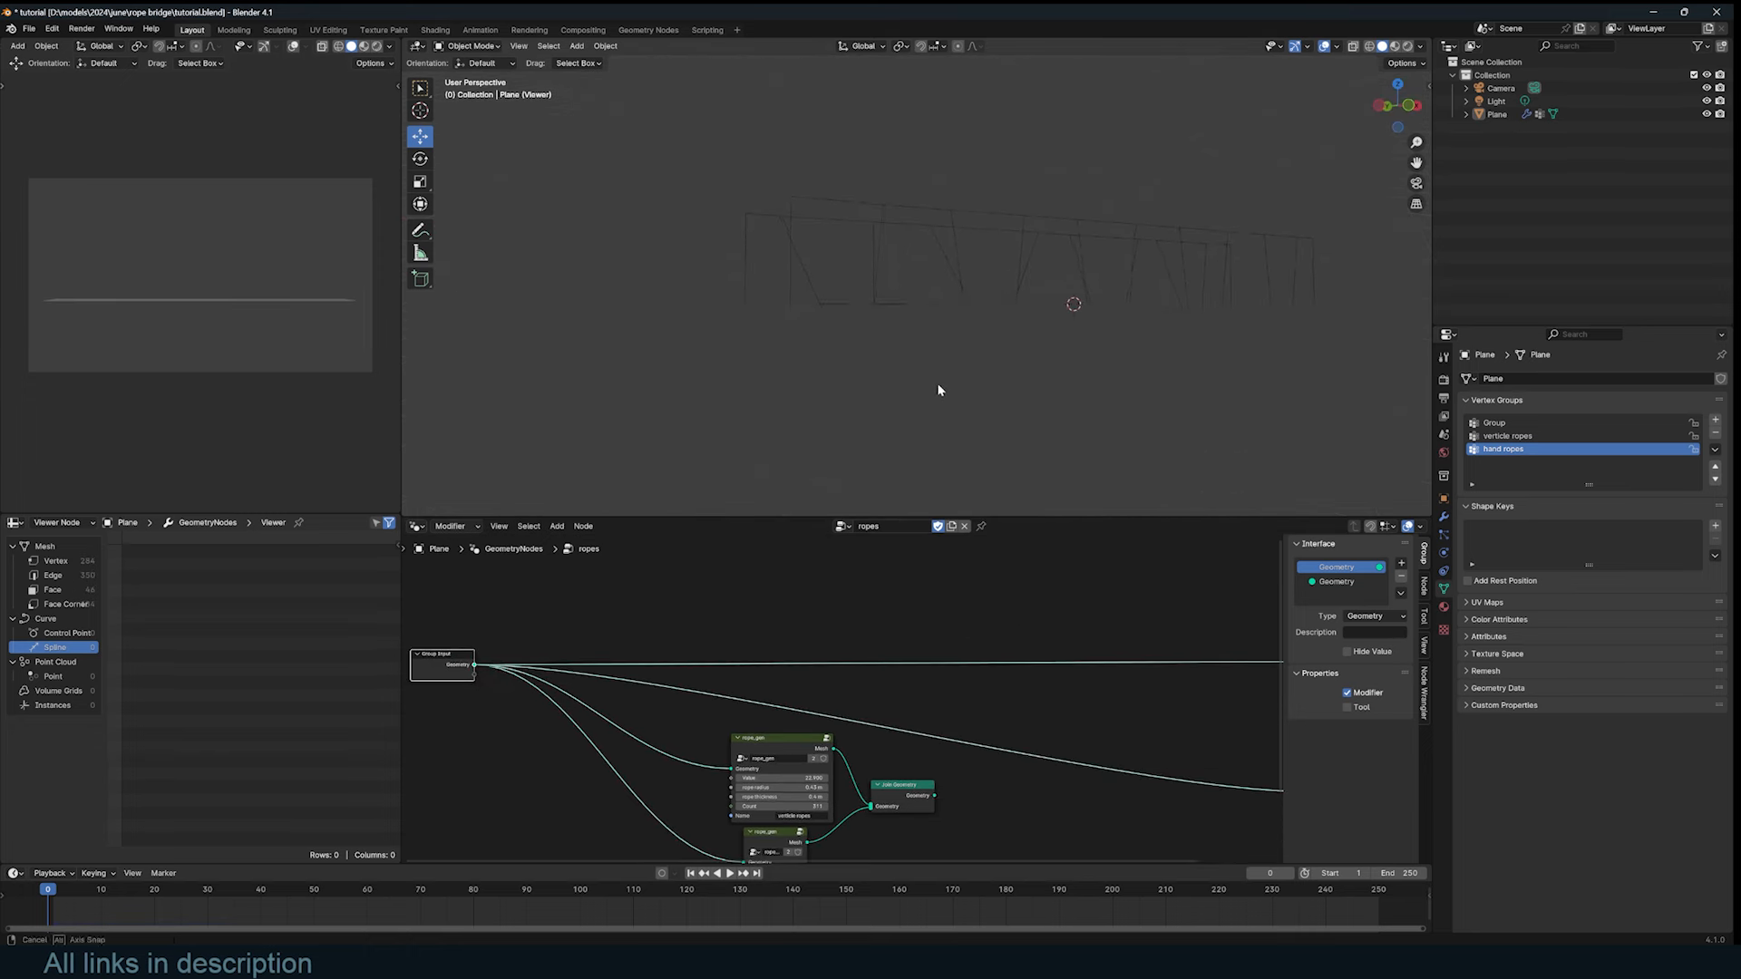
scroll(821, 616, "up", 2)
middle_click_drag(948, 263, 964, 297)
Step: Add a Named Attribute node above the rope_gen nodes in the ropes node tree
middle_click_drag(774, 612, 825, 629)
key("shift+a")
left_click(825, 628)
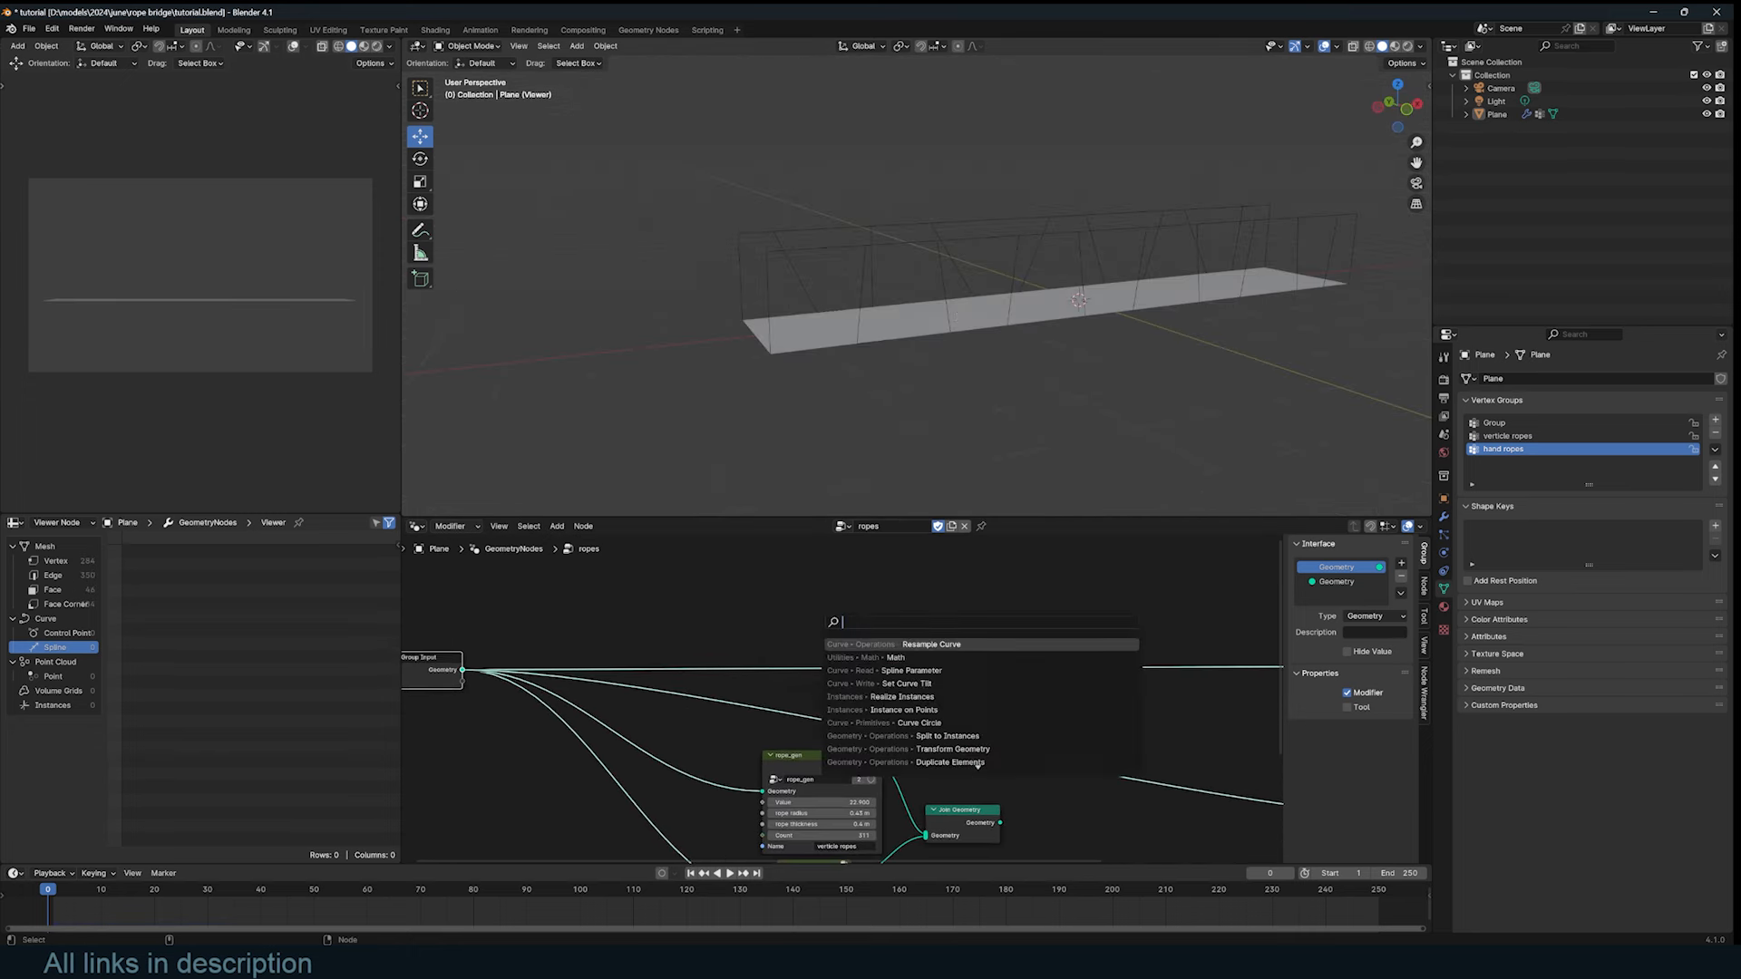
type("and r")
key("BackSpace")
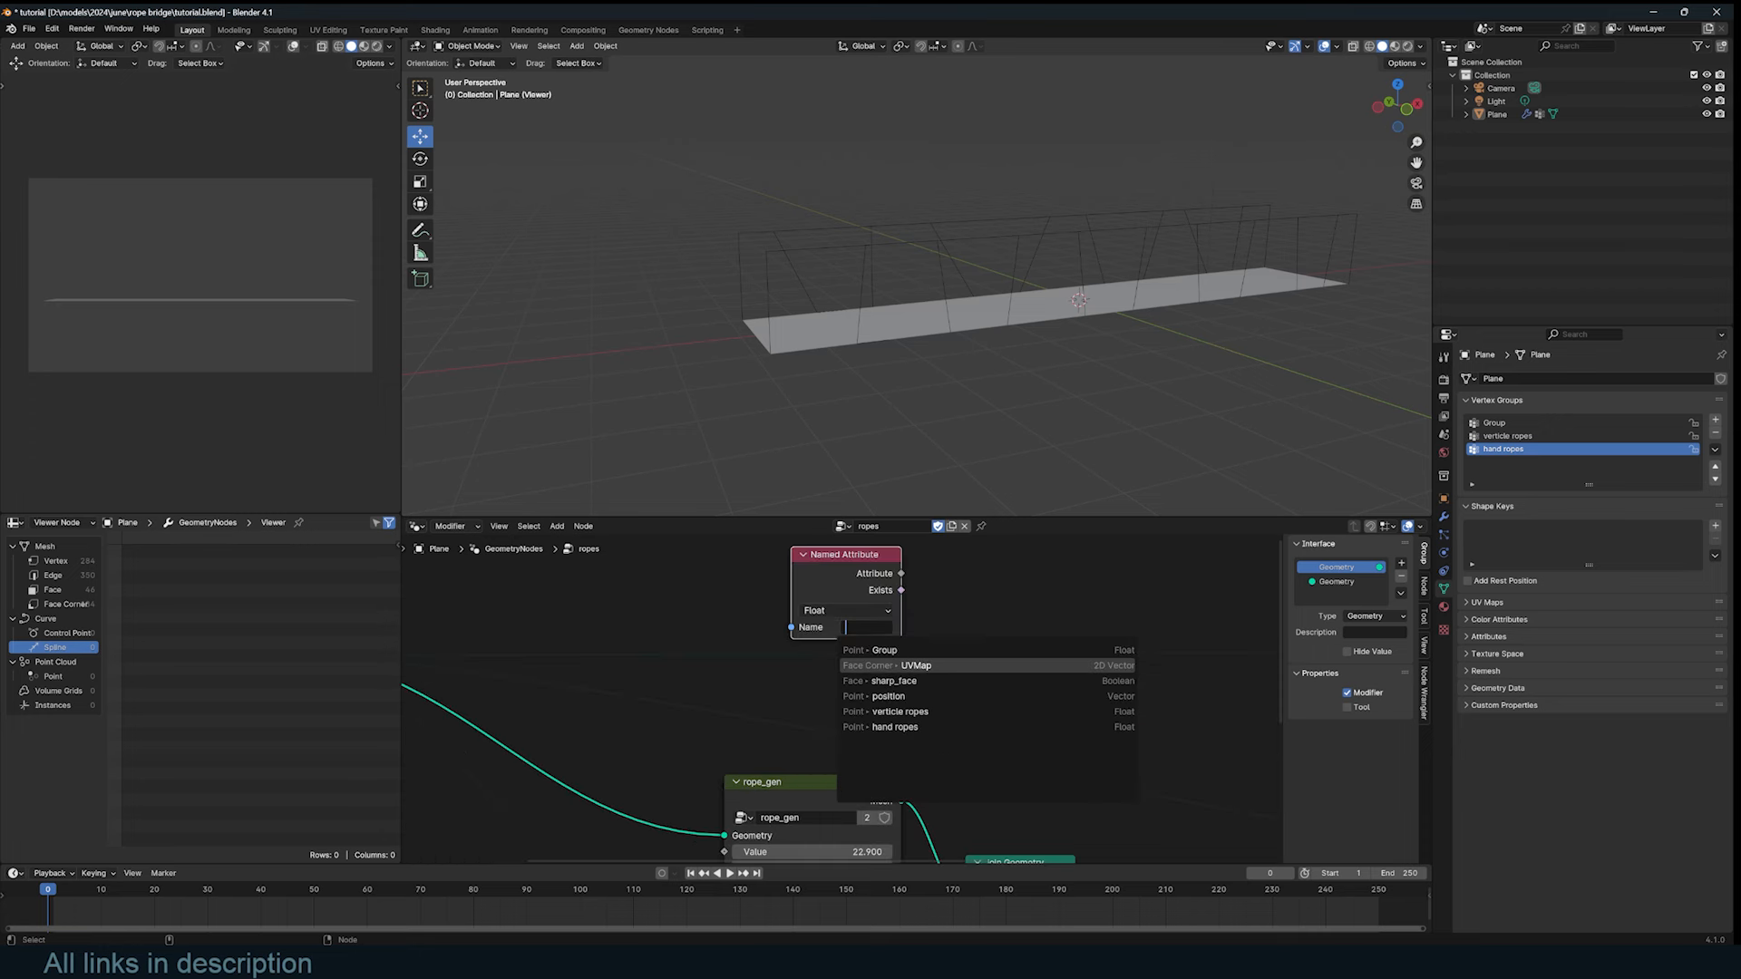
left_click(787, 693)
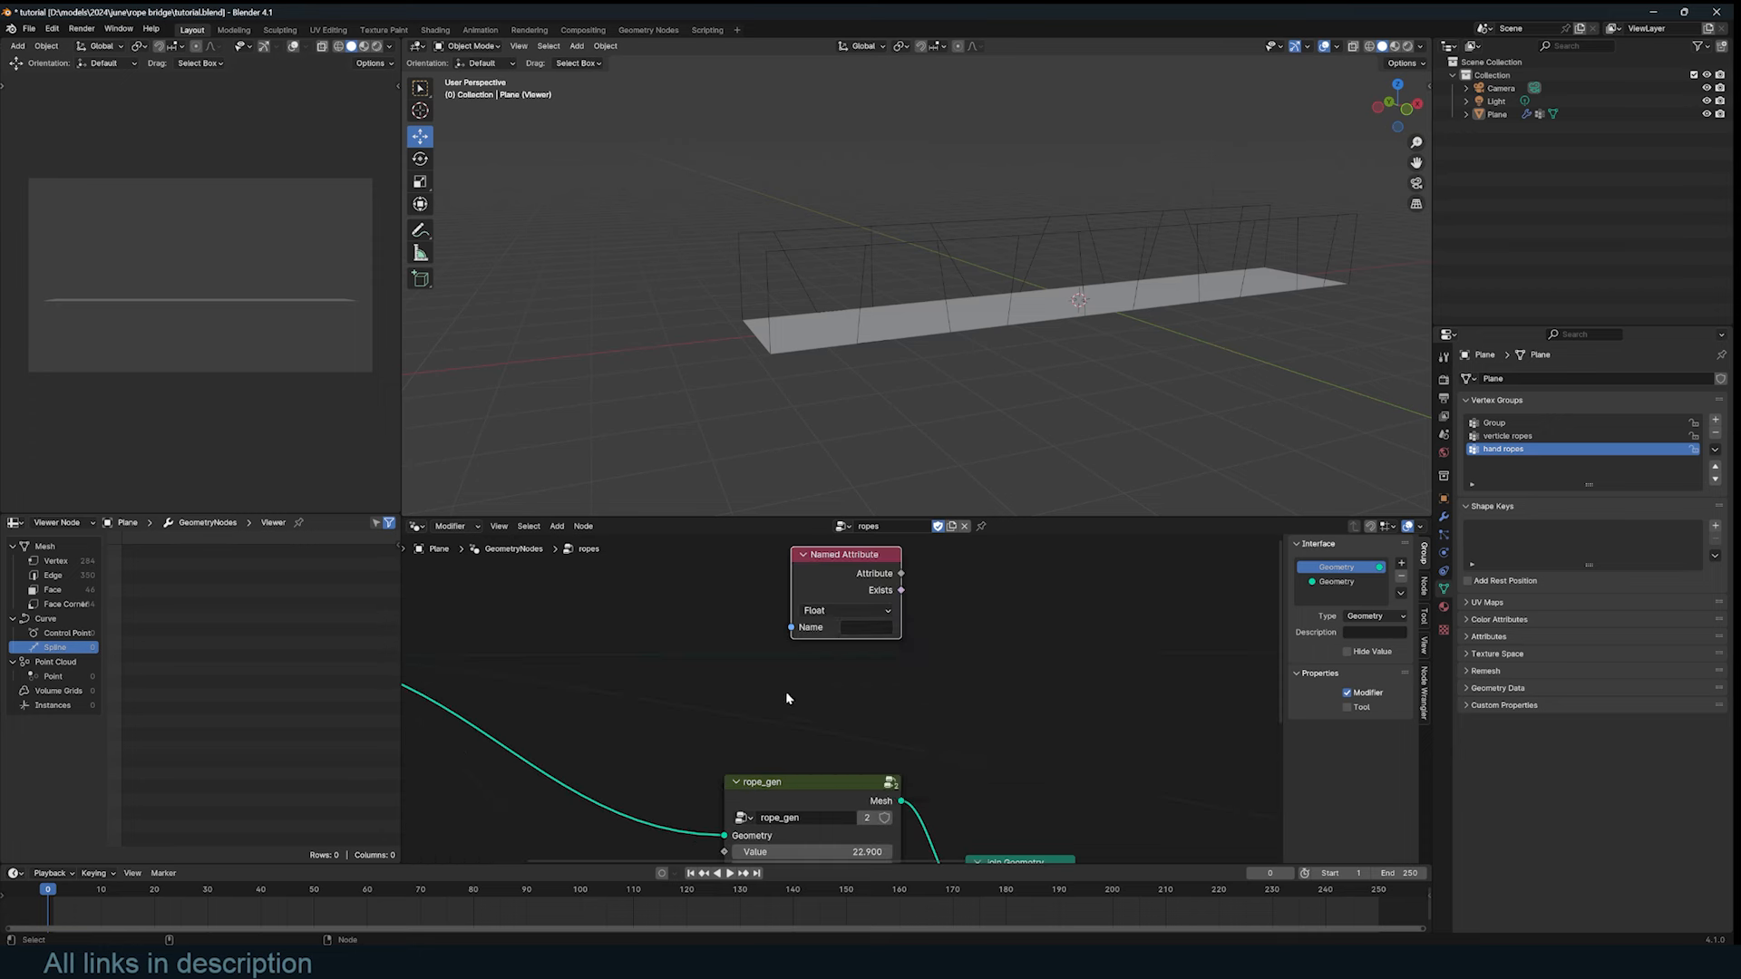
Step: Open the bridge plane in Edit Mode and unlink the ropes node tree from it
left_click(1025, 316)
key("Tab")
middle_click_drag(1024, 315, 982, 410)
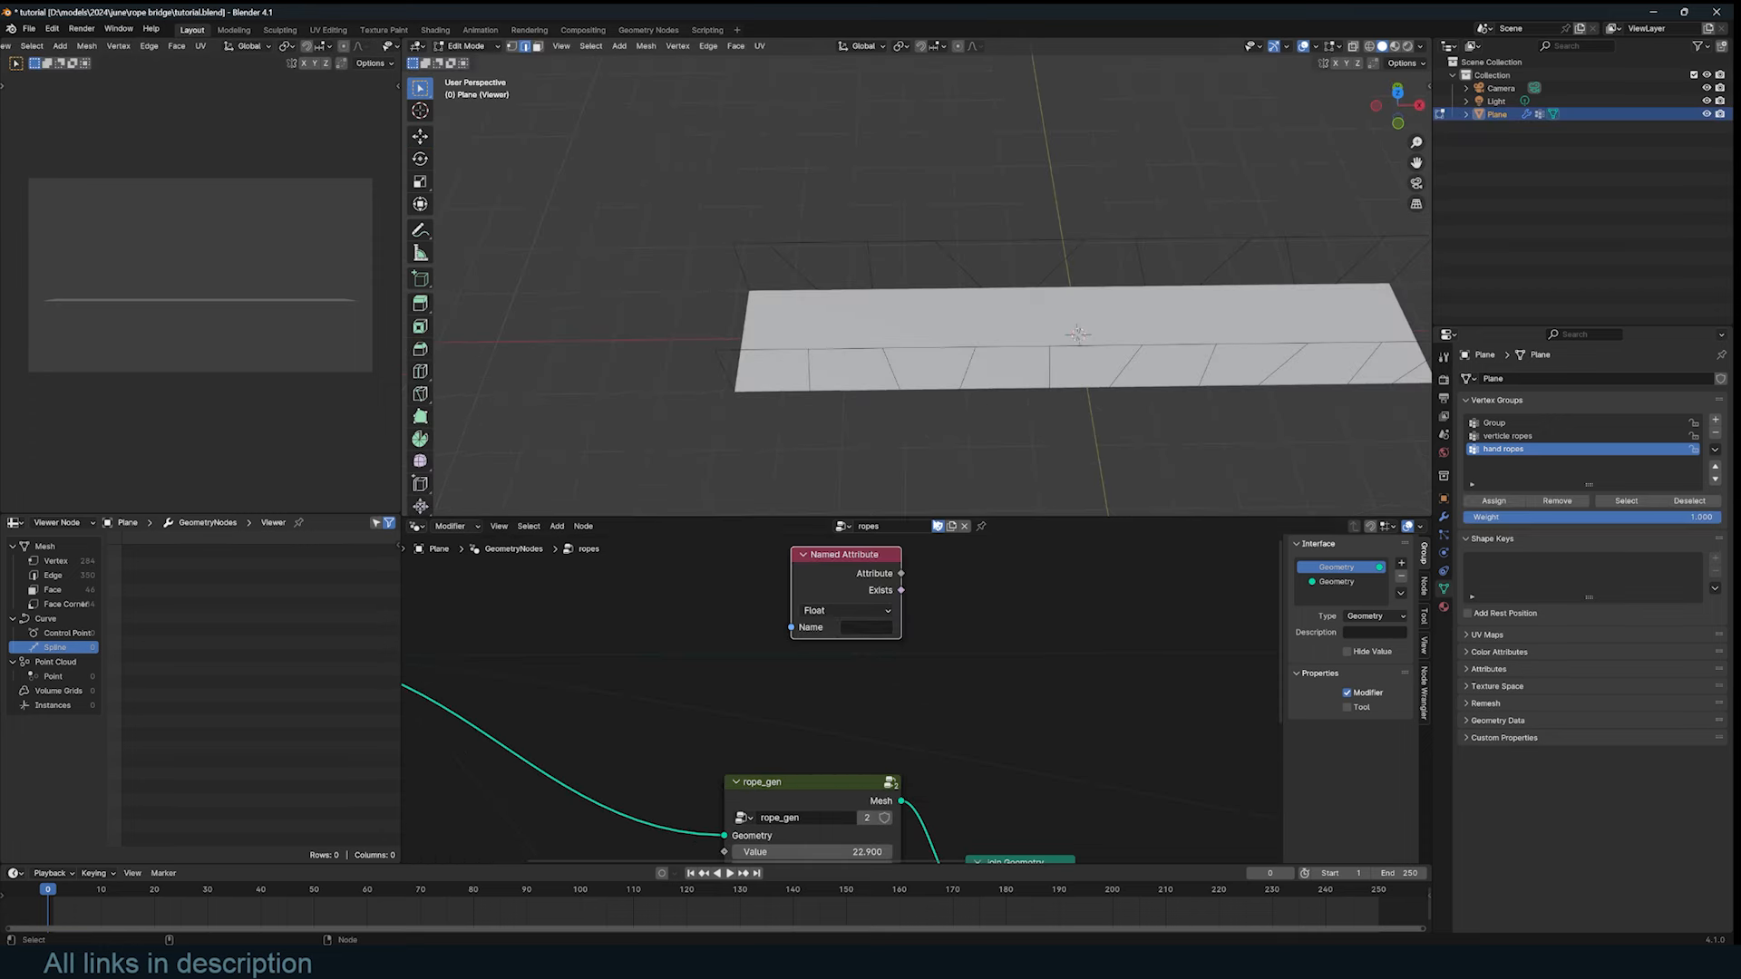
left_click(967, 528)
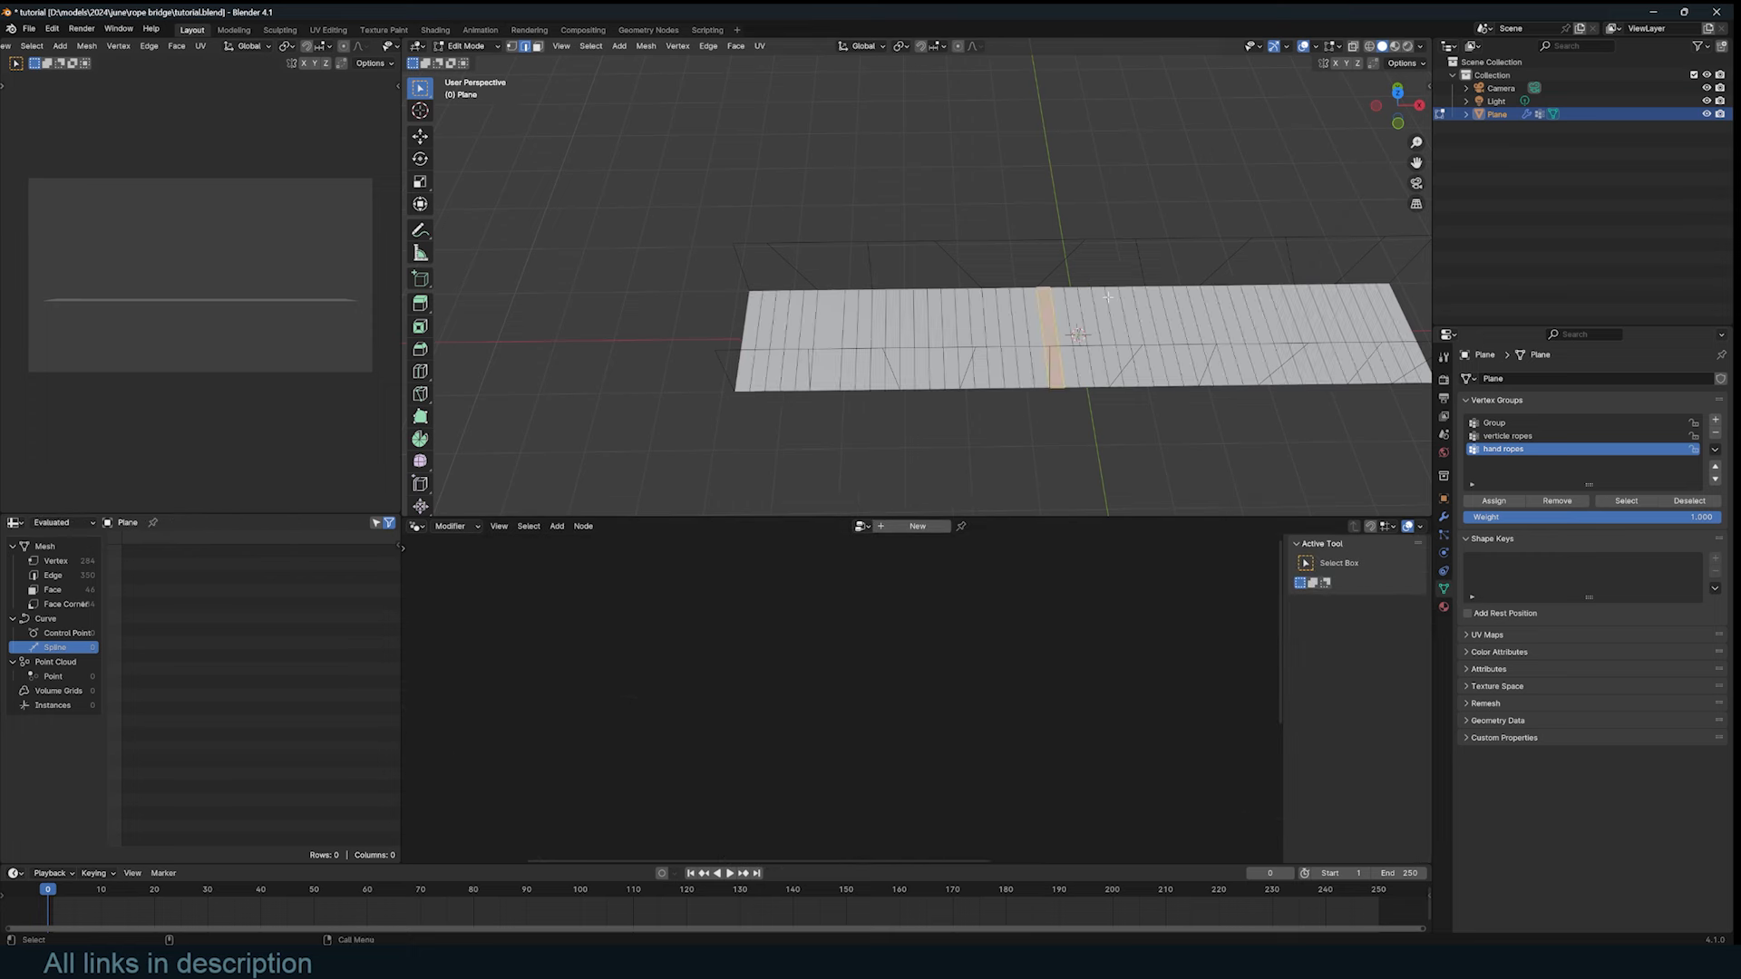
Step: Assign the walkway strip's face loop to a new vertex group named "steps", and relink the ropes node tree
middle_click_drag(998, 345, 955, 329)
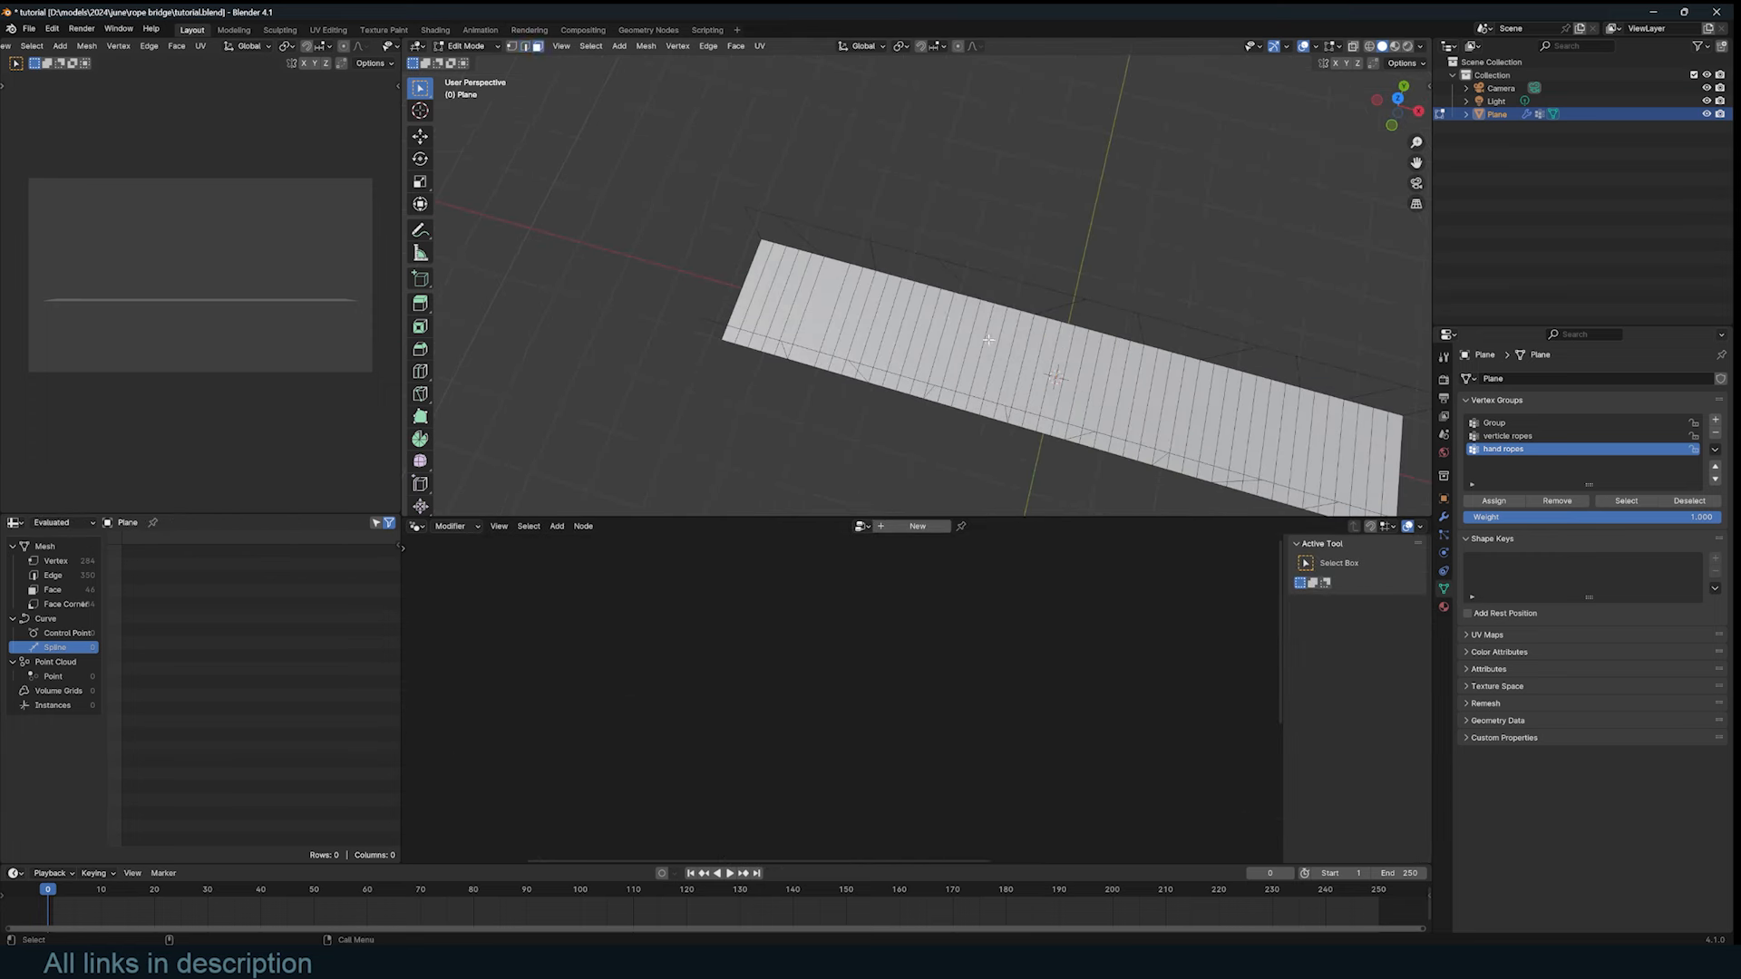
left_click(966, 340, "alt")
left_click(1715, 419)
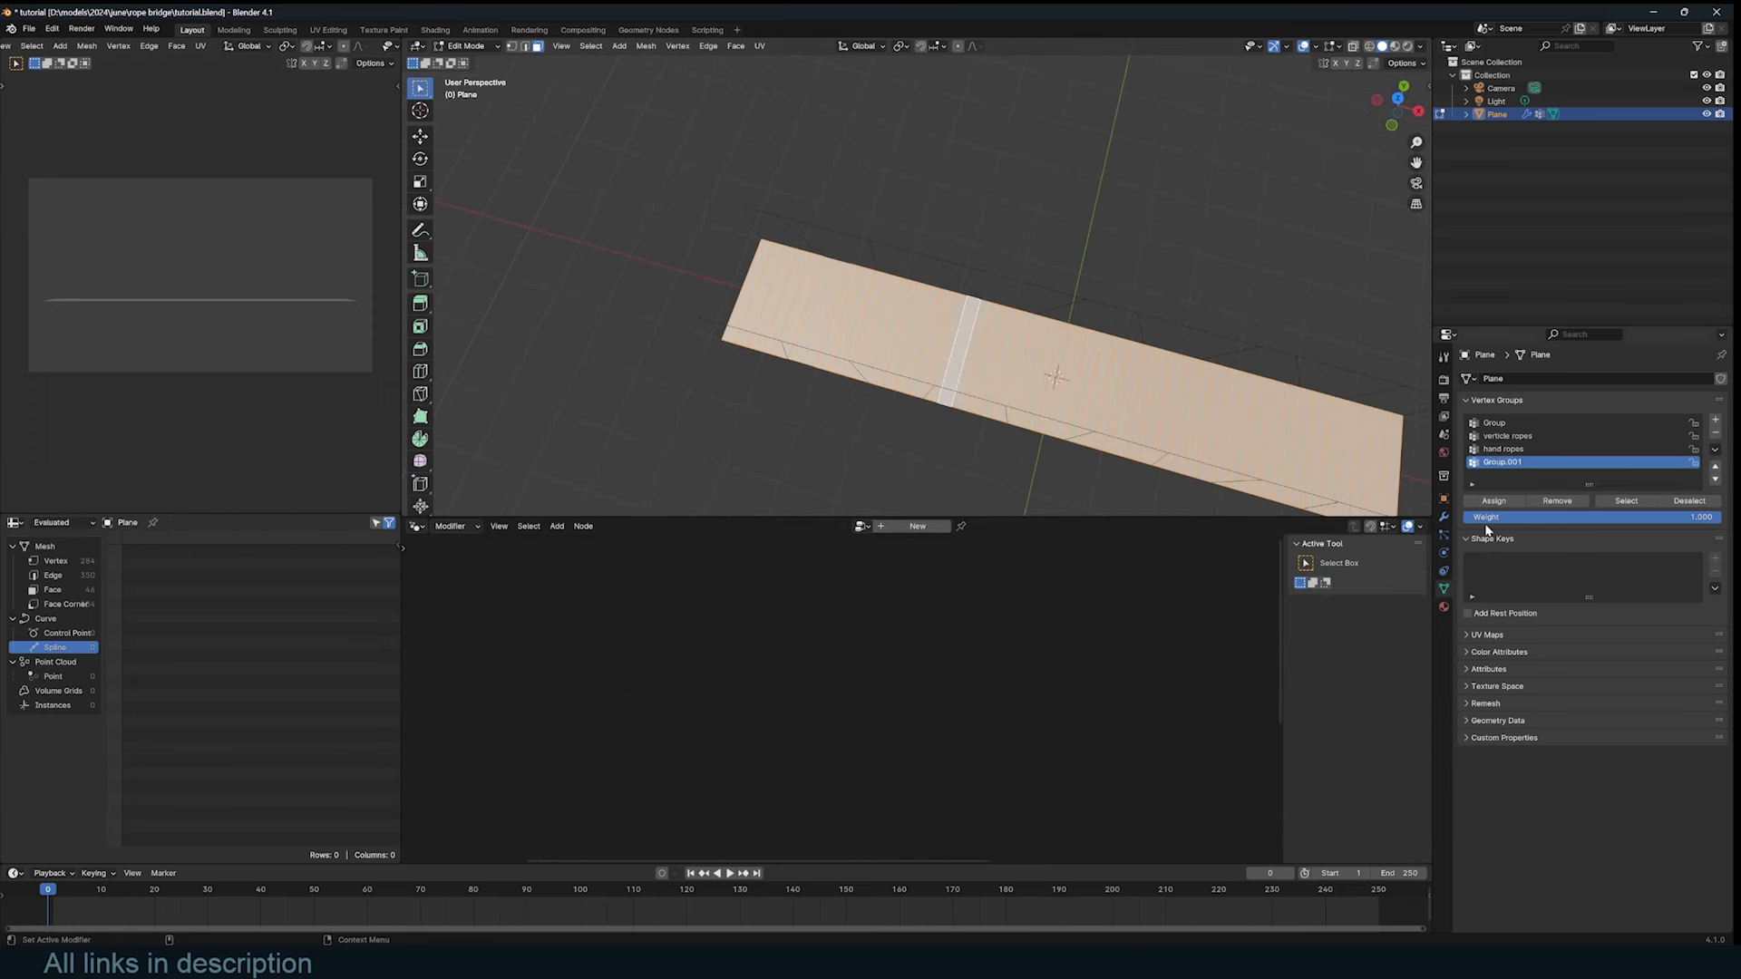
left_click(1503, 502)
double_click(1503, 462)
type("steps")
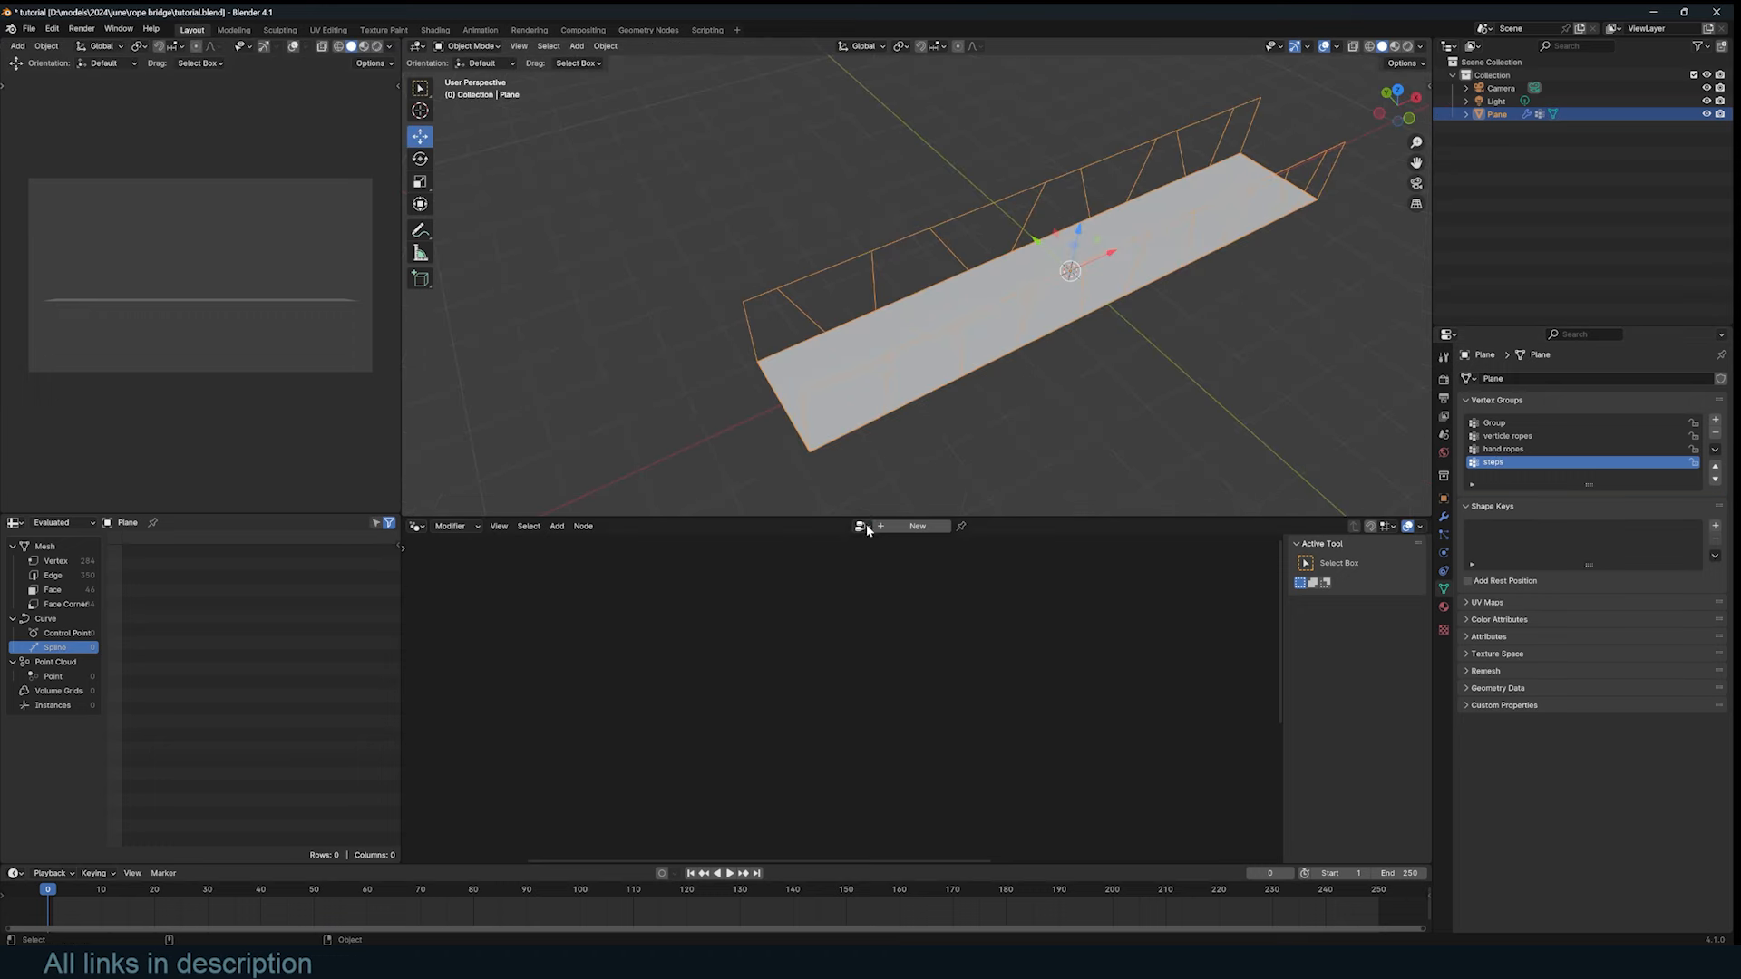
left_click(863, 526)
left_click(889, 546)
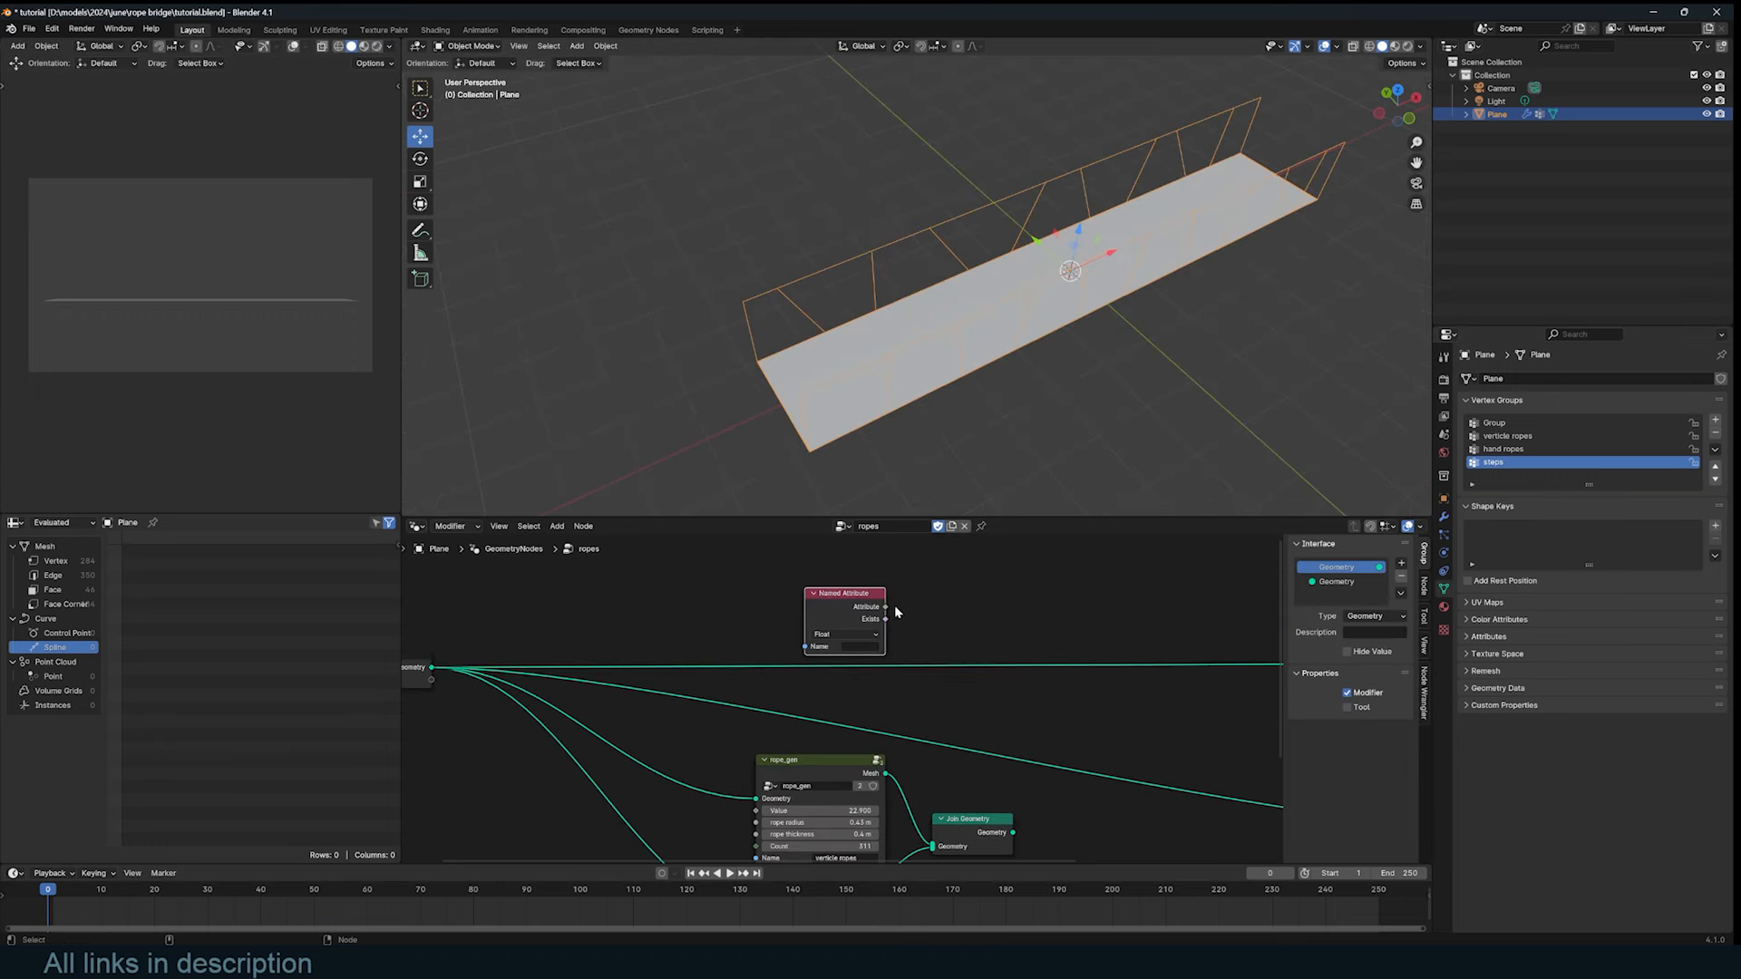
Step: Set the Named Attribute node to read the "steps" group, preview its attribute, and reposition the node
middle_click_drag(894, 606, 916, 595)
left_click(869, 634)
left_click(901, 718)
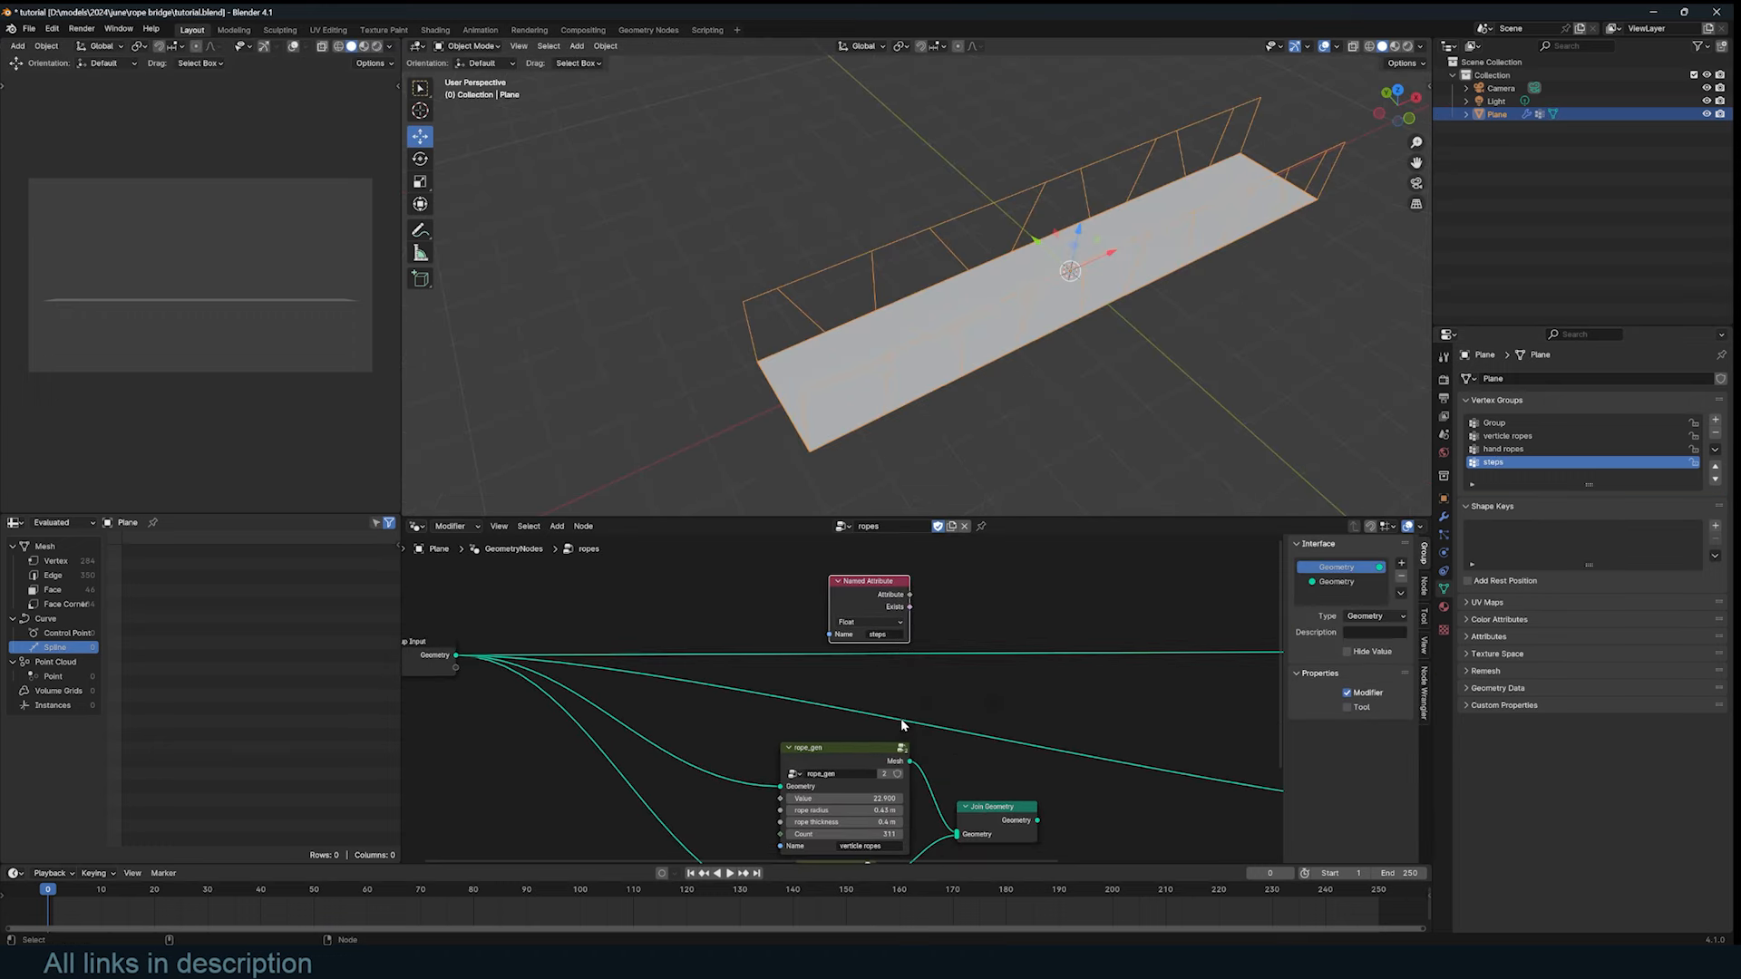
left_click(895, 616, "ctrl+shift")
middle_click_drag(929, 471, 933, 376)
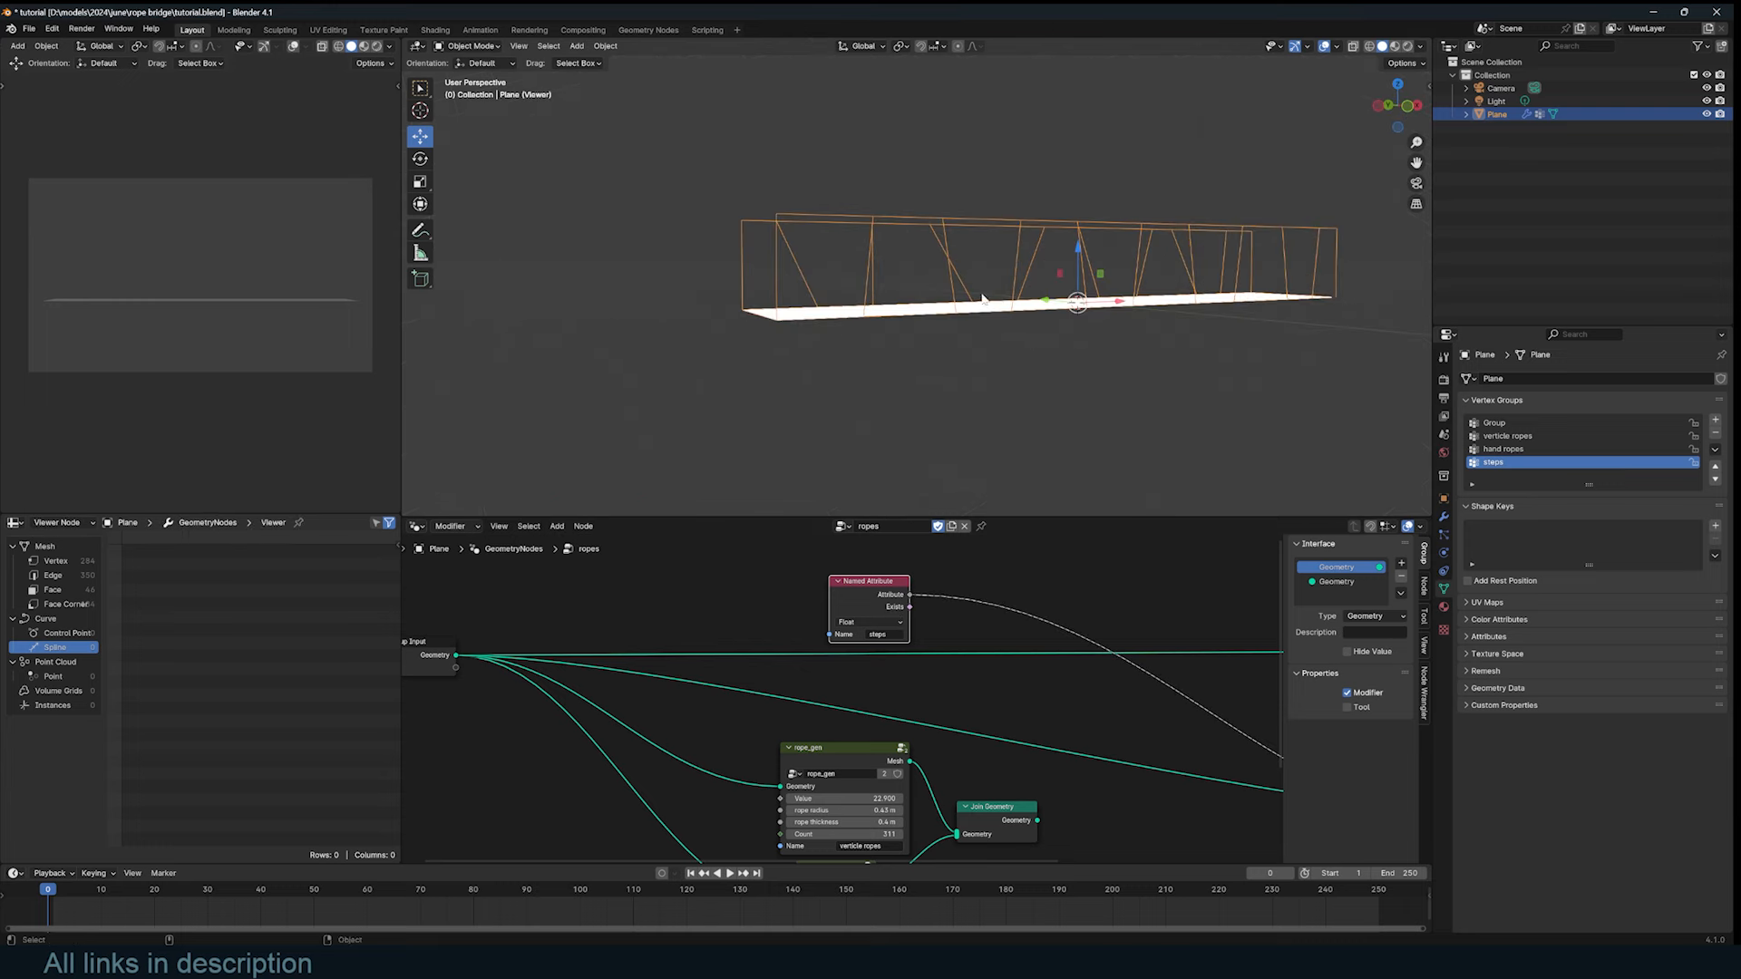
left_click_drag(839, 598, 719, 595)
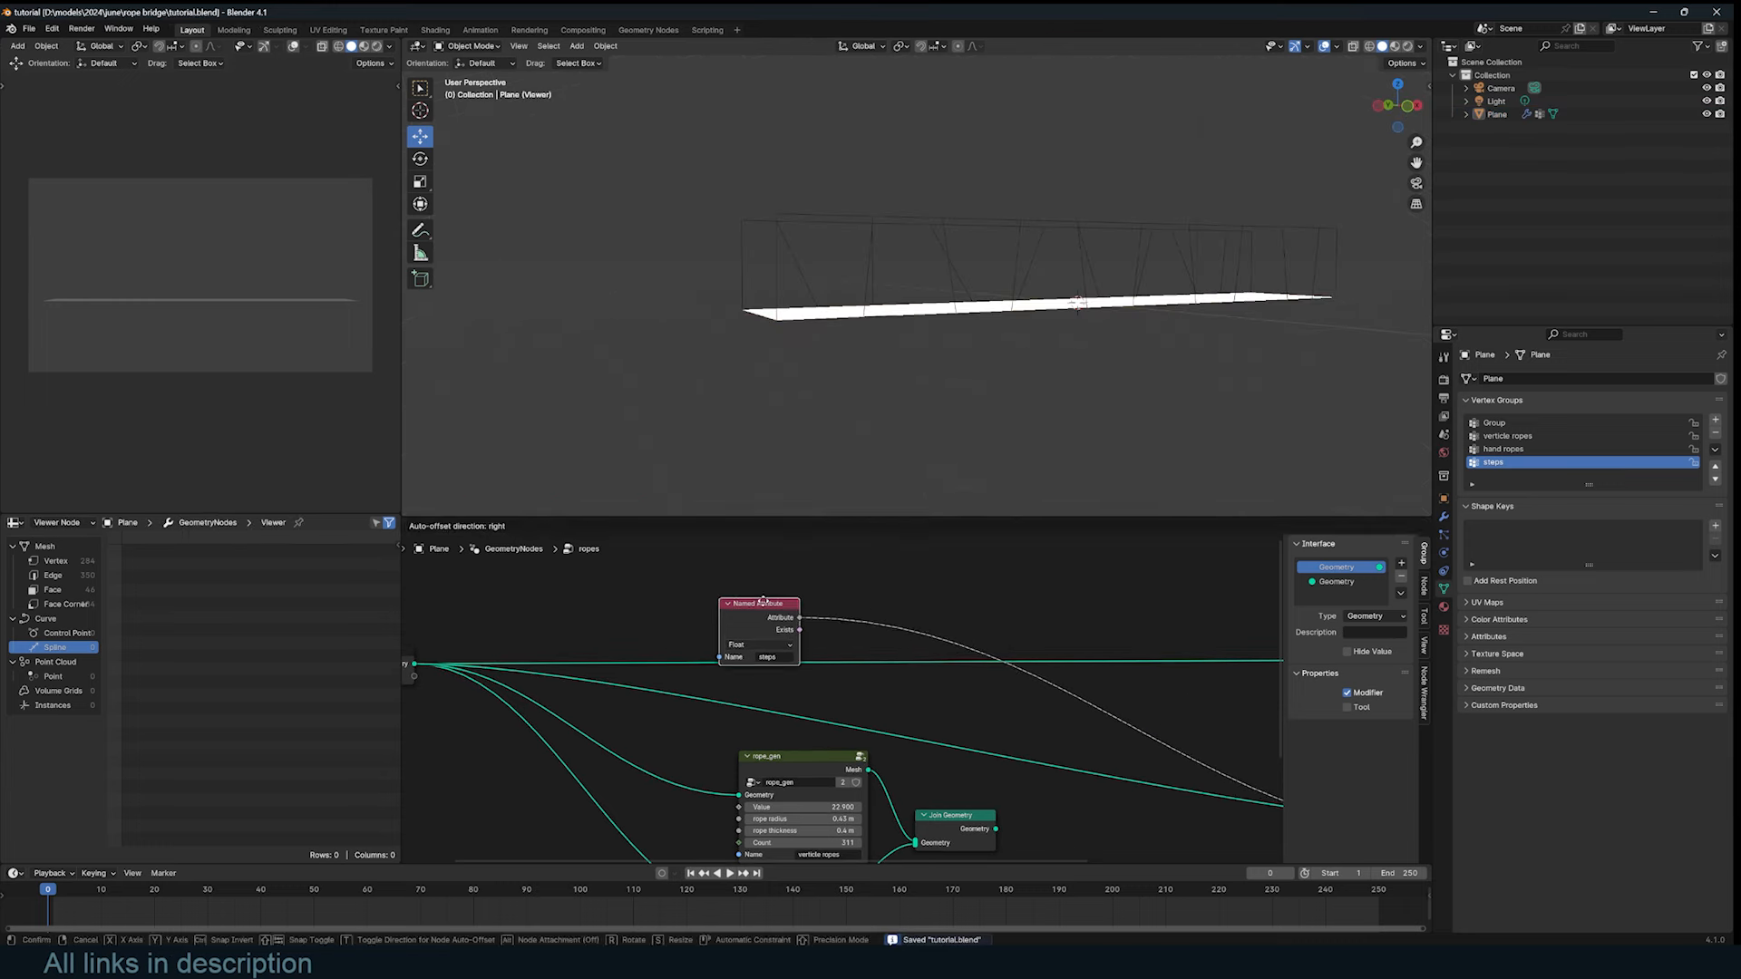
Step: Add a Delete Geometry node fed by the Group Input geometry, use the "steps" attribute as its selection, and preview it
scroll(751, 562, "down", 4)
middle_click_drag(752, 562, 780, 603)
key("shift+a")
type("del")
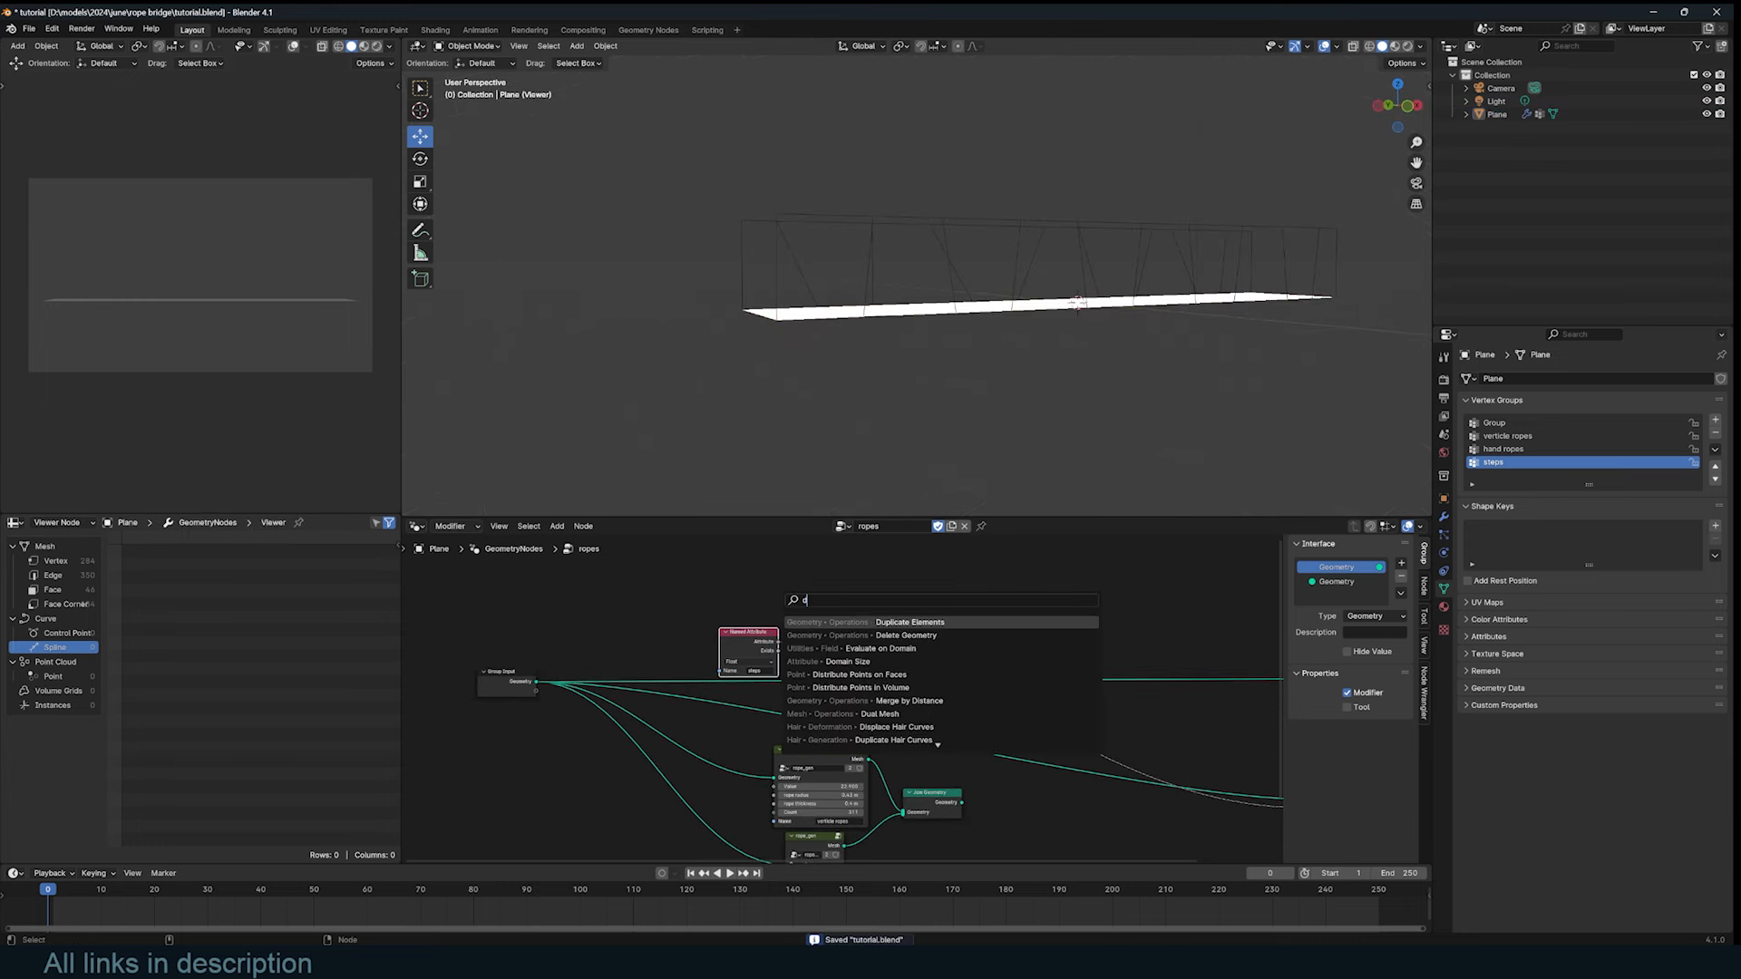
key("Return")
left_click(853, 579)
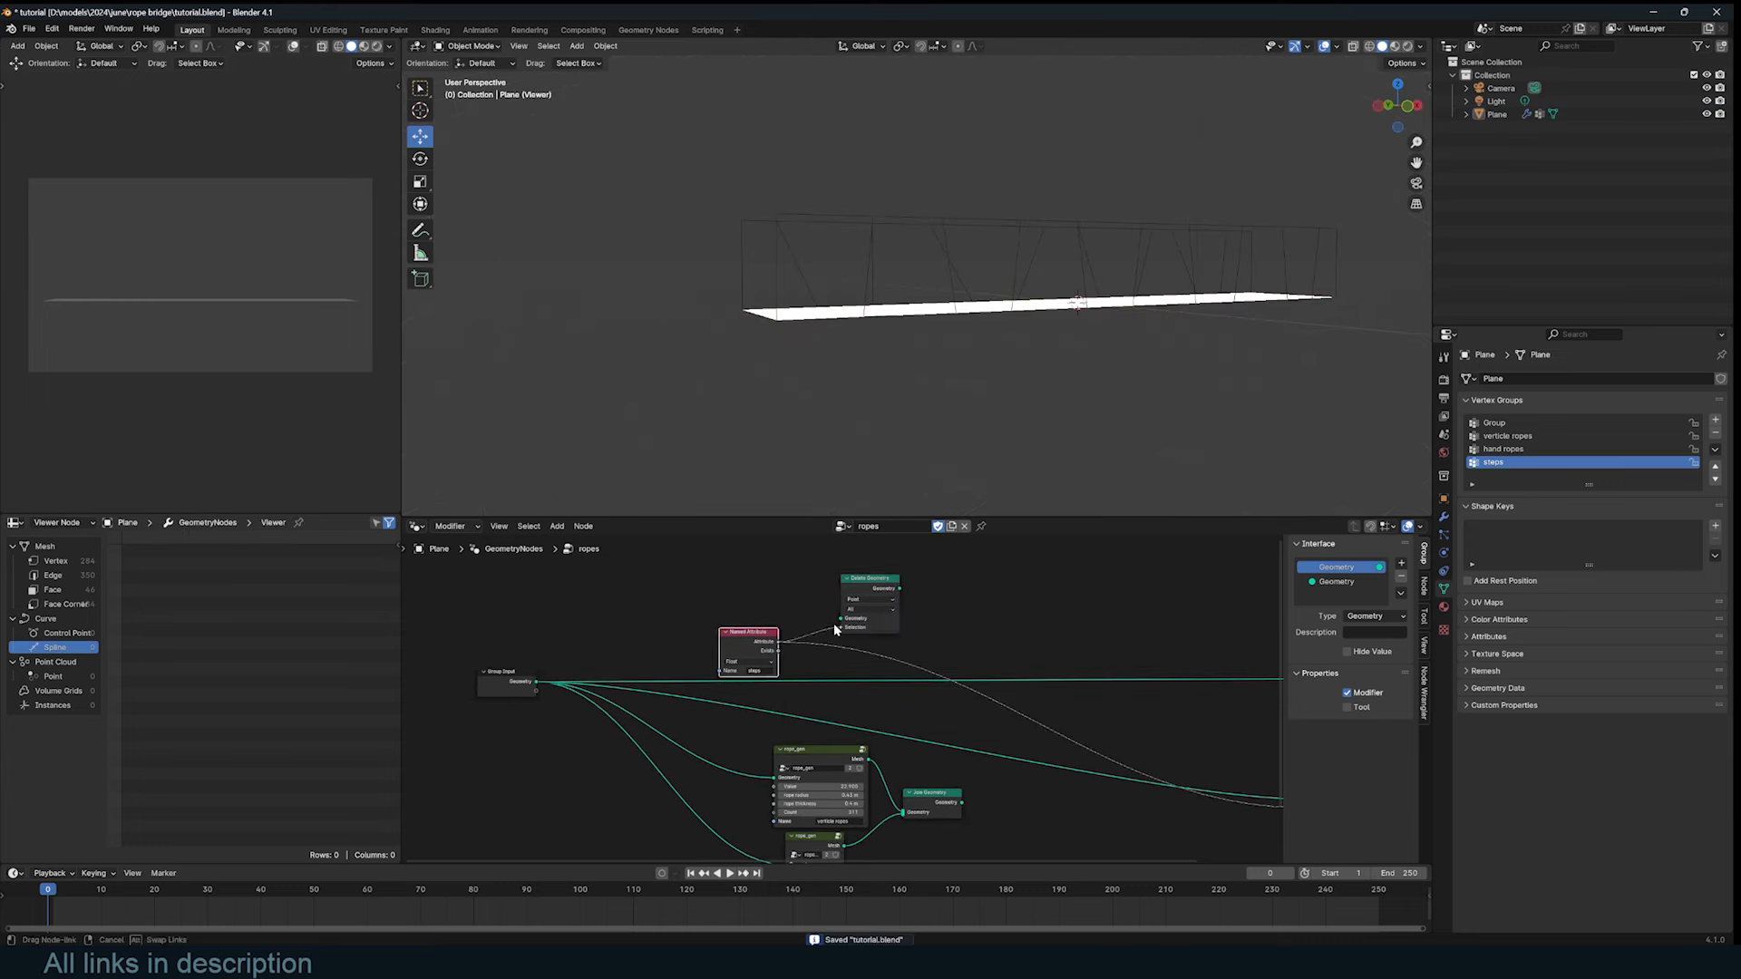
left_click_drag(536, 682, 843, 619)
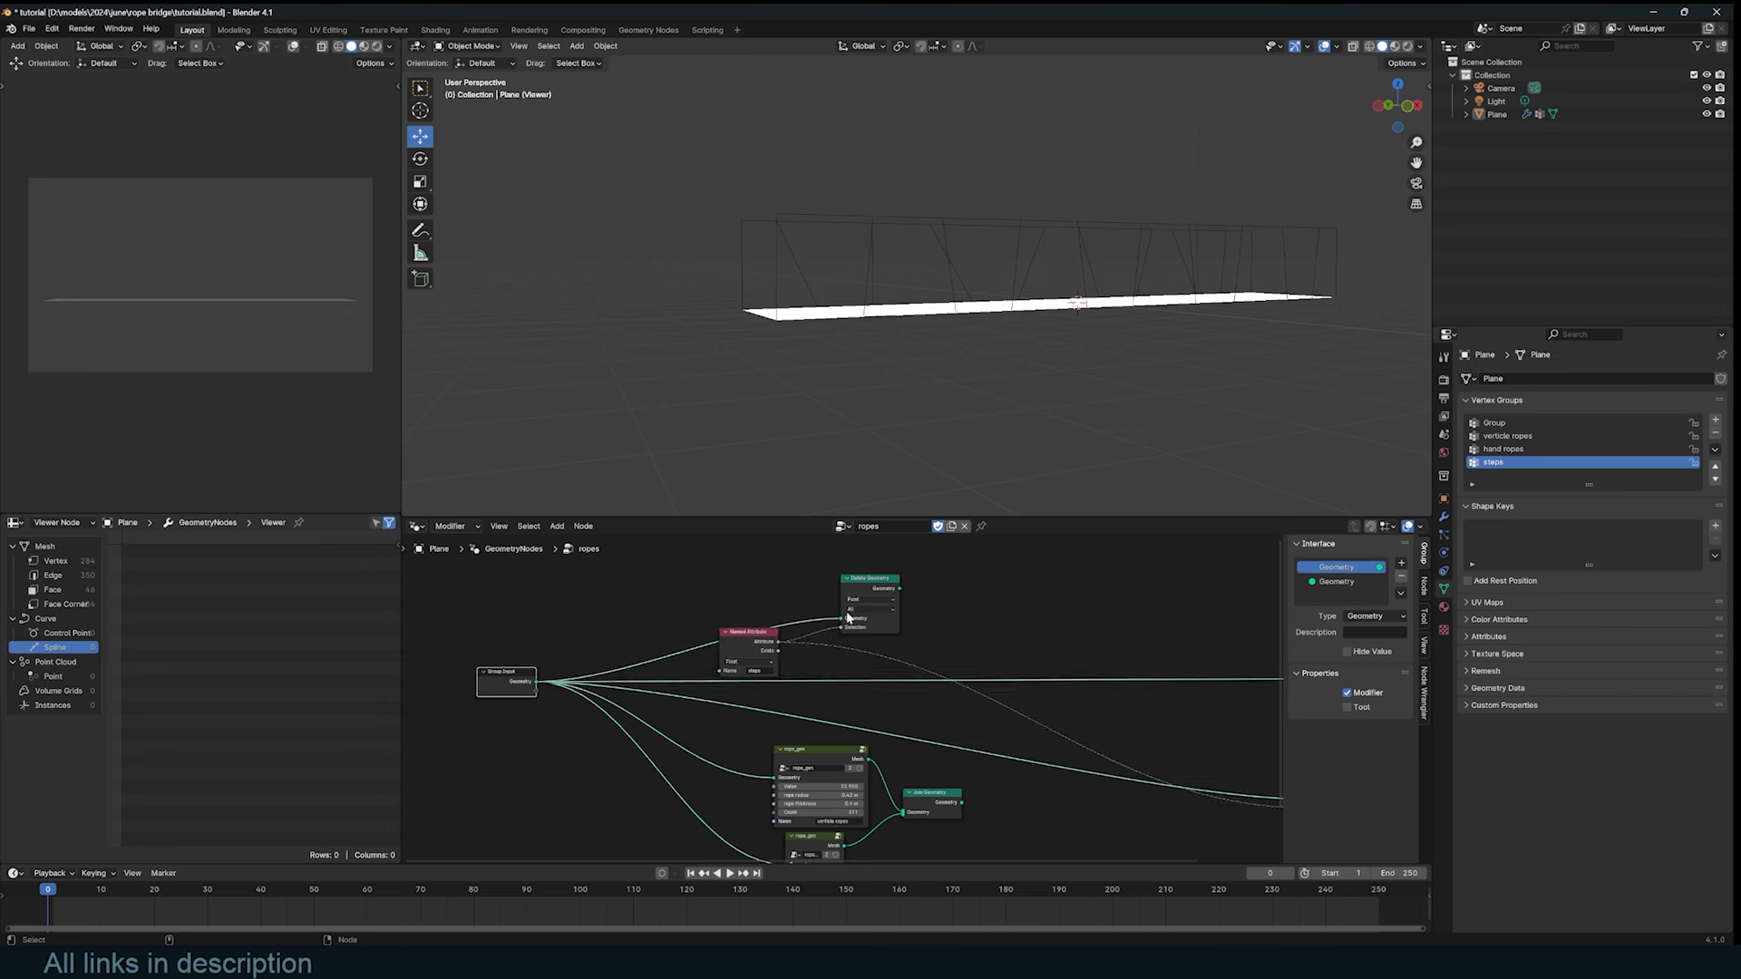
left_click(881, 587, "ctrl+shift")
middle_click_drag(984, 276, 986, 341)
scroll(909, 577, "up", 5)
middle_click_drag(907, 574, 915, 593)
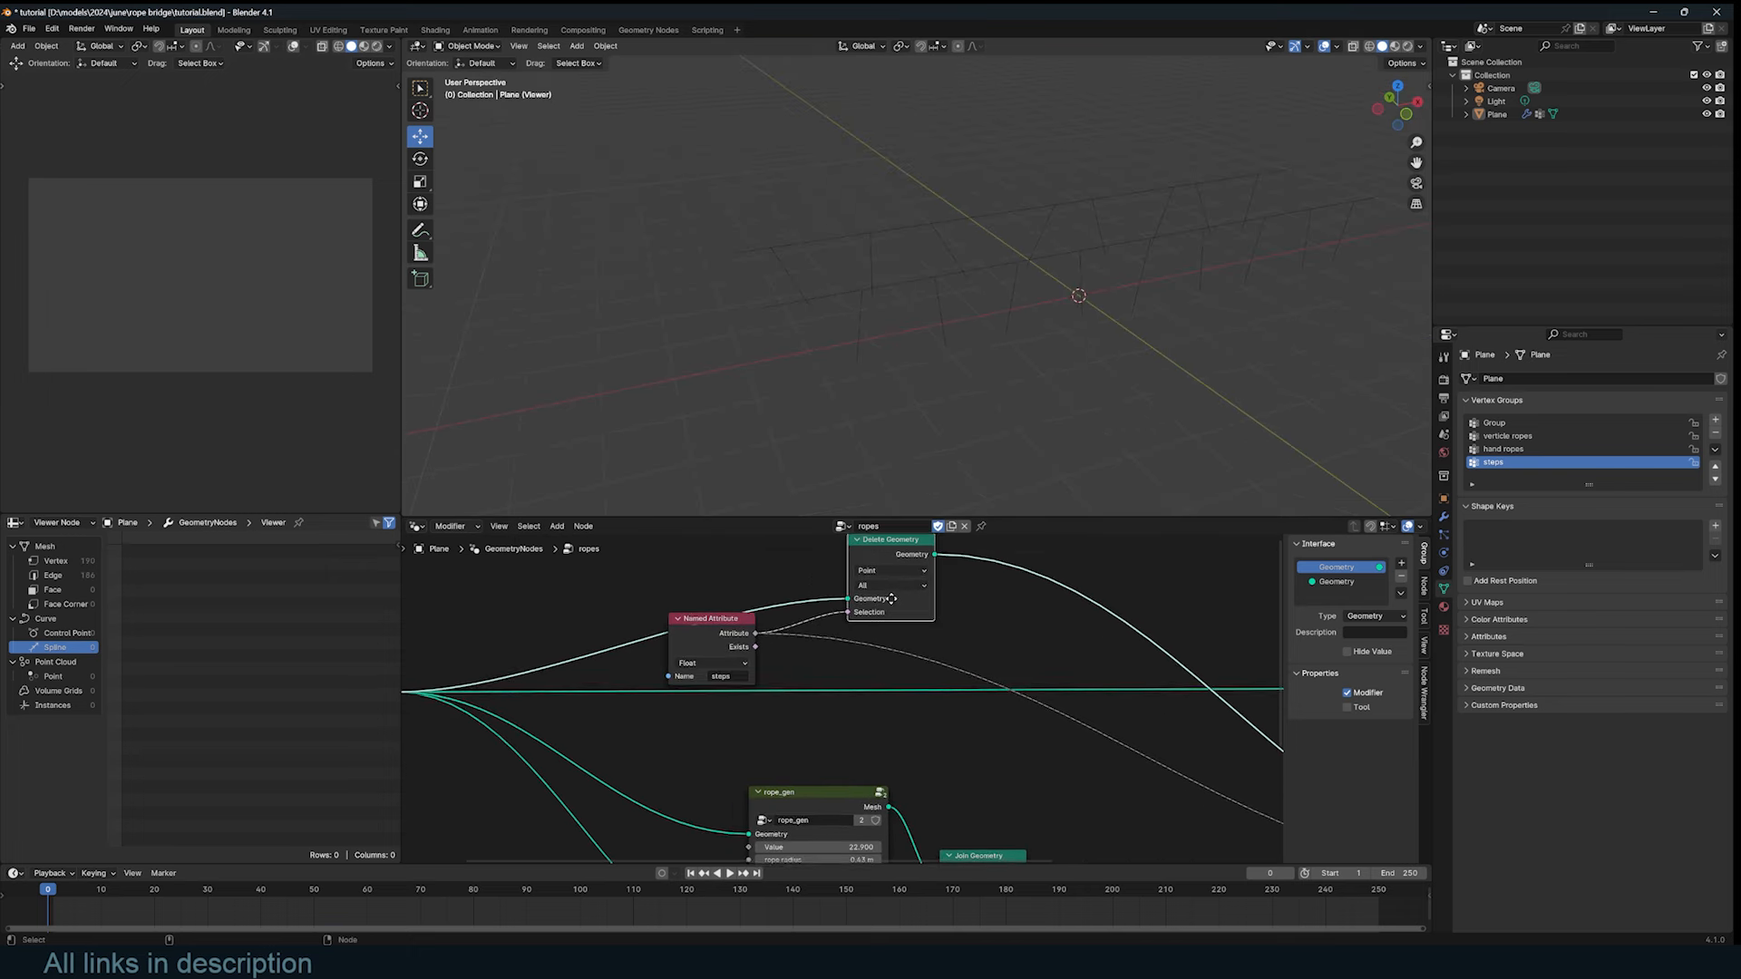
Step: Insert a Boolean Math node set to Not between the "steps" attribute and the Delete Geometry selection
left_click_drag(894, 557, 994, 554)
key("shift+a")
left_click(966, 556)
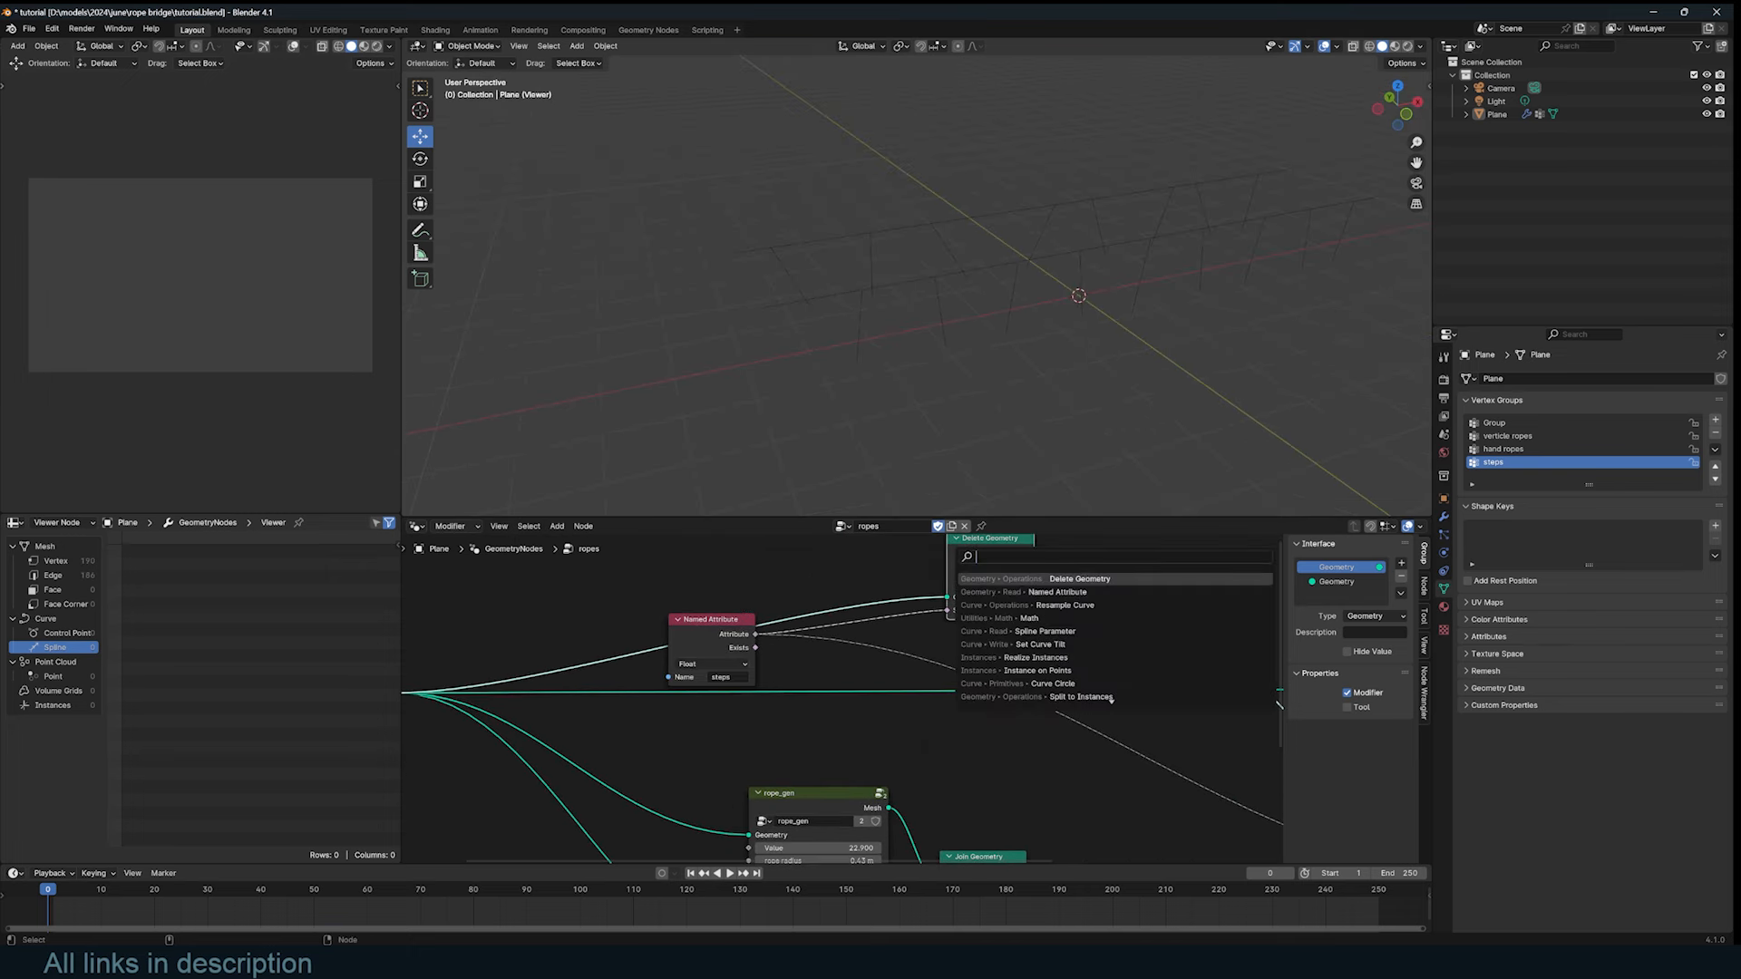
type("and")
key("Return")
left_click(886, 641)
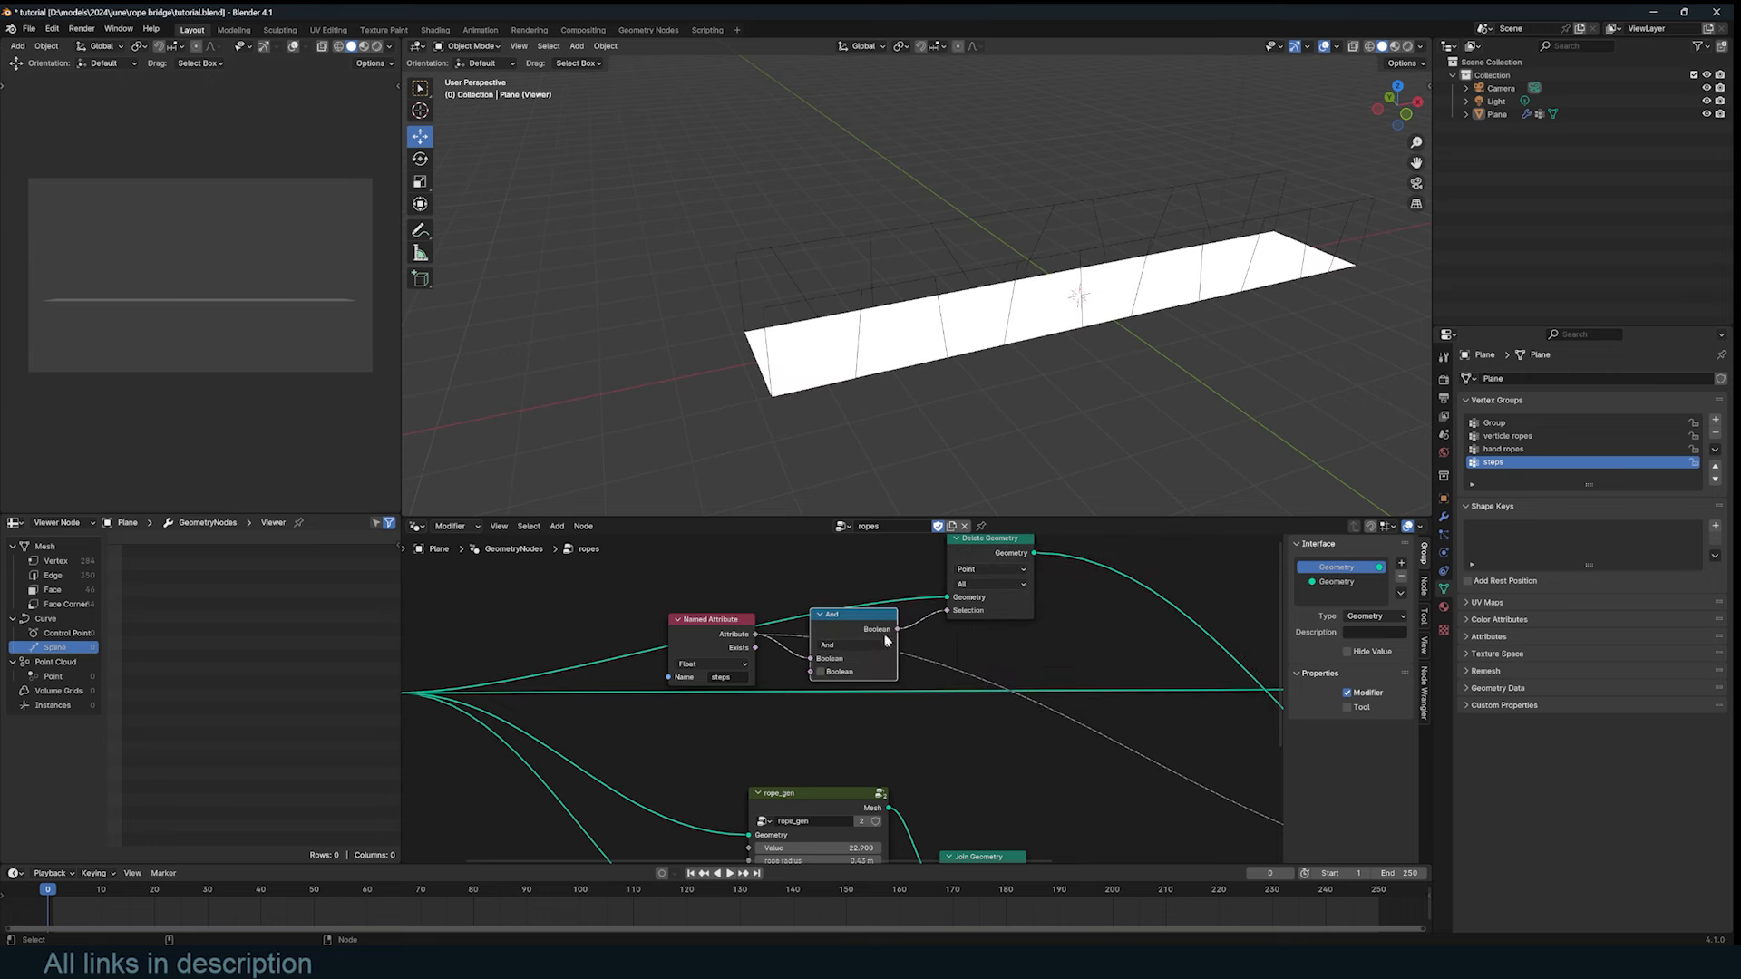
left_click(862, 644)
left_click(852, 694)
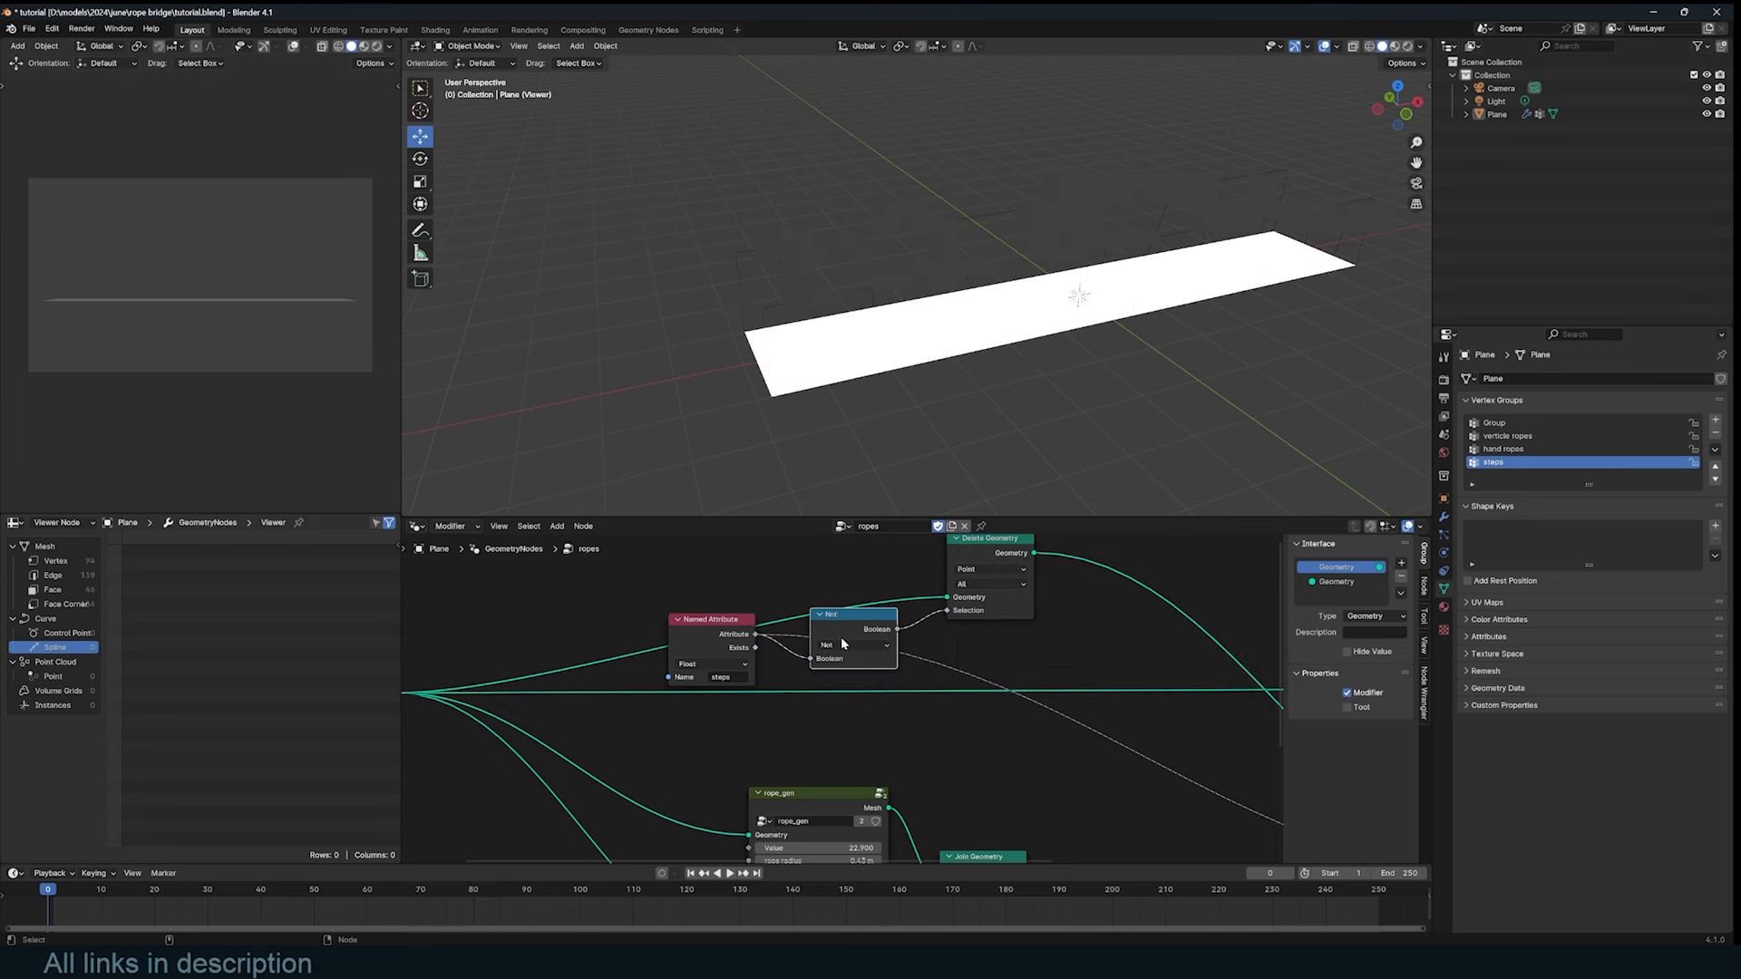
left_click_drag(842, 617, 833, 634)
Step: Select the bridge plane and examine the isolated walkway strip and its face divisions from several angles
scroll(979, 685, "down", 3)
middle_click_drag(1022, 692, 984, 692)
scroll(1134, 744, "down", 4)
middle_click_drag(1179, 774, 813, 705)
middle_click_drag(1019, 249, 1043, 260, "shift")
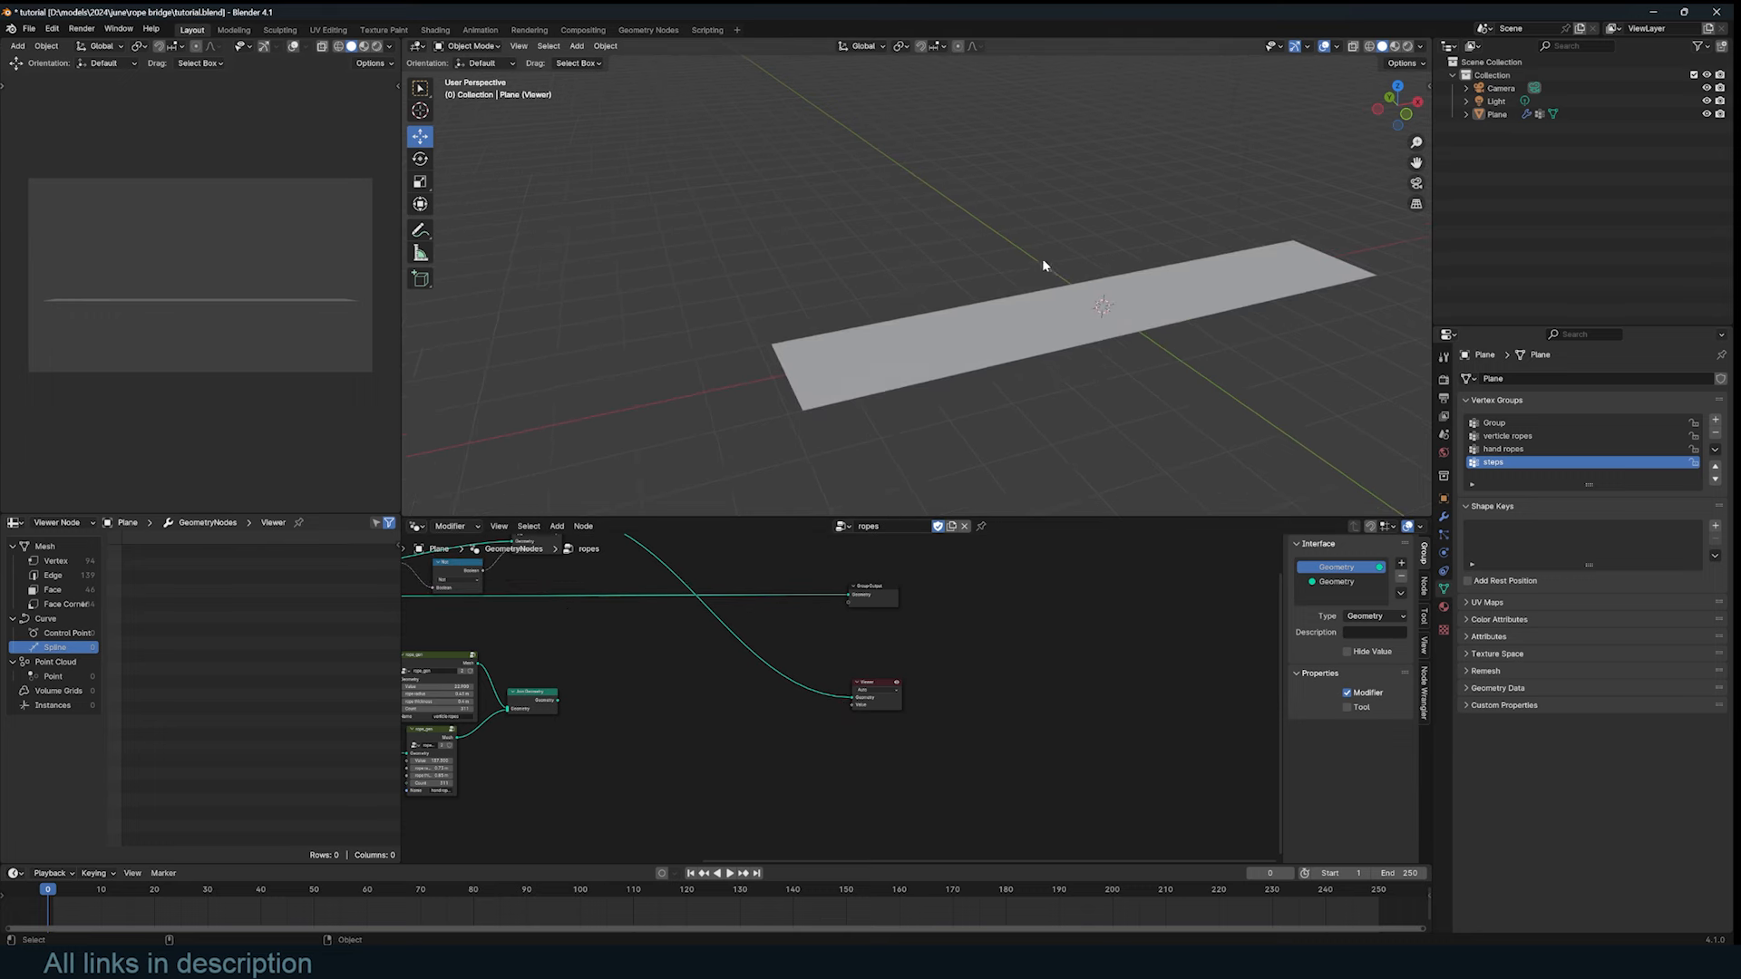
left_click(1027, 354)
middle_click_drag(1028, 359, 1049, 370, "shift")
middle_click_drag(948, 268, 1056, 341, "shift")
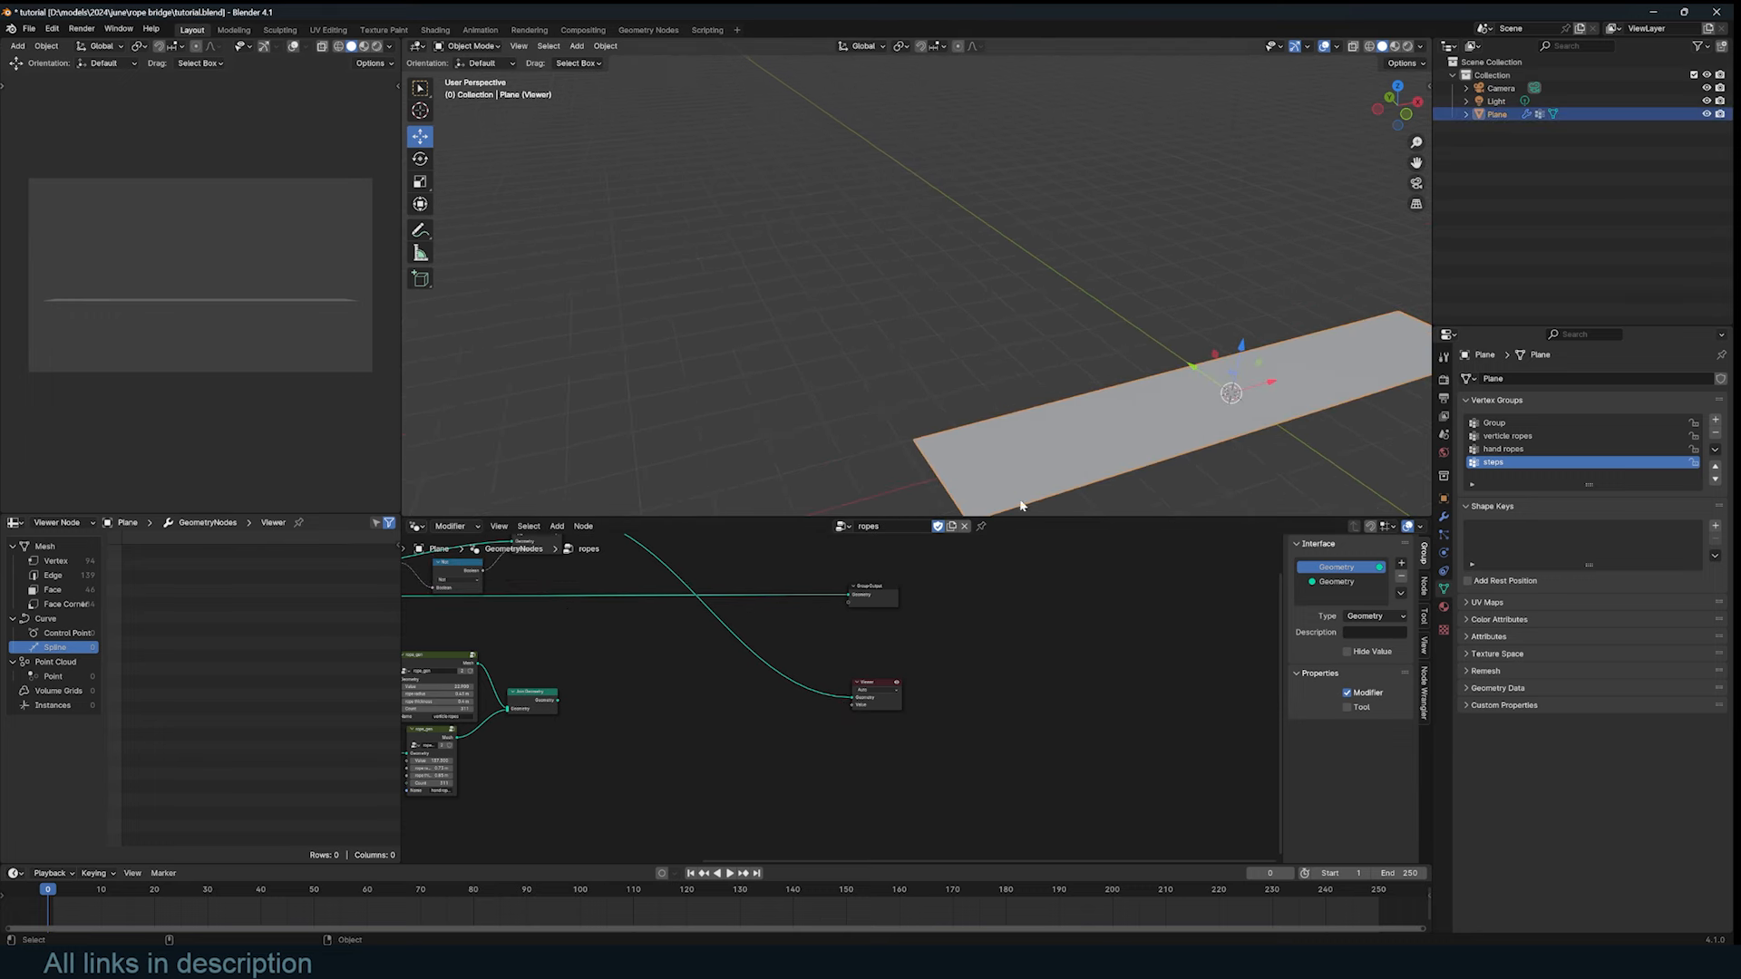
middle_click_drag(654, 683, 817, 754)
scroll(816, 746, "up", 3)
middle_click_drag(711, 625, 745, 649)
middle_click_drag(1031, 460, 960, 381, "shift")
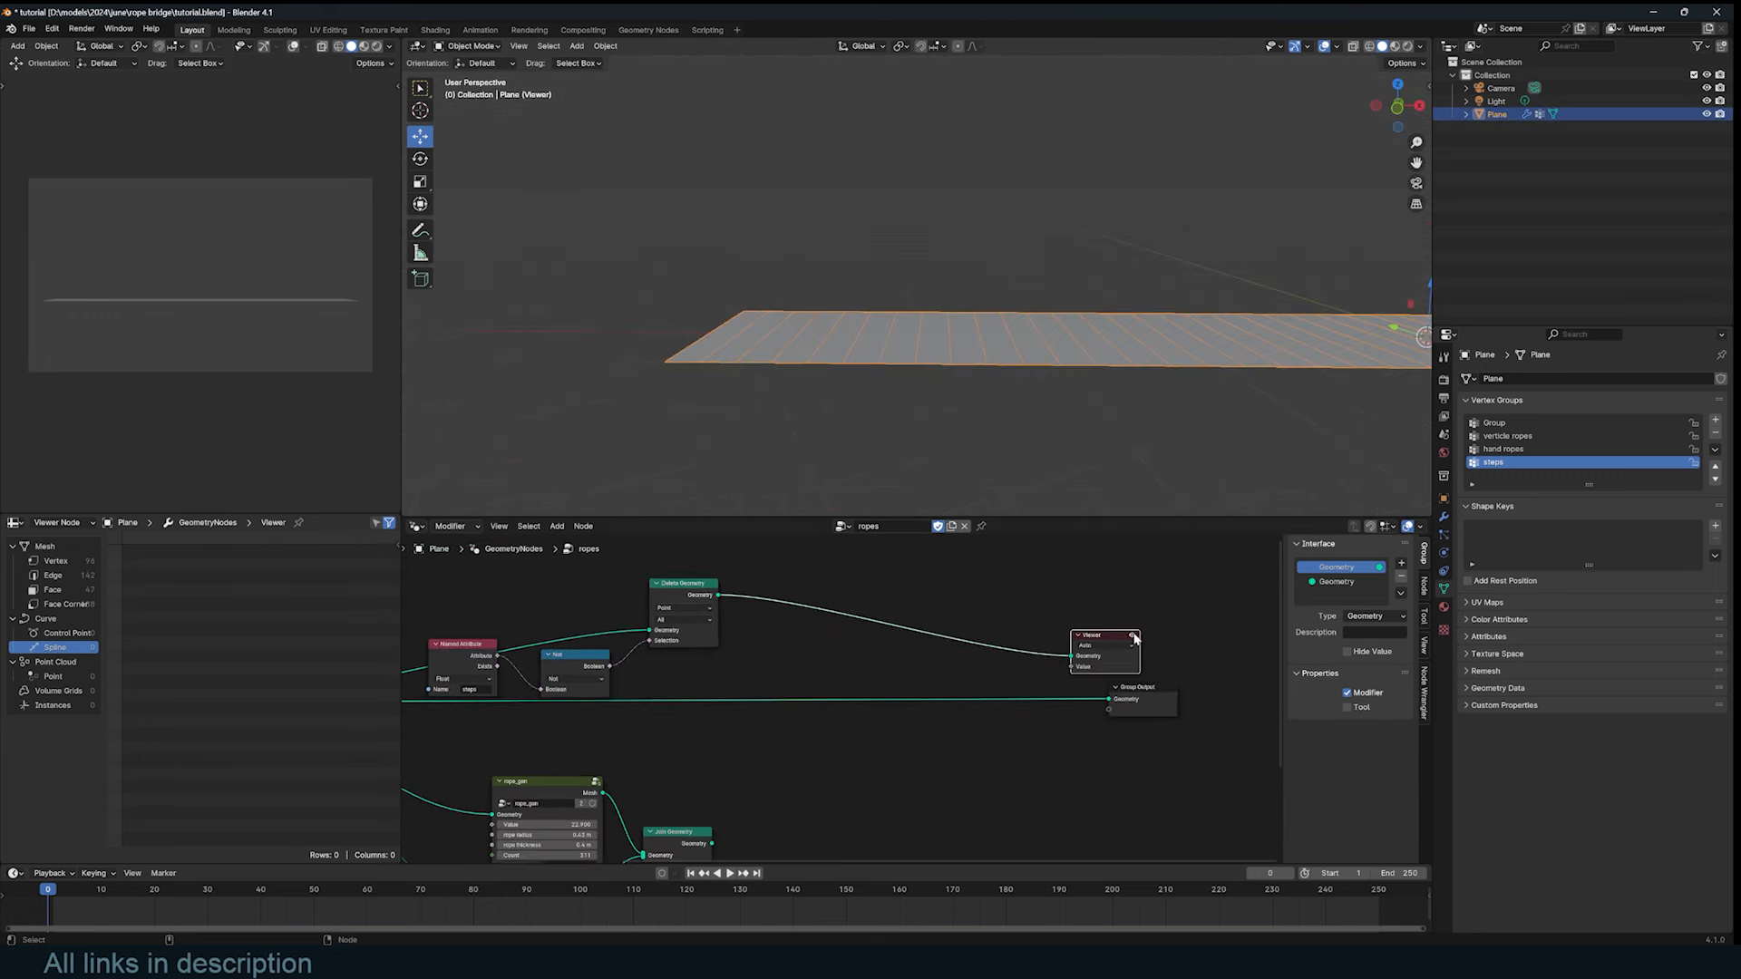
middle_click_drag(952, 381, 891, 382)
Step: Save the file and insert a Split Edges node after Delete Geometry
key("ctrl+s")
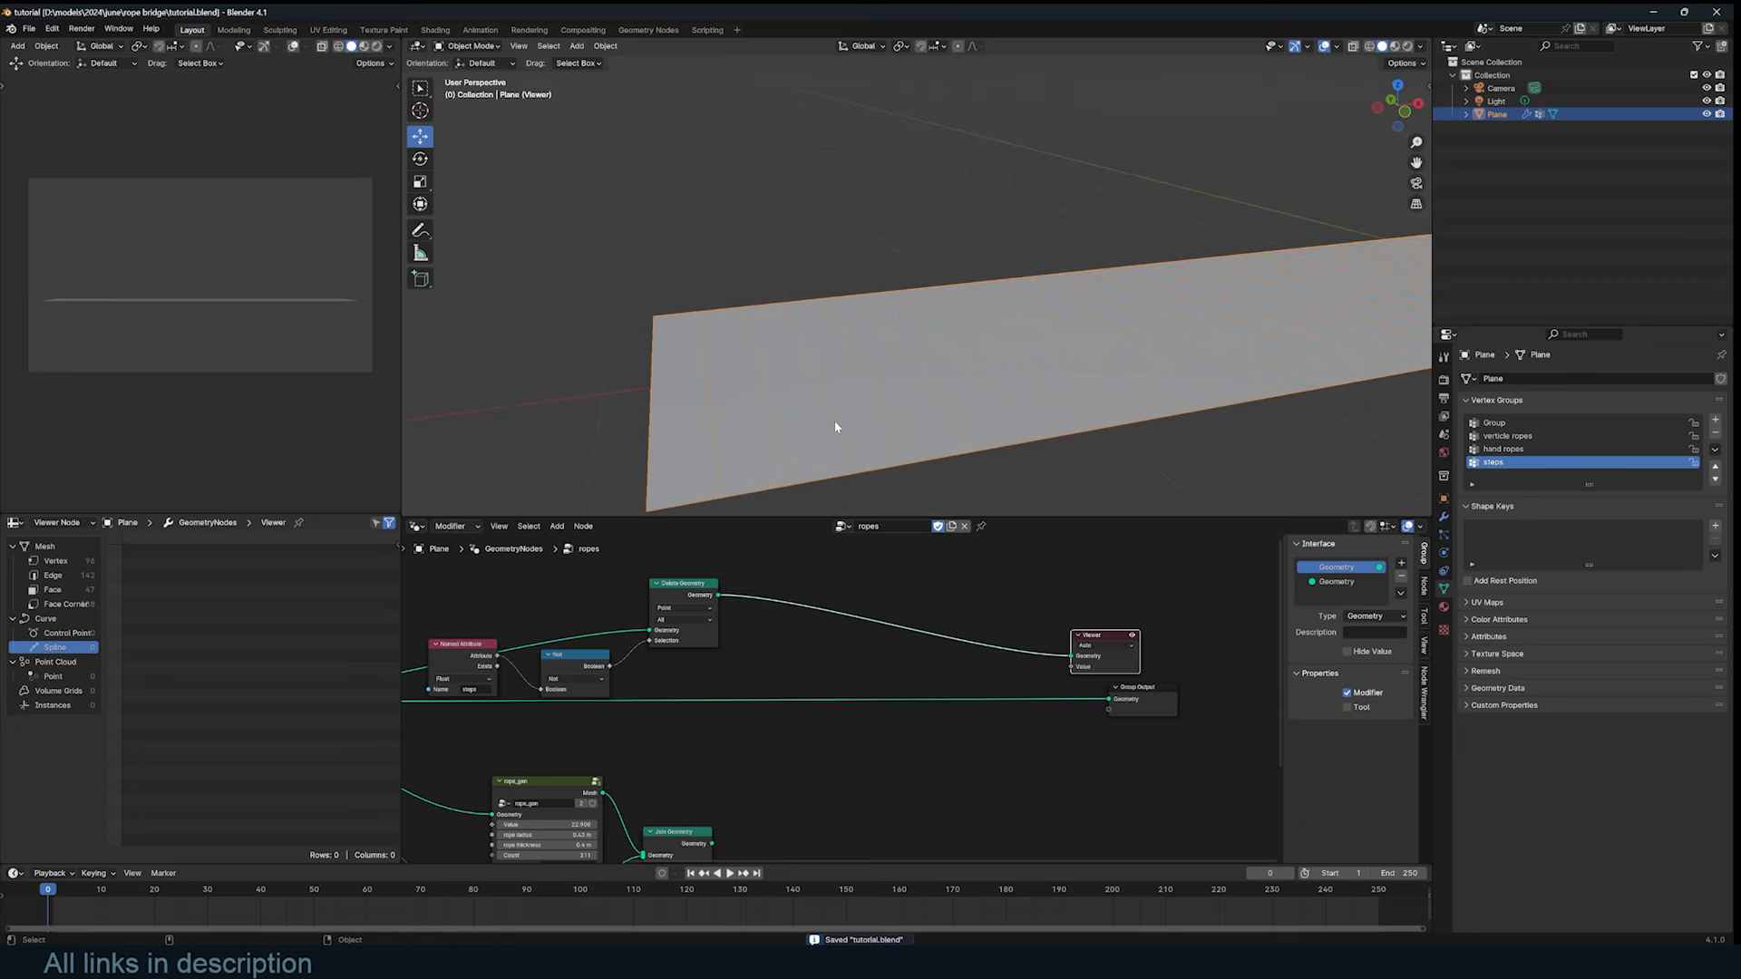
scroll(648, 769, "up", 2)
key("shift+a")
type("spl")
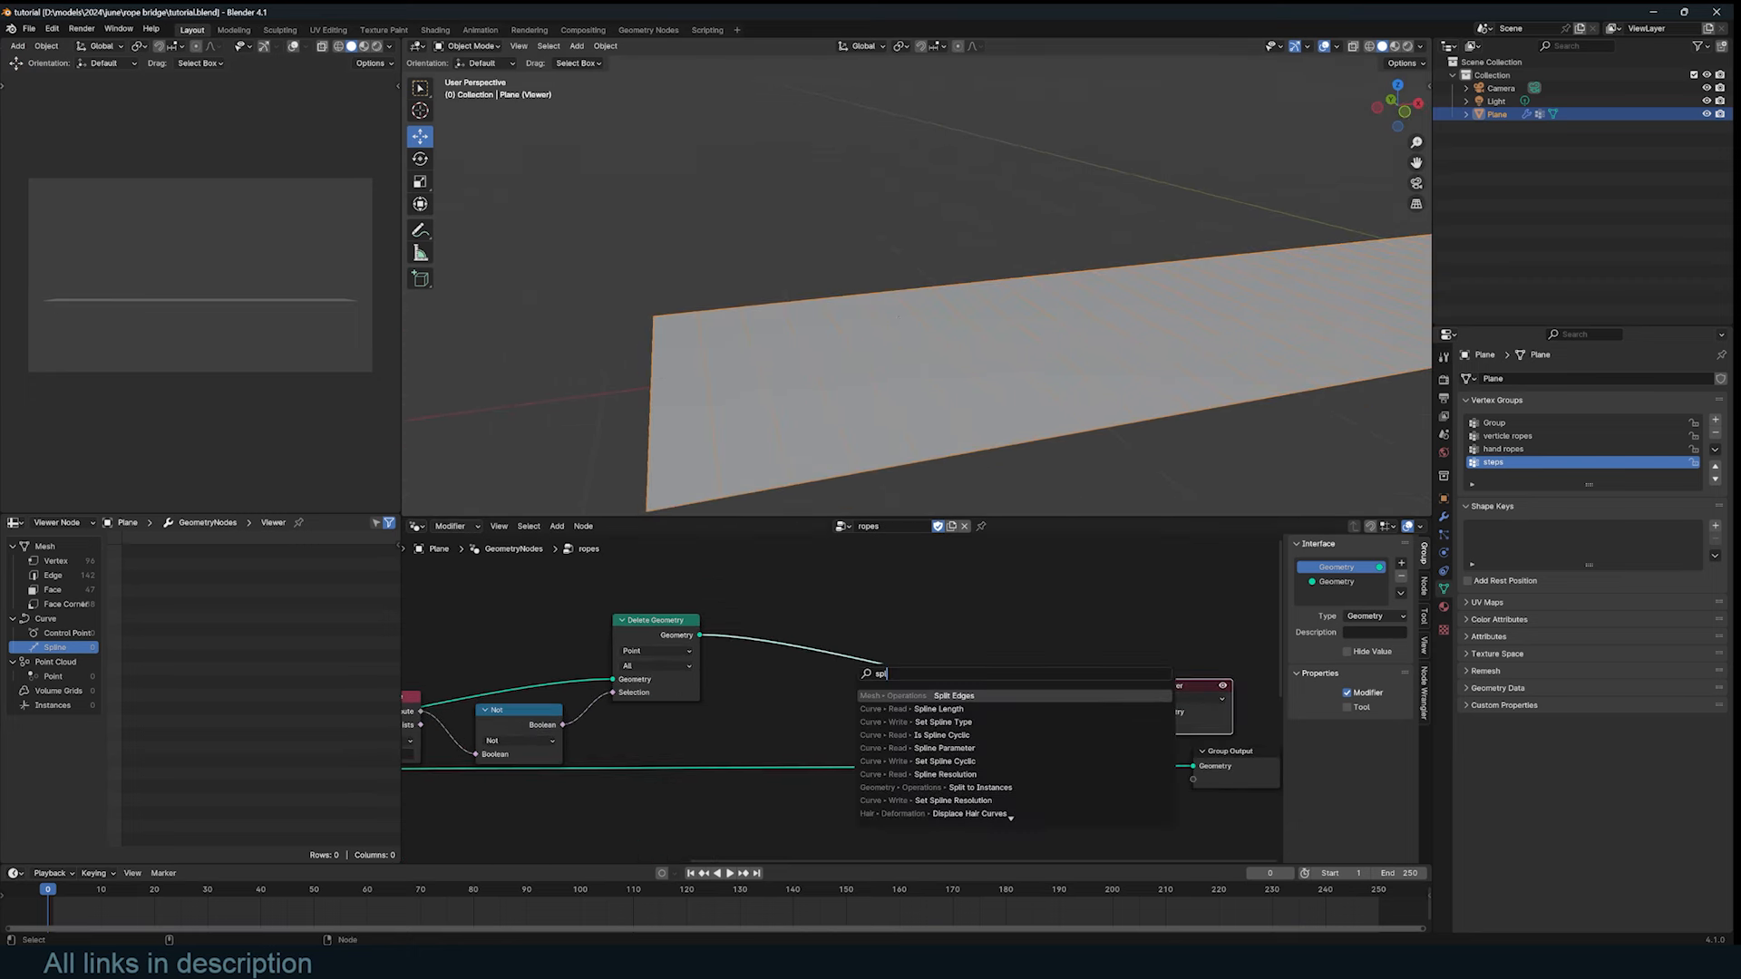
key("Return")
left_click(755, 639)
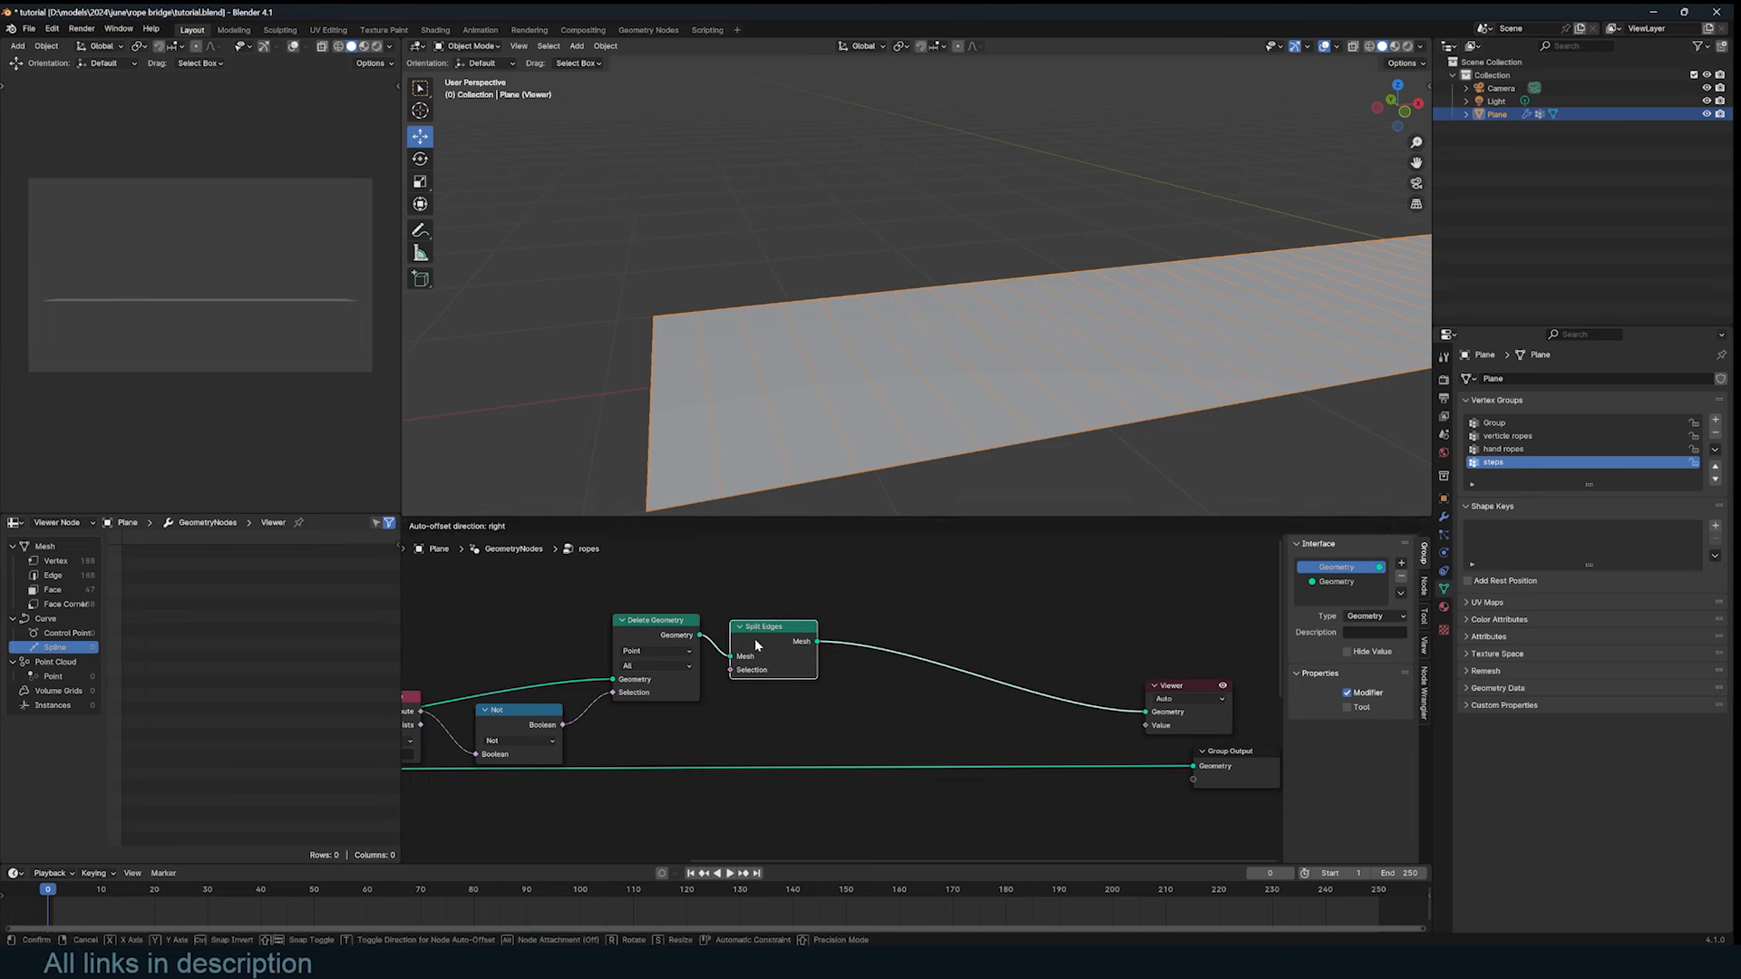
Step: Insert a Scale Elements node after Split Edges, set its scale to 0.85, and save the file
key("shift+a")
type("scale")
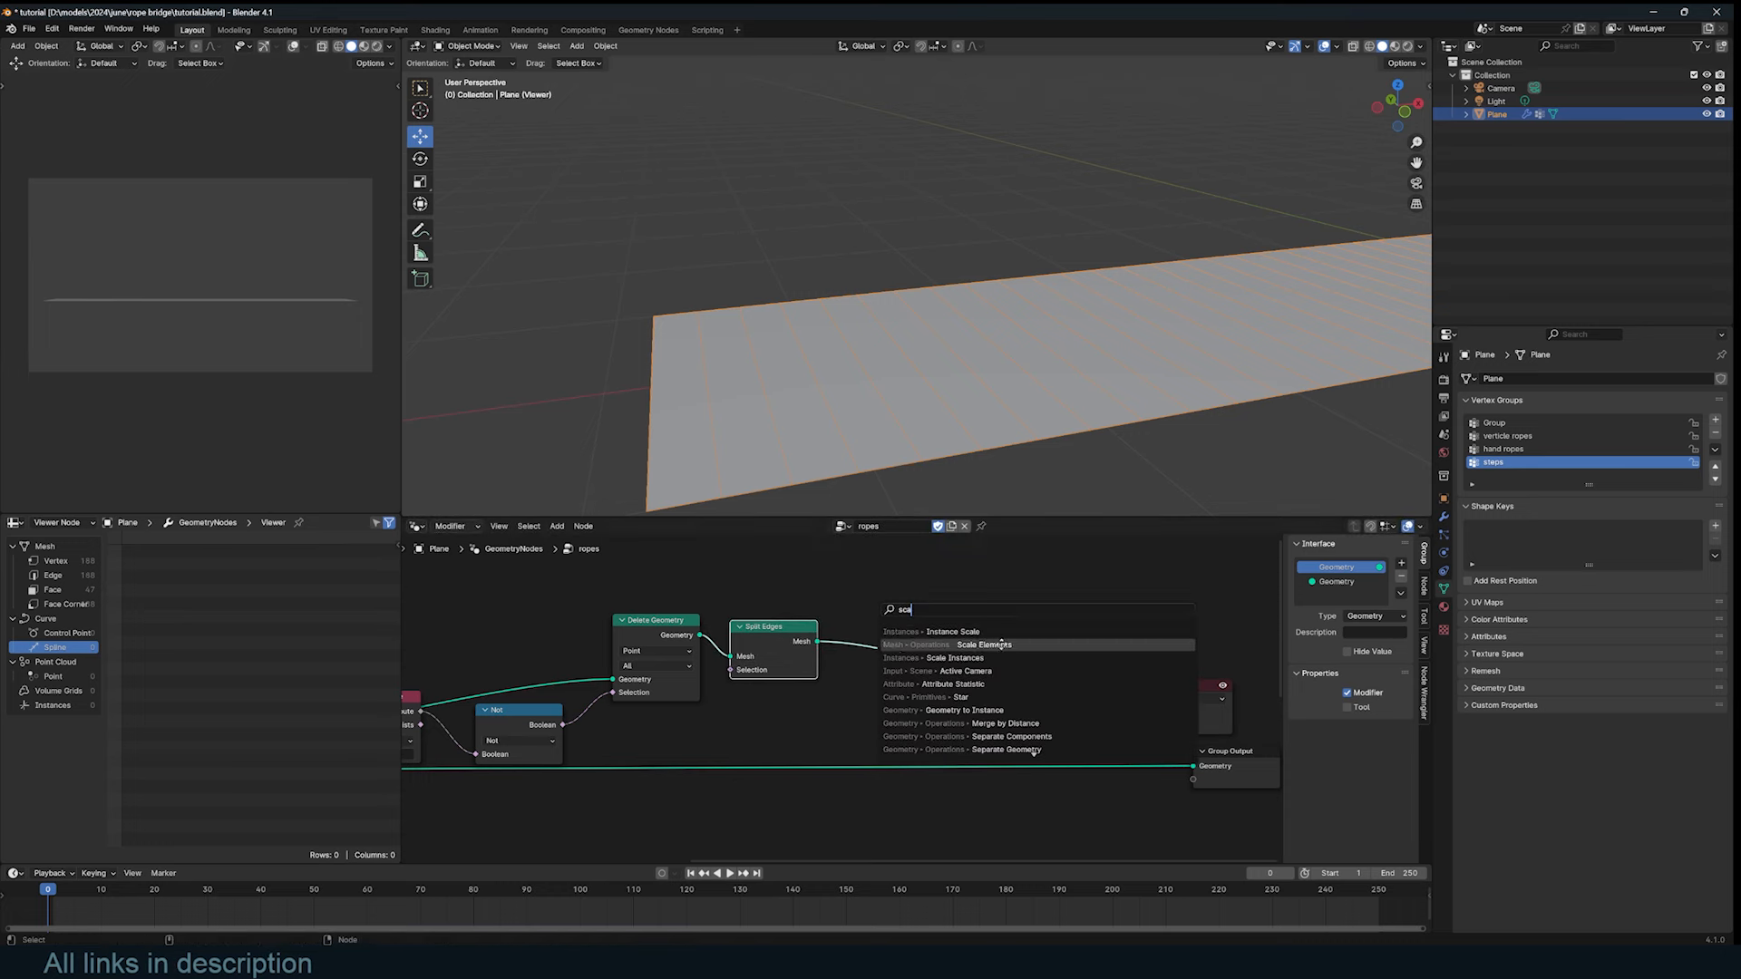
key("Return")
left_click(875, 617)
left_click_drag(916, 705, 894, 666, "shift")
middle_click_drag(894, 665, 779, 662)
scroll(779, 662, "up", 1)
key("ctrl+s")
Step: Reposition the ropes' Join Geometry node and combine its output with the Scale Elements output in a new Join Geometry node
middle_click_drag(927, 399, 1004, 433)
scroll(888, 643, "down", 5)
middle_click_drag(888, 642, 894, 615)
left_click_drag(650, 827, 832, 831)
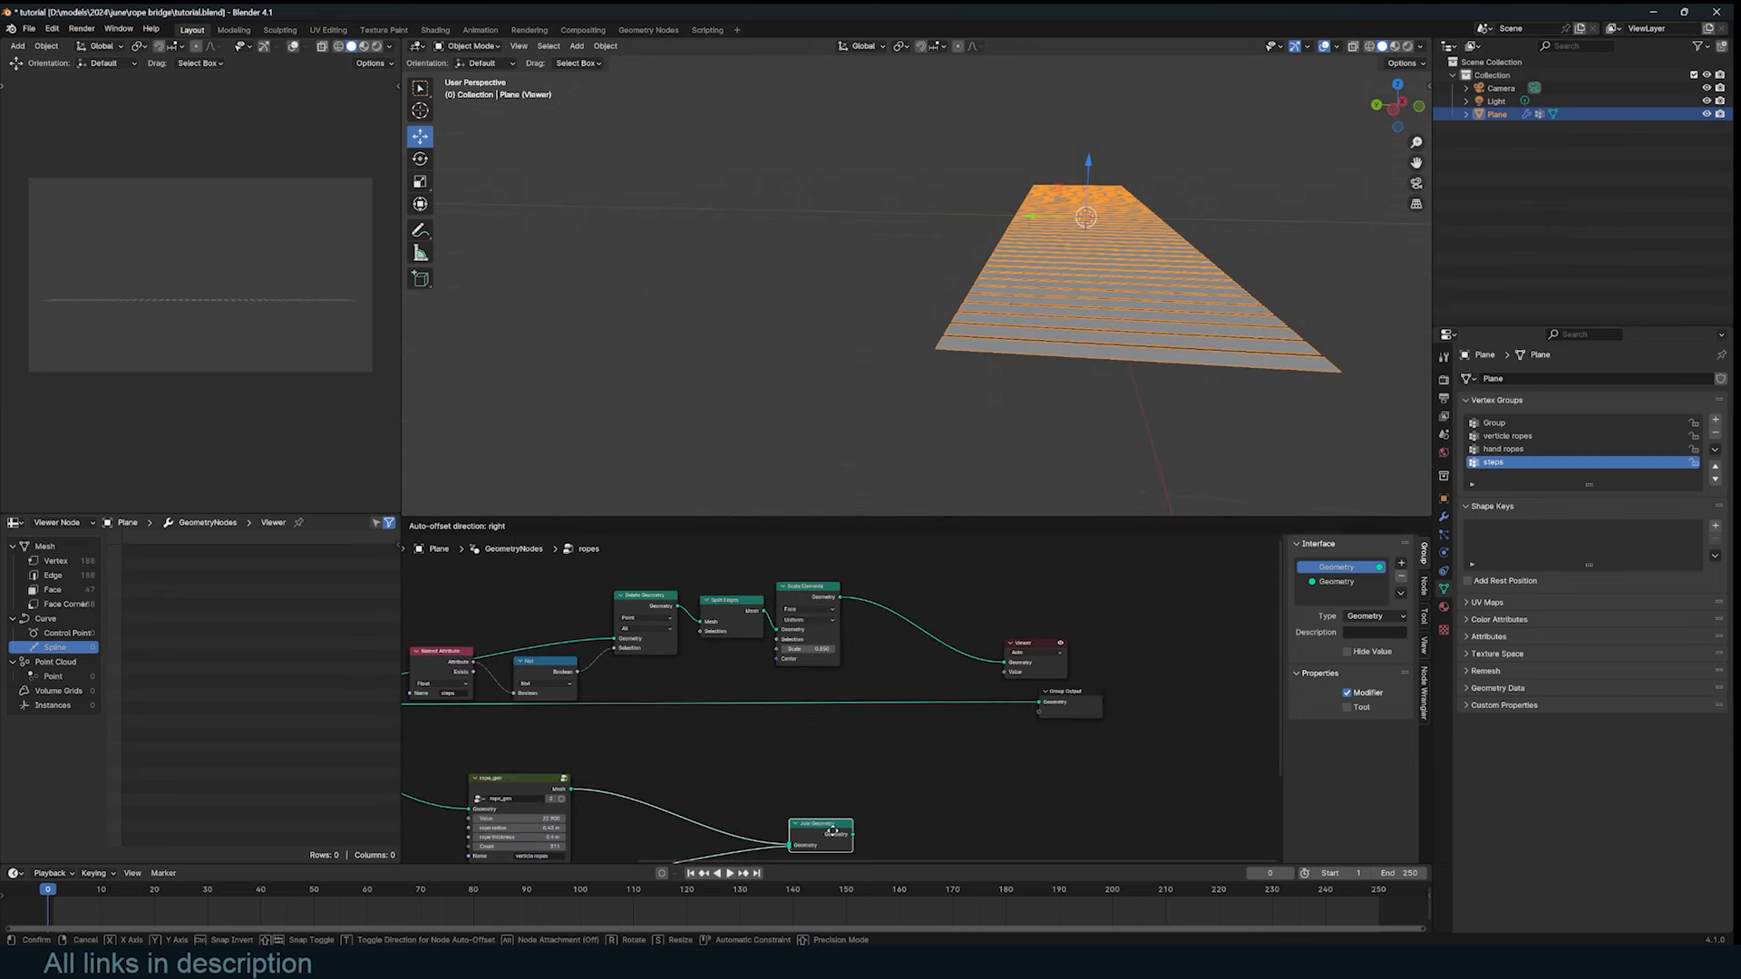
right_click_drag(833, 829, 838, 617, "ctrl+shift")
Step: Play the cloth simulation to about frame 45 and examine the sagging bridge with its planks
middle_click_drag(1113, 346, 900, 316)
key("alt+a")
key("space")
scroll(1050, 386, "down", 4)
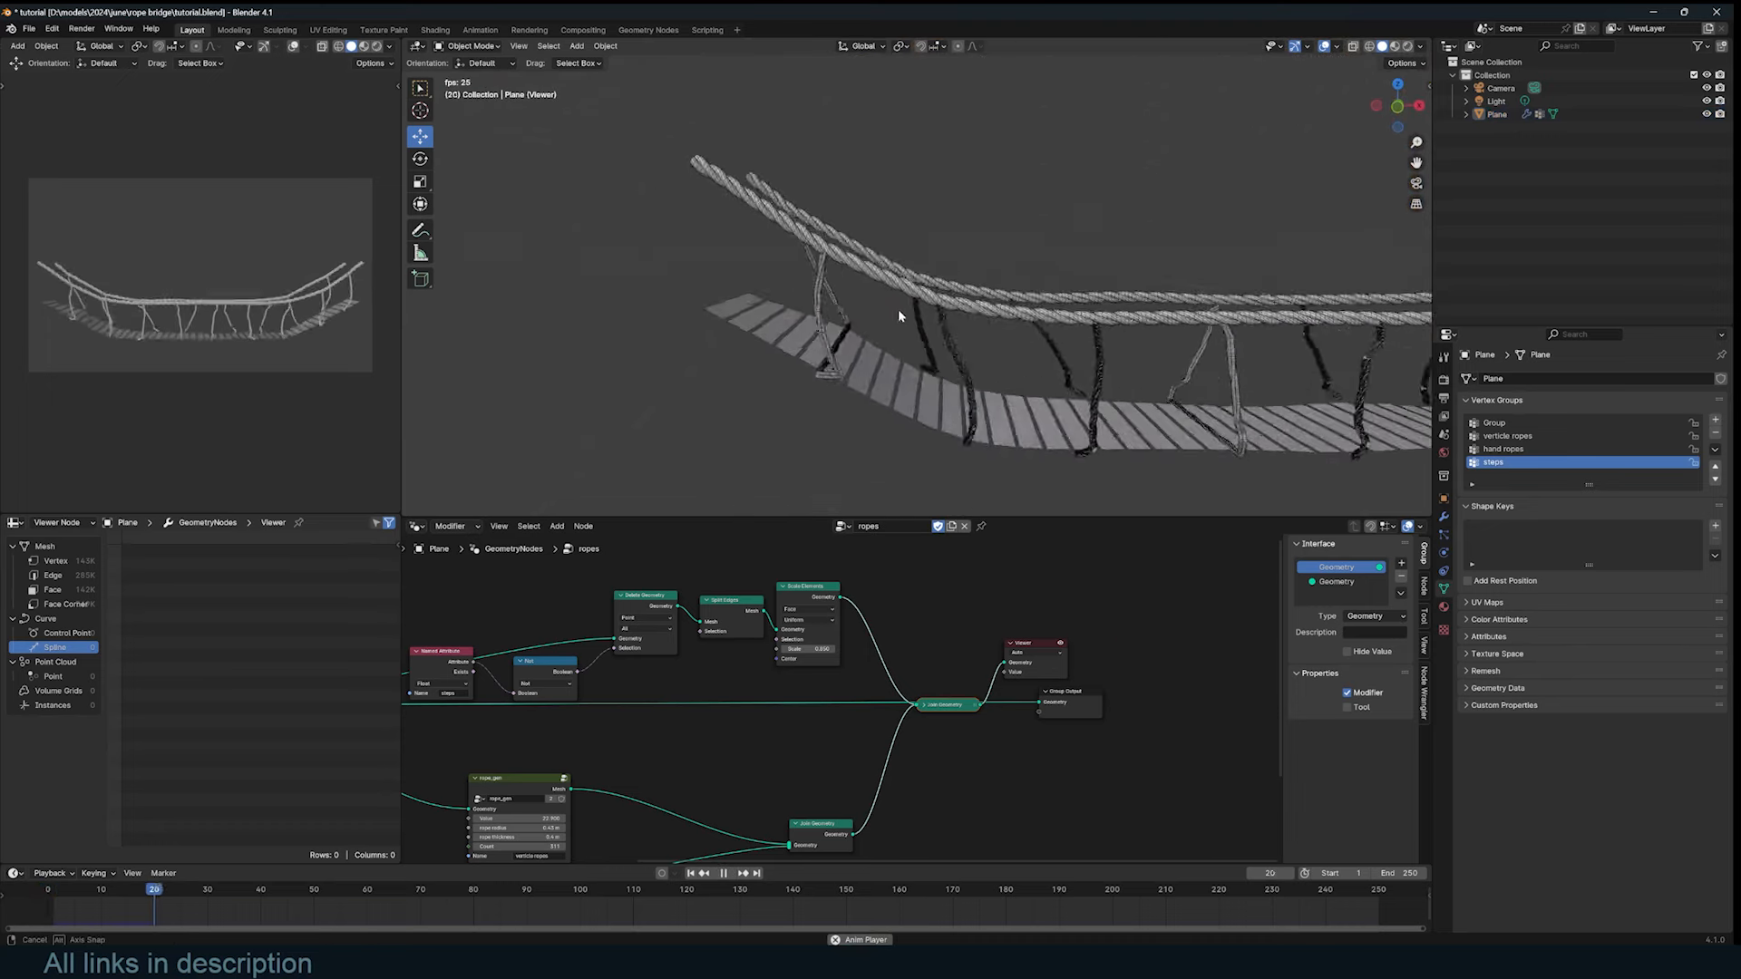
key("space")
middle_click_drag(937, 375, 914, 403)
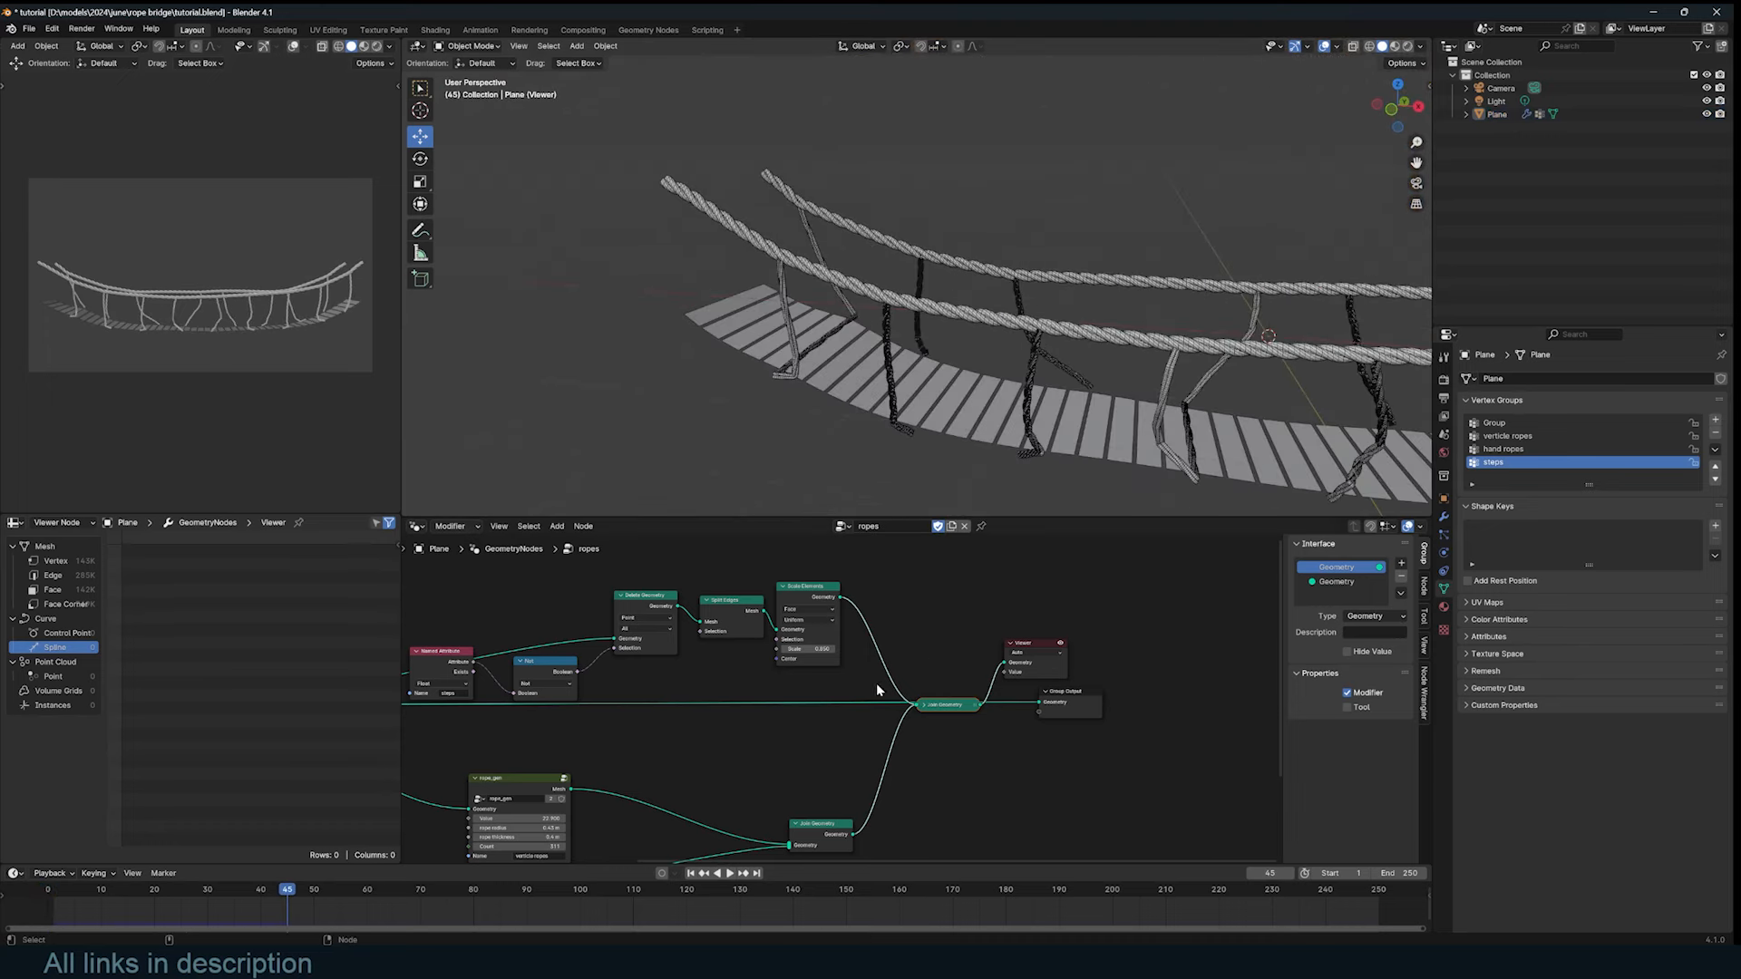
Step: Duplicate the Scale Elements node, insert the copy before Join Geometry, and set its scale mode to Single Axis
scroll(991, 693, "up", 3)
middle_click_drag(990, 693, 863, 634)
left_click(671, 639)
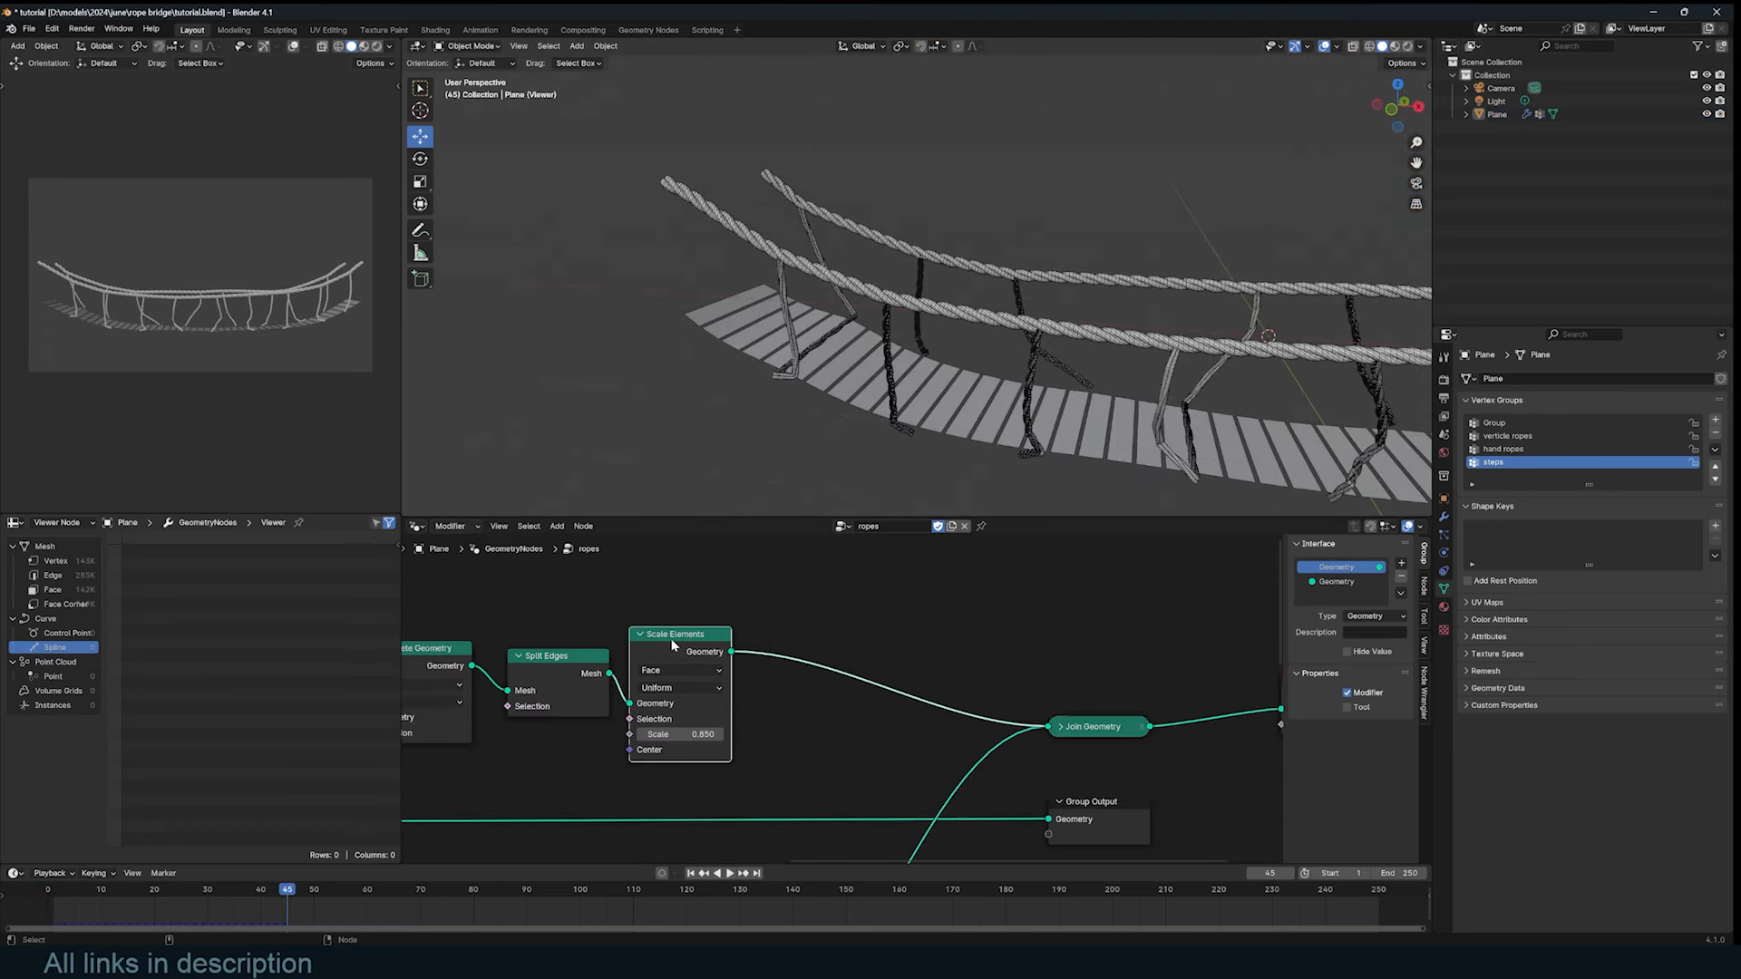
key("shift+d")
left_click(829, 629)
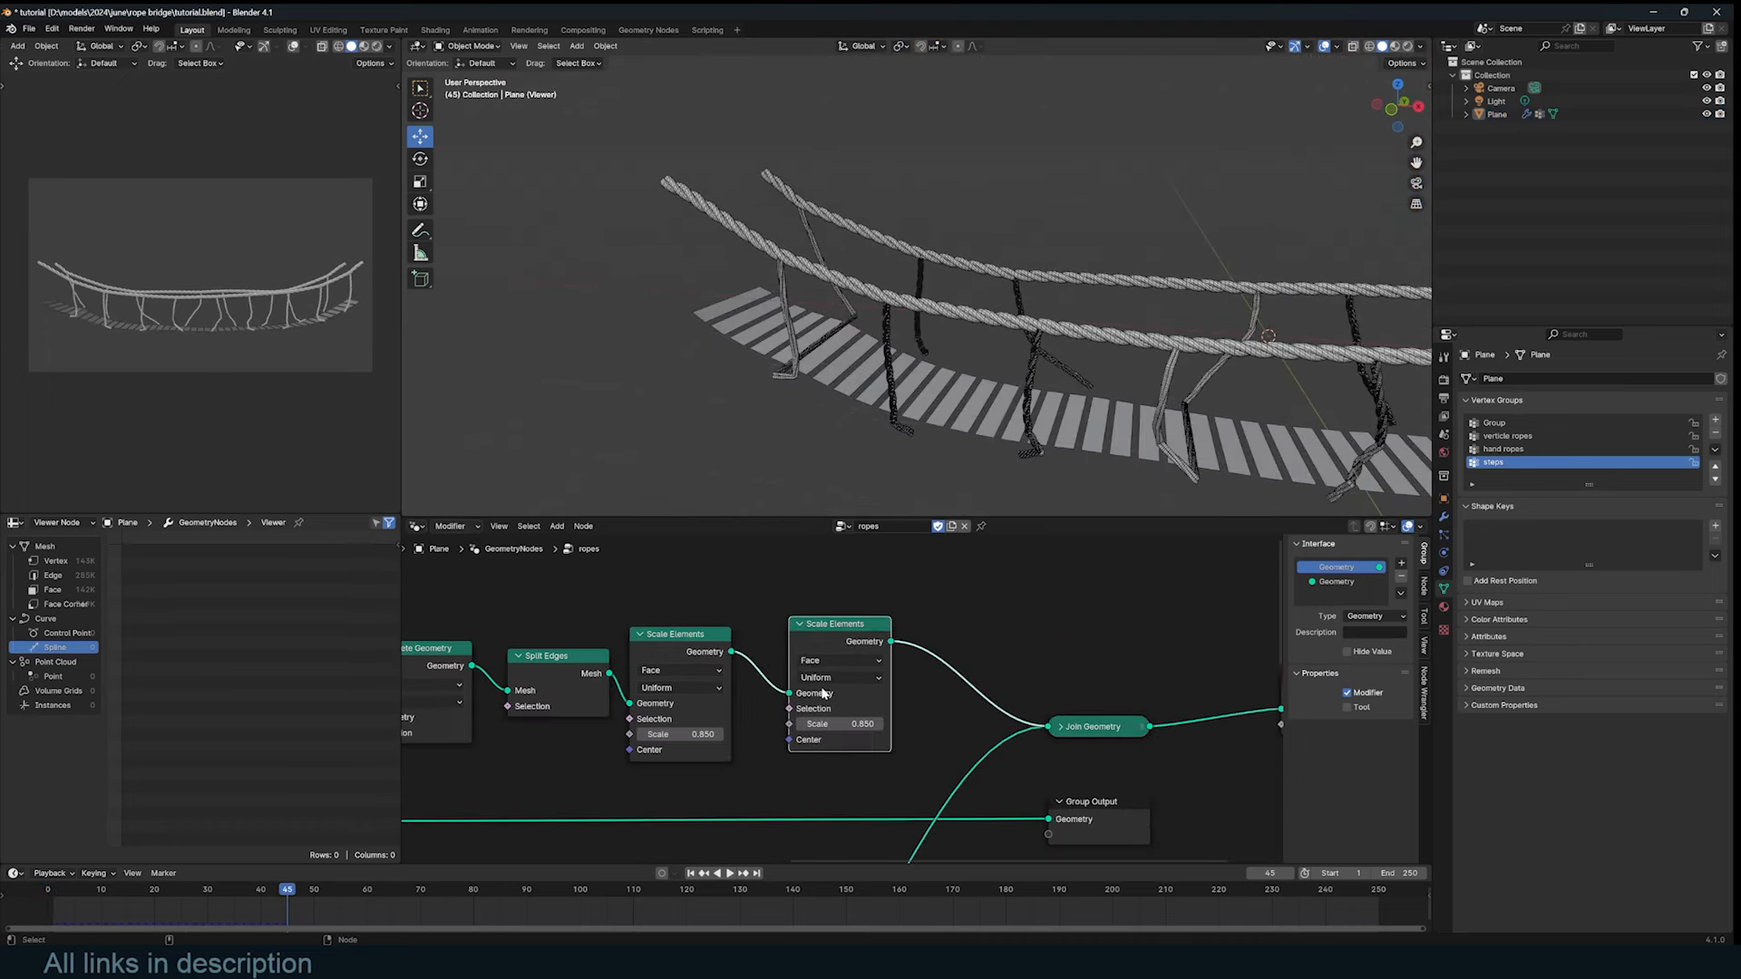
scroll(823, 694, "up", 2)
left_click(802, 642)
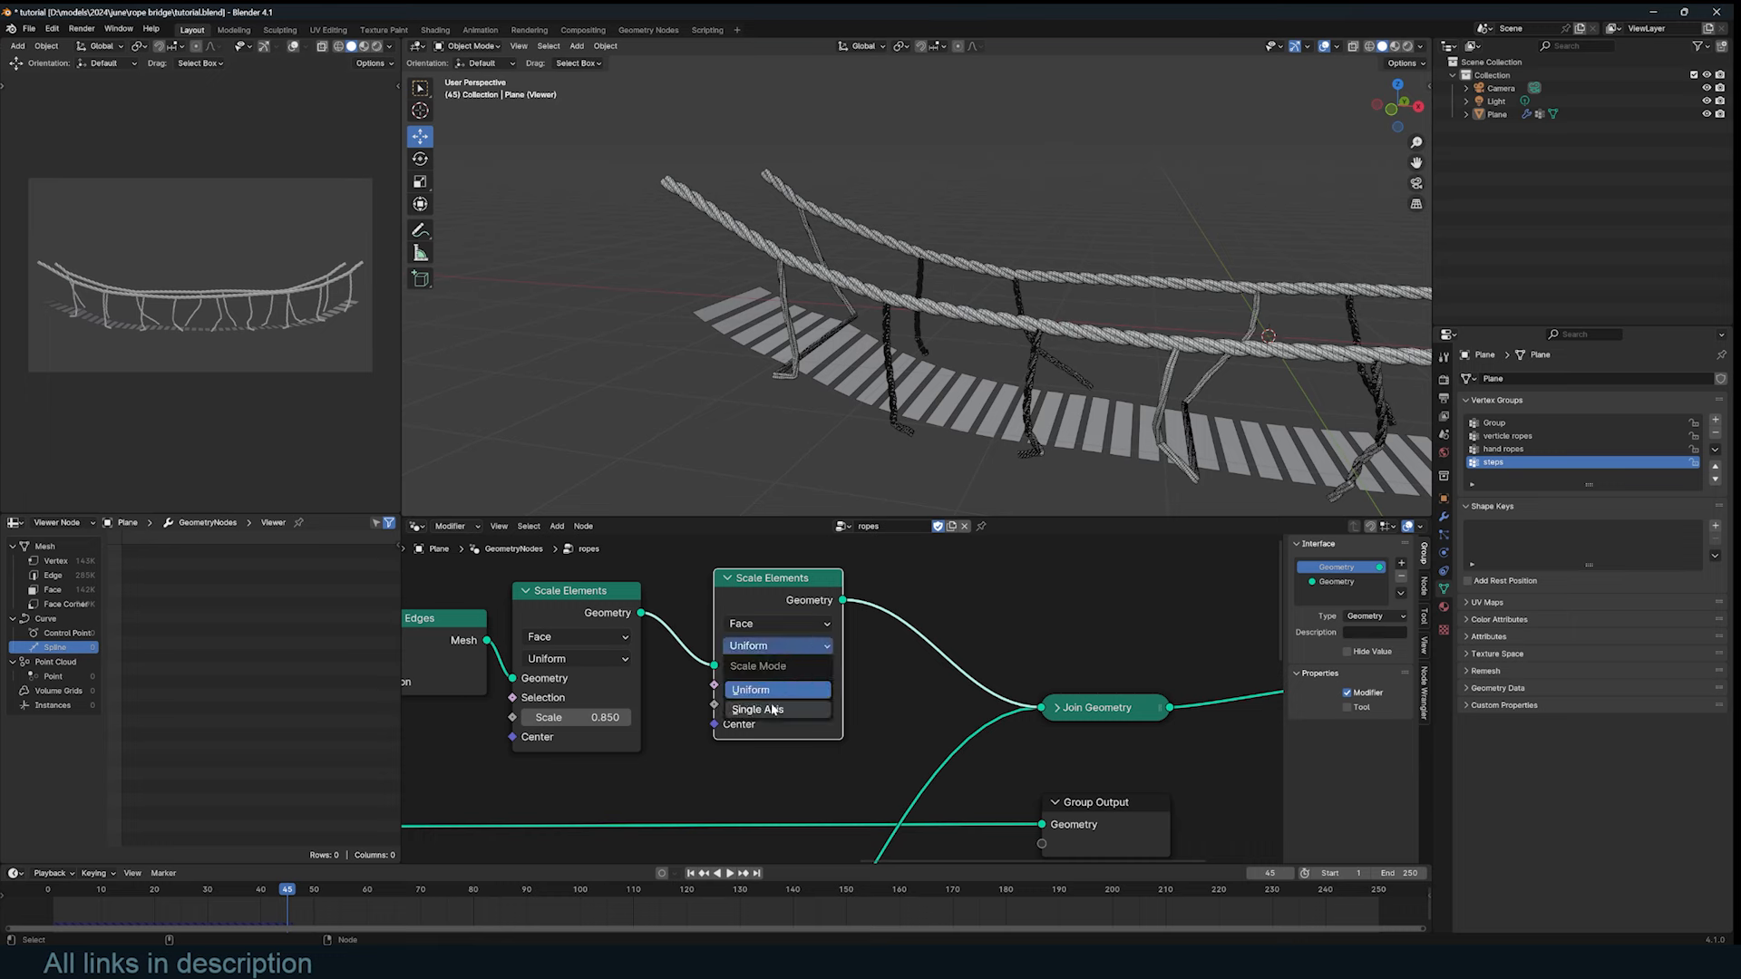
left_click(771, 710)
middle_click_drag(776, 725, 801, 690)
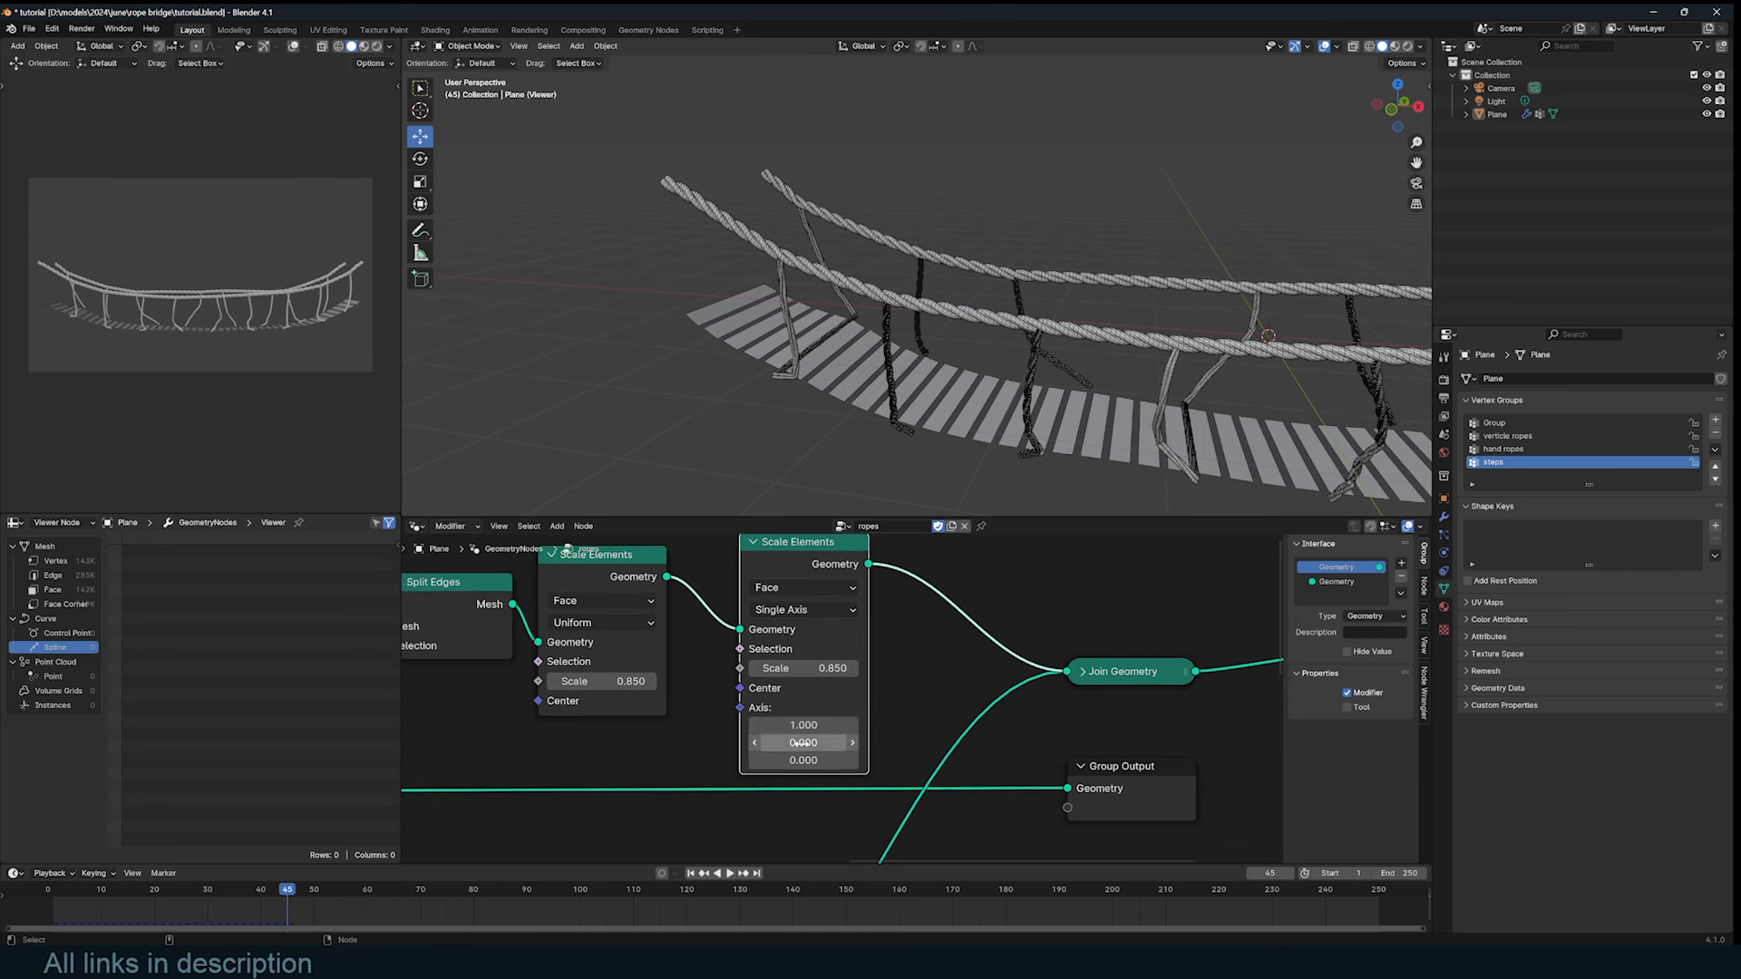
Step: Set the second Scale Elements node's axis to 0, 1, 0 and its scale to 1.42 to widen the planks
left_click(801, 744)
type("1")
key("Return")
left_click(803, 725)
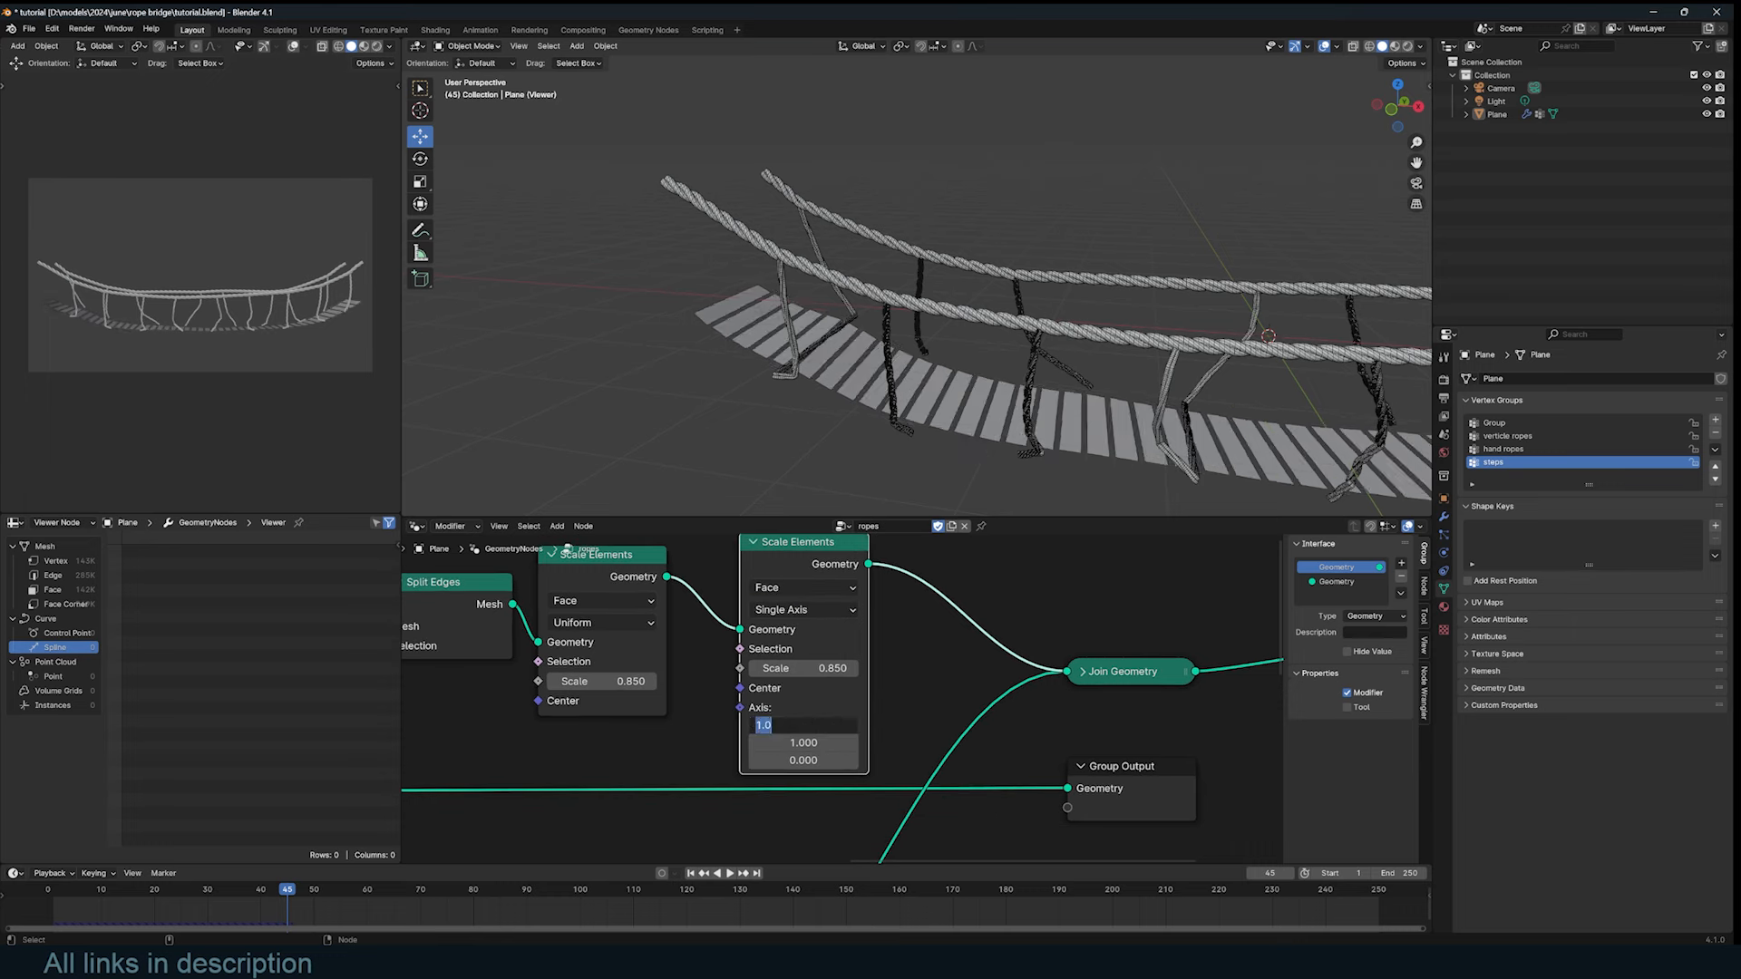
key("Return")
left_click(890, 689)
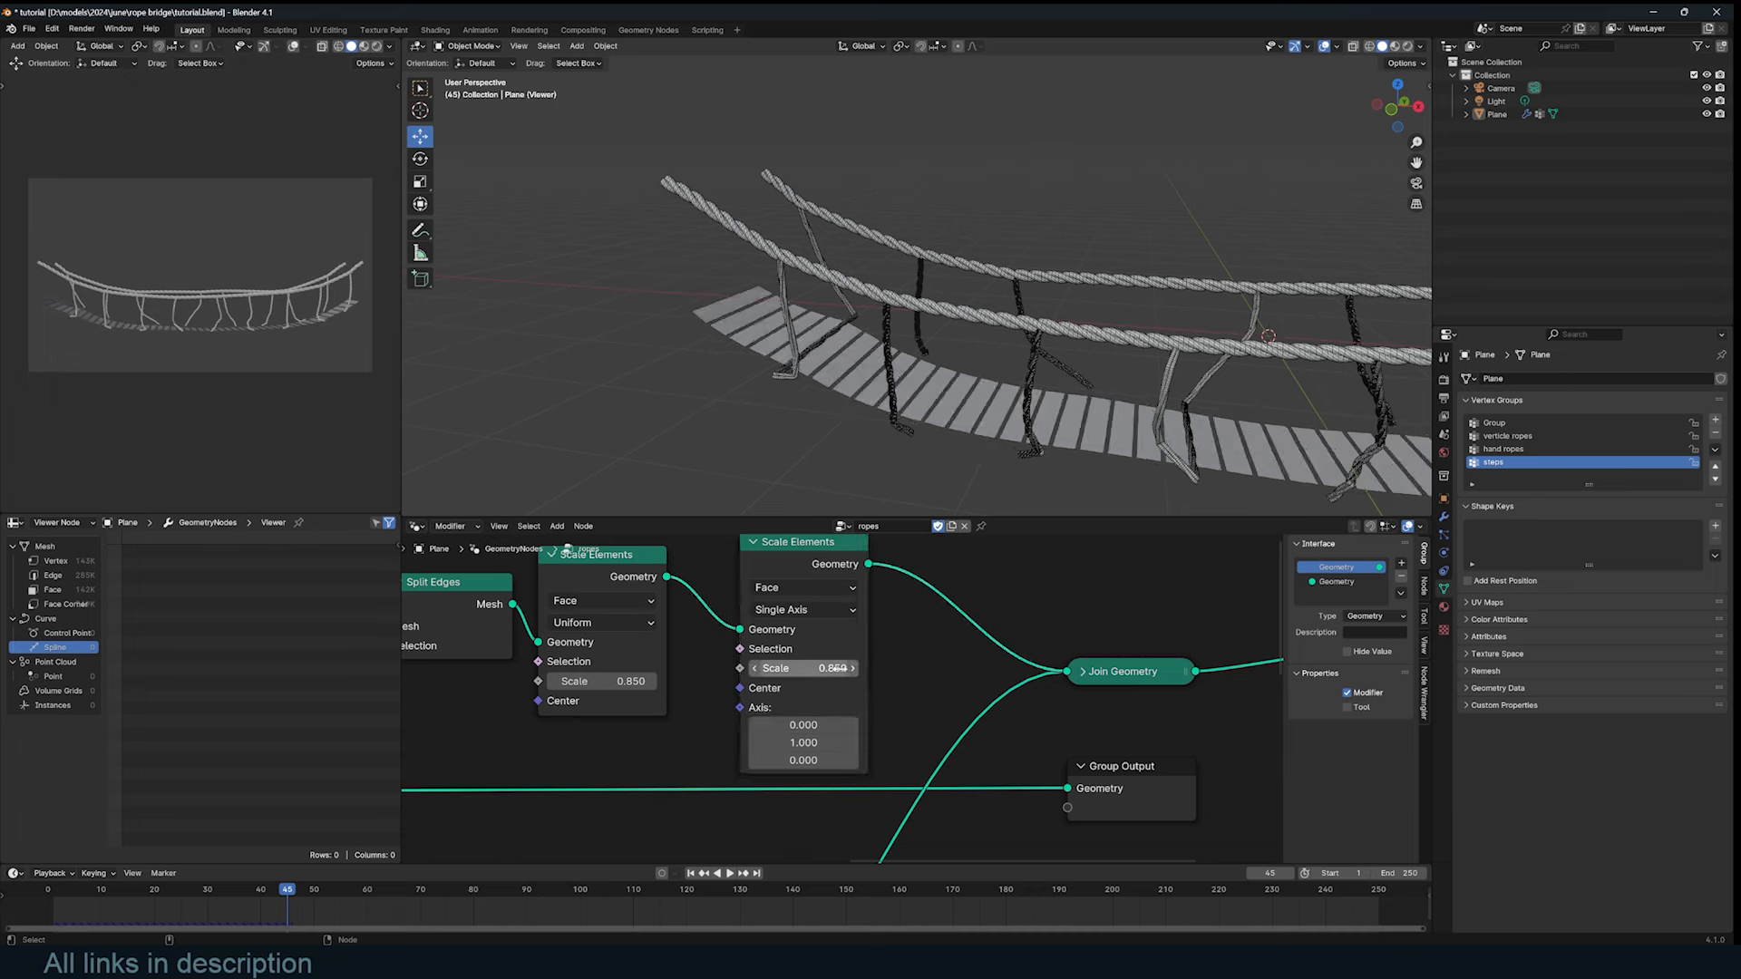
left_click_drag(827, 668, 879, 668)
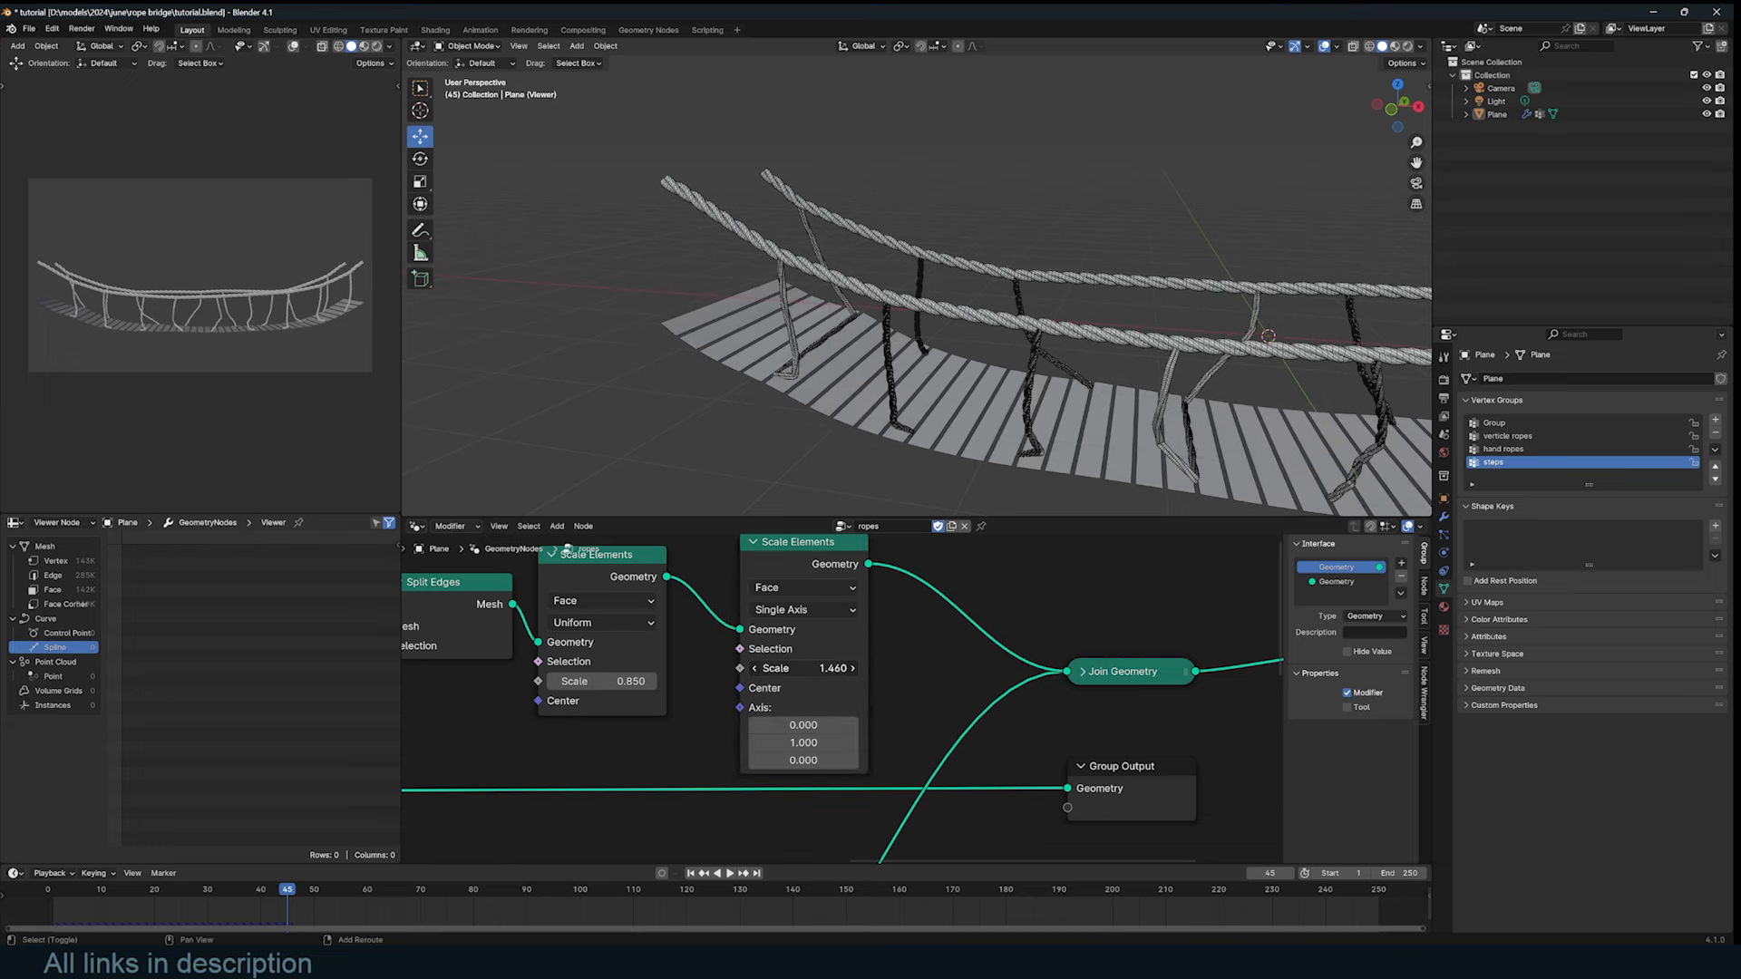
middle_click_drag(1013, 420, 950, 395)
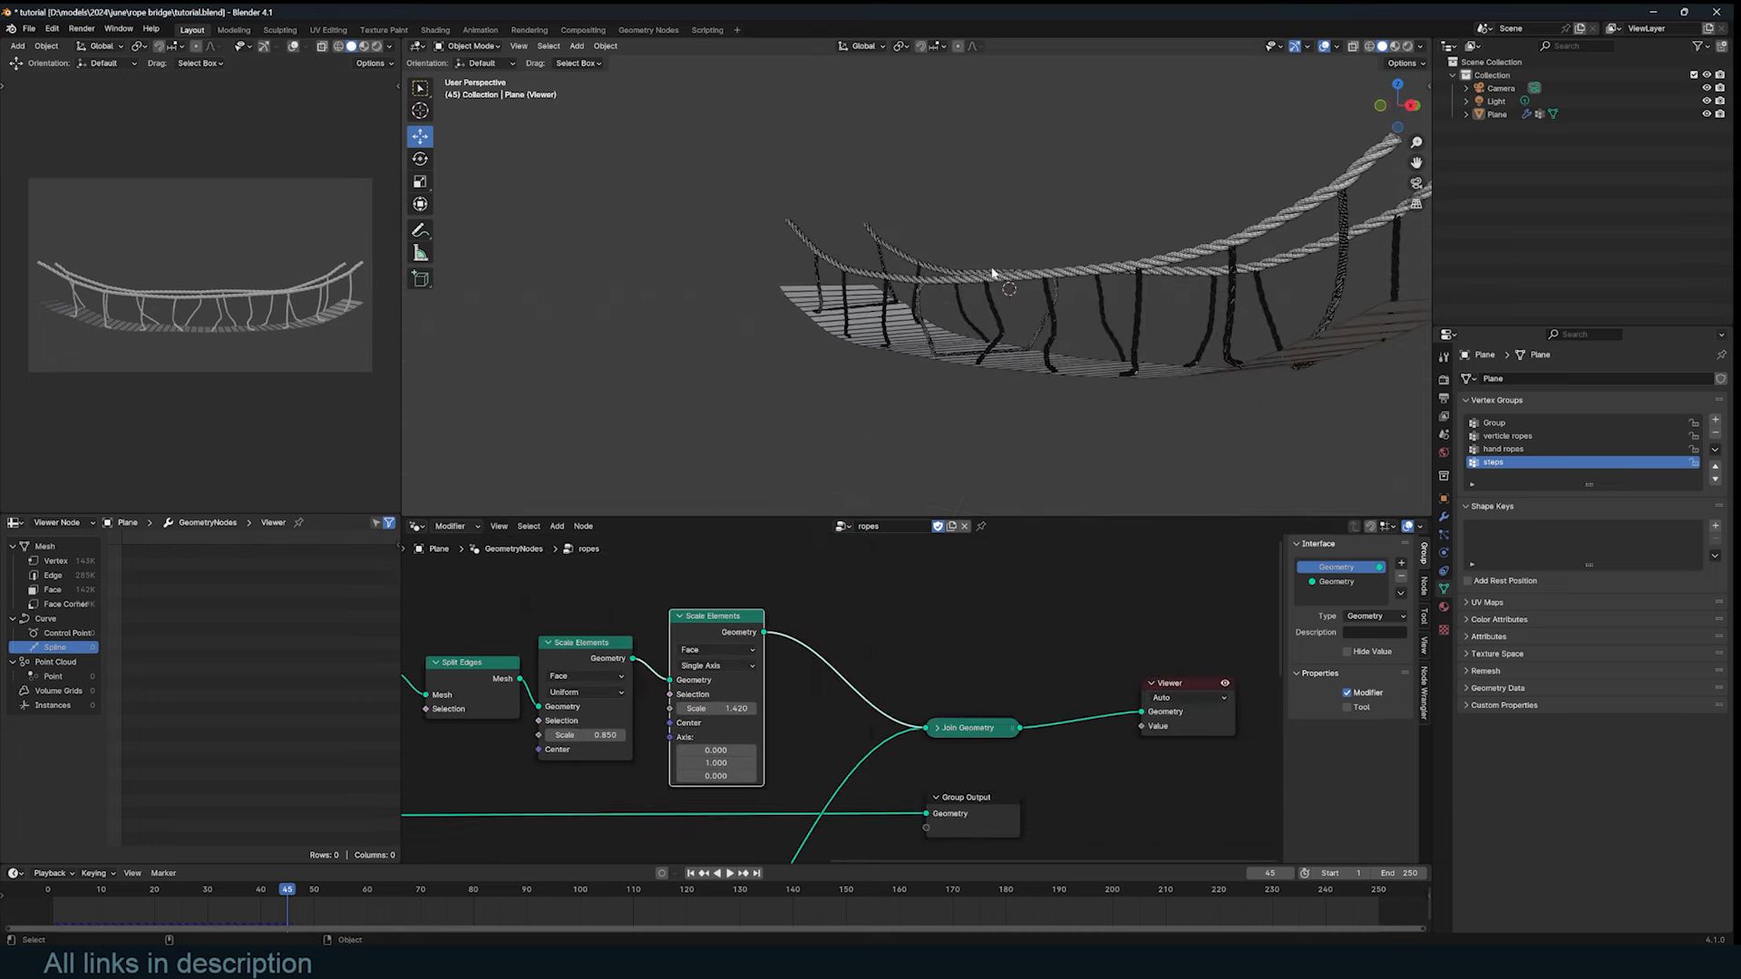
middle_click_drag(949, 394, 1038, 284)
Step: Insert an Extrude Mesh node after the second Scale Elements node with an offset scale of 0.05
middle_click_drag(916, 635, 864, 596)
key("shift+a")
type("ext")
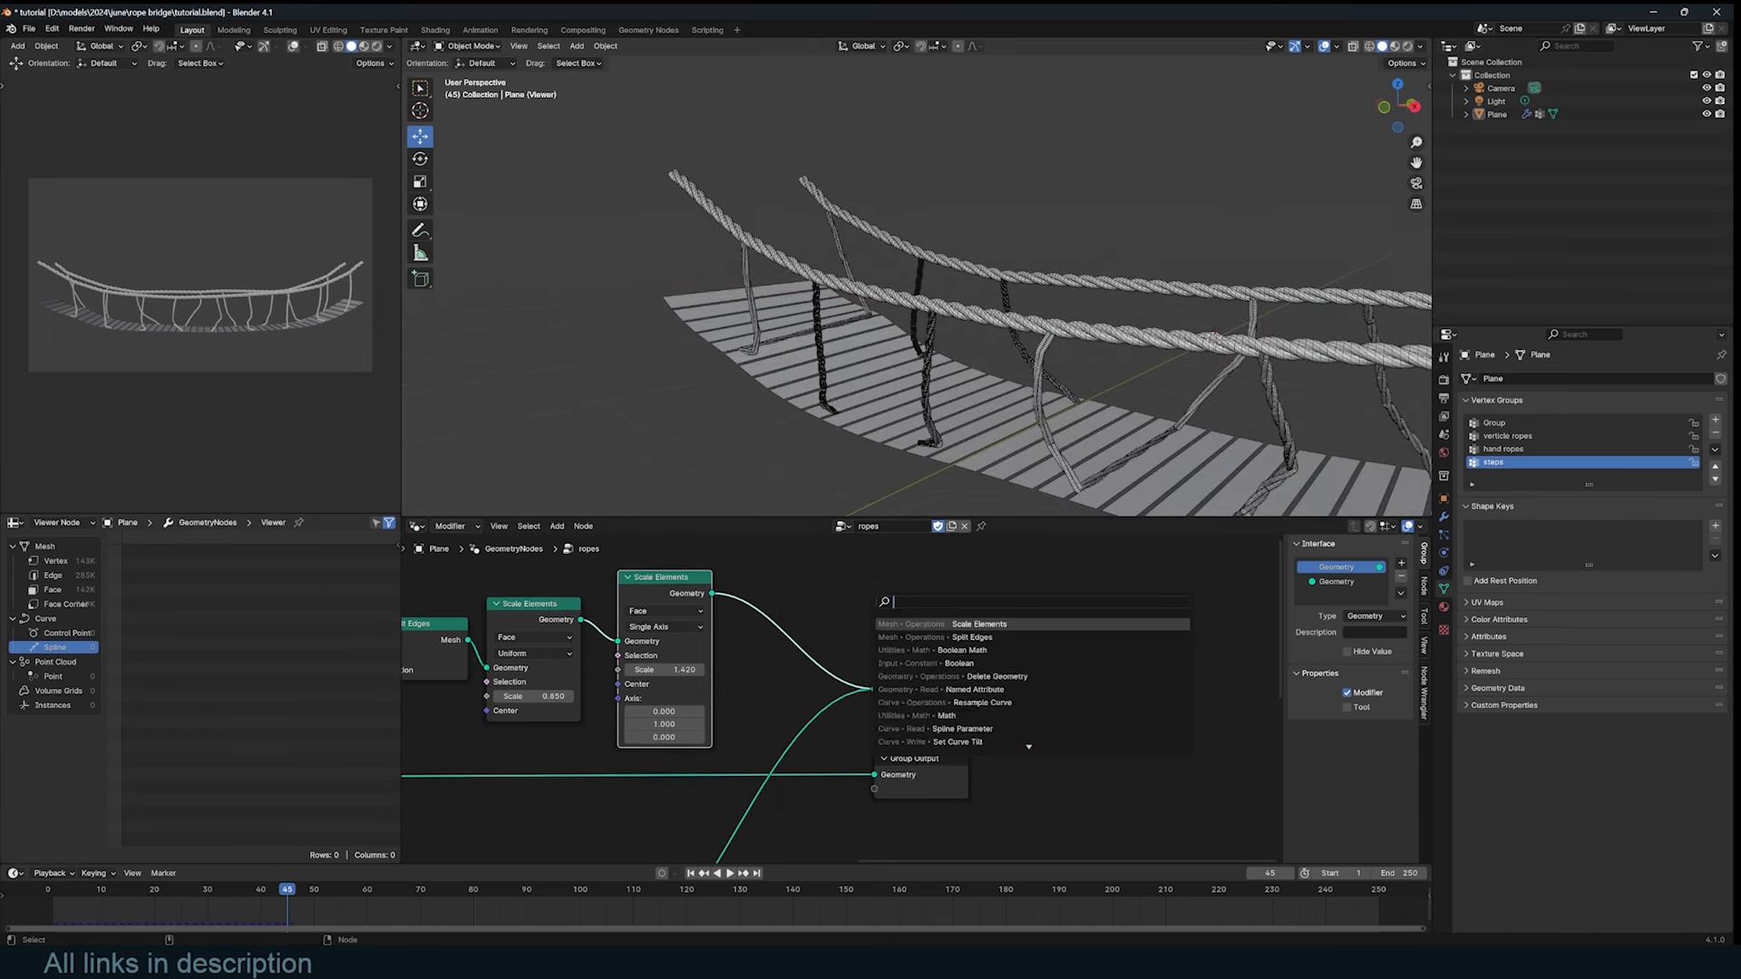
key("Return")
left_click(840, 589)
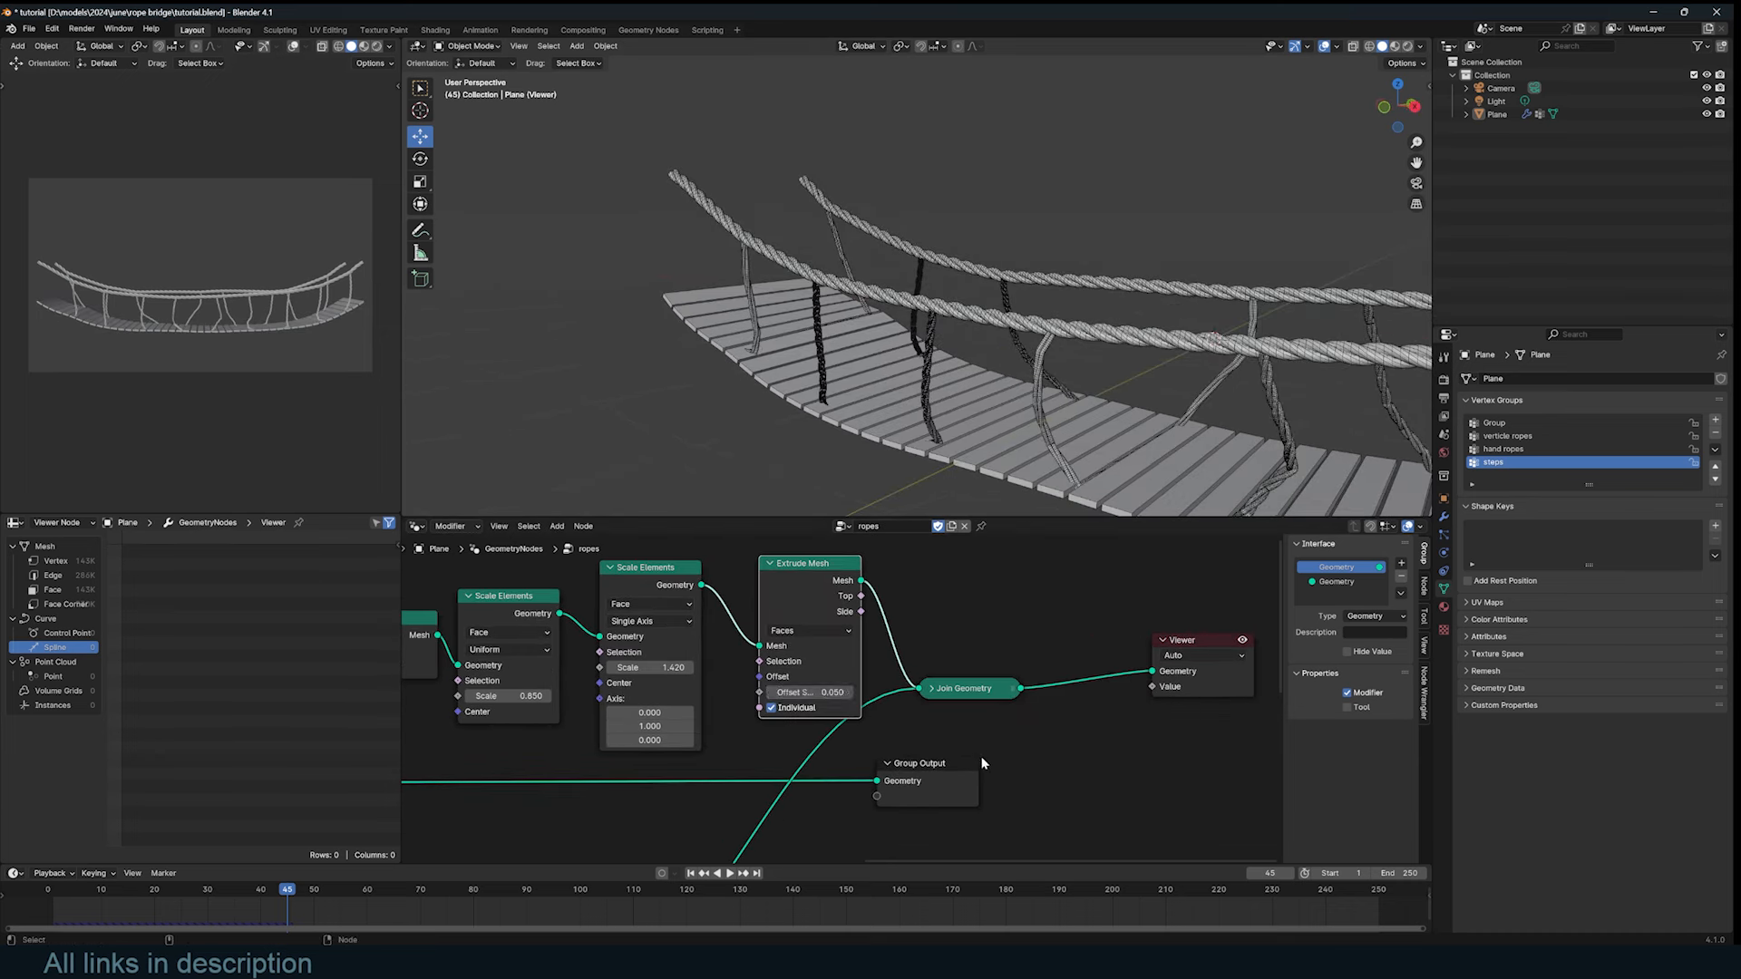
Step: Add a Random Value node feeding the Extrude Mesh offset scale, with a minimum of 0.04 and a maximum of 0.03
scroll(909, 735, "down", 2)
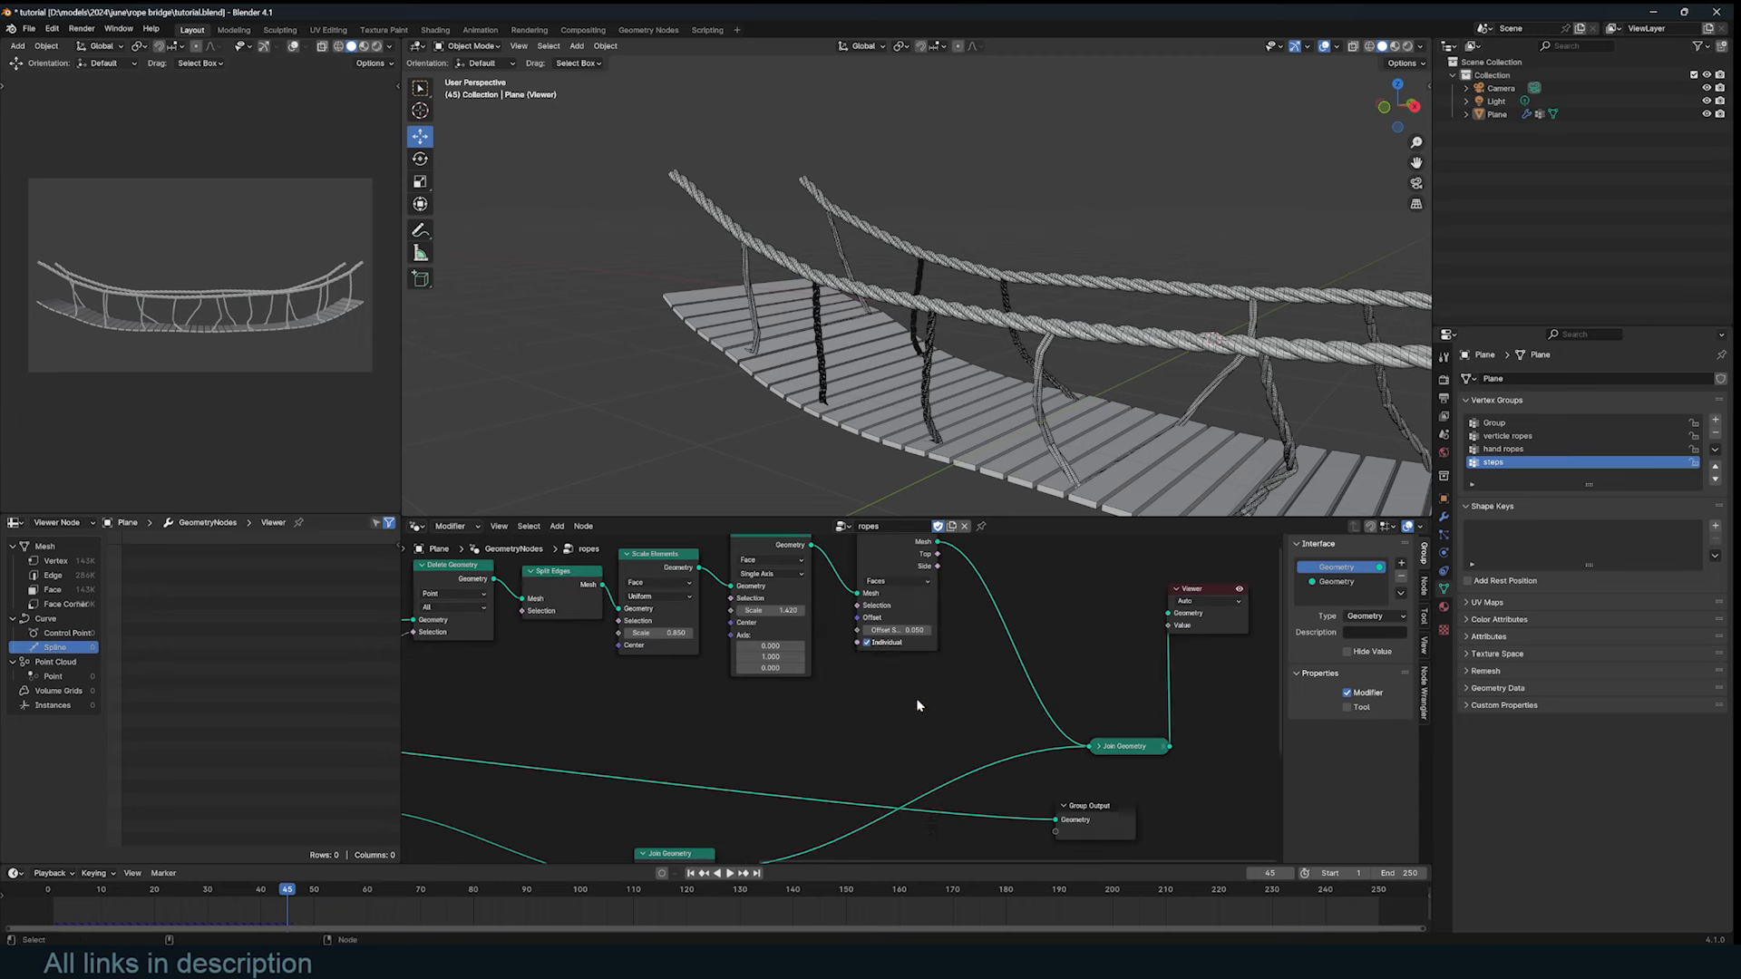
key("shift+a")
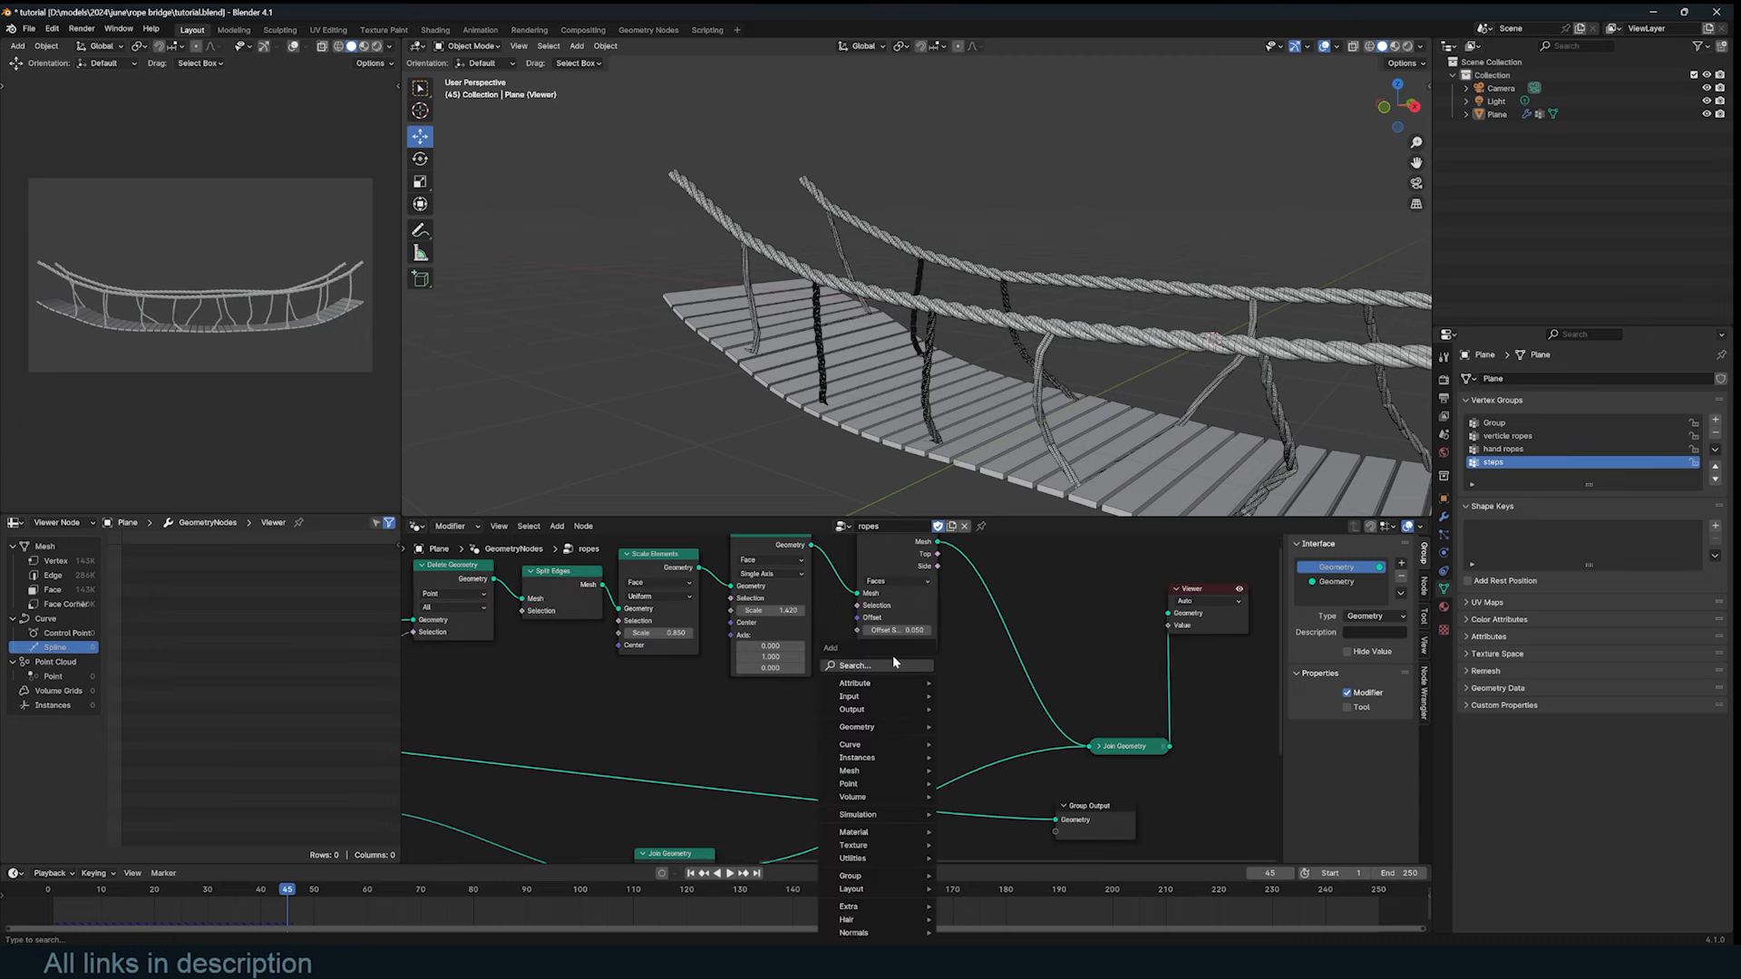
left_click(896, 665)
type("random")
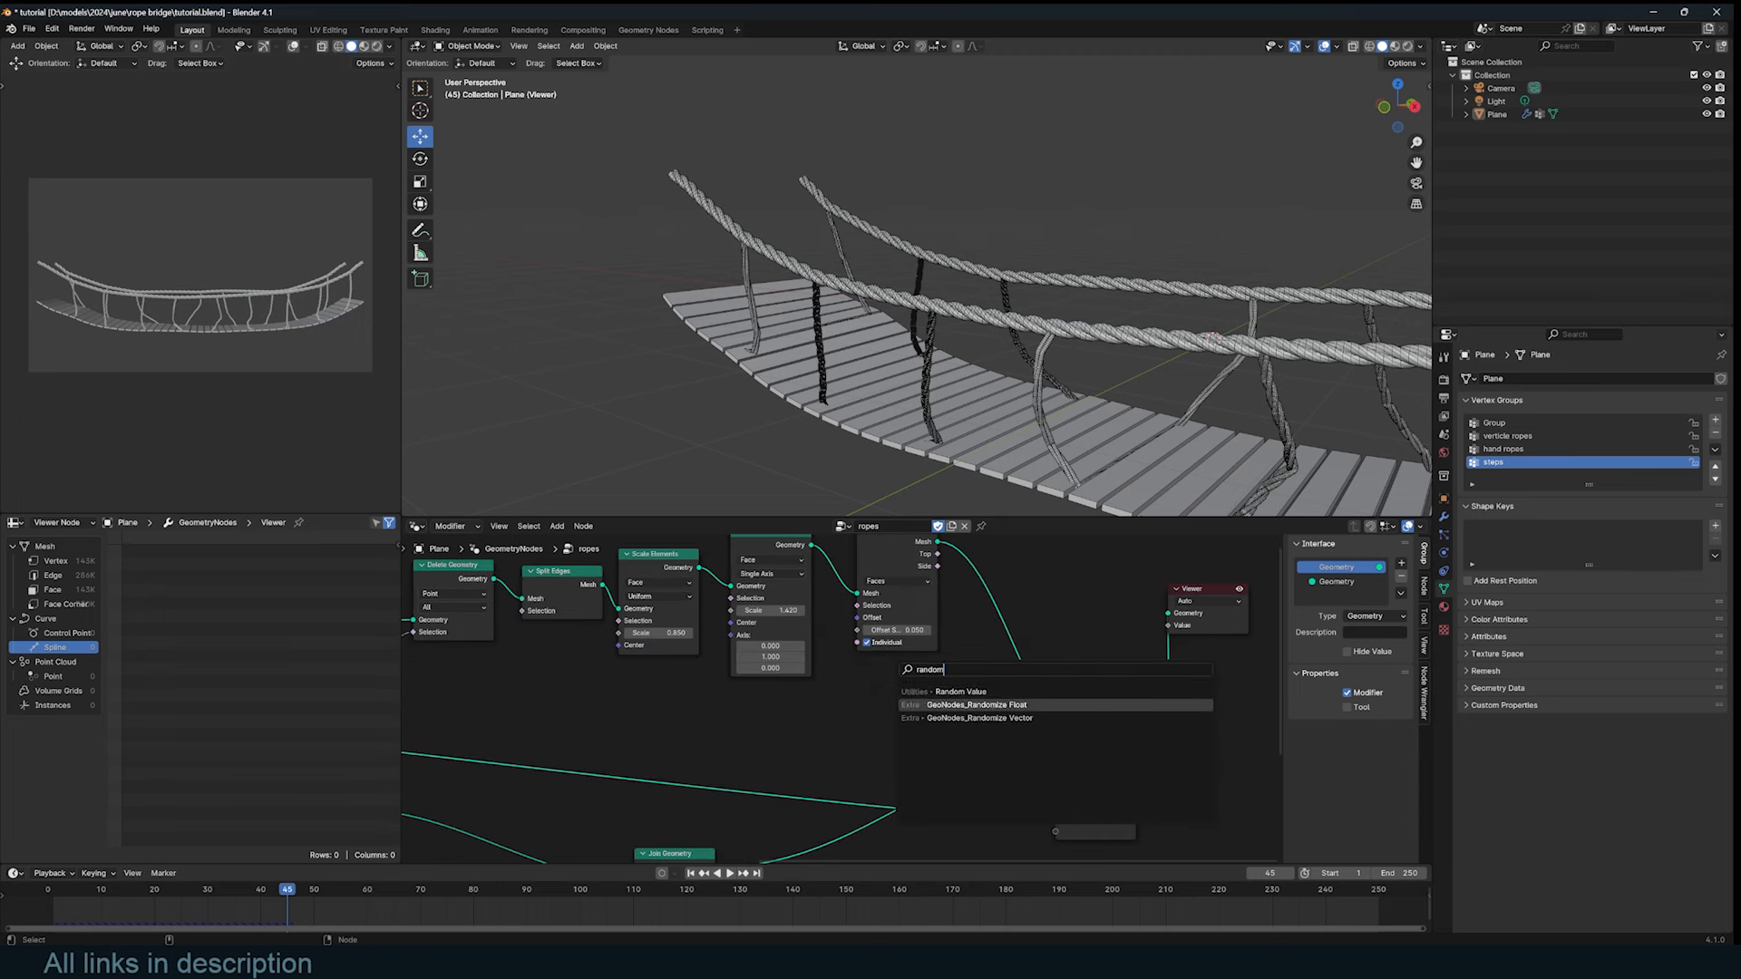
left_click(961, 692)
left_click_drag(886, 704, 858, 640)
mouse_move(854, 710)
left_mouse_down()
mouse_move(916, 678)
mouse_move(947, 717)
mouse_move(864, 716)
left_mouse_up()
scroll(944, 700, "up", 3)
left_click_drag(948, 702, 943, 717)
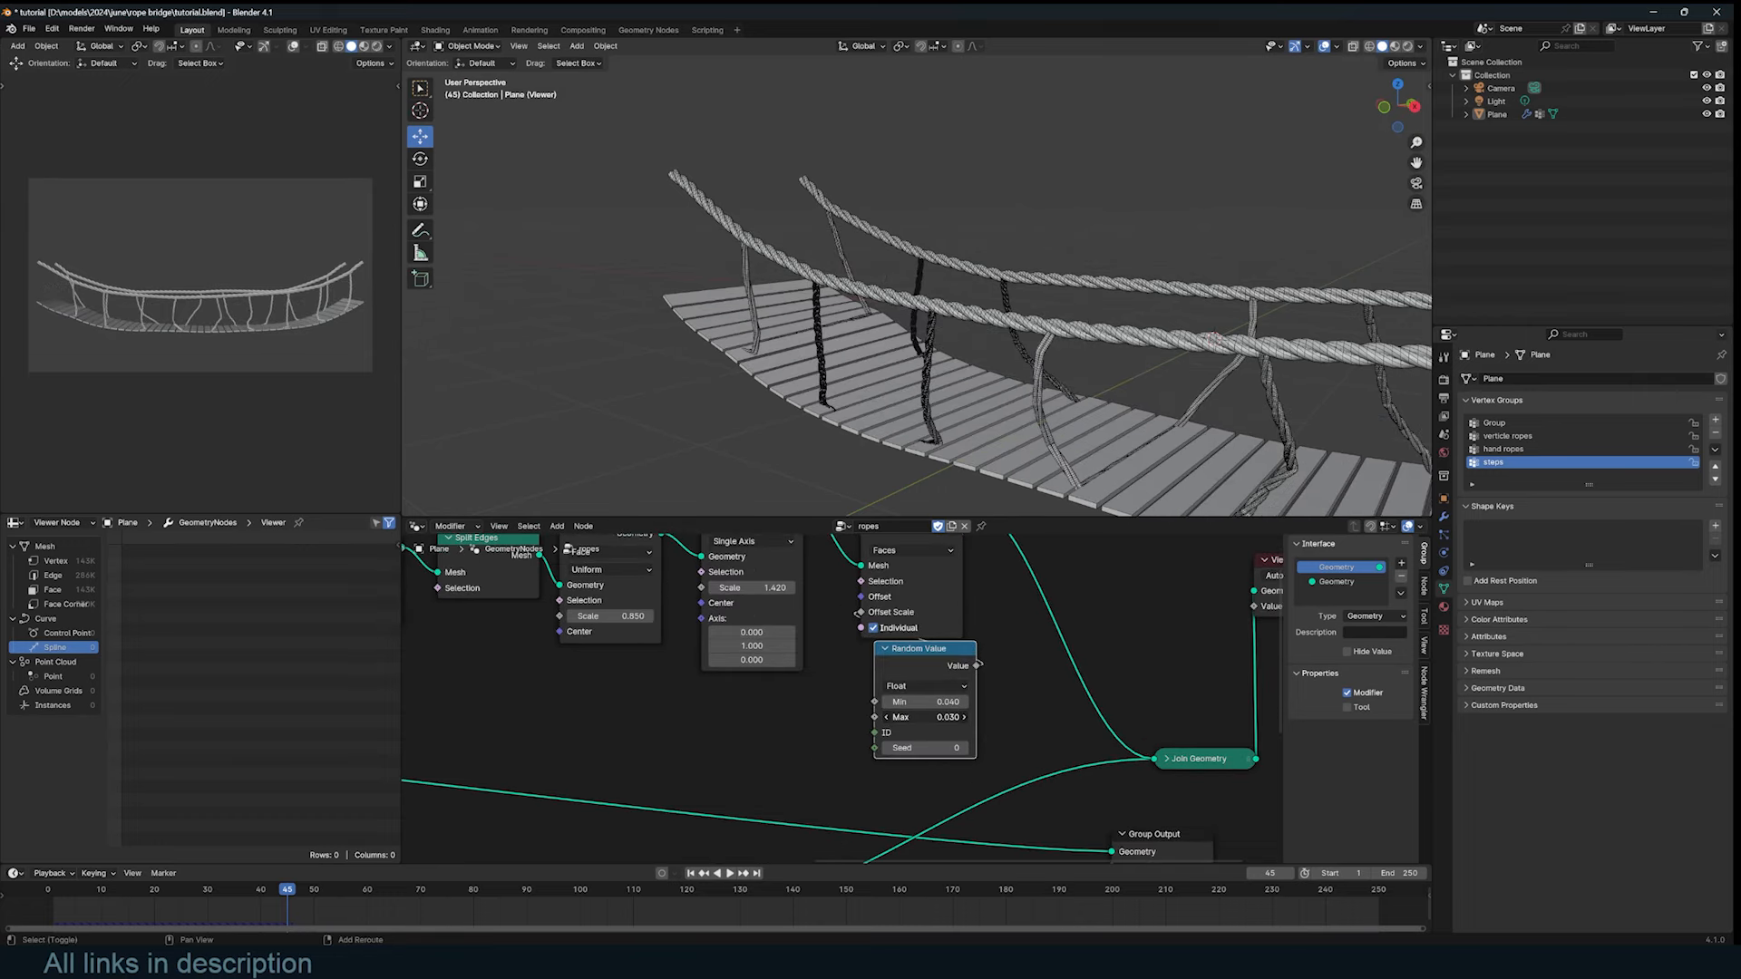
middle_click_drag(1158, 247, 967, 276)
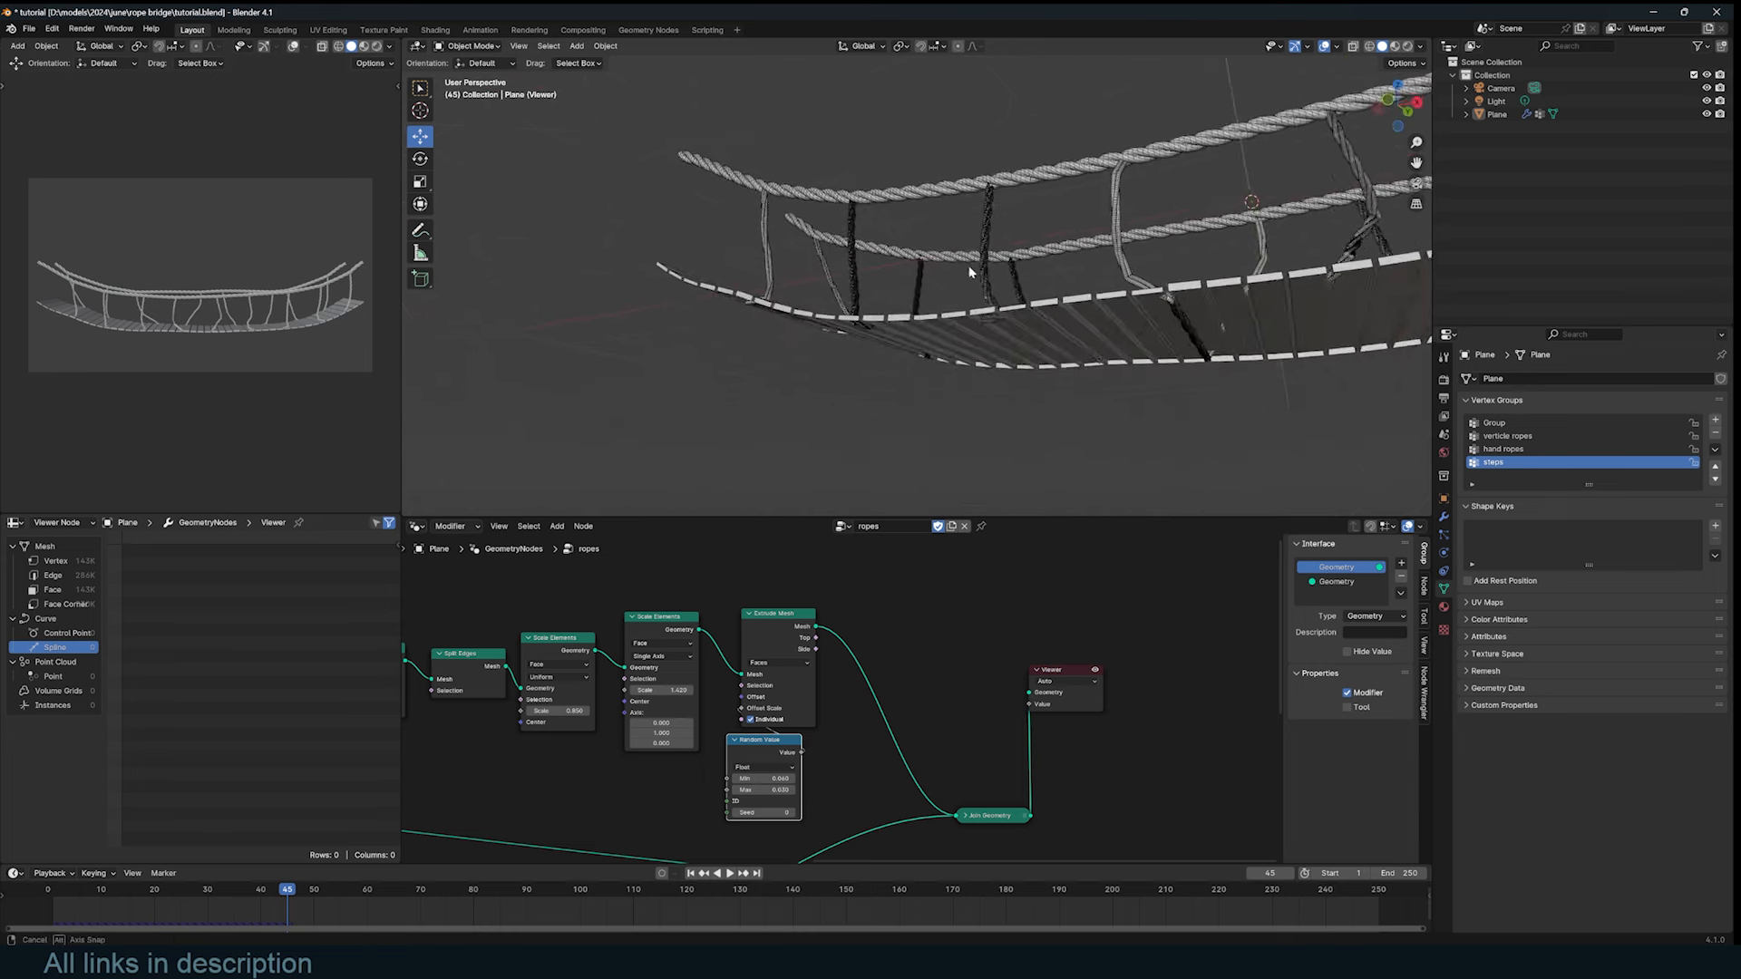
Step: Combine the second Scale Elements output with the Extrude Mesh output in a new Join Geometry node, and make room after it
scroll(984, 303, "up", 2)
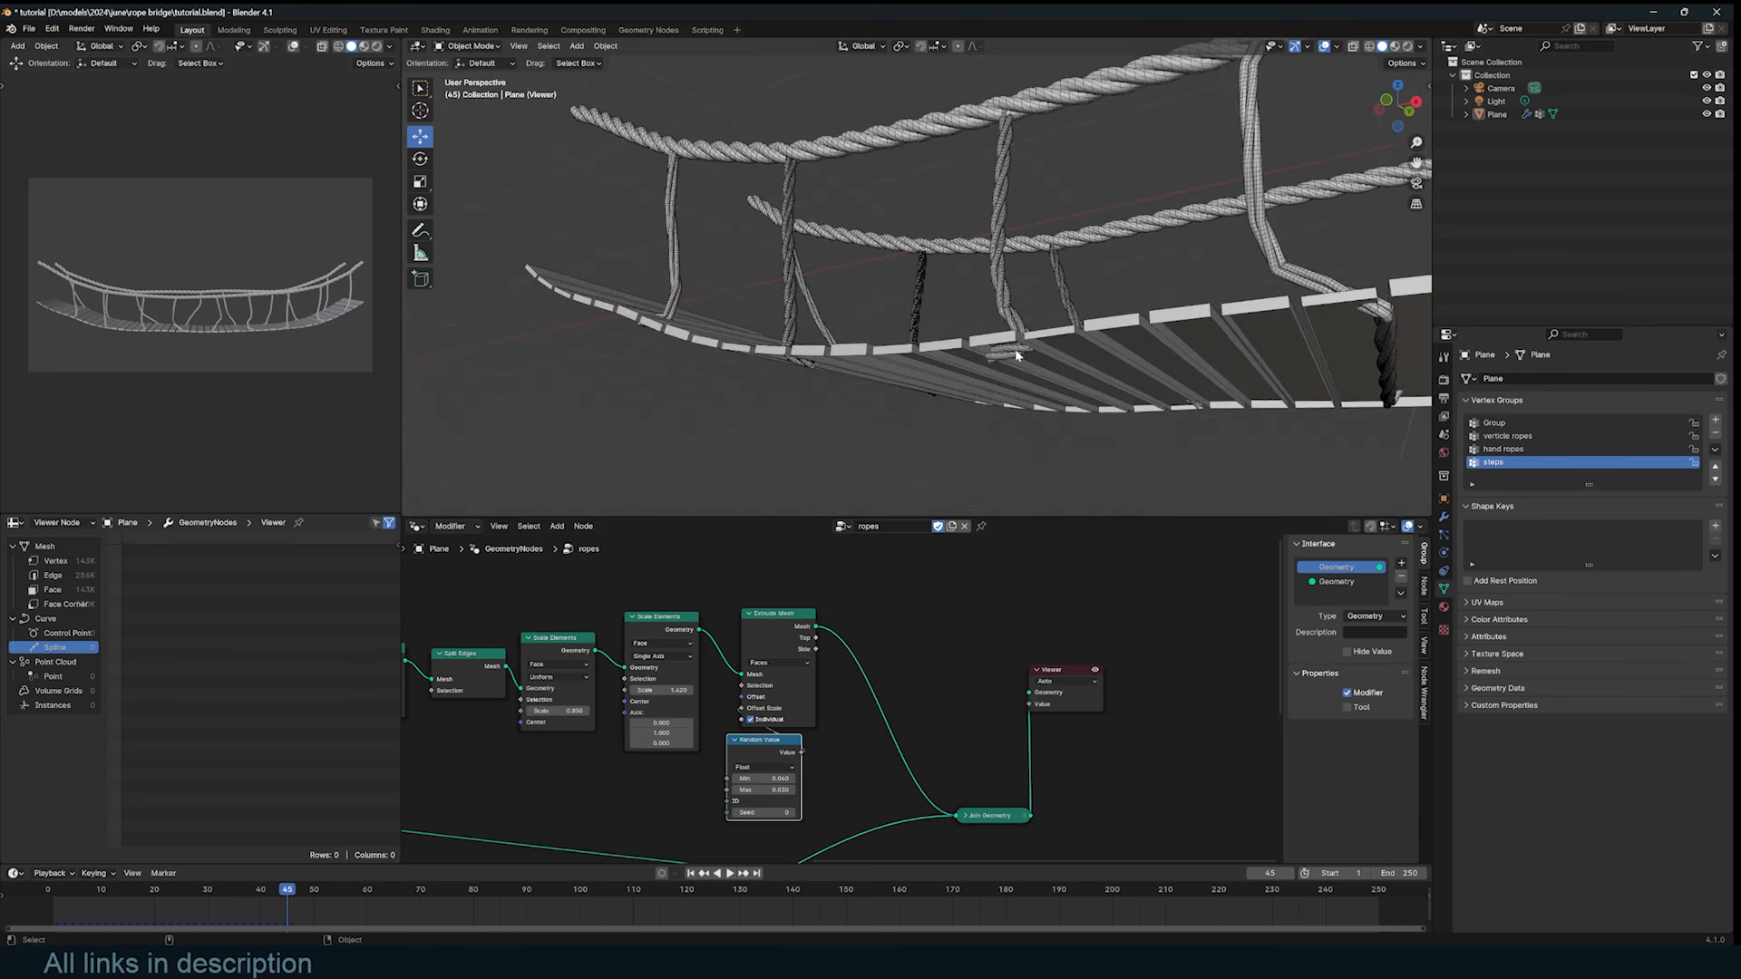
right_click_drag(706, 638, 771, 620, "ctrl+shift")
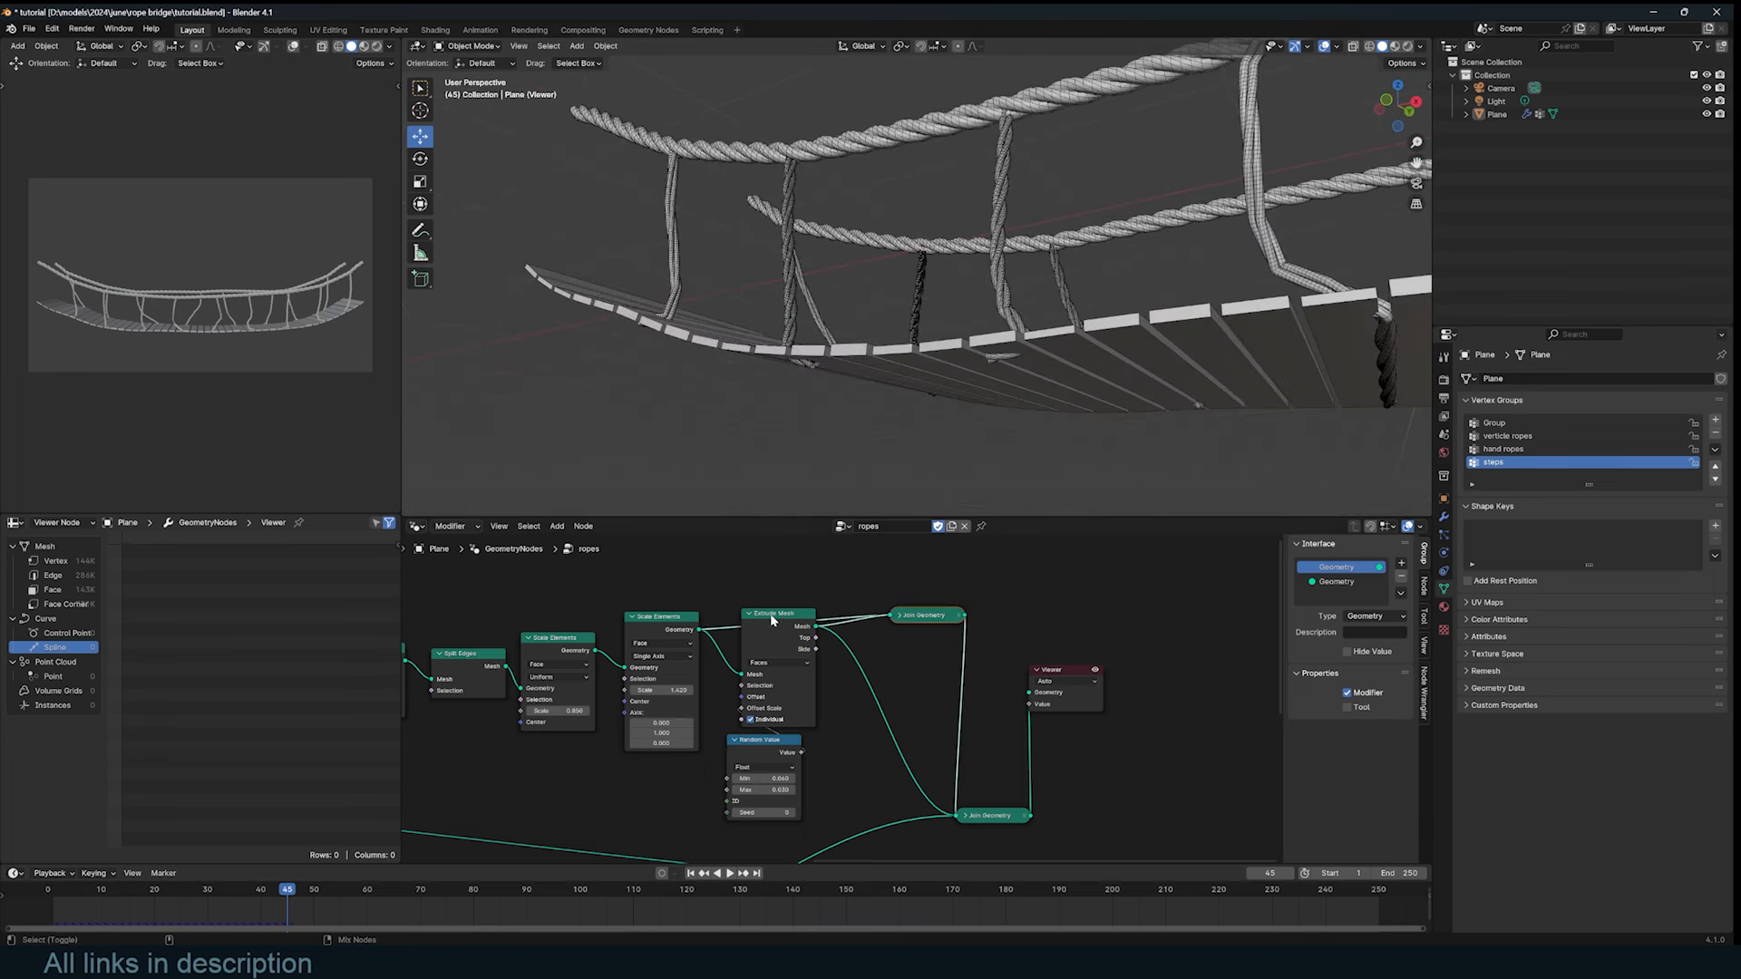
left_click(895, 617)
left_click_drag(909, 619, 888, 639)
middle_click_drag(976, 700, 864, 684)
left_click_drag(1100, 627, 889, 810)
left_click_drag(891, 802, 1193, 719)
left_click_drag(793, 620, 782, 678)
Step: Insert a Merge by Distance node after the planks' Join Geometry and remove the direct Extrude Mesh link to the final Join Geometry
key("shift+a")
left_click(859, 666)
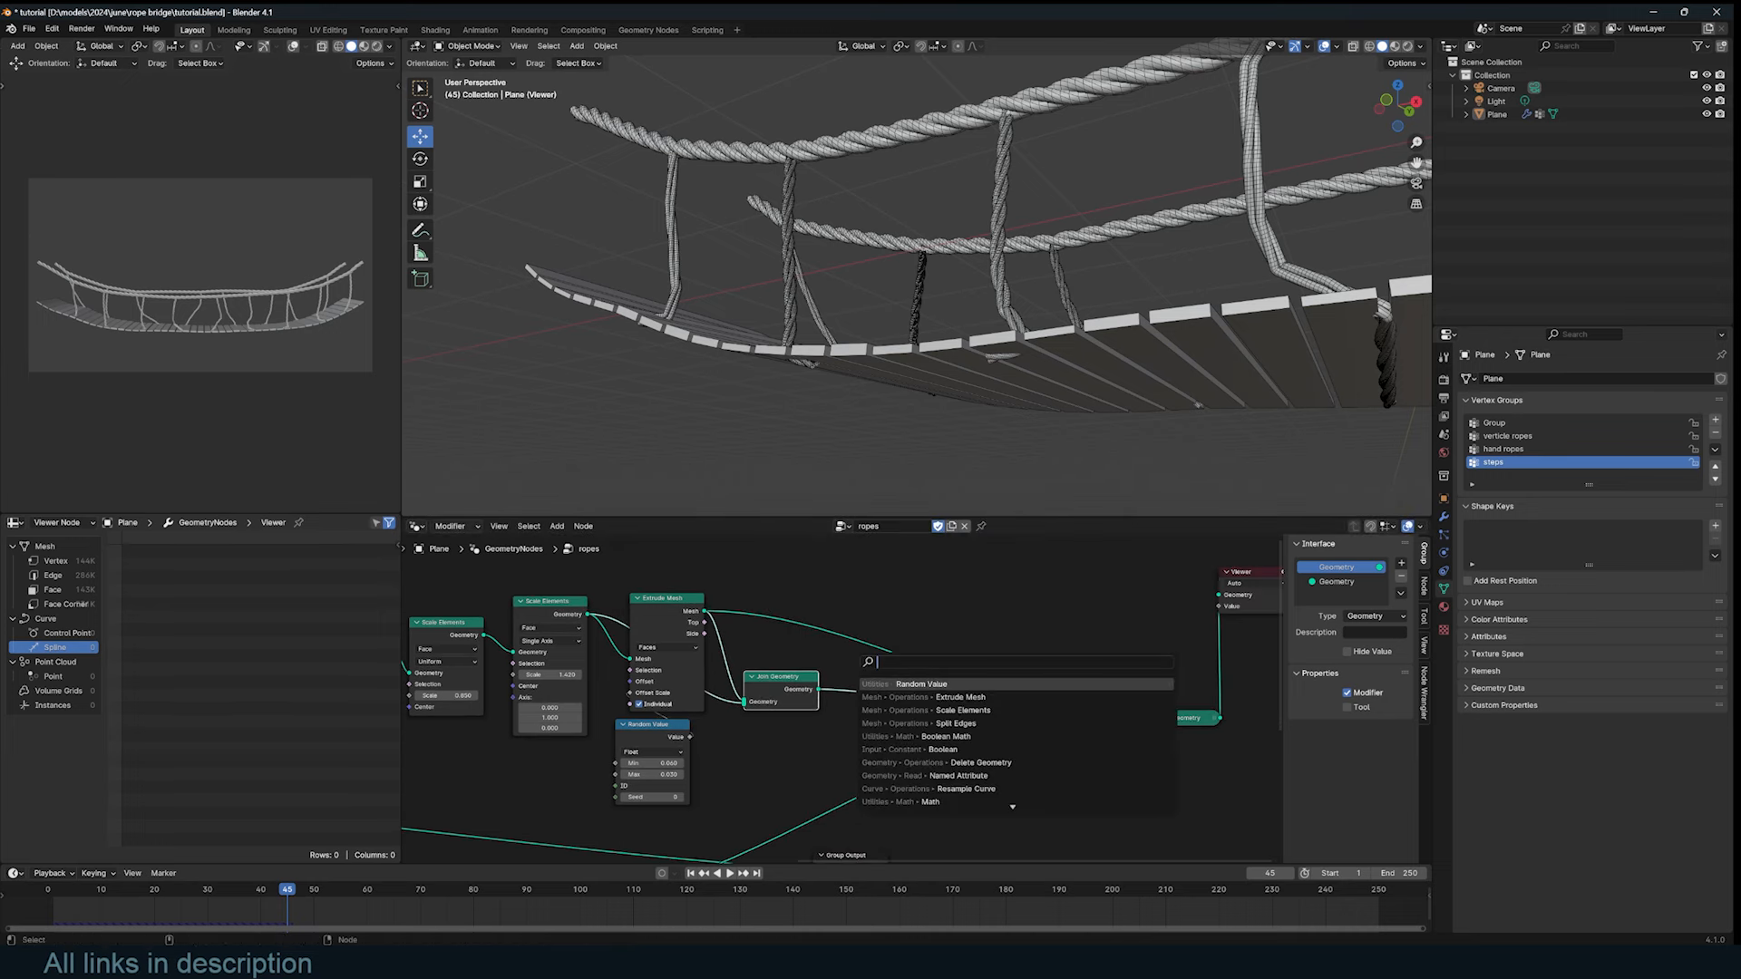
type("merge")
key("Return")
left_click(907, 691)
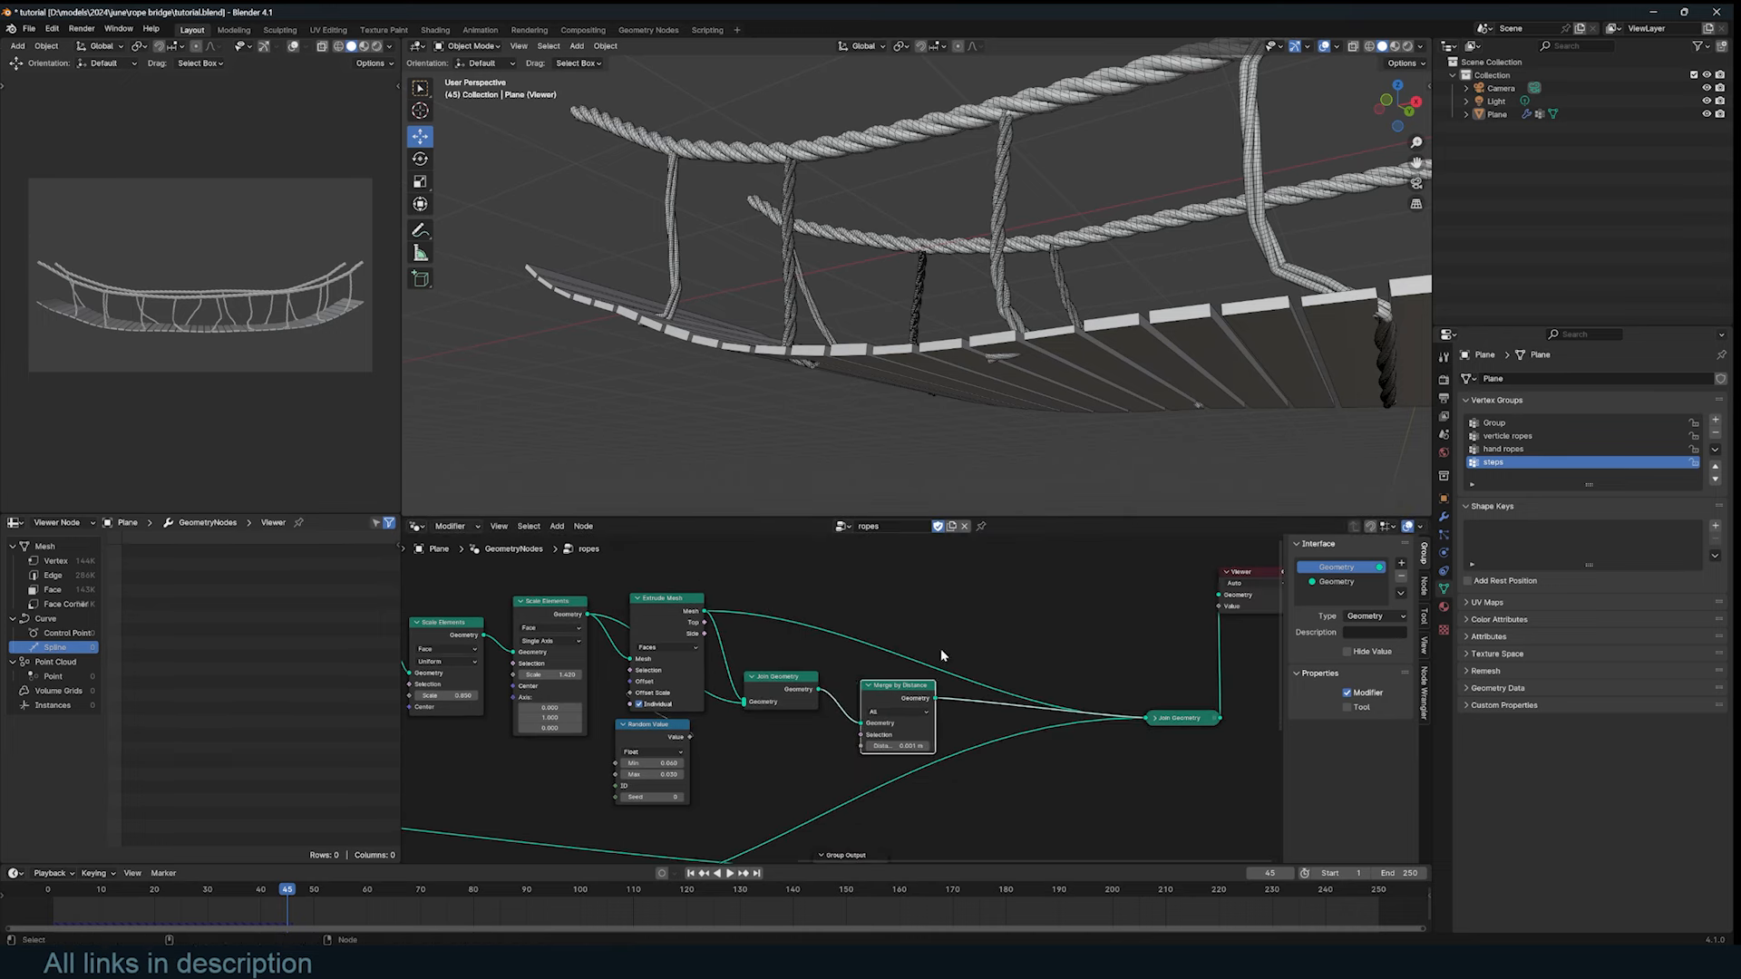
left_click(1155, 719)
left_click_drag(1145, 744, 1111, 635)
scroll(1070, 680, "down", 4)
middle_click_drag(1123, 684, 1030, 678)
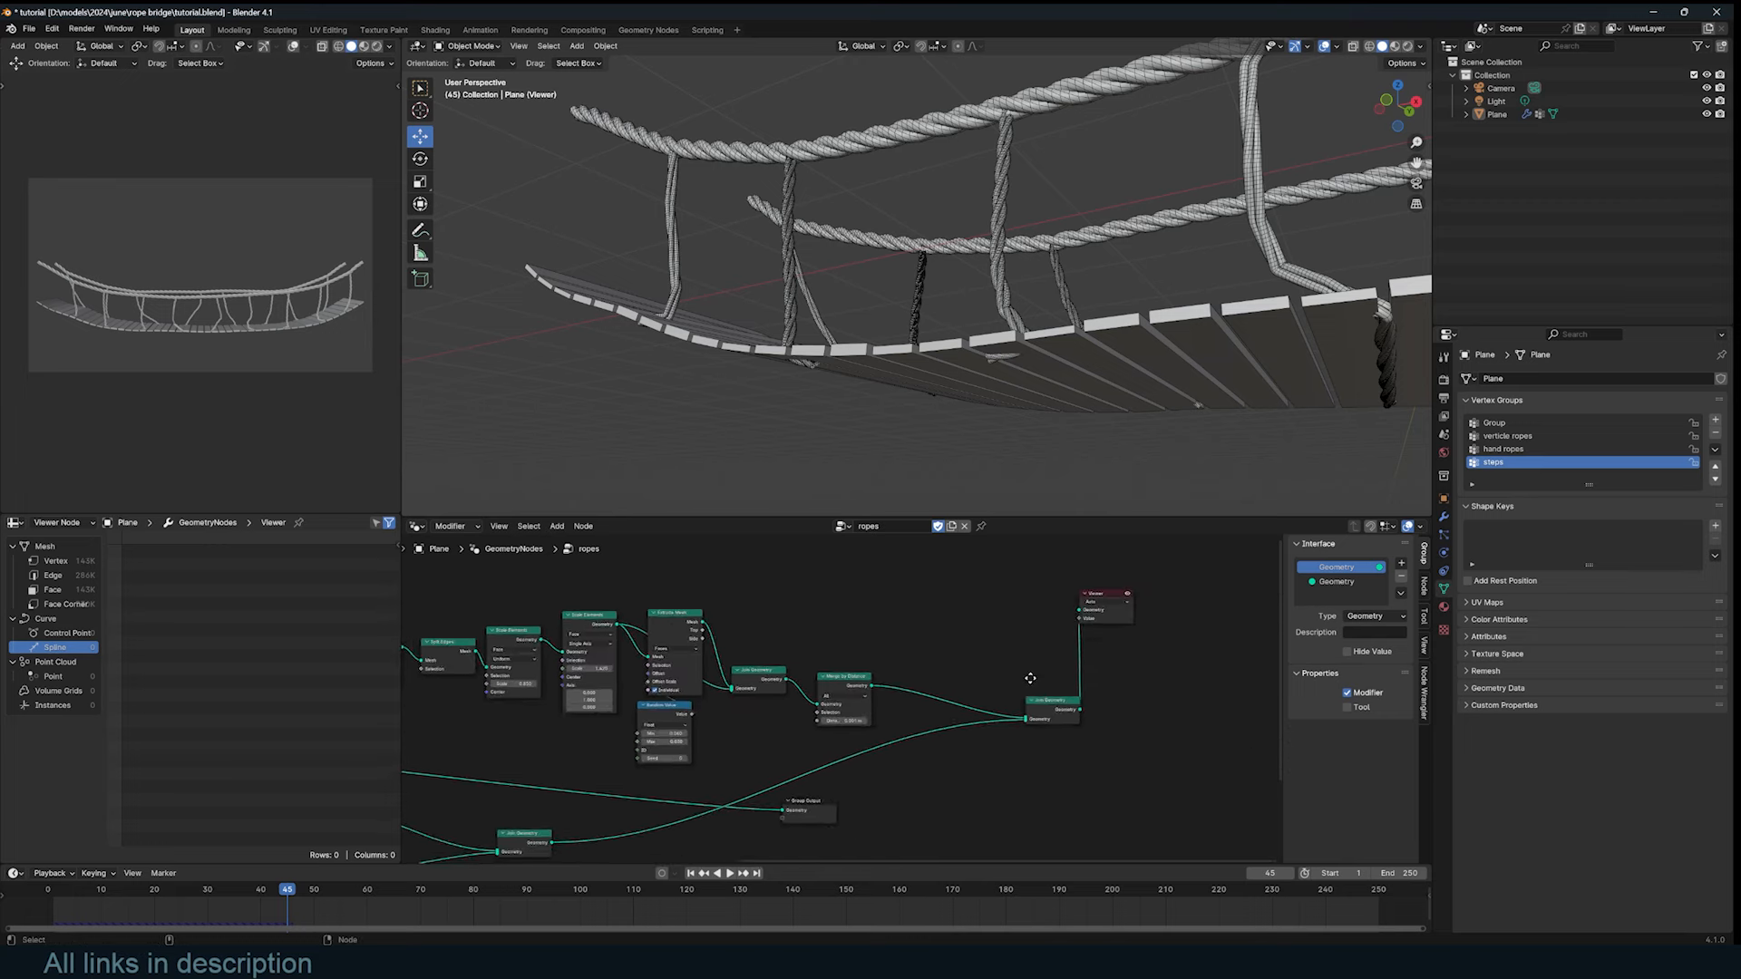
scroll(834, 703, "up", 1)
Step: Show face orientation and insert a Flip Faces node between the second Scale Elements node and the planks' Join Geometry
key("q")
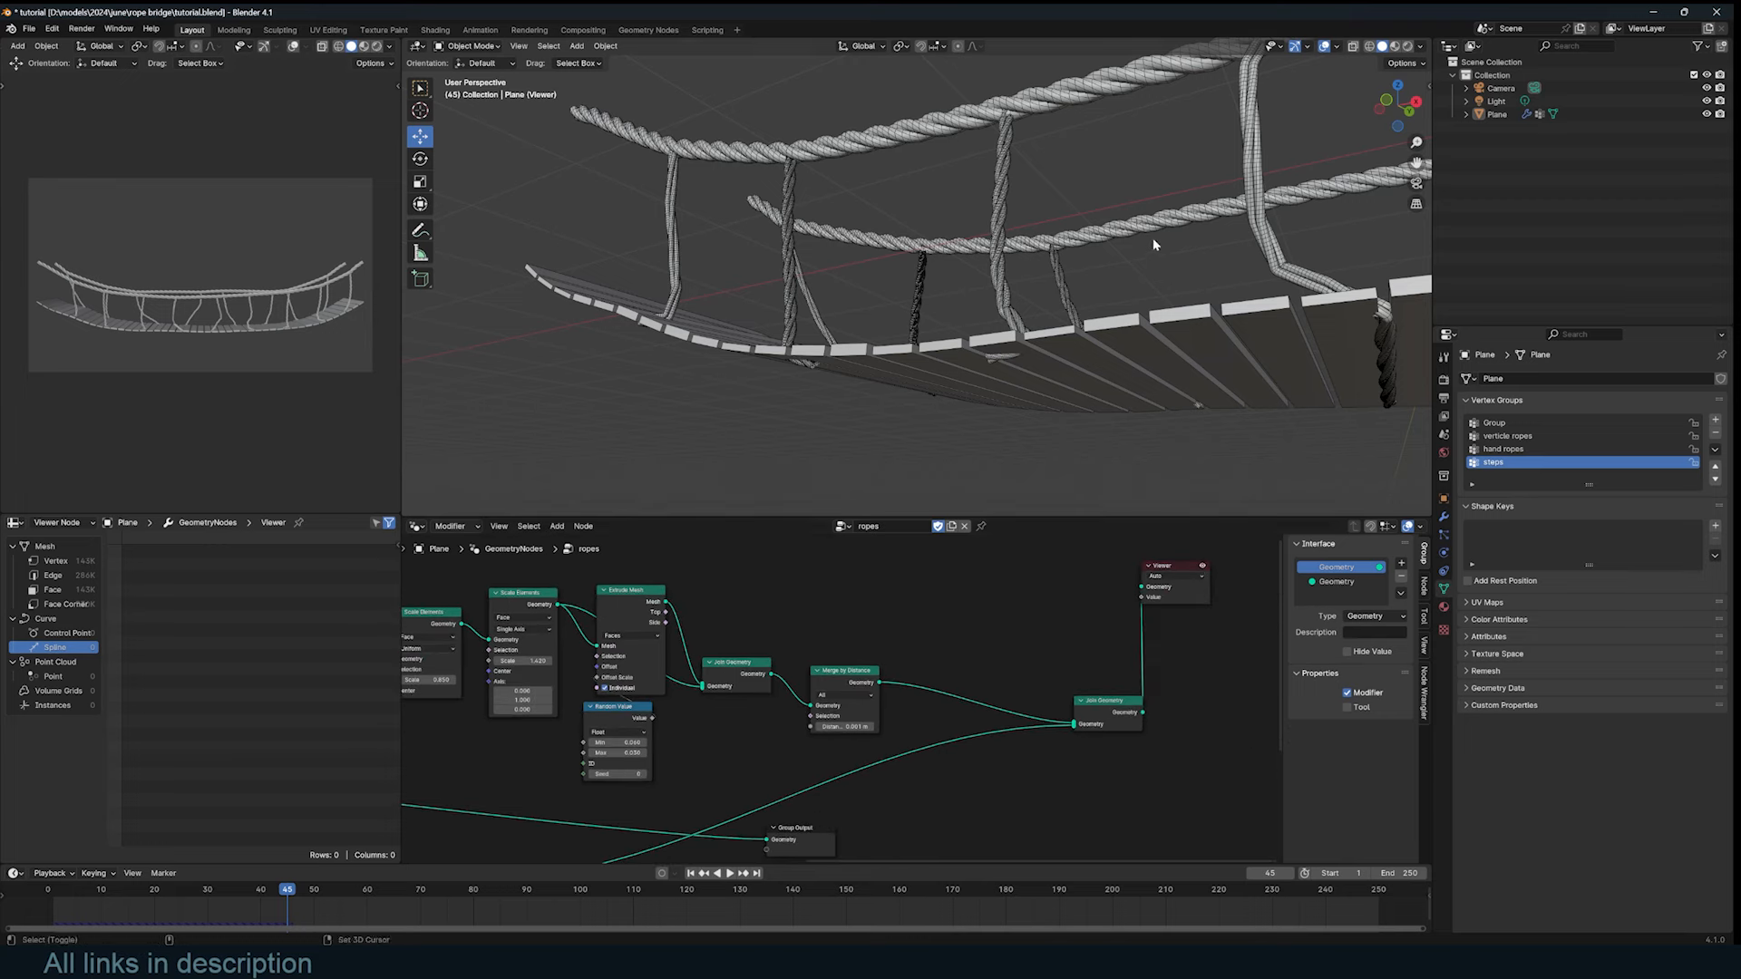
key("shift+q")
left_click(1247, 298)
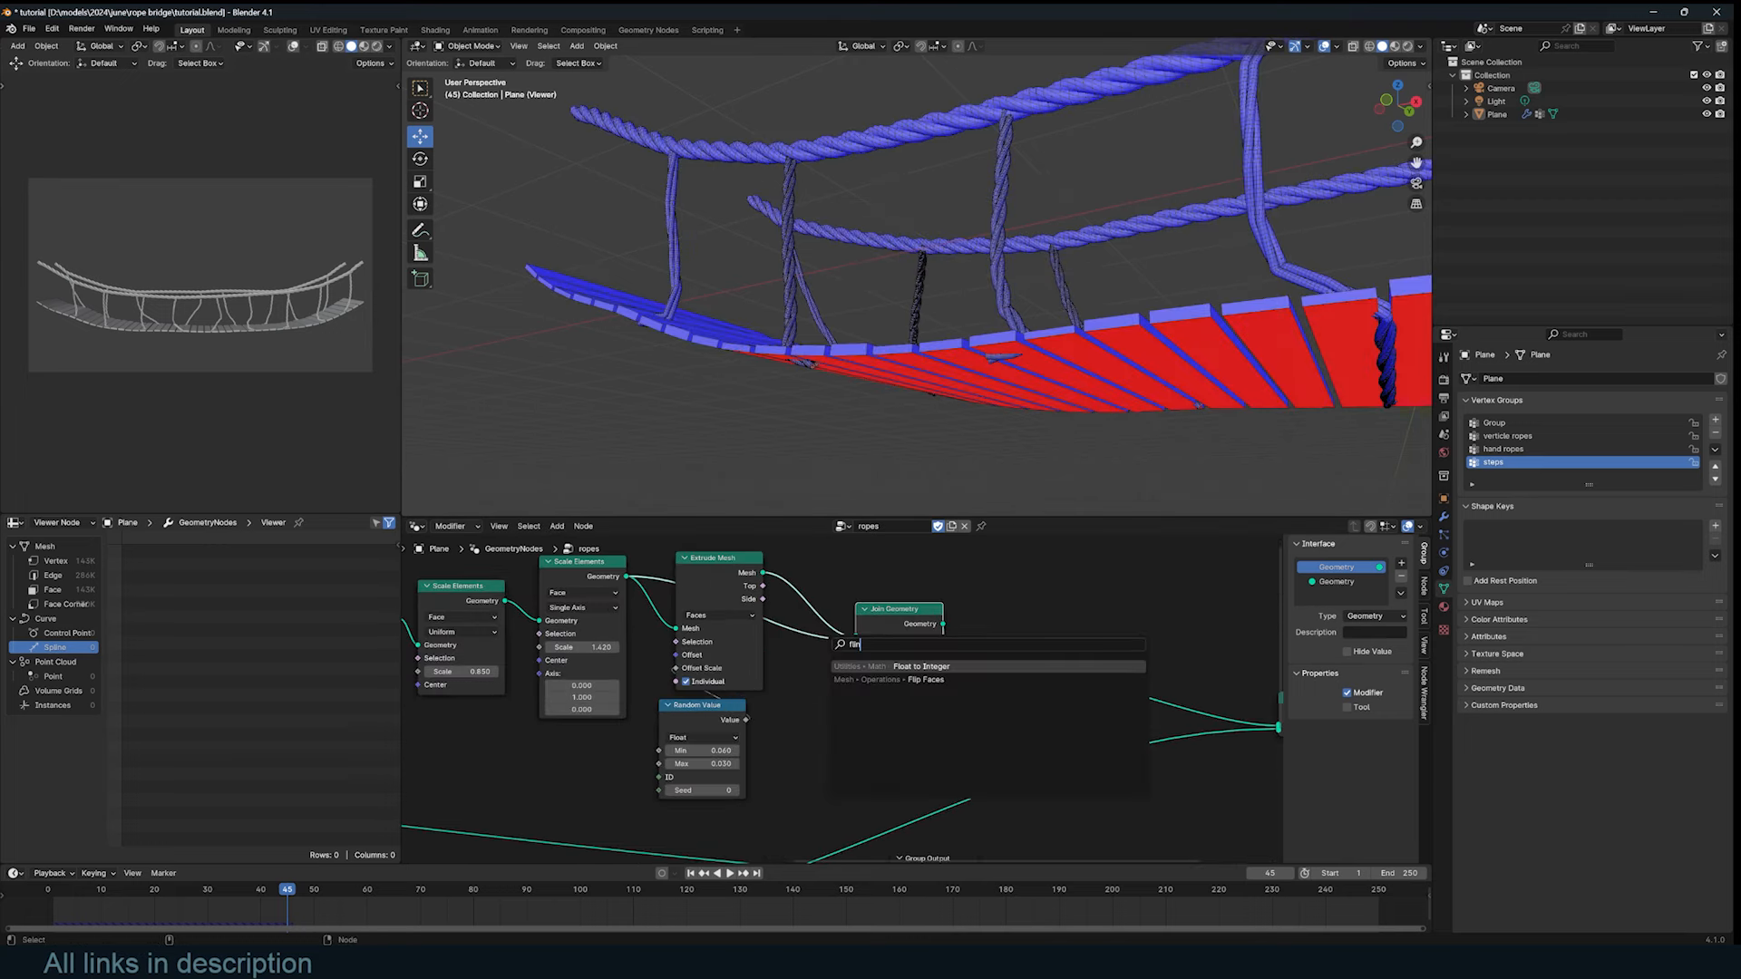
type("flip")
key("Return")
left_click(784, 657)
scroll(995, 342, "down", 2)
scroll(1100, 680, "down", 5)
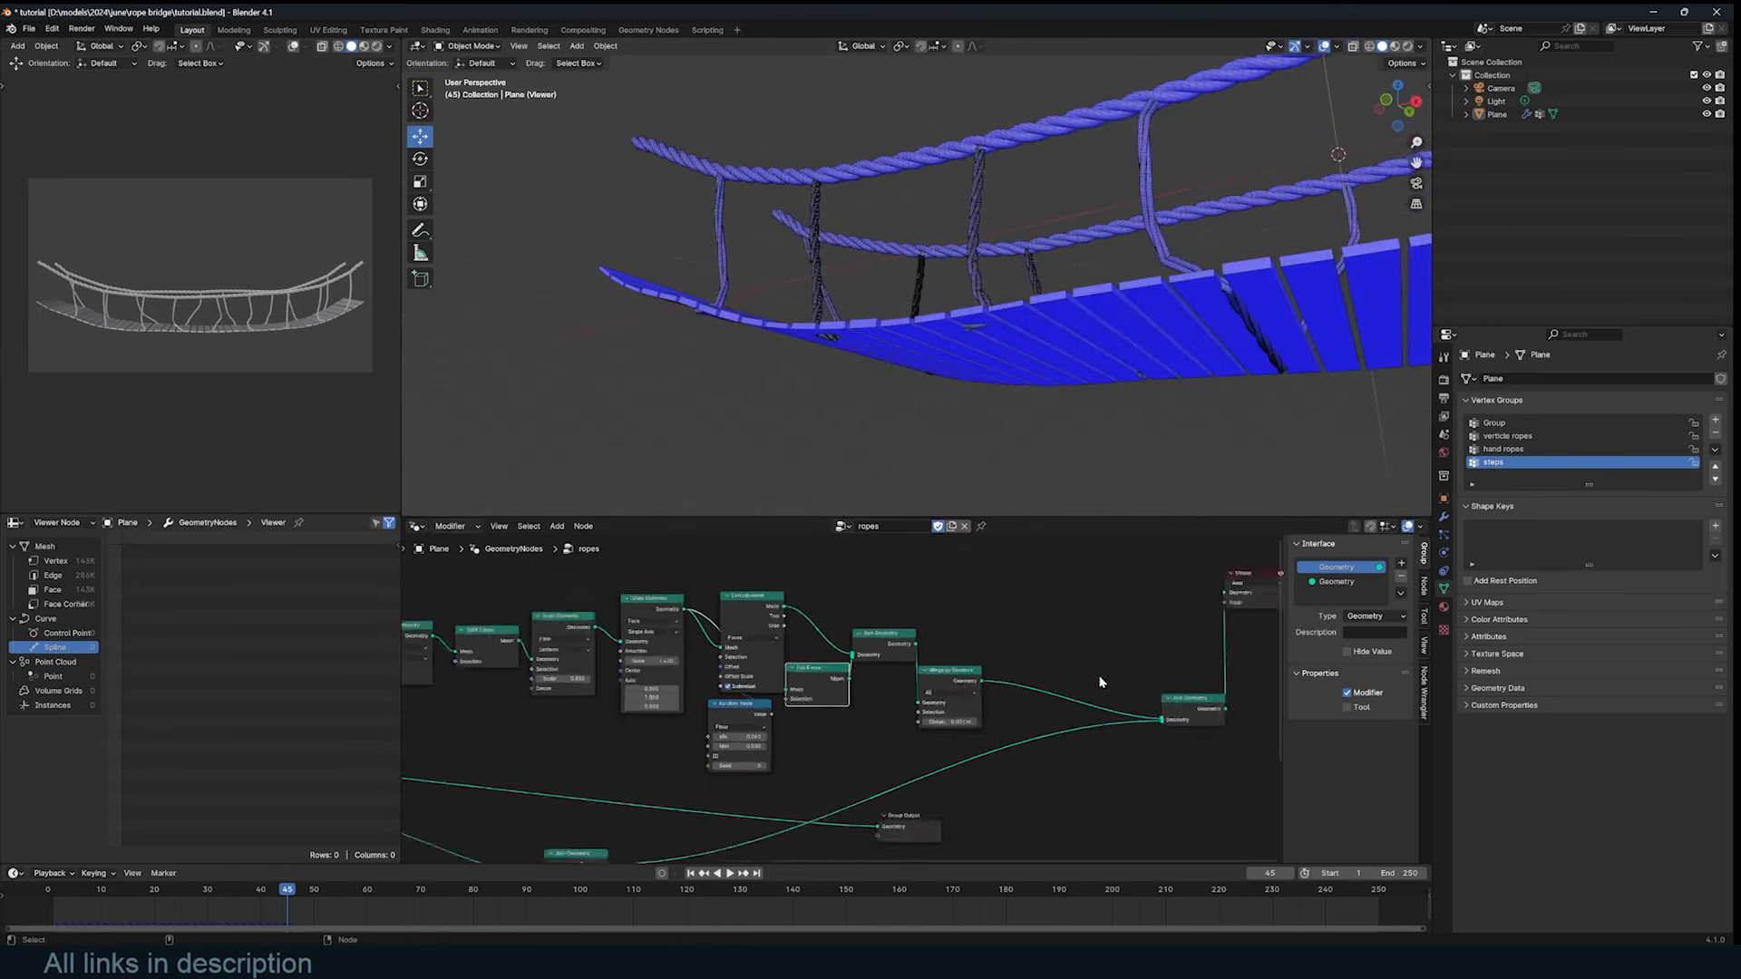
Step: Play the cloth simulation and examine the planks and ropes of the bridge
middle_click_drag(1010, 653, 827, 637)
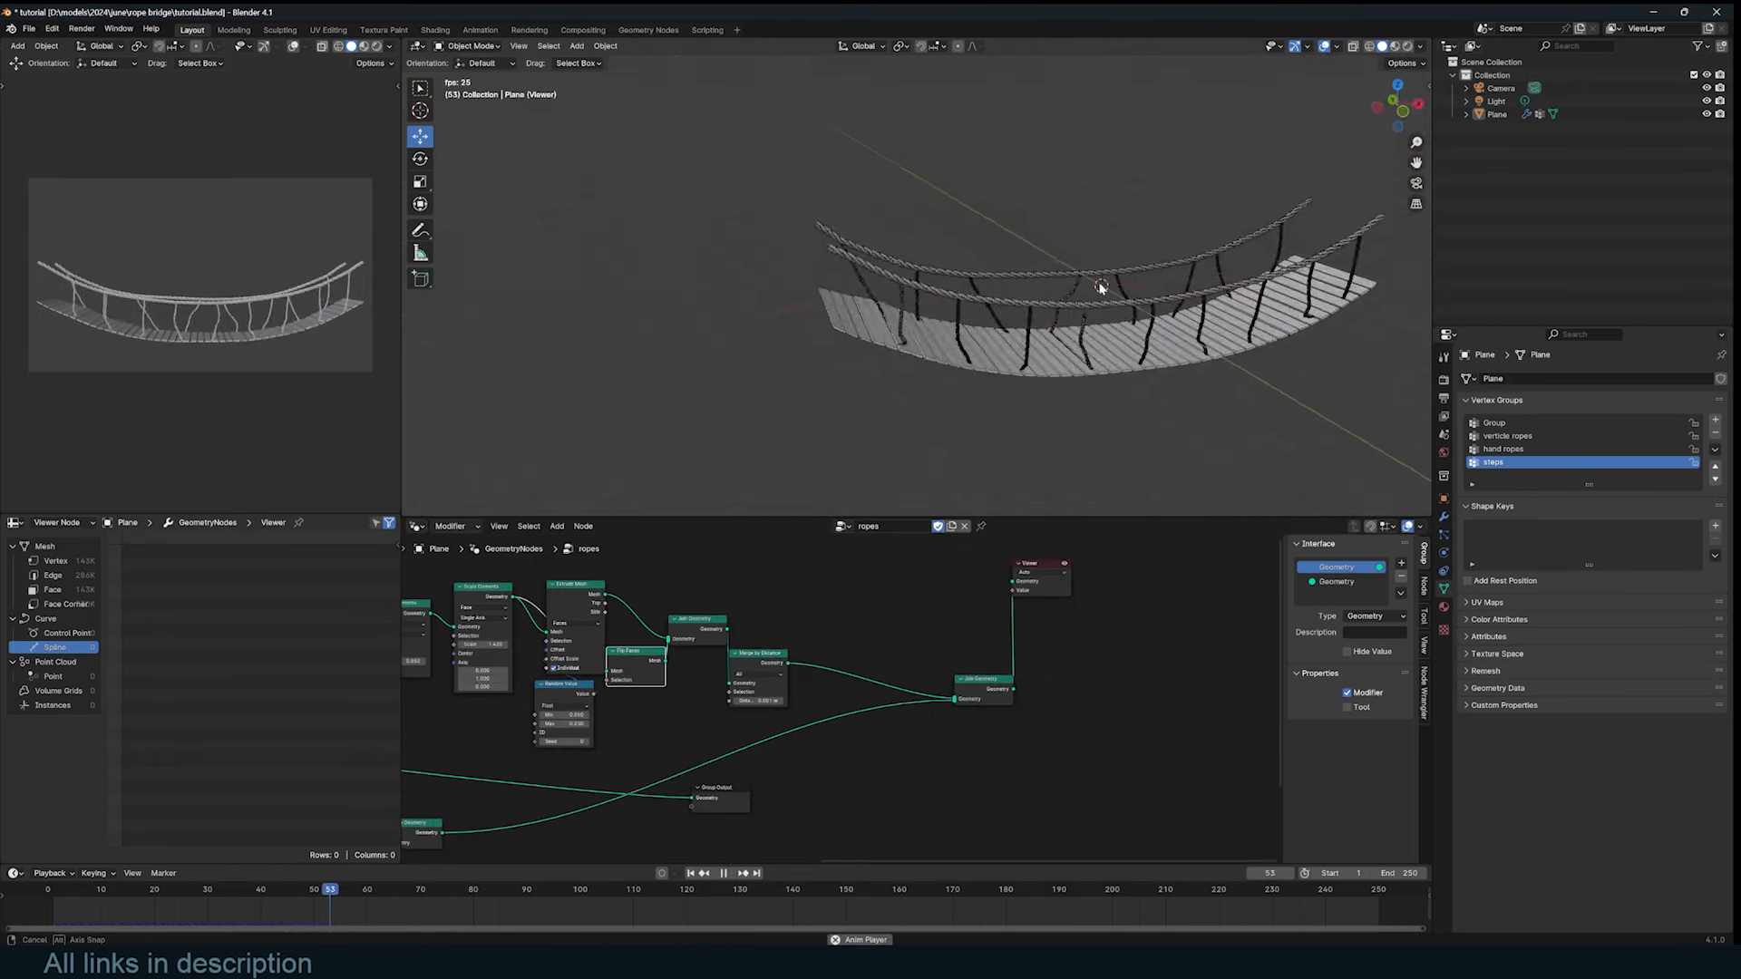
middle_click_drag(1104, 284, 1092, 328)
left_click(924, 316)
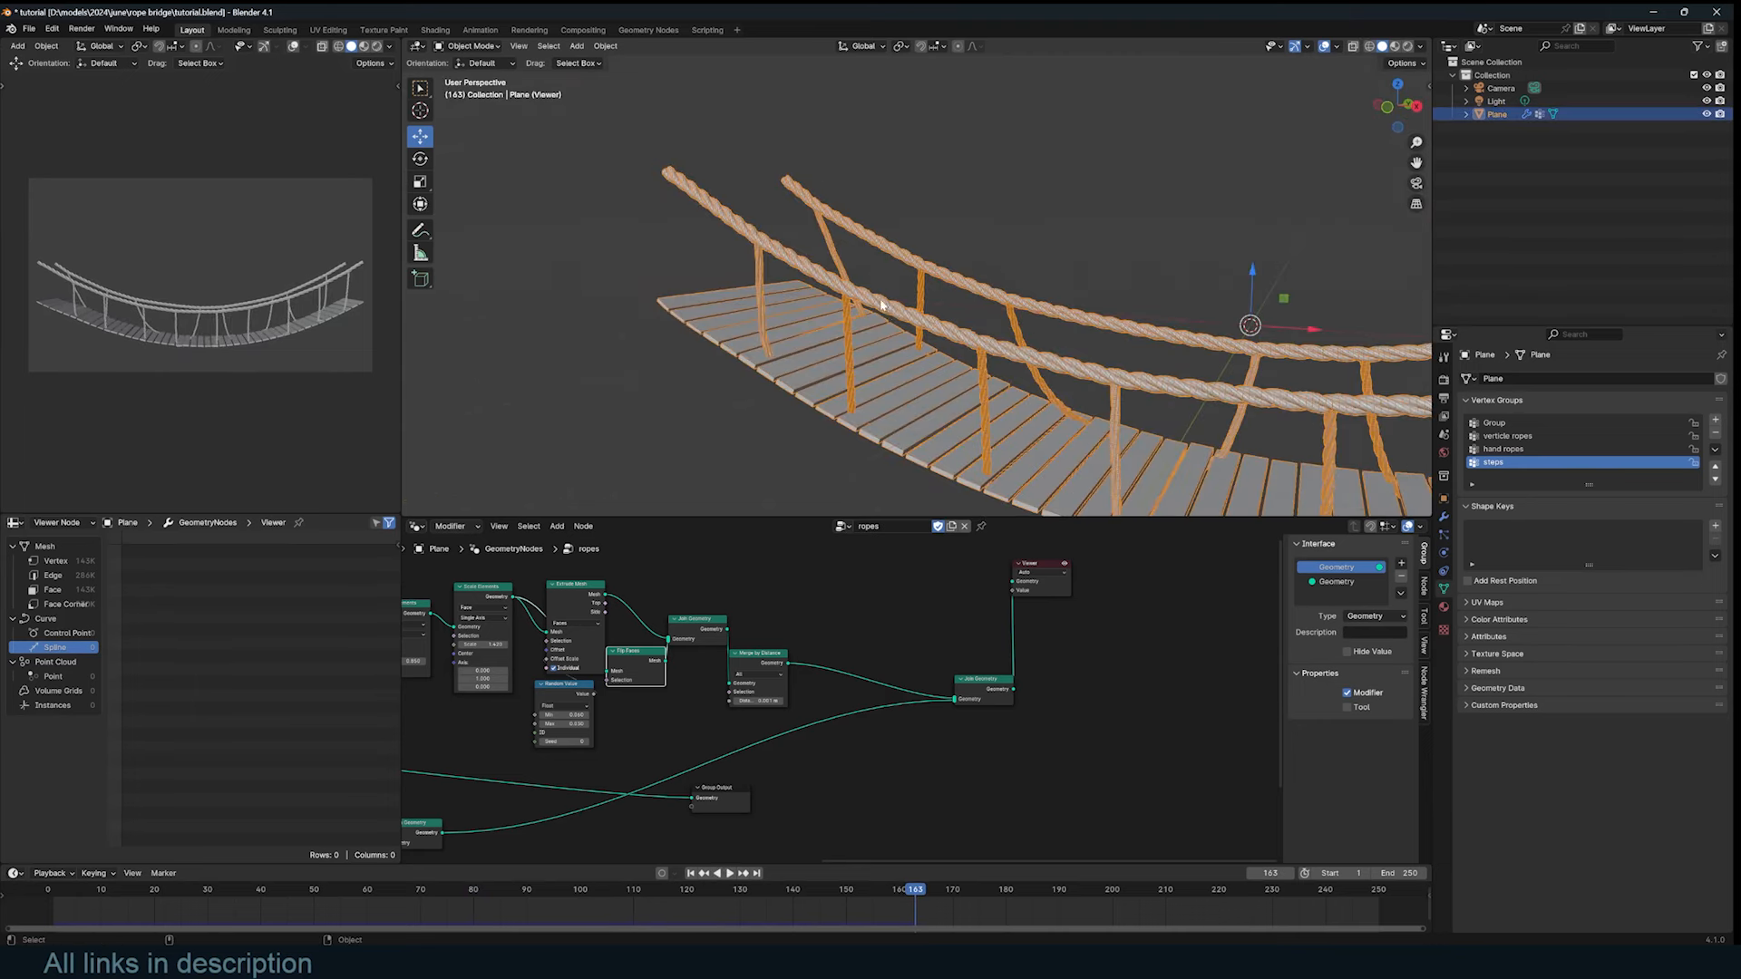
middle_click_drag(935, 317, 1011, 363)
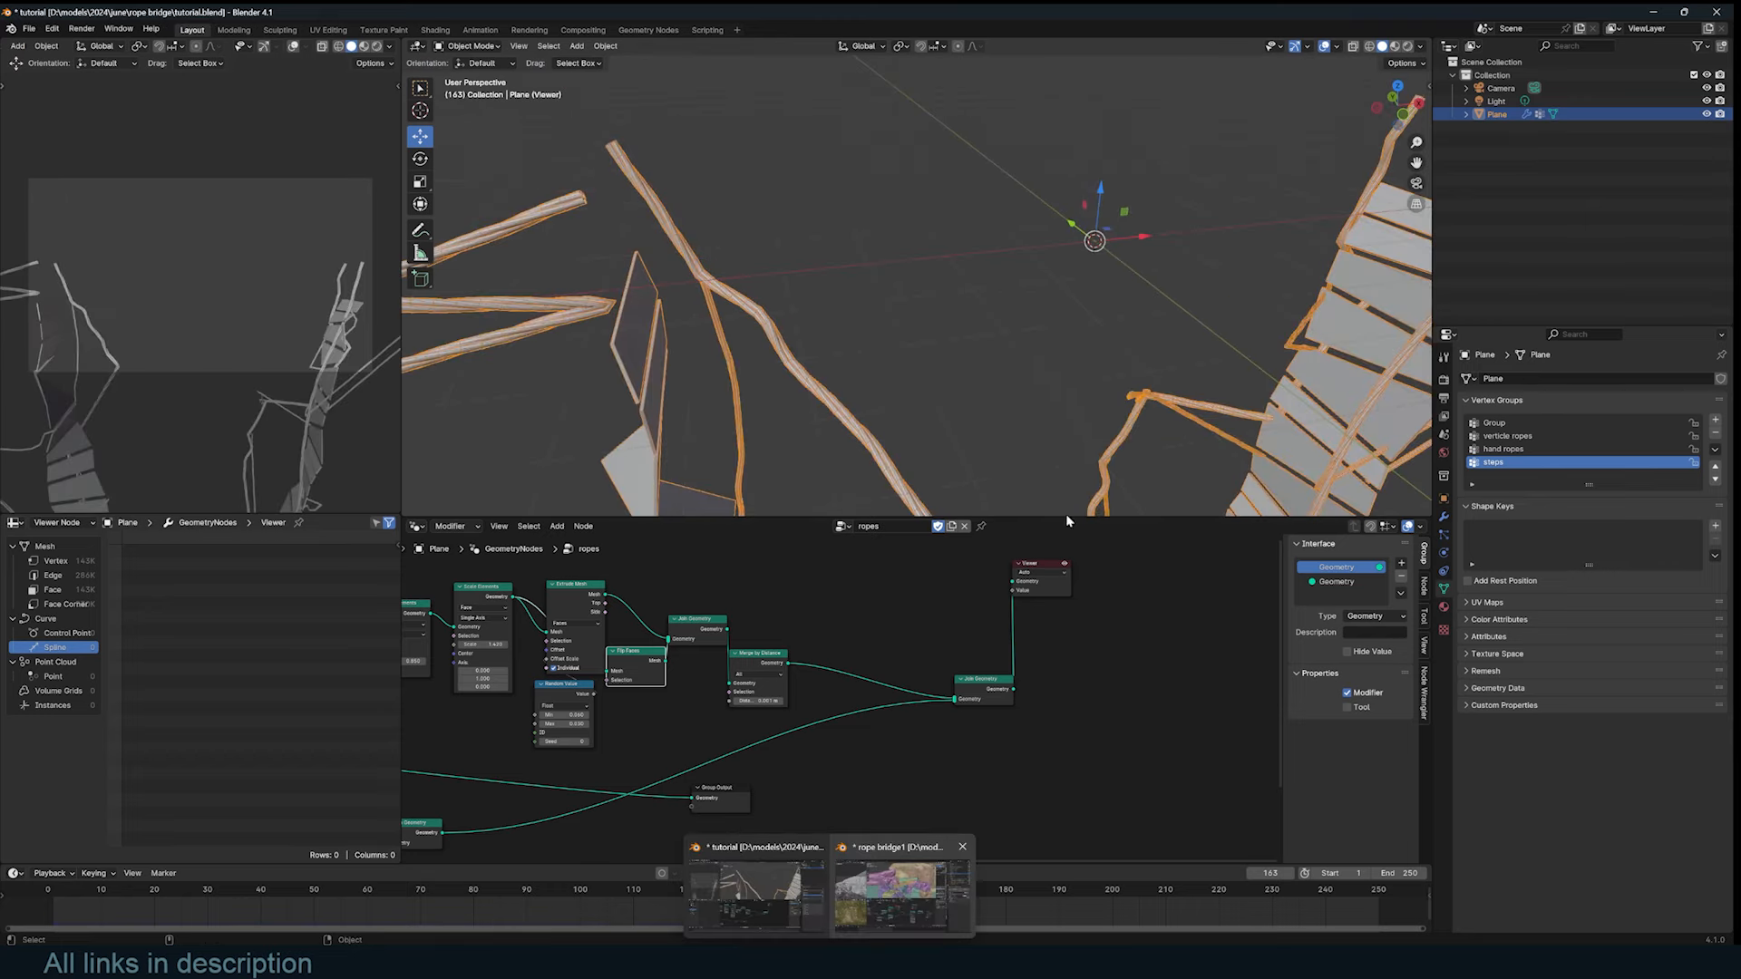
Step: Save the file and replay the cloth simulation from frame 0
key("ctrl+s")
left_click(45, 911)
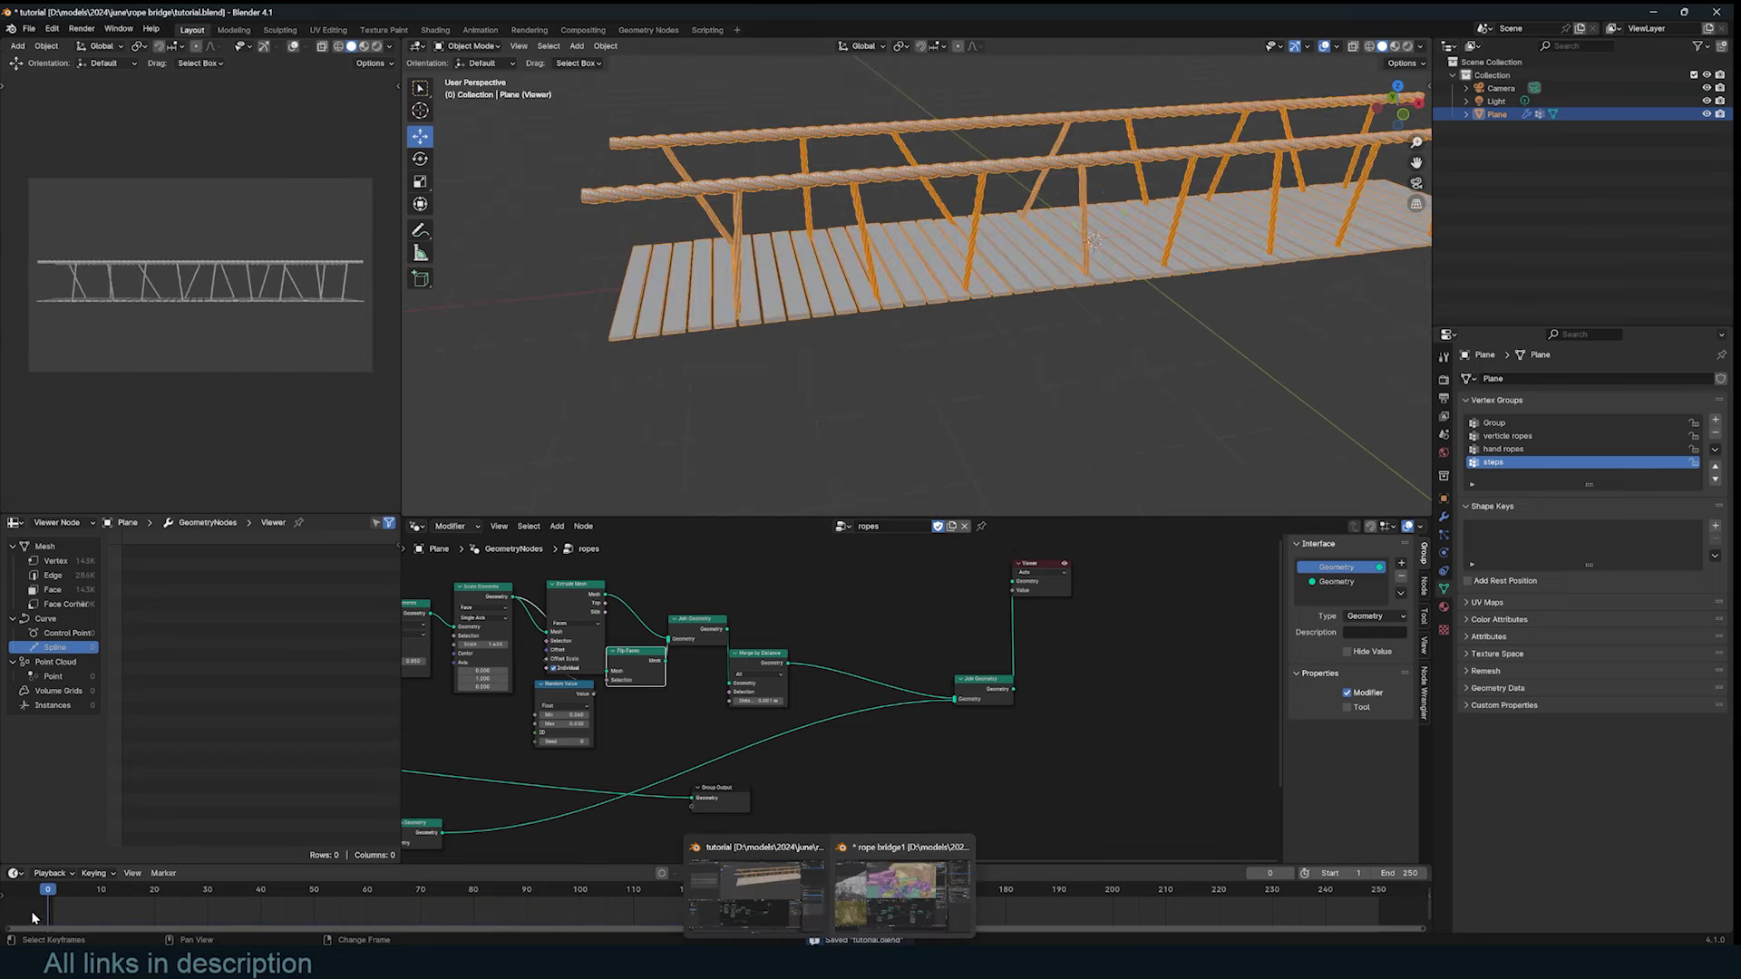
key("space")
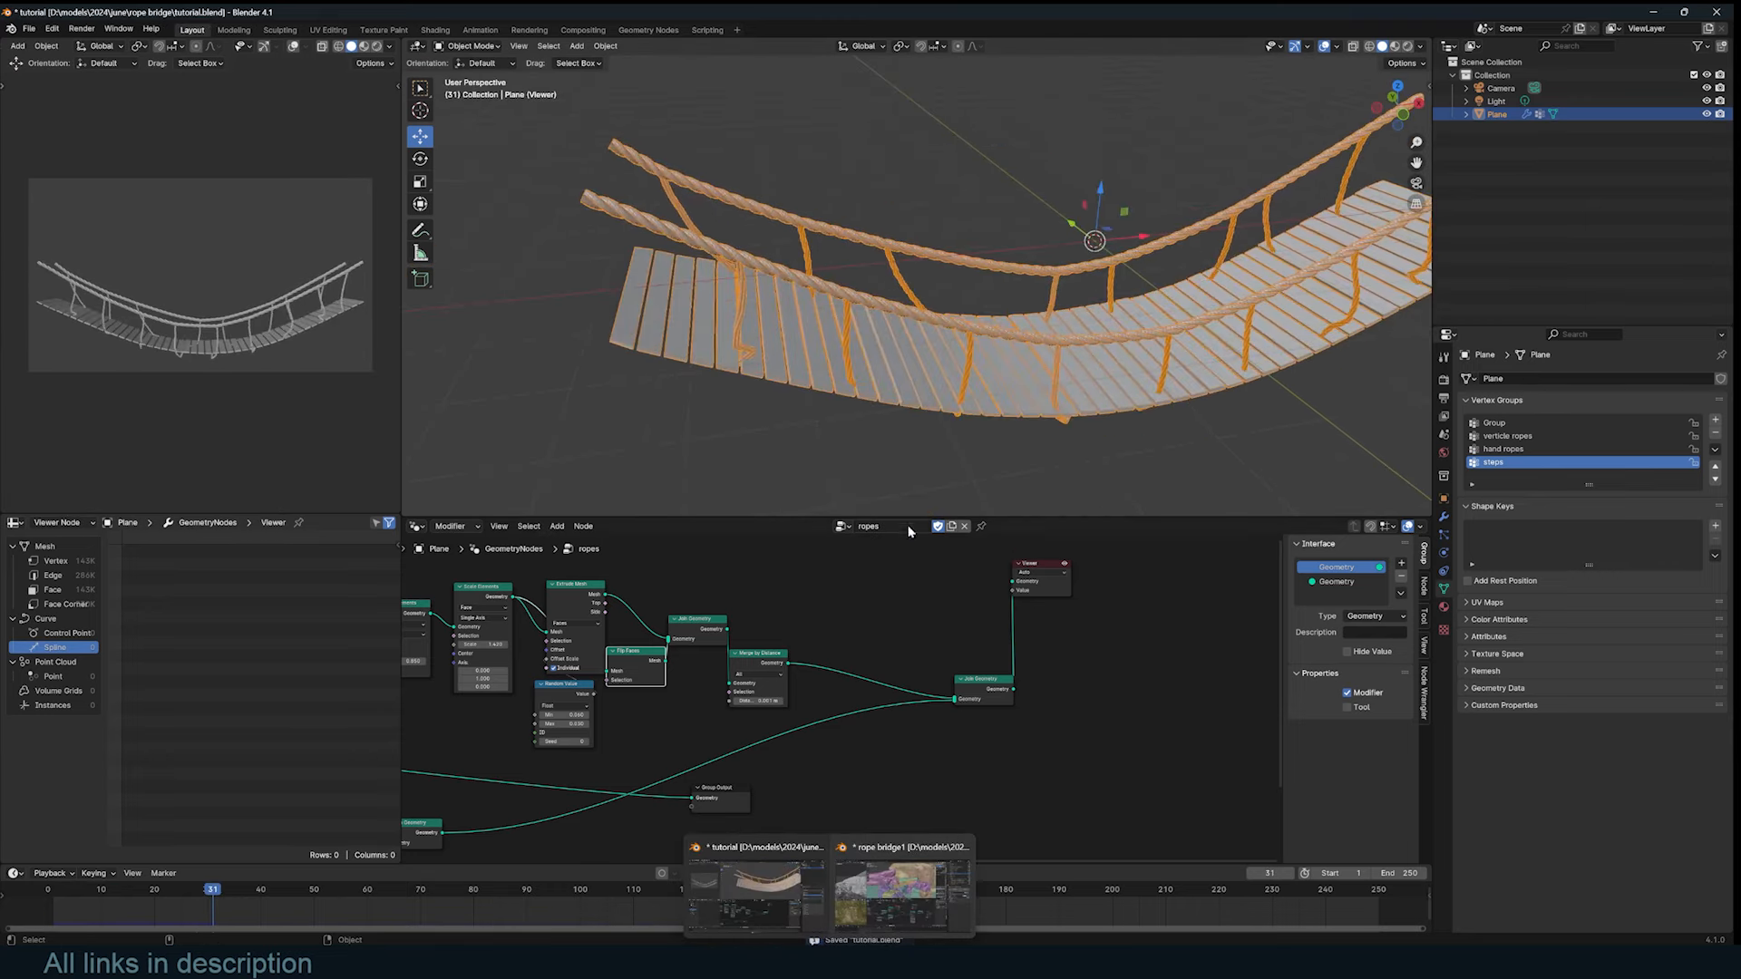
Step: Unlink the ropes node tree from the modifier and select the walkway's two long edge loops in Edit Mode
left_click(965, 526)
key("Tab")
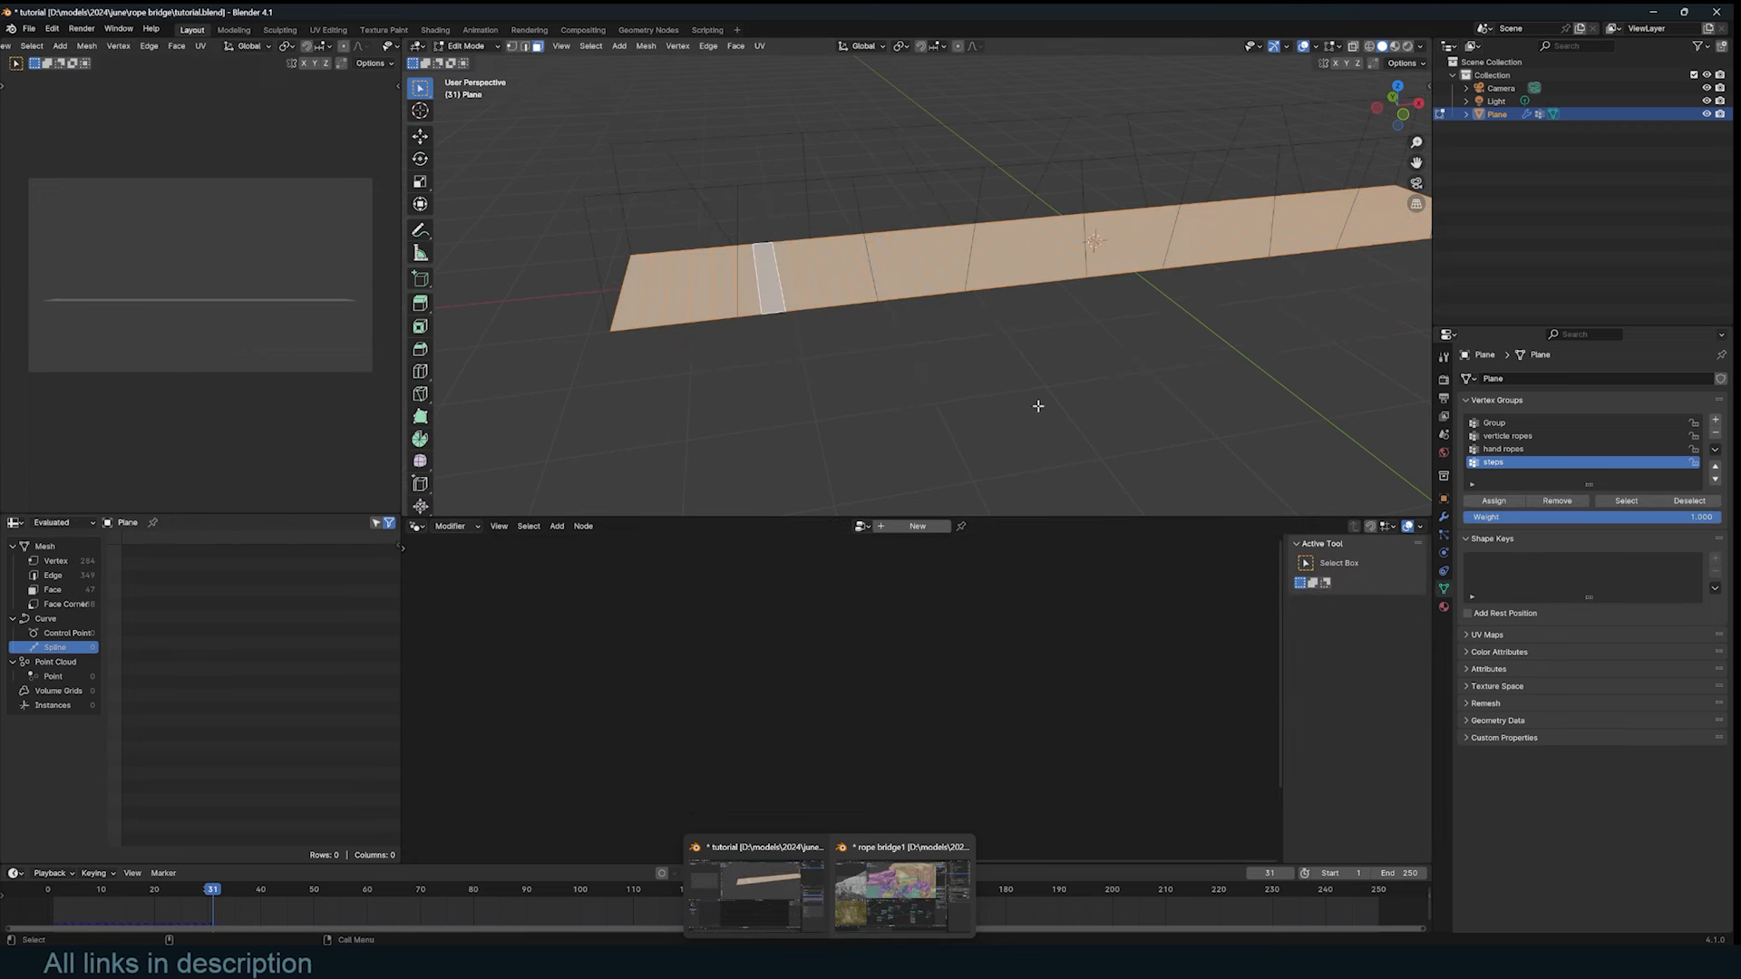
key("alt+a")
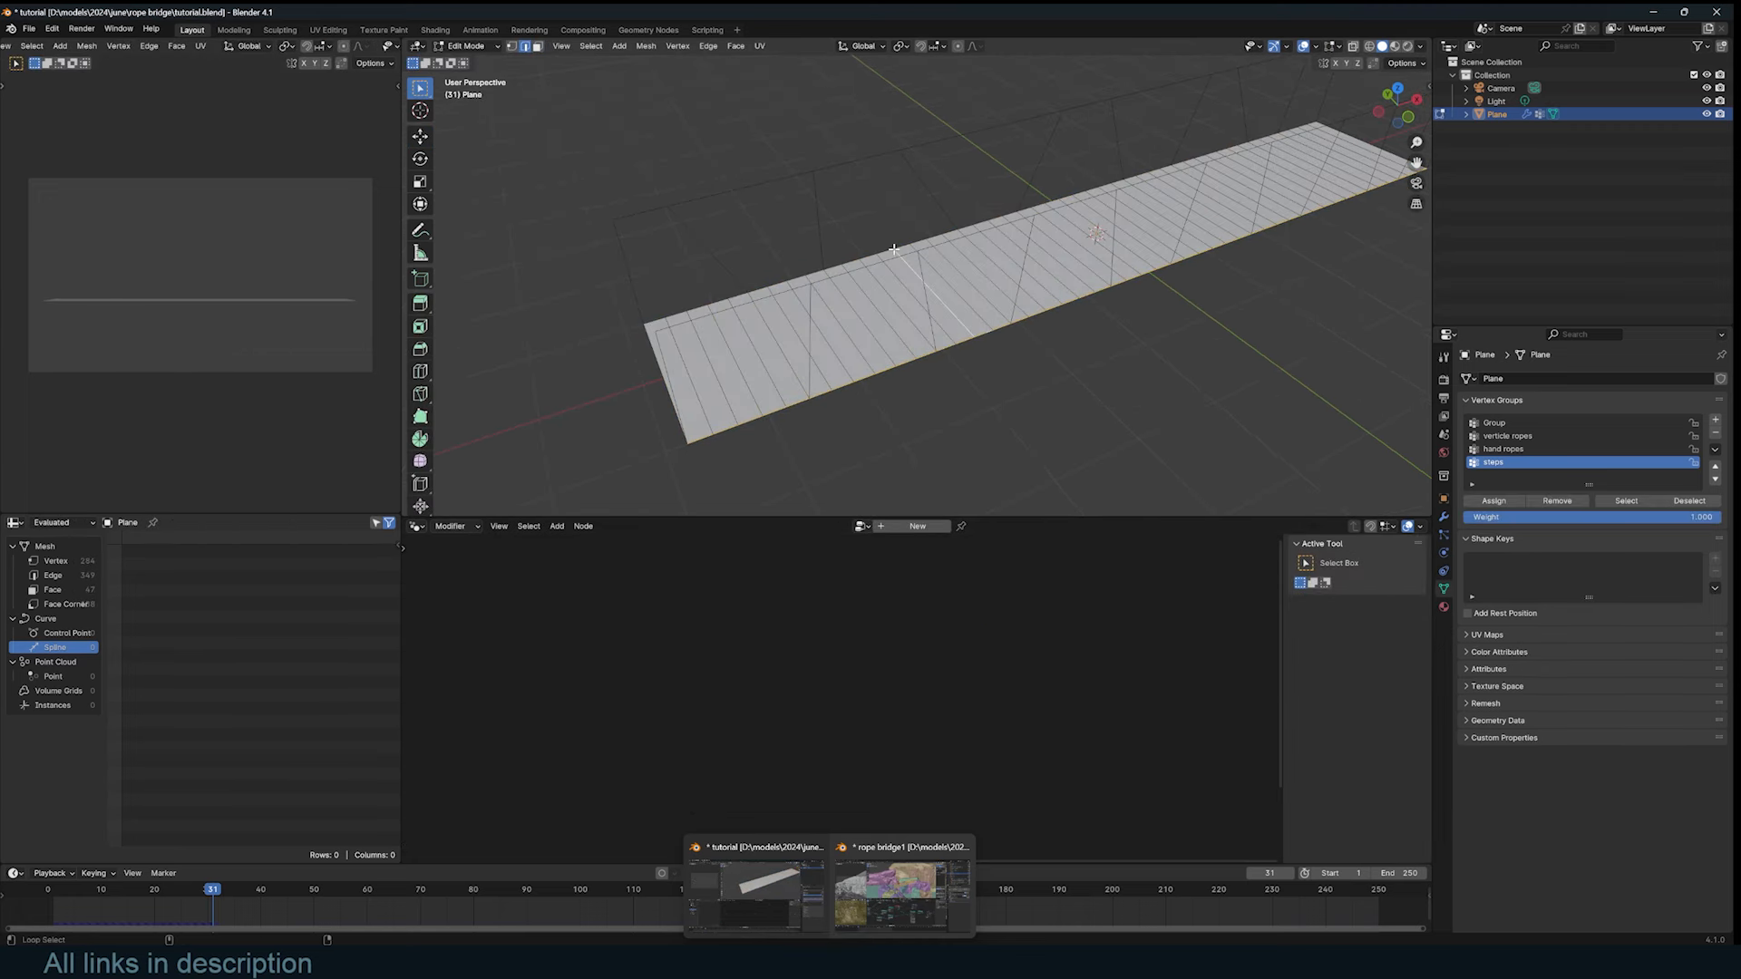
key("alt+a")
Step: Create a vertex group named "step rope", assign the selected walkway edges to it, and return to Object Mode
left_click(1715, 421)
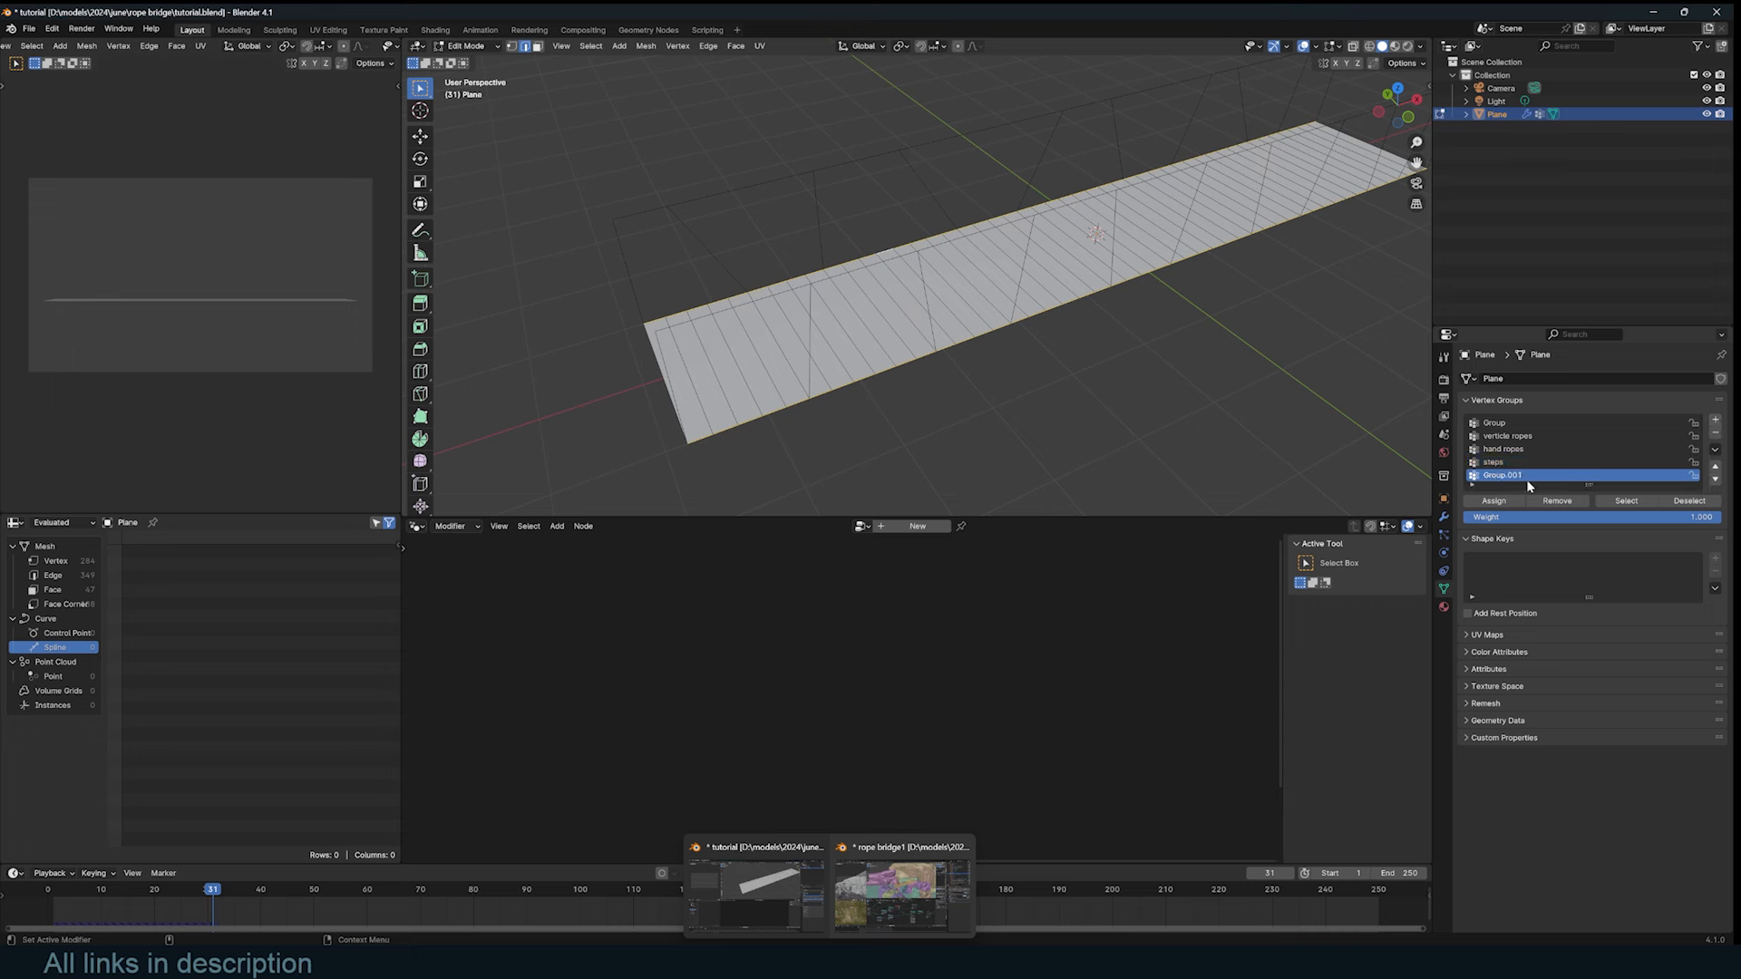
double_click(1502, 475)
type("step rope")
key("Return")
left_click(1493, 502)
key("Tab")
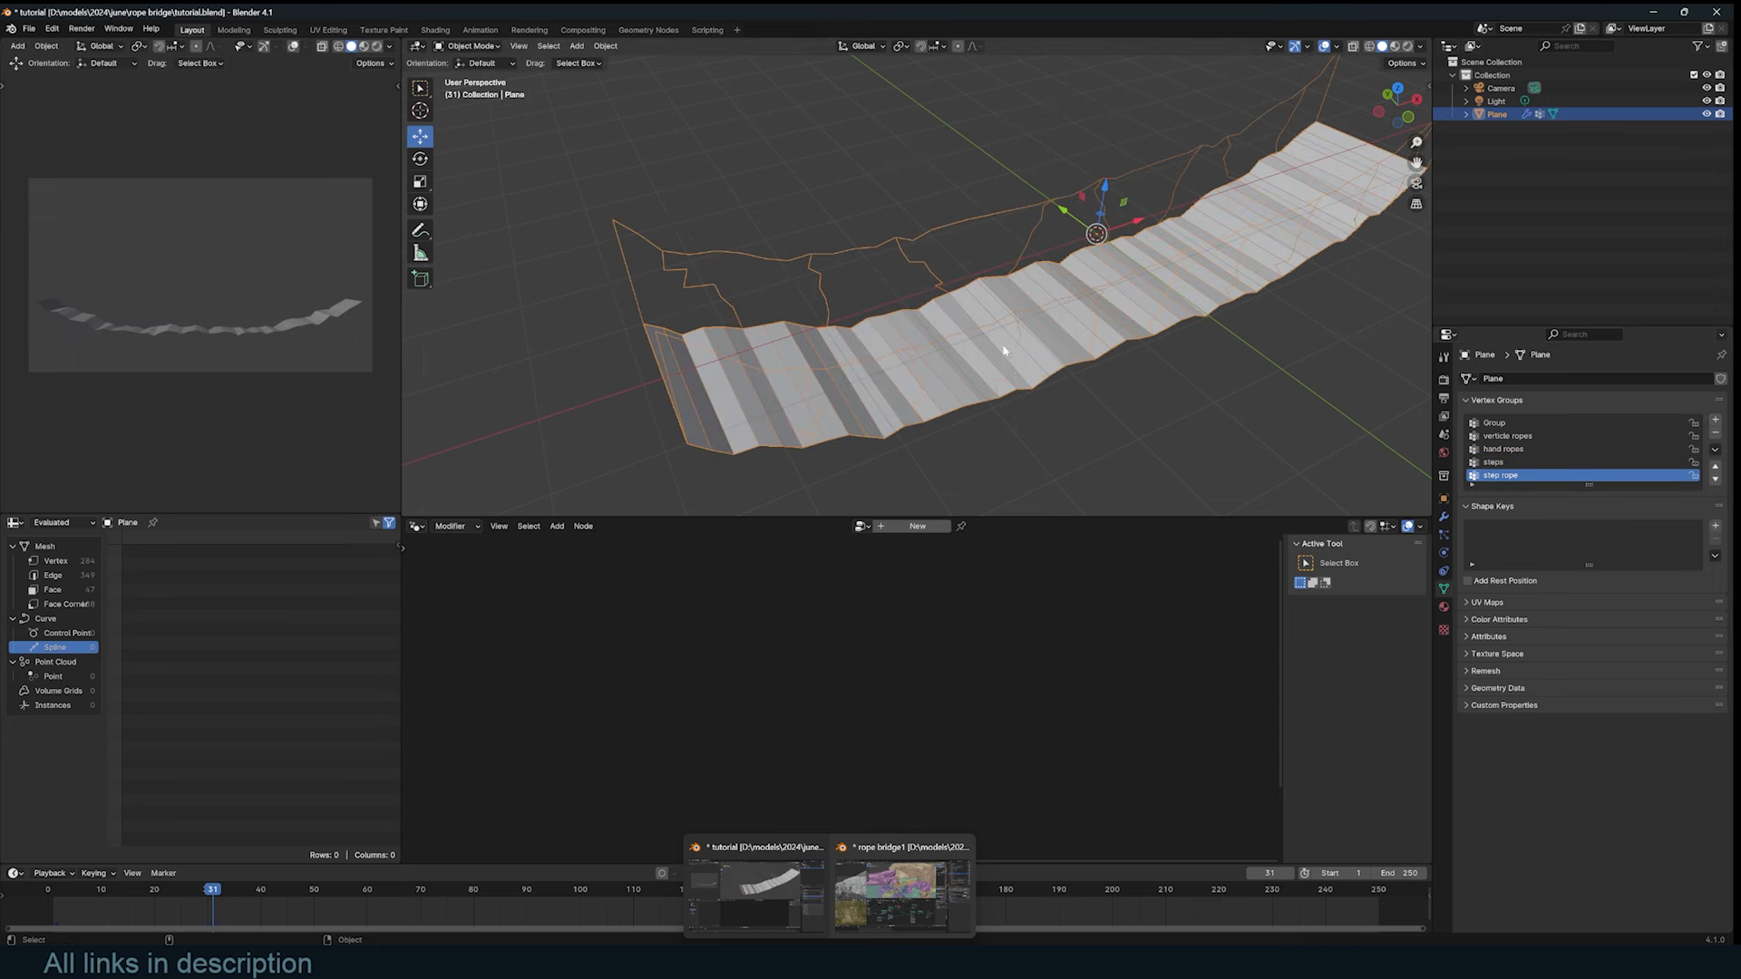
Step: Save the file and reassign the ropes node tree to the bridge's Geometry Nodes modifier
key("ctrl+s")
left_click(860, 526)
left_click(882, 547)
middle_click_drag(852, 631, 741, 638)
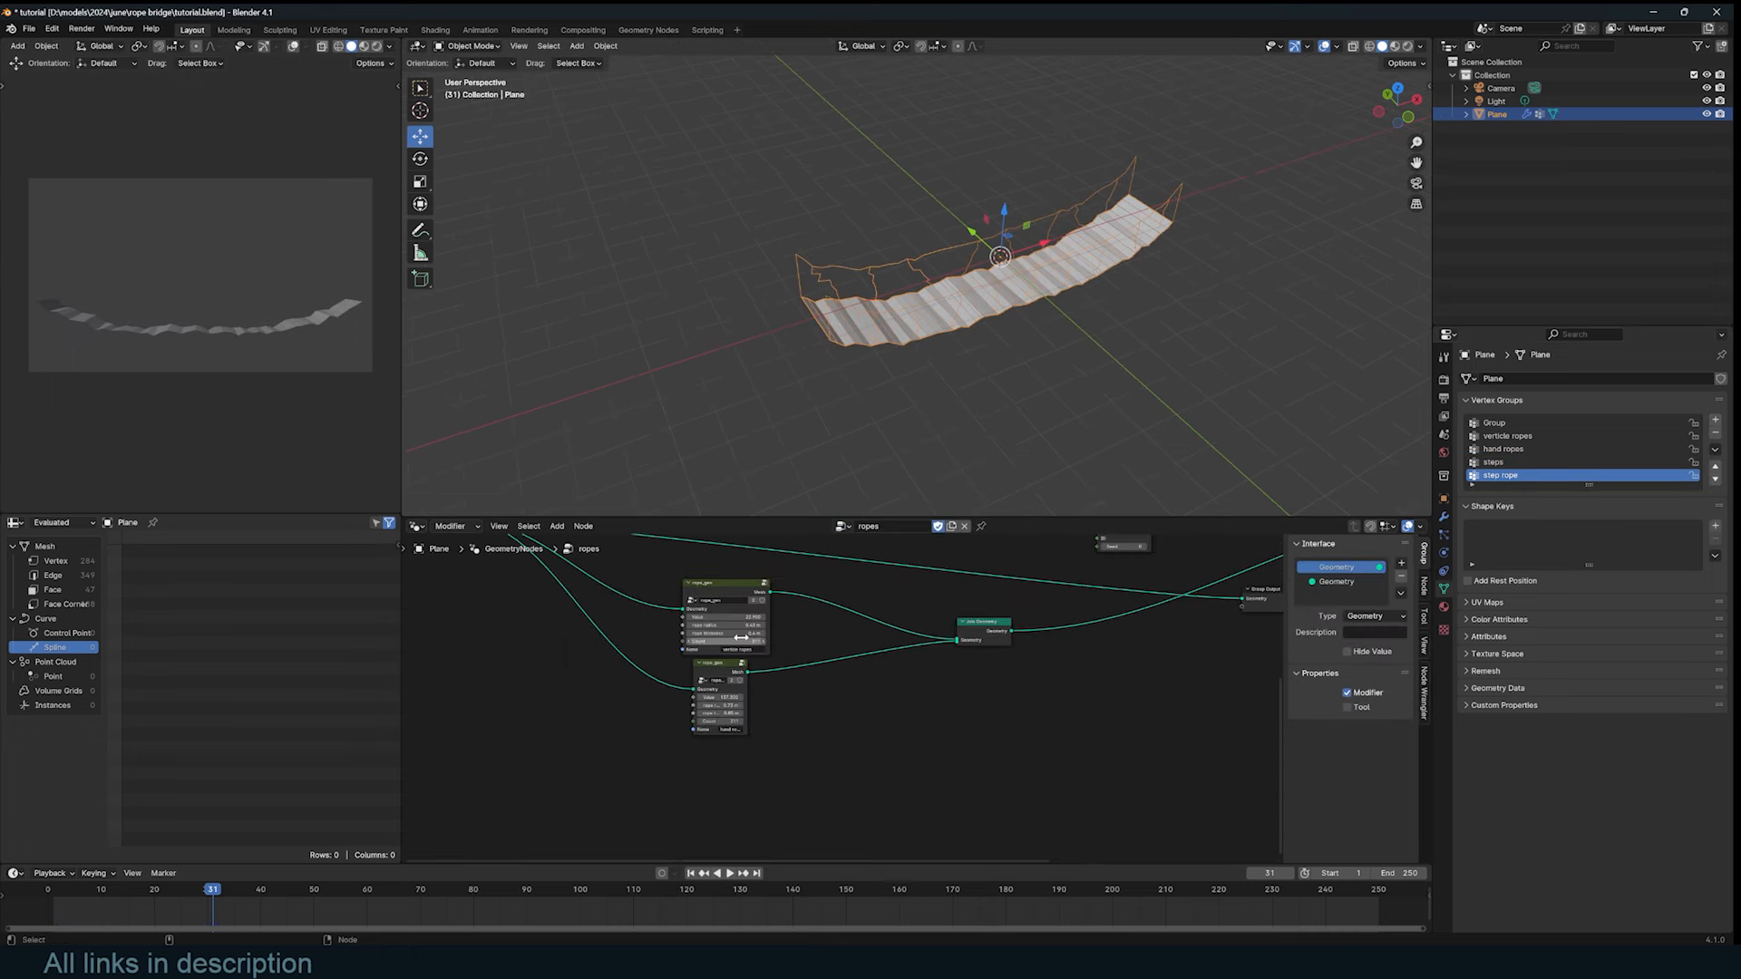
Step: Duplicate the hand ropes rope_gen node and set the copy's Name to "step rope"
left_click(726, 667)
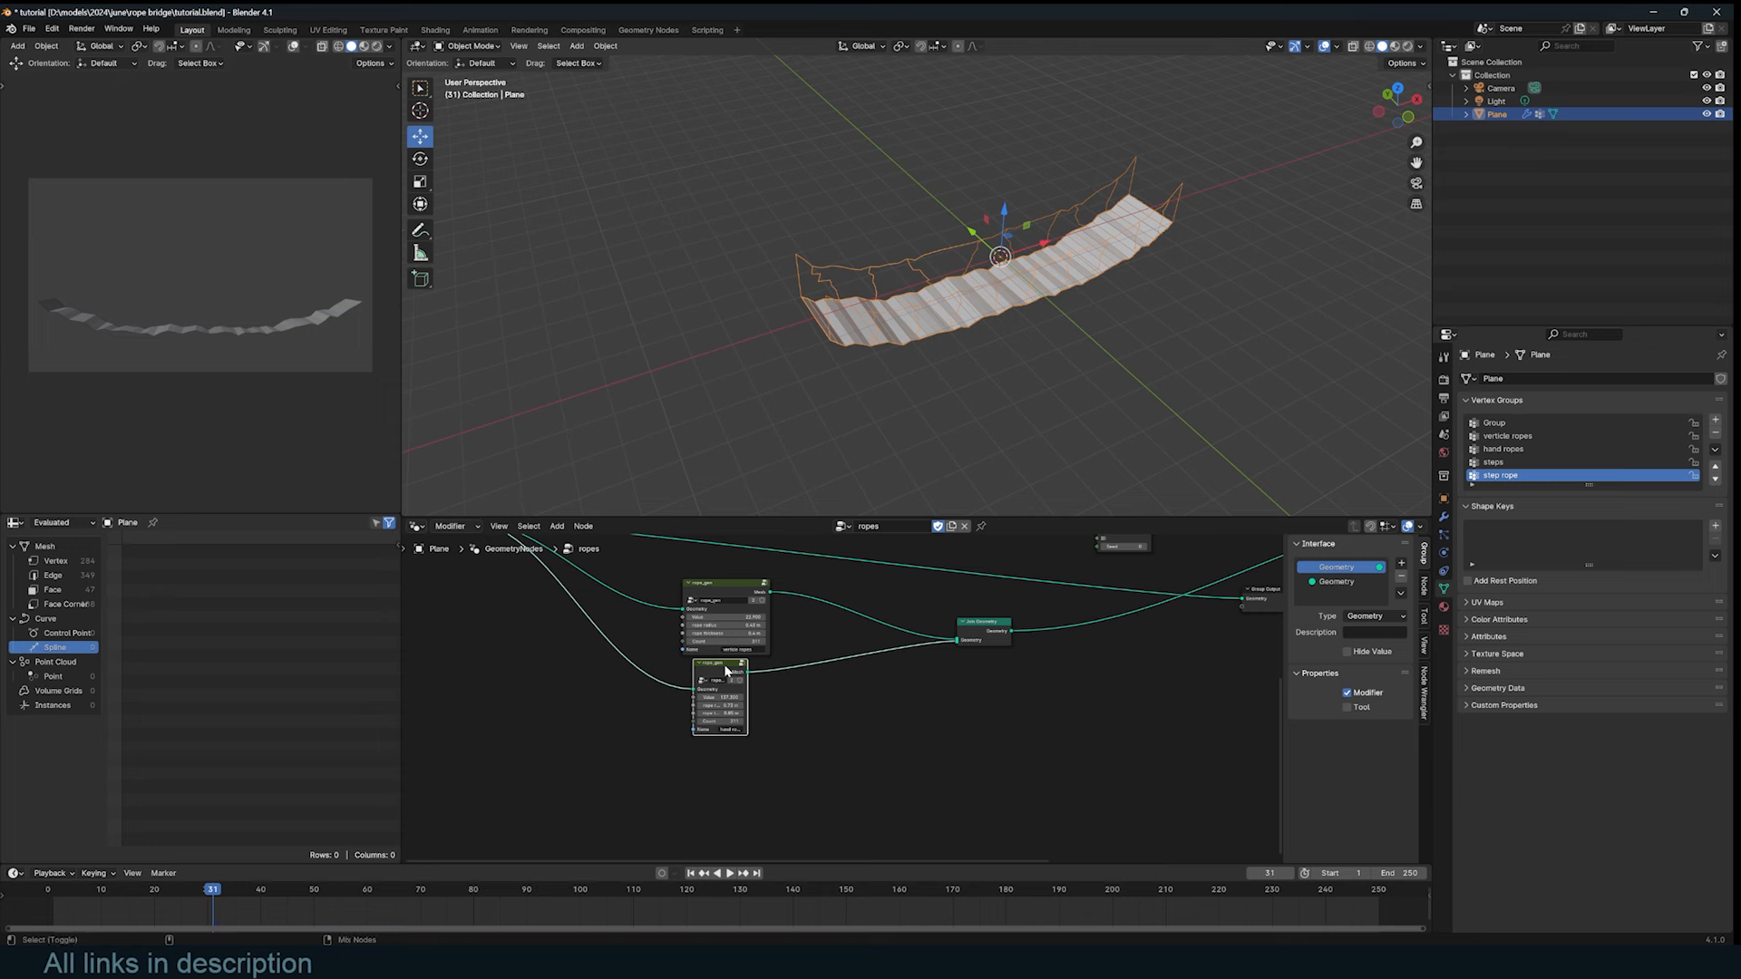
key("shift+d")
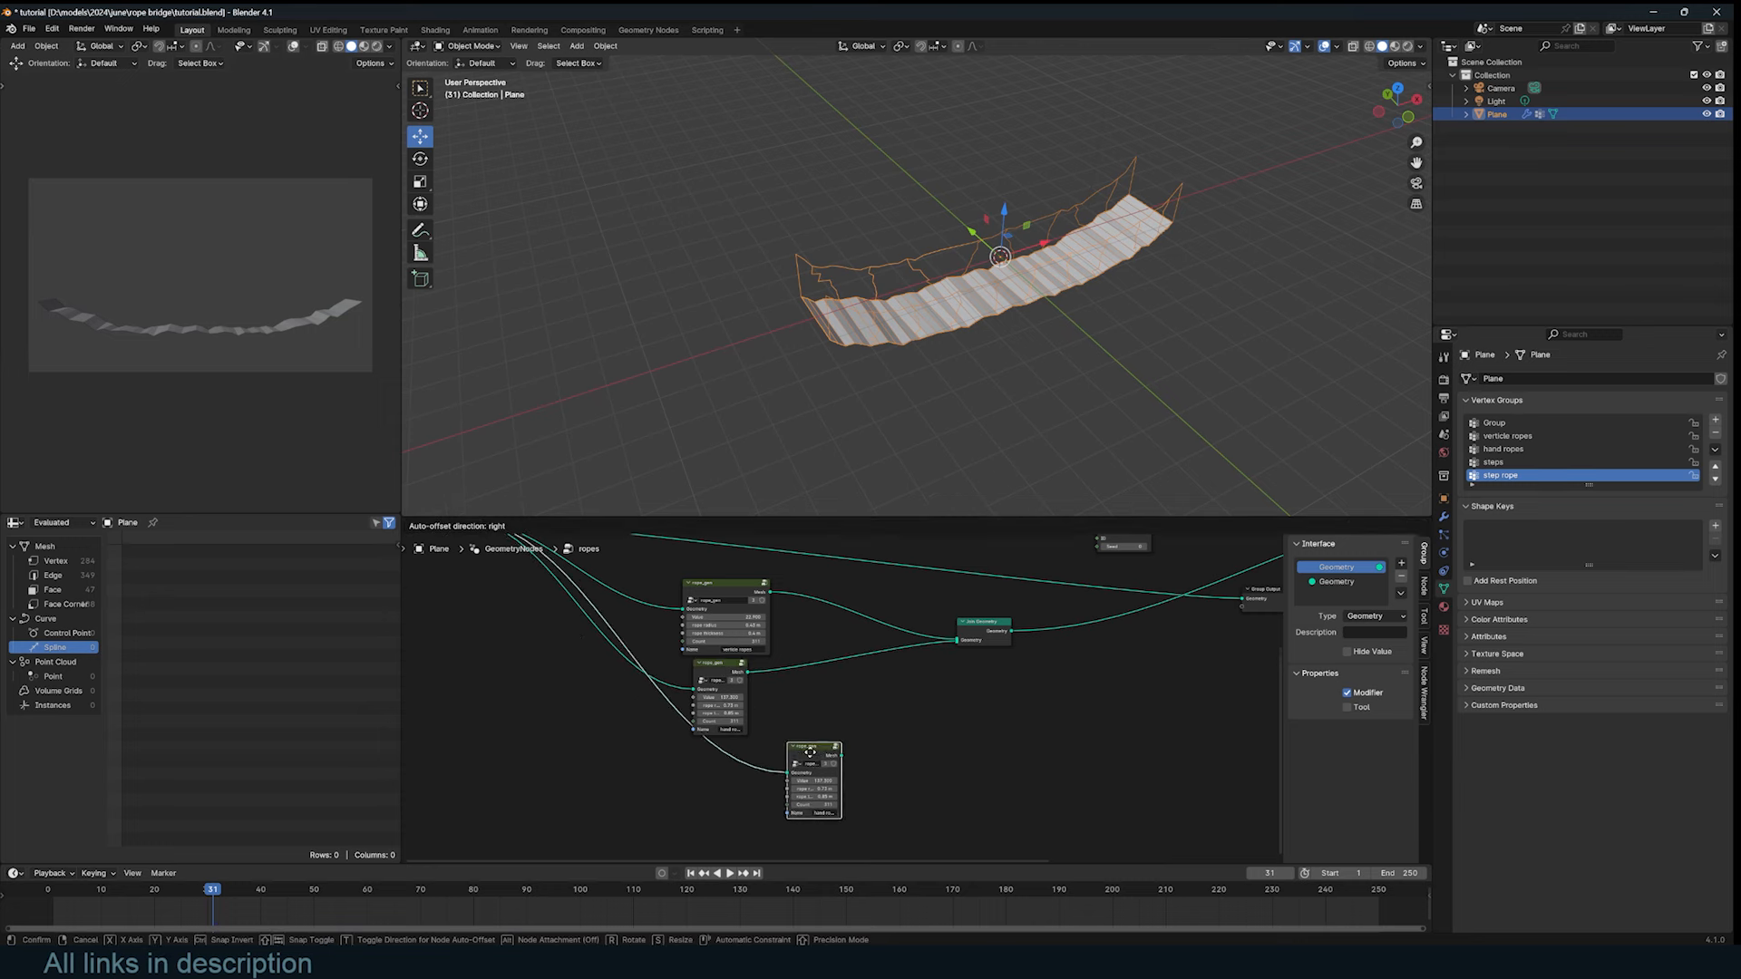
left_click(727, 751)
middle_click_drag(666, 736, 943, 658)
scroll(566, 716, "up", 4)
scroll(944, 658, "up", 5)
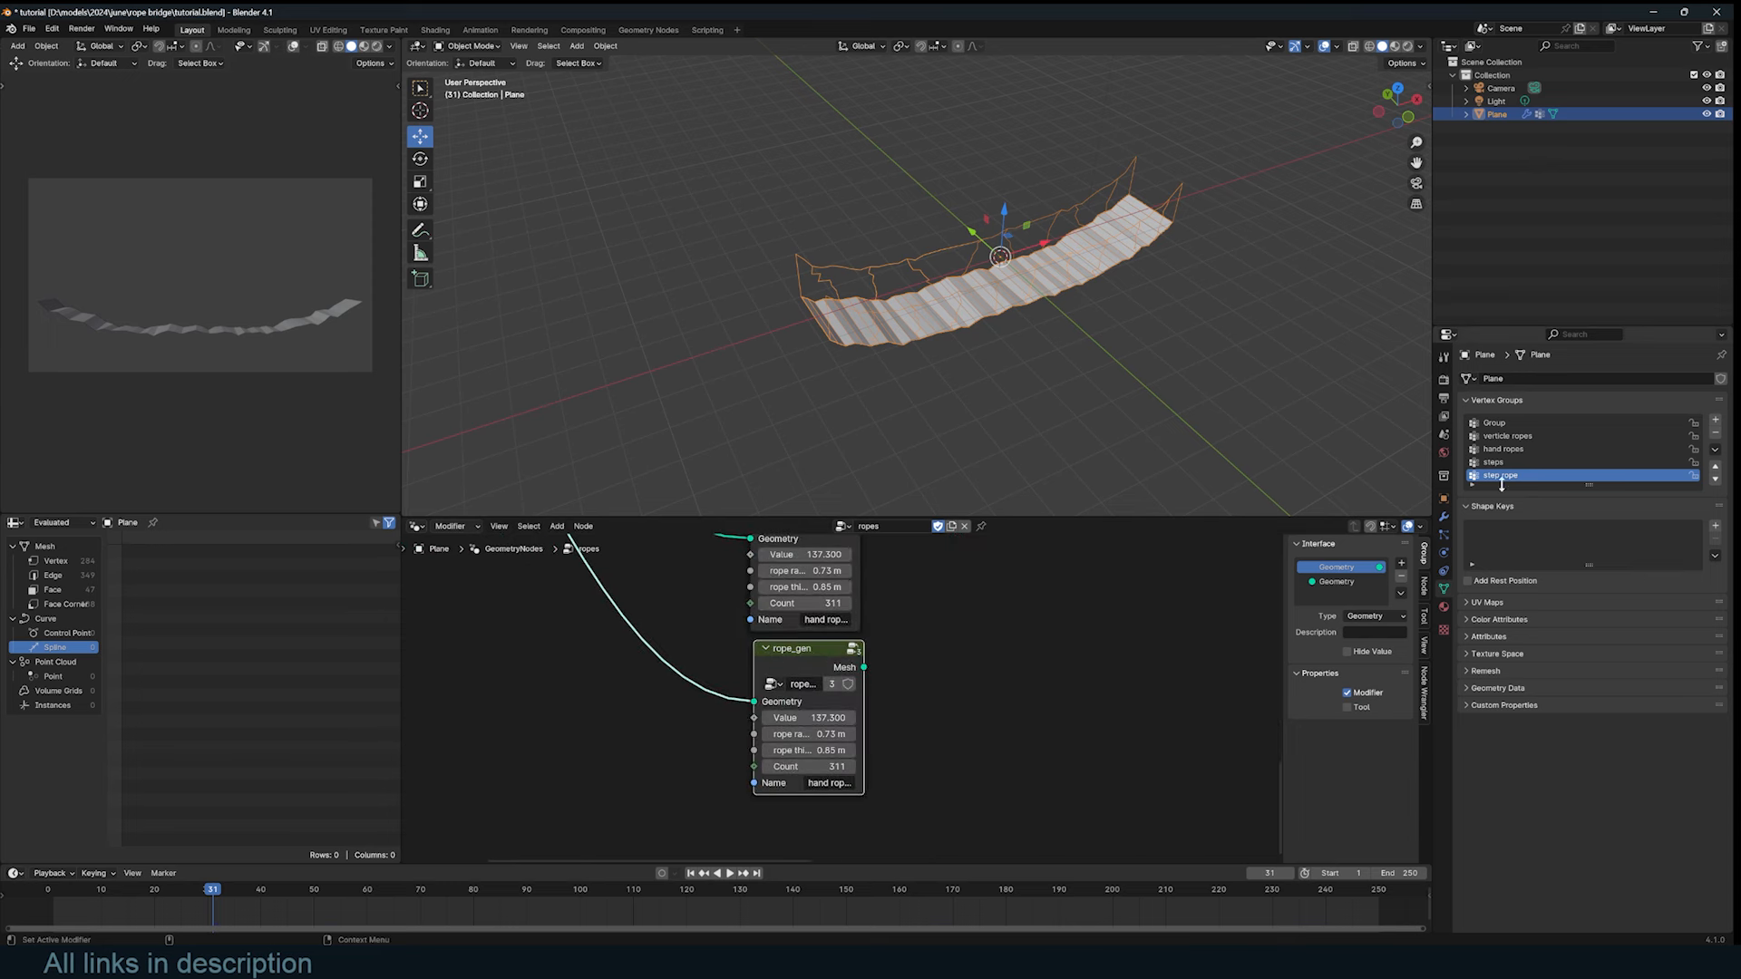
key("ctrl+c")
left_click(818, 787)
Step: Preview the step rope rope_gen output with the Viewer node and examine the ropes generated along the walkway
left_click(844, 667, "ctrl+shift")
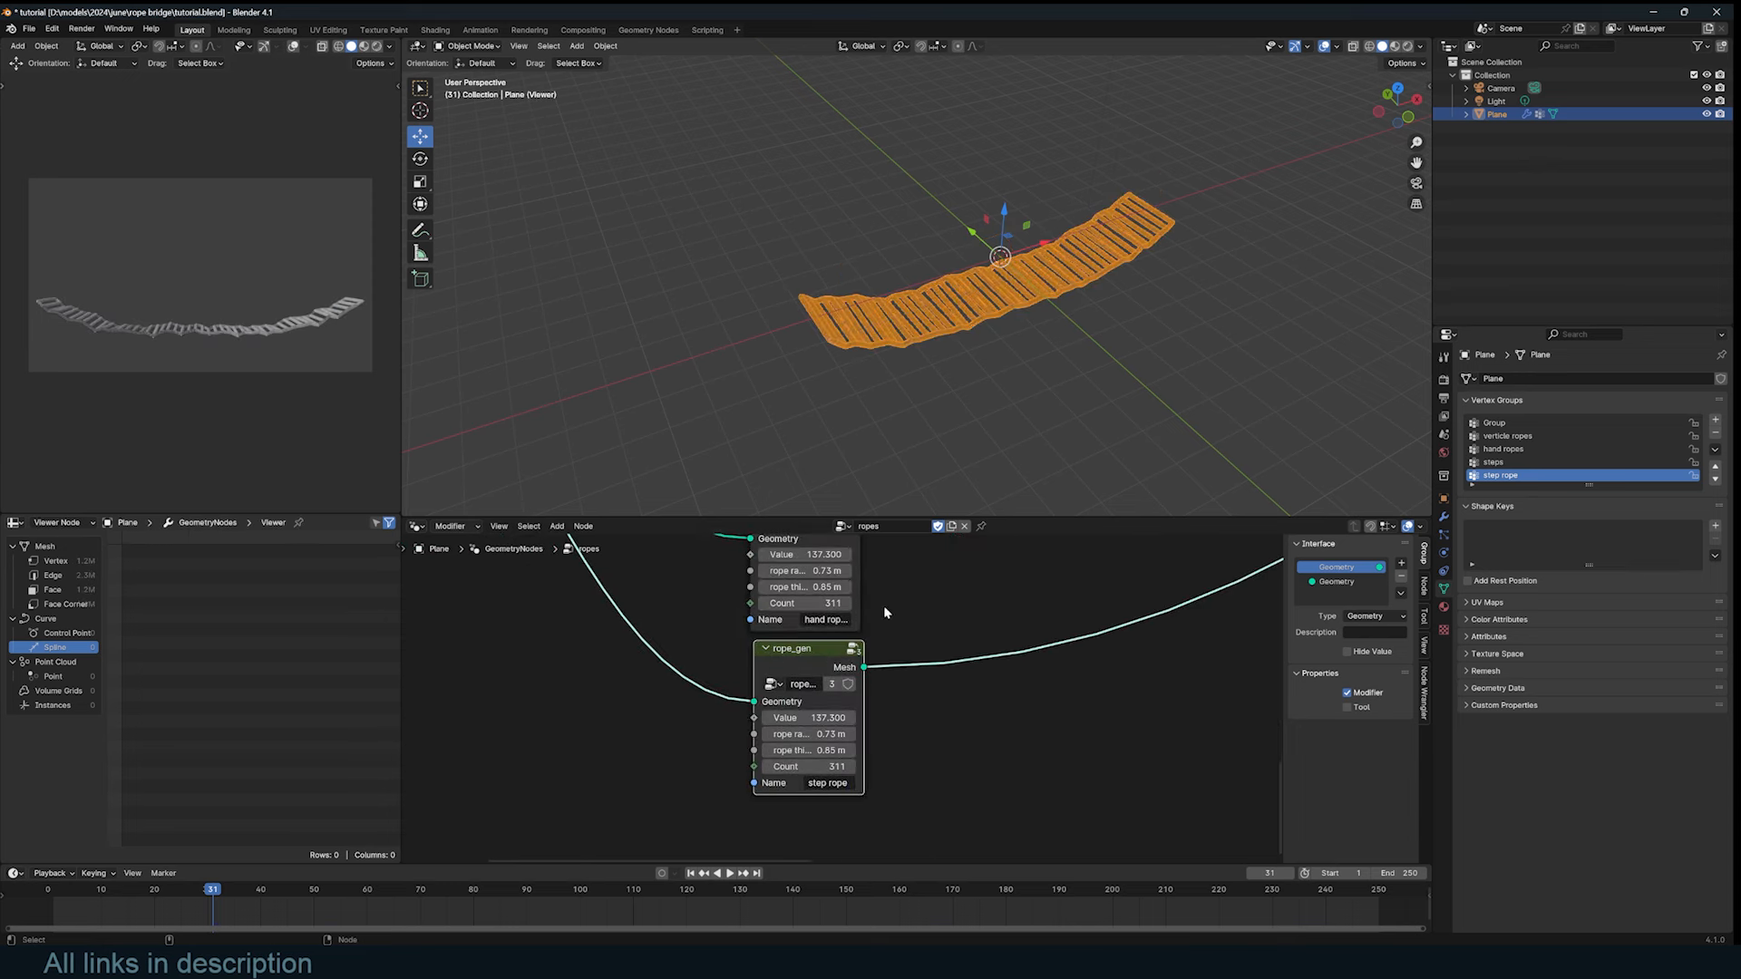
scroll(1076, 283, "up", 5)
key("z")
left_click(1168, 320)
scroll(1224, 318, "down", 5)
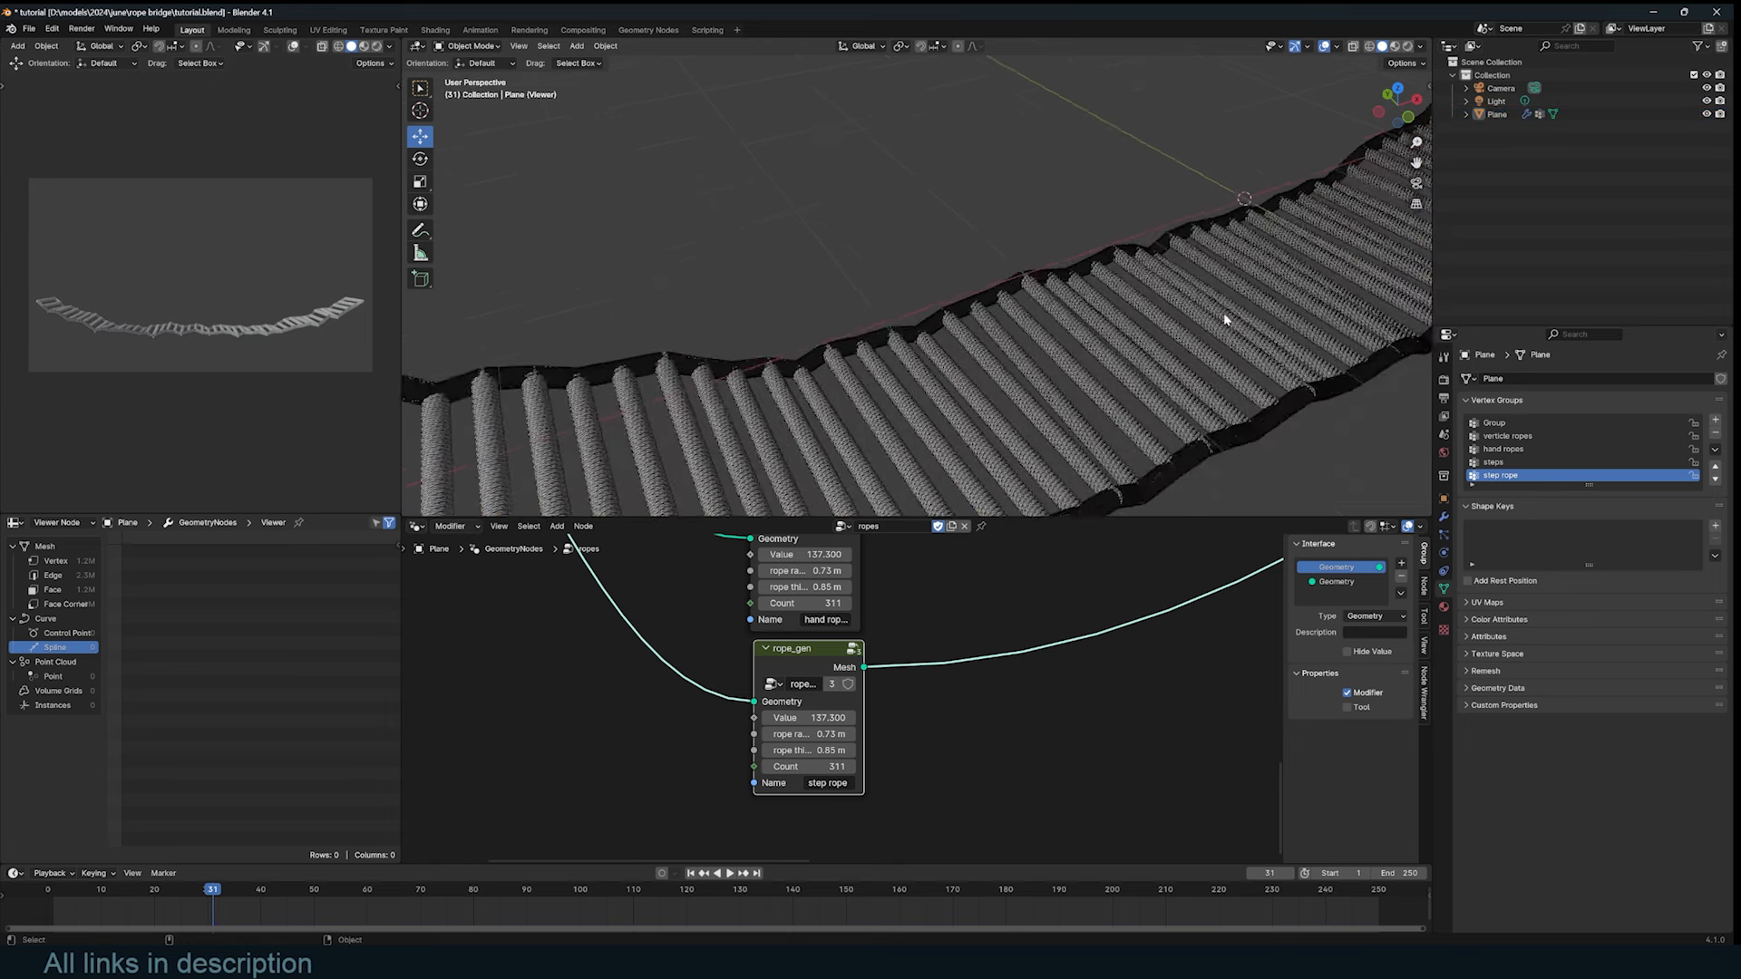
key("q")
left_click(1224, 318)
mouse_move(1224, 319)
middle_mouse_down()
mouse_move(1072, 302)
mouse_move(1430, 441)
middle_mouse_up()
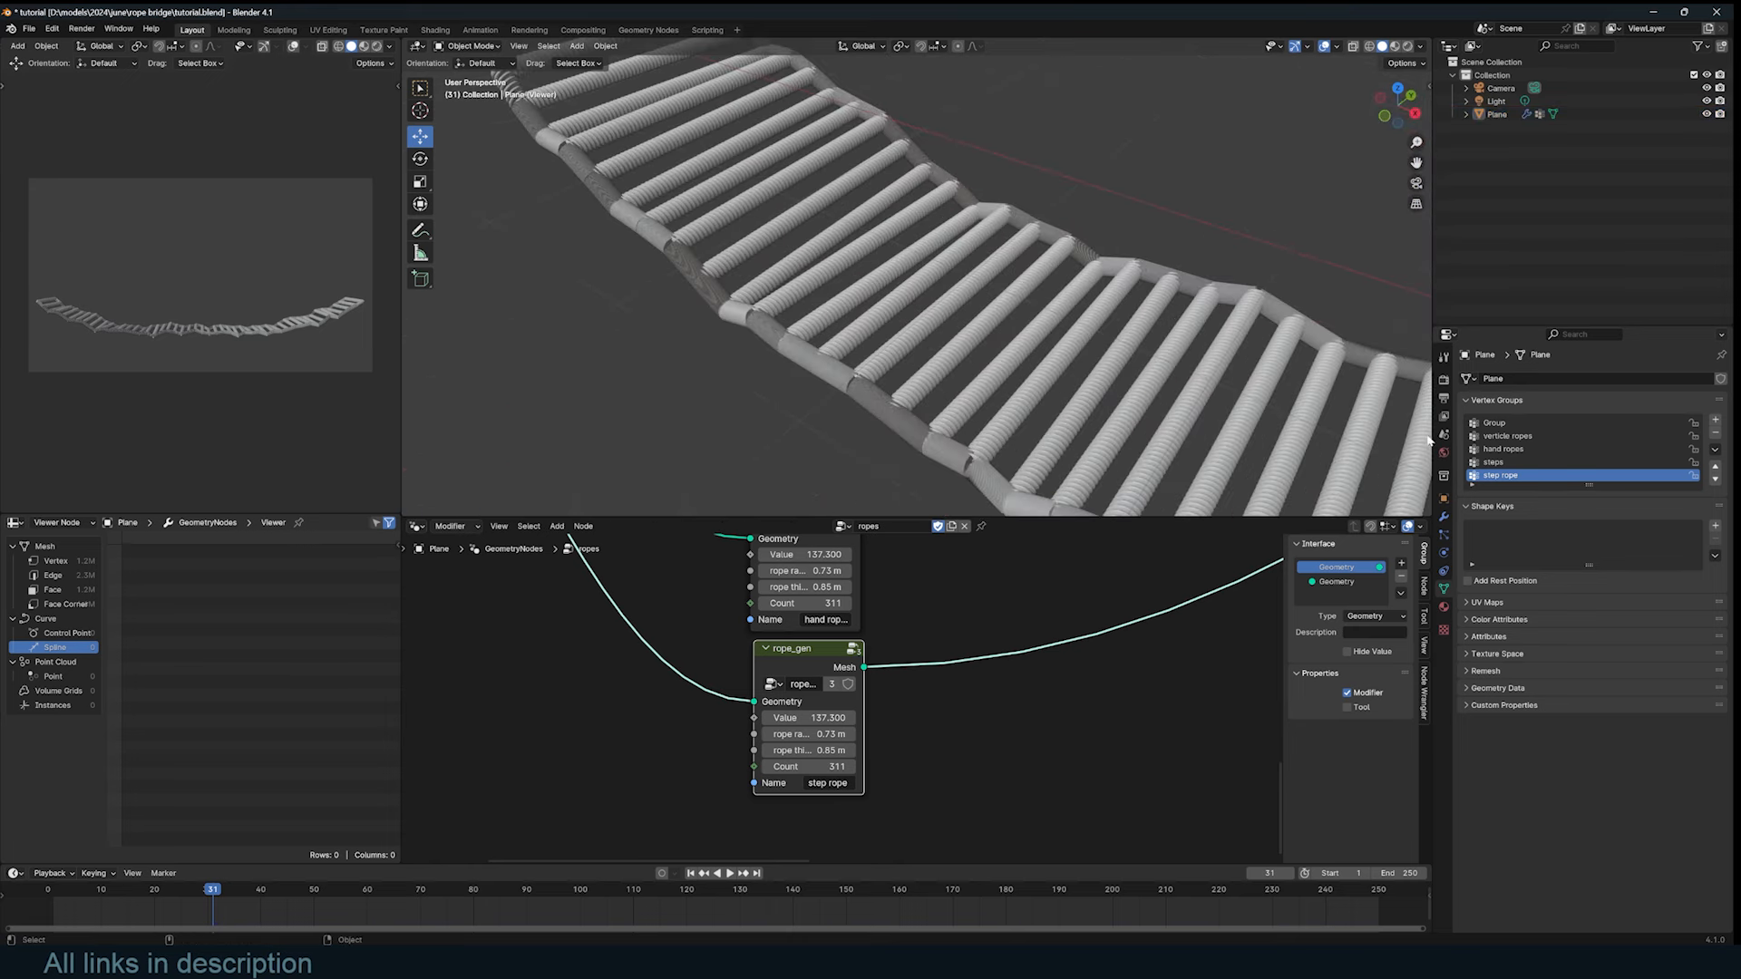
key("Tab")
scroll(944, 348, "down", 3)
key("Tab")
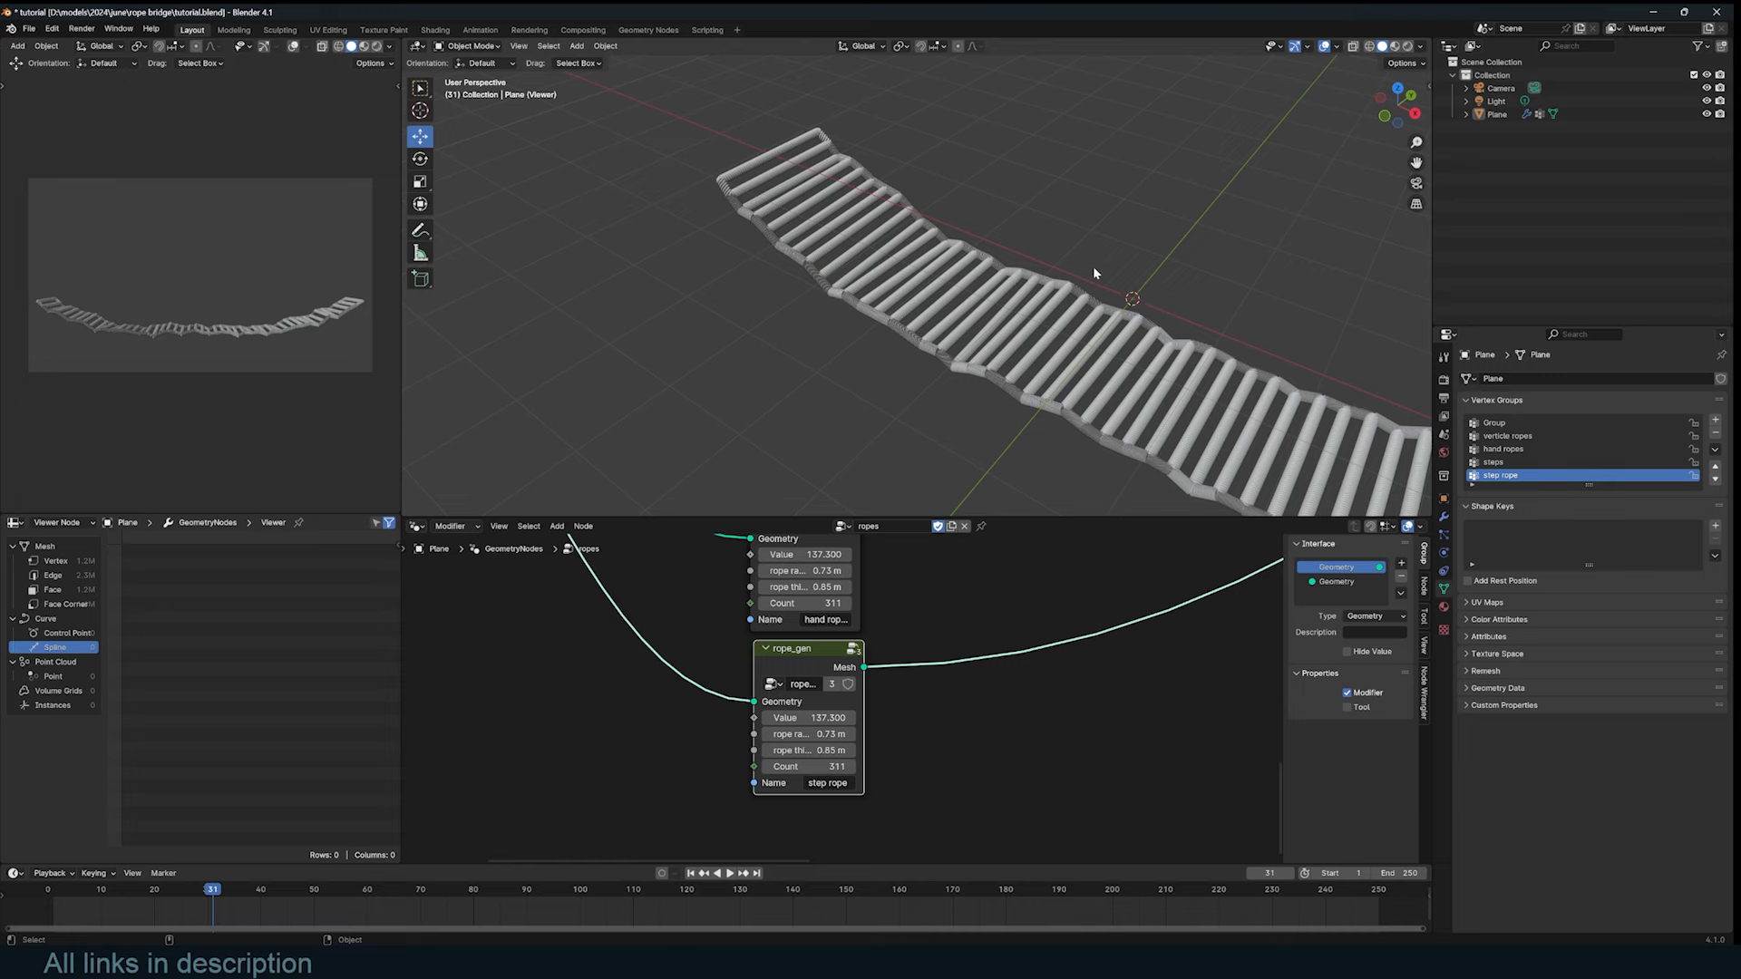
Step: Set the step rope node's Value to 10 and open the rope_gen node group for editing
scroll(1047, 322, "up", 3)
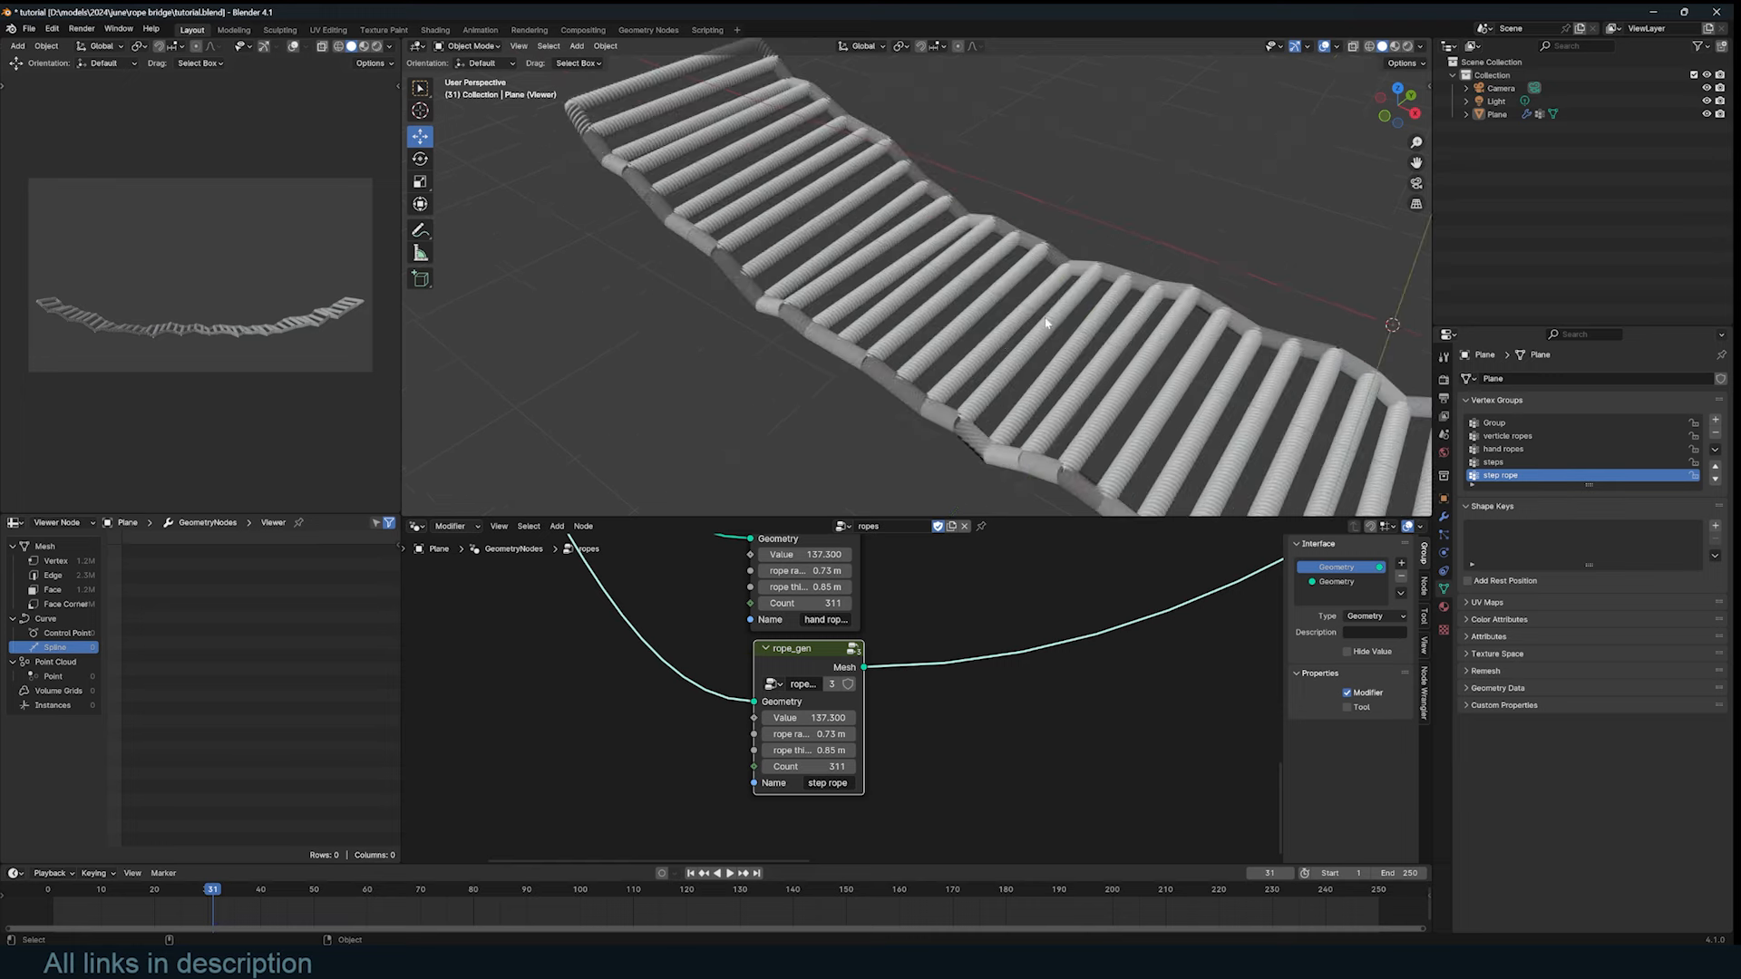
scroll(759, 738, "up", 3)
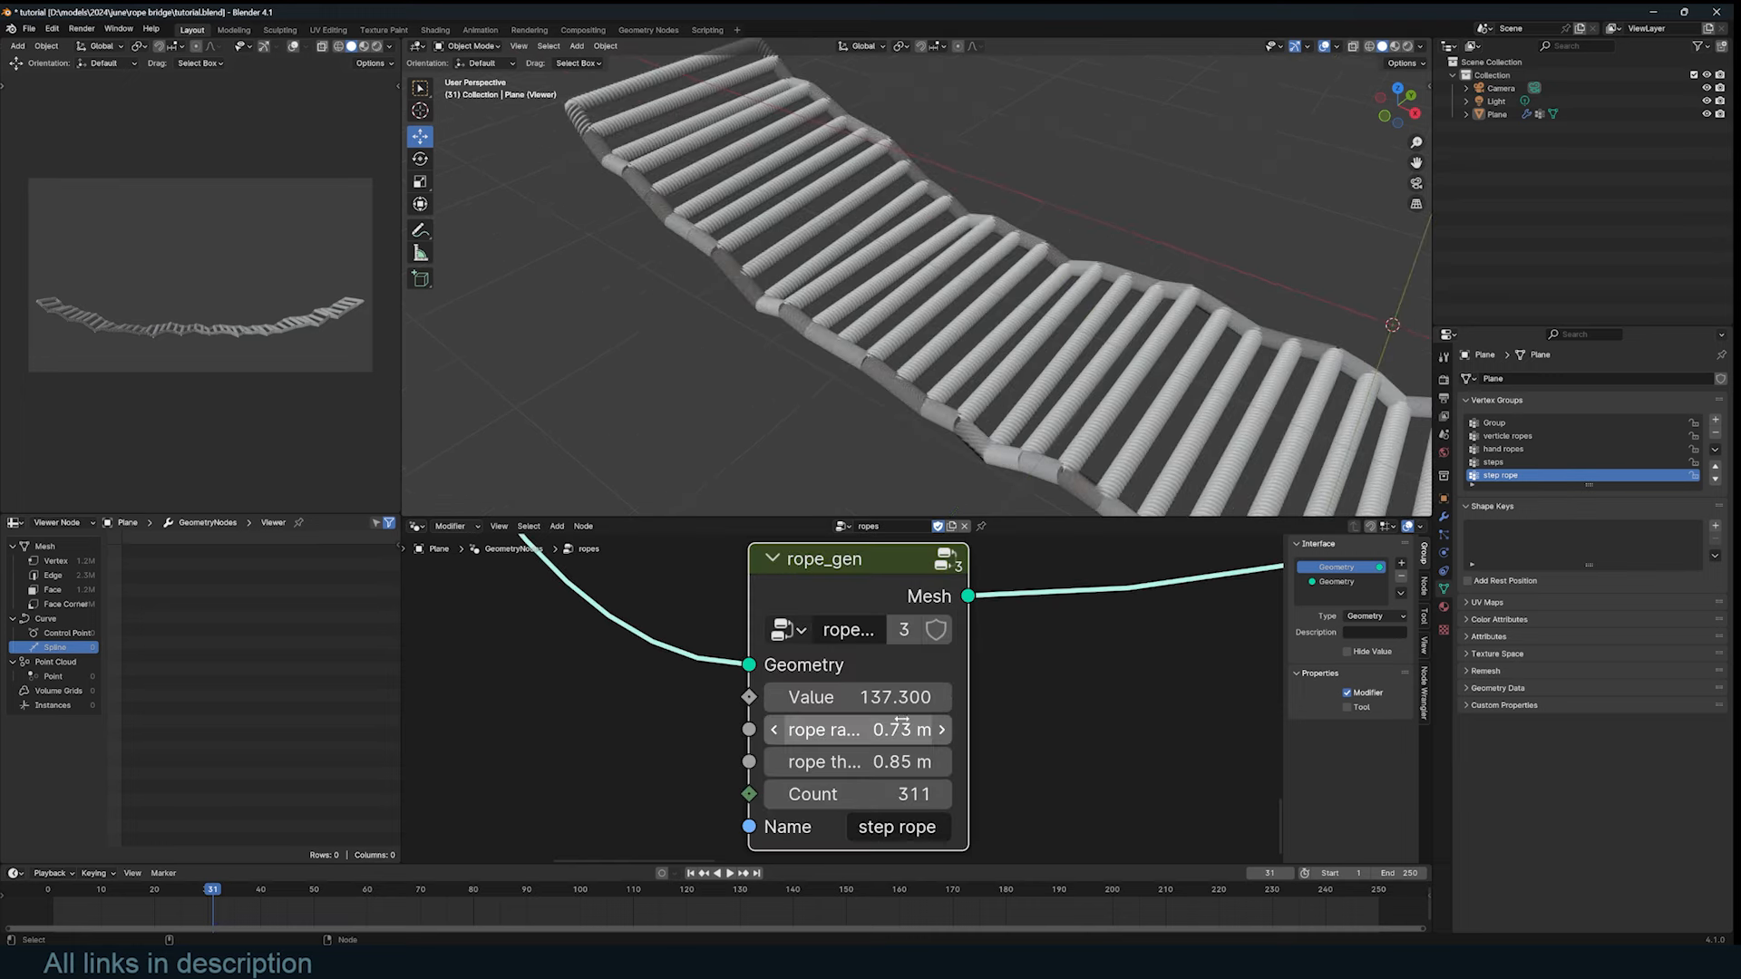
left_click(858, 698)
type("10")
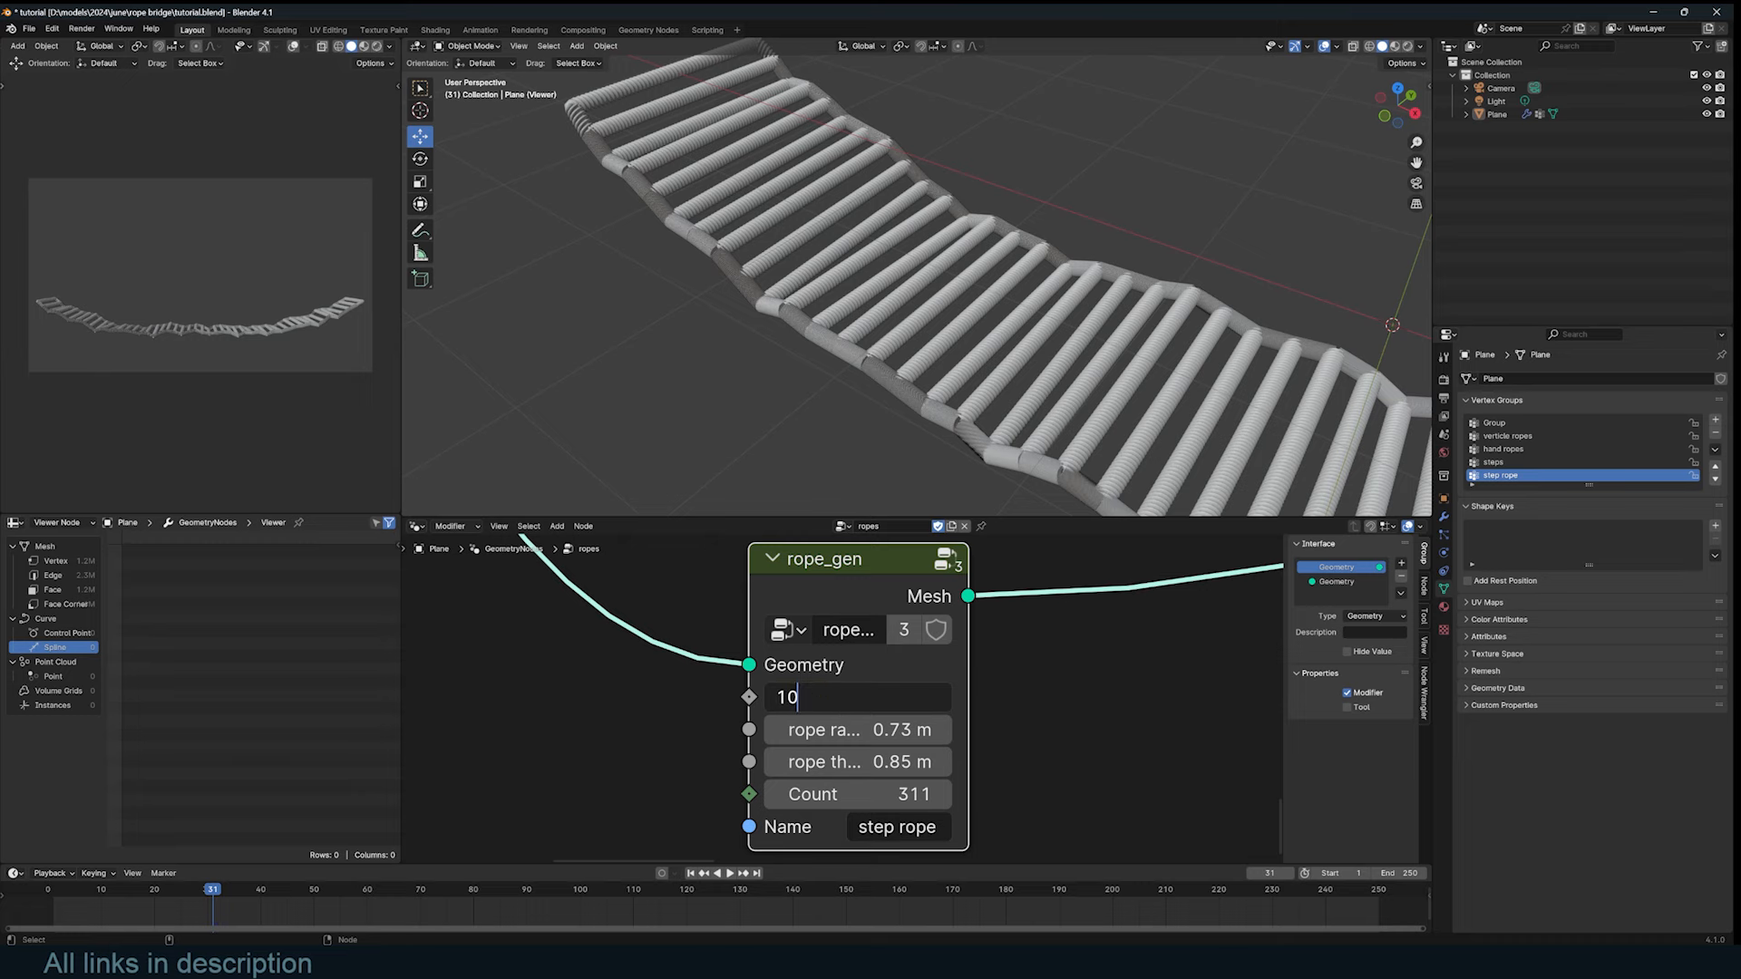
key("Return")
key("Tab")
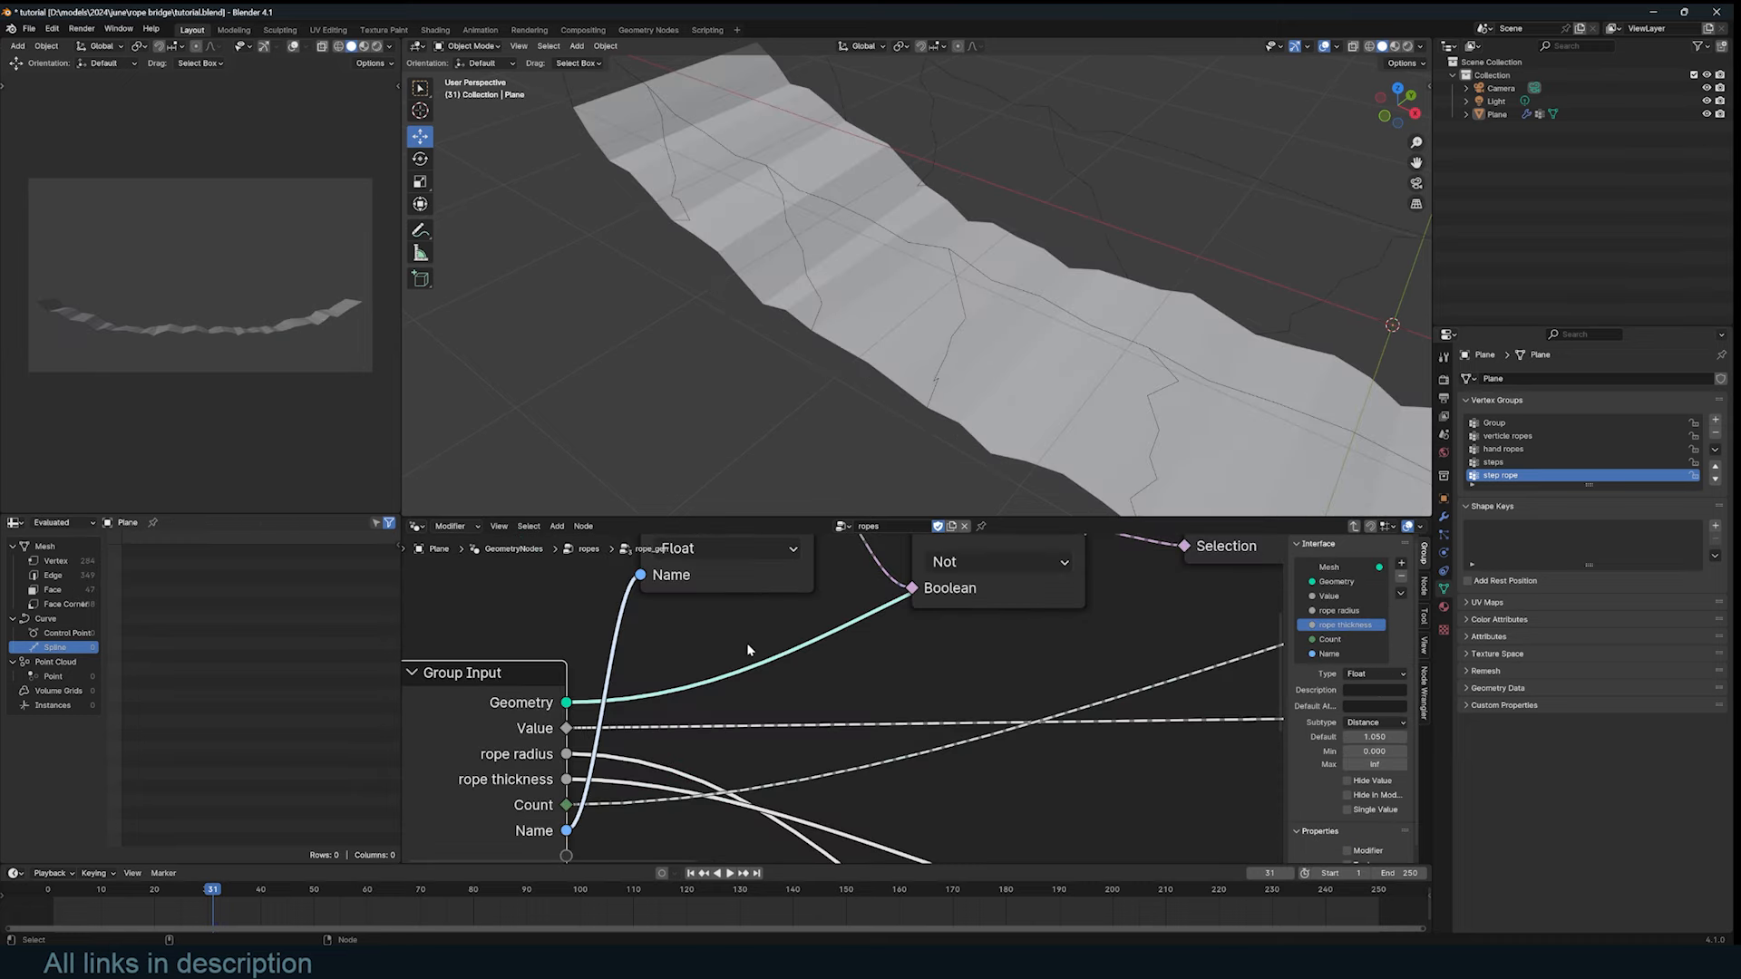
Step: Preview the Mesh to Curve result inside the rope_gen group and examine the curves along the bridge deck
scroll(824, 660, "down", 2)
scroll(824, 660, "down", 2)
scroll(971, 655, "down", 3)
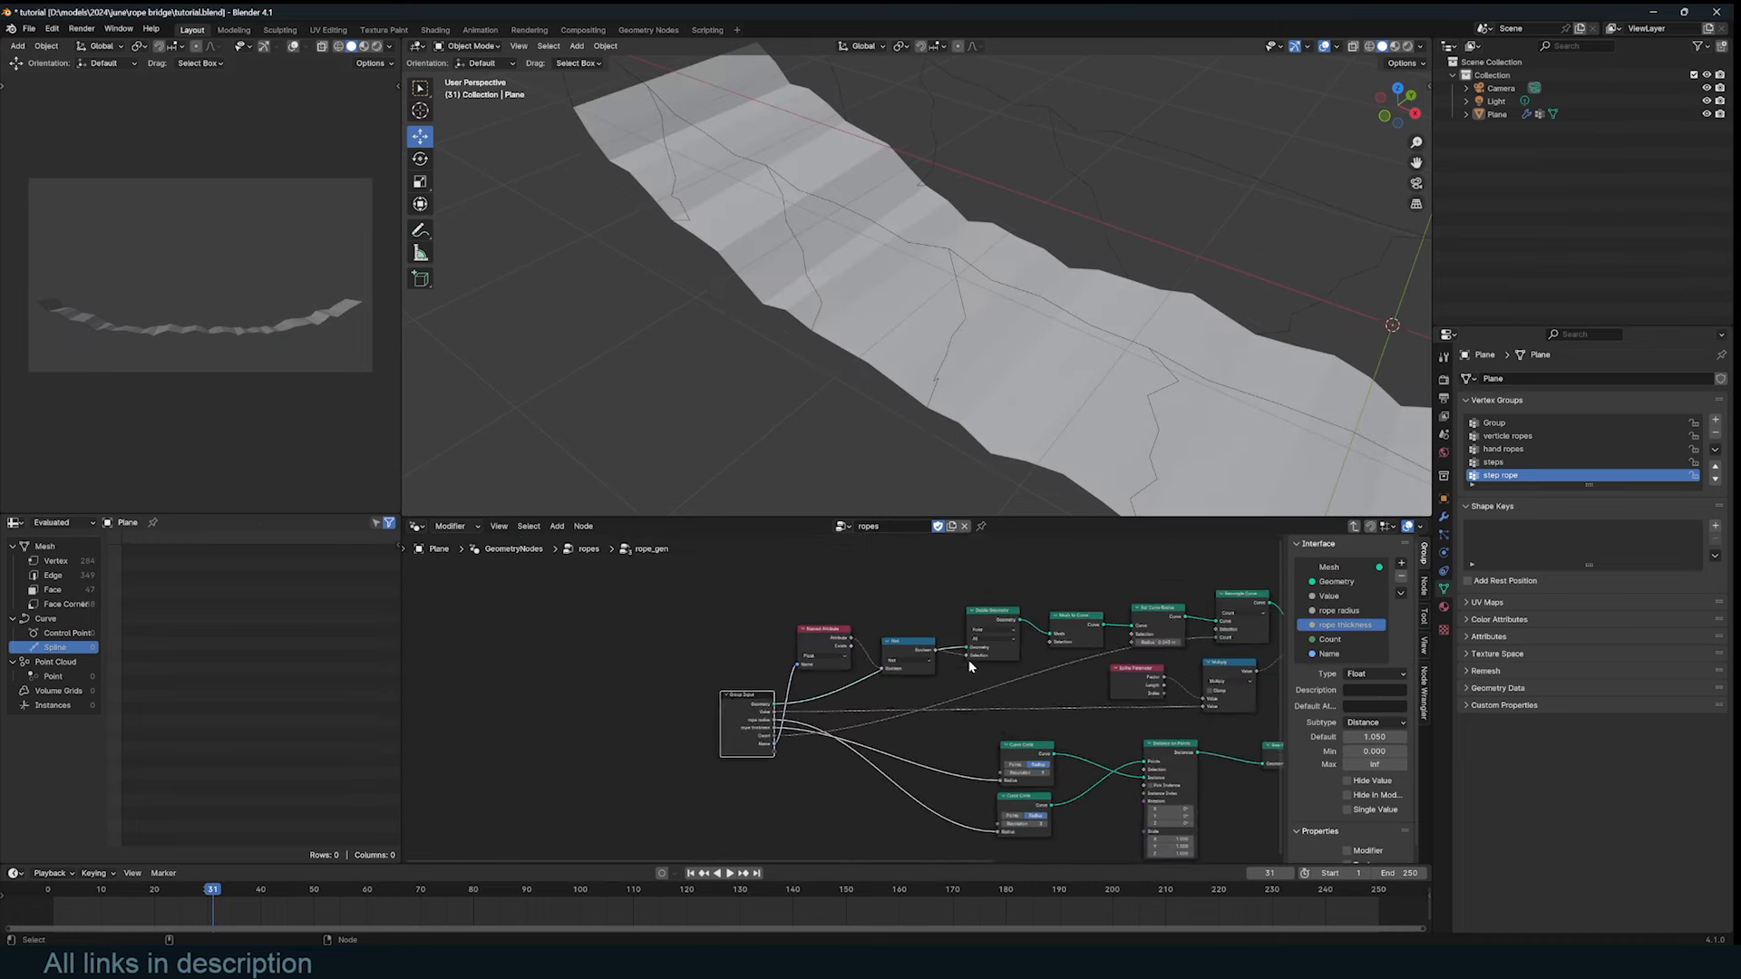
middle_click_drag(973, 665, 760, 655)
middle_click_drag(882, 622, 869, 622)
middle_click_drag(1014, 208, 973, 227)
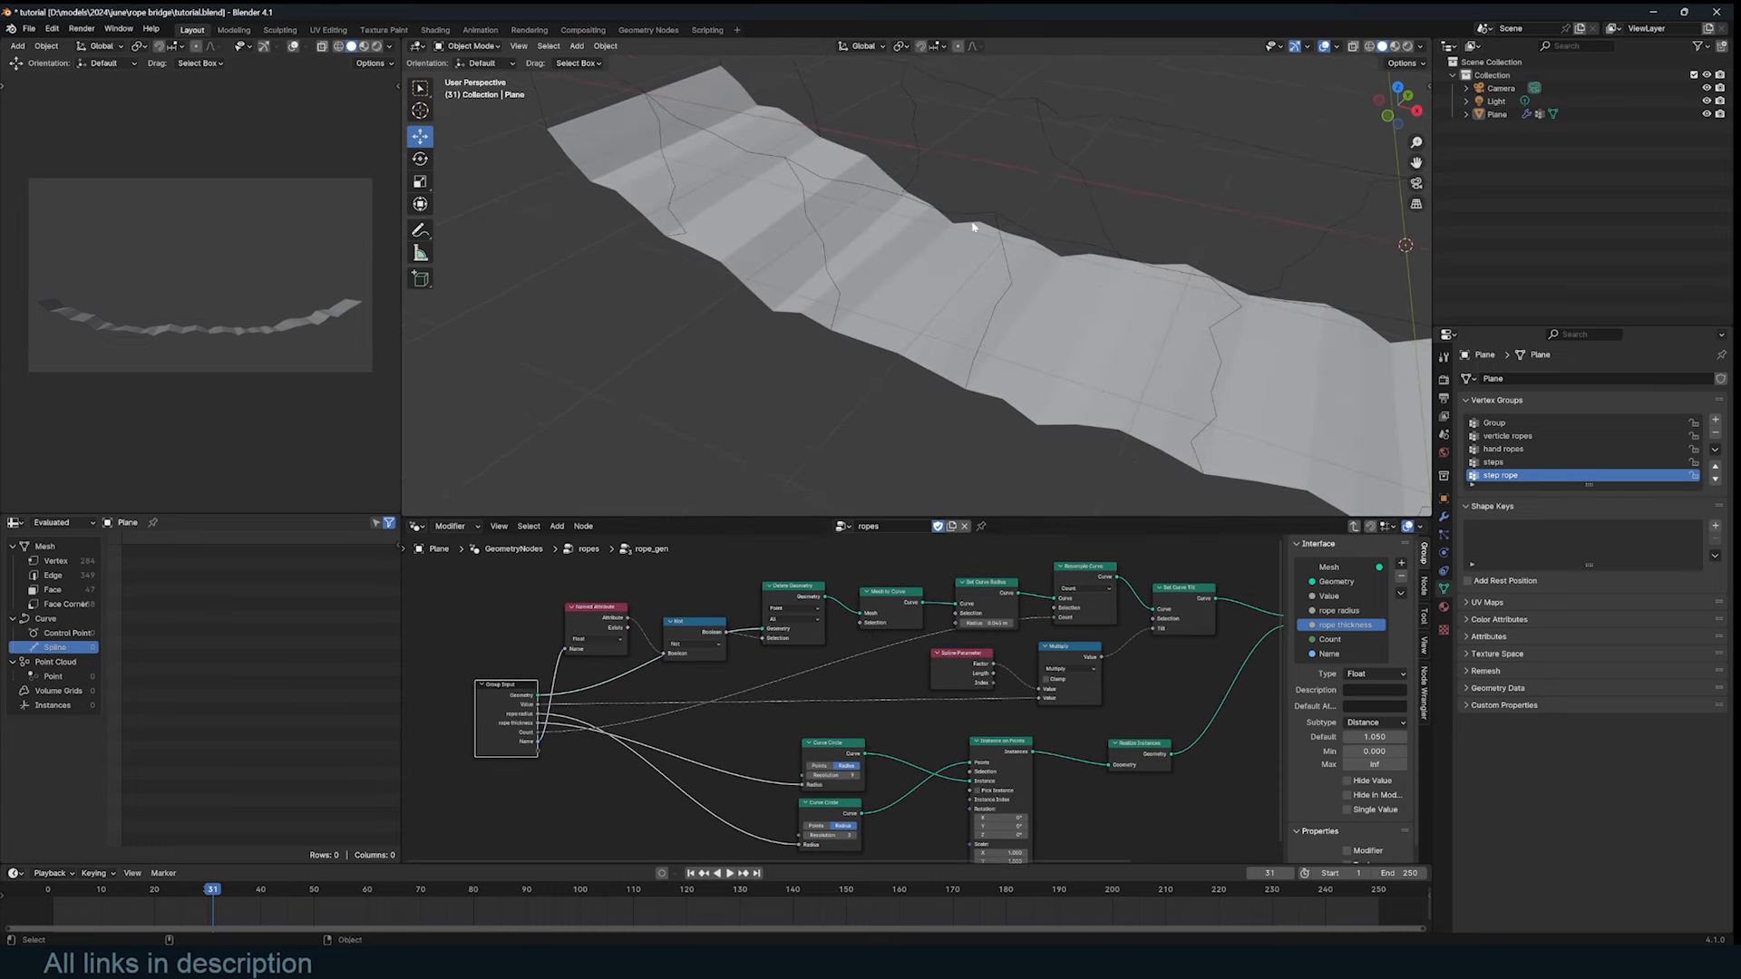
middle_click_drag(829, 617, 814, 620)
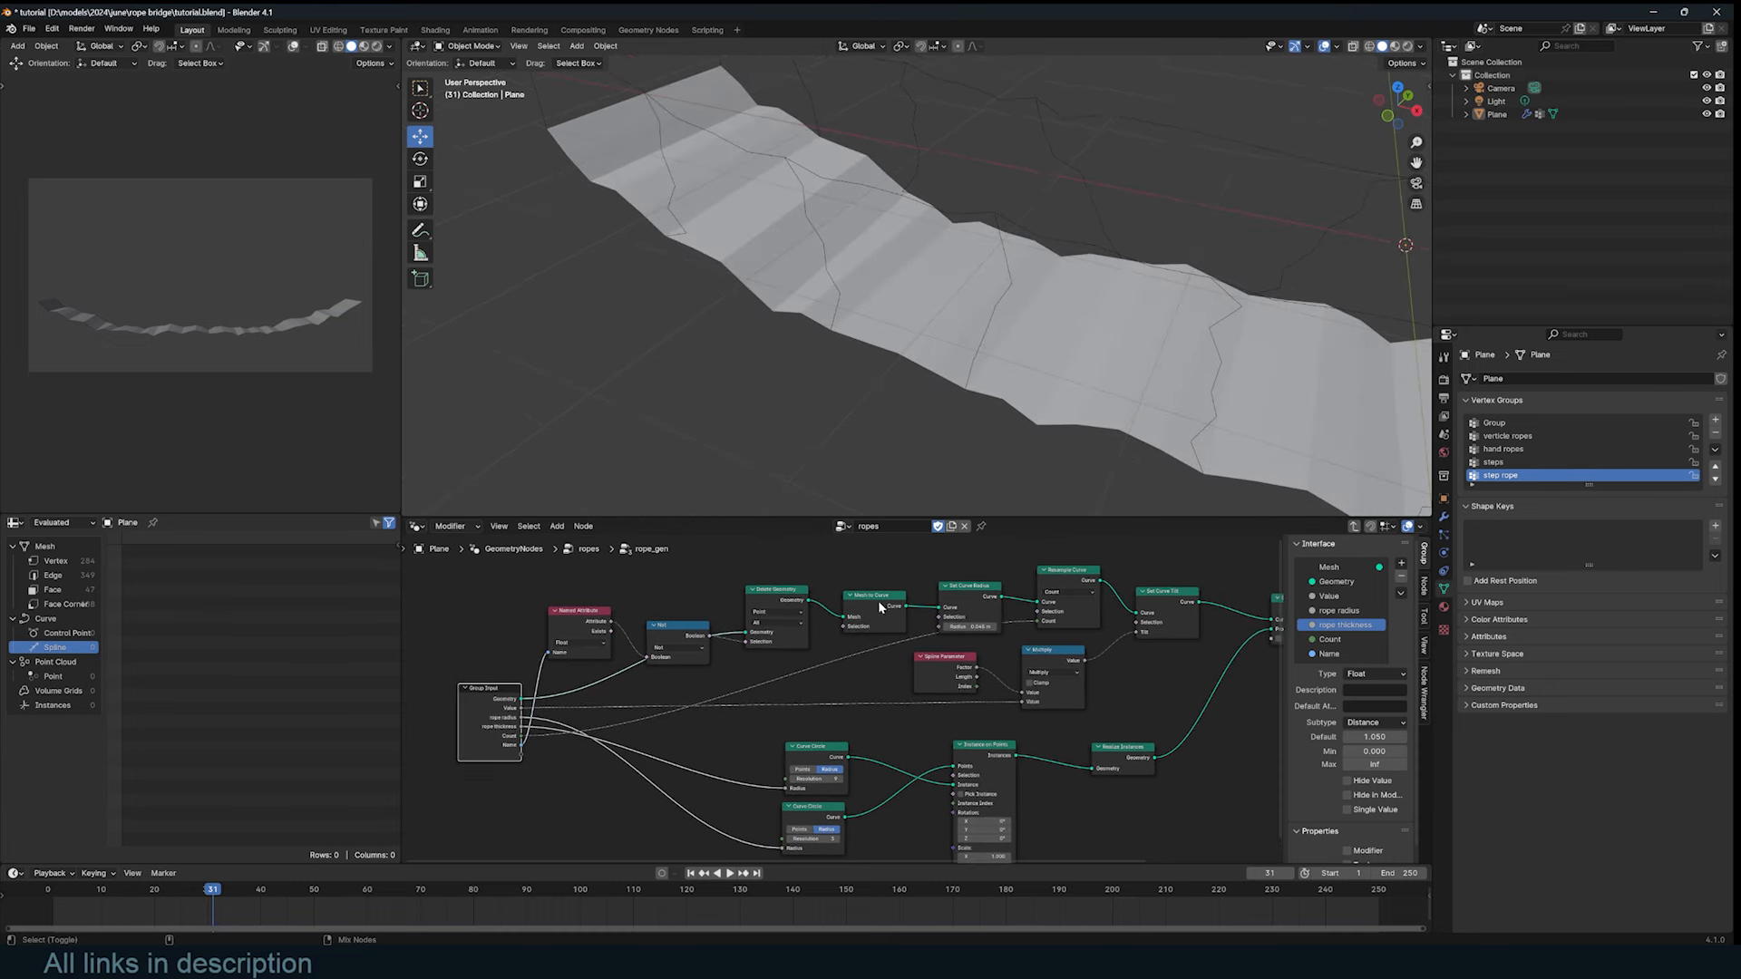
left_click(877, 601, "ctrl+shift")
middle_click_drag(944, 300, 842, 295)
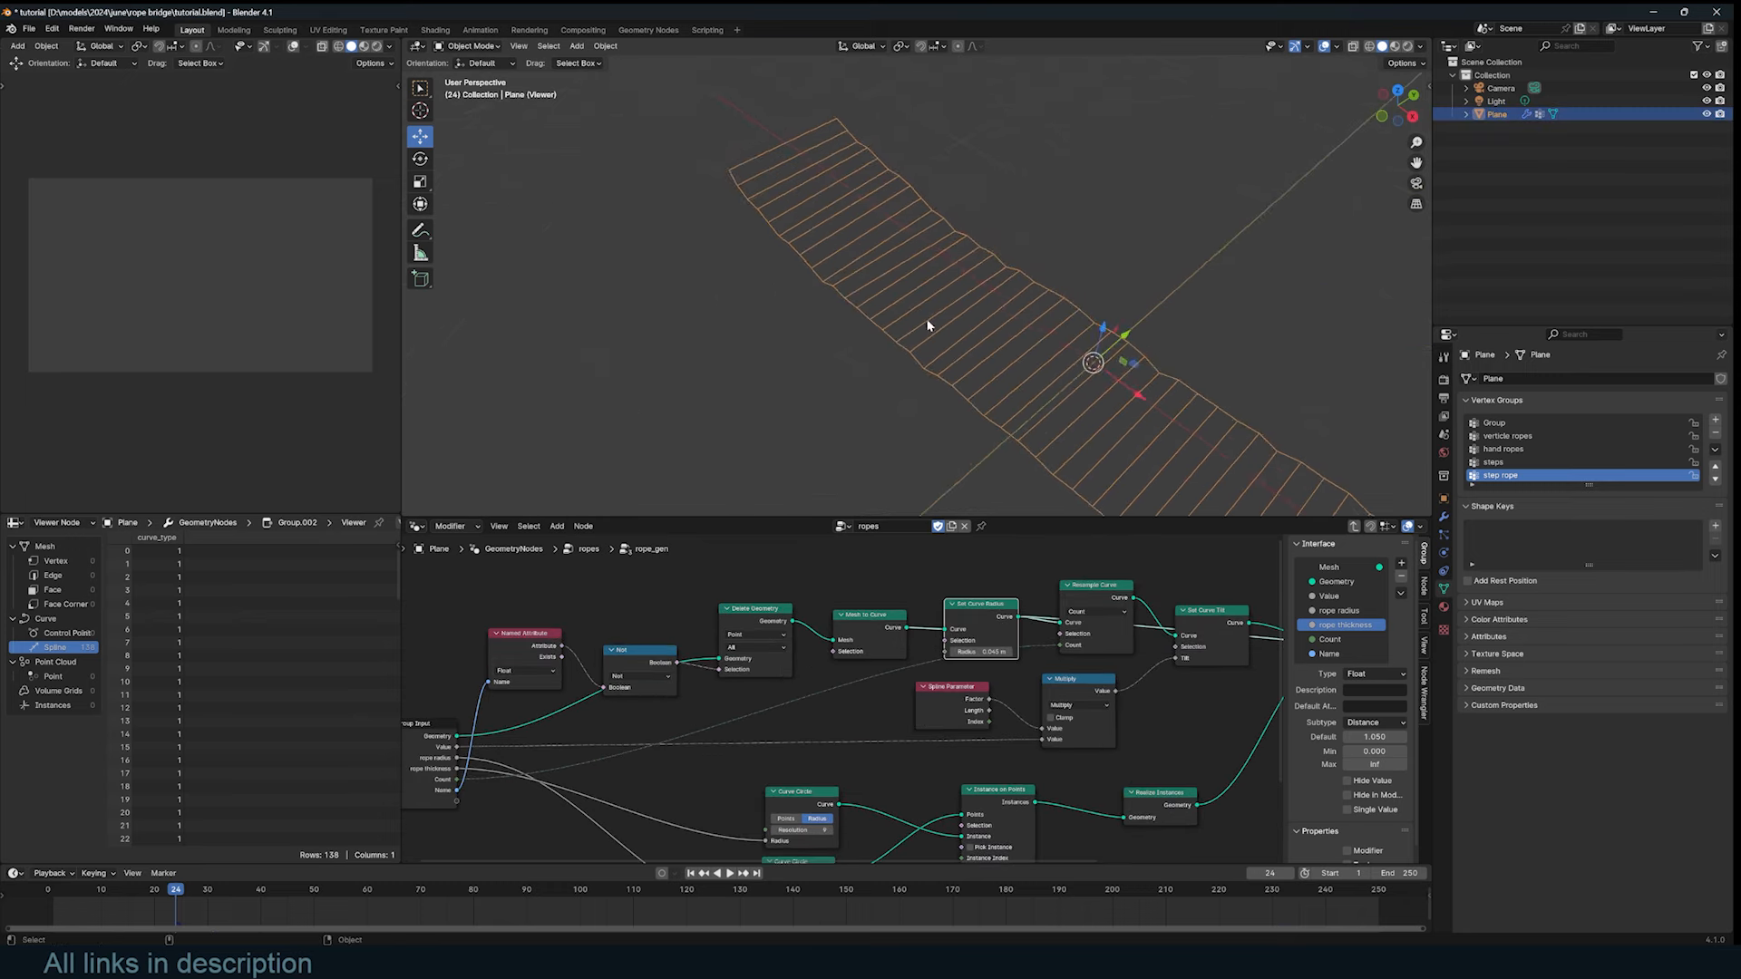
scroll(855, 276, "up", 3)
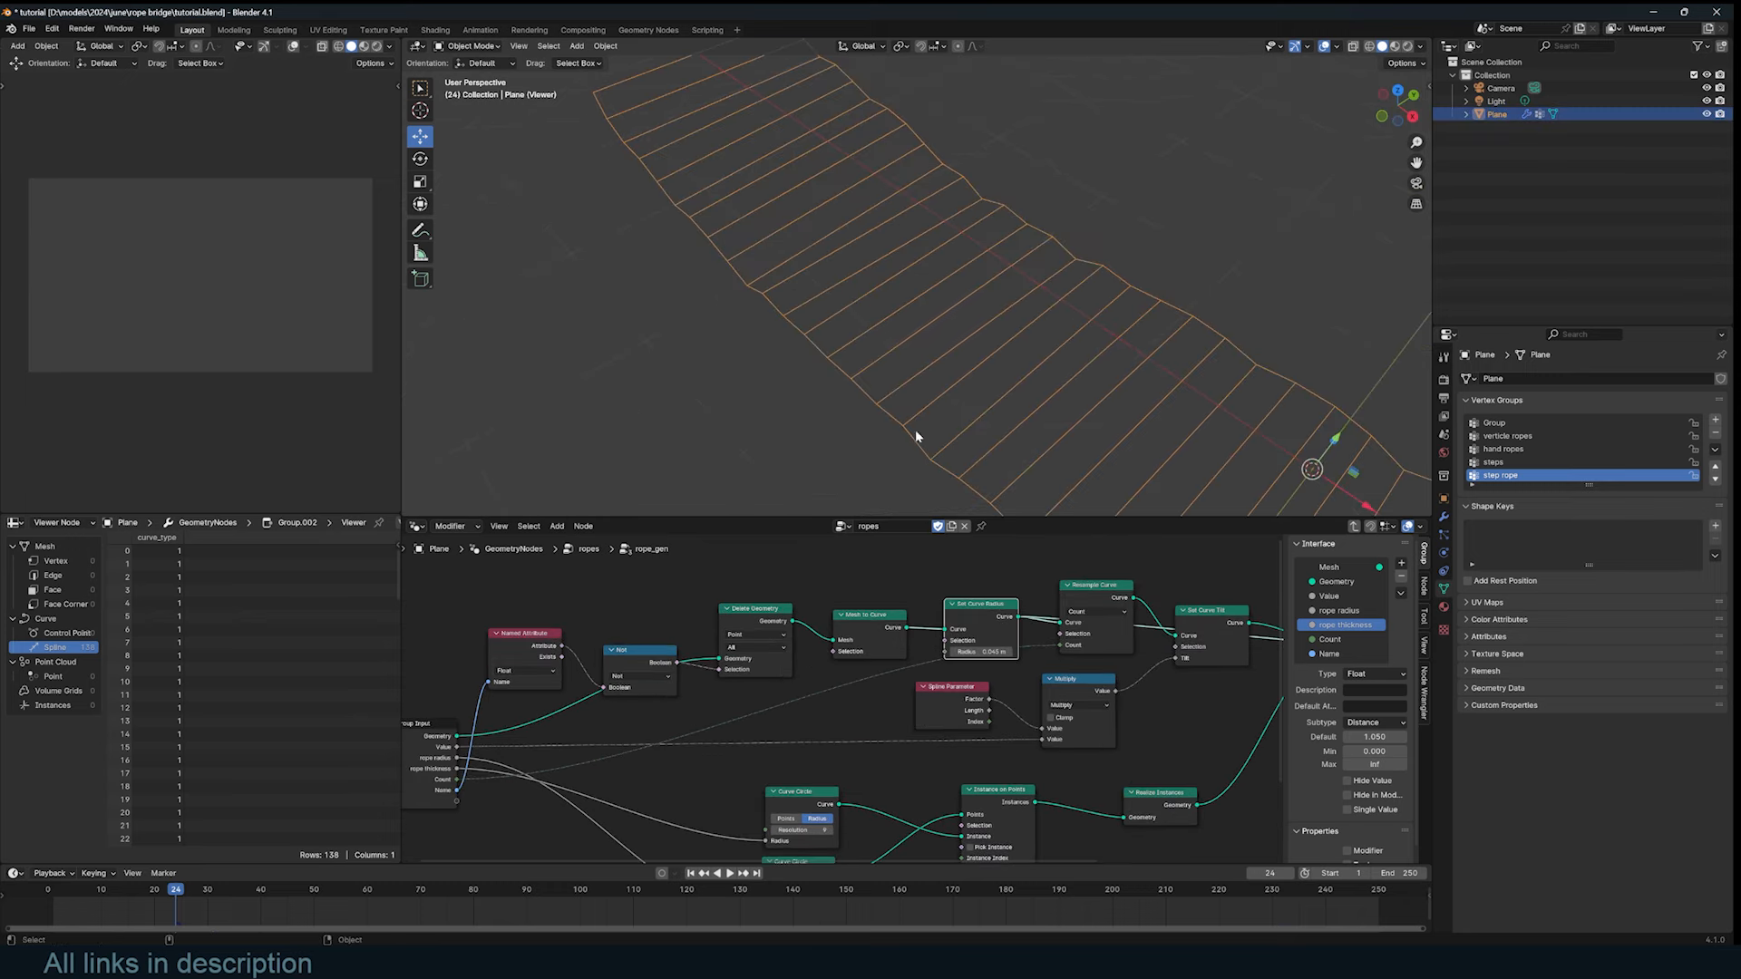
scroll(896, 612, "down", 5)
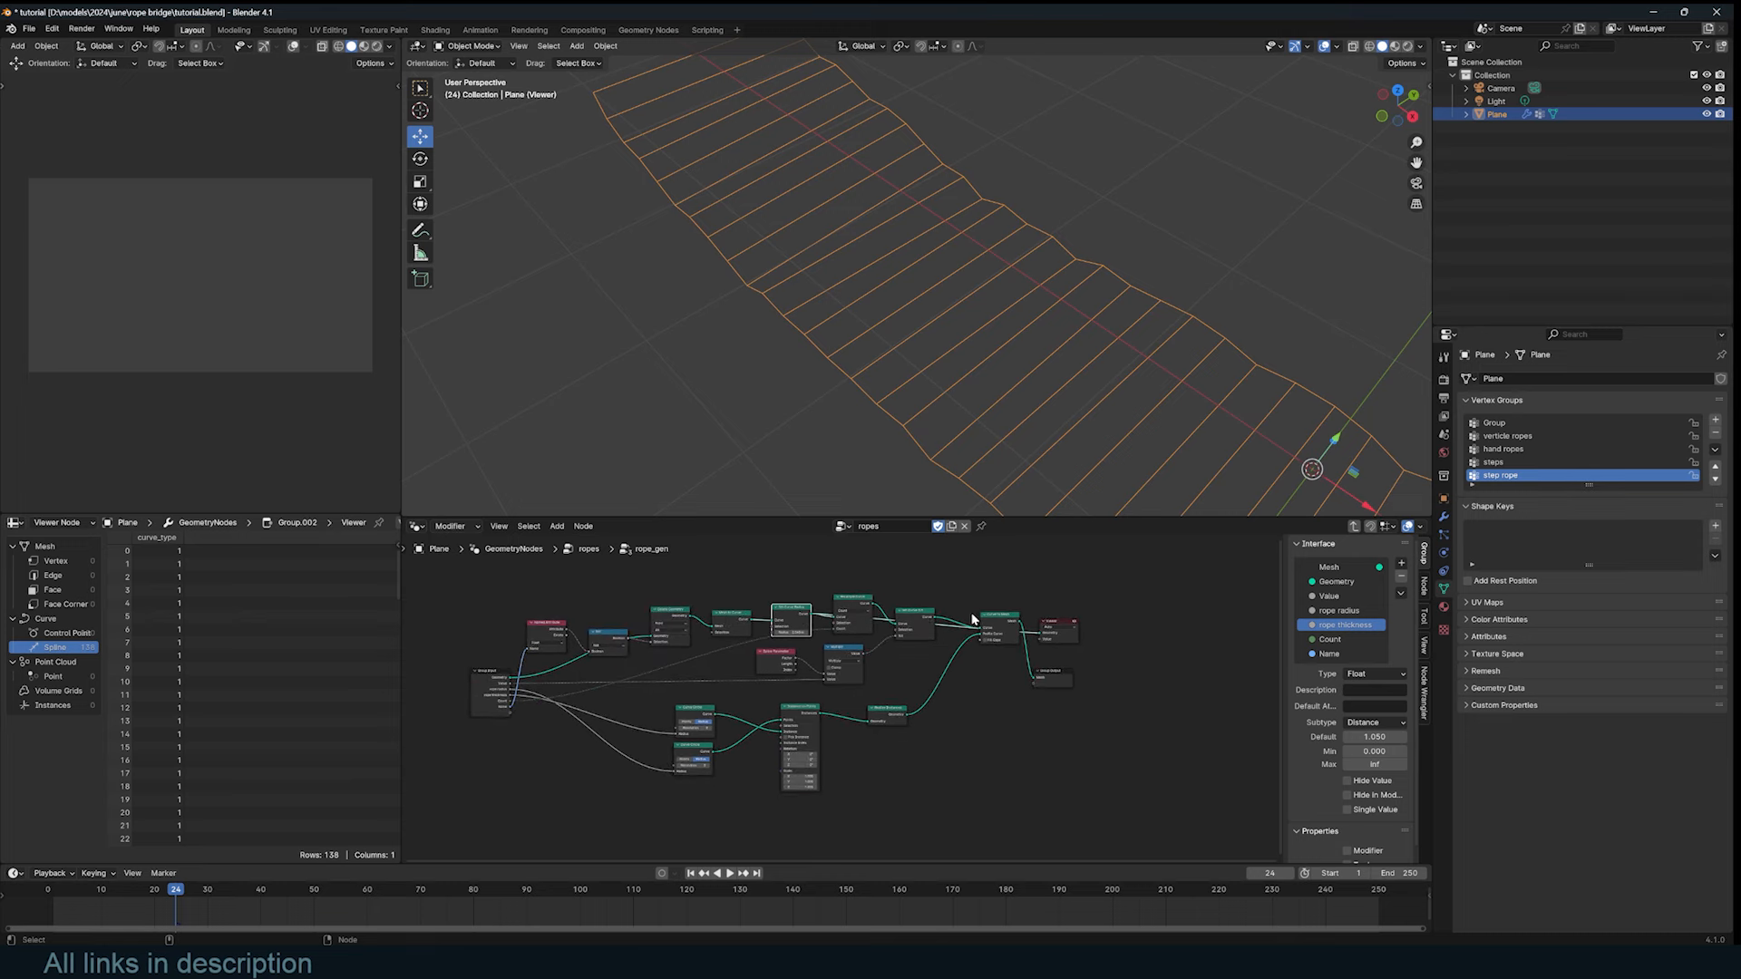
Step: Leave the rope_gen group and preview the Join Geometry output that combines the vertical ropes and hand ropes
left_click(1005, 624, "ctrl+shift")
key("Tab")
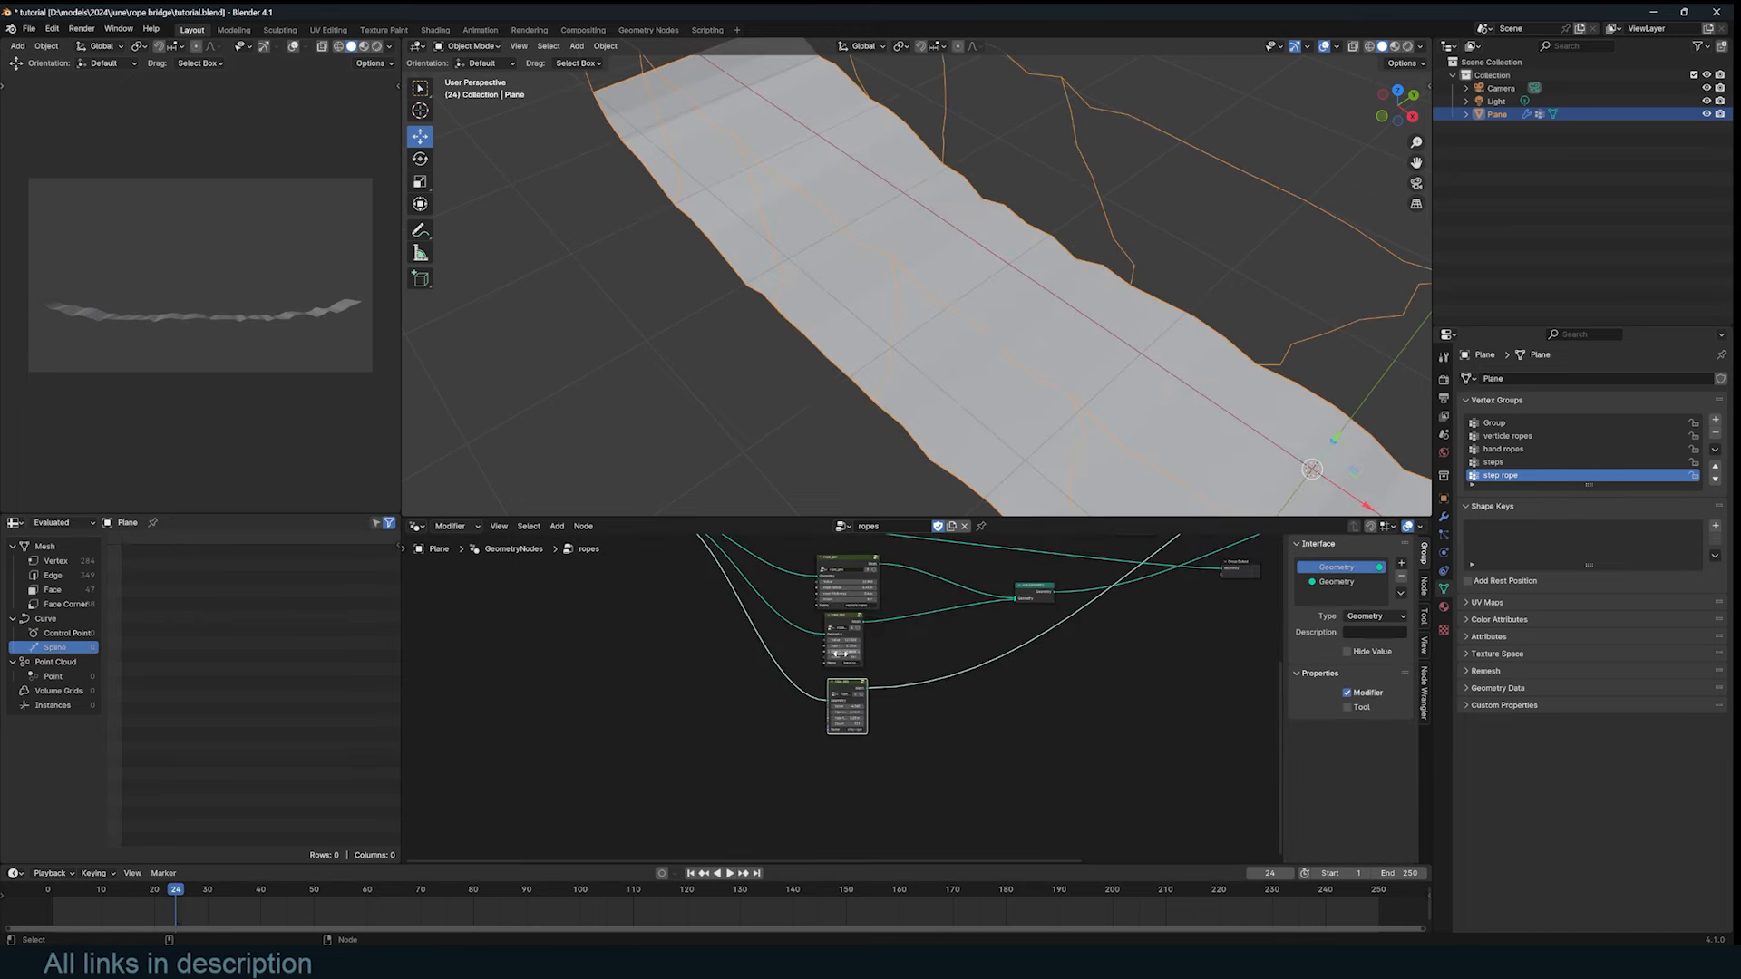
scroll(843, 619, "up", 2)
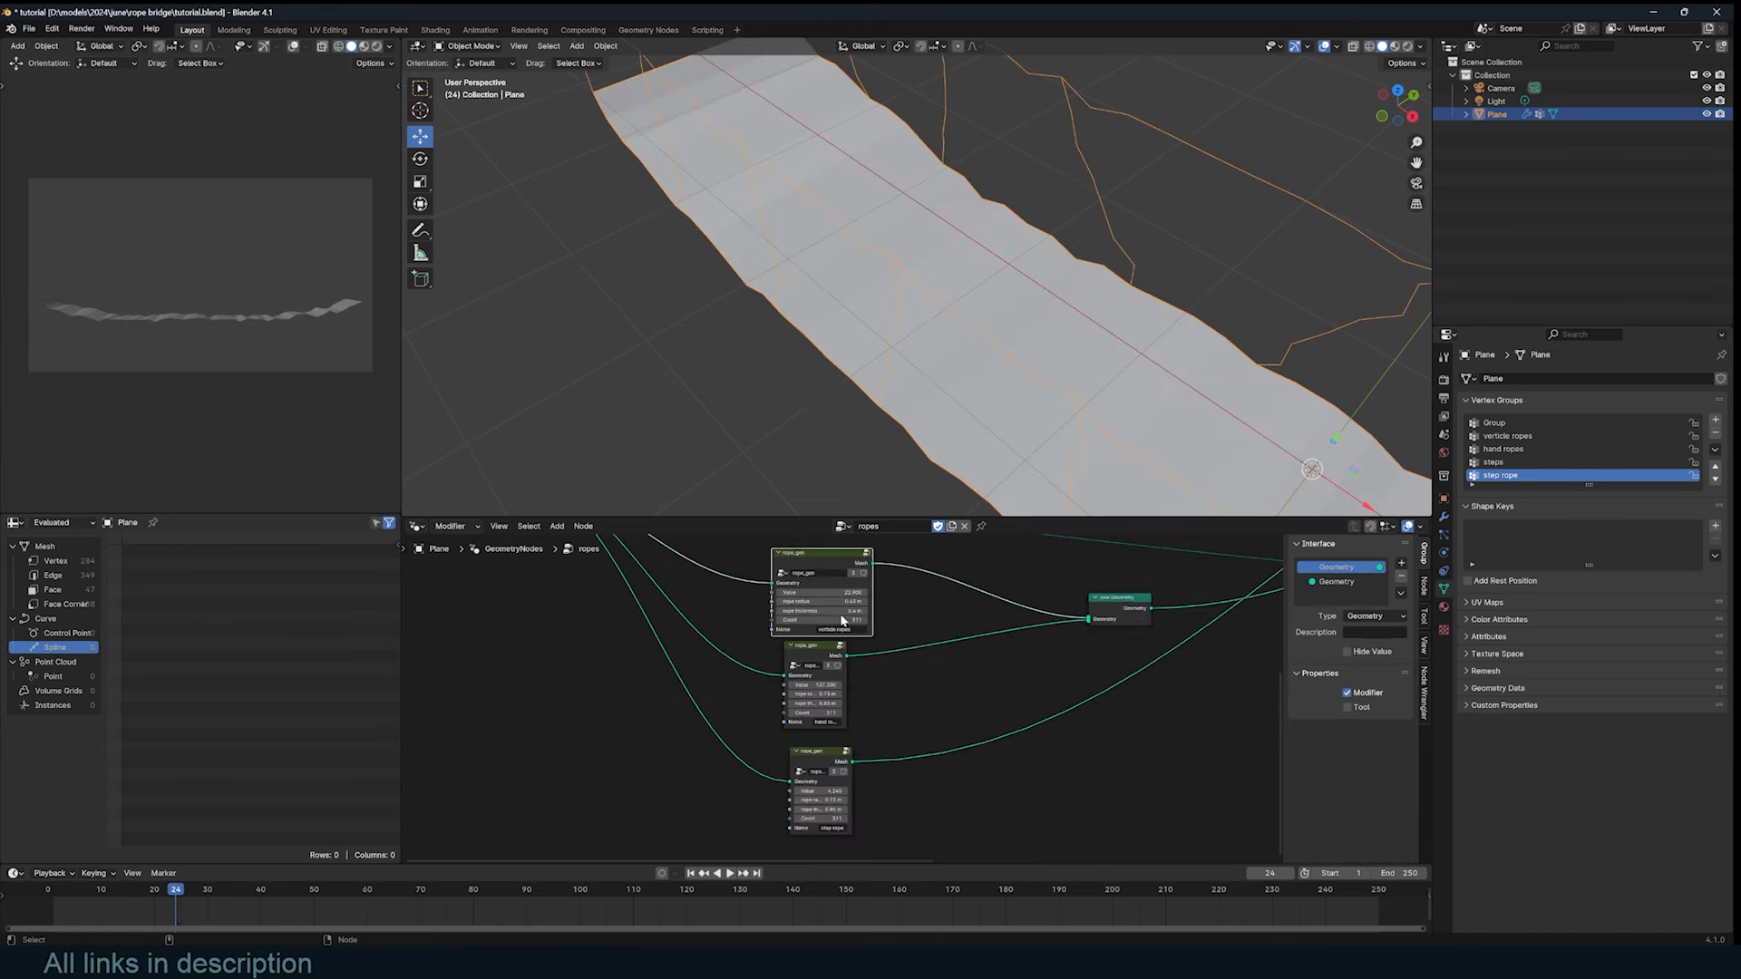
left_click_drag(830, 557, 830, 547)
left_click(820, 764)
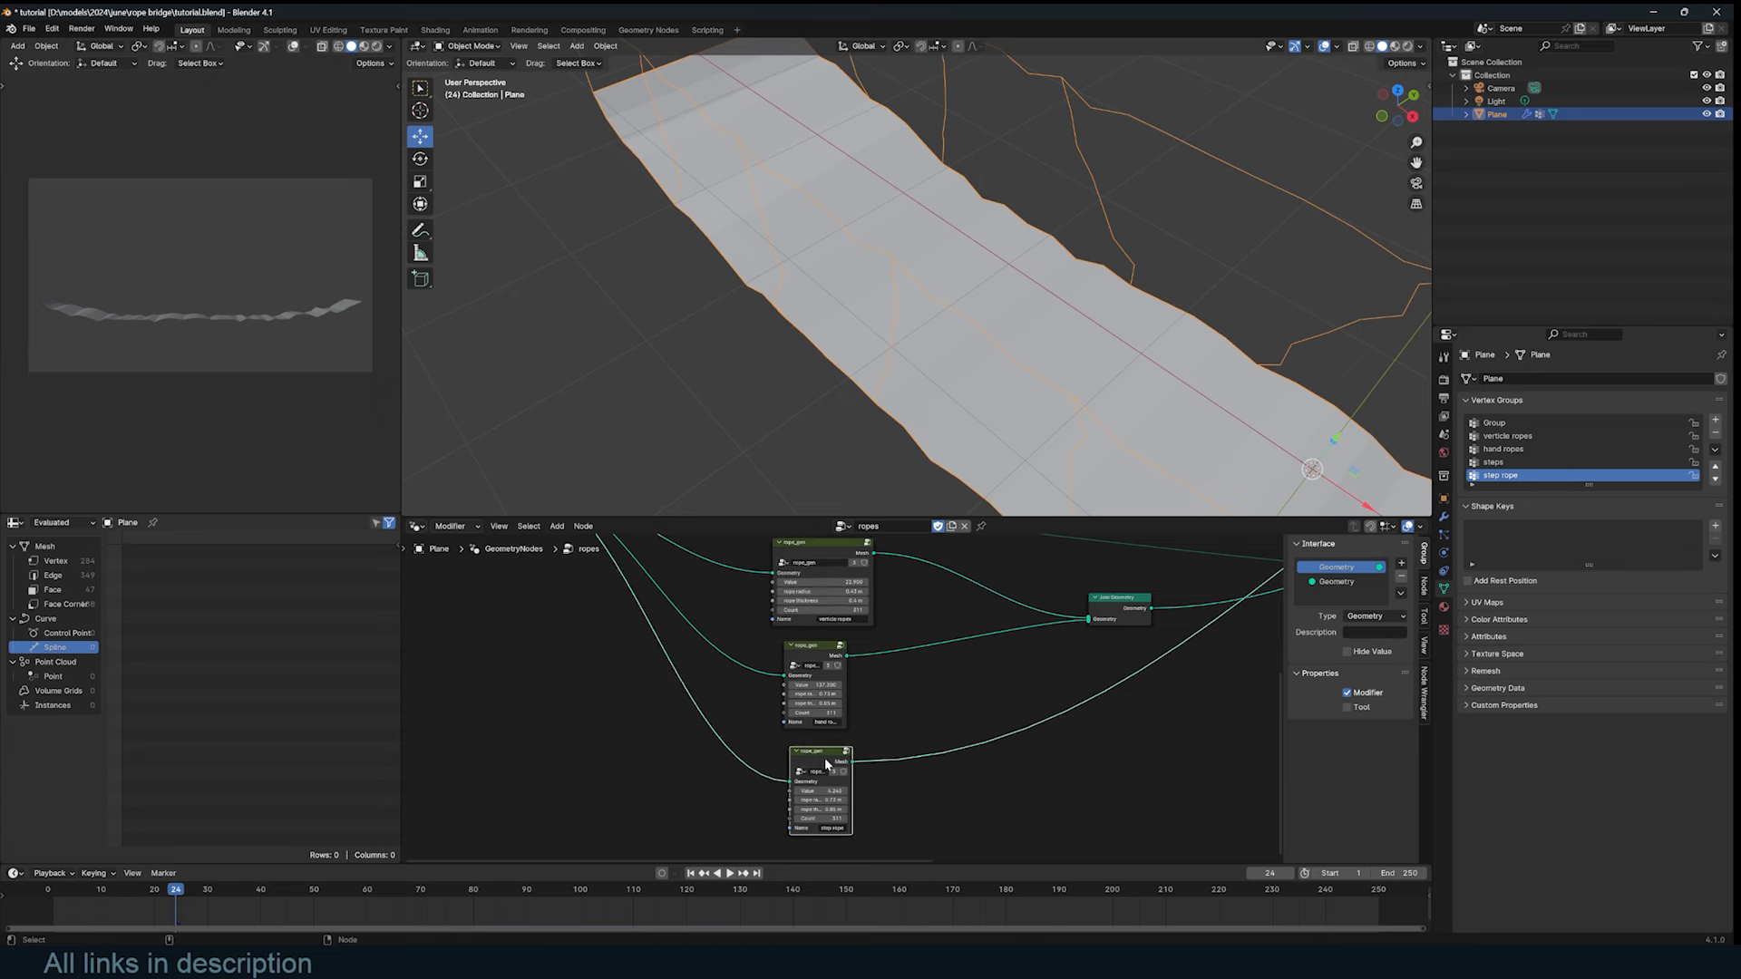
middle_click_drag(960, 281, 1029, 241)
scroll(906, 791, "down", 3)
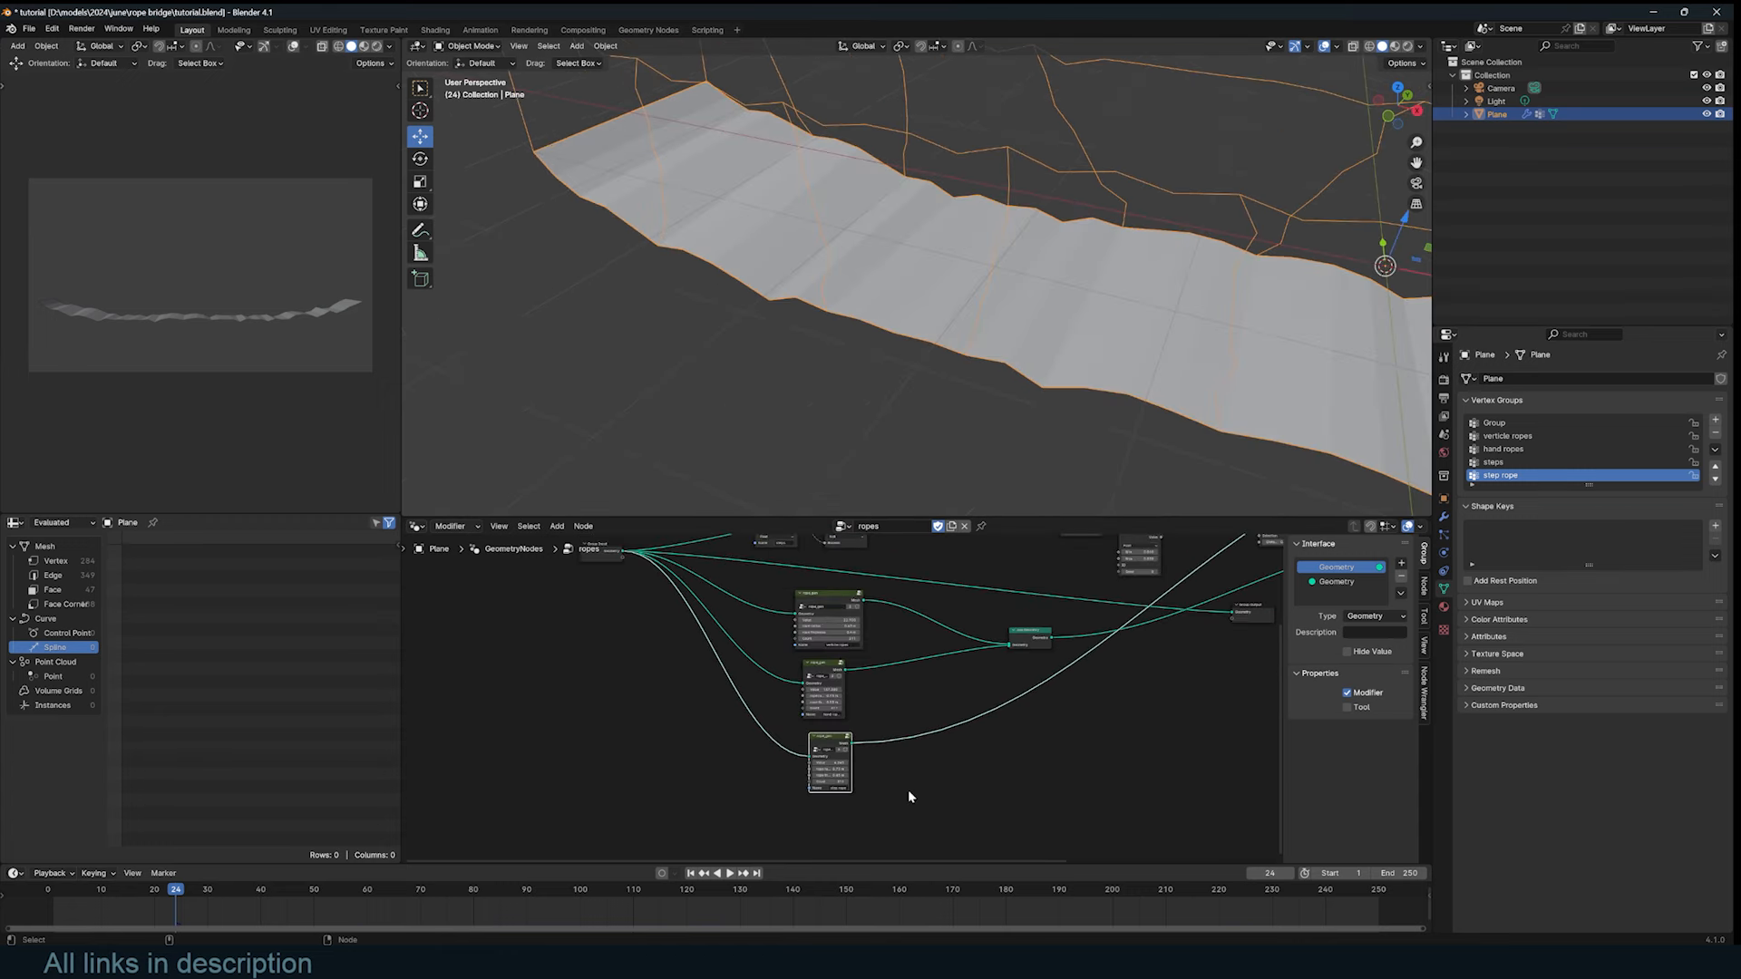
left_click(947, 657, "ctrl+shift")
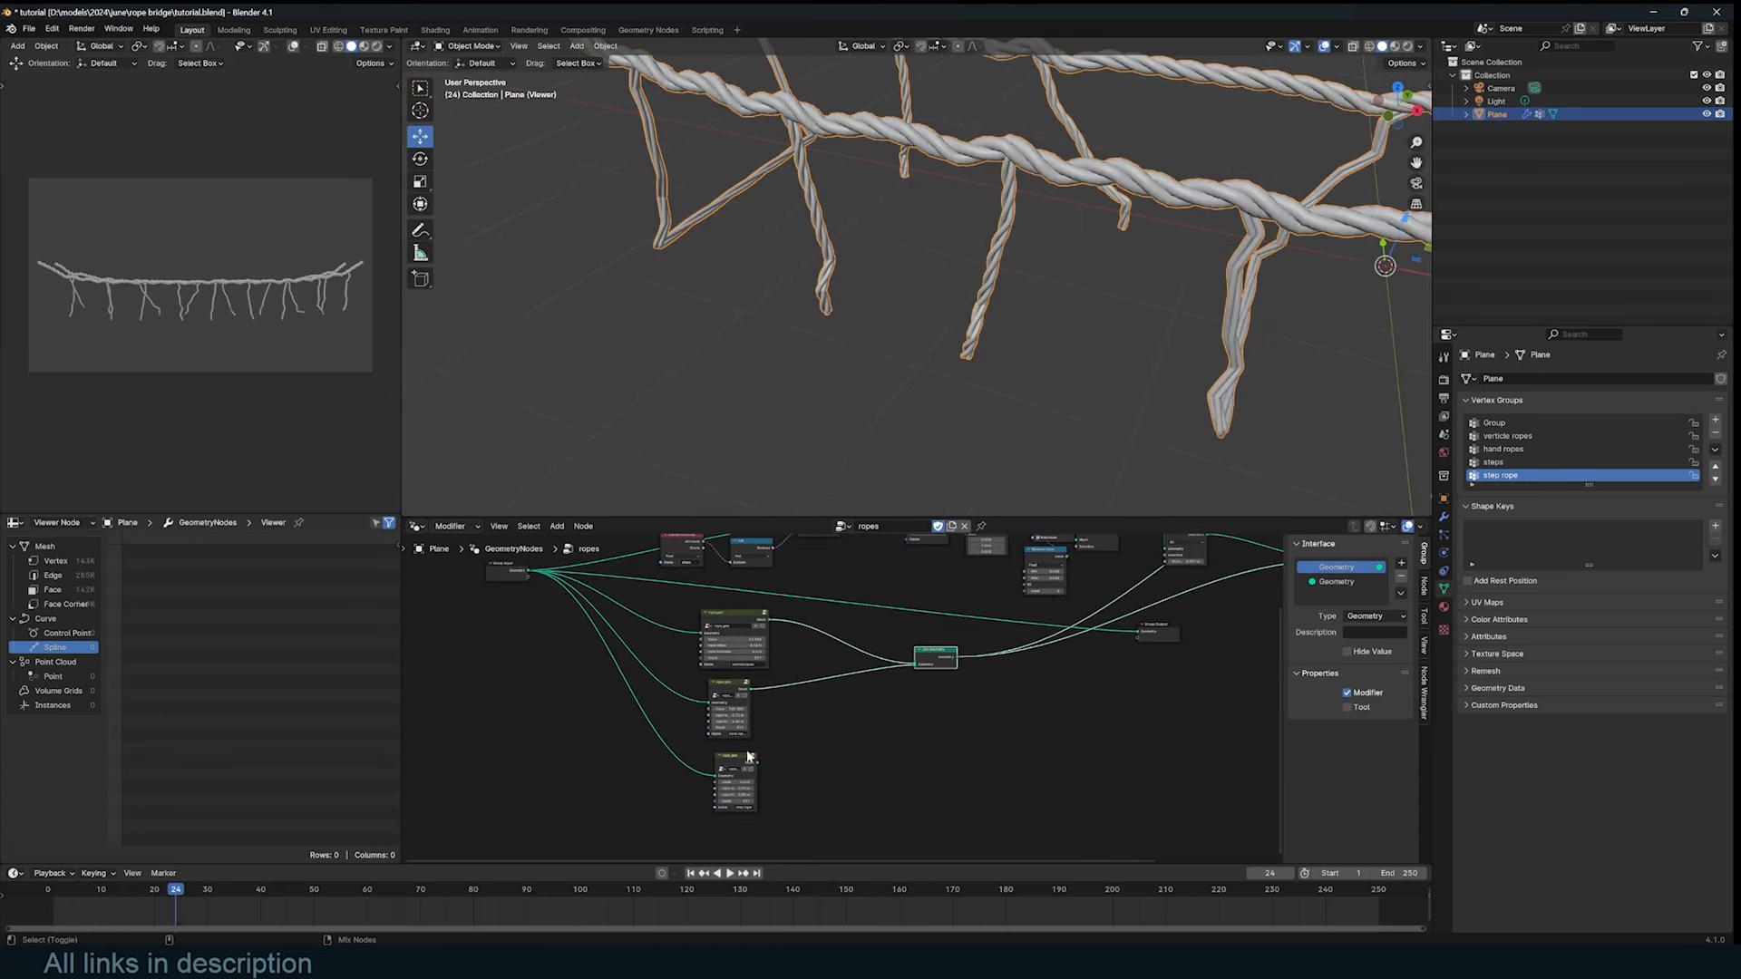
Step: Preview the step rope's rope_gen node and move it away from its incoming geometry link to make room
left_click(738, 760, "ctrl+shift")
scroll(885, 710, "up", 5)
middle_click_drag(729, 760, 866, 709)
scroll(808, 736, "up", 3)
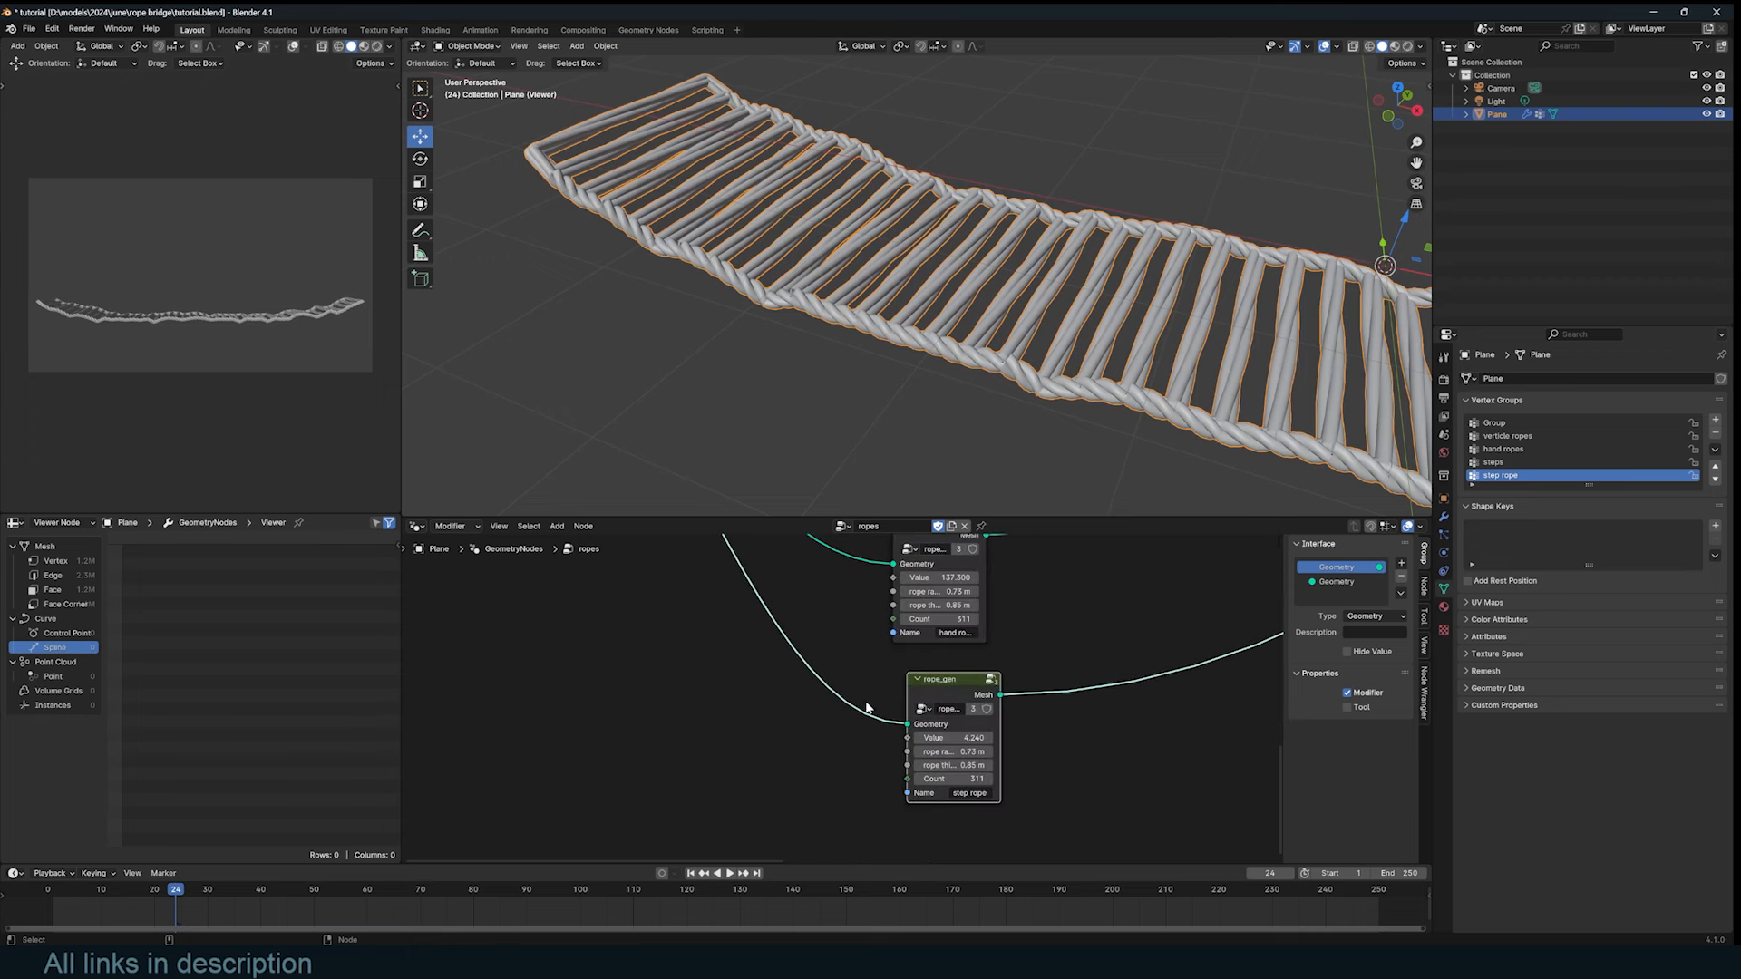
left_click_drag(955, 693, 1045, 685)
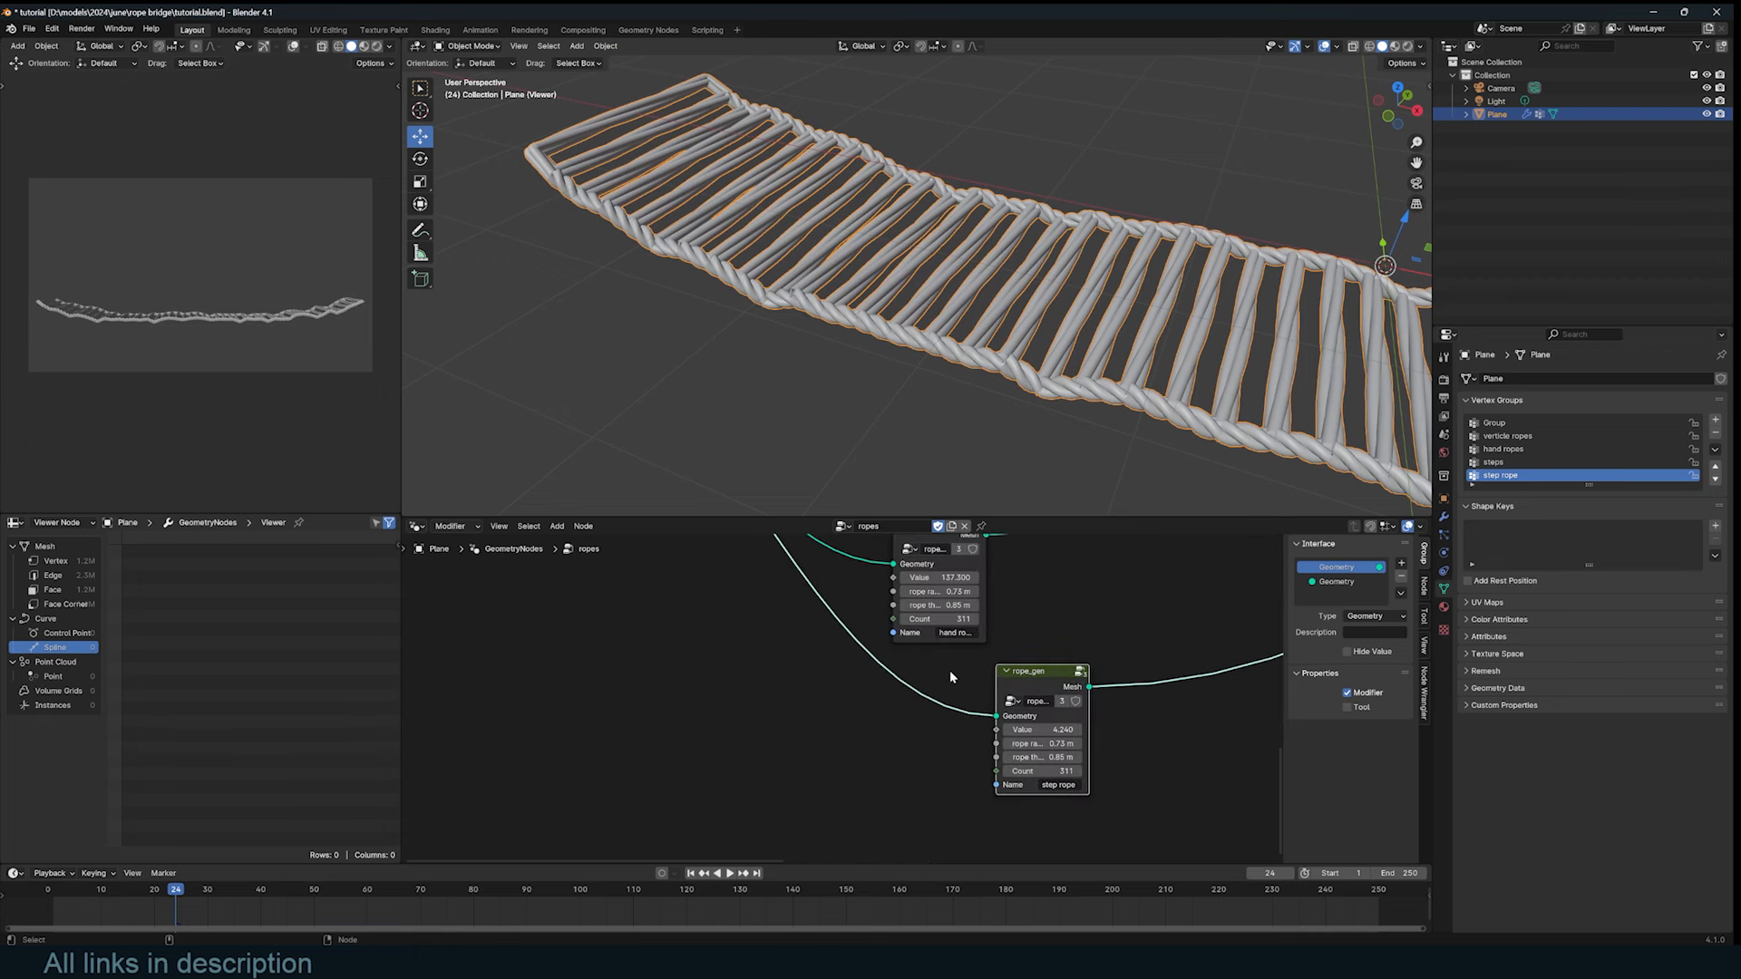
middle_click_drag(950, 671, 944, 679)
middle_click_drag(961, 273, 917, 281)
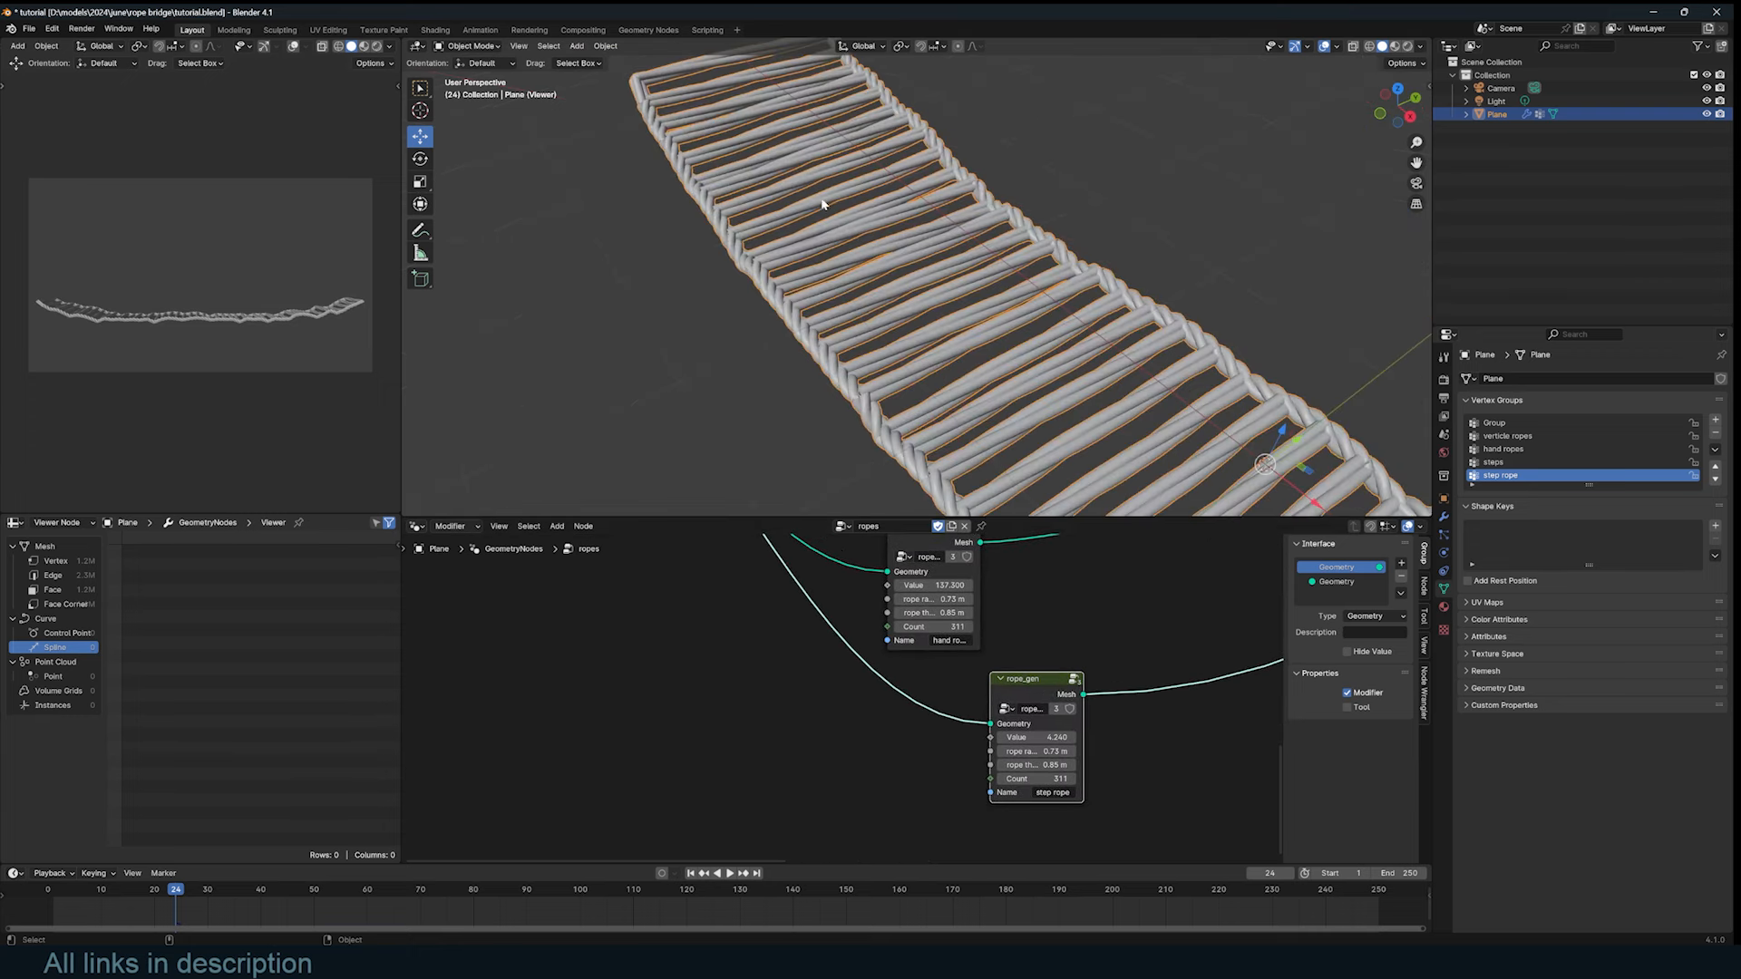
scroll(916, 669, "up", 3)
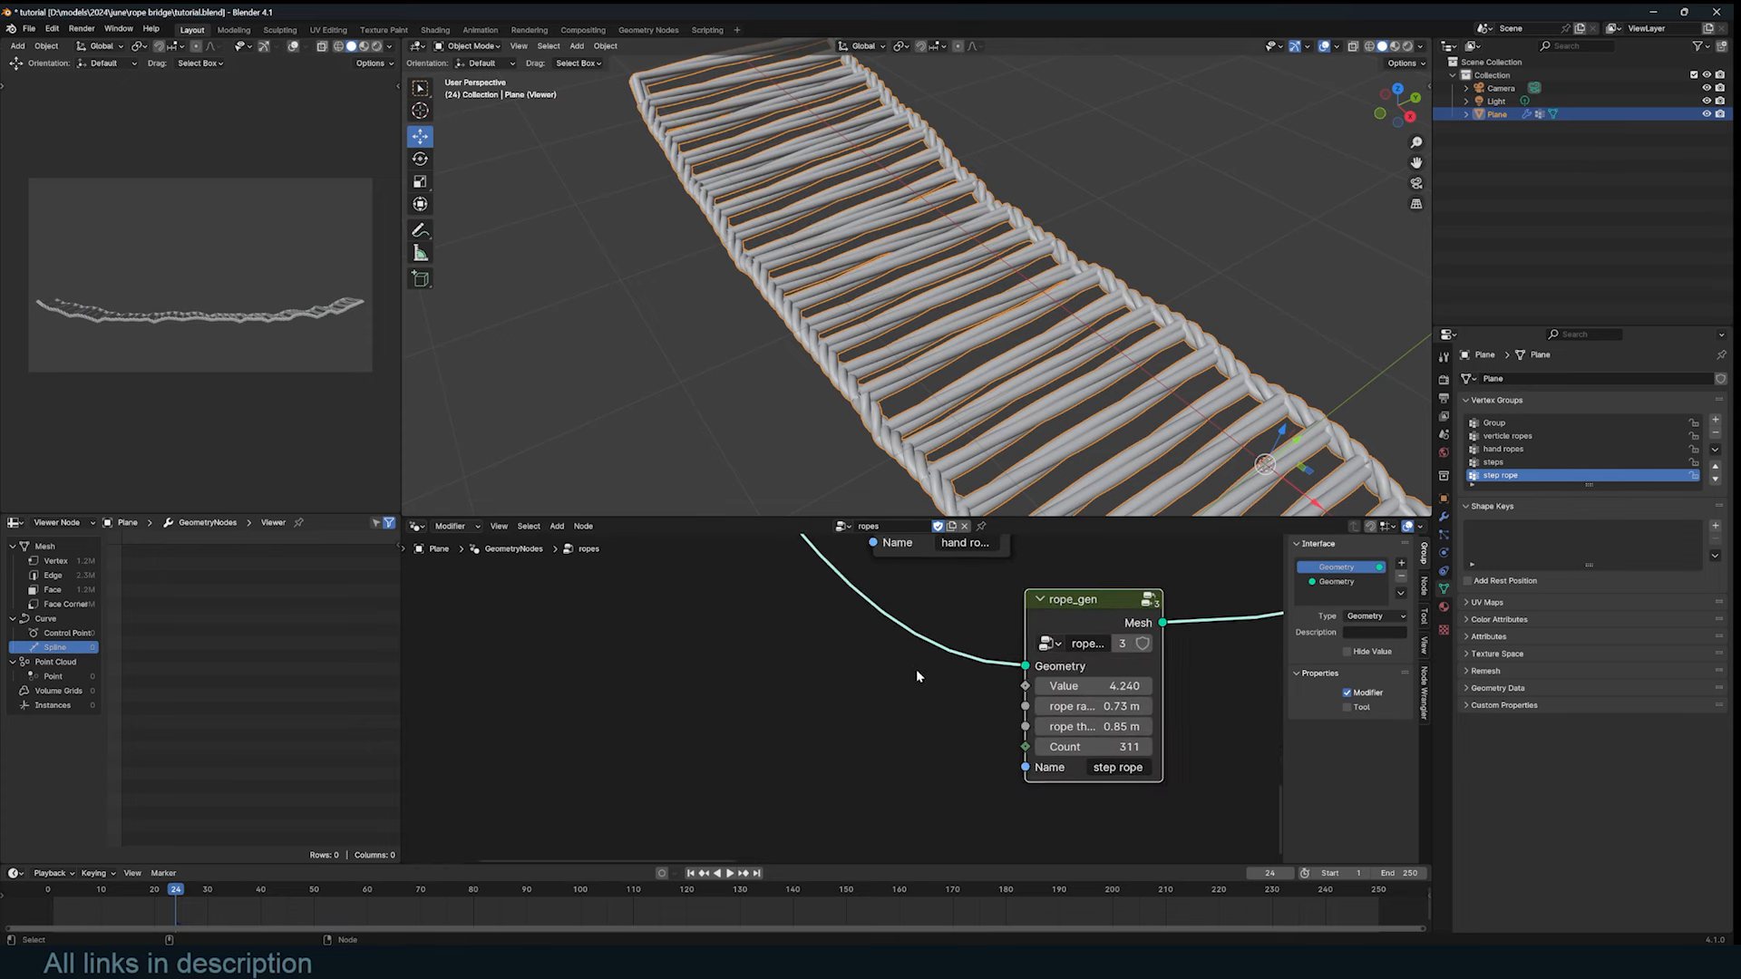
Step: Add a reroute on the geometry link feeding the step rope node, reposition it, and preview its geometry
right_click_drag(761, 709, 855, 604, "shift")
key("g")
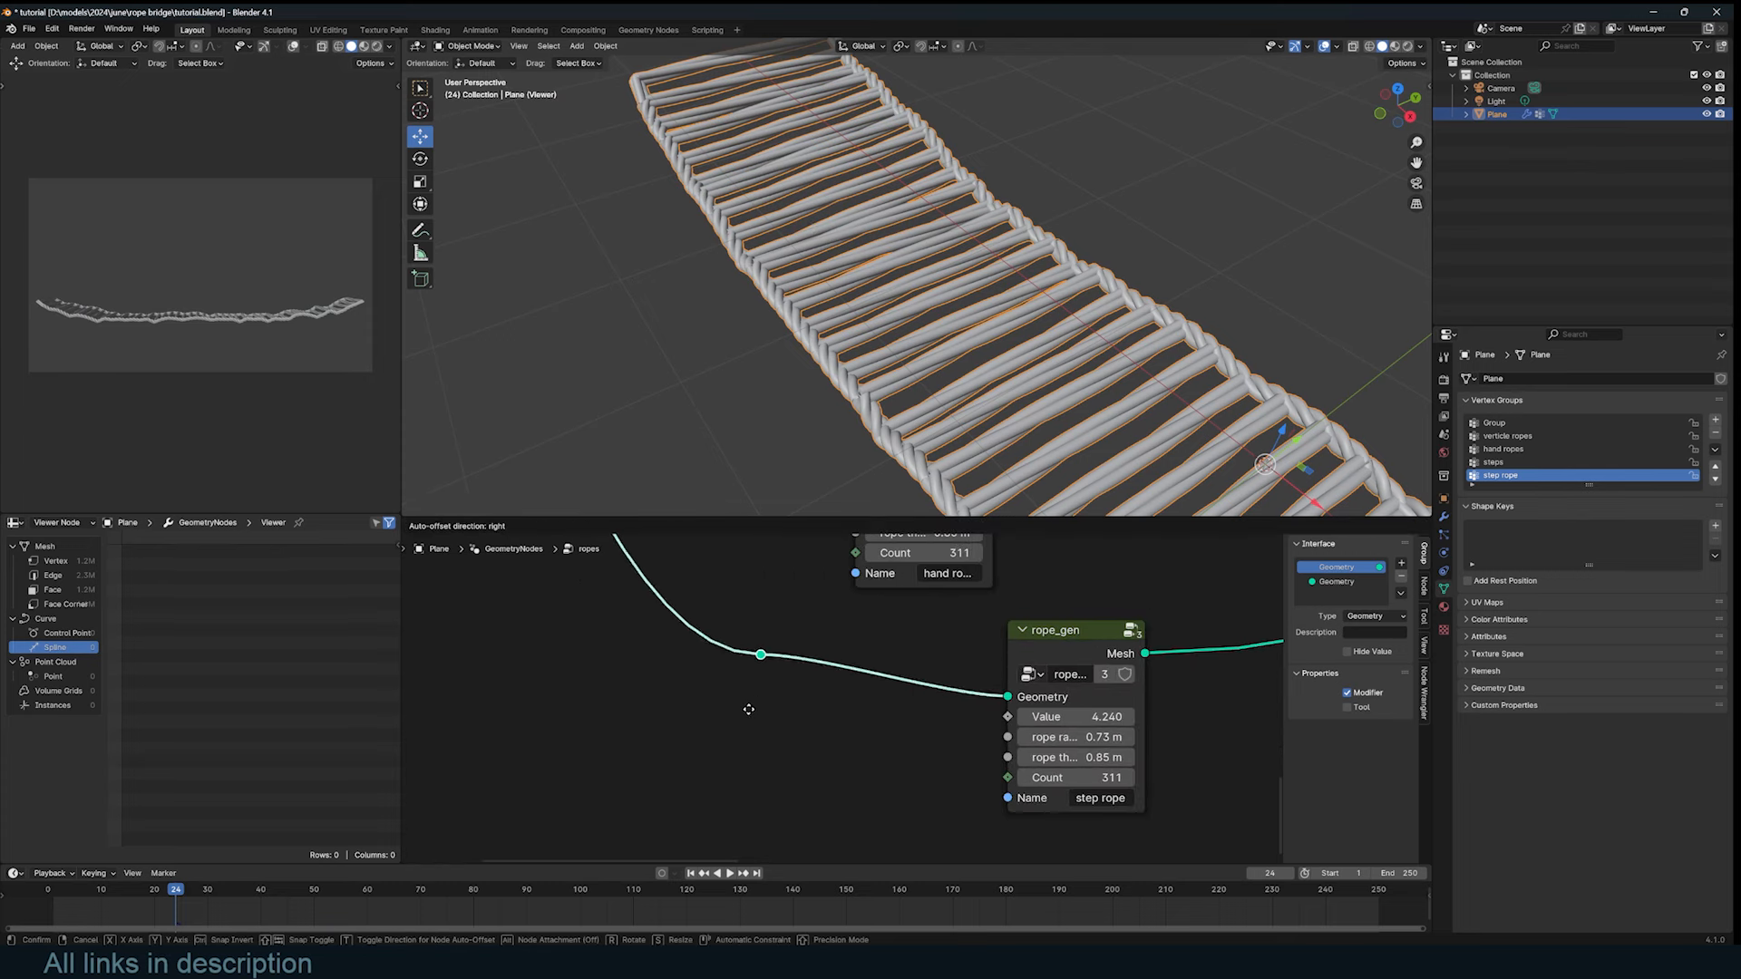
left_click(663, 739)
left_click(673, 687, "ctrl+shift")
middle_click_drag(909, 359, 1042, 312)
scroll(1042, 312, "up", 3)
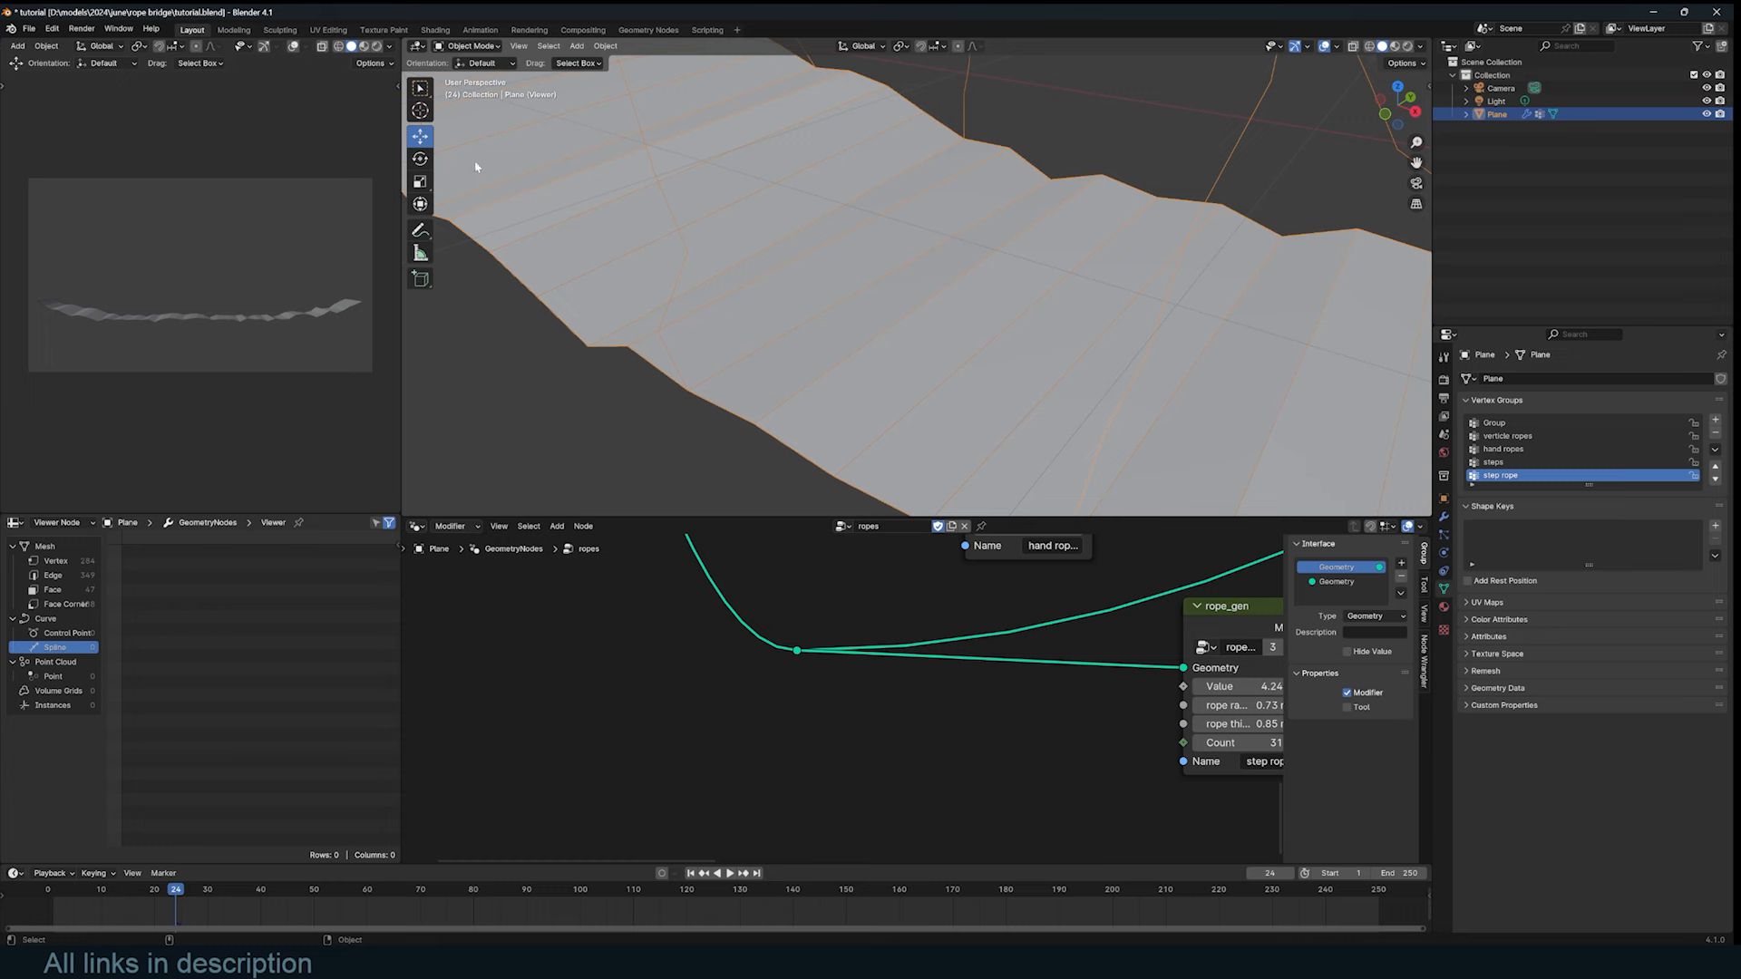
Step: Annotate sample edges on the bridge deck and add an Edge Neighbors node below the reroute
left_click(419, 230)
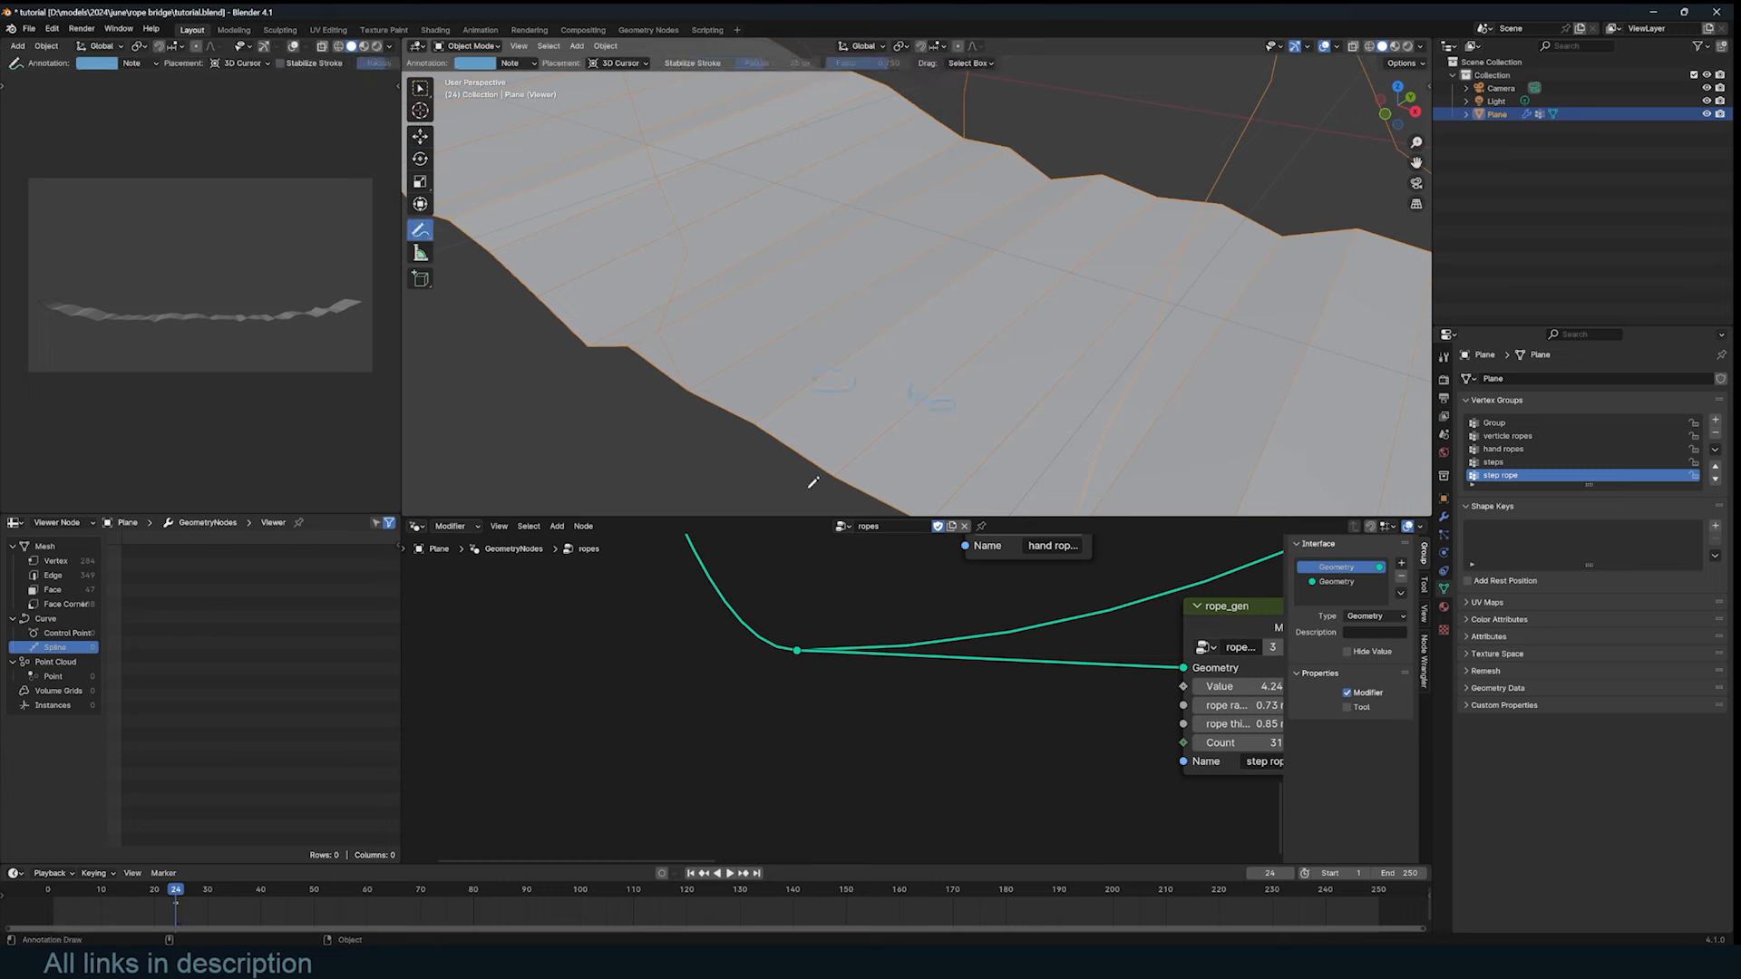
middle_click_drag(842, 668, 839, 638)
key("shift+a")
left_click(839, 639)
type("en")
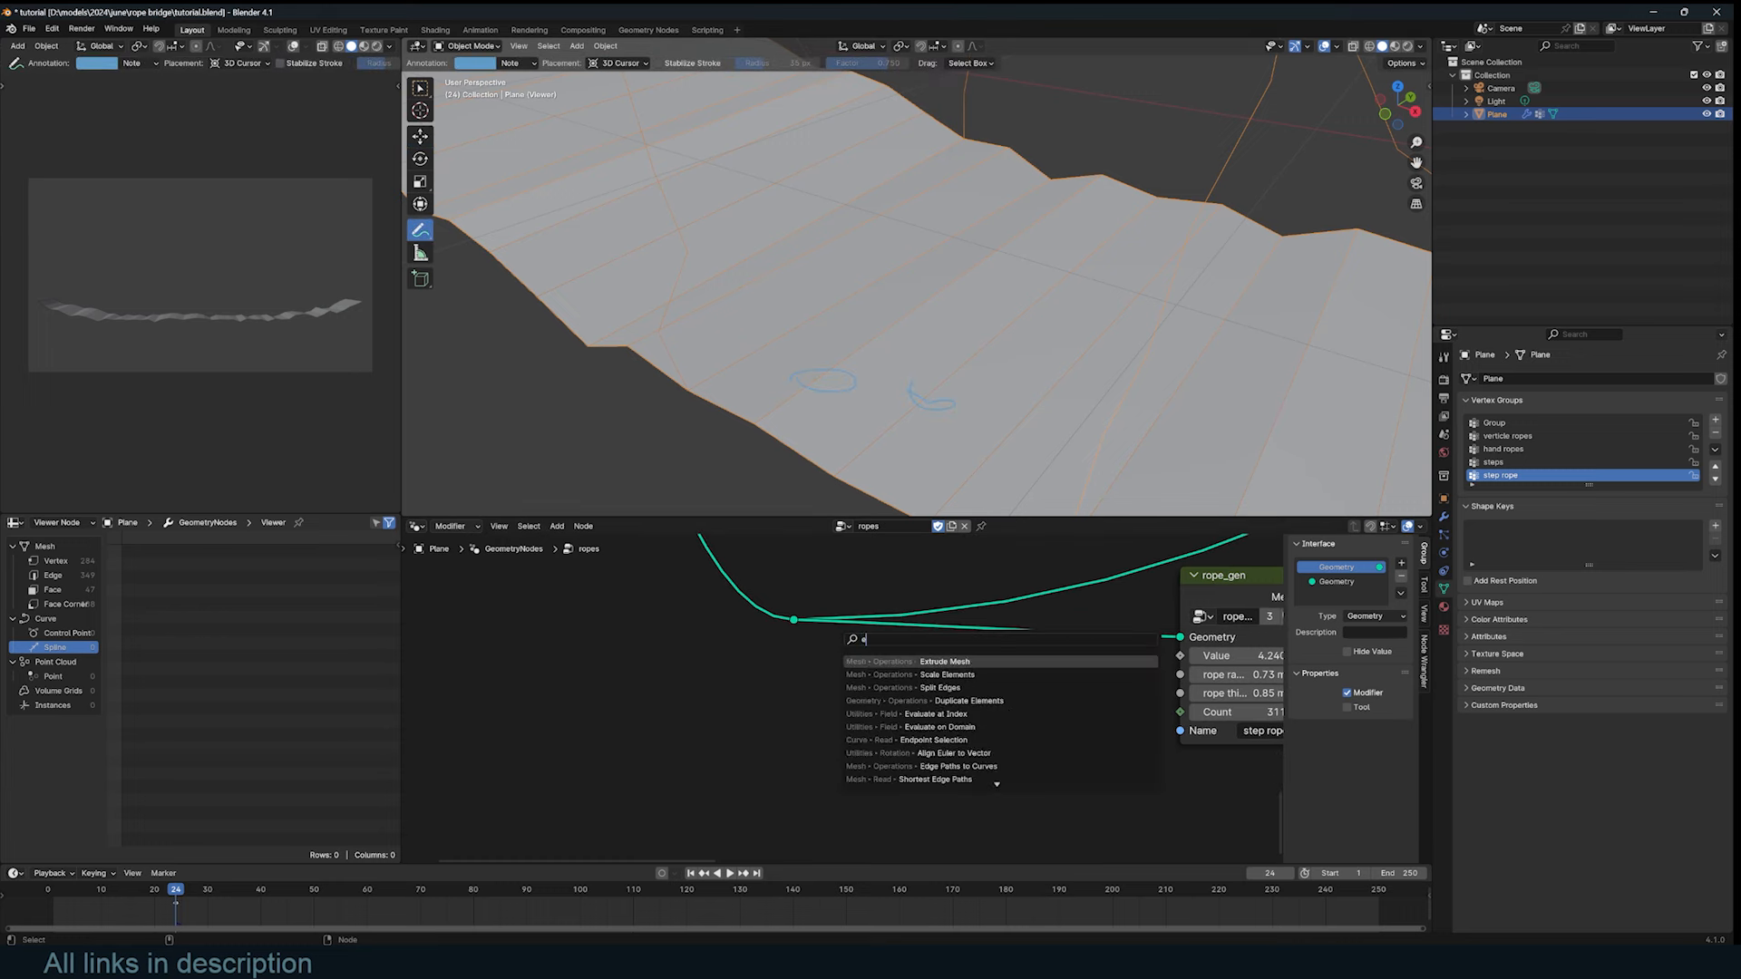
key("Return")
left_click(766, 659)
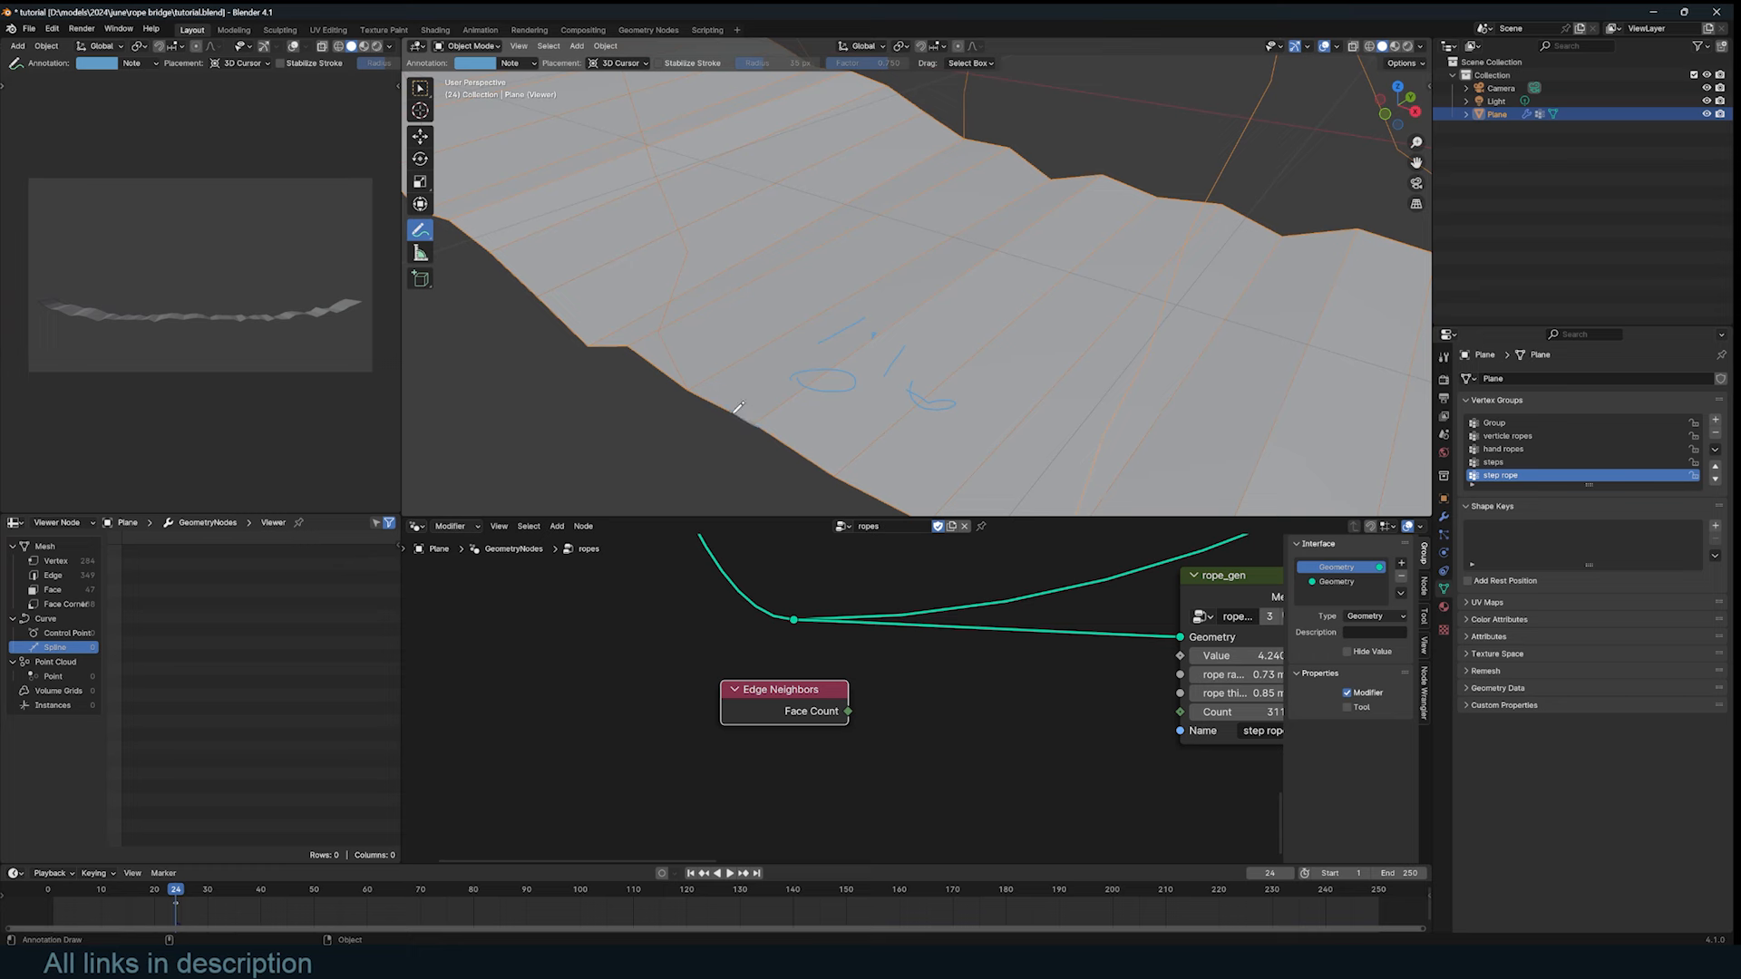
Step: Reposition the Edge Neighbors node and add a Greater Than Compare node fed by its Face Count
left_click_drag(767, 692, 919, 782)
key("shift+a")
type("comp")
key("Return")
left_click(917, 689)
Step: Insert Delete Geometry before the step rope node, using the comparison as its selection with threshold B set to 1
key("shift+a")
type("delete")
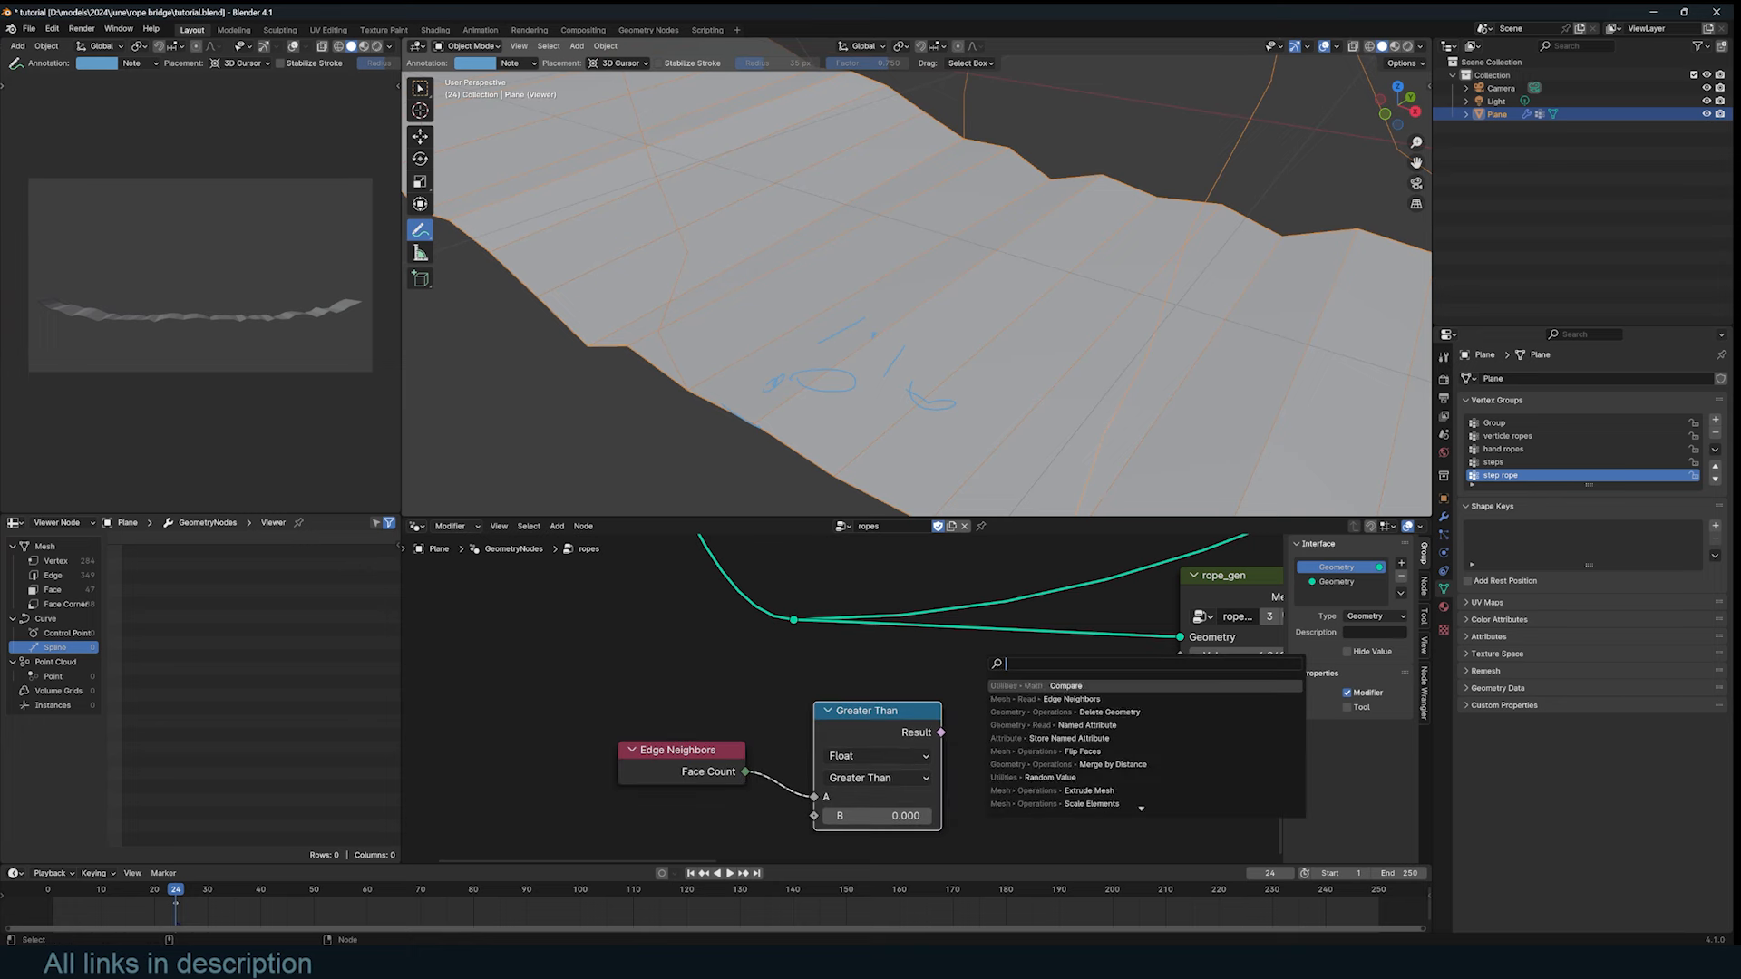
key("Return")
left_click_drag(941, 732, 1005, 730)
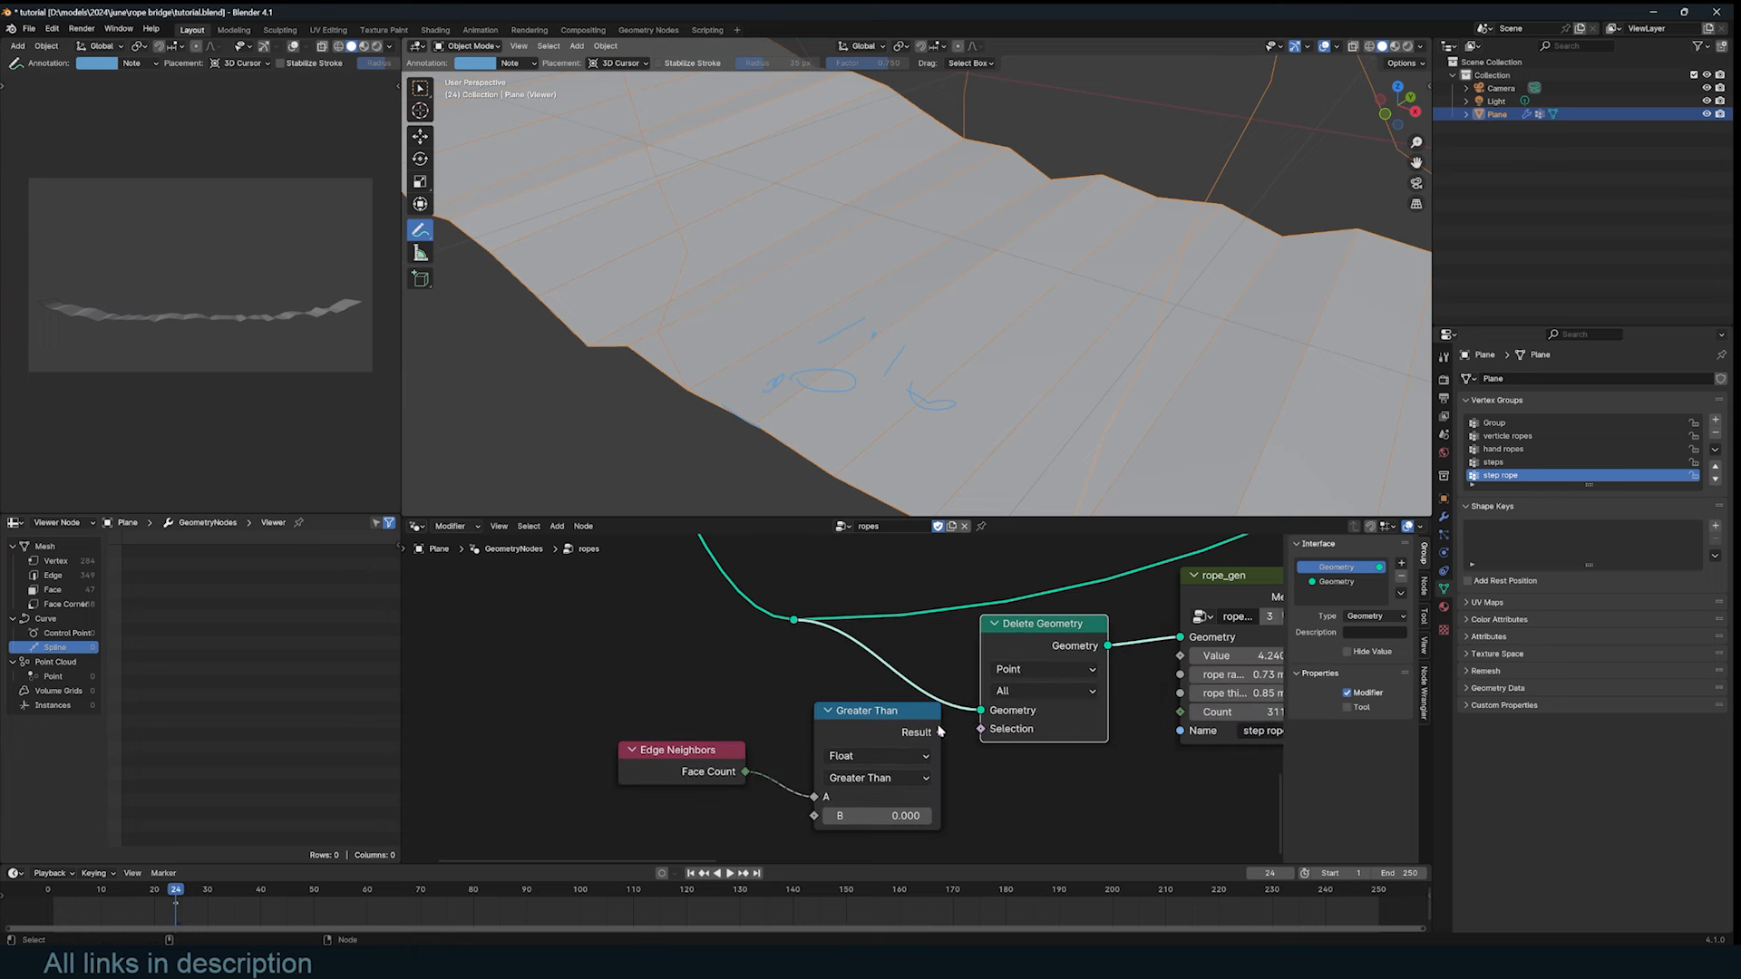
middle_click_drag(908, 816, 916, 777)
left_click(950, 765)
type("1")
key("Return")
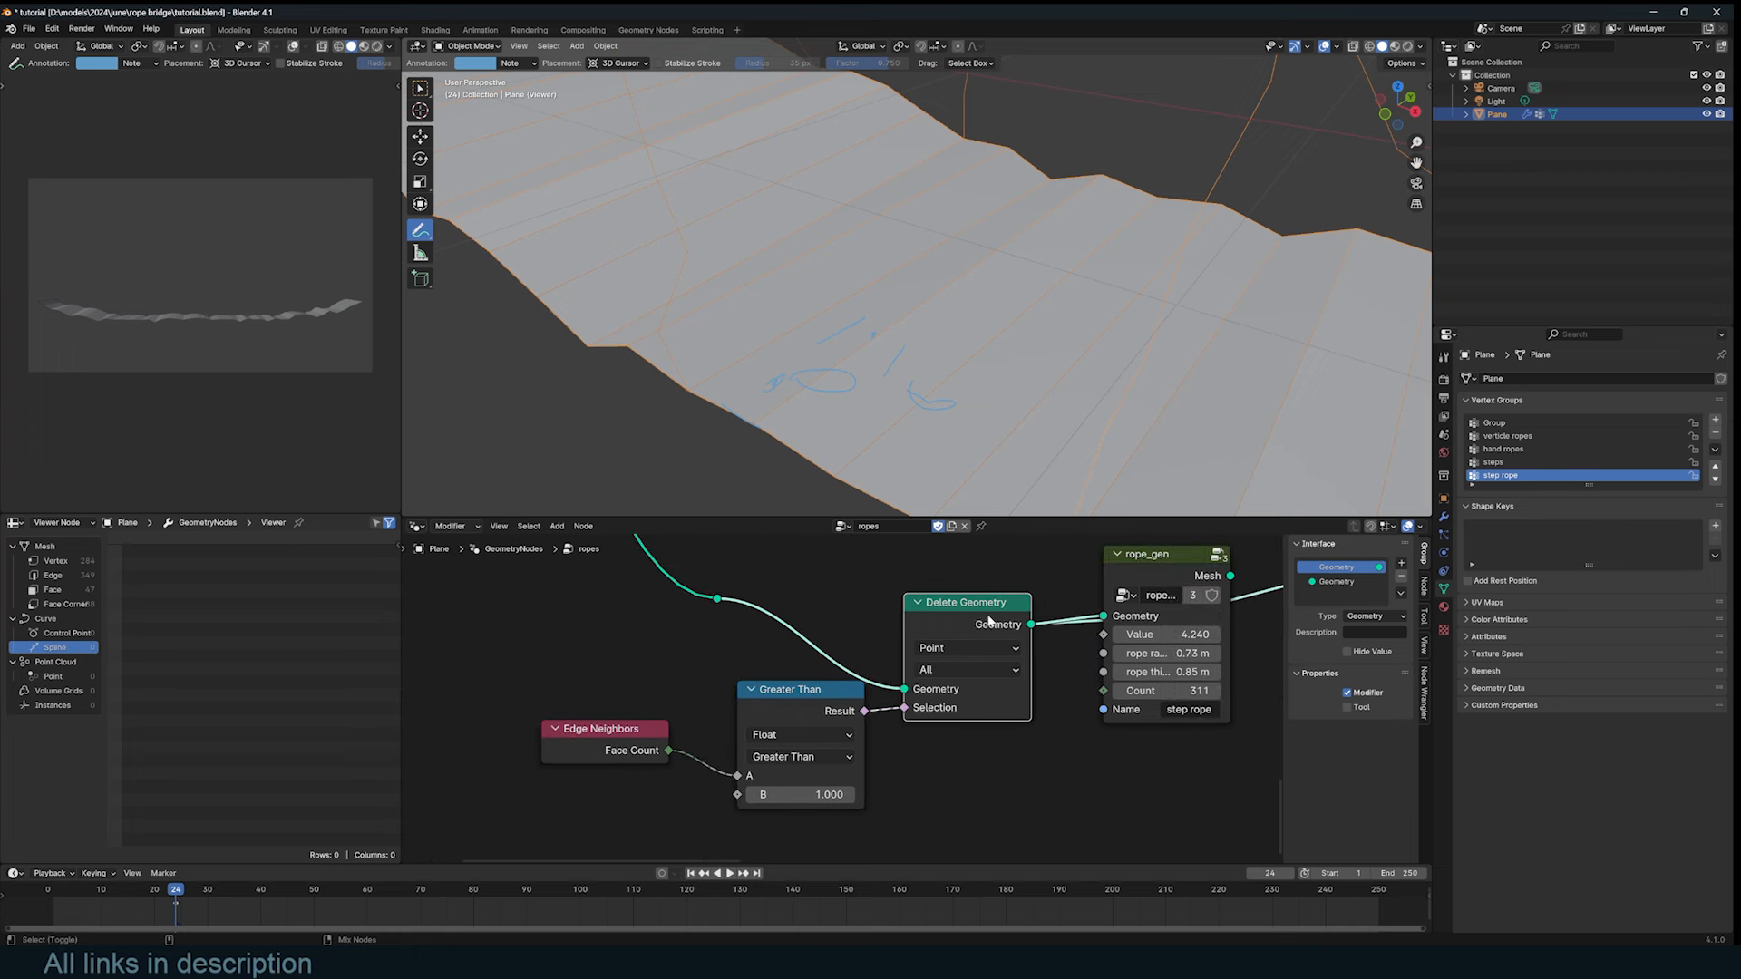
Step: Set the Delete Geometry domain to Edge and inspect the remaining edges
left_click(970, 648)
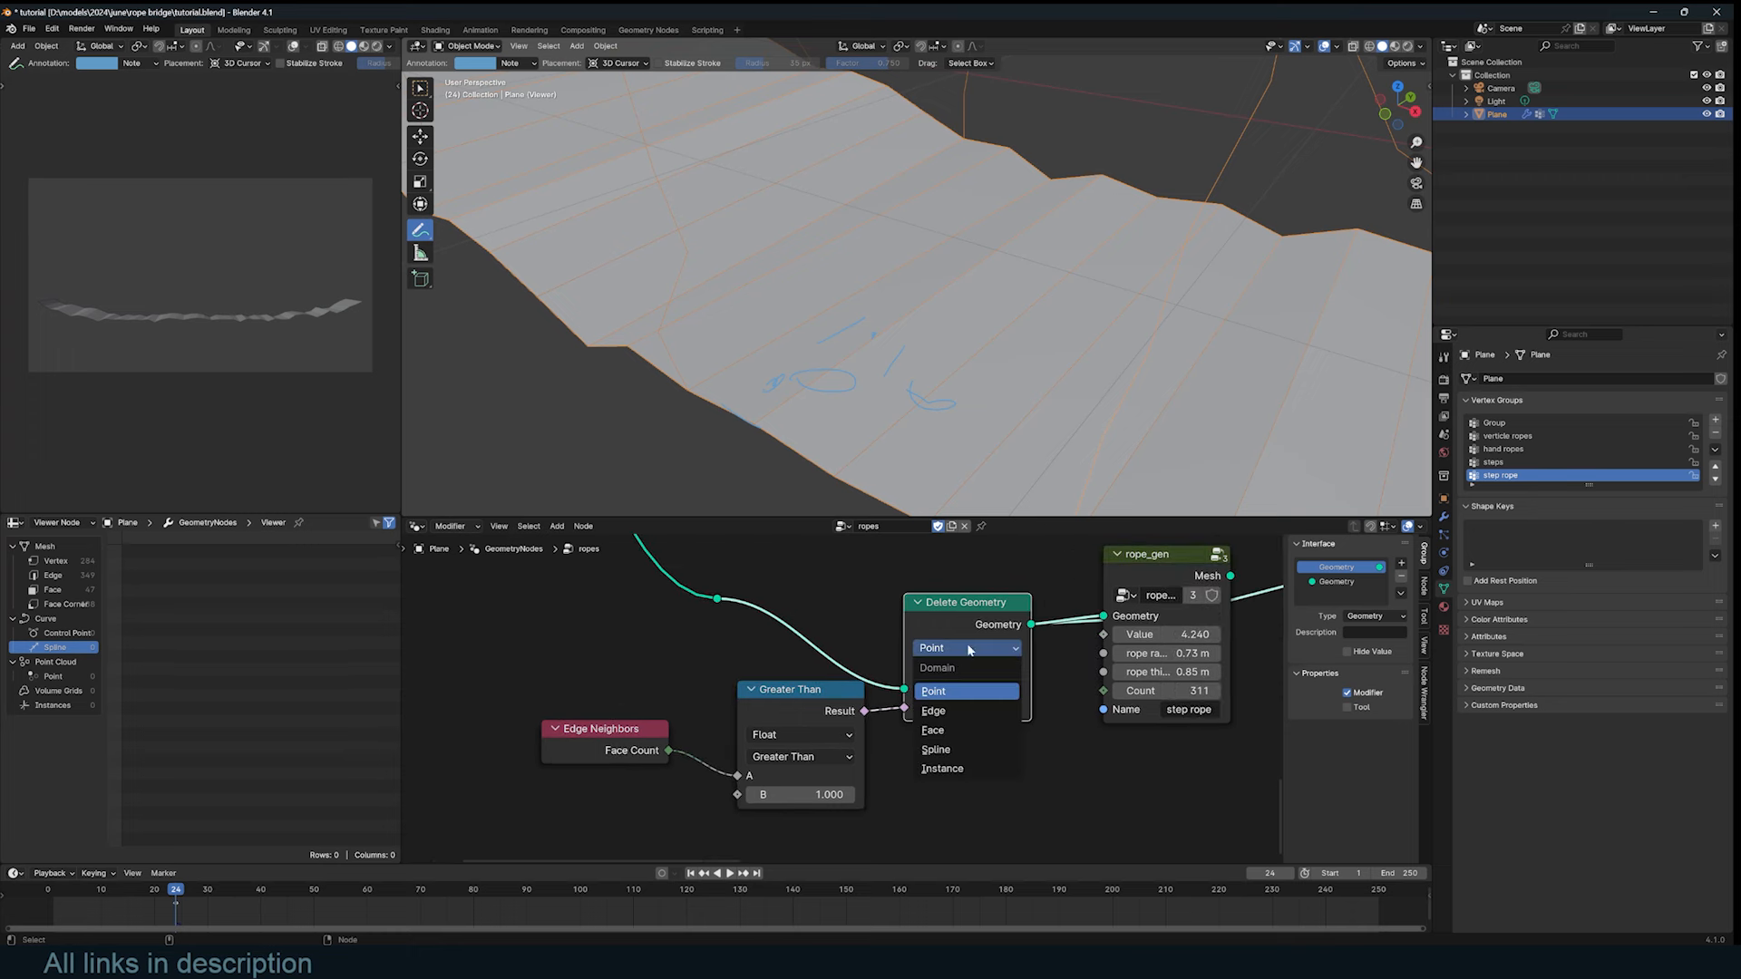
left_click(951, 711)
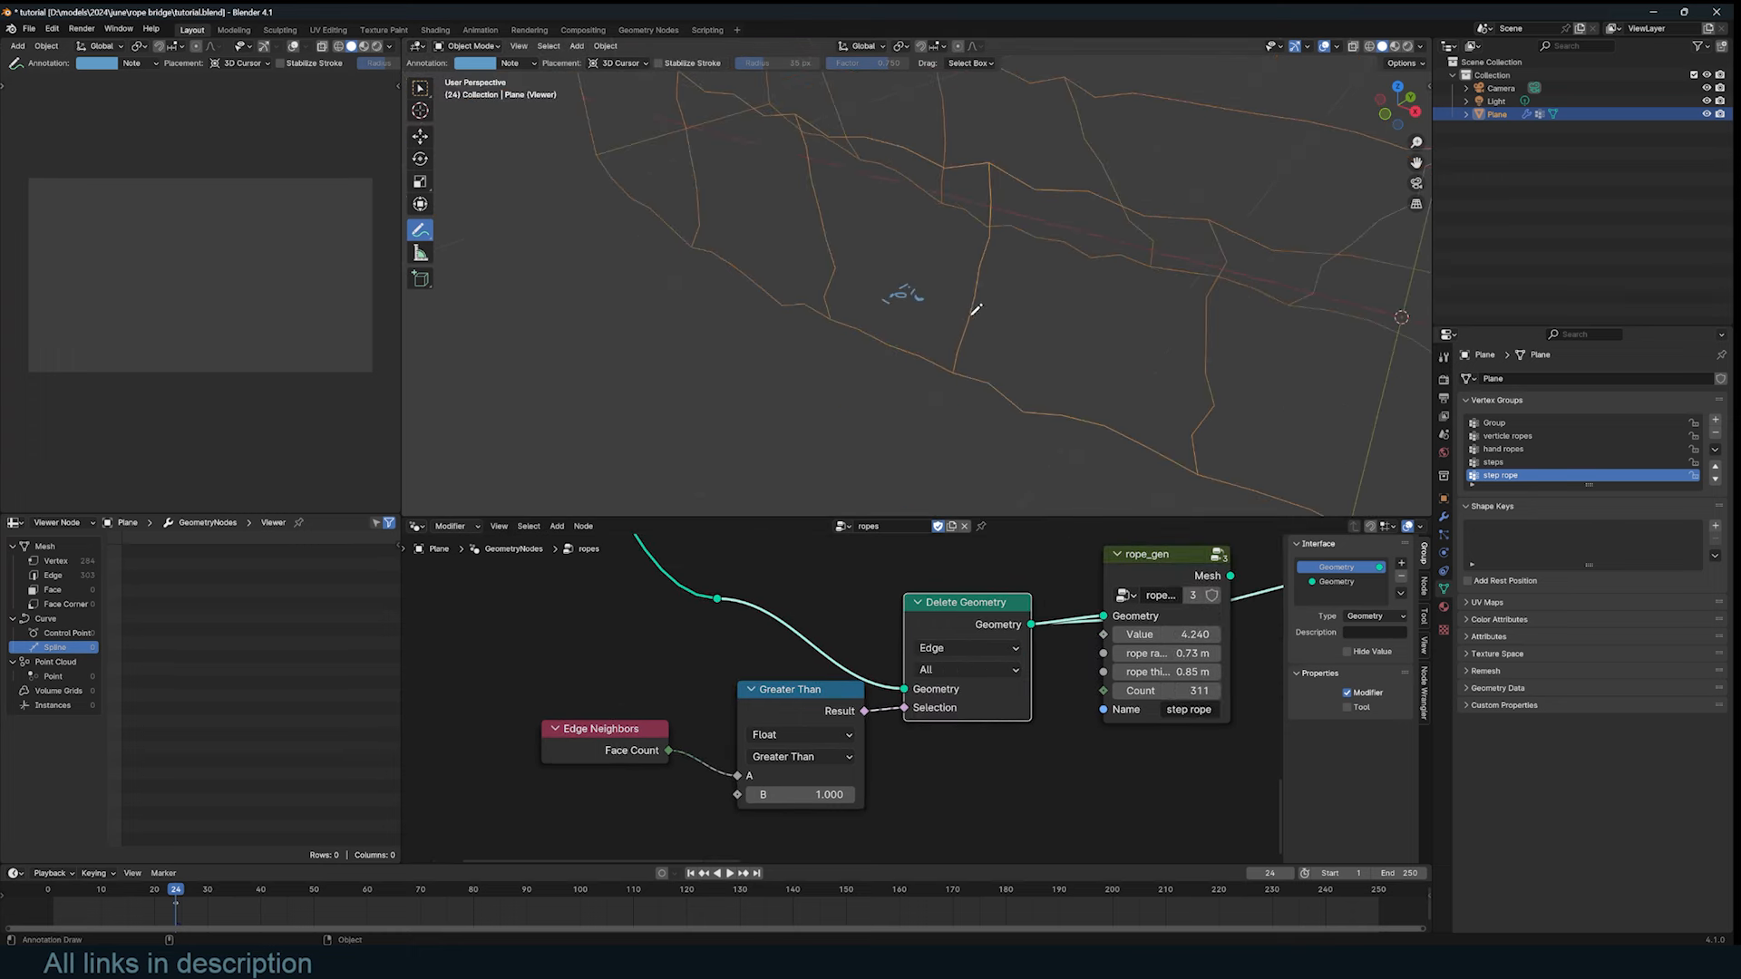
middle_click_drag(976, 309, 968, 366)
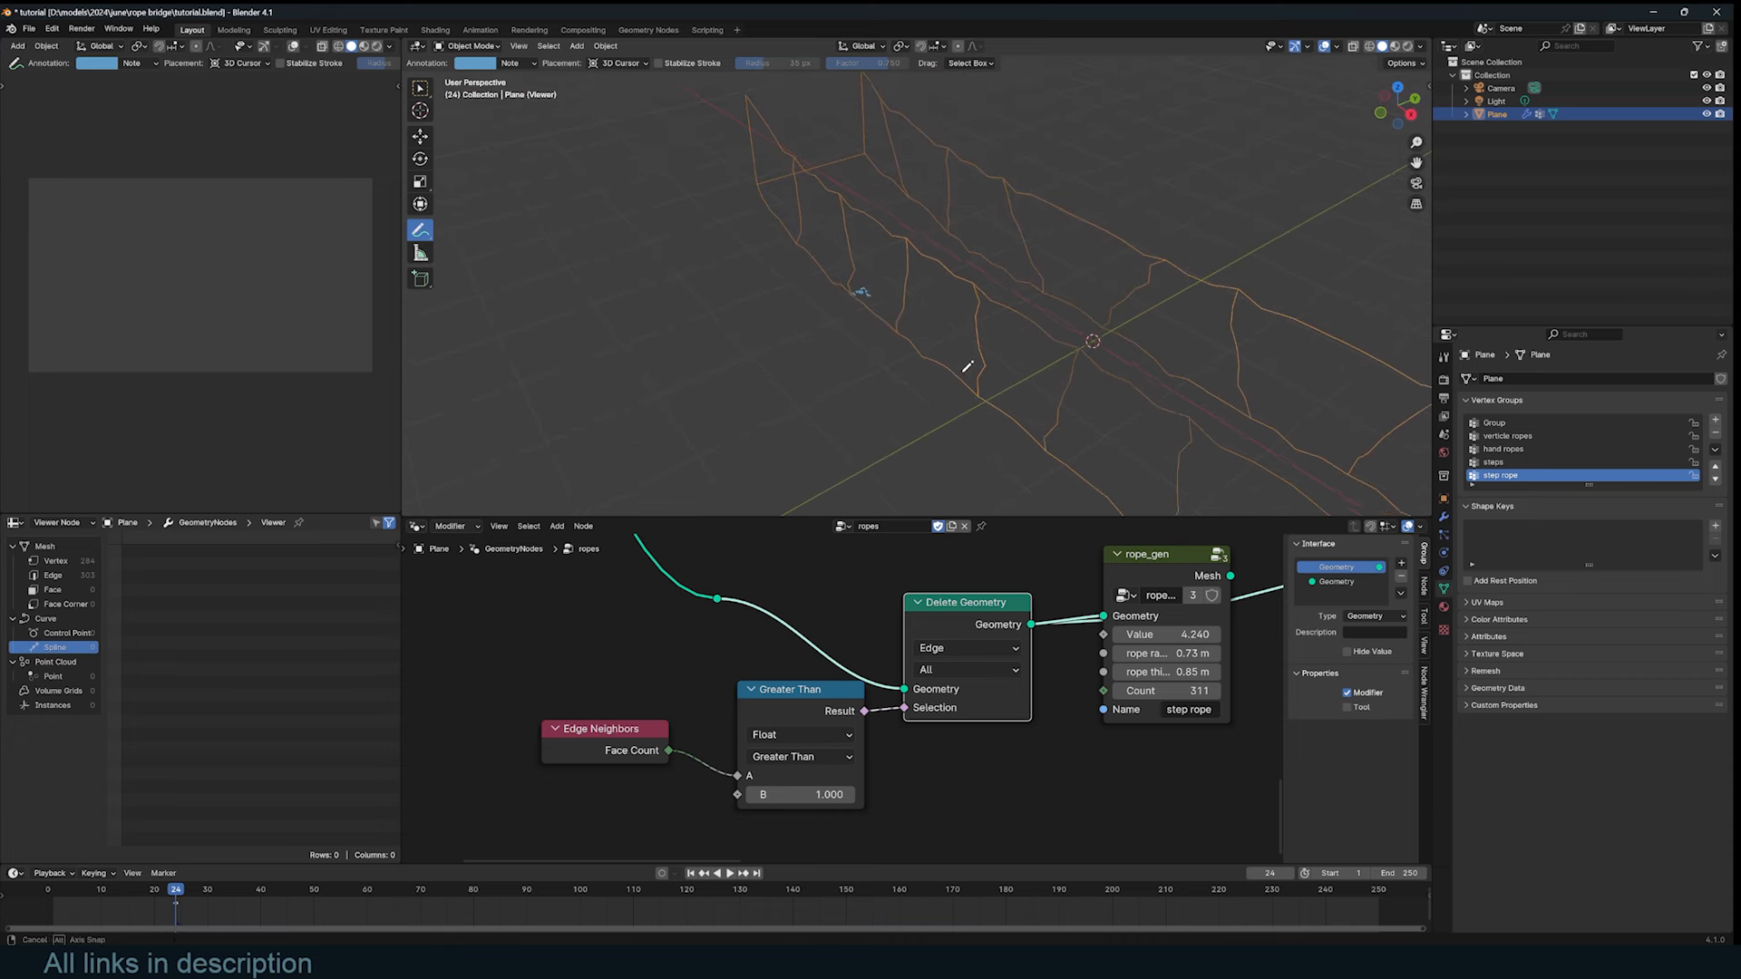
scroll(935, 349, "up", 3)
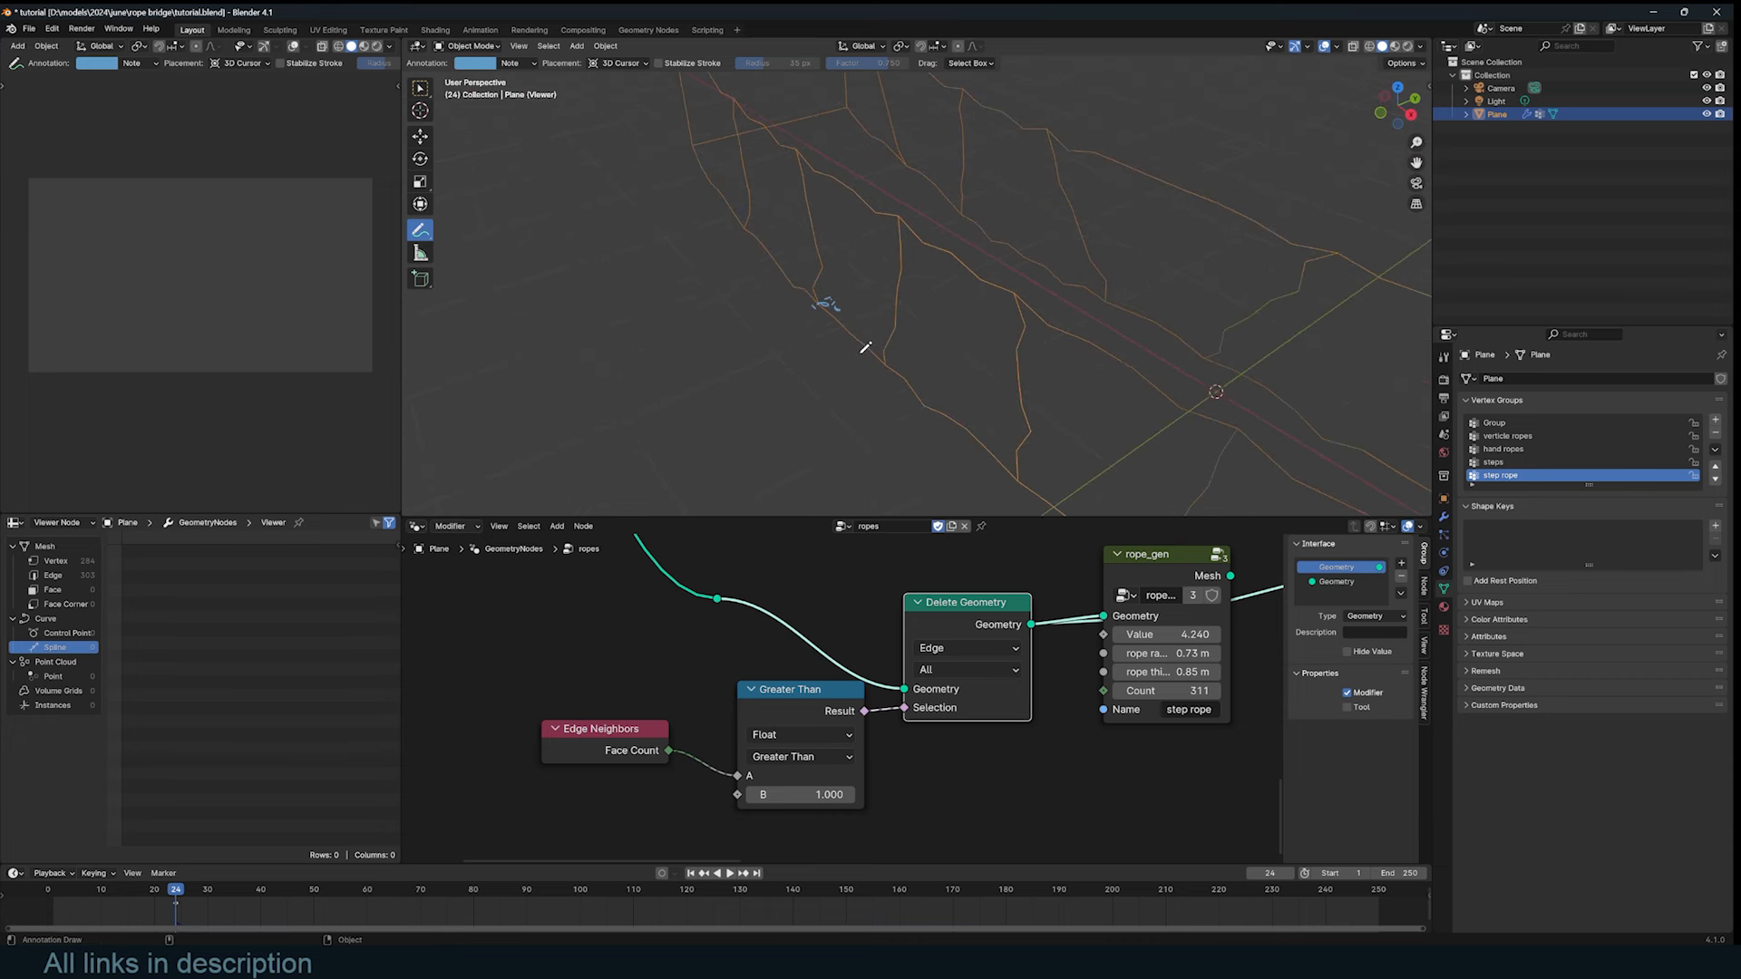
middle_click_drag(874, 314, 847, 369)
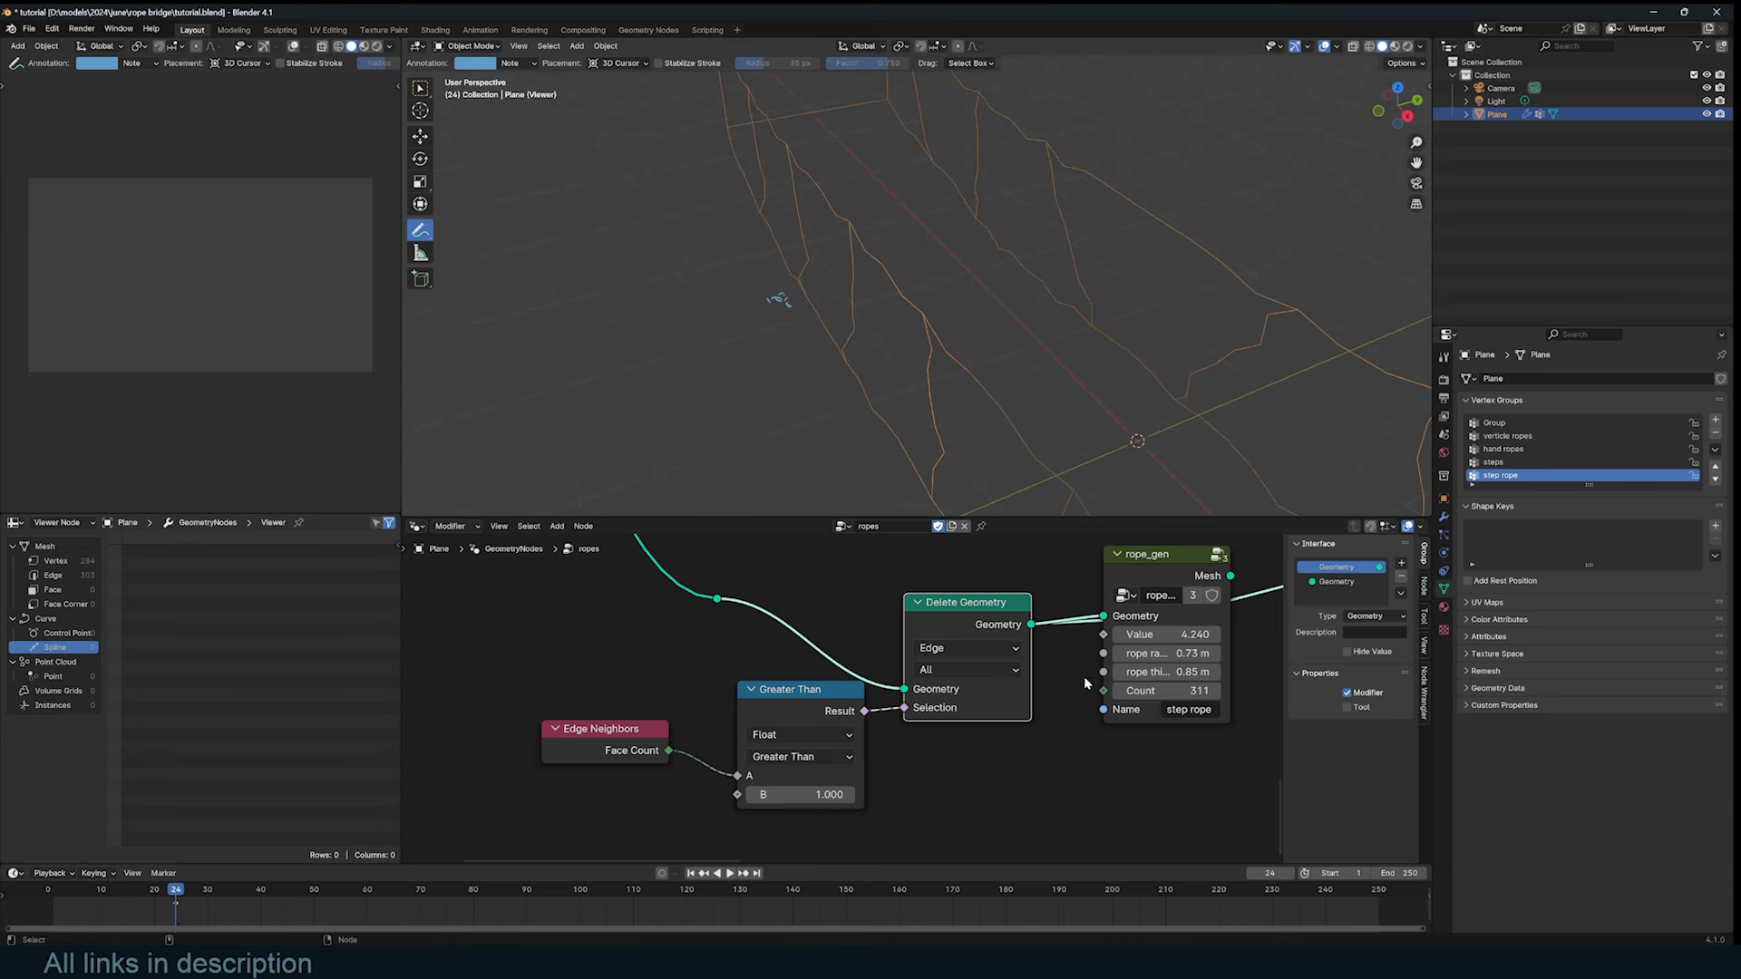
Step: Reposition the Delete Geometry node and preview the step rope's rope_gen output up close
middle_click_drag(1068, 639, 876, 644)
left_click_drag(813, 632, 783, 613)
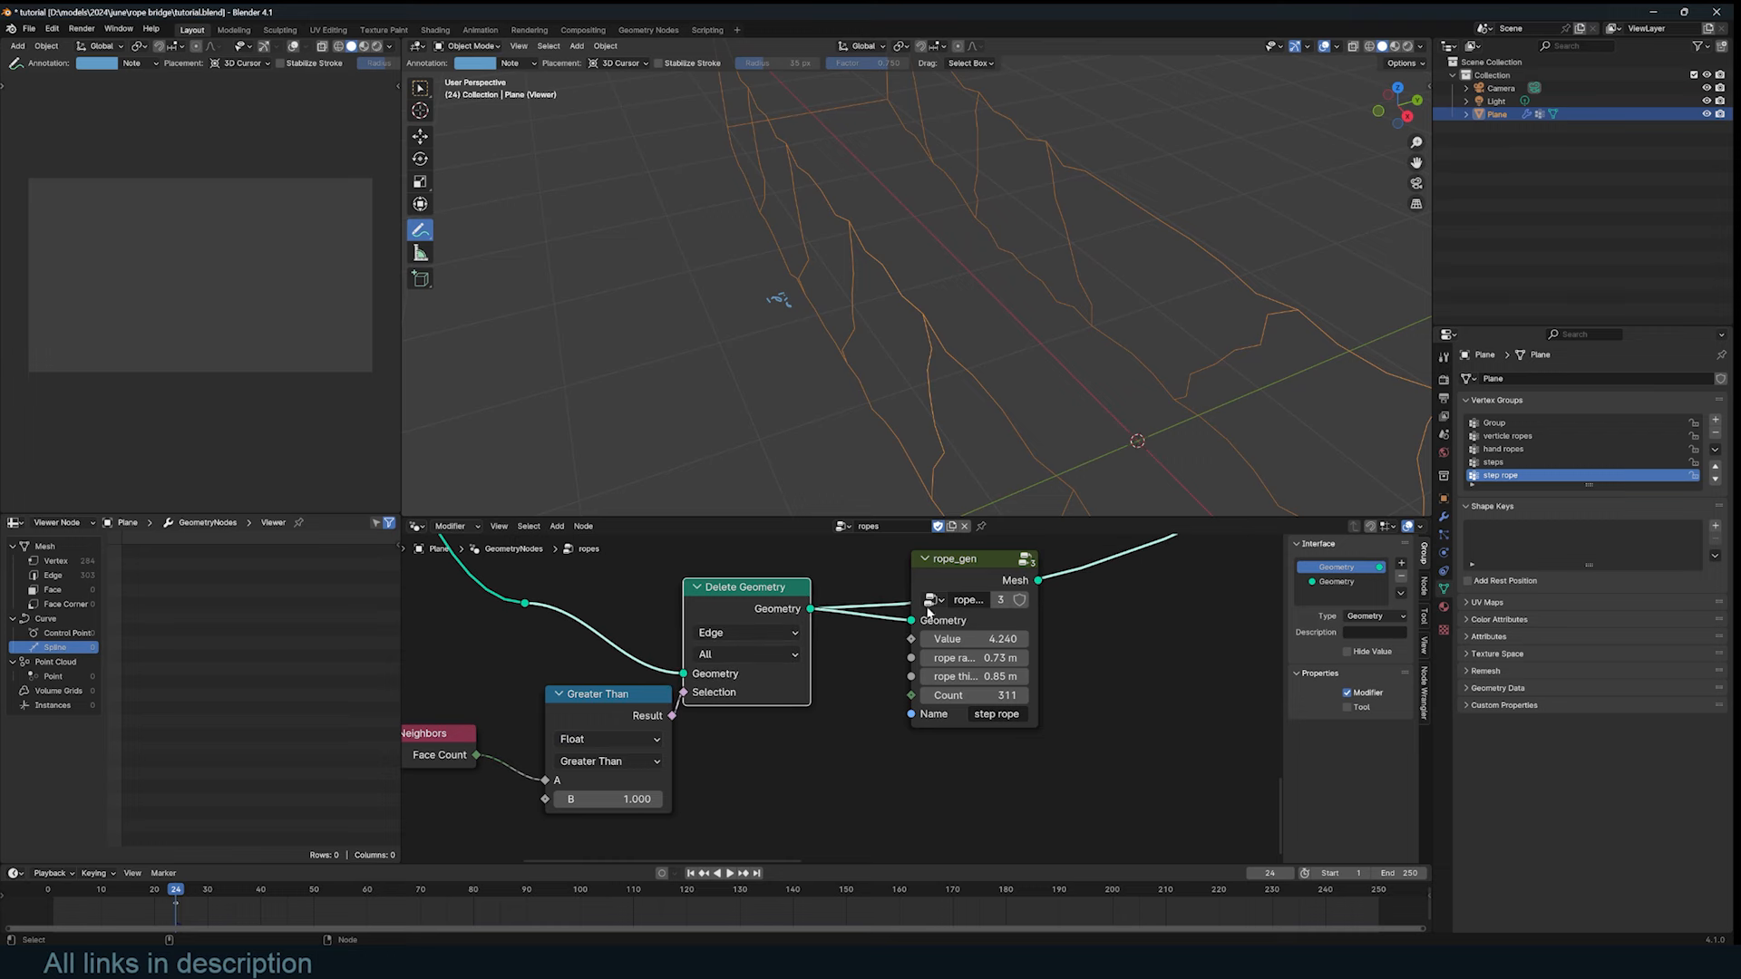
scroll(934, 609, "down", 3)
left_click(975, 602, "ctrl+shift")
scroll(884, 321, "down", 4)
middle_click_drag(885, 321, 1037, 319)
scroll(989, 325, "up", 5)
scroll(1034, 653, "up", 2)
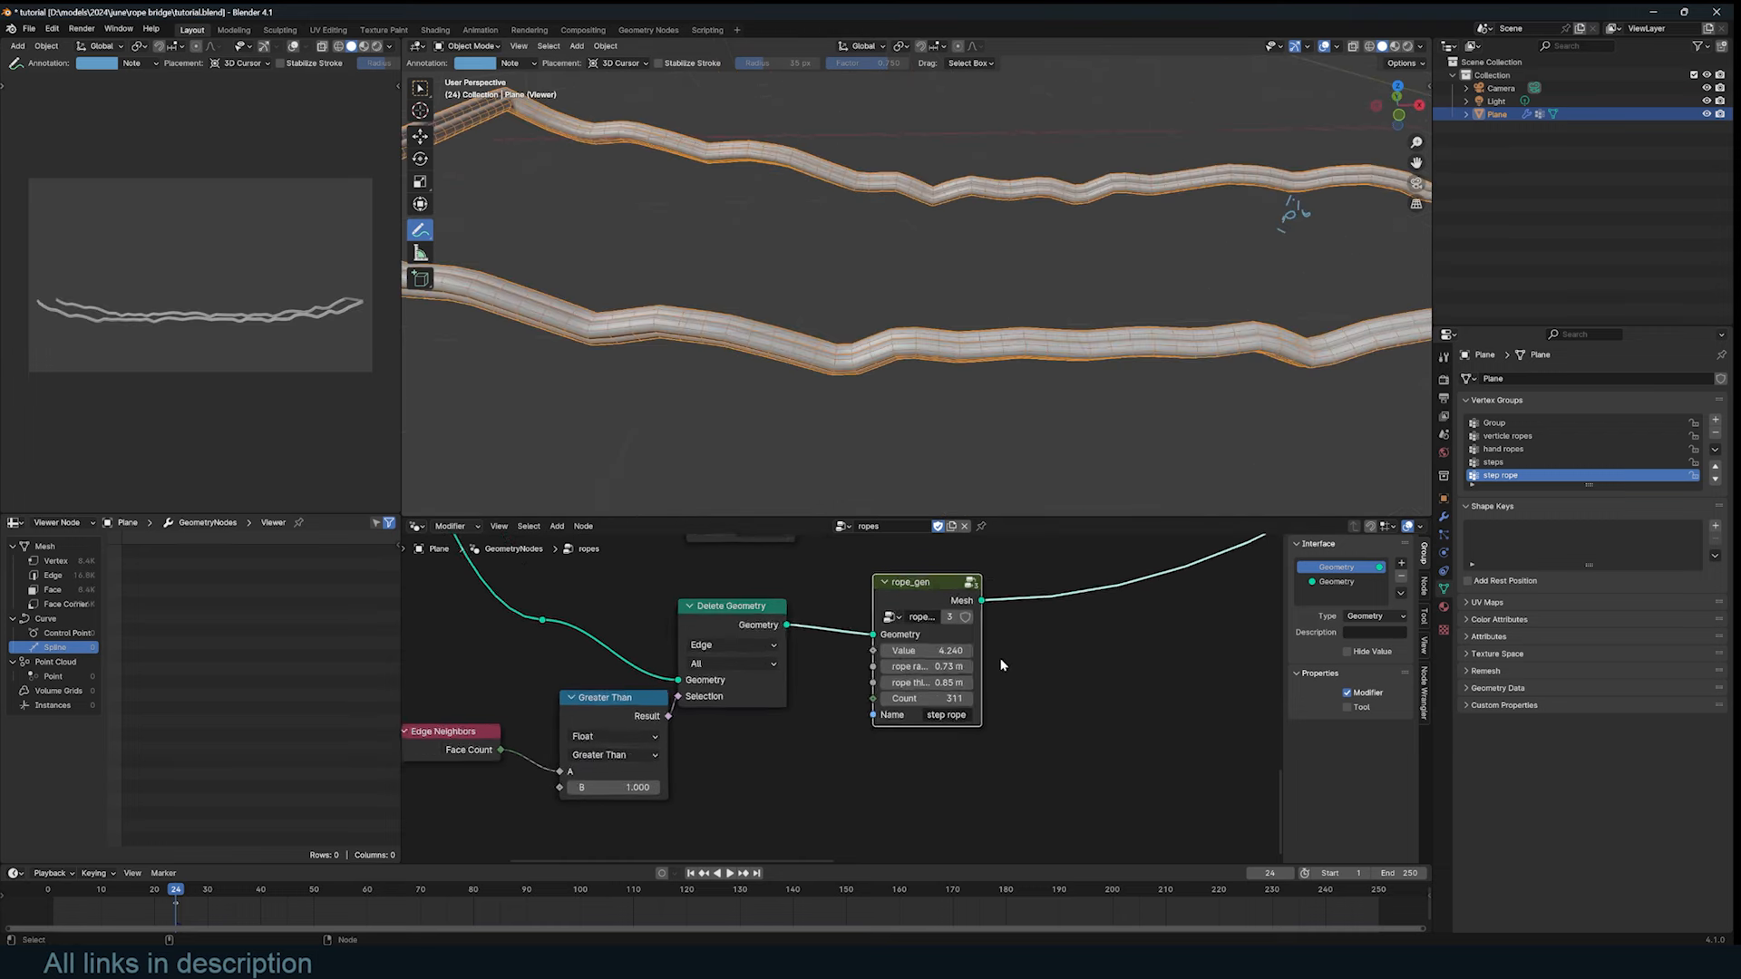
Step: Raise the step rope's Value to about 276.34 and set its rope radius to 0.77 m
mouse_move(930, 646)
left_mouse_down()
mouse_move(1070, 647)
mouse_move(942, 665)
left_mouse_up()
scroll(1043, 435, "down", 7)
middle_click_drag(1048, 436, 1080, 440)
scroll(1100, 612, "down", 3)
middle_click_drag(1100, 612, 911, 655)
scroll(912, 655, "down", 2)
middle_click_drag(799, 621, 739, 721)
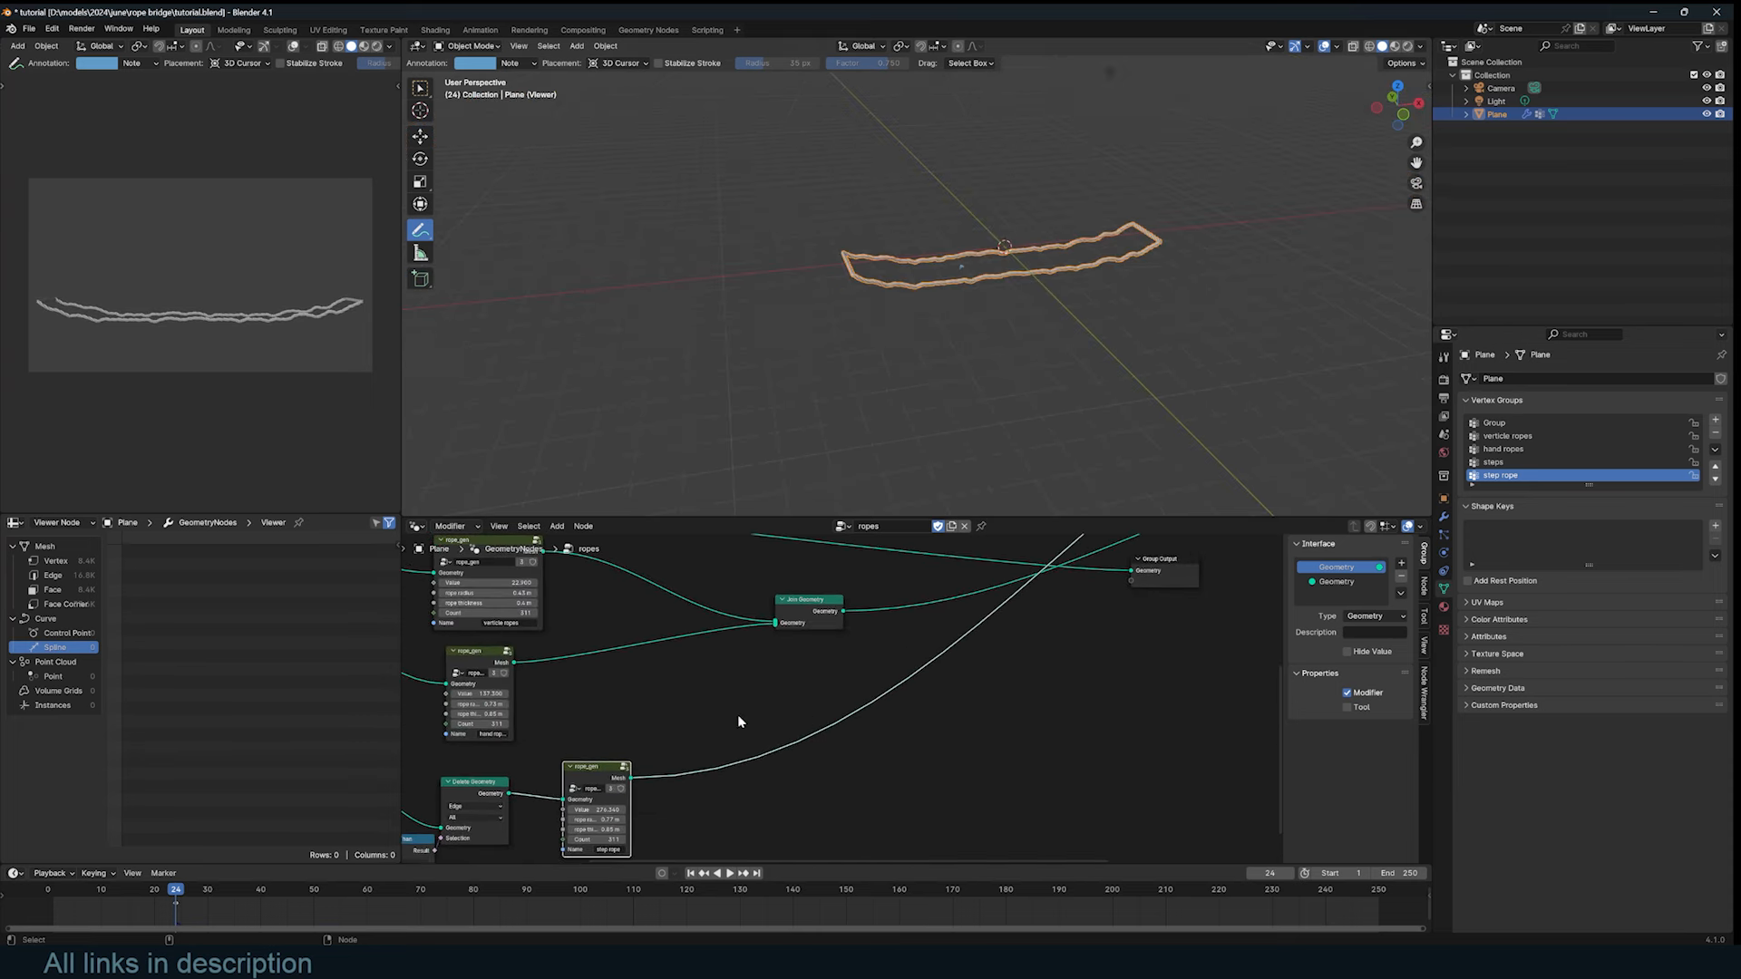
Step: Connect the step rope's mesh to the ropes' Join Geometry and preview the final join of ropes and planks
left_click_drag(632, 778, 777, 625)
scroll(1152, 591, "down", 4)
middle_click_drag(1157, 591, 684, 748)
left_click(916, 635, "ctrl+shift")
scroll(1030, 286, "up", 4)
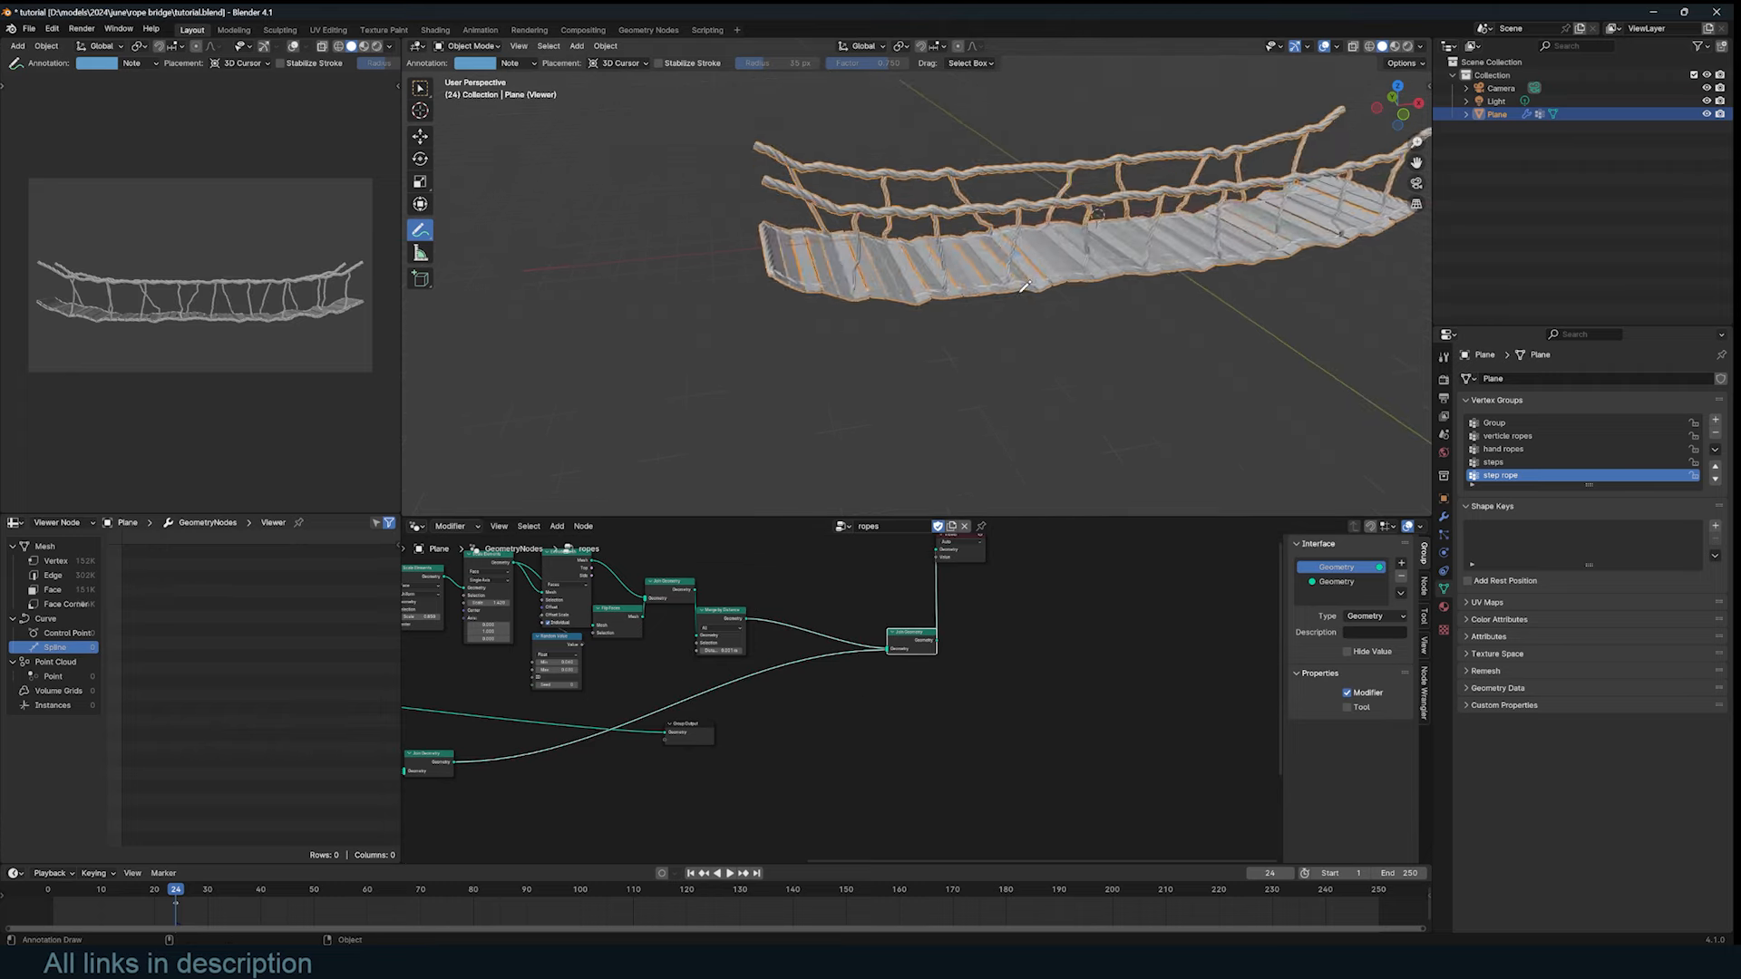
middle_click_drag(1032, 286, 908, 379)
scroll(927, 349, "up", 3)
middle_click_drag(693, 820, 867, 746)
middle_click_drag(842, 278, 962, 216)
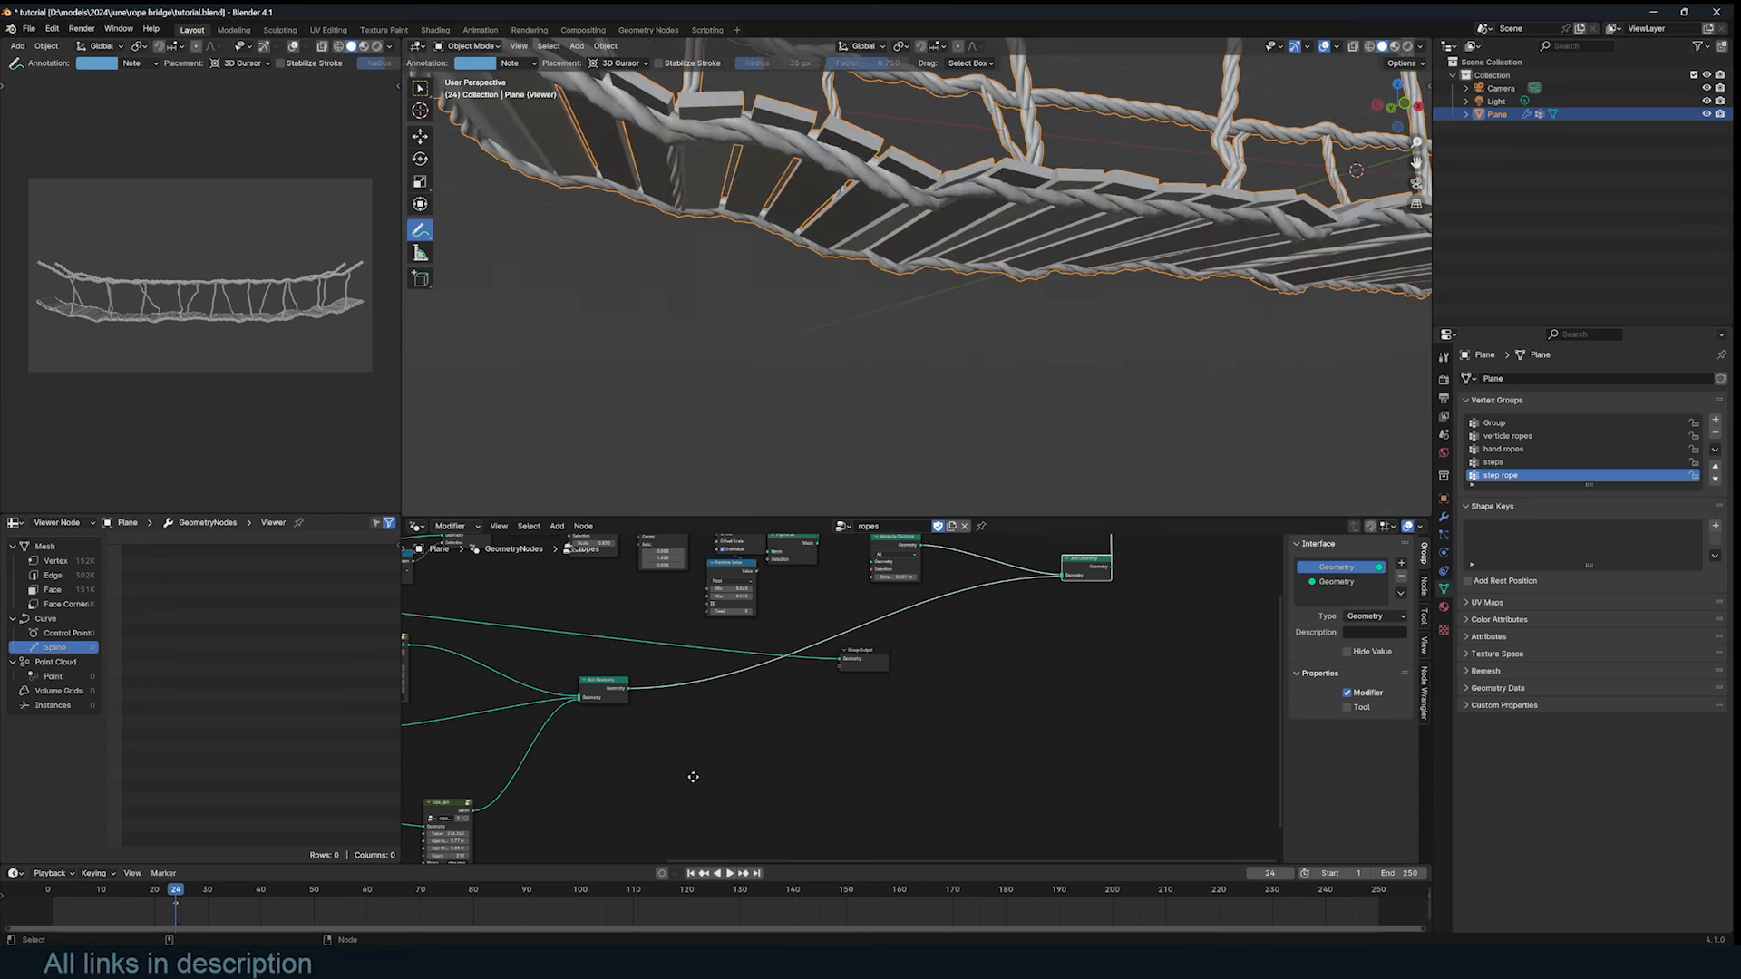
Step: Insert a Set Position node between the step rope's rope_gen node and the ropes' Join Geometry
middle_click_drag(580, 809, 815, 678)
scroll(816, 678, "up", 4)
scroll(816, 678, "up", 1)
key("shift+a")
type("st")
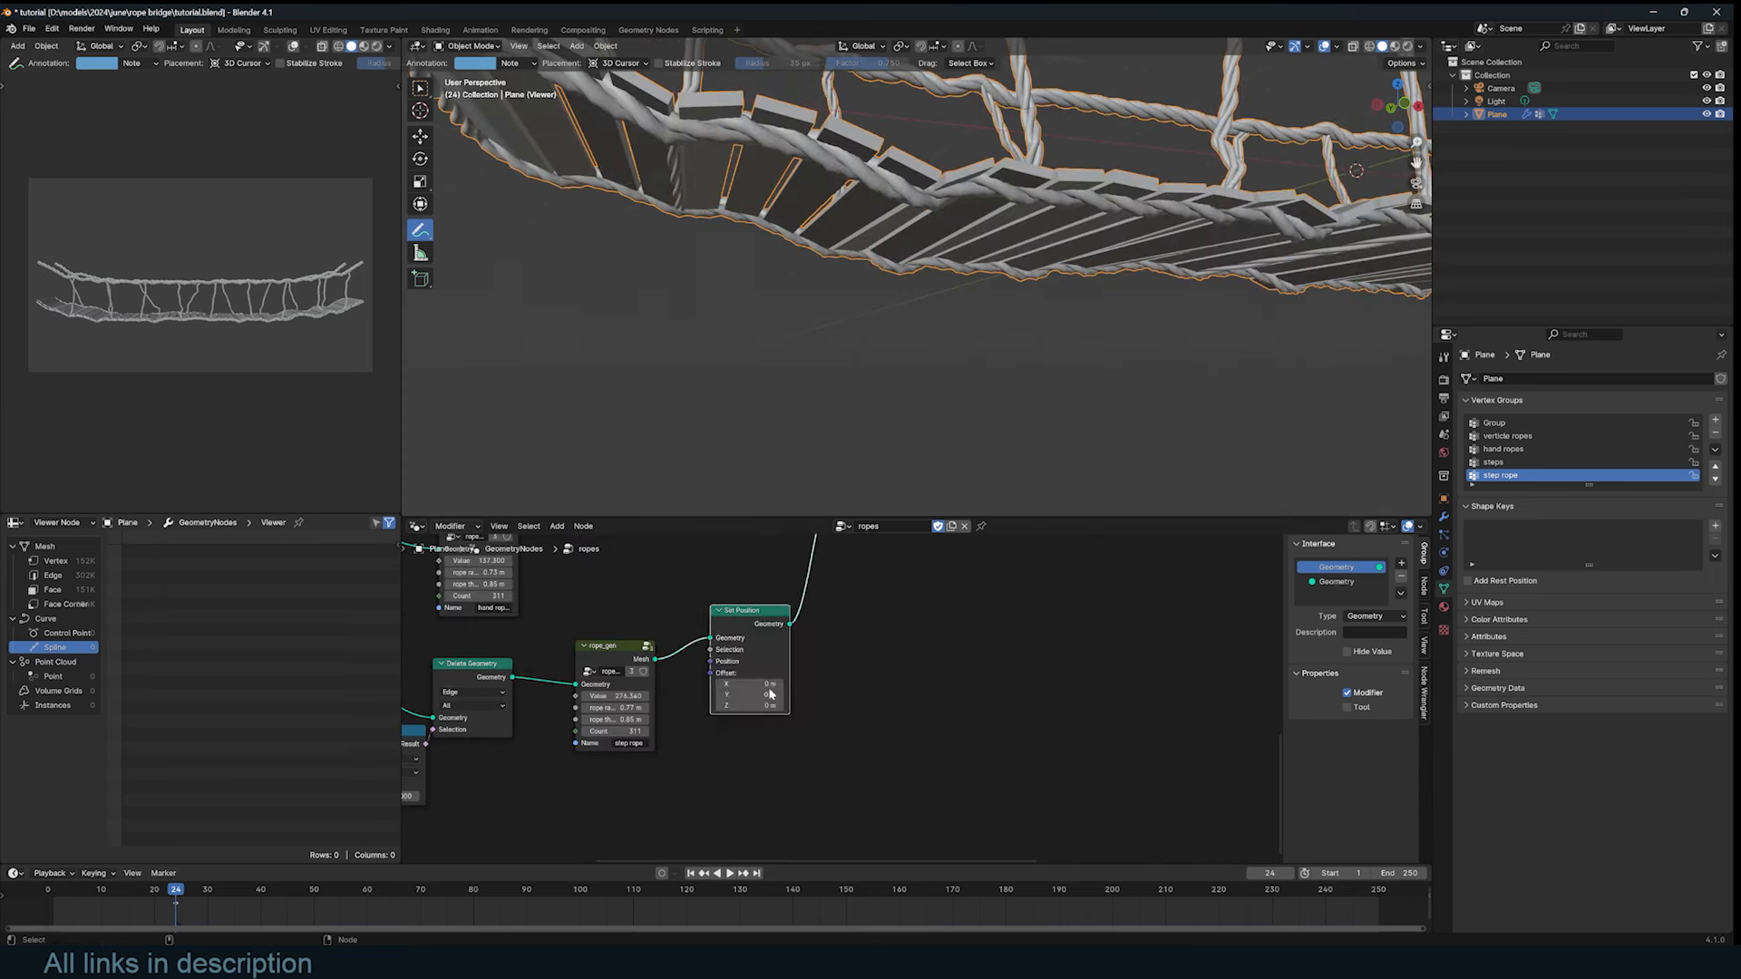
Step: Set the step rope's Z offset to -0.04 m and move the timeline to frame 0
scroll(770, 694, "up", 4)
mouse_move(745, 709)
left_mouse_down("shift")
mouse_move(707, 708)
mouse_move(733, 708)
left_mouse_up("shift")
scroll(948, 241, "down", 4)
middle_click_drag(947, 240, 937, 351)
left_click(54, 890)
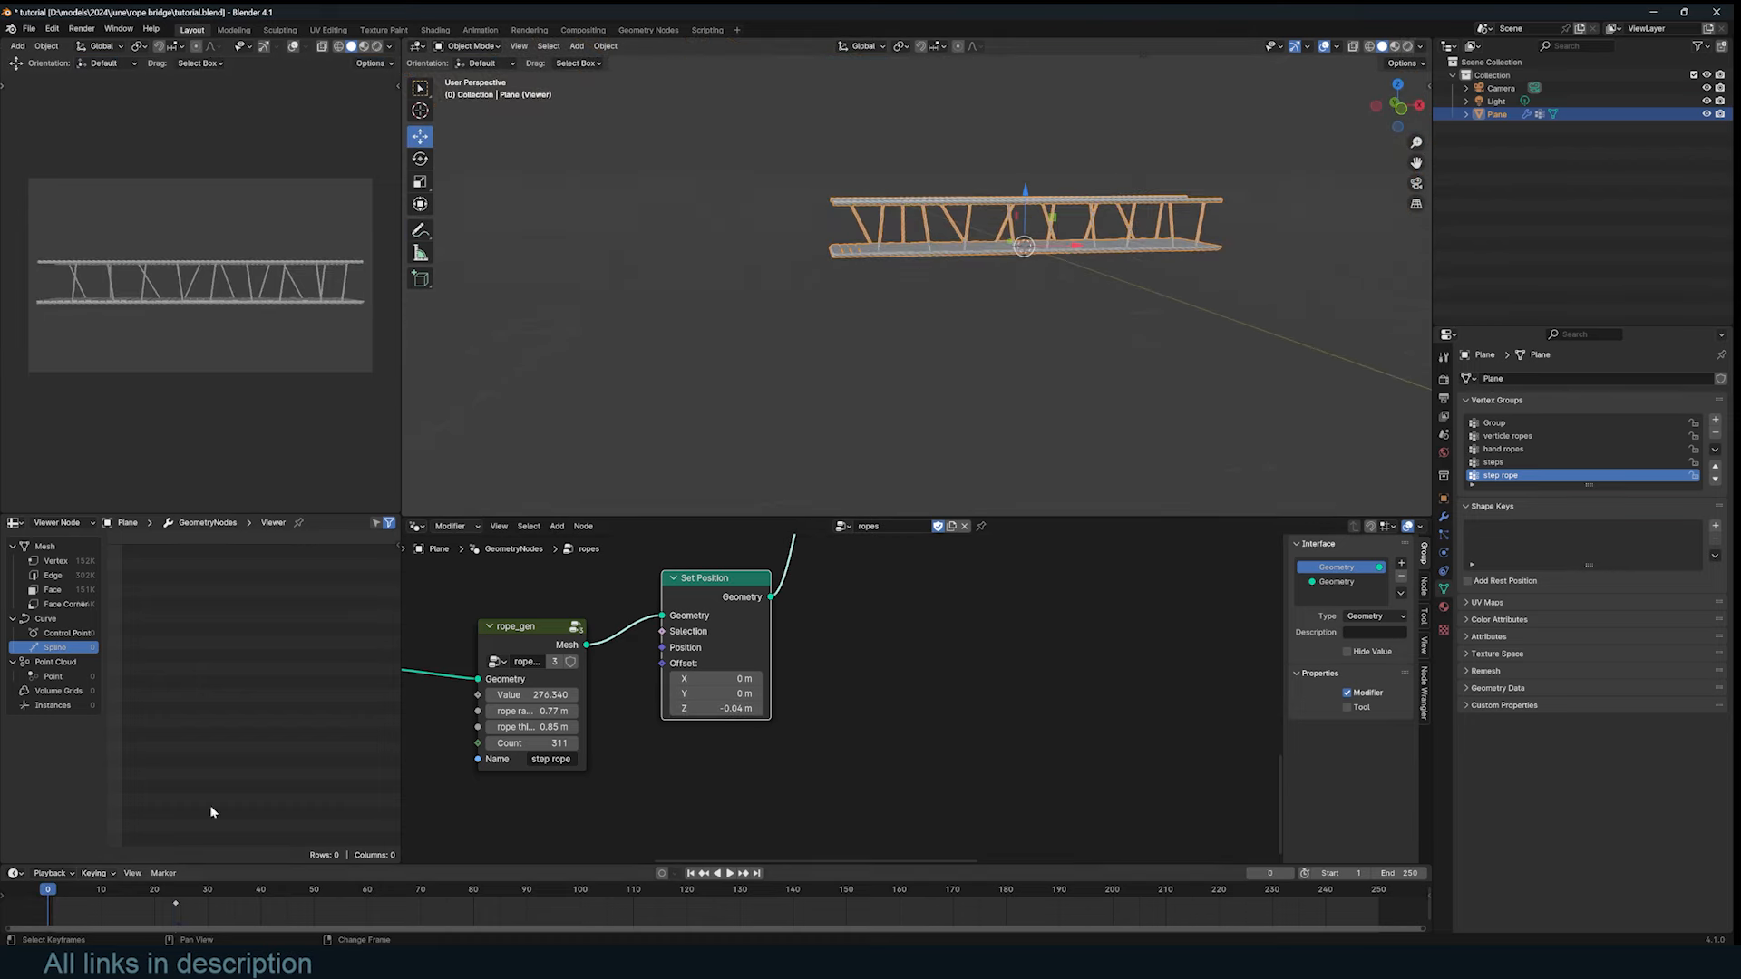
Step: Play the simulation from frame 0 twice and examine how the ropes and planks hang along the bridge
key("space")
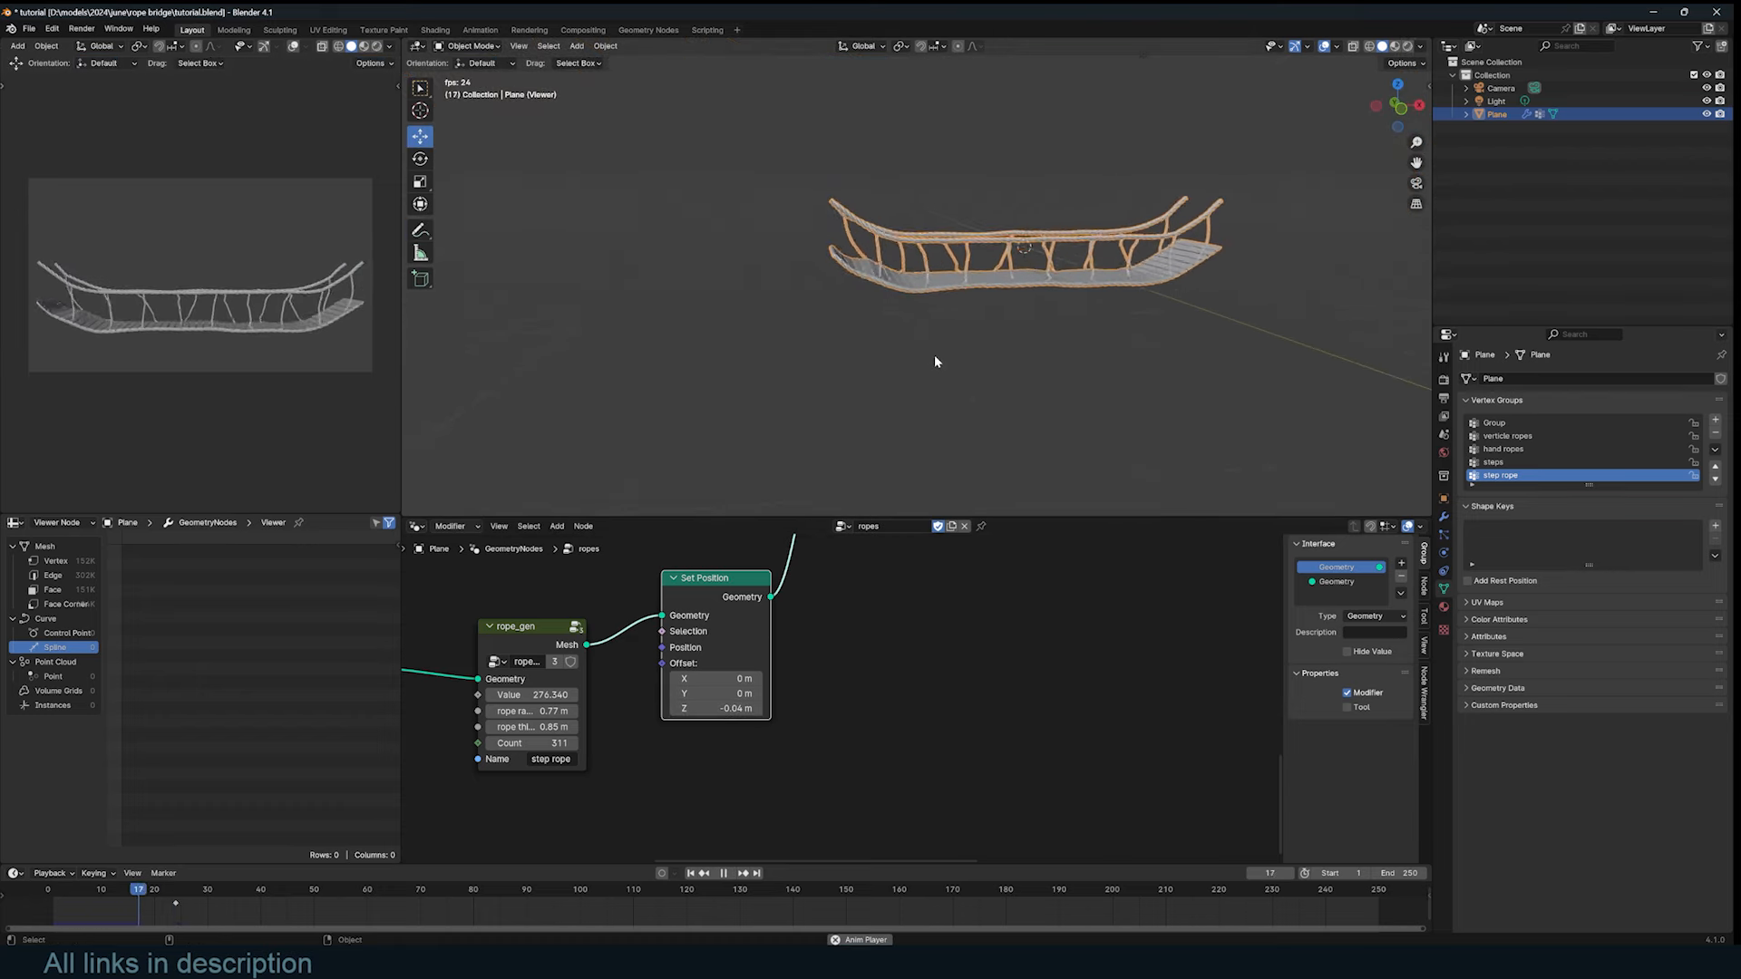
scroll(936, 362, "up", 3)
middle_click_drag(936, 361, 880, 366)
key("Escape")
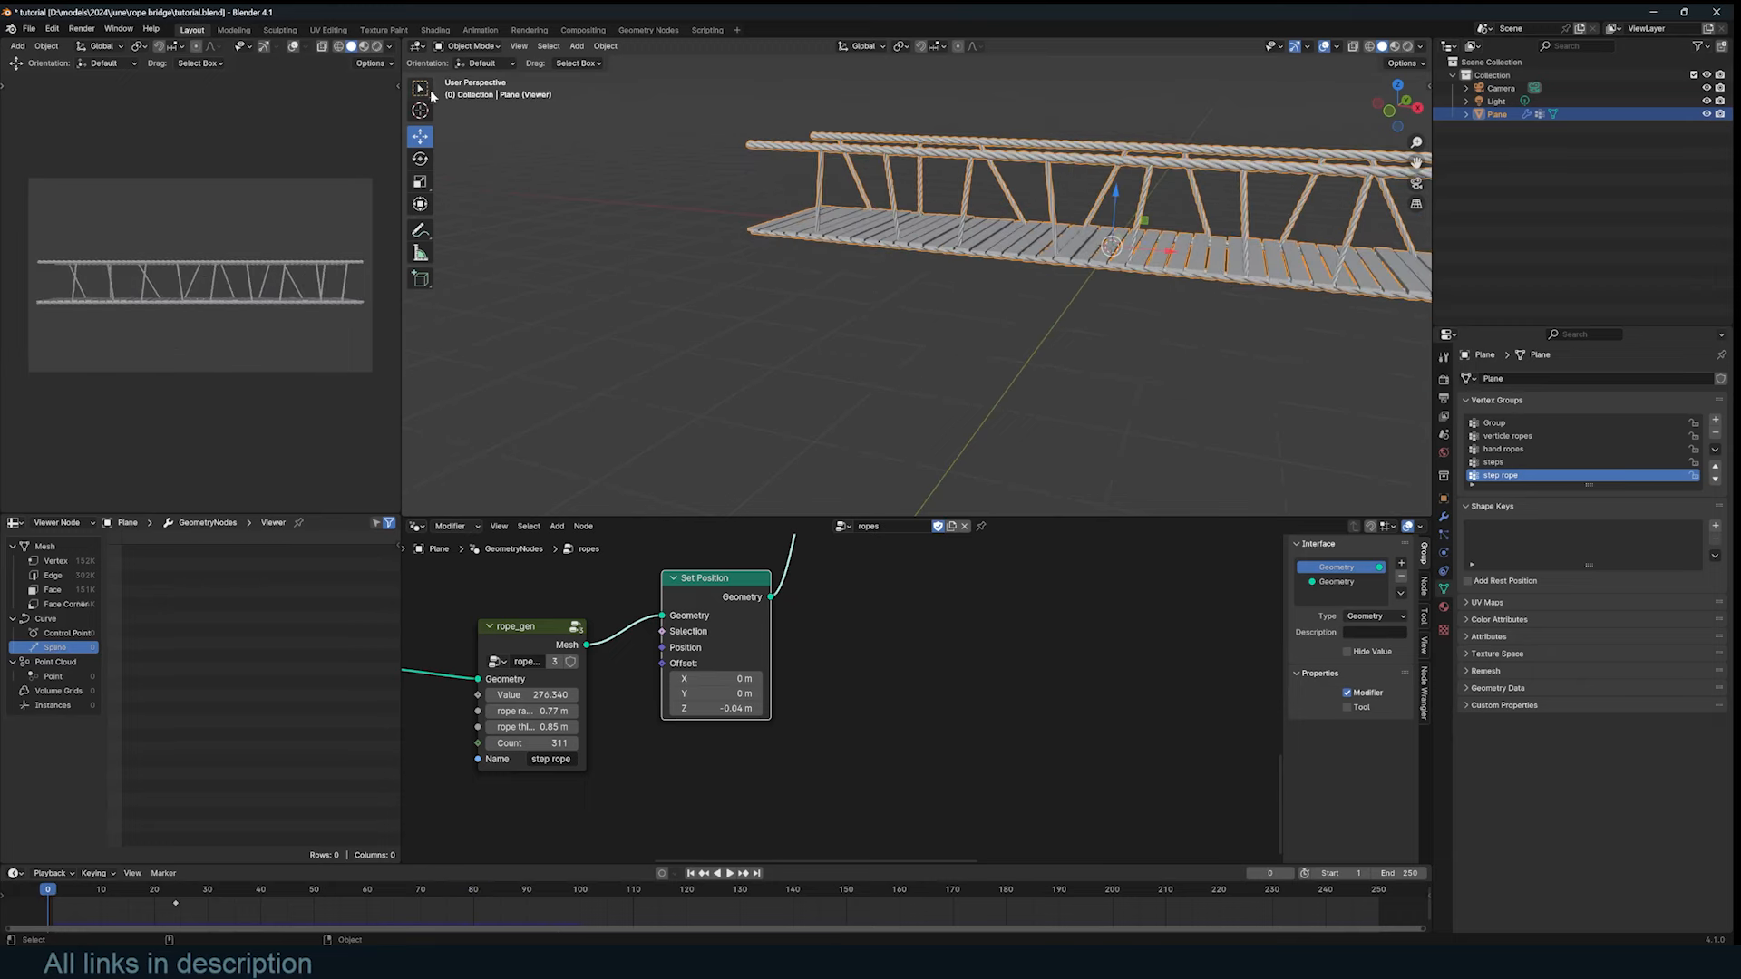
key("space")
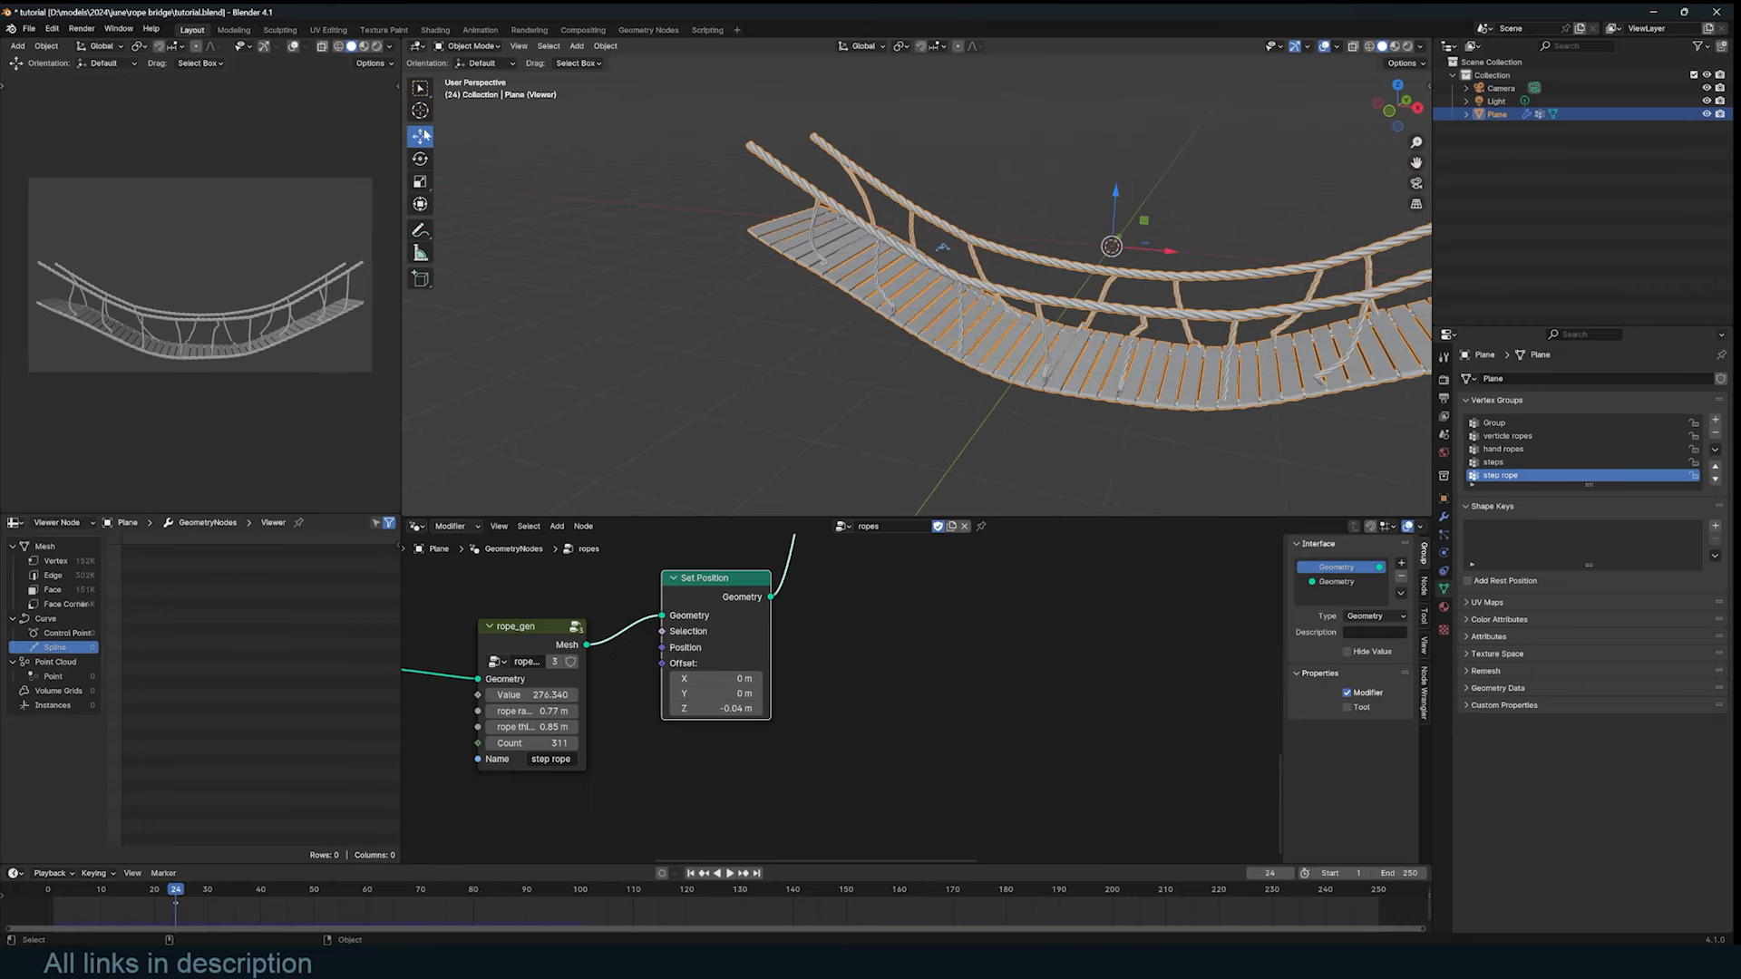
Step: Save the file and unlink the ropes node group from the Geometry Nodes modifier
key("Tab")
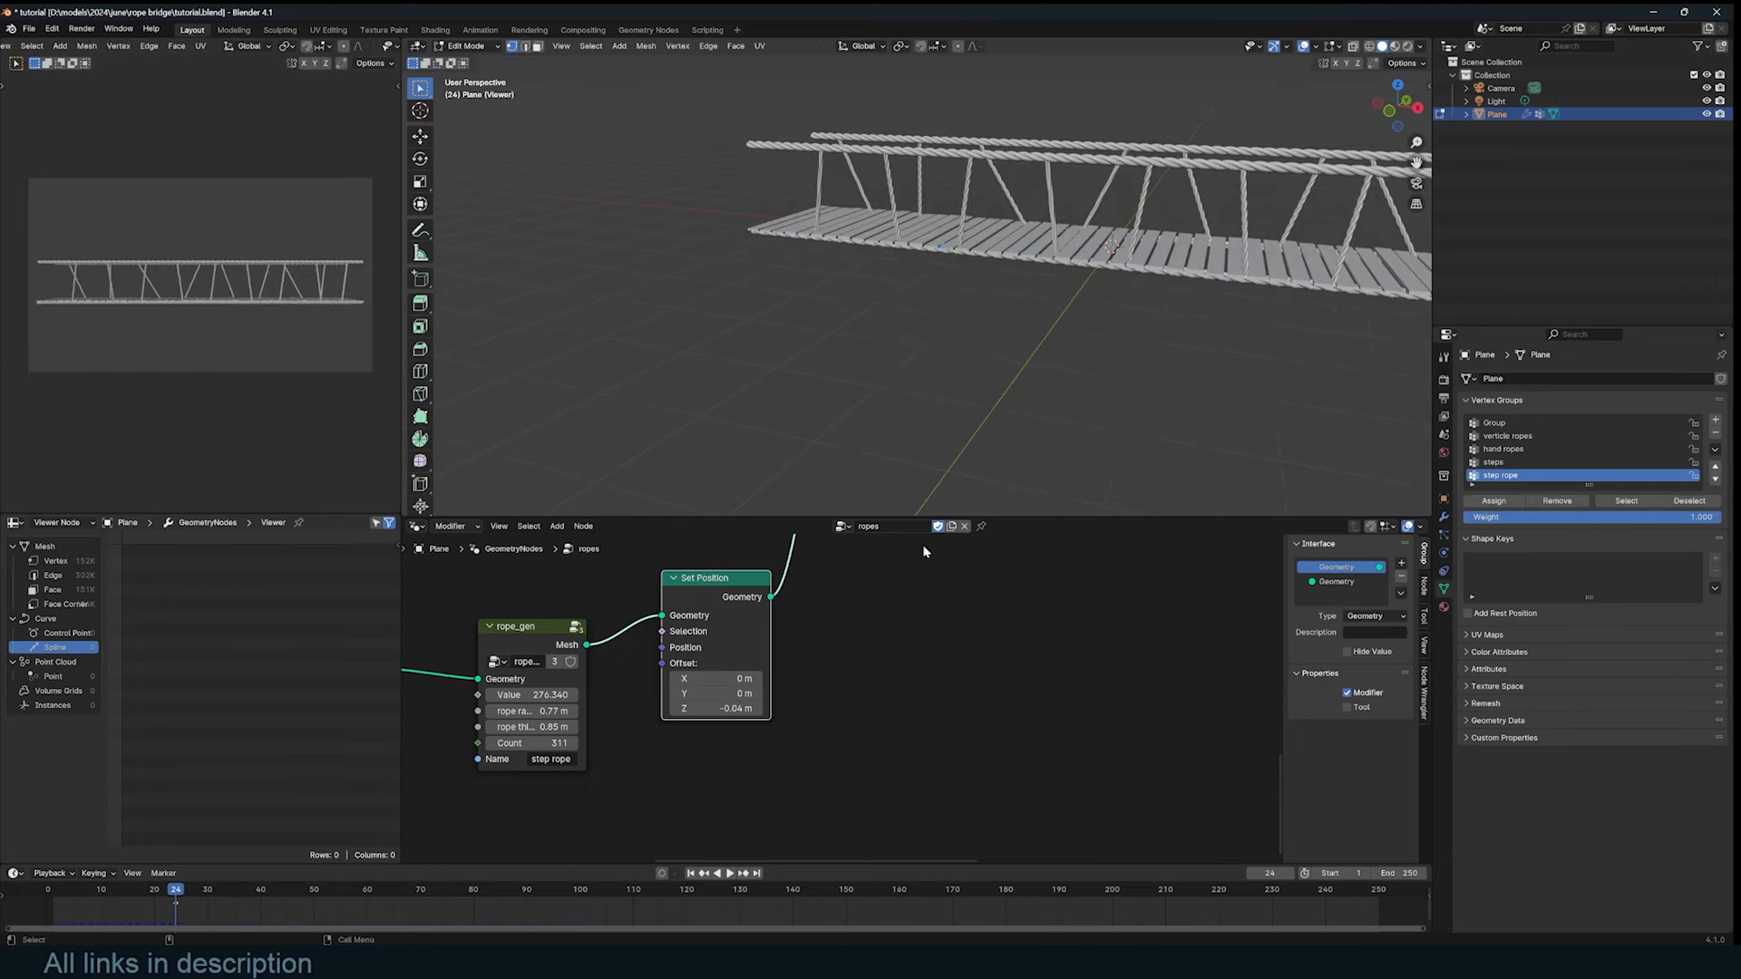
key("ctrl+s")
key("Tab")
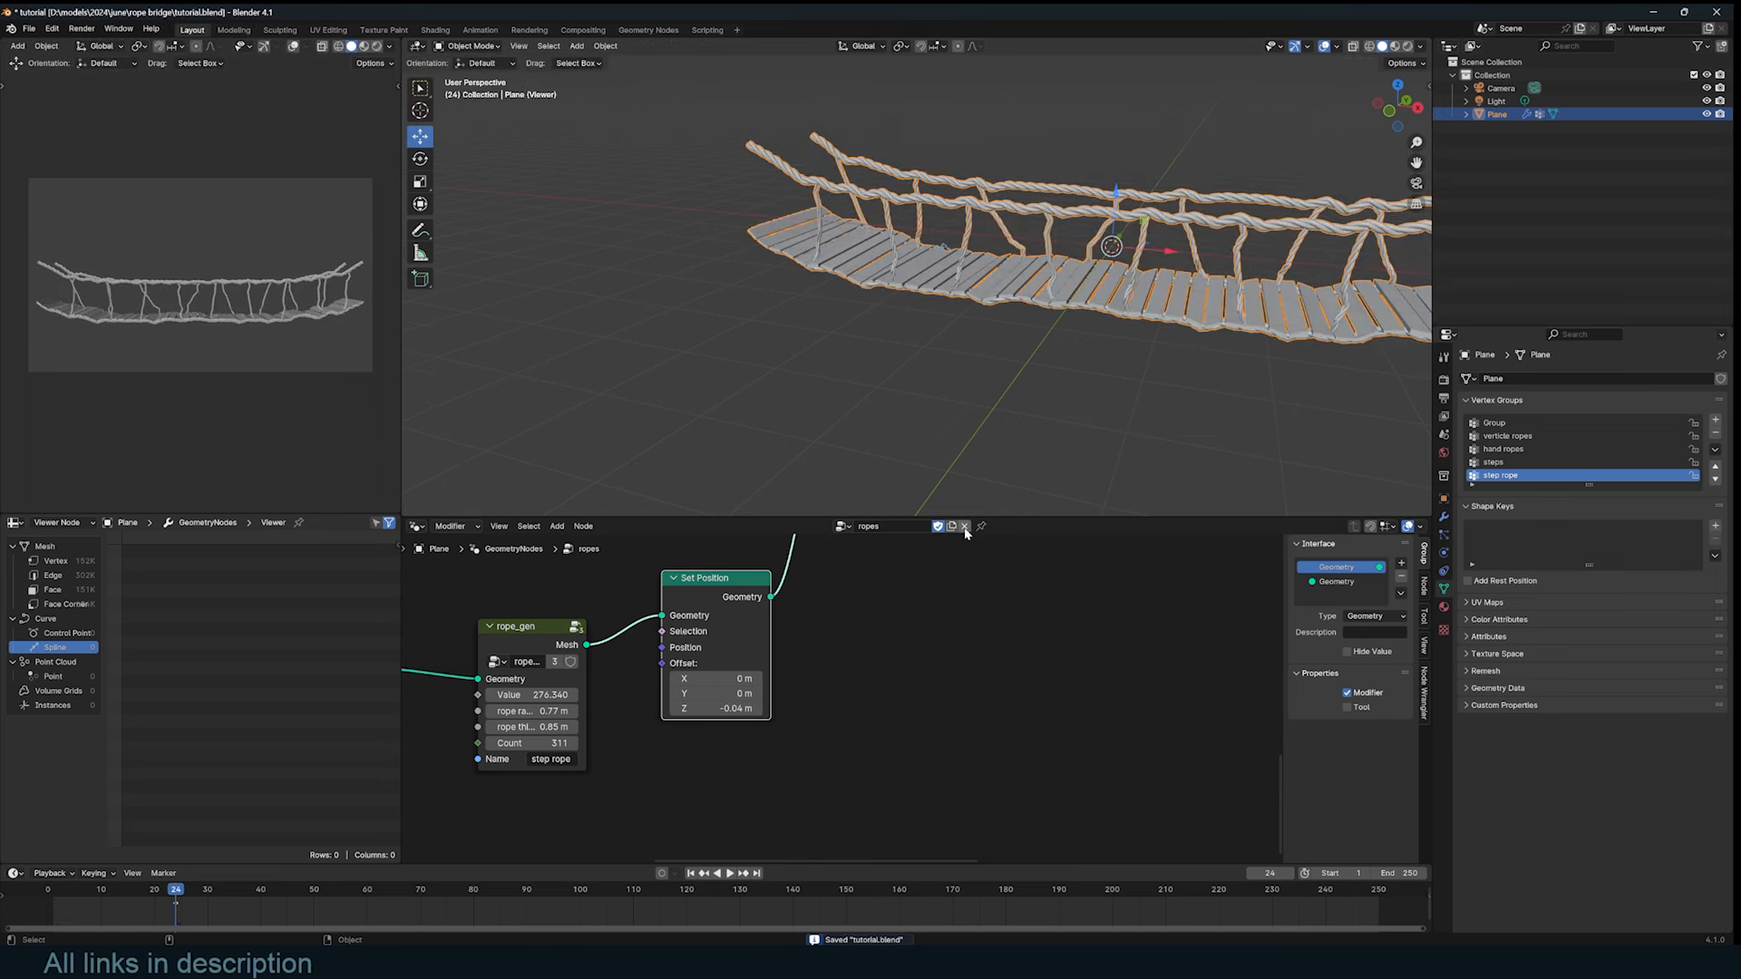
left_click(965, 526)
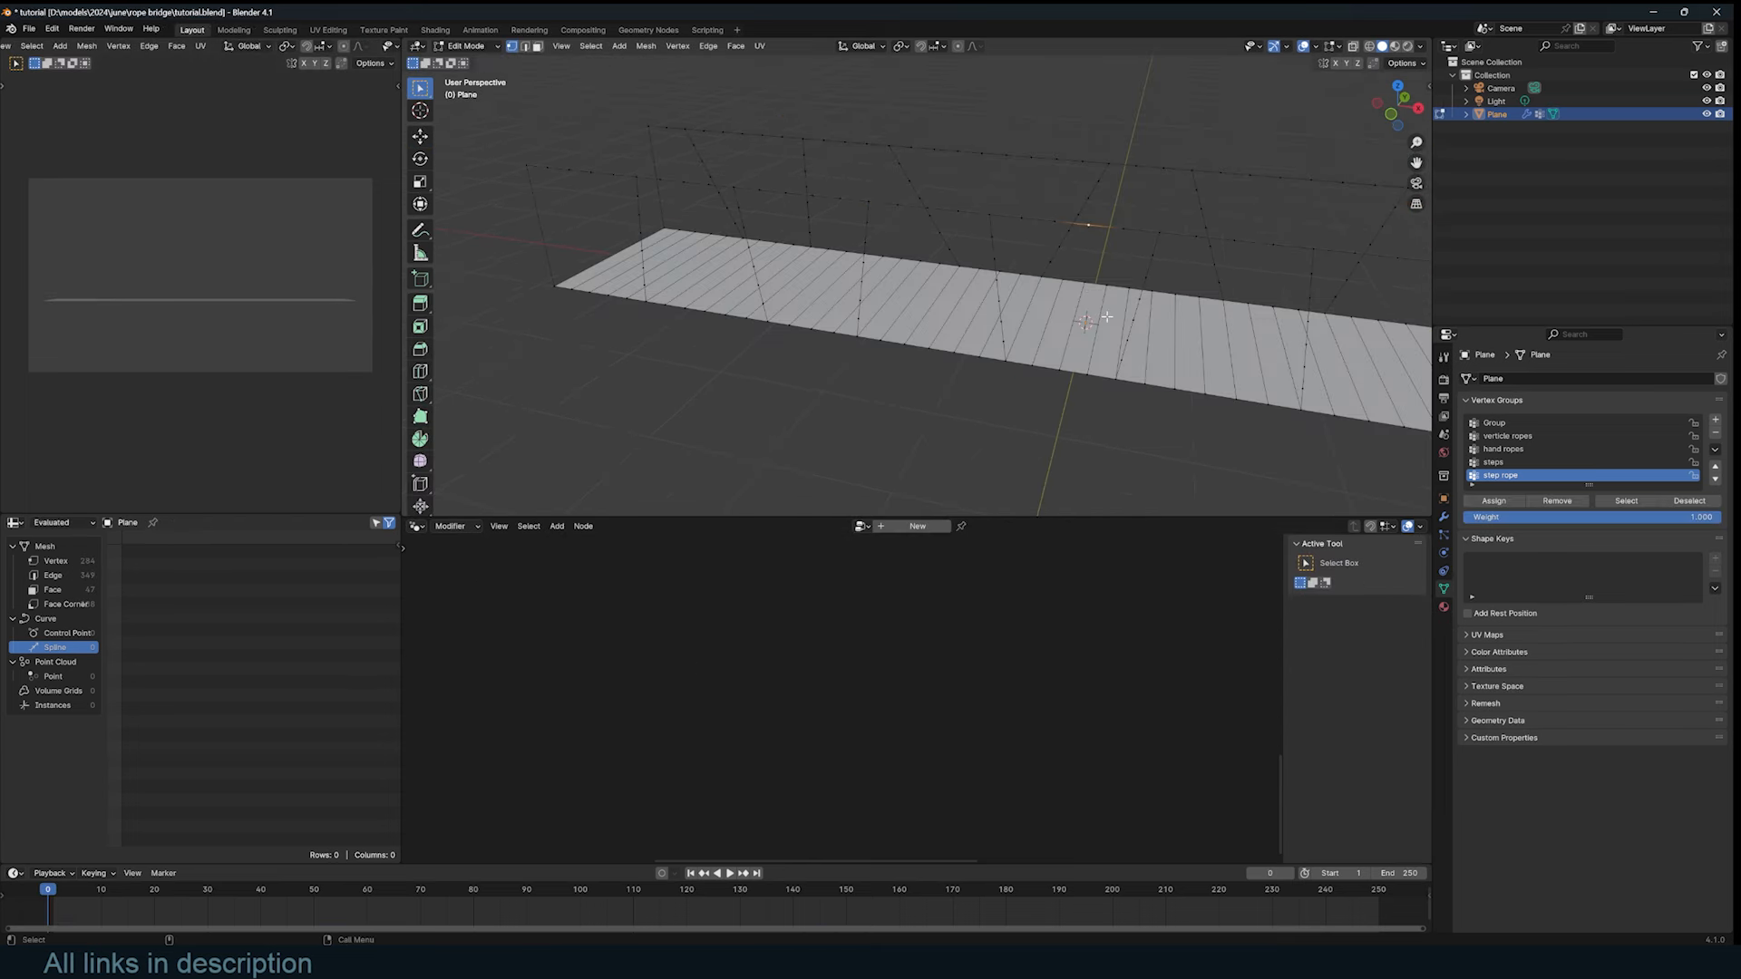
Step: Rip the deck mesh apart across its width at the middle of the bridge
key("e")
right_click(1130, 292)
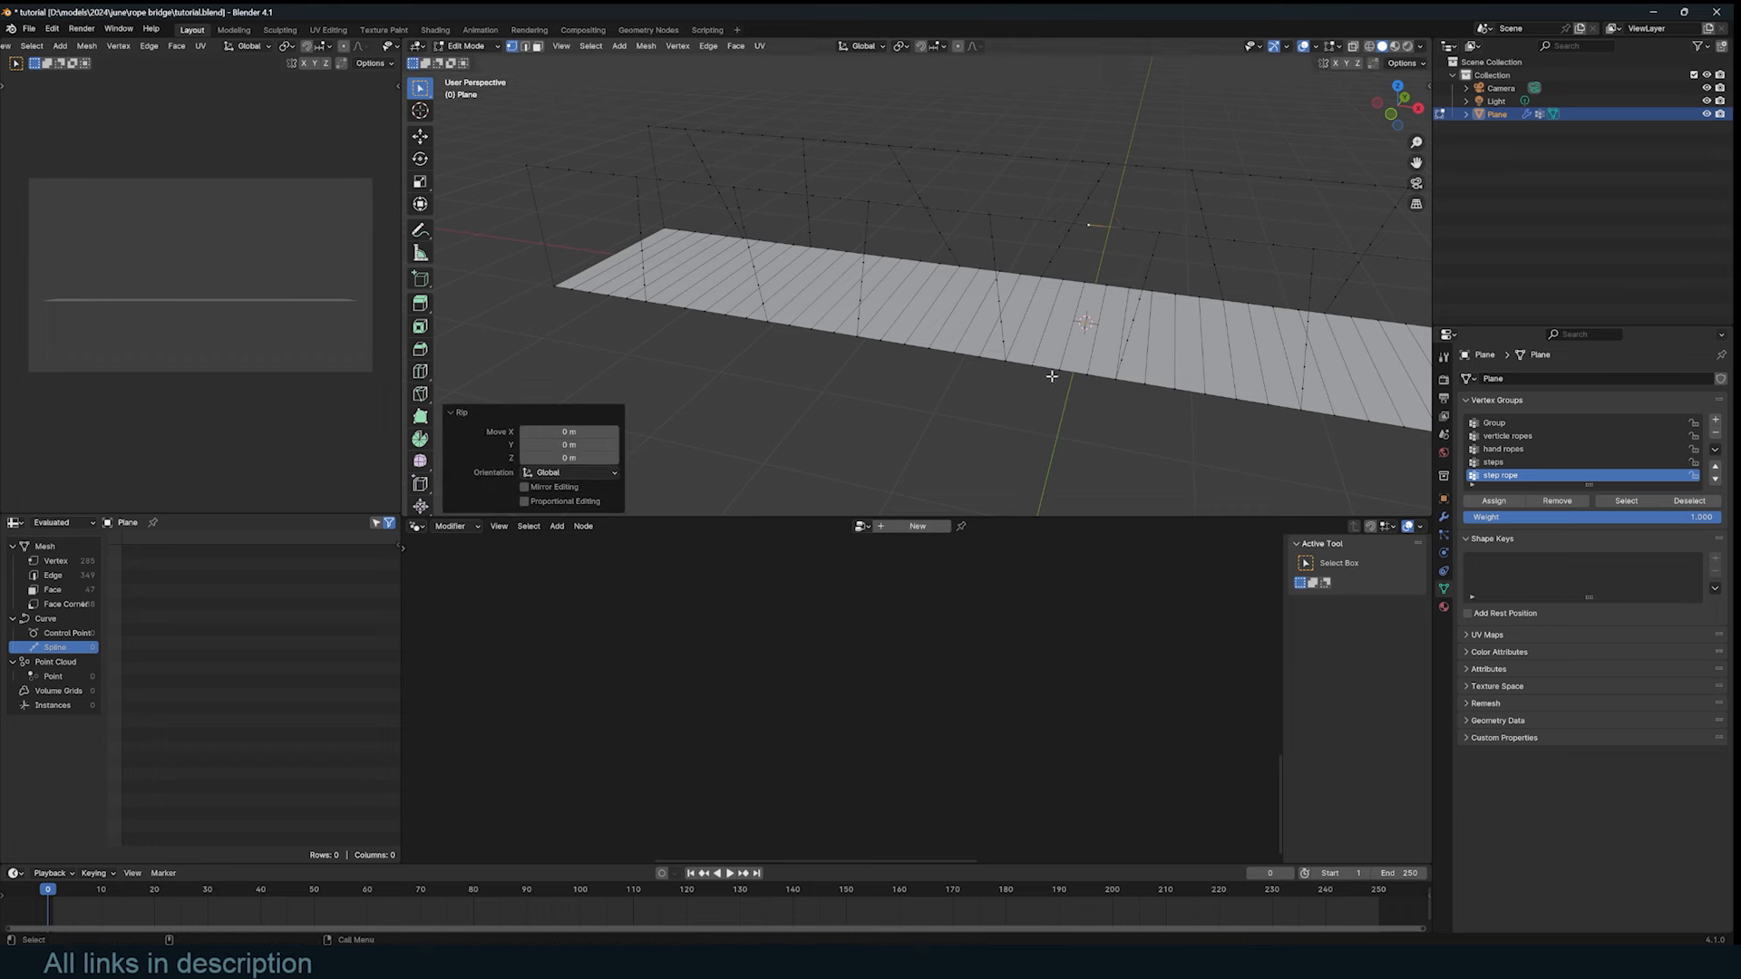
left_click(1053, 379)
key("e")
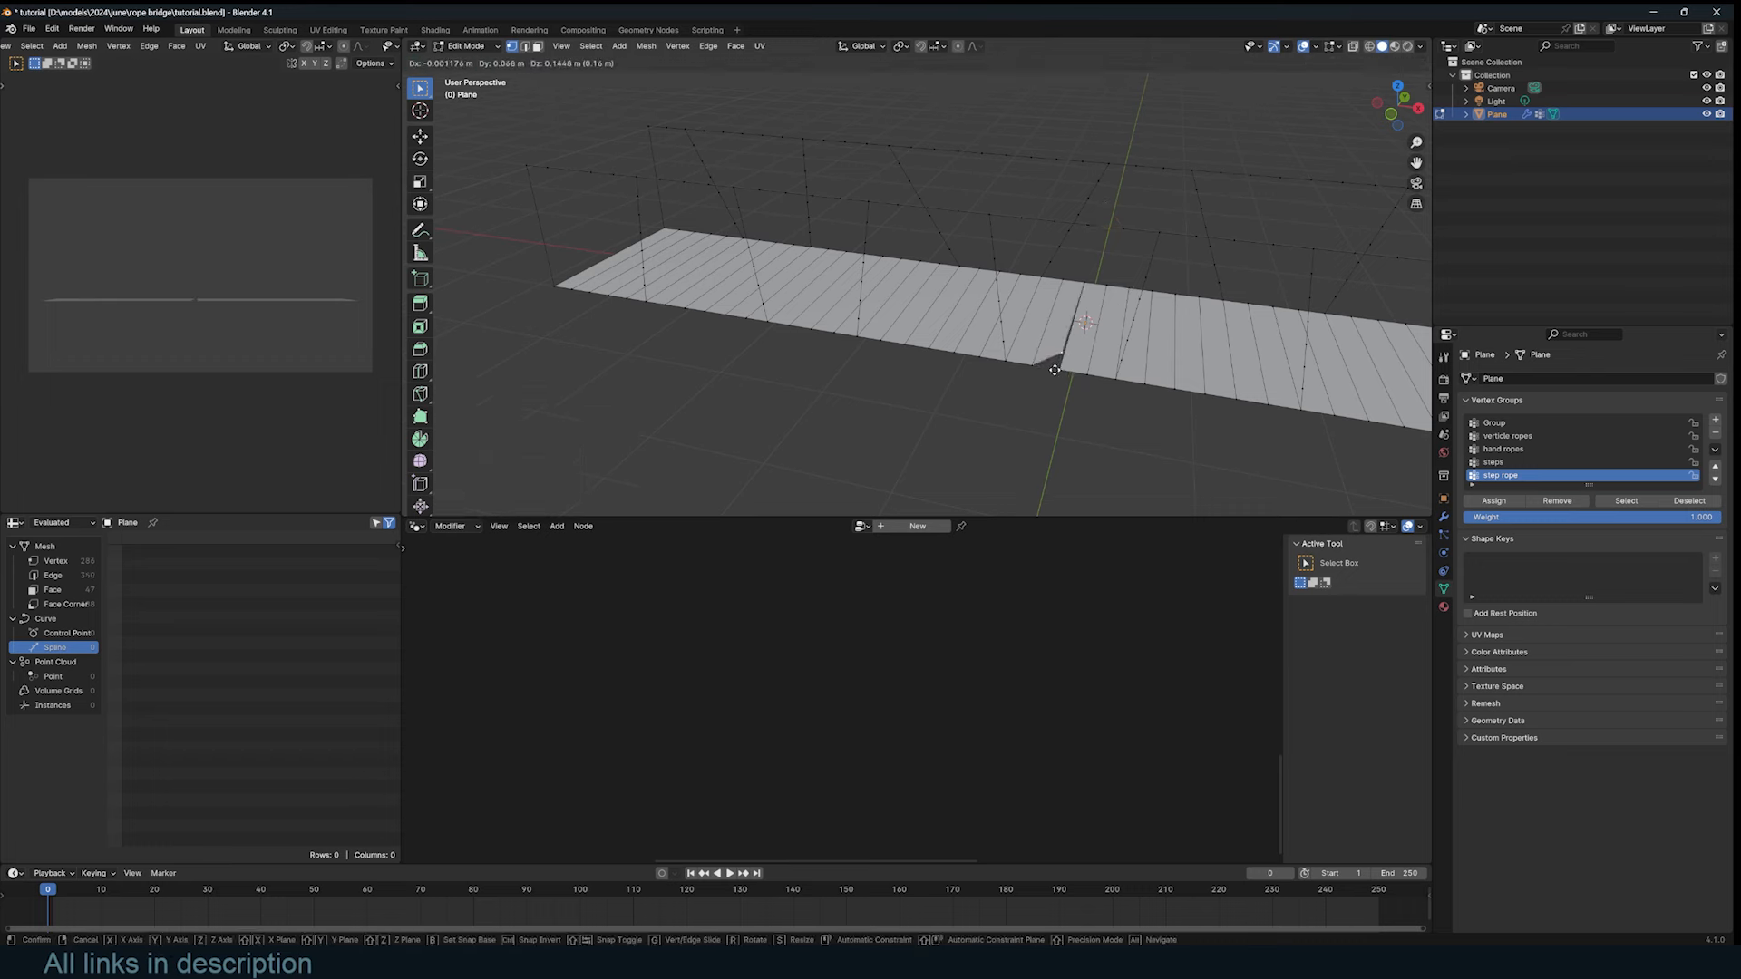
left_click(1058, 368)
Step: Play the simulation in Object Mode to check how the ripped deck mesh falls
key("Tab")
key("space")
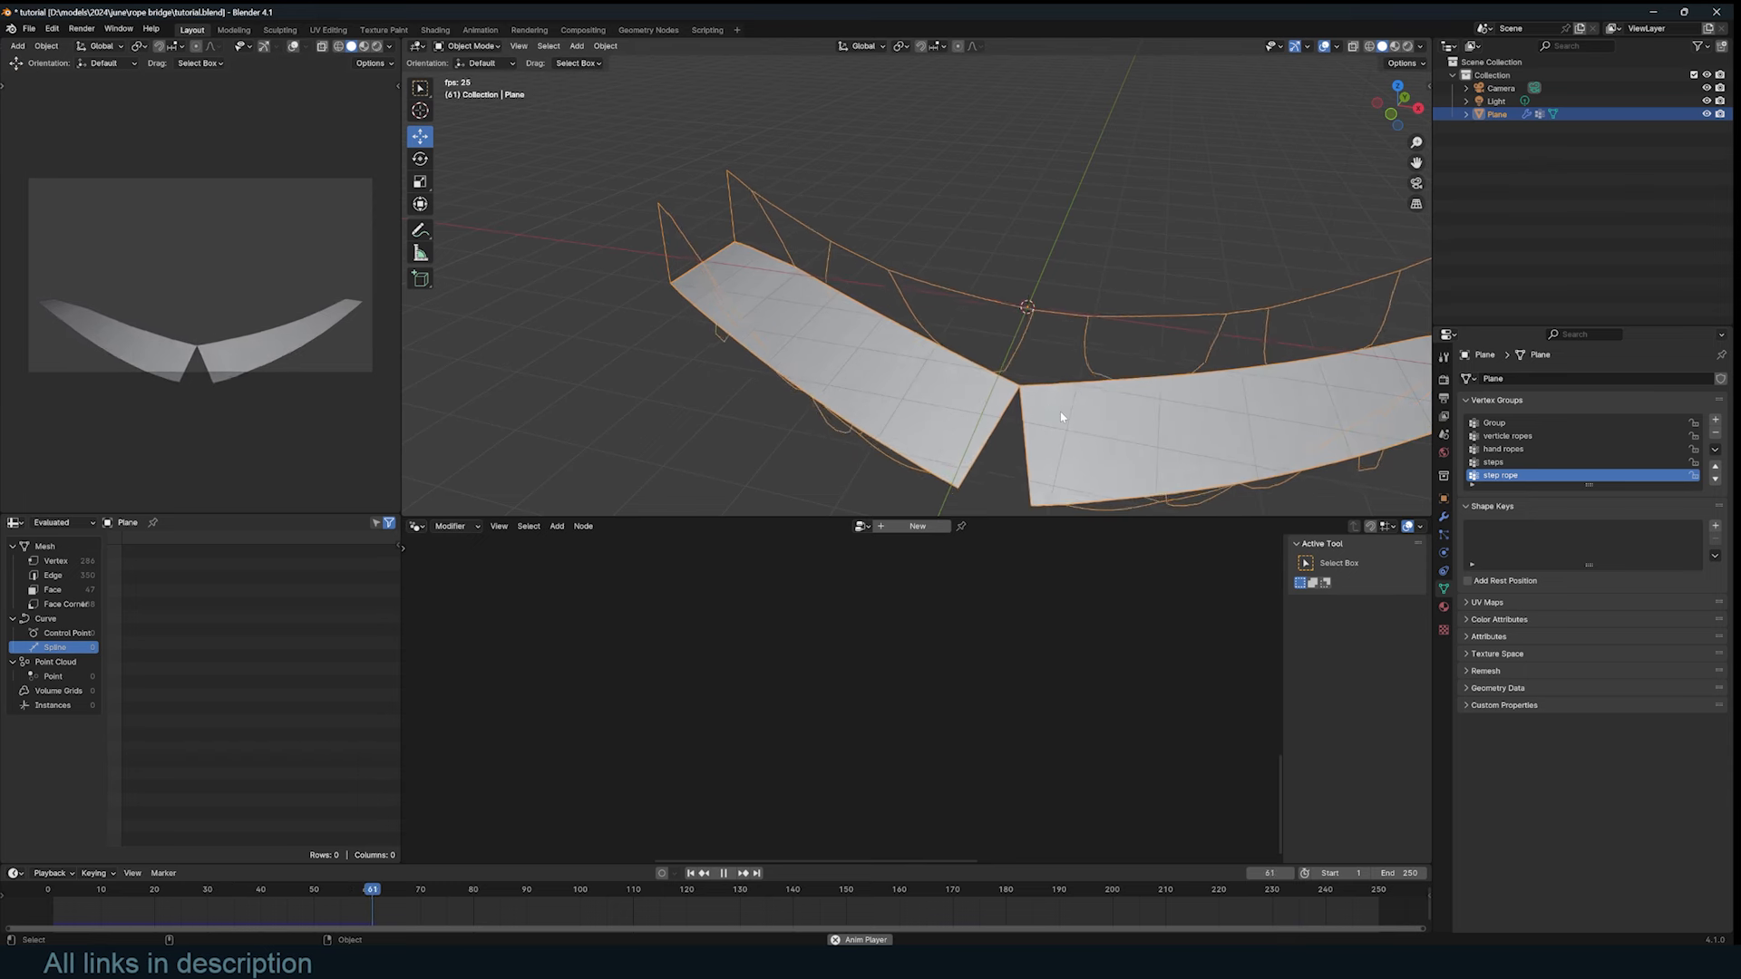
key("Escape")
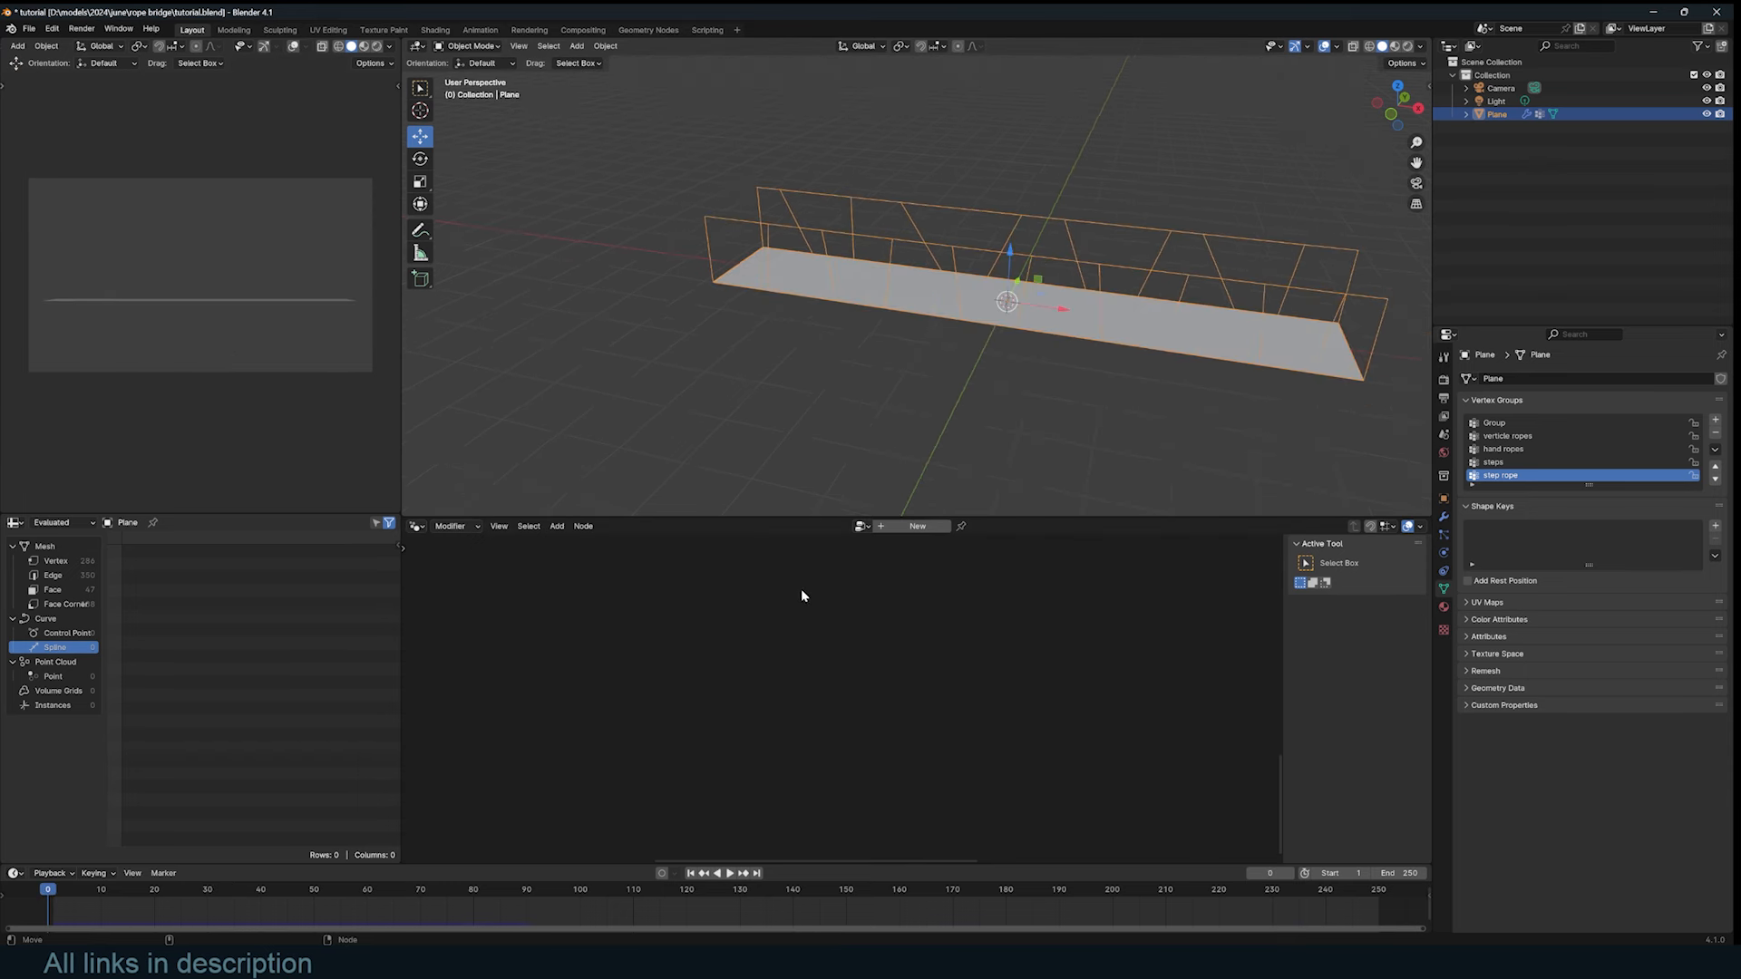
Step: Reassign the ropes node group to the modifier and preview the final Join Geometry output through the Viewer
left_click(862, 526)
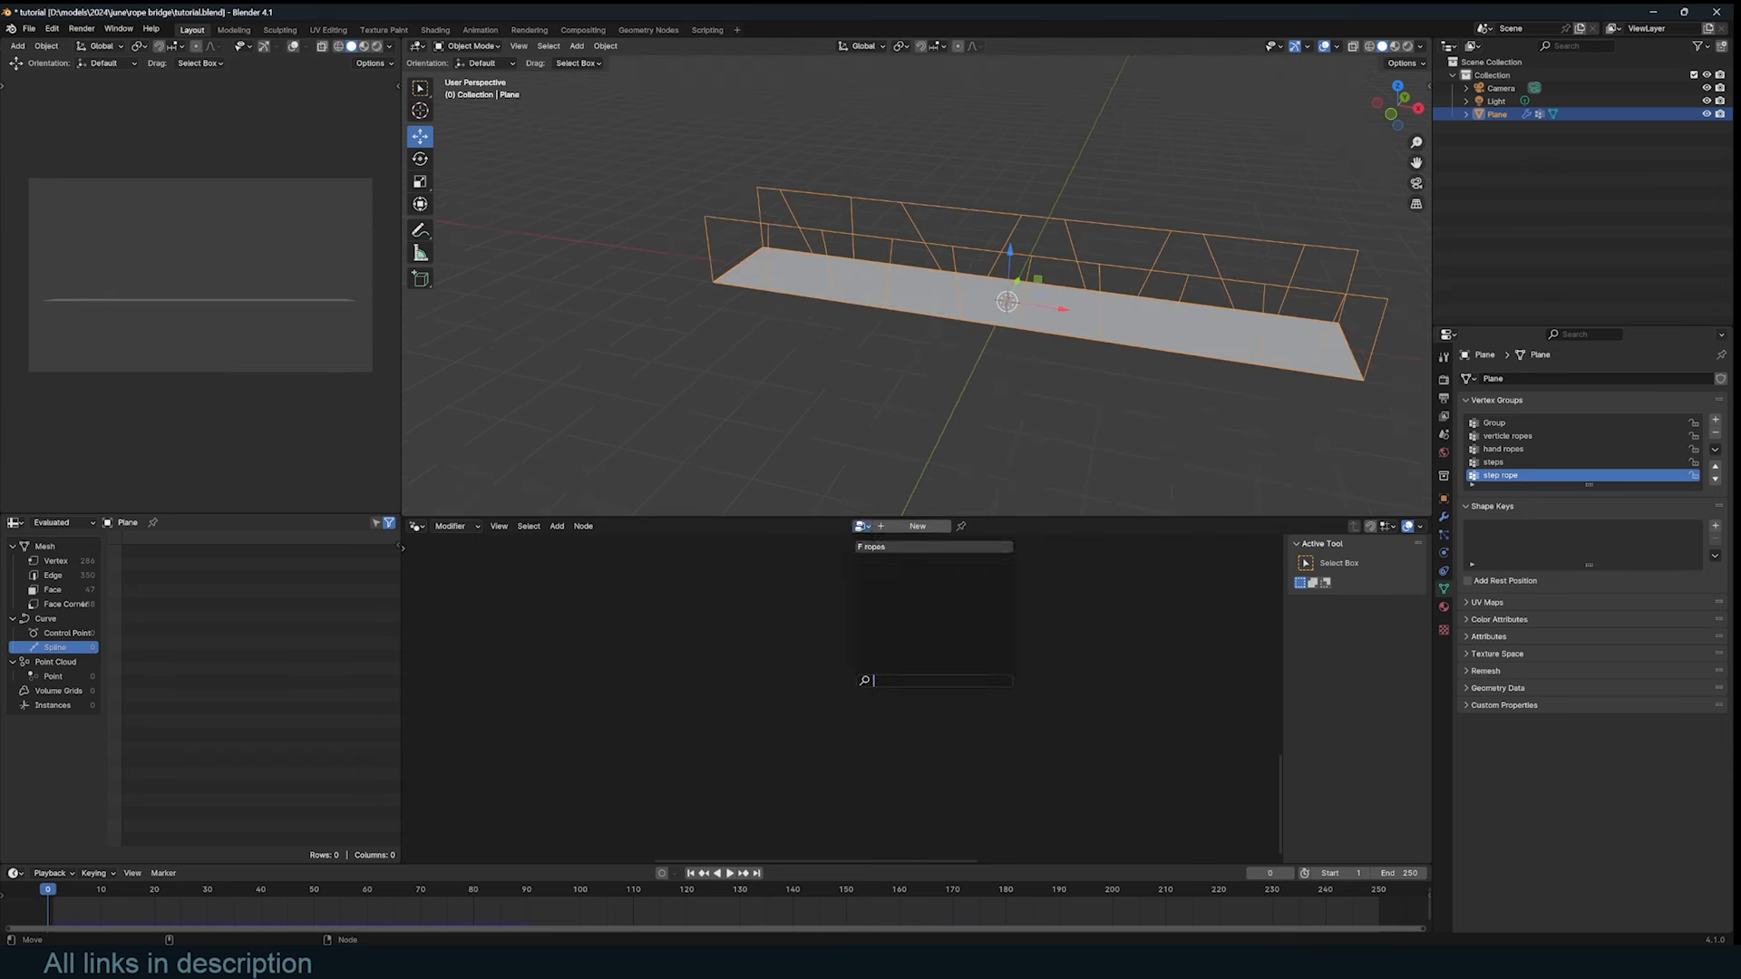
key("Return")
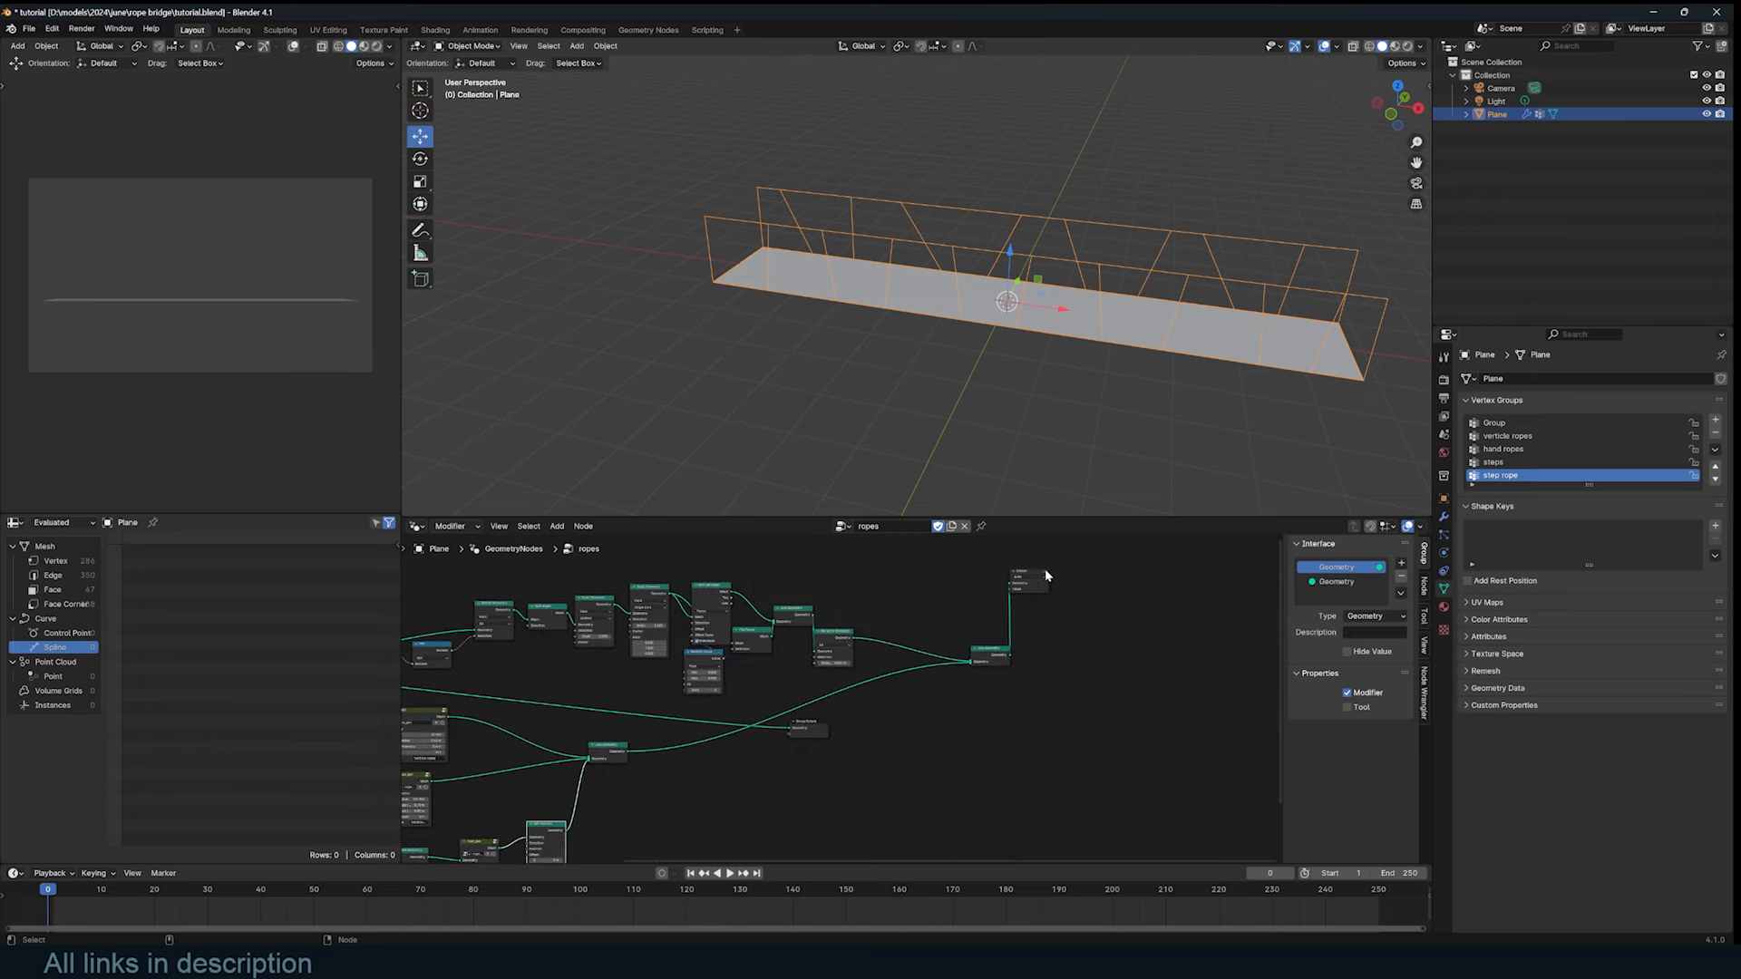
left_click(1044, 572)
left_click_drag(1036, 572, 1086, 586)
key("alt+a")
key("KP_1")
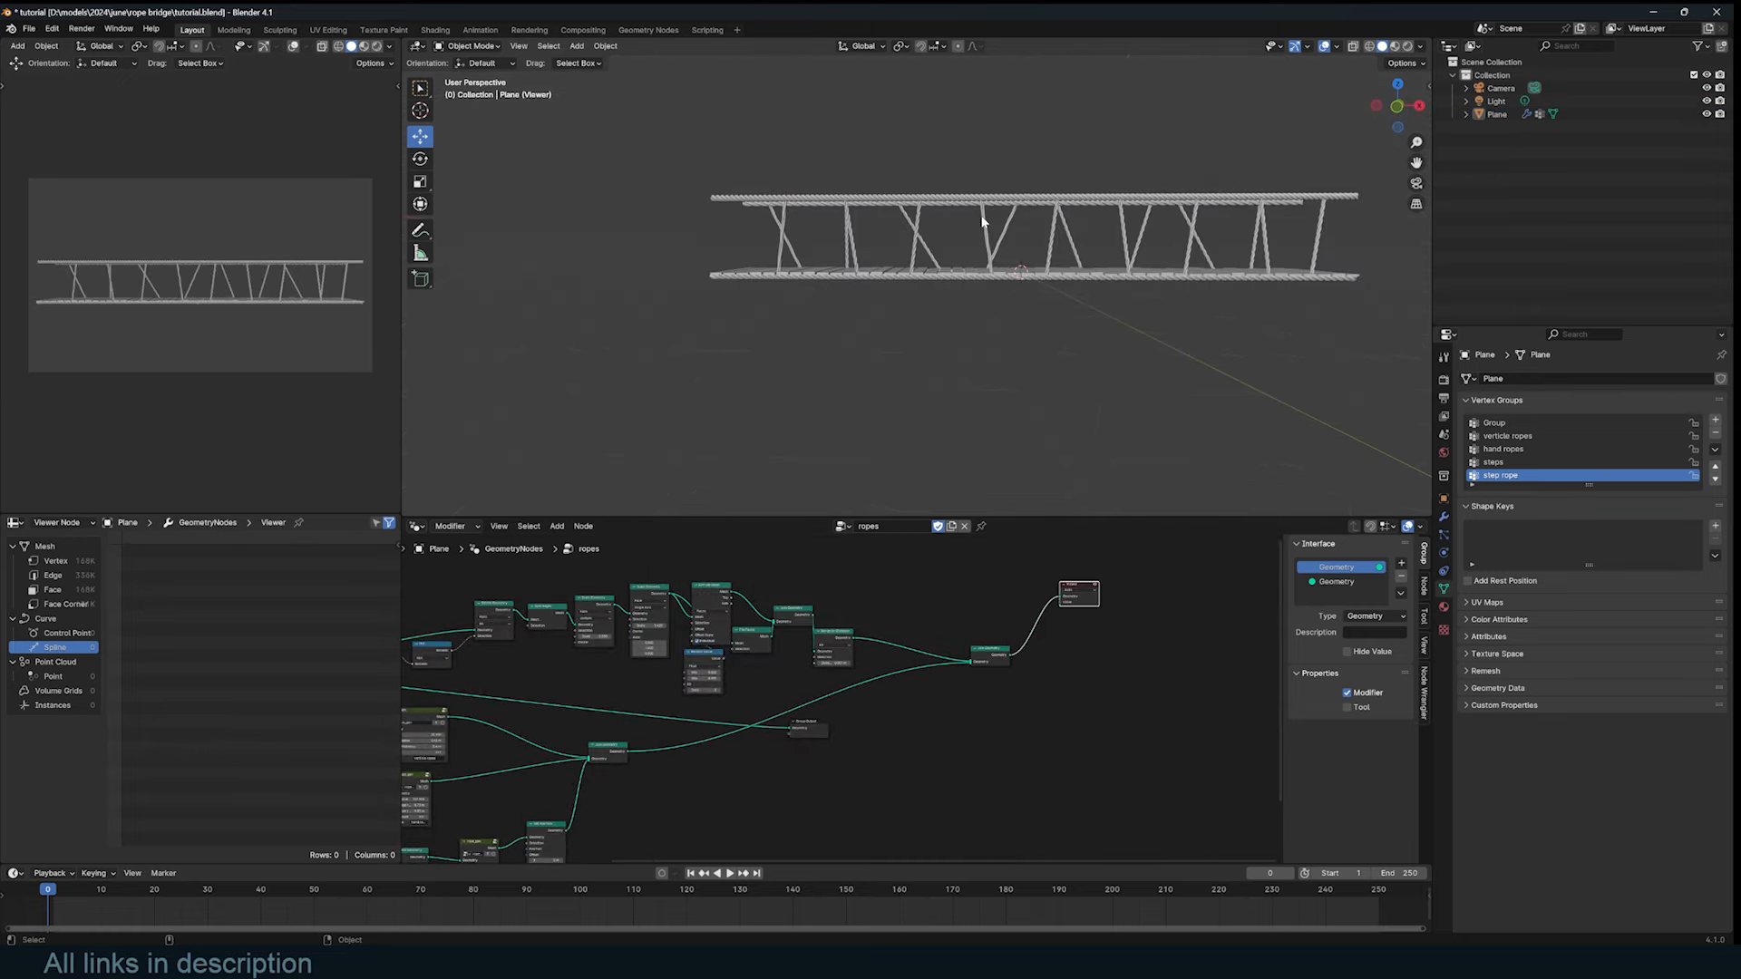
Step: Play the torn bridge's simulation, examine the planks around the split, and pause at frame 28
scroll(984, 221, "up", 5)
key("space")
scroll(982, 221, "down", 5)
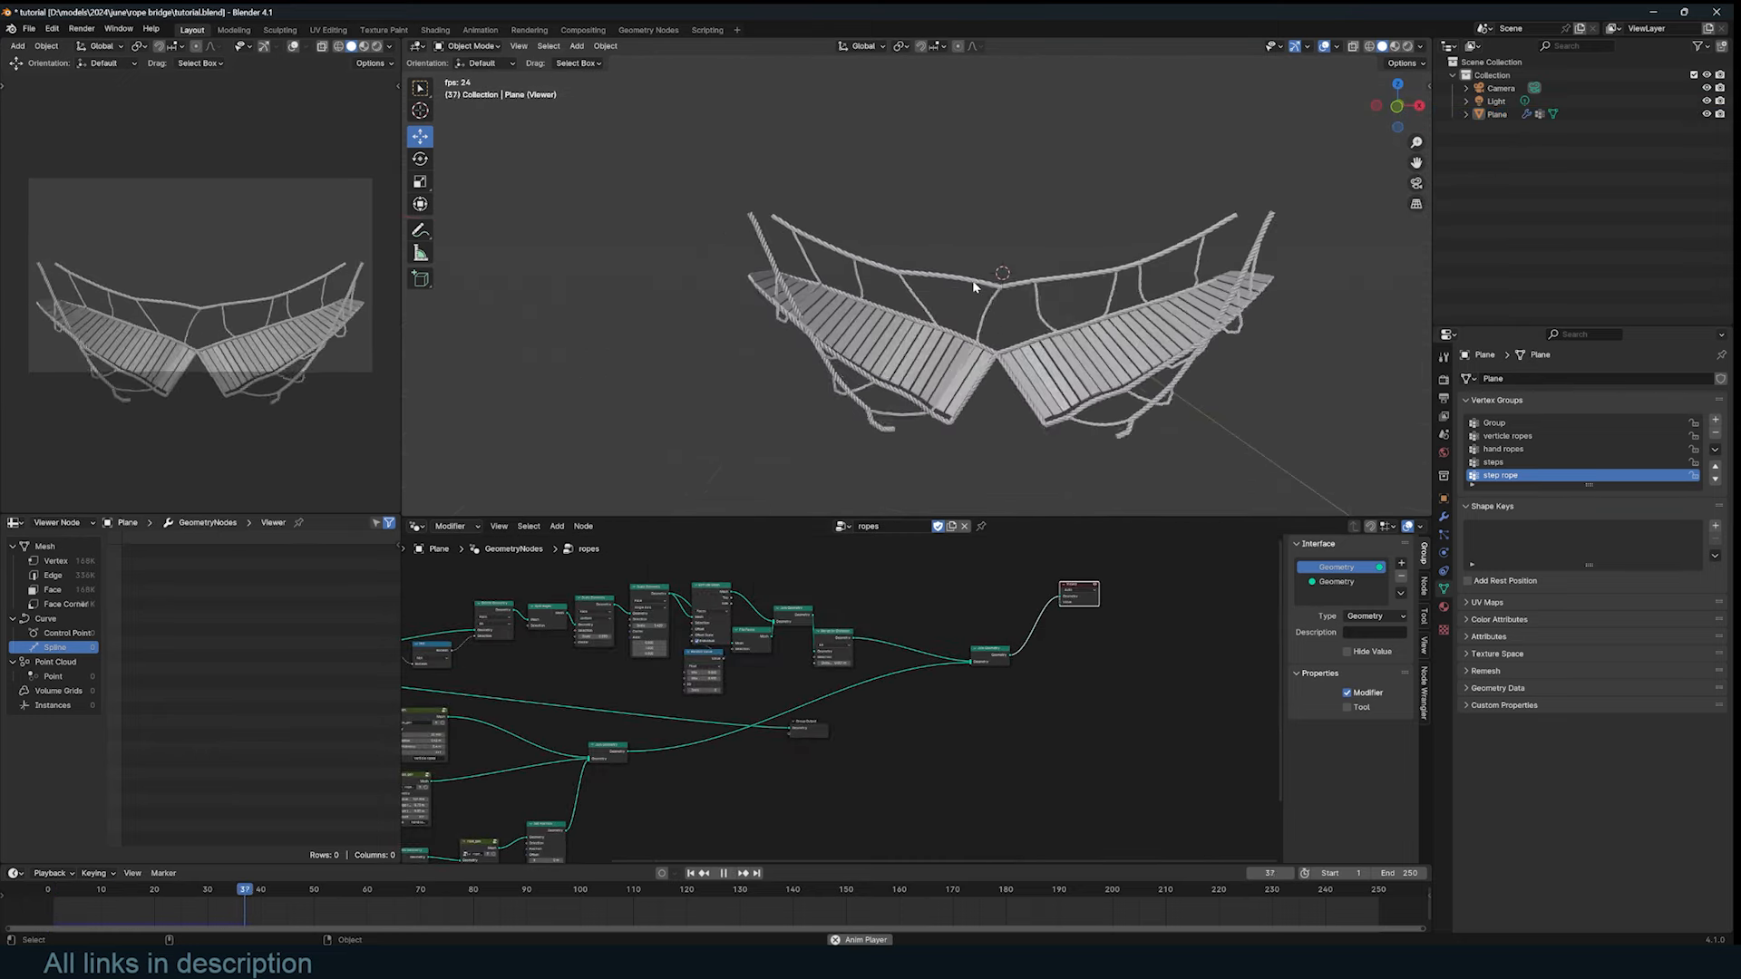
scroll(956, 328, "up", 4)
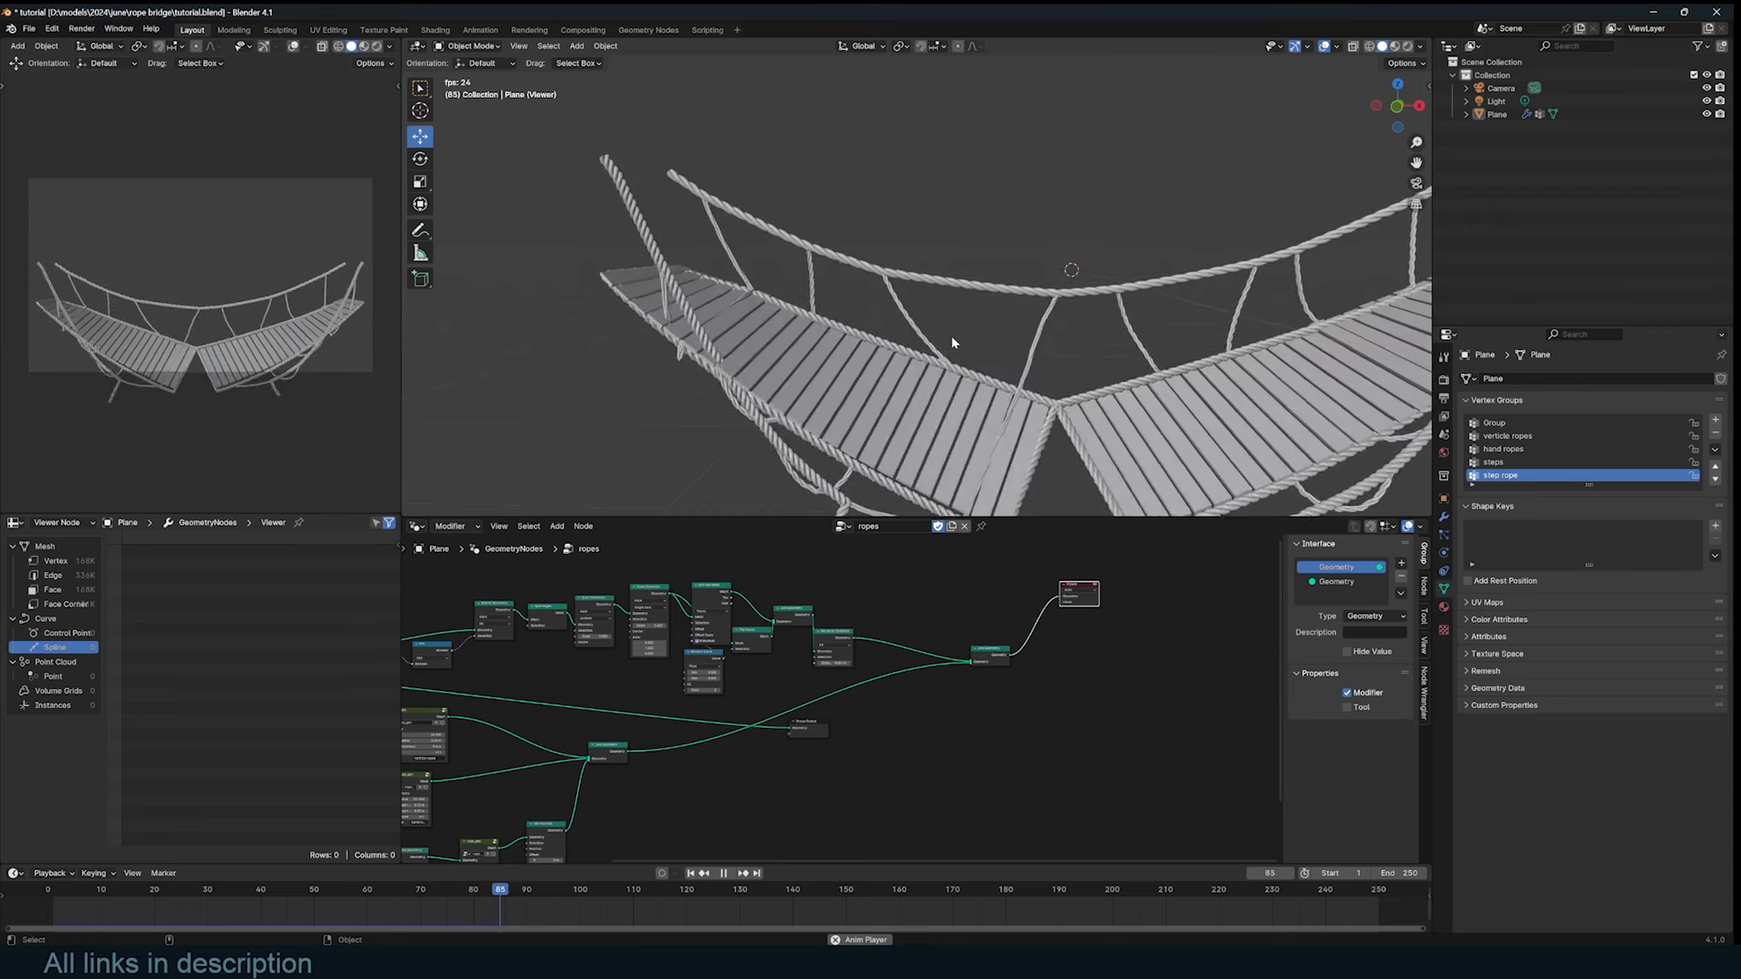
key("Escape")
key("space")
key("space")
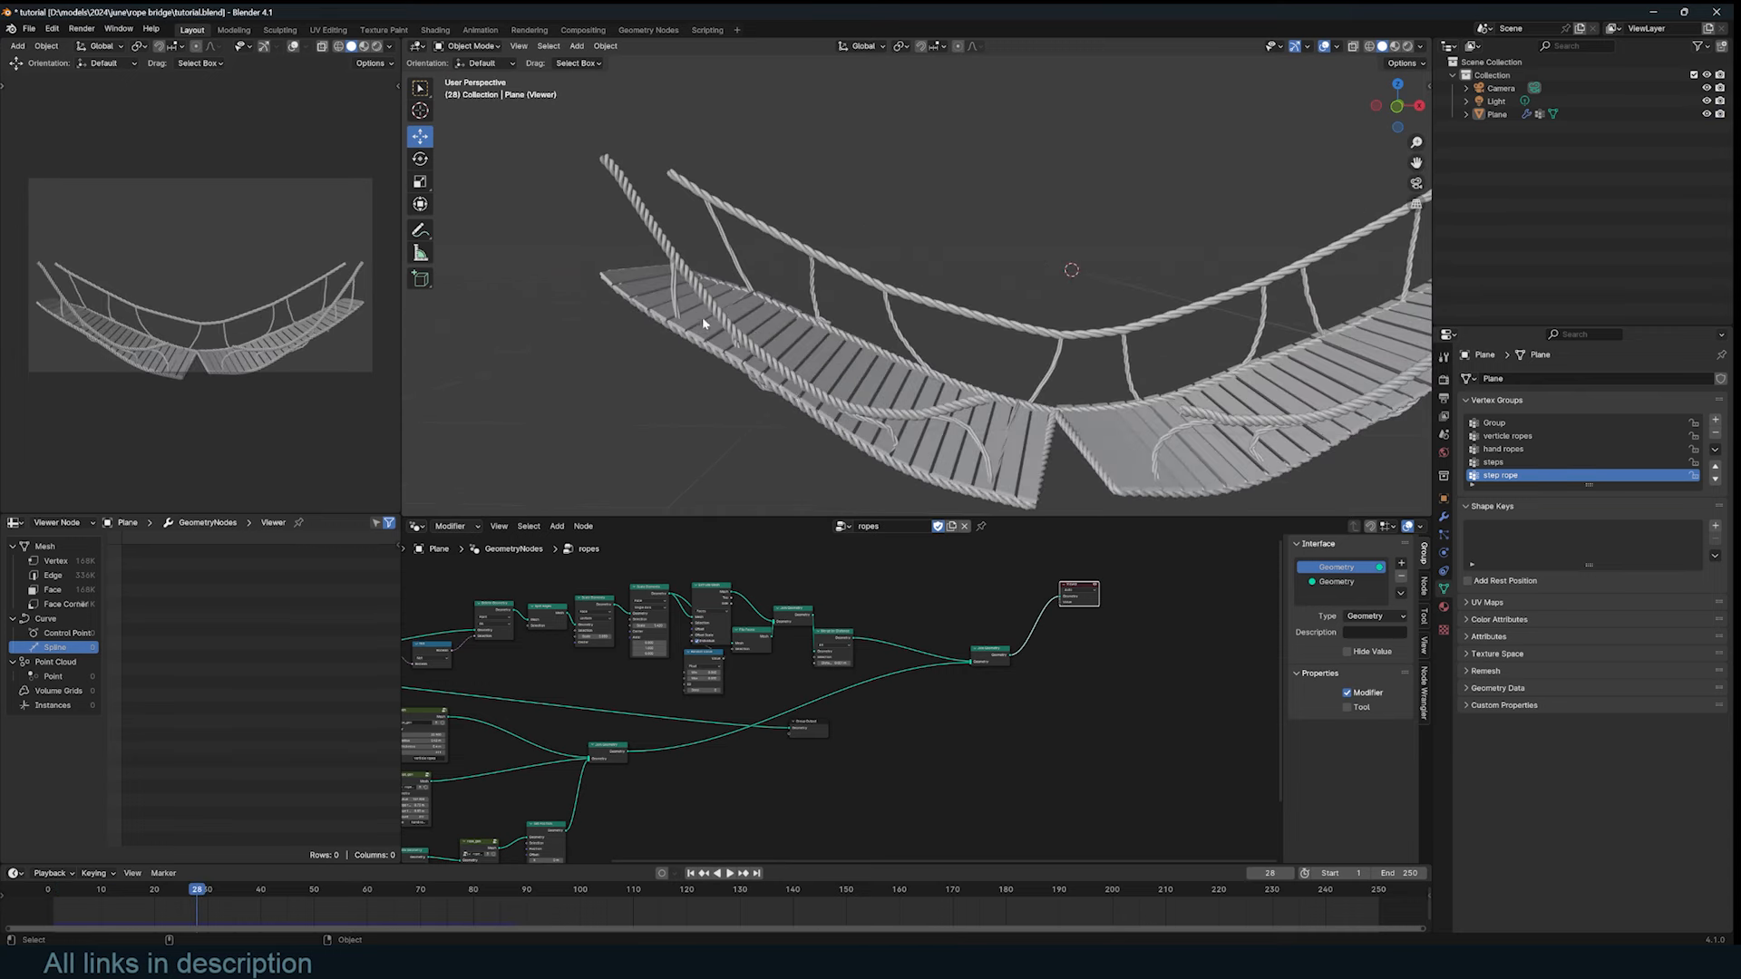
Step: Preview the steps' Delete Geometry output and move that node with its Named Attribute and Not nodes away from Split Edges
scroll(877, 583, "up", 5)
left_click_drag(823, 655, 842, 617)
middle_click_drag(843, 626, 1278, 613)
scroll(681, 668, "up", 3)
left_click_drag(532, 656, 558, 681)
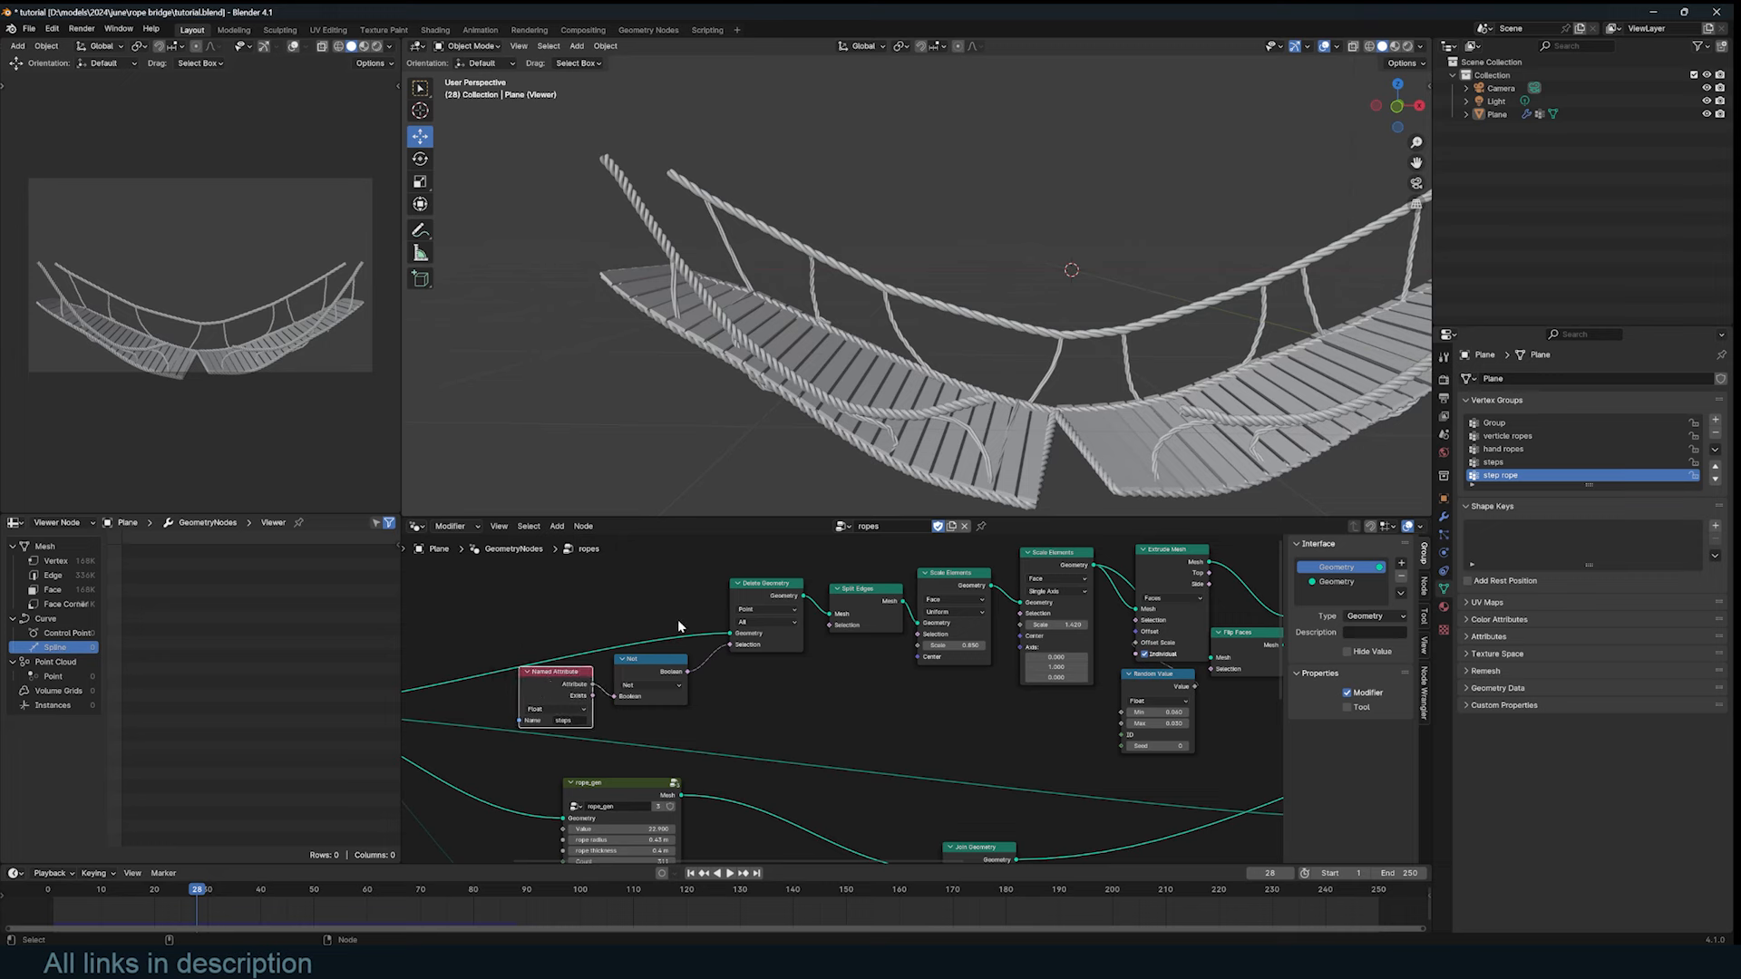
left_click(780, 599, "ctrl+shift")
left_click_drag(780, 599, 549, 699)
left_click_drag(658, 594, 493, 575)
scroll(874, 406, "down", 1)
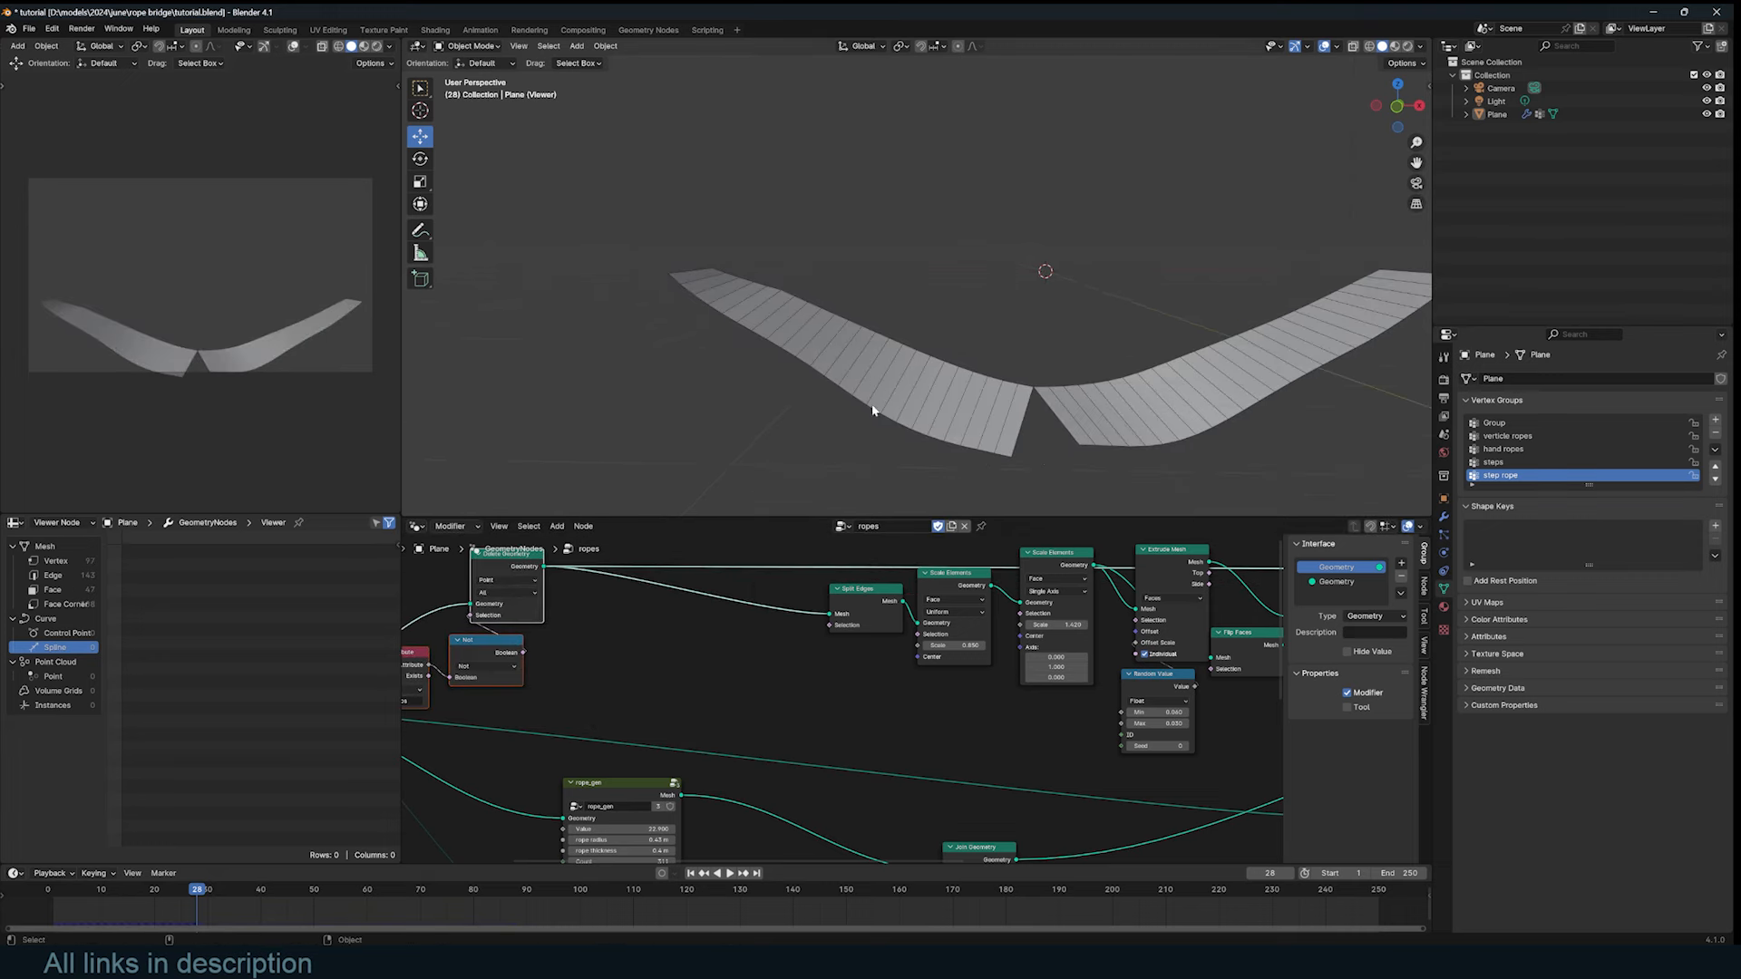
Step: Add an Index node above the steps' Delete Geometry node and connect it to the Viewer's value
middle_click_drag(776, 335, 797, 382)
scroll(713, 313, "up", 1)
middle_click_drag(716, 313, 791, 299, "shift")
scroll(751, 307, "up", 1)
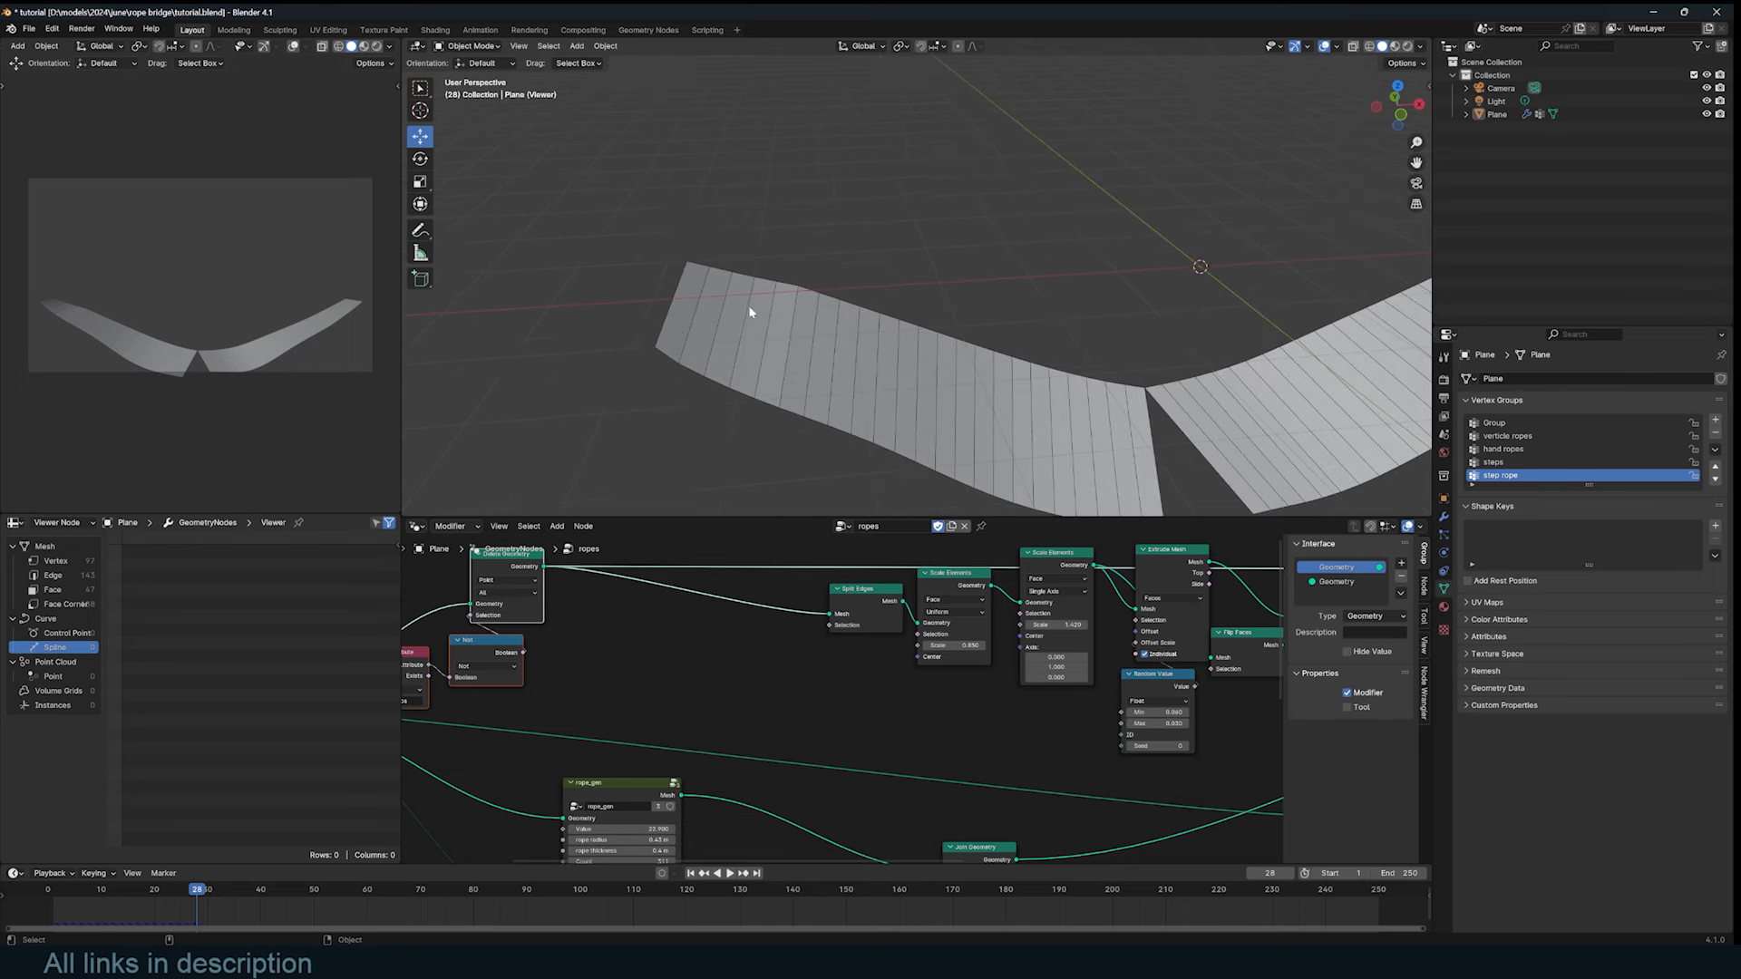
middle_click_drag(598, 695, 719, 696)
key("shift+a")
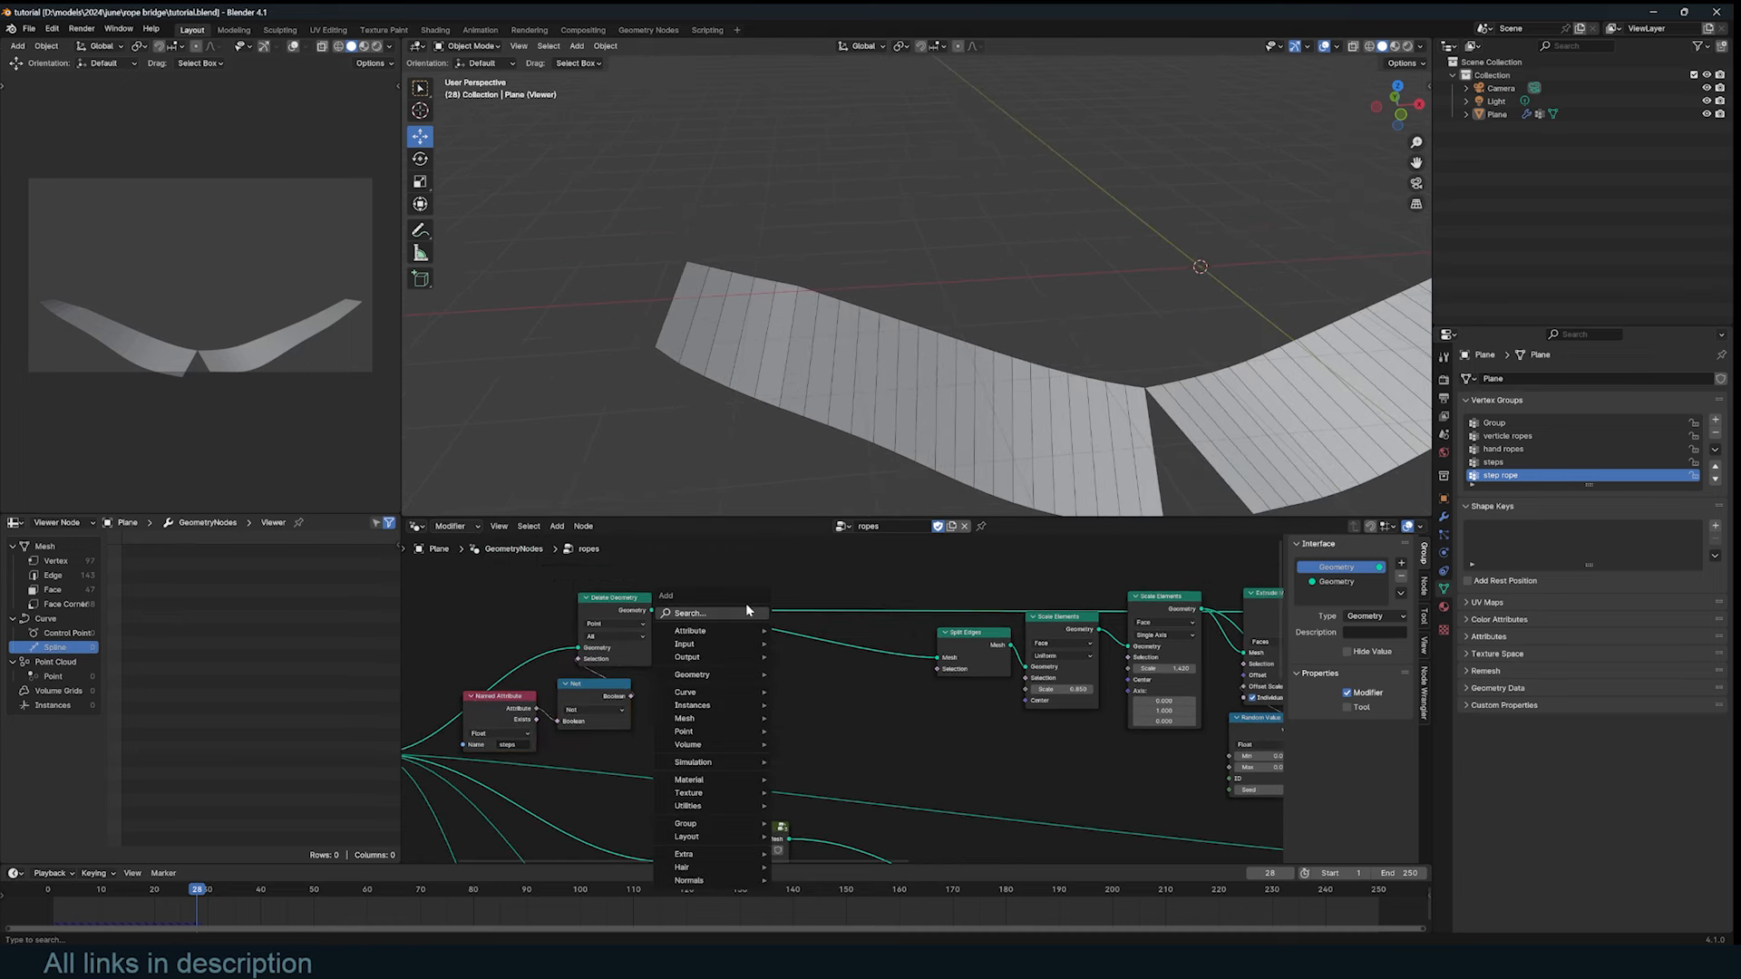
type("index")
key("Return")
left_click(638, 562)
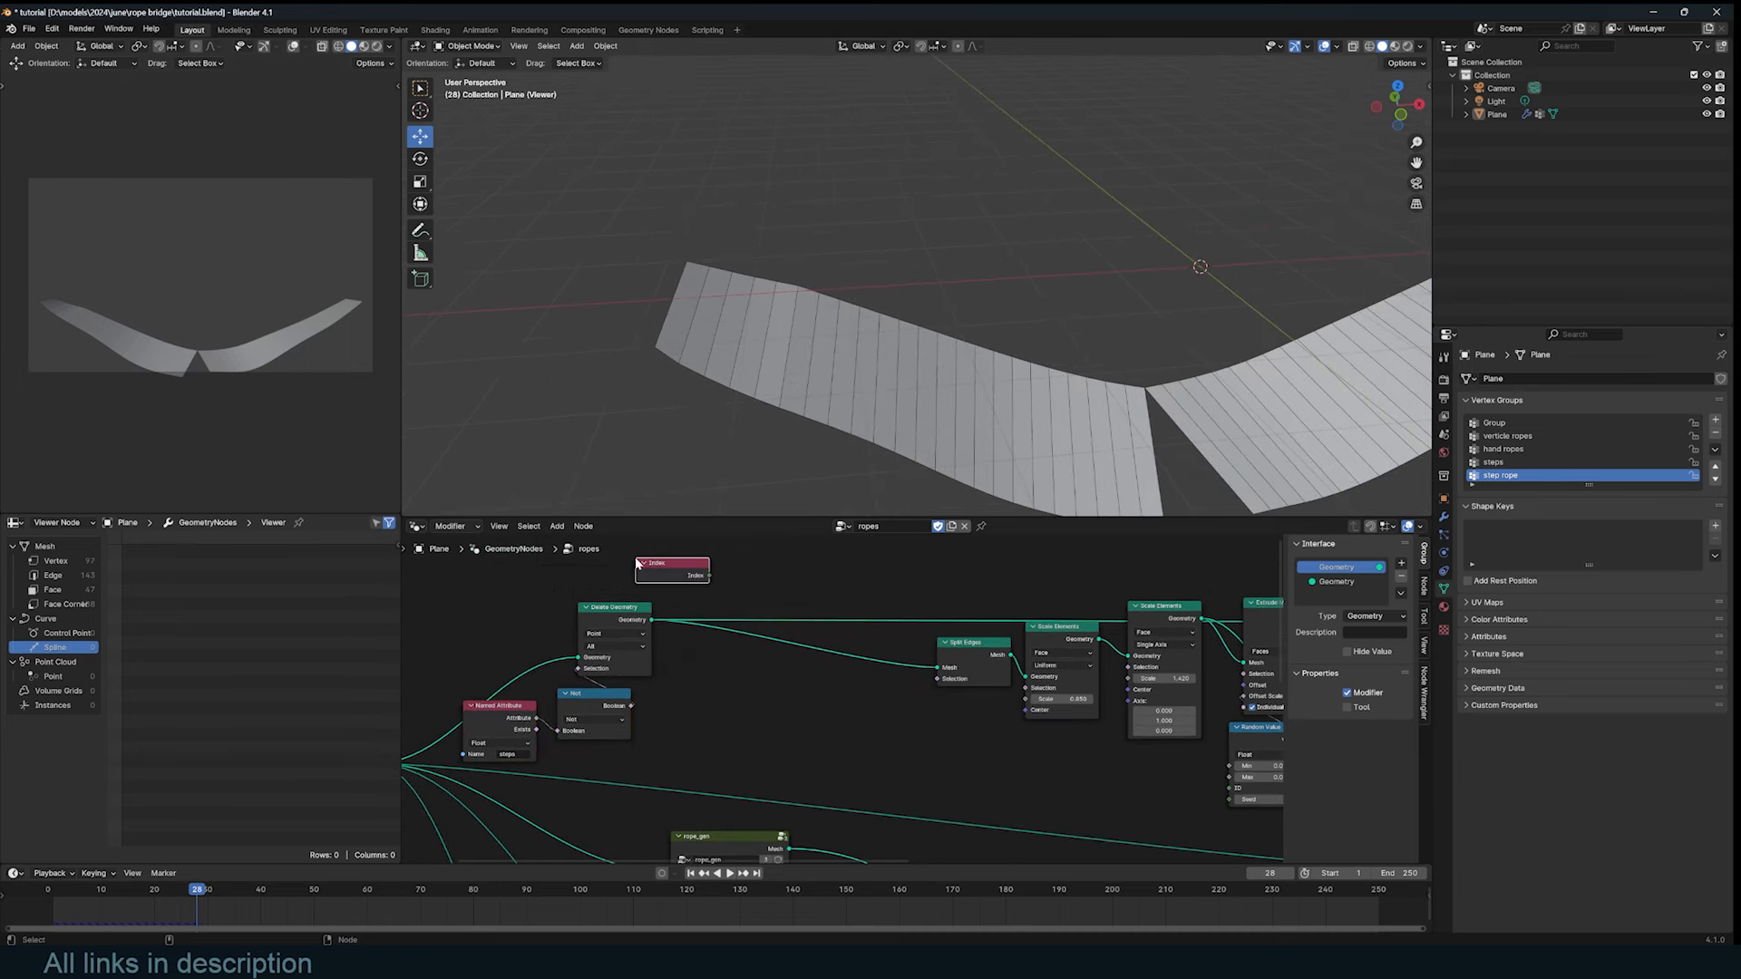
left_click(682, 580, "ctrl+shift")
middle_click_drag(888, 689, 870, 696)
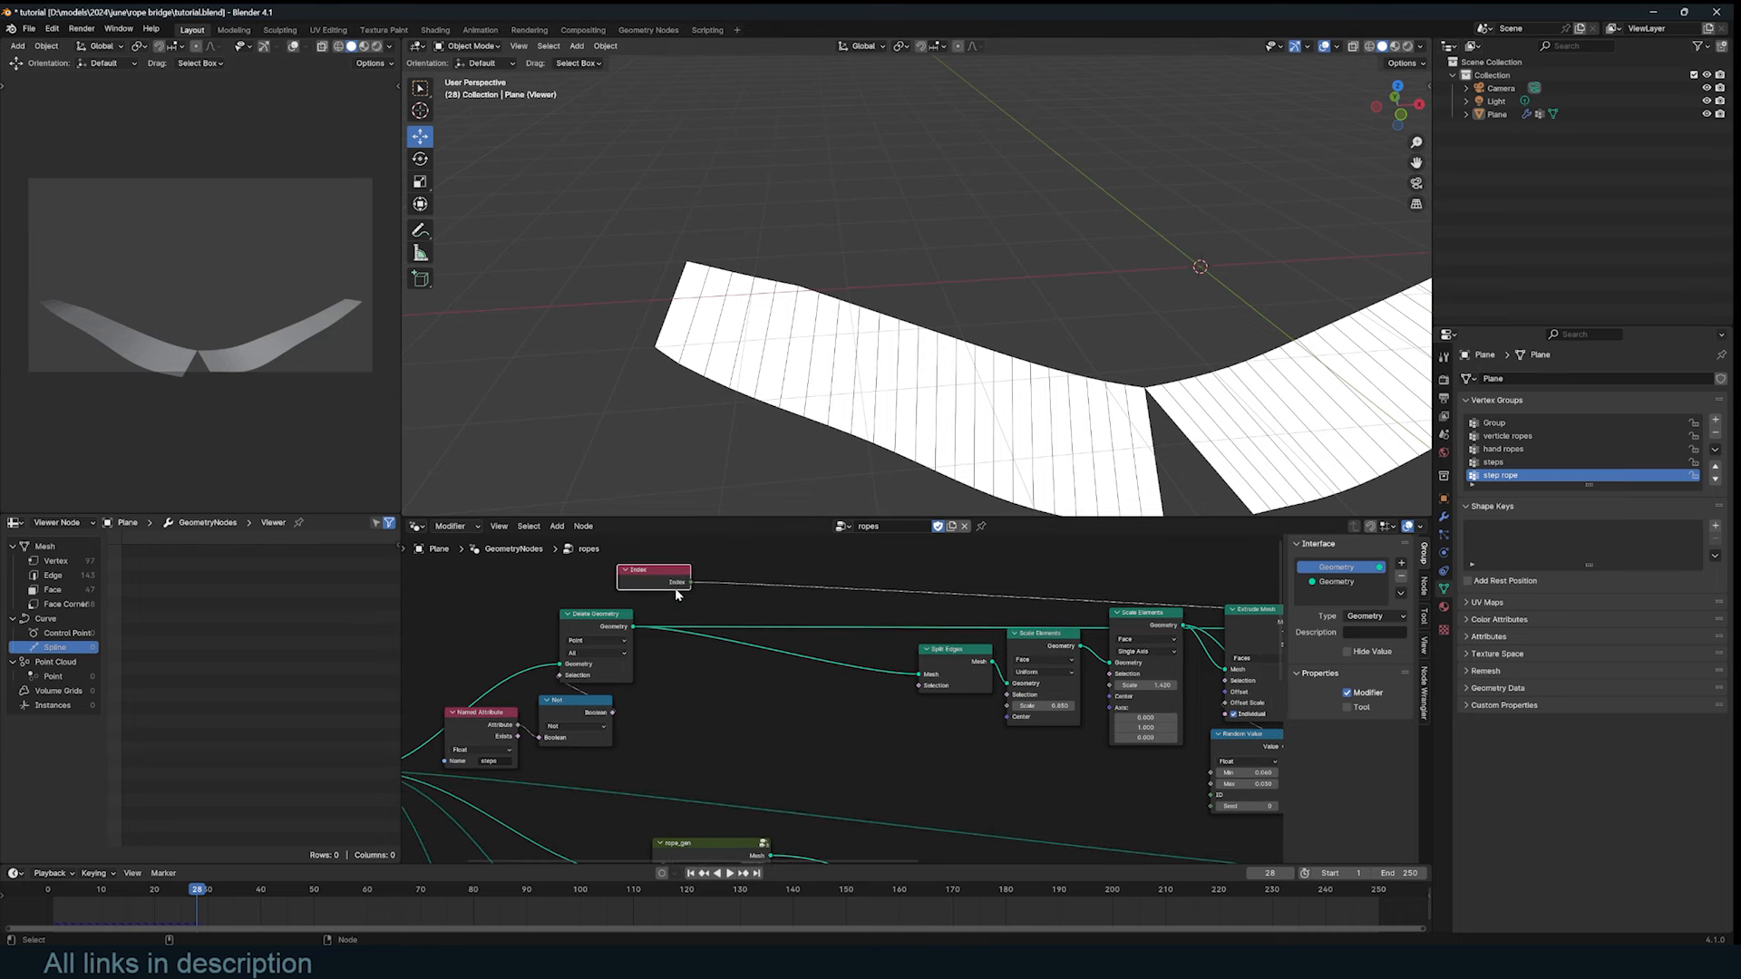
Step: Enable the Attribute Text overlay in the viewport and set the Viewer node's domain to Face
left_click(1337, 46)
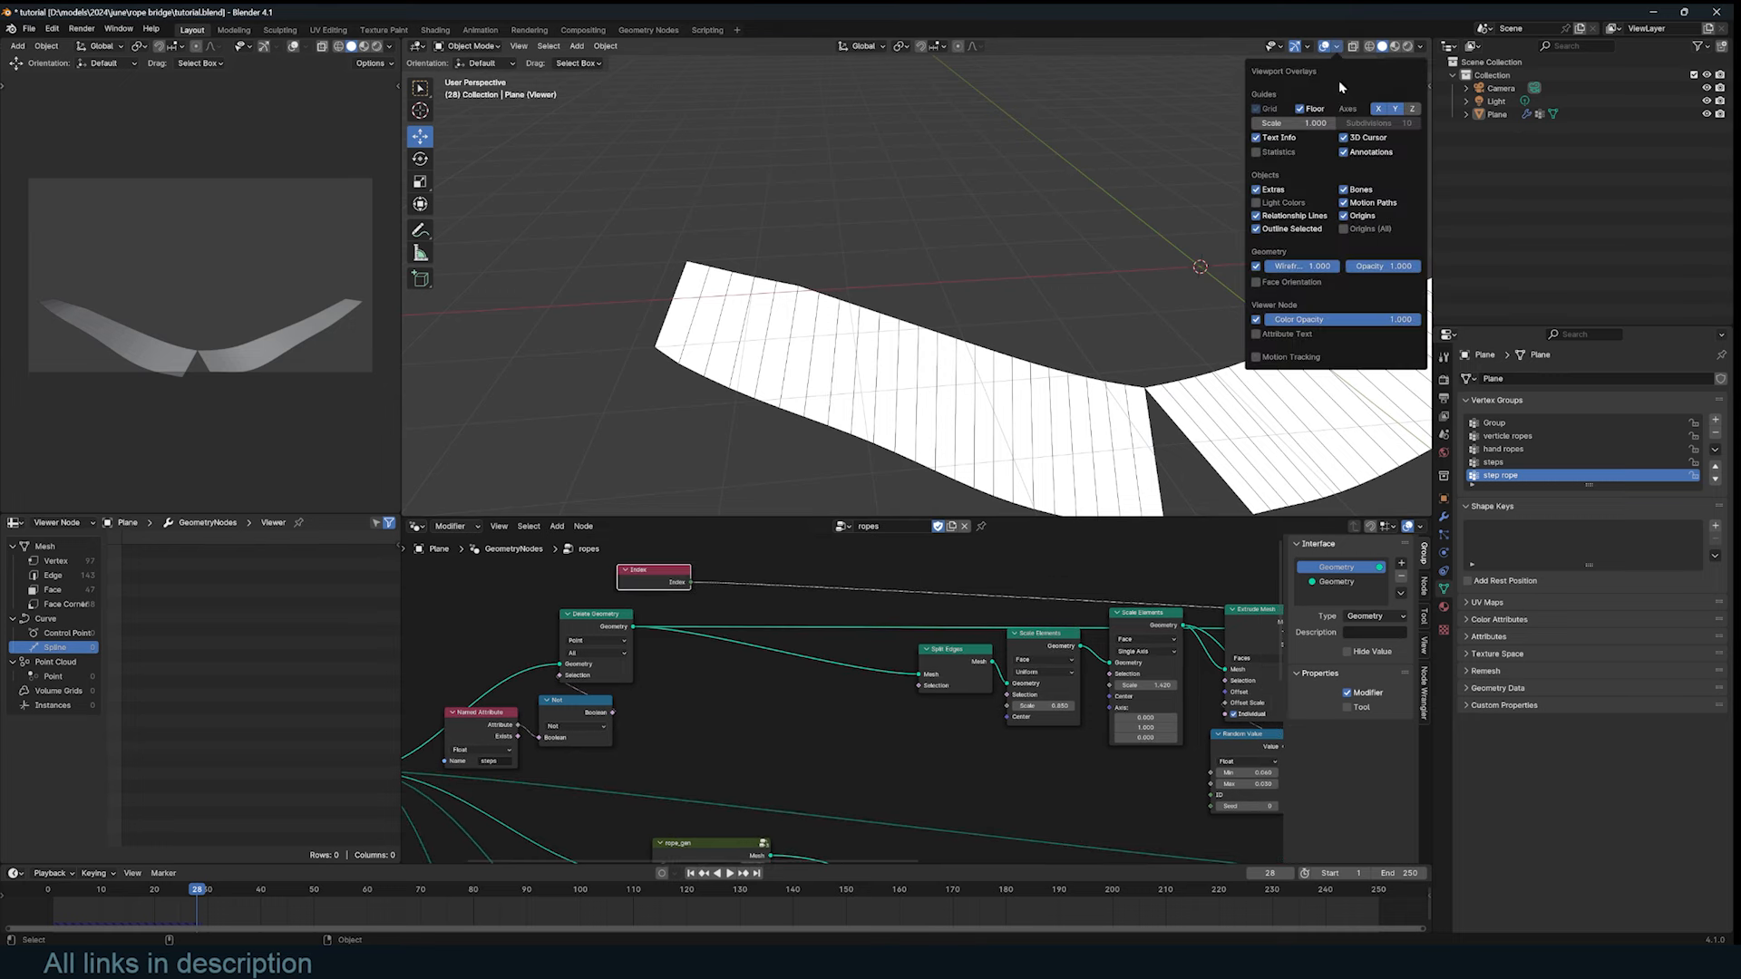
left_click(1303, 332)
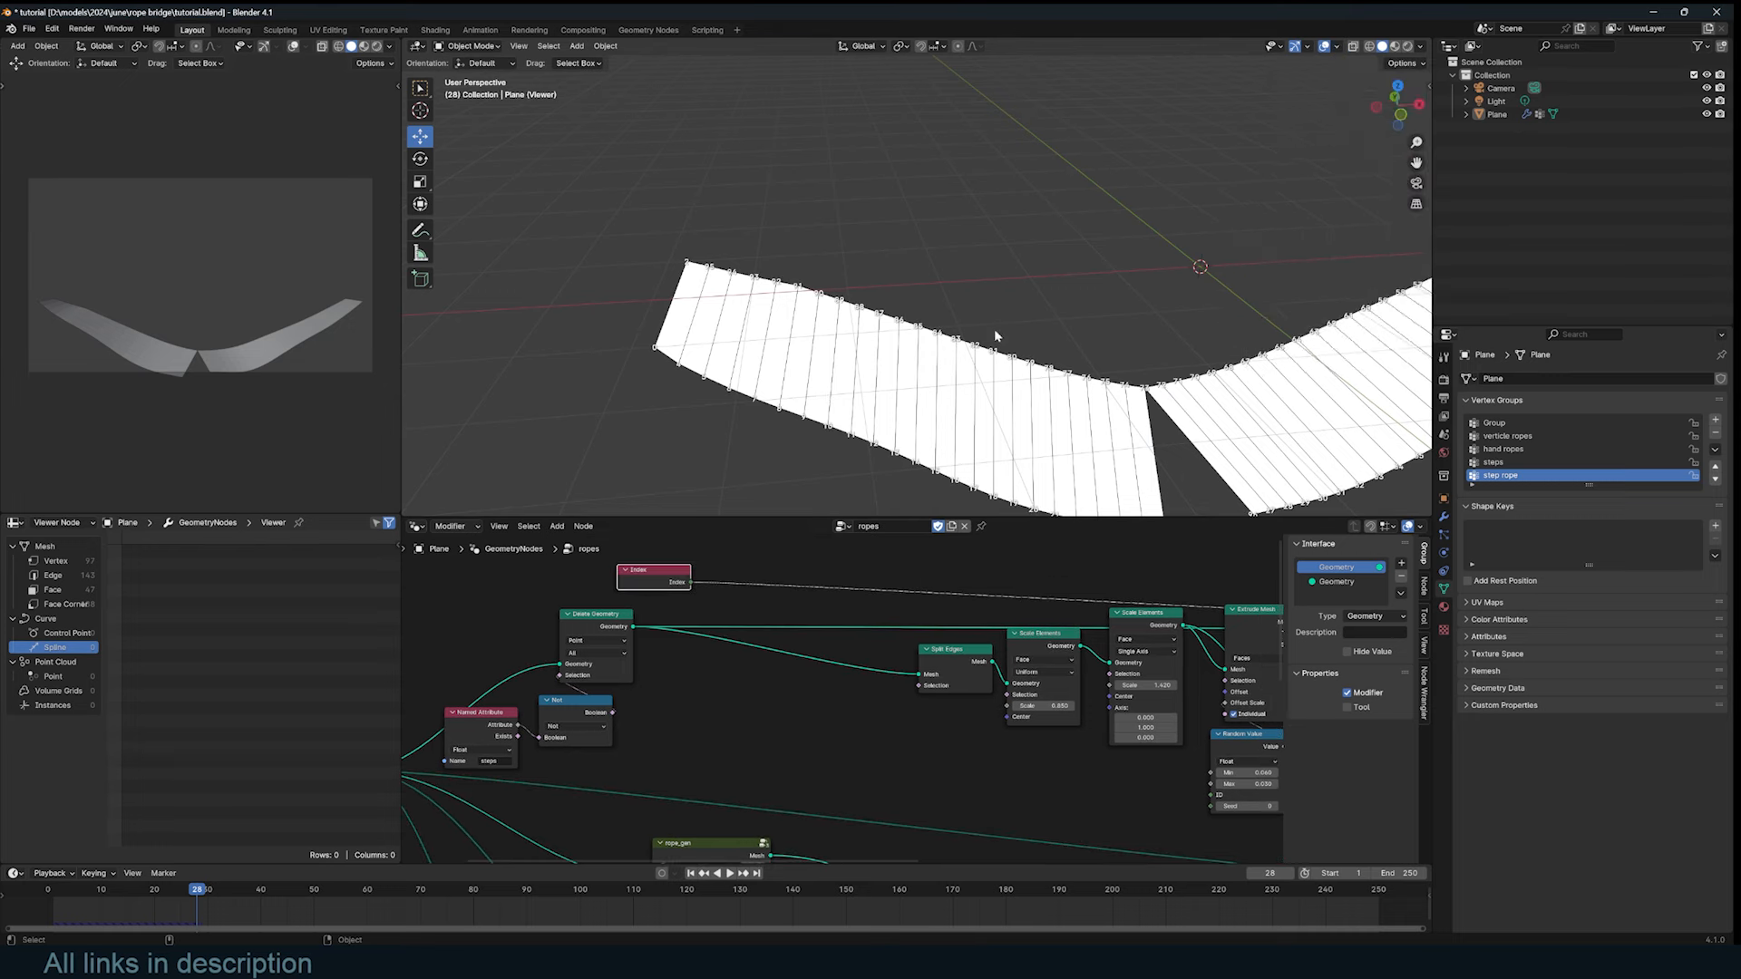
middle_click_drag(994, 328, 949, 318)
scroll(723, 671, "up", 1)
scroll(1129, 604, "down", 2)
middle_click_drag(1129, 604, 830, 634)
scroll(886, 641, "up", 1)
left_click(885, 641)
left_click(874, 686)
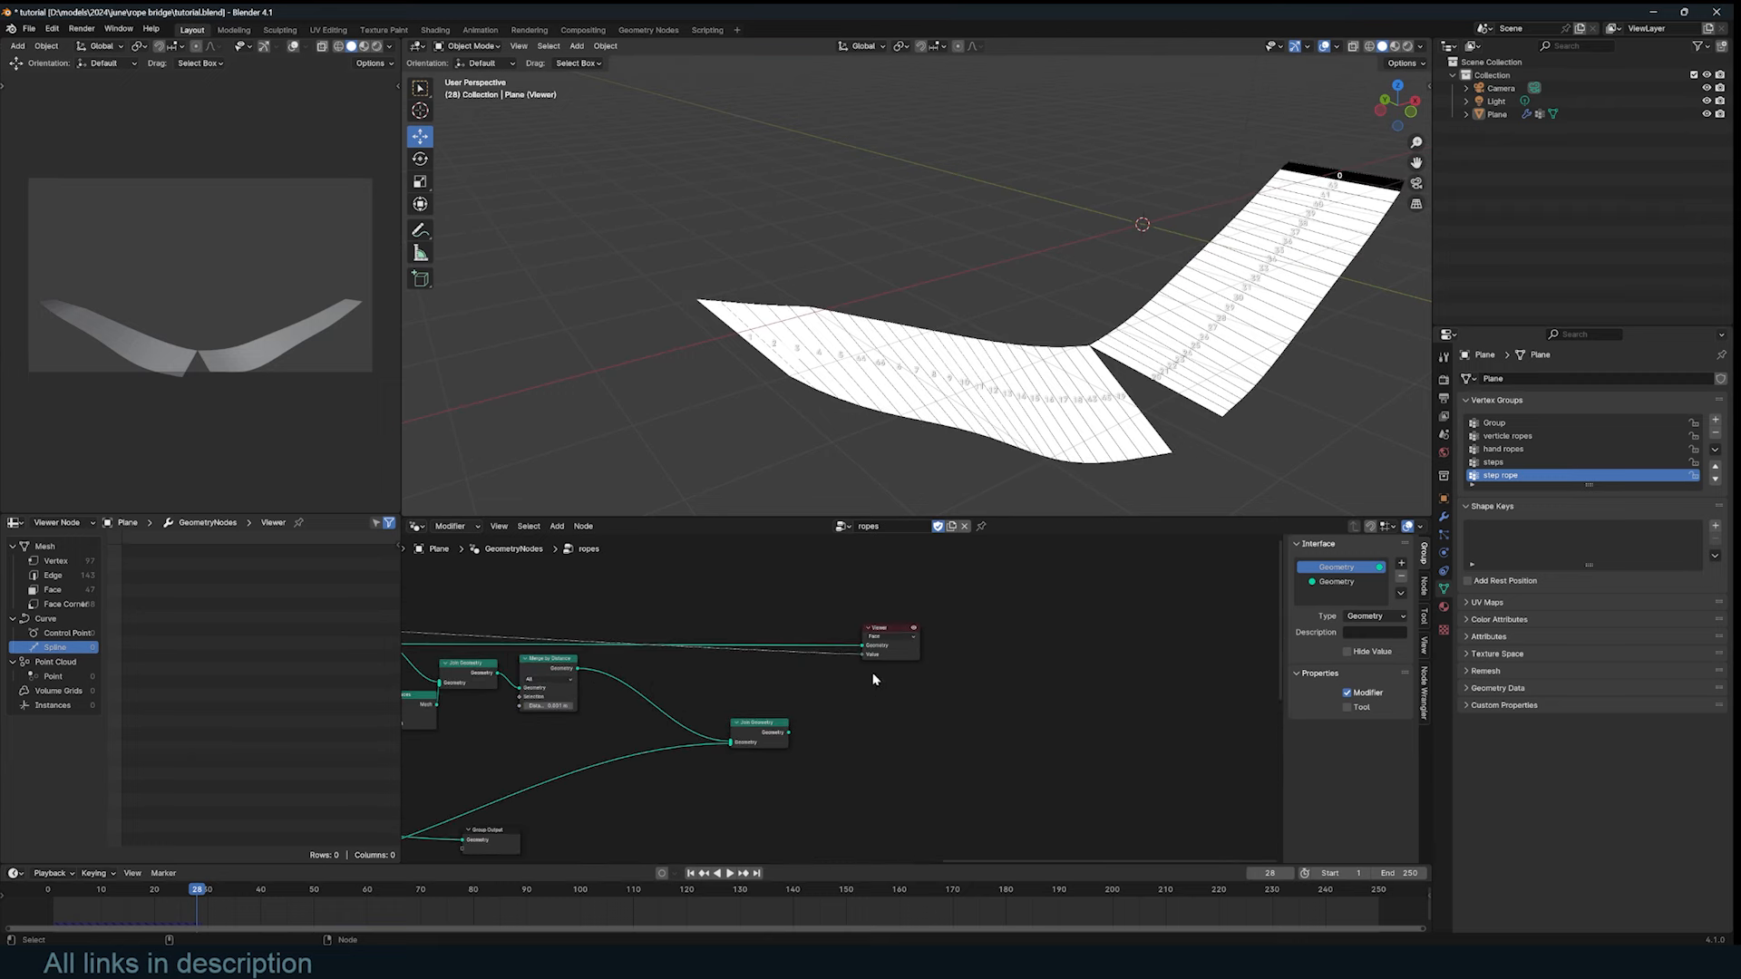
Step: Examine the order of the face index numbers along both halves of the deck
scroll(901, 464, "up", 4)
middle_click_drag(967, 466, 756, 334)
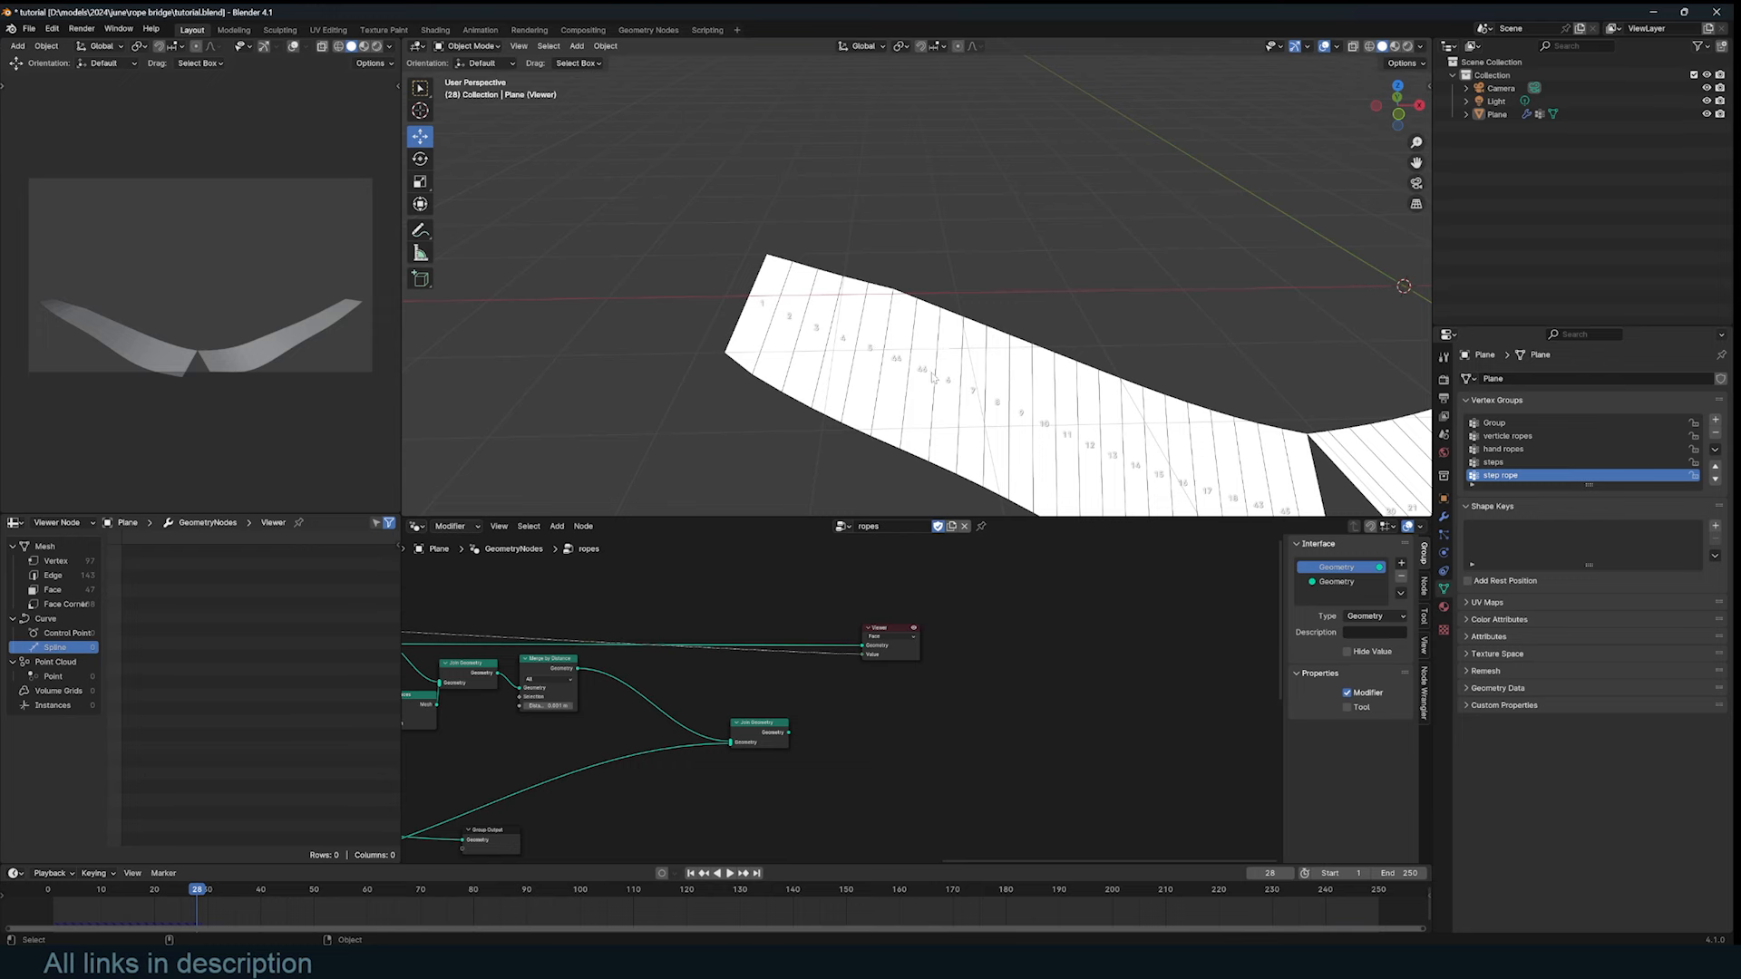
middle_click_drag(980, 401, 857, 372, "shift")
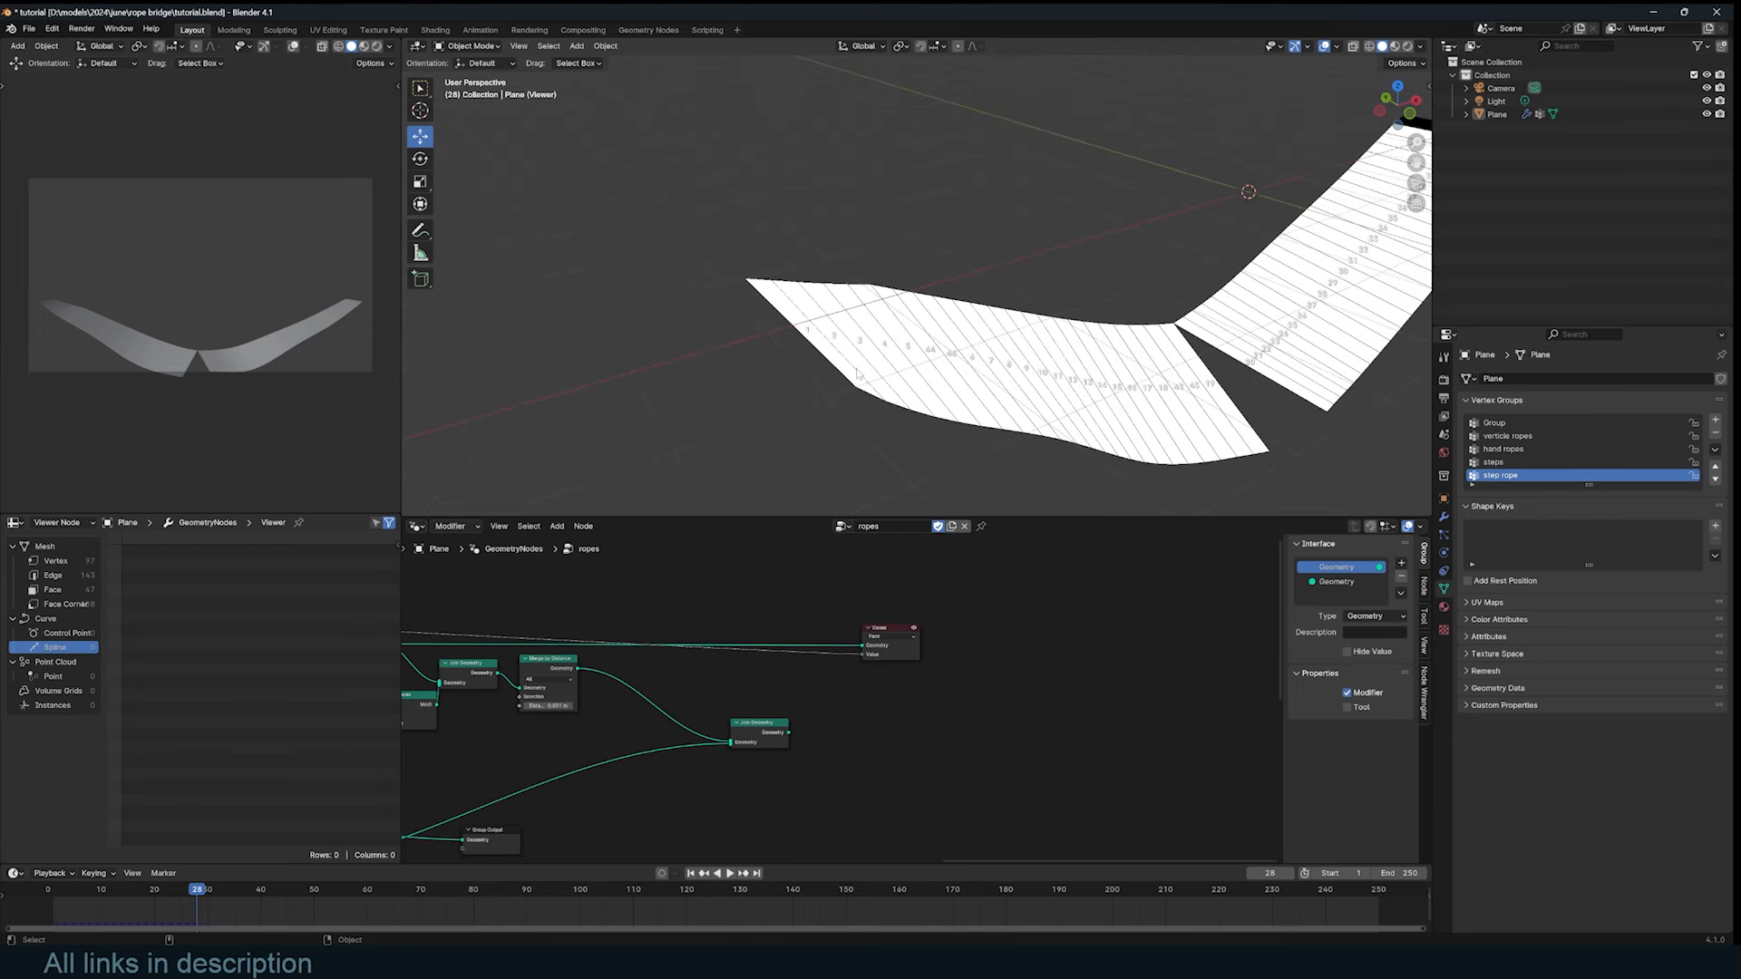
middle_click_drag(1272, 336, 662, 309)
middle_click_drag(1135, 402, 1121, 389, "shift")
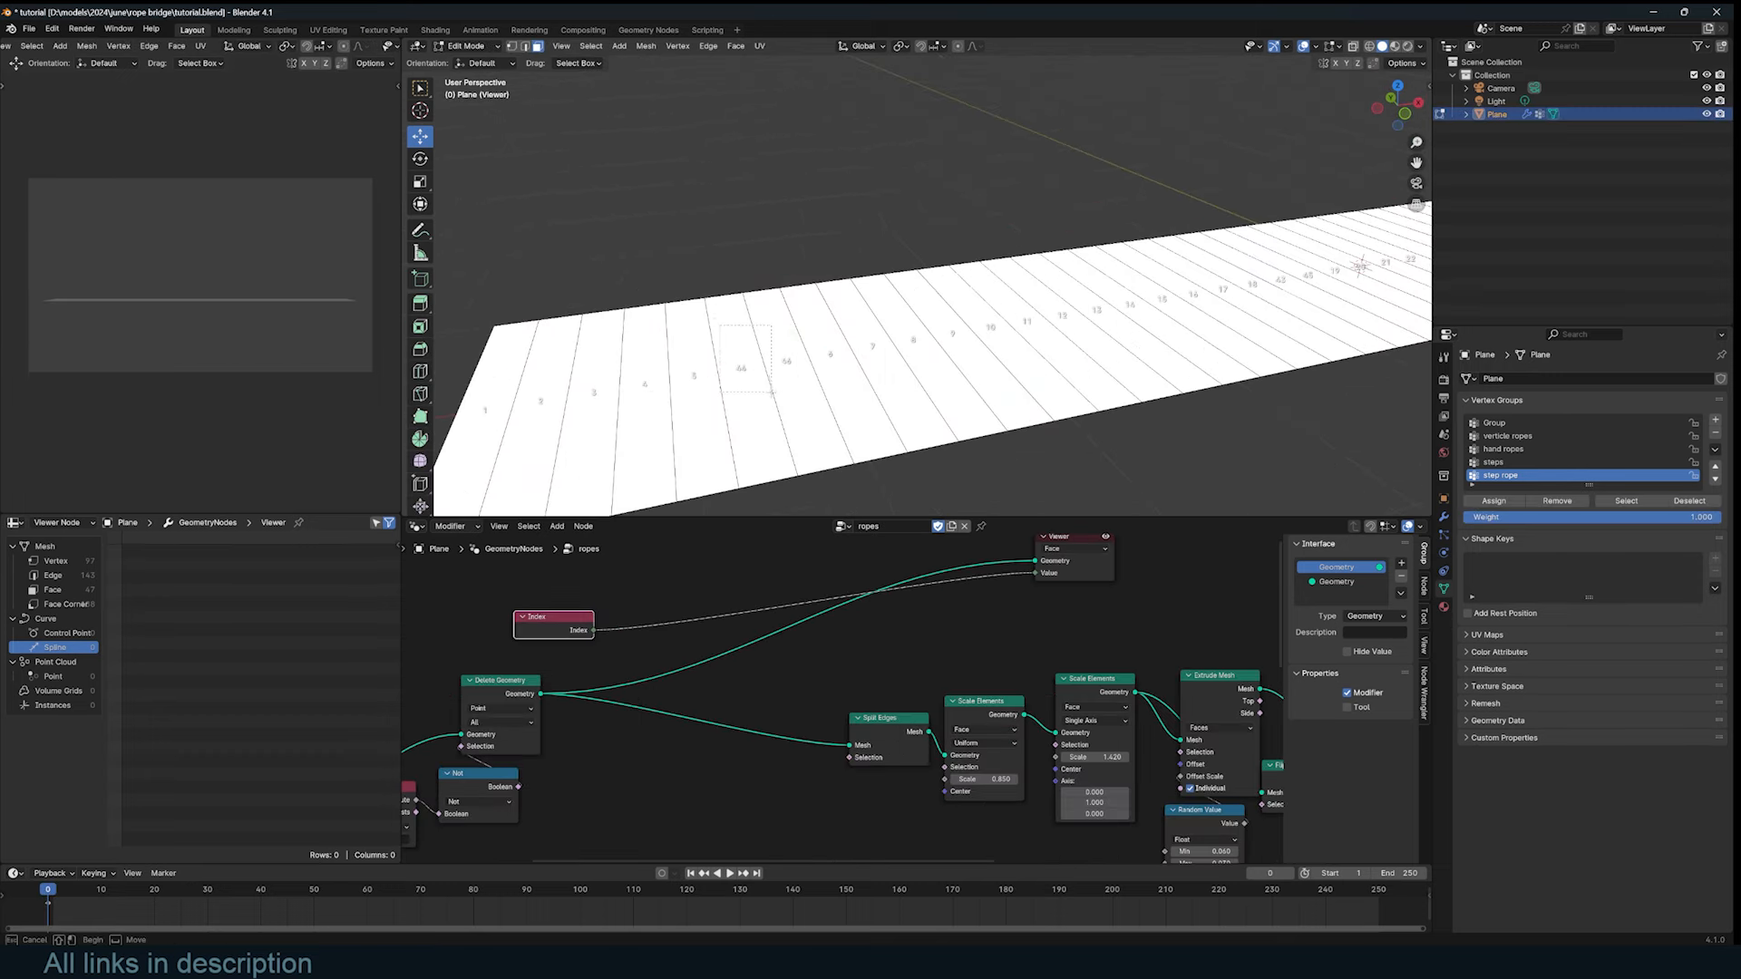
Step: Select the out-of-sequence plank faces between indices 5 and 6 and inspect their numbering up close
left_click_drag(796, 392, 798, 390)
middle_click_drag(764, 368, 1090, 291)
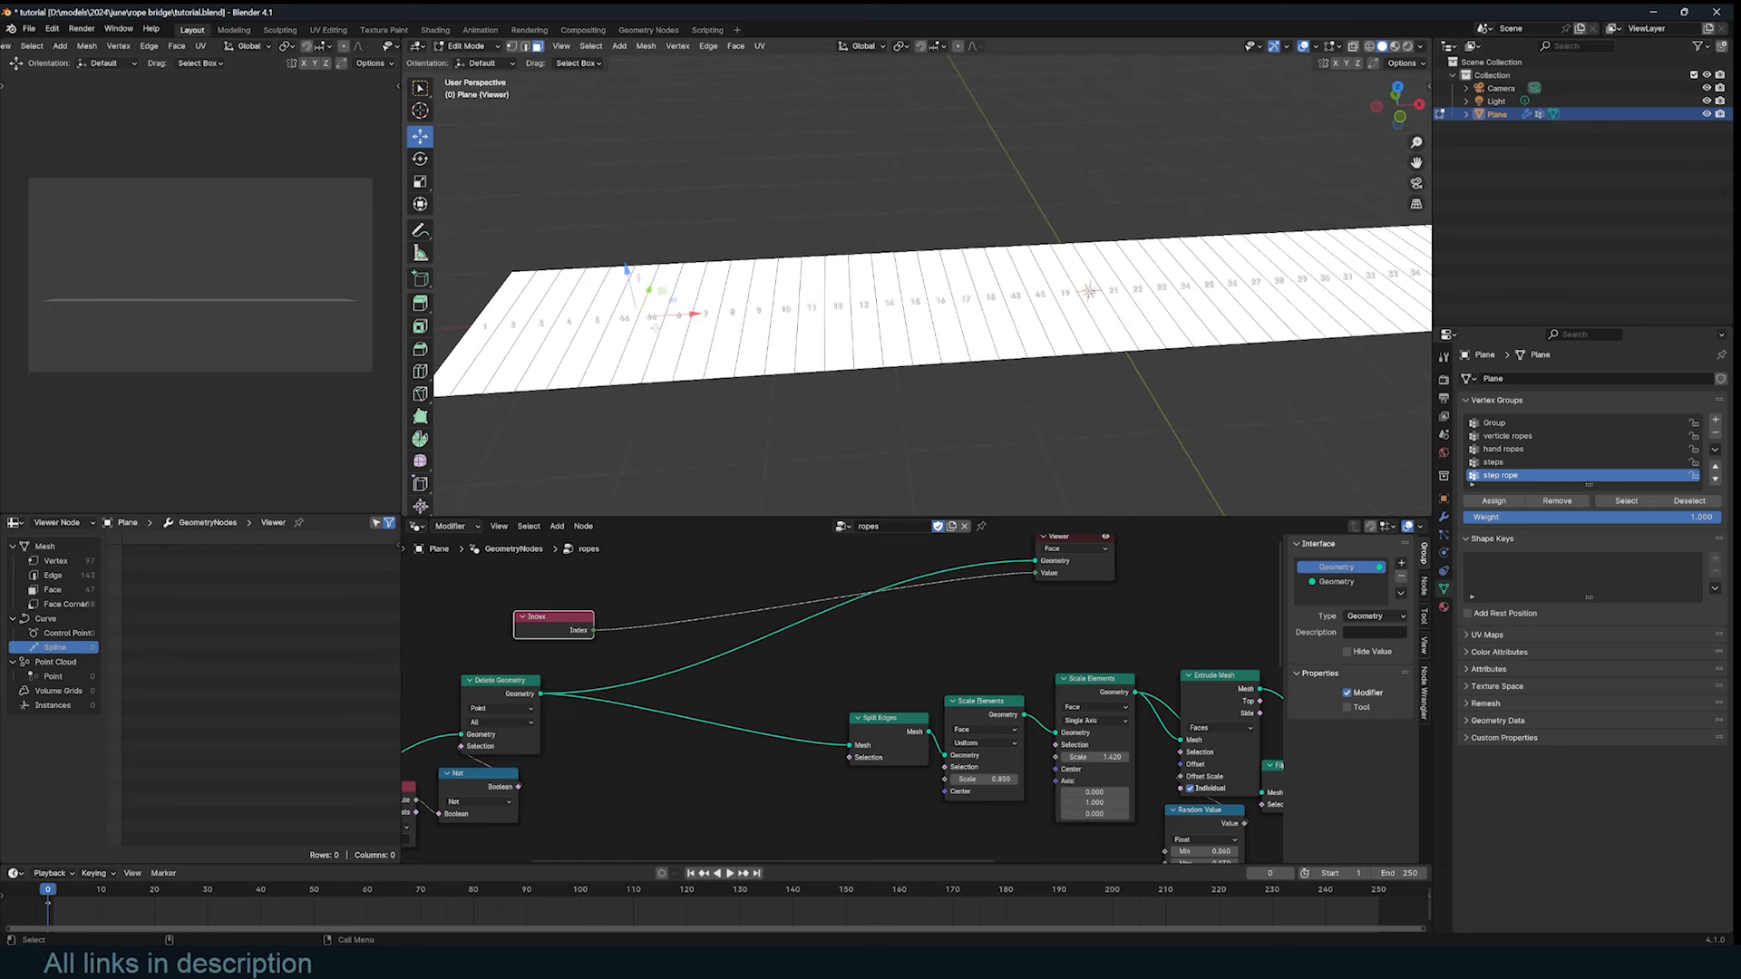
key("KP_Decimal")
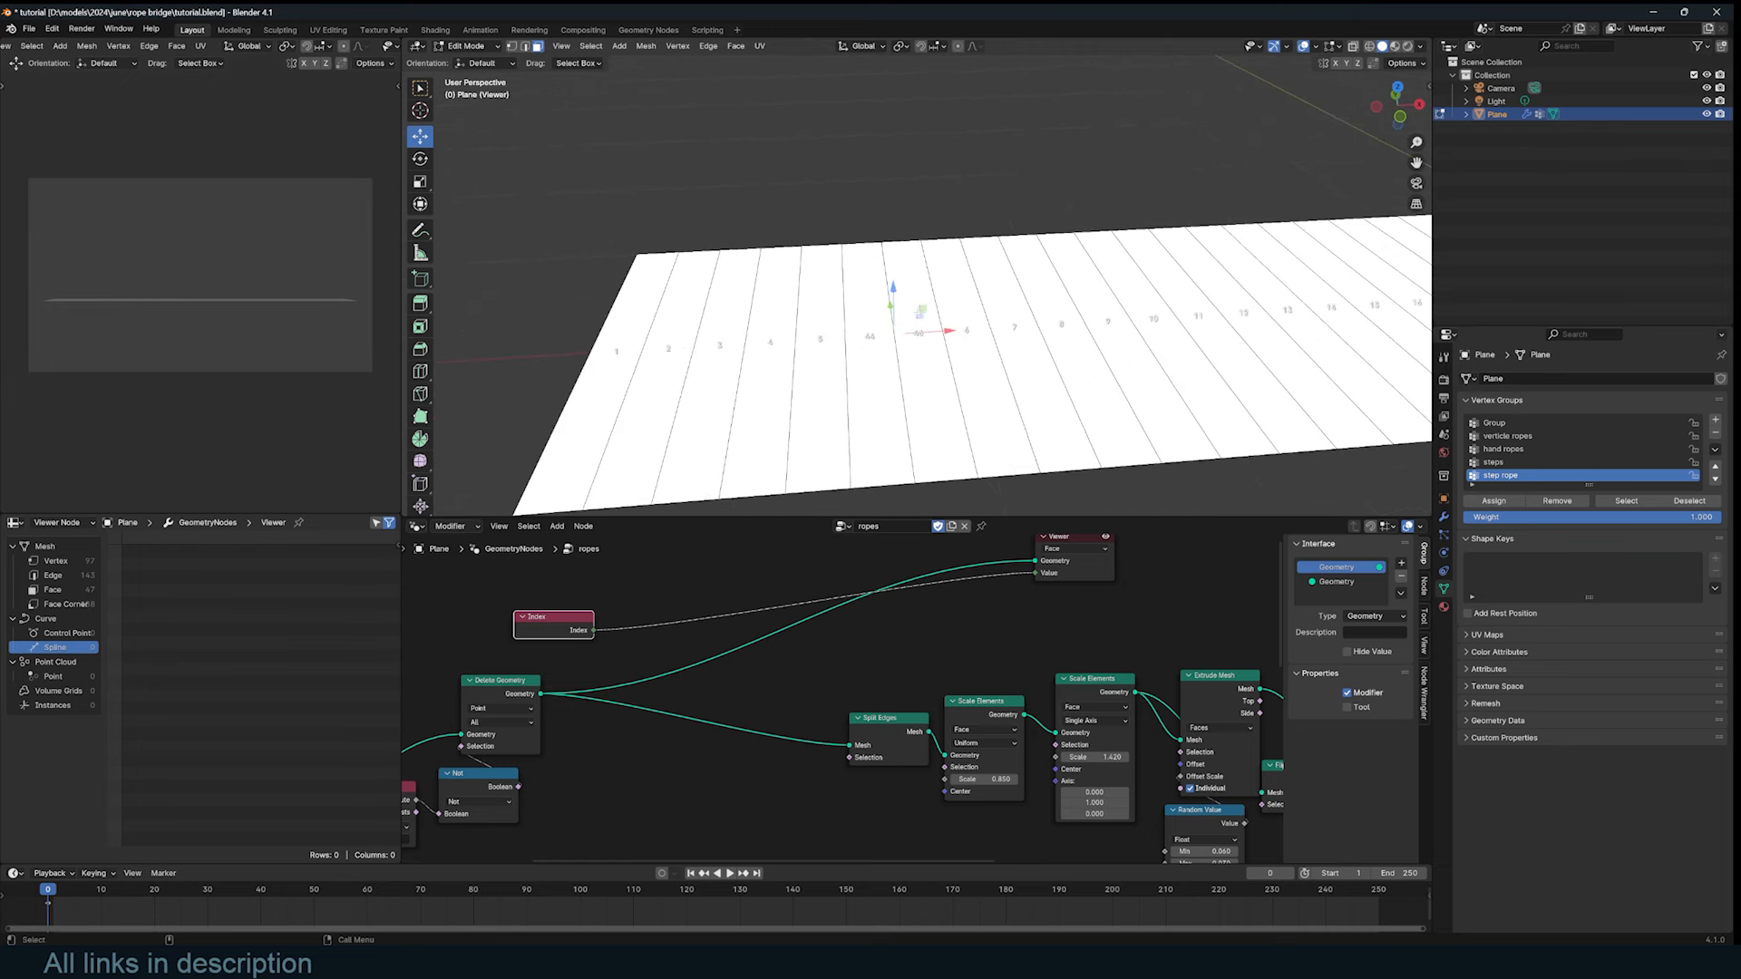
scroll(750, 646, "down", 7)
scroll(748, 624, "up", 7)
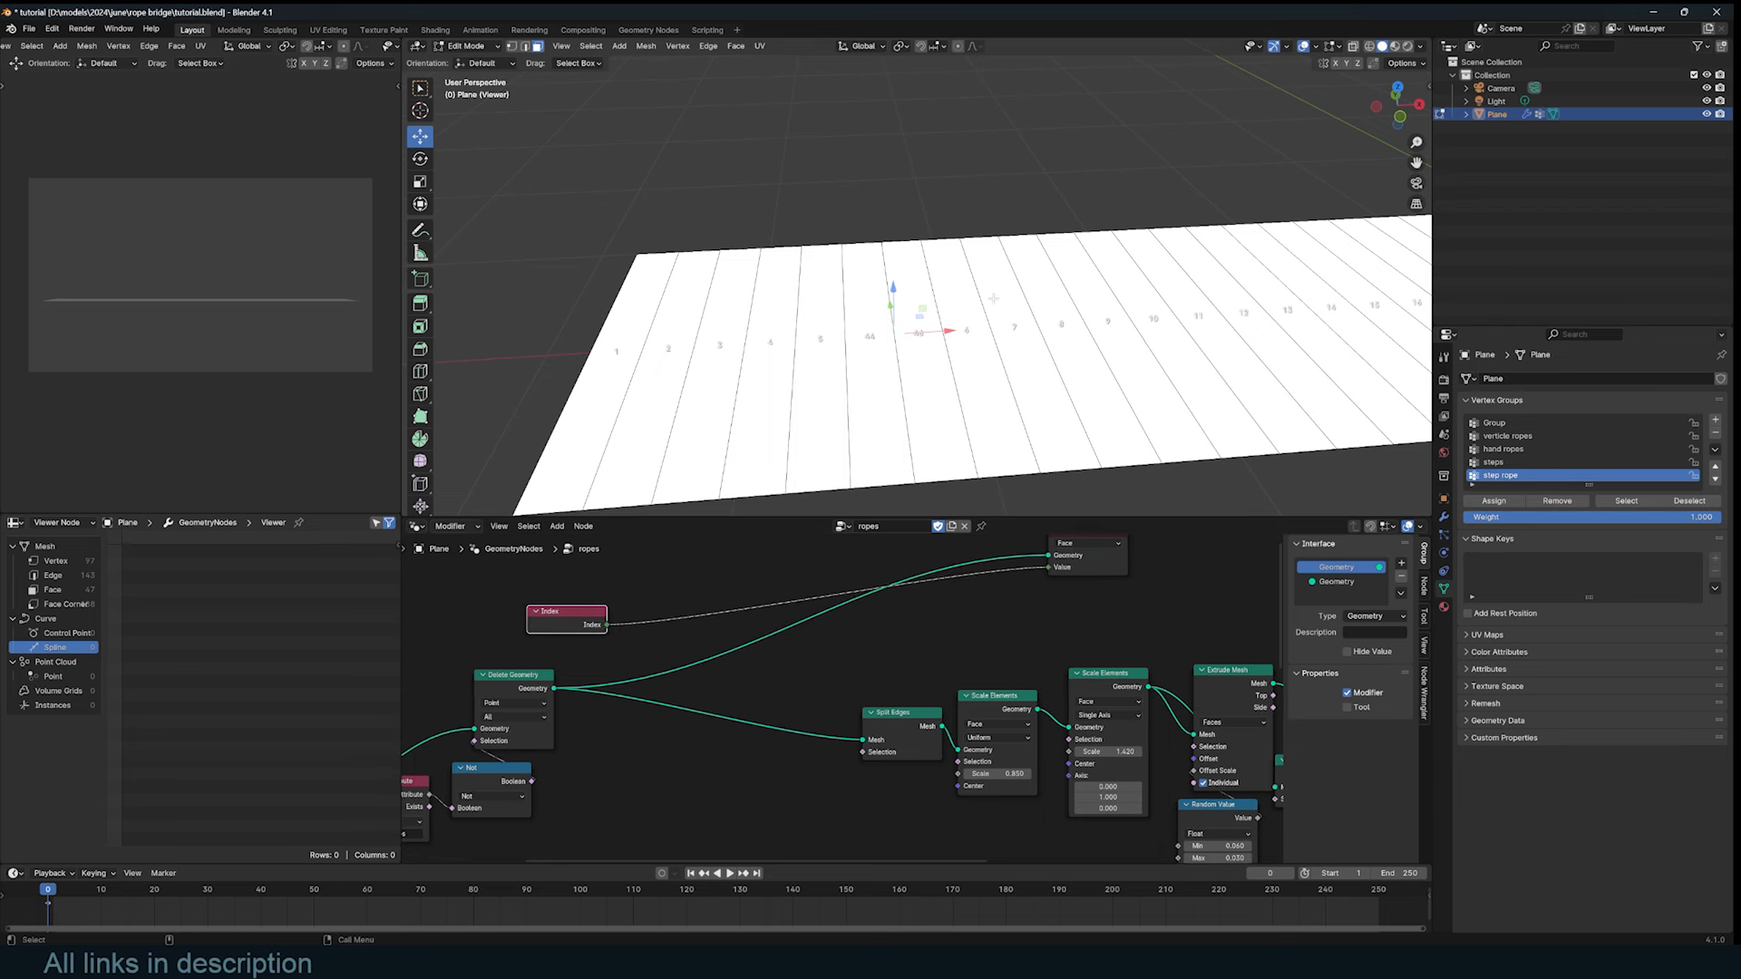
middle_click_drag(998, 277, 1024, 273)
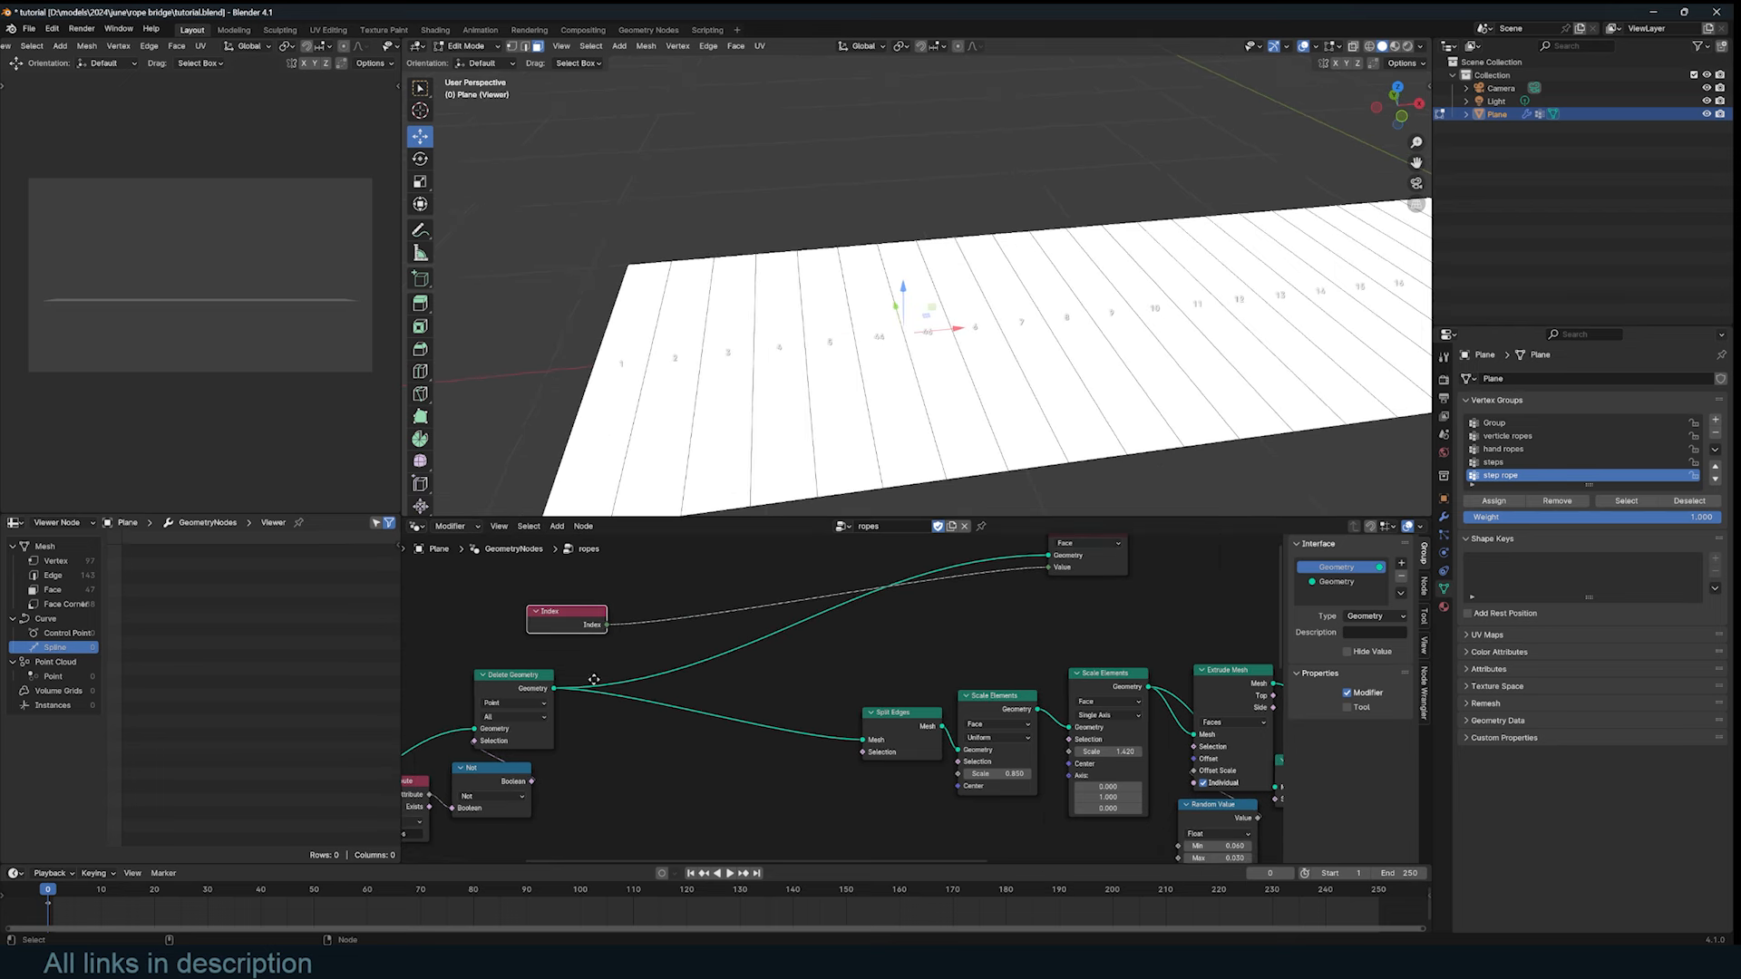
Step: Circle face indices 2 and 4, the out-of-sequence faces before 6, and index 8 with the Annotate tool
middle_click_drag(594, 679, 635, 676)
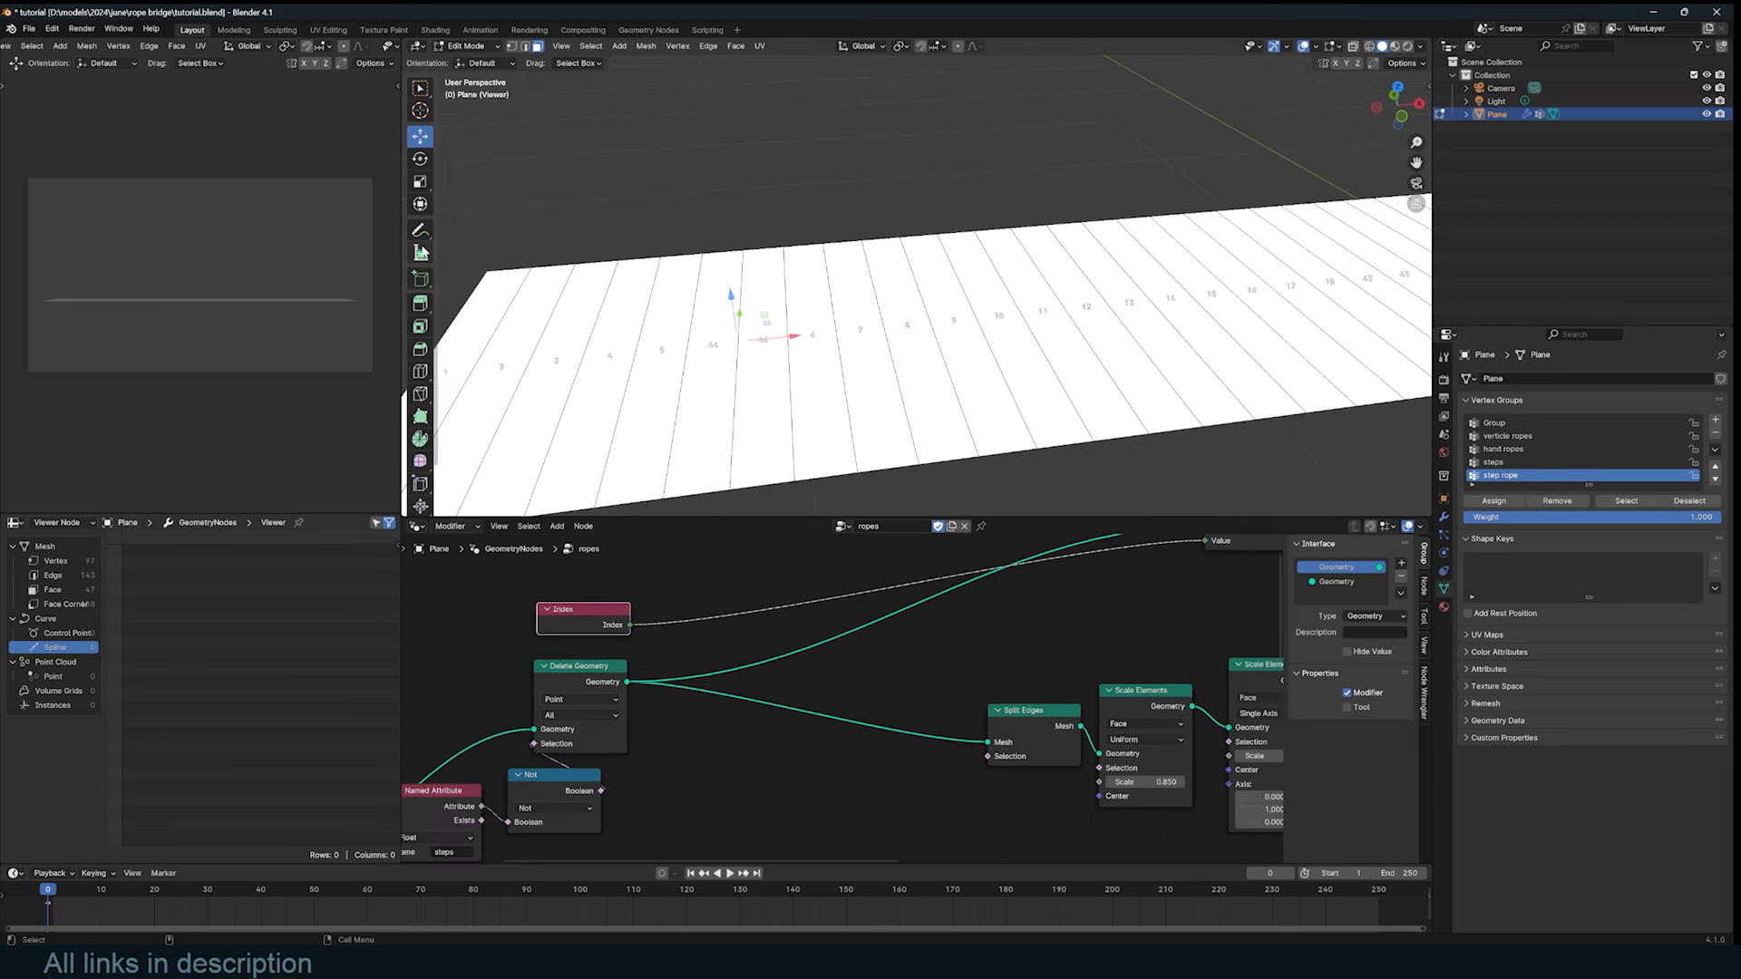
left_click(420, 232)
middle_click_drag(635, 292, 570, 292, "shift")
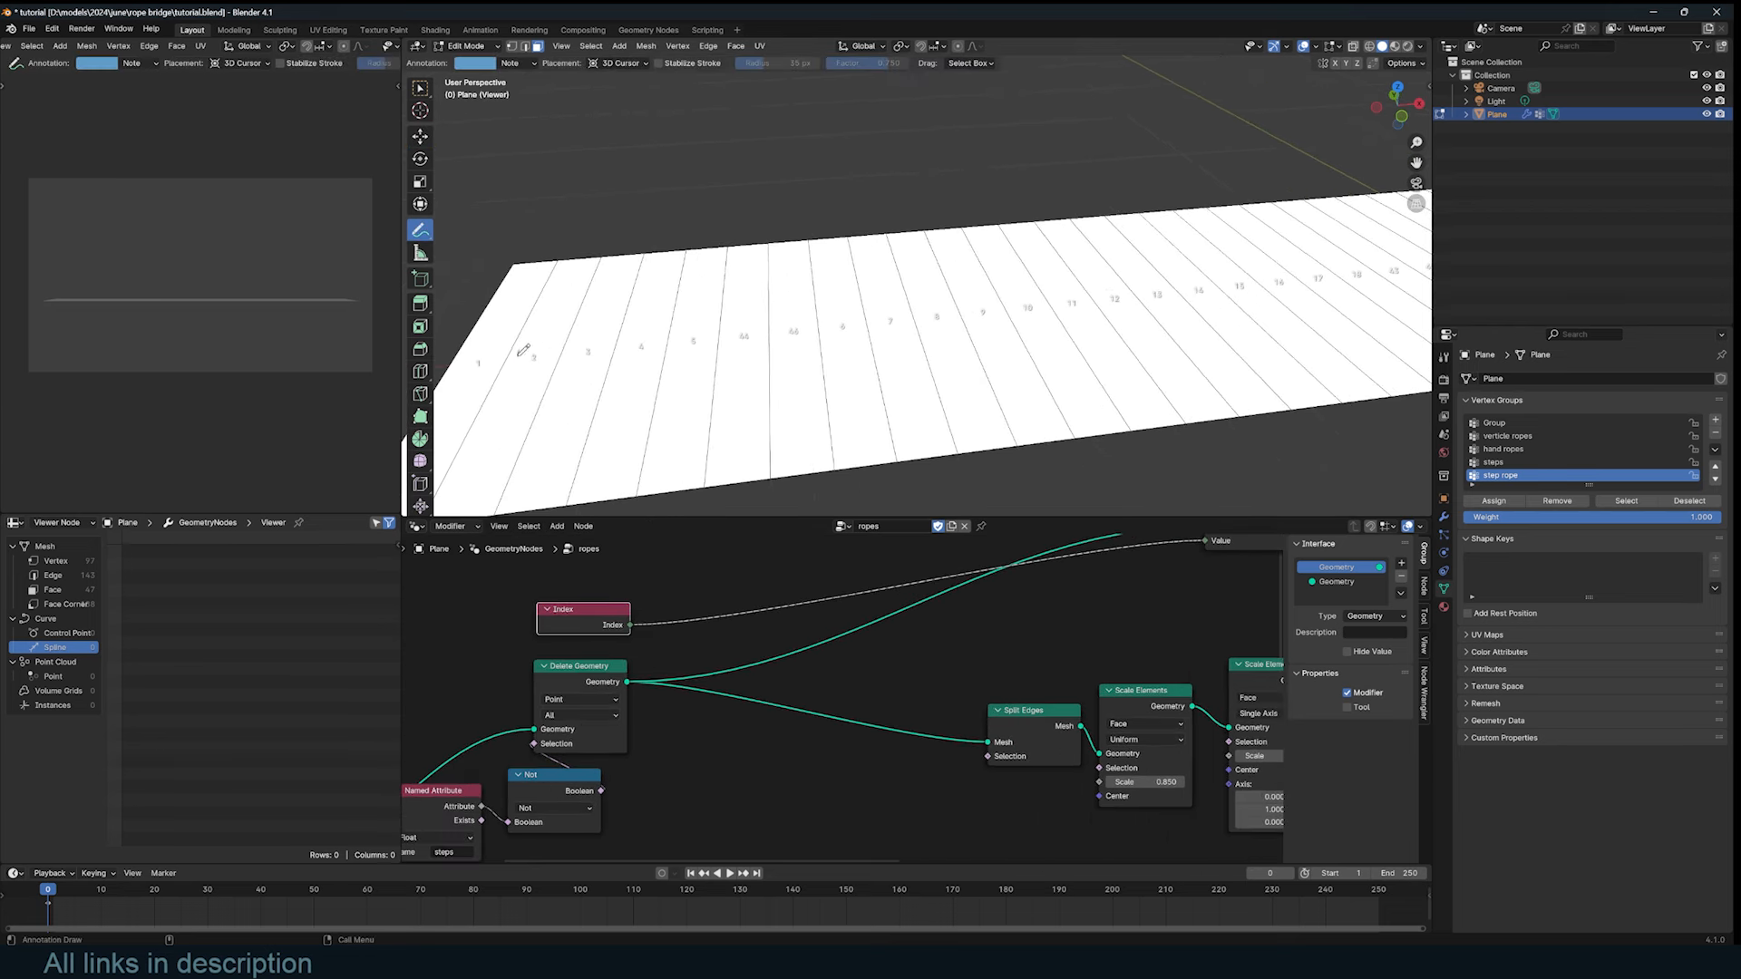
left_click_drag(519, 354, 748, 320)
mouse_move(733, 348)
left_mouse_down()
mouse_move(839, 322)
mouse_move(751, 337)
left_mouse_up()
middle_click_drag(936, 326, 916, 336, "shift")
left_click_drag(917, 321, 915, 337)
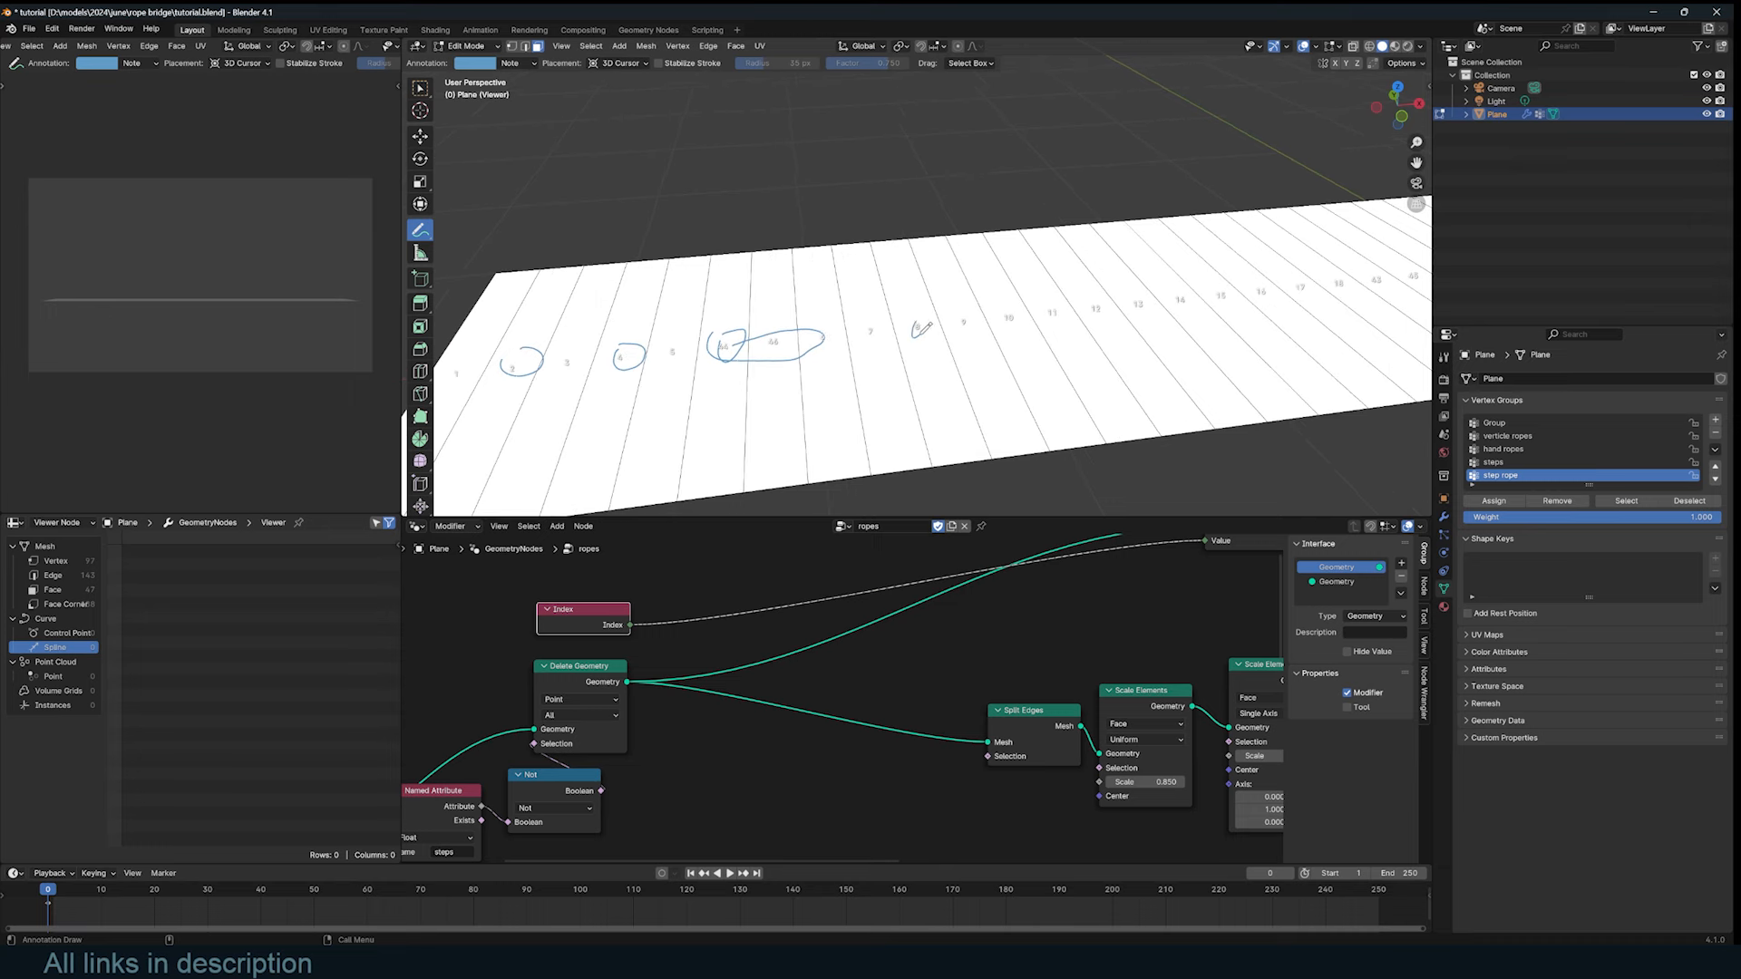
Step: Insert a Delete Geometry node before the Viewer, set its domain to Face, and connect Index to its Selection
middle_click_drag(821, 594, 815, 605)
key("shift+a")
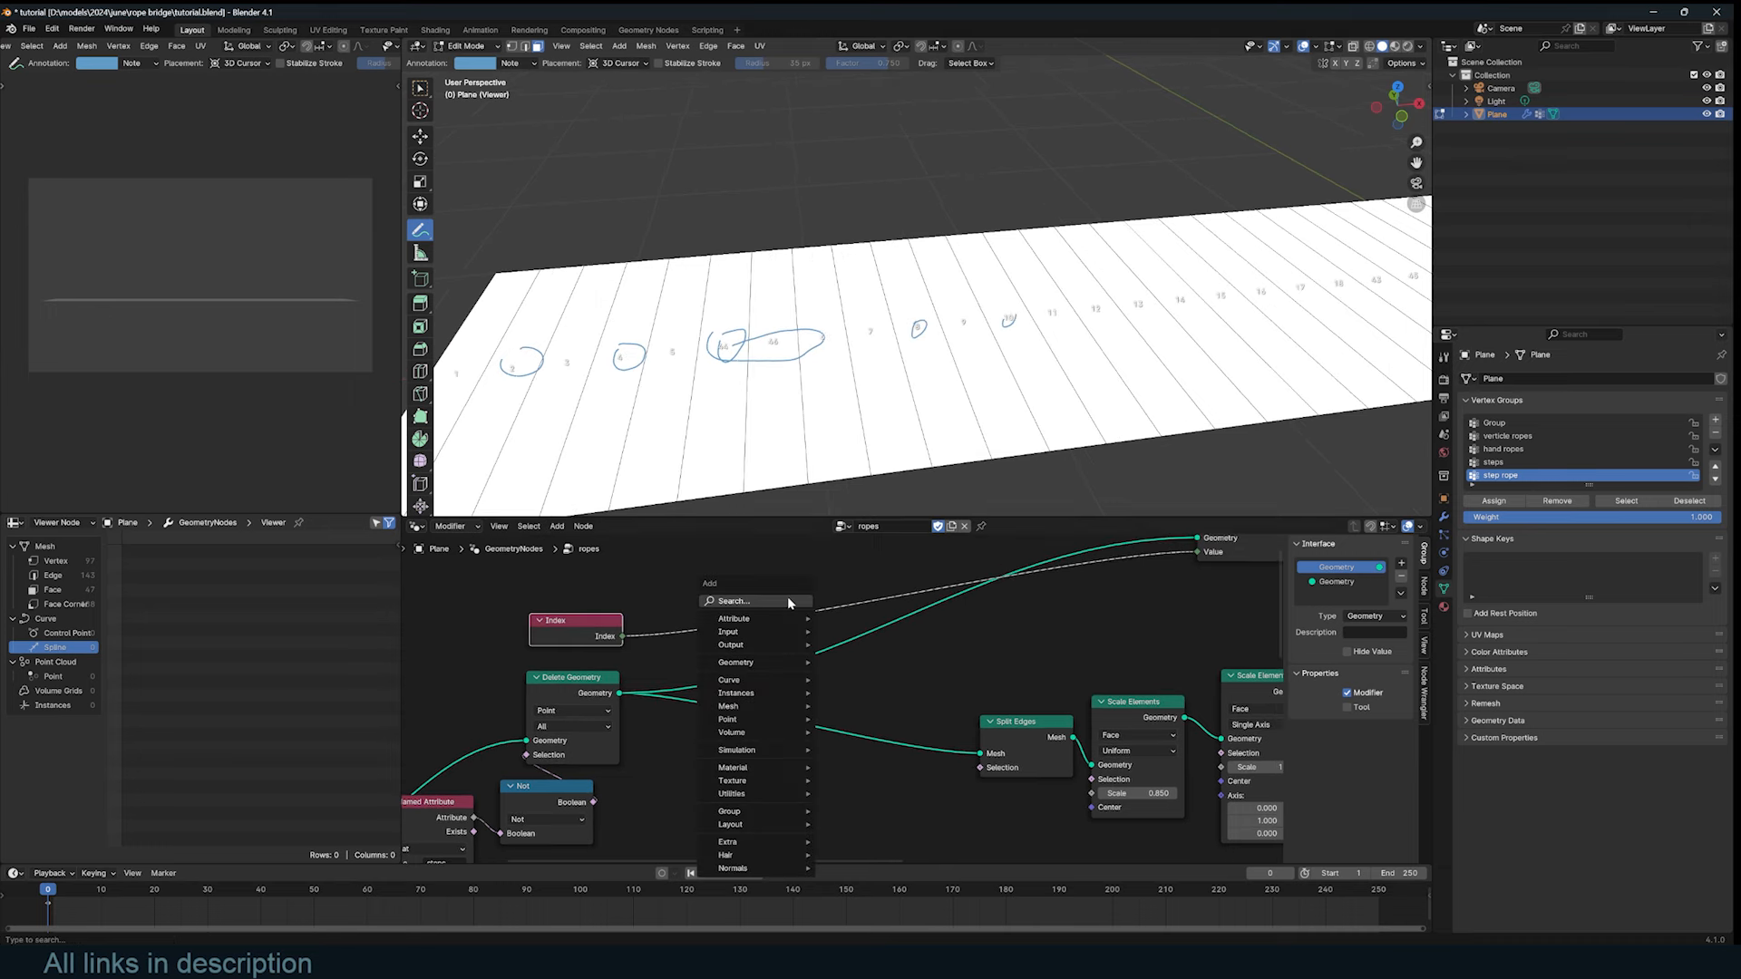
type("de")
key("Return")
left_click(823, 637)
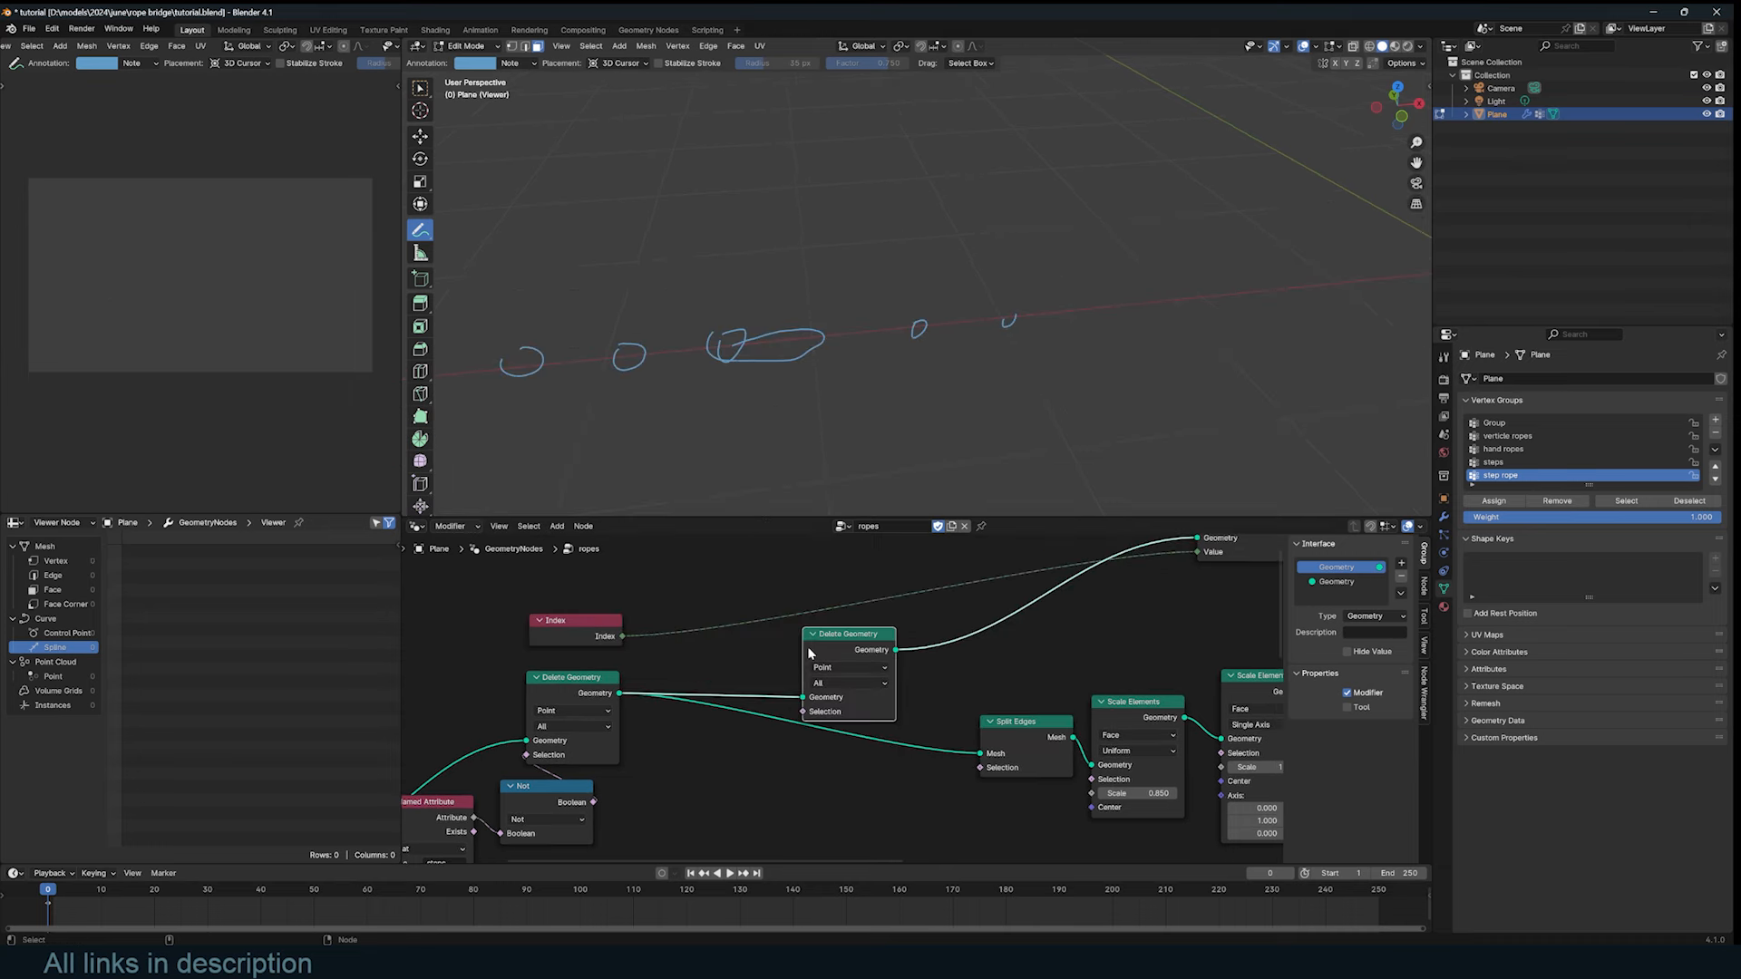
left_click(841, 670)
left_click(838, 728)
left_click_drag(623, 633, 804, 711)
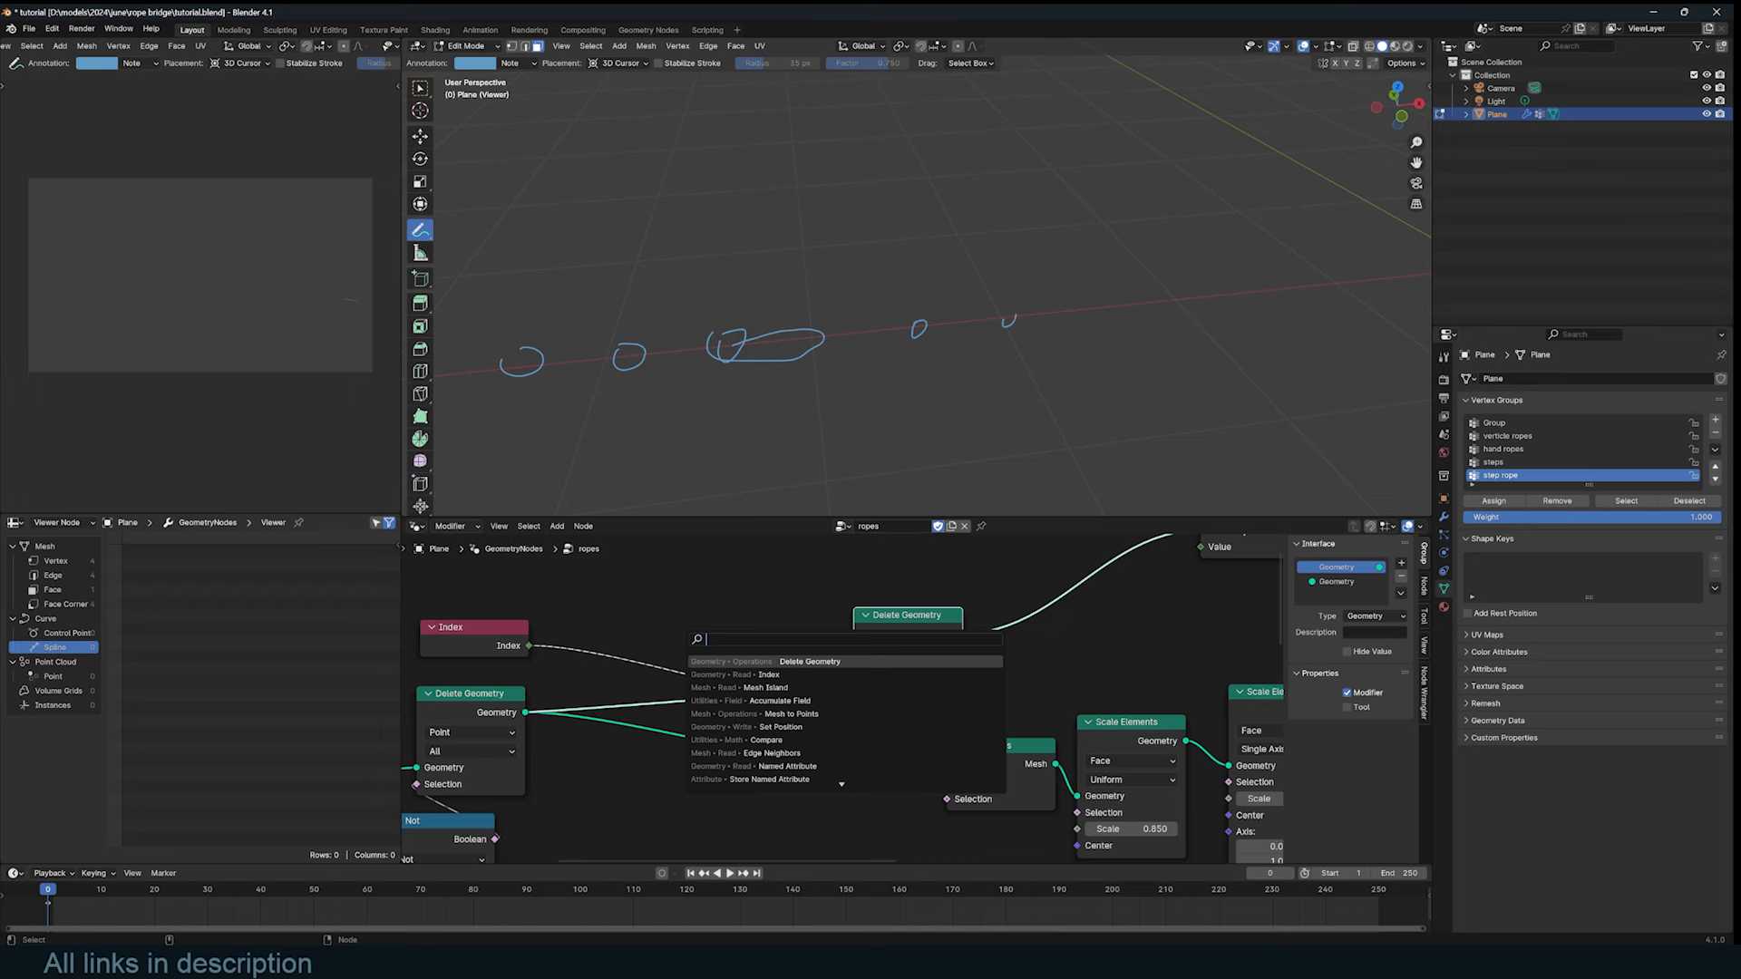
Step: Insert a Math node set to Truncated Modulo with value 2 between Index and the Delete Geometry node's Selection
type("math")
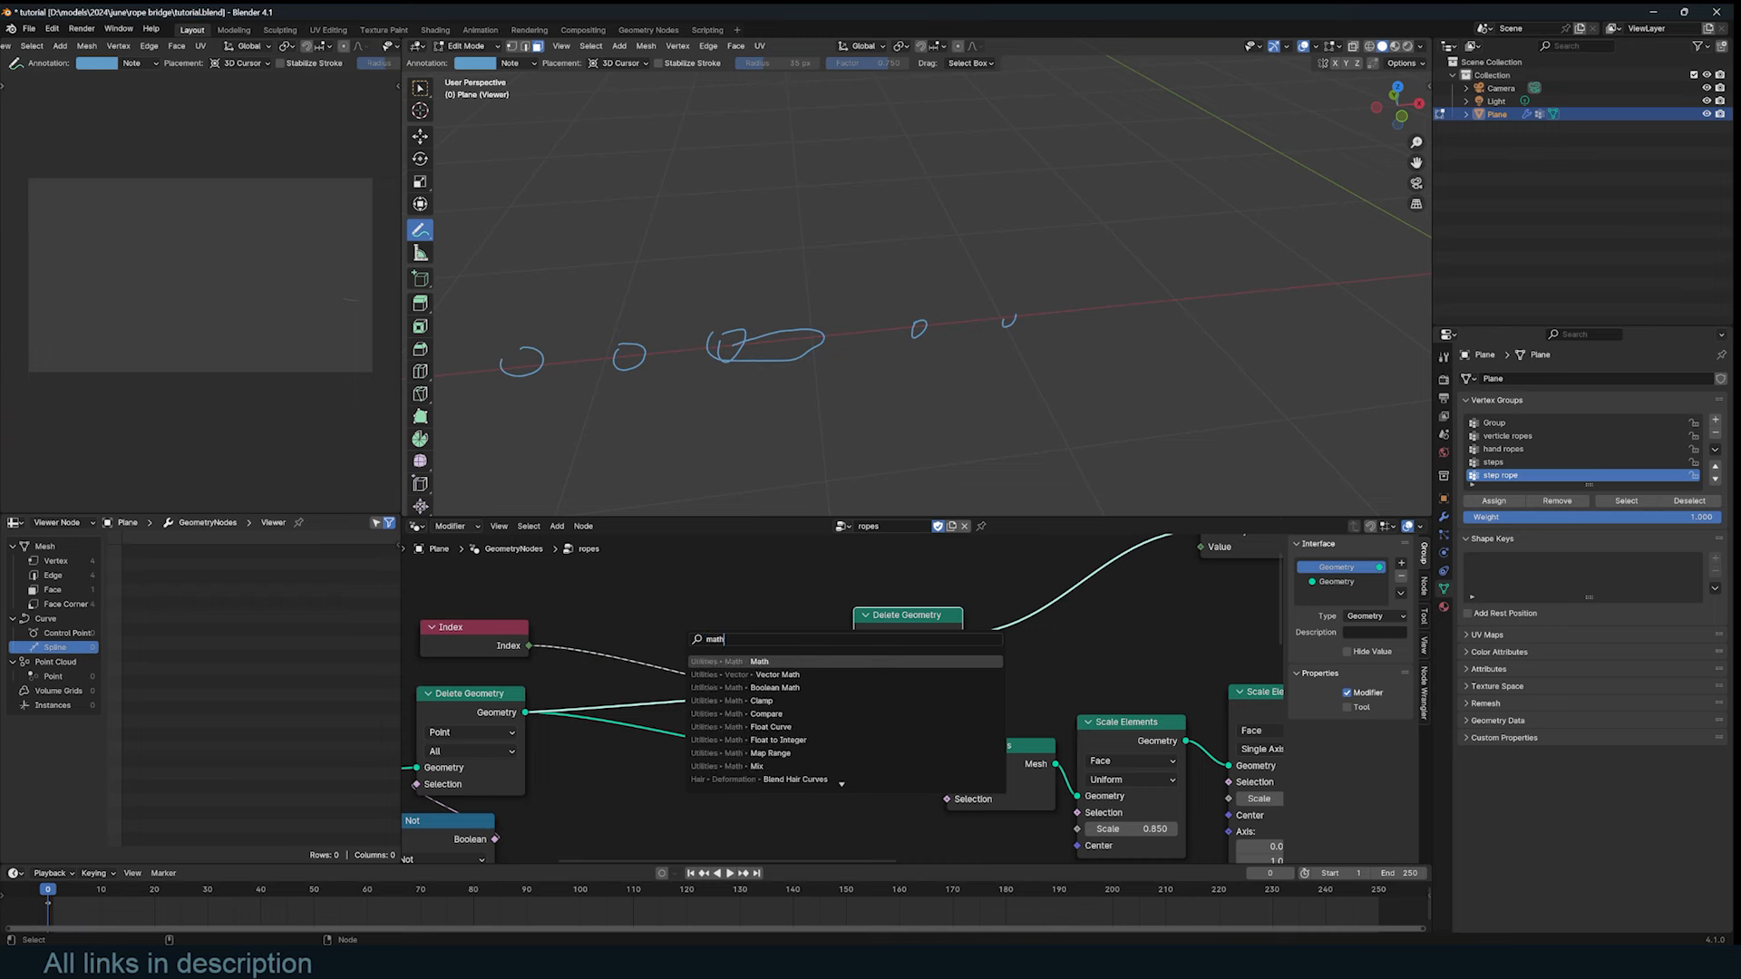
key("Return")
left_click(660, 635)
left_click(662, 644)
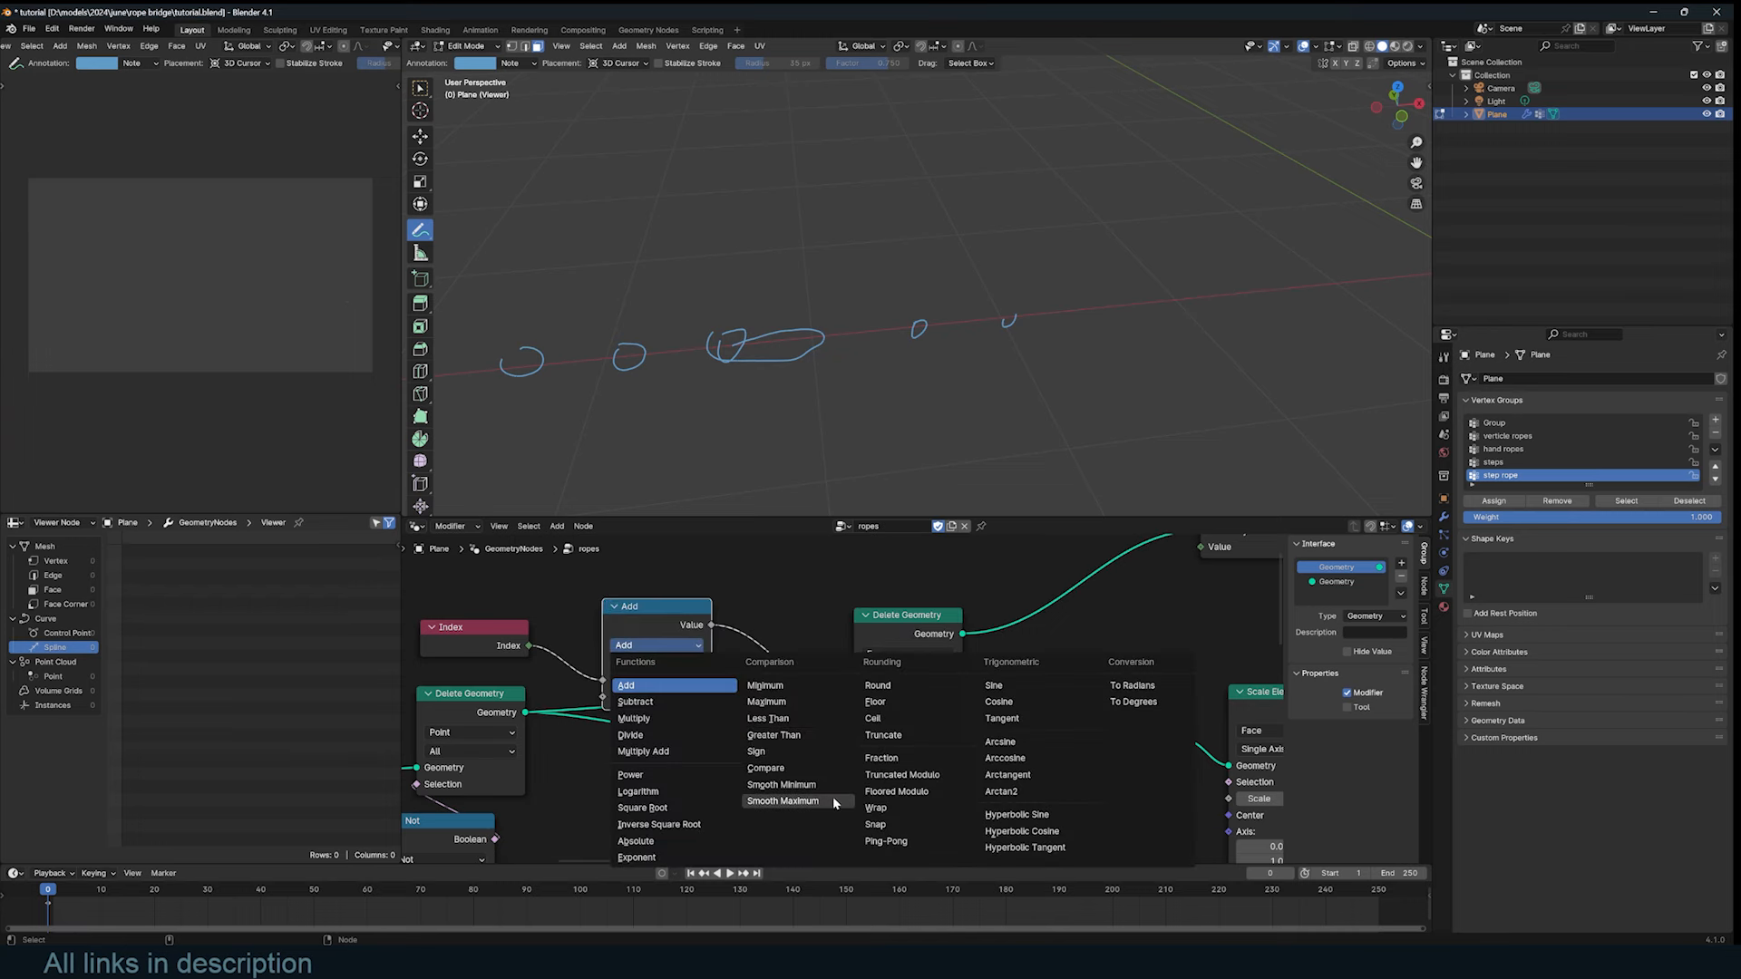
left_click(902, 774)
left_click(657, 697)
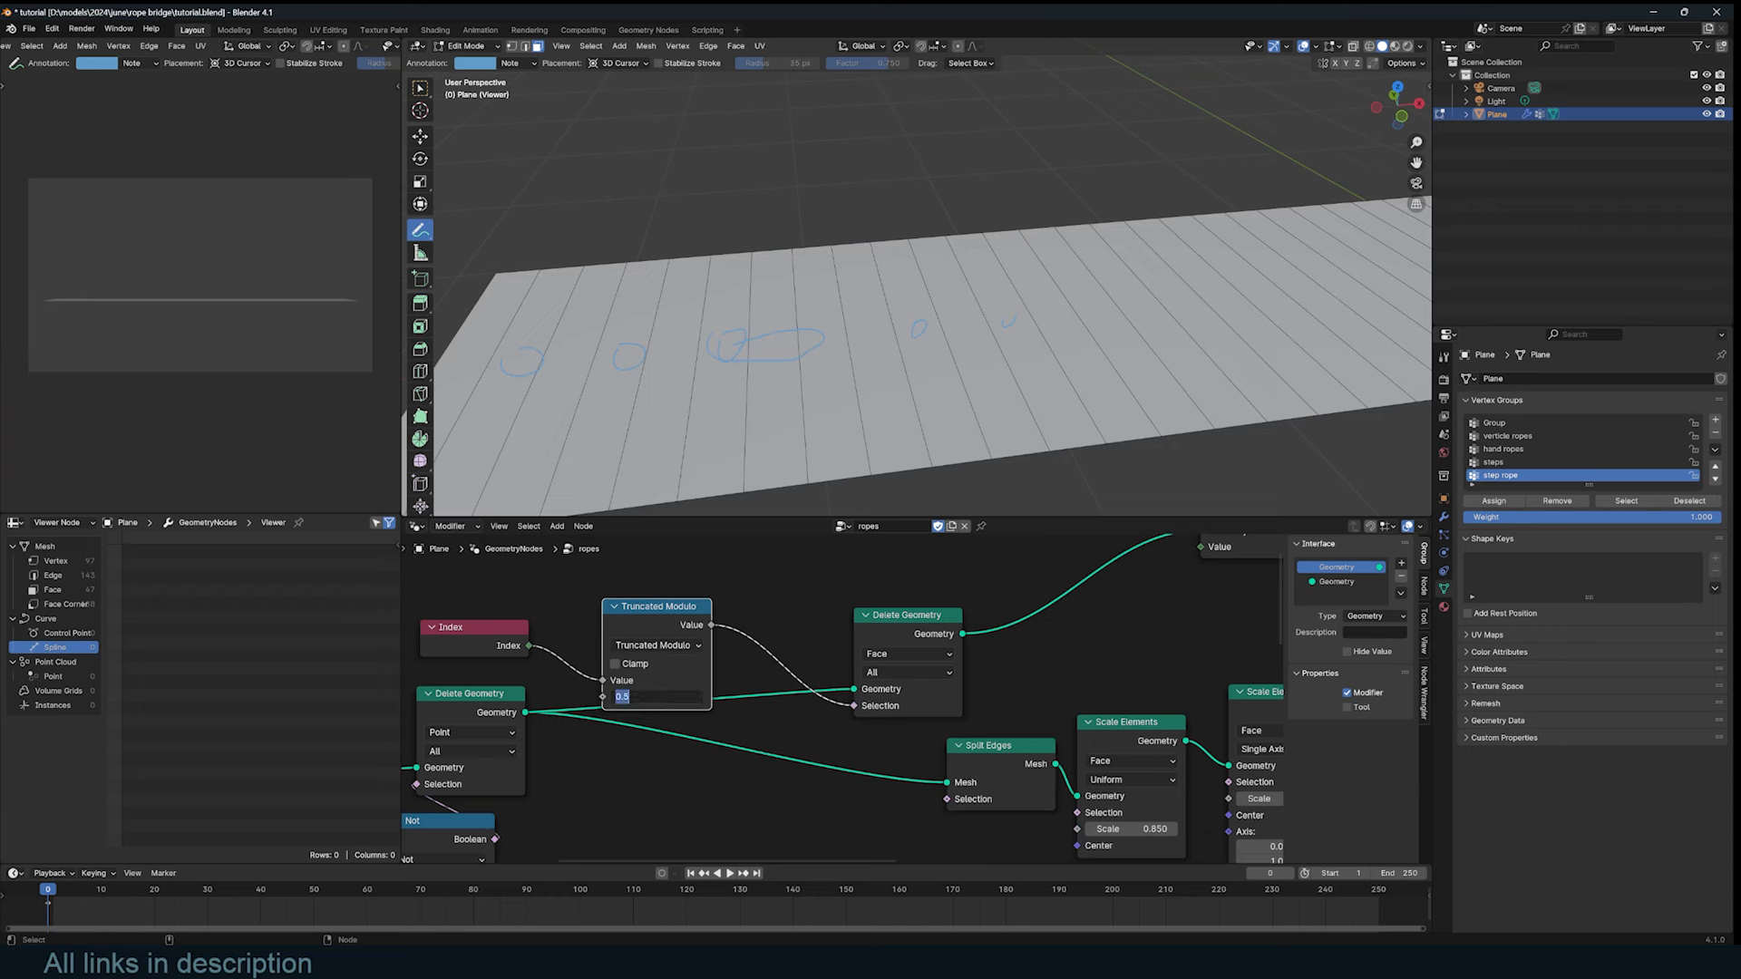
key("Return")
Step: Insert a Boolean Math node set to Not between the Truncated Modulo node and the Delete Geometry node's Selection
scroll(930, 250, "down", 3)
middle_click_drag(931, 250, 986, 243)
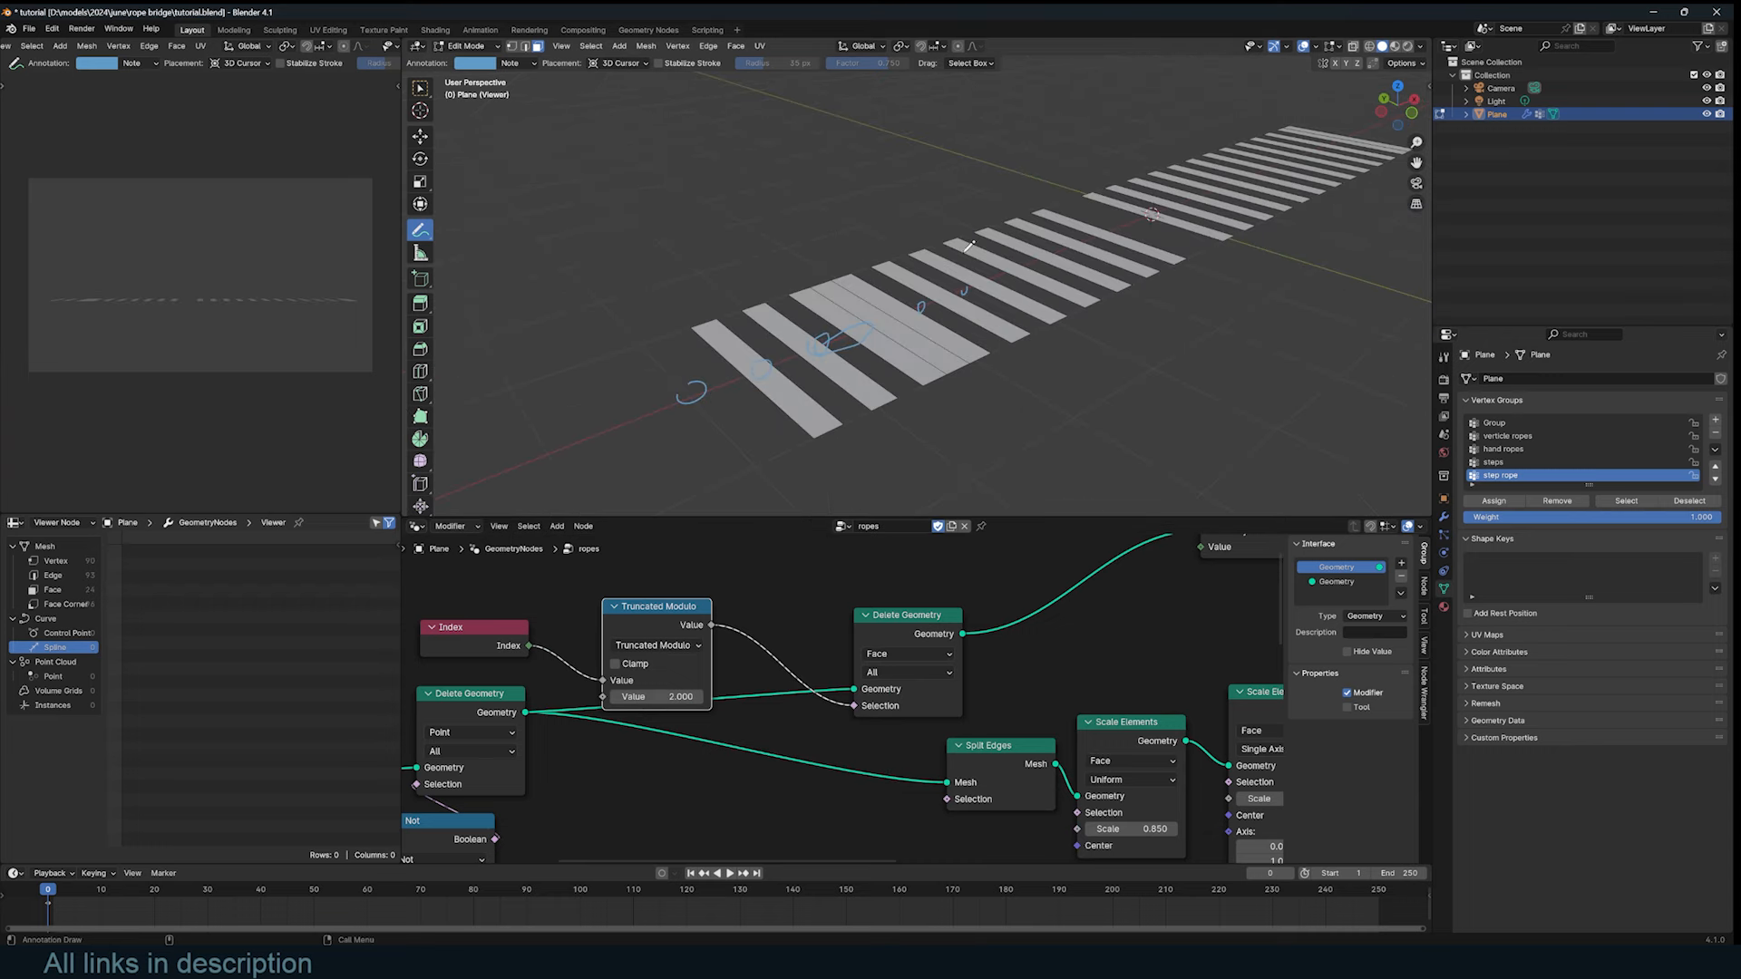
scroll(939, 260, "up", 3)
scroll(938, 260, "up", 1)
middle_click_drag(782, 341, 724, 320)
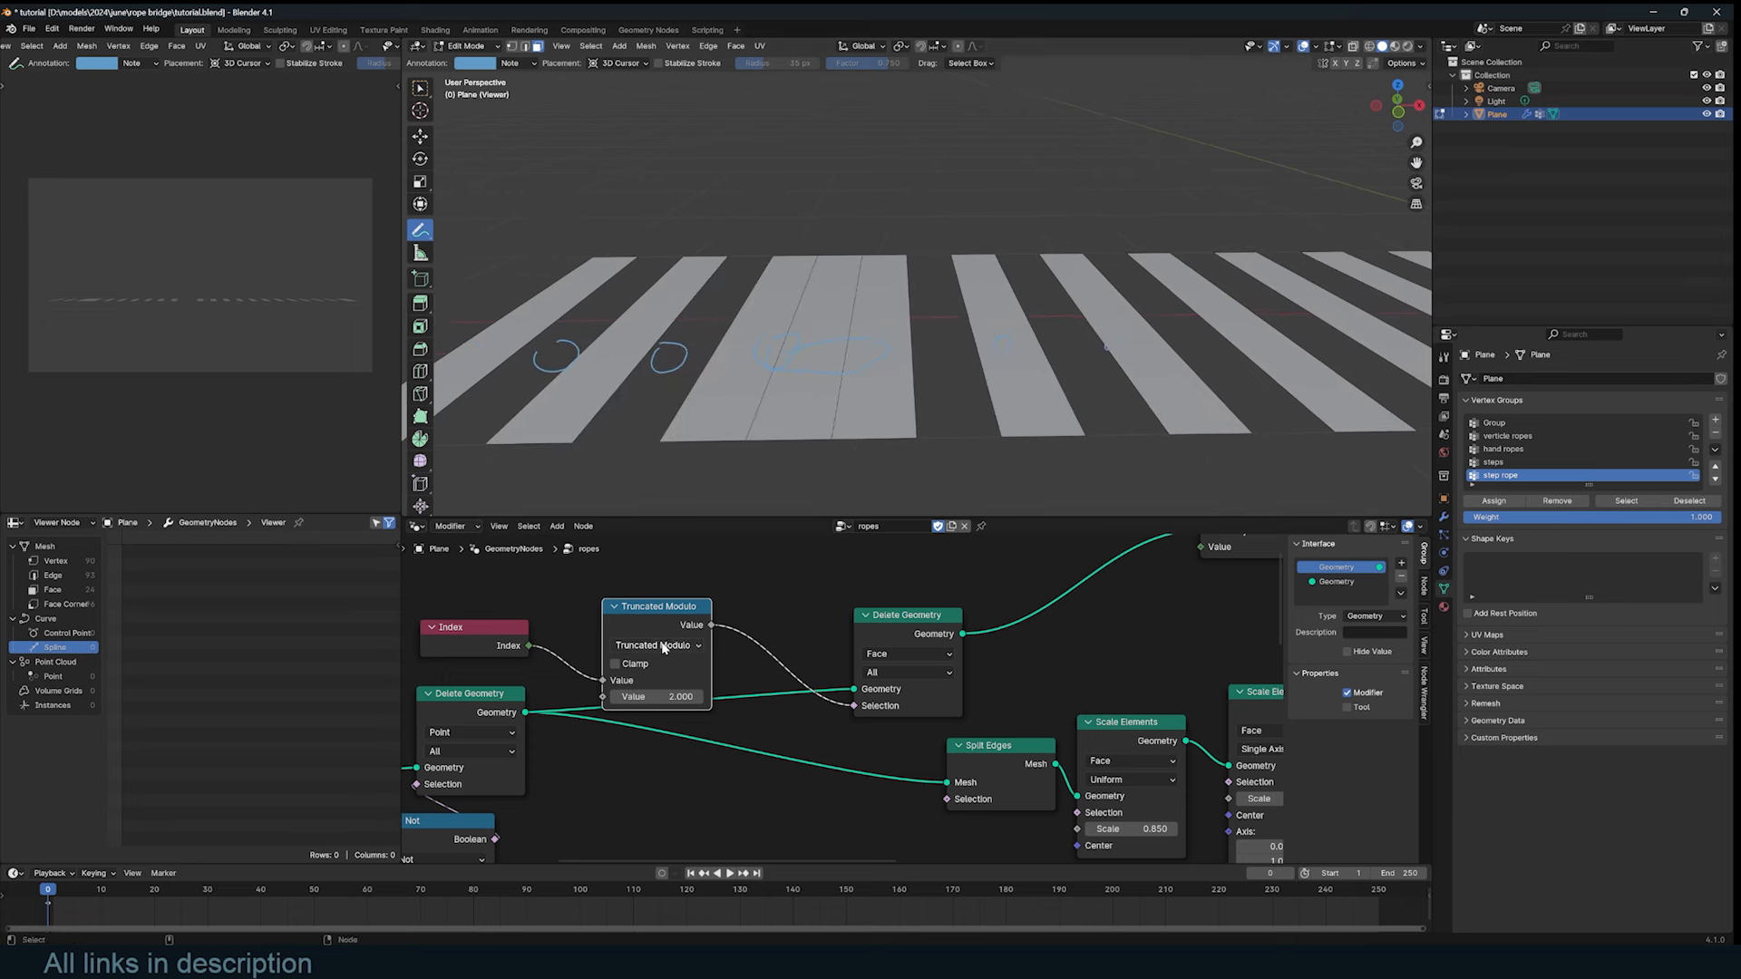
left_click(696, 596)
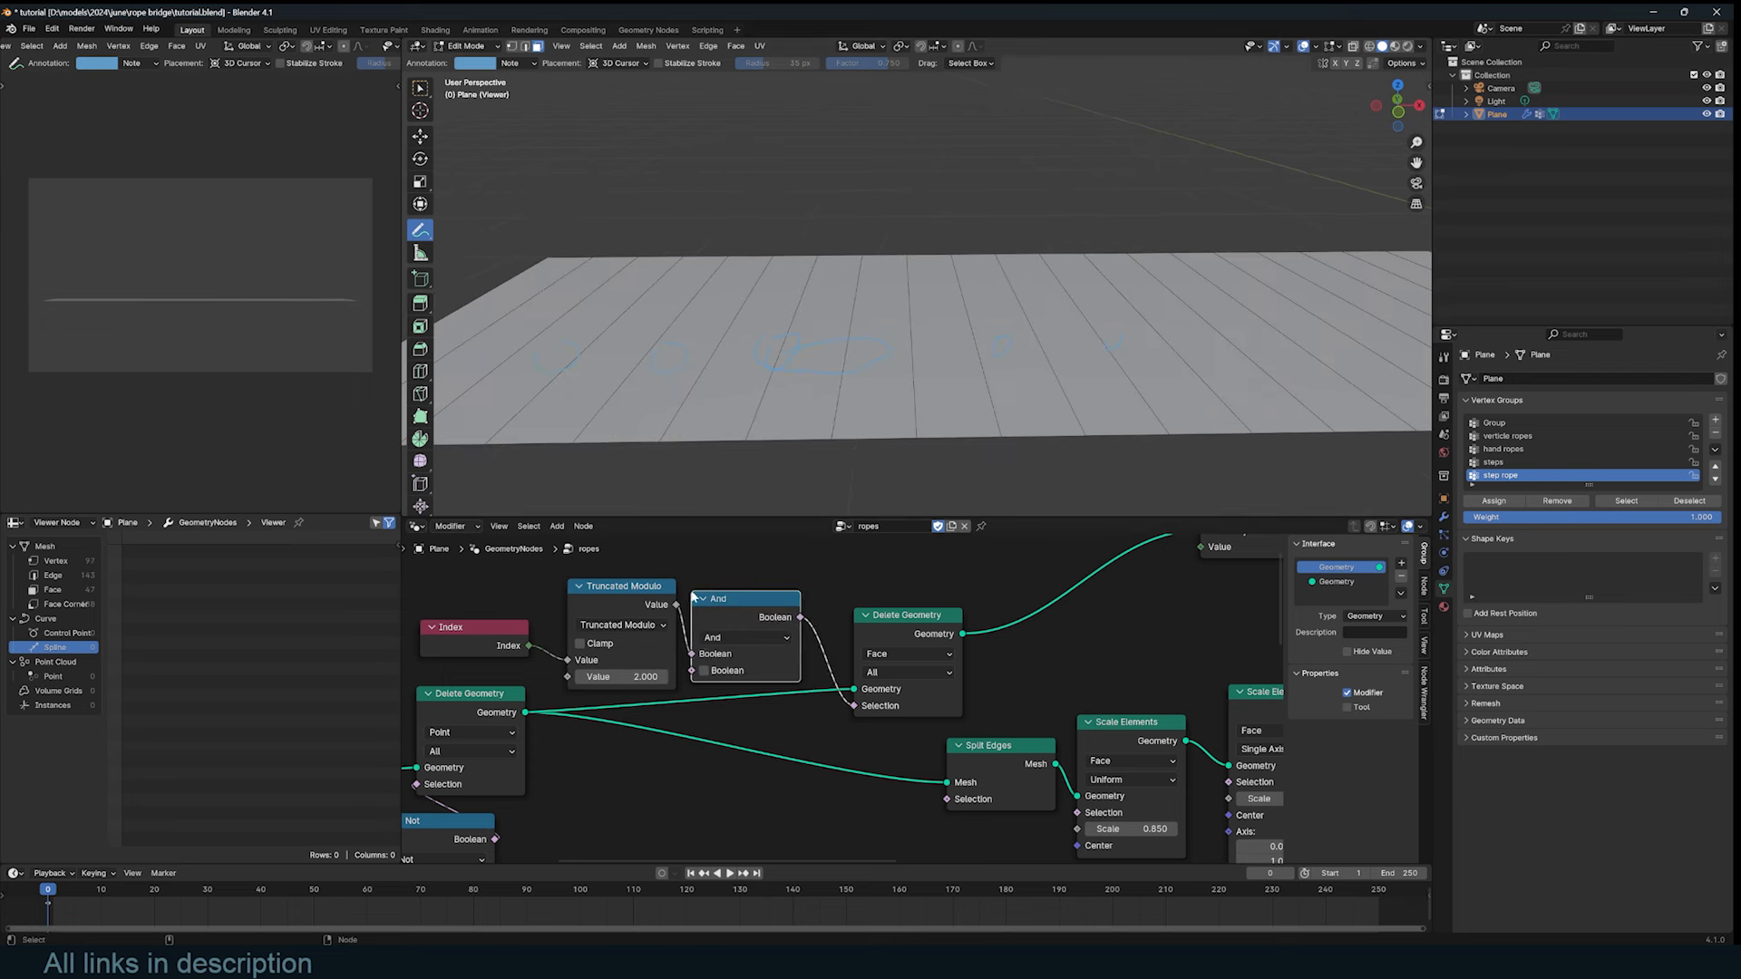
left_click(775, 638)
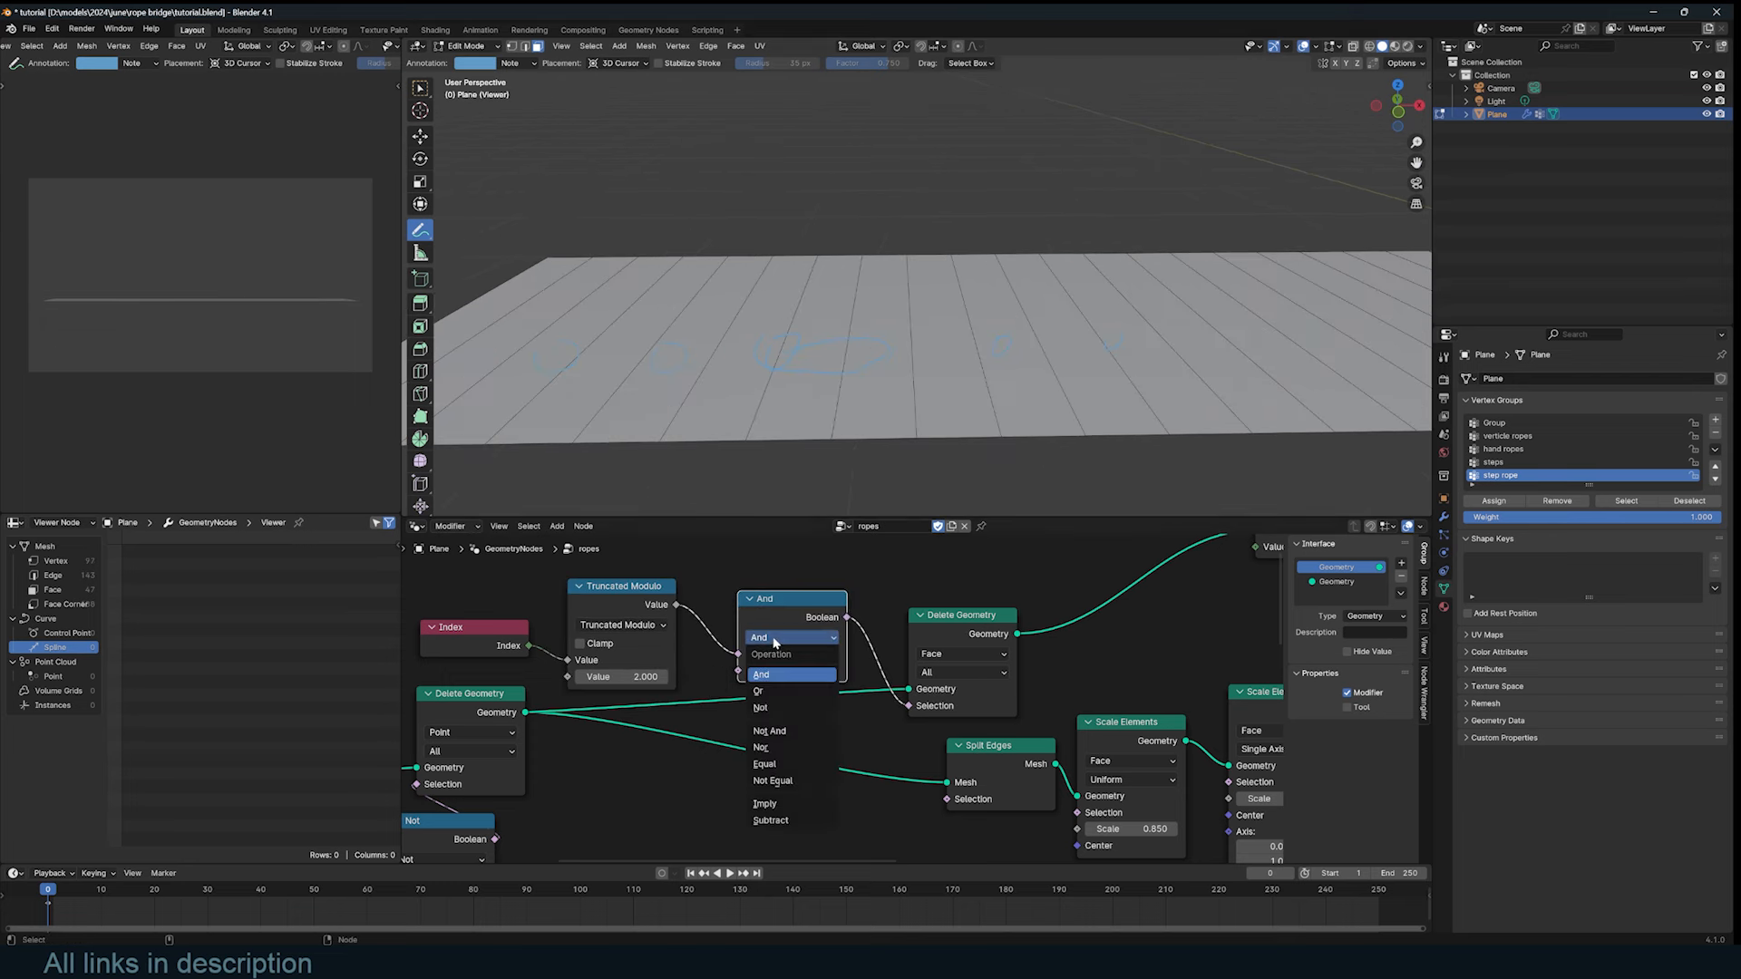
left_click(797, 713)
scroll(901, 389, "down", 5)
middle_click_drag(901, 389, 842, 328)
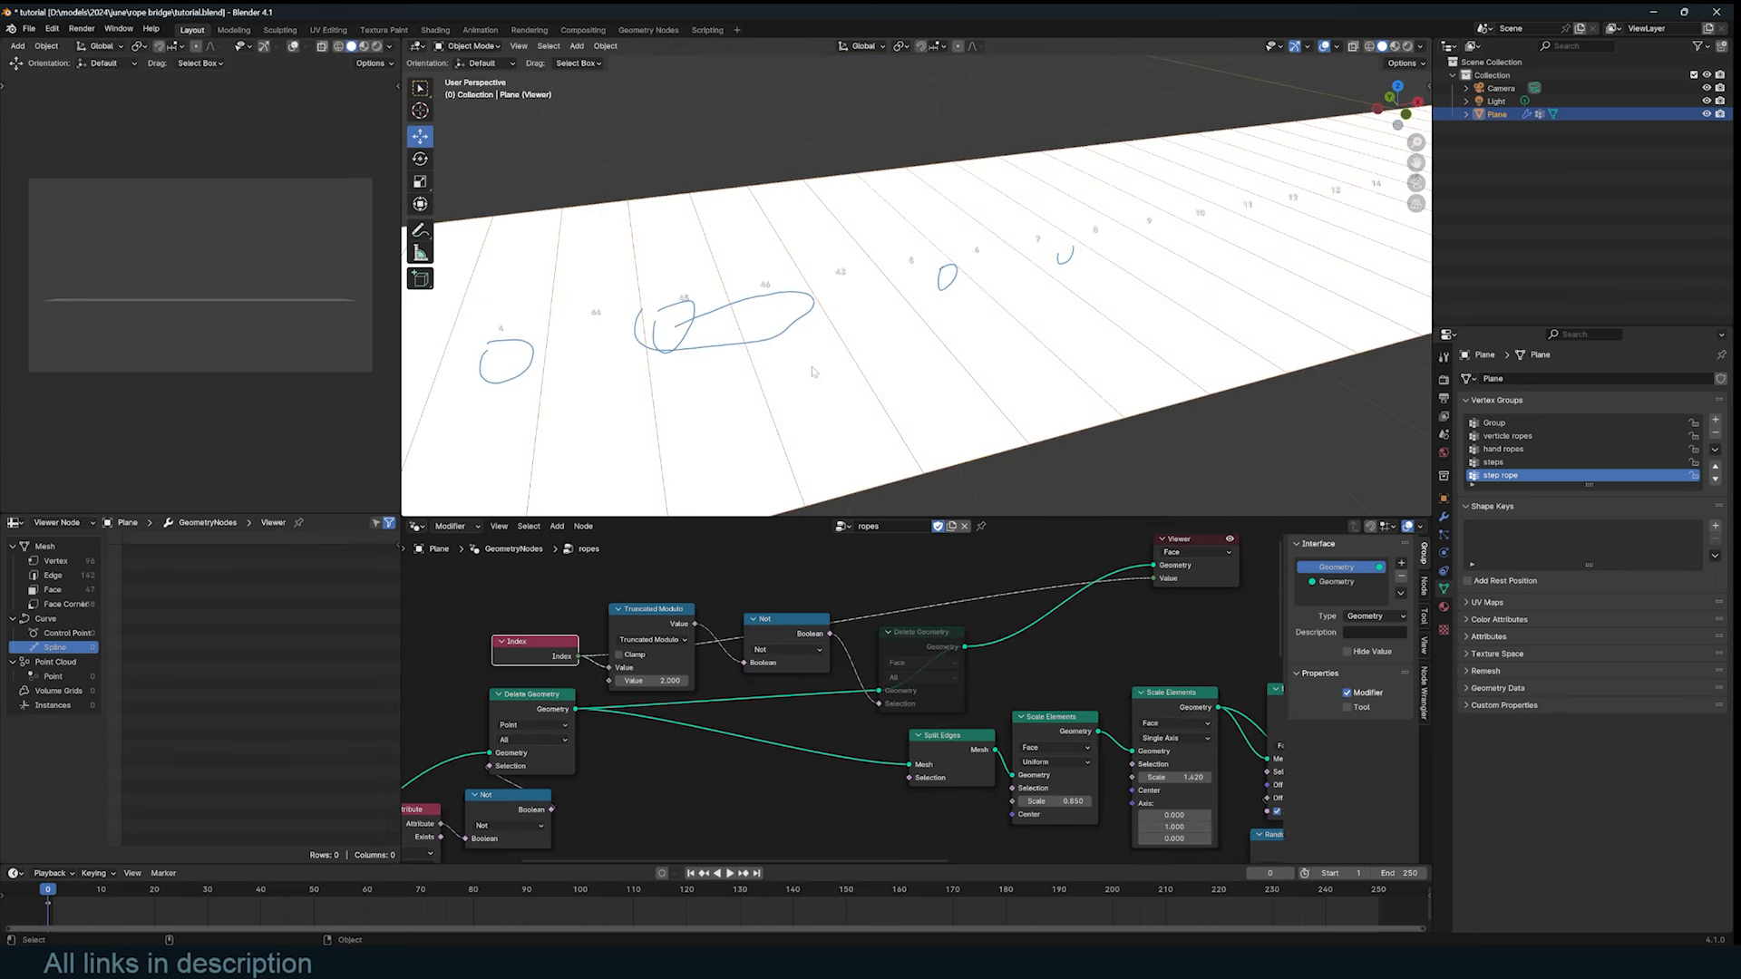
Step: In edge select mode, bevel the plank edge between face index 4 and the circled out-of-sequence planks by about 0.044 m
middle_click_drag(819, 373, 618, 343)
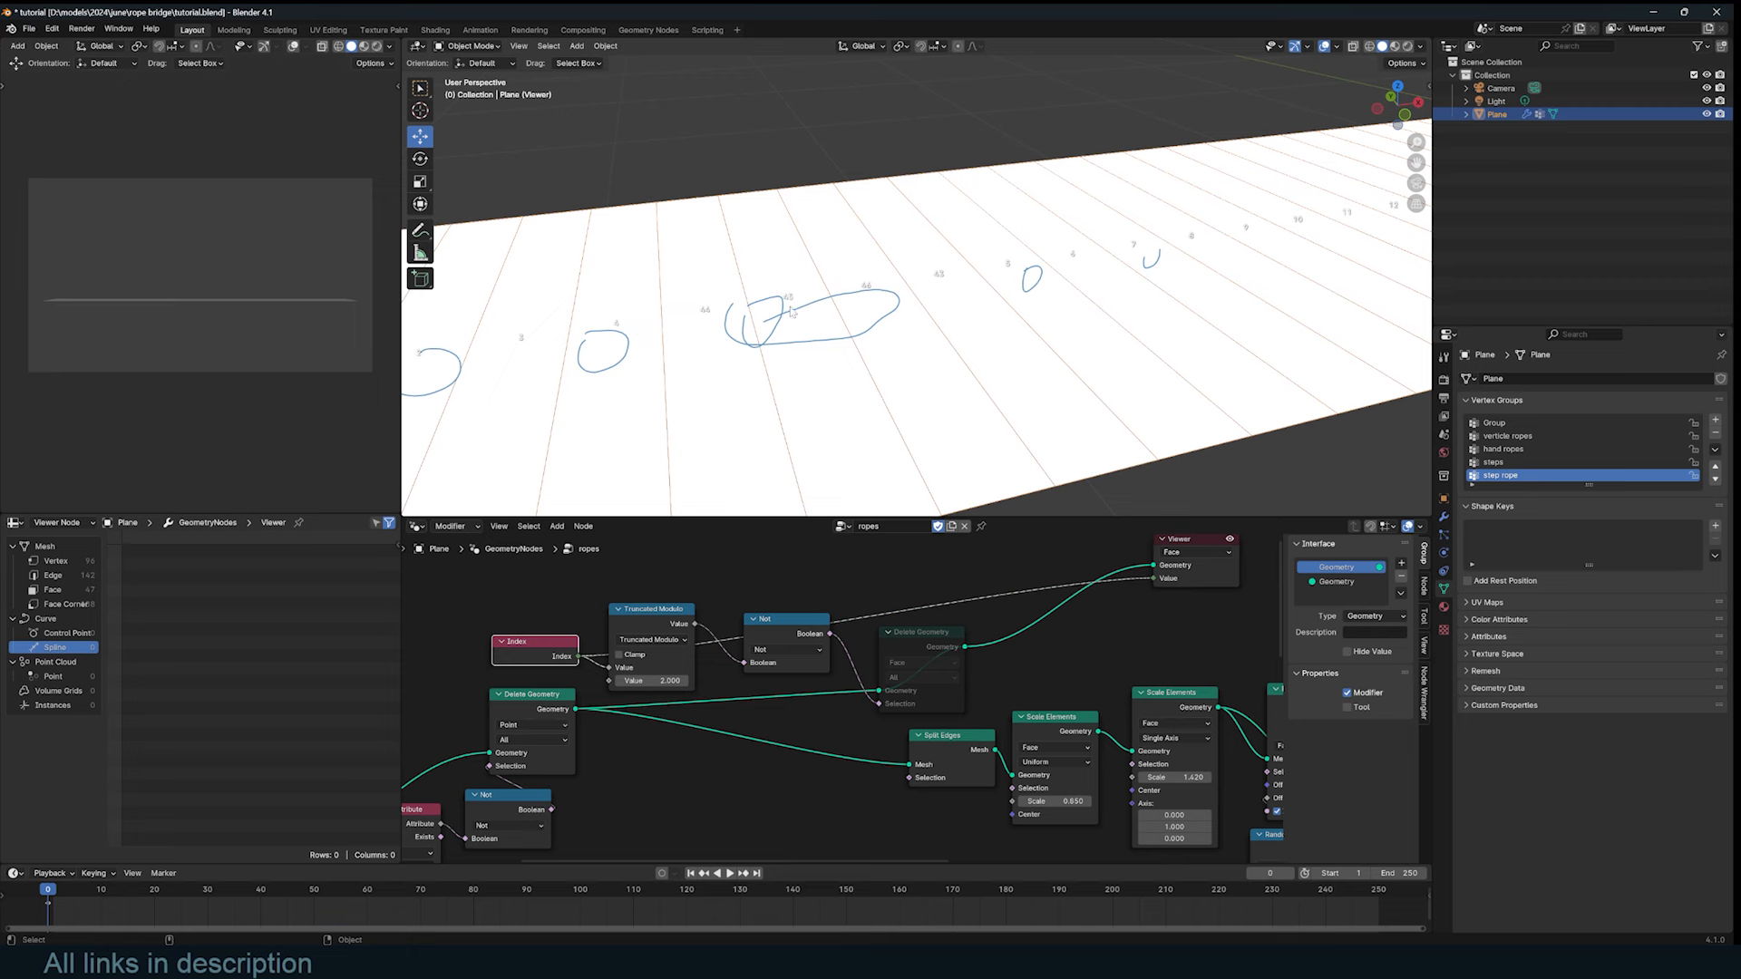
middle_click_drag(778, 319, 841, 311, "shift")
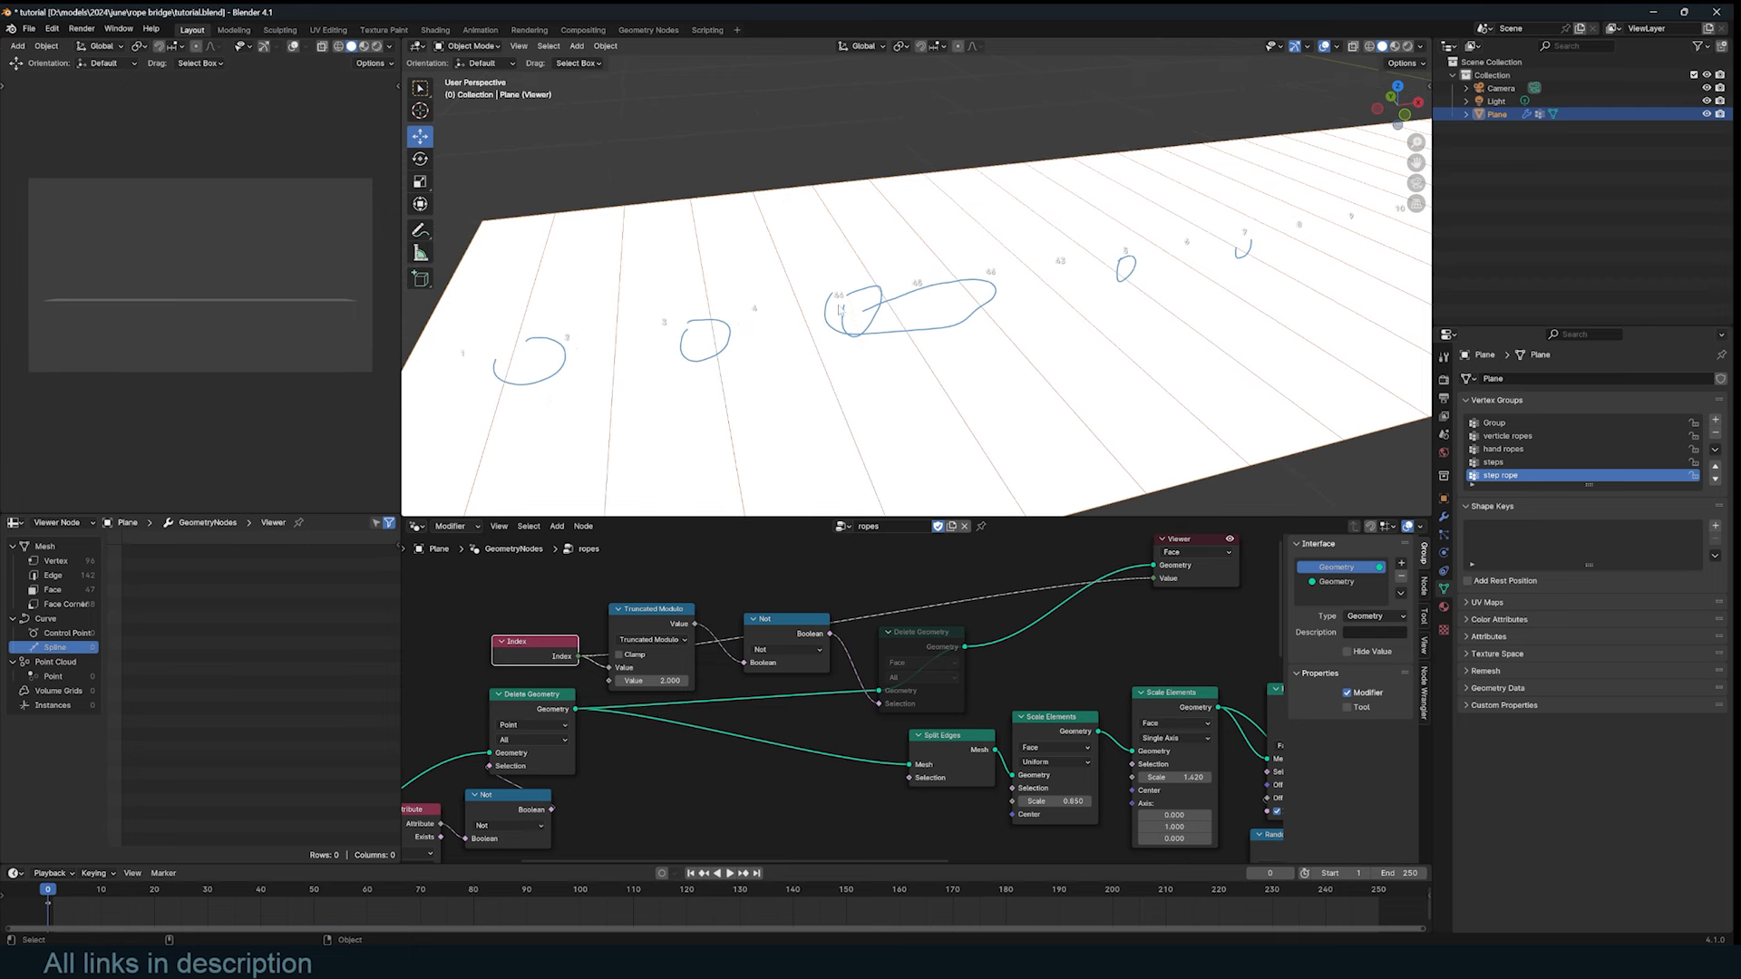
middle_click_drag(964, 316, 995, 298, "shift")
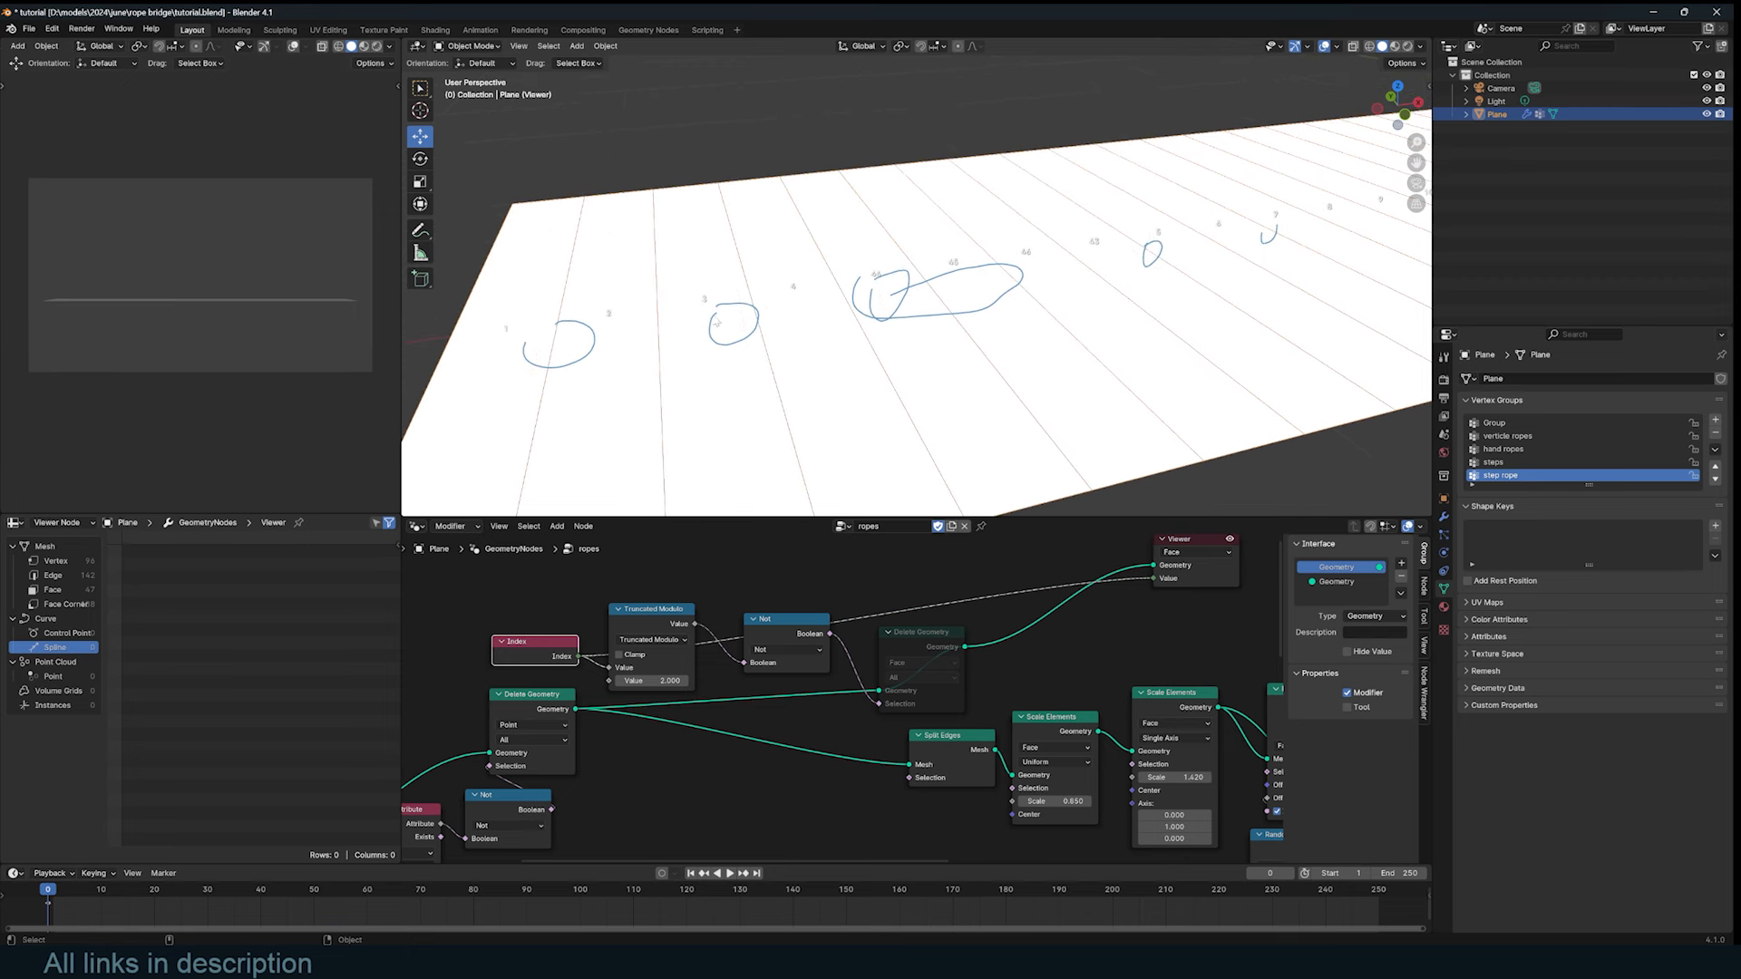
key("Tab")
scroll(863, 283, "down", 3)
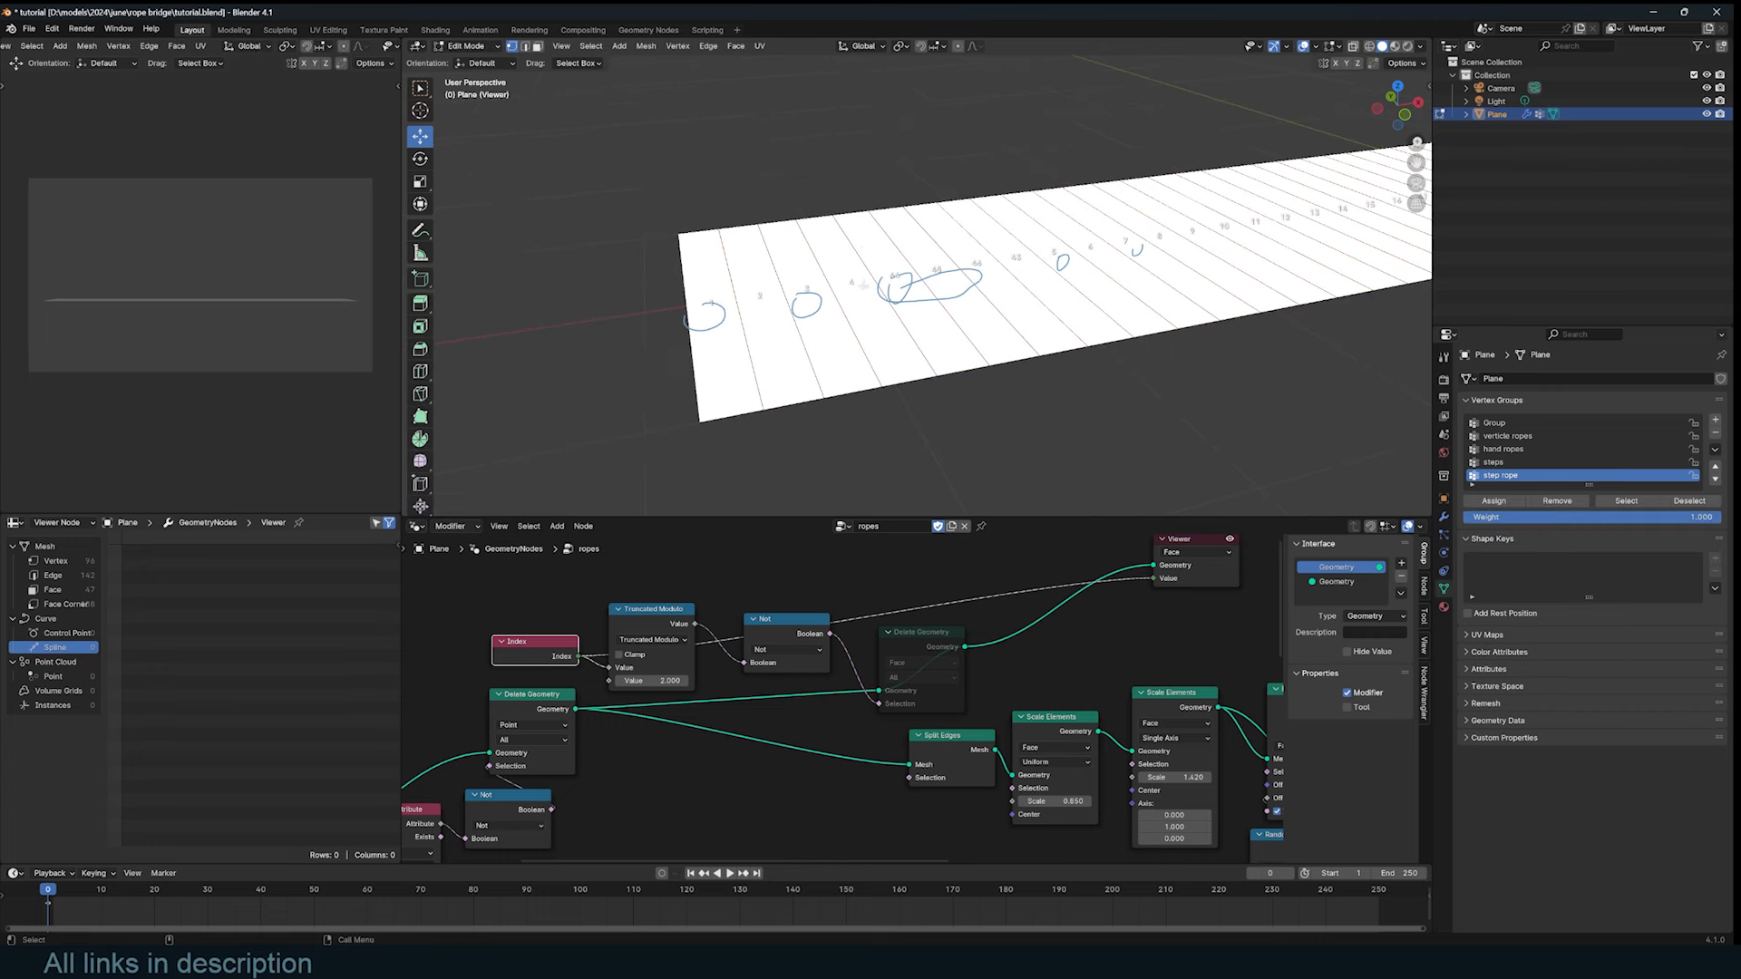
scroll(863, 274, "up", 2)
key("2")
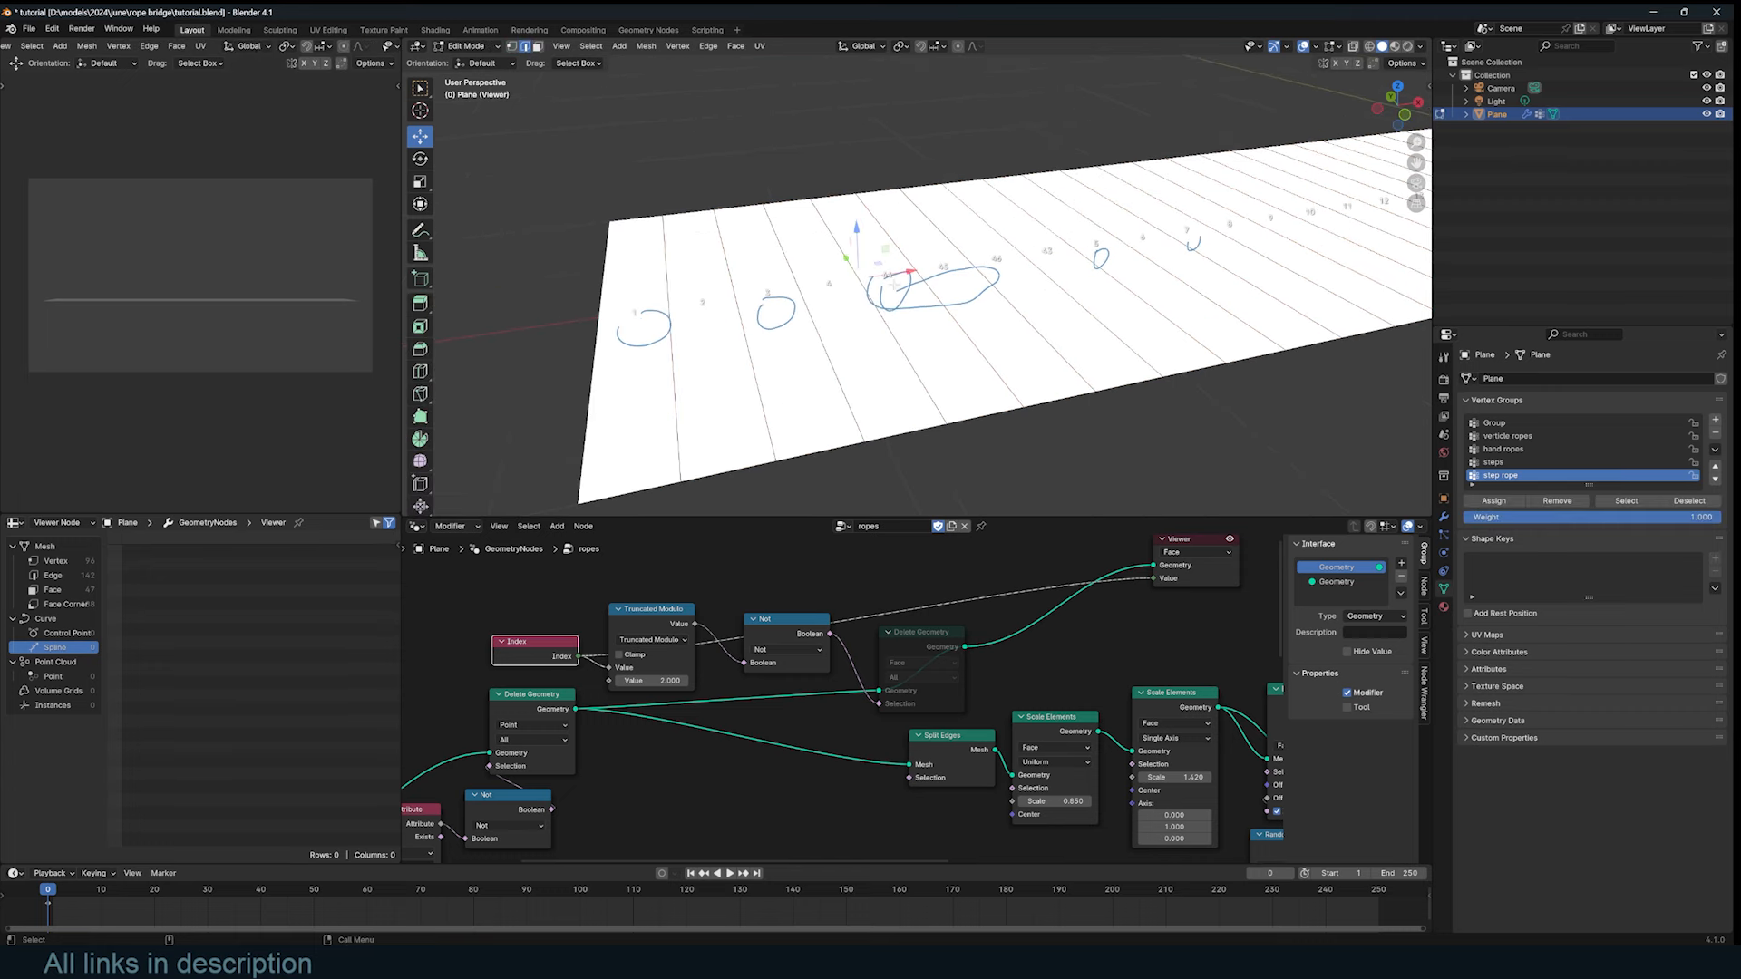
key("ctrl+b")
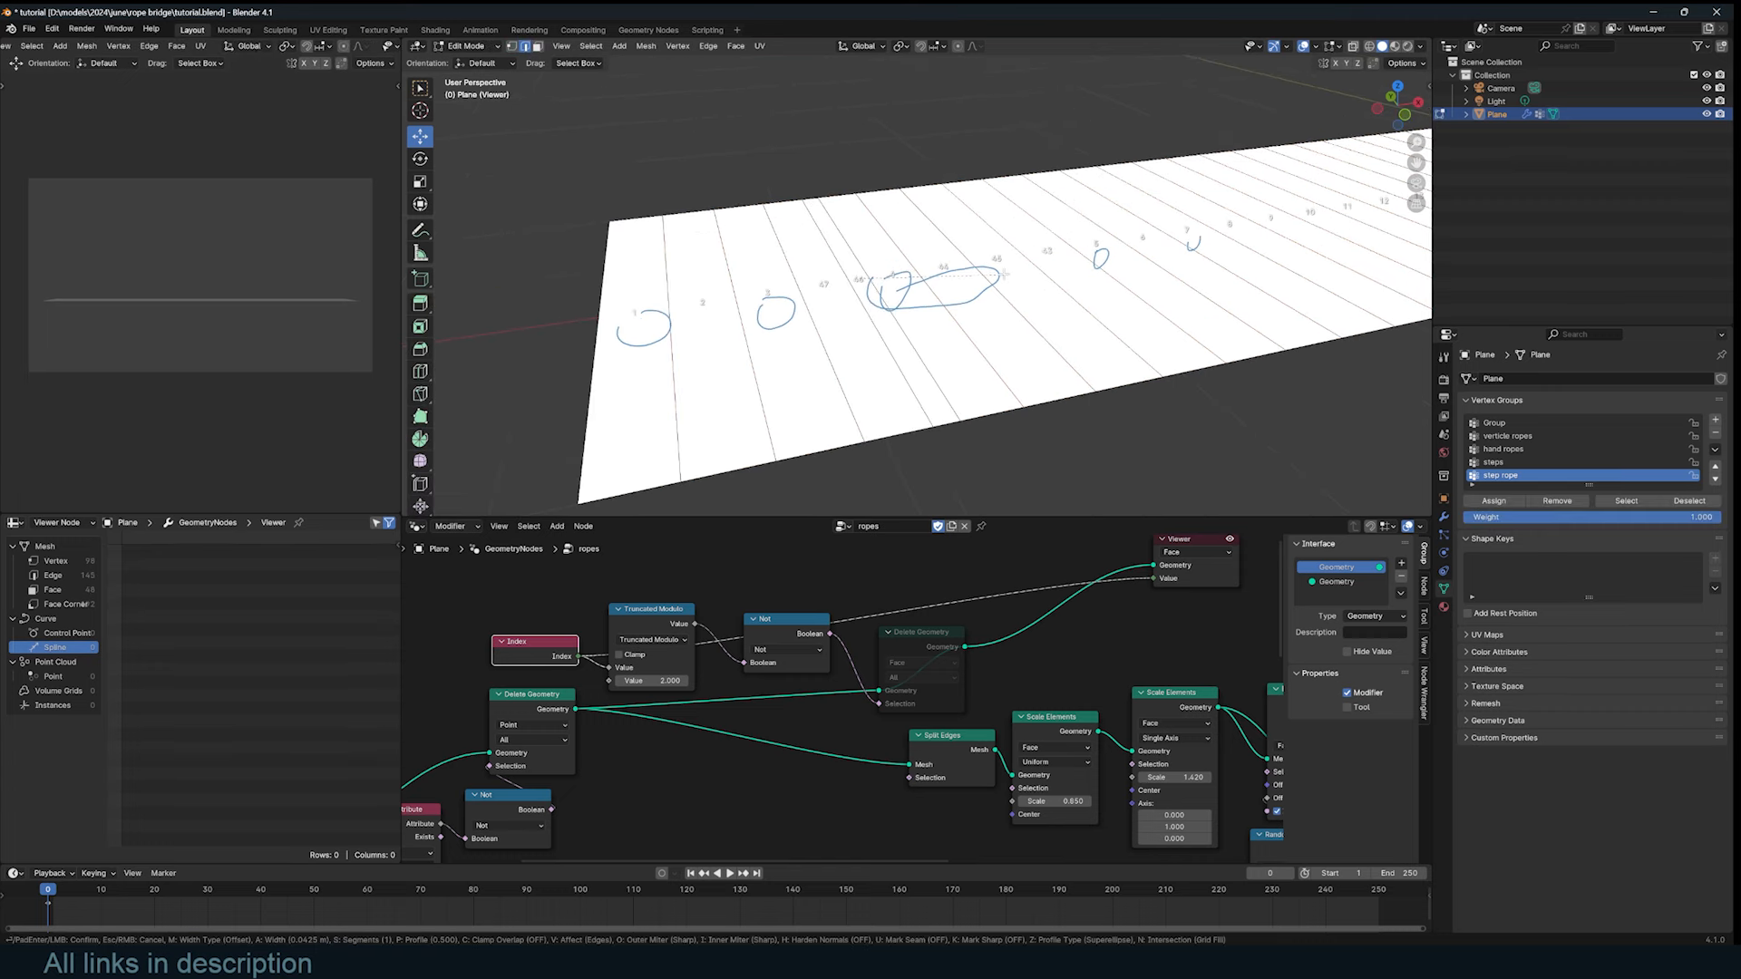
left_click(836, 280)
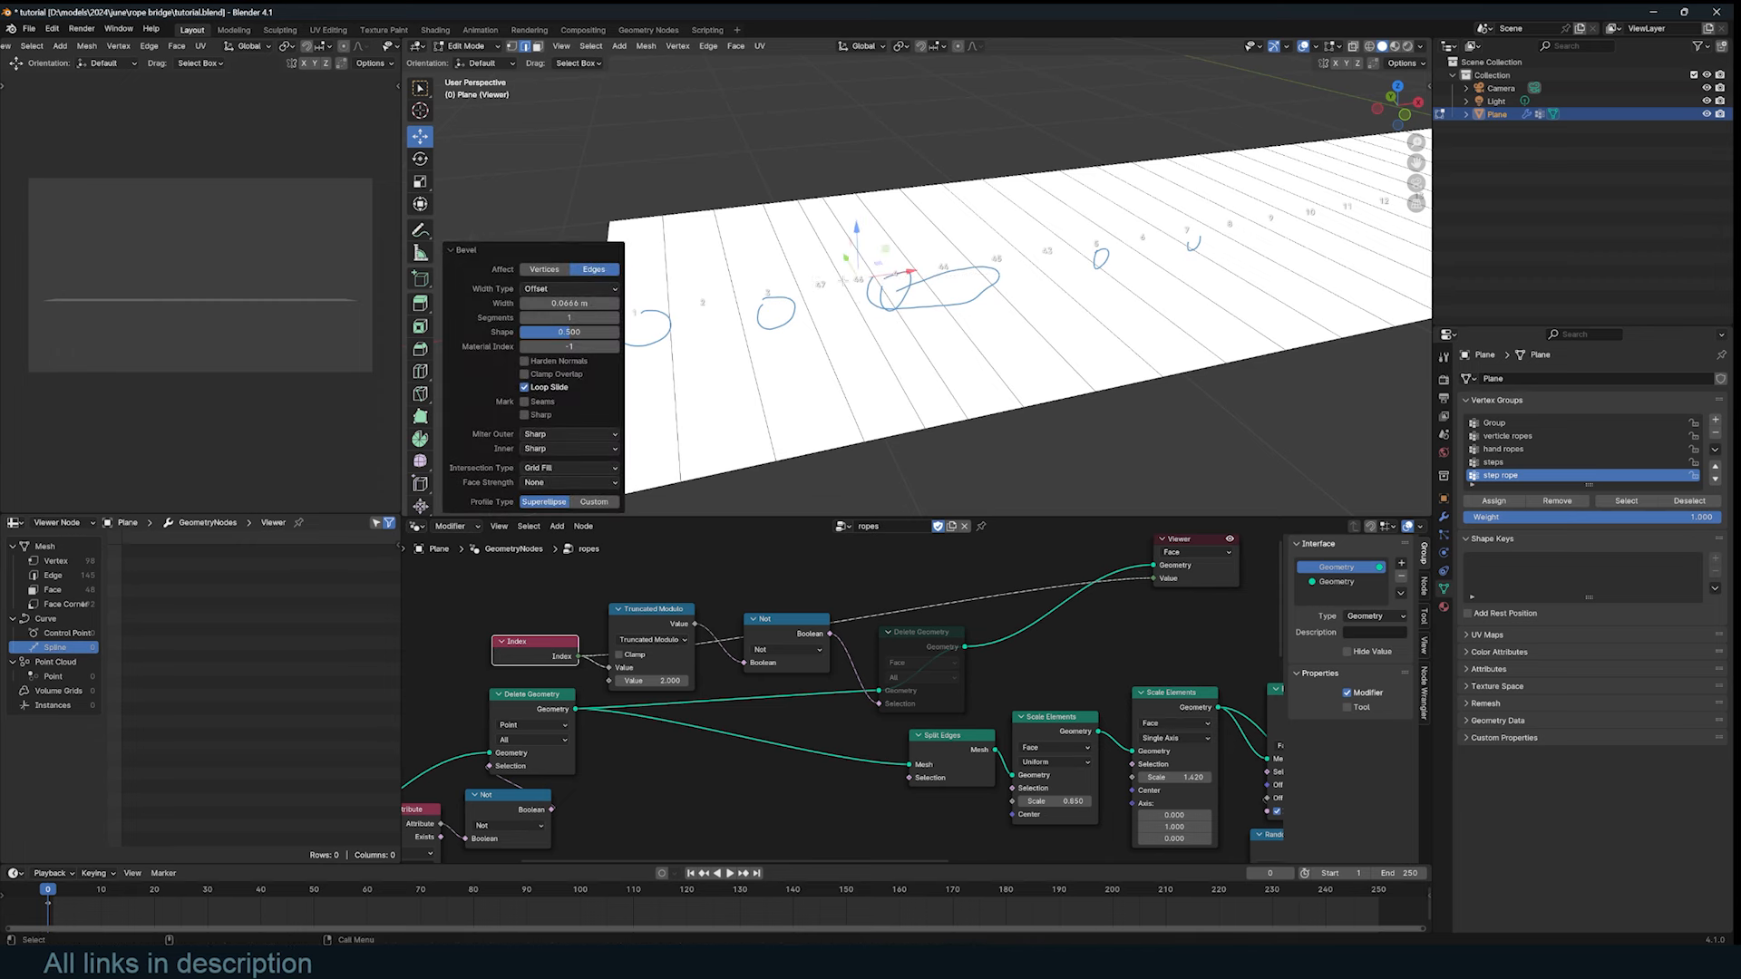
Step: Bevel an edge of the new narrow strip beside the circled planks by about 0.042 m with two segments
scroll(839, 290, "up", 3)
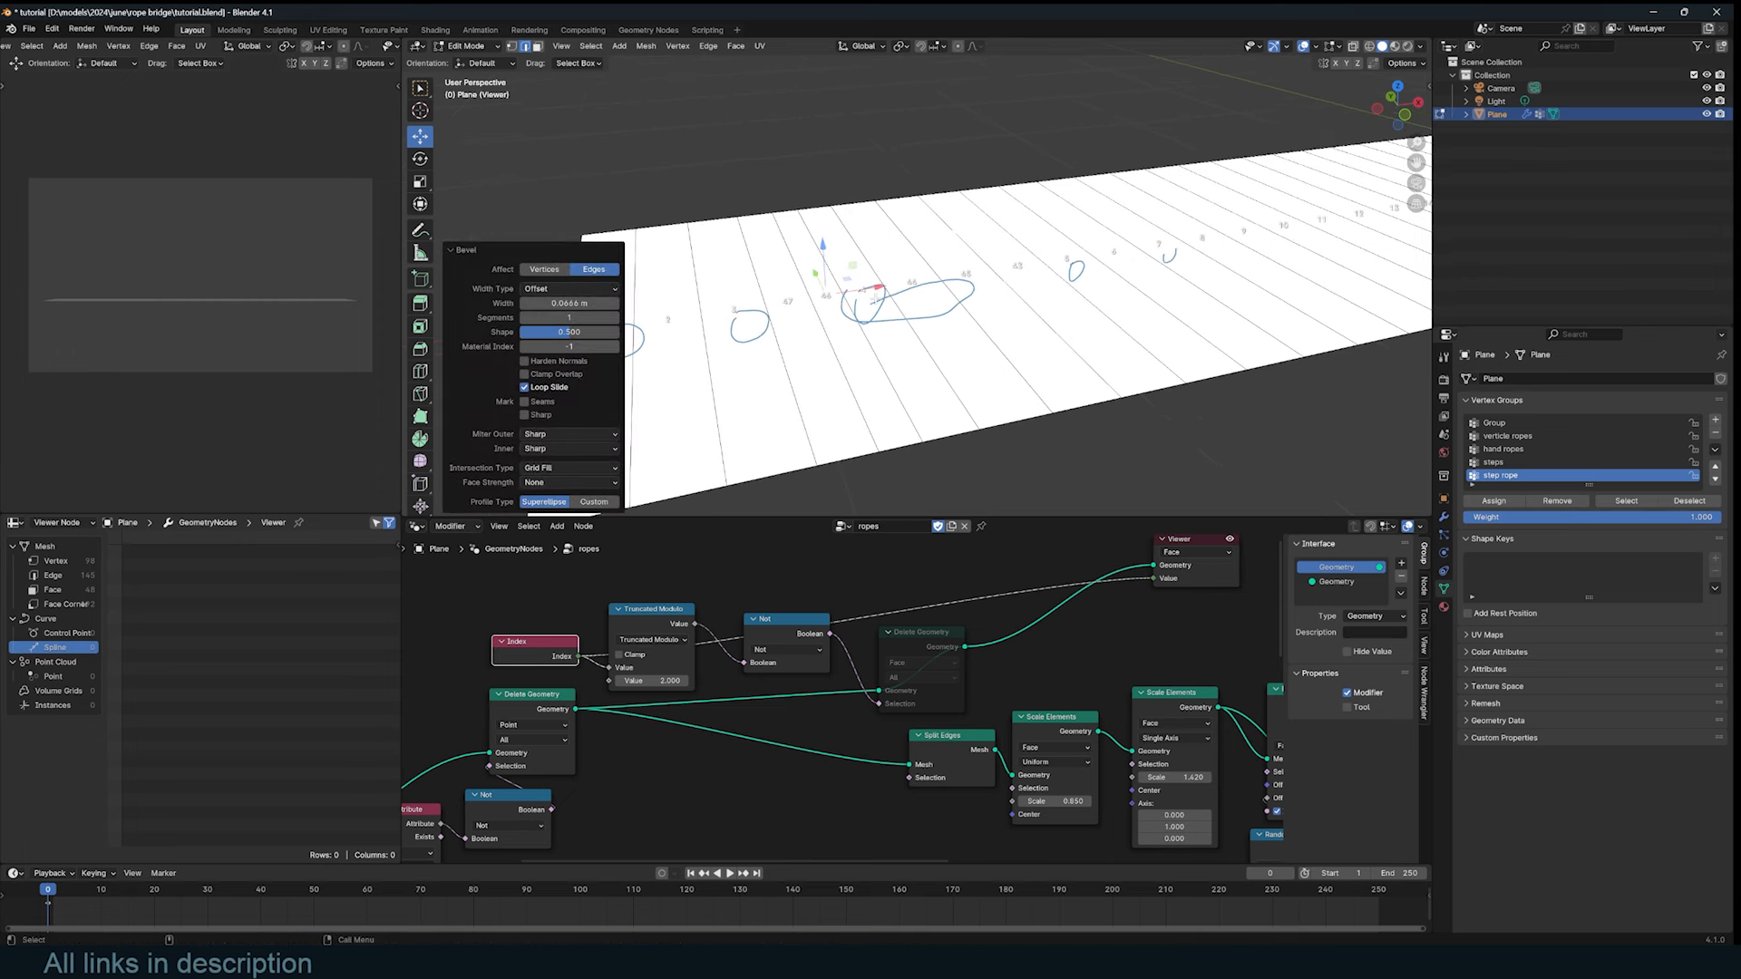
left_click(843, 301)
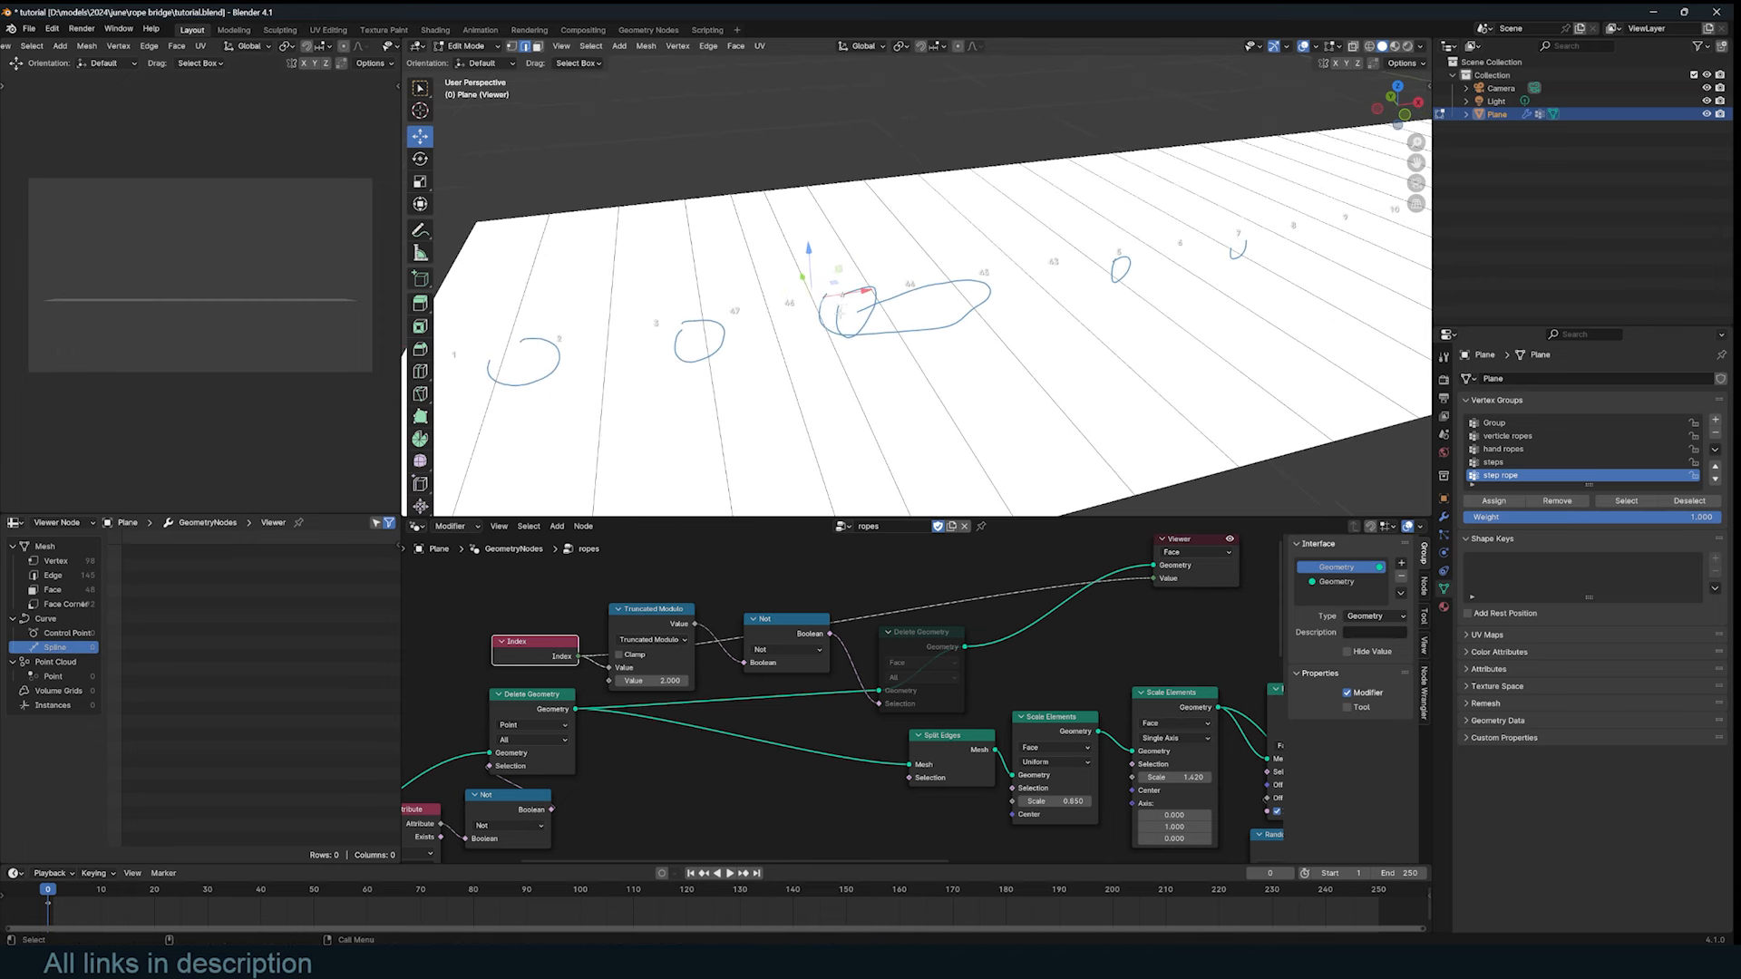
key("ctrl+b")
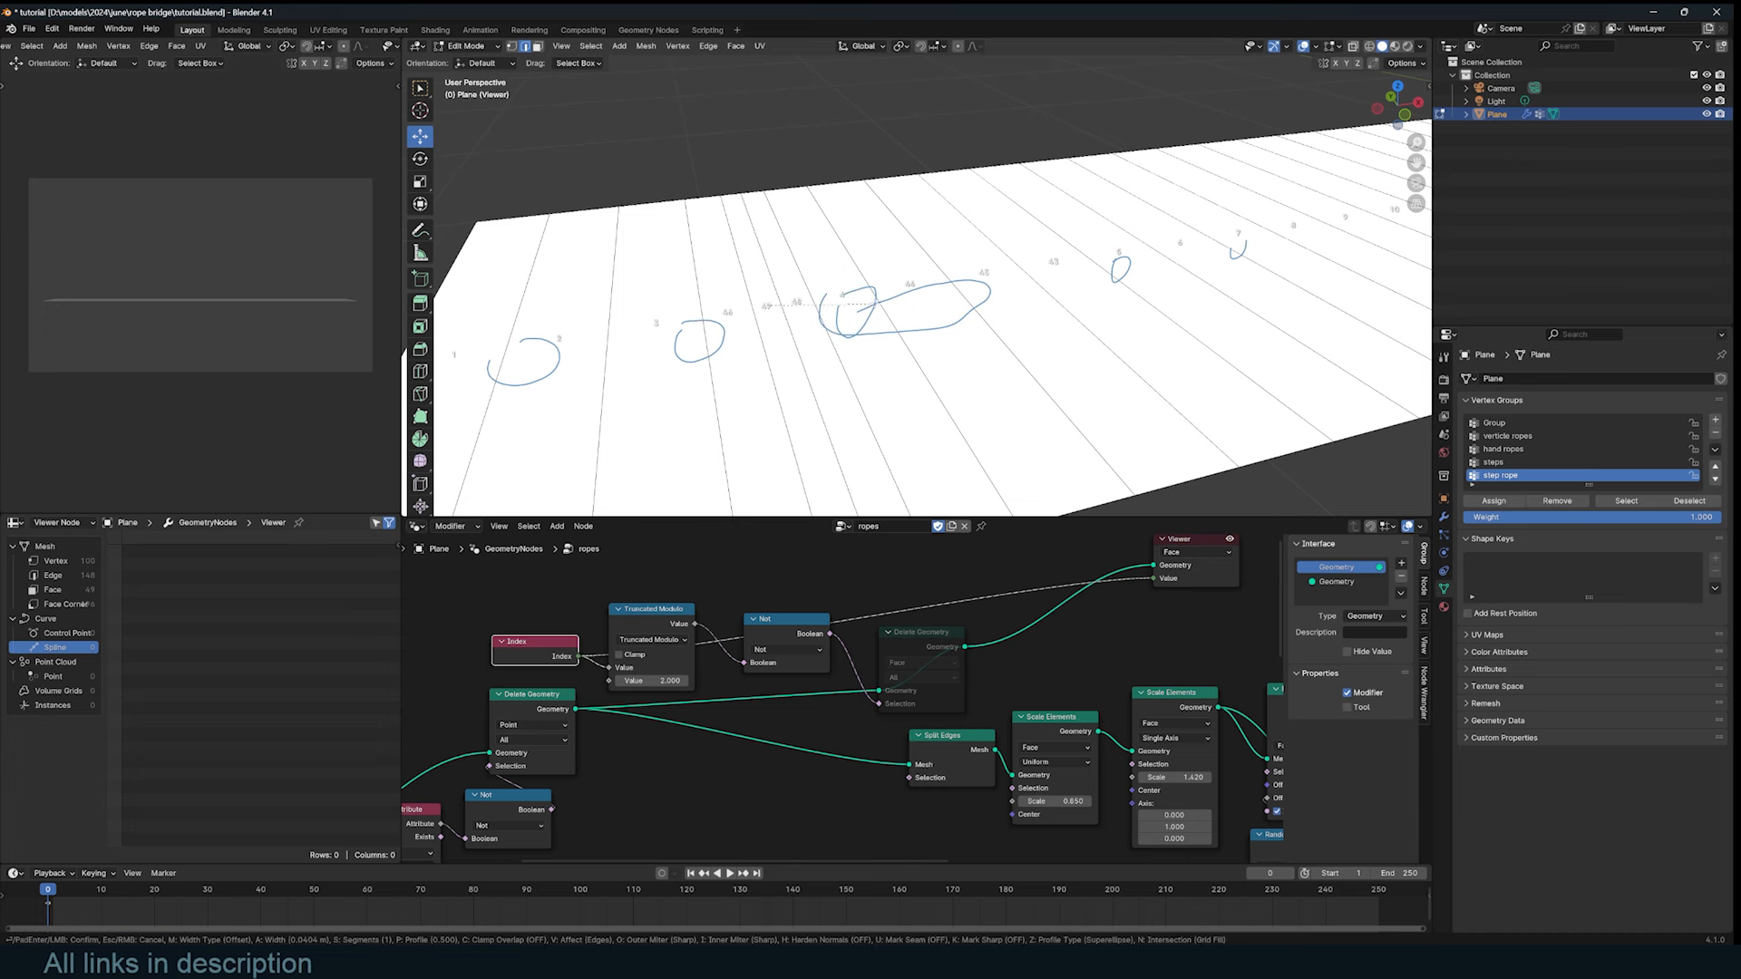
left_click(769, 307)
left_click(611, 317)
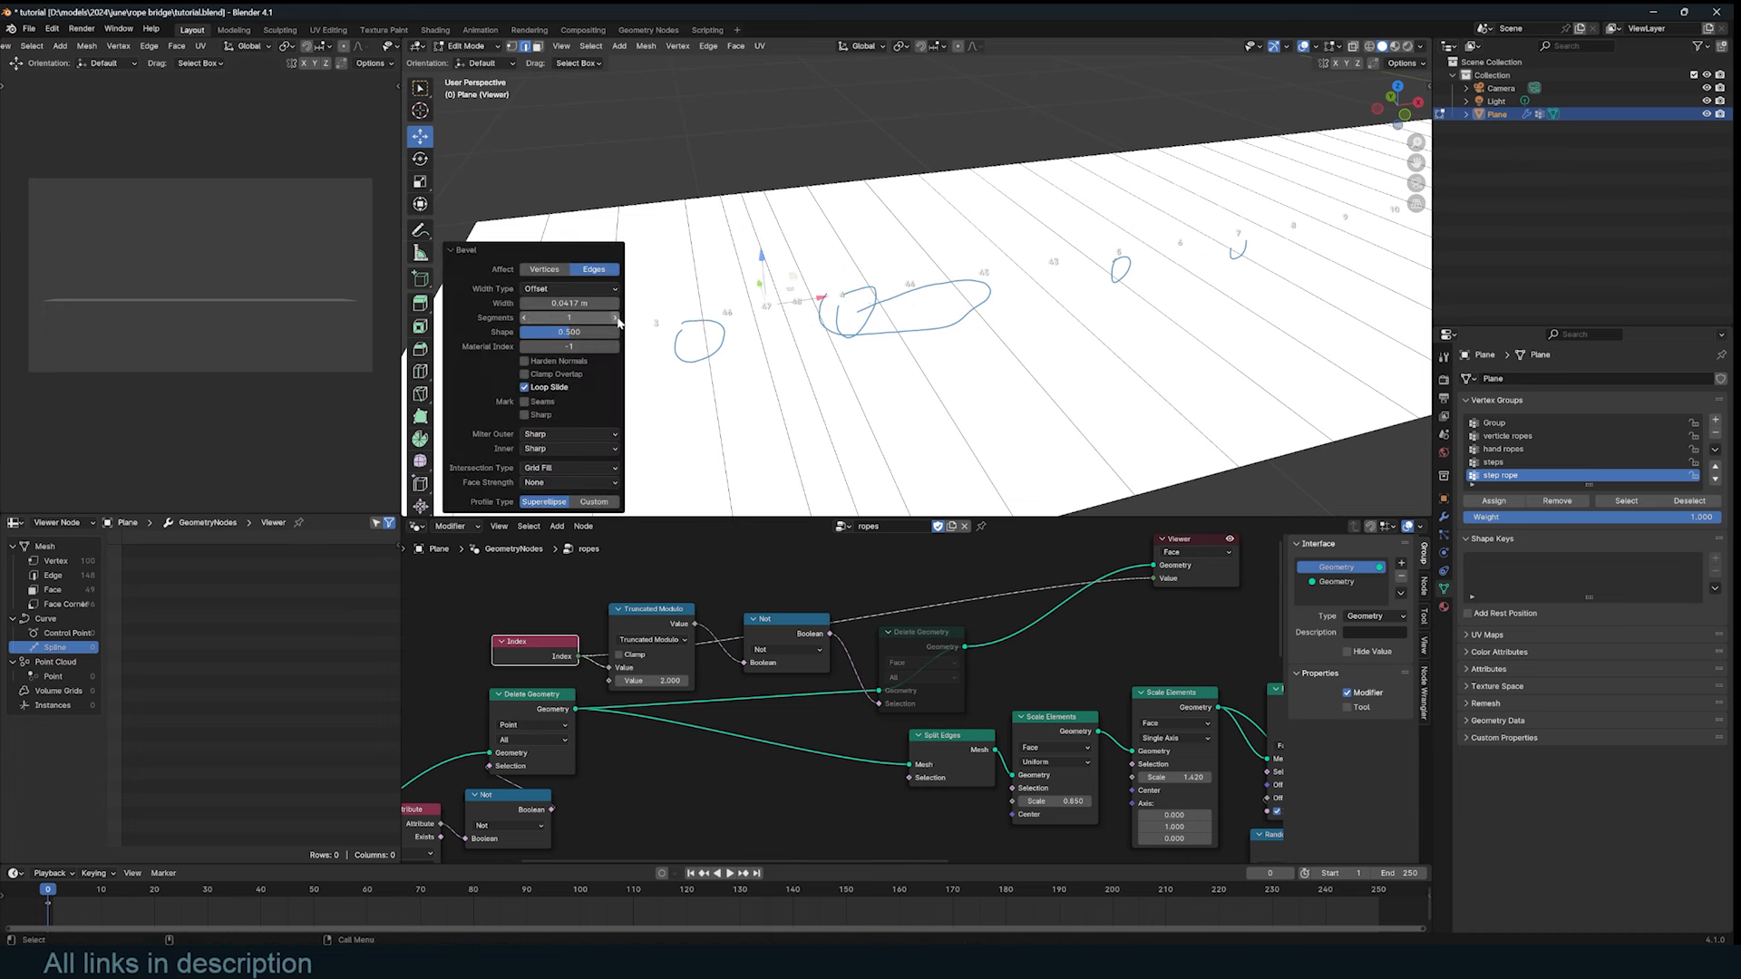
Step: Select the narrow beveled faces one after another in face select mode to inspect their index order
middle_click_drag(739, 341, 796, 329, "shift")
left_click(790, 309)
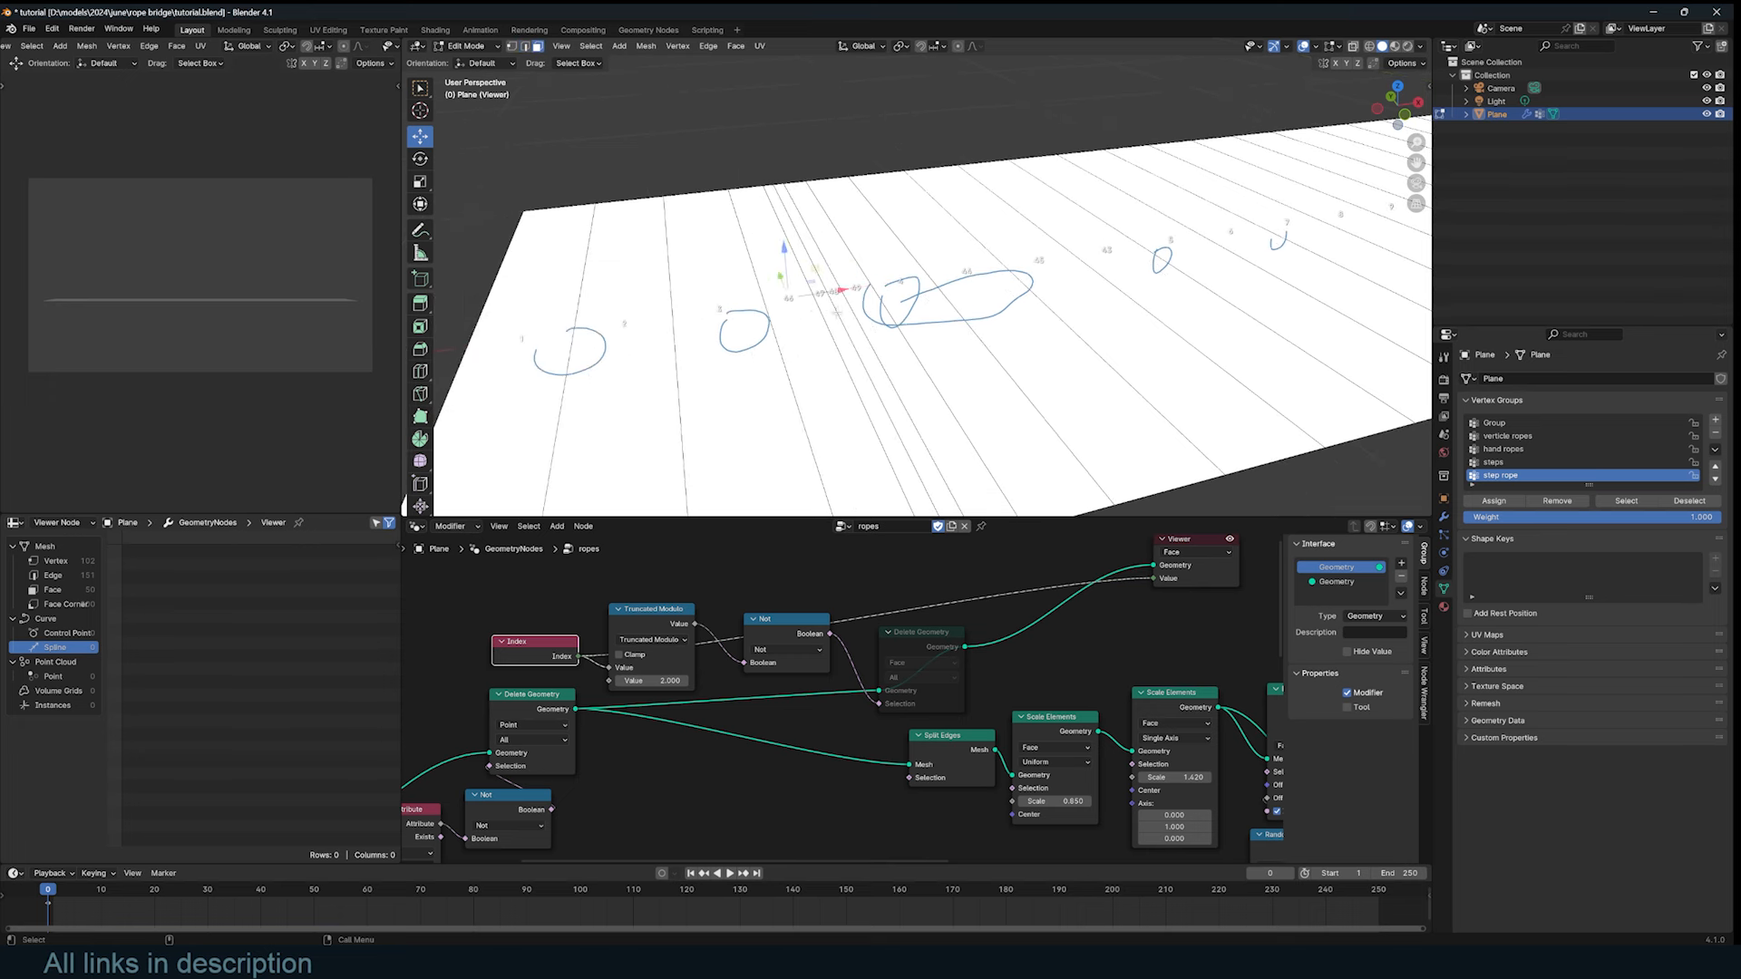
middle_click_drag(836, 311, 805, 321)
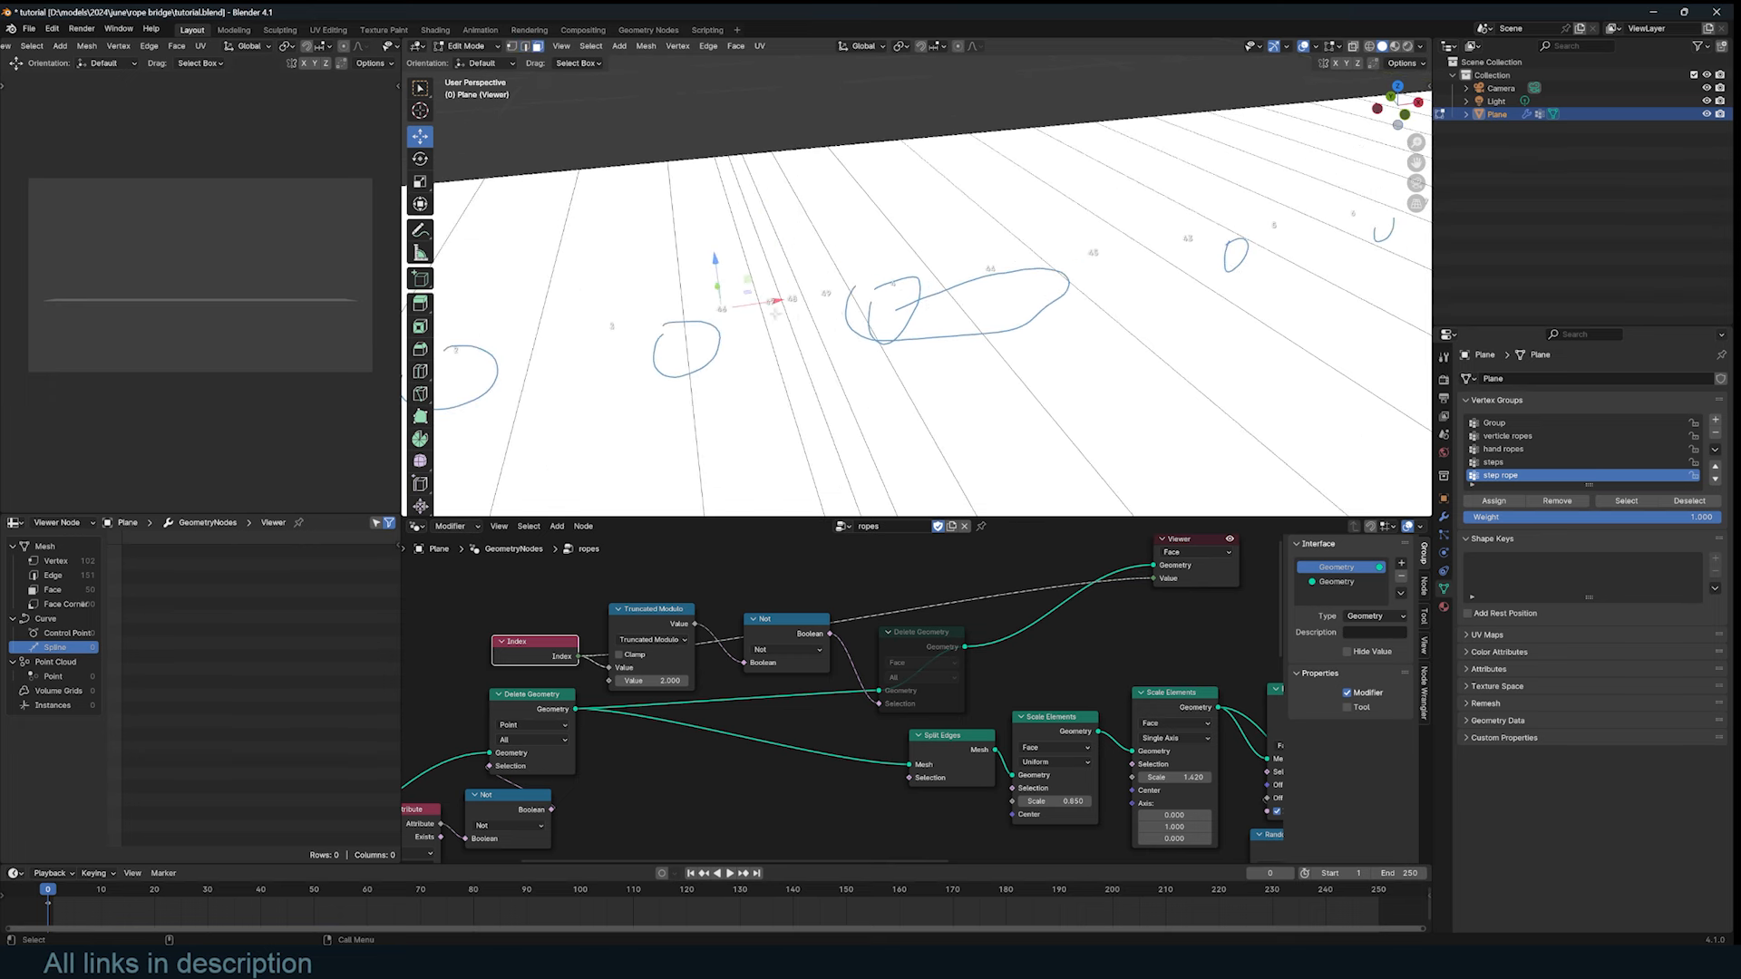
left_click(776, 314)
left_click(800, 308)
left_click(830, 308)
left_click(892, 309)
scroll(830, 339, "down", 3)
scroll(948, 299, "up", 2)
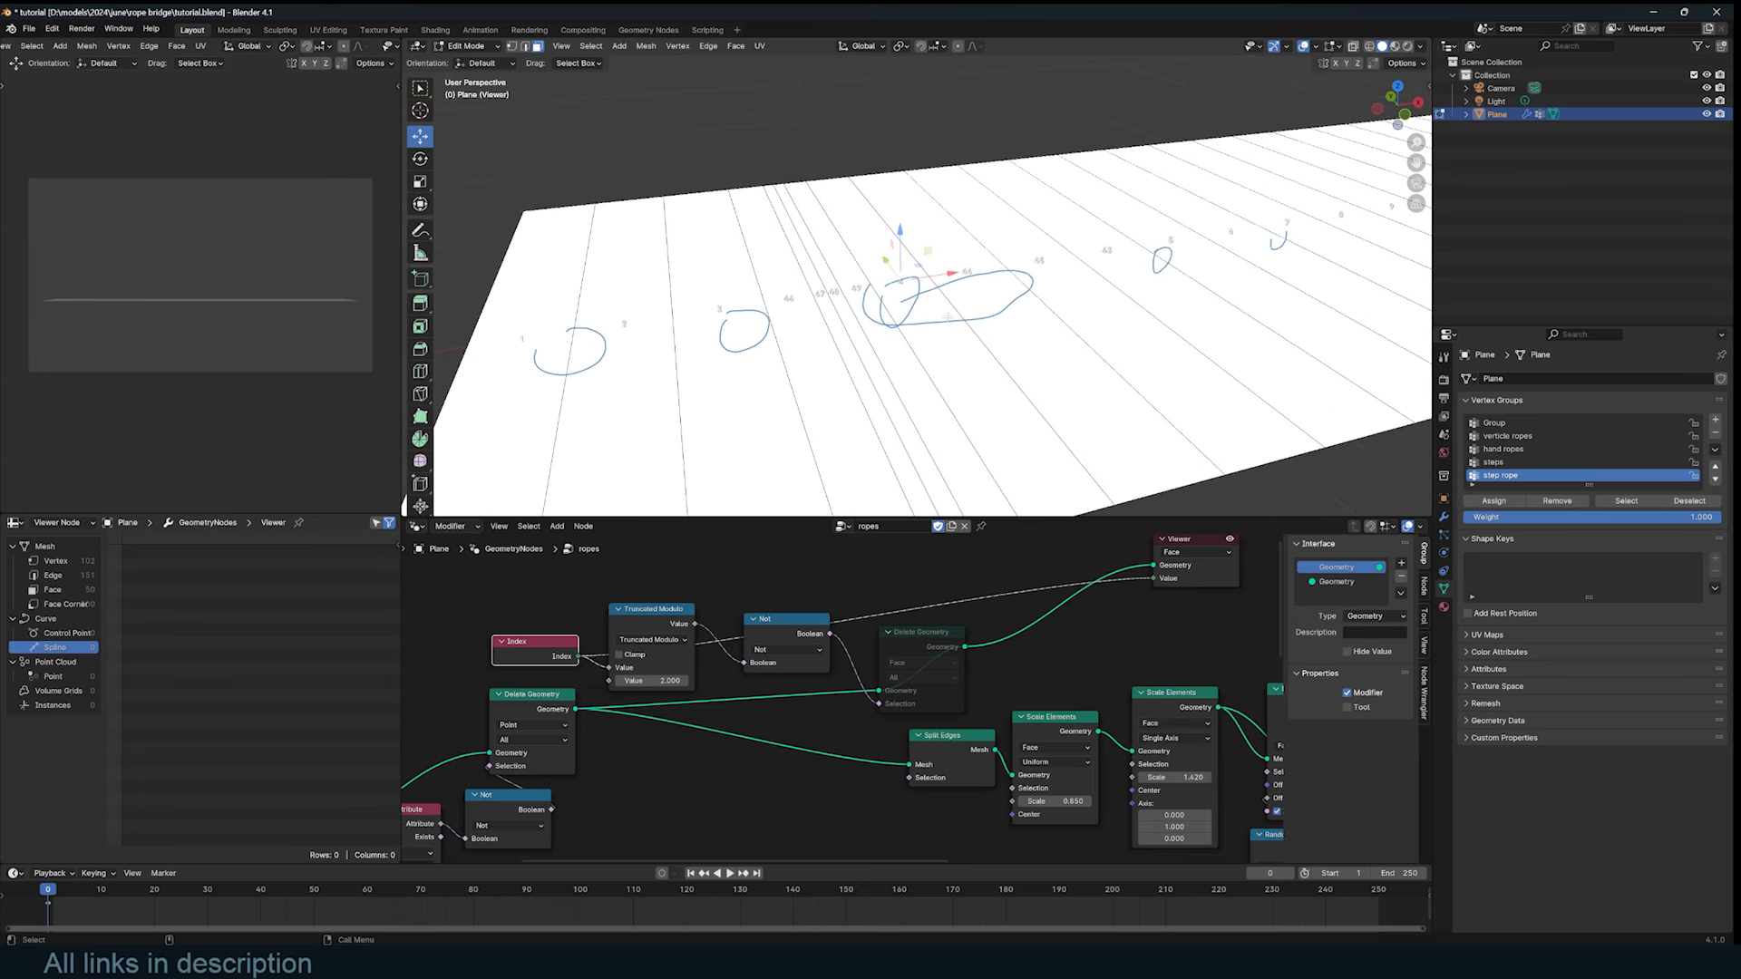
Step: Bevel the plank edge at the start of the elongated annotation loop by about 0.044 m with one segment
key("ctrl+b")
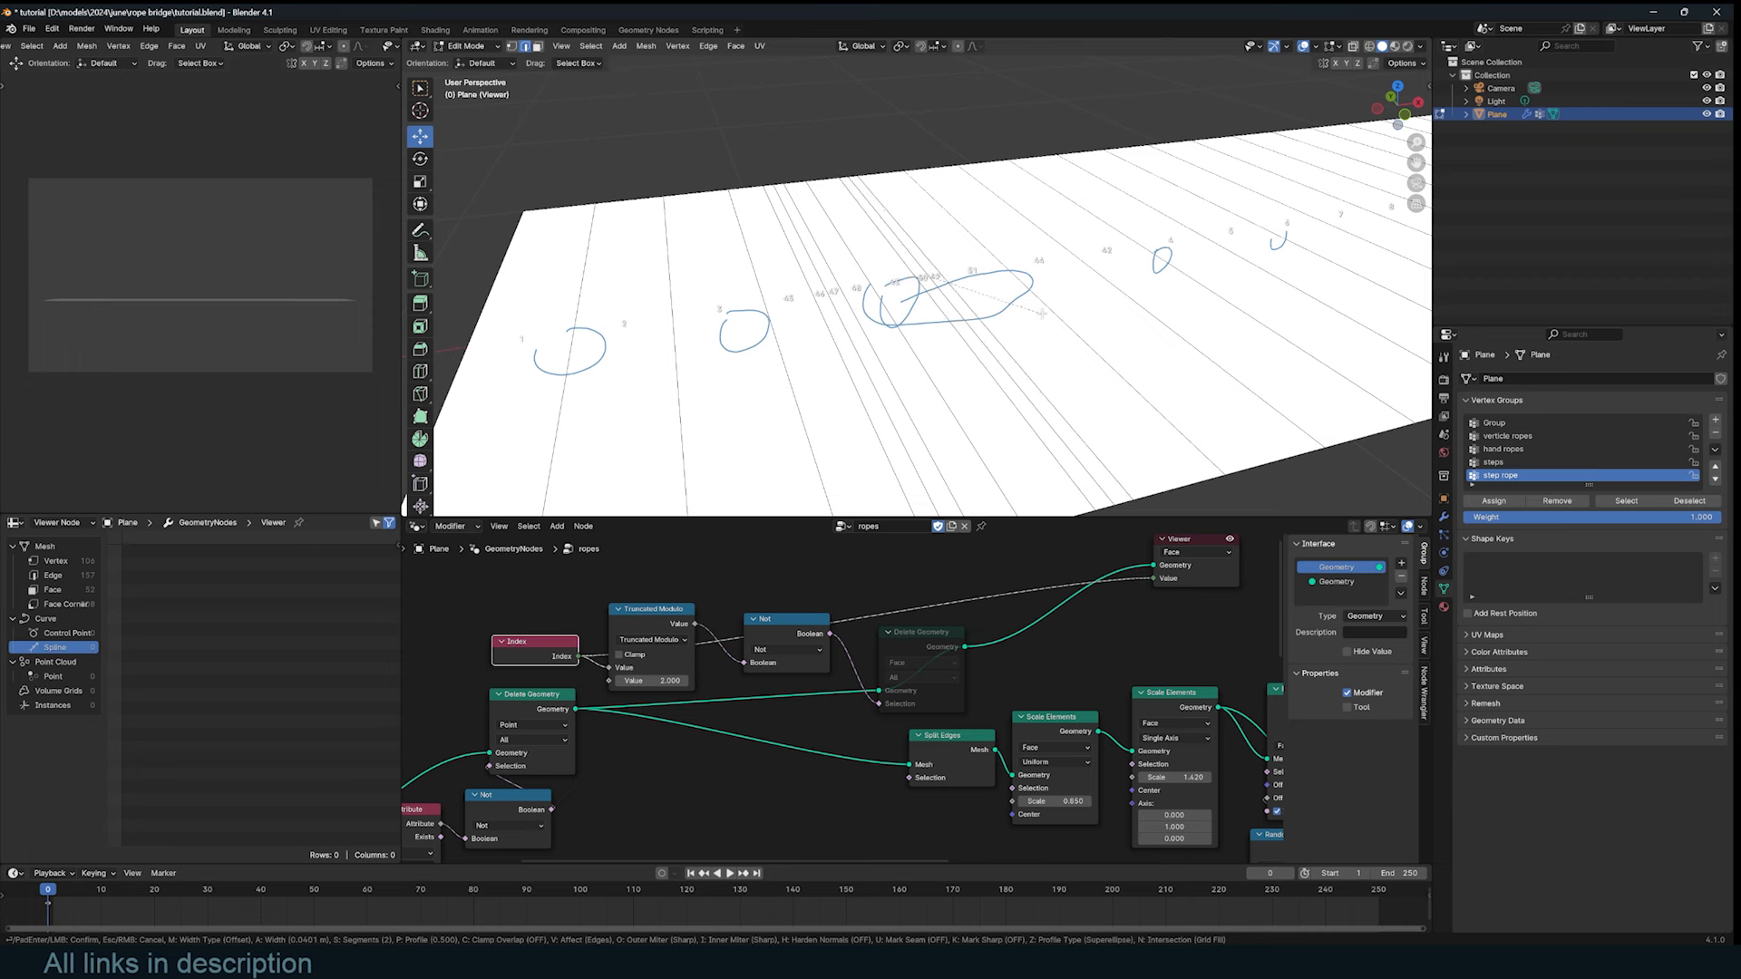
left_click(987, 324)
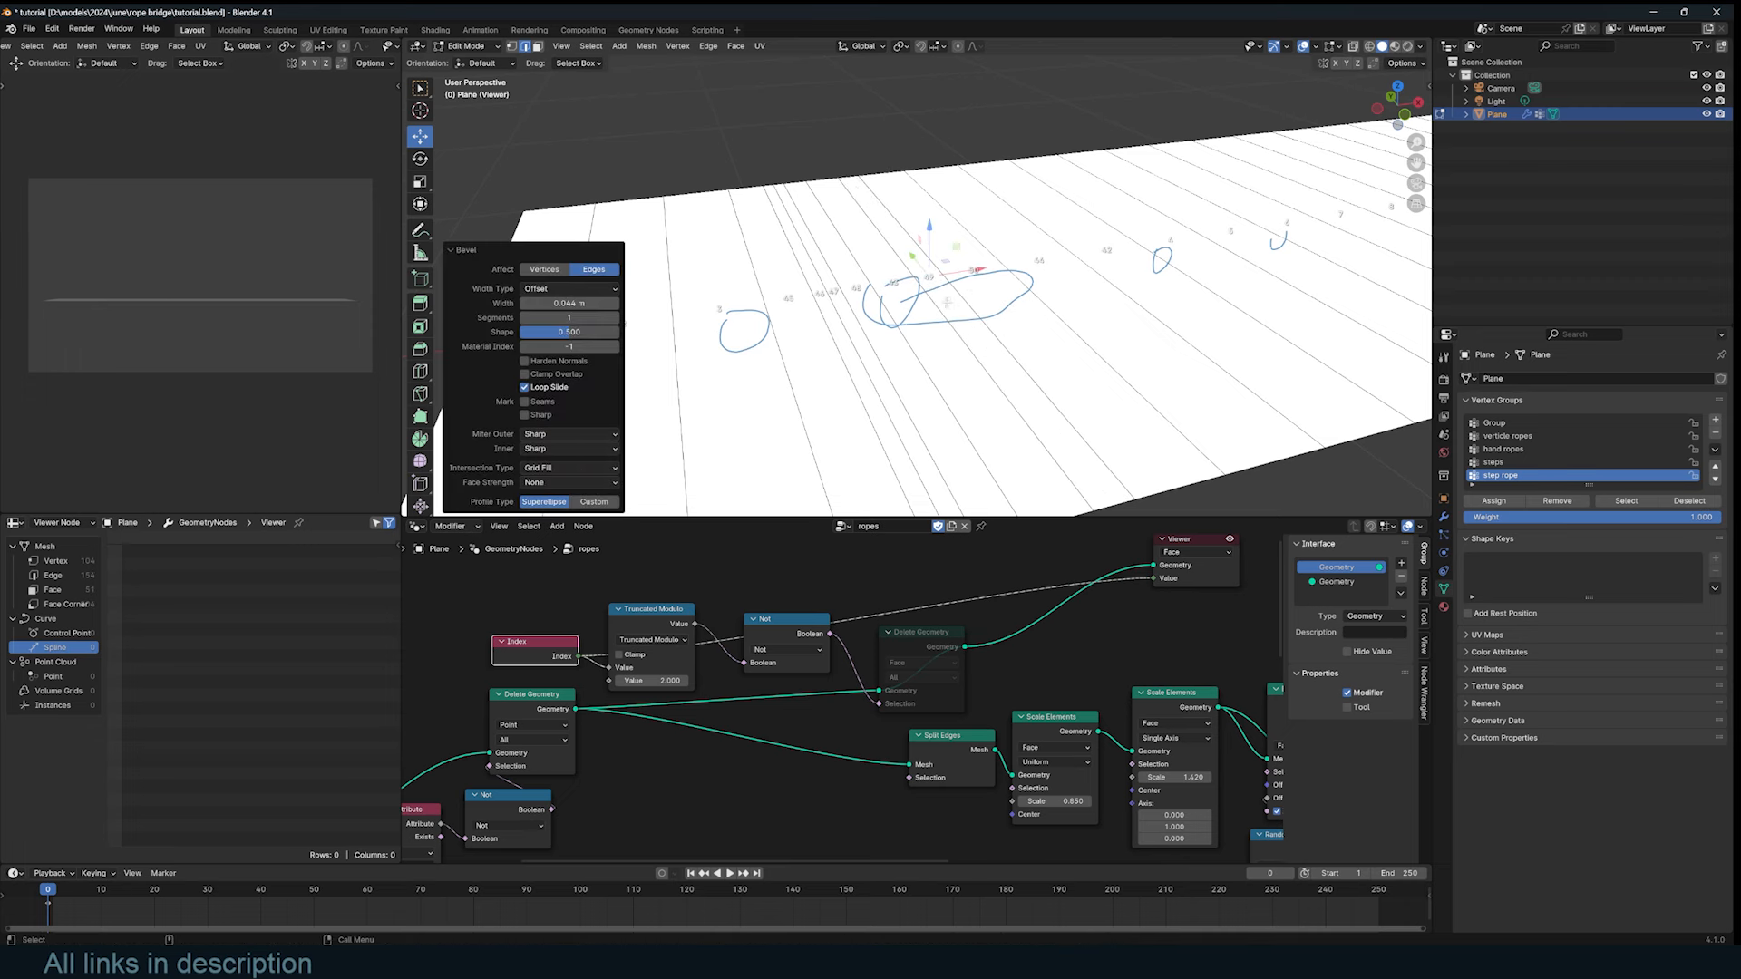
middle_click_drag(833, 335, 856, 320, "shift")
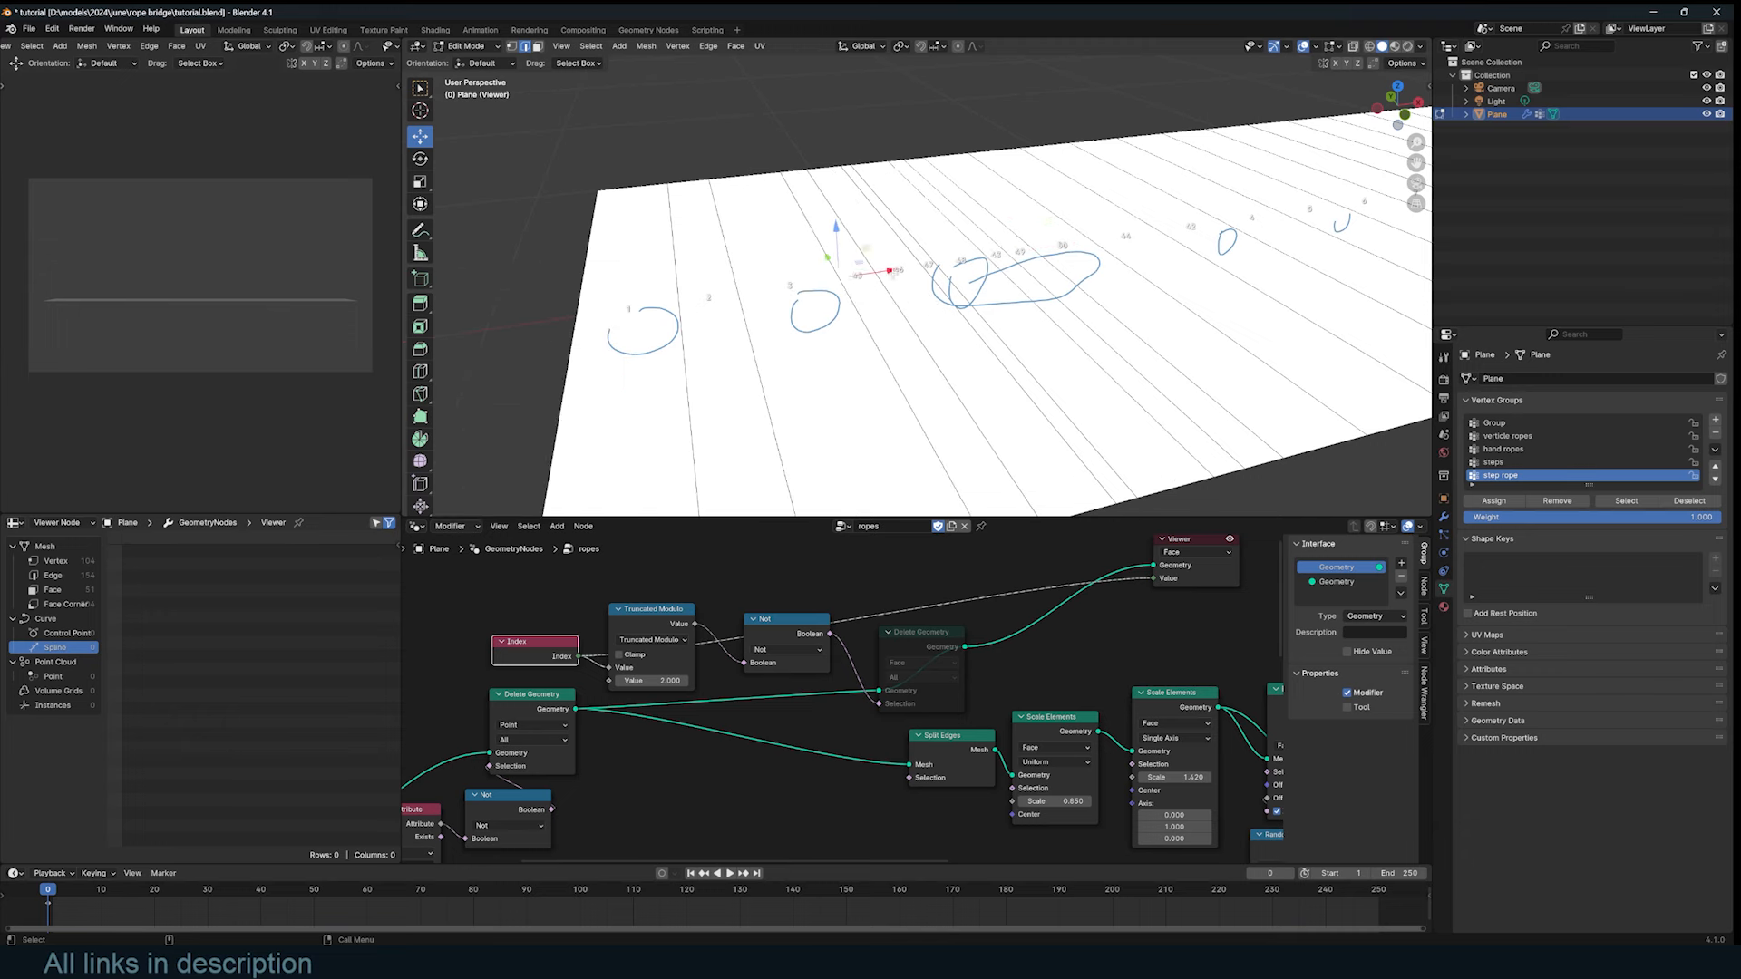
Step: In Object Mode, unmute the face Delete Geometry node to examine the remaining plank pattern and mute it again
key("Tab")
scroll(989, 567, "down", 3)
left_click(813, 663)
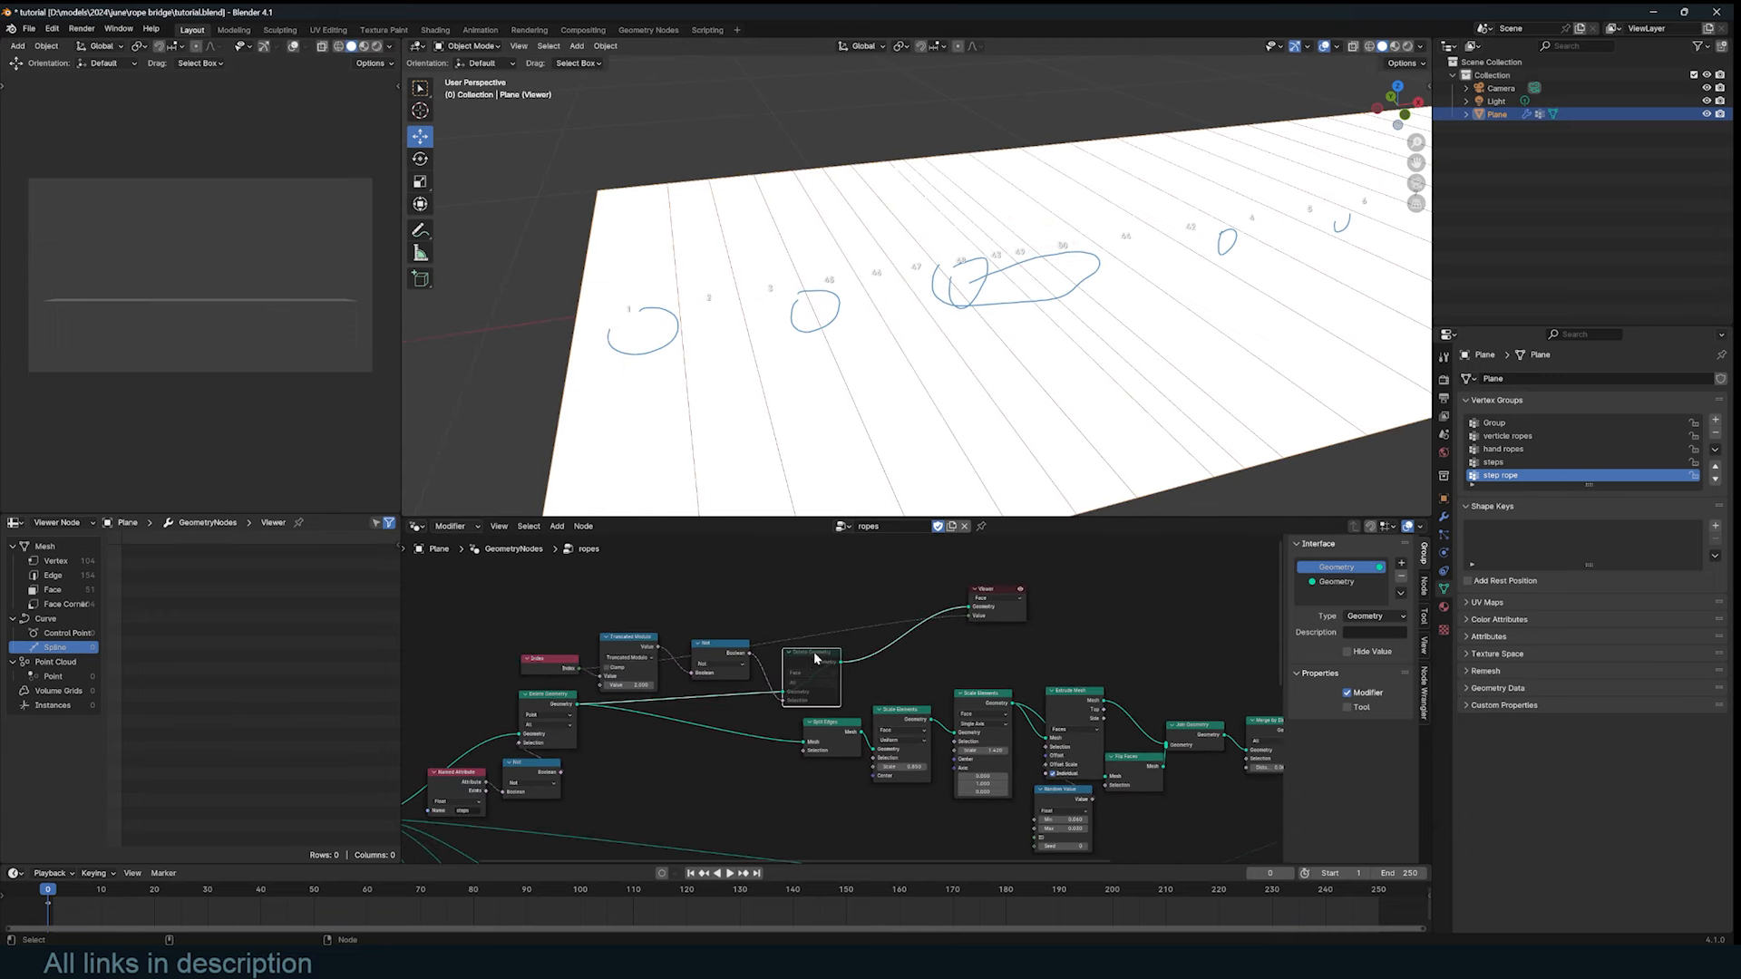
key("m")
middle_click_drag(1044, 264, 949, 285)
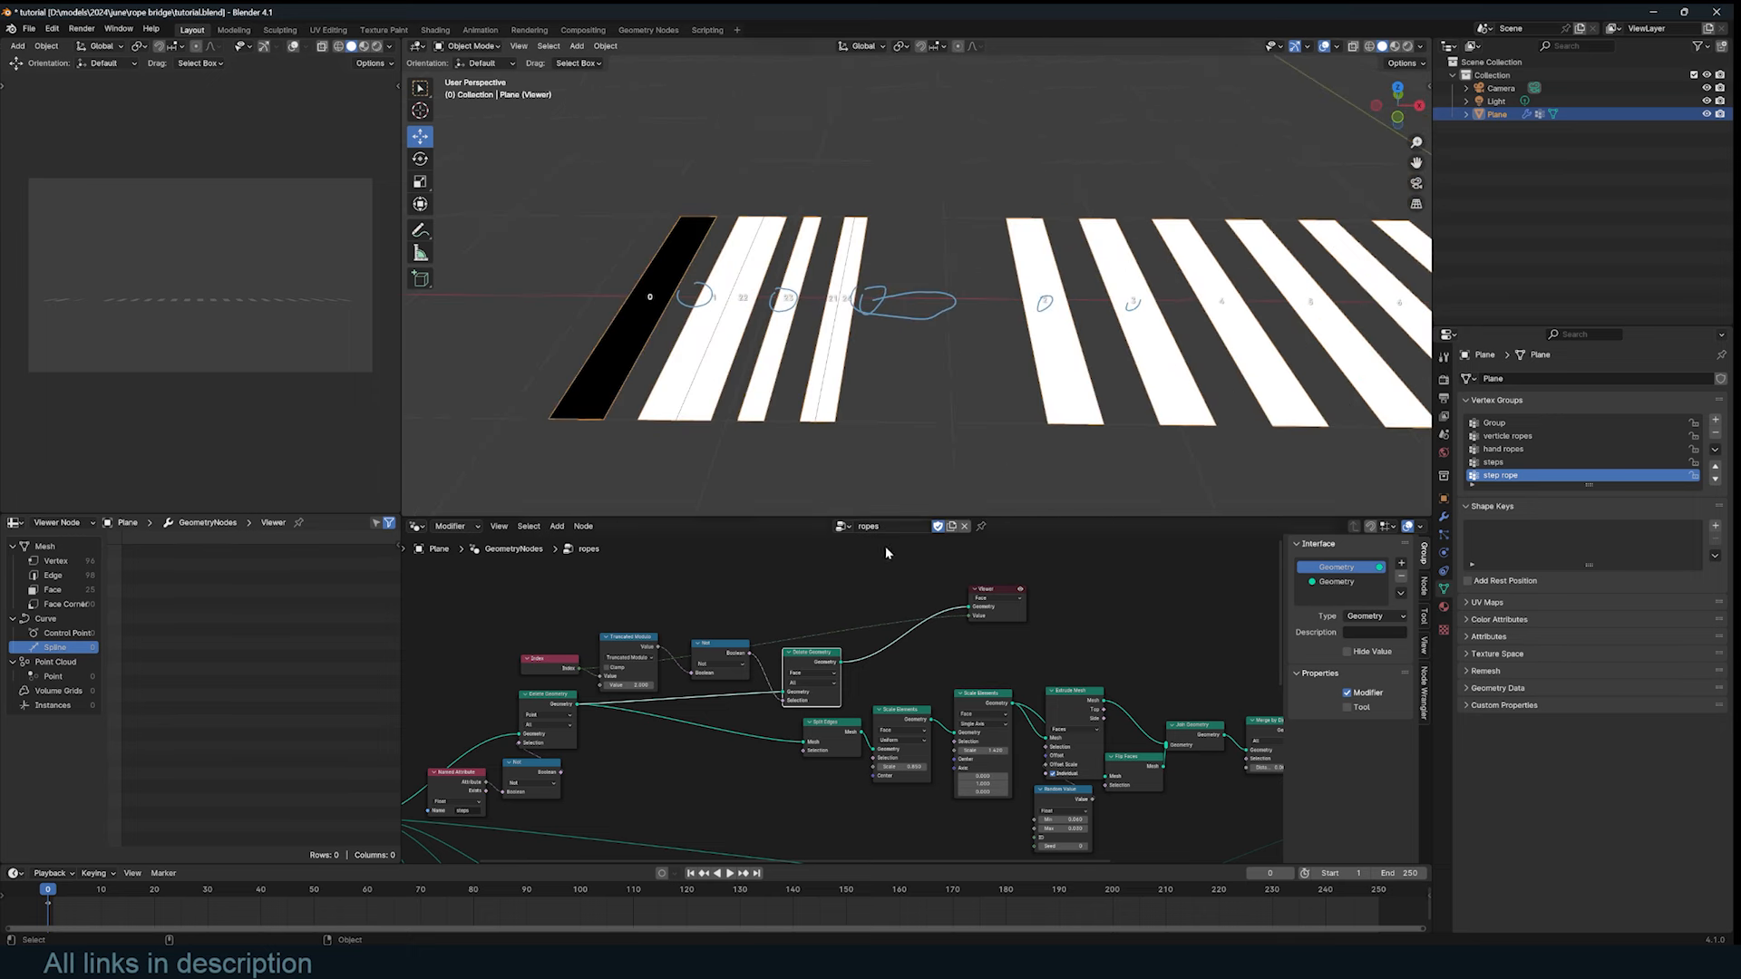
key("m")
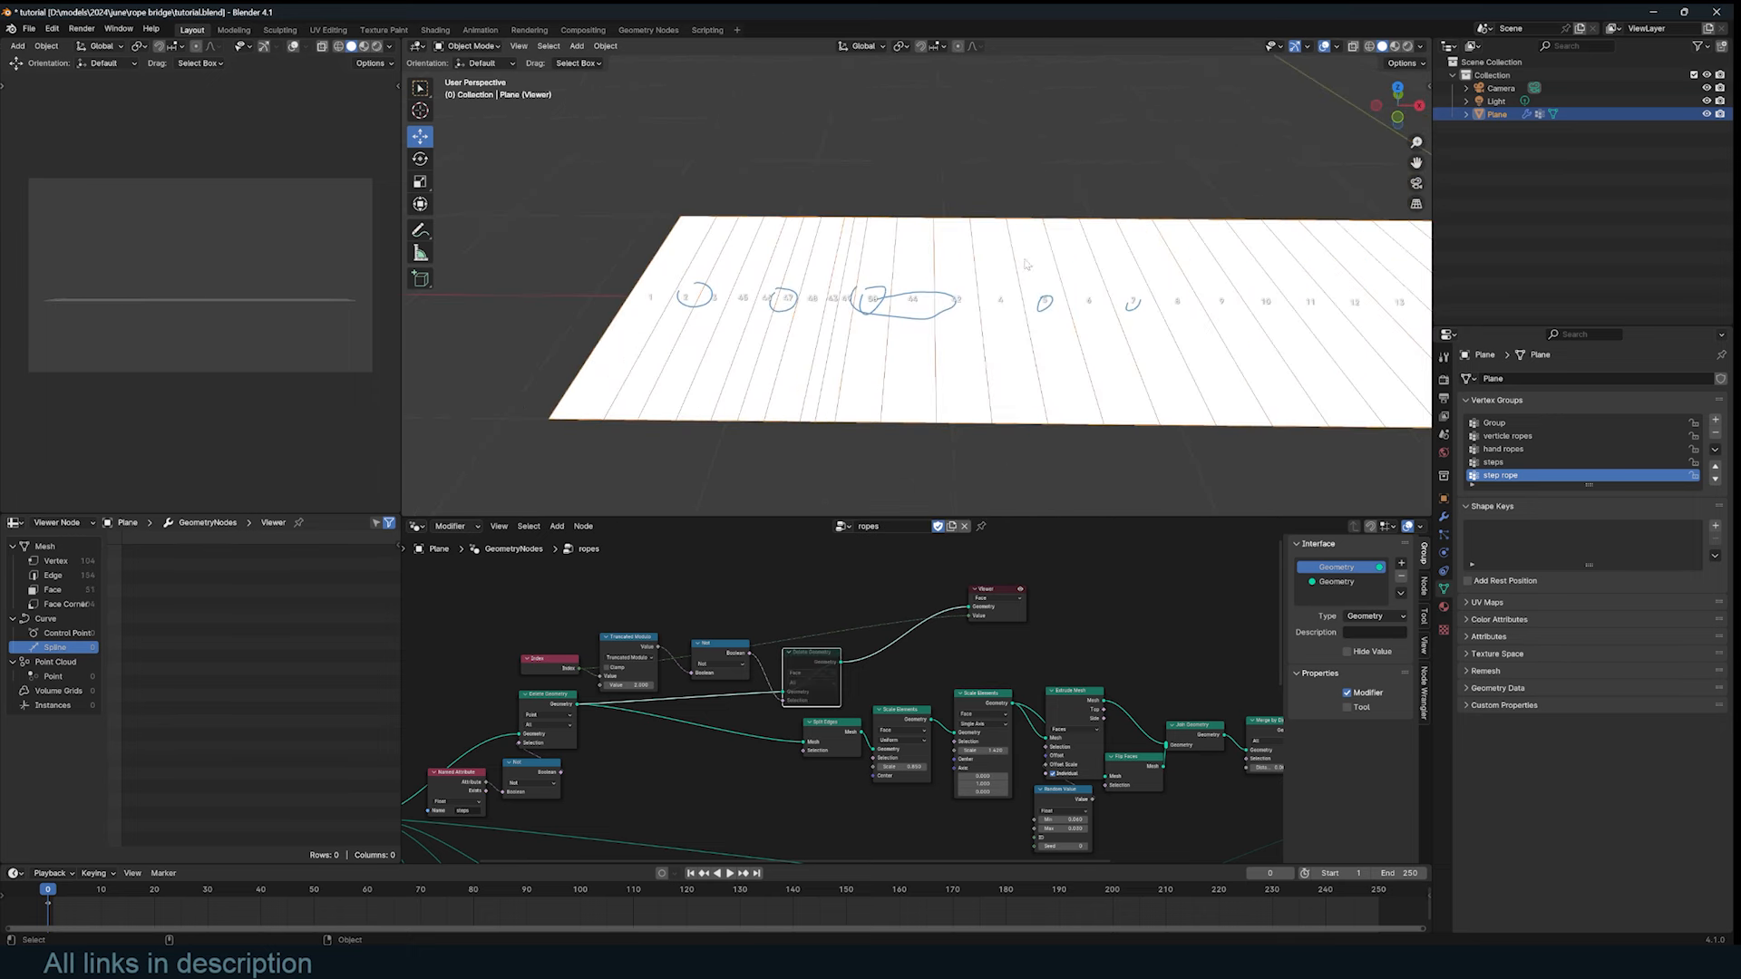
Step: In Edit Mode, bevel the plank edge near the end of the elongated annotation loop by about 0.048 m with one segment
scroll(1028, 264, "up", 5)
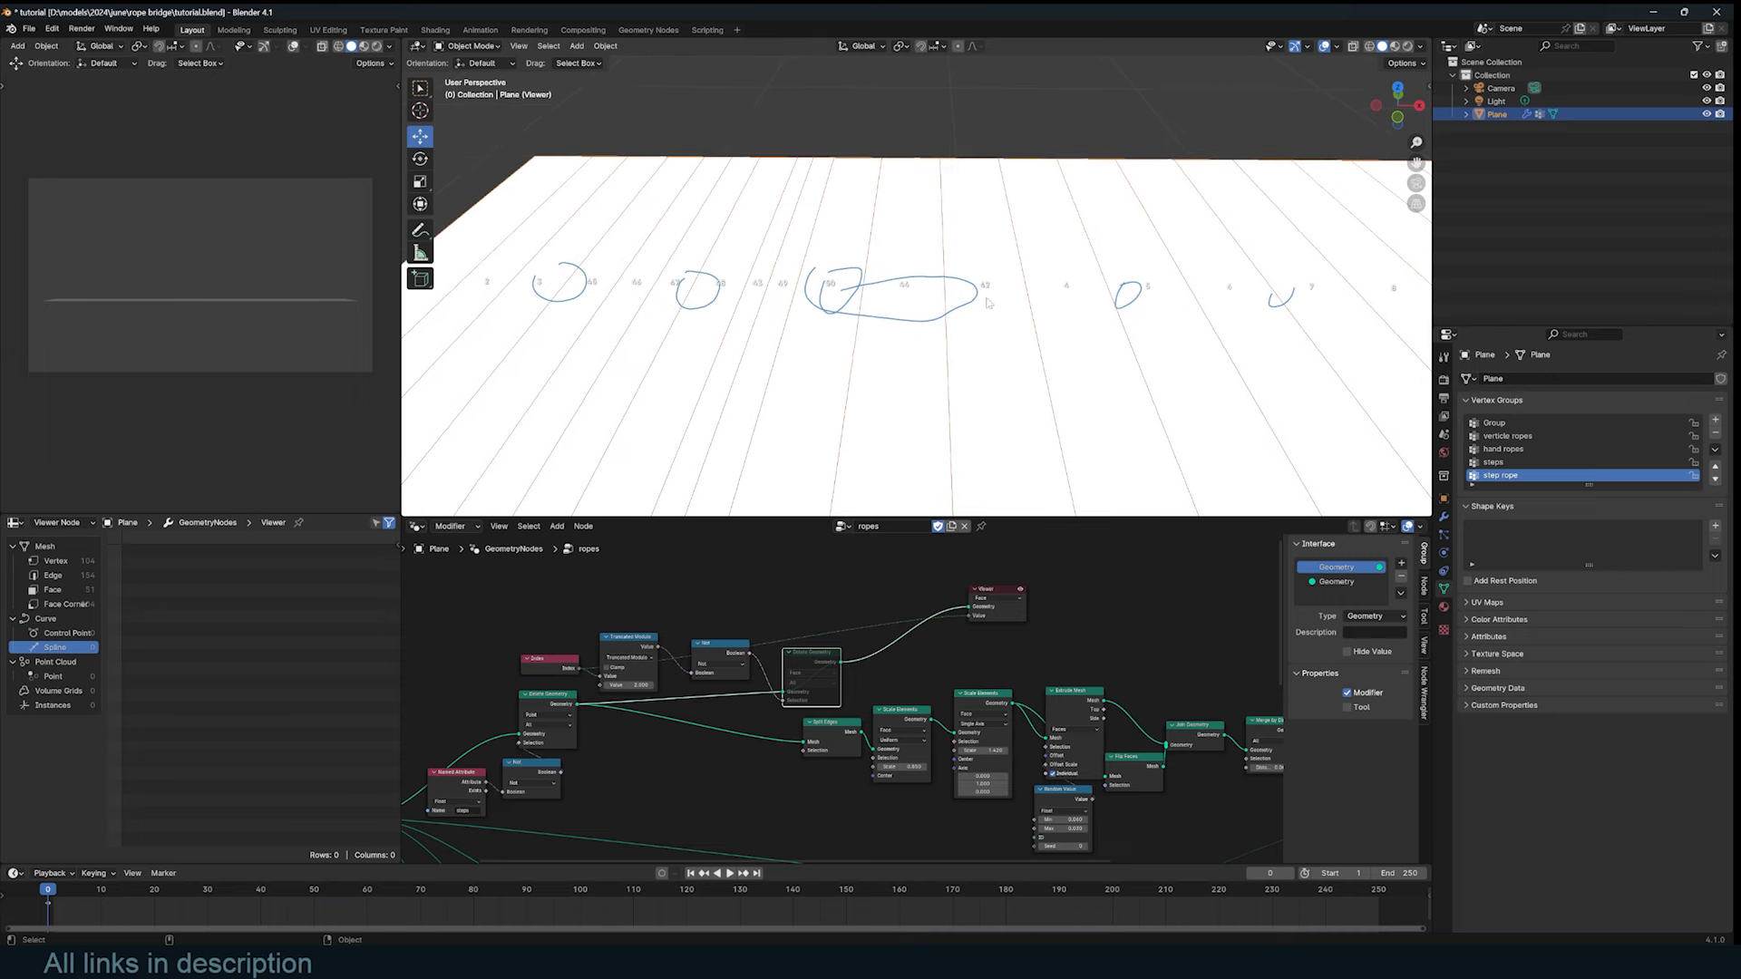
key("Tab")
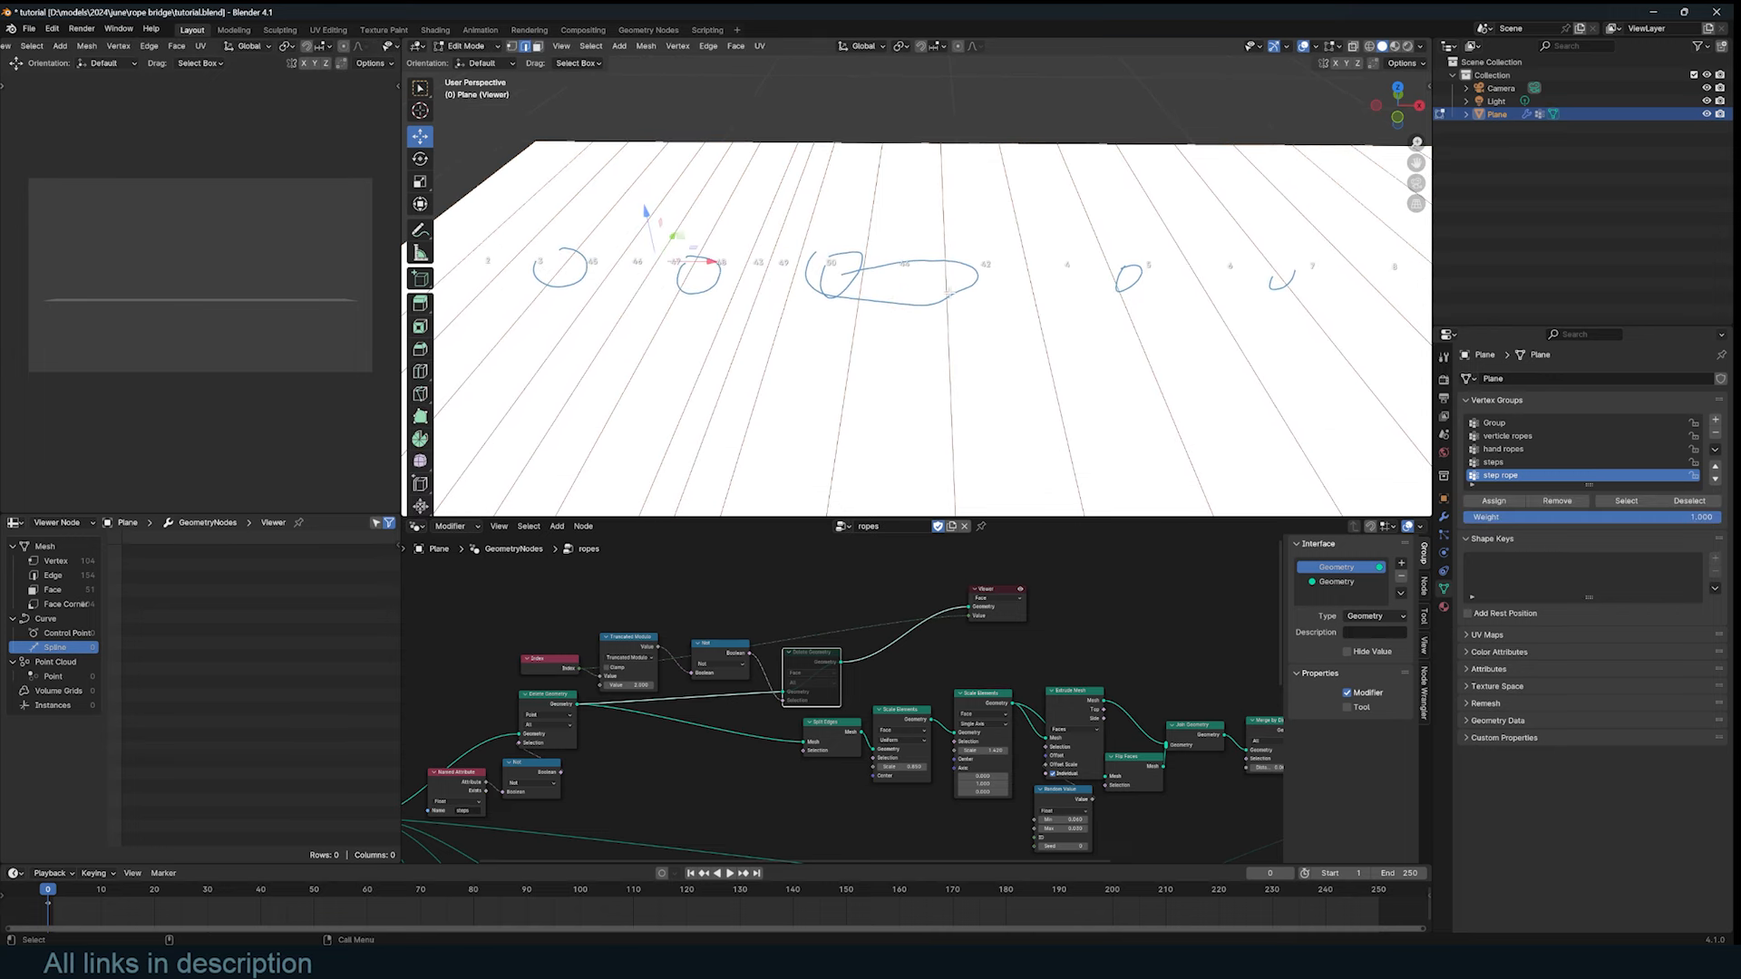
key("ctrl+b")
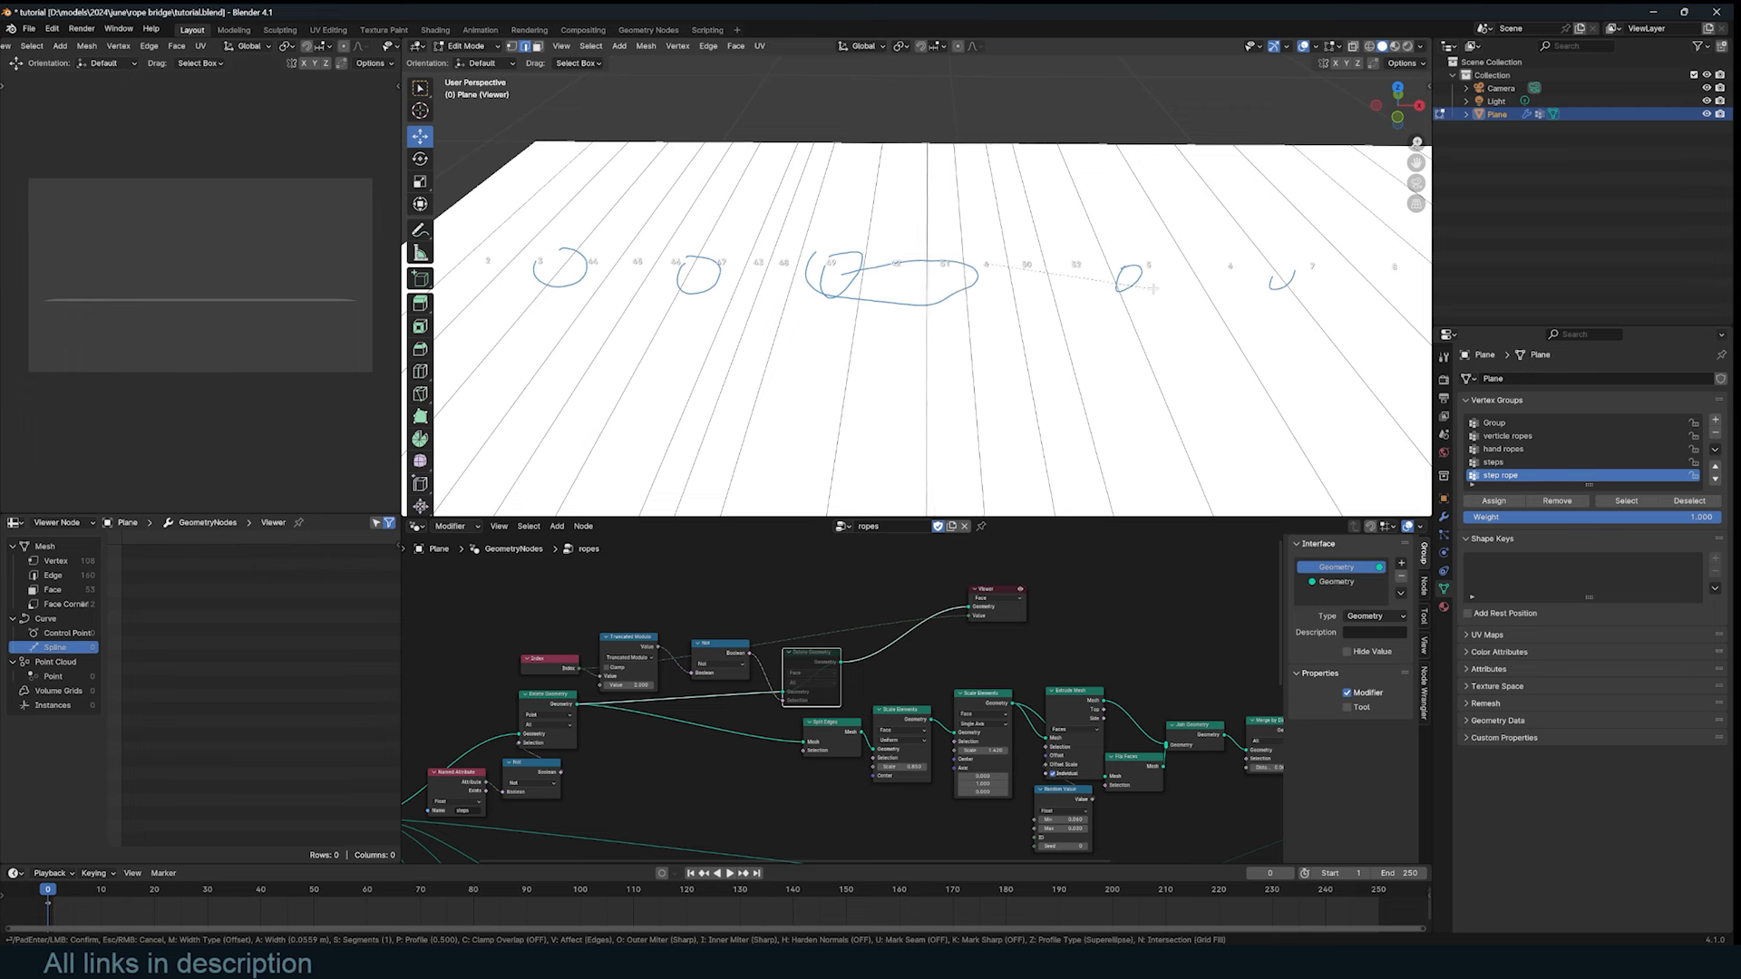
key("Escape")
left_click(953, 290)
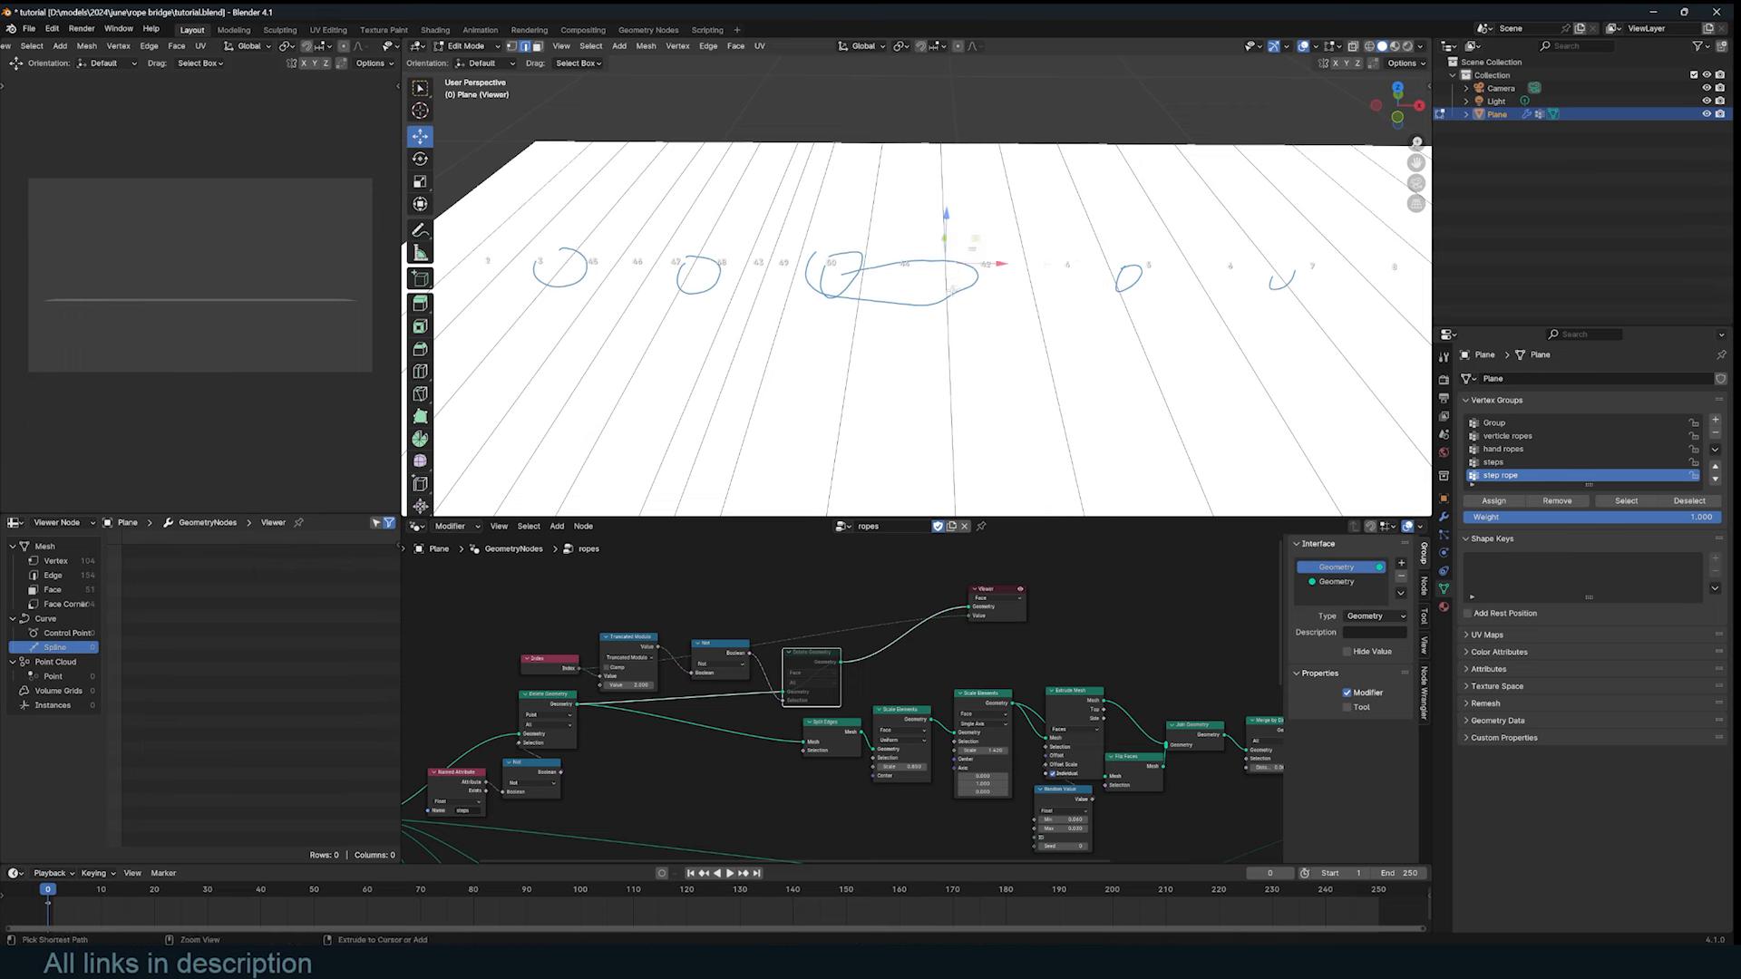
key("ctrl+b")
left_click(1061, 294)
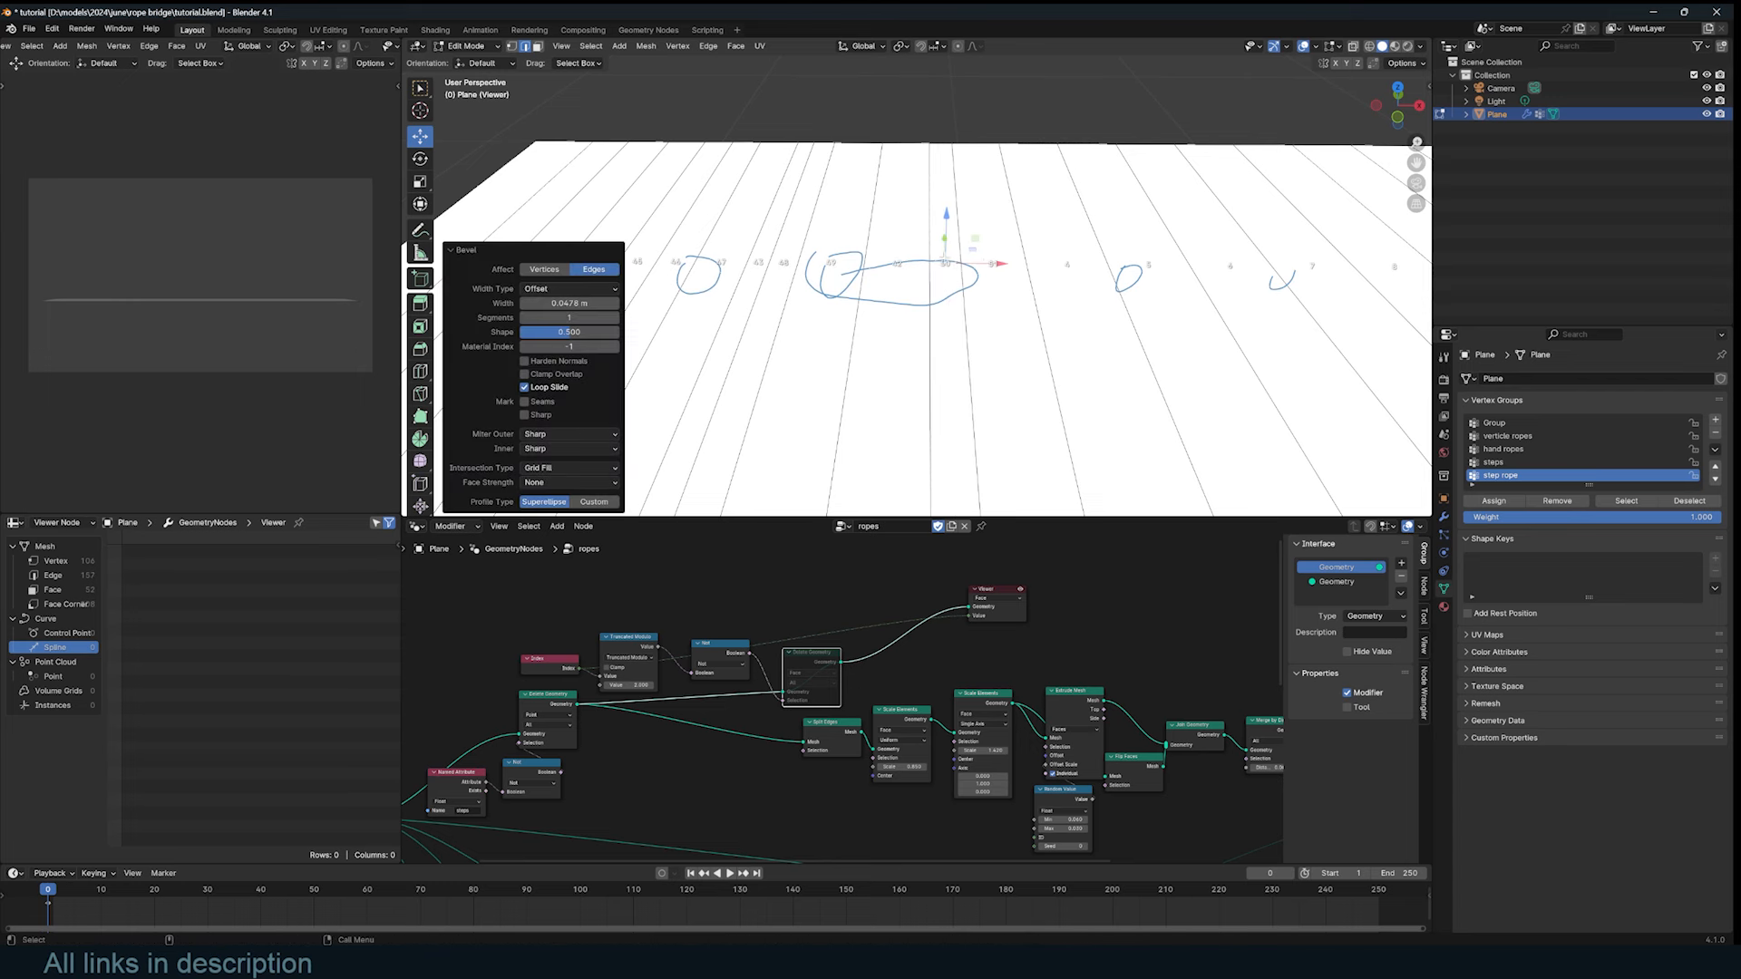
left_click(1005, 269)
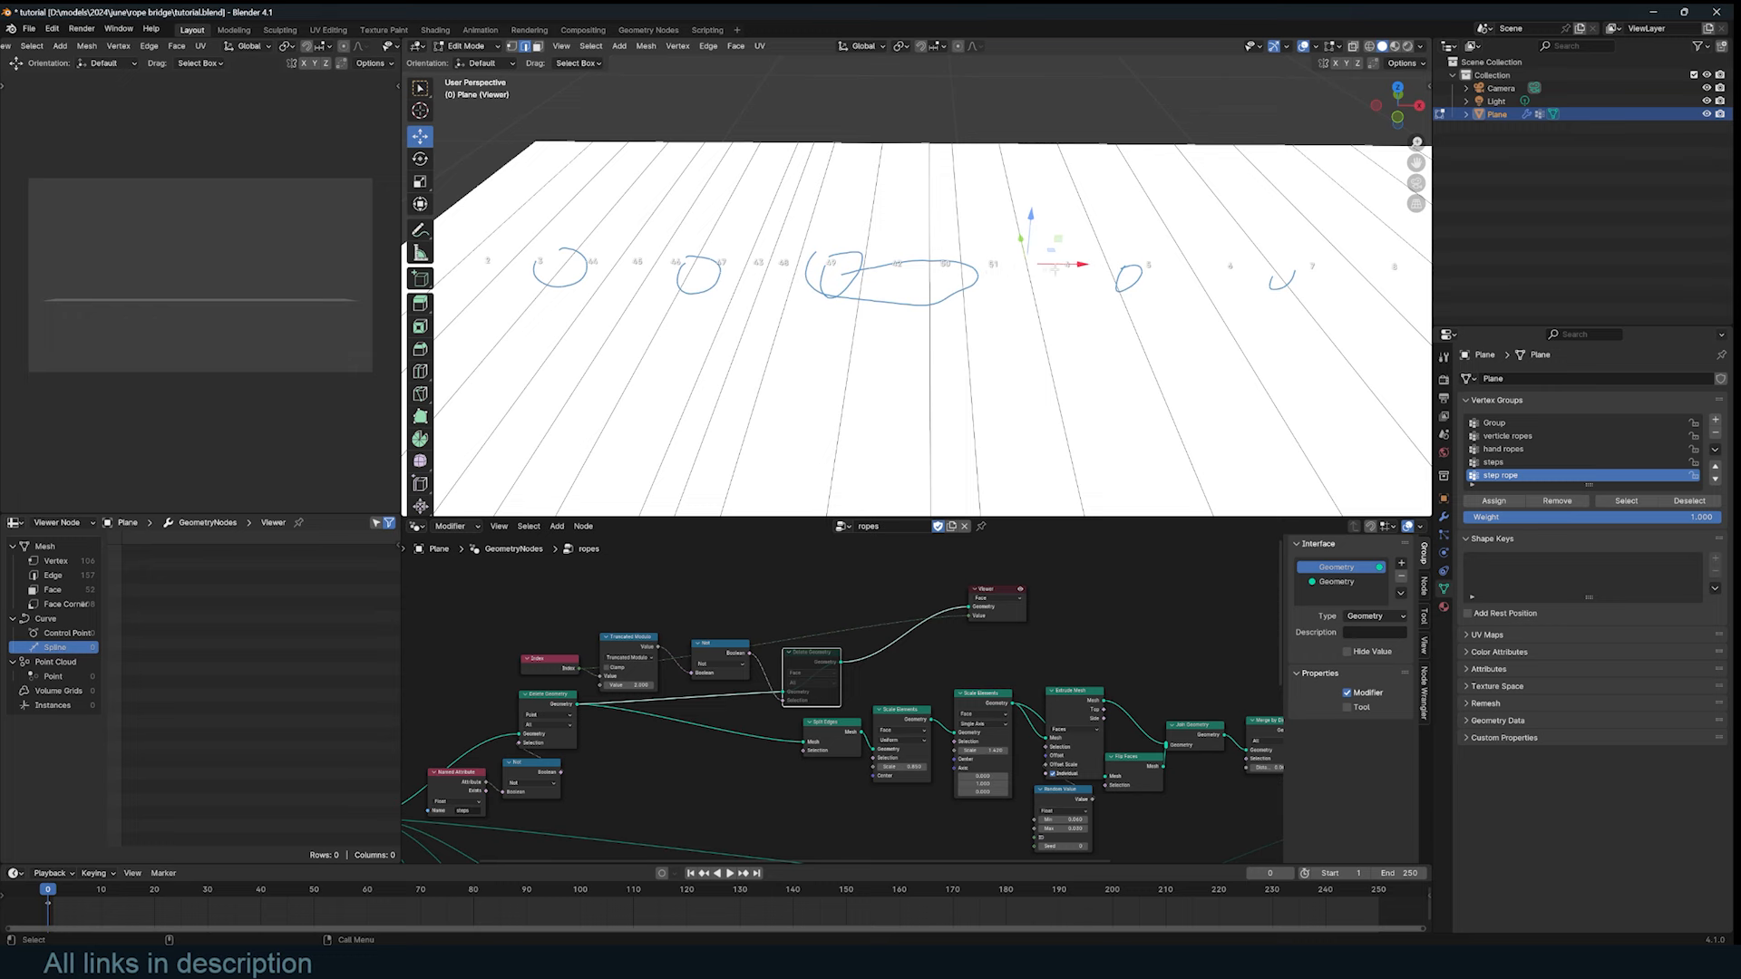
Step: In Object Mode, unmute the face Delete Geometry node and play the simulation to check the alternate planks
scroll(913, 325, "down", 6)
key("Tab")
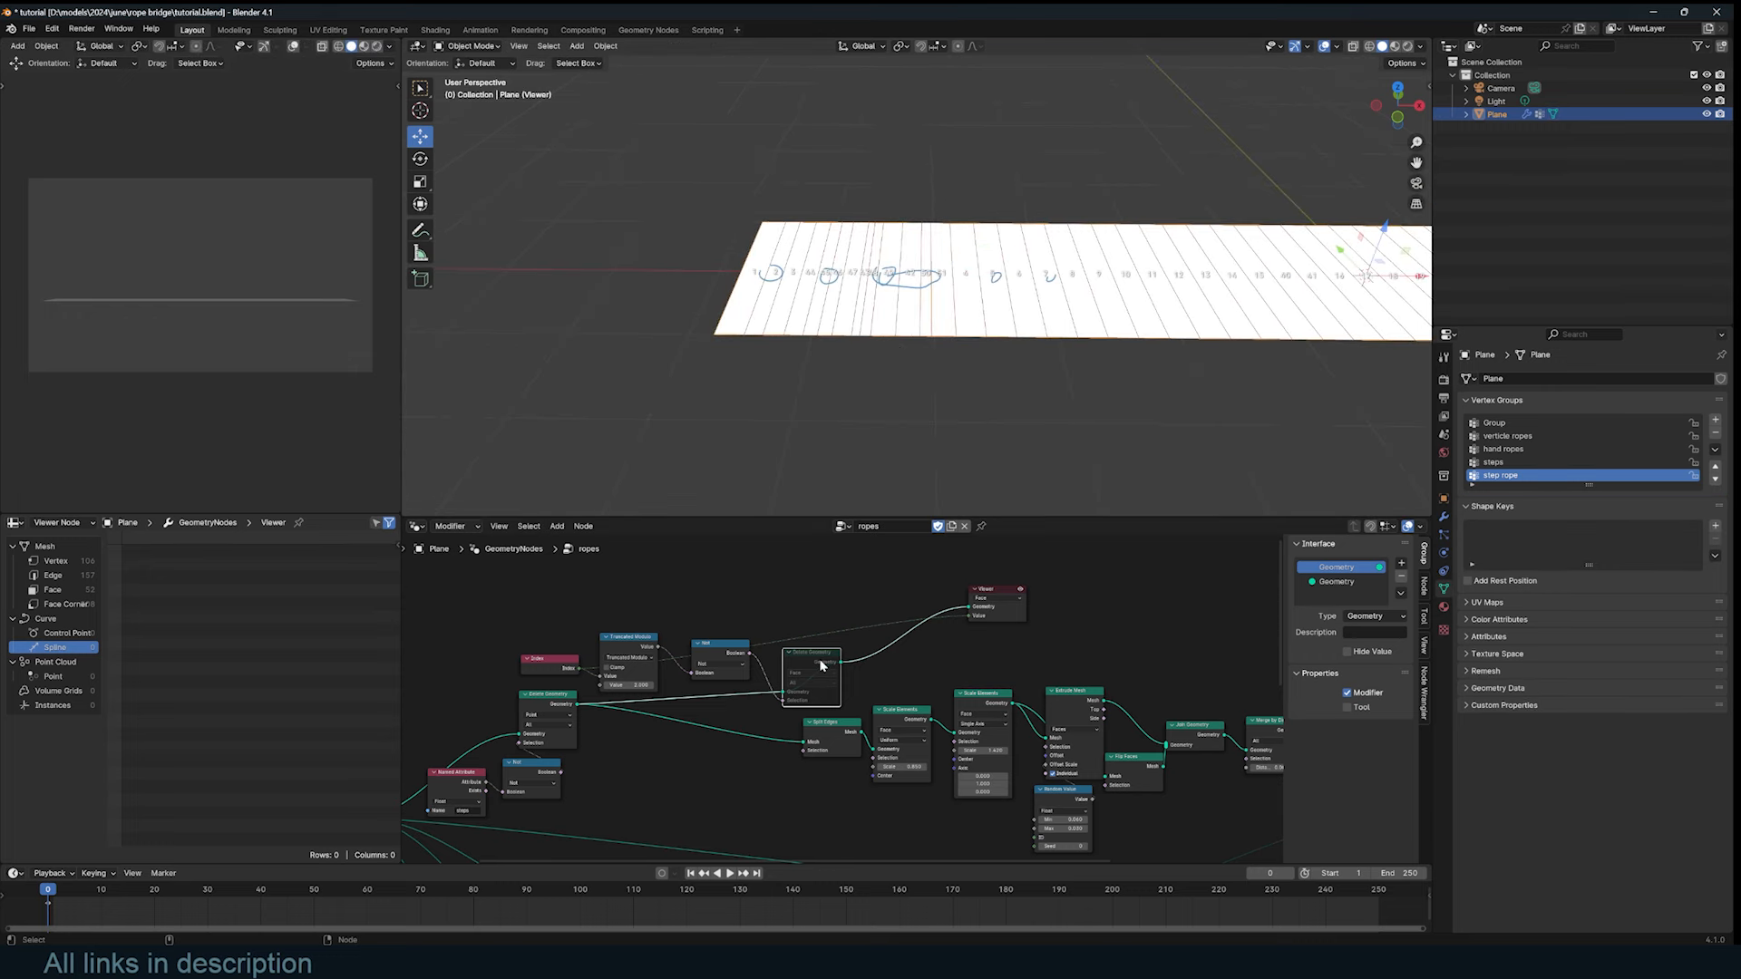
key("m")
scroll(1010, 311, "down", 3)
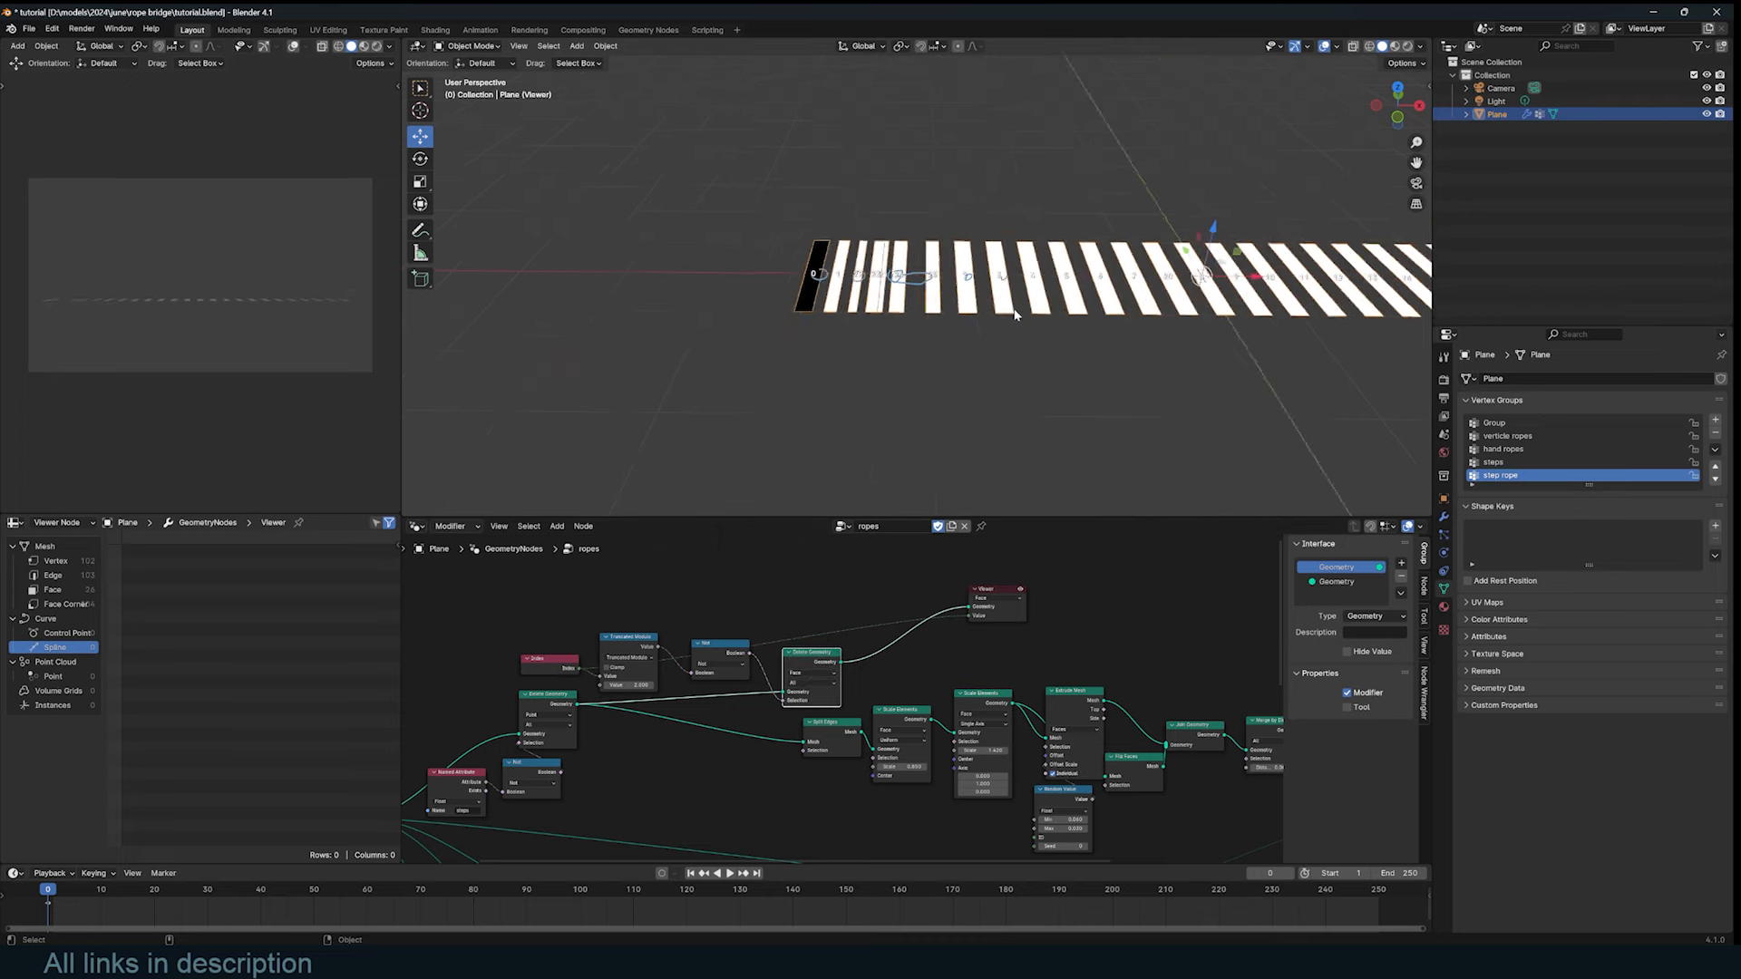
middle_click_drag(1010, 311, 1067, 311)
key("space")
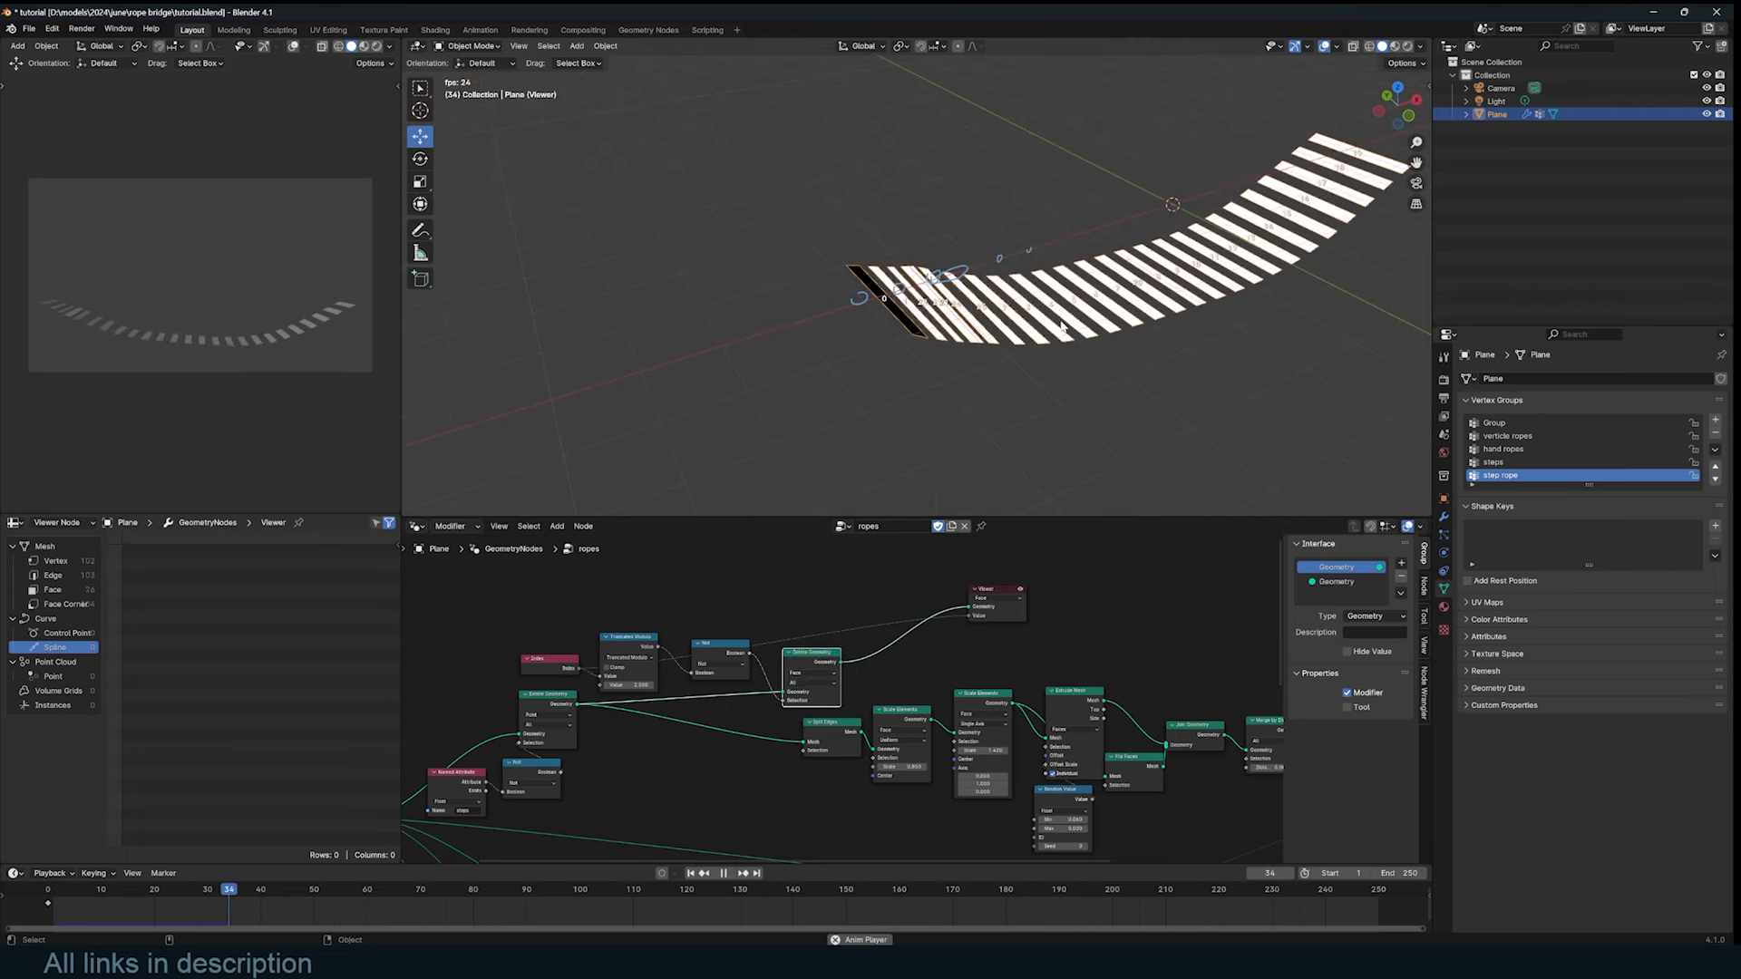
key("Escape")
middle_click_drag(1121, 364, 963, 408, "shift")
scroll(963, 410, "down", 1)
Step: Feed the Delete Geometry output into the mesh input of Split Edges and delete the Viewer node
scroll(1019, 638, "down", 4)
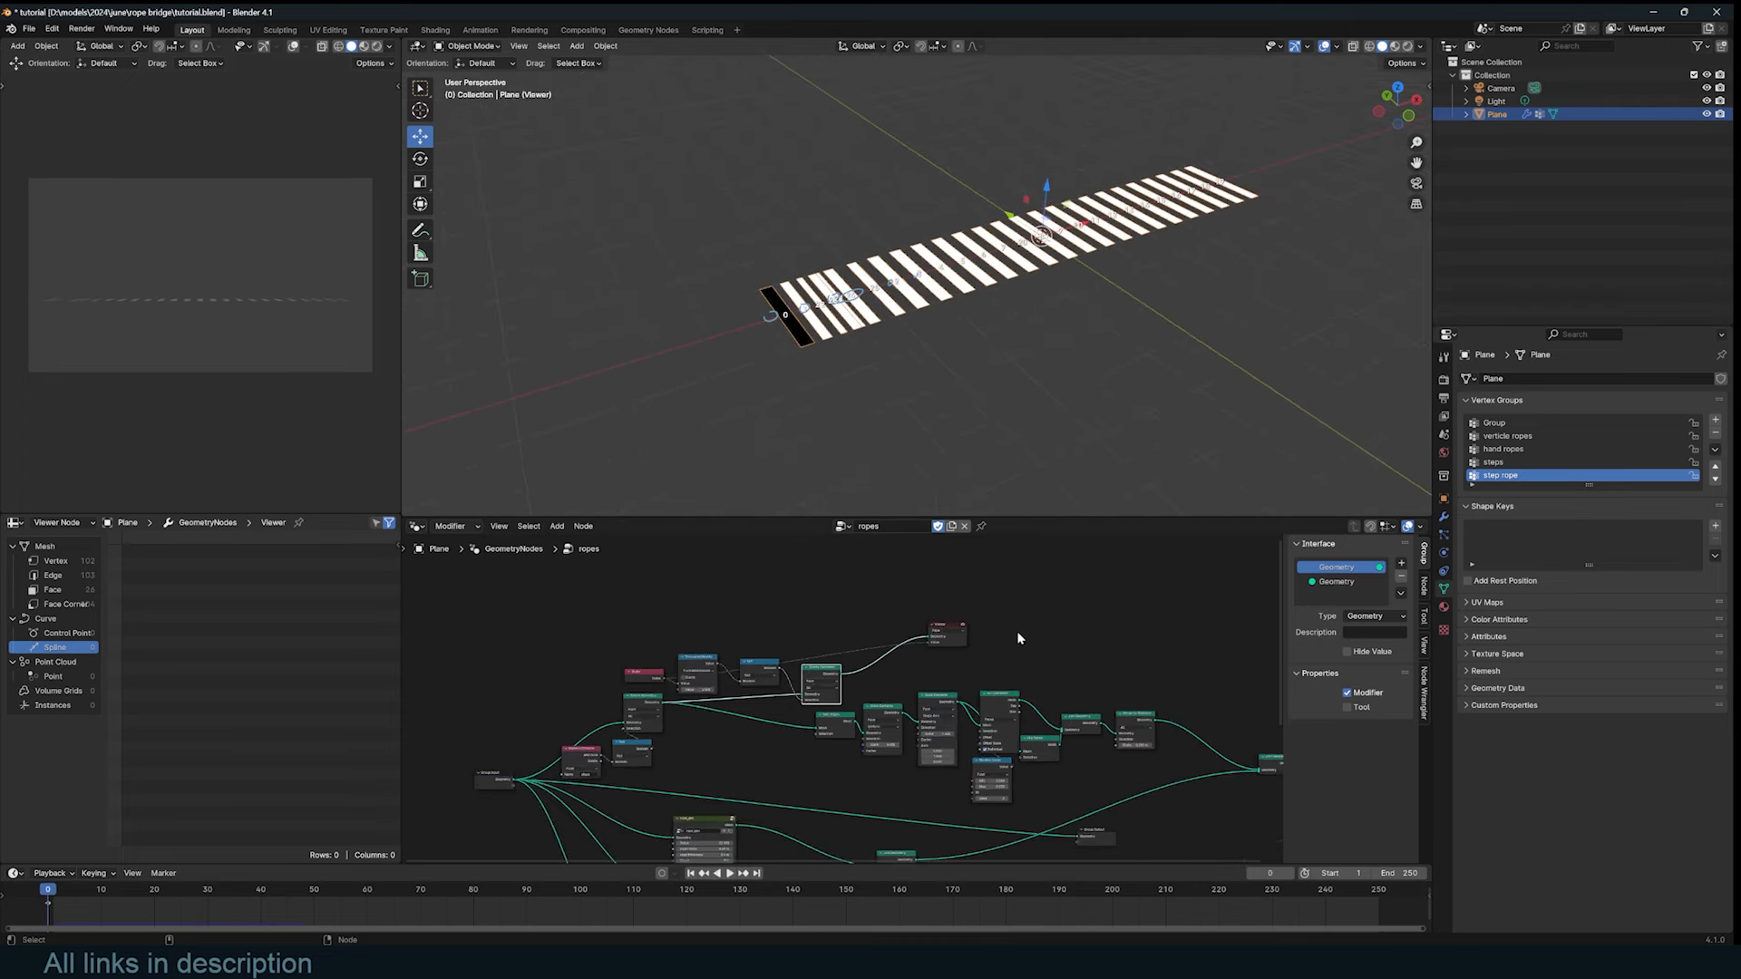
middle_click_drag(1018, 637, 798, 595)
scroll(778, 595, "up", 4)
middle_click_drag(655, 611, 846, 618)
scroll(748, 619, "up", 2)
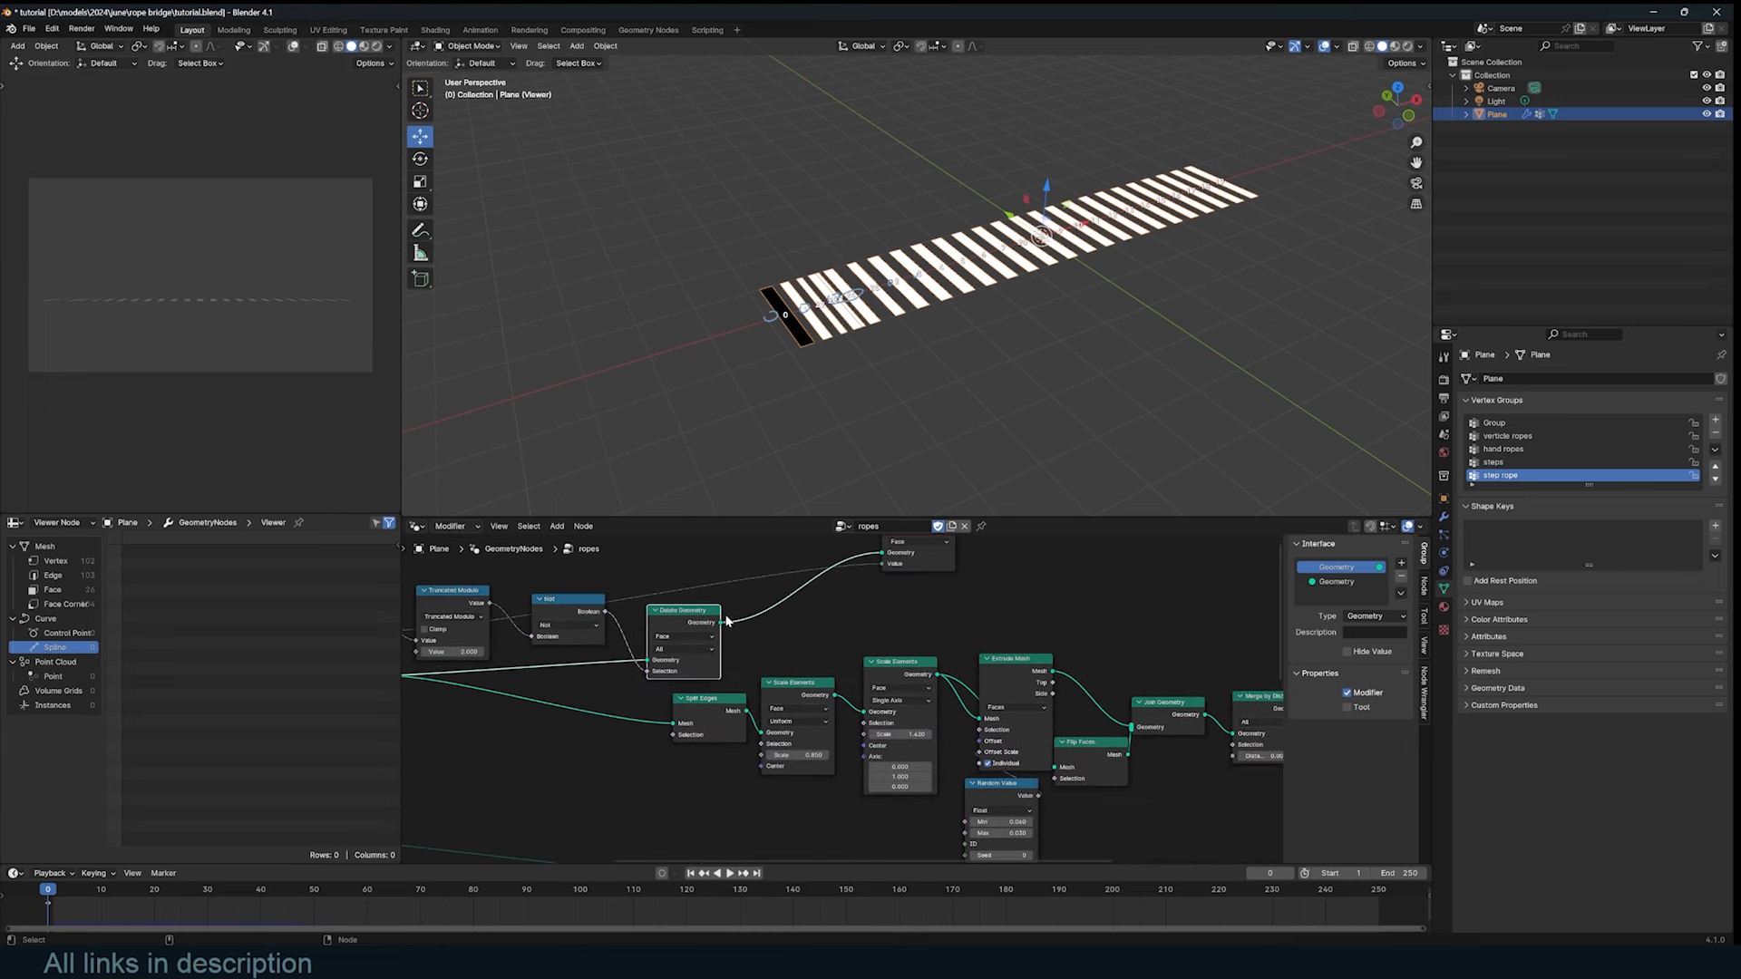
left_click_drag(723, 624, 672, 720)
scroll(835, 660, "down", 2)
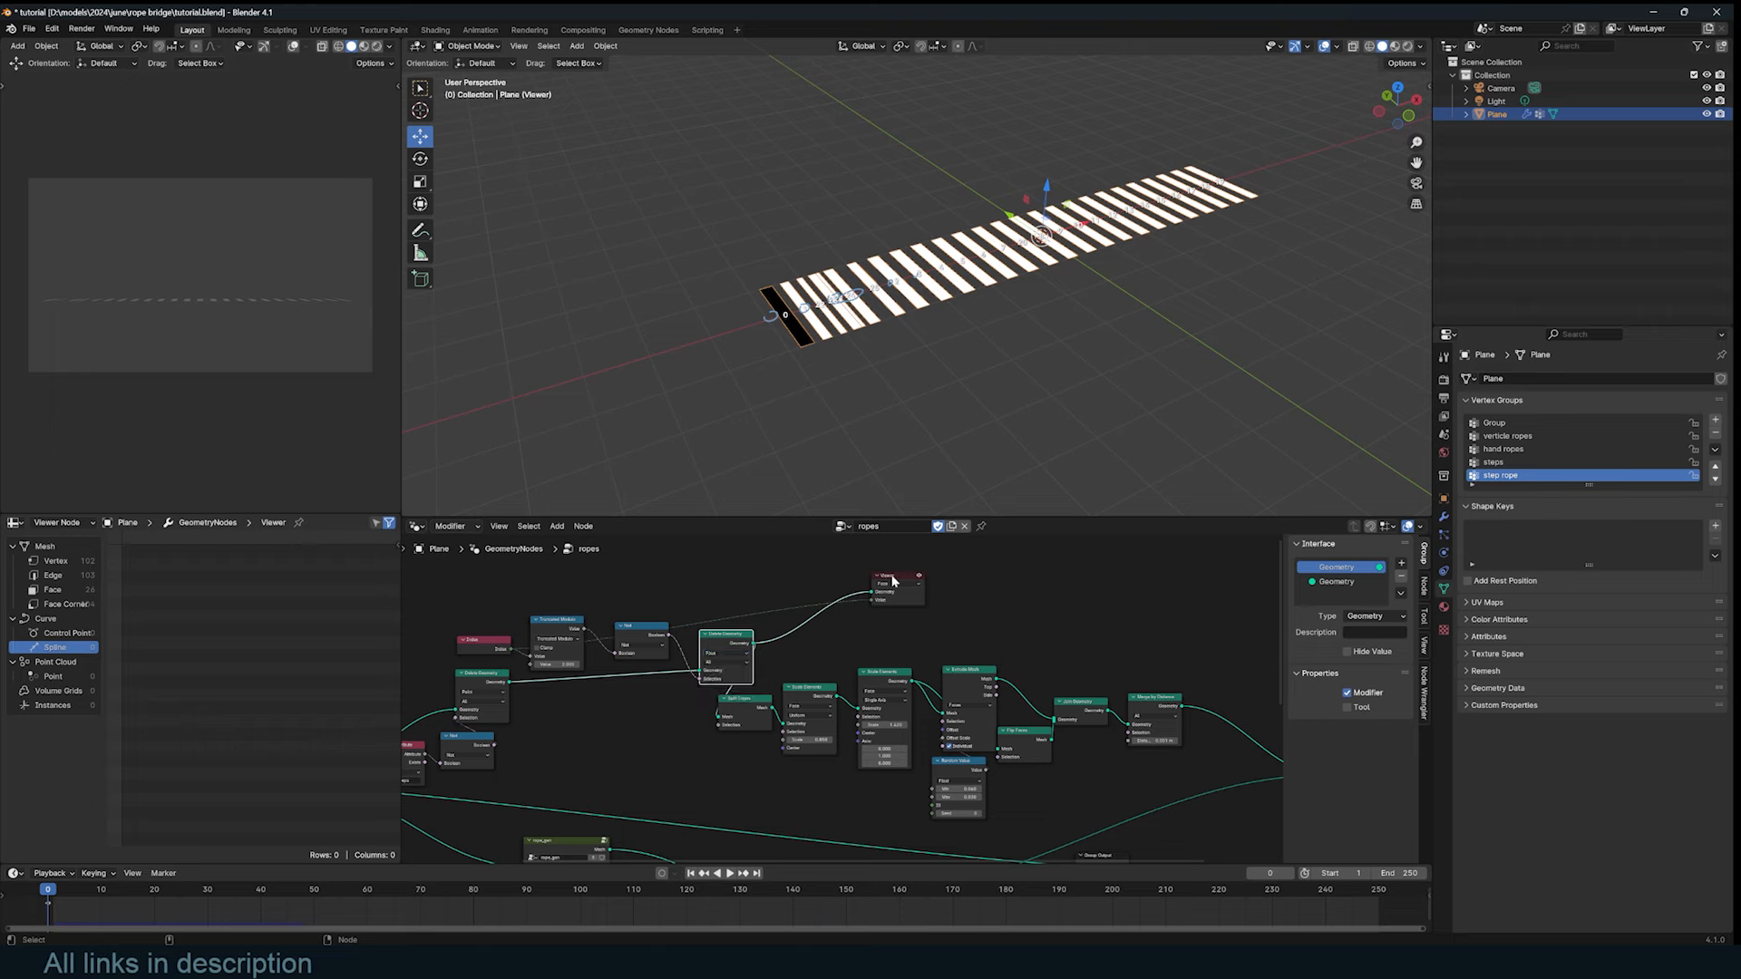
key("x")
Step: Preview the joined planks and ropes through a Viewer, deselect the bridge and play the simulation to inspect its planks
scroll(916, 626, "right", 10, "ctrl")
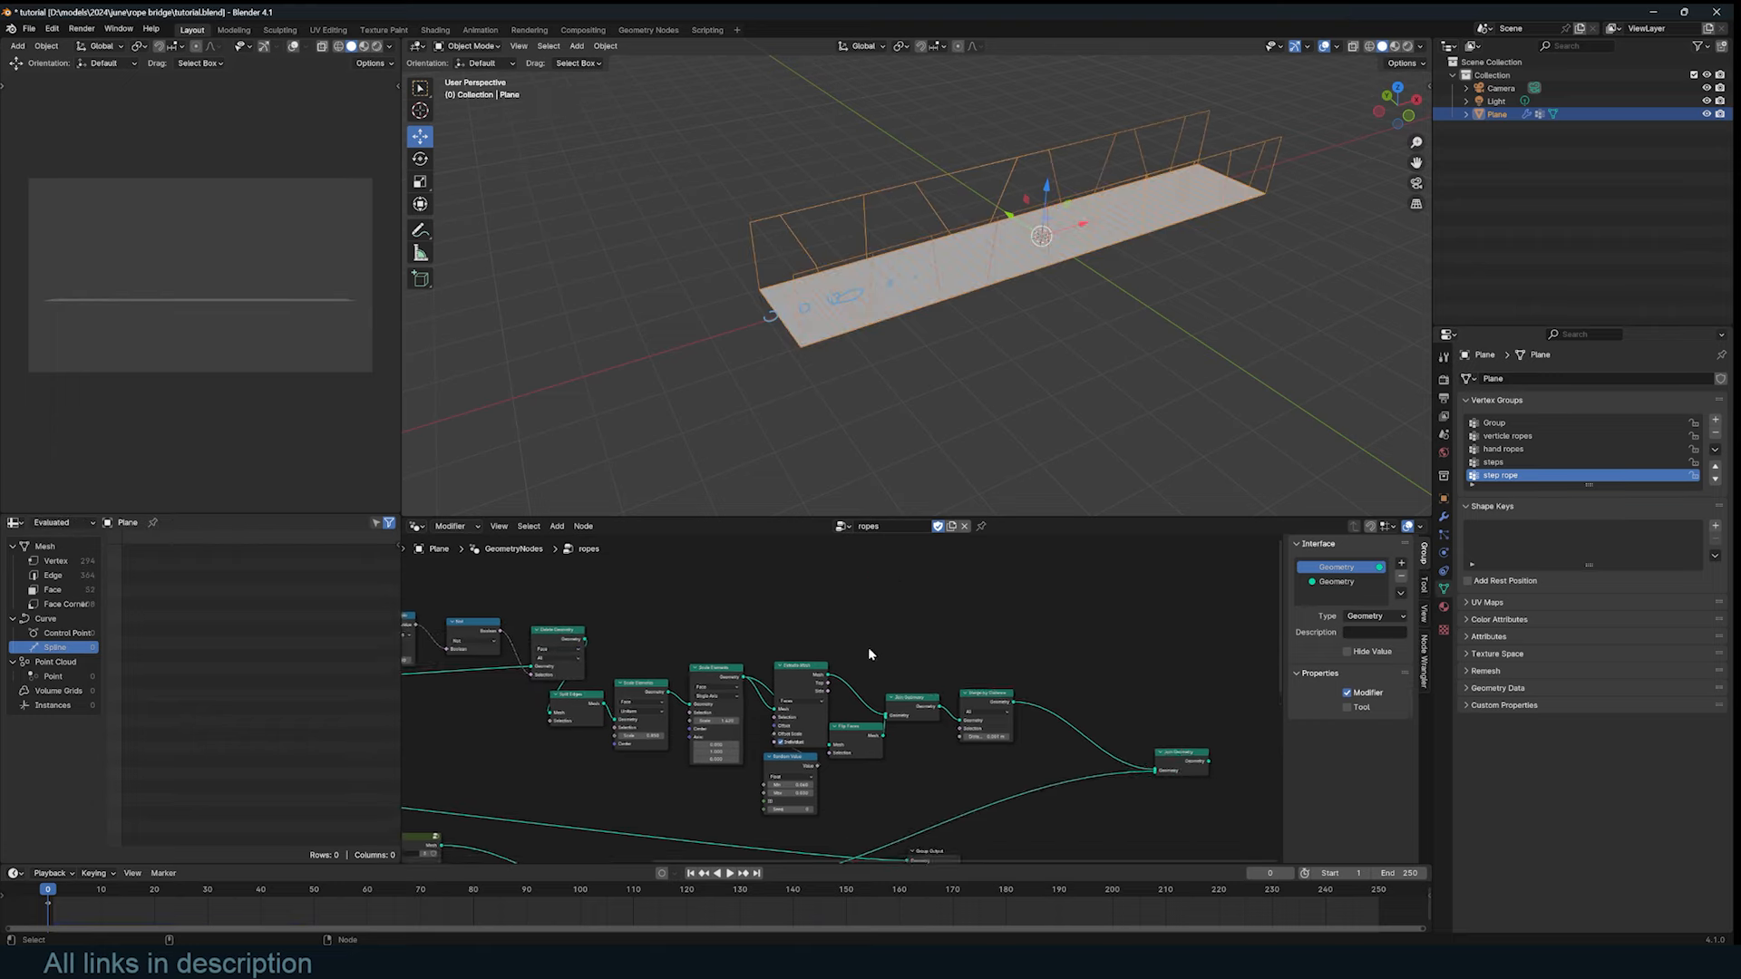
left_click(903, 709, "ctrl+shift")
scroll(999, 419, "up", 5)
left_click(1000, 422)
middle_click_drag(999, 421, 853, 401)
key("space")
scroll(790, 379, "down", 2)
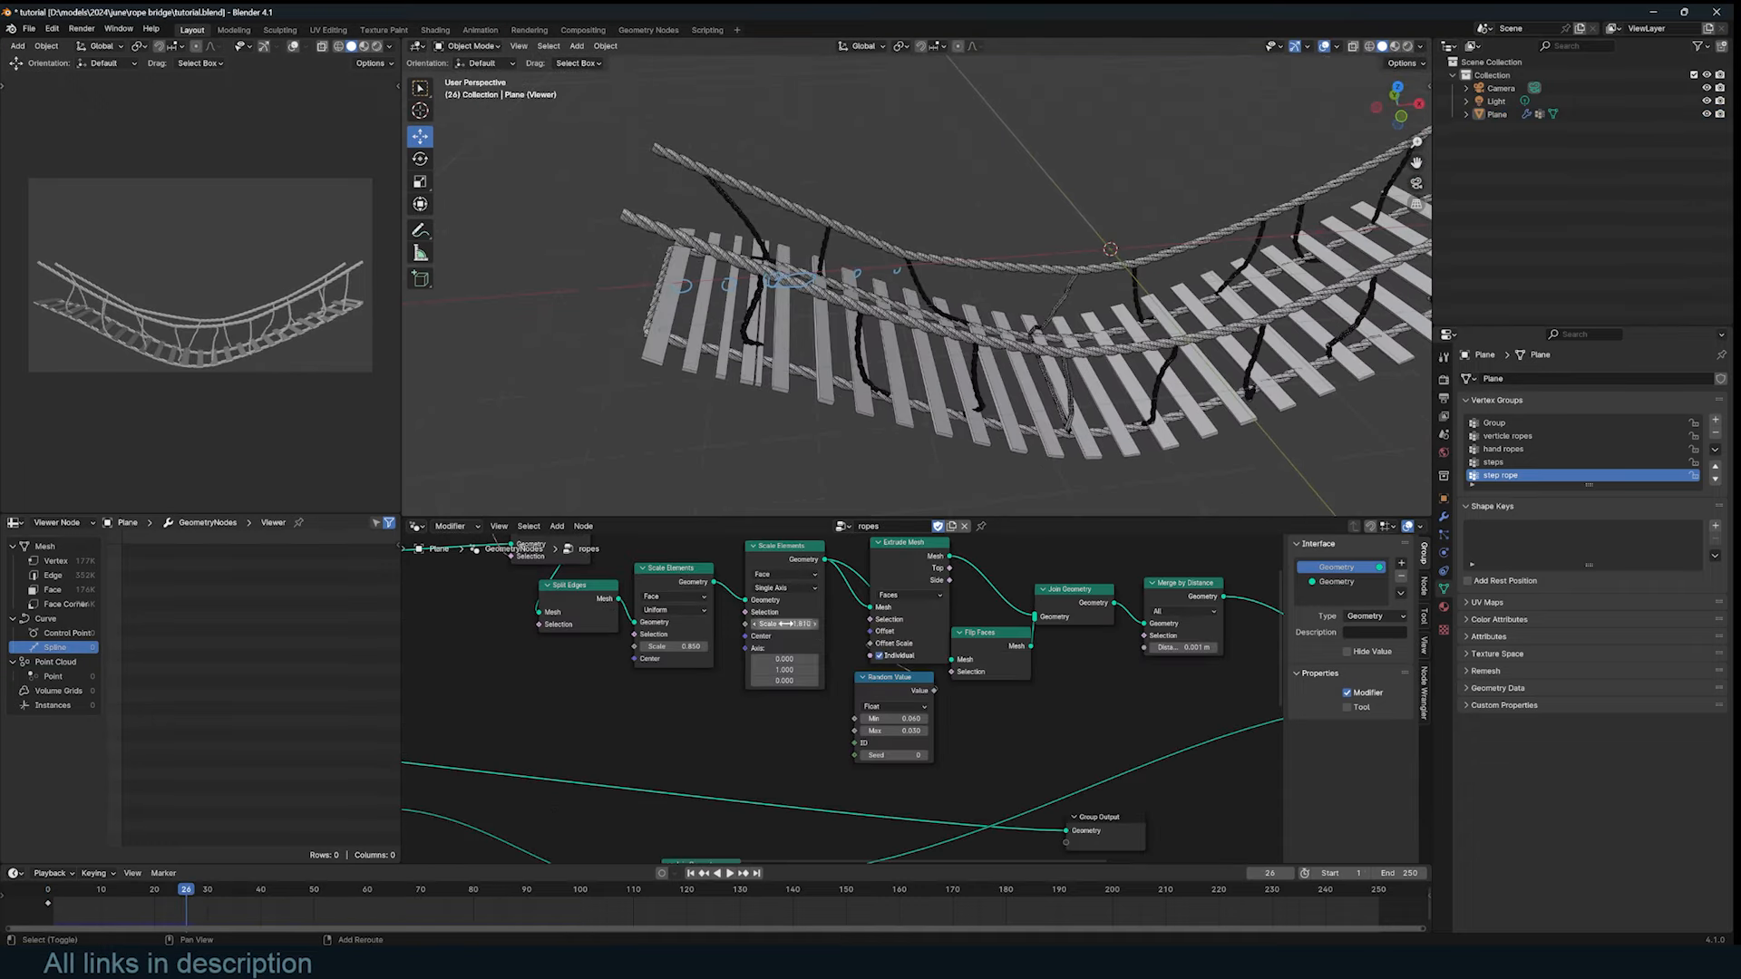
Step: Duplicate the uniform Scale Elements node and insert the copy before the existing Single Axis Scale Elements node
middle_click_drag(702, 620, 864, 642)
left_click_drag(749, 624, 729, 628)
left_click_drag(837, 608, 807, 613)
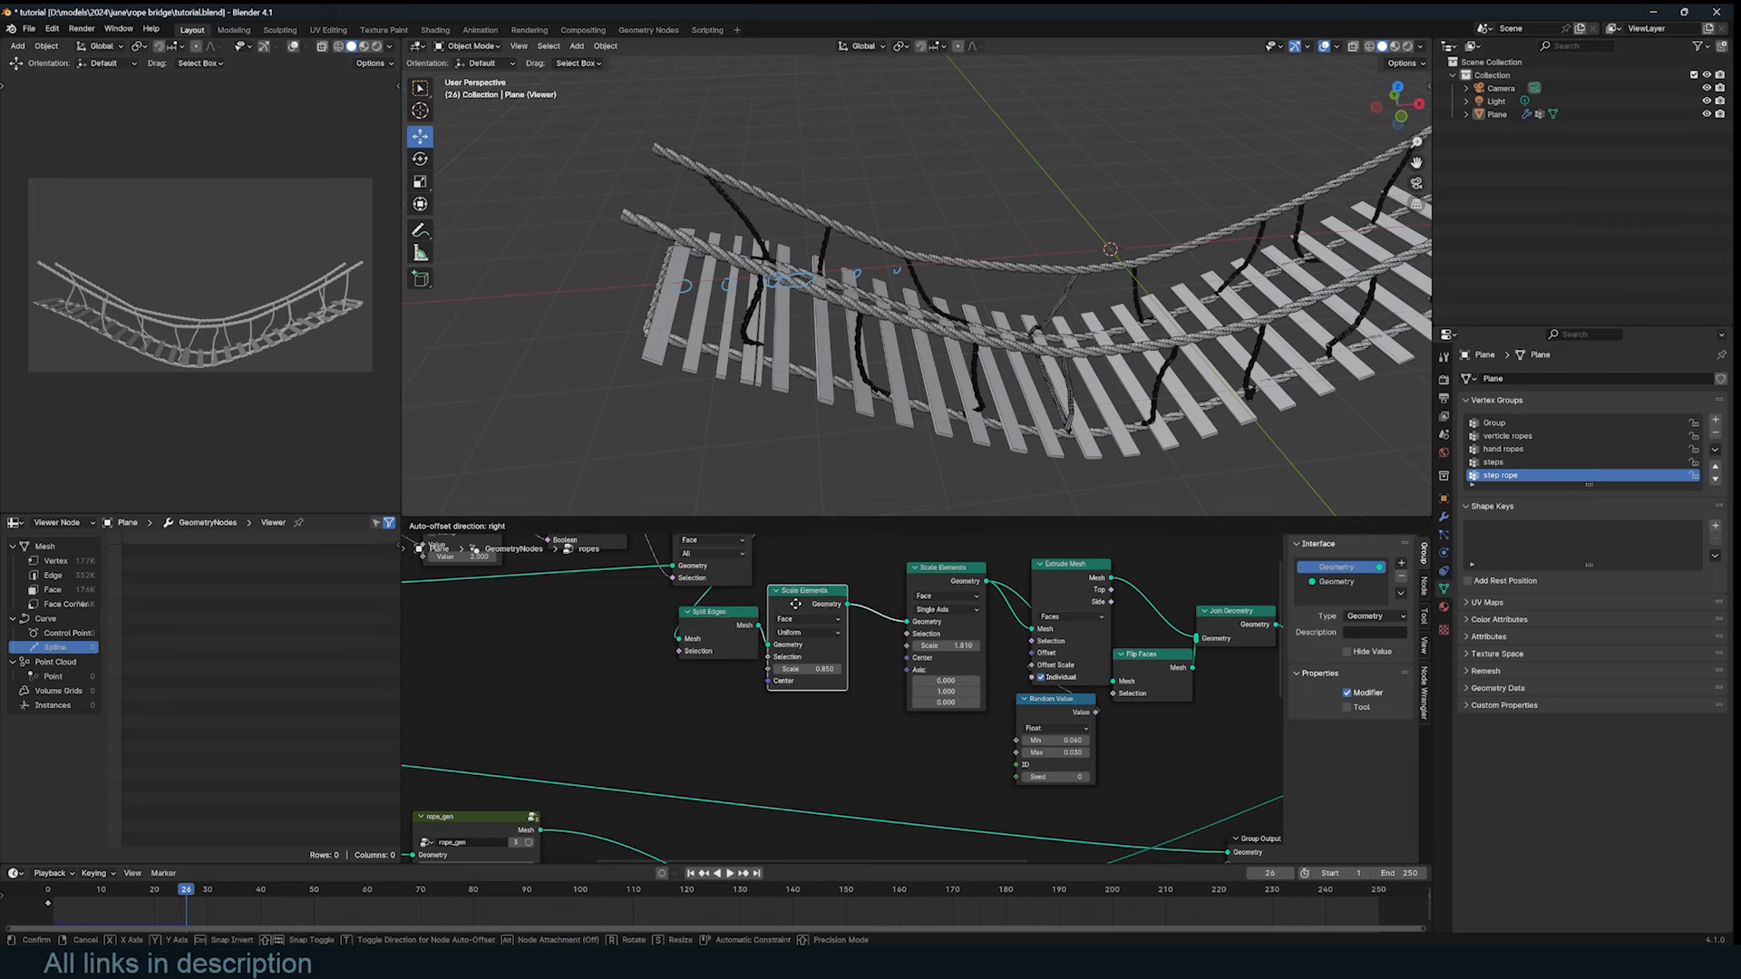
key("shift+d")
left_click(903, 613)
Step: Set the scale mode of the duplicated Scale Elements node to Single Axis
middle_click_drag(903, 615, 775, 614)
scroll(776, 614, "up", 1)
scroll(775, 617, "up", 1)
left_click(799, 617)
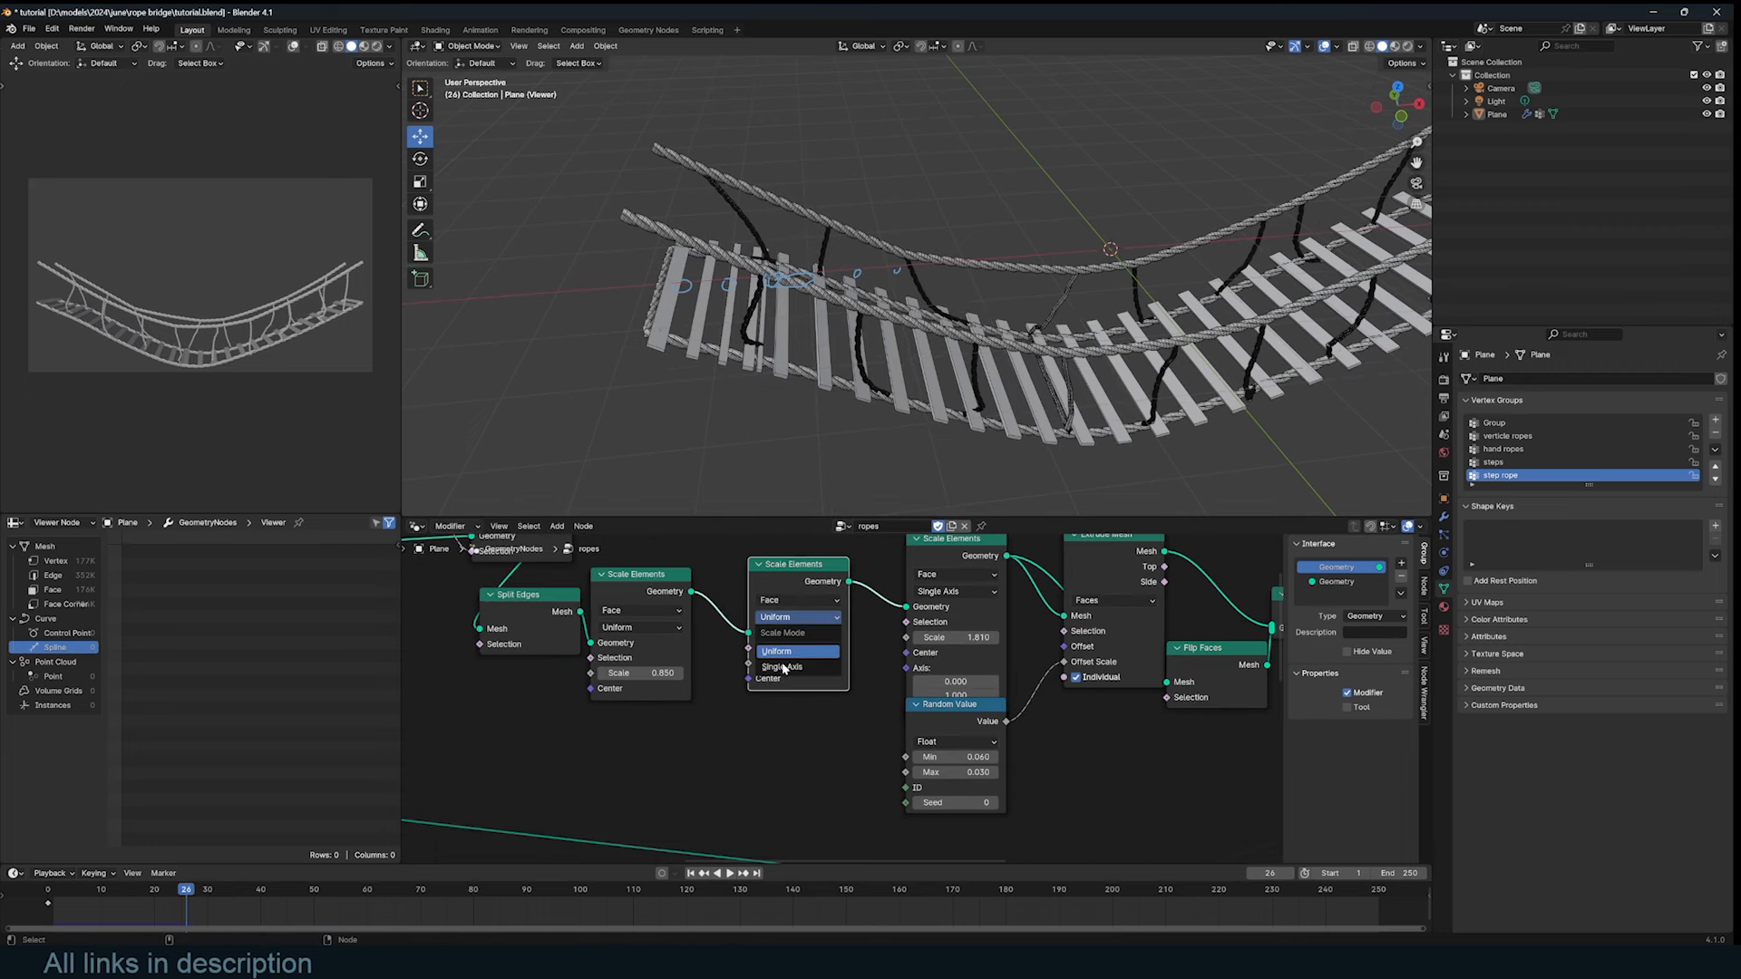
left_click(785, 650)
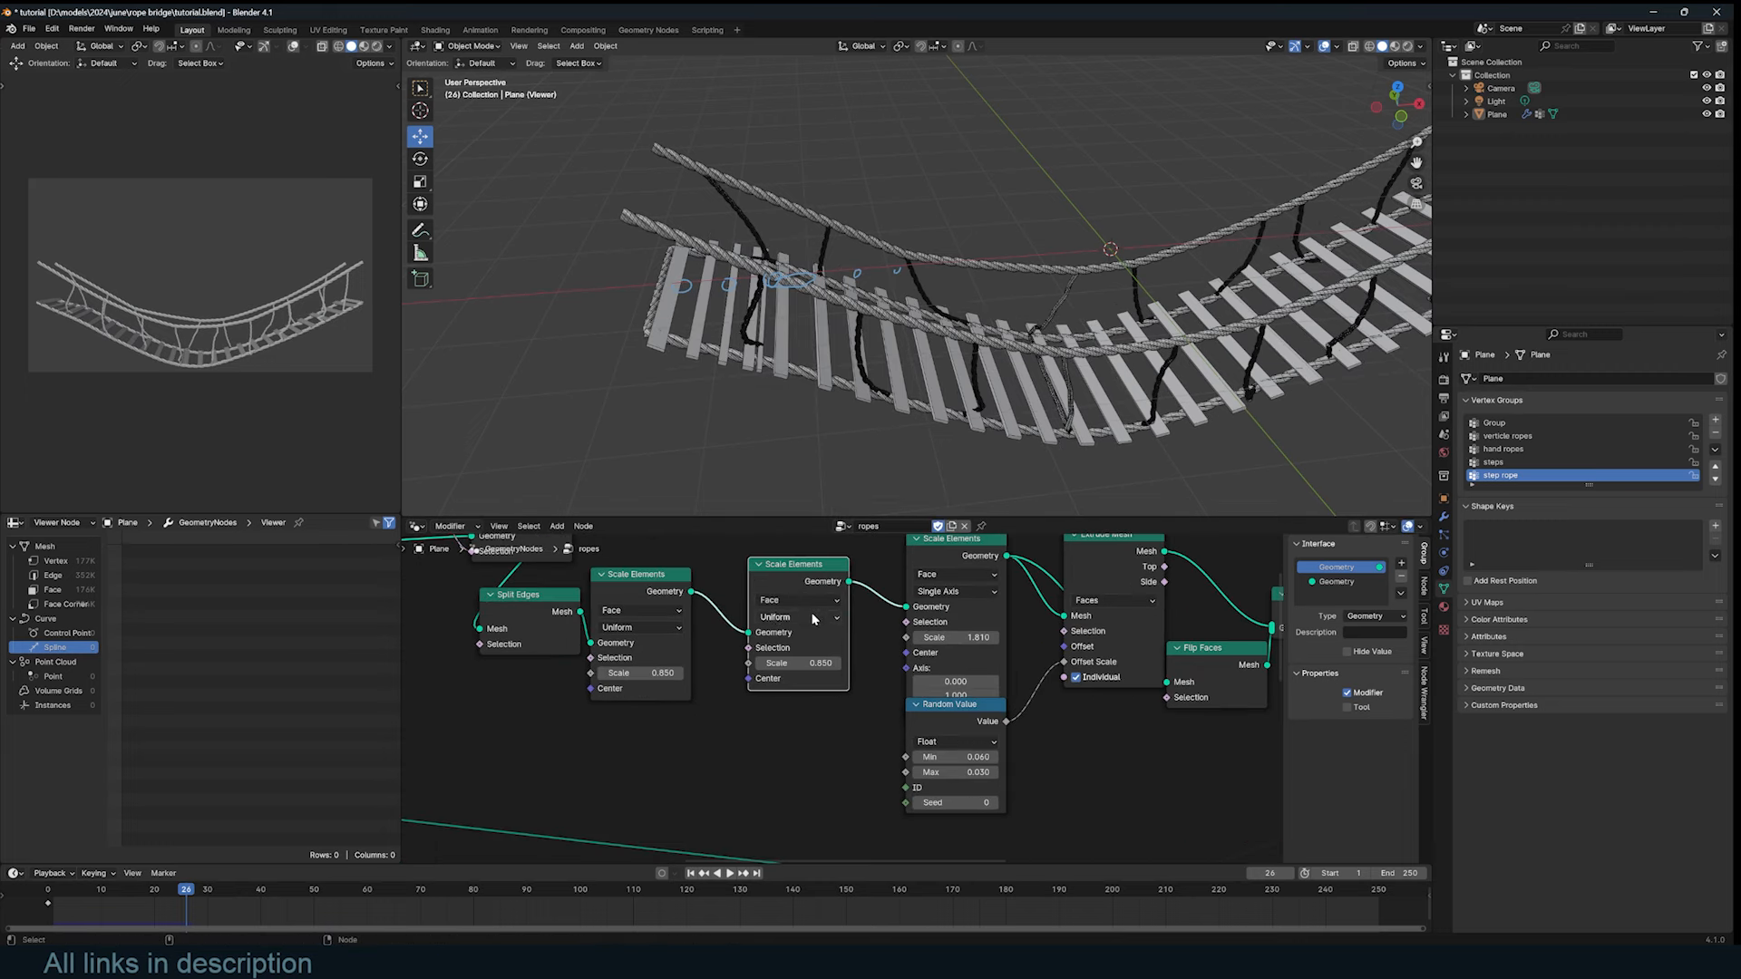
left_click(802, 616)
left_click(786, 667)
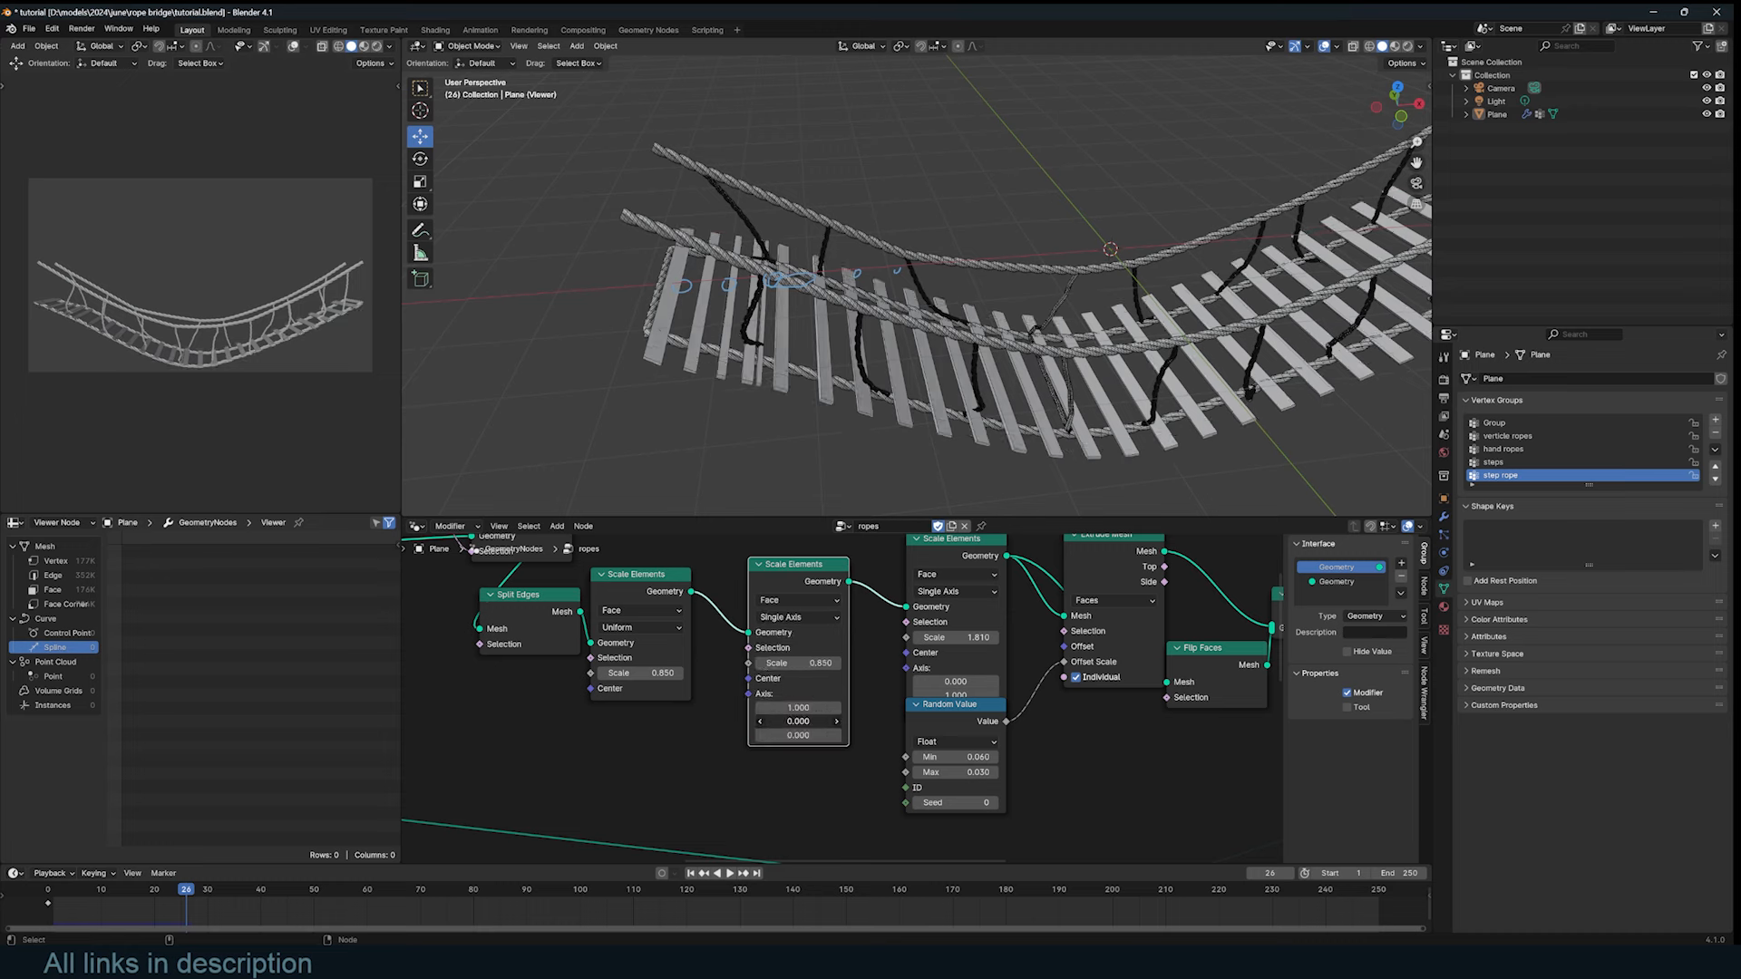
Step: Try the duplicated node's scale axis at 0, 1, 0 and restore it to 1, 0, 0
left_click(791, 707)
type("0")
key("Return")
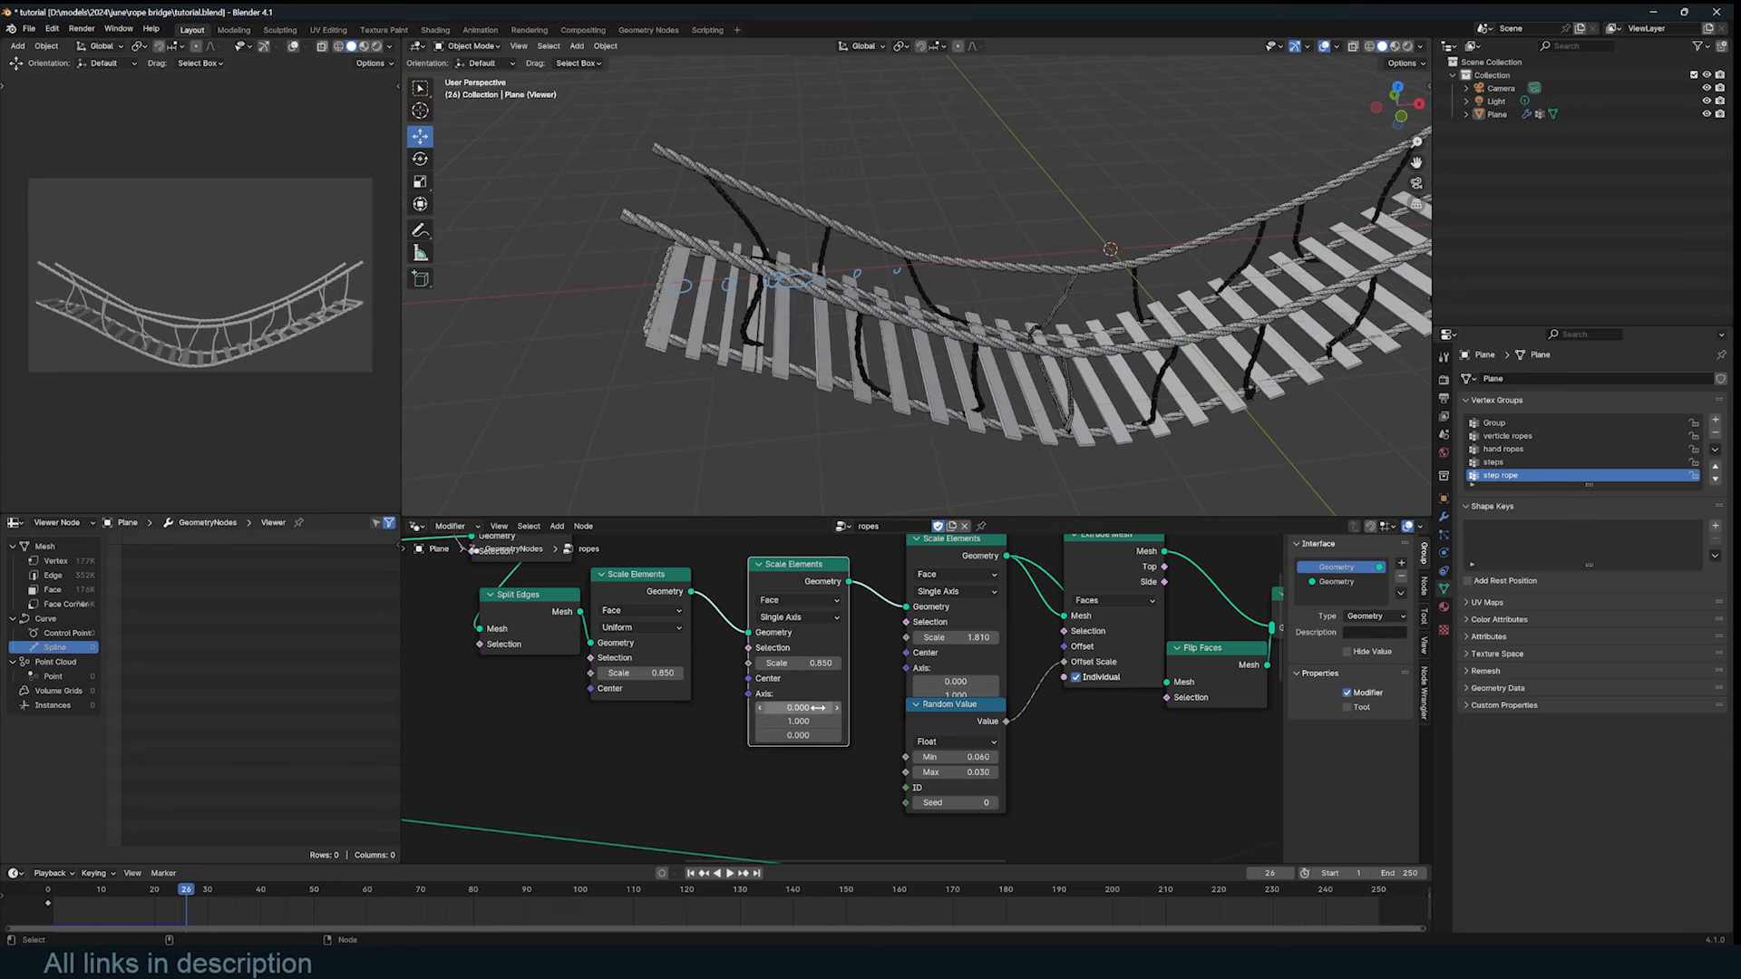
left_click(806, 712)
type("1")
key("Return")
left_click(802, 720)
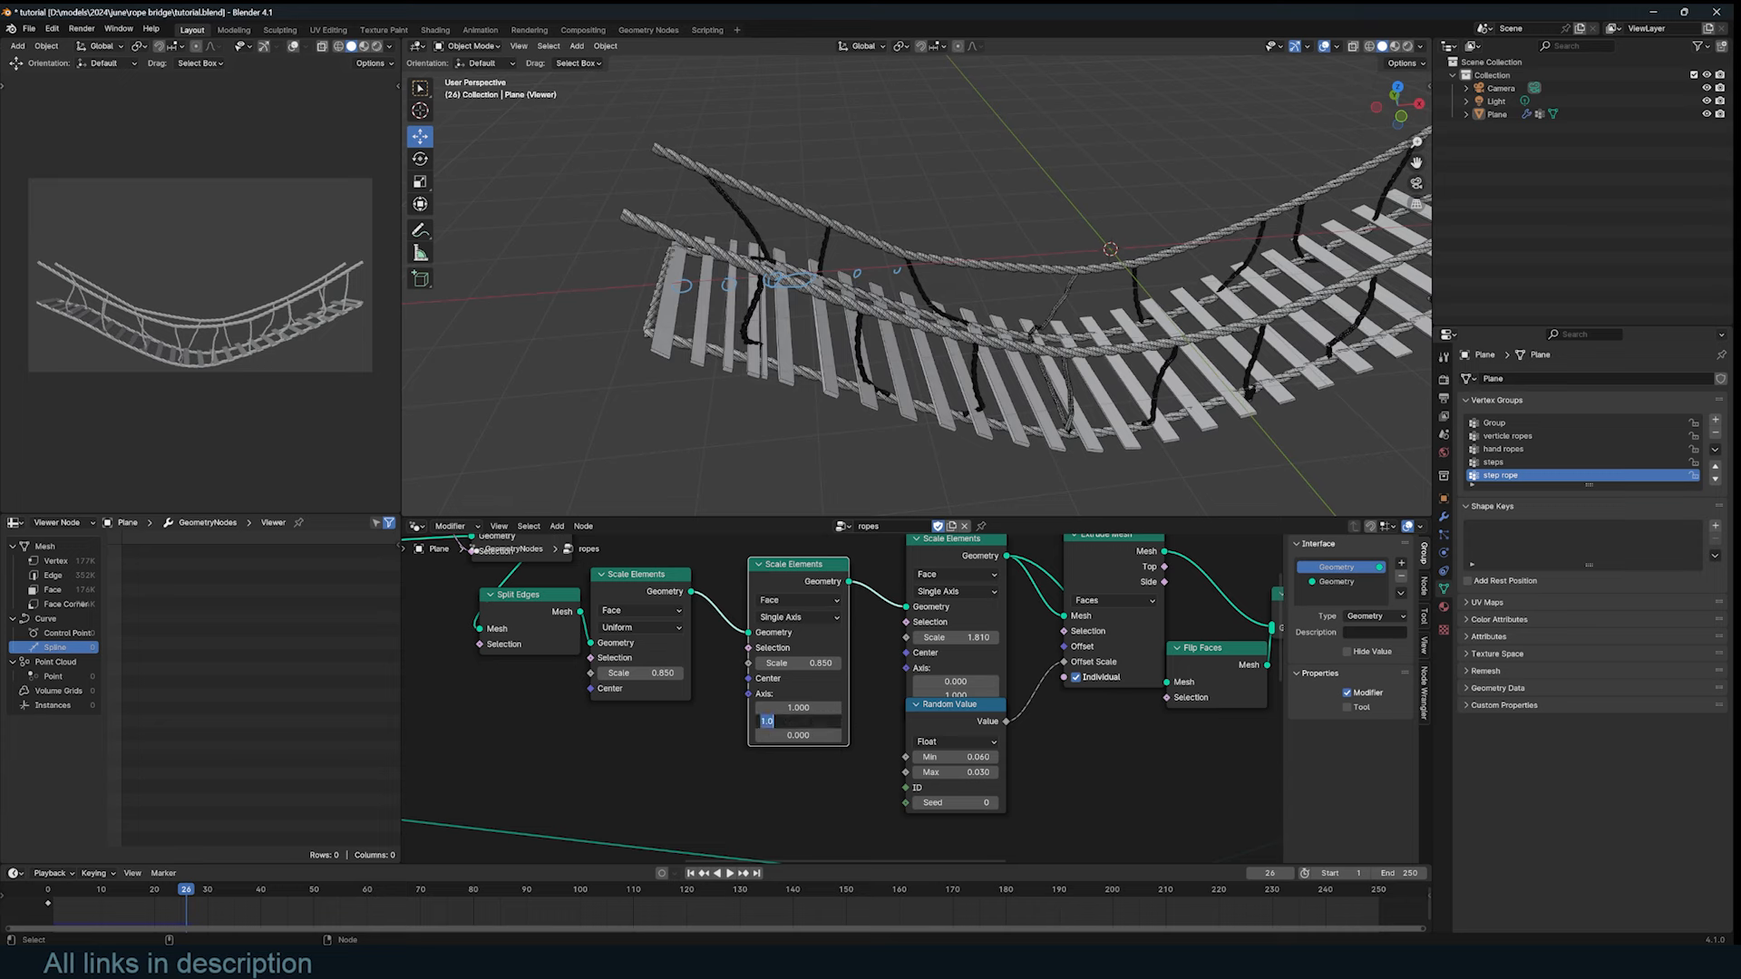
key("Return")
Step: Set the duplicated Scale Elements node's scale to 1.350 and replay the simulation from frame 0
left_click_drag(816, 662, 863, 662)
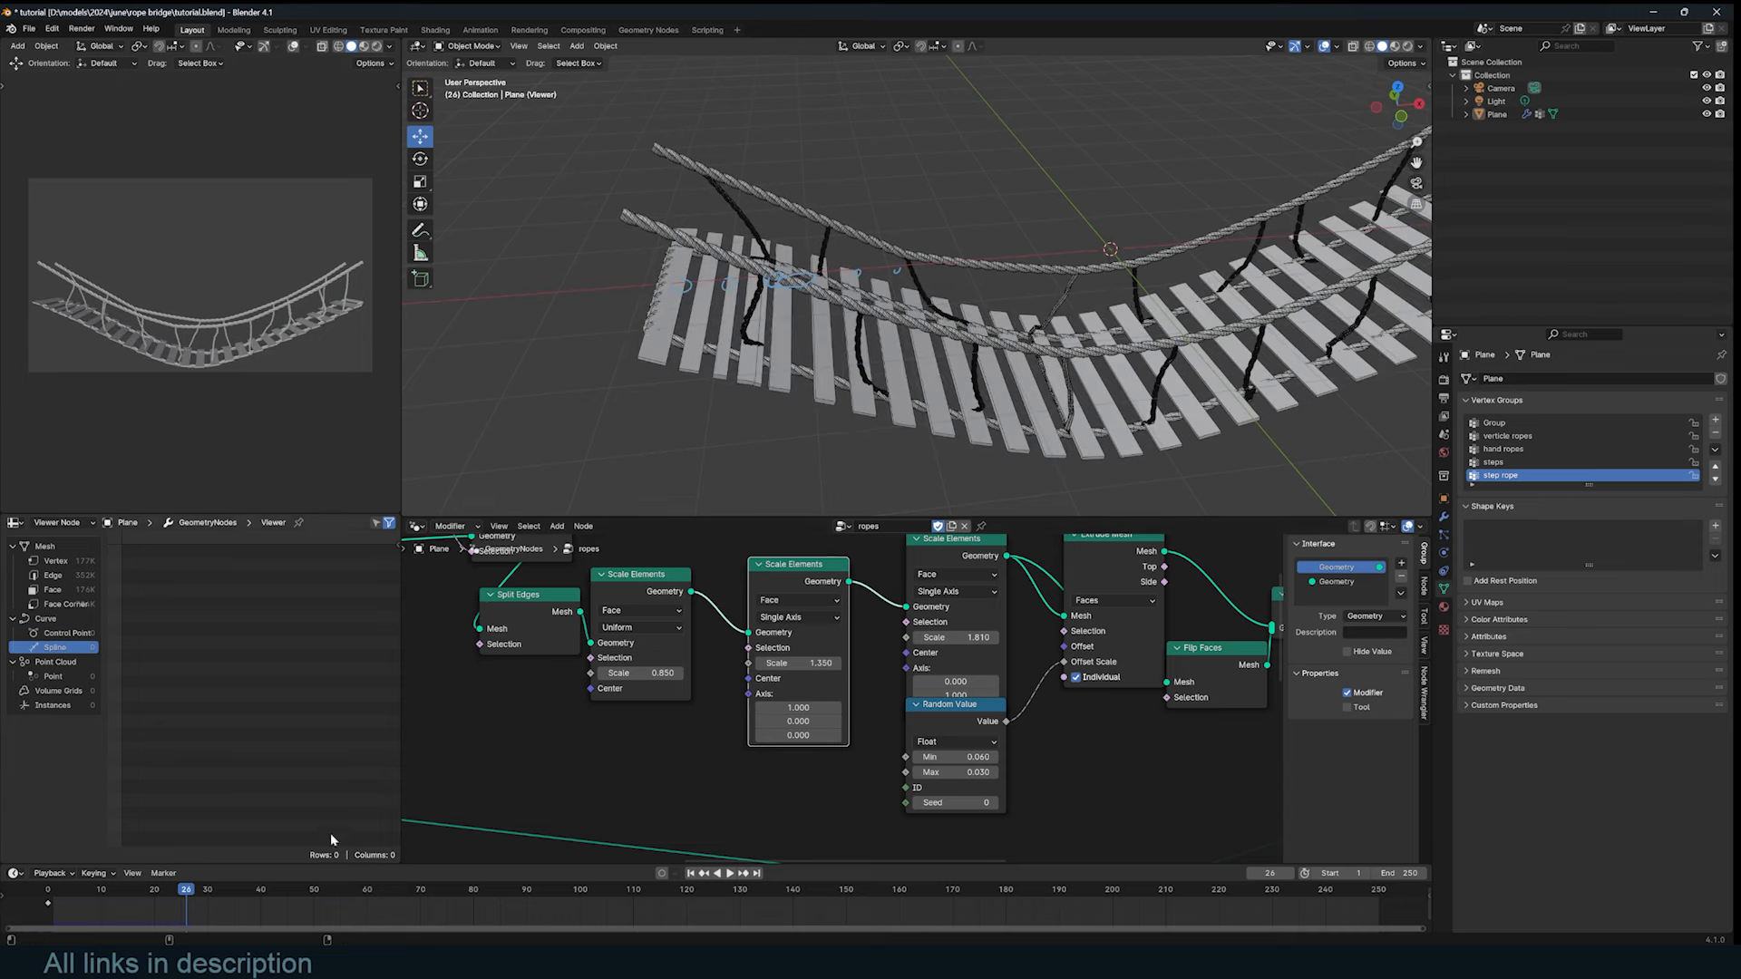
left_click(48, 891)
key("space")
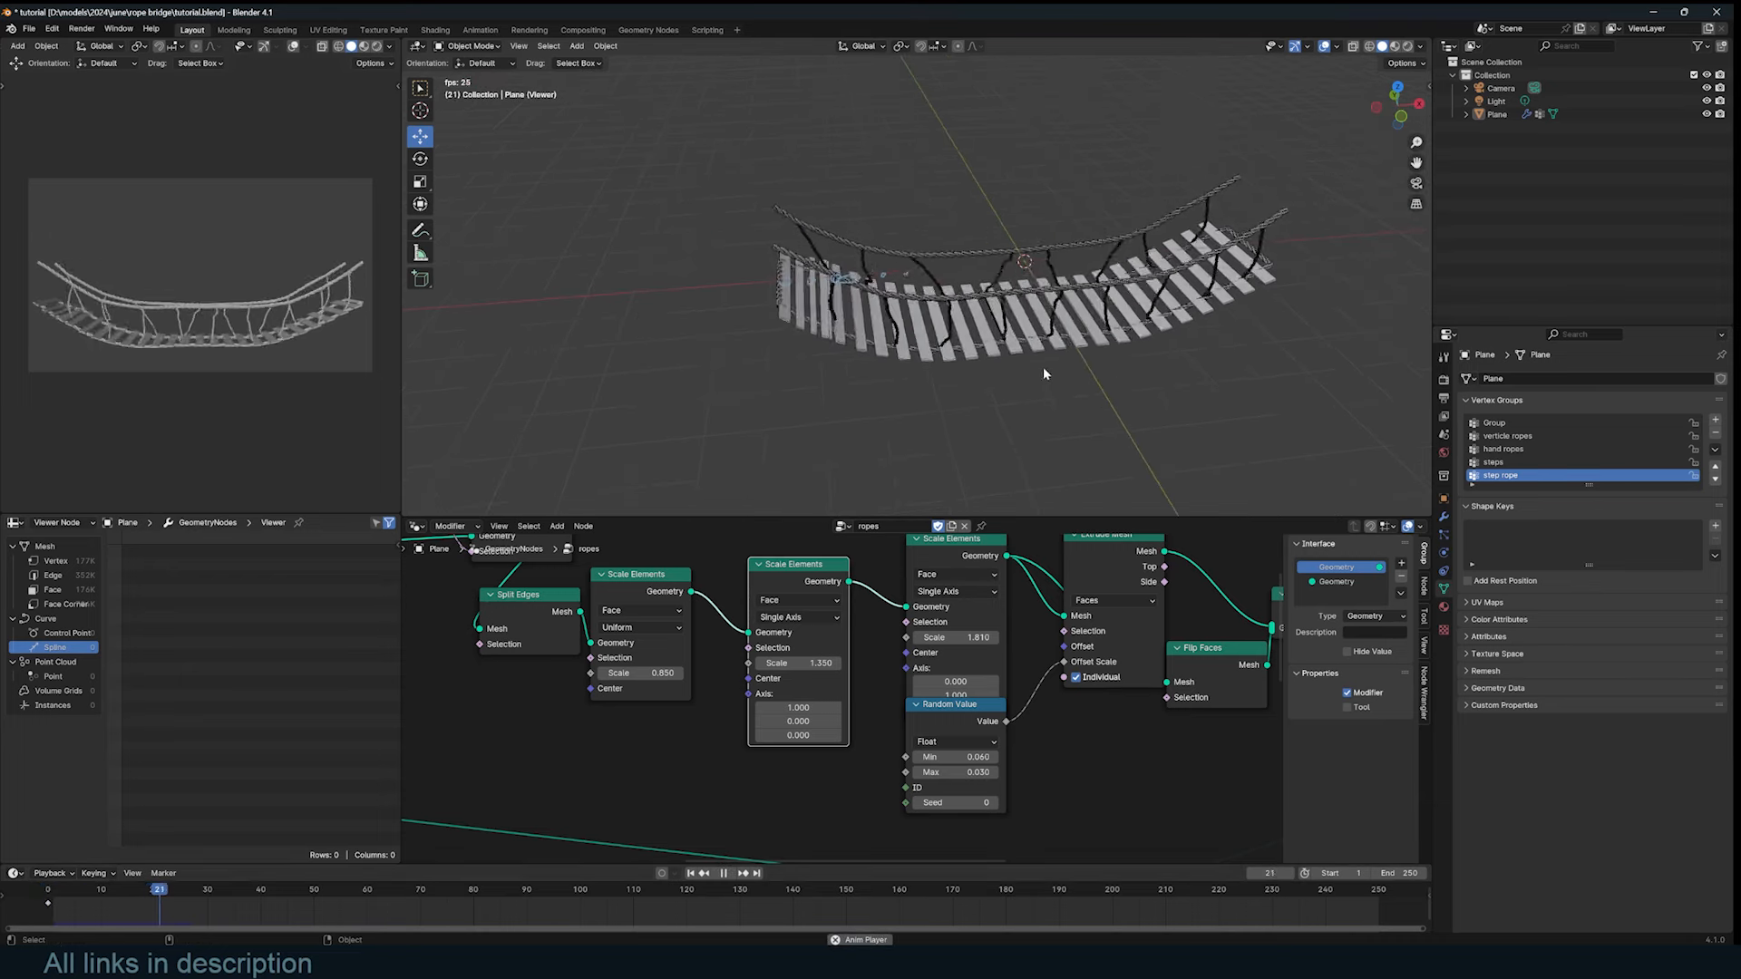
left_click(1069, 348)
key("space")
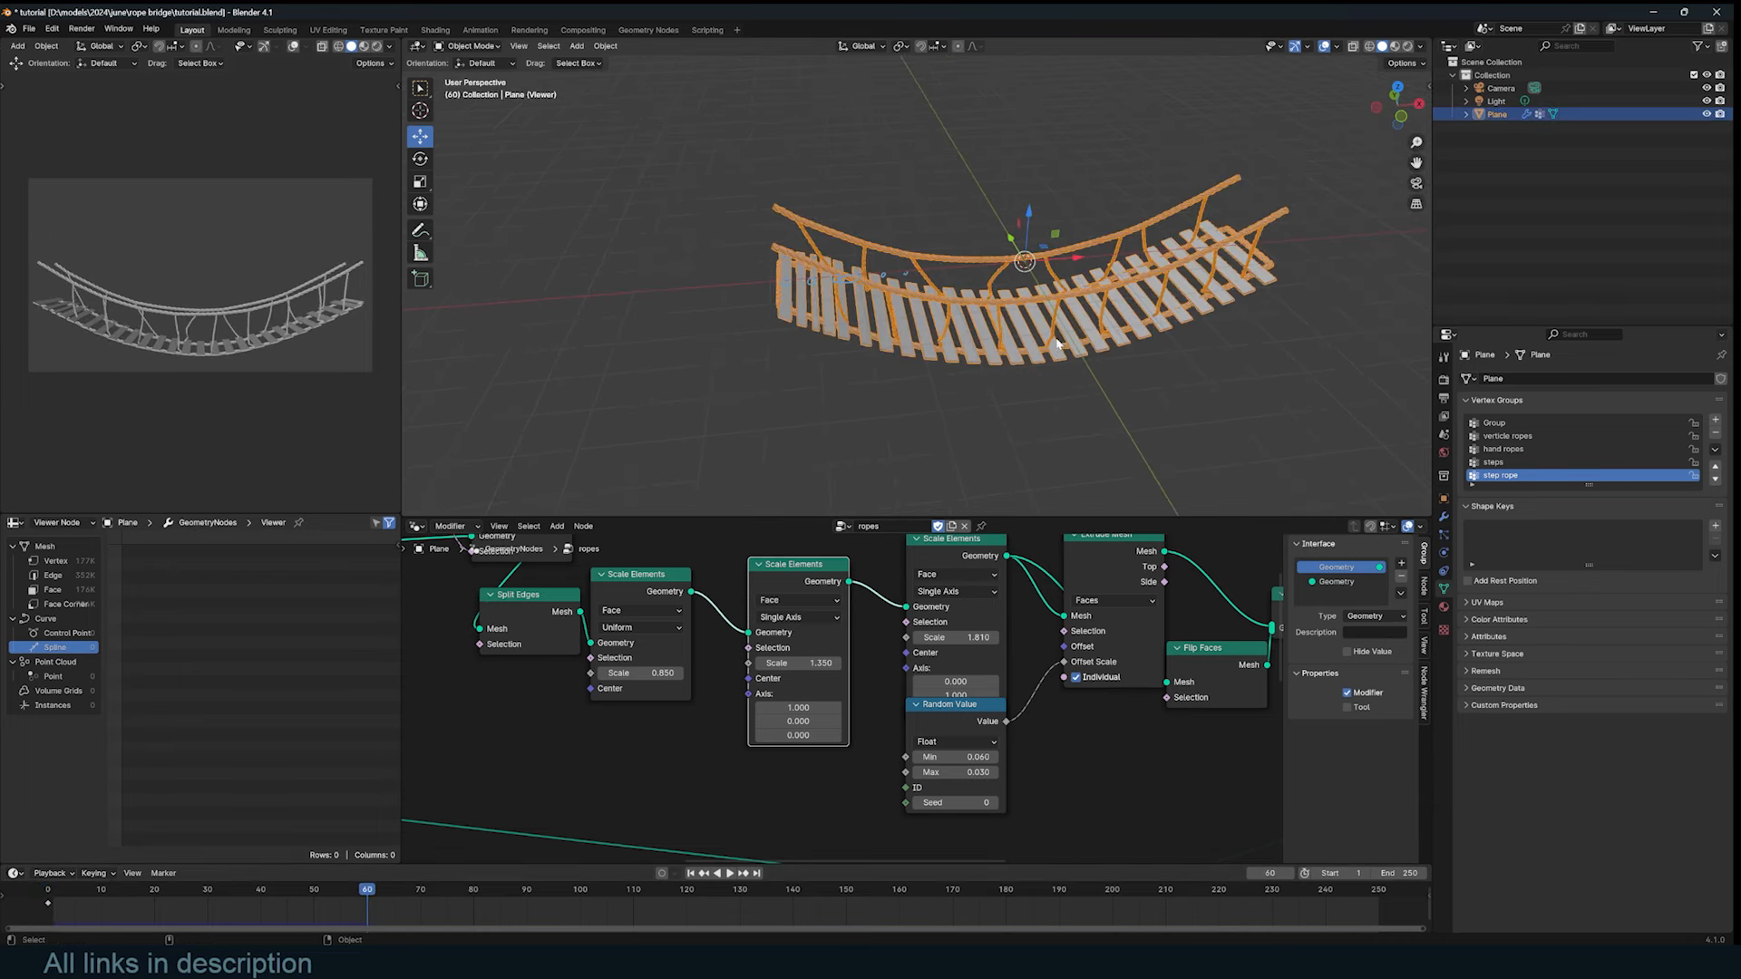
left_click(48, 891)
Step: In vertex mode, rip the deck edge vertex at the foot of a mid-bridge vertical rope without displacing it
key("Tab")
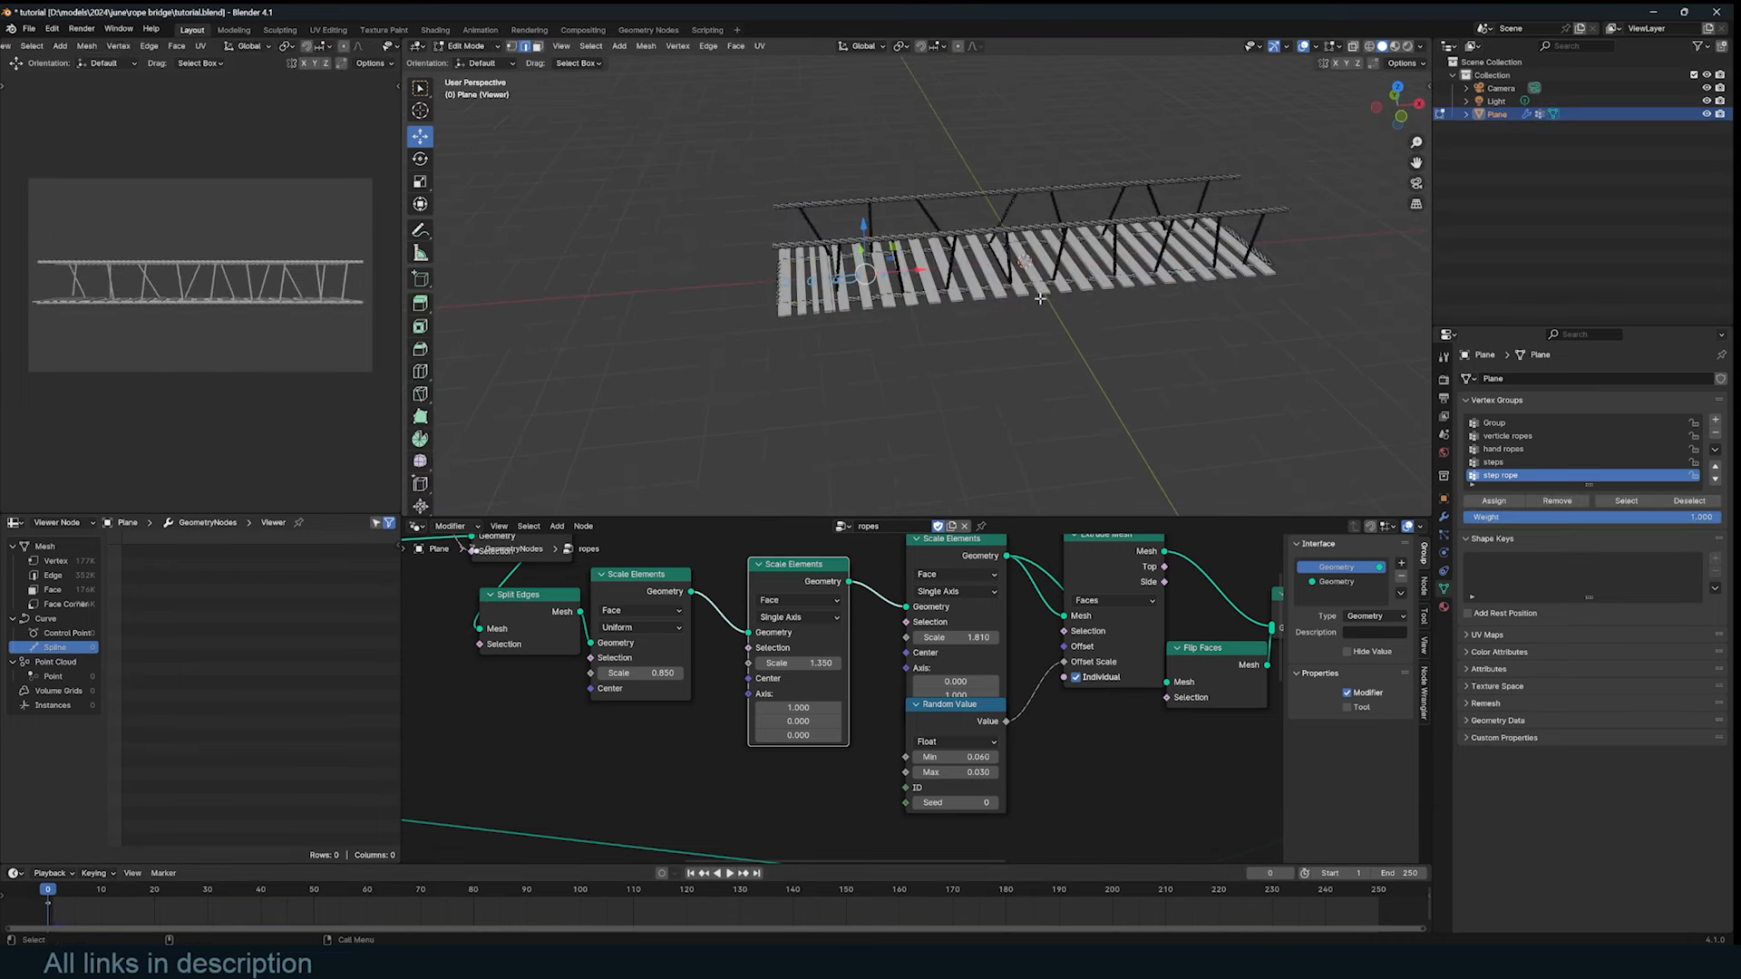
scroll(1038, 291, "up", 3)
left_click(1092, 296)
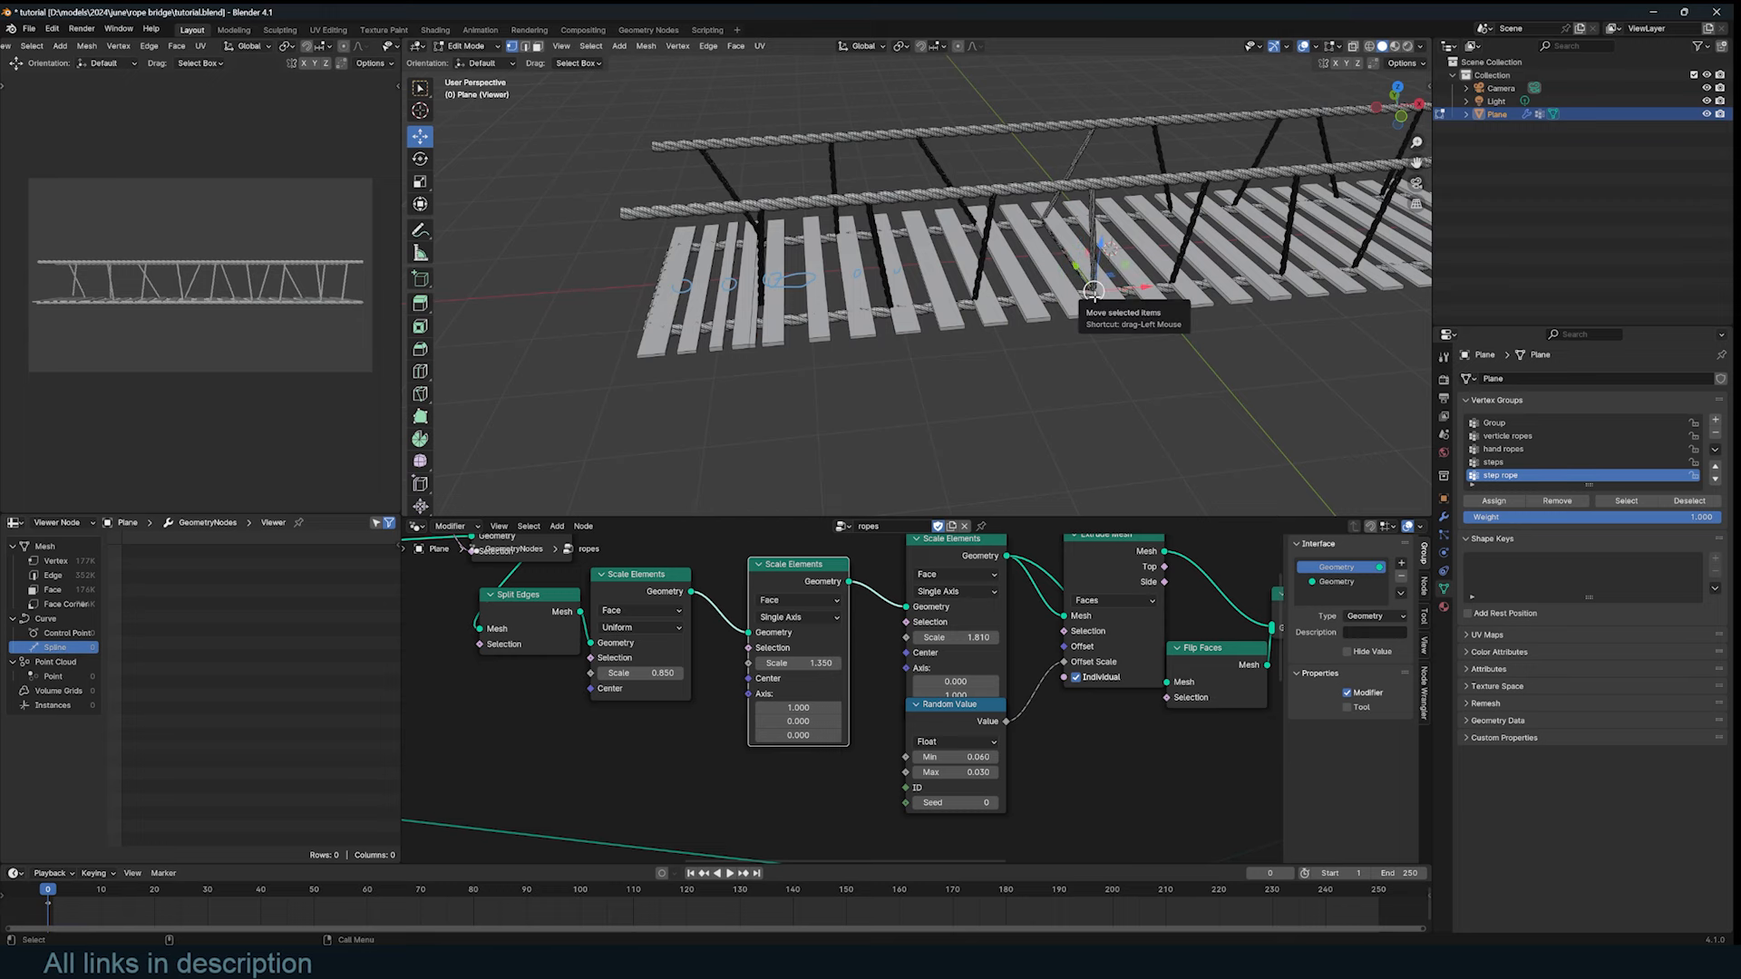
middle_click_drag(1080, 319, 1142, 317)
key("v")
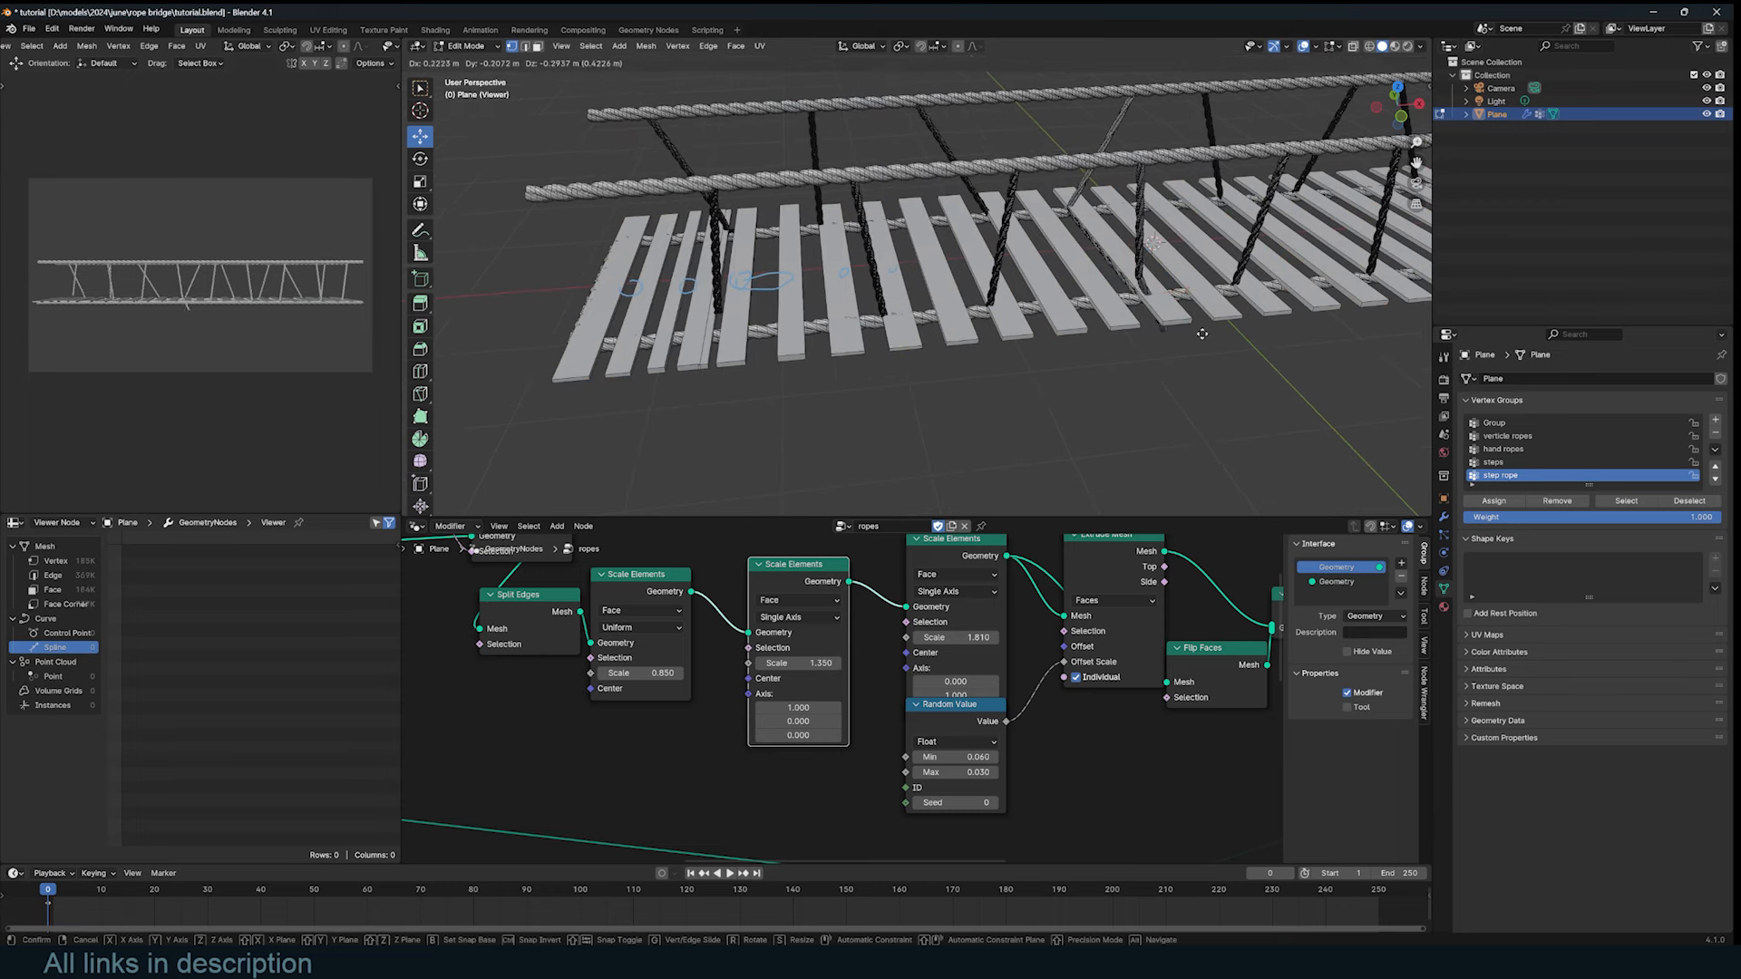
right_click(1145, 288)
left_click(1143, 159)
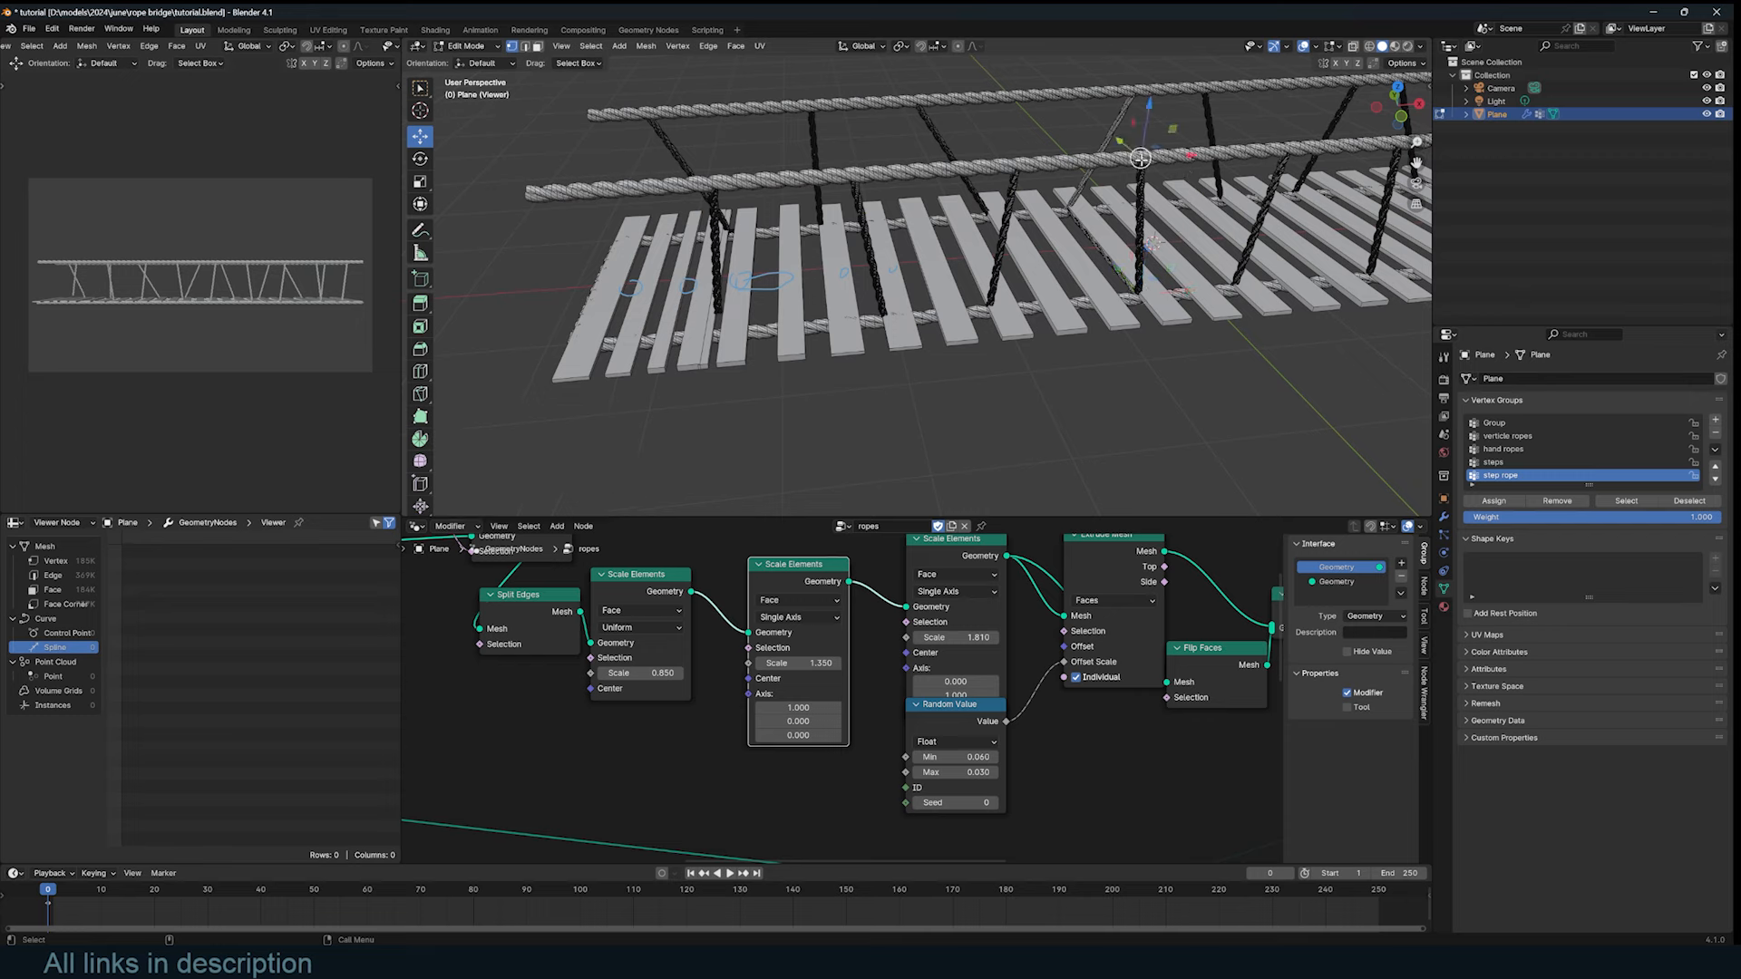
Step: Return to Object Mode and play the simulation to examine the deck around the ripped vertex
key("Tab")
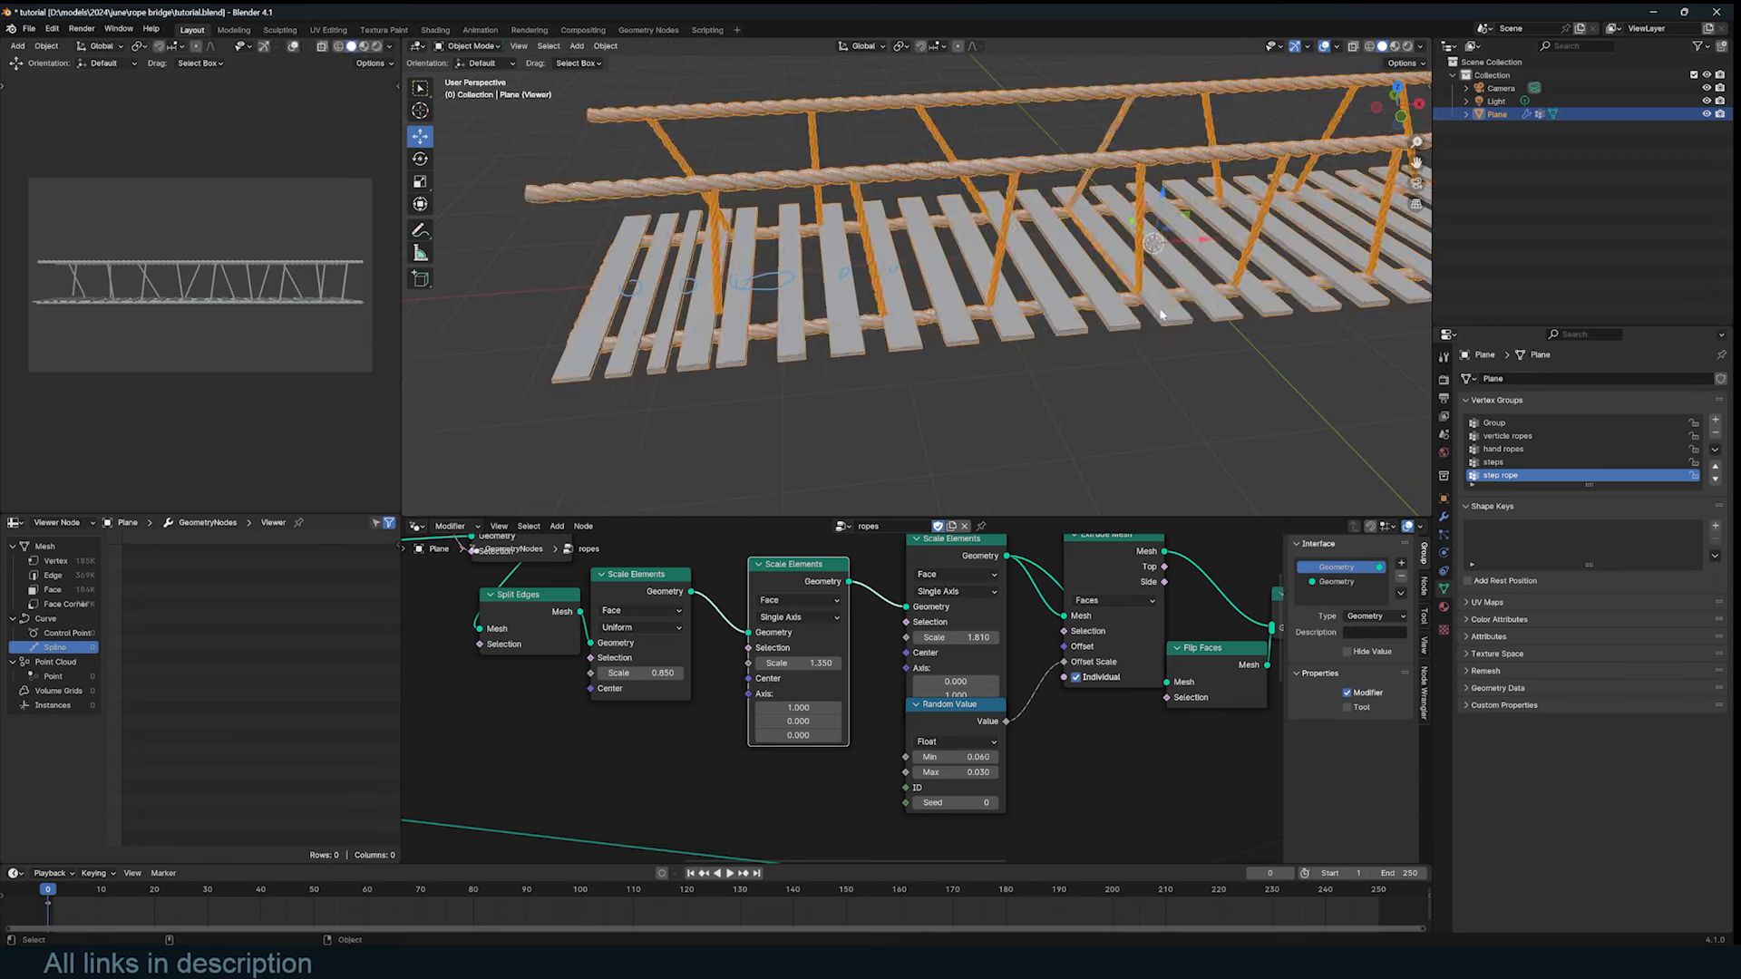
scroll(1158, 313, "down", 3)
key("space")
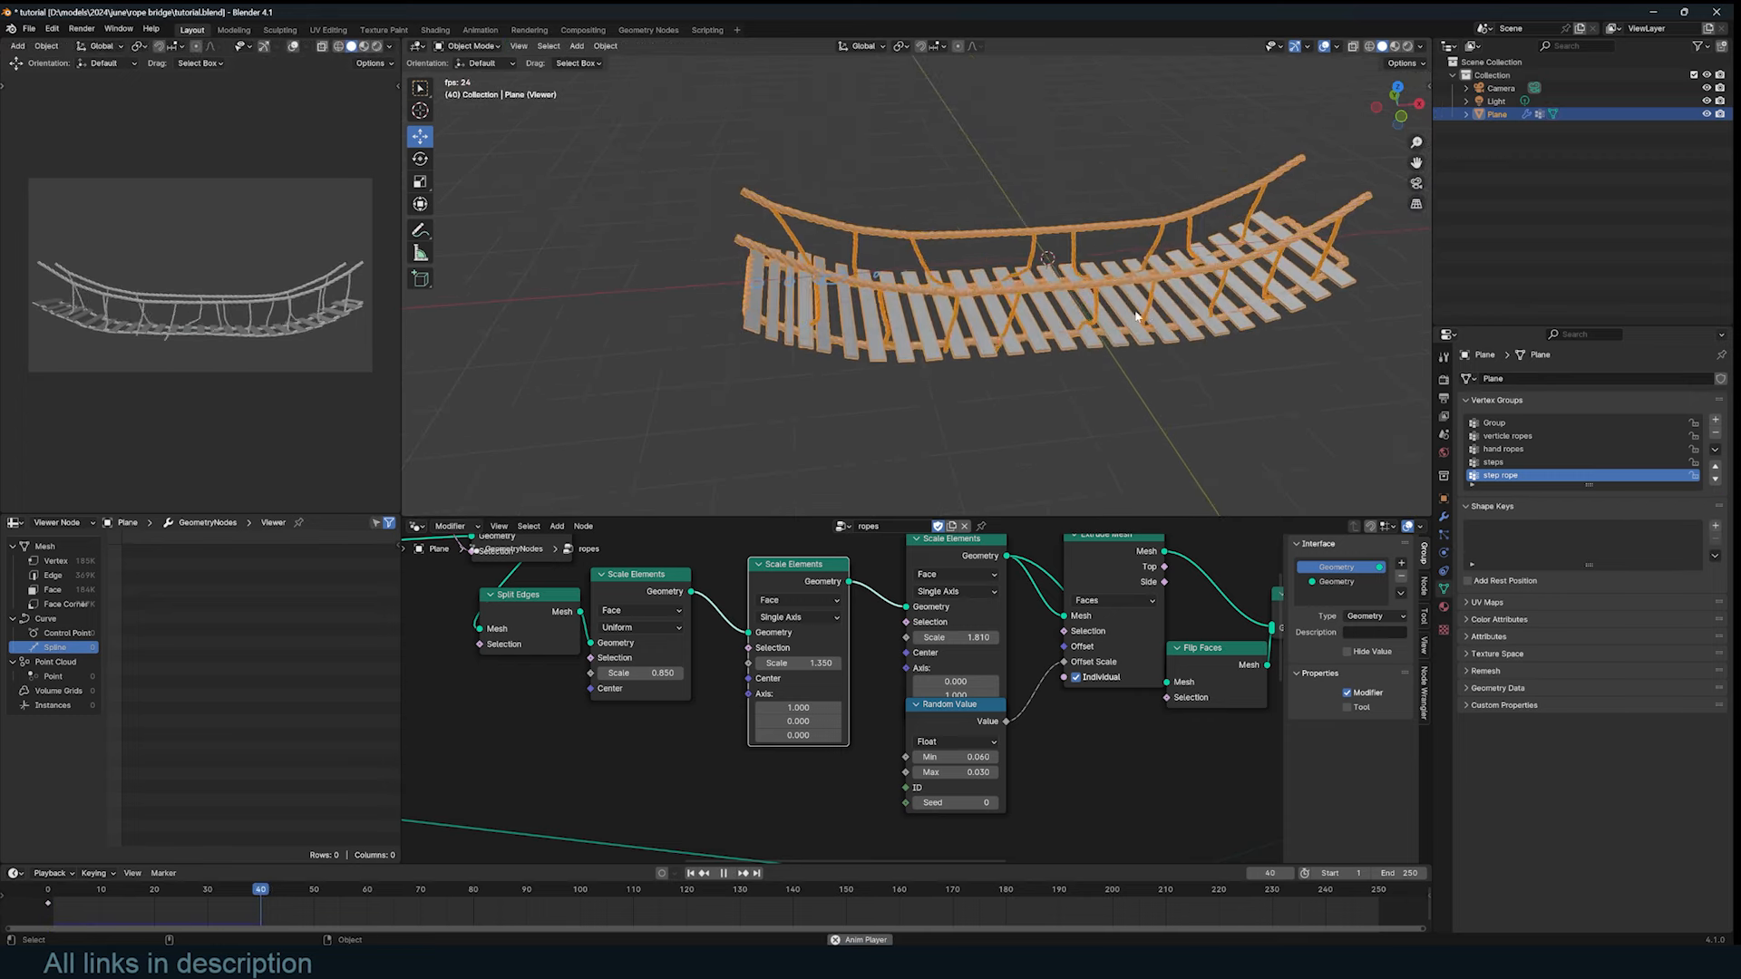
key("Escape")
Step: Rip the deck at the near edge vertex around mid-bridge and play the simulation in Object Mode
key("Tab")
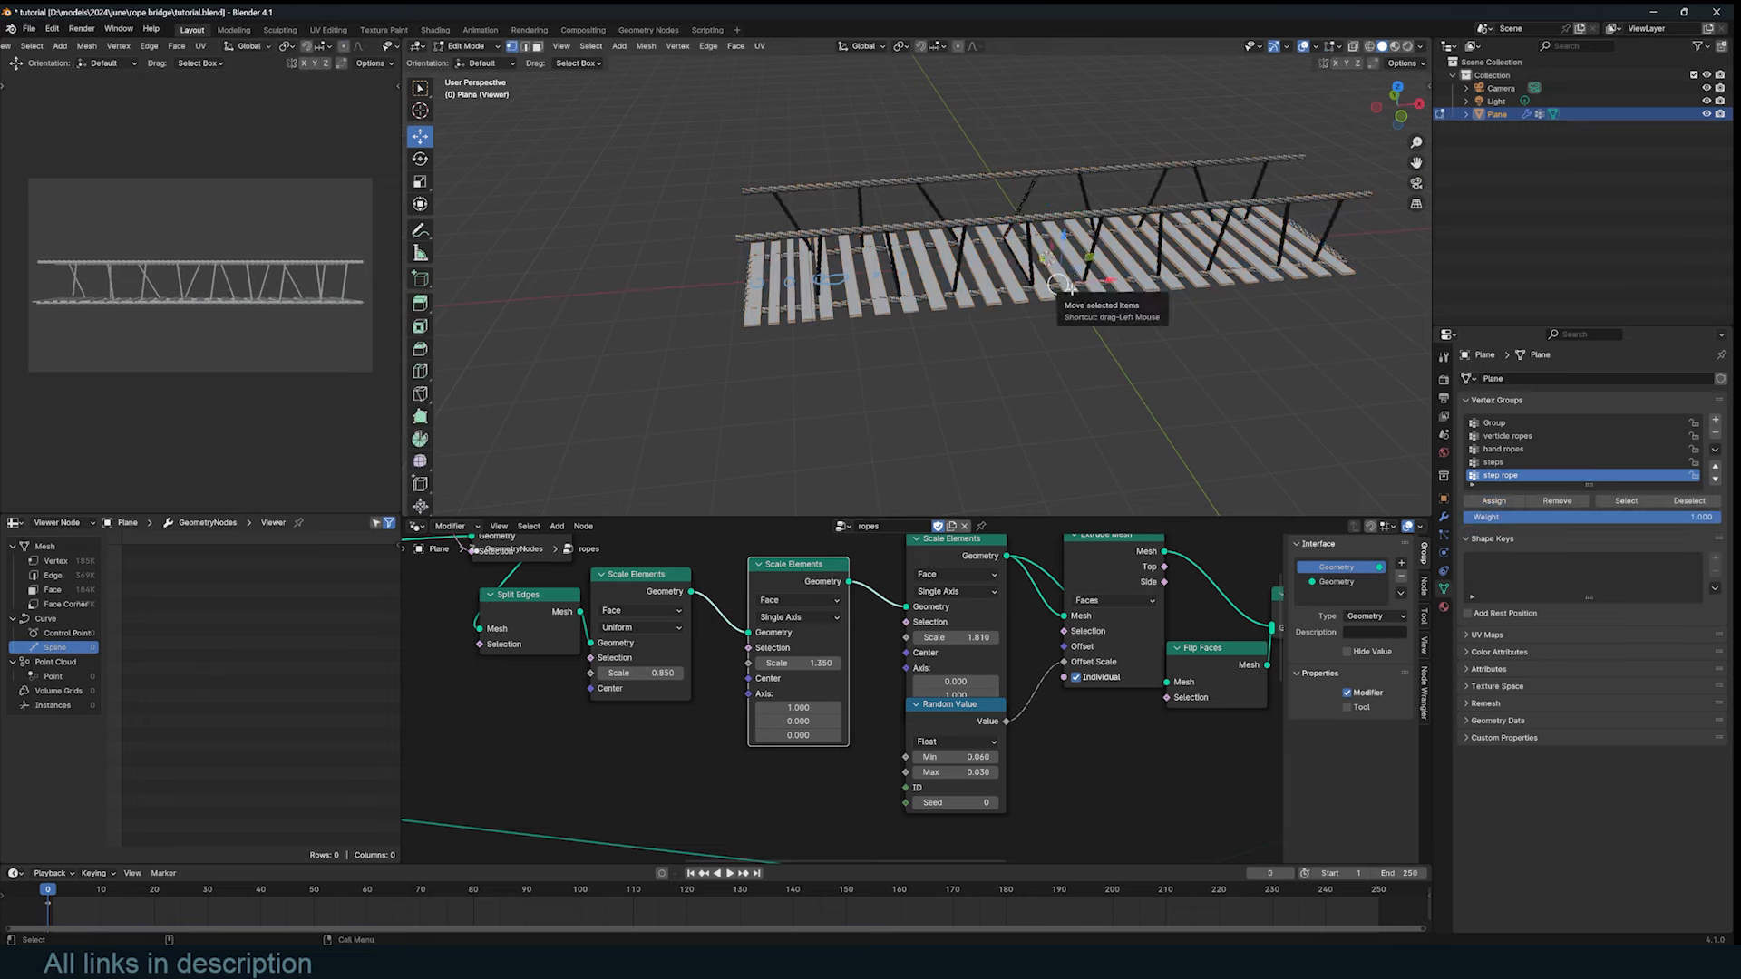
left_click_drag(1058, 284, 1092, 313)
key("Tab")
key("space")
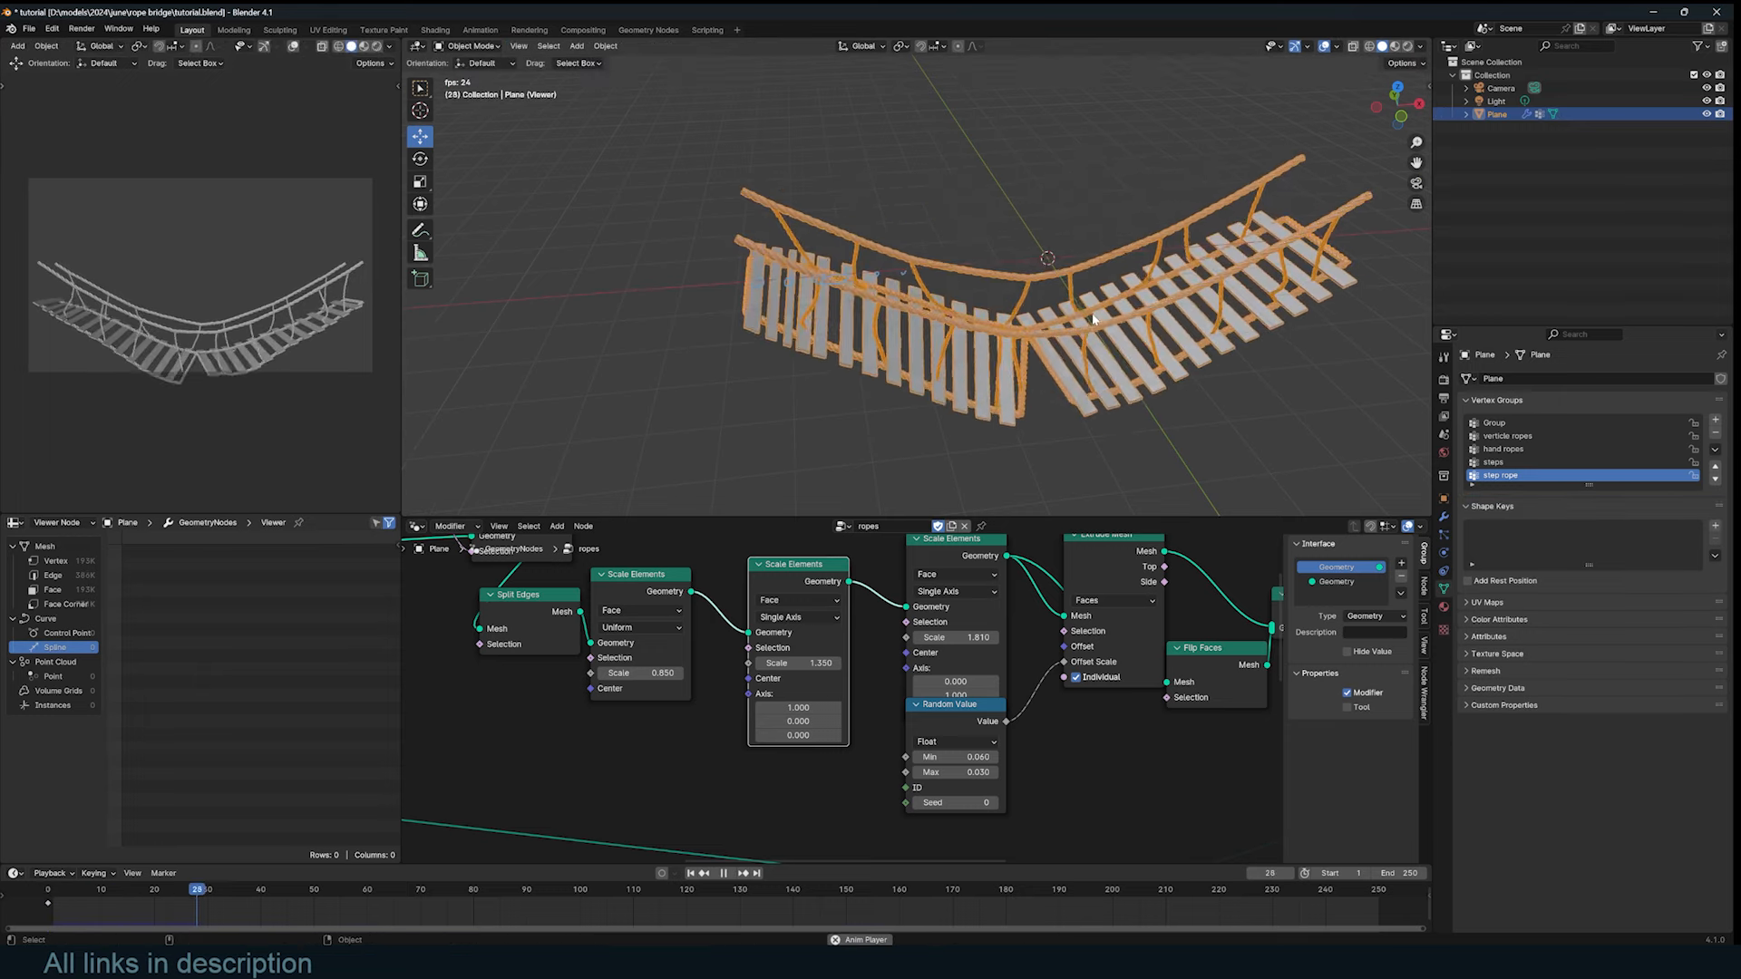
key("Escape")
middle_click_drag(1093, 317, 1040, 278)
key("space")
key("Escape")
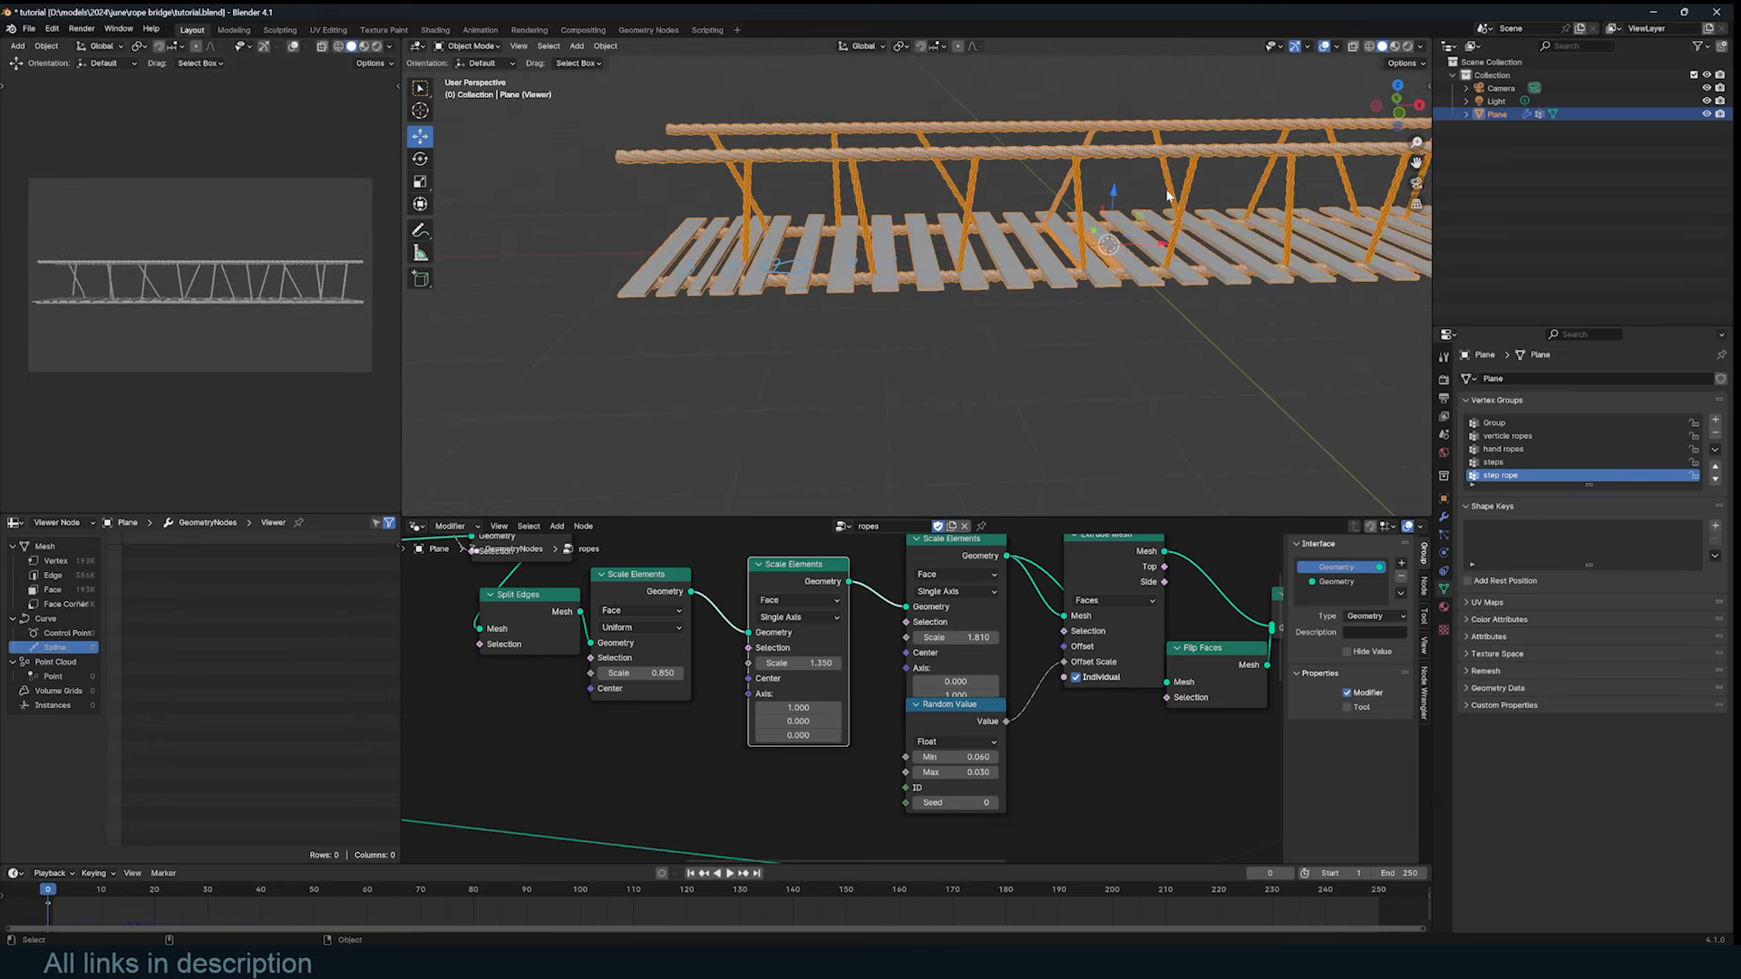
Step: Rip the near hand rope at its mid-bridge vertex and play the simulation in Object Mode to watch it tear
key("Tab")
key("alt+a")
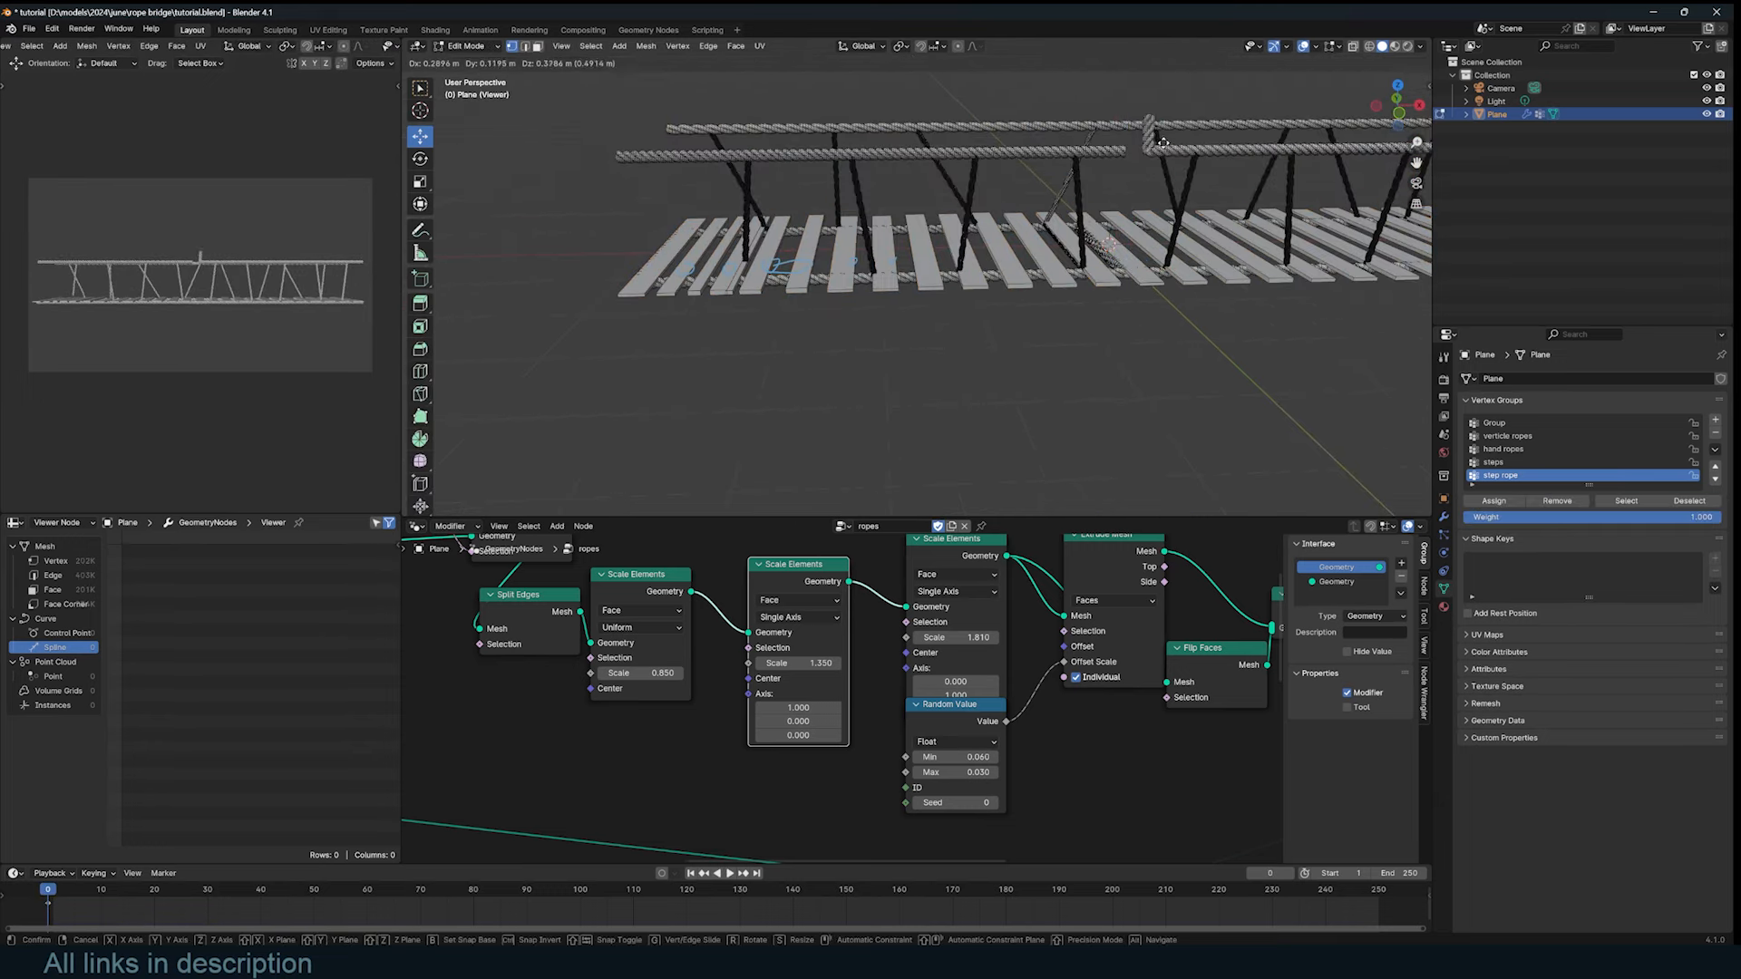
key("Tab")
key("space")
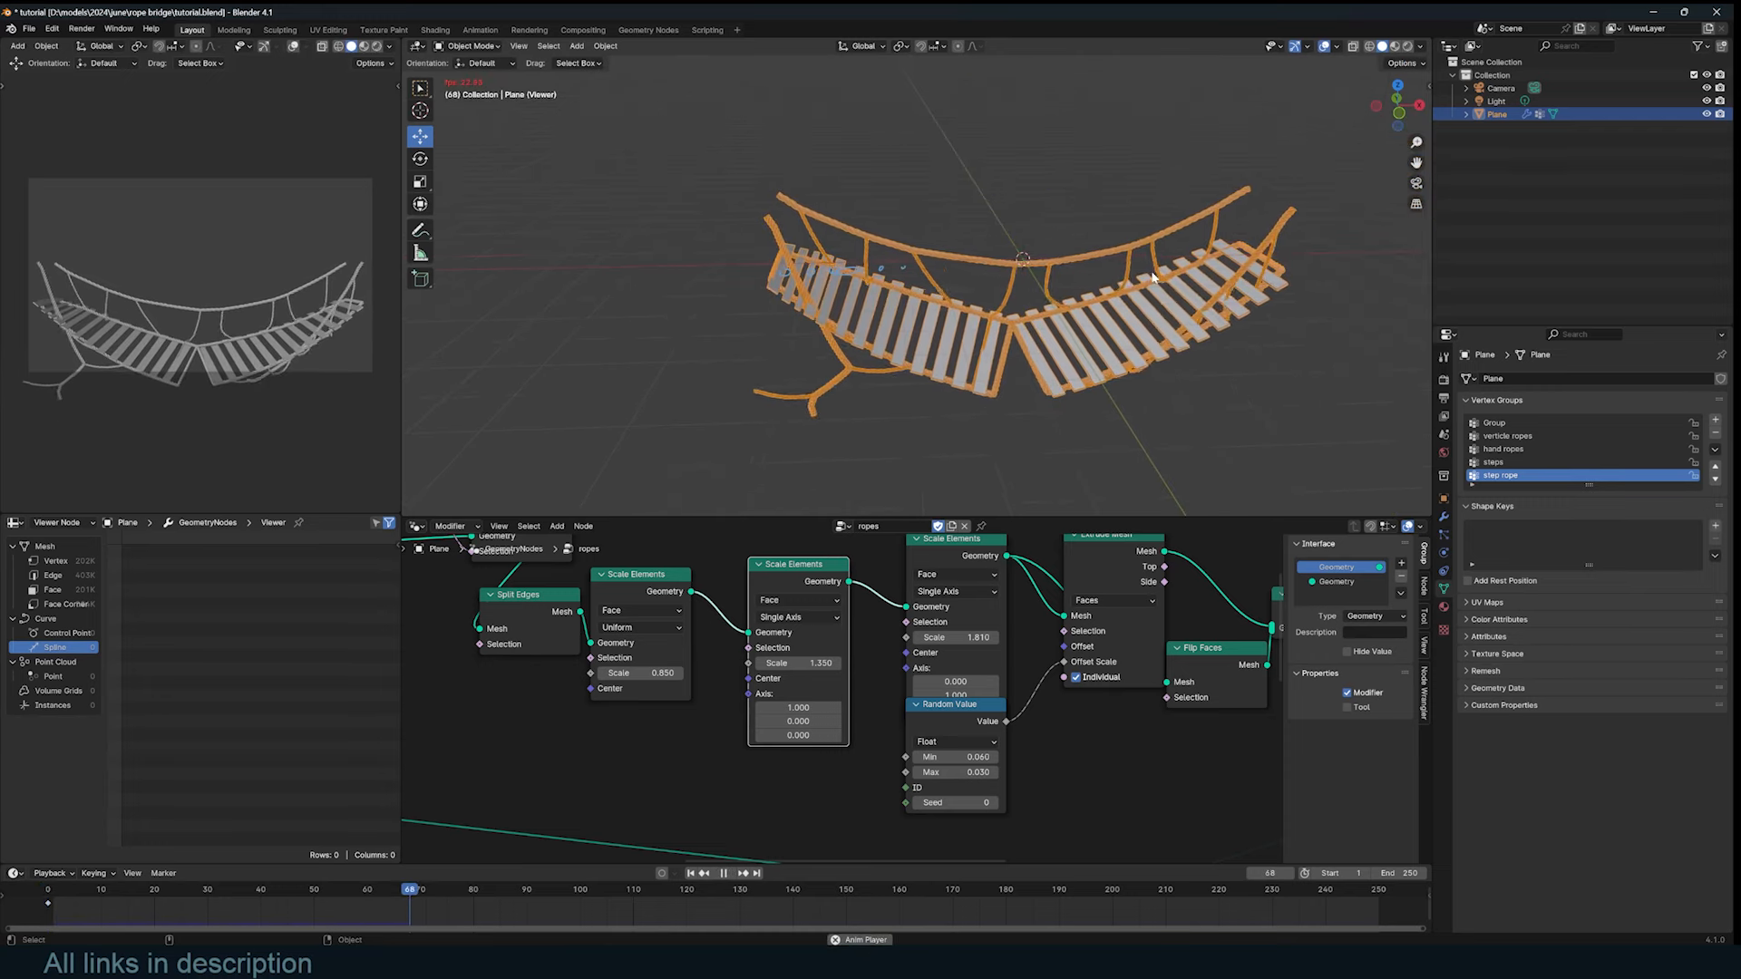
key("Escape")
scroll(1213, 251, "up", 2)
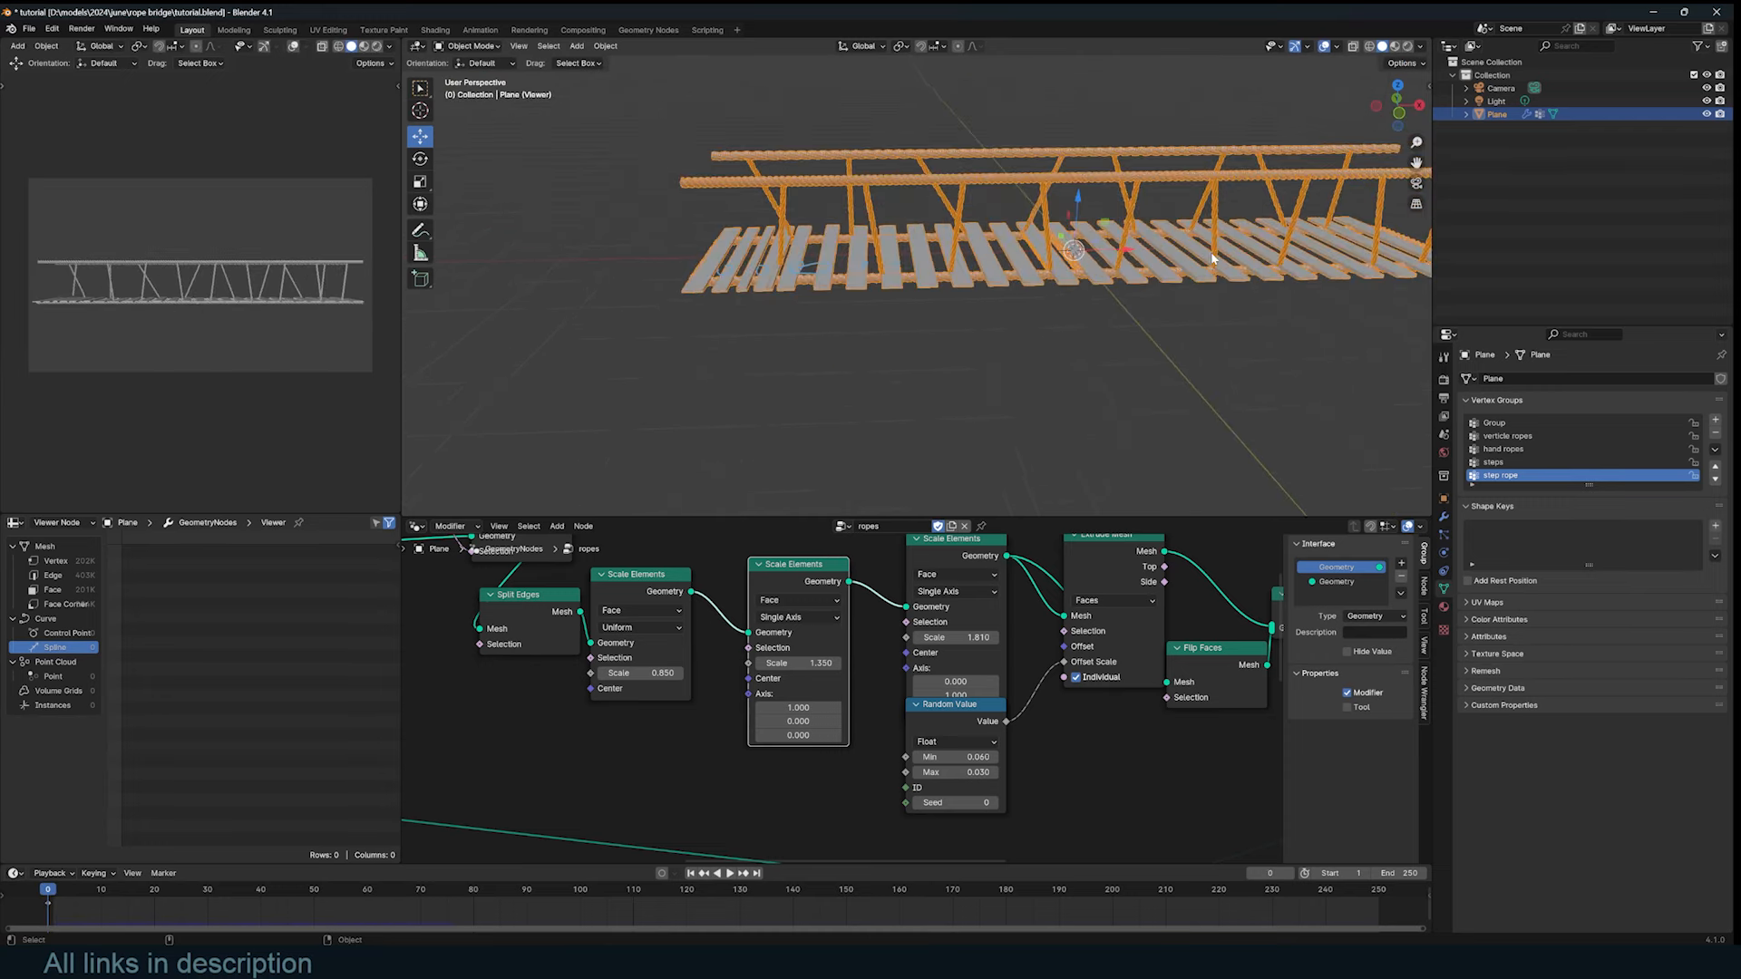
Step: Deselect the bridge and inspect the near side of the deck where the vertical ropes meet the deck rope
key("q")
left_click(1211, 254)
key("alt+a")
scroll(981, 718, "down", 5)
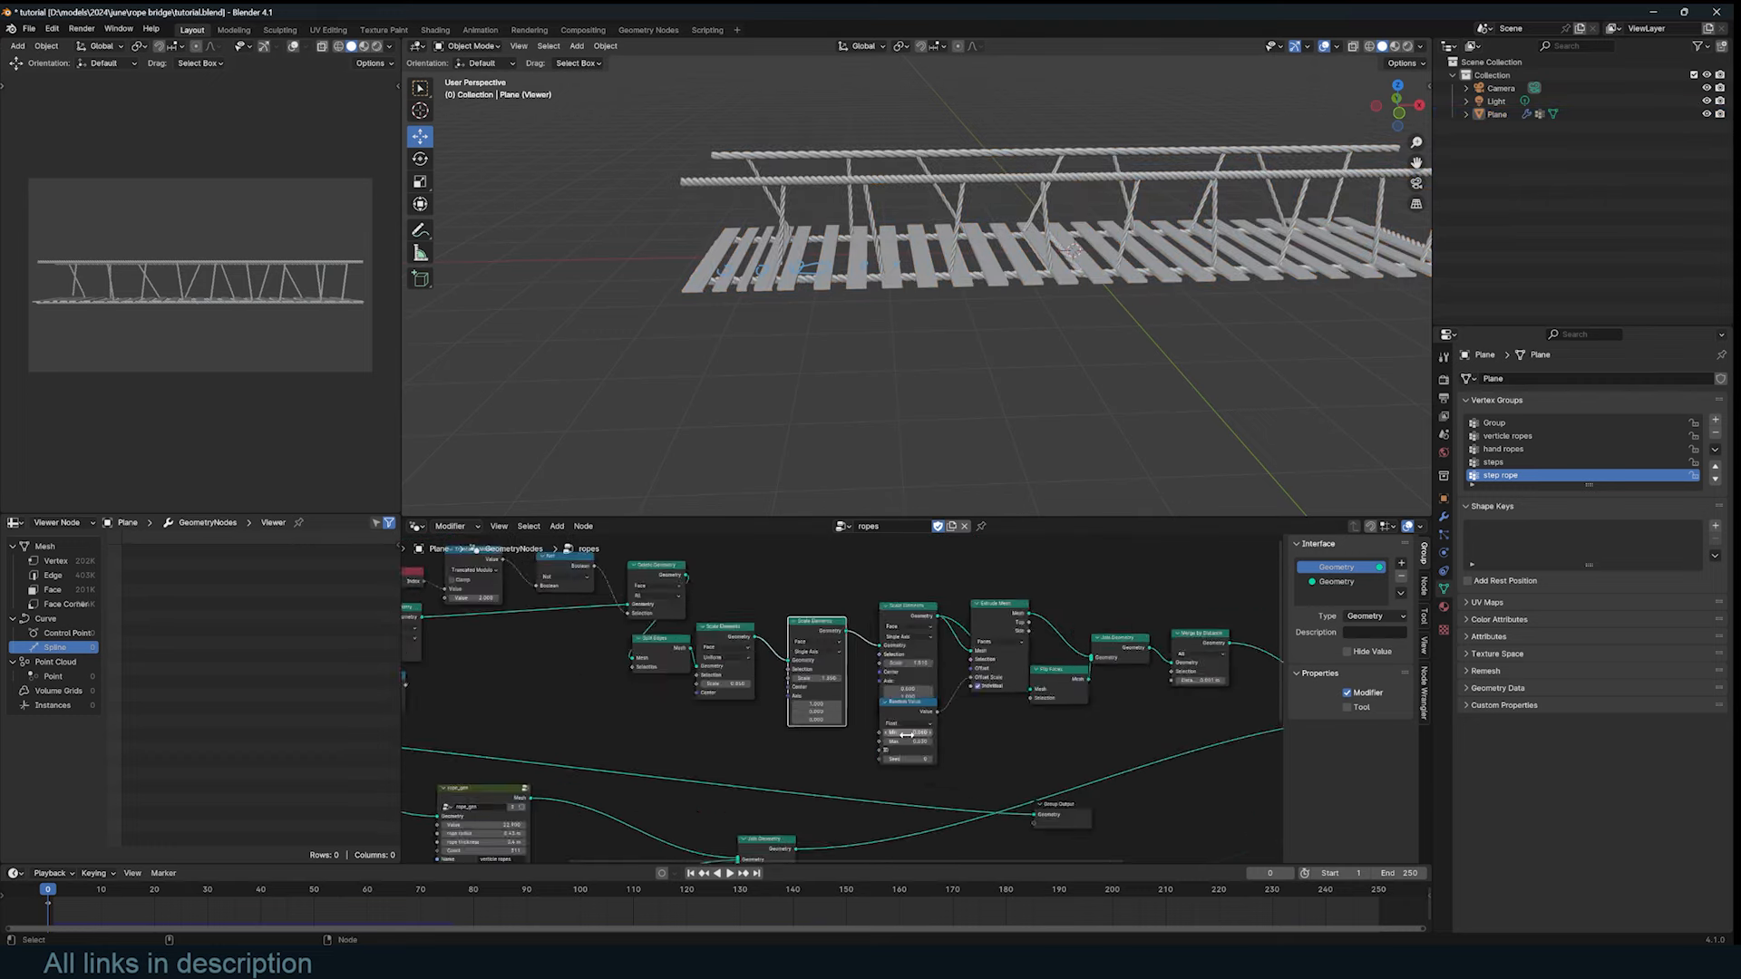
scroll(981, 719, "up", 3)
scroll(981, 718, "down", 2)
scroll(1009, 317, "up", 4)
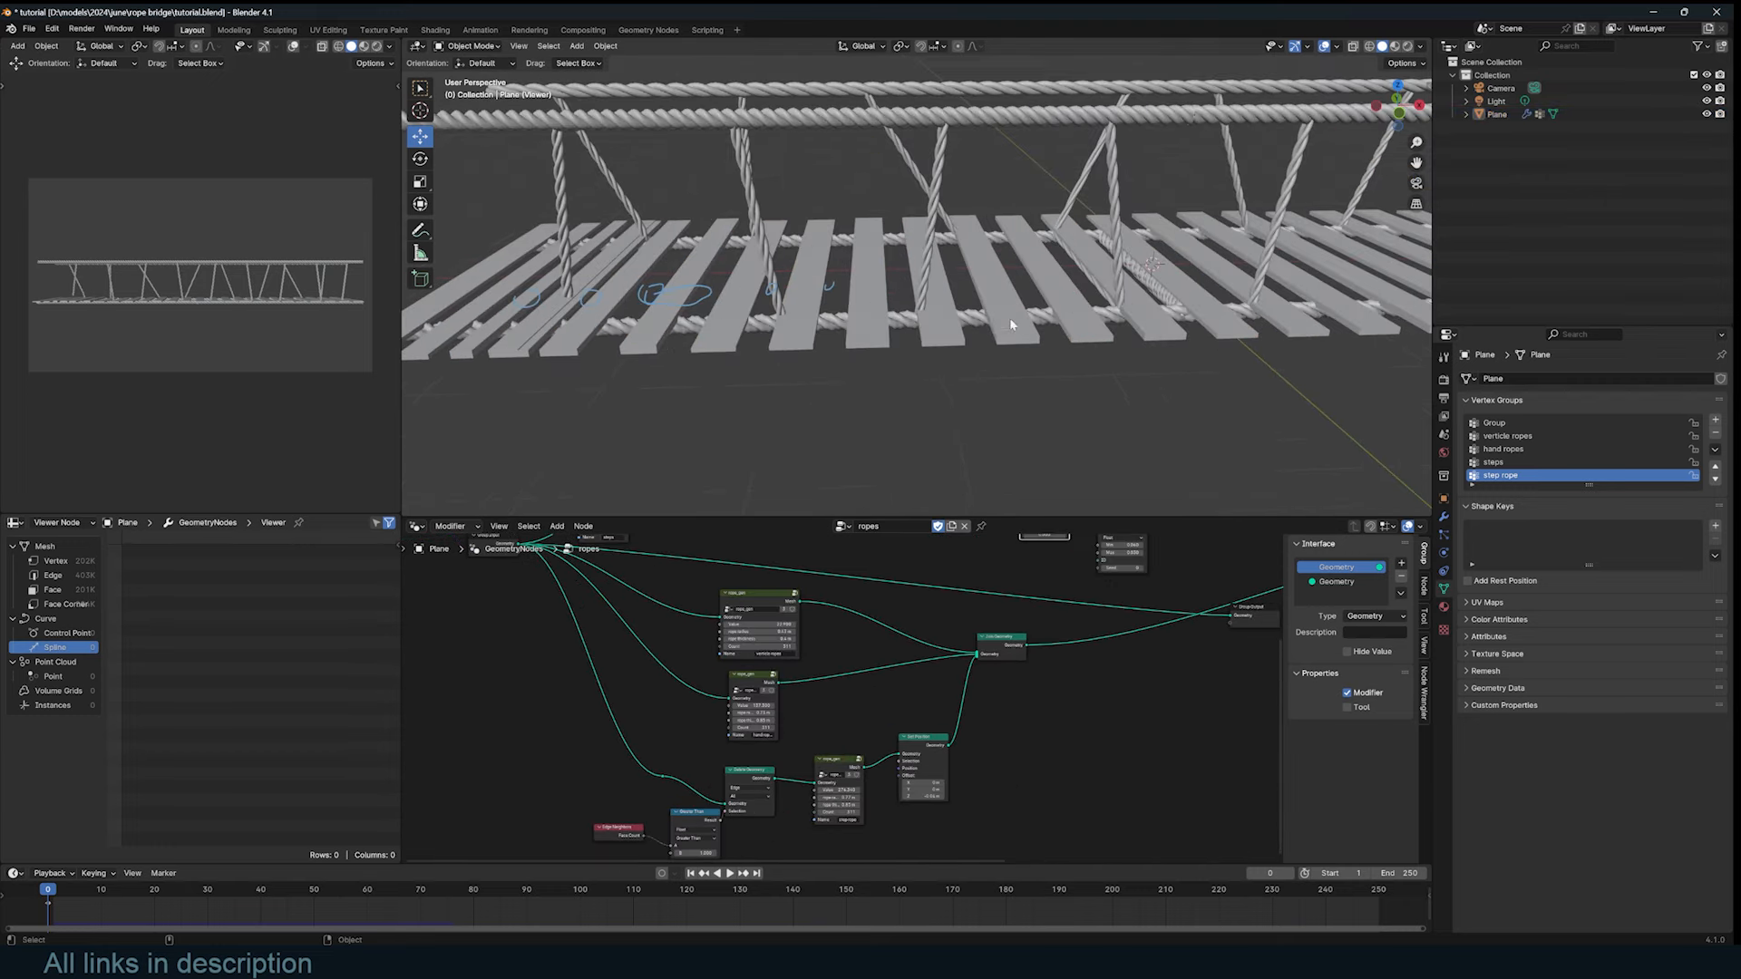
Step: Circle the joints between the vertical ropes and the near deck rope with the Annotate tool and save the file
left_click(925, 335)
left_click(419, 229)
scroll(733, 329, "up", 4)
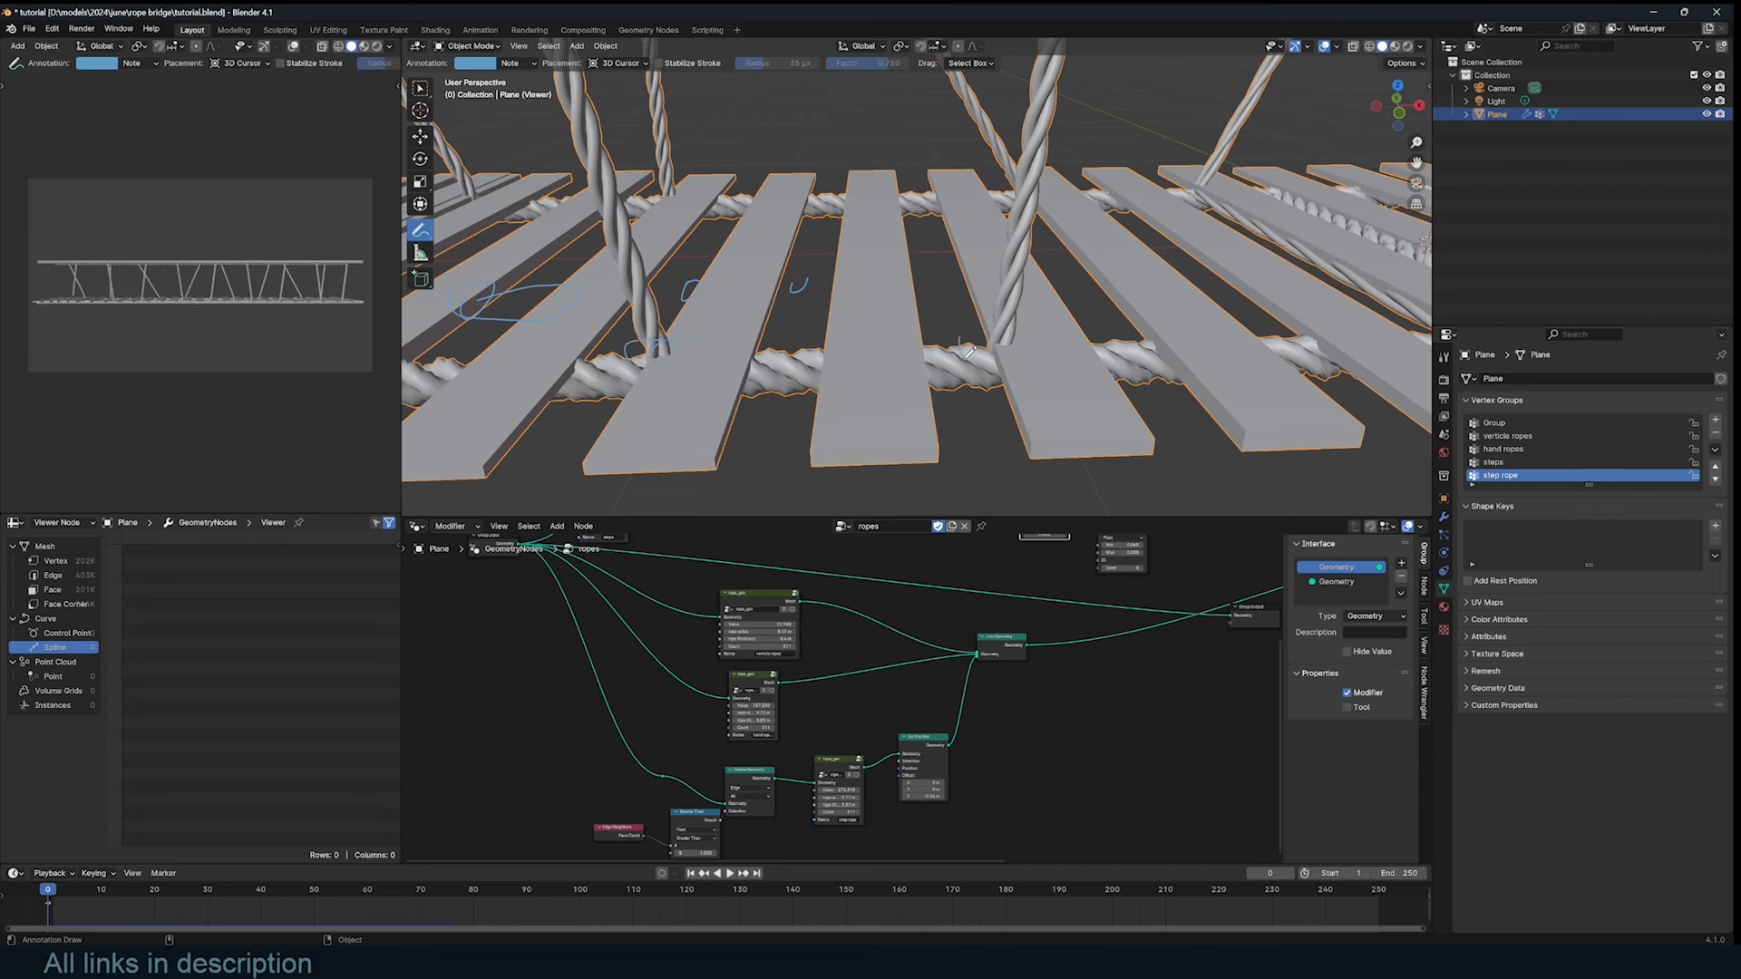
middle_click_drag(1121, 332, 1303, 311)
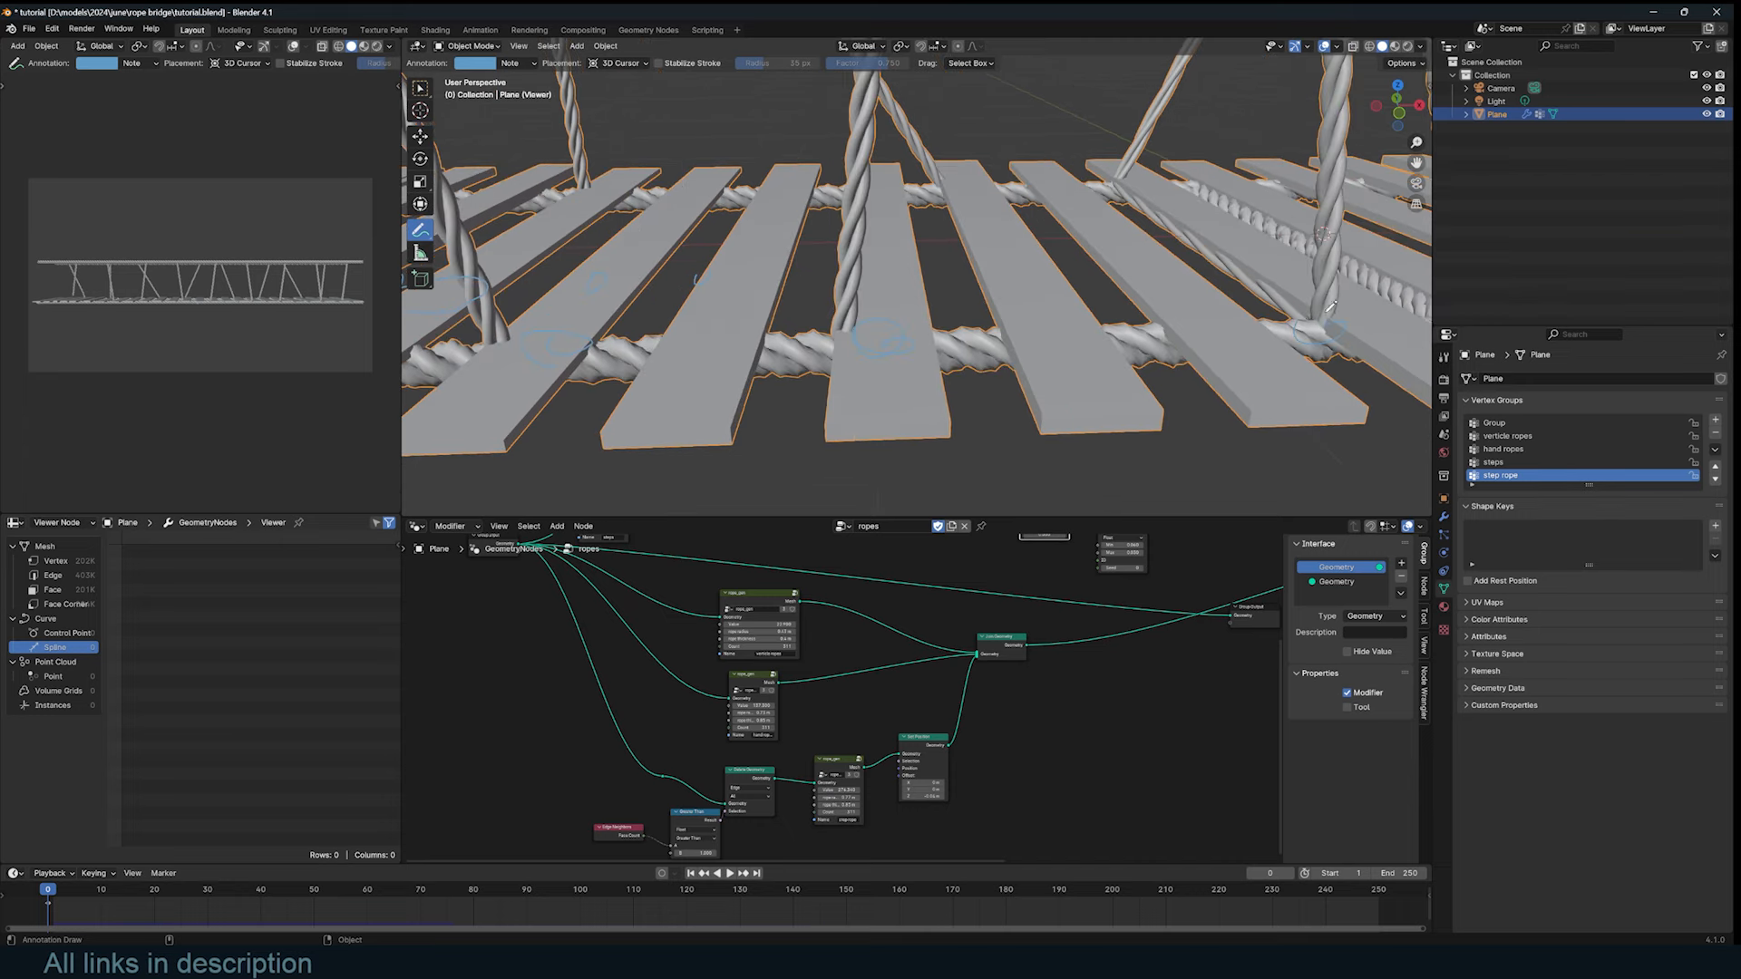
scroll(1179, 412, "down", 8)
middle_click_drag(1158, 389, 1115, 413)
scroll(1115, 414, "up", 4)
scroll(1119, 649, "down", 3)
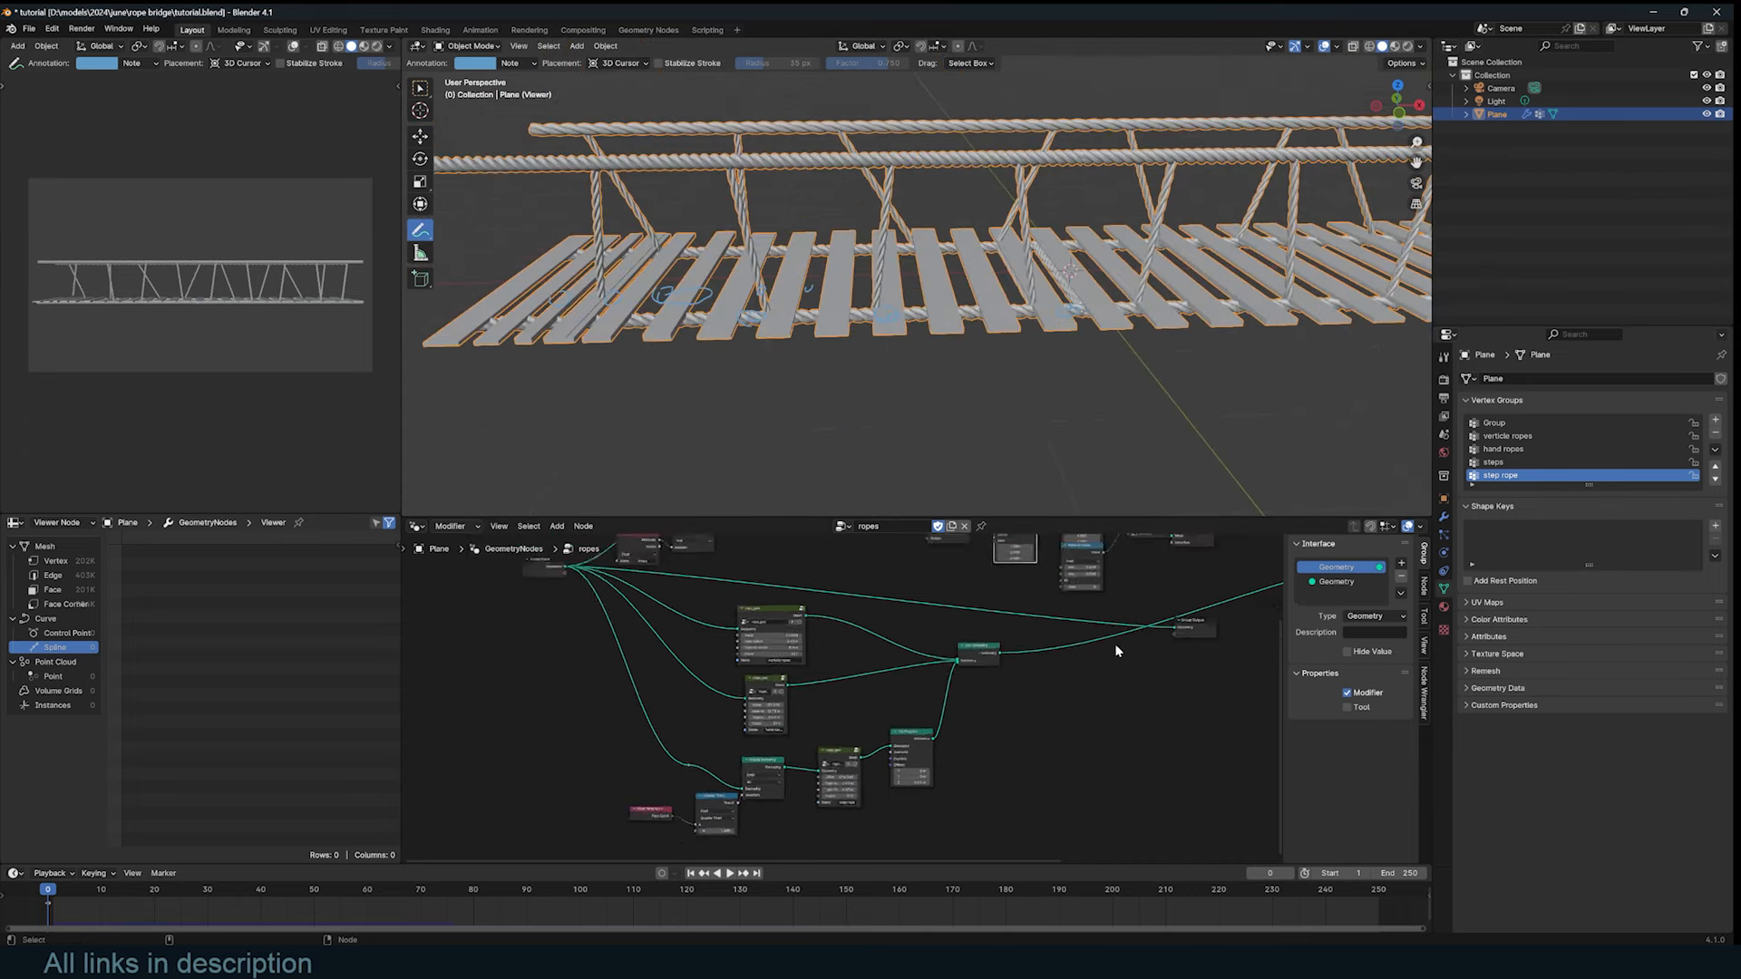
key("ctrl+s")
Step: Preview the output of the vertical ropes' rope_gen node alone and trace along one rope with an annotation stroke
middle_click_drag(1052, 603, 737, 693)
scroll(671, 736, "up", 5)
scroll(676, 732, "up", 2)
middle_click_drag(731, 767, 826, 688)
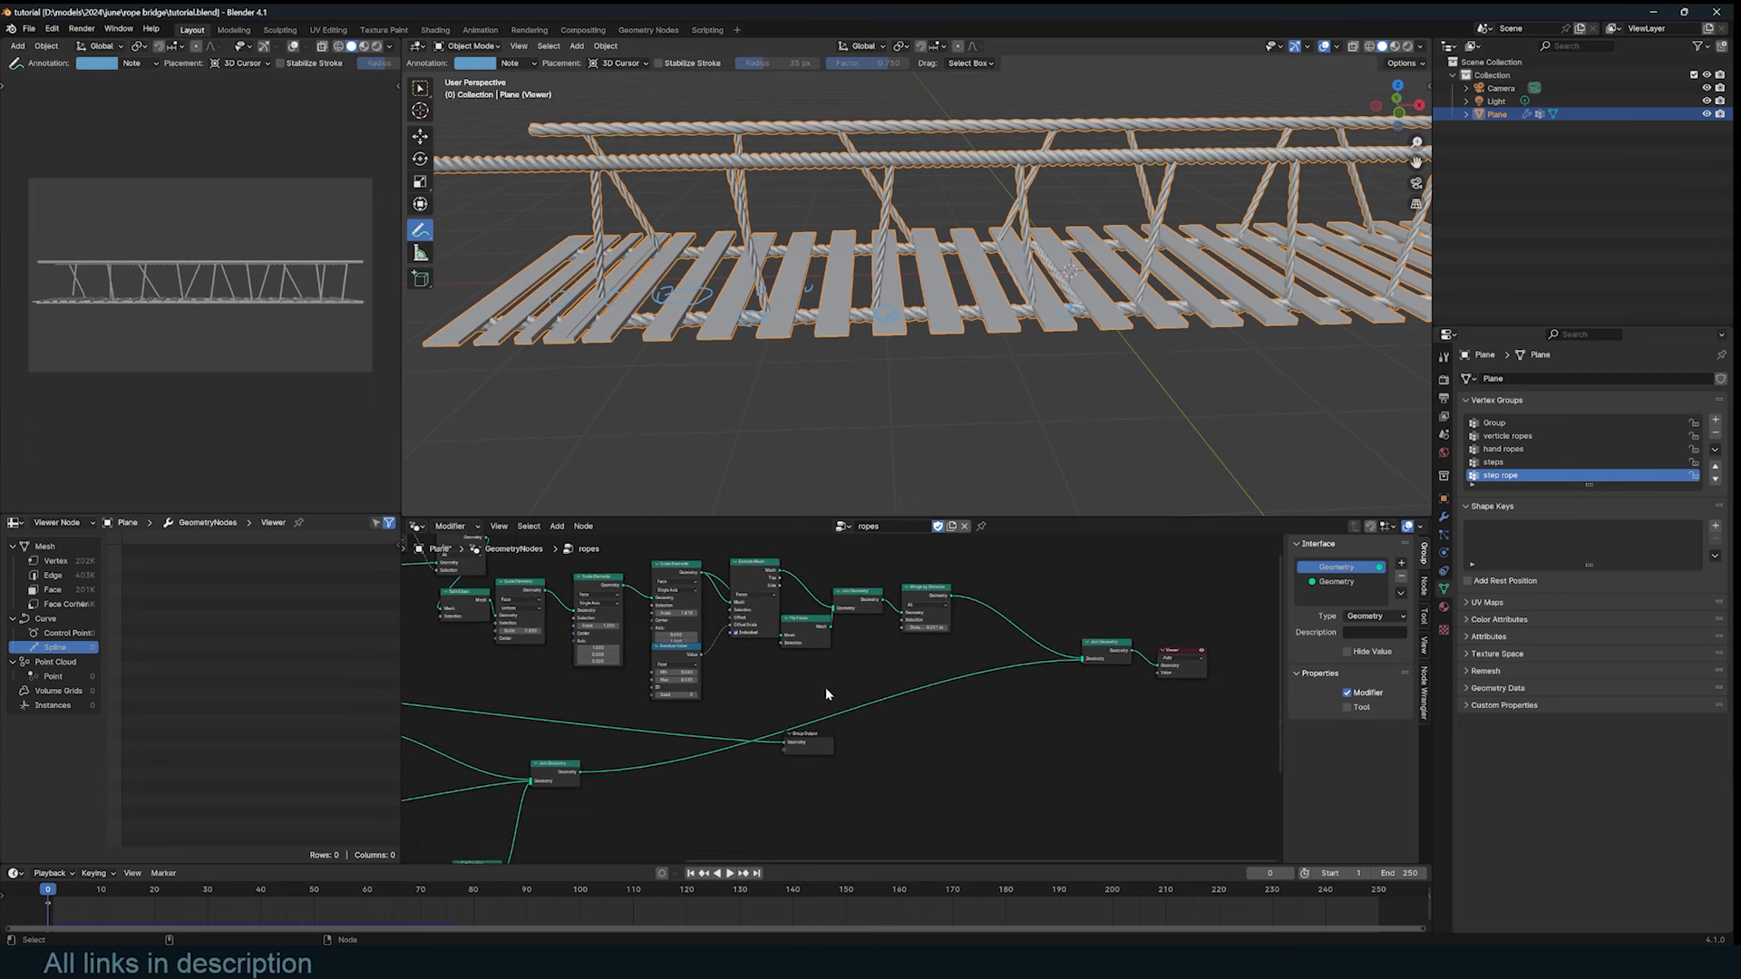
middle_click_drag(660, 741, 810, 721)
left_click(555, 666, "ctrl+shift")
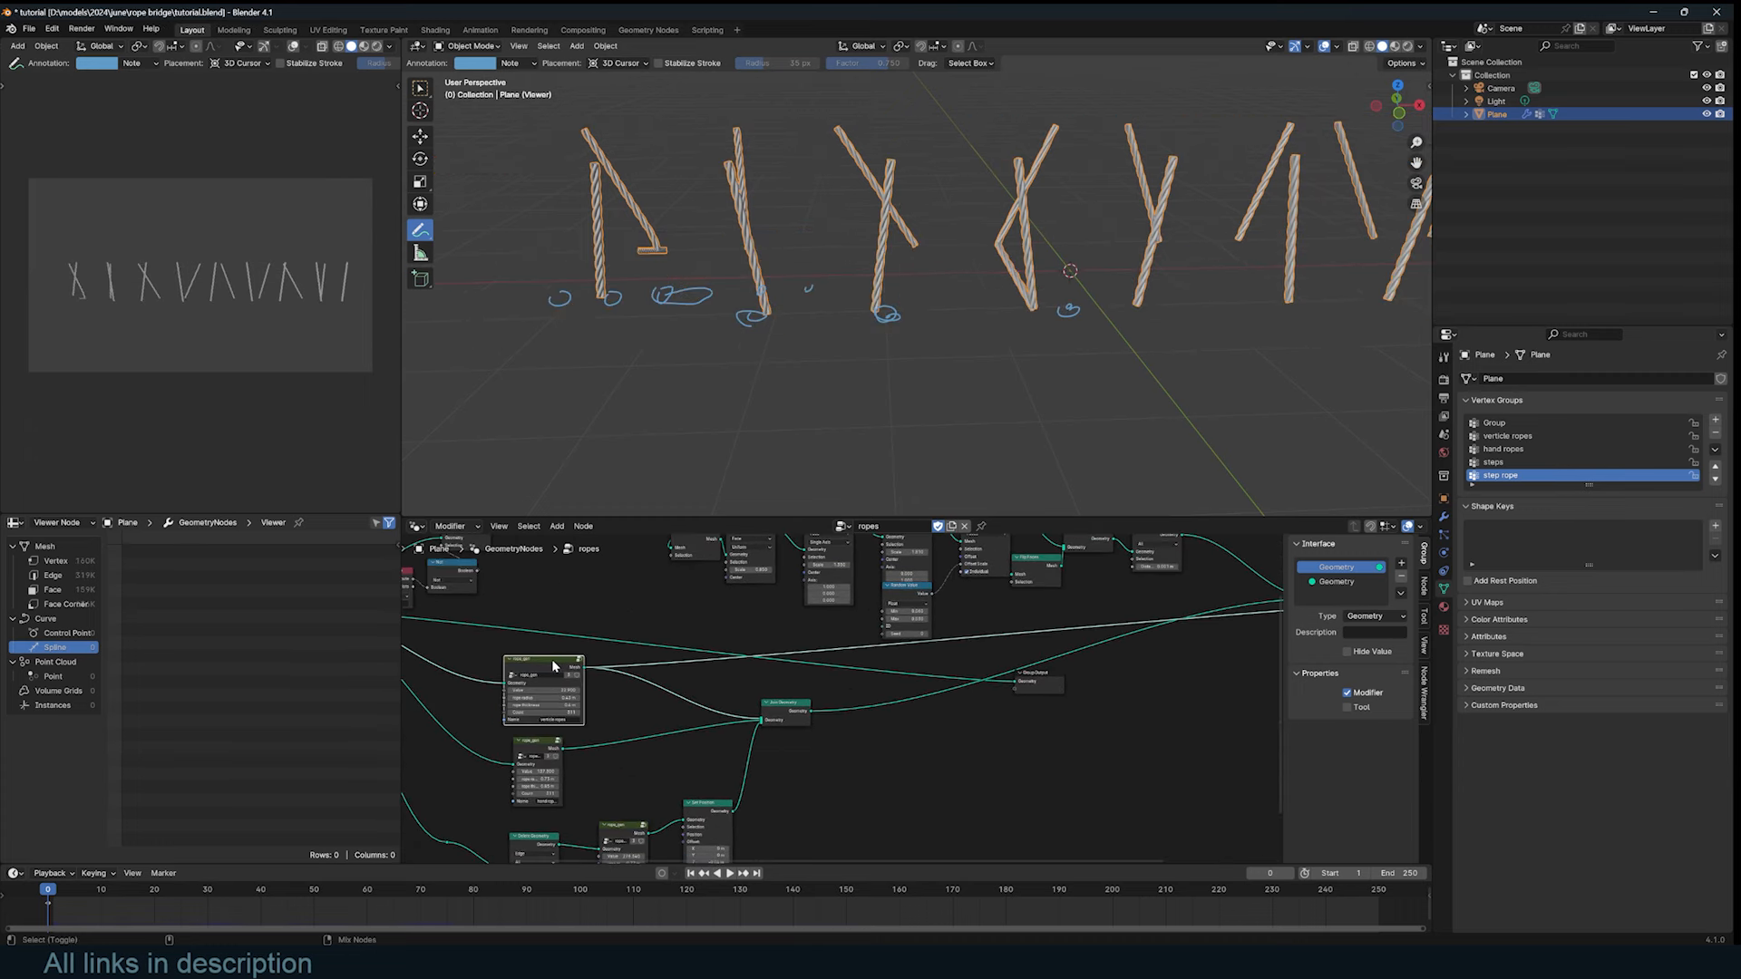
middle_click_drag(898, 299, 937, 281)
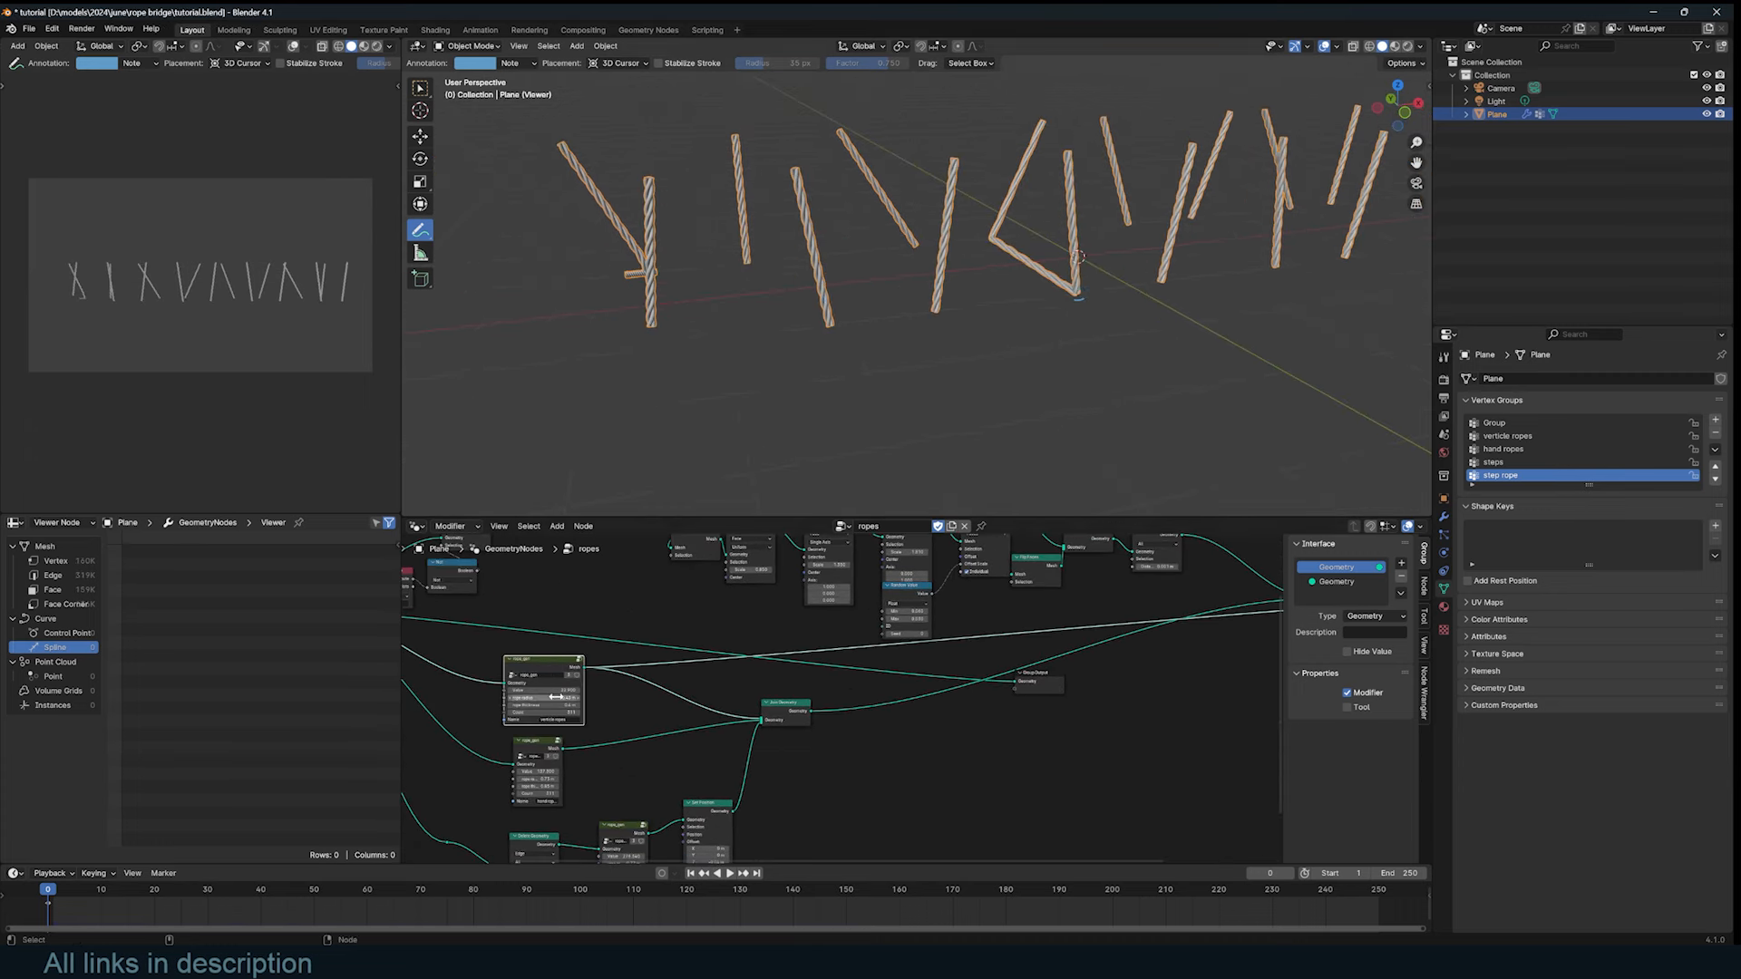
scroll(622, 694, "up", 4)
middle_click_drag(623, 695, 732, 688)
left_click_drag(664, 651, 663, 651)
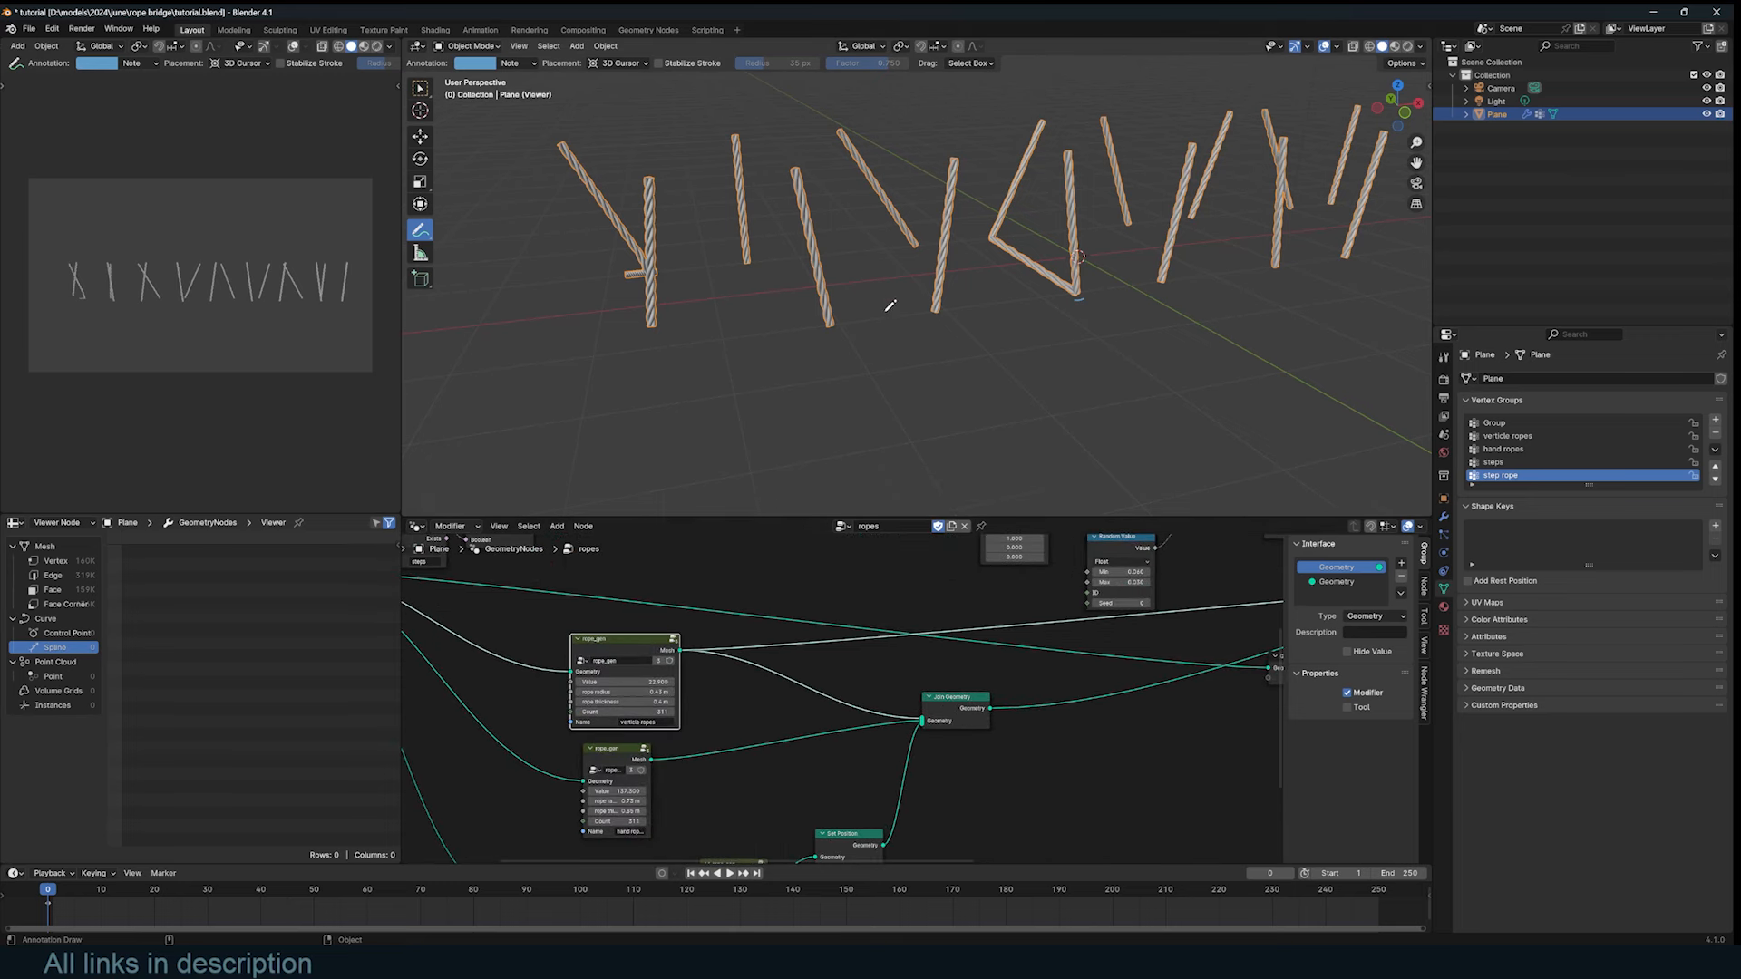
scroll(891, 326, "up", 2)
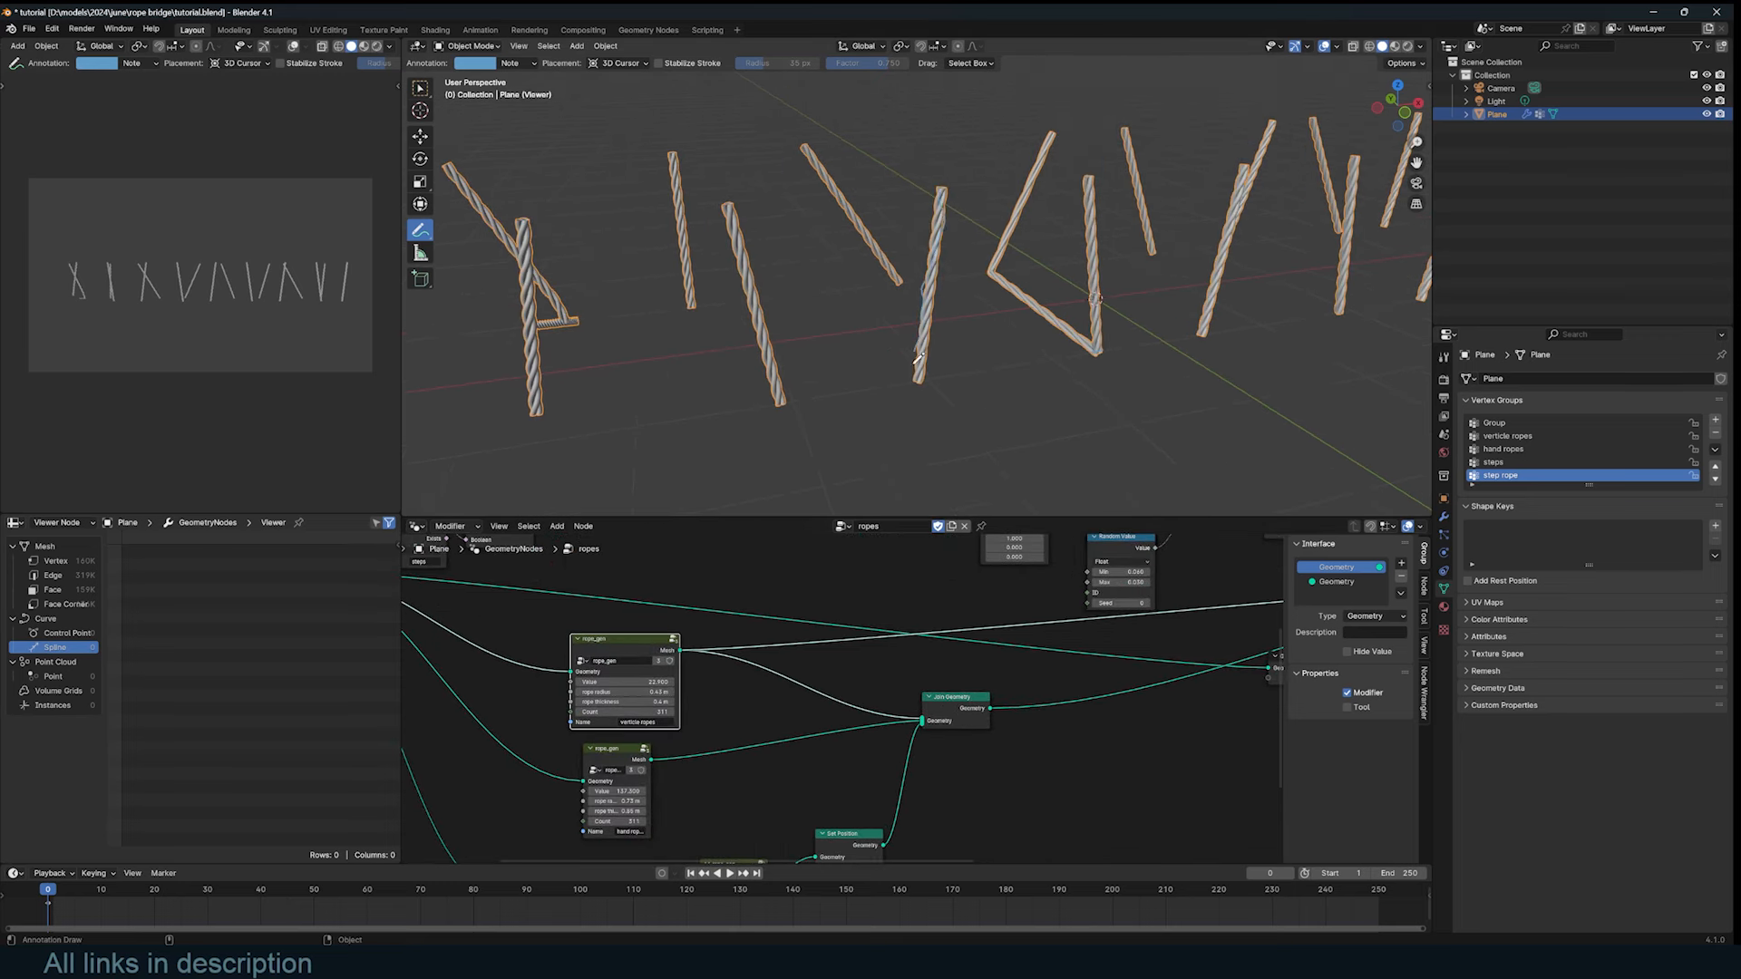
left_click_drag(917, 381, 914, 210)
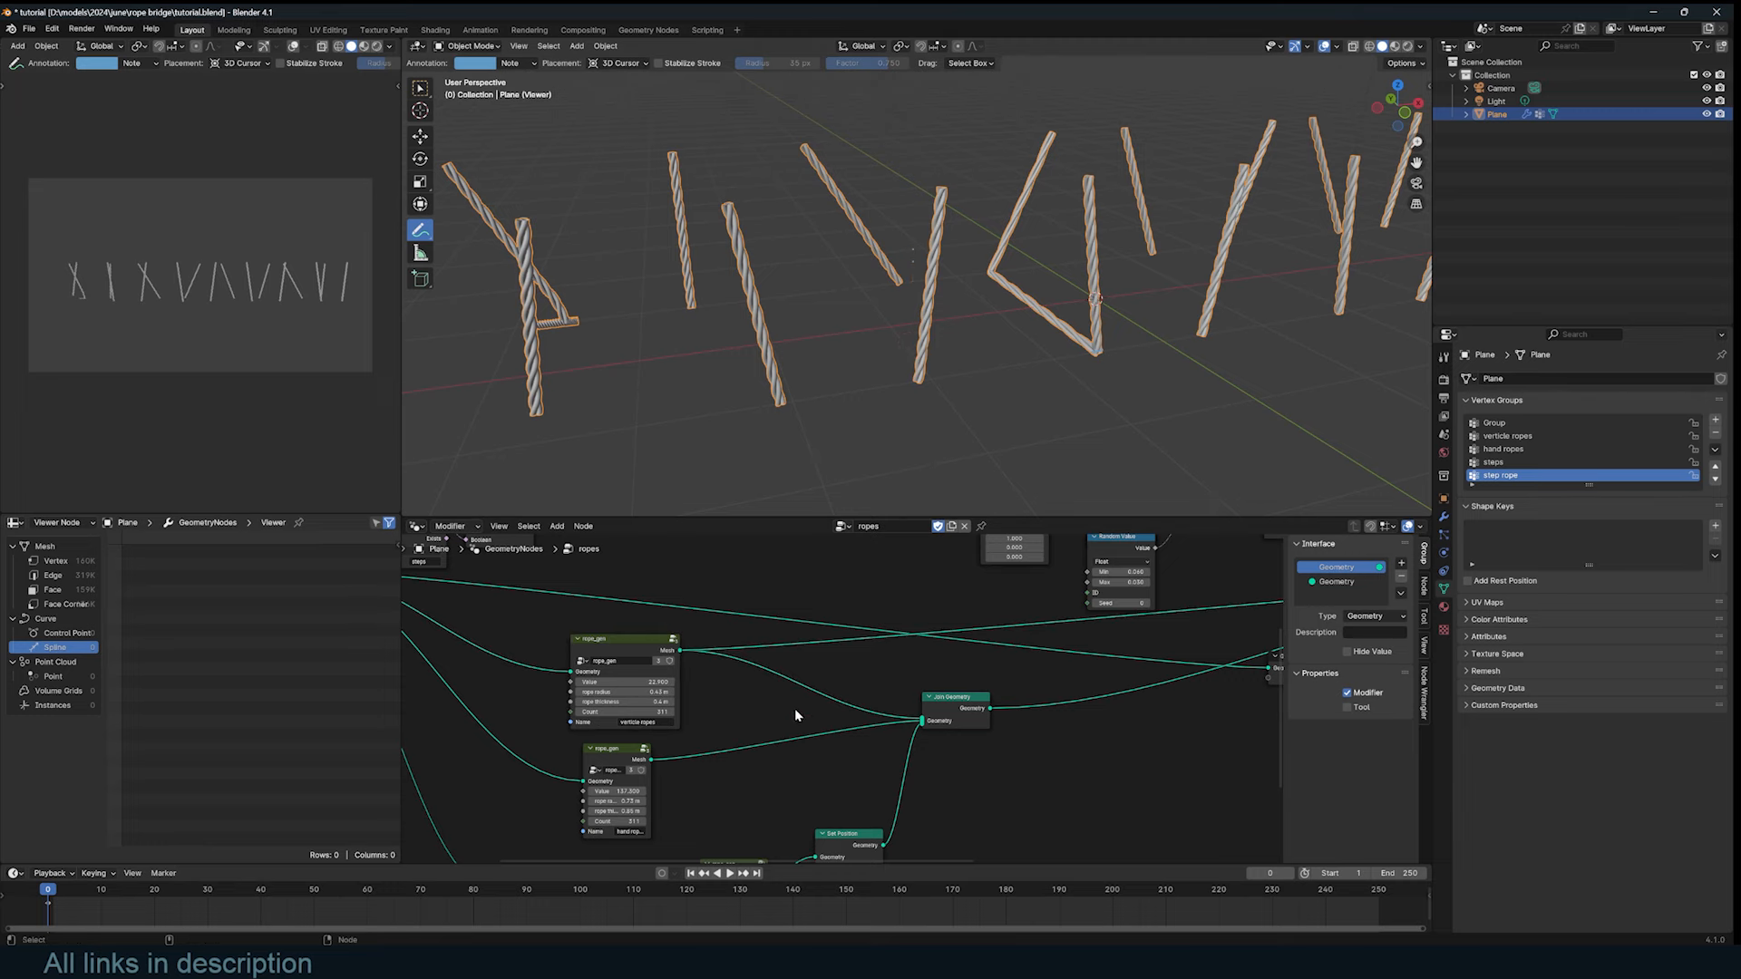
Step: Inside the rope_gen group, connect the Set Curve Tilt curve to the Group Output as an extra Curve output, and exit the group
key("Tab")
middle_click_drag(1160, 582, 753, 625)
scroll(902, 615, "down", 1)
scroll(701, 633, "up", 1)
left_click(676, 633, "ctrl+shift")
left_click_drag(643, 607, 983, 699)
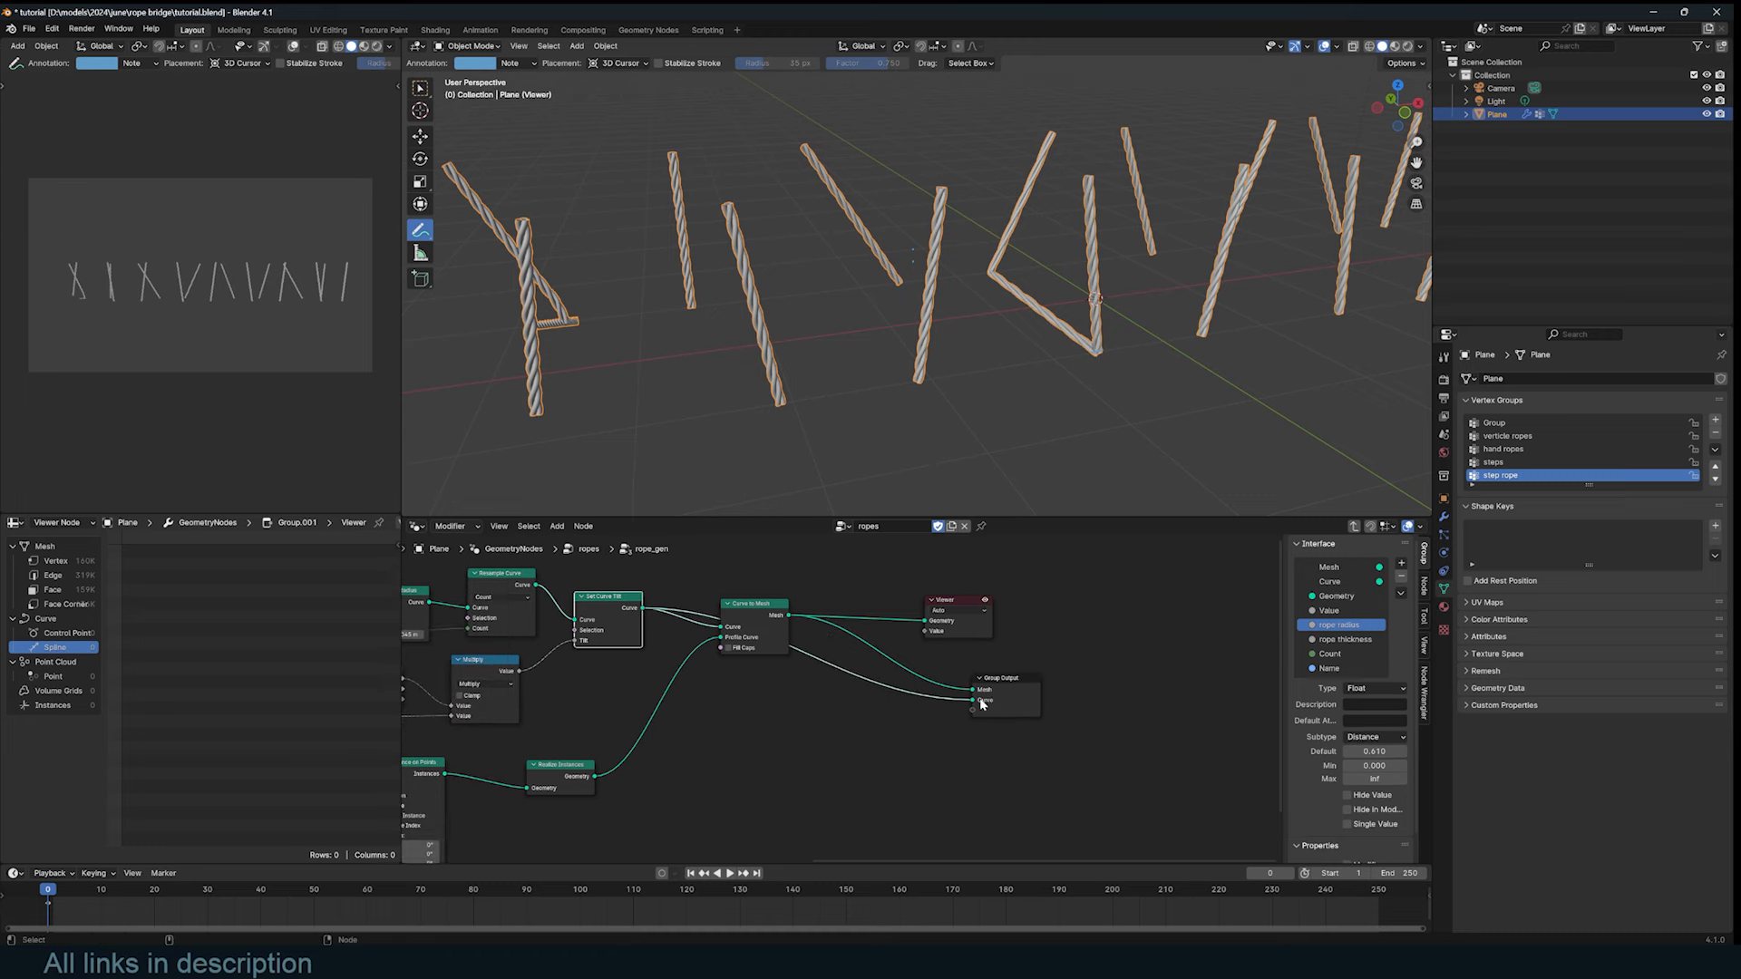
key("Tab")
Step: Preview the hand ropes' Curve output while playing the simulation, and switch the preview to the vertical ropes' Curve output
left_click(646, 777, "ctrl+shift")
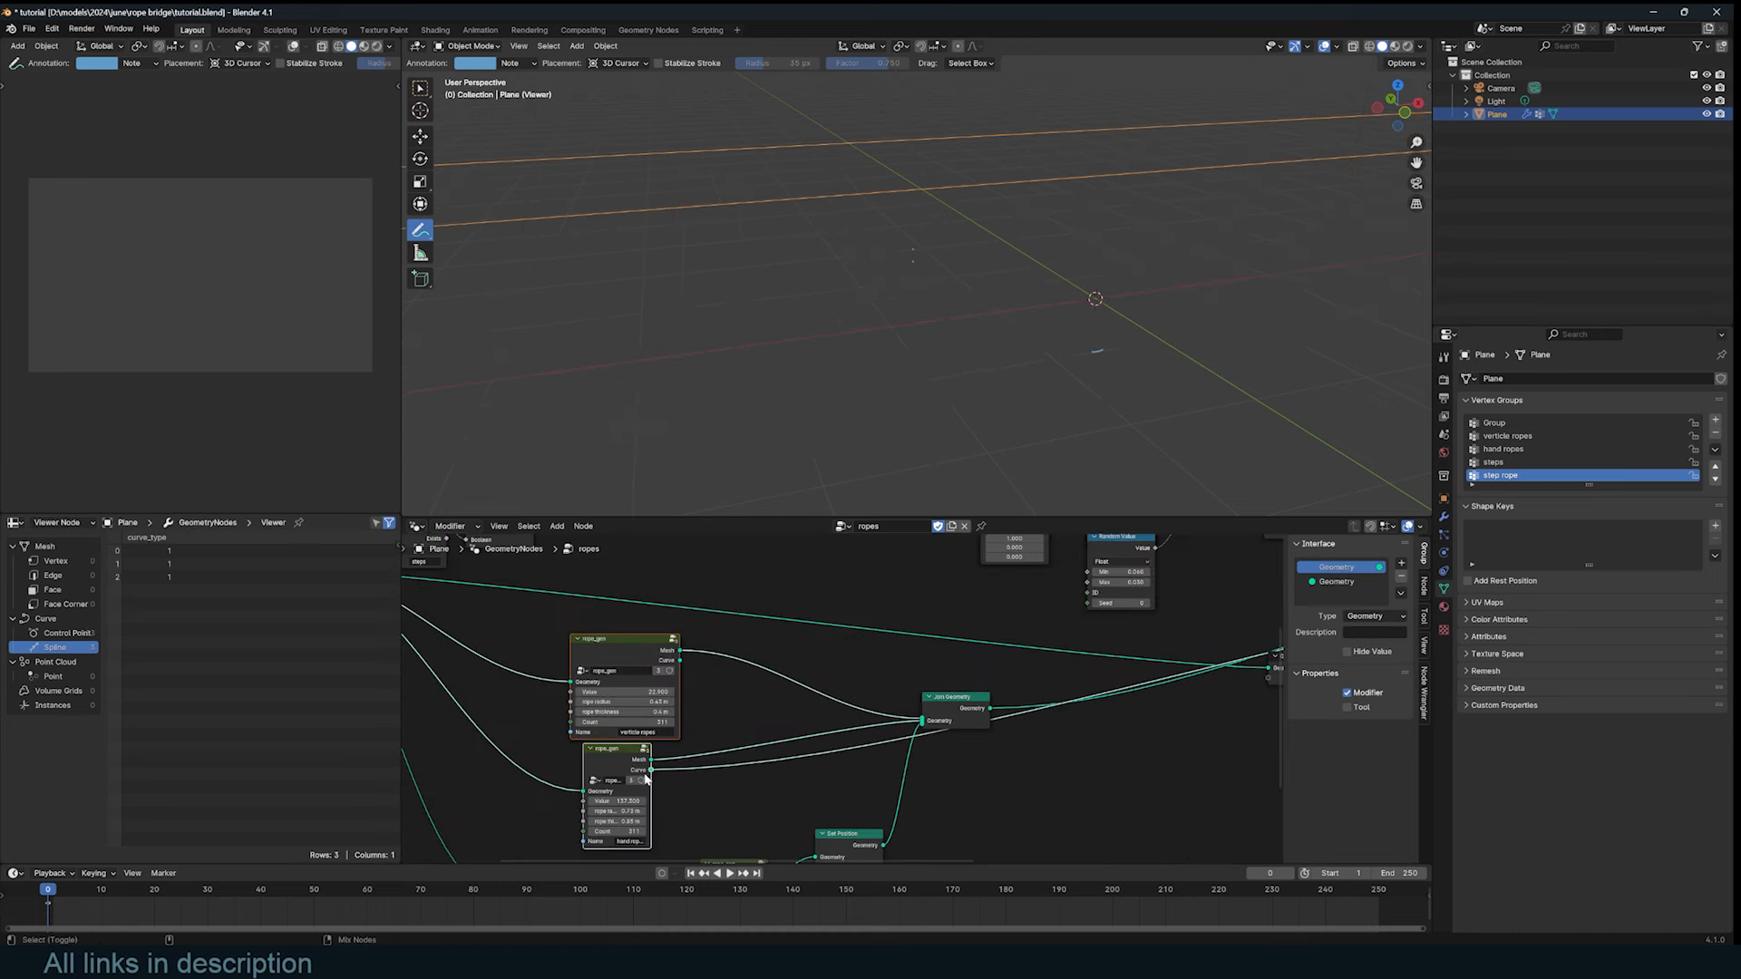
scroll(798, 680, "down", 2)
key("space")
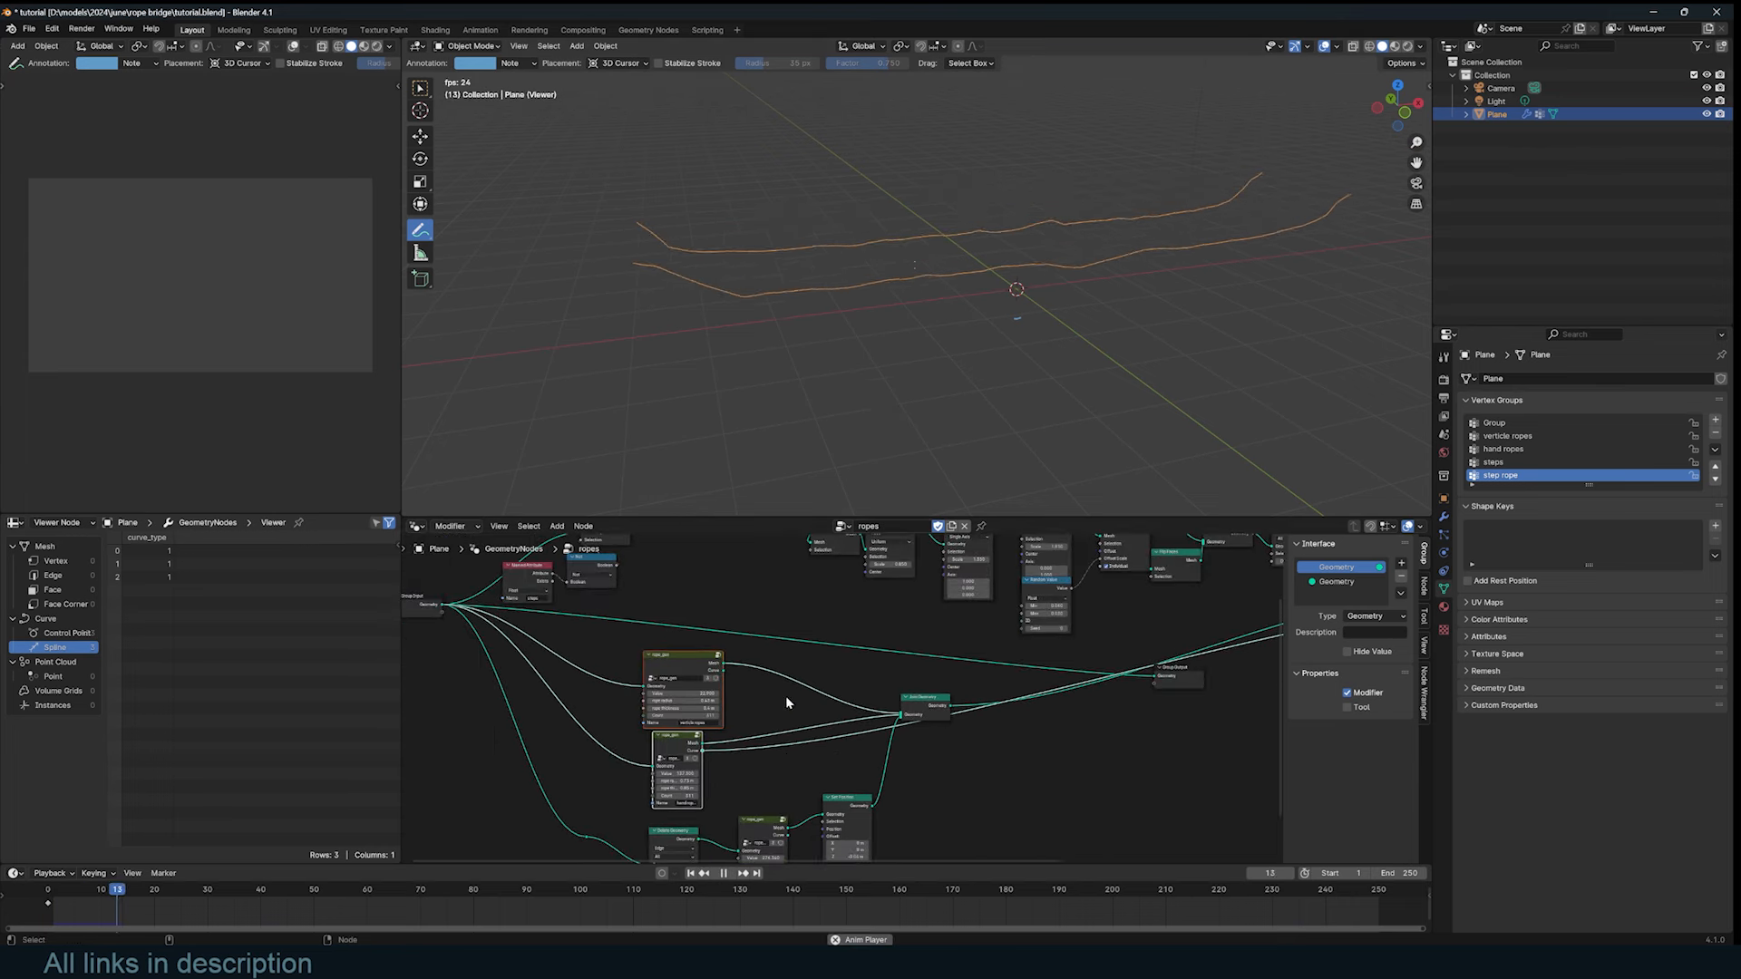
left_click(719, 673, "ctrl+shift")
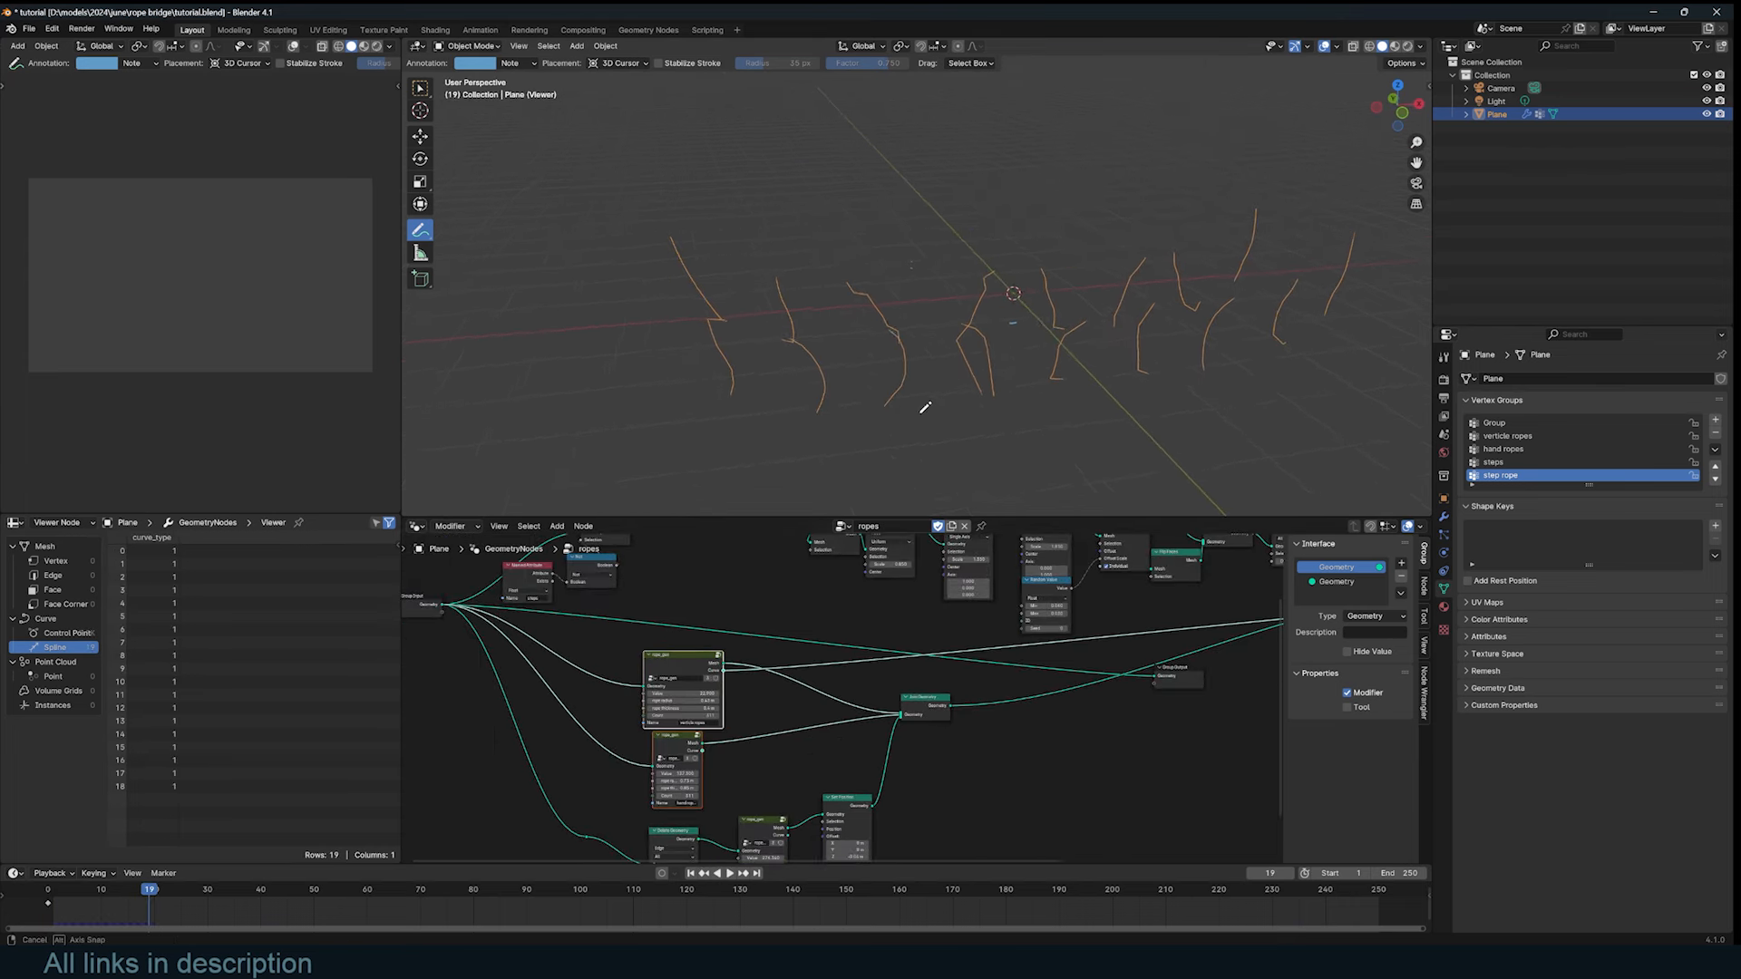
Step: Add a second Join Geometry node after the ropes' join, connect the vertical ropes' Curve output to it, and preview the result
middle_click_drag(899, 704, 807, 686)
left_click_drag(836, 691, 977, 706)
scroll(976, 705, "up", 3)
middle_click_drag(976, 706, 949, 718)
left_click_drag(948, 718, 792, 780)
middle_click_drag(855, 724, 803, 718)
key("shift+a")
mouse_move(787, 723)
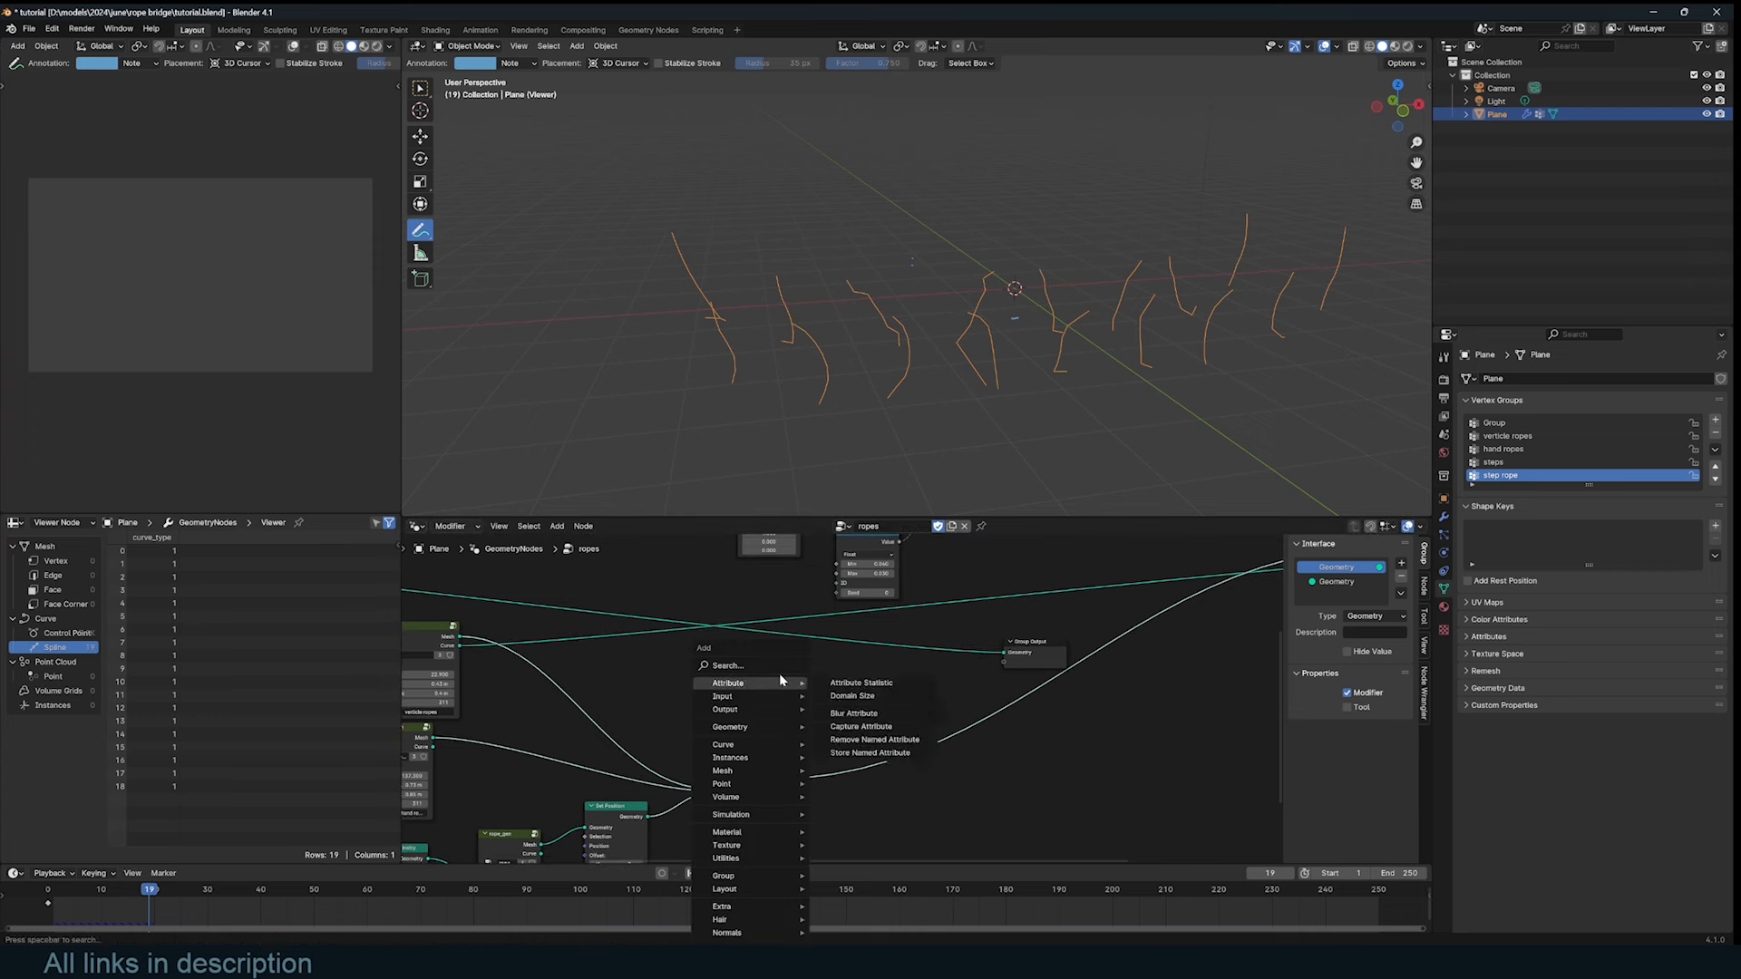
left_click(780, 669)
type("join")
left_click(850, 703)
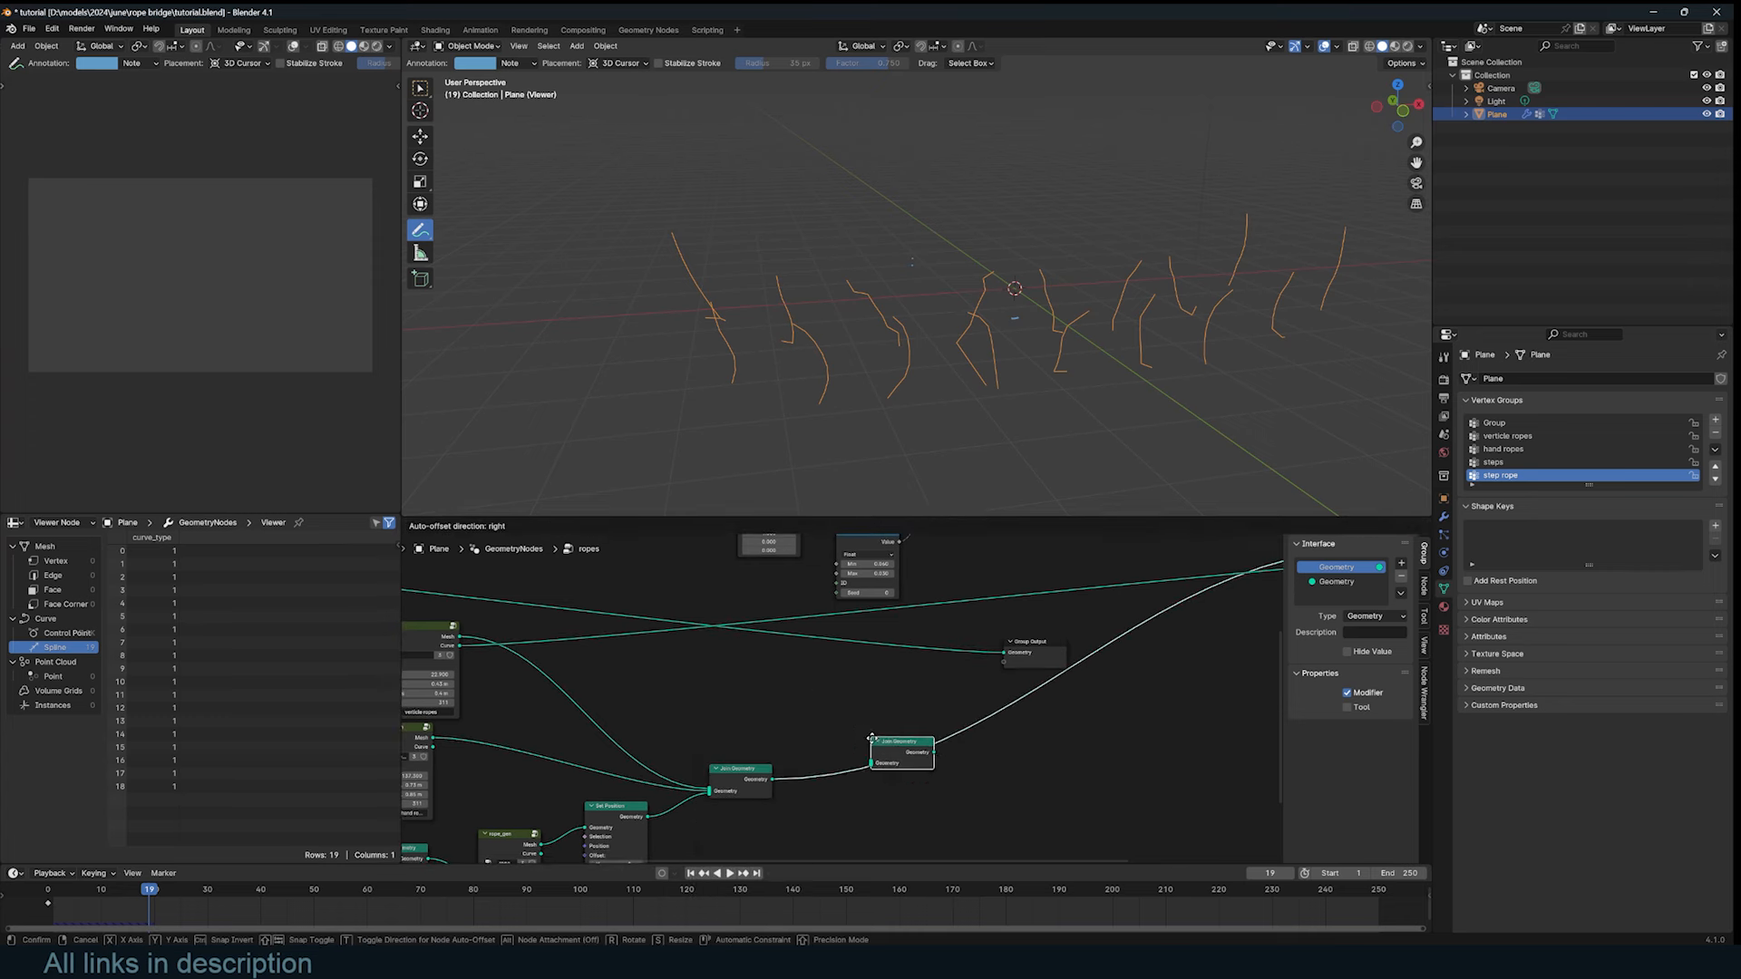
left_click(874, 743)
left_click_drag(460, 645, 875, 765)
left_click(907, 756, "ctrl+shift")
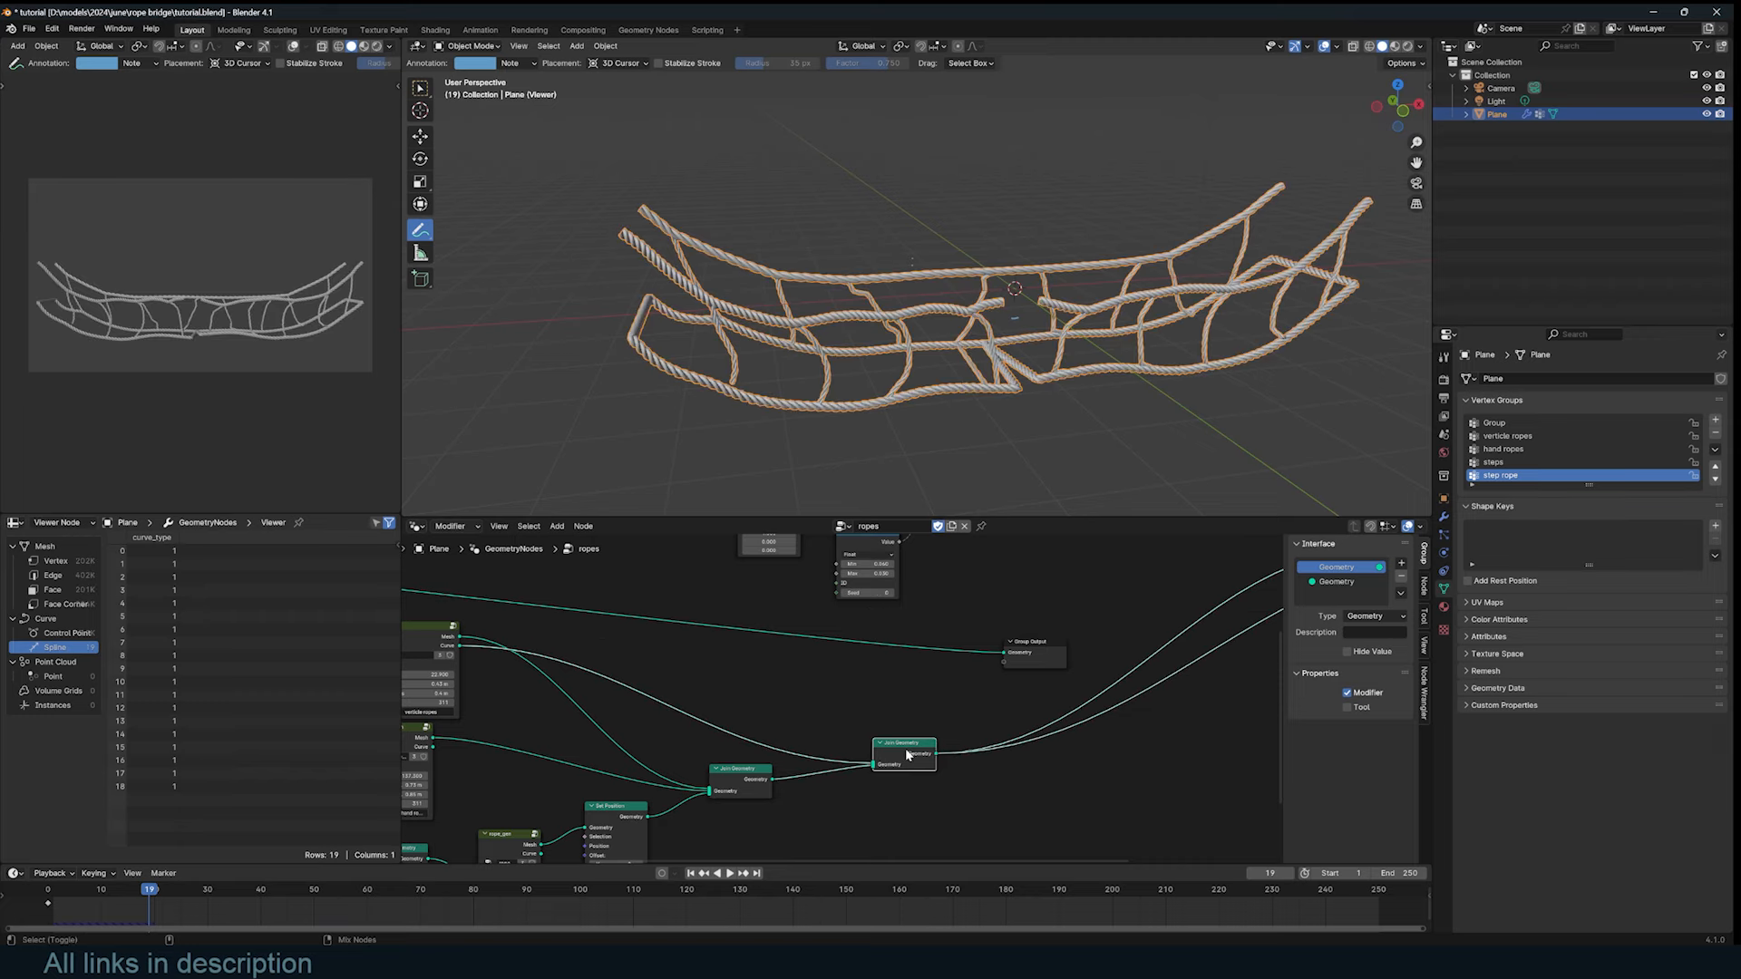
Step: Insert a Curve to Points node between the vertical ropes' Curve output and the second Join Geometry node
scroll(1014, 333, "up", 5)
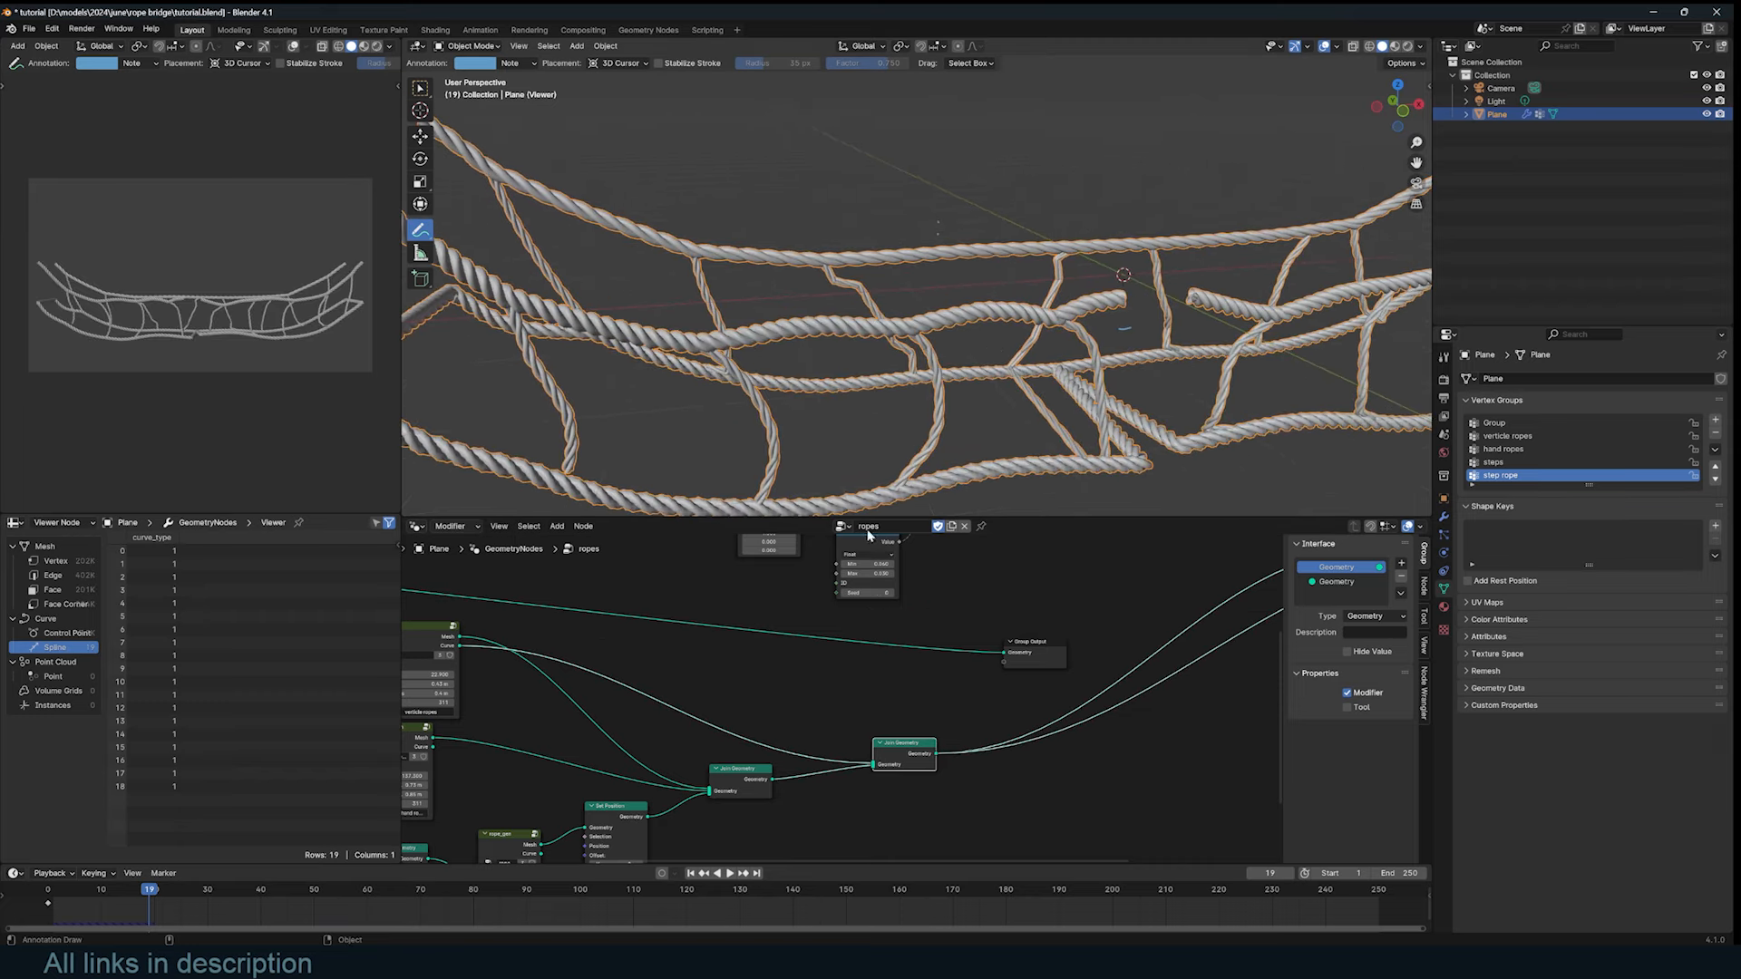
middle_click_drag(851, 643, 989, 623)
key("shift+Left")
key("space")
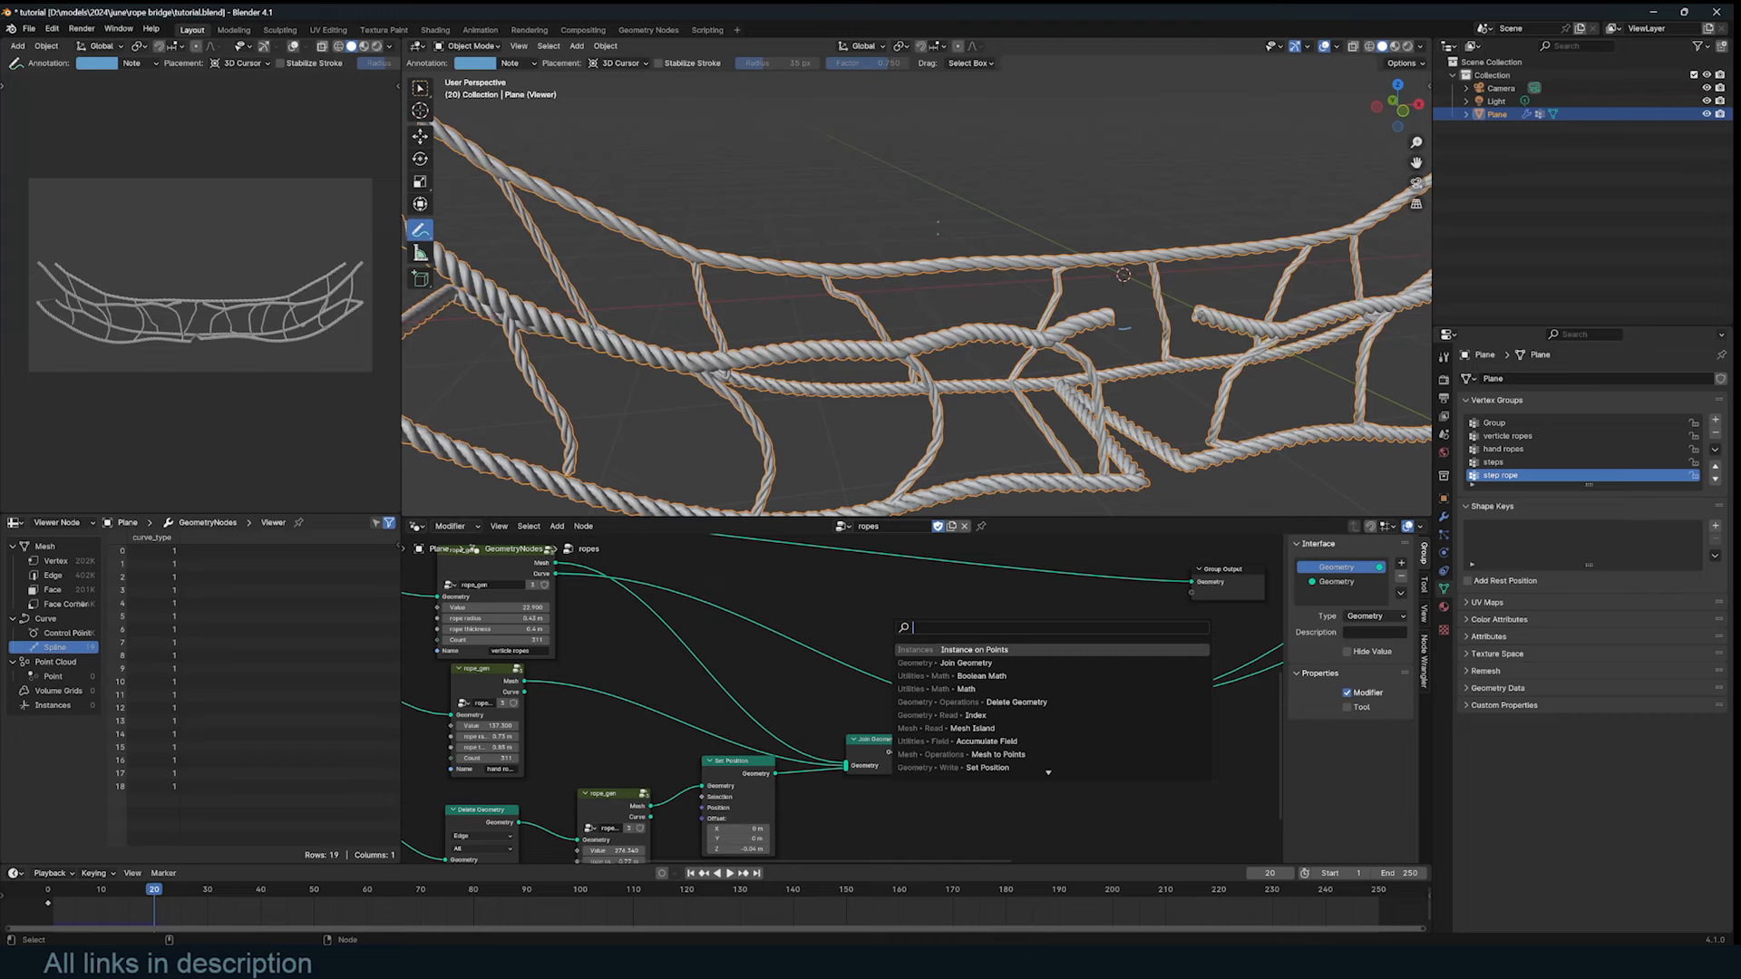
type("to cu")
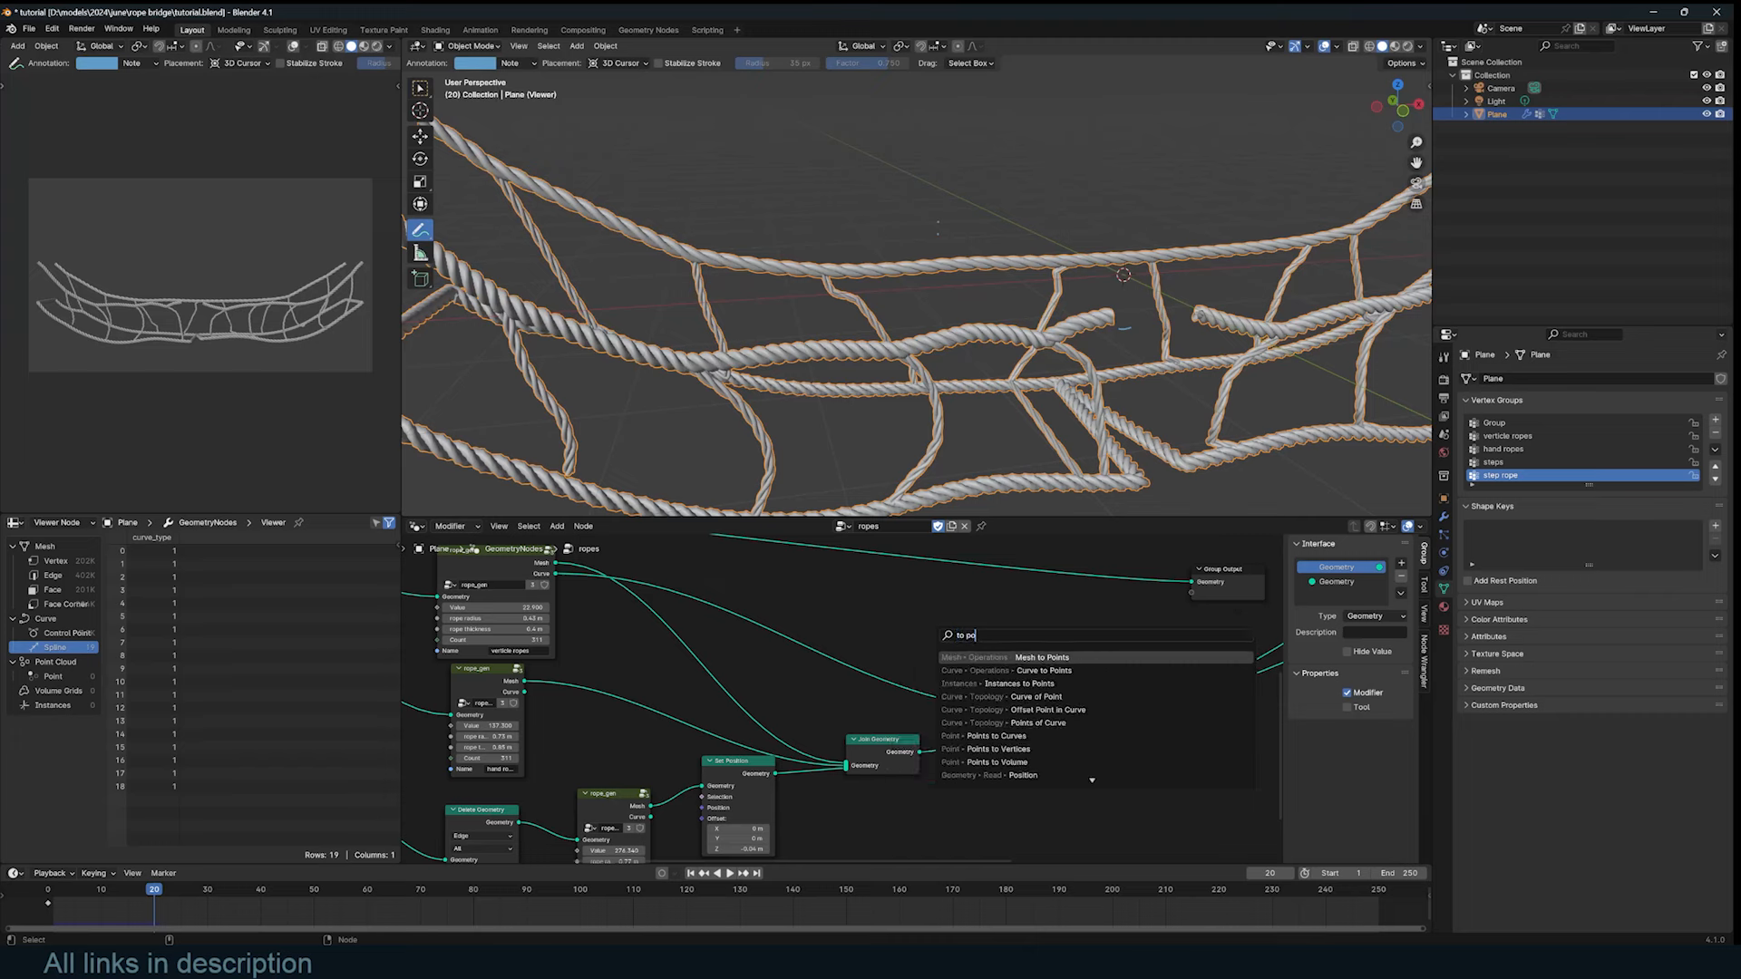
left_click(1002, 716)
left_click(828, 621)
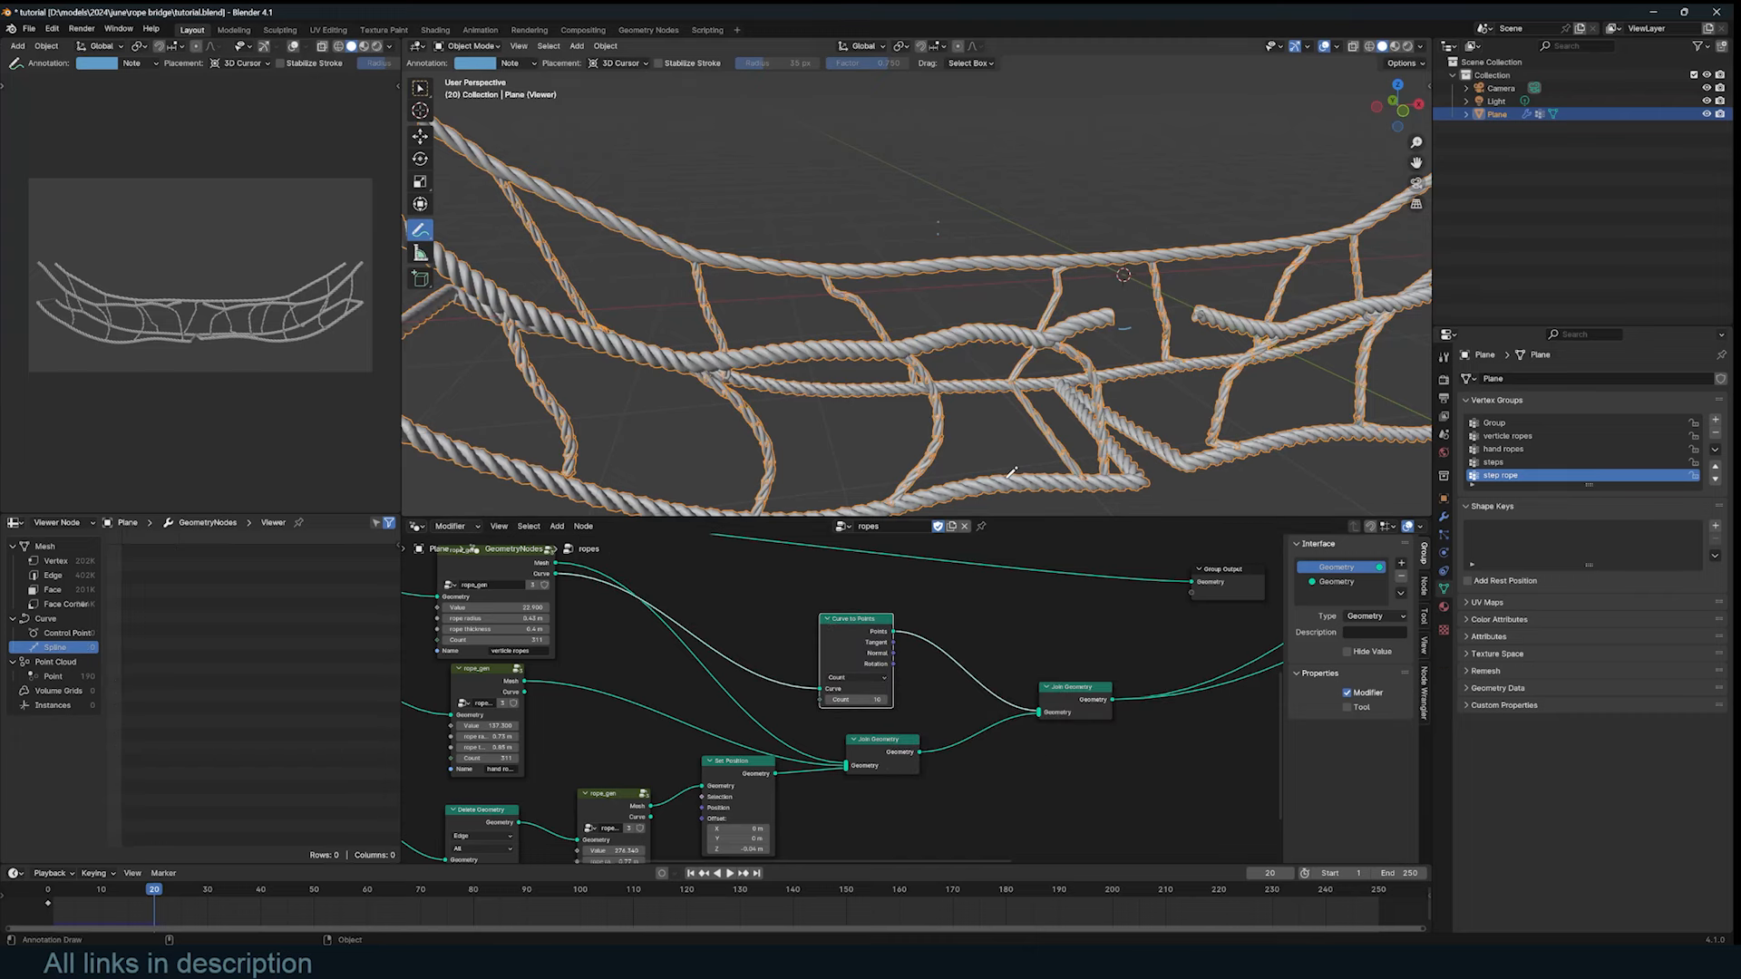
Step: Reposition the Curve to Points node and play the simulation to examine the points along the vertical ropes
scroll(1011, 472, "up", 3)
left_click(939, 603)
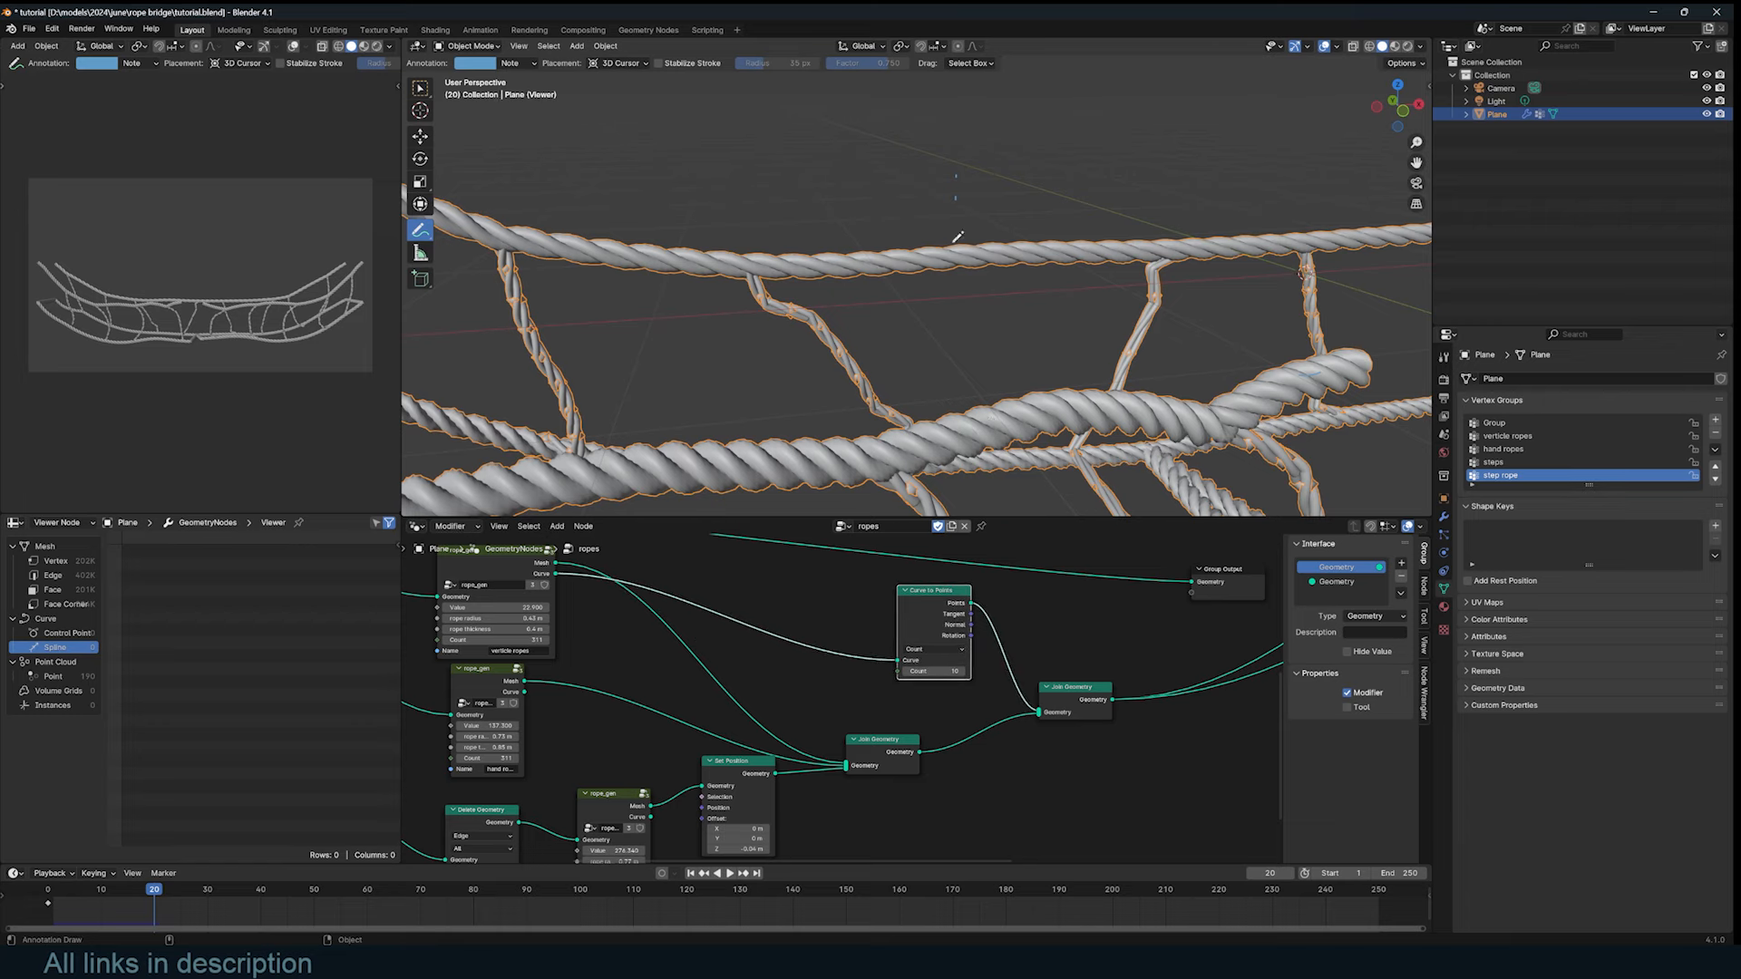
key("space")
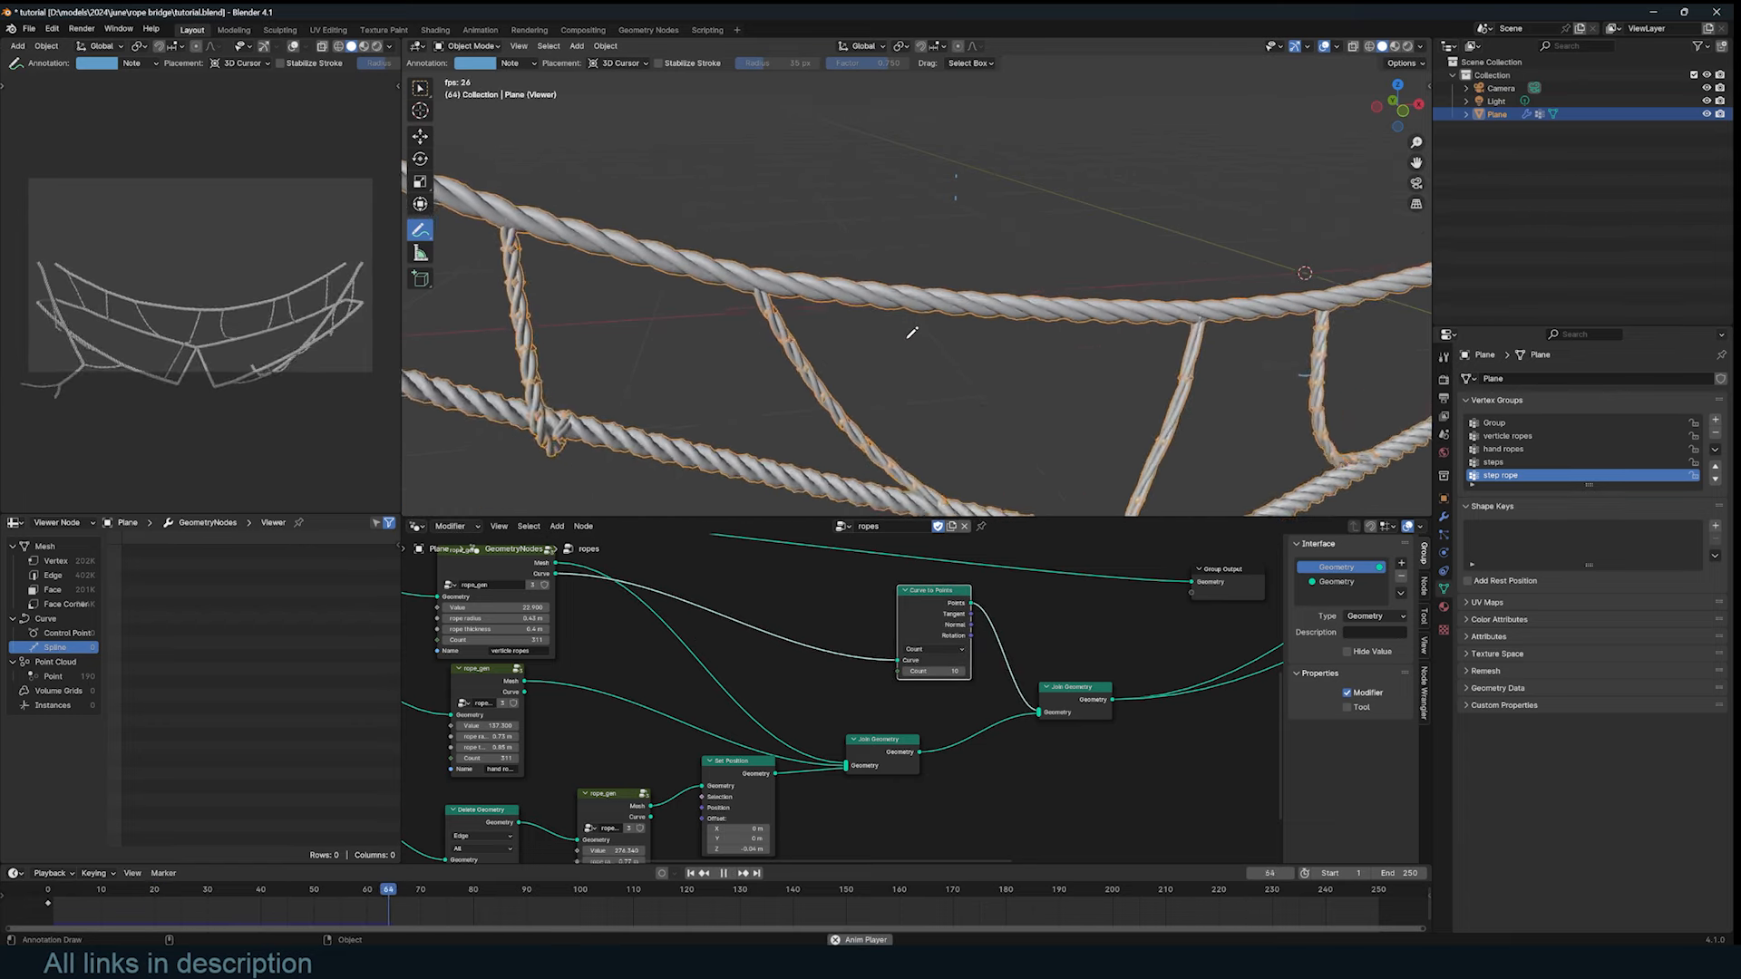
key("Escape")
middle_click_drag(879, 585, 883, 582)
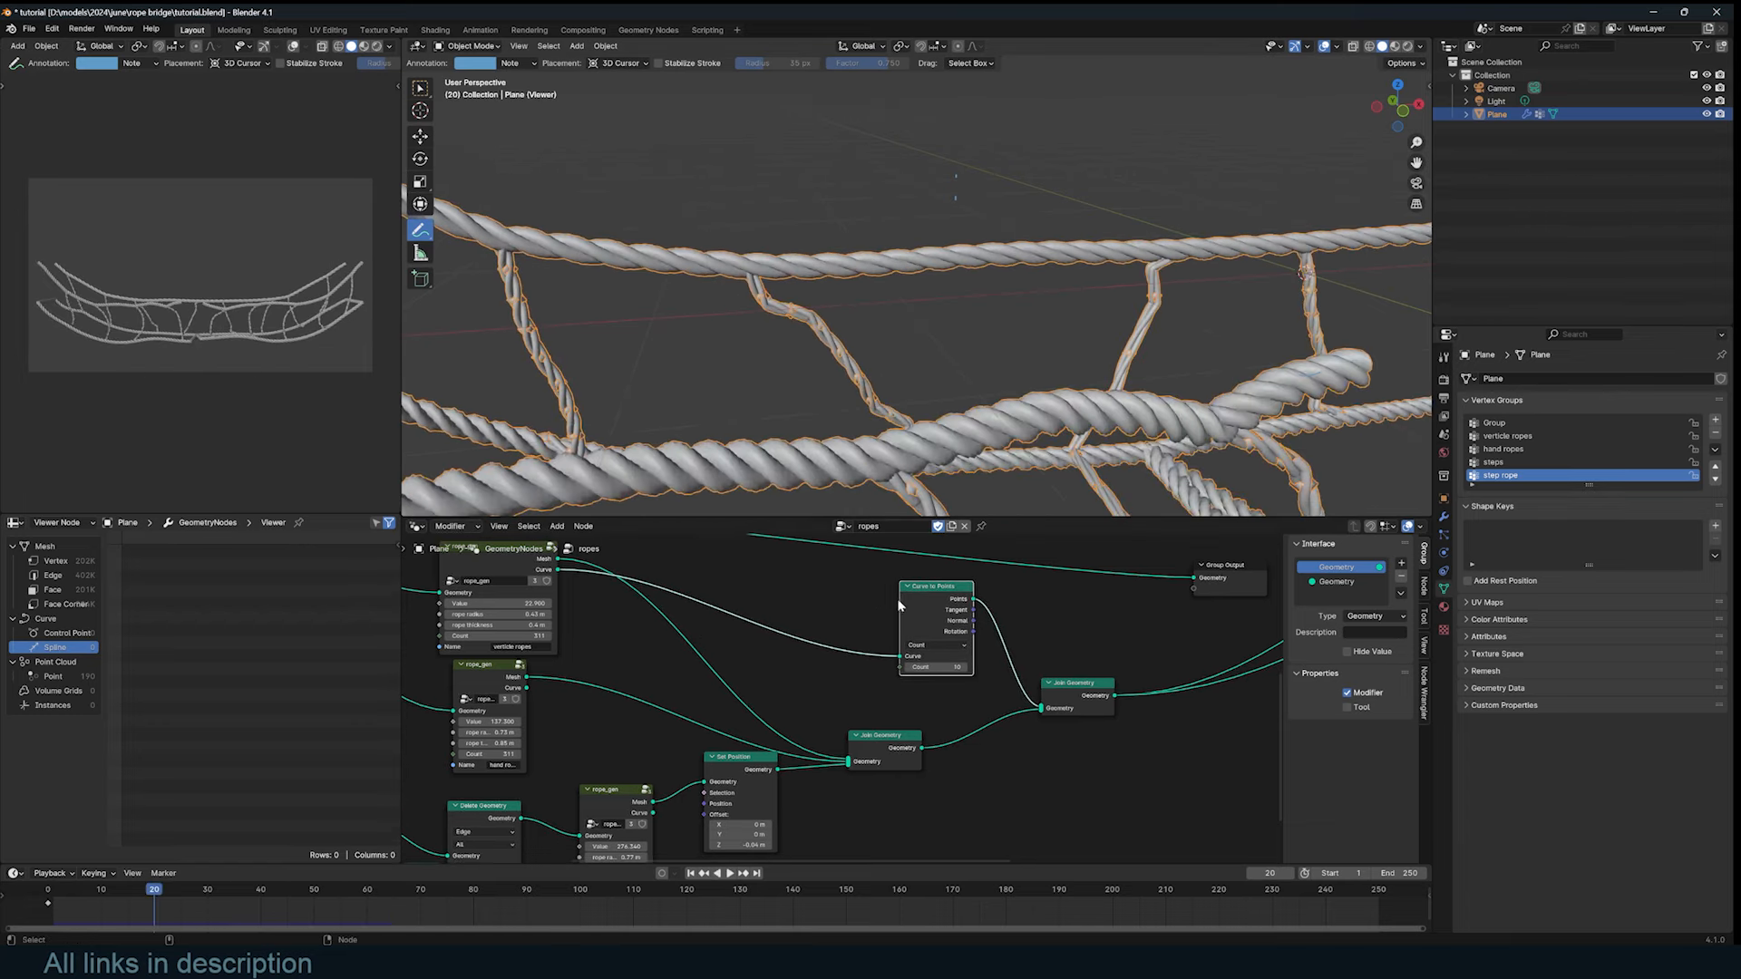
Step: Insert an Instance on Points node between Curve to Points and the second Join Geometry node
left_click_drag(909, 603, 829, 590)
key("shift+a")
left_click(958, 593)
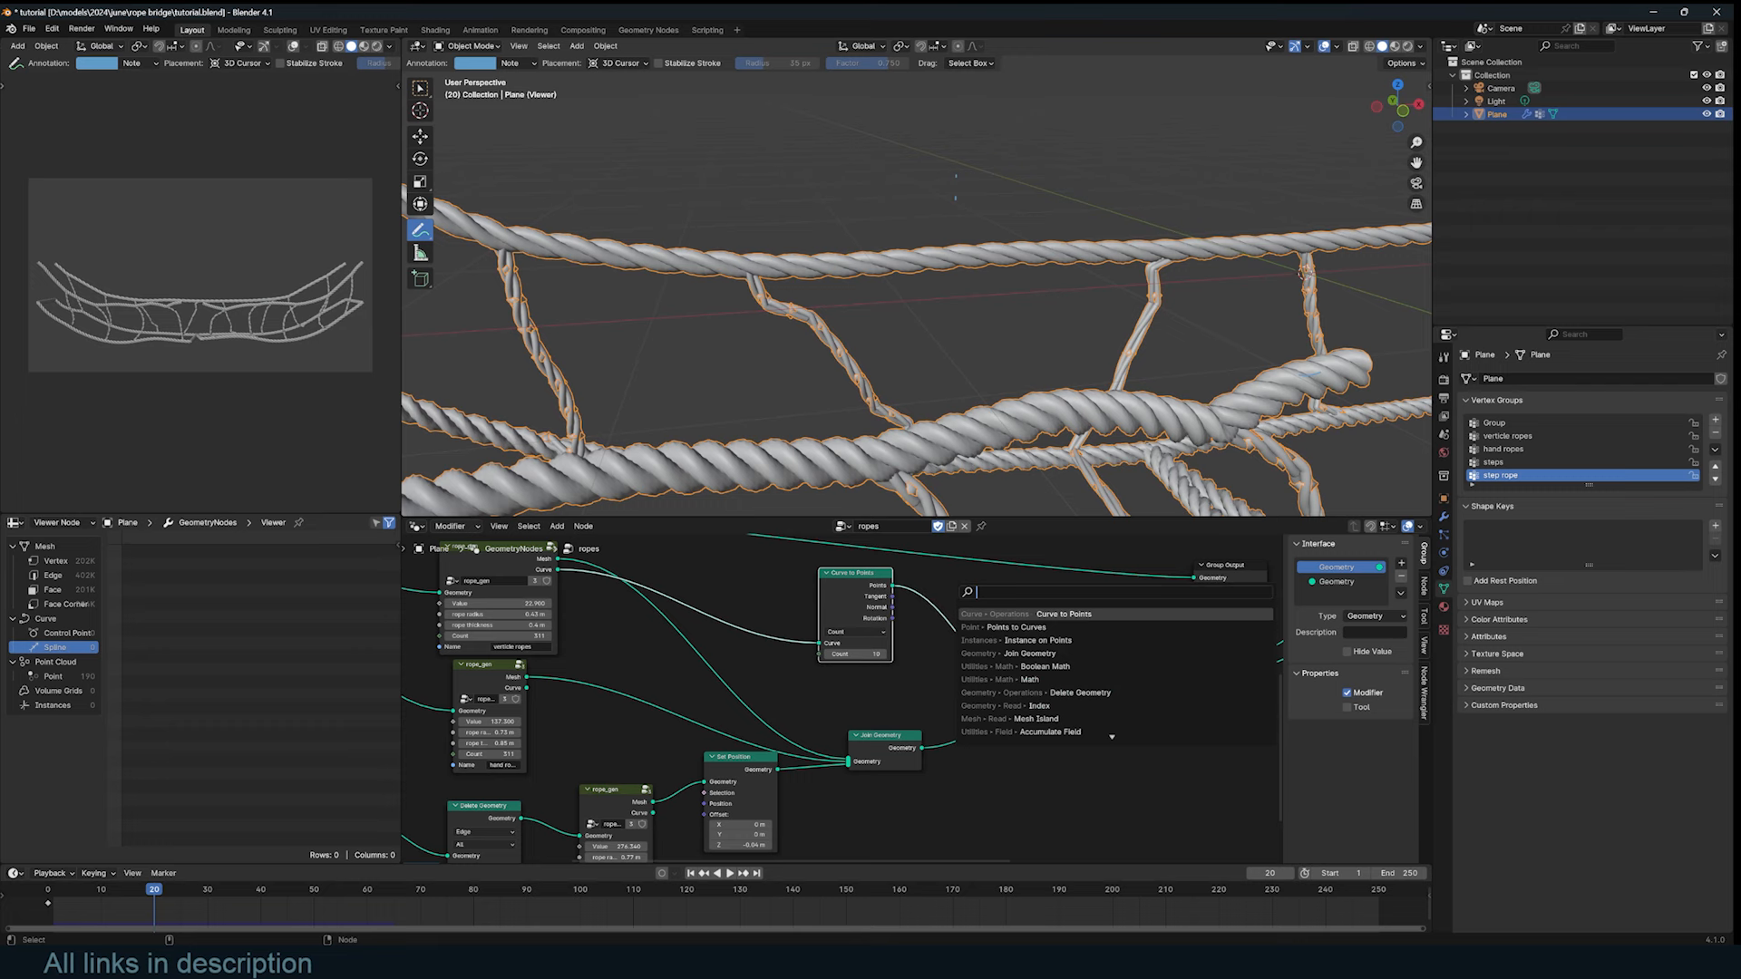
type("on po")
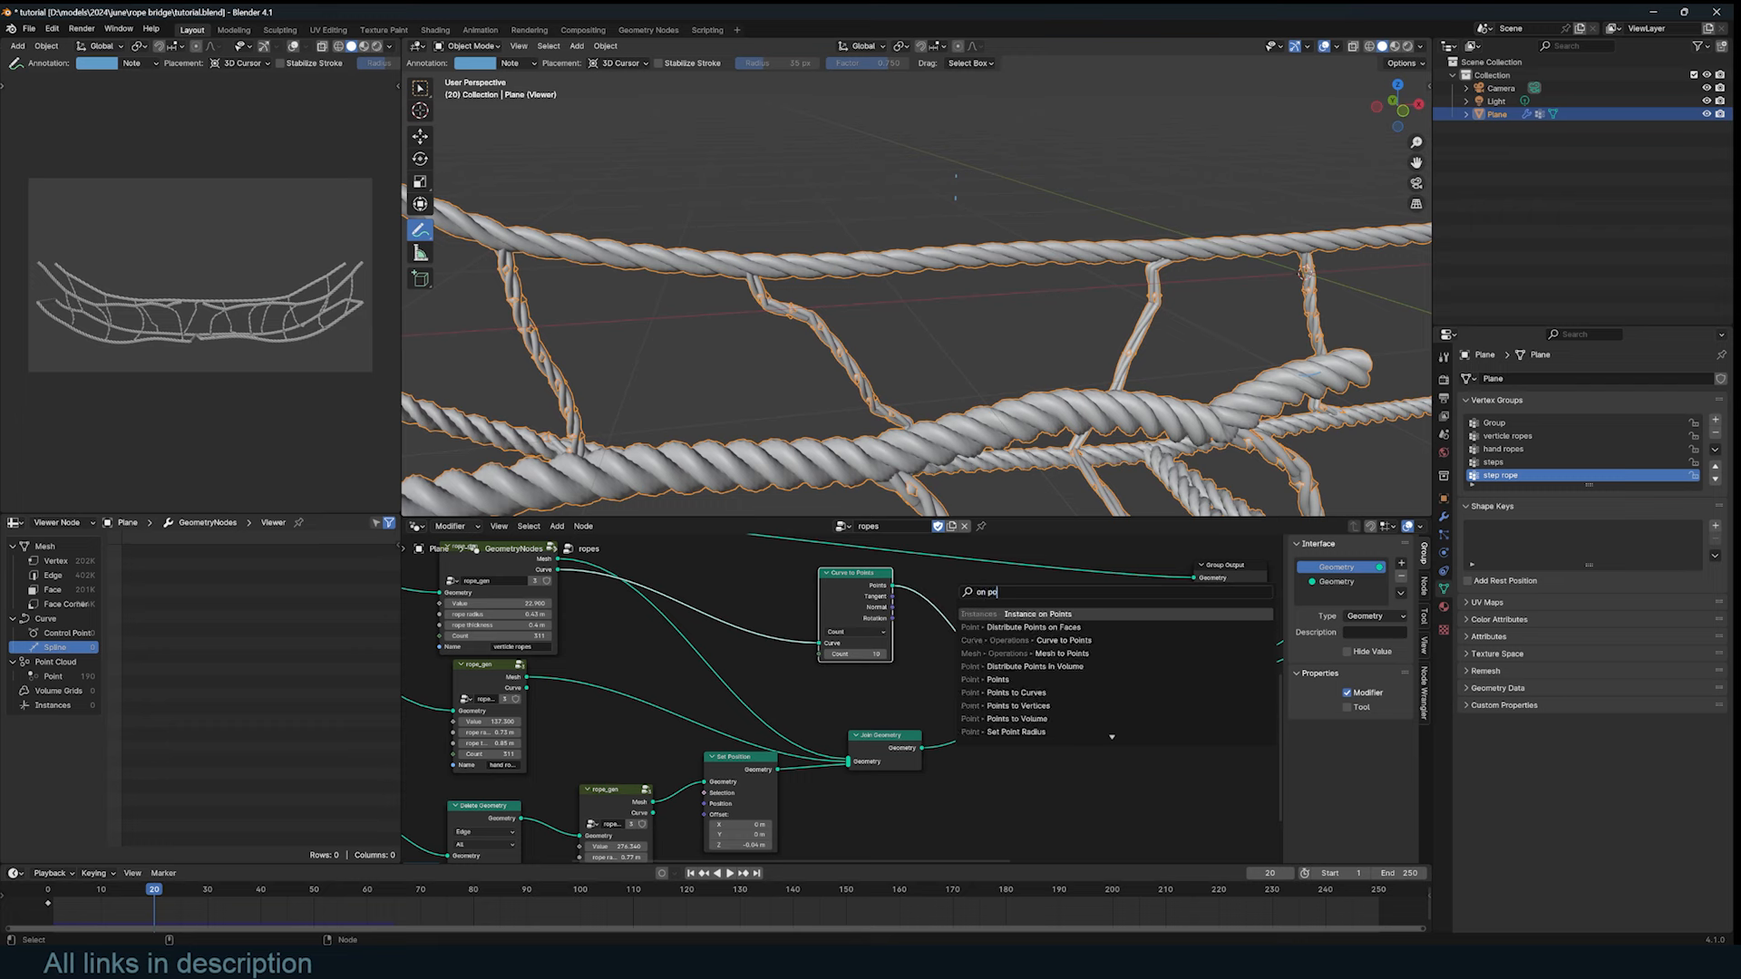
key("Return")
left_click(905, 589)
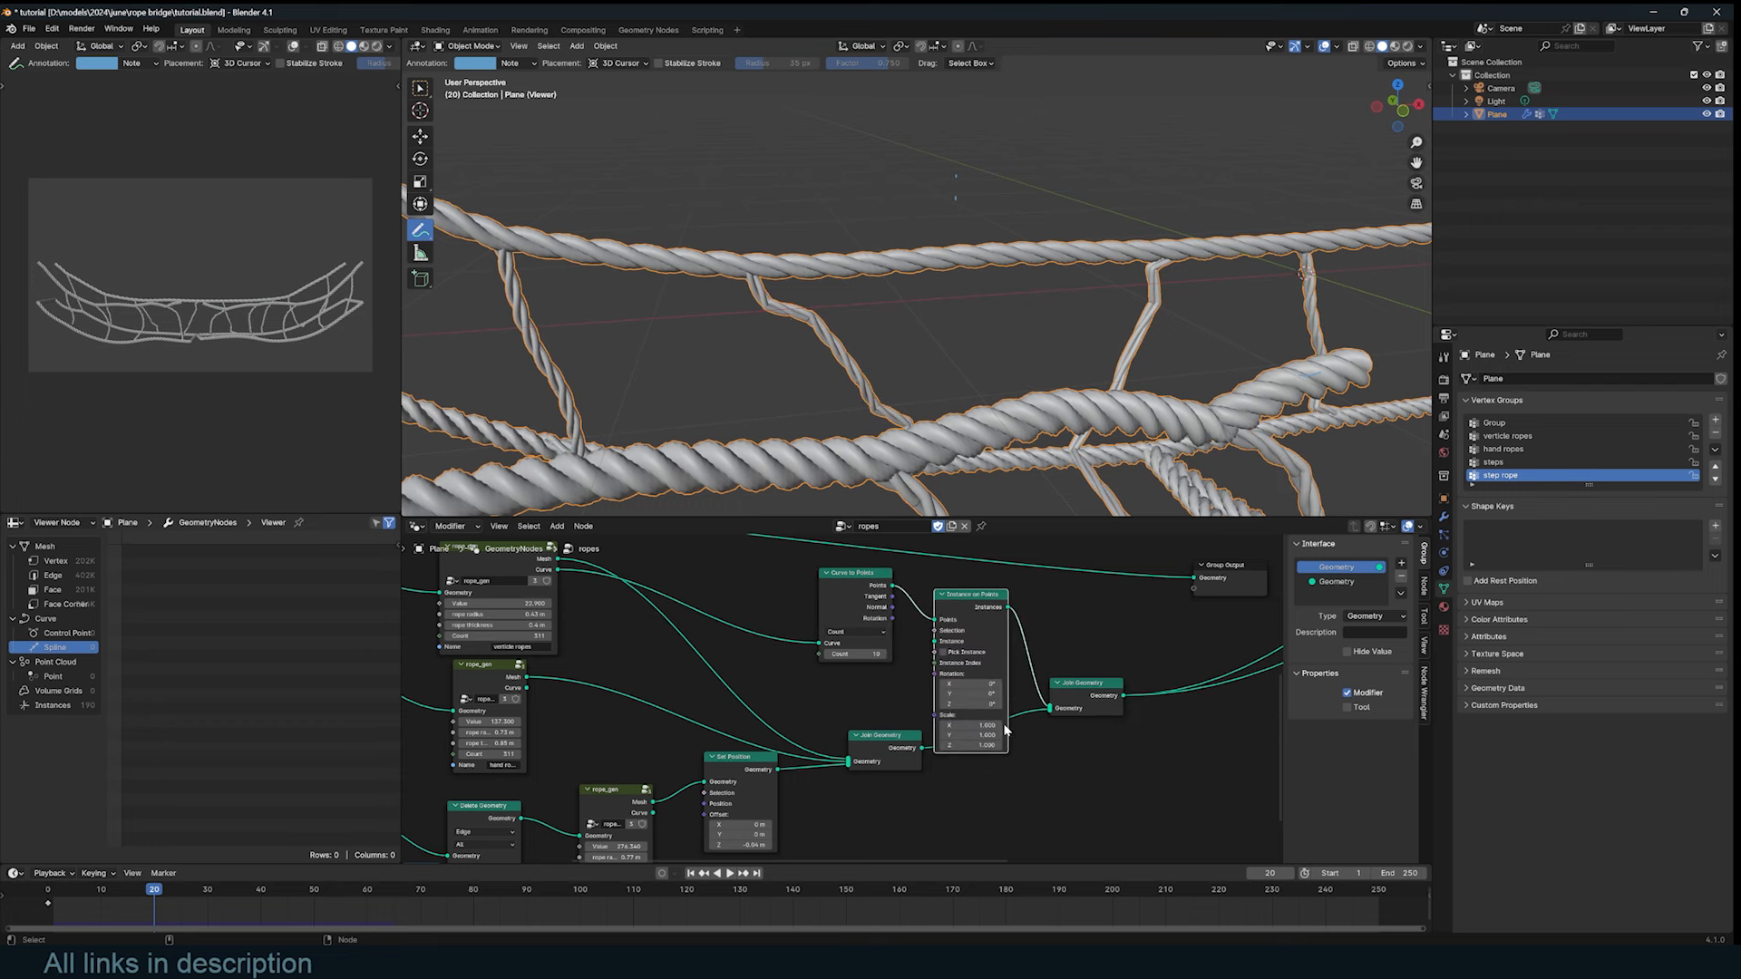
middle_click_drag(1005, 728, 1004, 706)
middle_click_drag(911, 806, 860, 737)
key("shift+a")
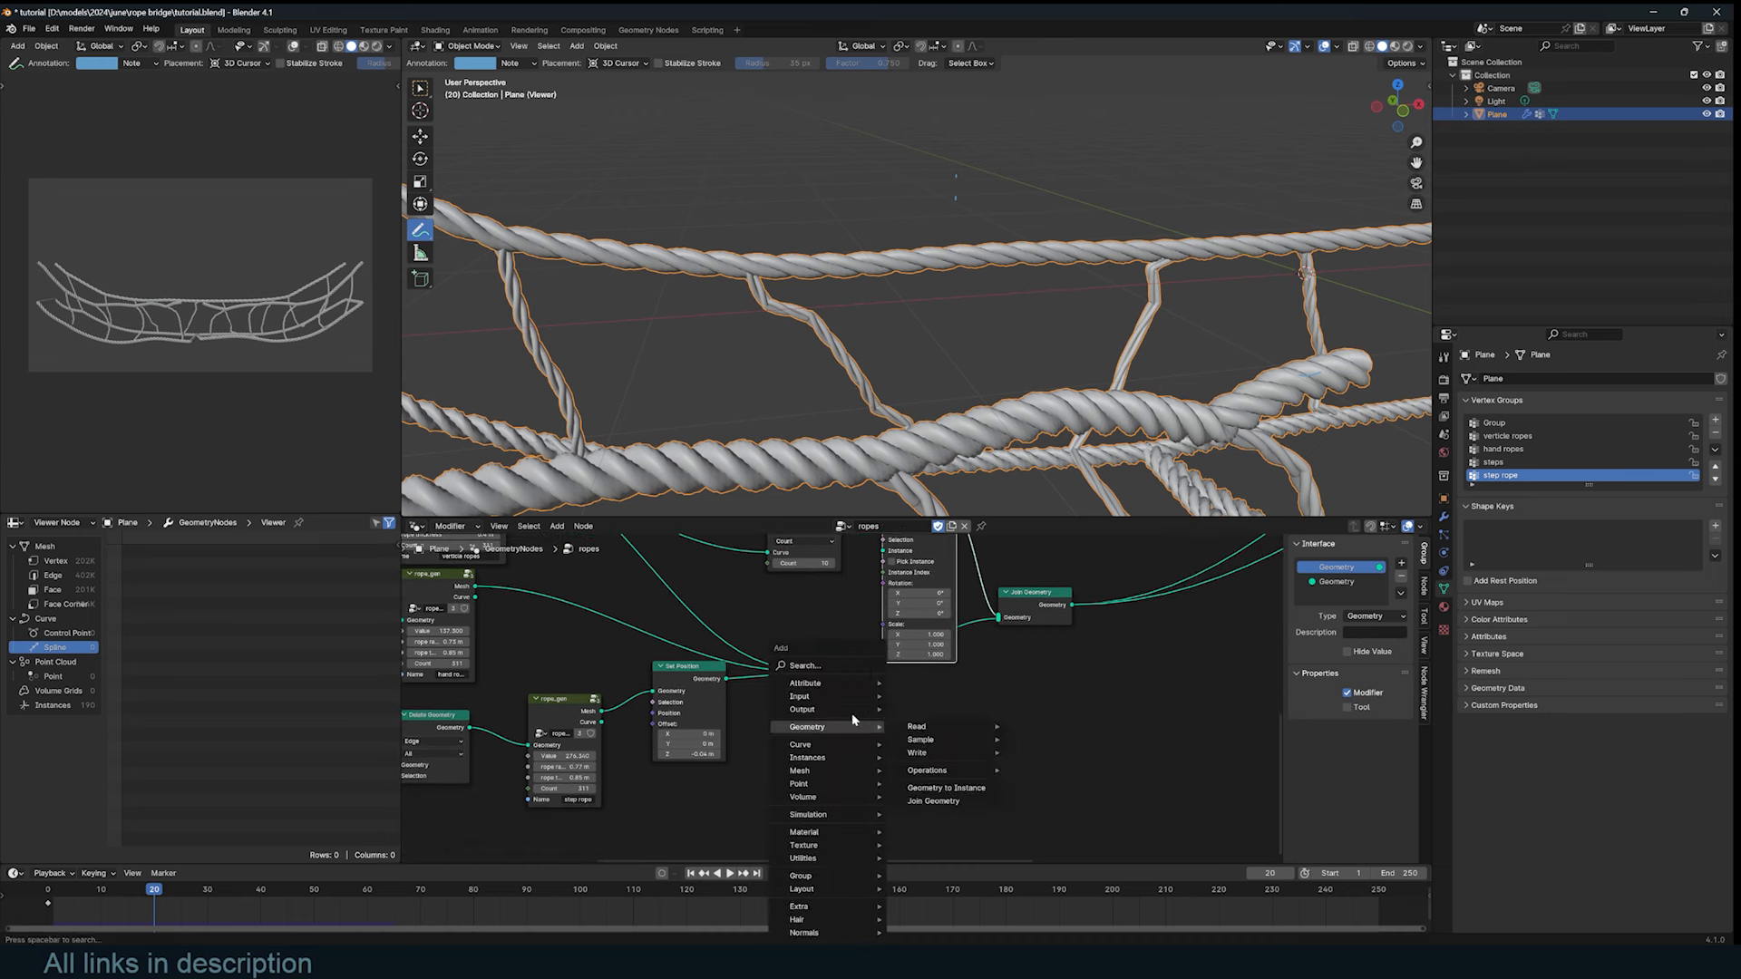
left_click(848, 664)
type("cir")
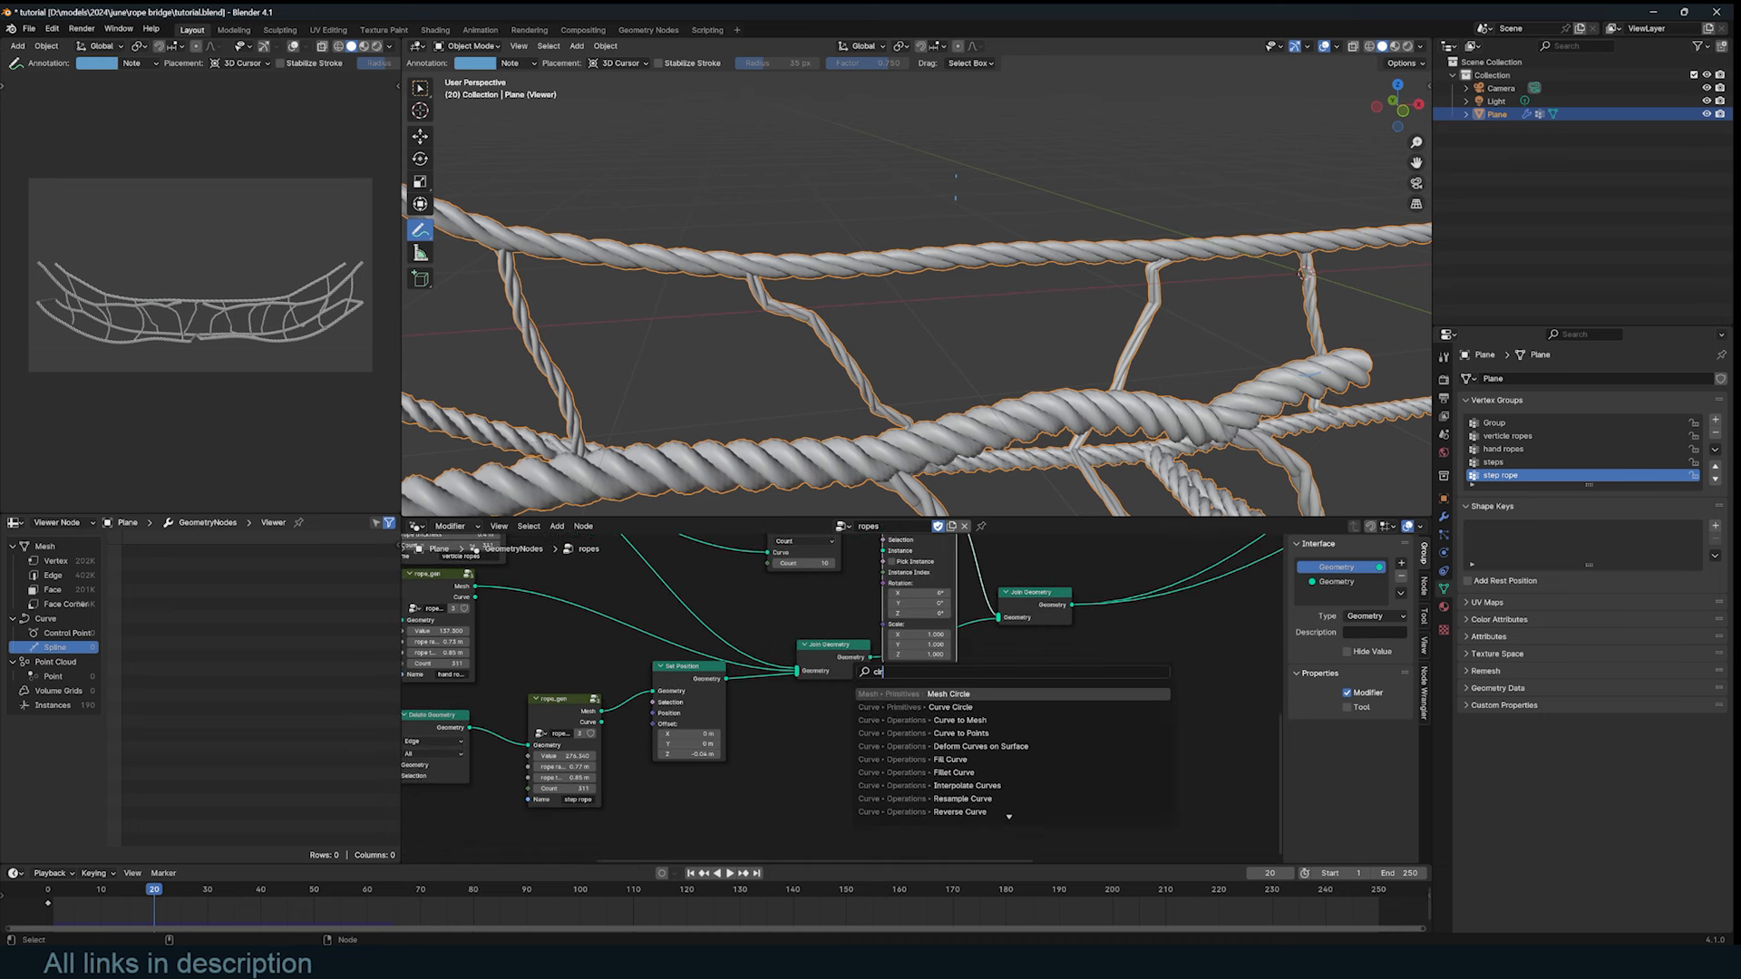
key("Down")
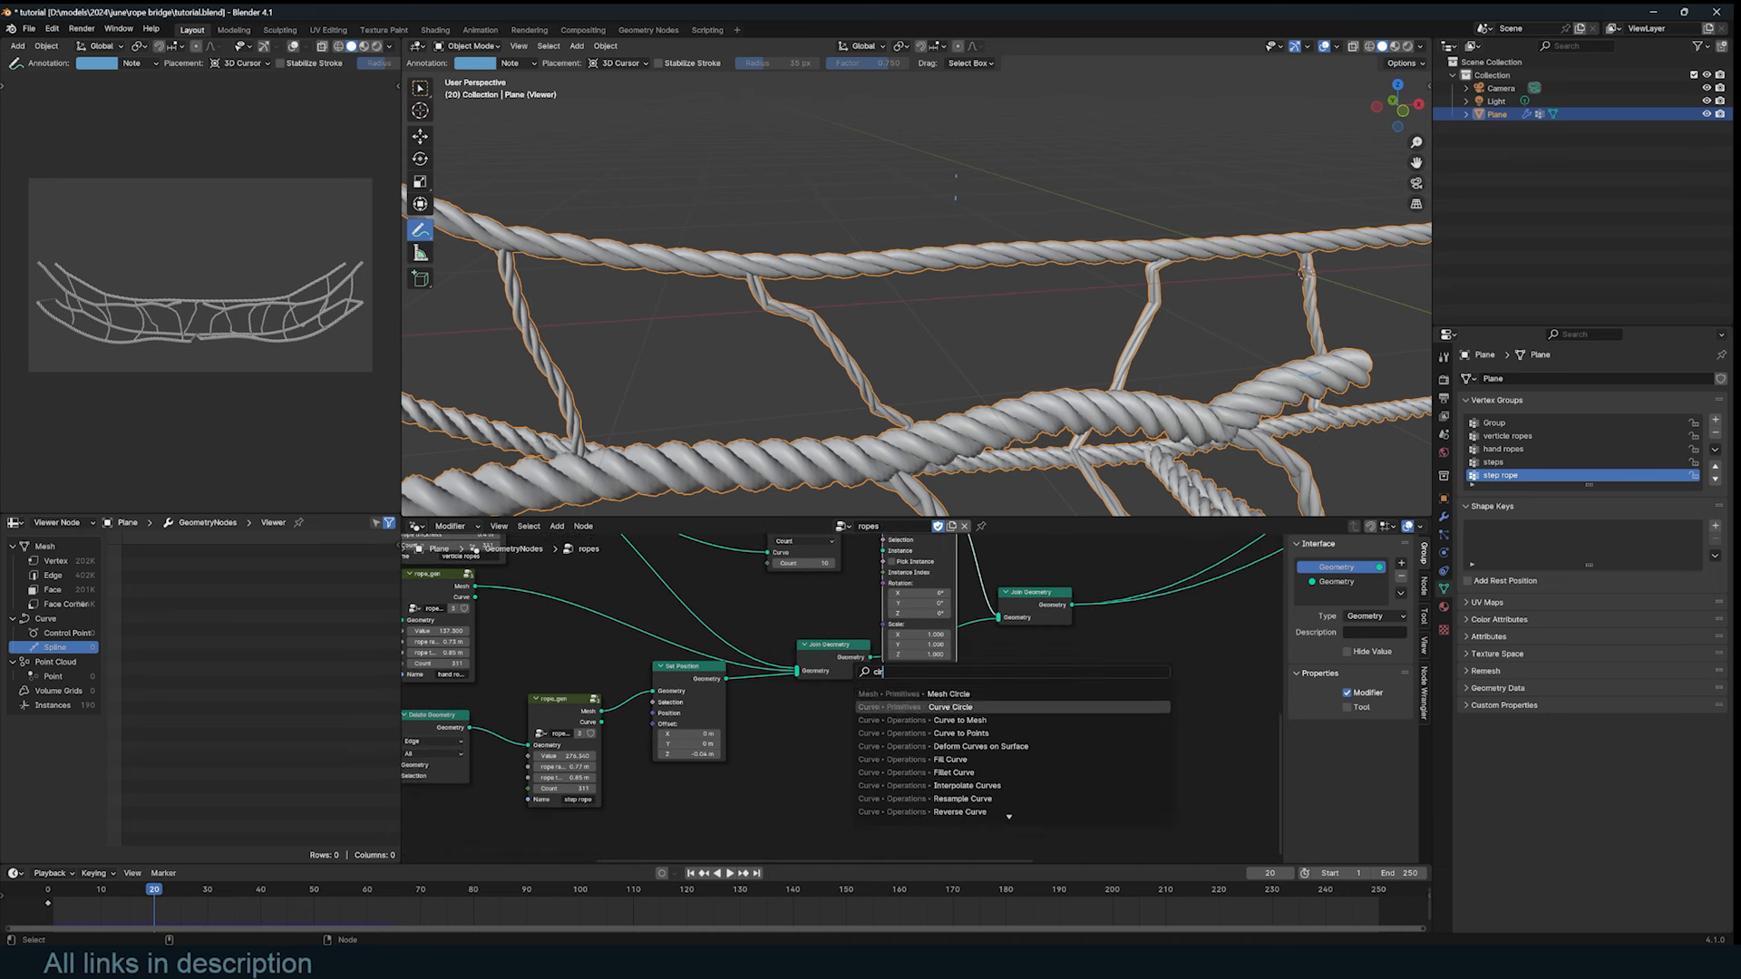
key("BackSpace")
key("BackSpace")
key("BackSpace")
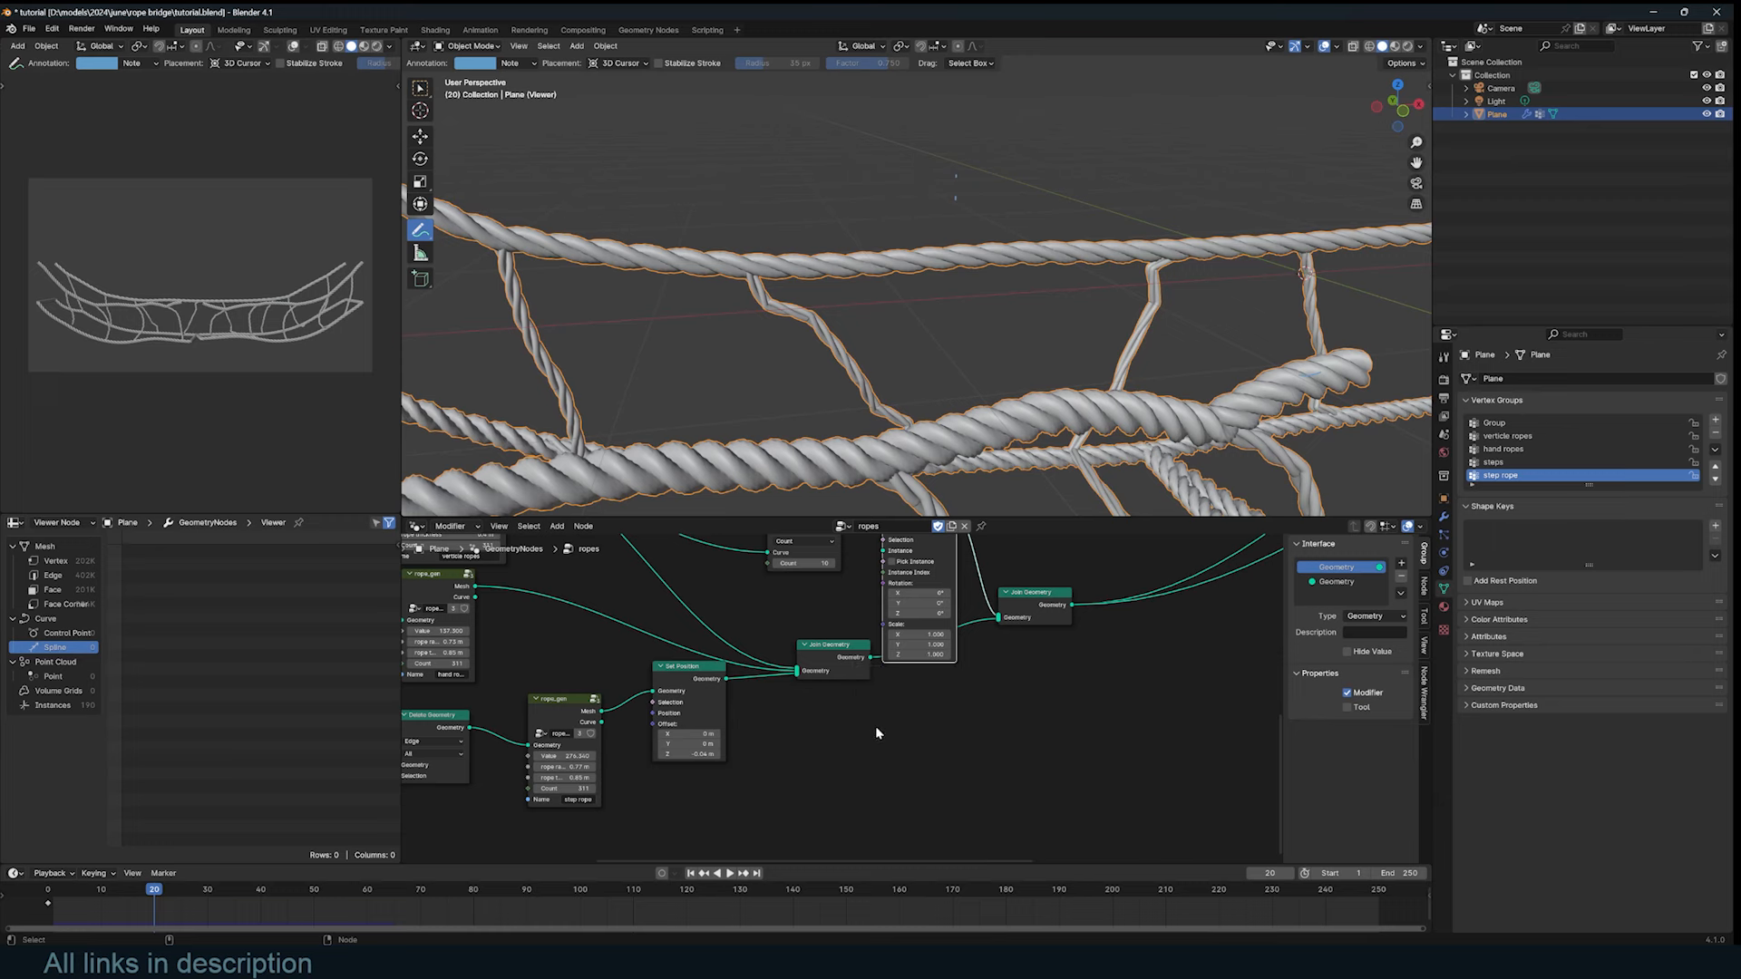
Step: Add a Points node below the Join Geometry nodes and preview its output
mouse_move(887, 725)
left_click(888, 667)
type("poin")
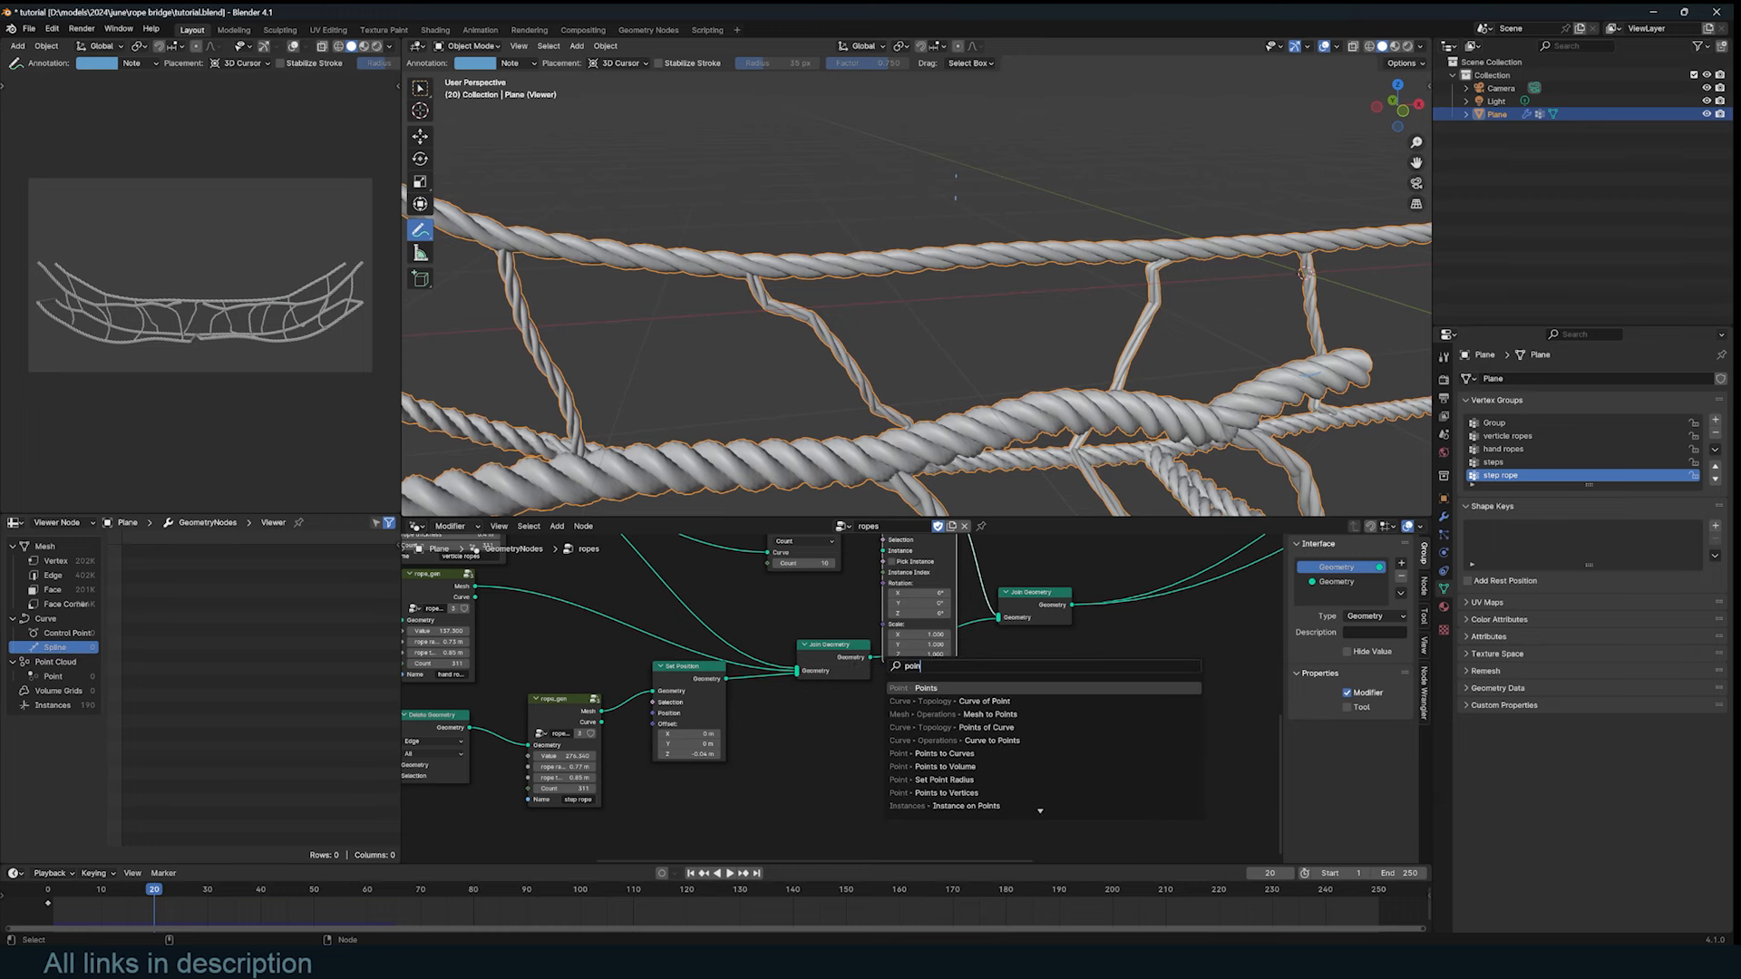
key("Return")
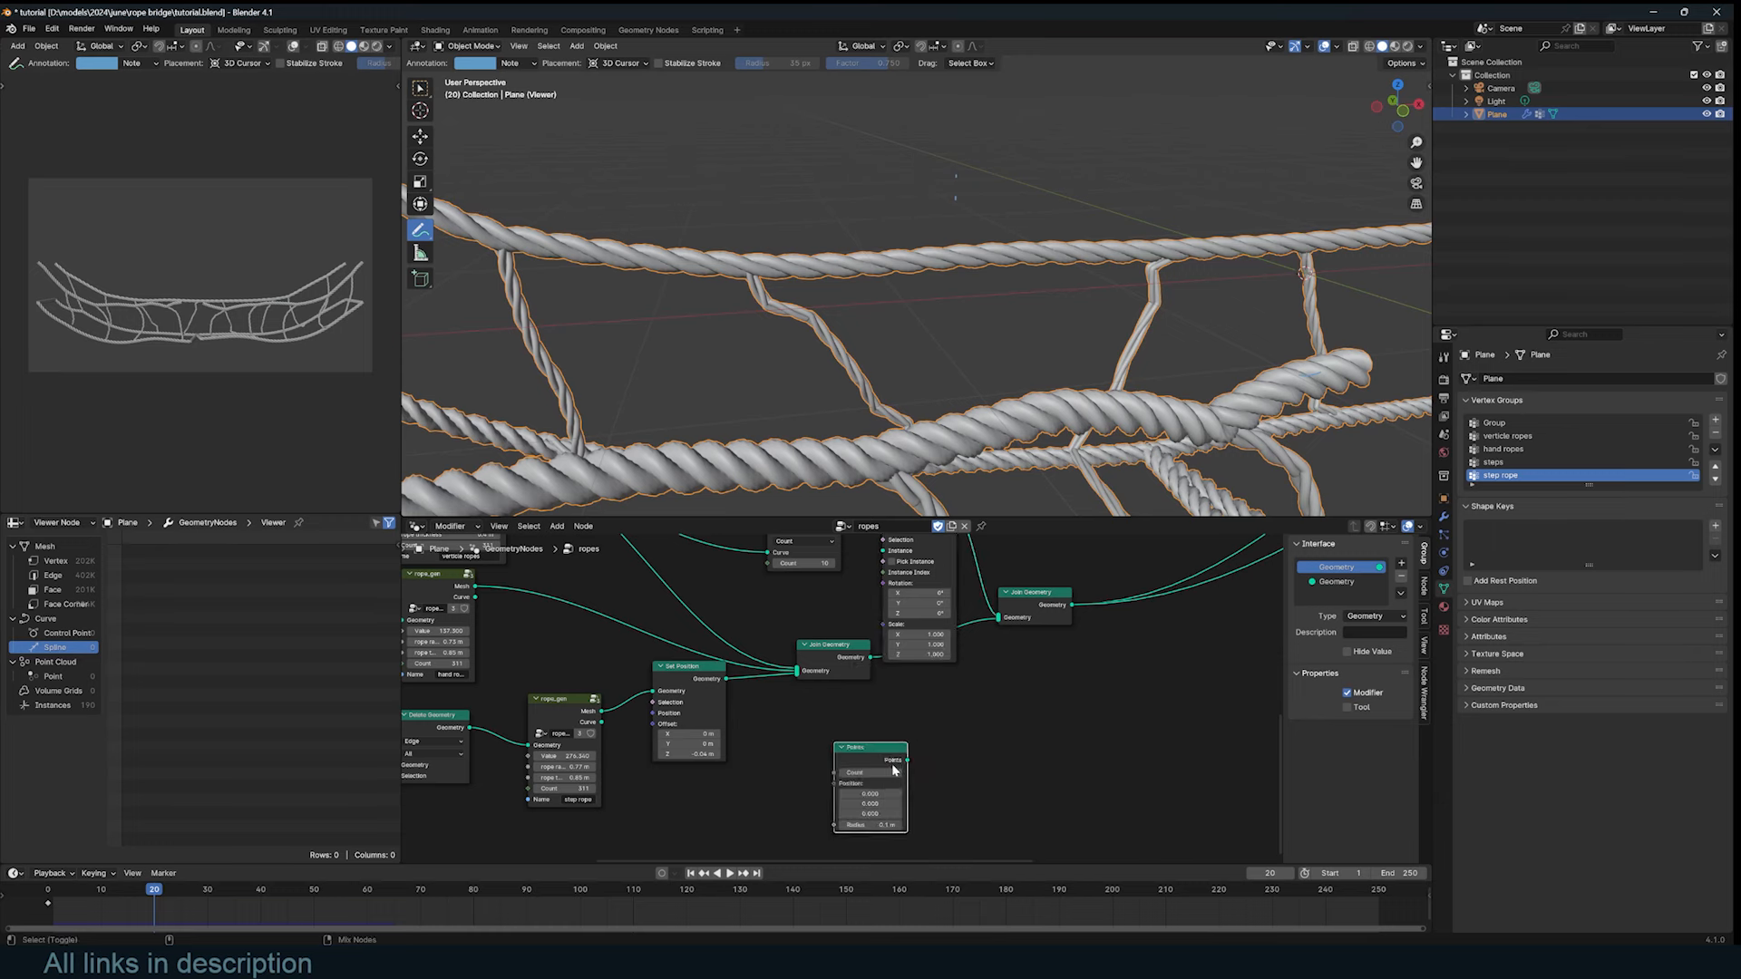
left_click(896, 760, "ctrl+shift")
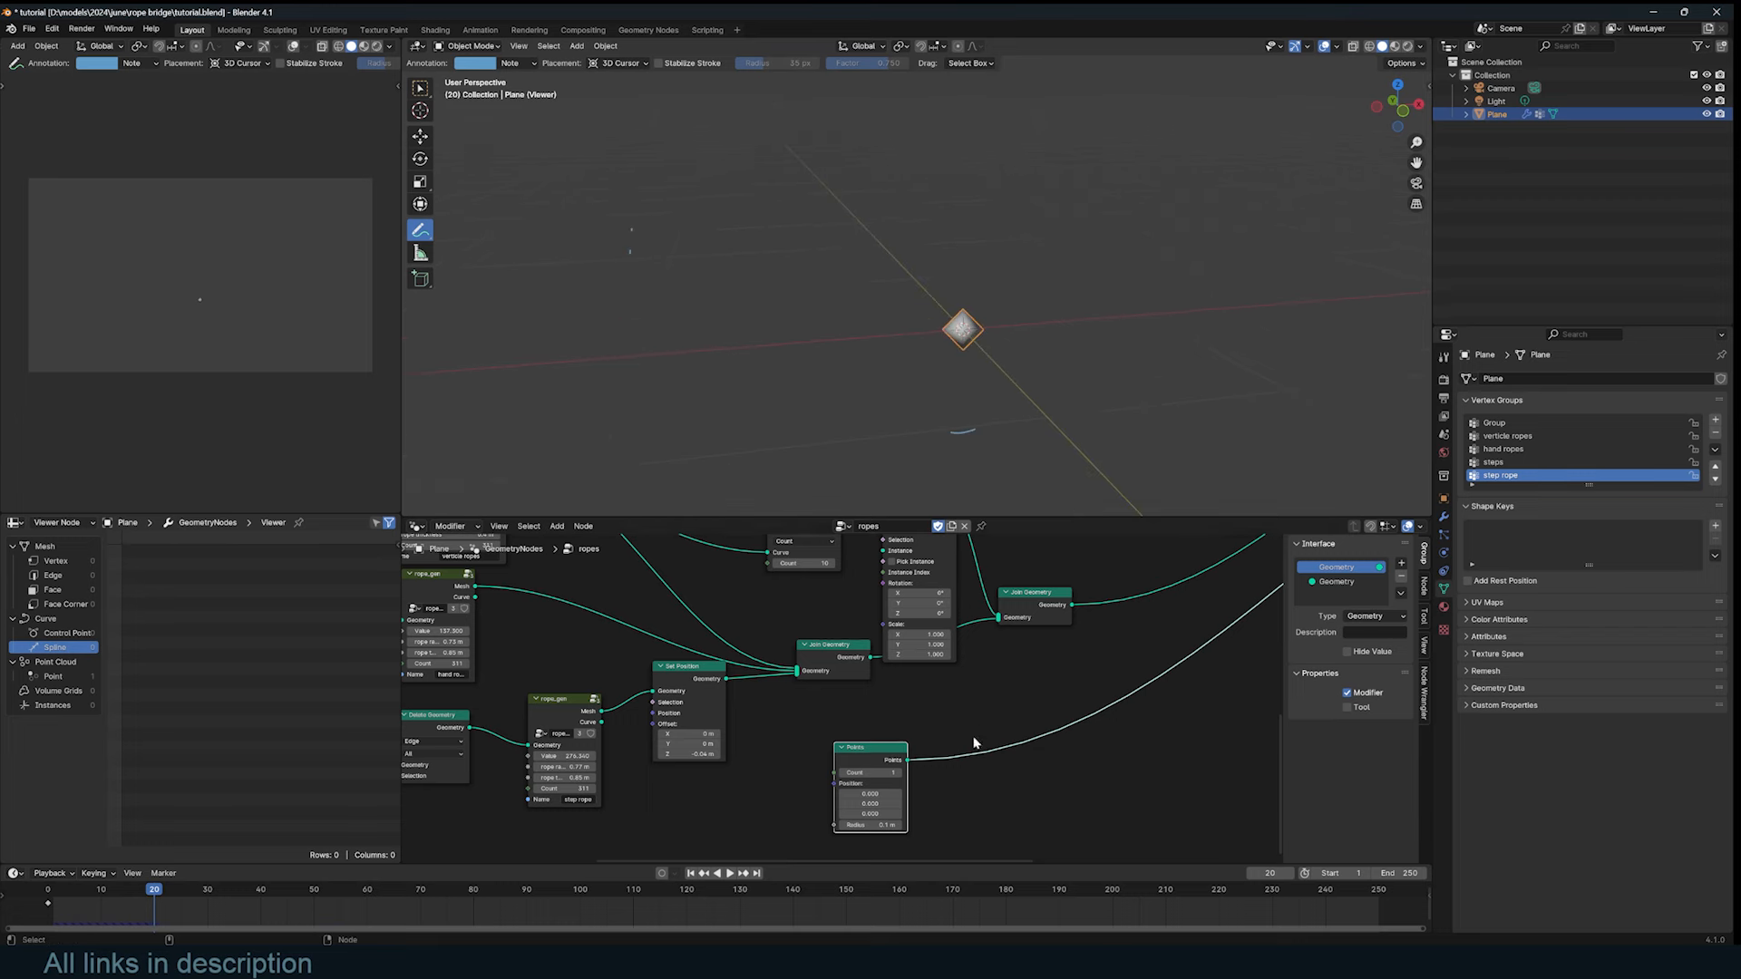
Step: Set the Points node's count to 4 and insert an Instance on Points node after it
middle_click_drag(975, 743, 969, 678)
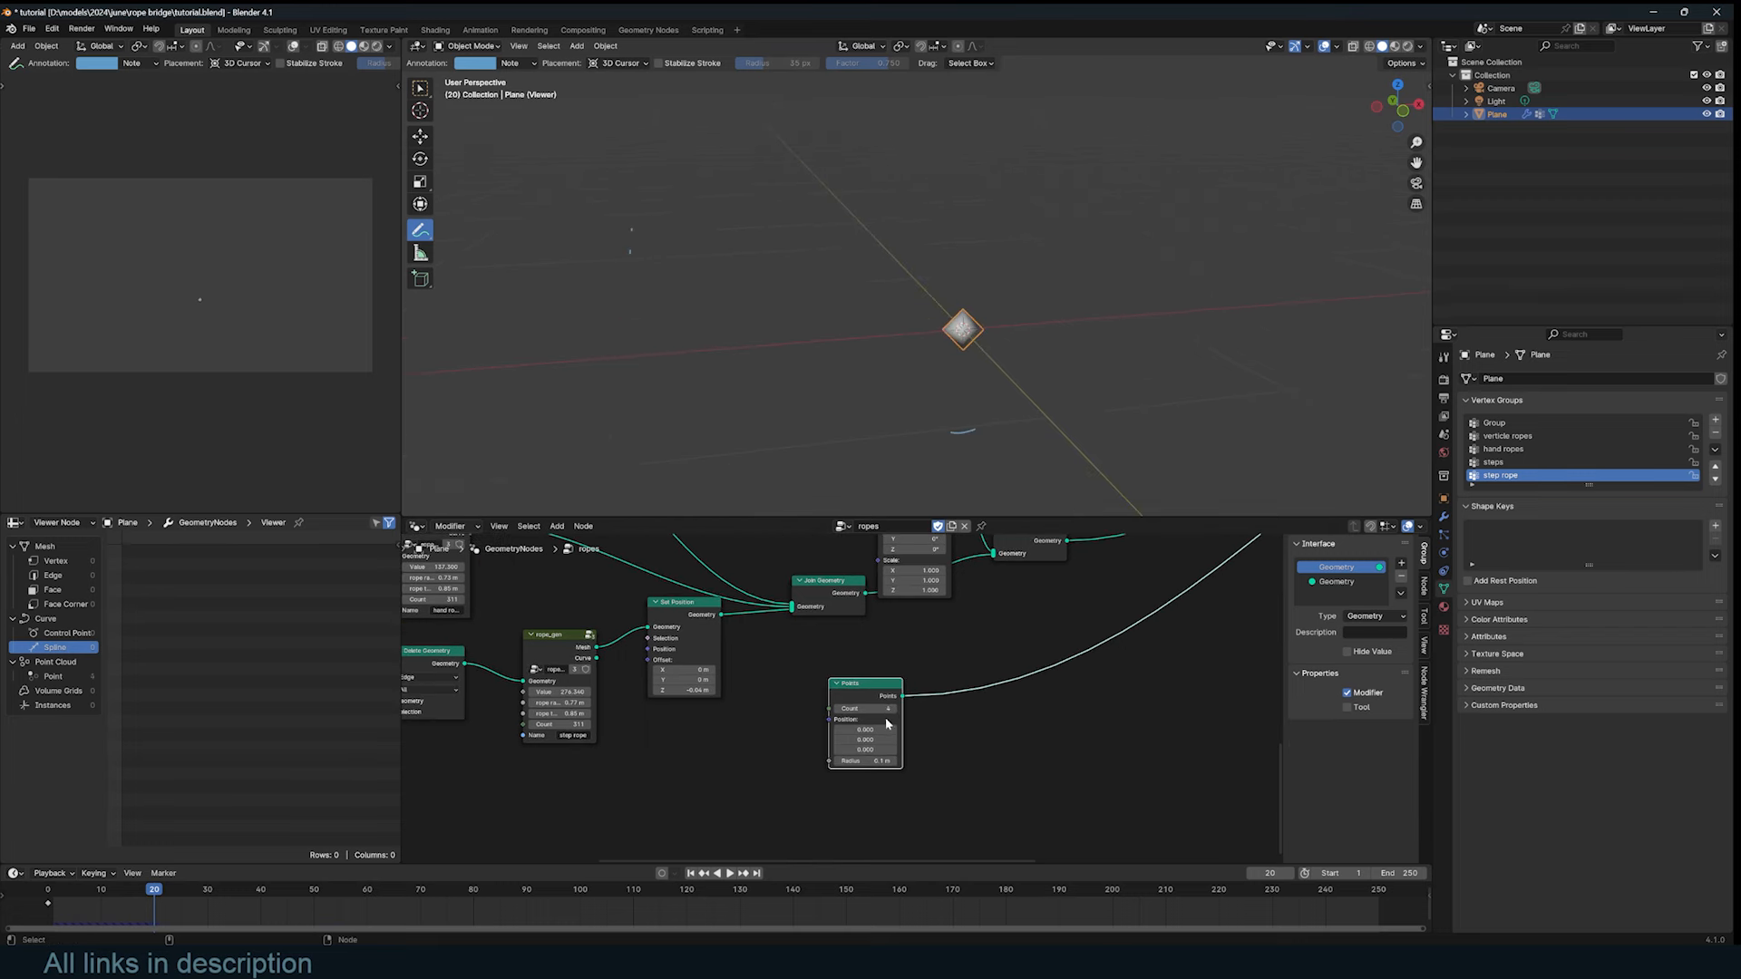
left_click_drag(868, 686, 921, 662)
key("shift+a")
left_click(883, 666)
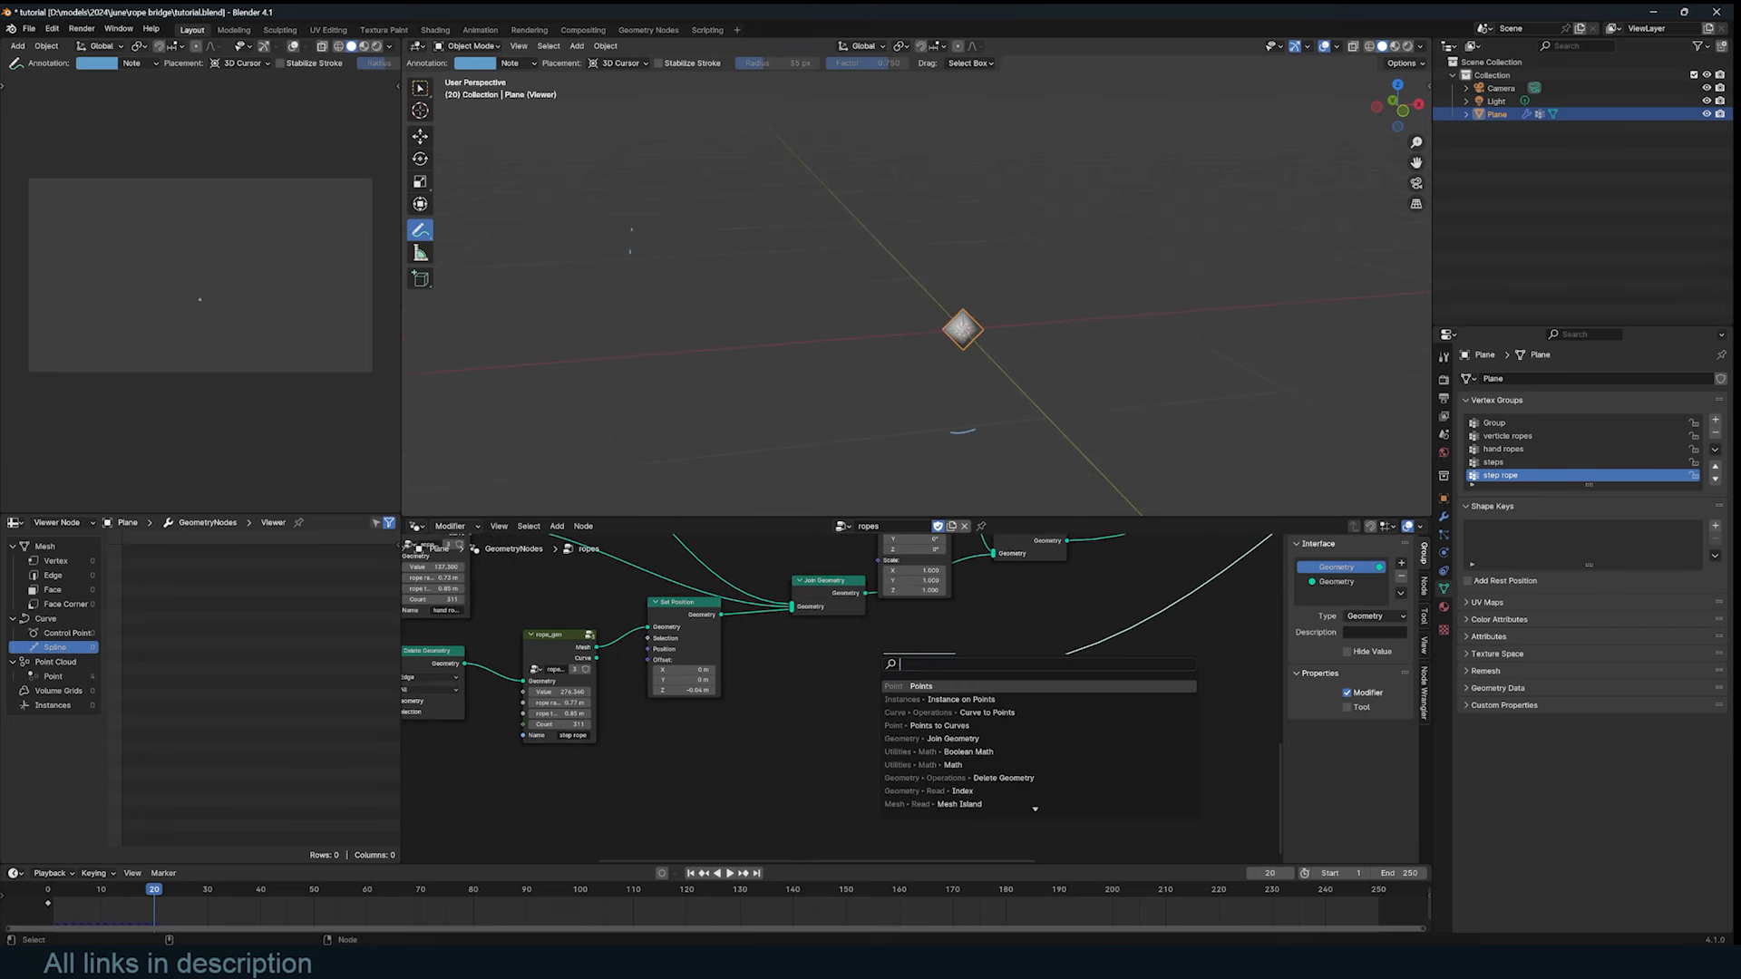
type("inst")
key("Return")
left_click(1012, 664)
middle_click_drag(929, 705, 905, 662)
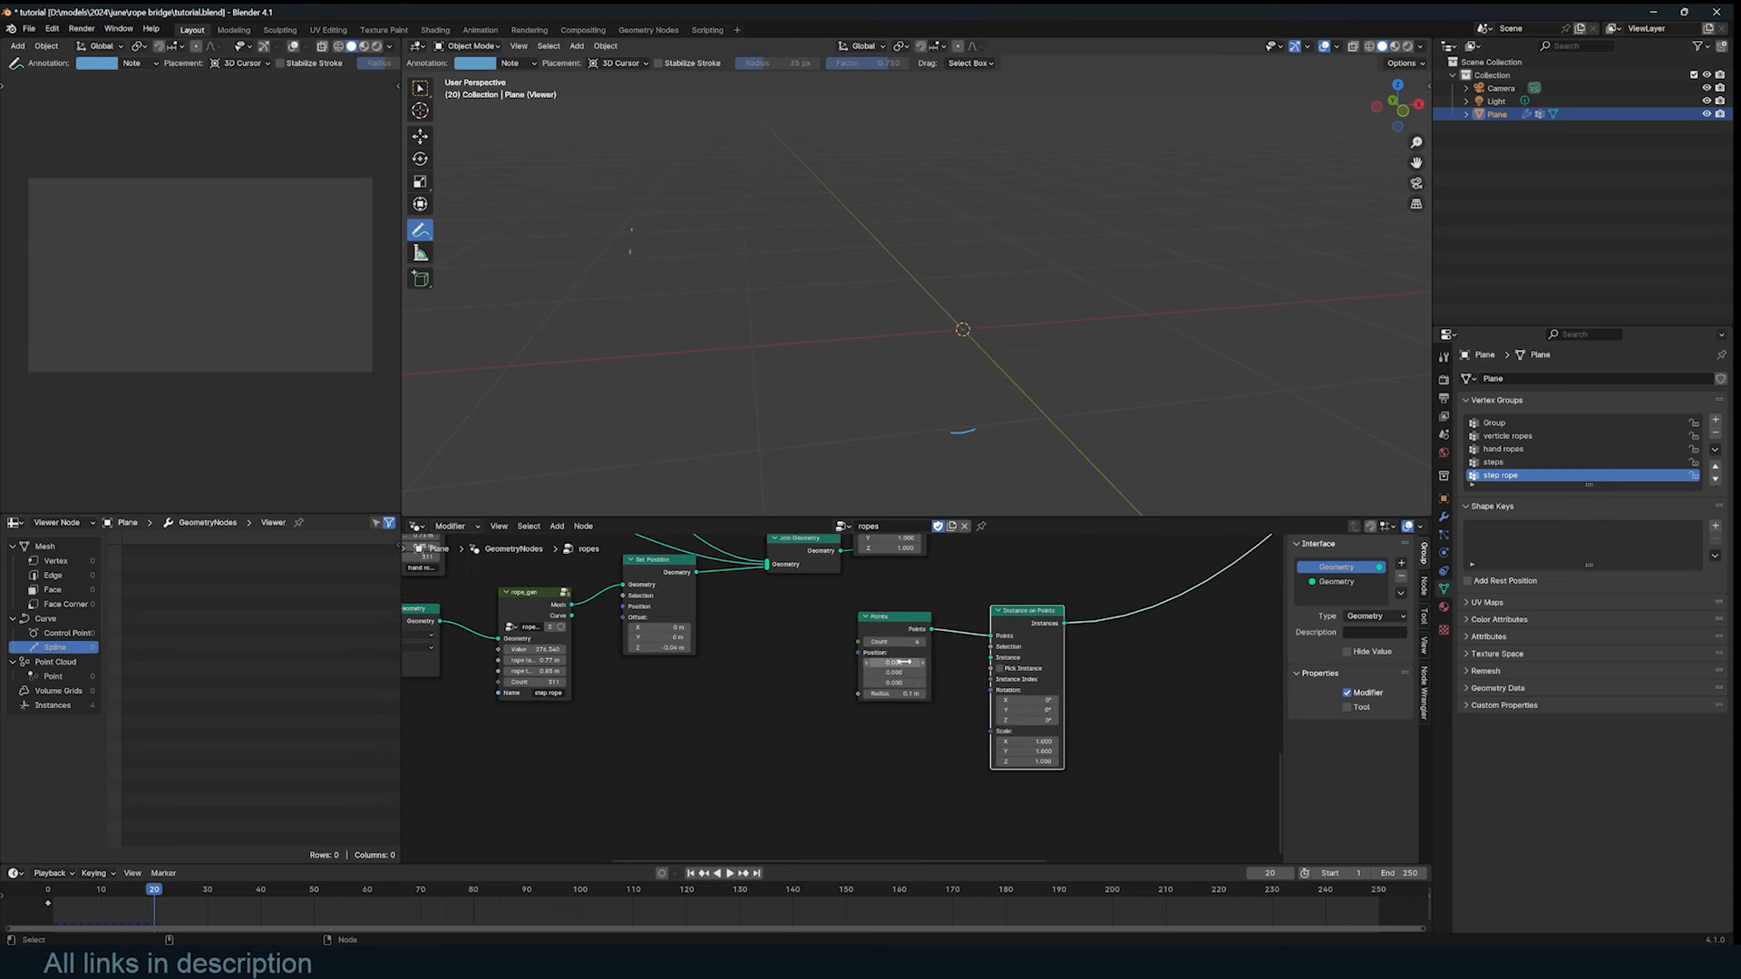
Step: Add a Curve Circle with resolution 7 and radius 0.5 m as the Instance input of Instance on Points
key("shift+a")
type("circ")
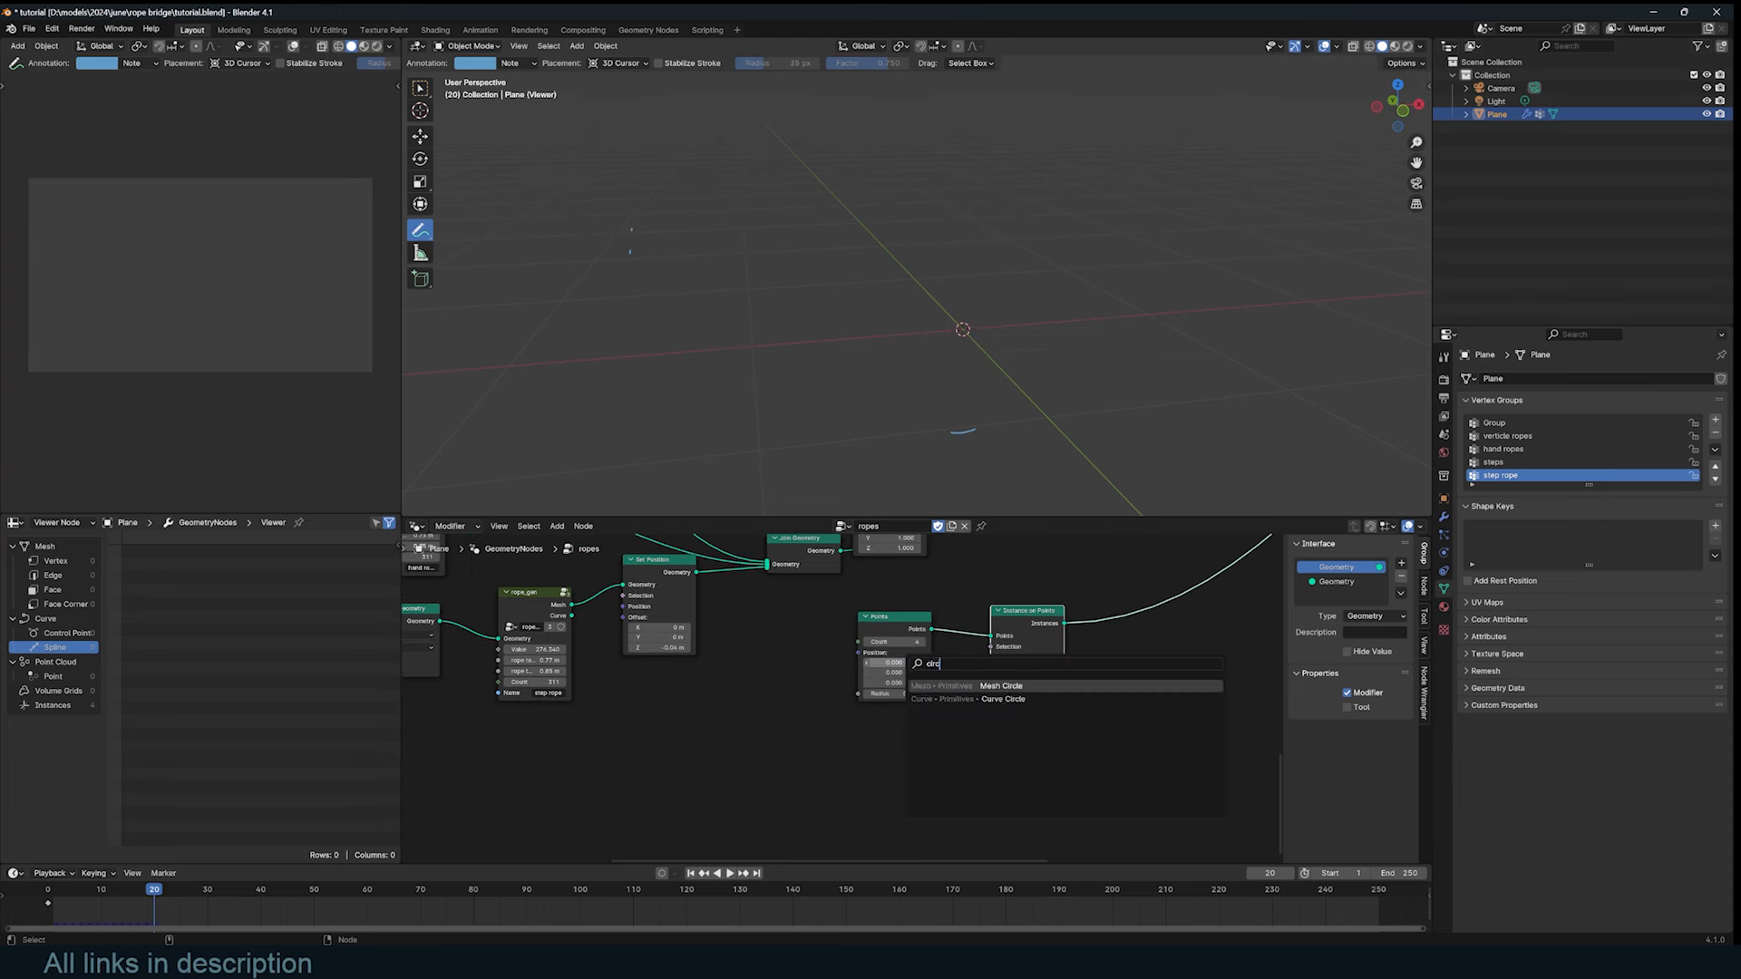
left_click(1003, 699)
left_click_drag(898, 750, 991, 658)
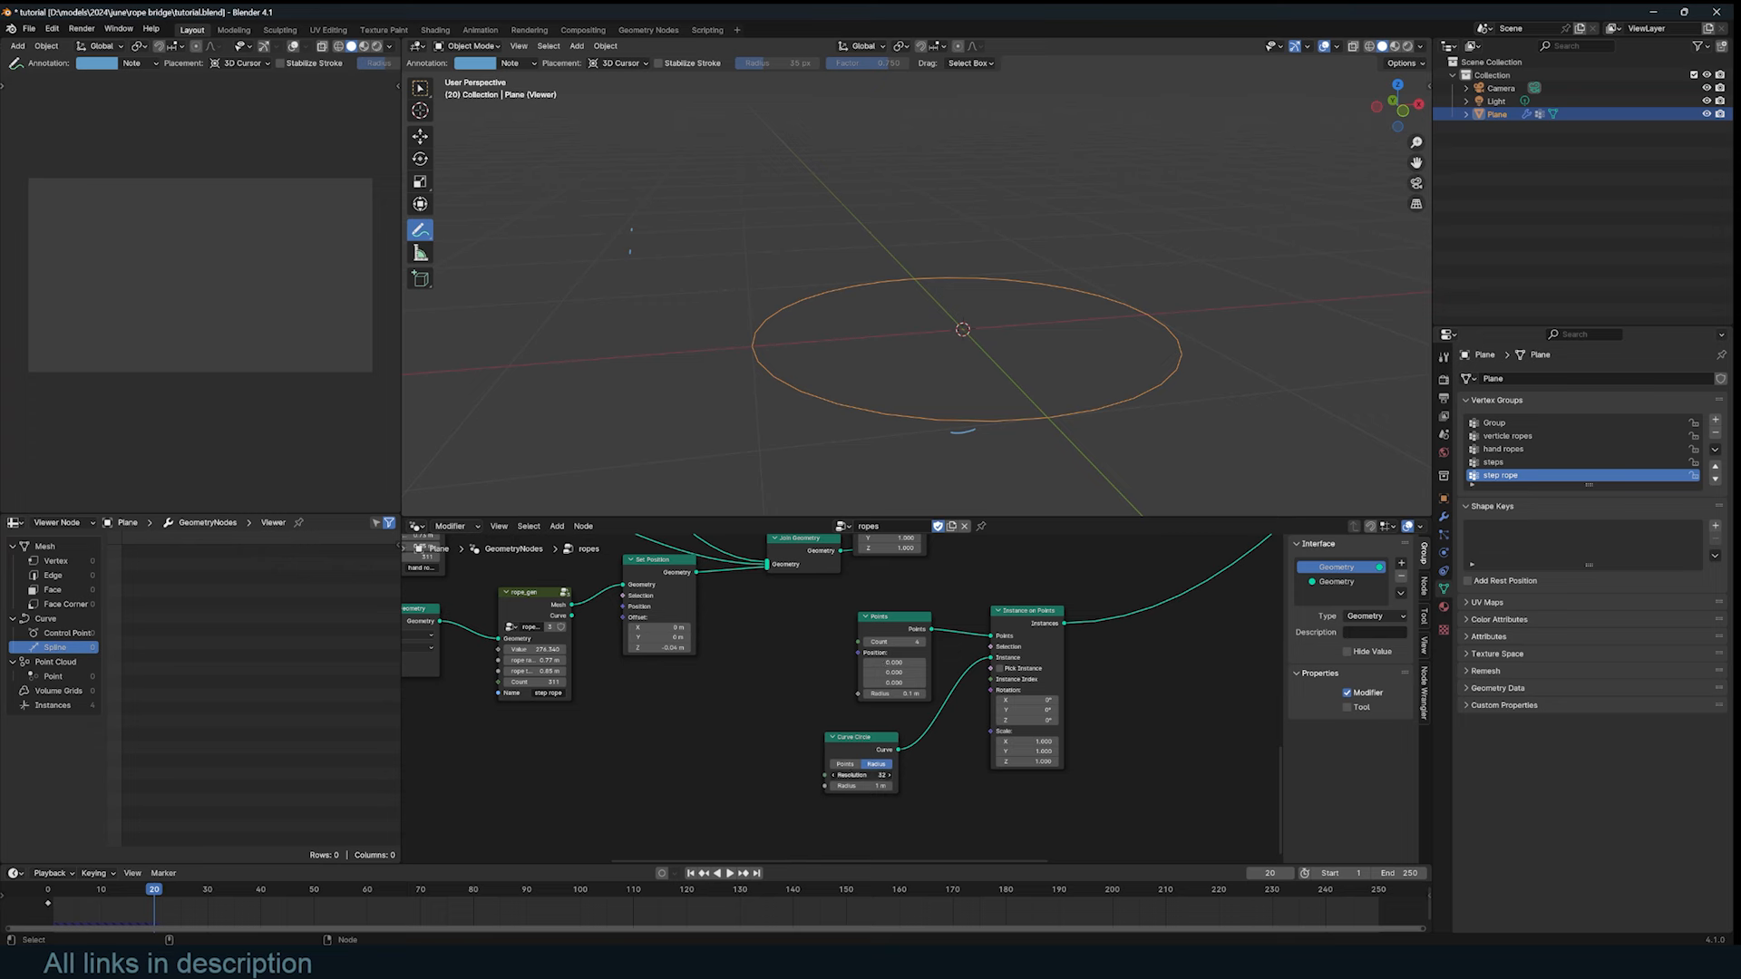
left_click_drag(862, 775, 896, 747)
Step: Add a Random Value node near the Curve Circle and set its data type to Vector
middle_click_drag(767, 671, 708, 638)
key("shift+a")
left_click(722, 641)
type("r")
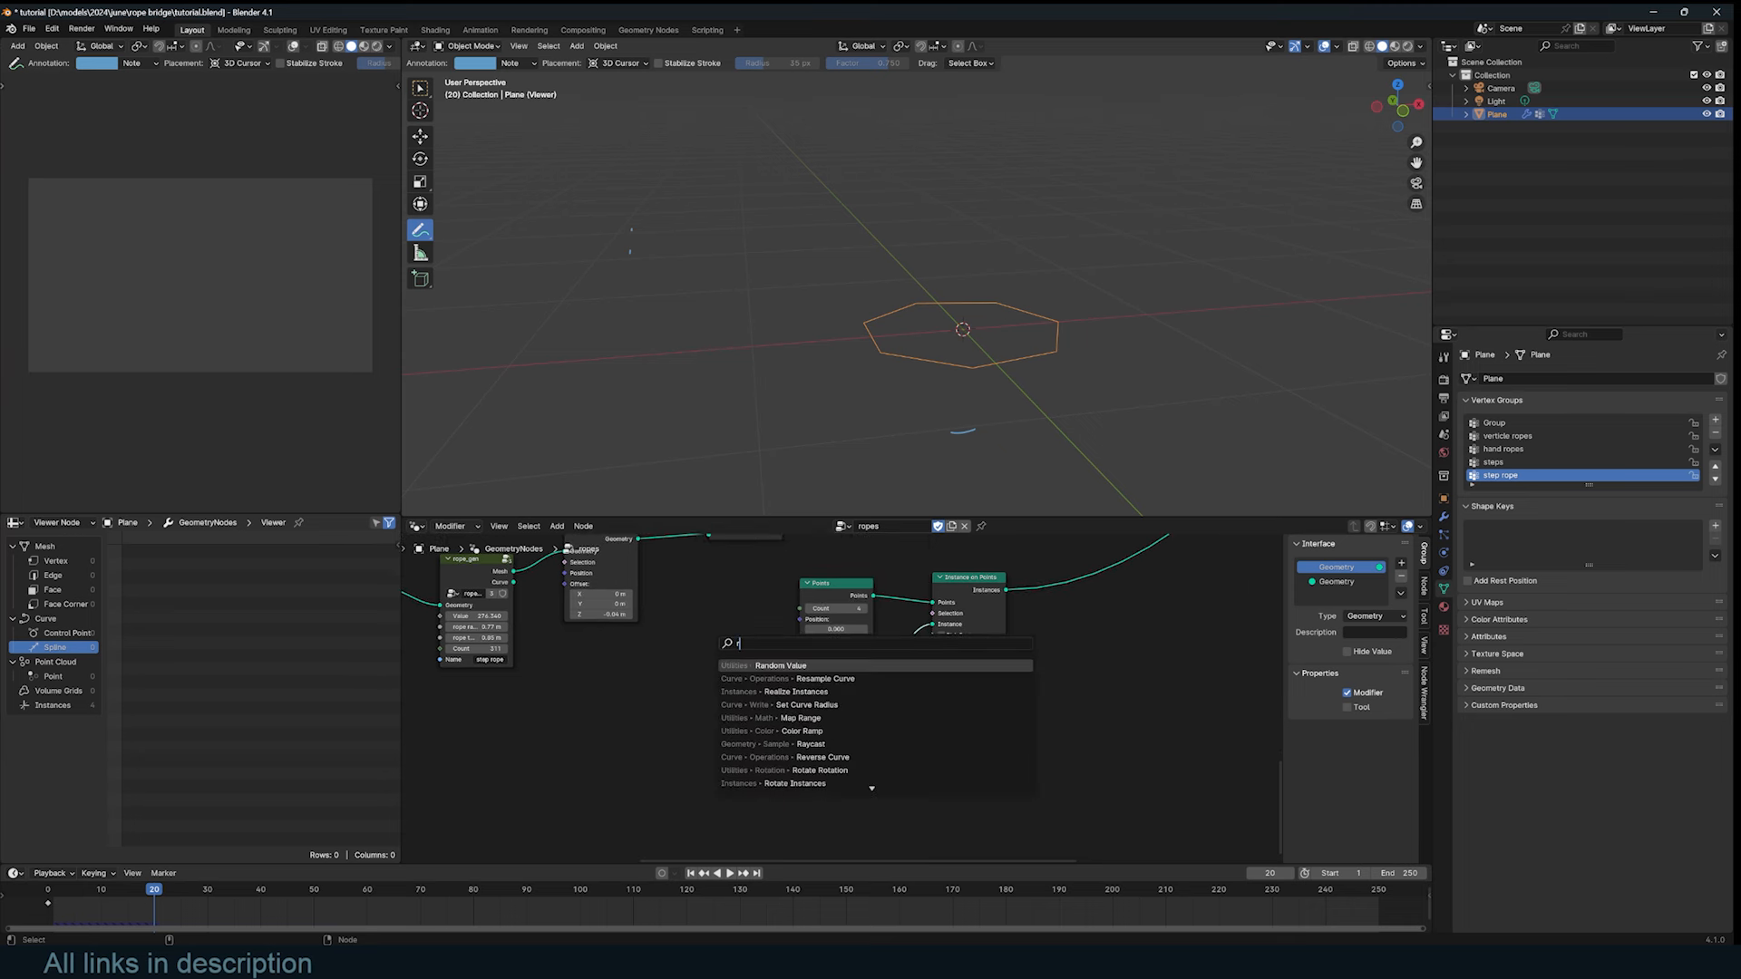
type("and")
key("Return")
left_click(775, 774)
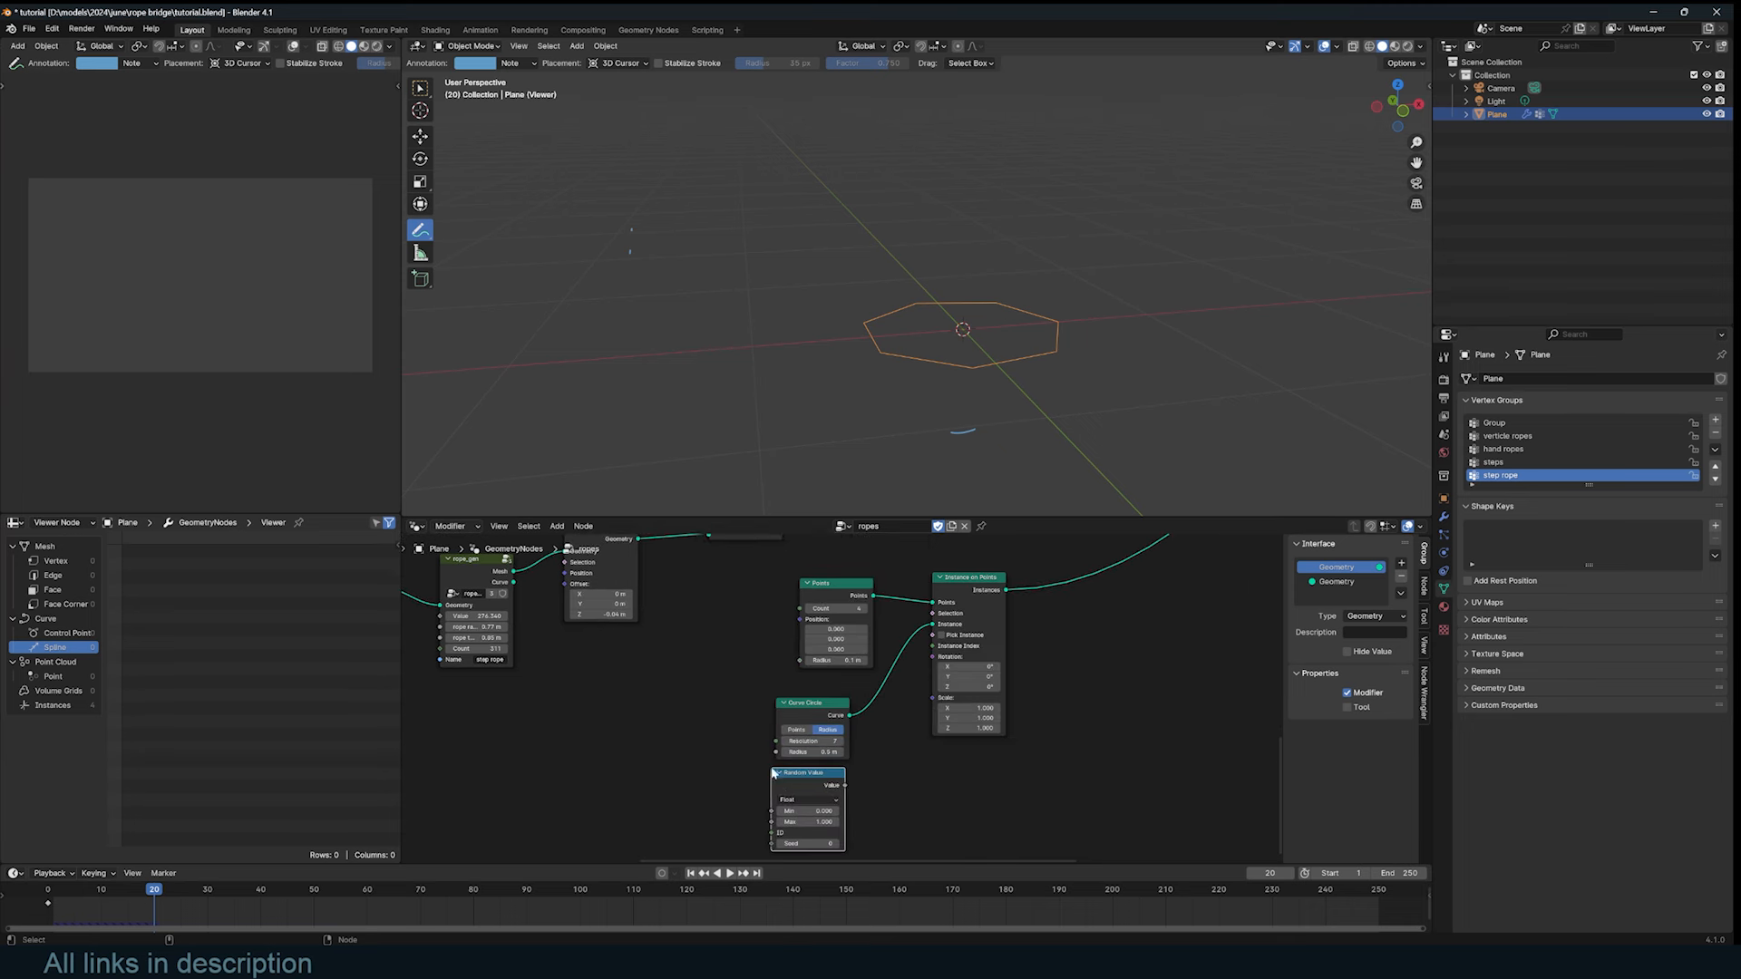
left_click(807, 800)
left_click(805, 848)
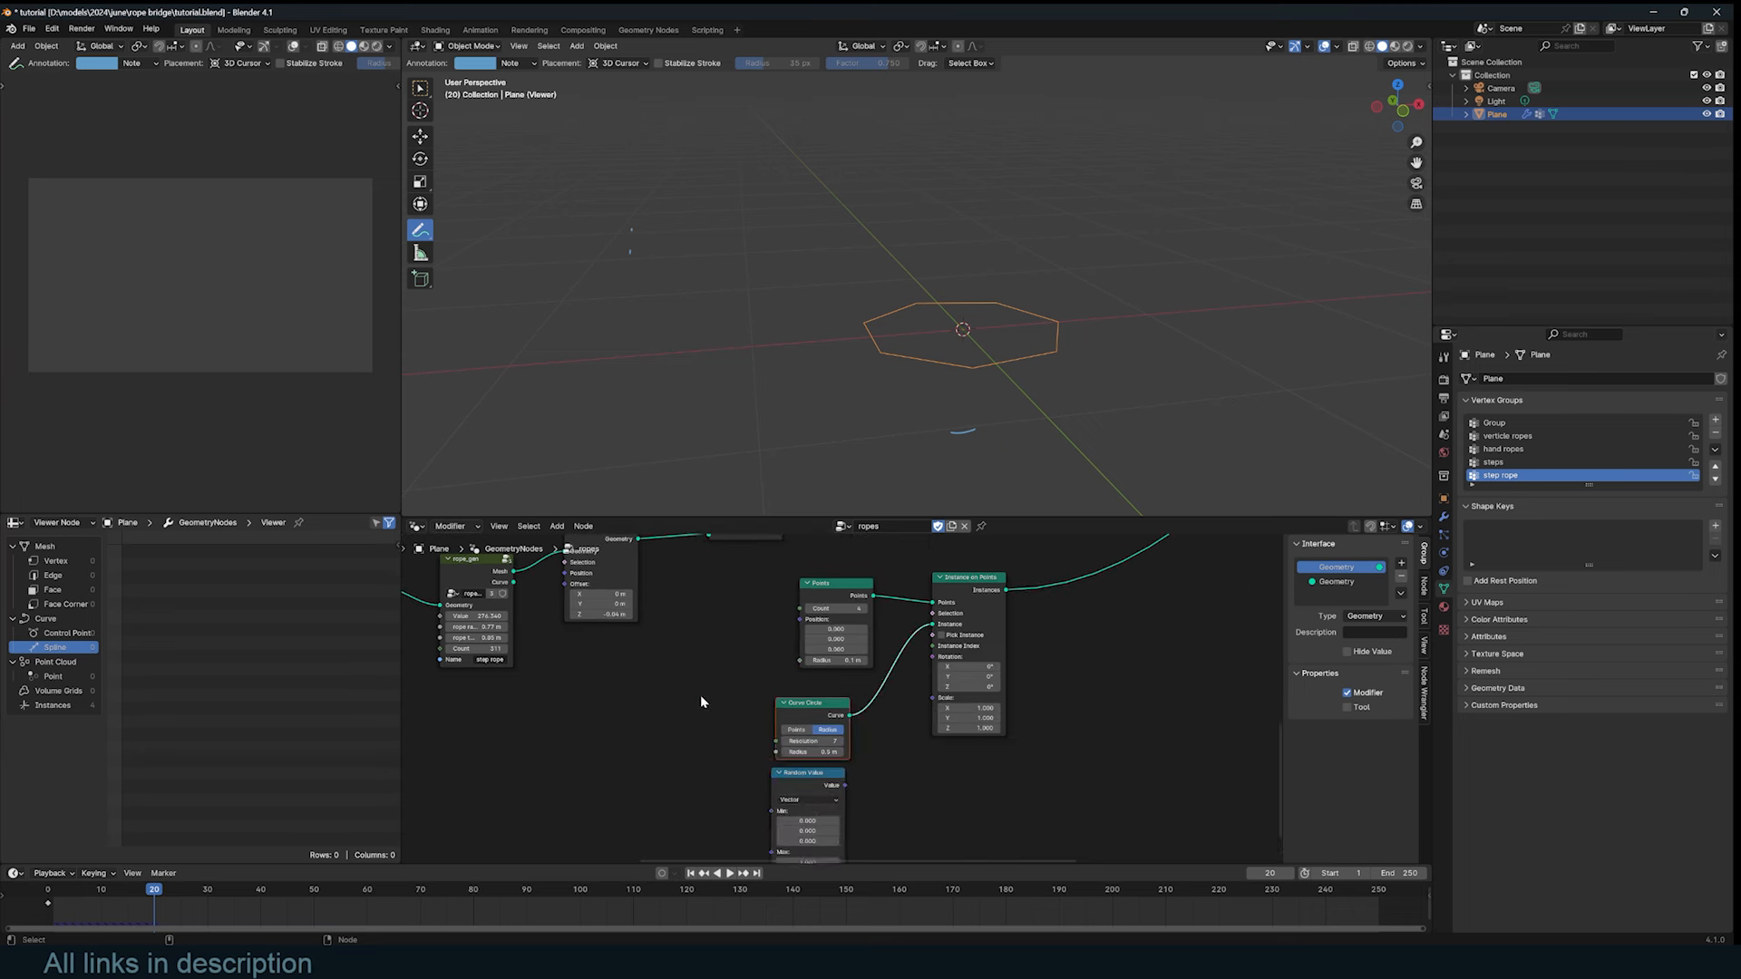
Step: Connect the Random Value node to the instances' Rotation and set all its minimum components to -1.5
left_click_drag(785, 777, 695, 687)
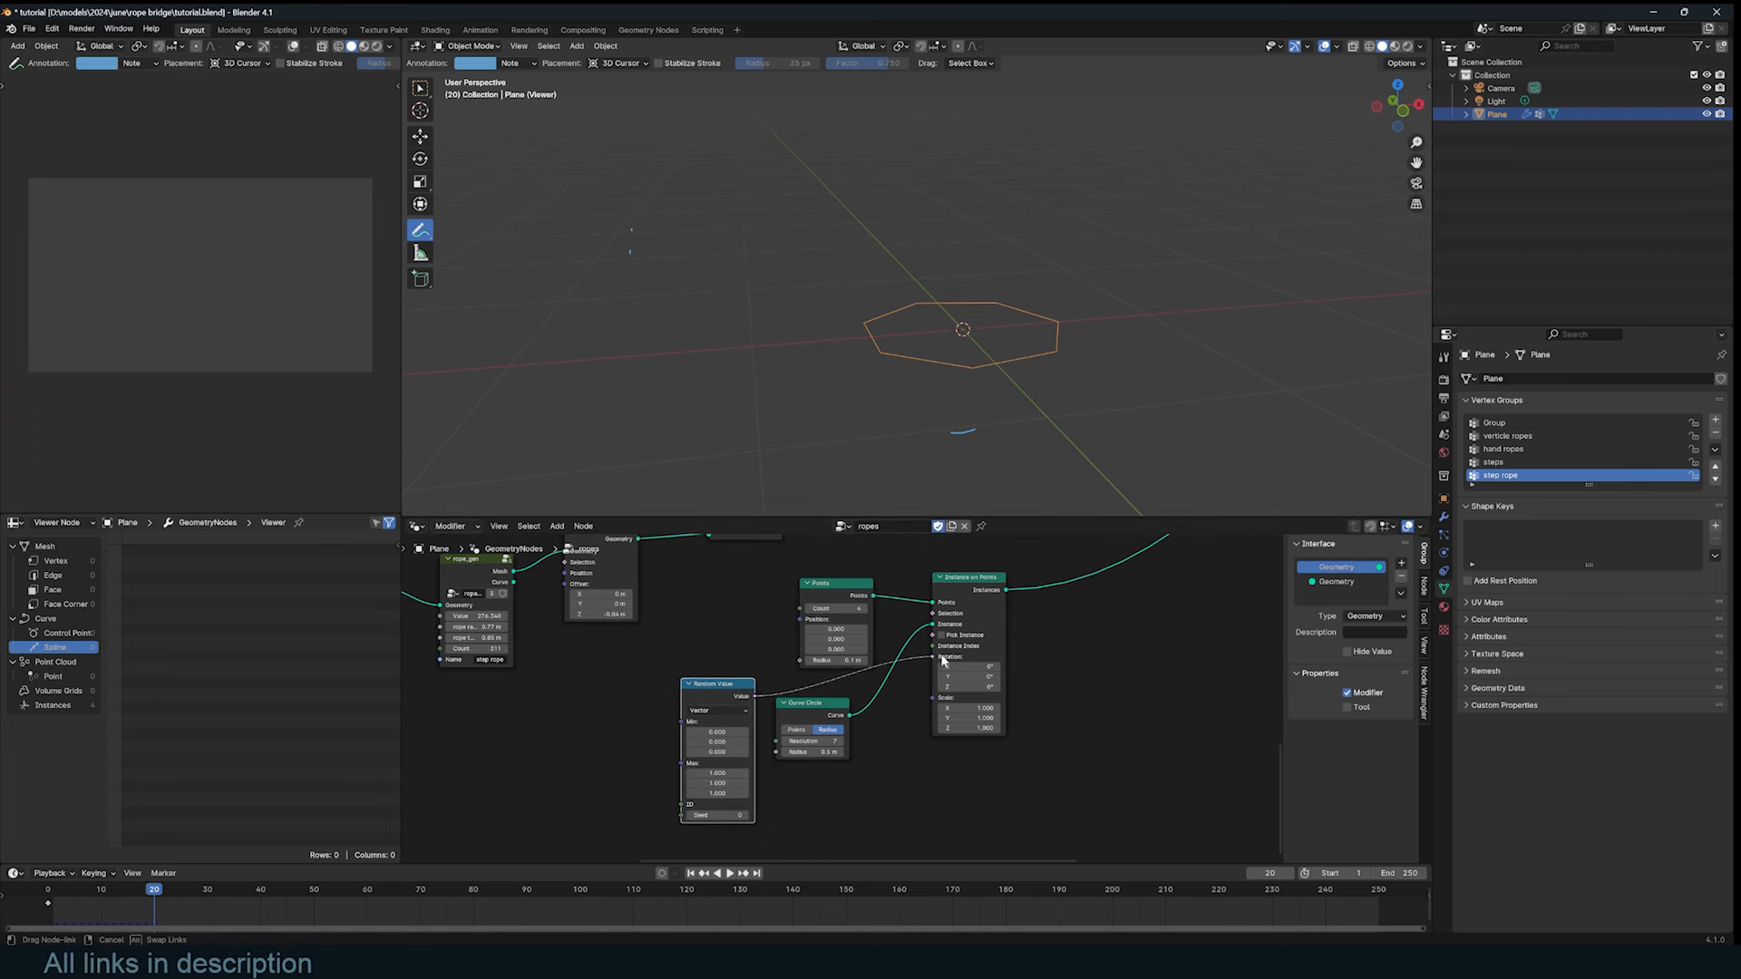
left_click_drag(943, 660, 942, 661)
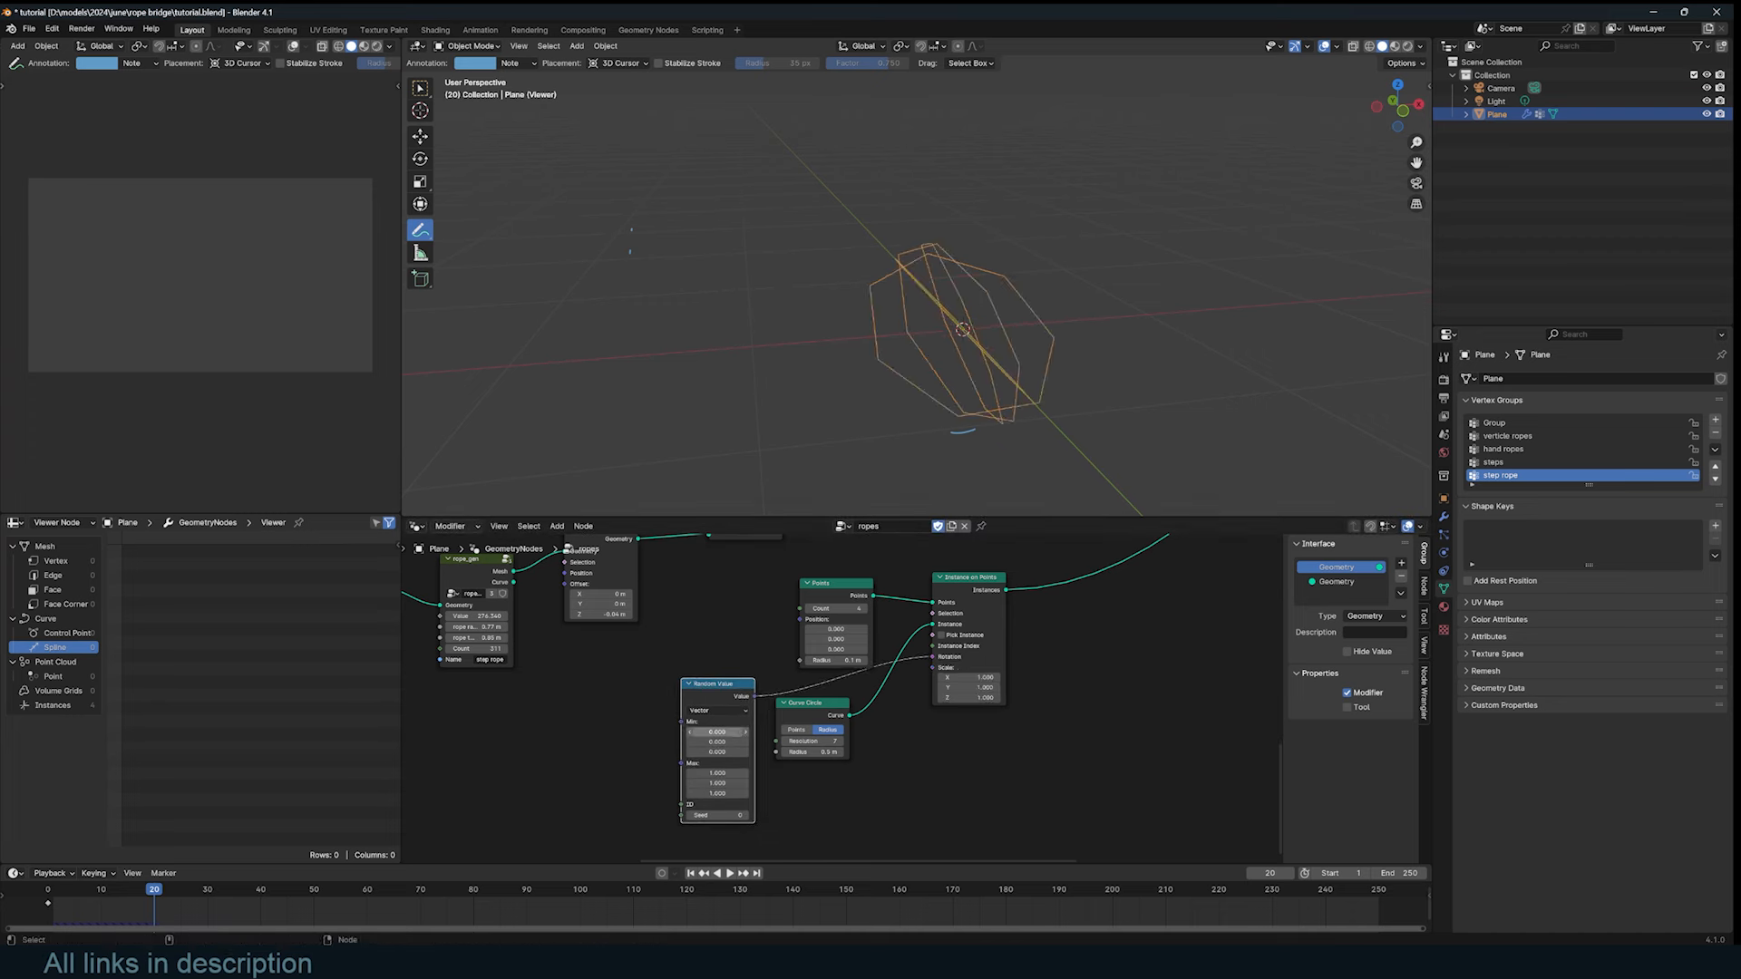
left_click_drag(716, 732, 634, 752)
middle_click_drag(1061, 264, 881, 269)
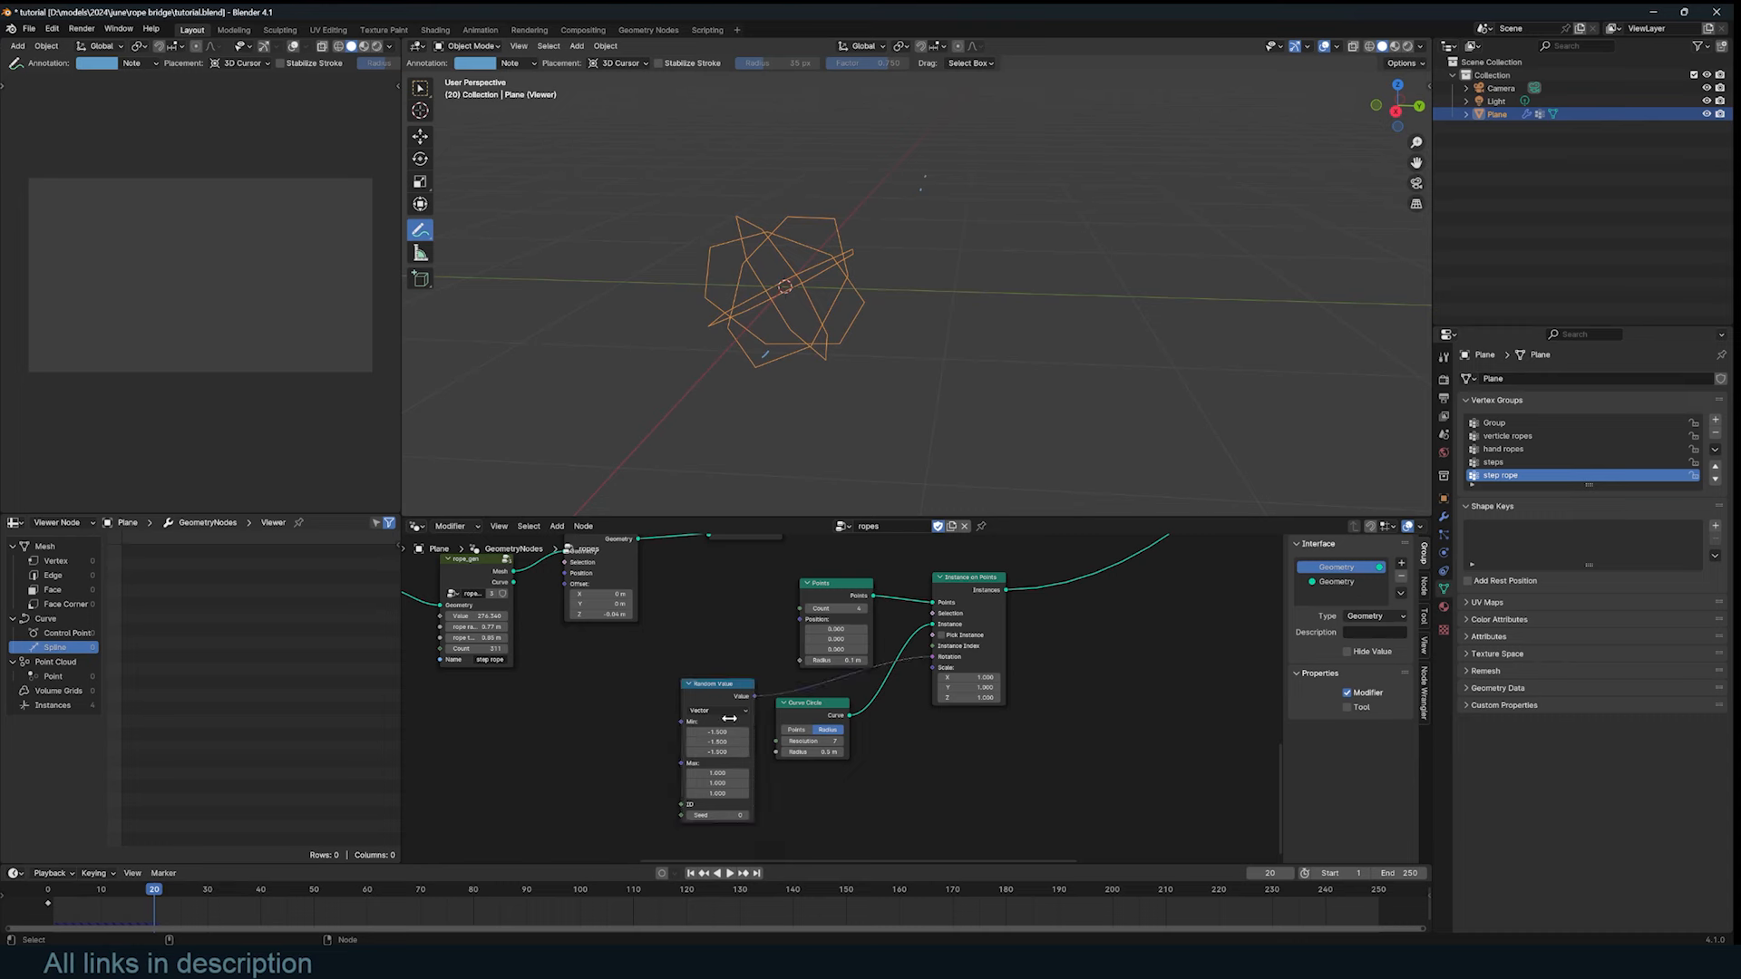
Step: Insert a Vector Math node set to Scale between Random Value and Rotation, with a scale of 0.32
left_click_drag(729, 718, 649, 717)
key("shift+a")
type("ve")
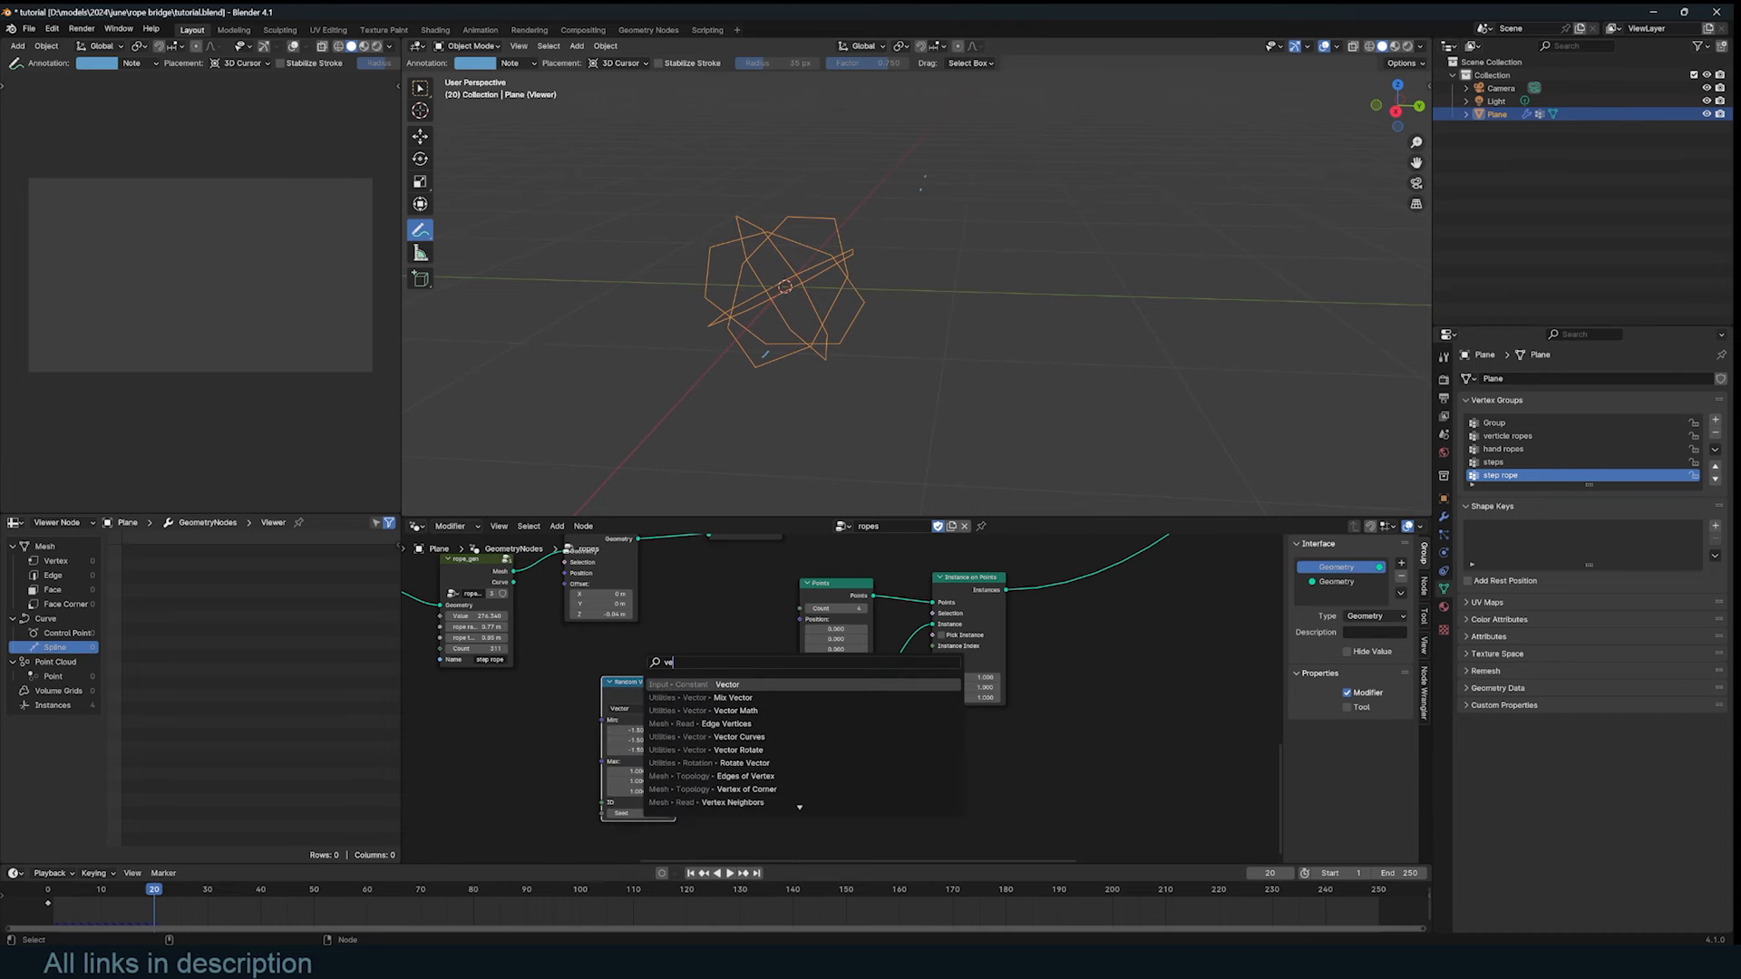
left_click(710, 711)
left_click(722, 667)
left_click(744, 690)
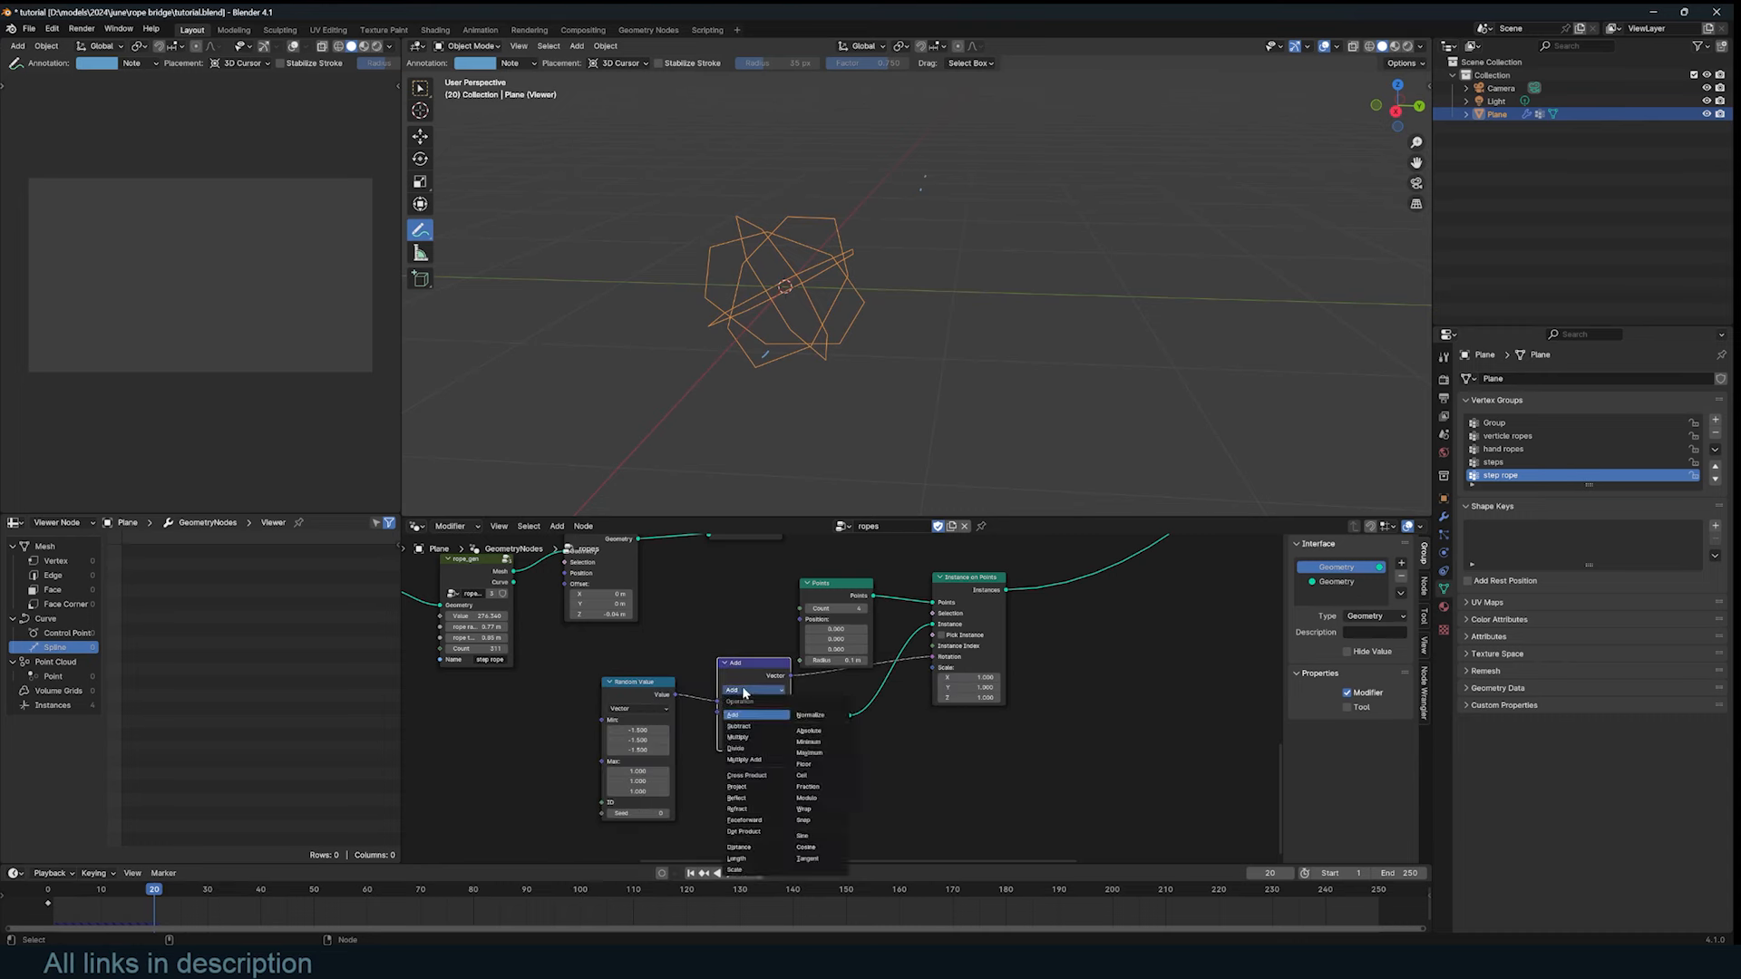
left_click(736, 872)
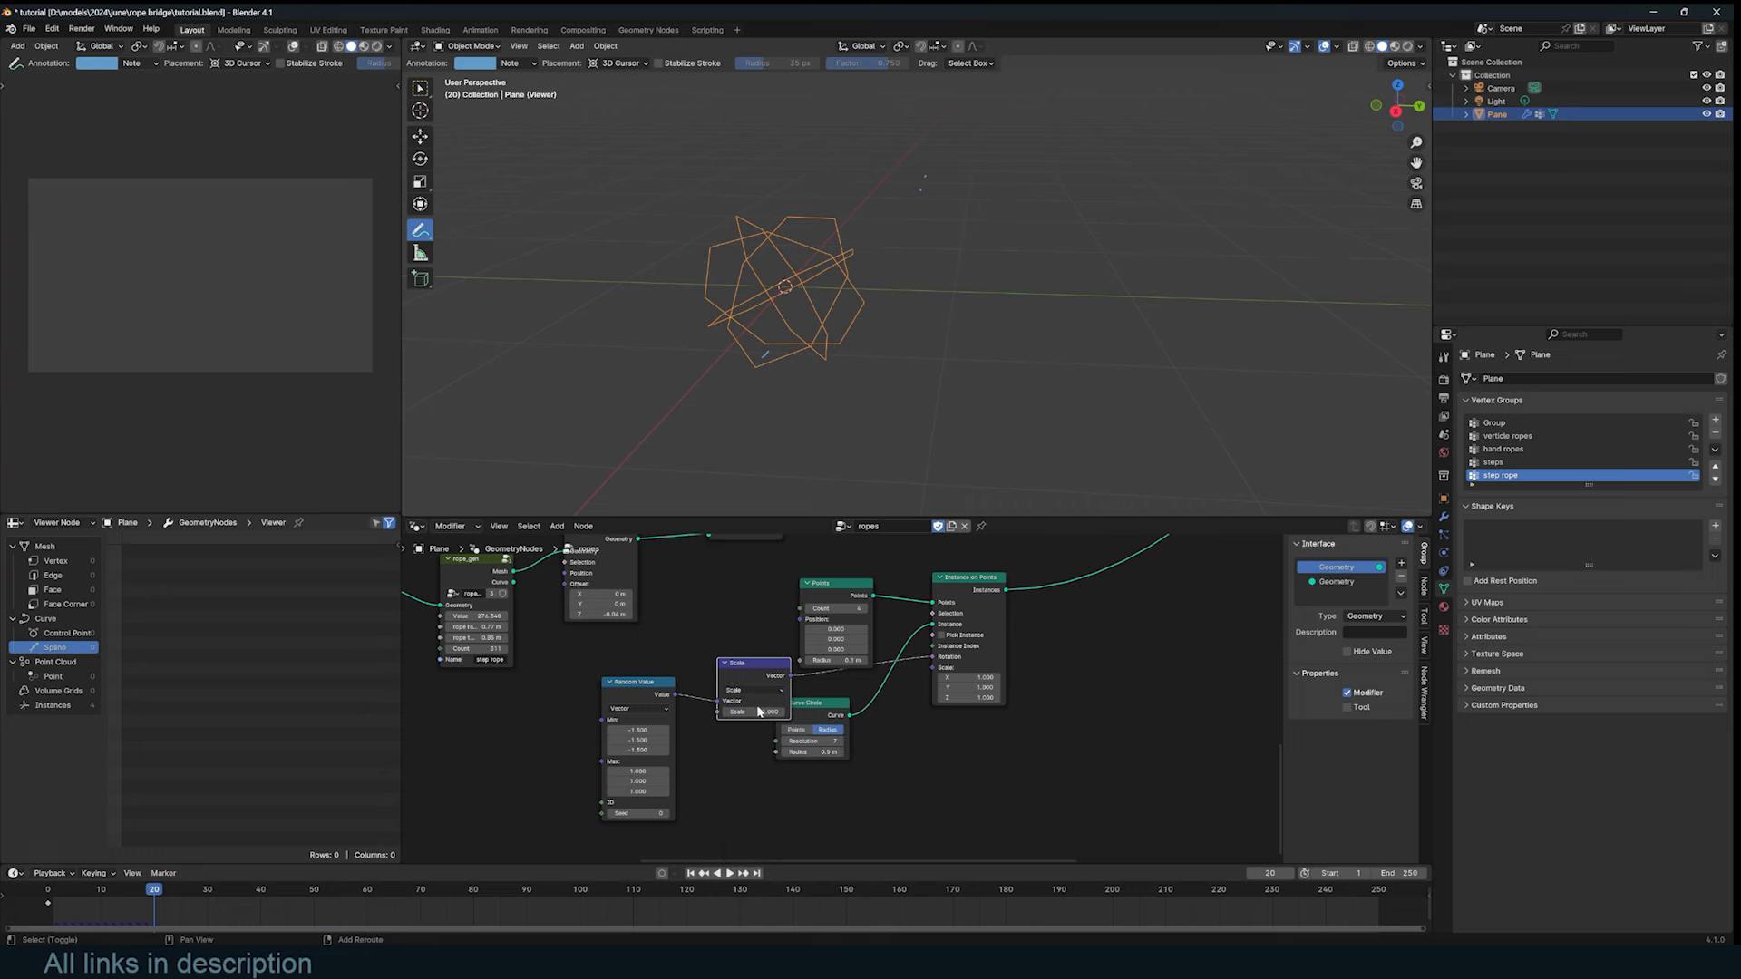
left_click_drag(758, 712, 898, 387)
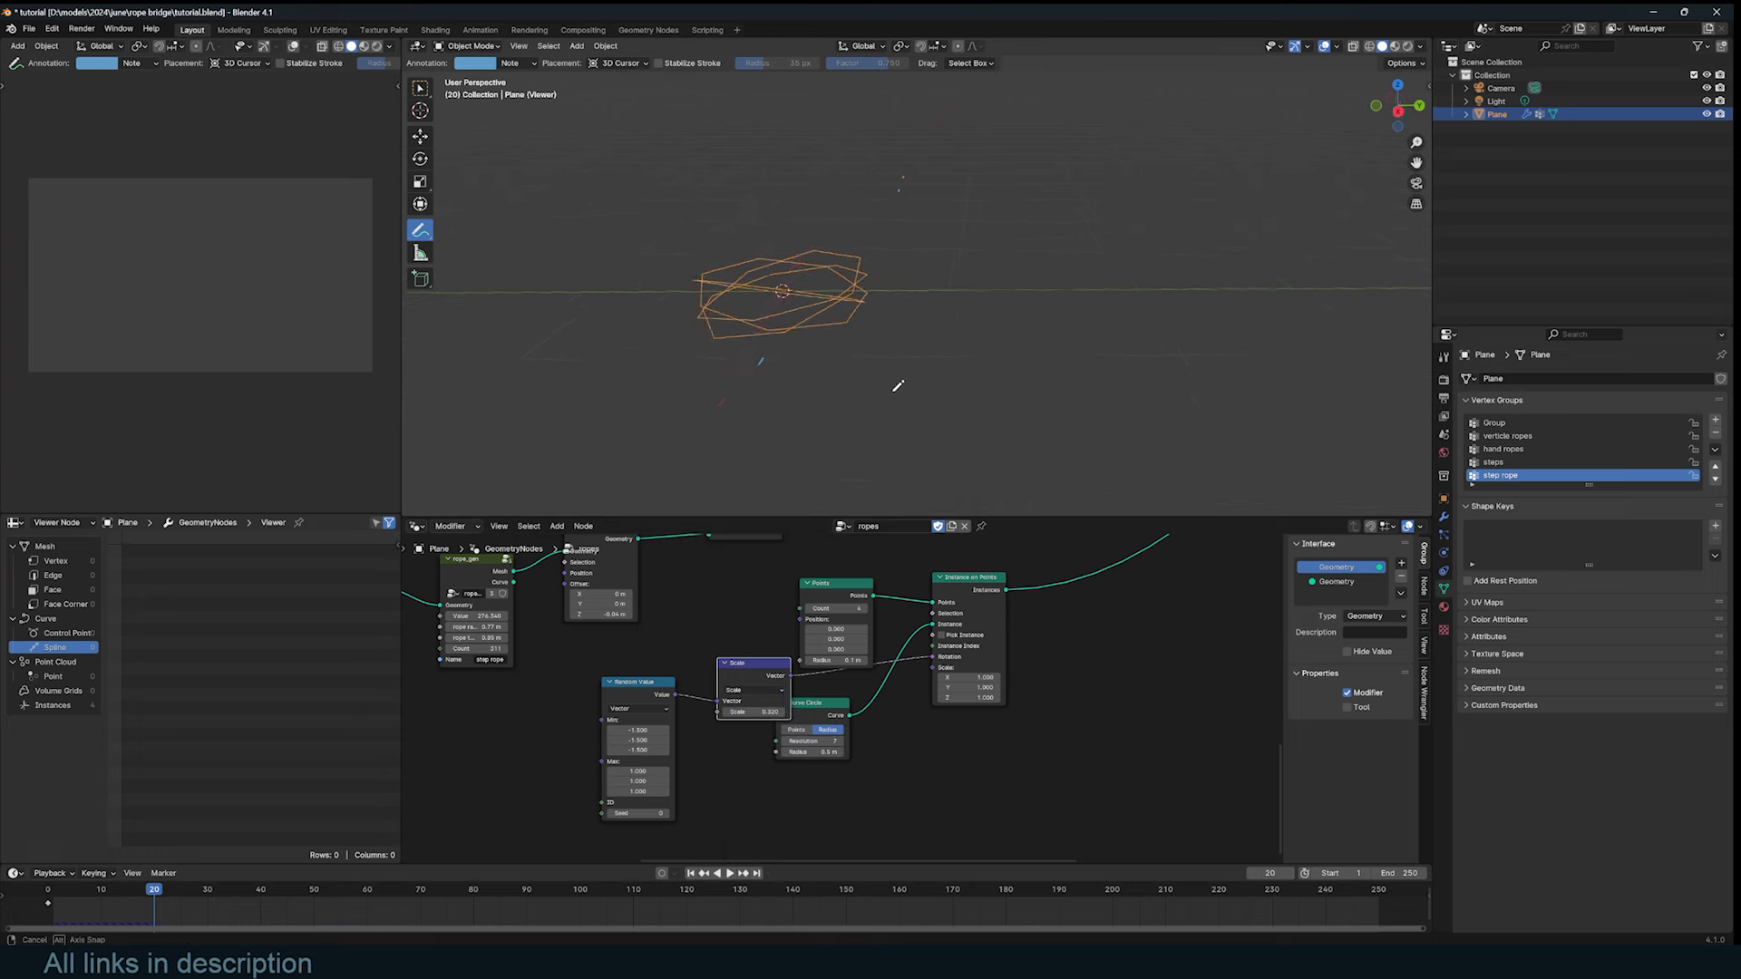
middle_click_drag(898, 386, 940, 419)
Step: Rearrange the Points and Instance on Points nodes and insert a Realize Instances node after the circle instances
middle_click_drag(955, 683, 898, 723)
left_click_drag(916, 644, 884, 703)
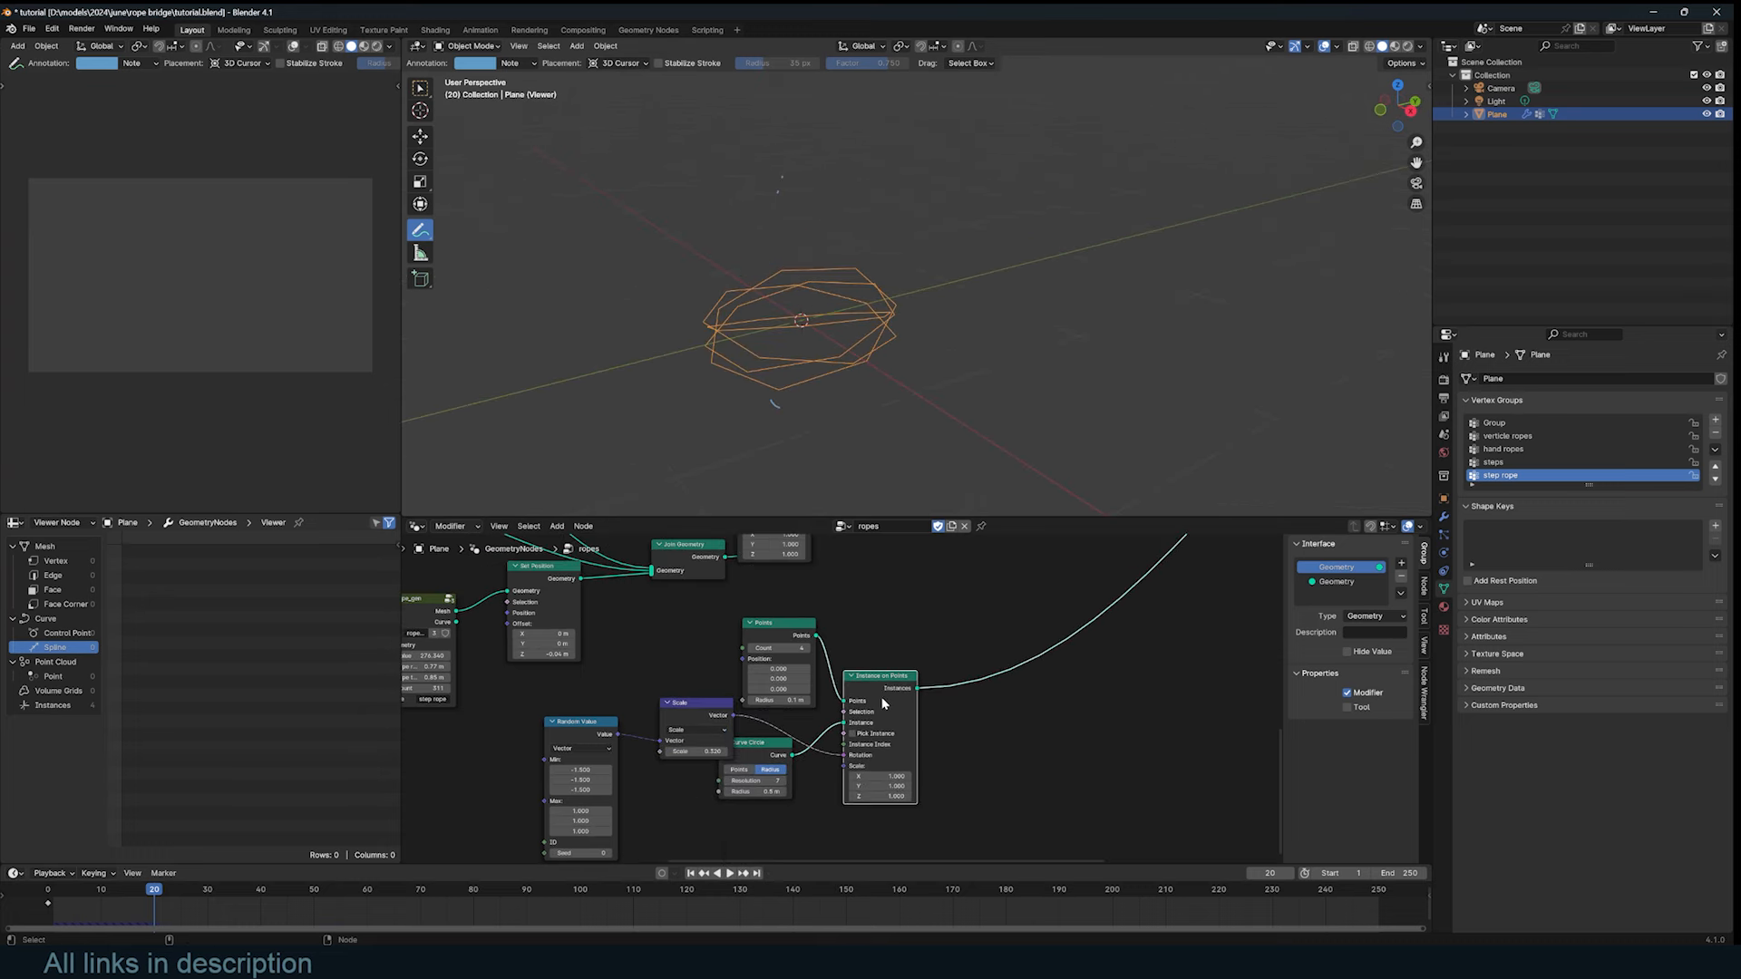
middle_click_drag(884, 704, 862, 703)
left_click_drag(762, 634, 649, 635)
key("shift+a")
type("re")
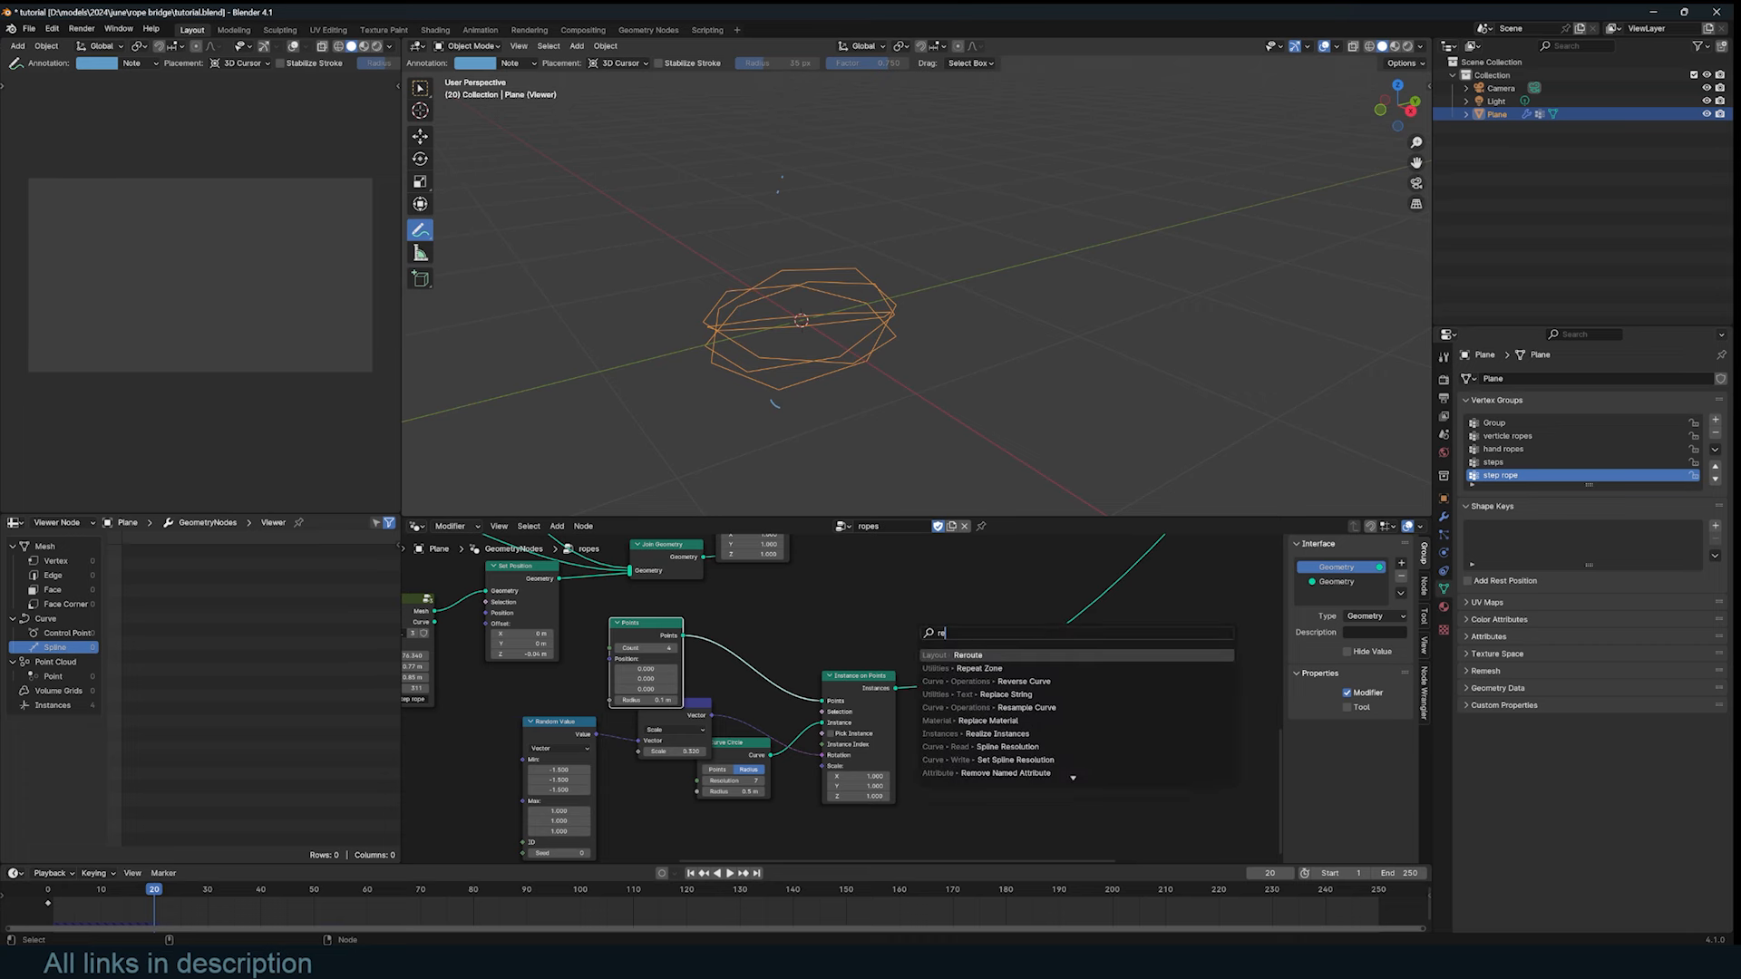
type("a")
key("Return")
left_click(910, 648)
middle_click_drag(909, 648, 888, 675)
middle_click_drag(888, 676, 862, 737)
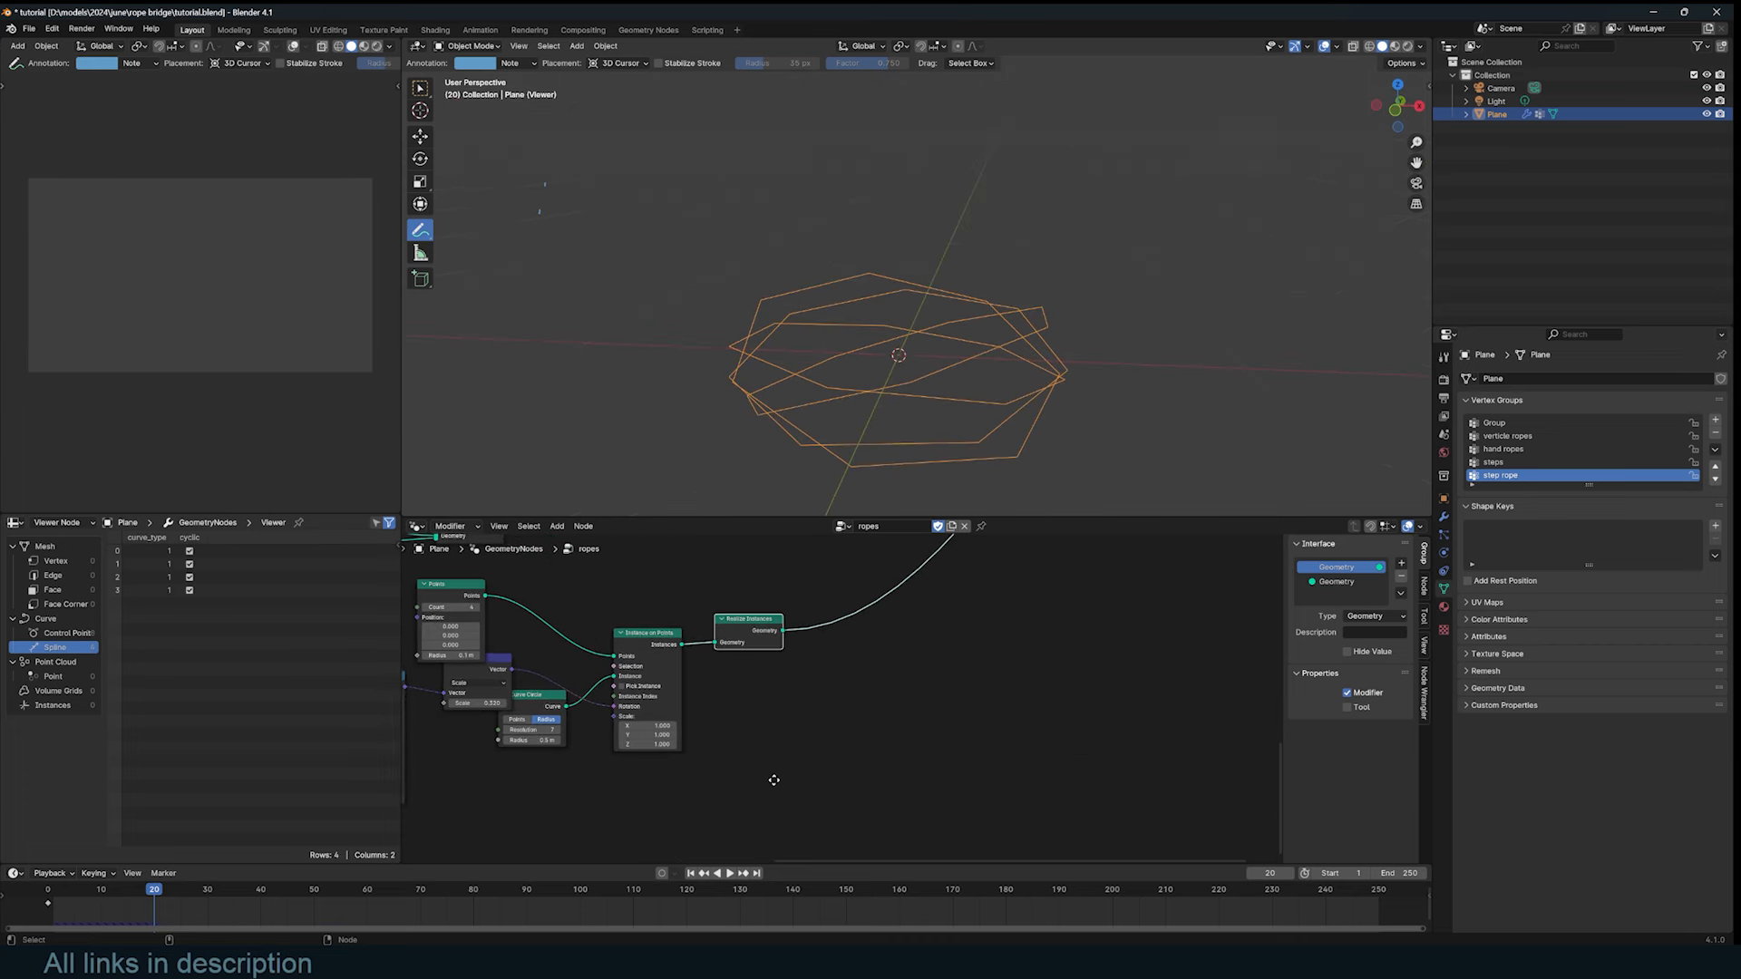
Step: Insert a Curve to Mesh node after Realize Instances
middle_click_drag(831, 655, 742, 704)
key("shift+a")
type("t")
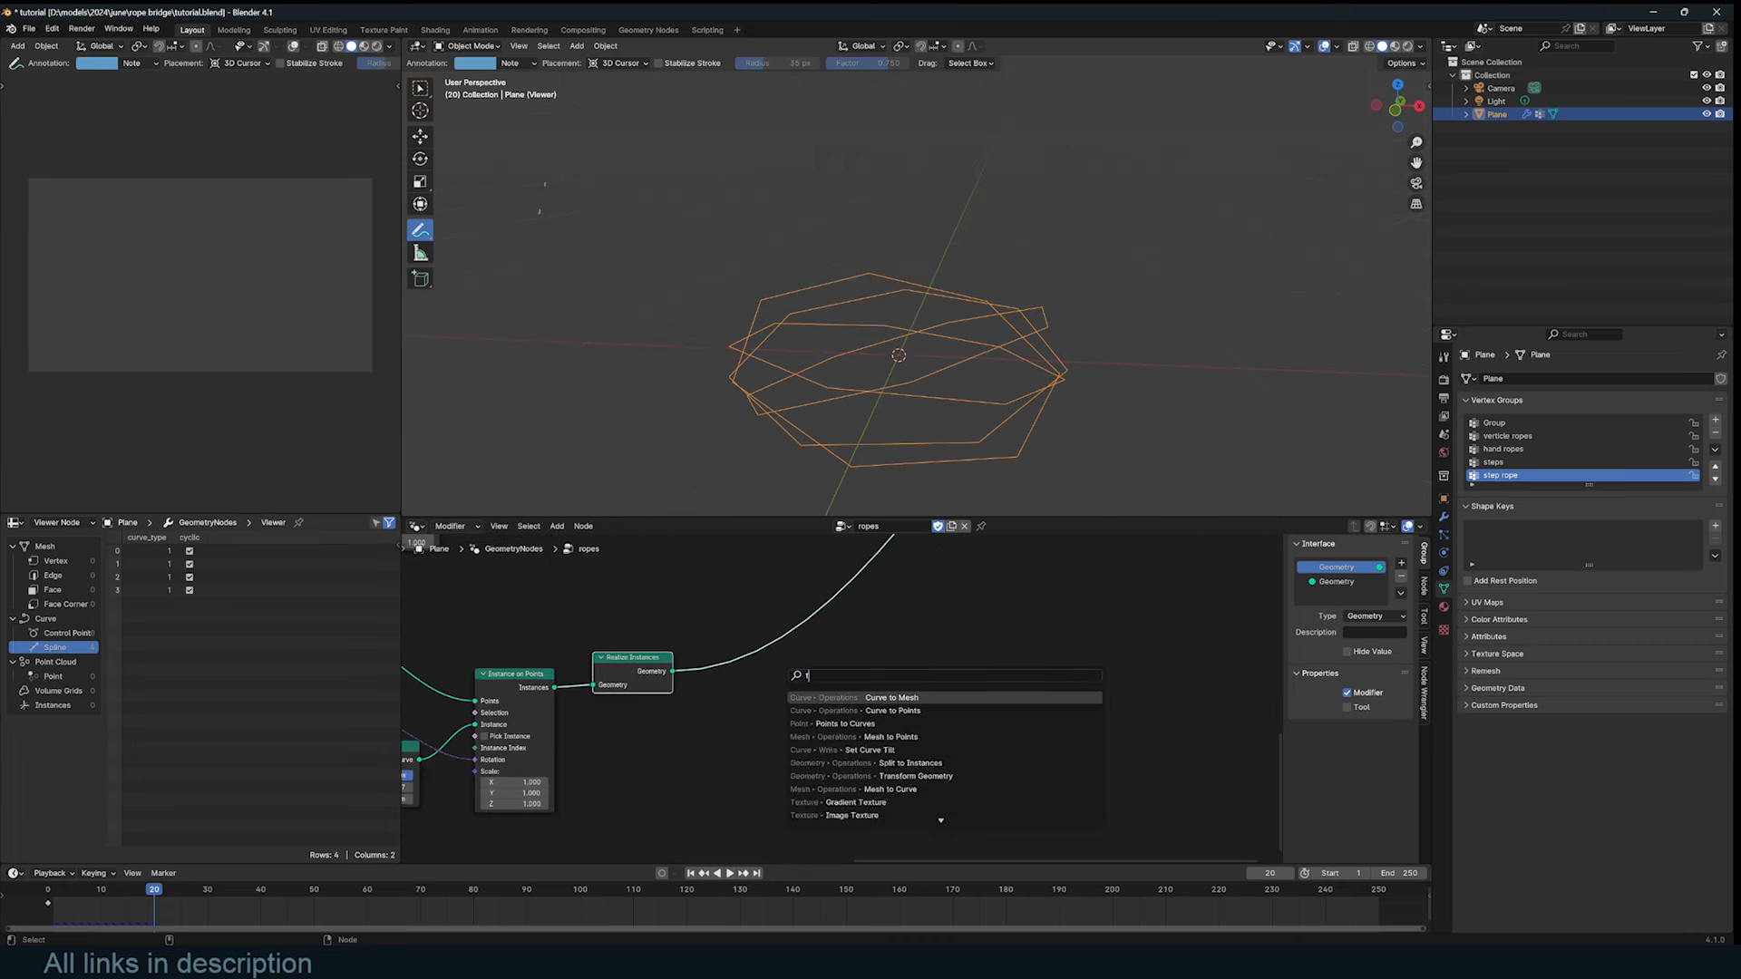
type("o mes")
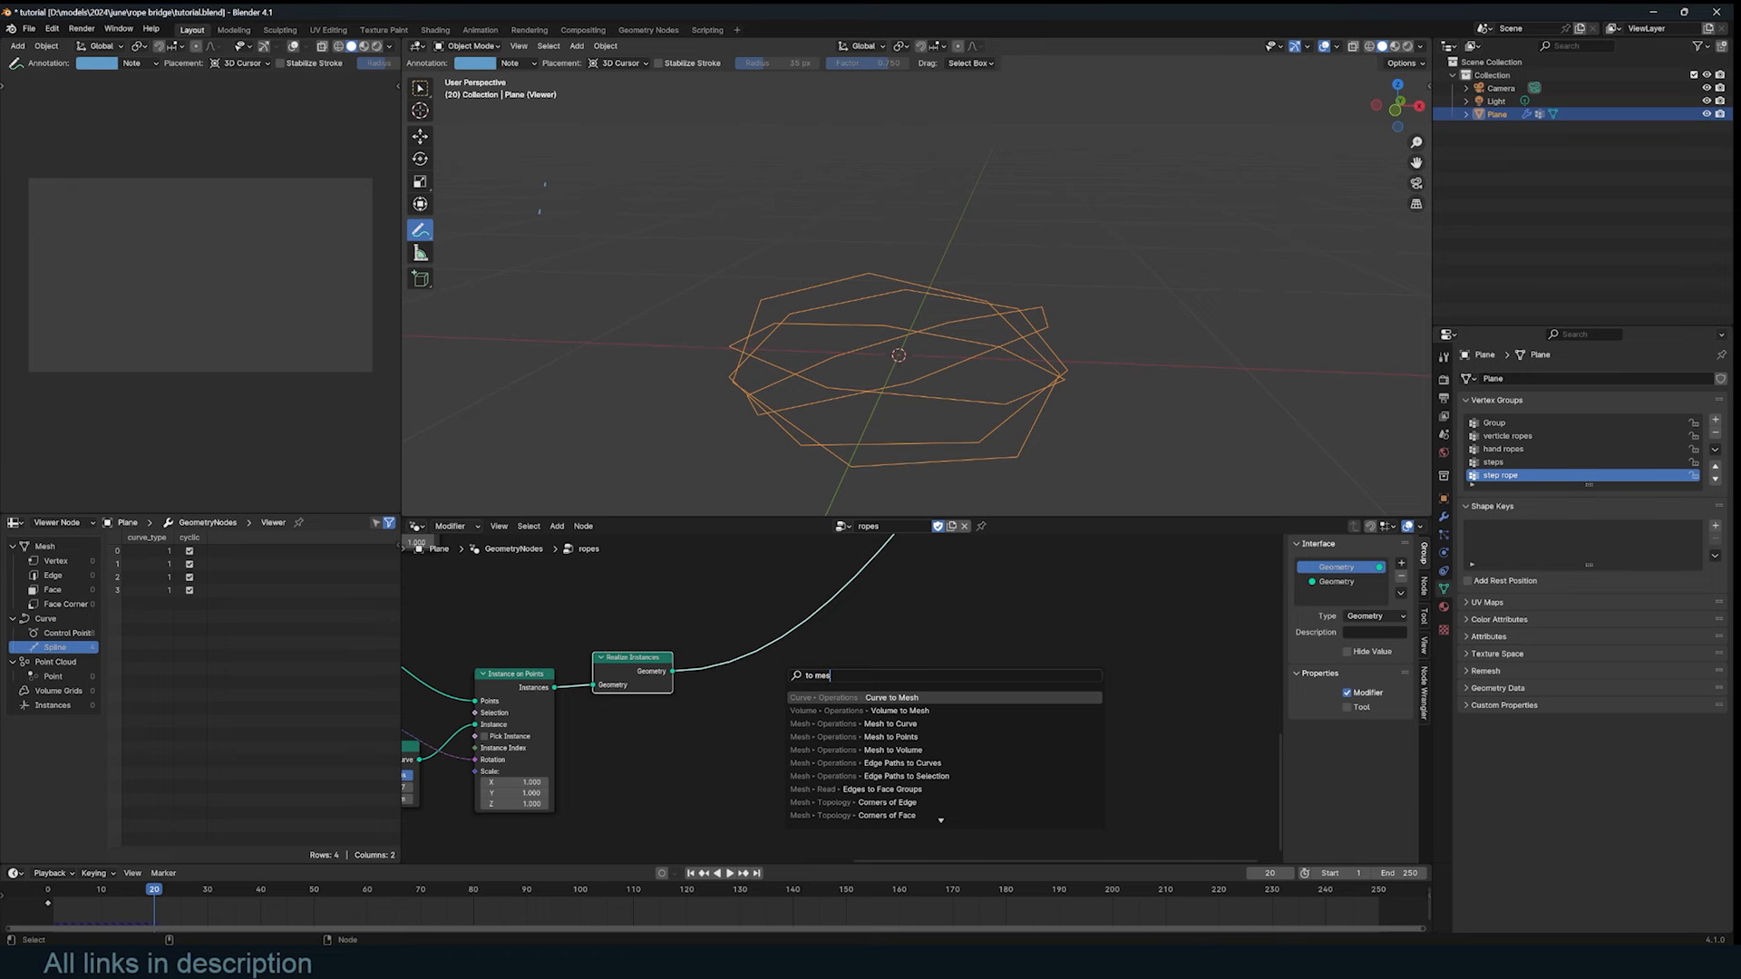
key("Return")
left_click(735, 613)
Step: Add a Curve Circle with resolution 10 and radius 0.08 m as the Curve to Mesh profile
middle_click_drag(743, 687, 860, 665)
key("shift+a")
type("c")
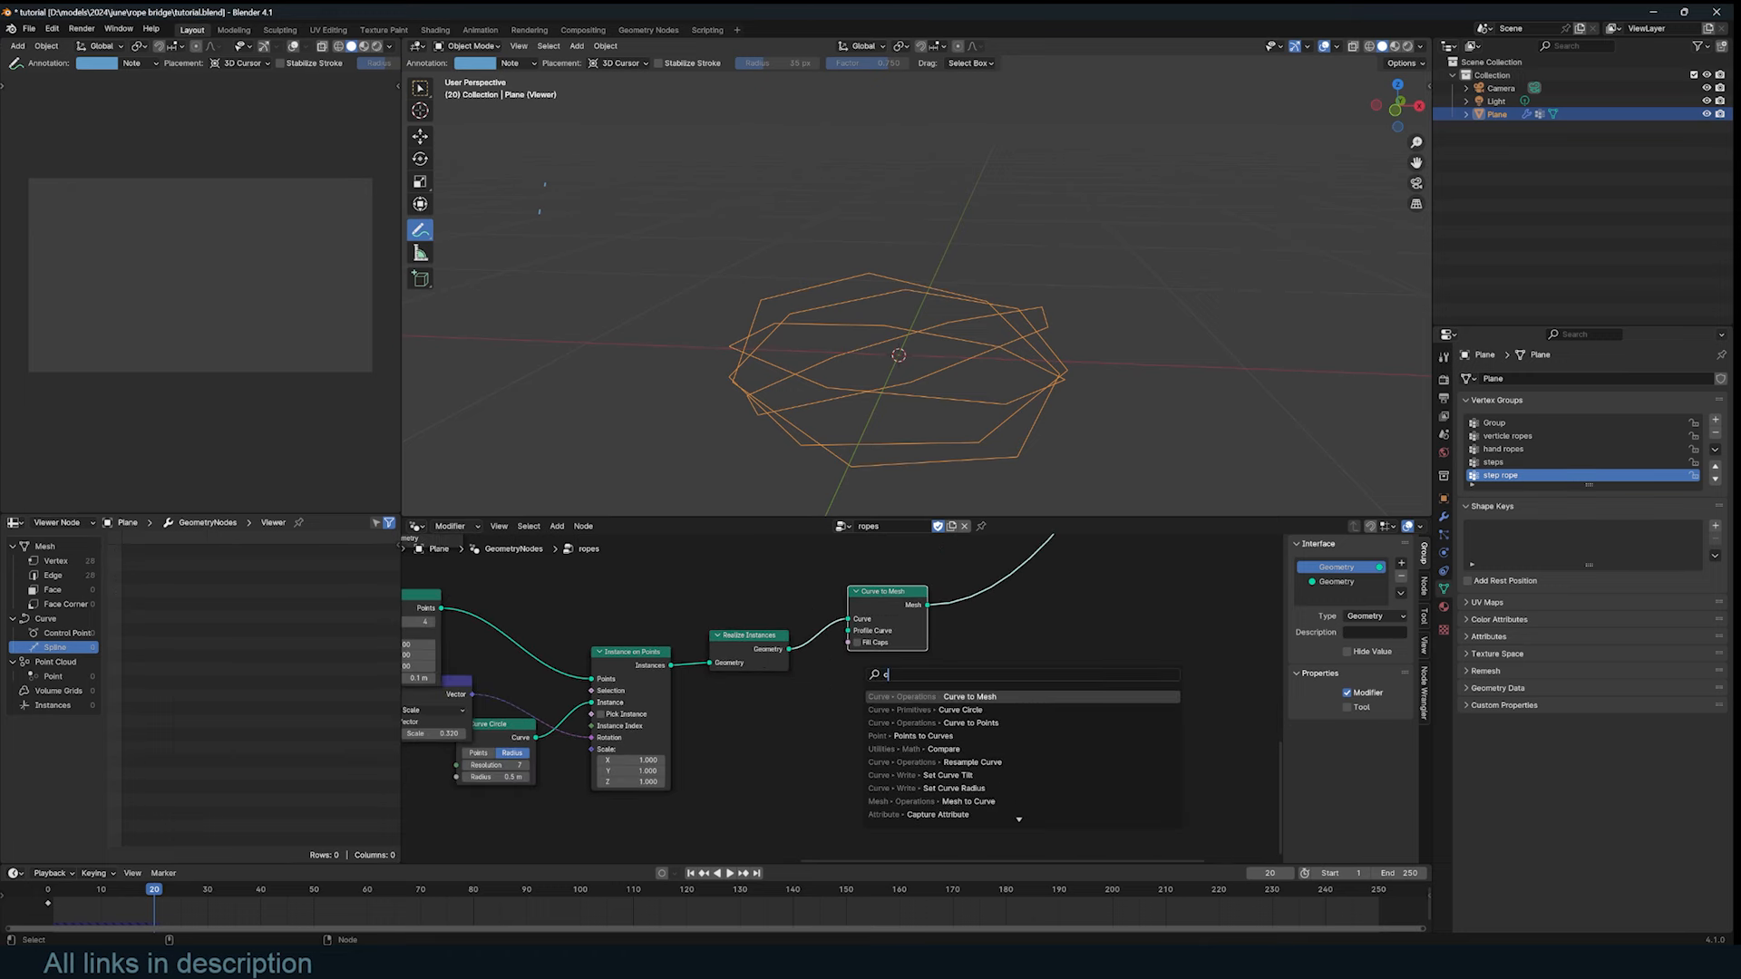
key("Down")
key("Return")
left_click(853, 720)
left_click_drag(894, 734, 848, 631)
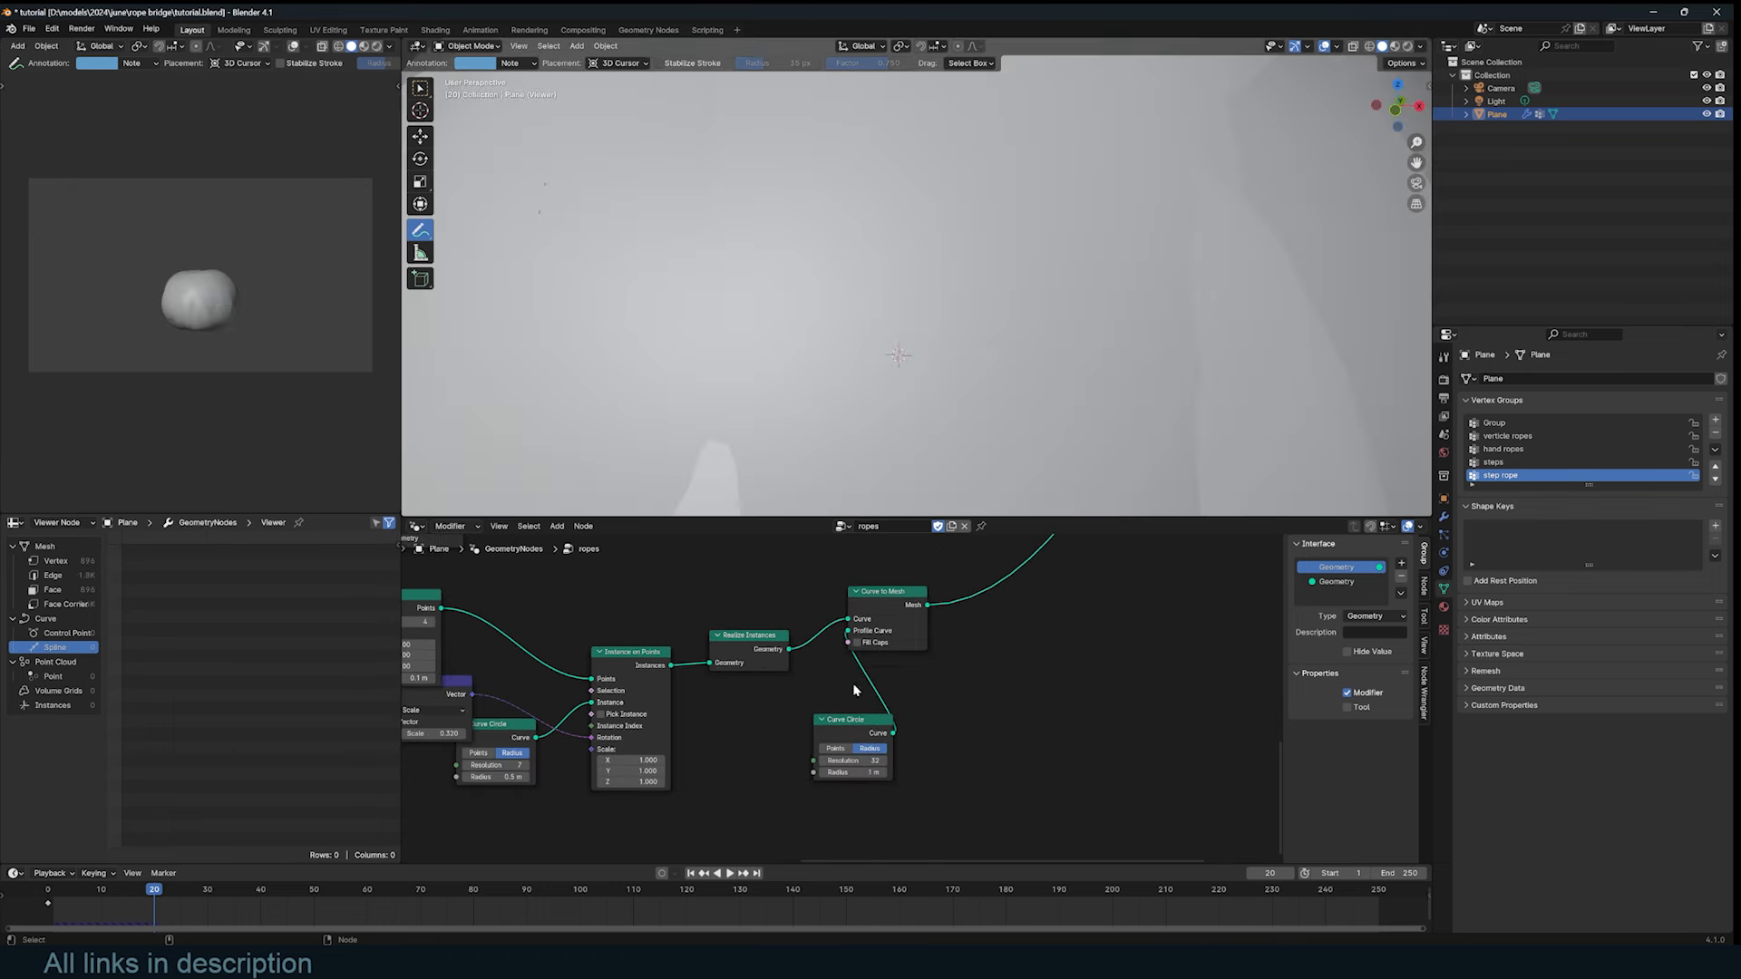
mouse_move(853, 773)
left_mouse_down()
mouse_move(768, 773)
mouse_move(864, 762)
mouse_move(826, 761)
left_mouse_up()
Step: Tidy the Scale and Curve Circle nodes, set the instanced circle's resolution to 27 and the point count to 3
middle_click_drag(738, 756, 890, 747)
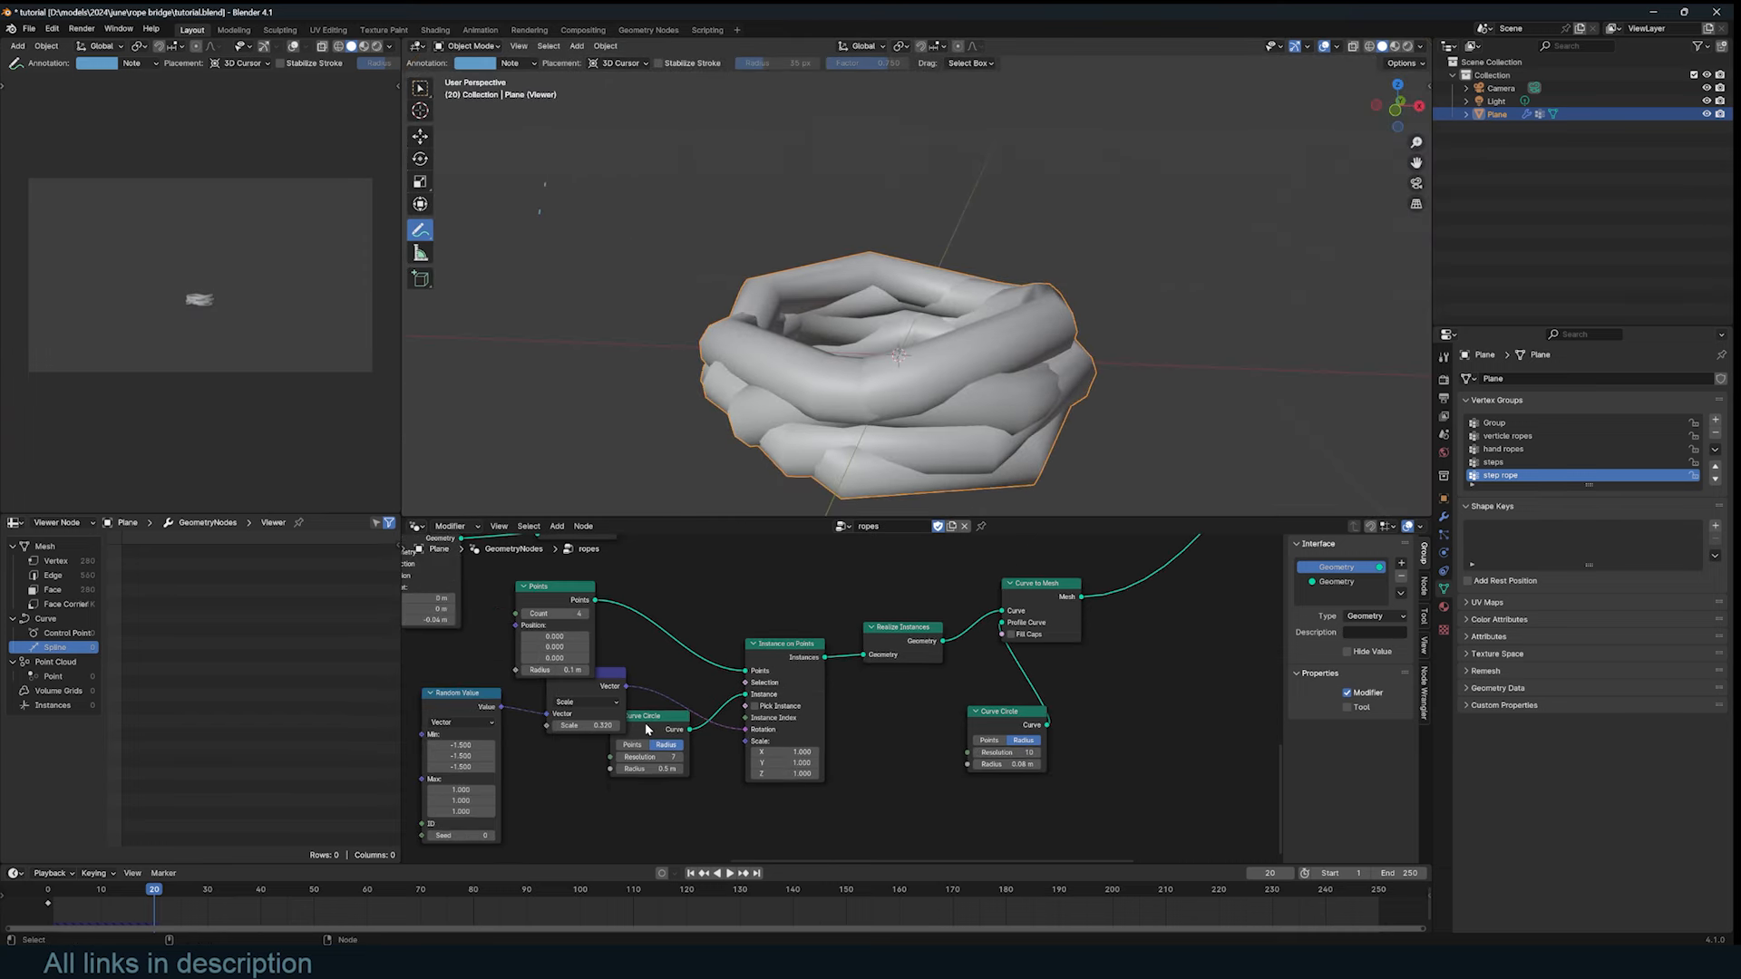
left_click_drag(608, 678, 603, 689)
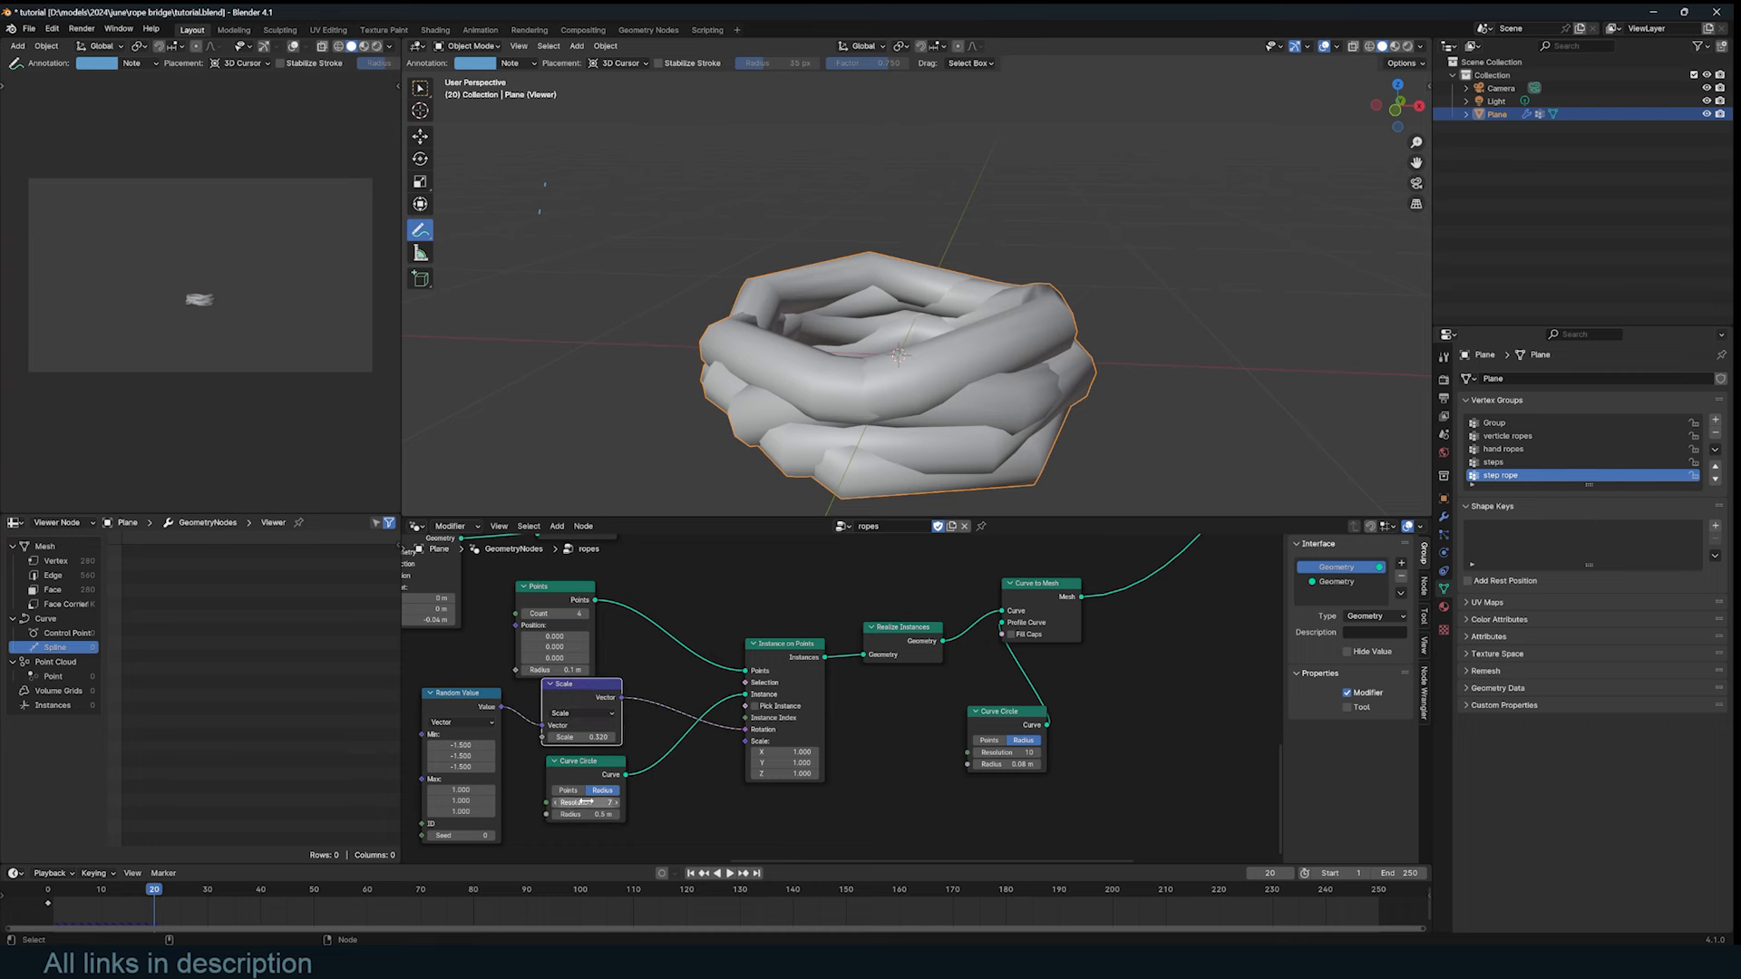
left_click_drag(584, 802, 653, 803)
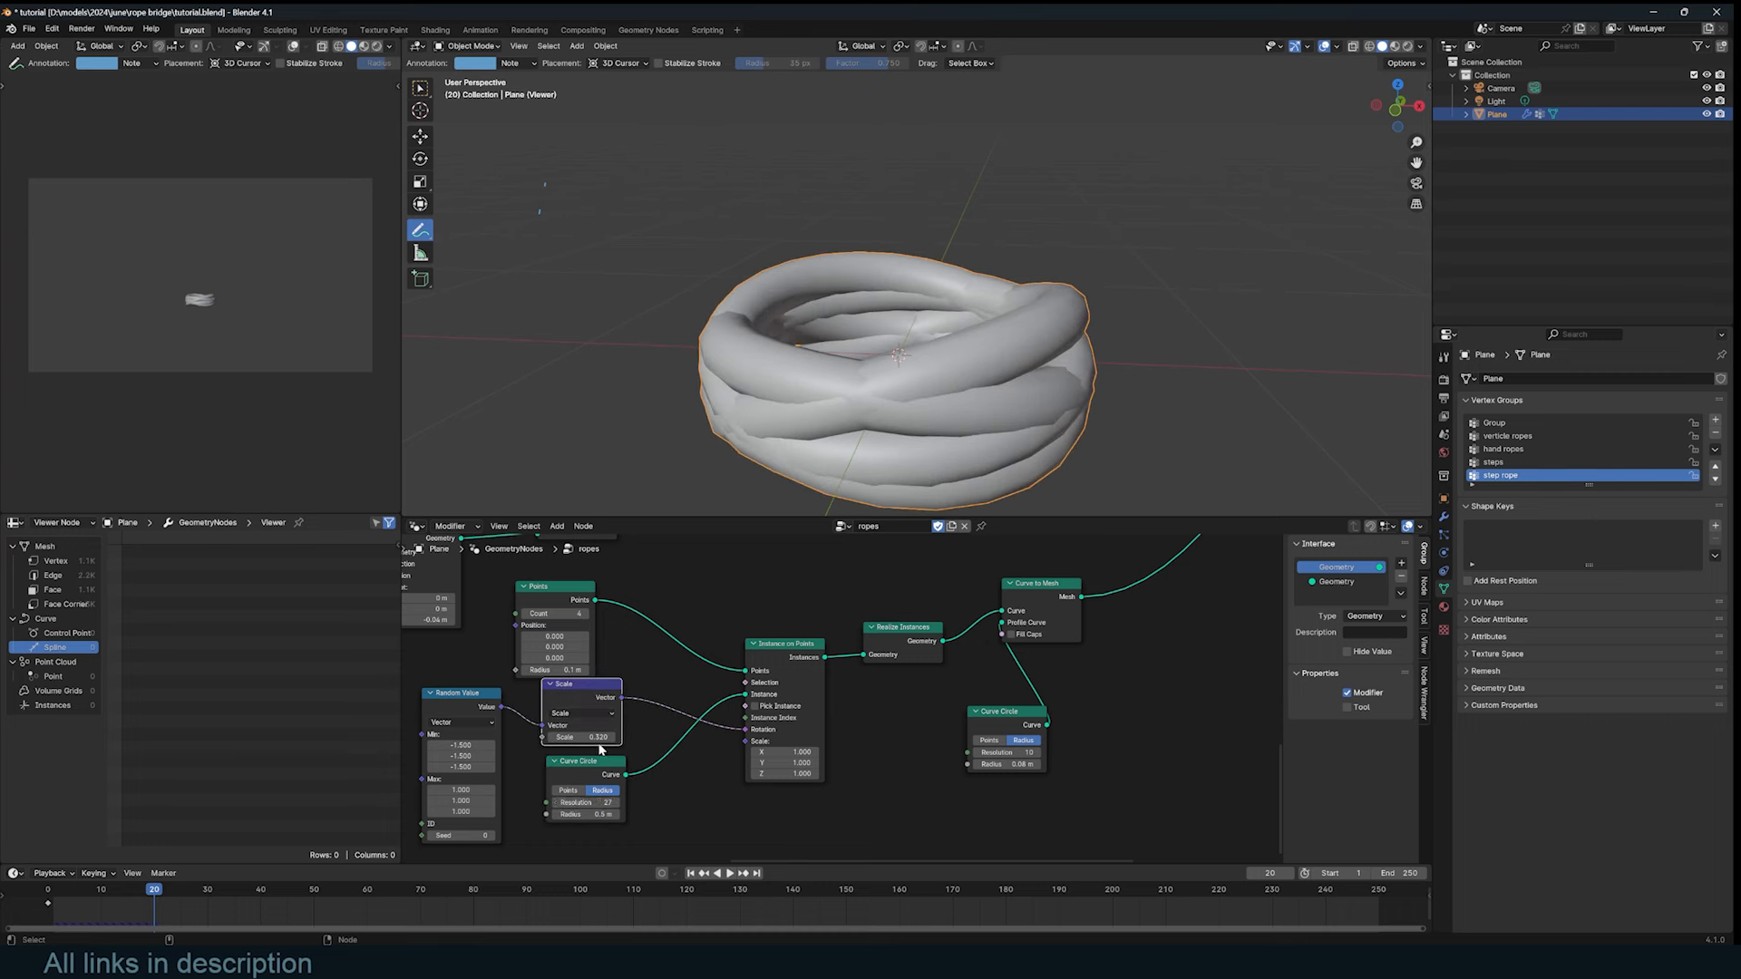
left_click(524, 614)
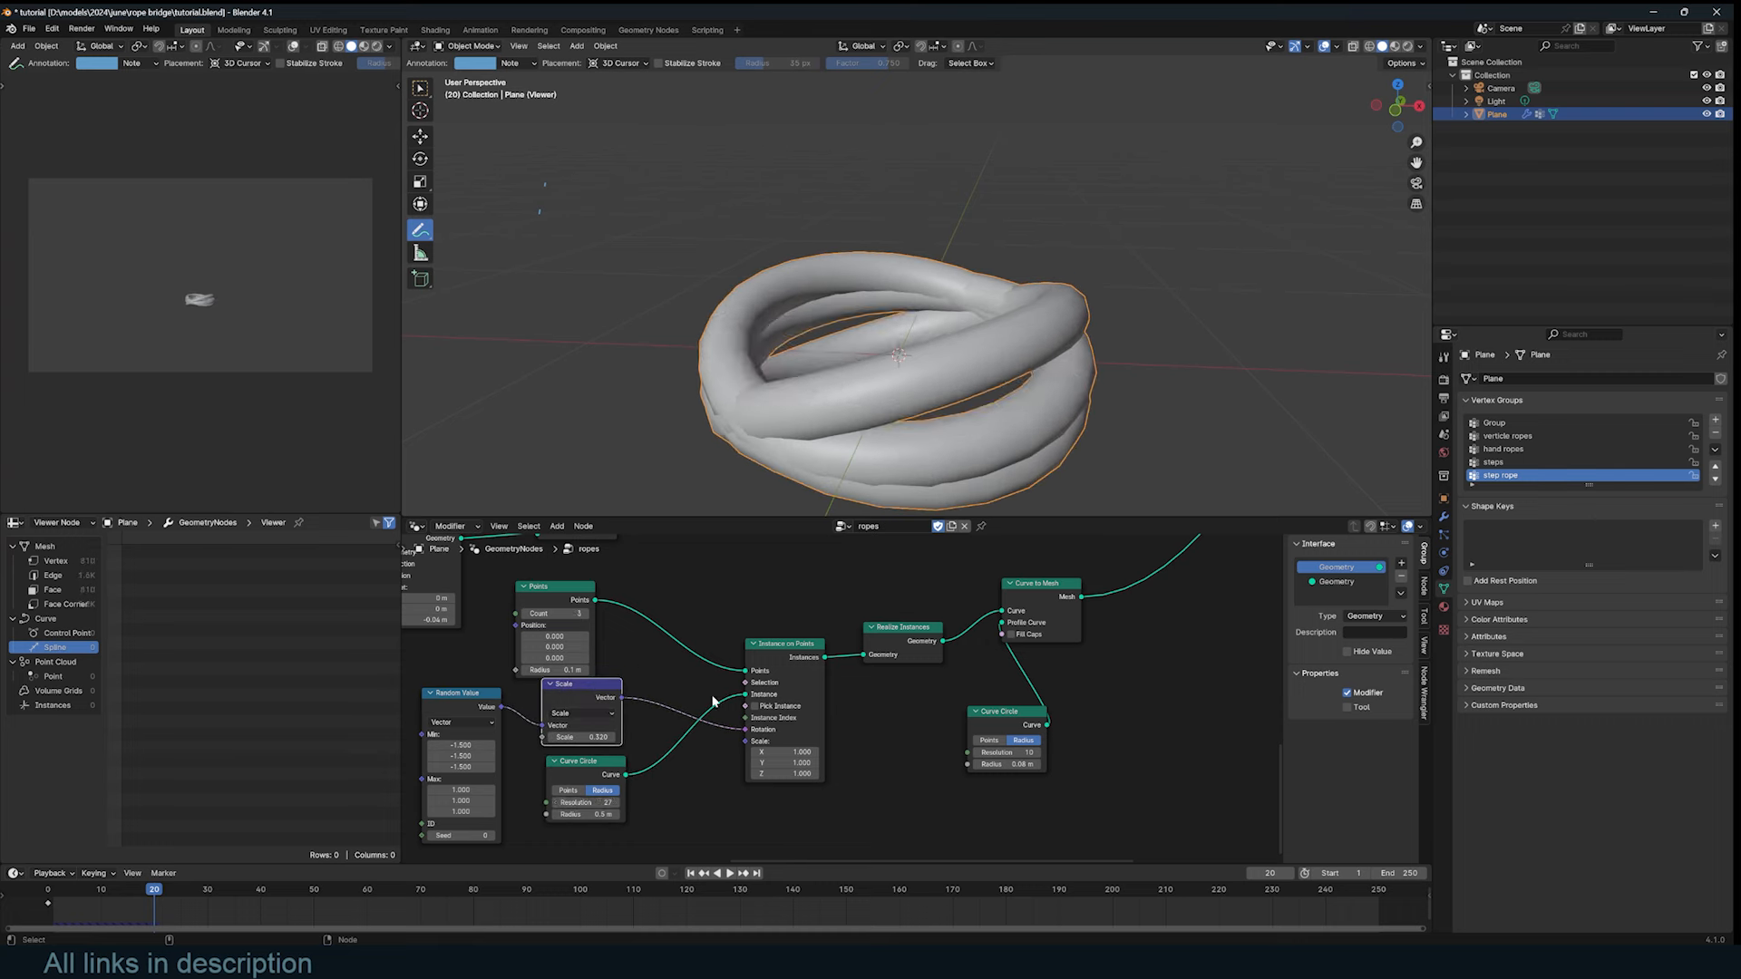
Step: Make room after Instance on Points and insert a Set Position node before Realize Instances
scroll(839, 699, "up", 2)
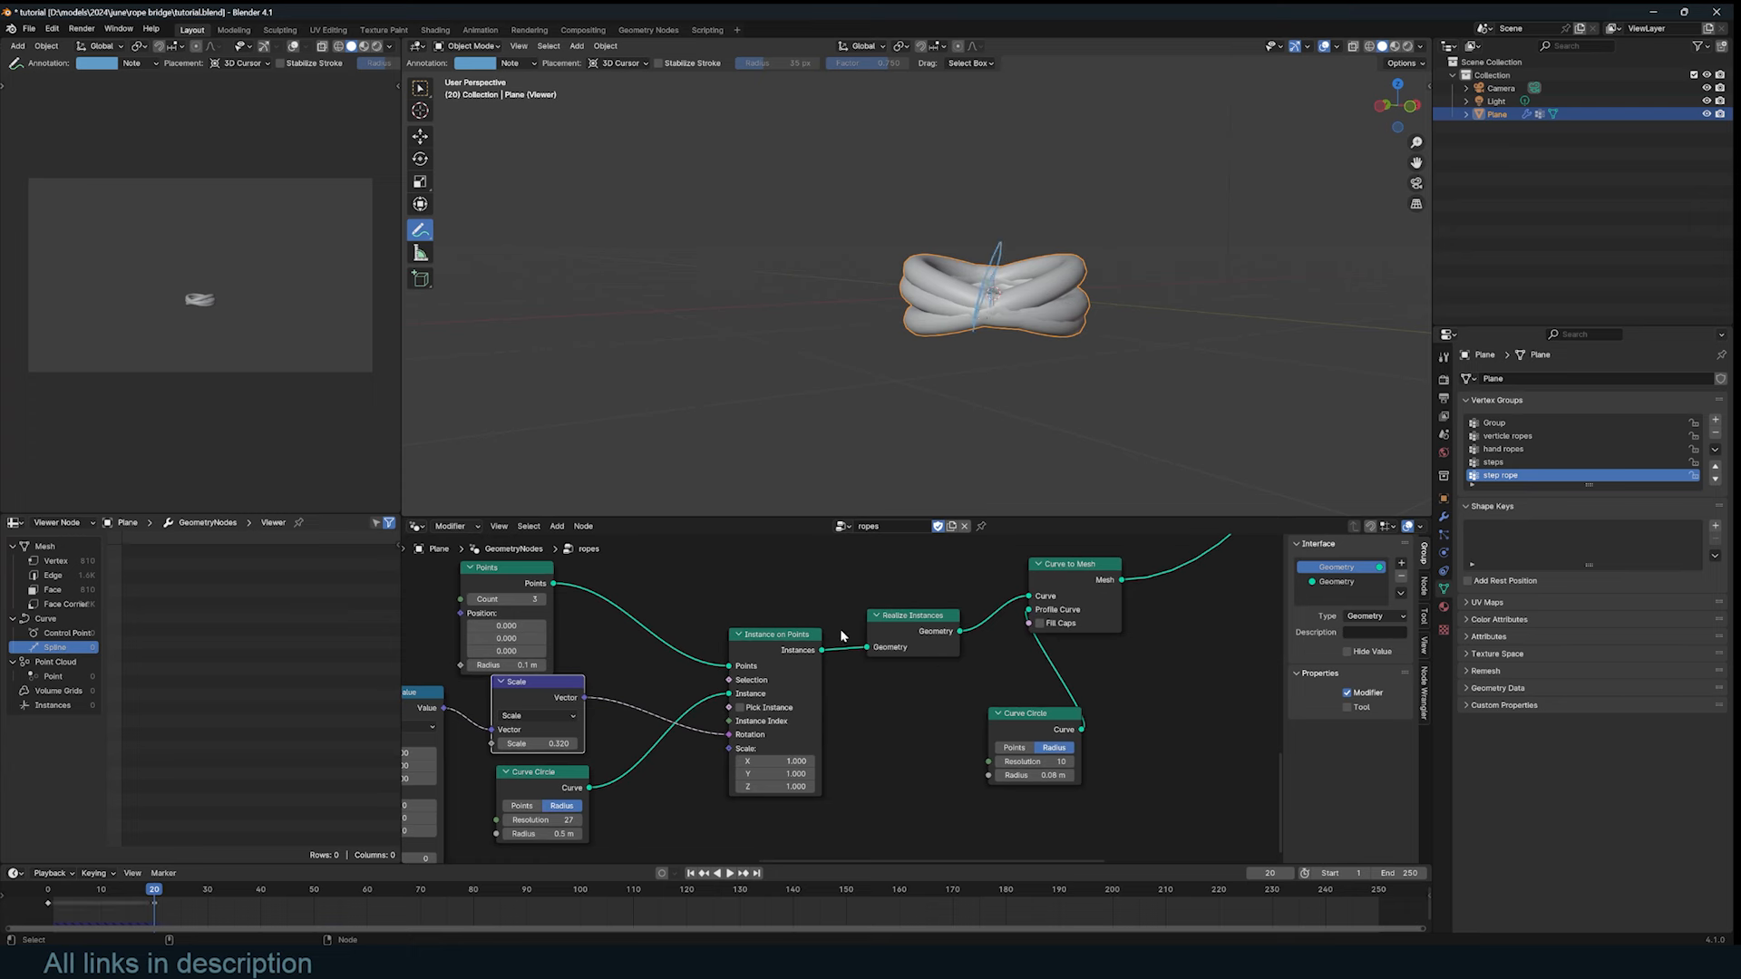
left_click_drag(893, 629, 948, 632)
left_click_drag(797, 636, 720, 614)
key("shift+a")
left_click(772, 606)
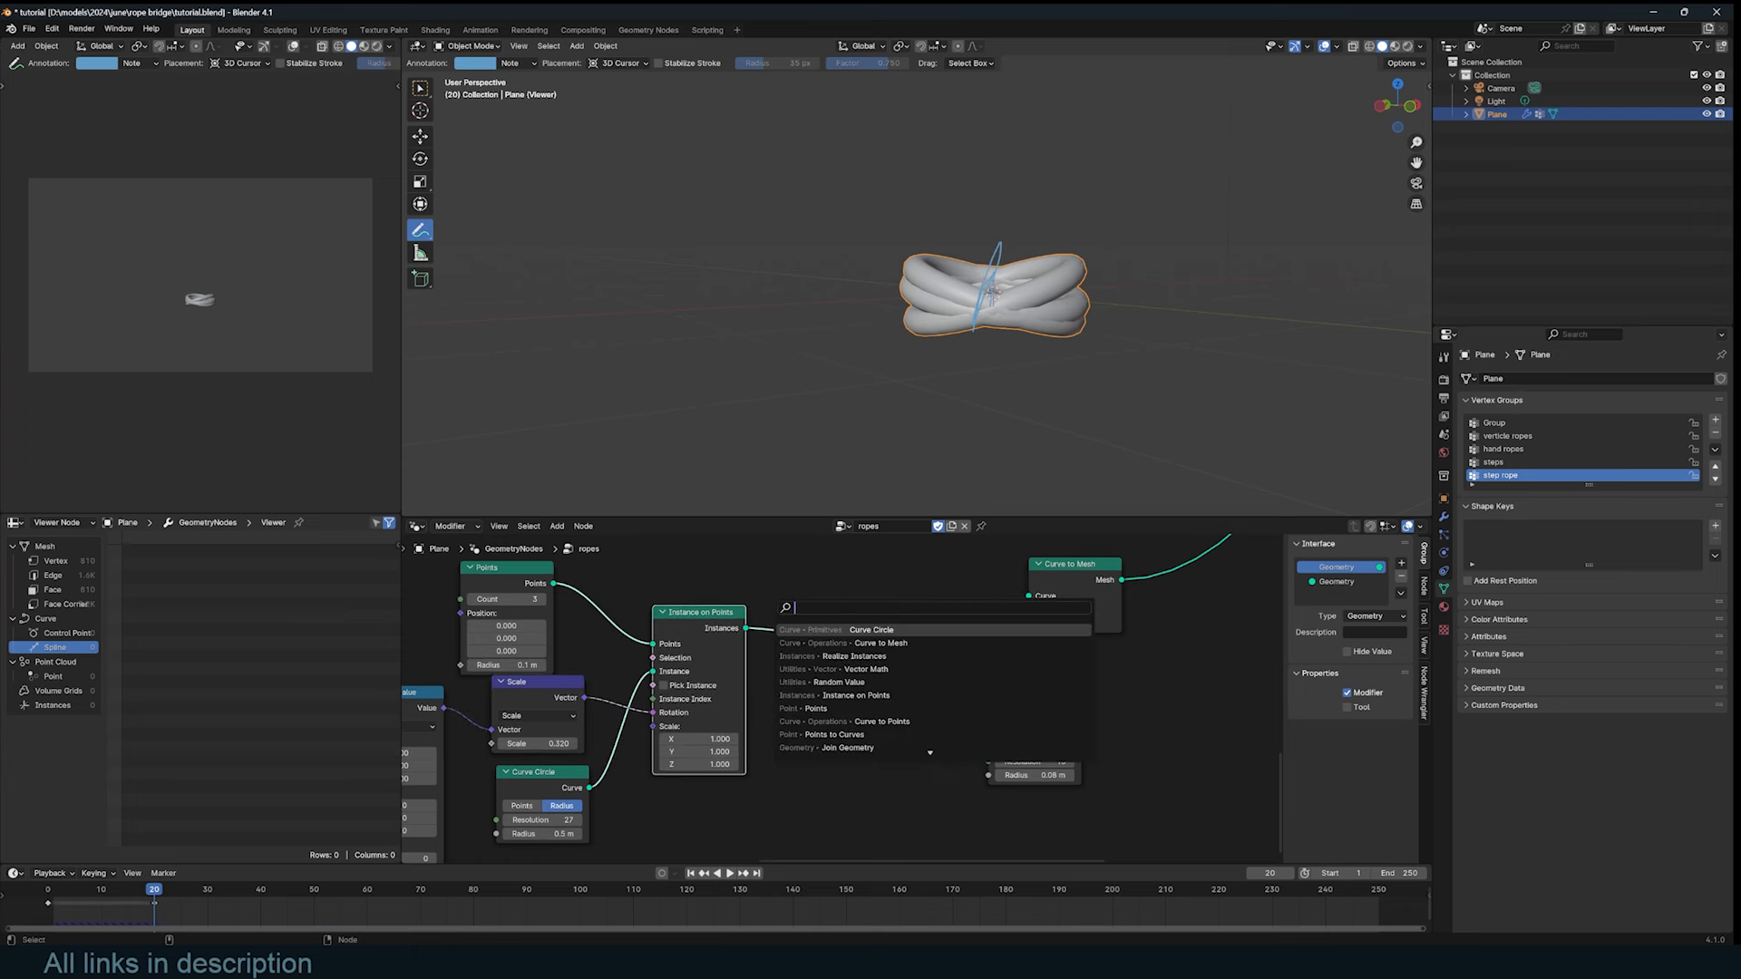
type("set pos")
key("Return")
left_click(850, 633)
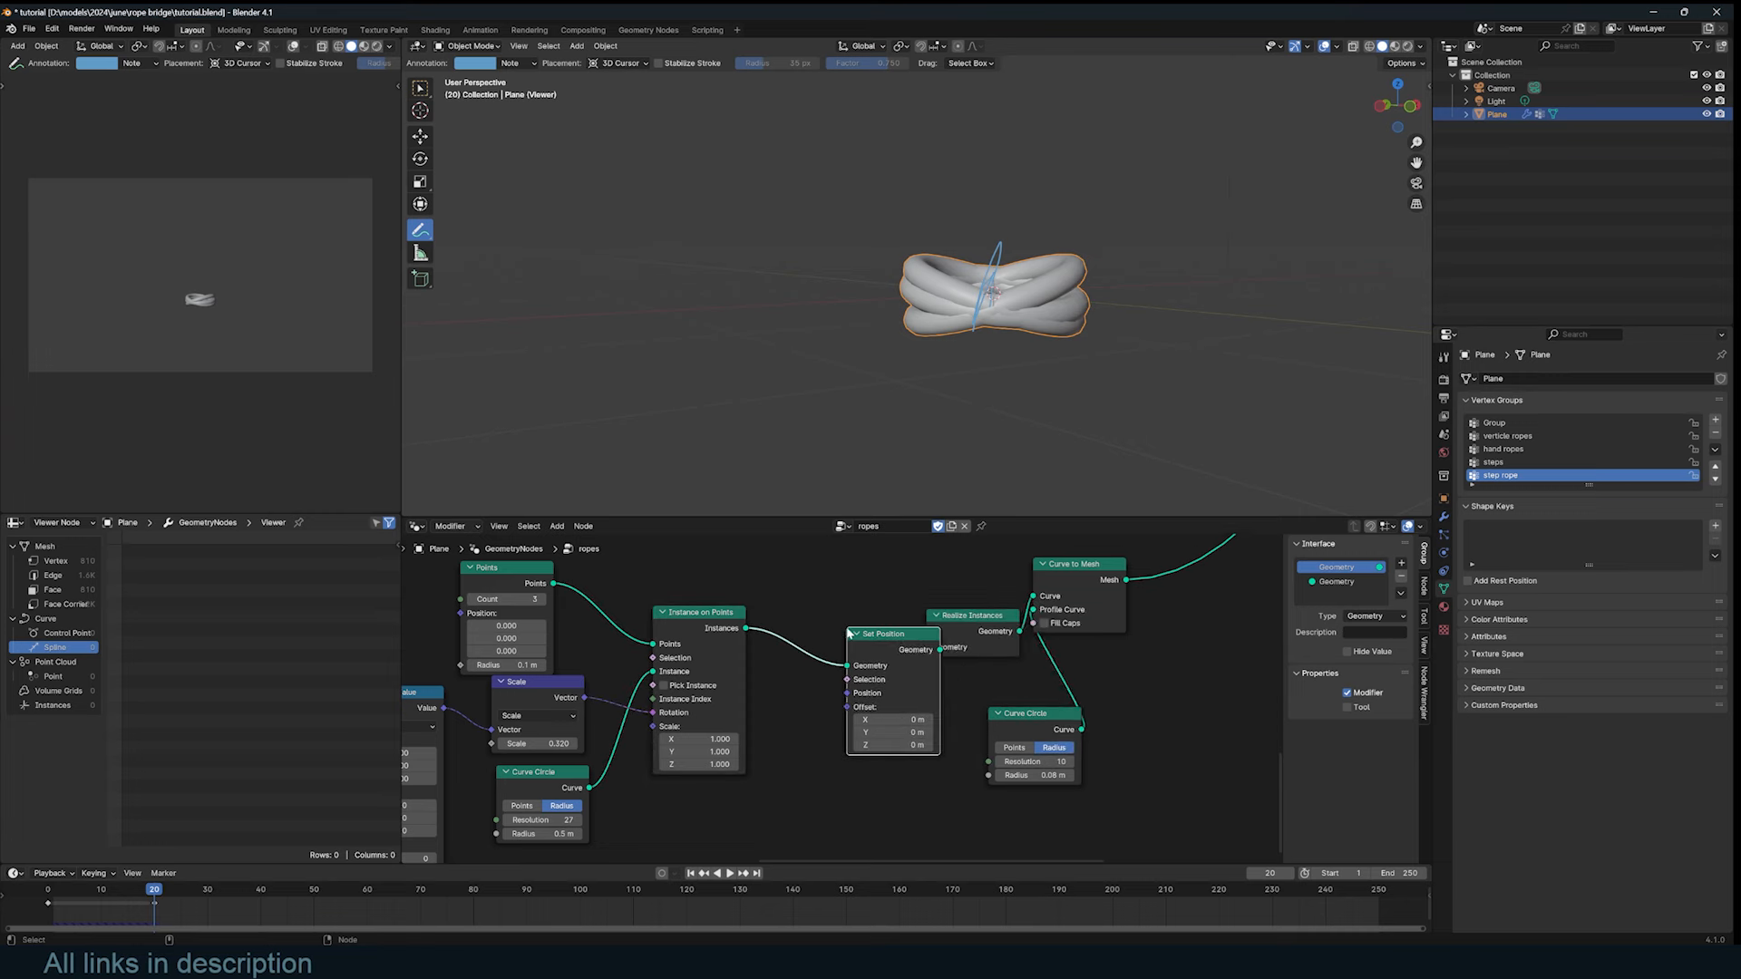
Step: Add a Combine XYZ node and connect its vector to the Set Position offset
middle_click_drag(834, 687, 807, 638)
key("shift+a")
type("x")
key("Return")
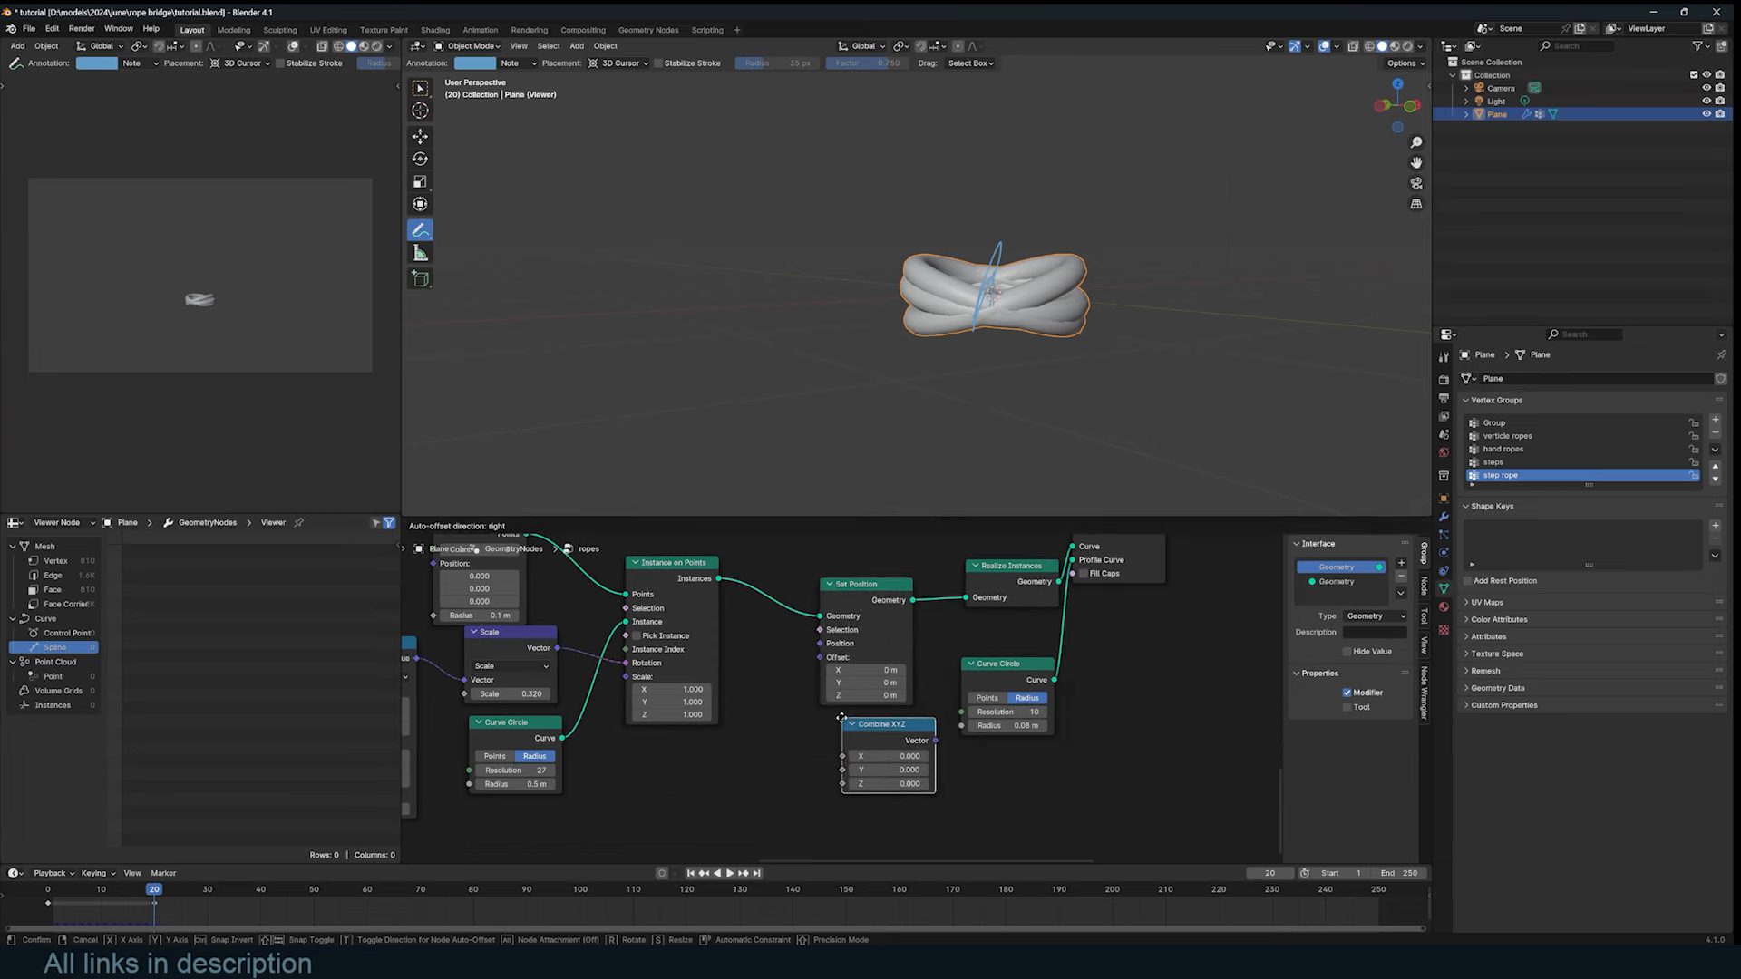
left_click(932, 743)
left_click_drag(853, 660, 821, 658)
Step: Add an Index node and connect it to the Z input of Combine XYZ to offset the rings vertically
middle_click_drag(755, 690, 782, 661)
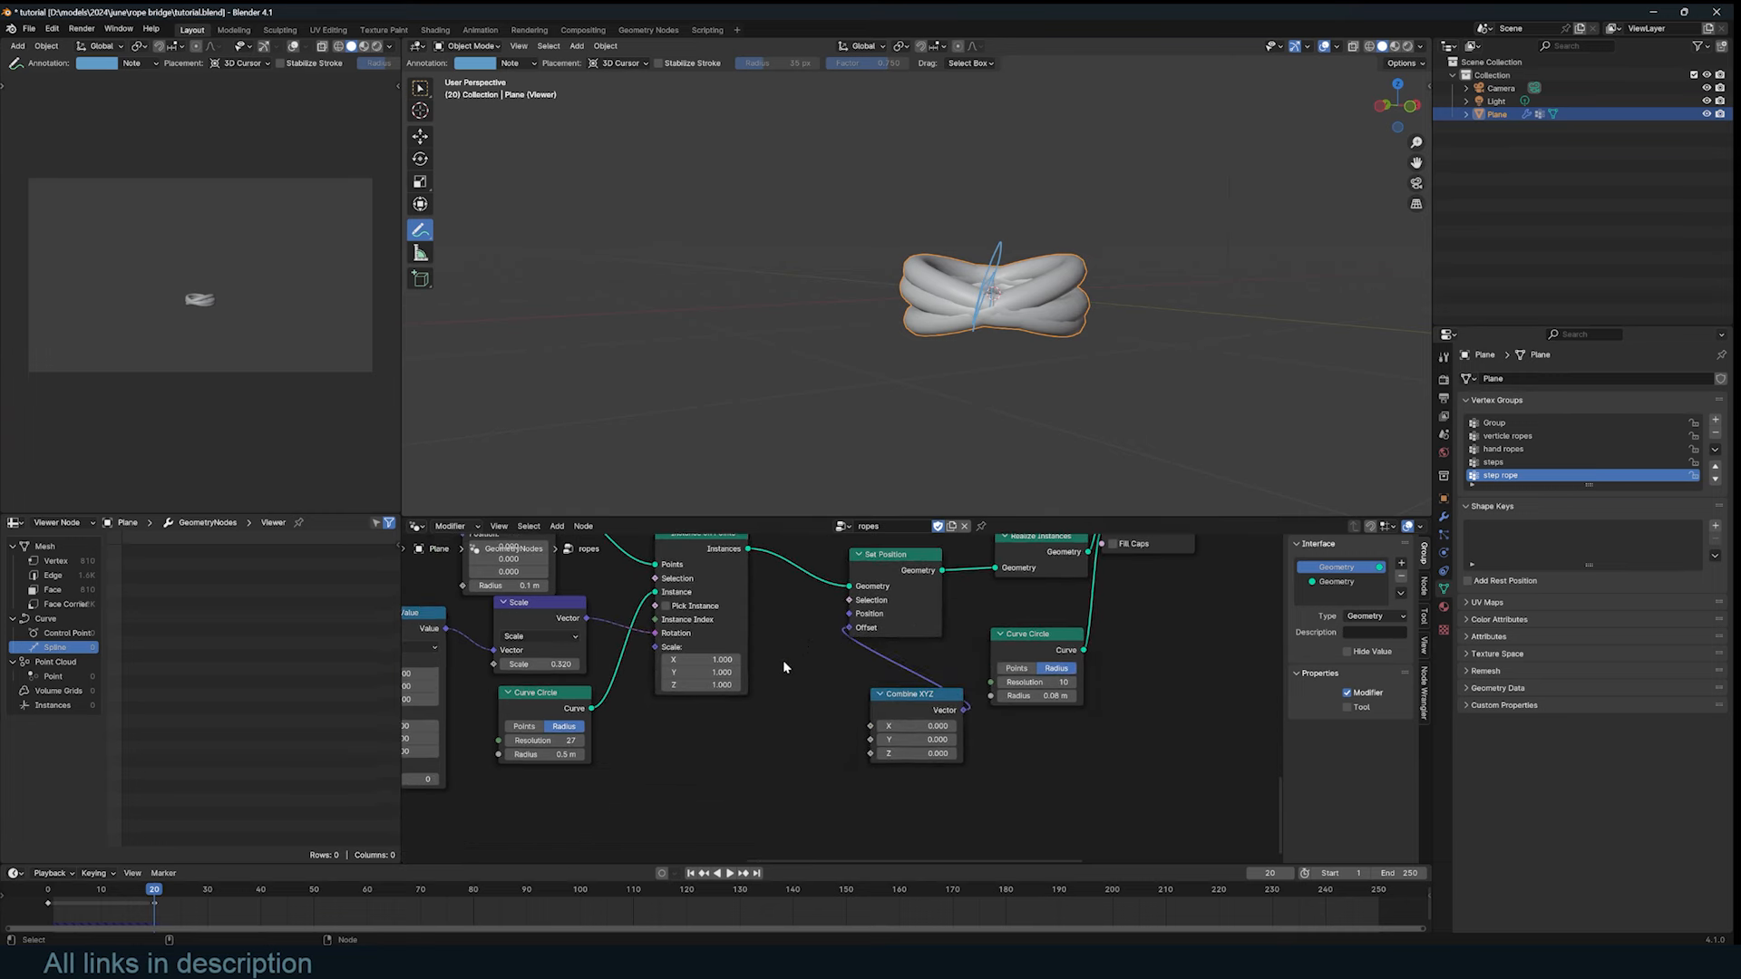
key("shift+a")
left_click(782, 661)
type("ran")
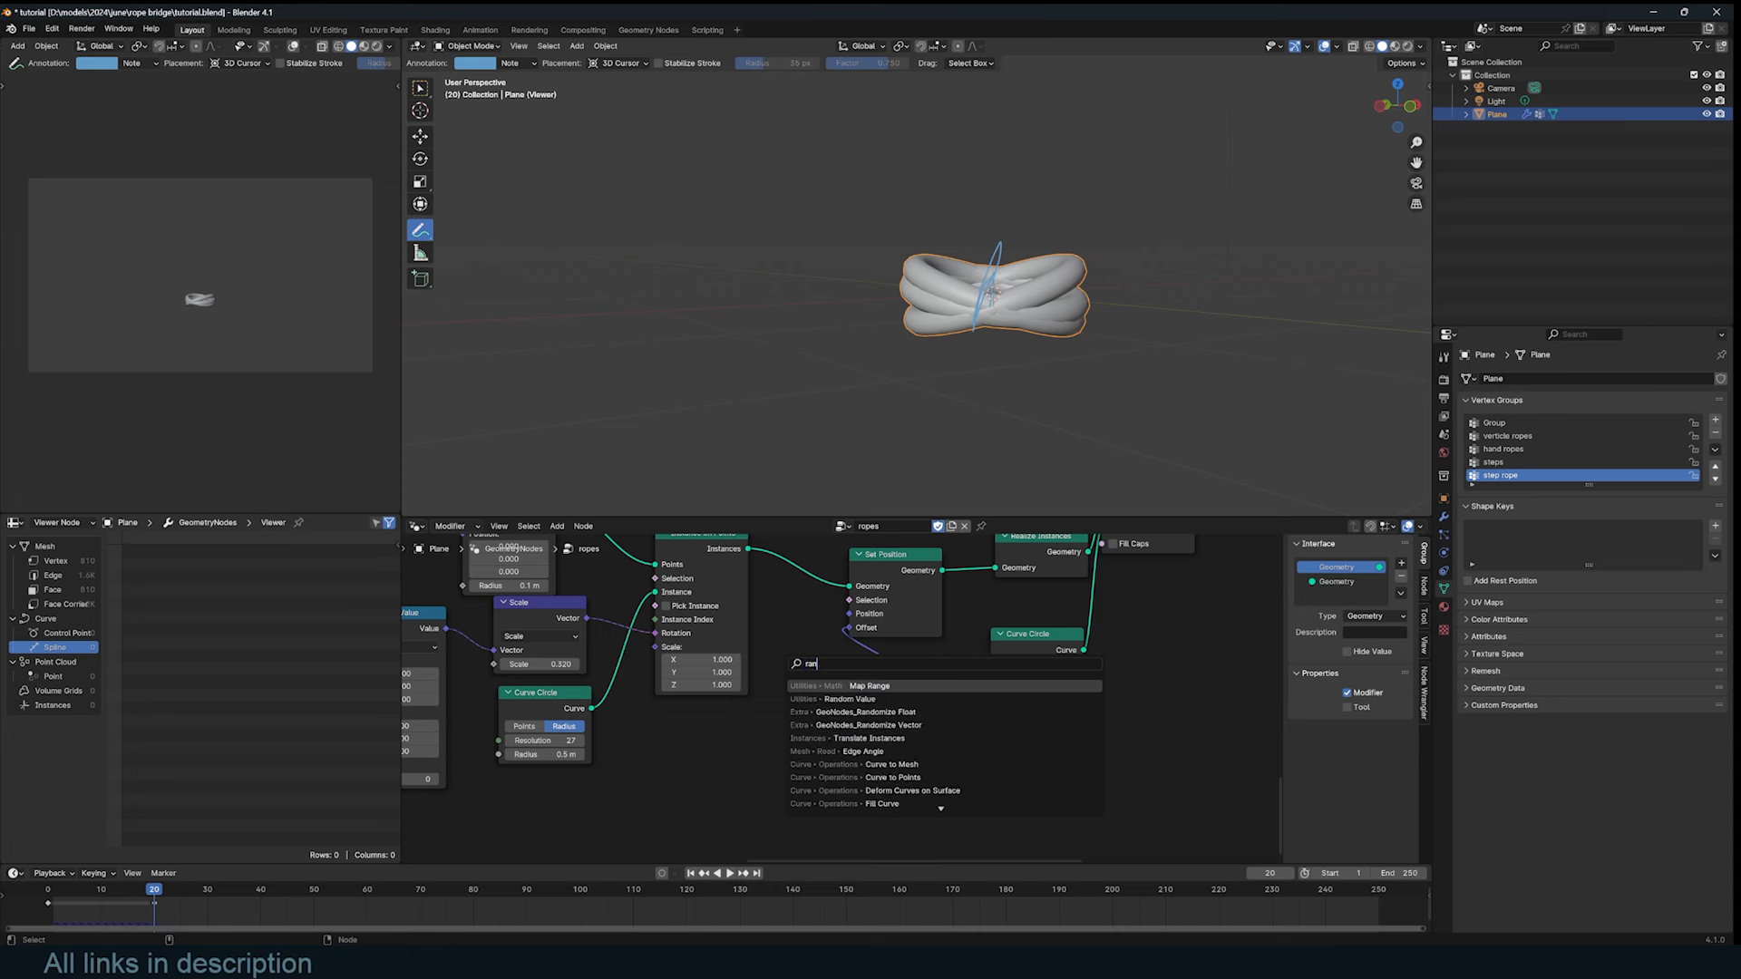
key("BackSpace")
key("BackSpace")
key("BackSpace")
type("Inde")
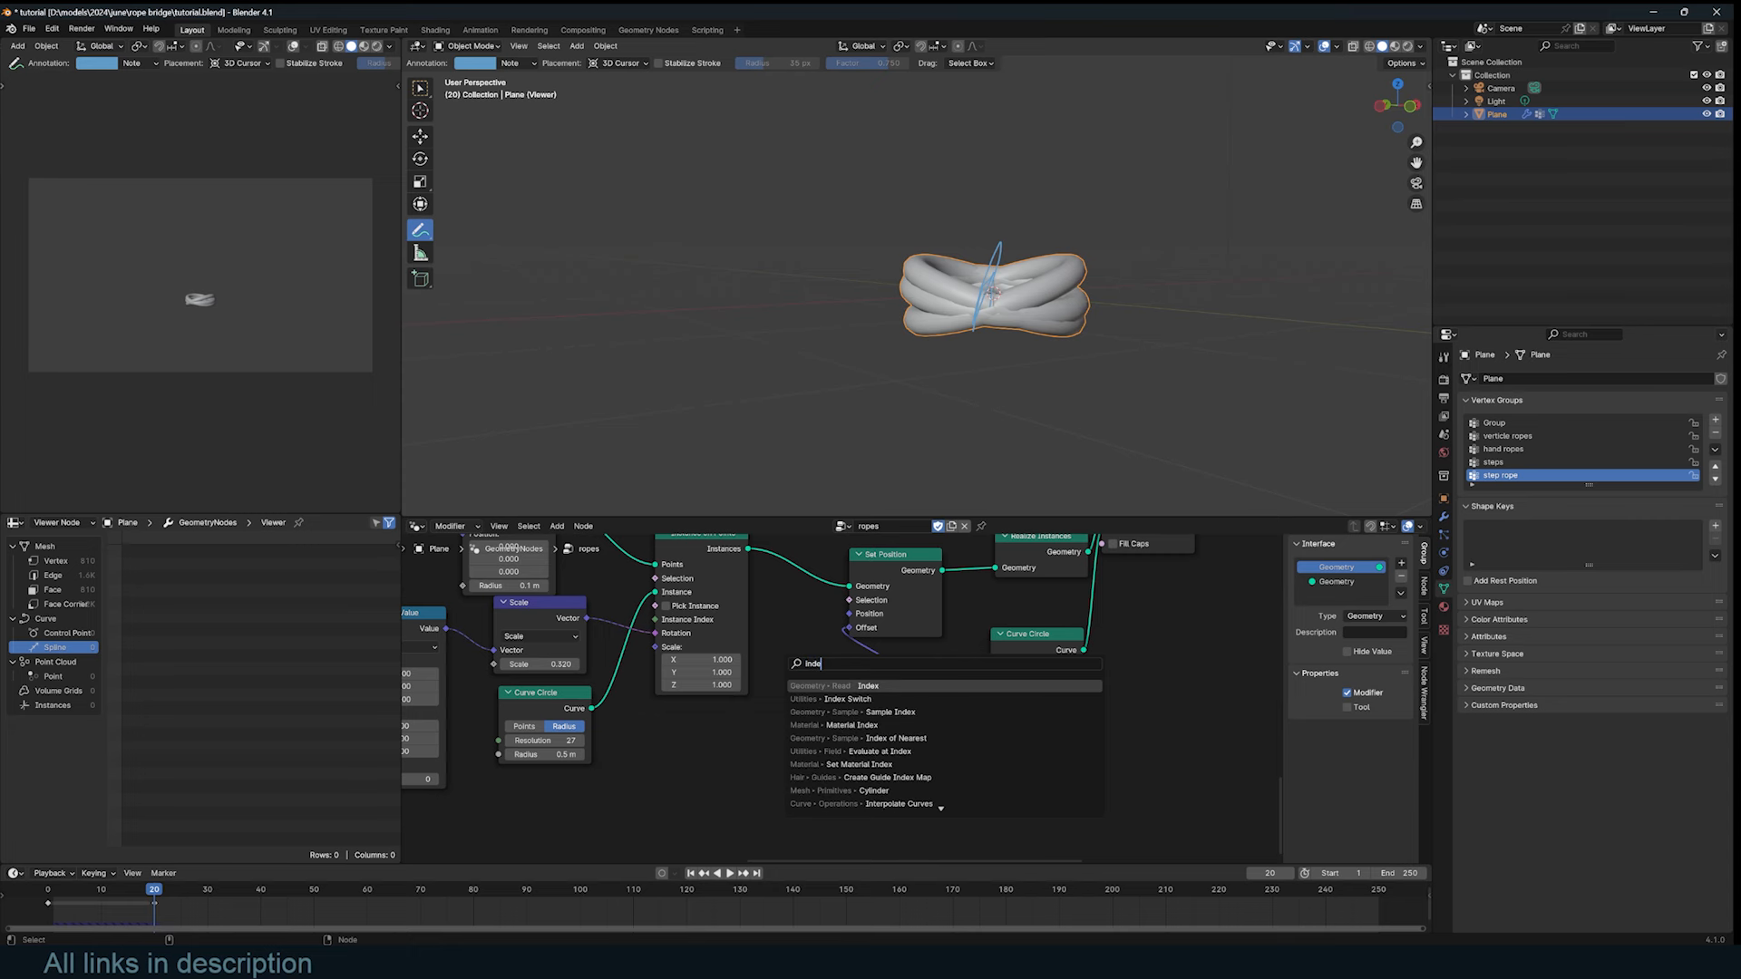
key("Return")
left_click(696, 730)
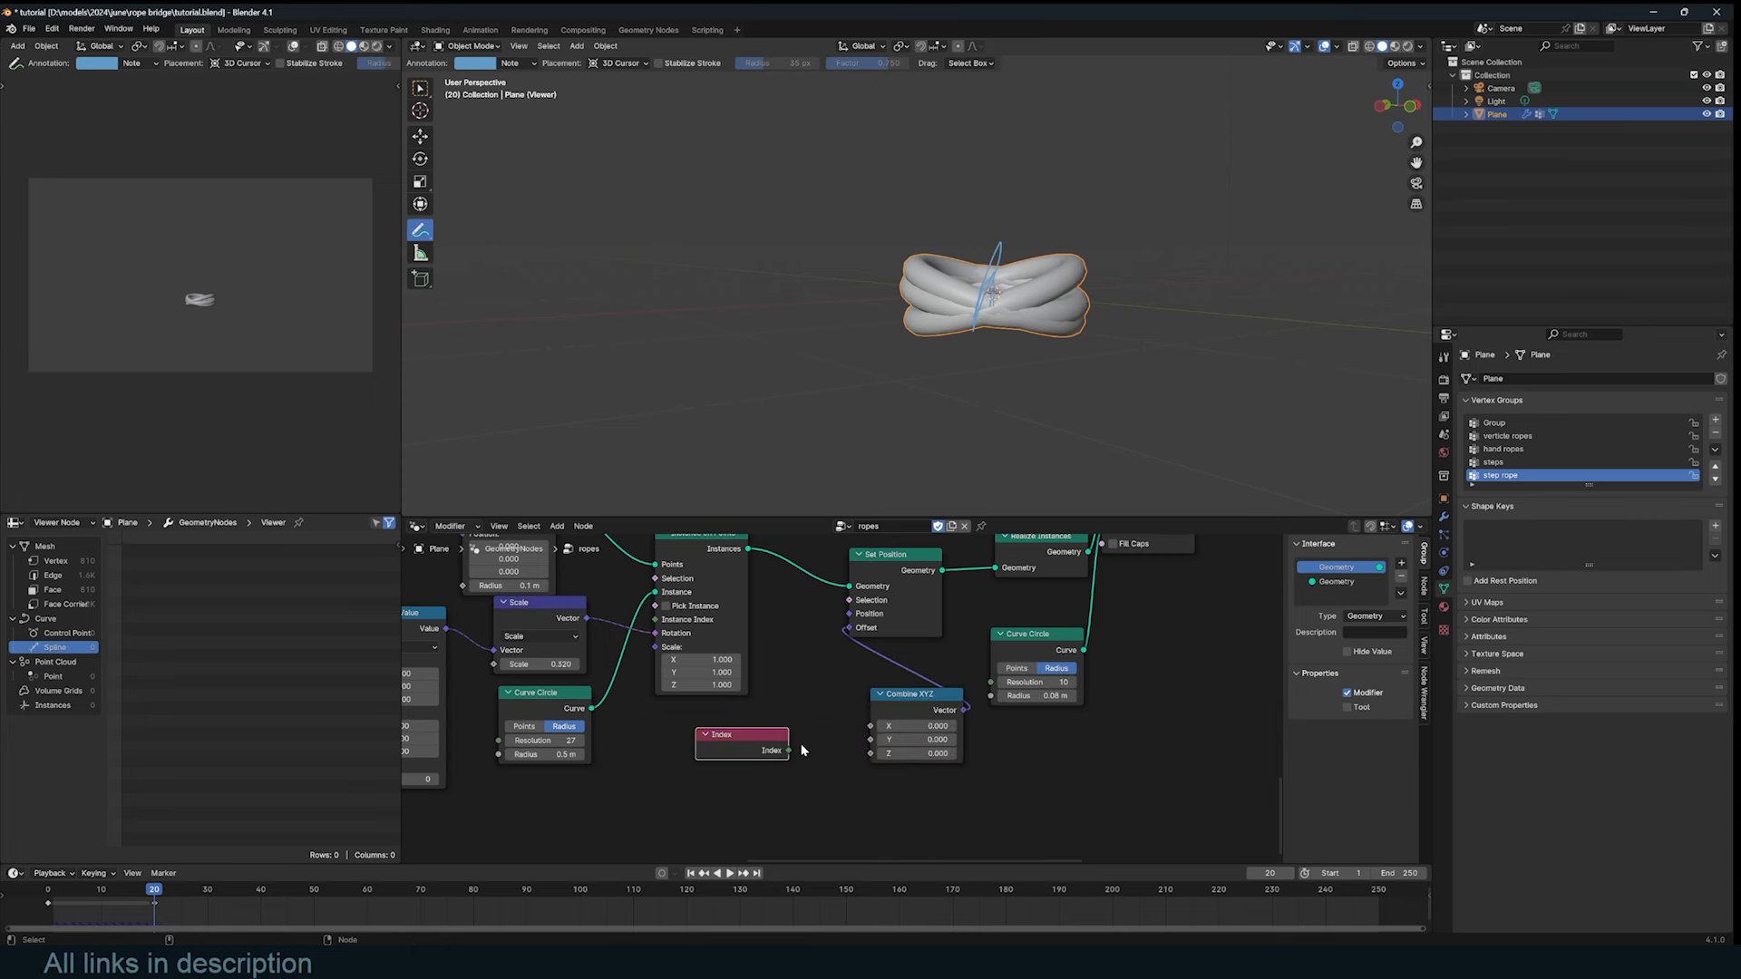
left_click_drag(792, 750, 869, 753)
scroll(1007, 372, "down", 3)
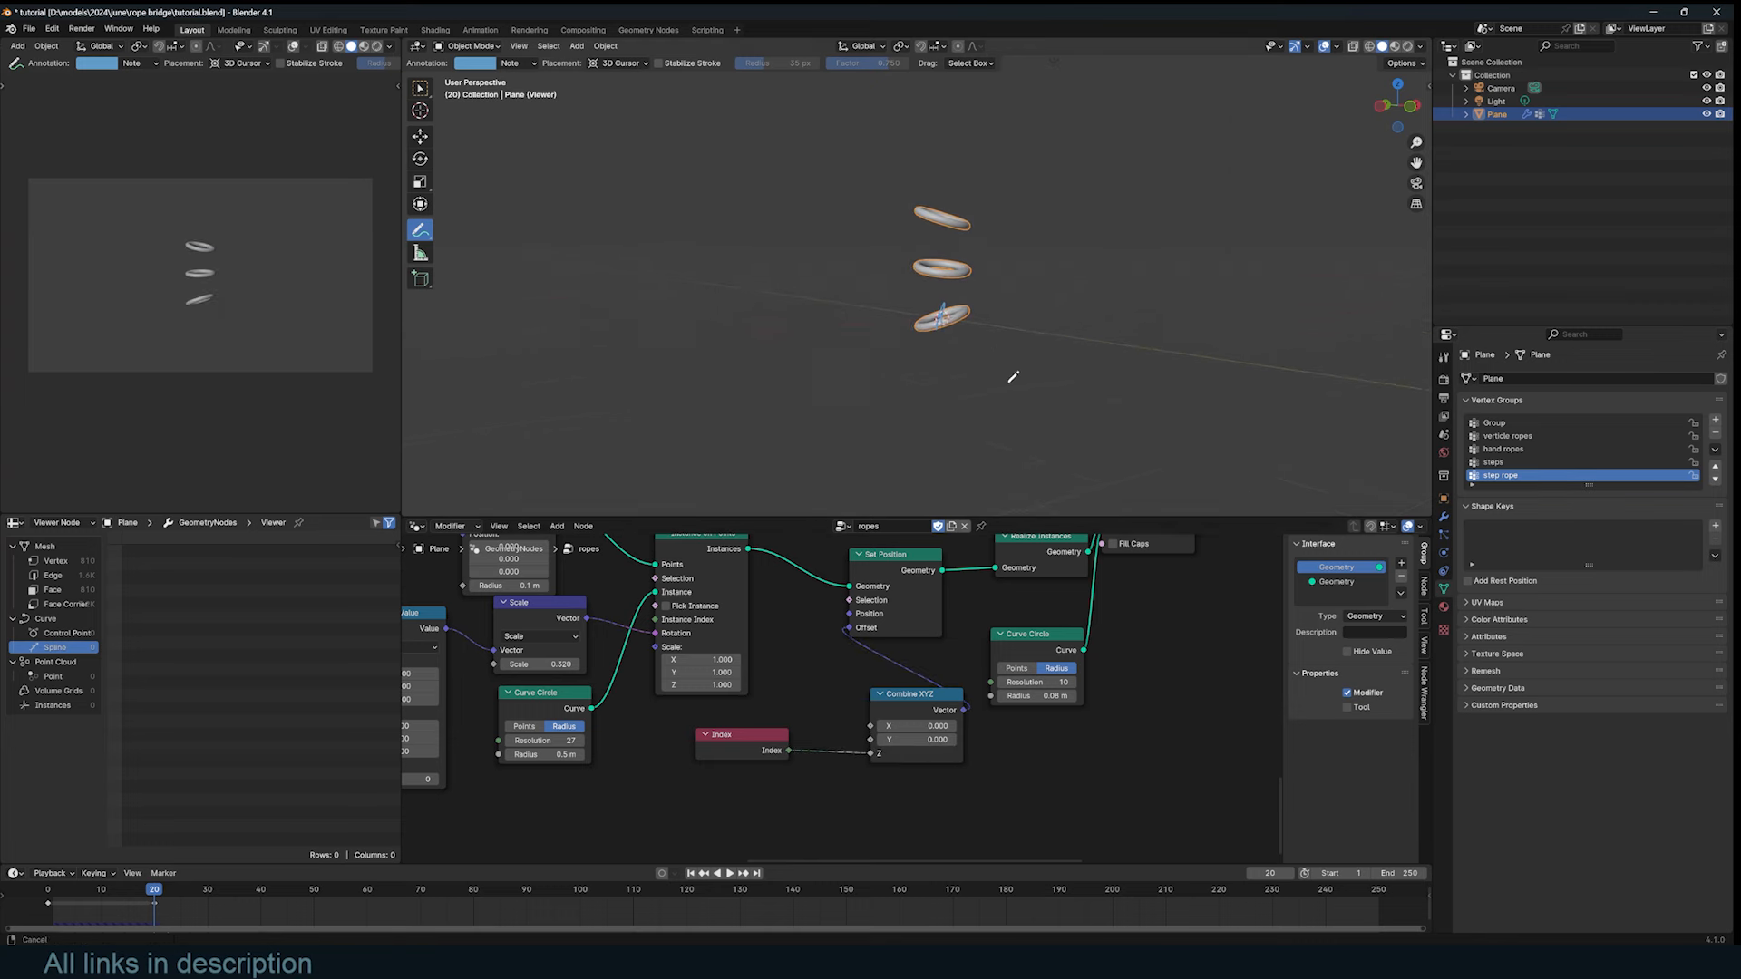
Step: Insert a Map Range node between Index and Combine XYZ and set its From Max to 3
scroll(816, 726, "up", 2)
left_click_drag(739, 750, 644, 768)
key("shift+a")
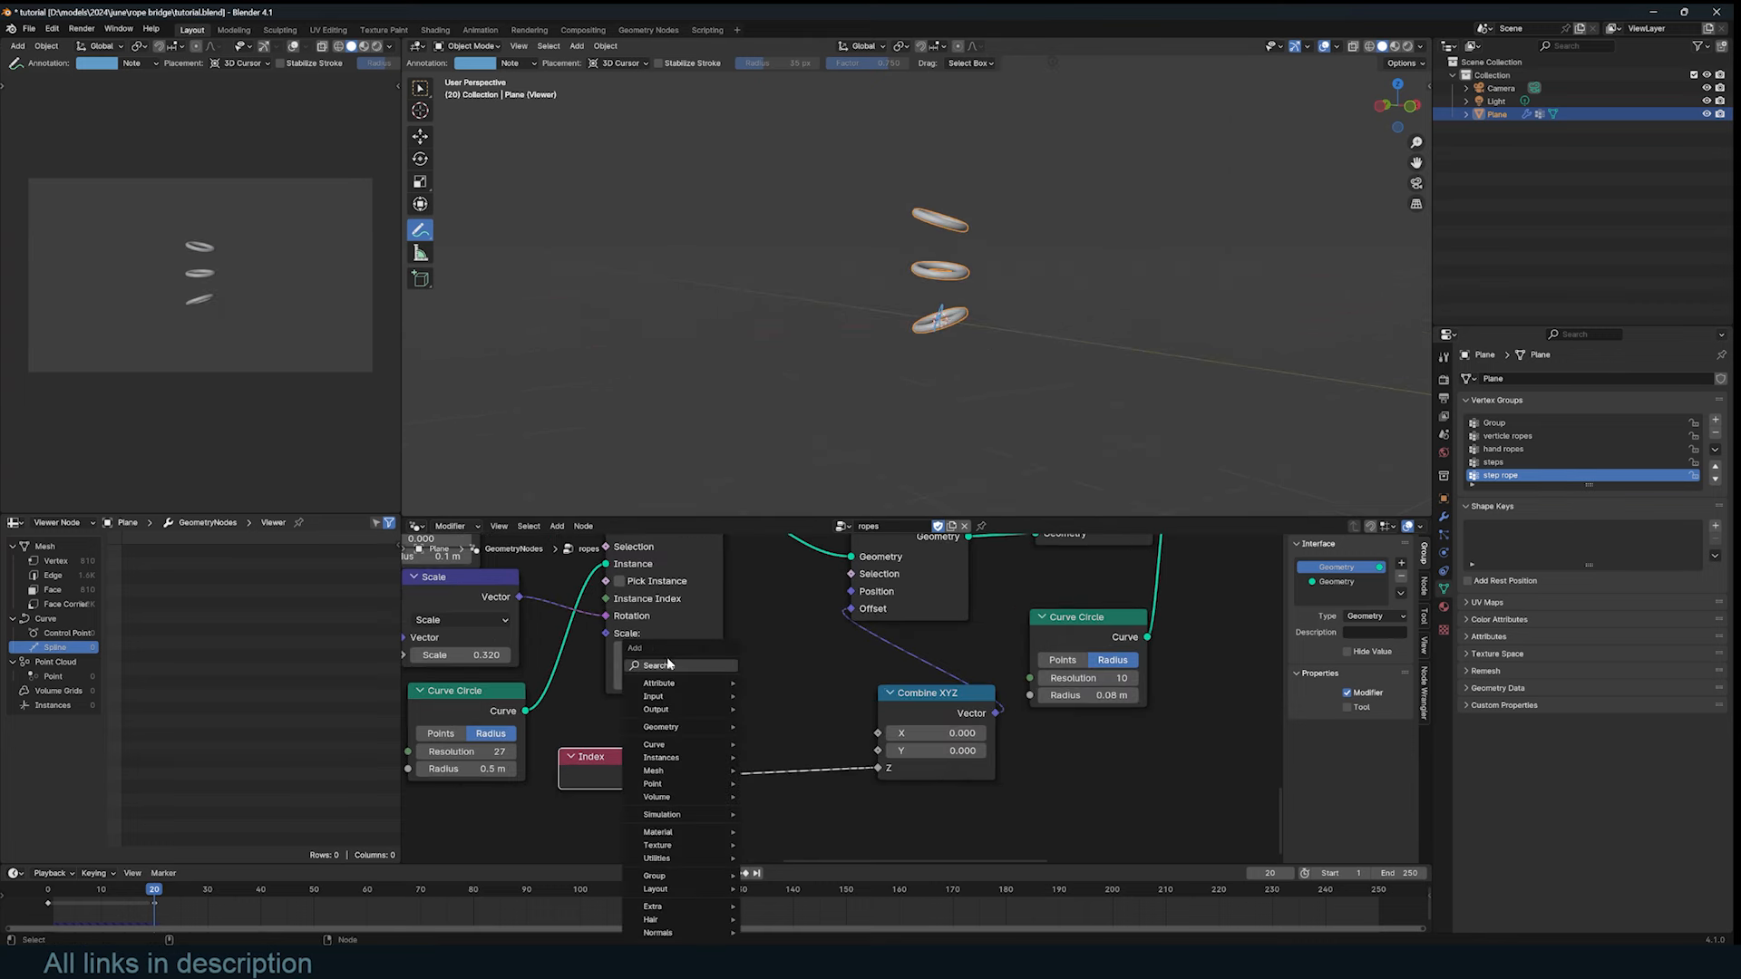
left_click(667, 657)
type("map")
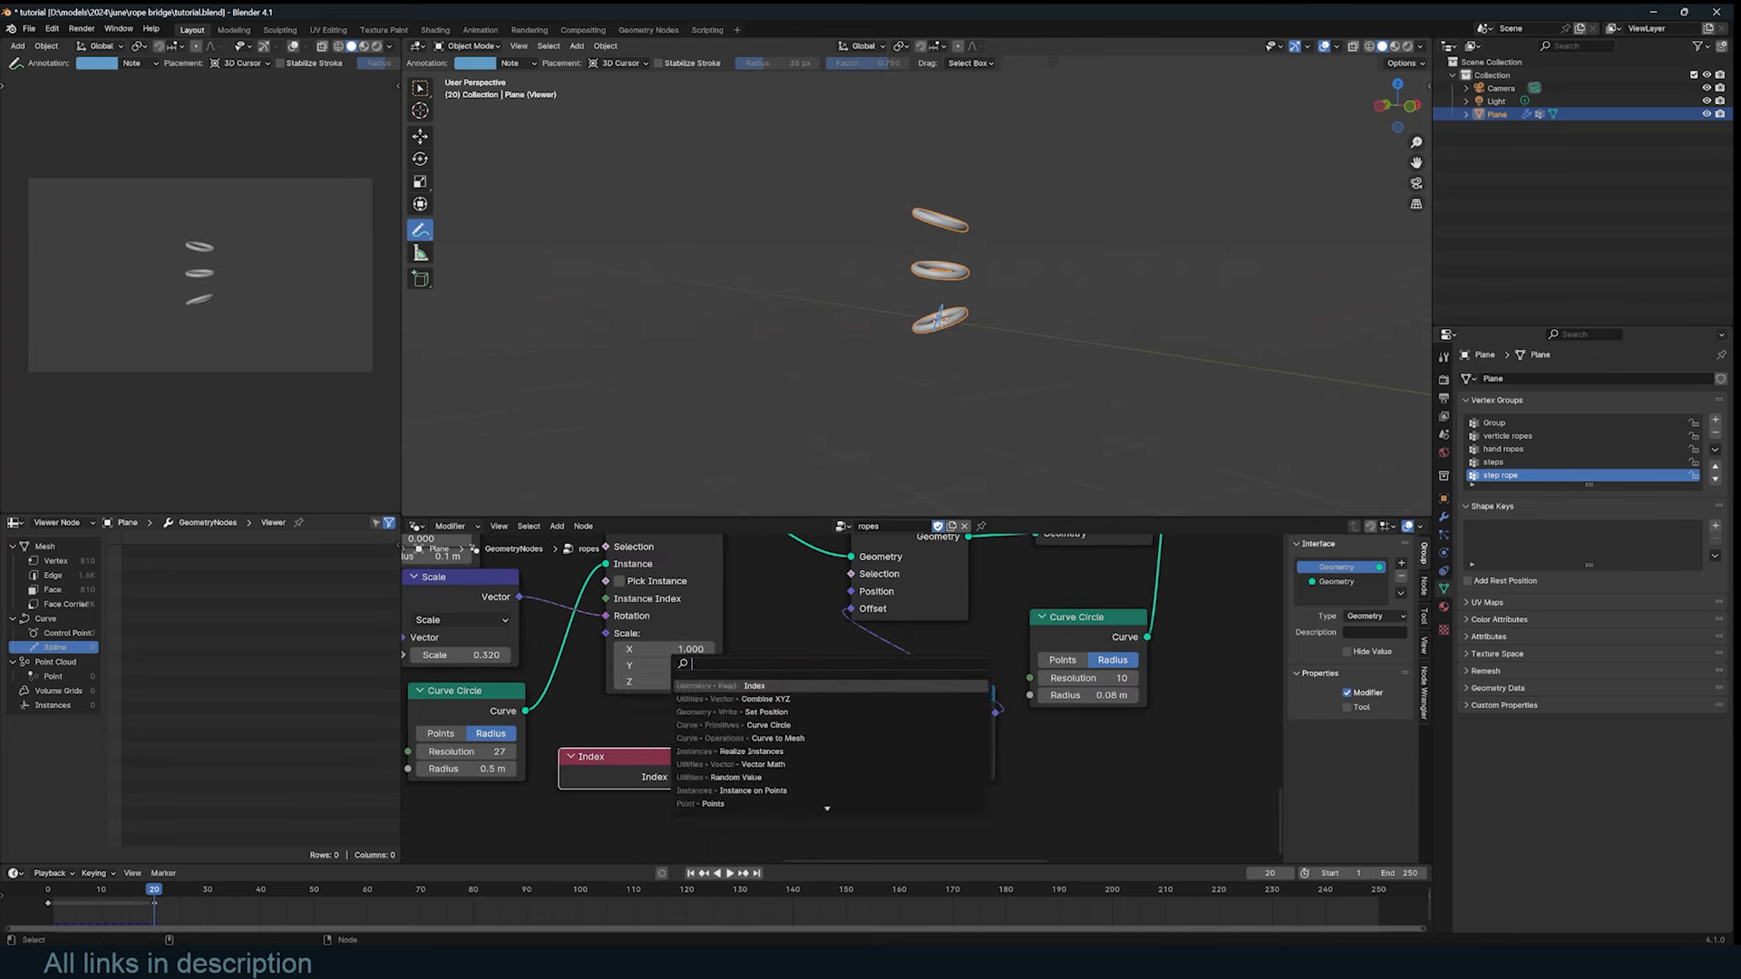
key("Return")
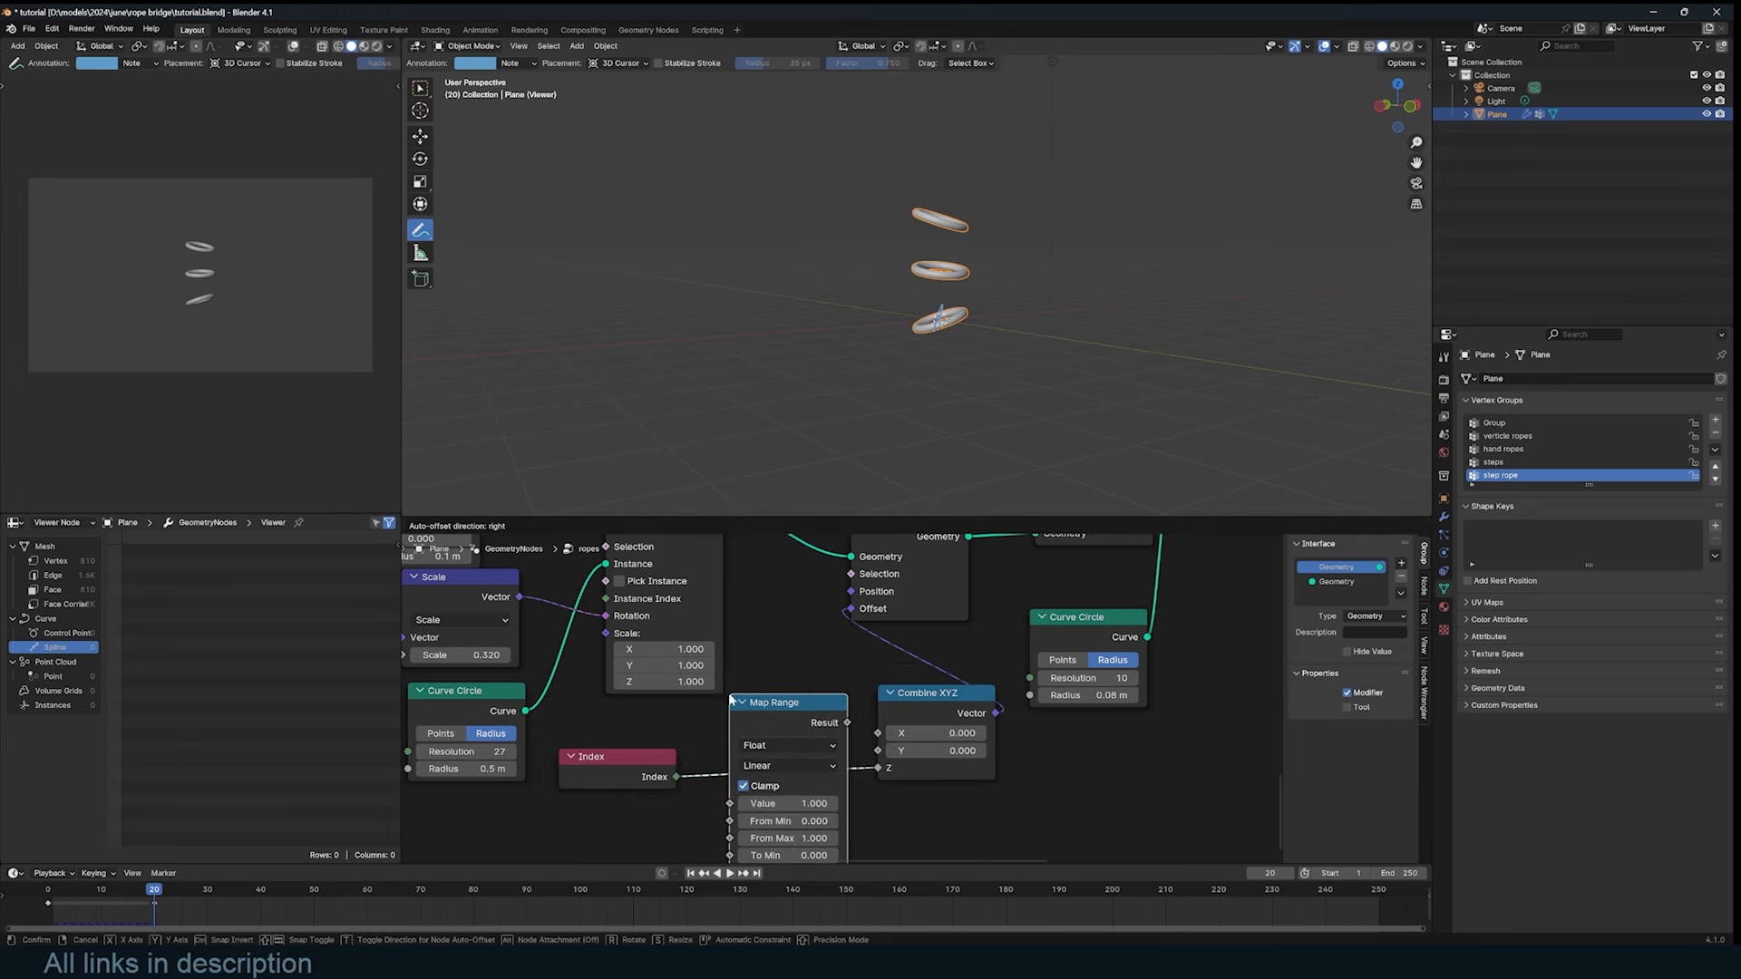
left_click(743, 696)
middle_click_drag(769, 767, 764, 727)
left_click(797, 798)
type("3")
key("Return")
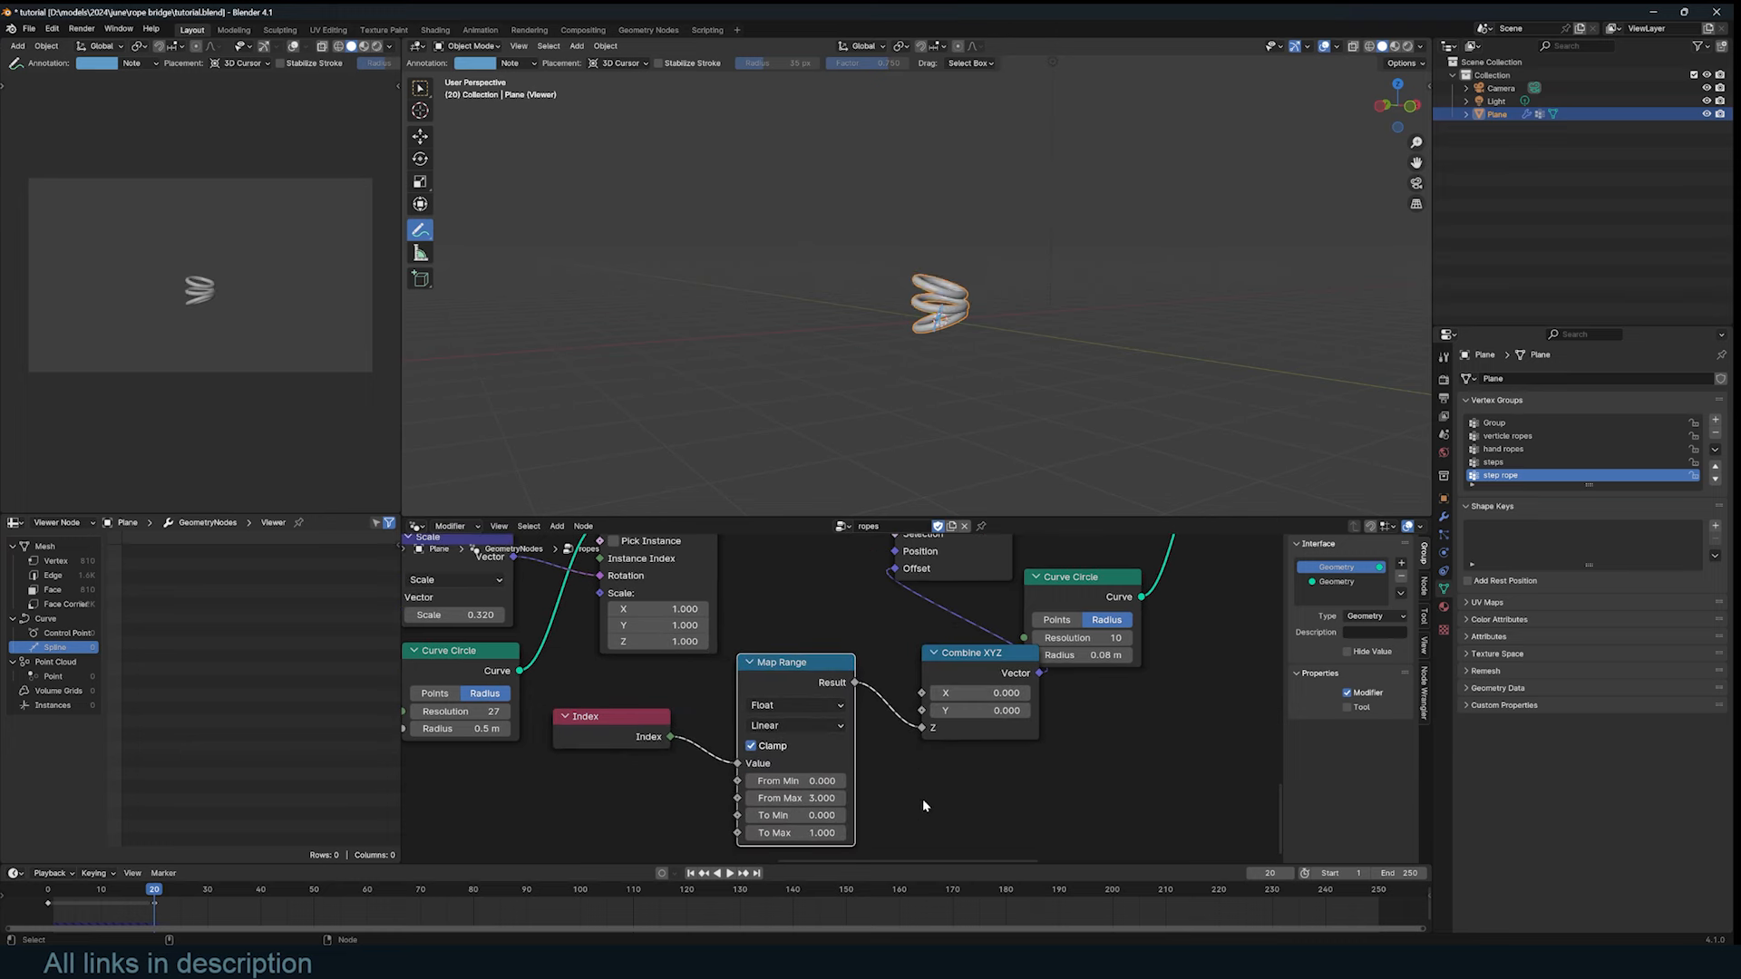
Step: Lower the Map Range's To Max to 0.34 and raise the rotation Scale node's factor to 0.45
left_click_drag(821, 831, 782, 832, "shift")
middle_click_drag(686, 733, 814, 751)
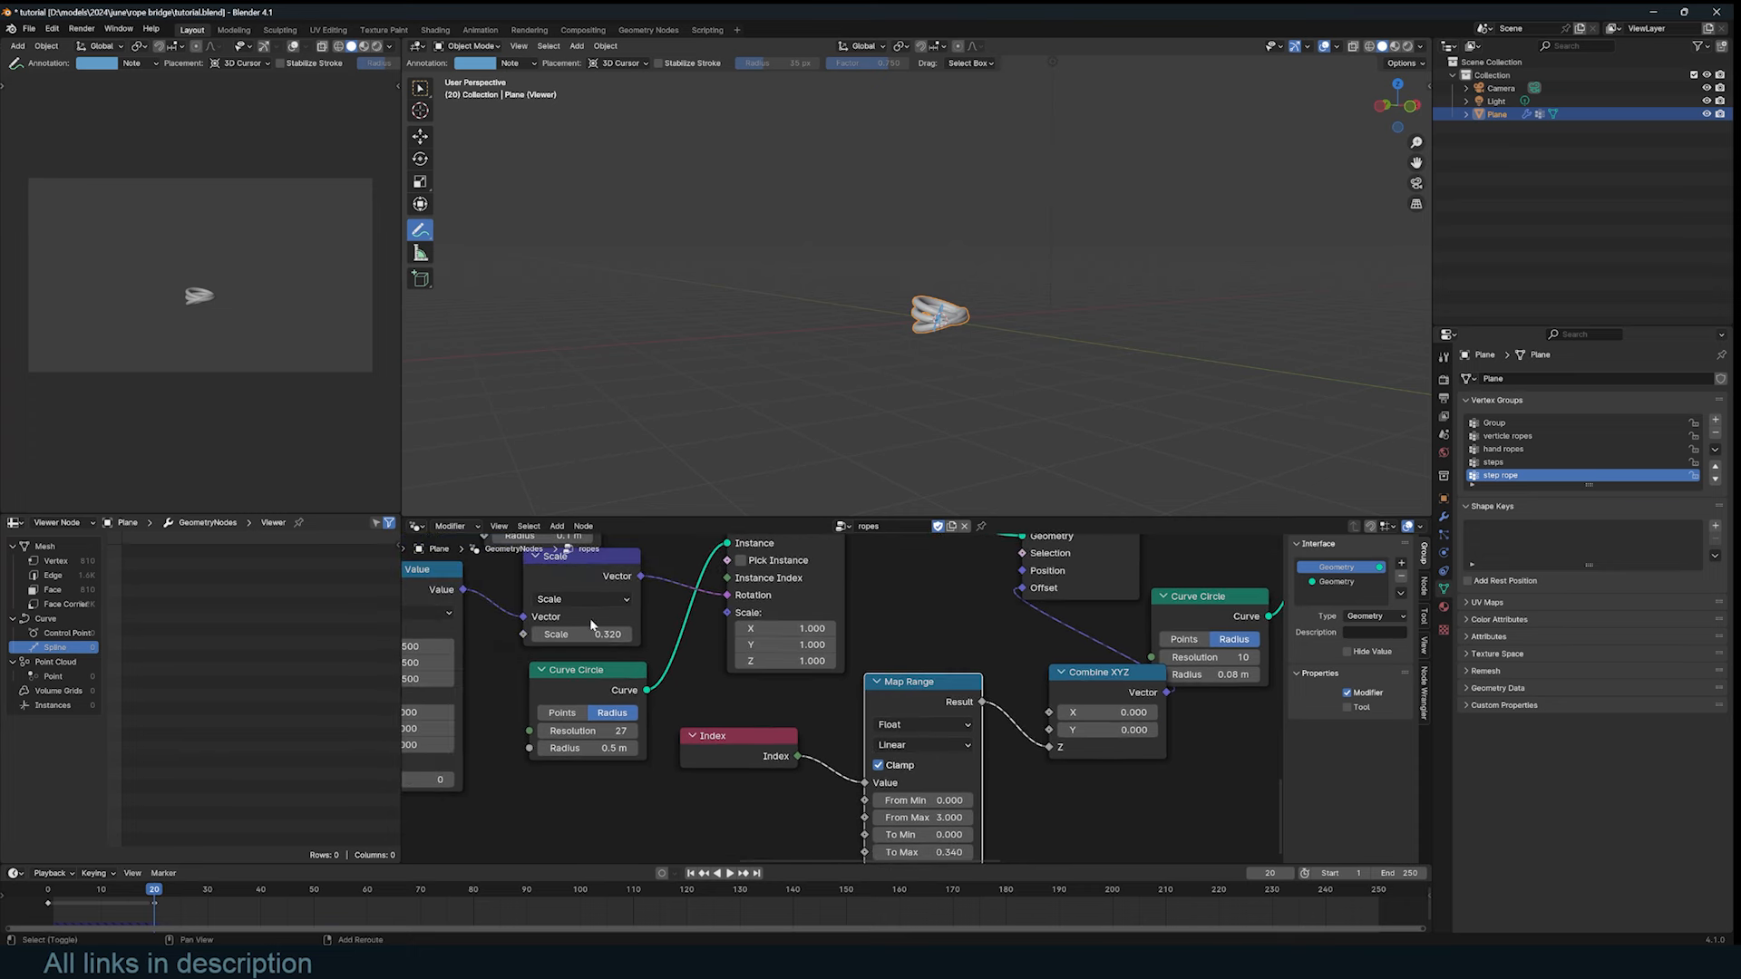
left_click_drag(591, 625, 639, 625)
middle_click_drag(681, 668, 686, 731)
middle_click_drag(580, 559, 585, 607)
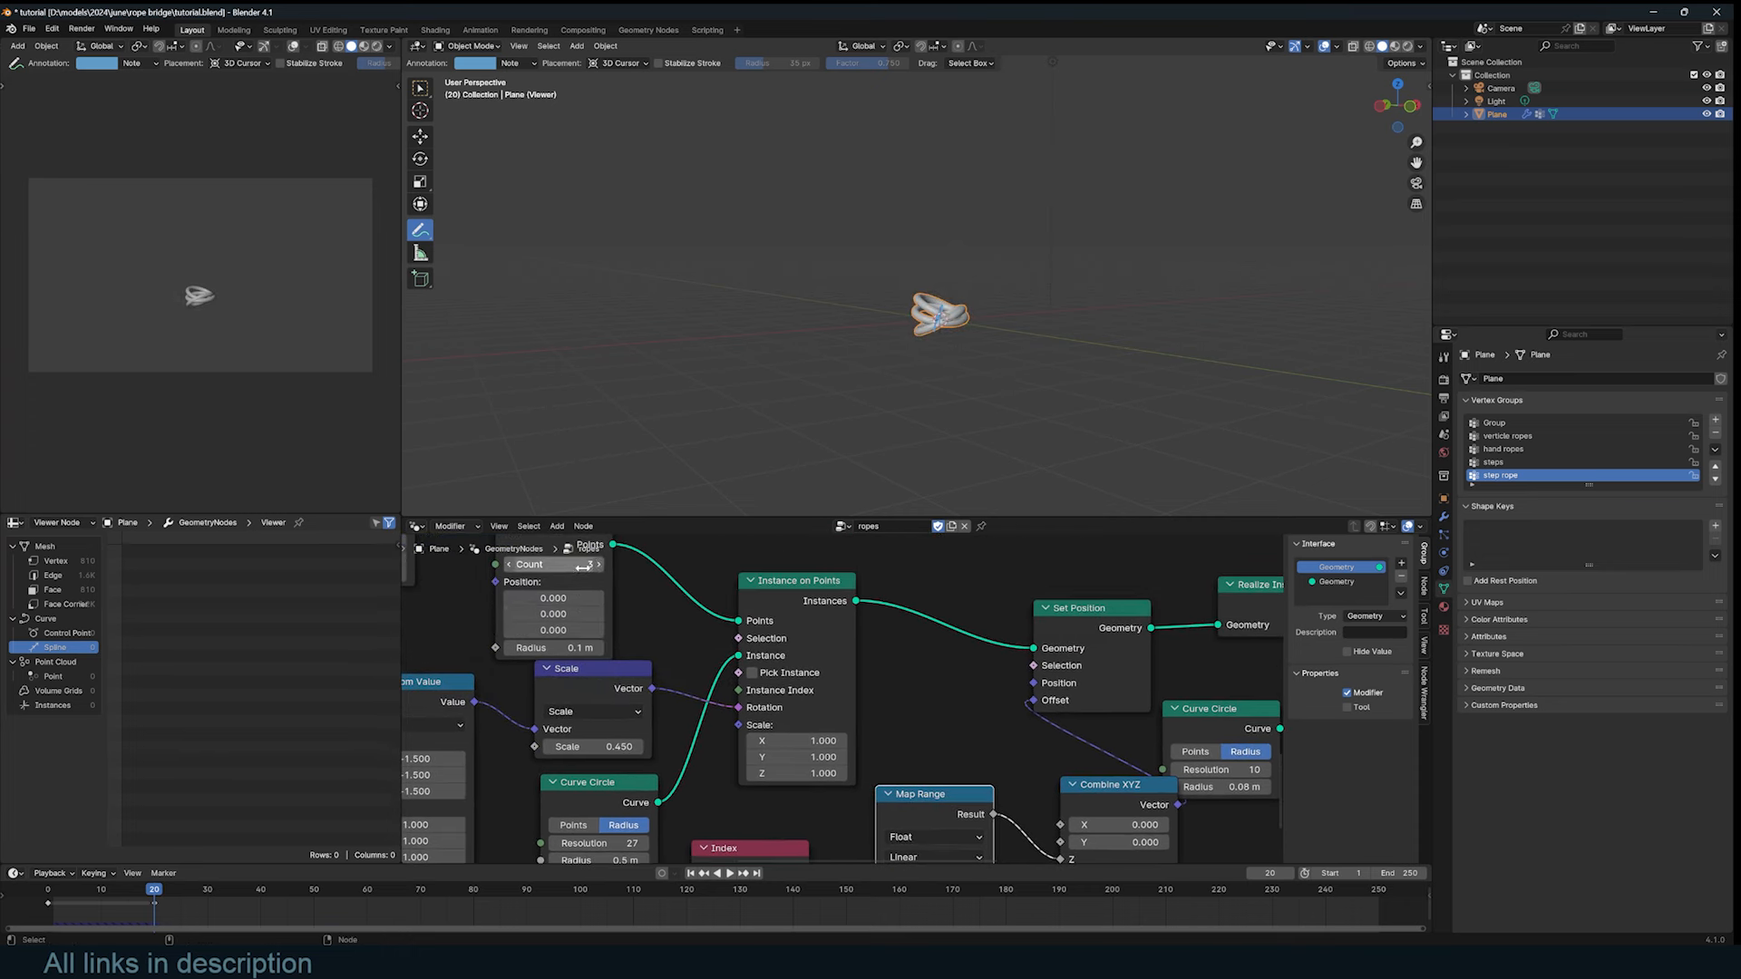
middle_click_drag(879, 400, 943, 399)
scroll(686, 601, "down", 2)
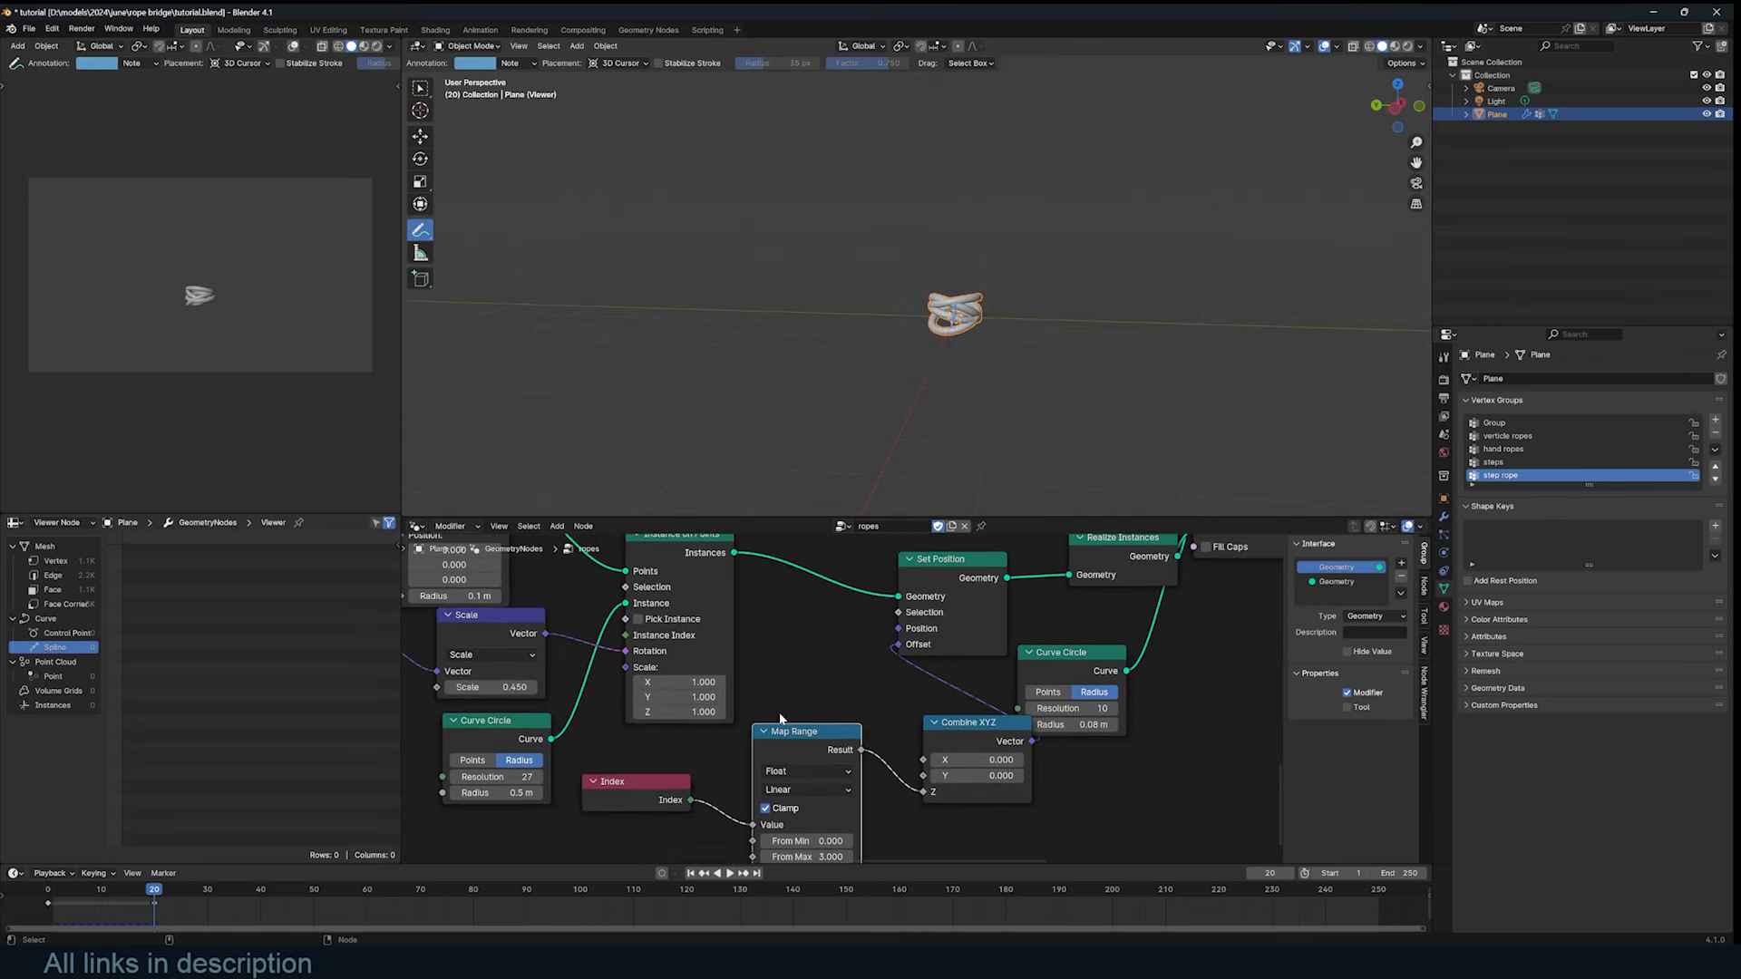
Step: Move Group Output and Instance on Points aside to make room, and preview the points from the Curve to Points node
scroll(861, 780, "down", 5)
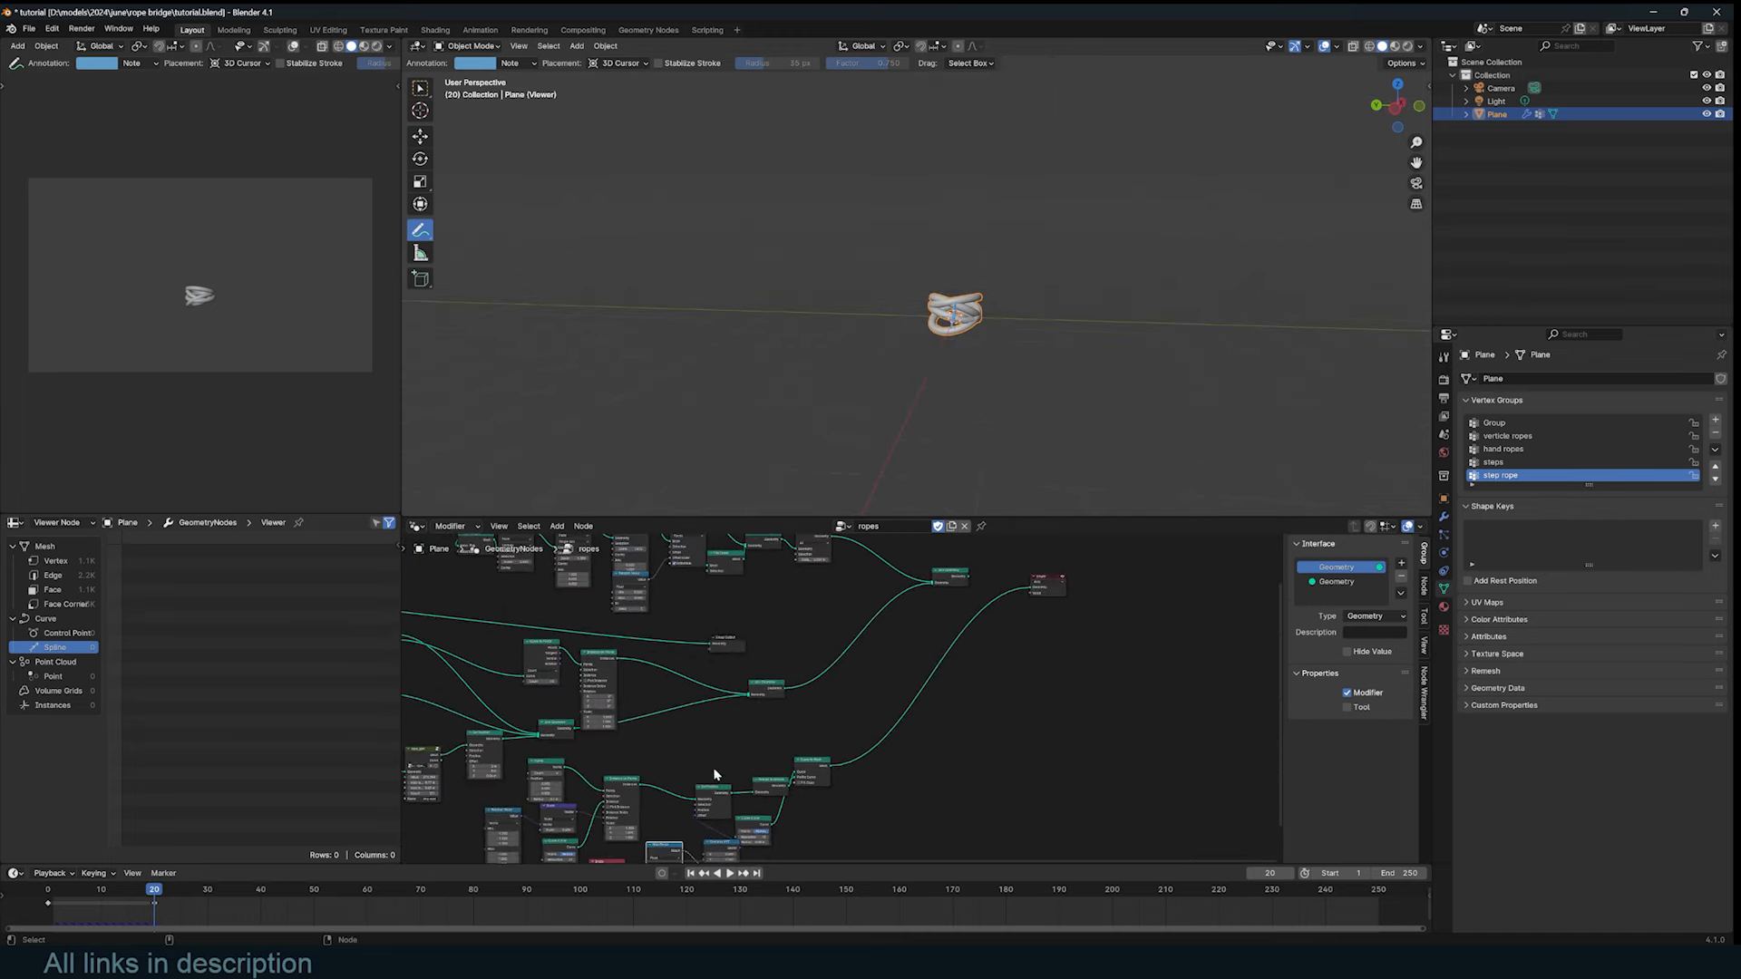
left_click_drag(780, 683, 770, 648)
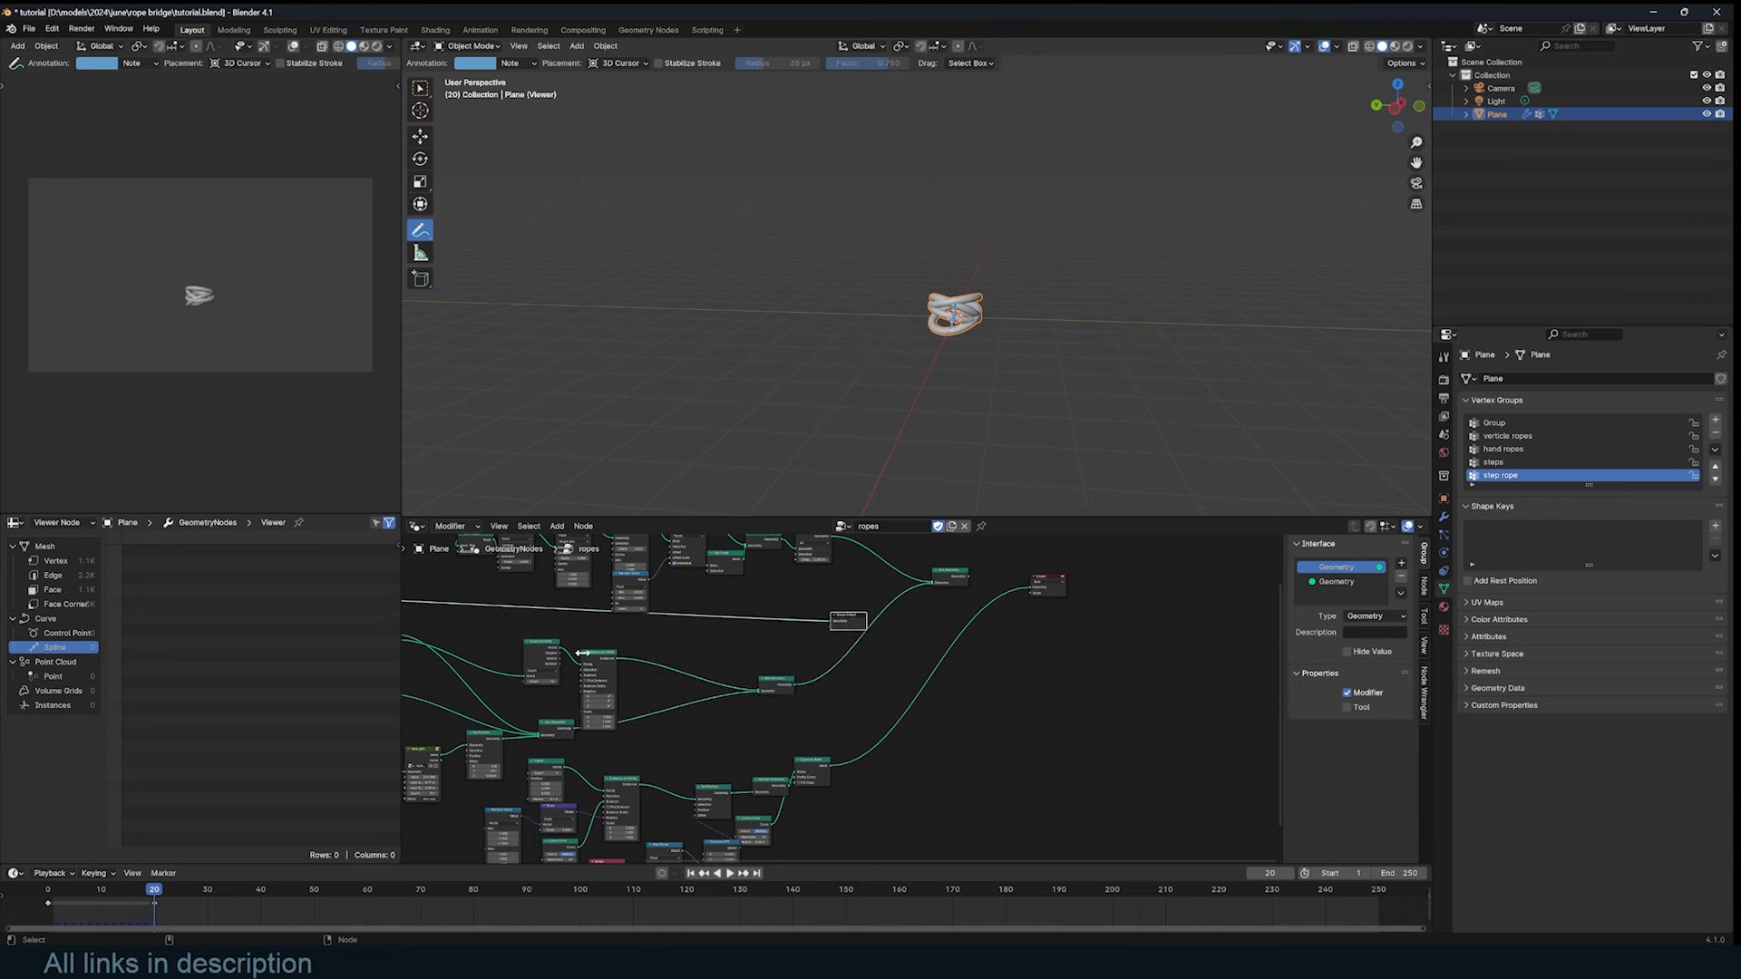
left_click_drag(582, 652, 669, 630)
left_click(553, 648, "ctrl+shift")
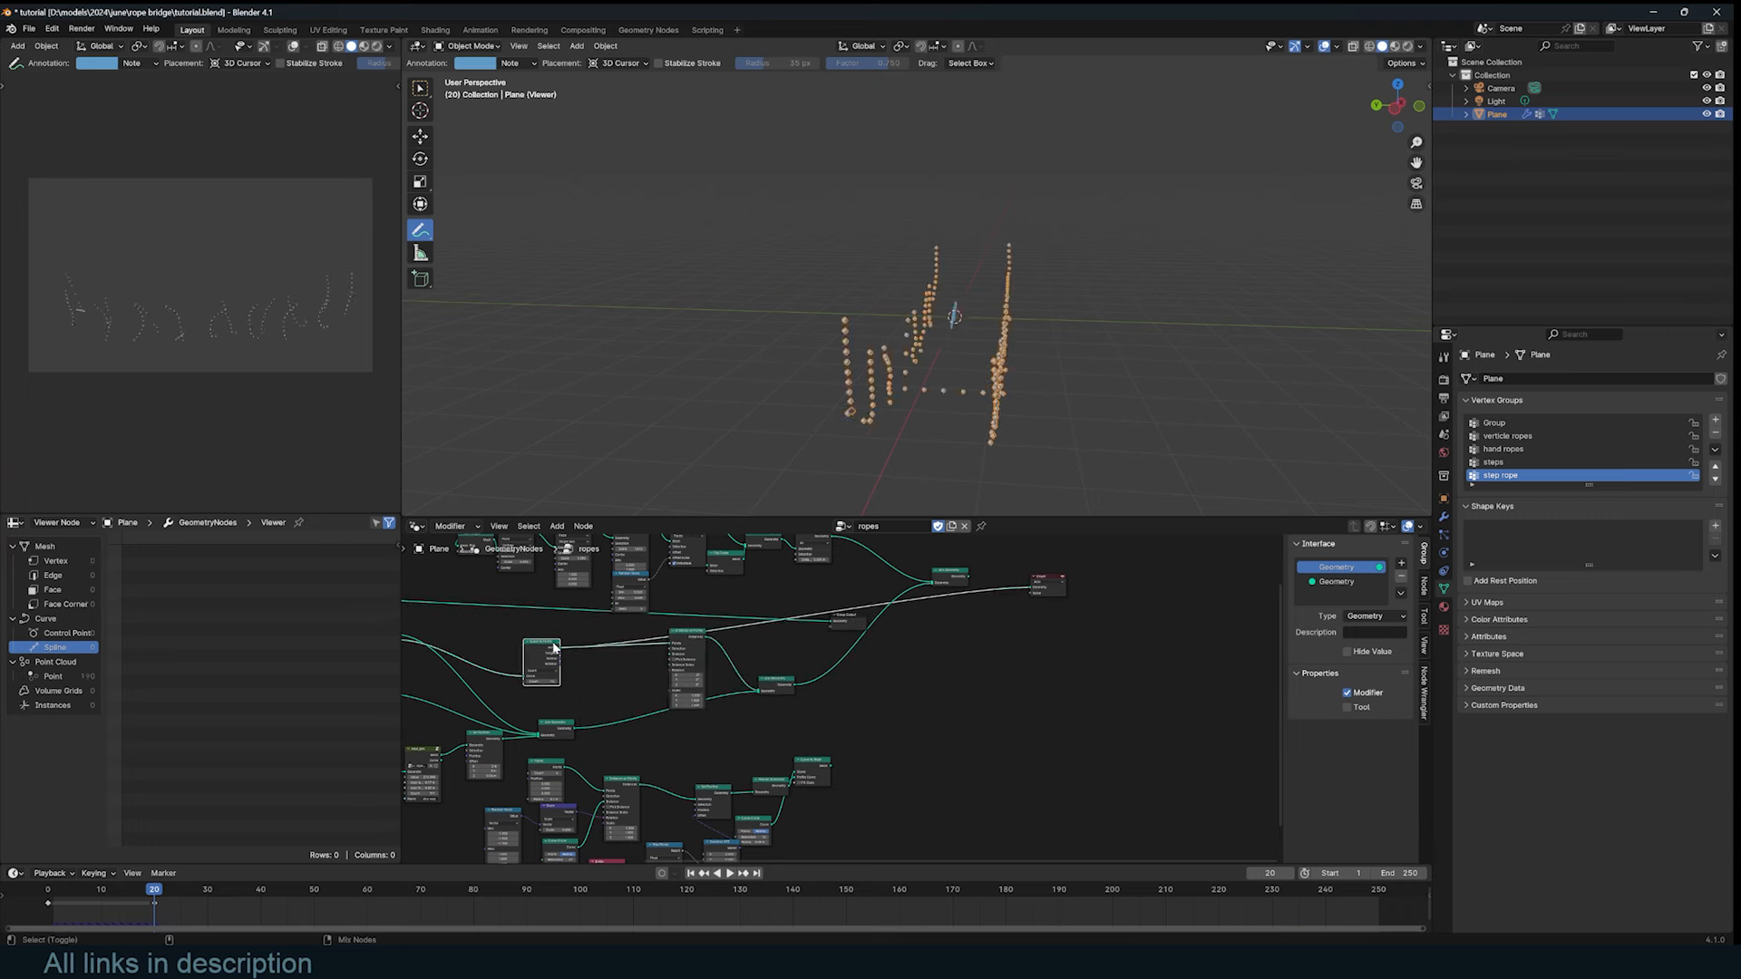
key("space")
key("Escape")
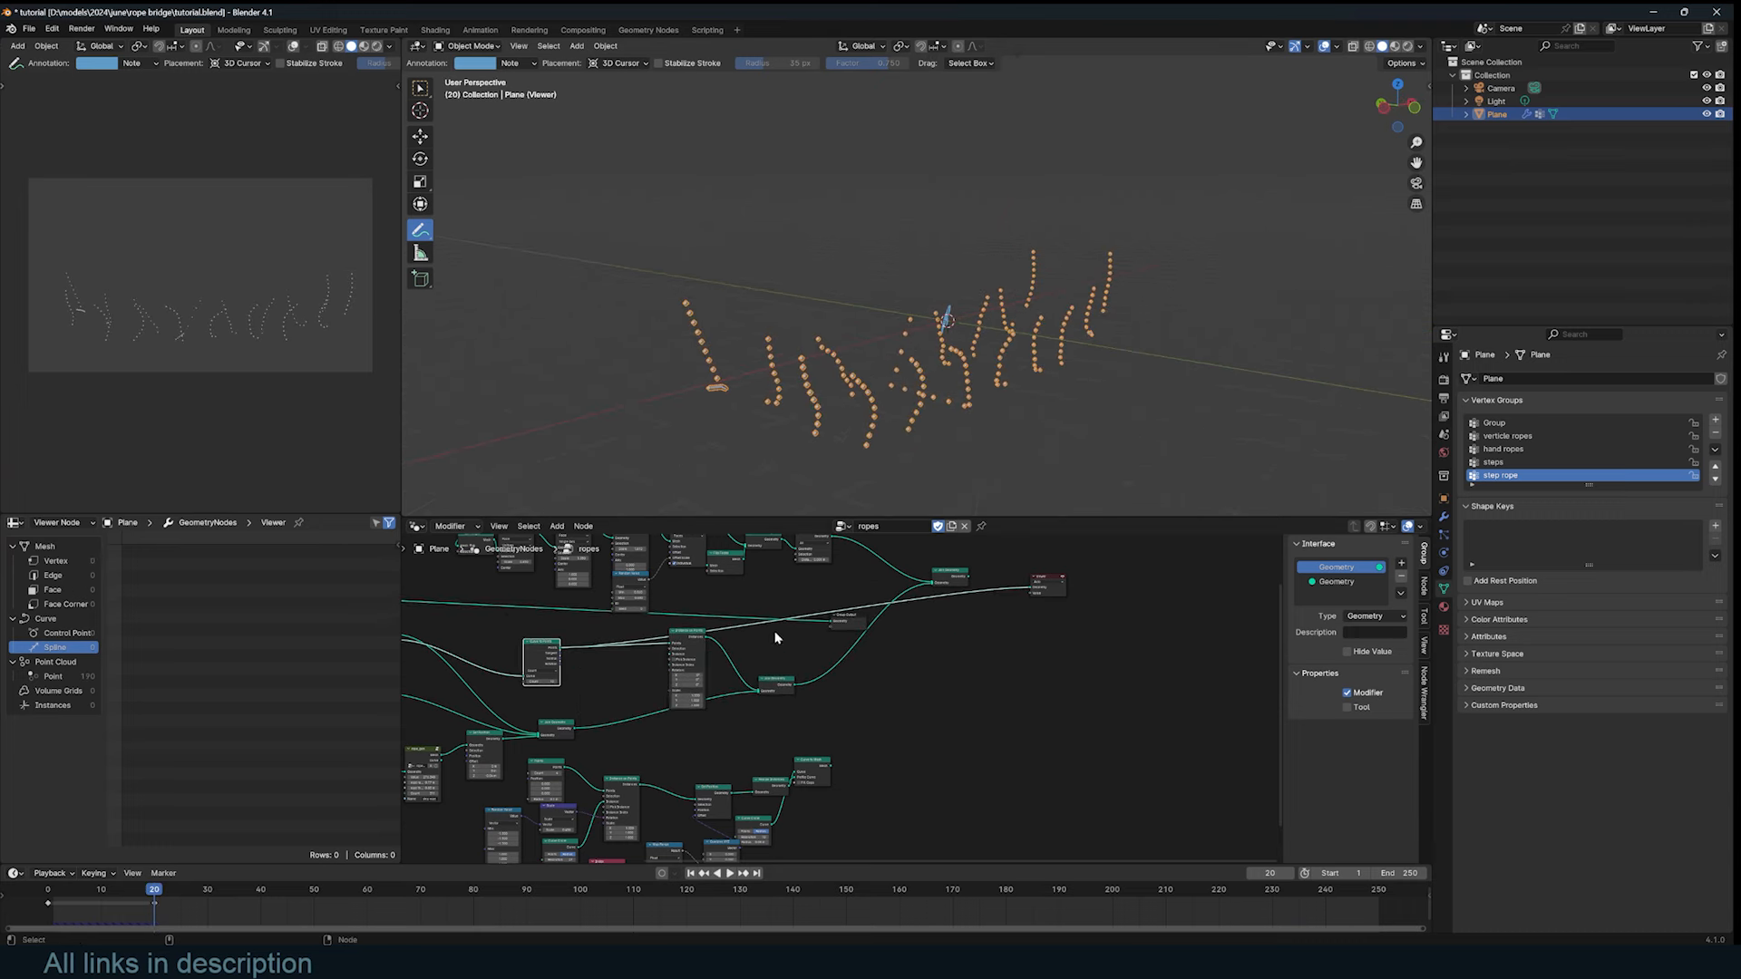
Step: Feed Curve to Points into the Instance on Points points and the knot's Curve to Mesh output into its Instance input, previewing Join Geometry
scroll(809, 777, "up", 1)
left_click_drag(831, 765, 665, 642)
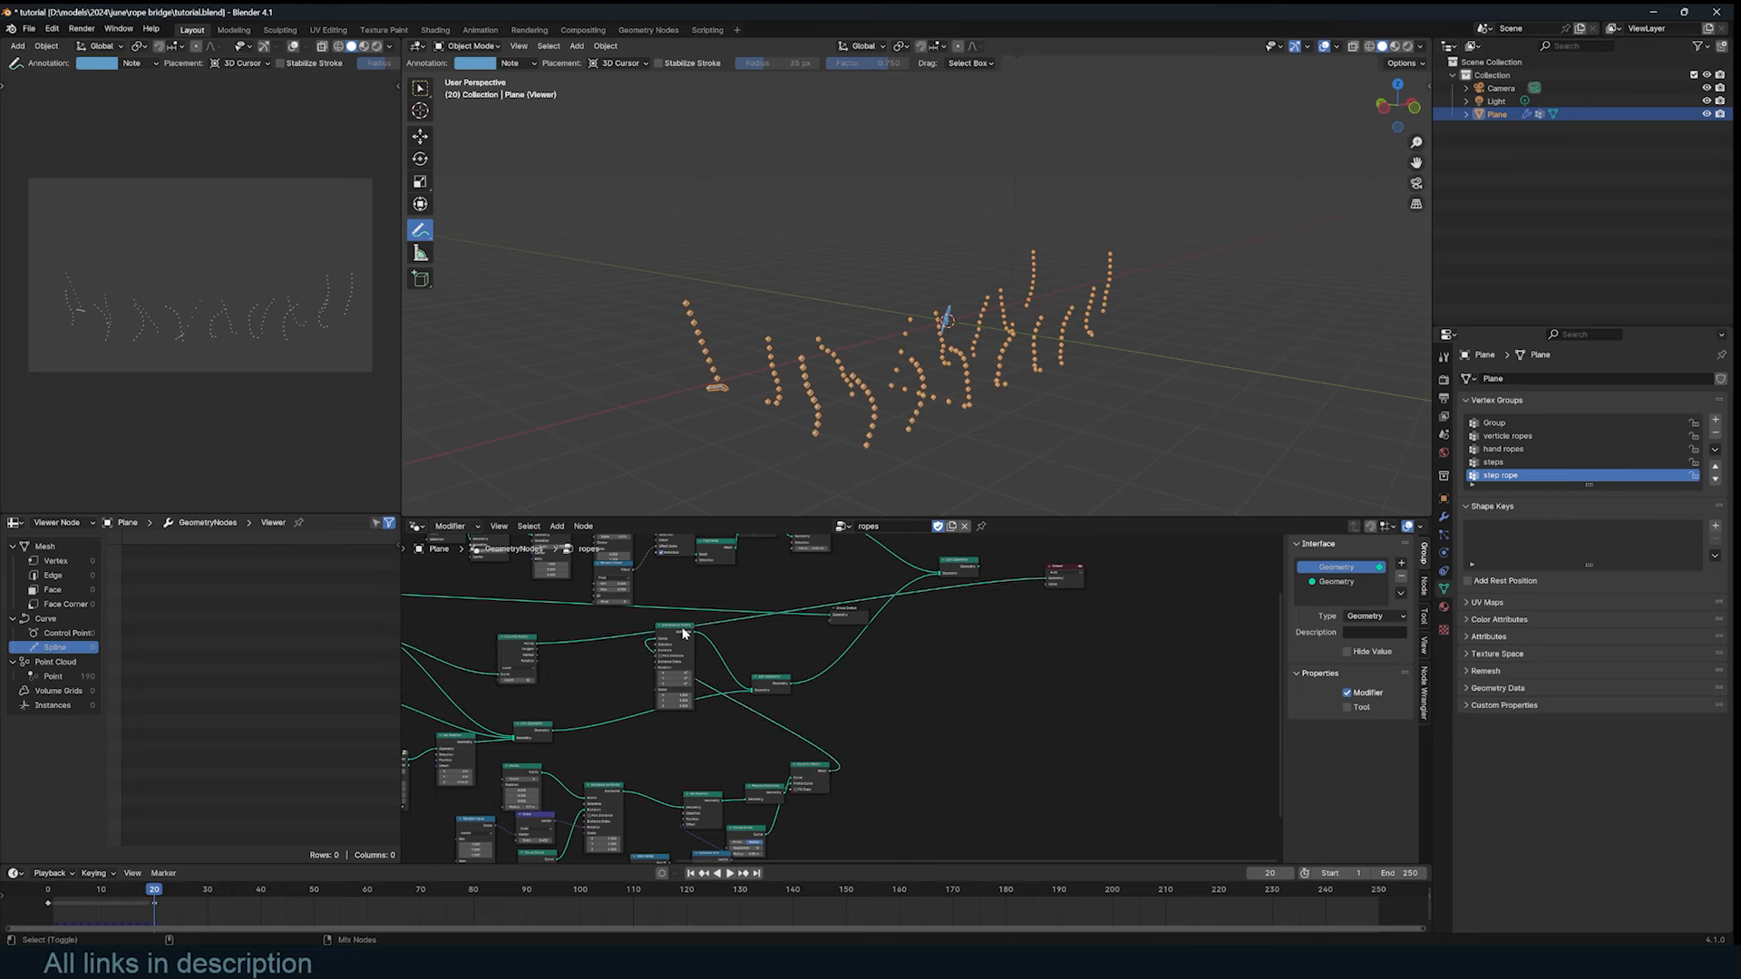
left_click(685, 633, "ctrl+shift")
left_click(776, 680, "ctrl+shift")
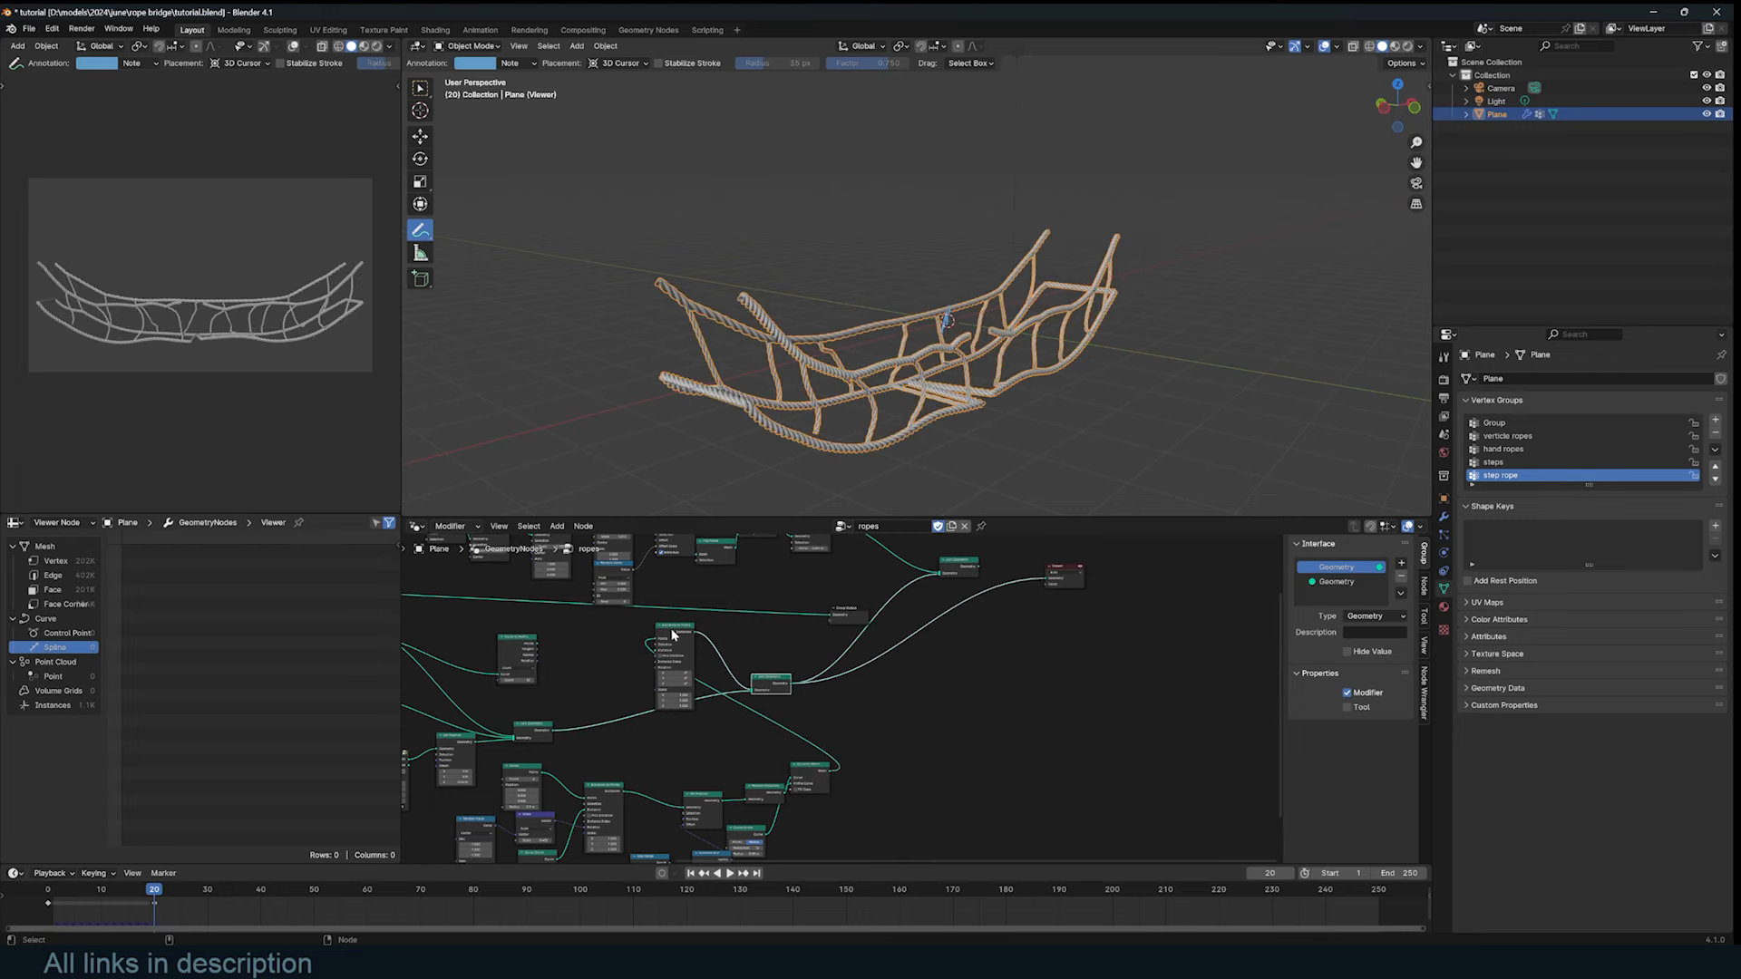
scroll(672, 635, "up", 2)
left_click_drag(485, 635, 625, 629)
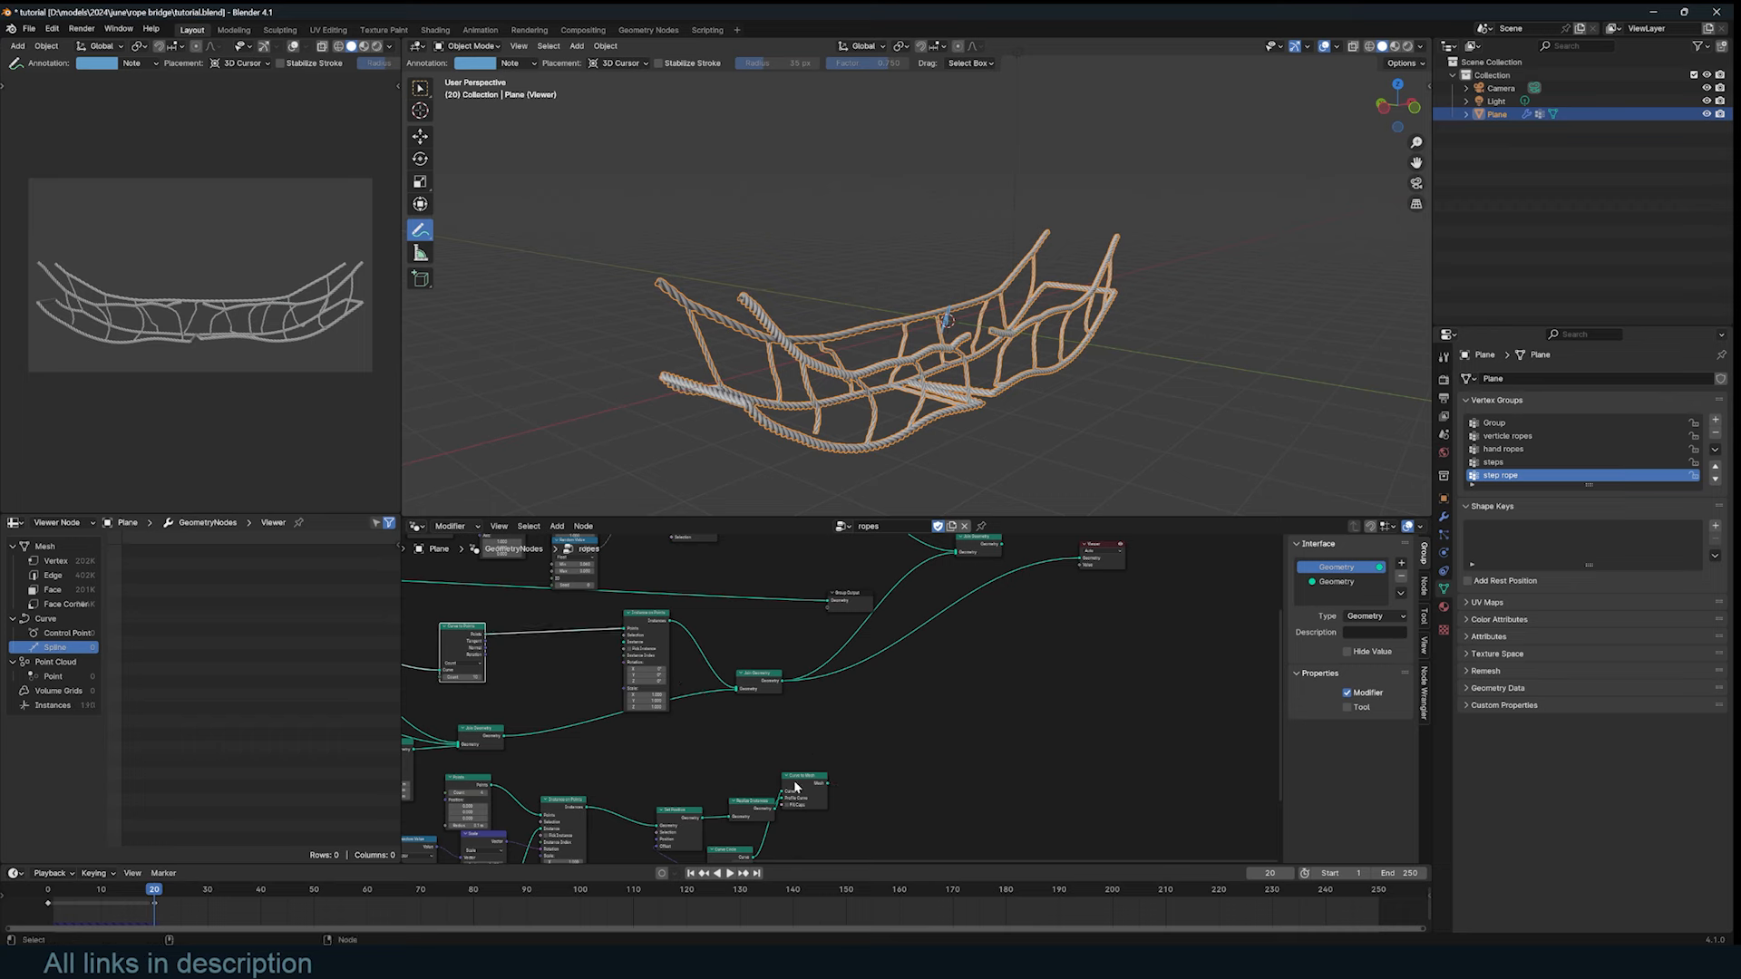
left_click_drag(827, 783, 631, 643)
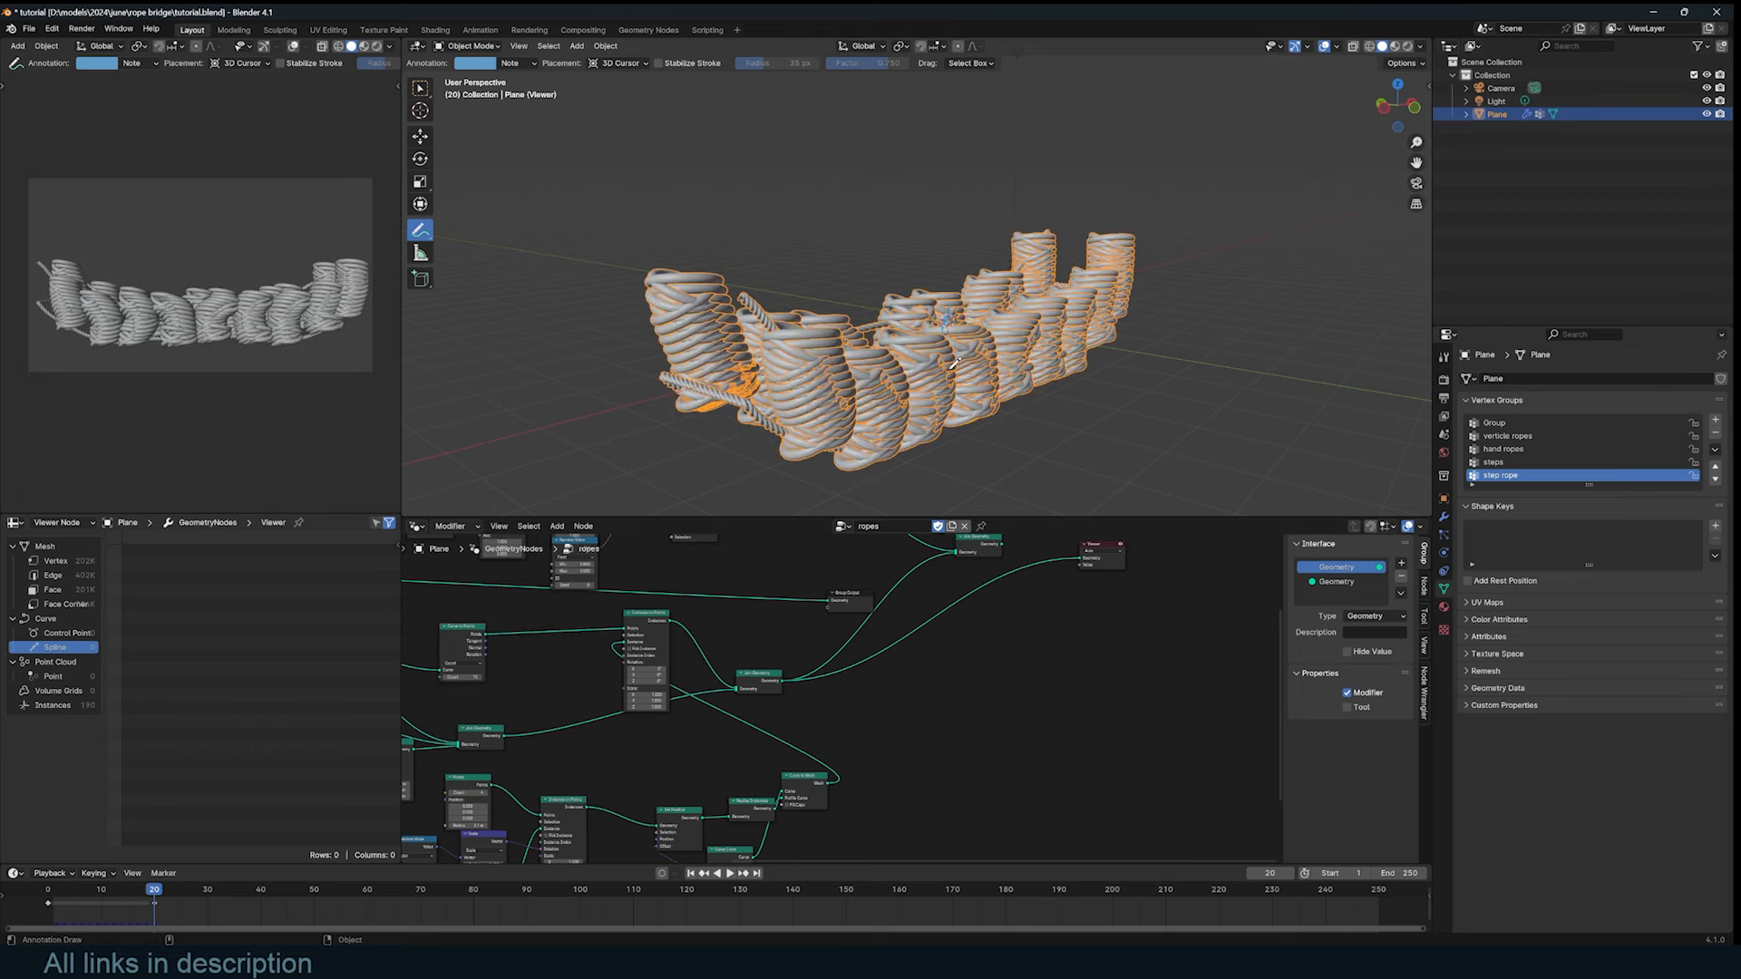
Step: Preview the complete bridge through the final Join Geometry node
middle_click_drag(764, 744, 879, 749)
scroll(846, 687, "down", 2)
scroll(952, 698, "up", 1)
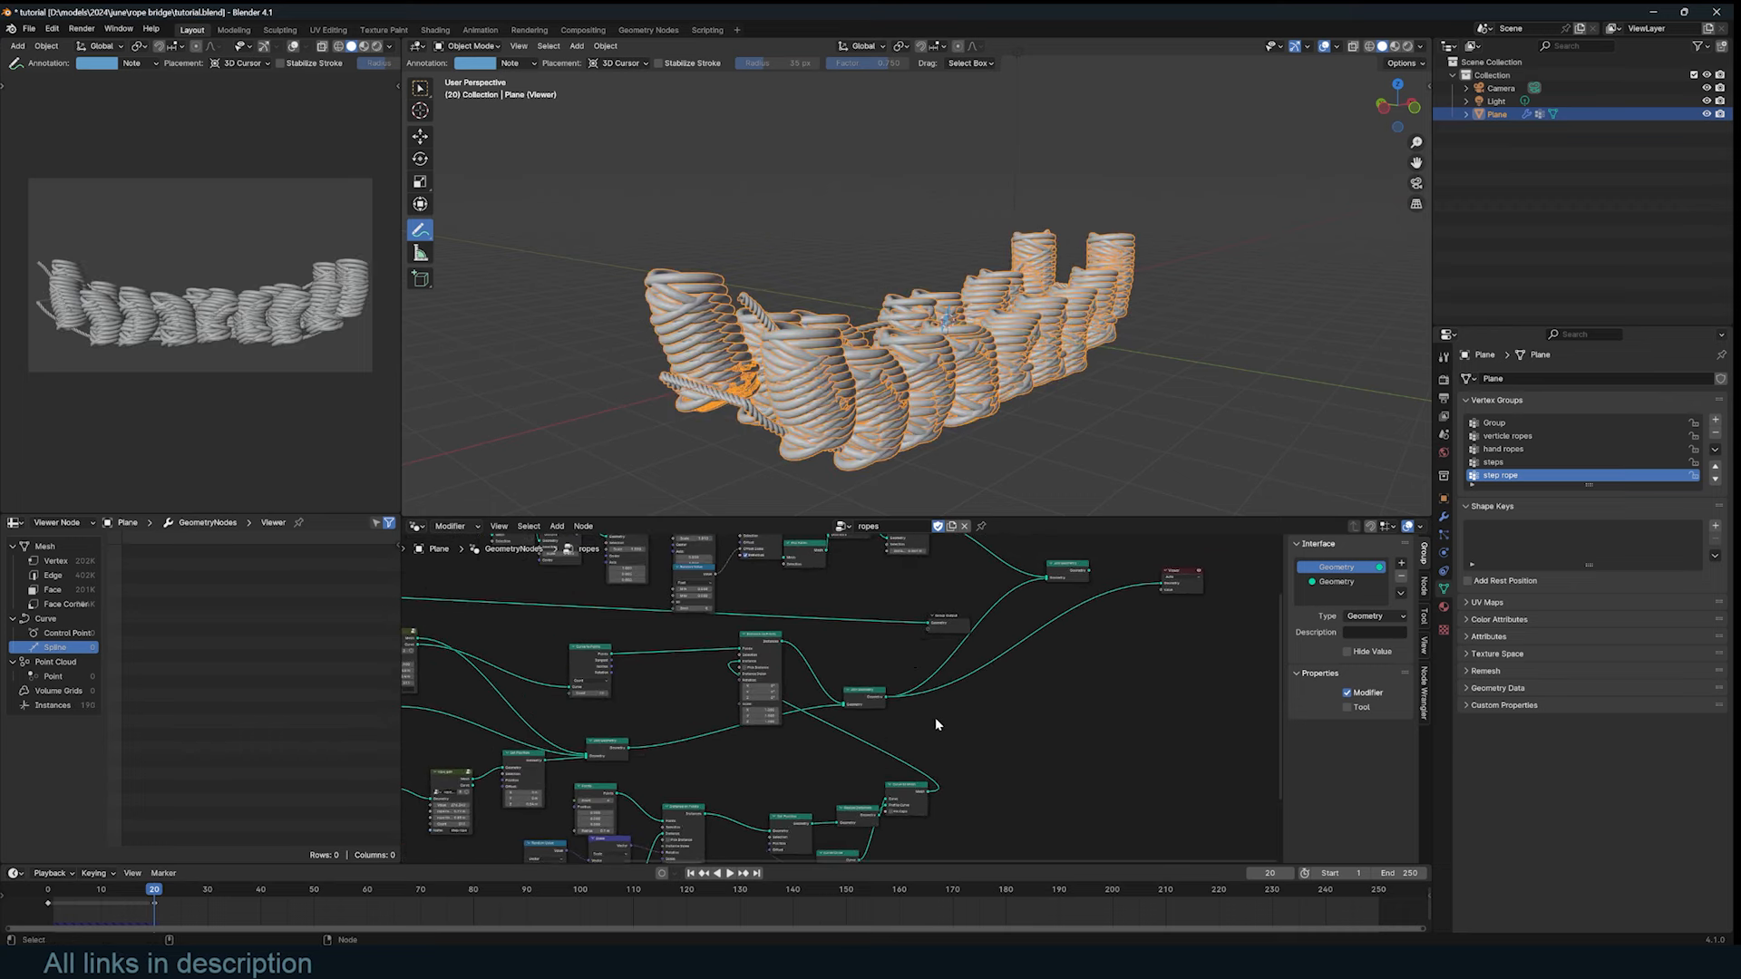
left_click(876, 695, "ctrl+shift")
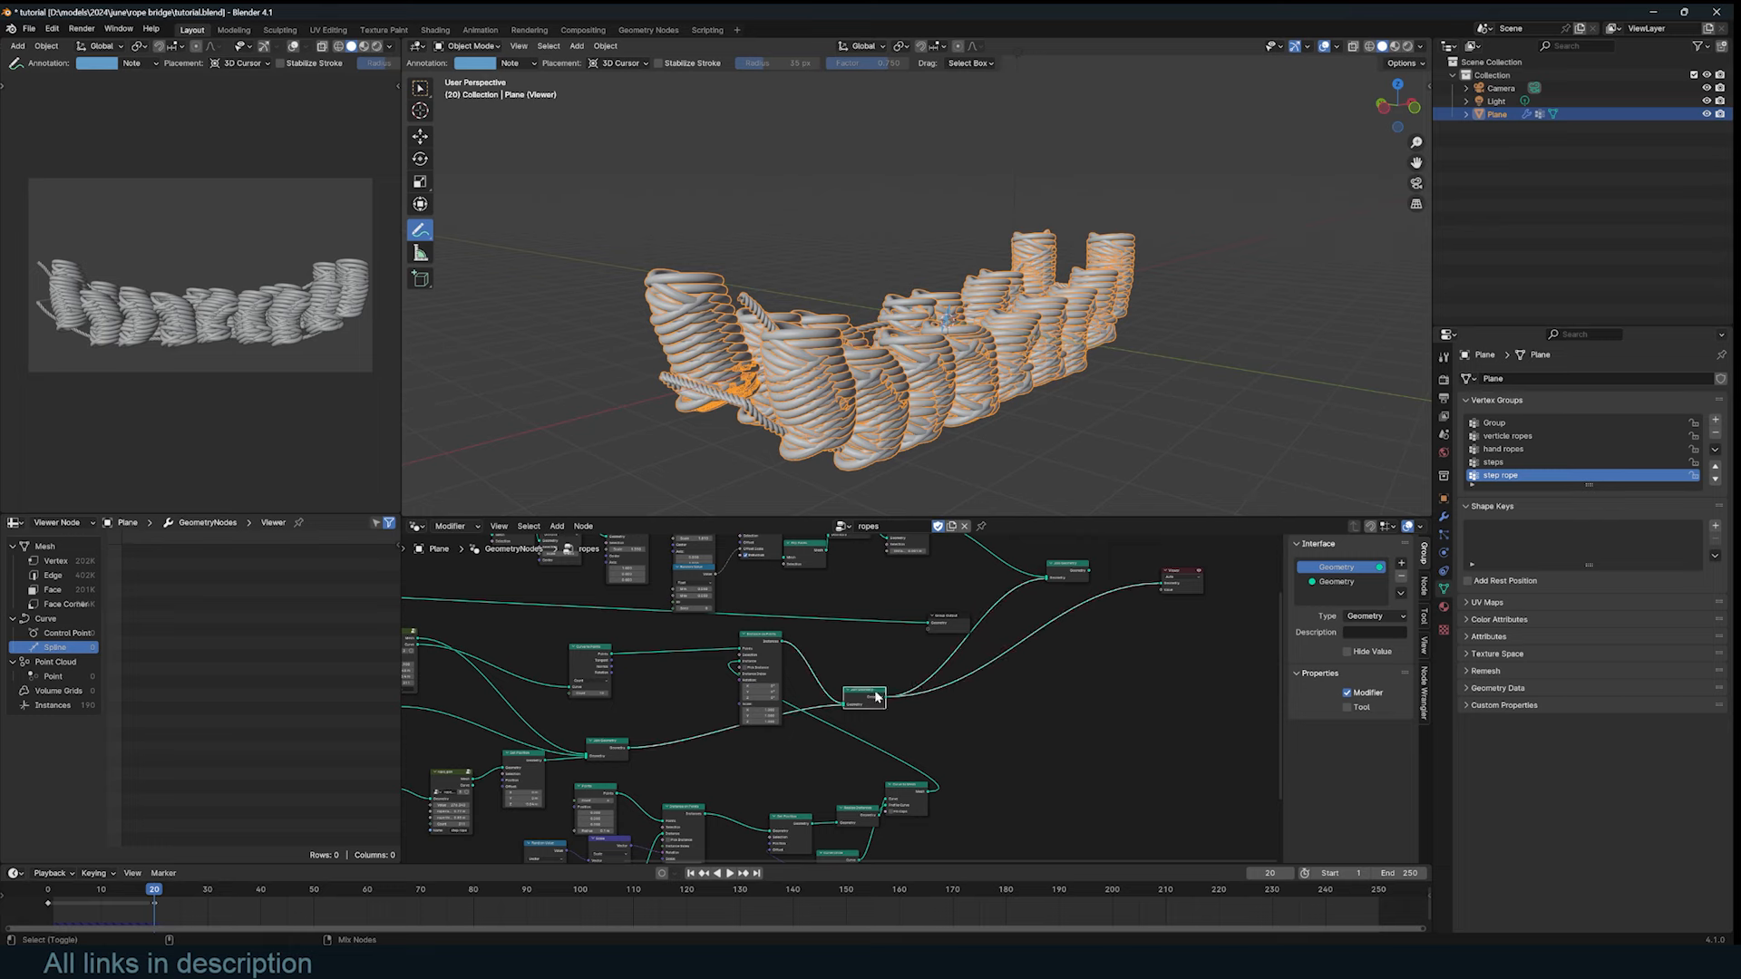
left_click(1064, 576, "ctrl+shift")
Step: Shrink the knot instances uniformly on all axes in Instance on Points and deselect the bridge
scroll(825, 816, "up", 3)
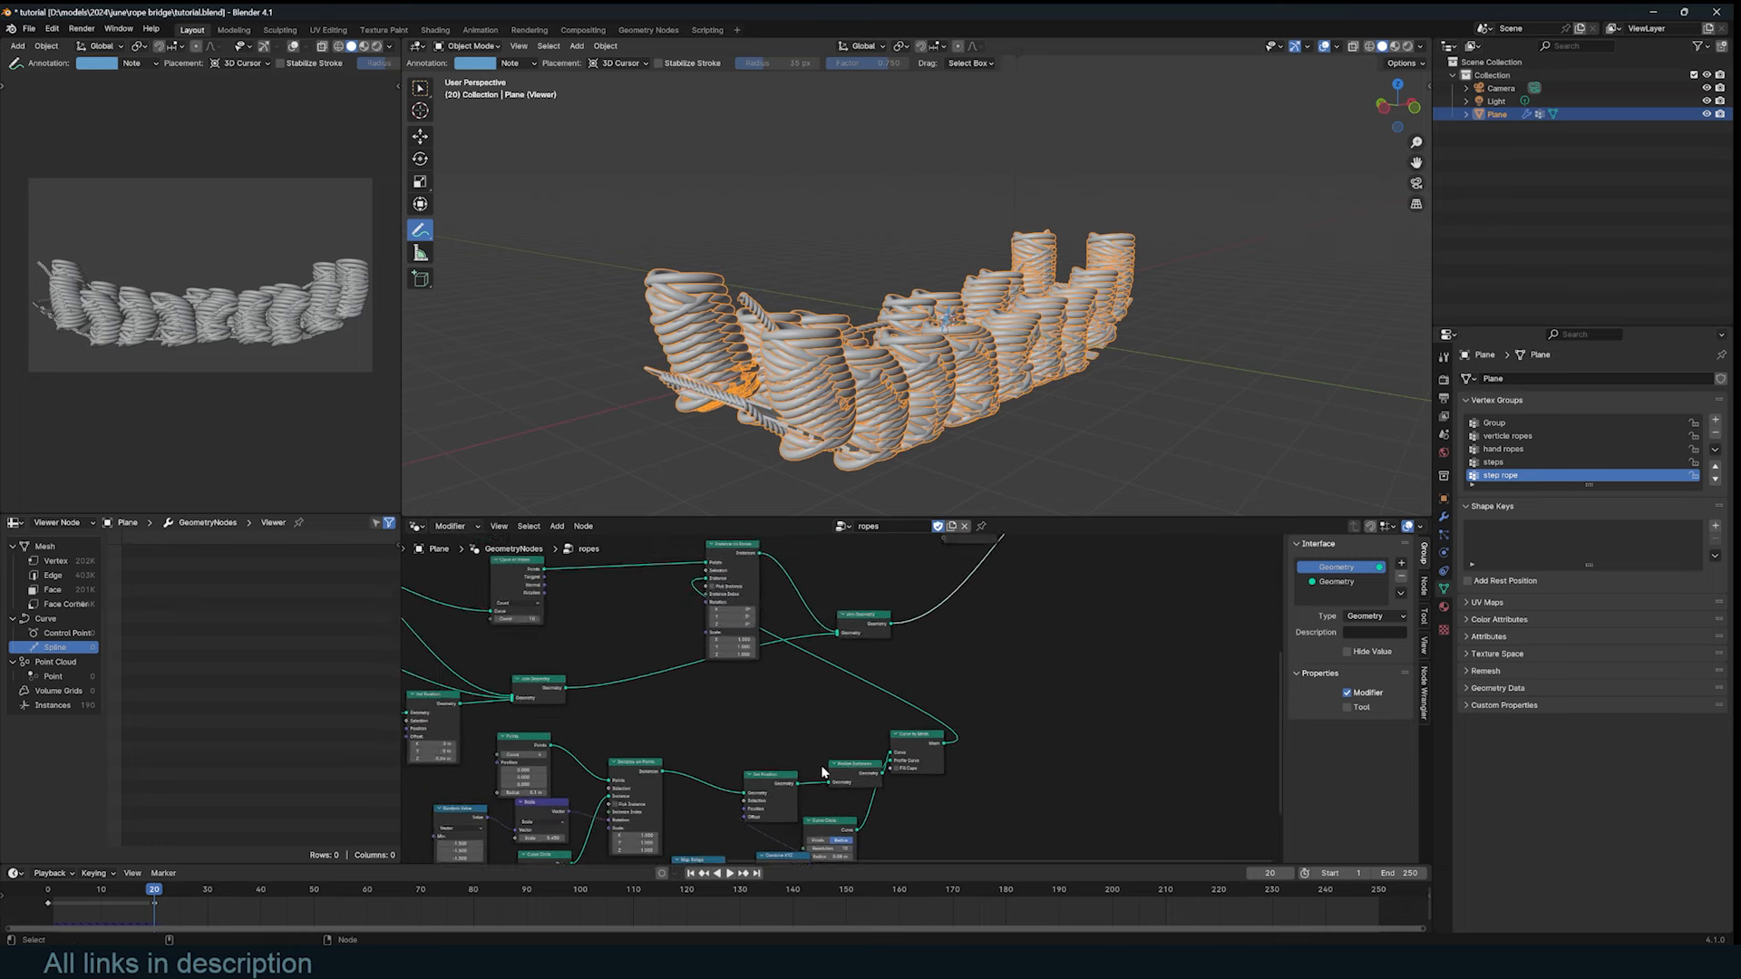
left_click_drag(723, 700, 640, 709)
scroll(871, 427, "up", 4)
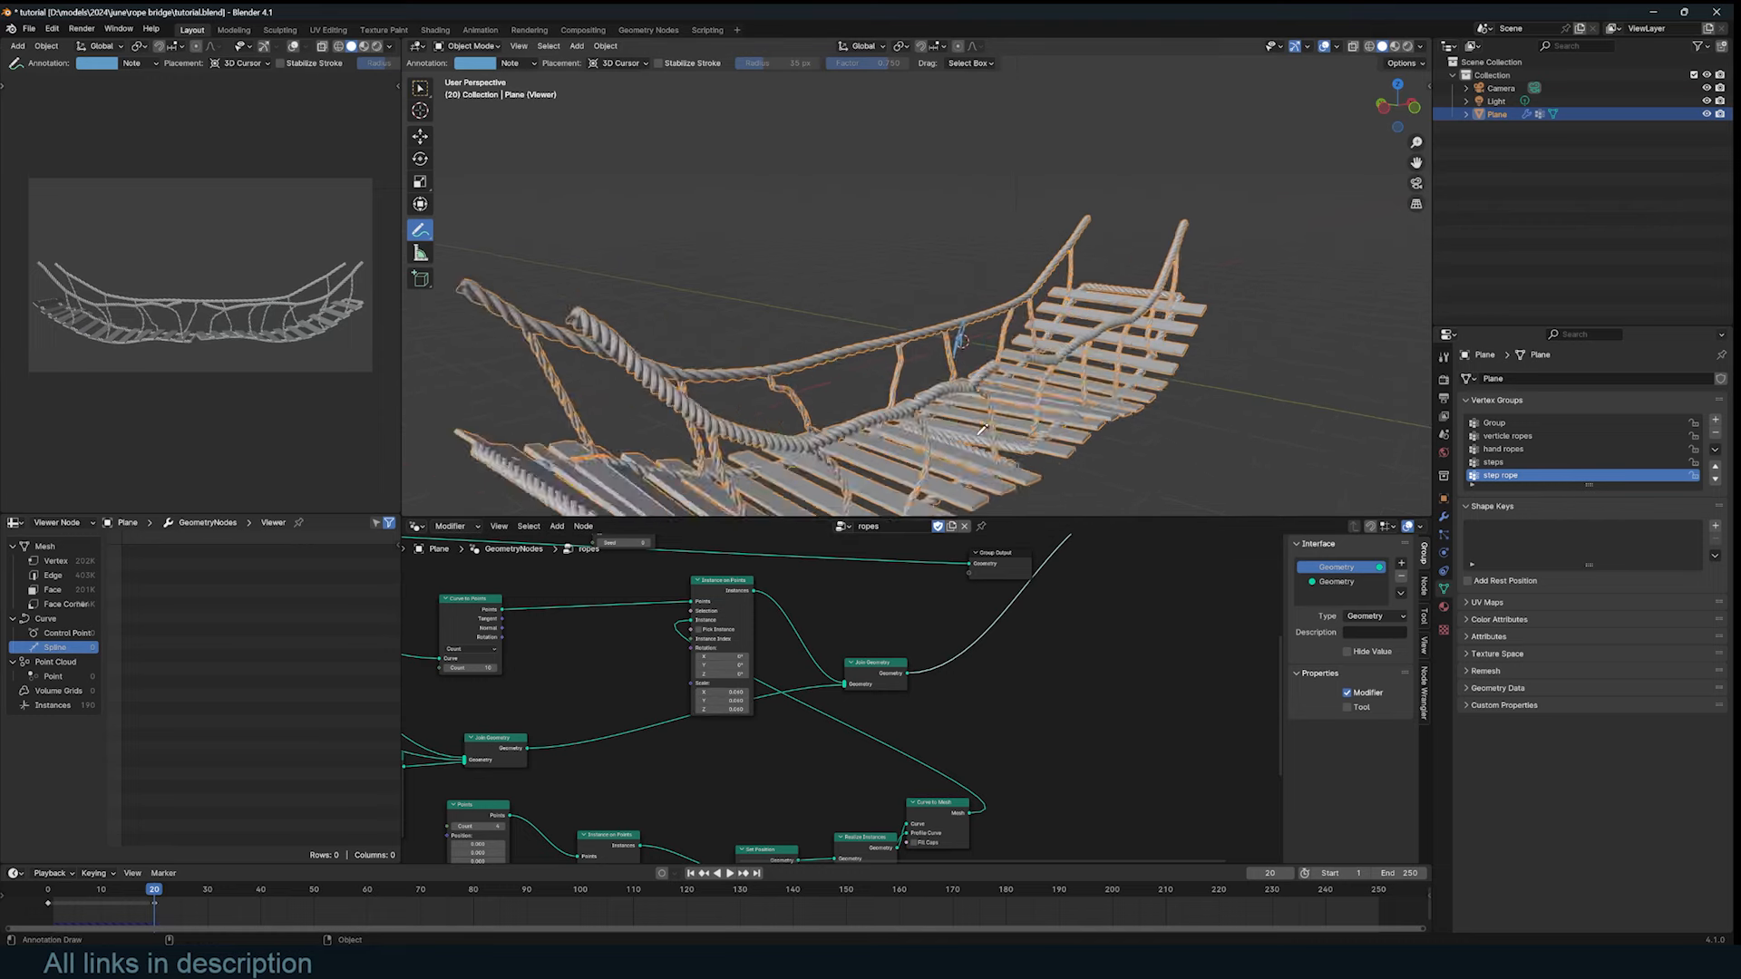
middle_click_drag(953, 435, 988, 384)
key("alt+a")
scroll(911, 378, "up", 2)
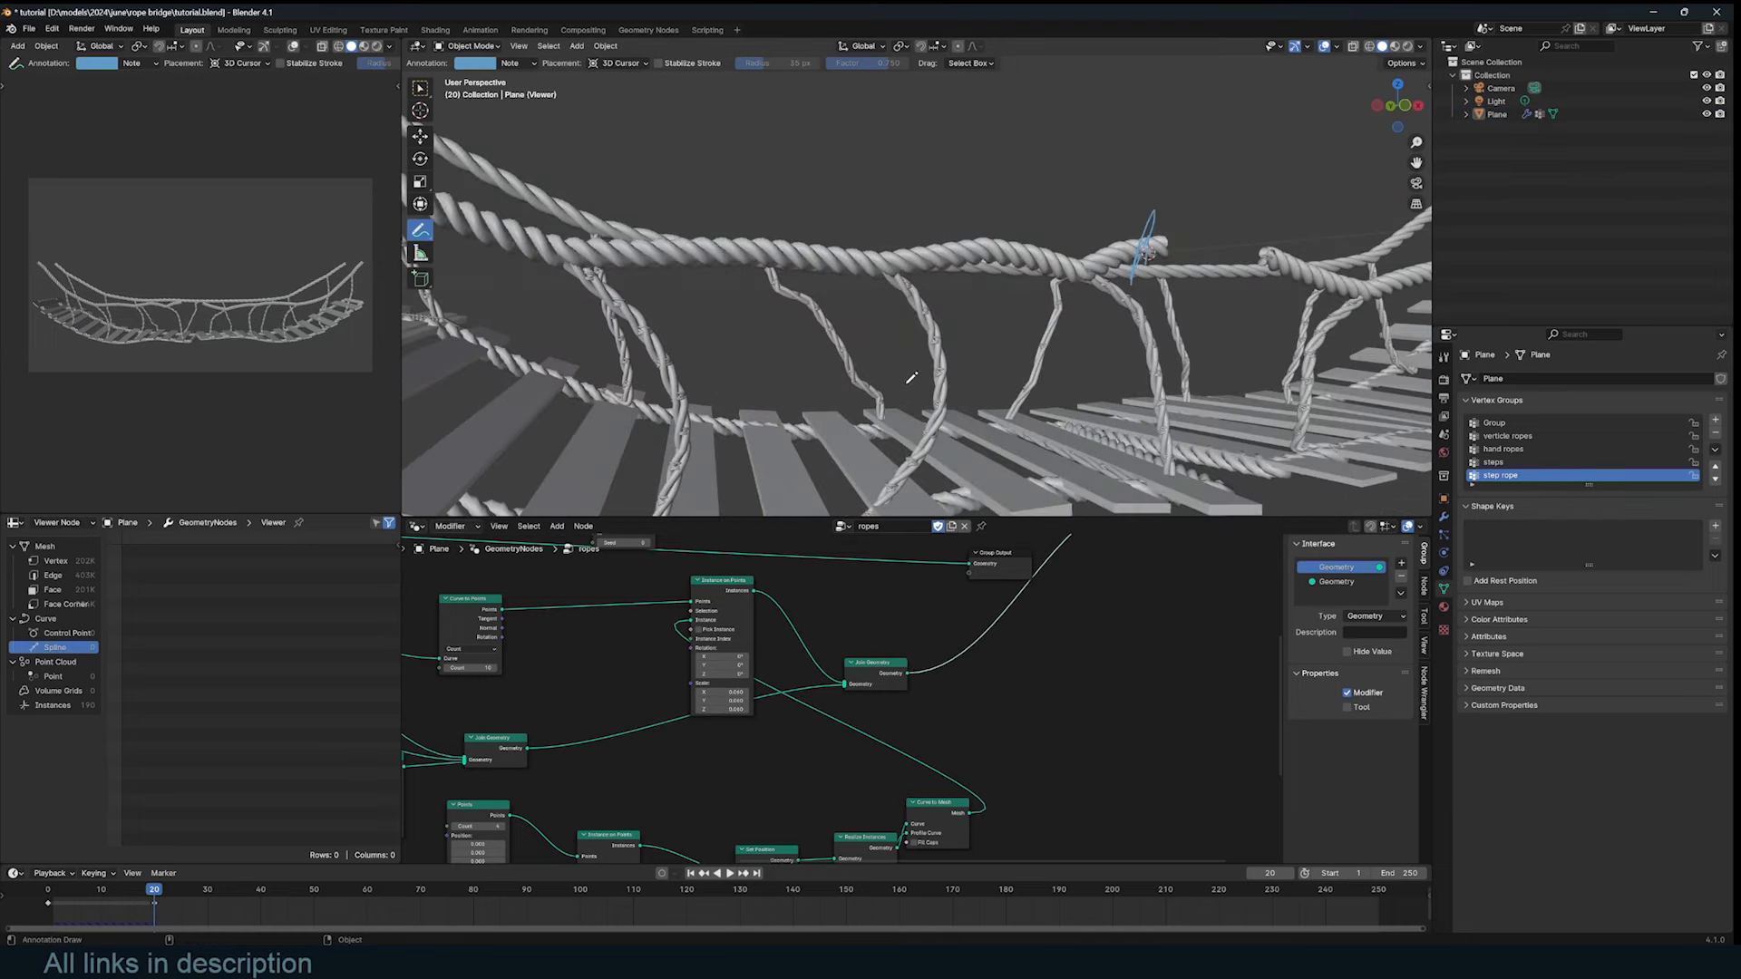
Step: Set the knot instances' scale to 0.1 on all three axes and play the tearing animation to check them
scroll(920, 740, "down", 8, "shift")
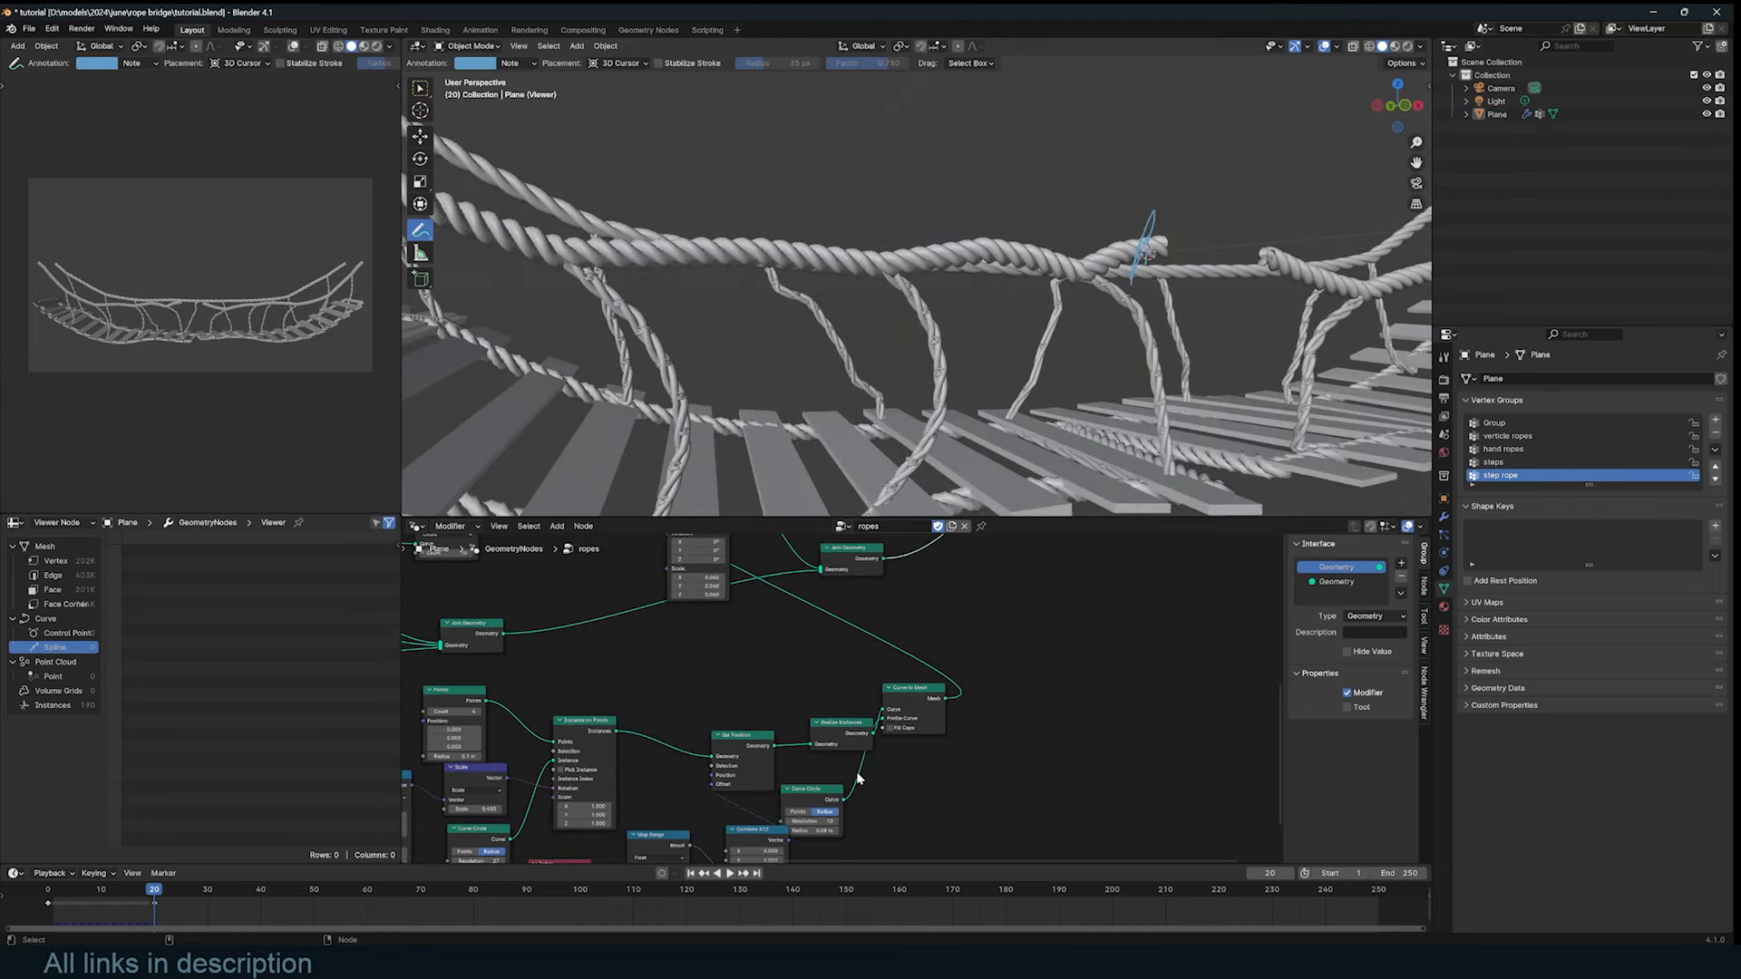
left_click_drag(784, 775, 770, 778)
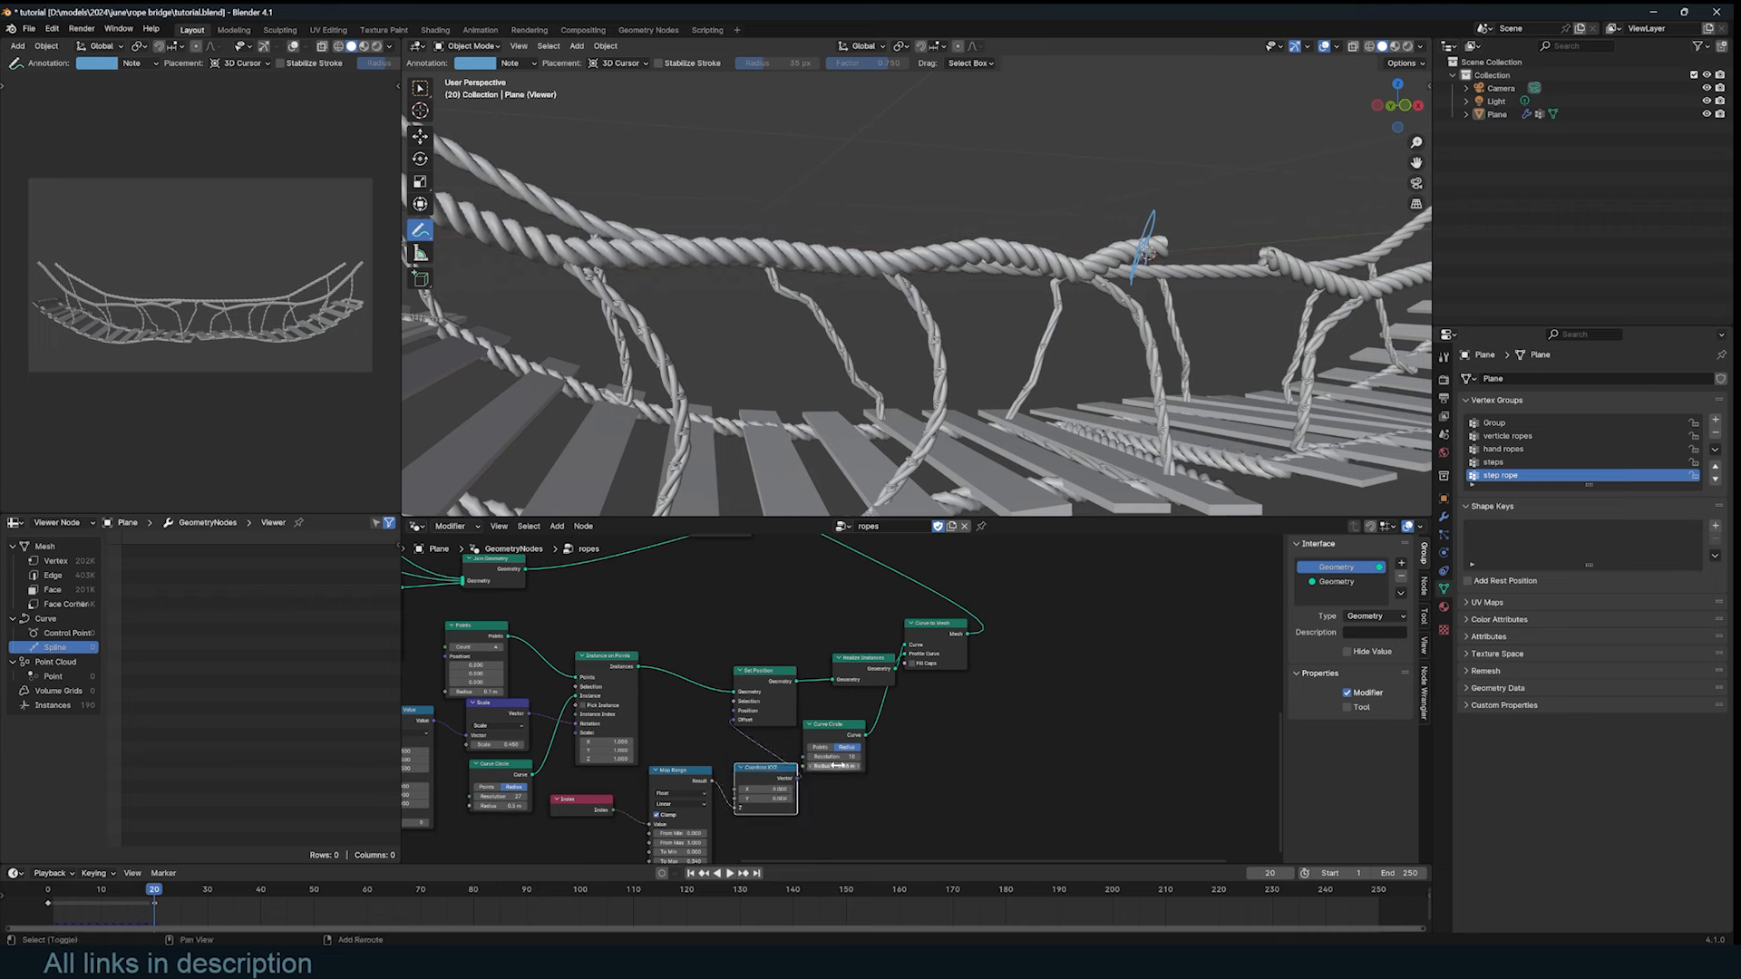
middle_click_drag(843, 765, 869, 817)
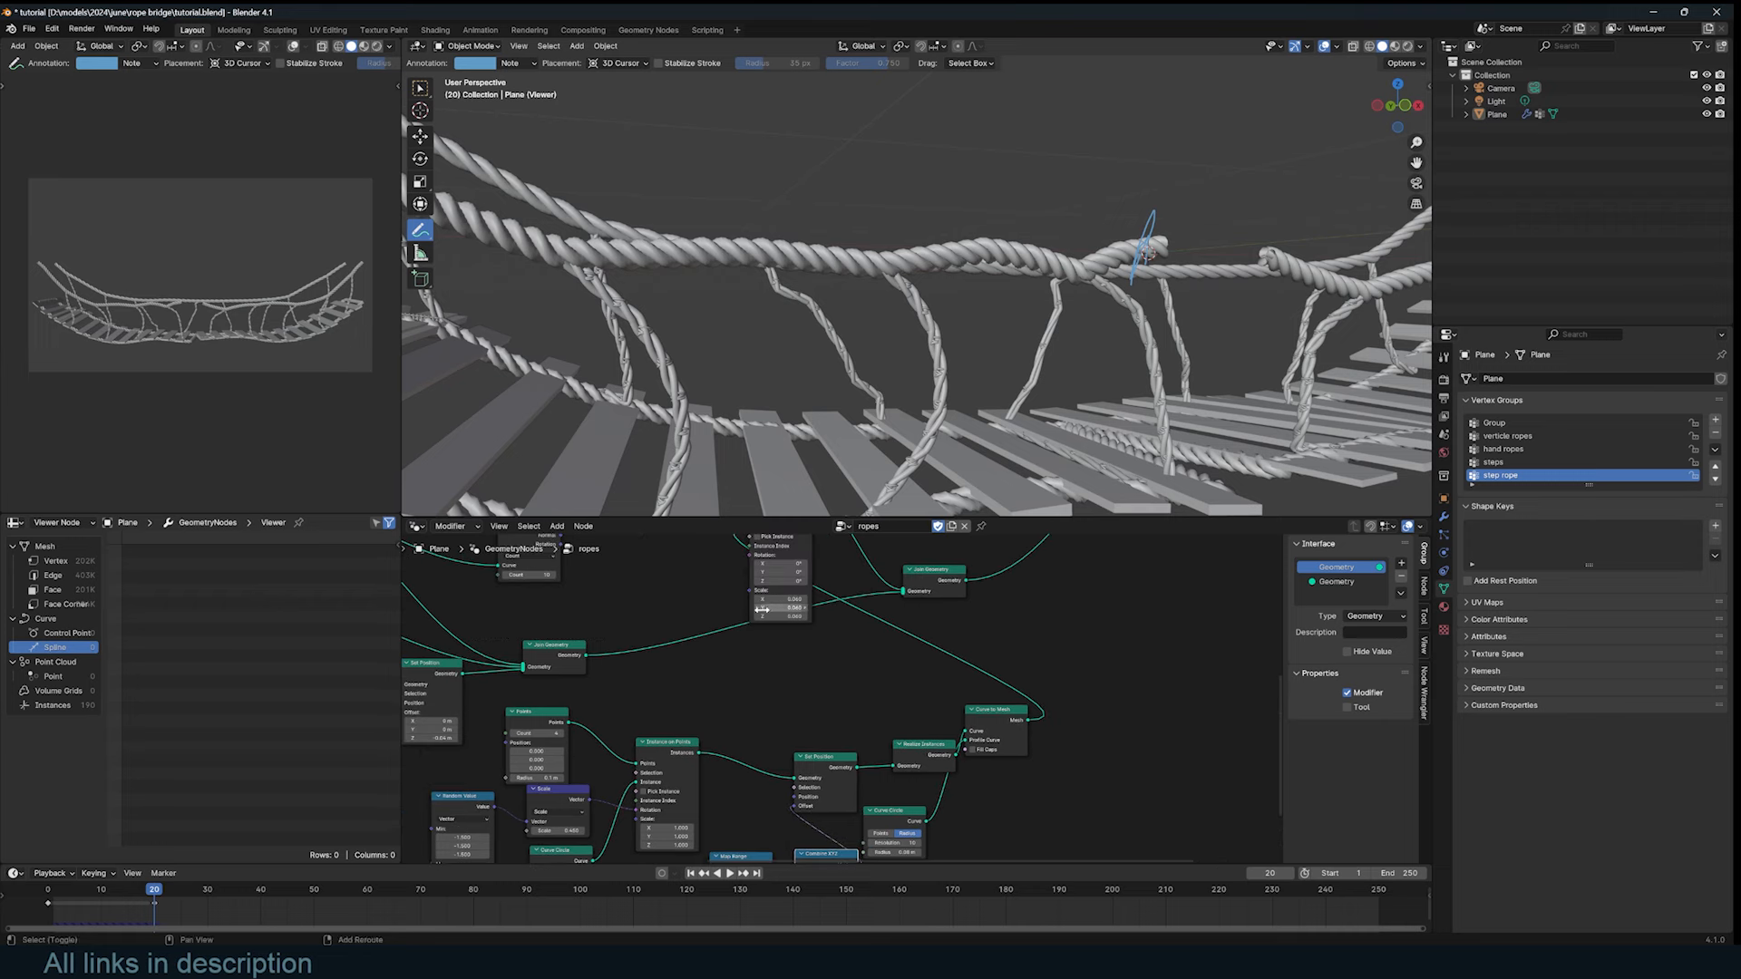
left_click_drag(796, 600, 833, 617, "shift")
scroll(1002, 434, "down", 3)
middle_click_drag(1001, 436, 927, 449)
scroll(974, 422, "up", 2)
scroll(925, 451, "down", 2)
key("space")
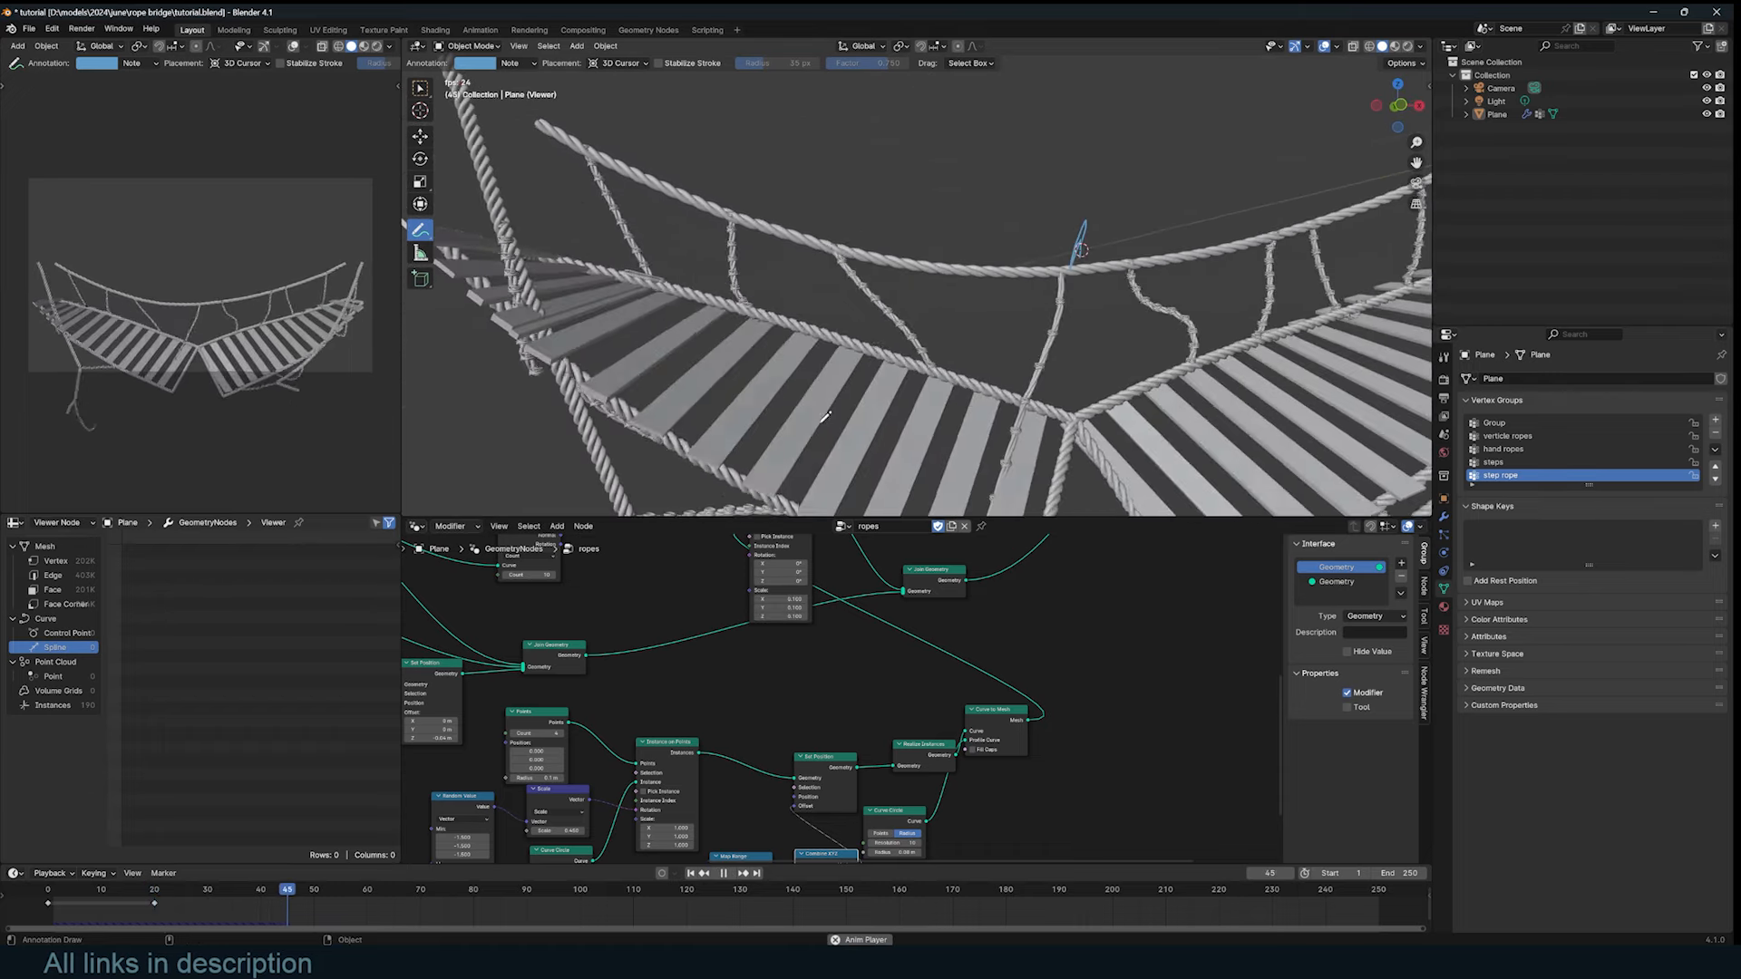
key("Escape")
Step: Connect the Curve to Points rotation to the Instance on Points rotation and play the animation to check the knots' alignment
scroll(672, 657, "up", 2)
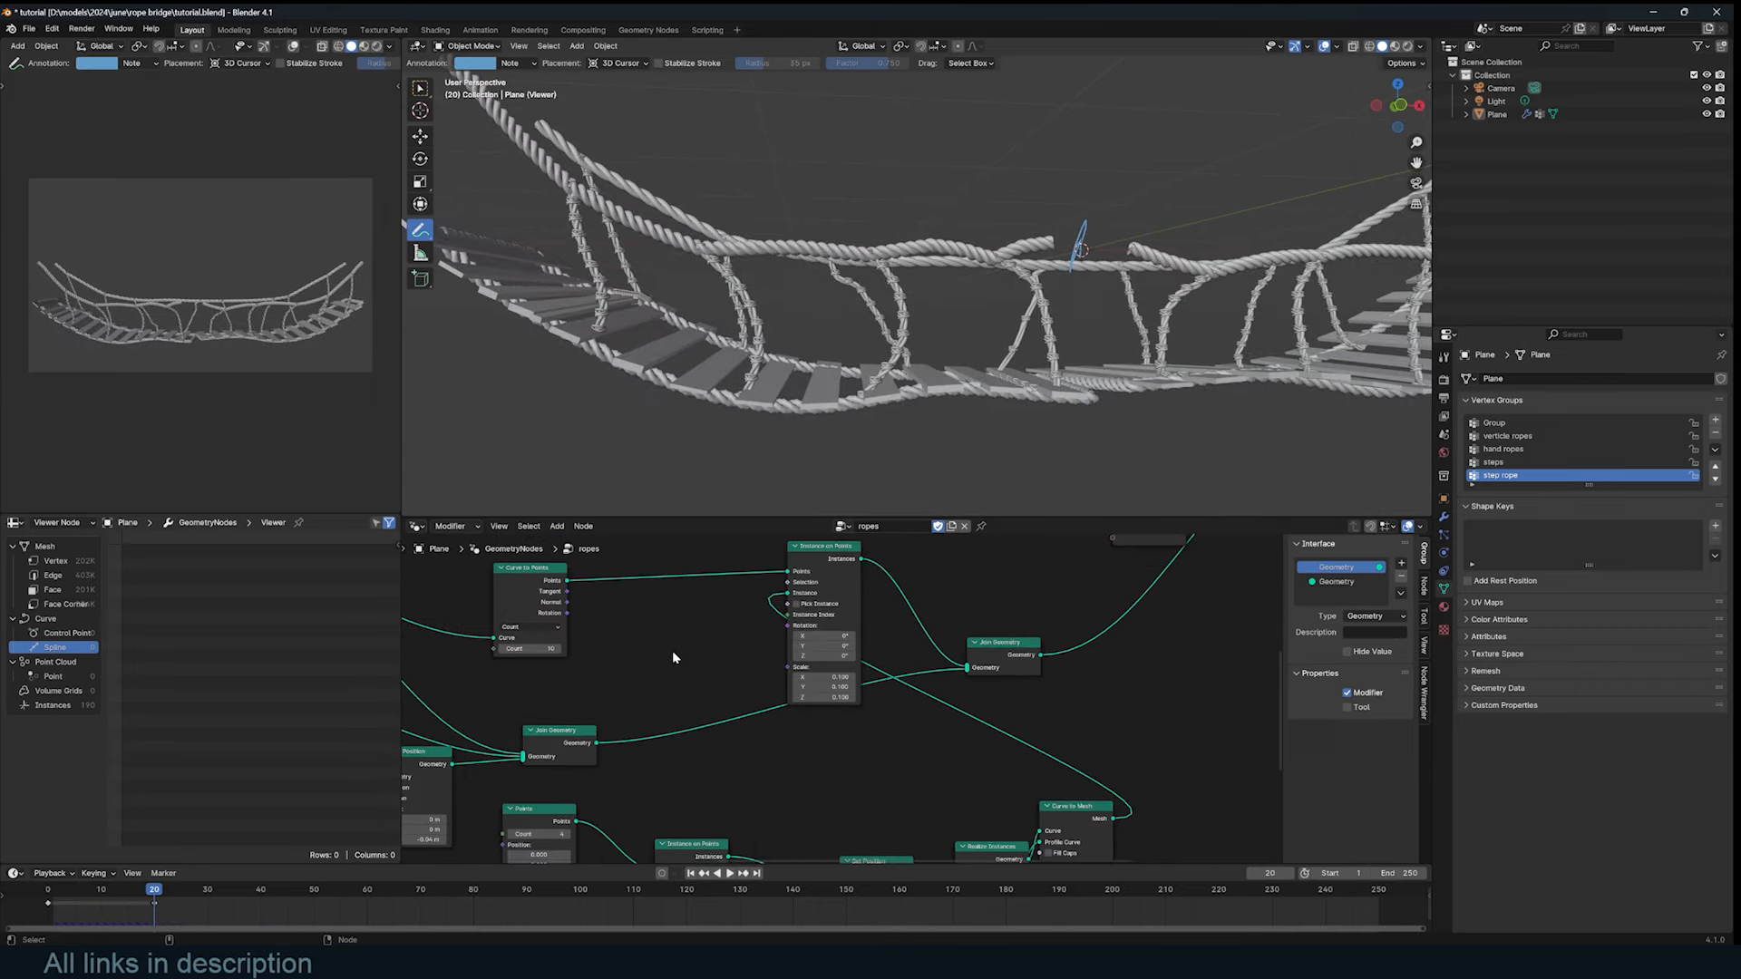
left_click_drag(566, 614, 787, 626)
key("space")
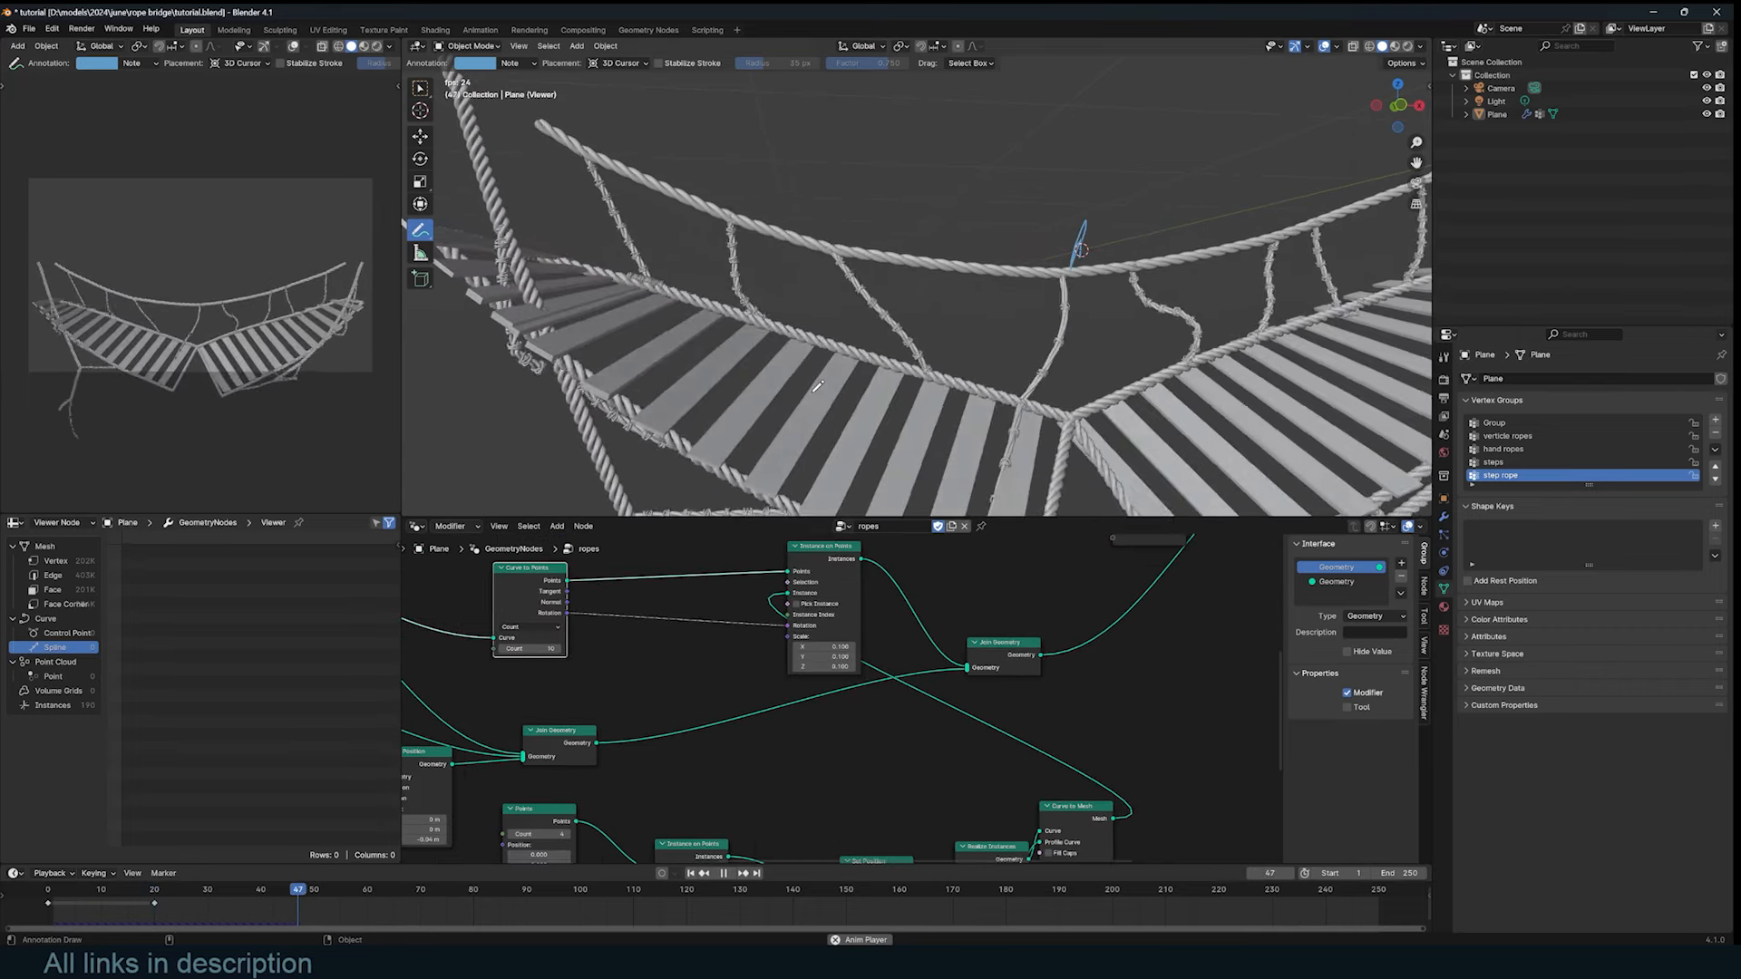
key("Escape")
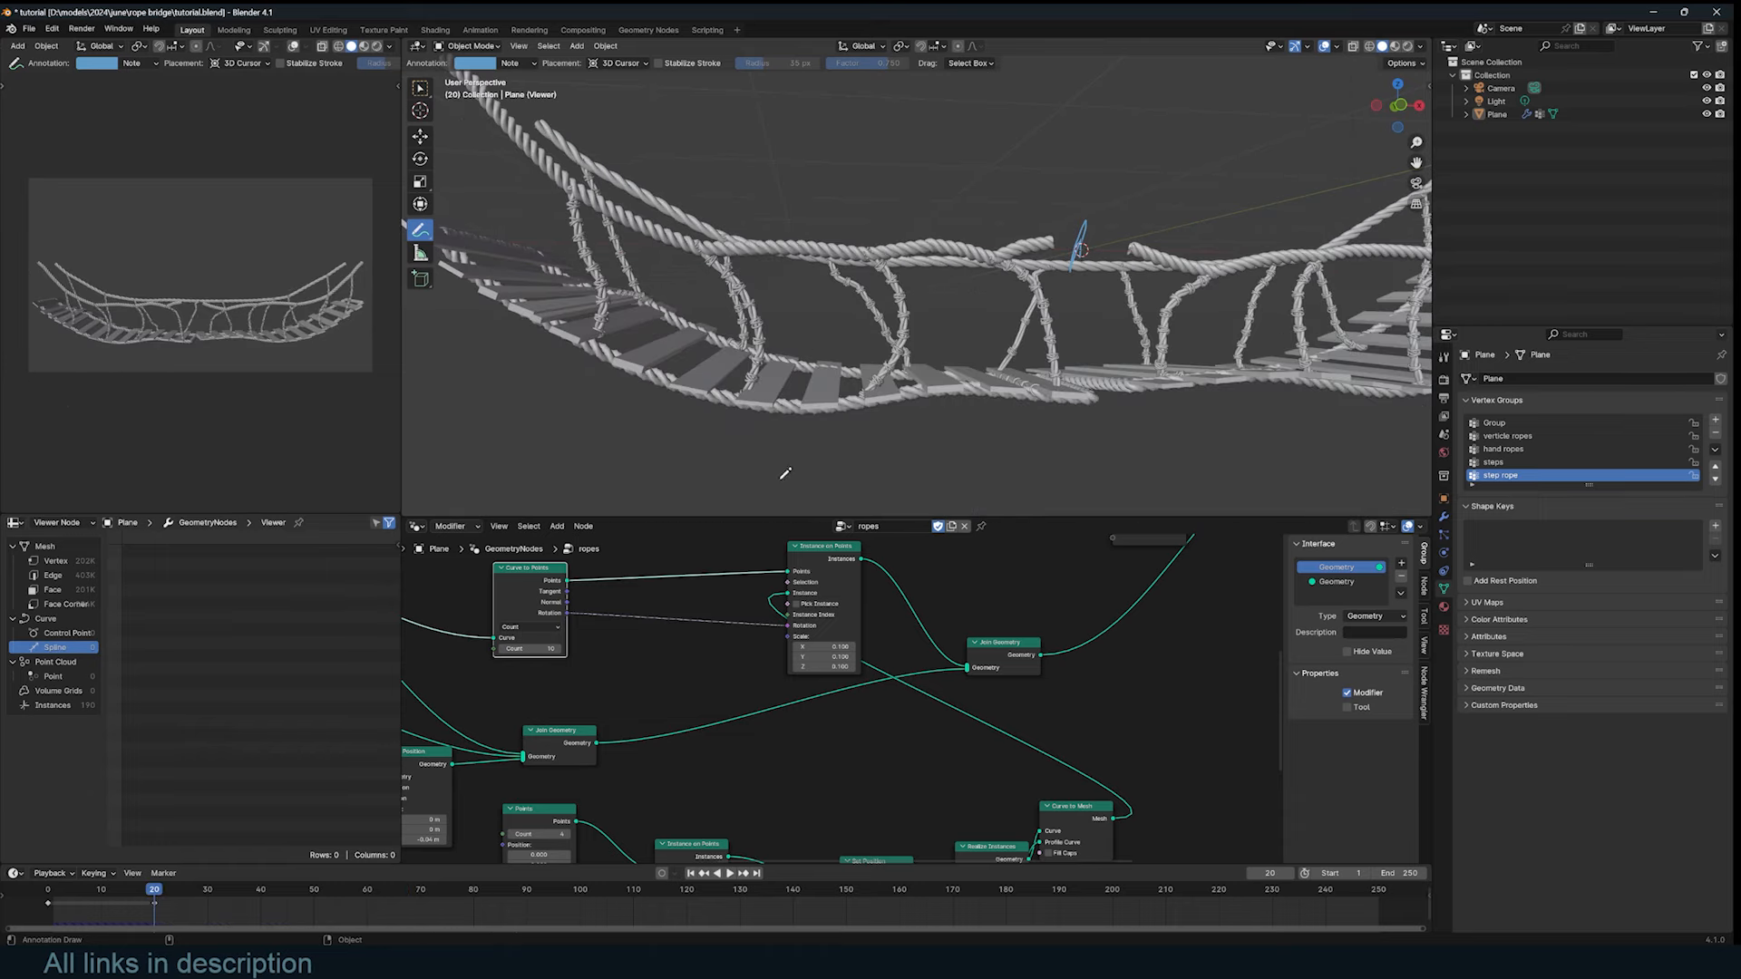
scroll(773, 622, "up", 2)
middle_click_drag(748, 610, 766, 637)
scroll(771, 637, "down", 2)
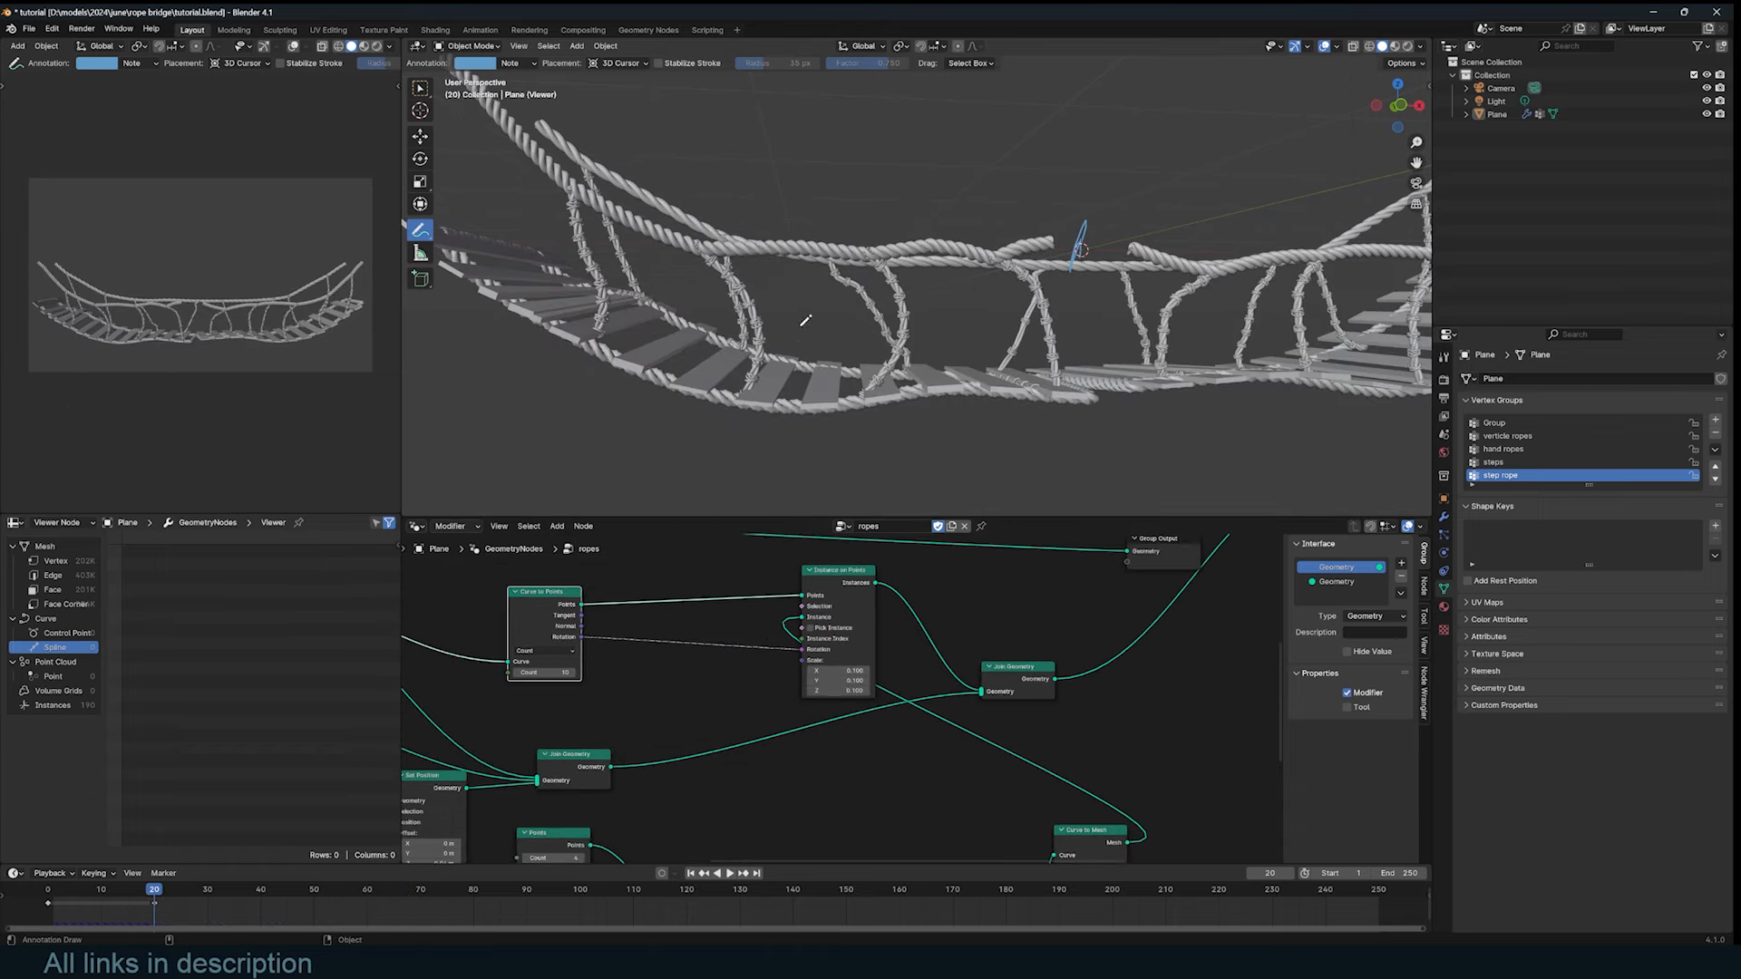
key("space")
key("Escape")
mouse_move(898, 341)
middle_mouse_down()
mouse_move(835, 360)
mouse_move(906, 347)
middle_mouse_up()
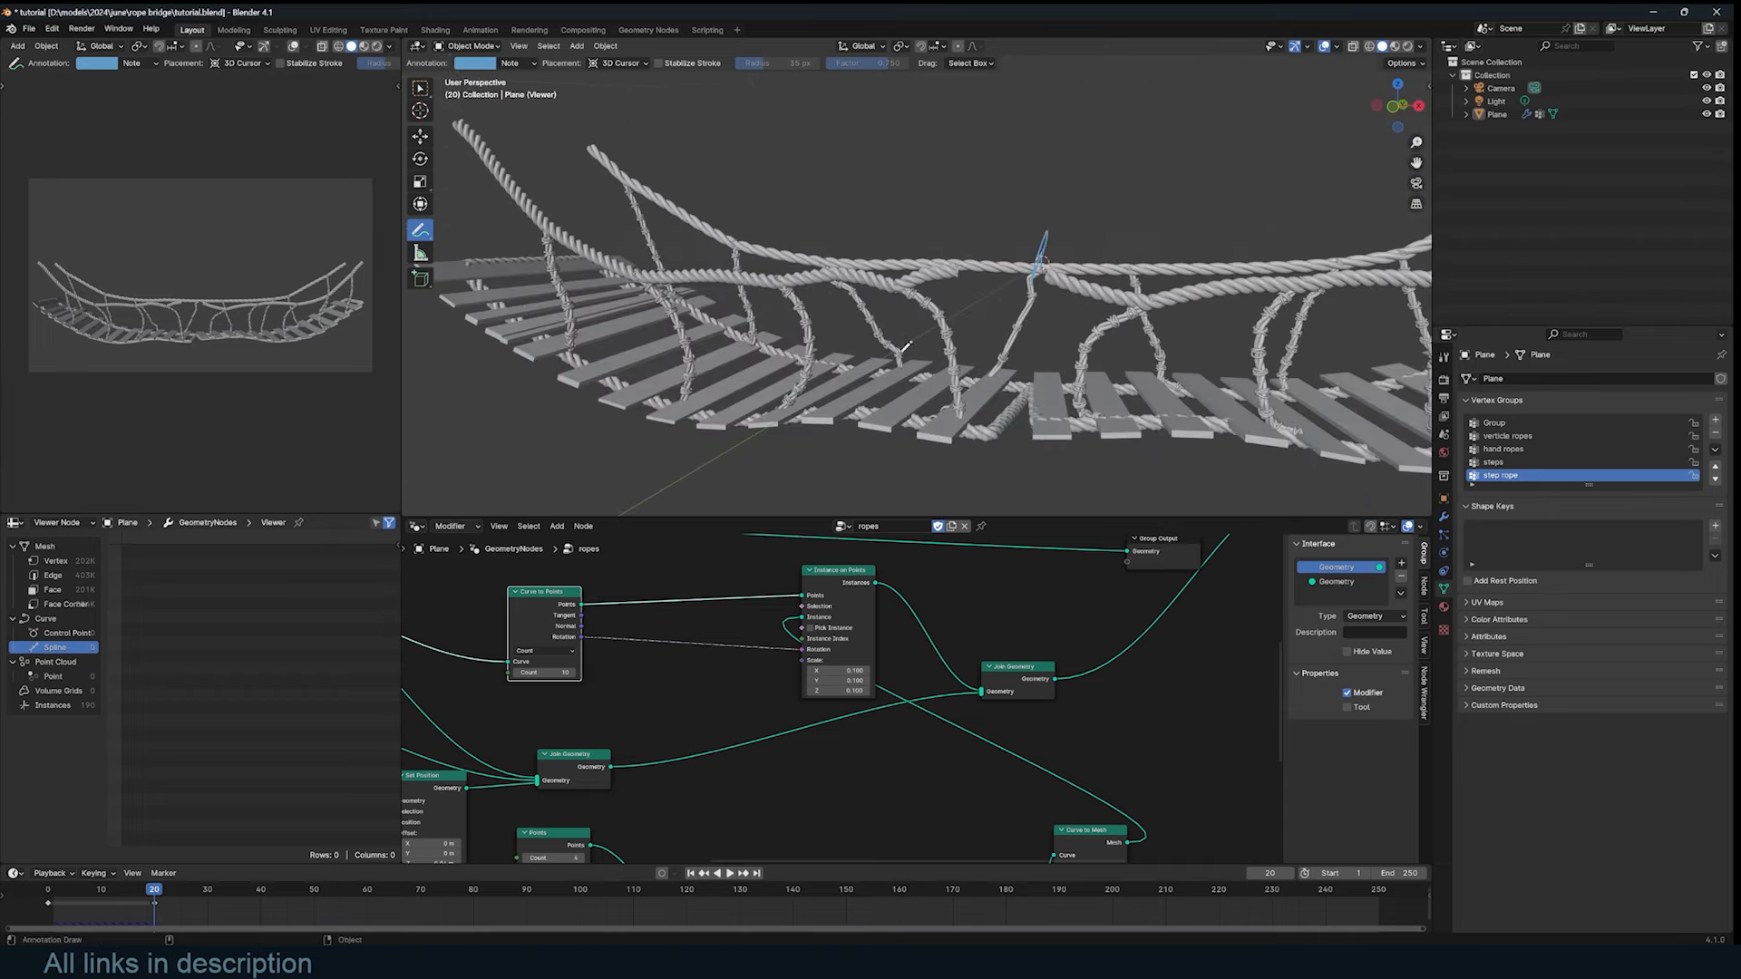
Step: Add an Endpoint Selection node and spread out the neighbouring nodes to make room before Curve to Points
scroll(816, 553, "up", 2)
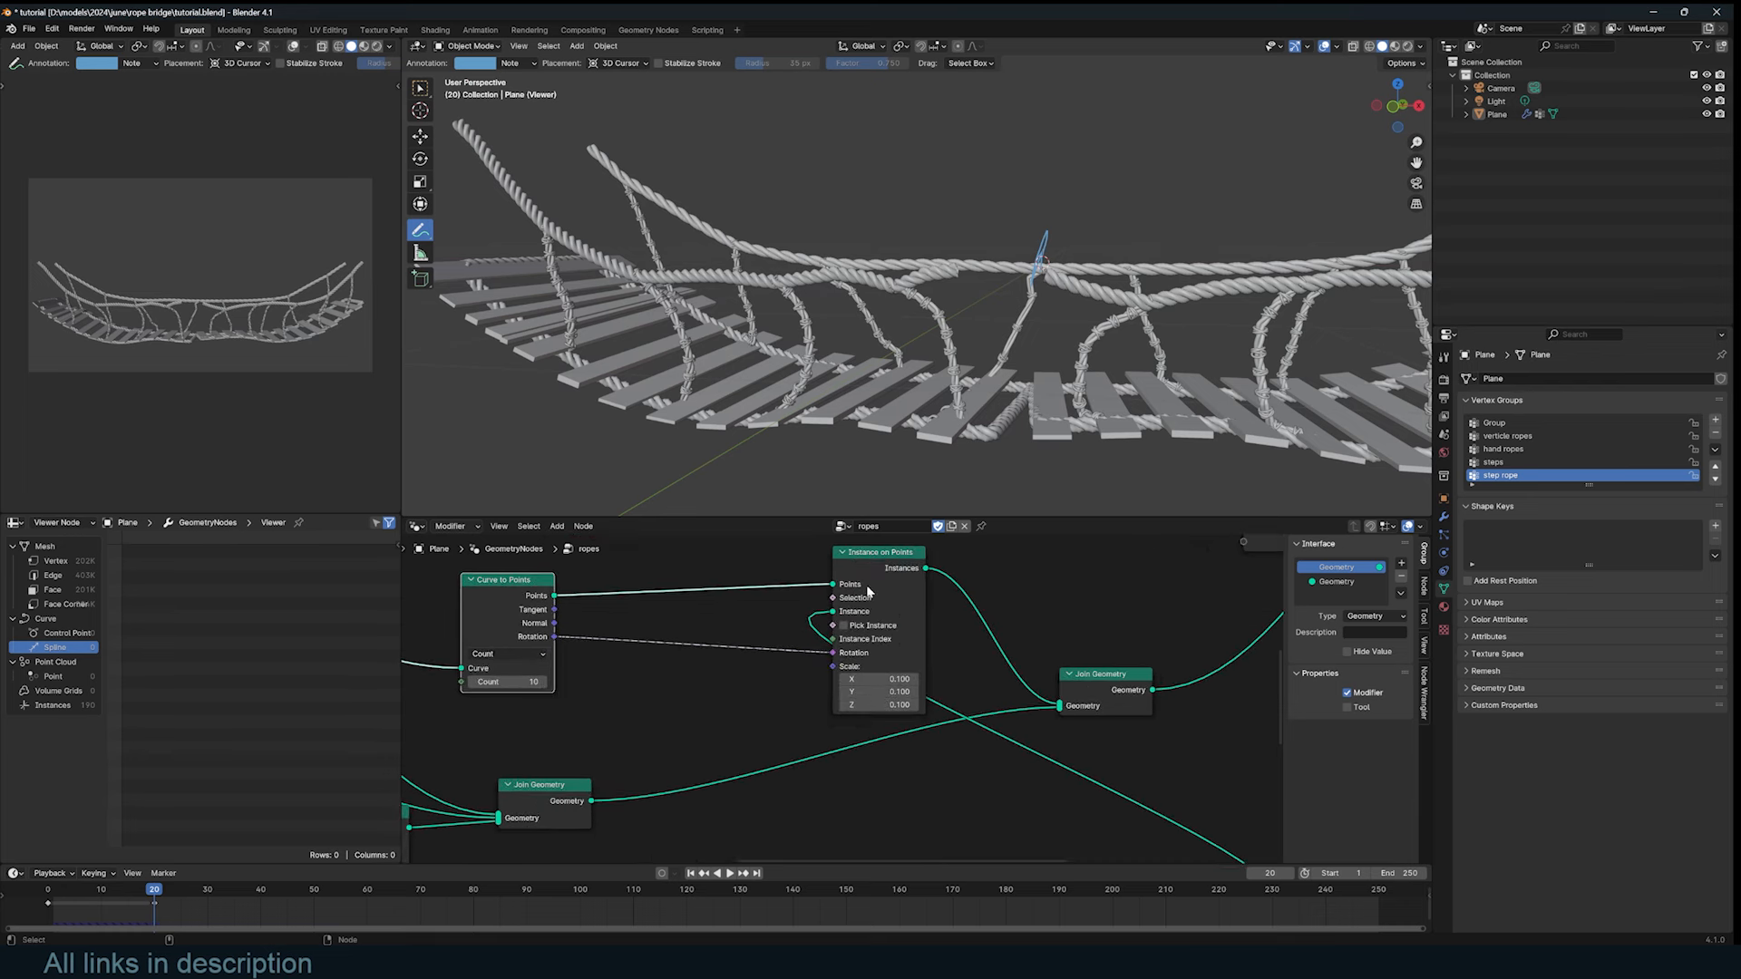
left_click_drag(868, 591, 918, 591)
middle_click_drag(864, 651, 886, 652)
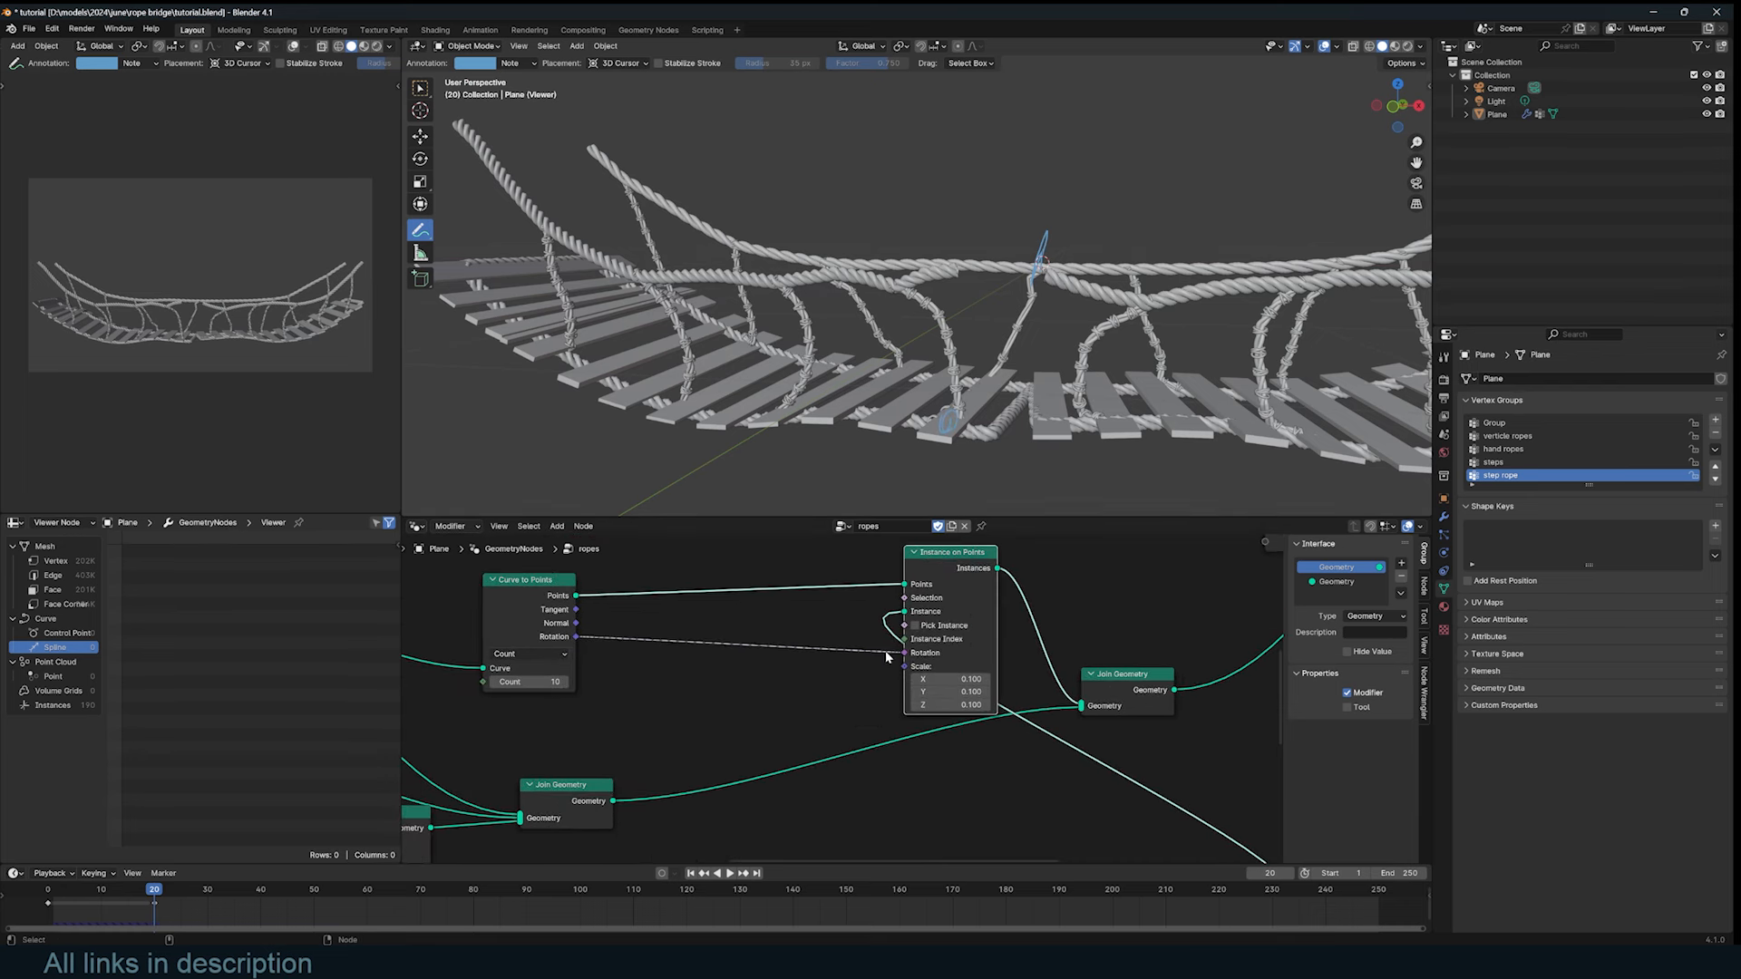
key("shift+a")
type("end")
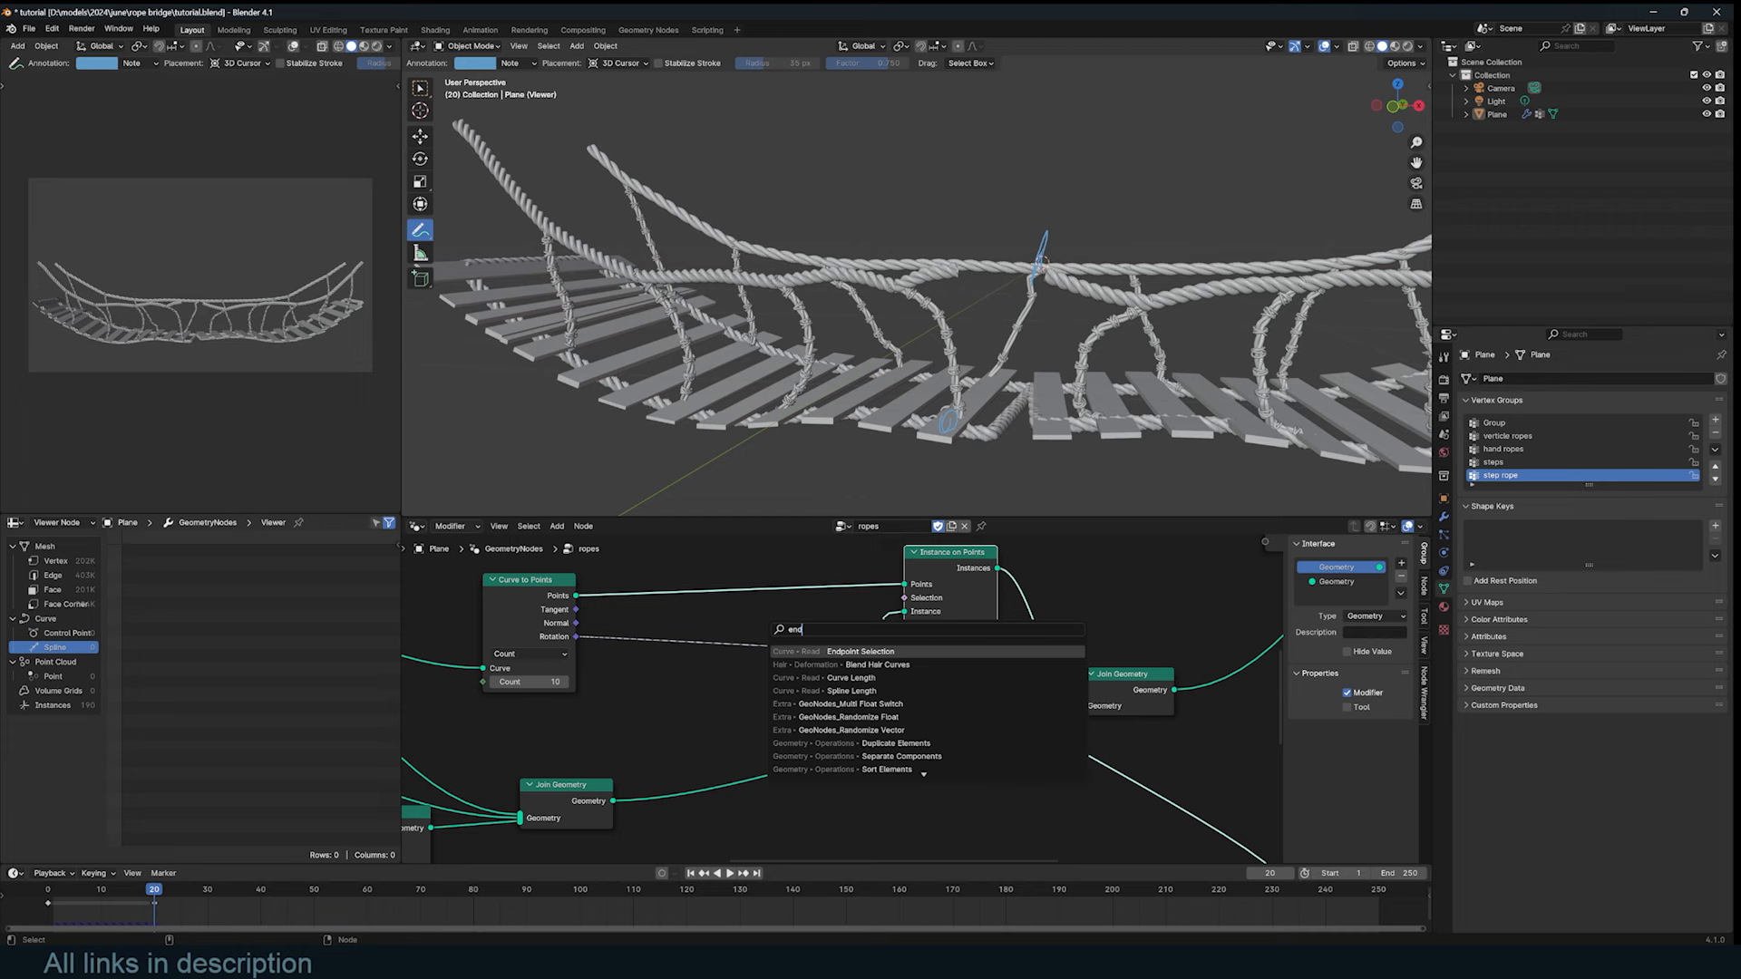
key("Return")
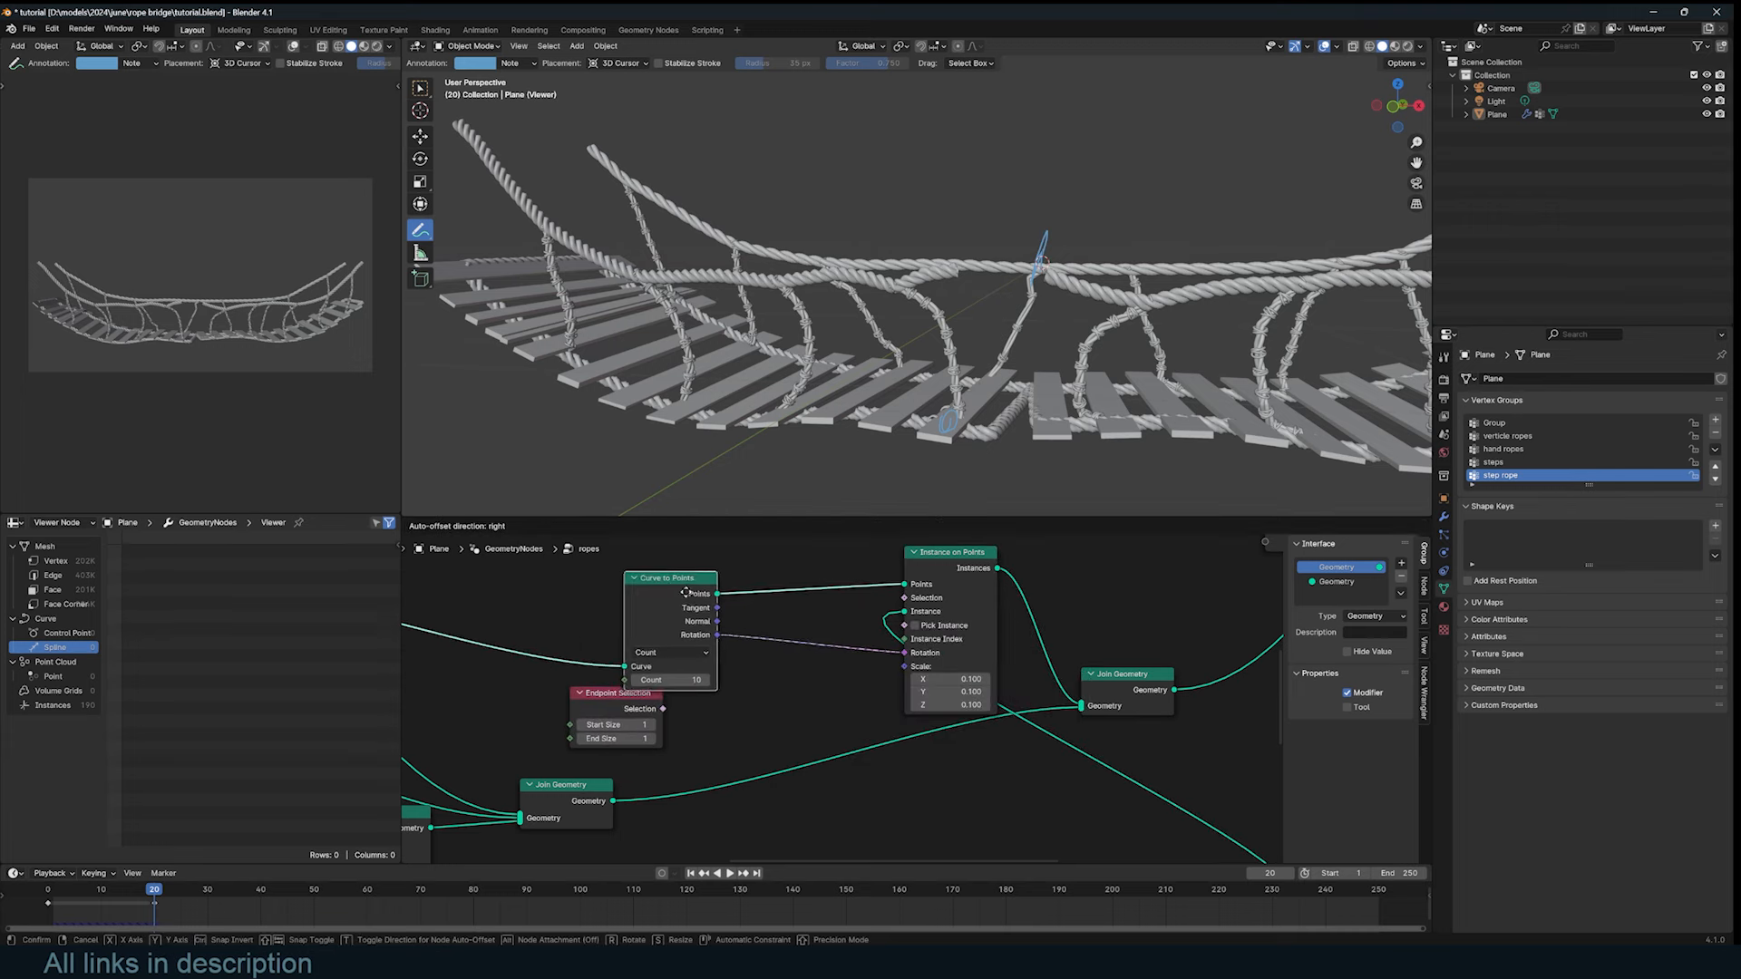
left_click_drag(686, 593, 715, 590)
left_click_drag(629, 696, 486, 666)
middle_click_drag(600, 671, 719, 687)
Step: Insert a Capture Attribute node before Curve to Points and feed Endpoint Selection into its value
key("shift+a")
type("ca")
key("Down")
key("Return")
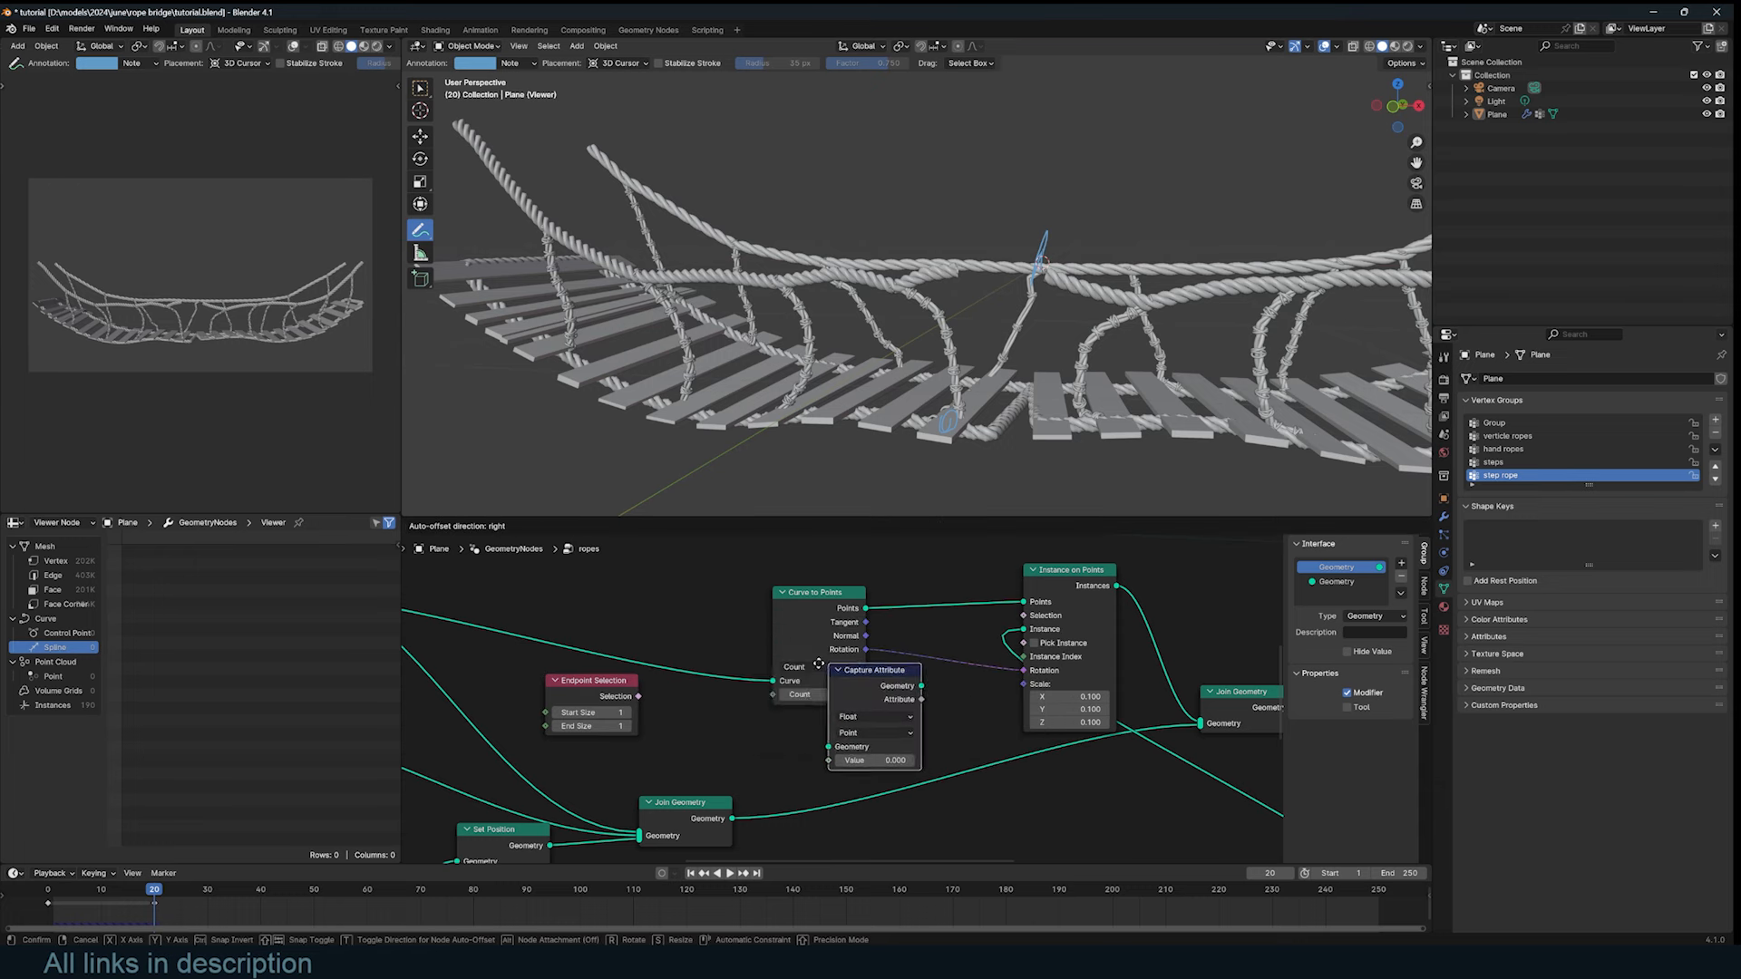
left_click_drag(594, 697, 607, 747)
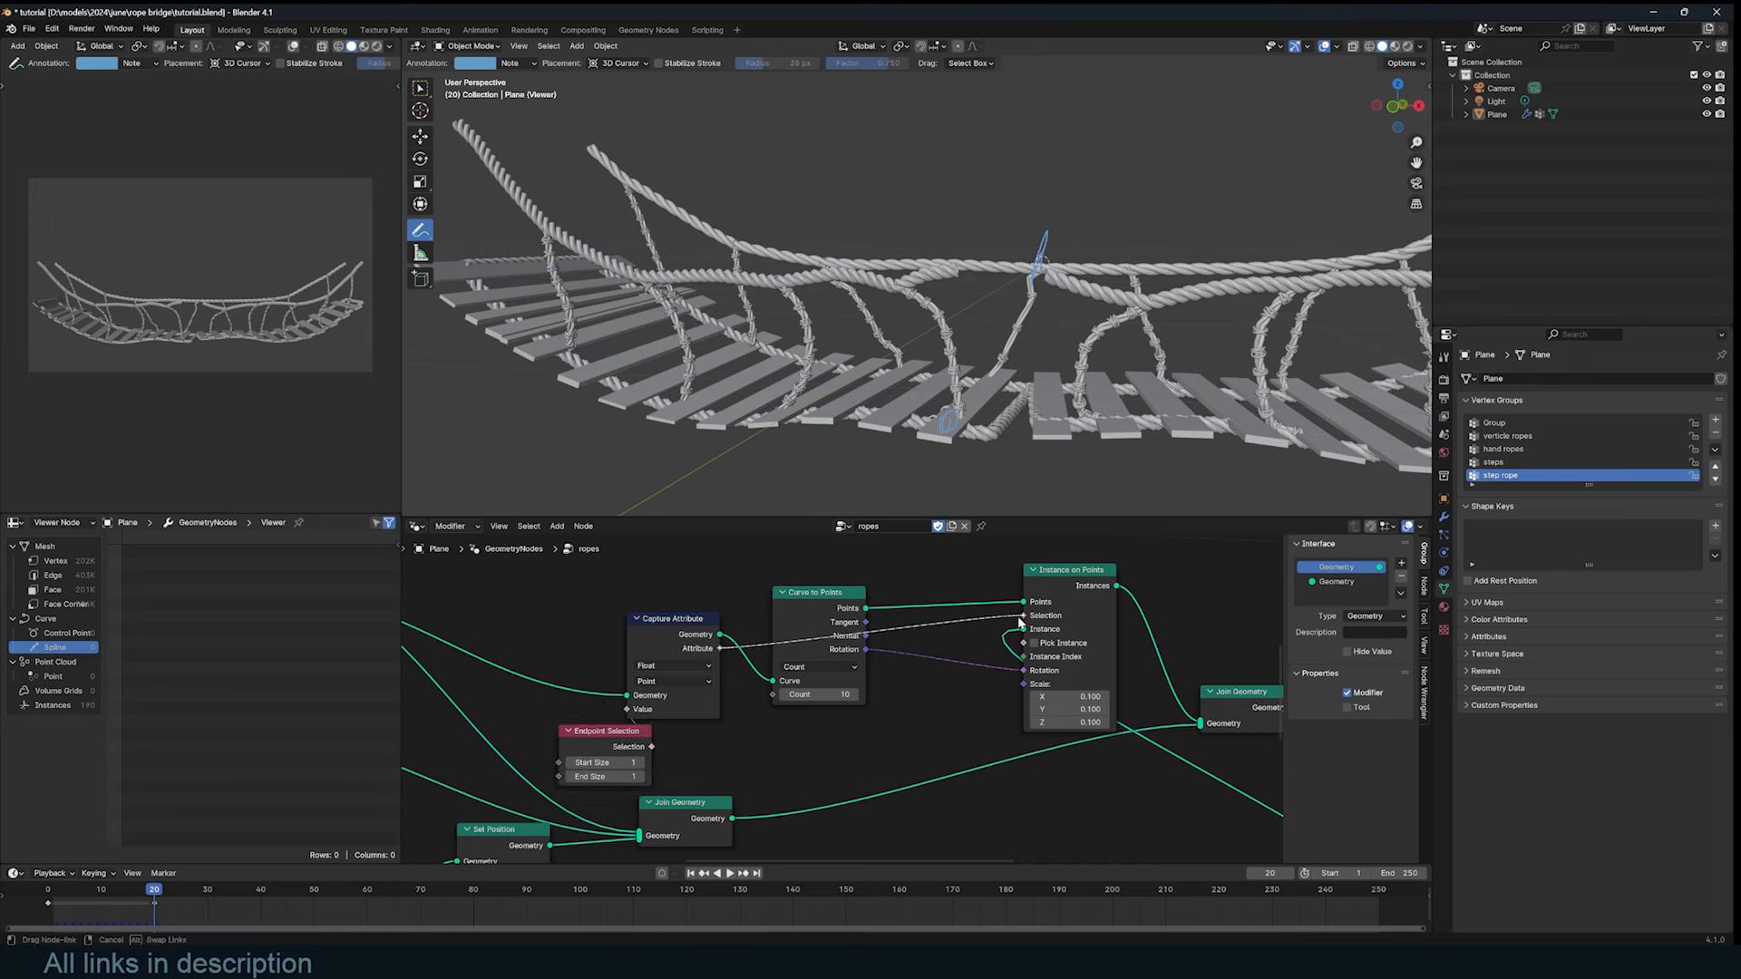
Step: Use the captured endpoint attribute as the Instance on Points selection and raise the knots' scale uniformly beyond 0.17
middle_click_drag(897, 720, 791, 703)
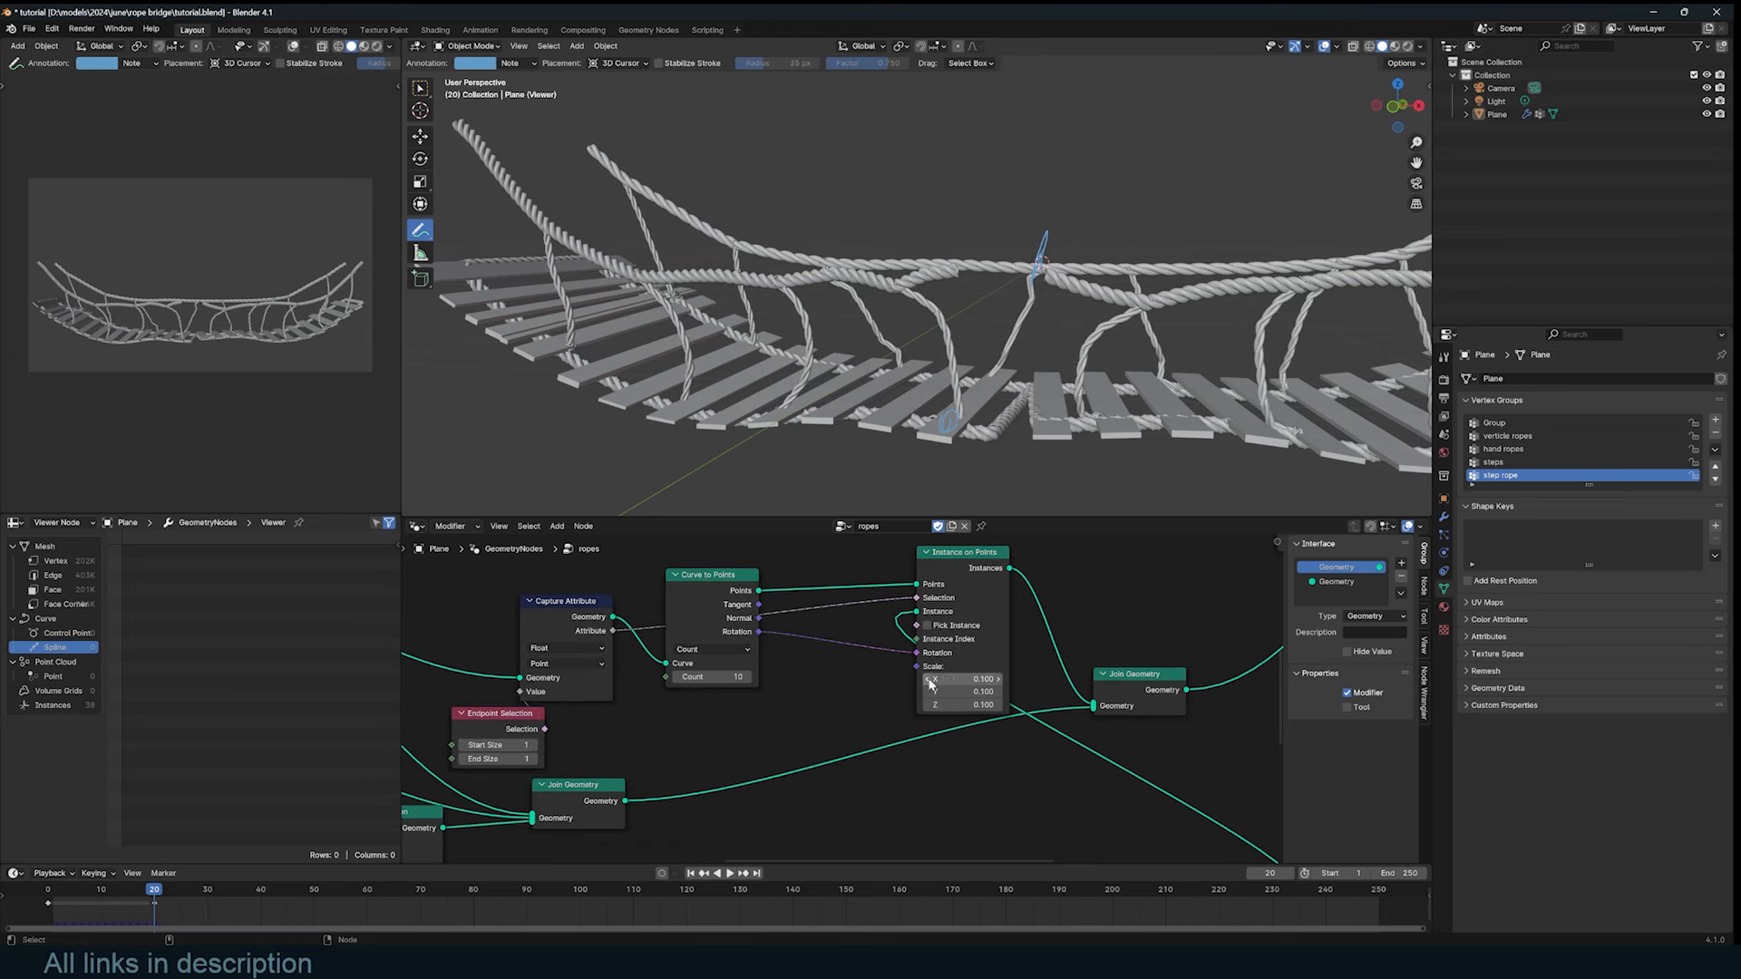
left_click_drag(961, 680, 1006, 680)
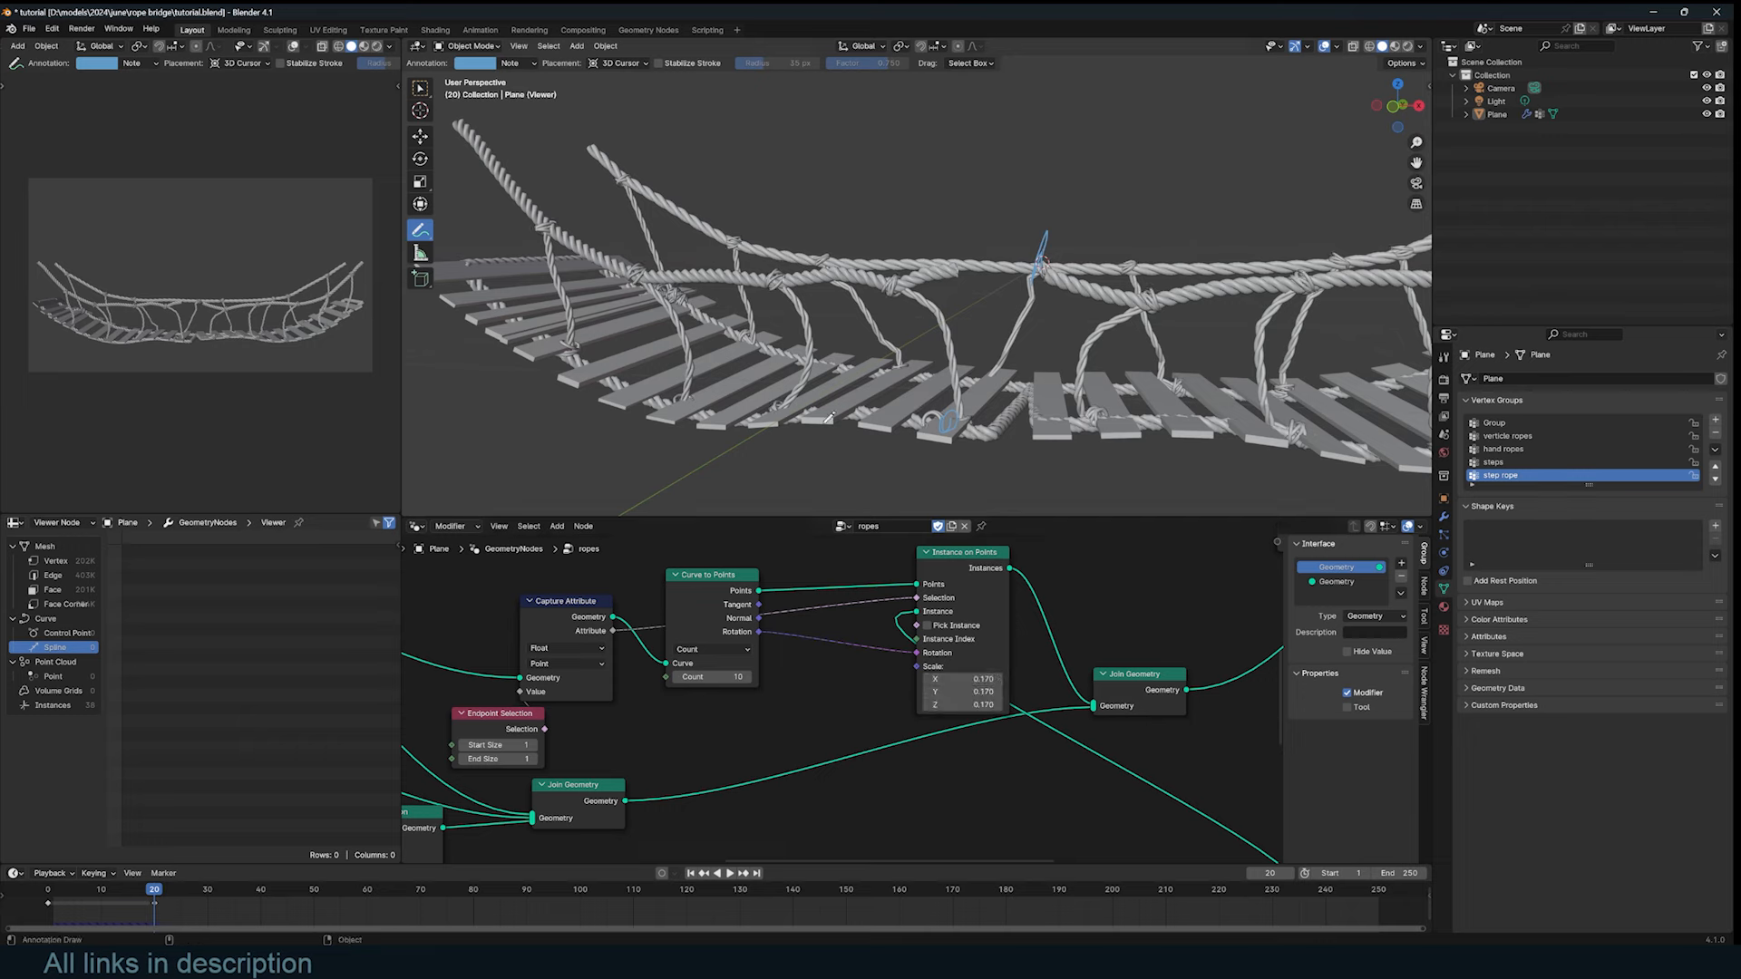
middle_click_drag(831, 417, 824, 465)
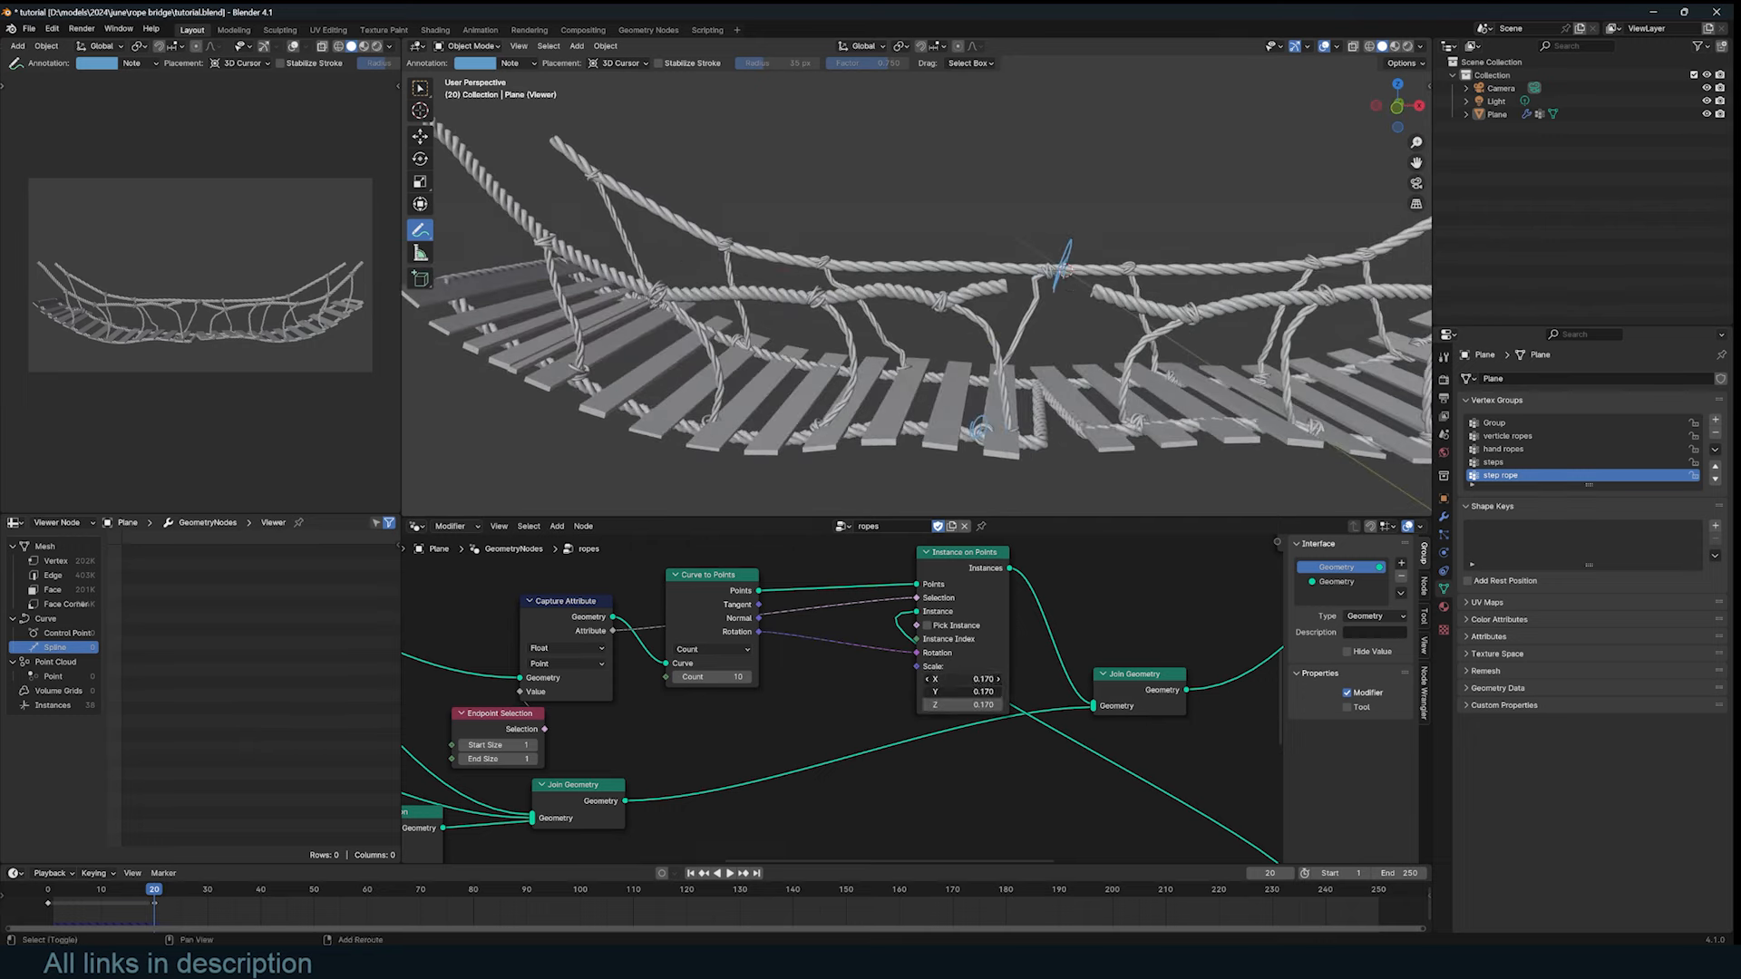
left_click_drag(963, 680, 998, 679)
Step: Play the tearing animation and examine the enlarged endpoint knots on the bridge from several angles
scroll(1104, 749, "down", 5)
middle_click_drag(1105, 749, 797, 618)
middle_click_drag(863, 709, 814, 608)
scroll(813, 608, "up", 3)
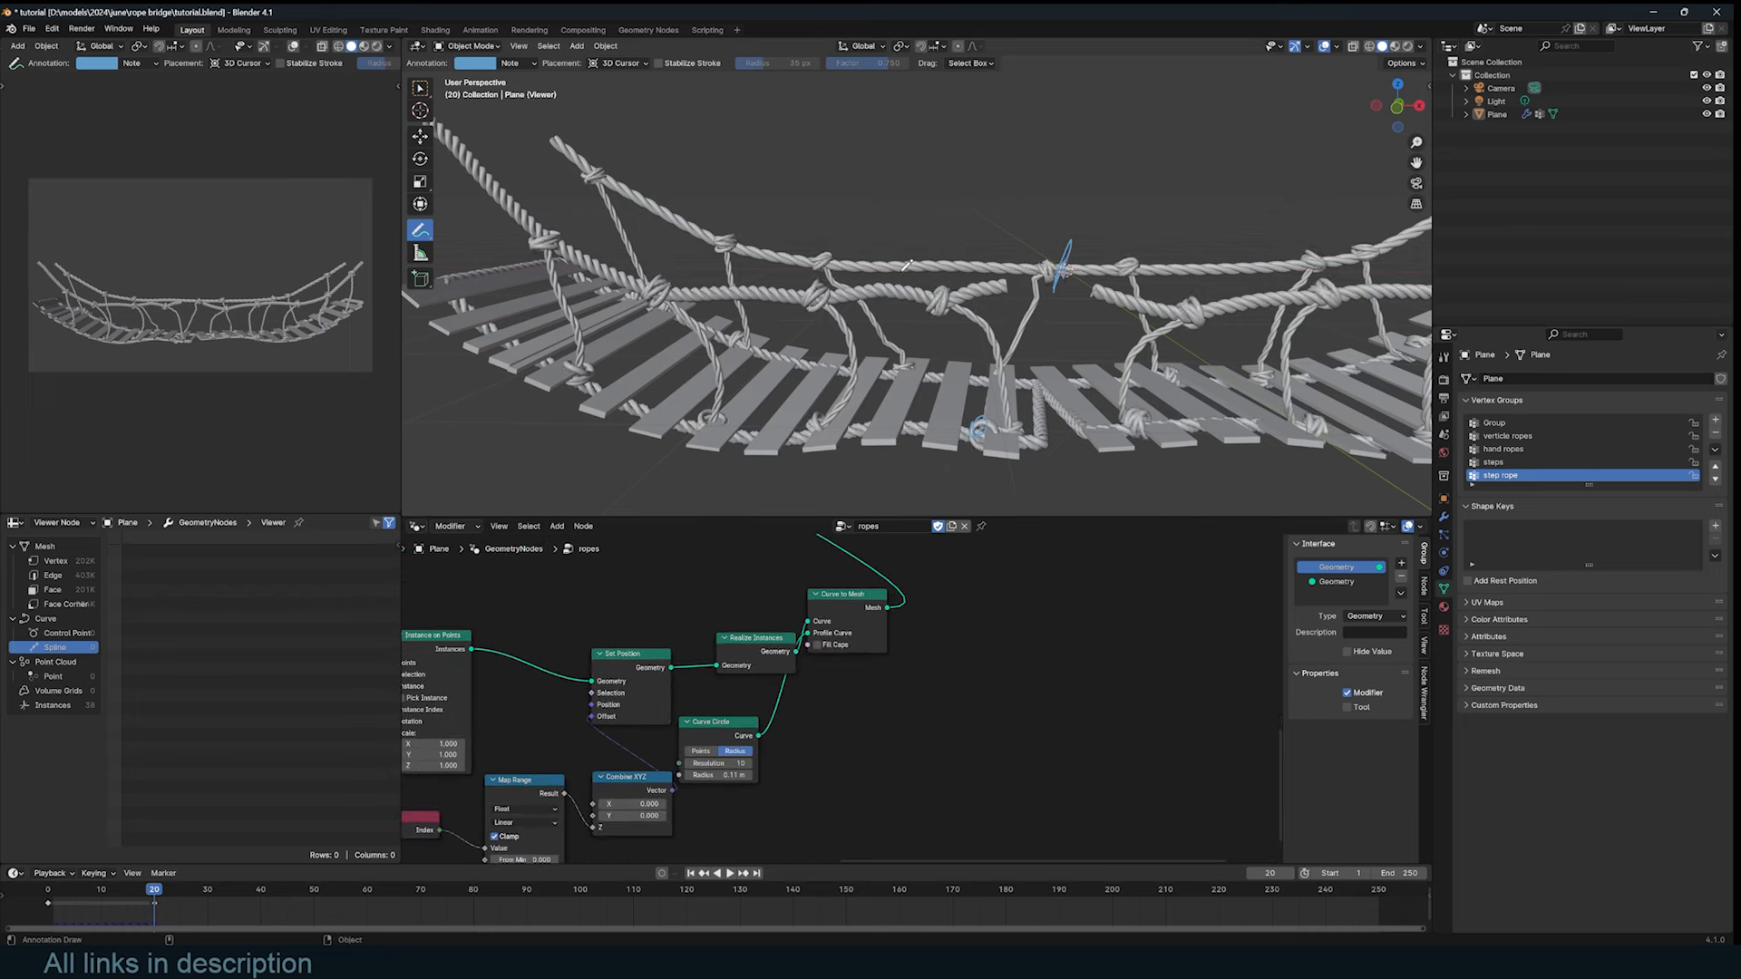
scroll(905, 265, "down", 5)
key("space")
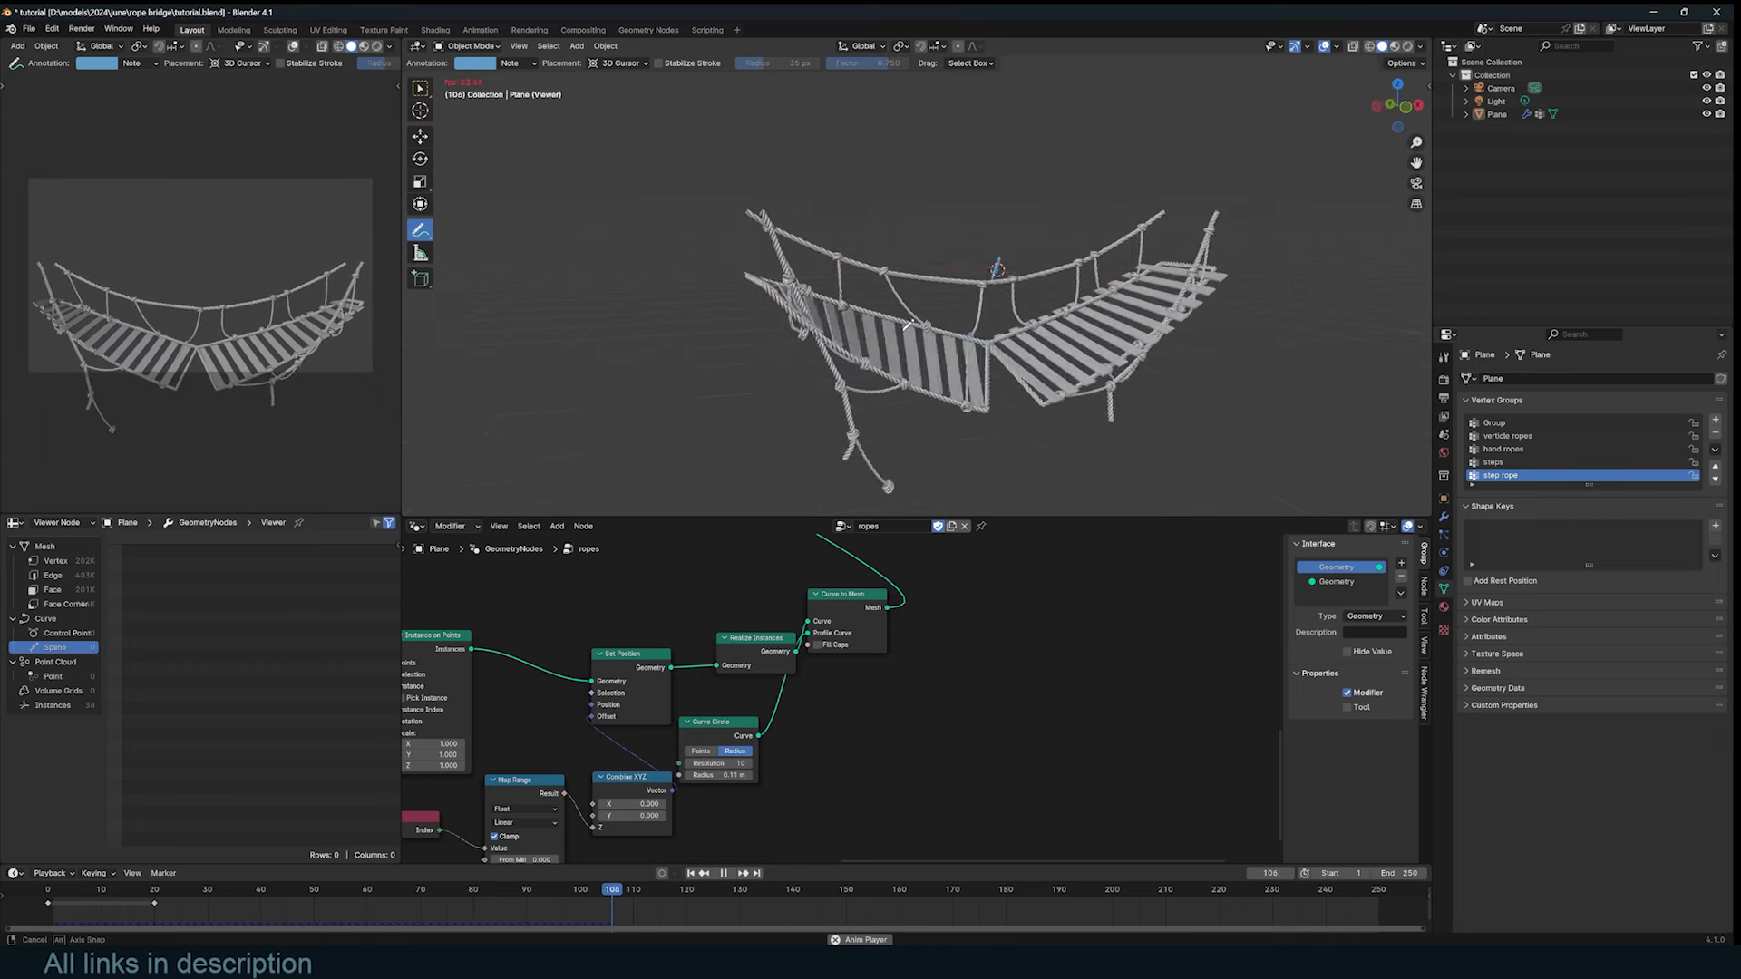
middle_click_drag(908, 325, 854, 334)
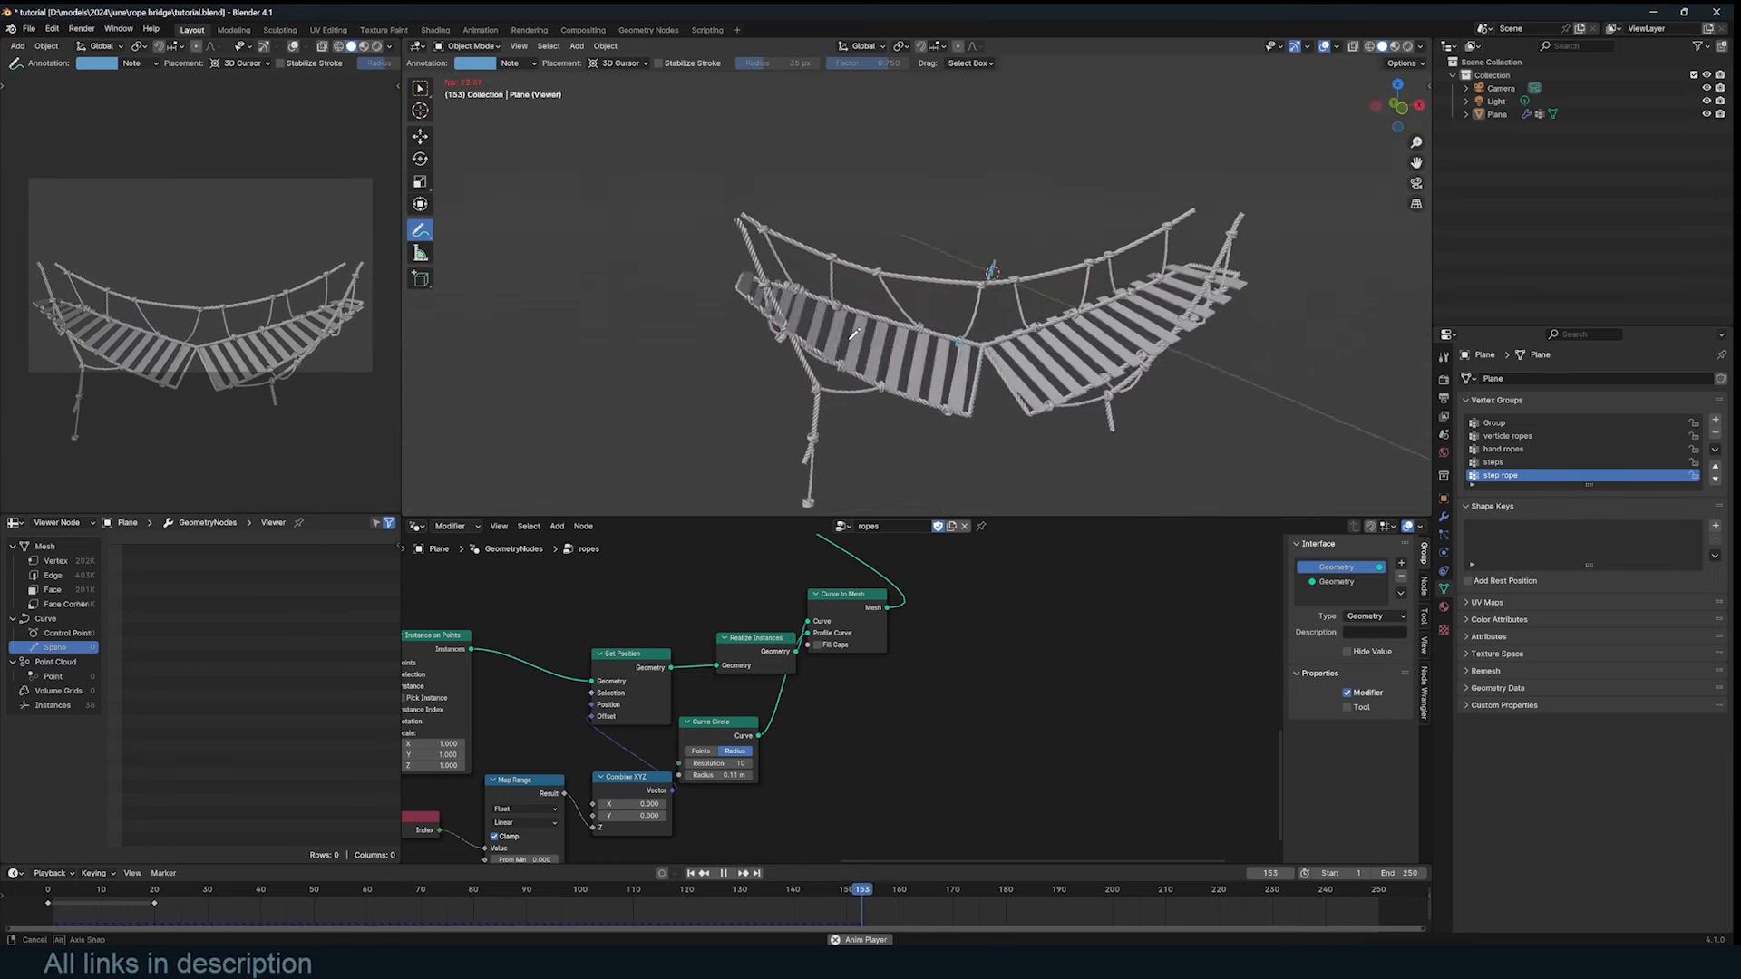
middle_click_drag(854, 334, 927, 338)
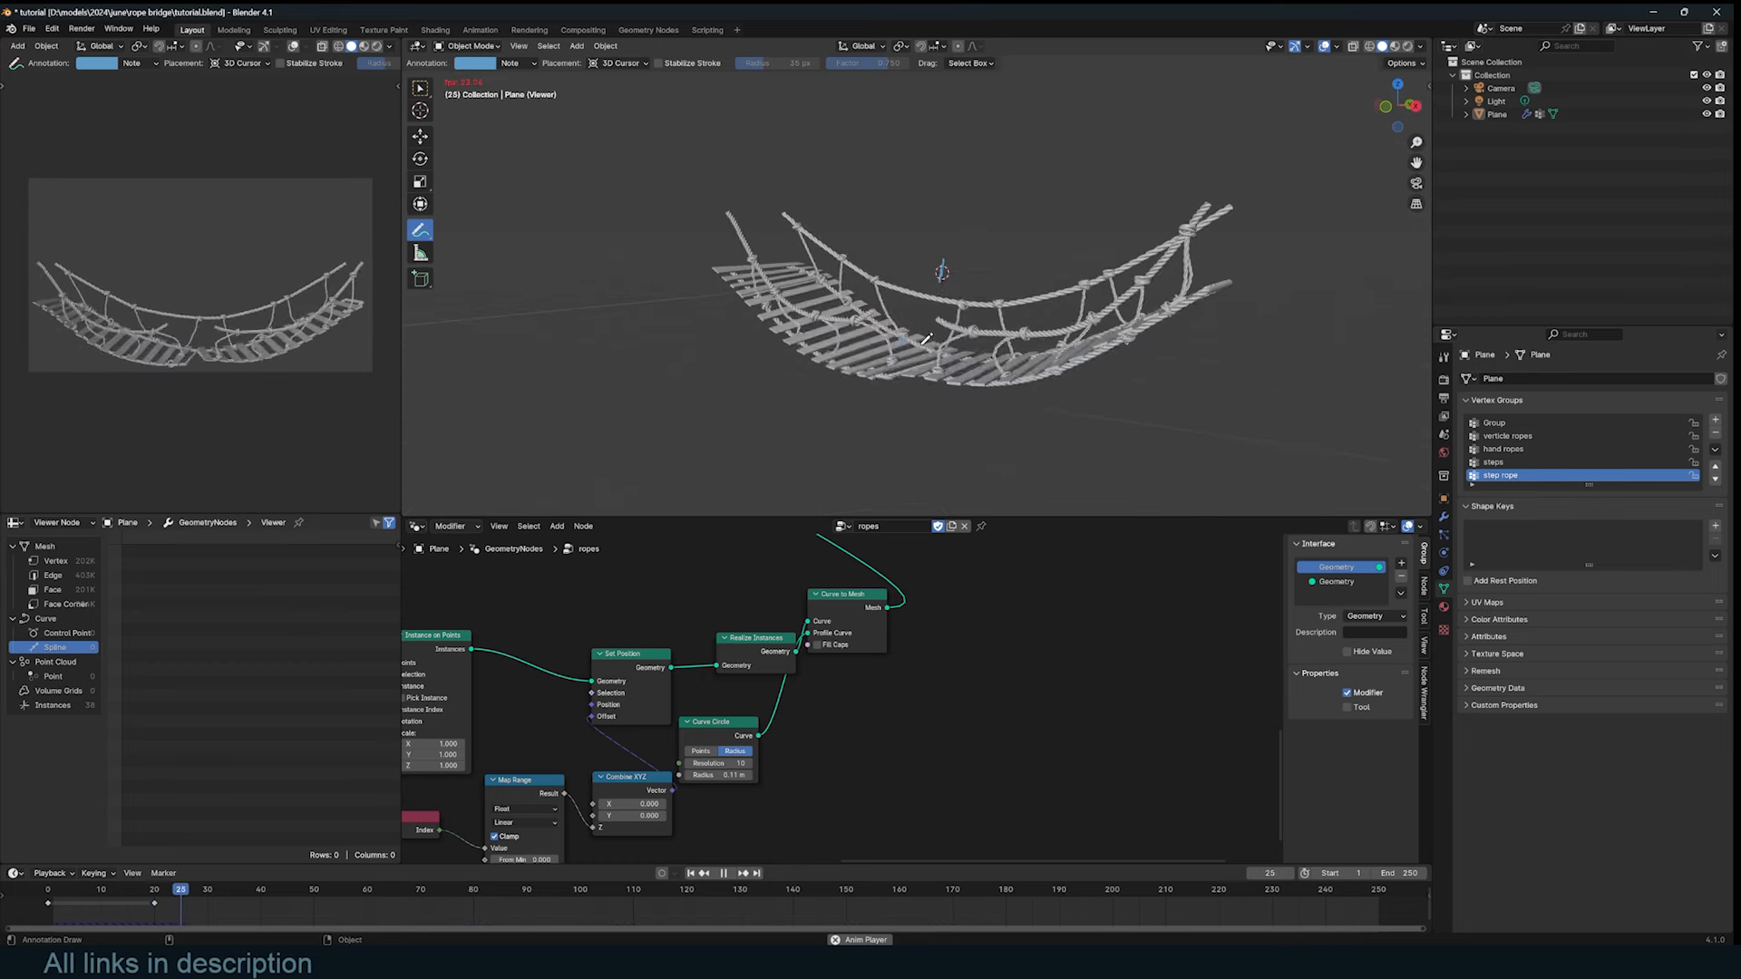
middle_click_drag(927, 338, 978, 338)
key("space")
Step: Switch the 3D viewport to material preview shading and inspect the torn bridge up close
left_click(1395, 47)
middle_click_drag(1147, 283, 1184, 285)
scroll(1184, 285, "up", 4)
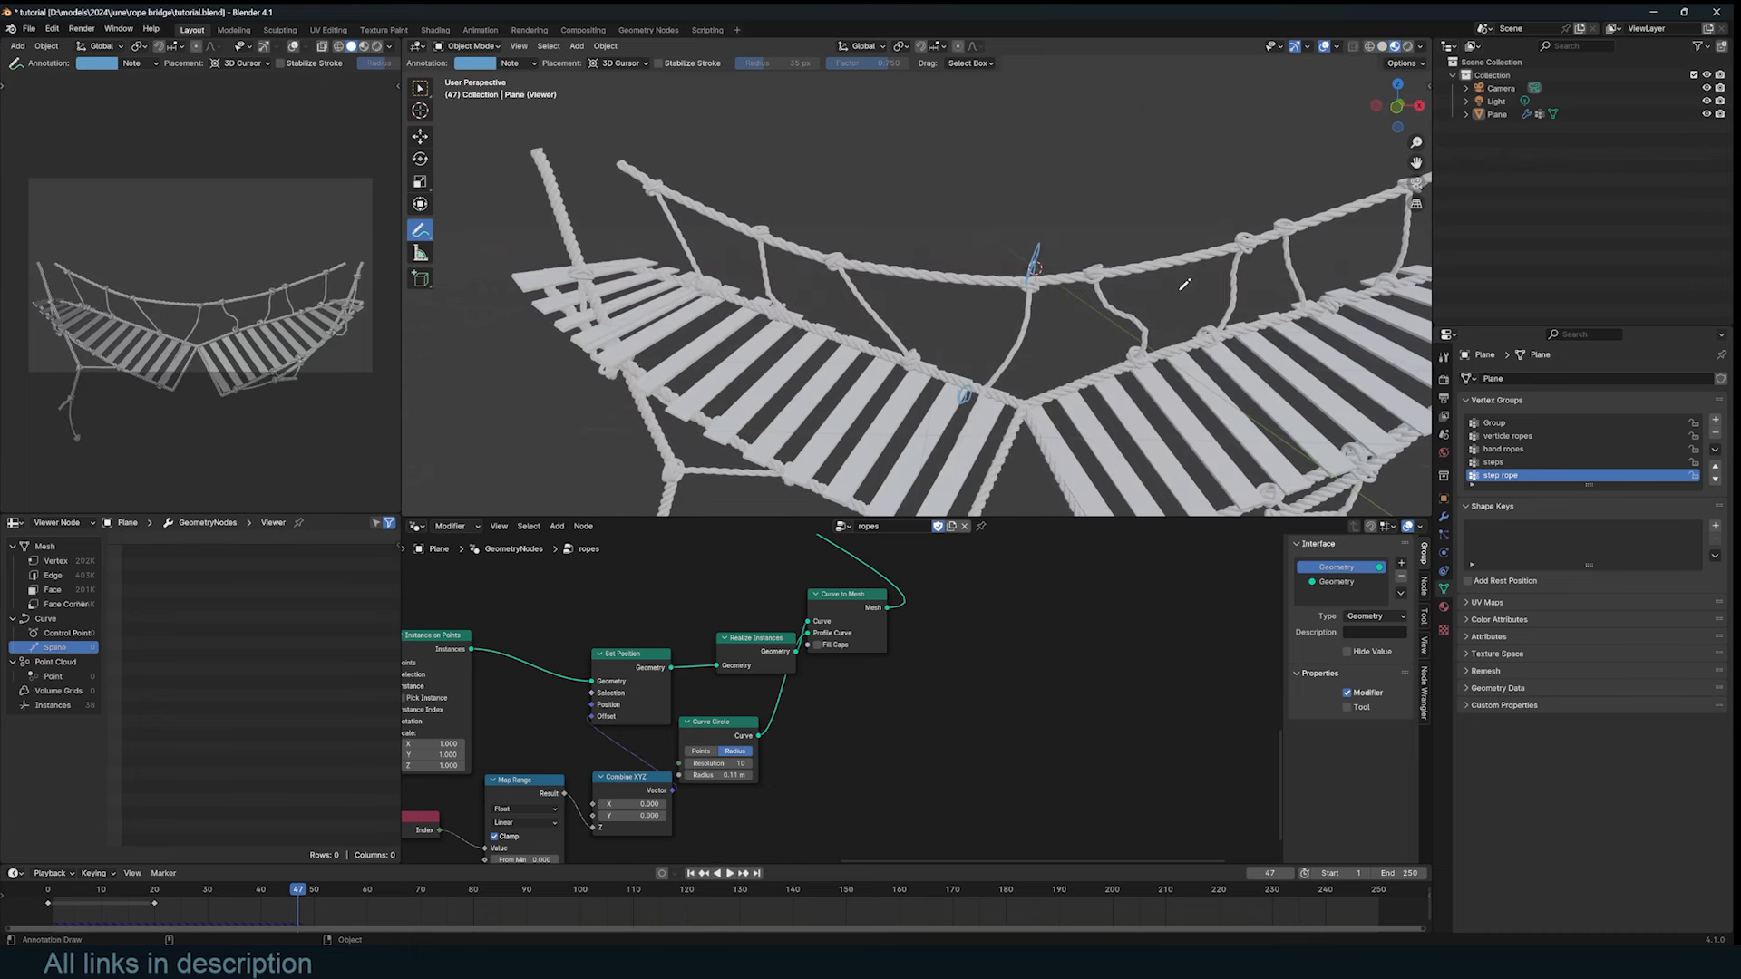
scroll(1184, 285, "down", 6)
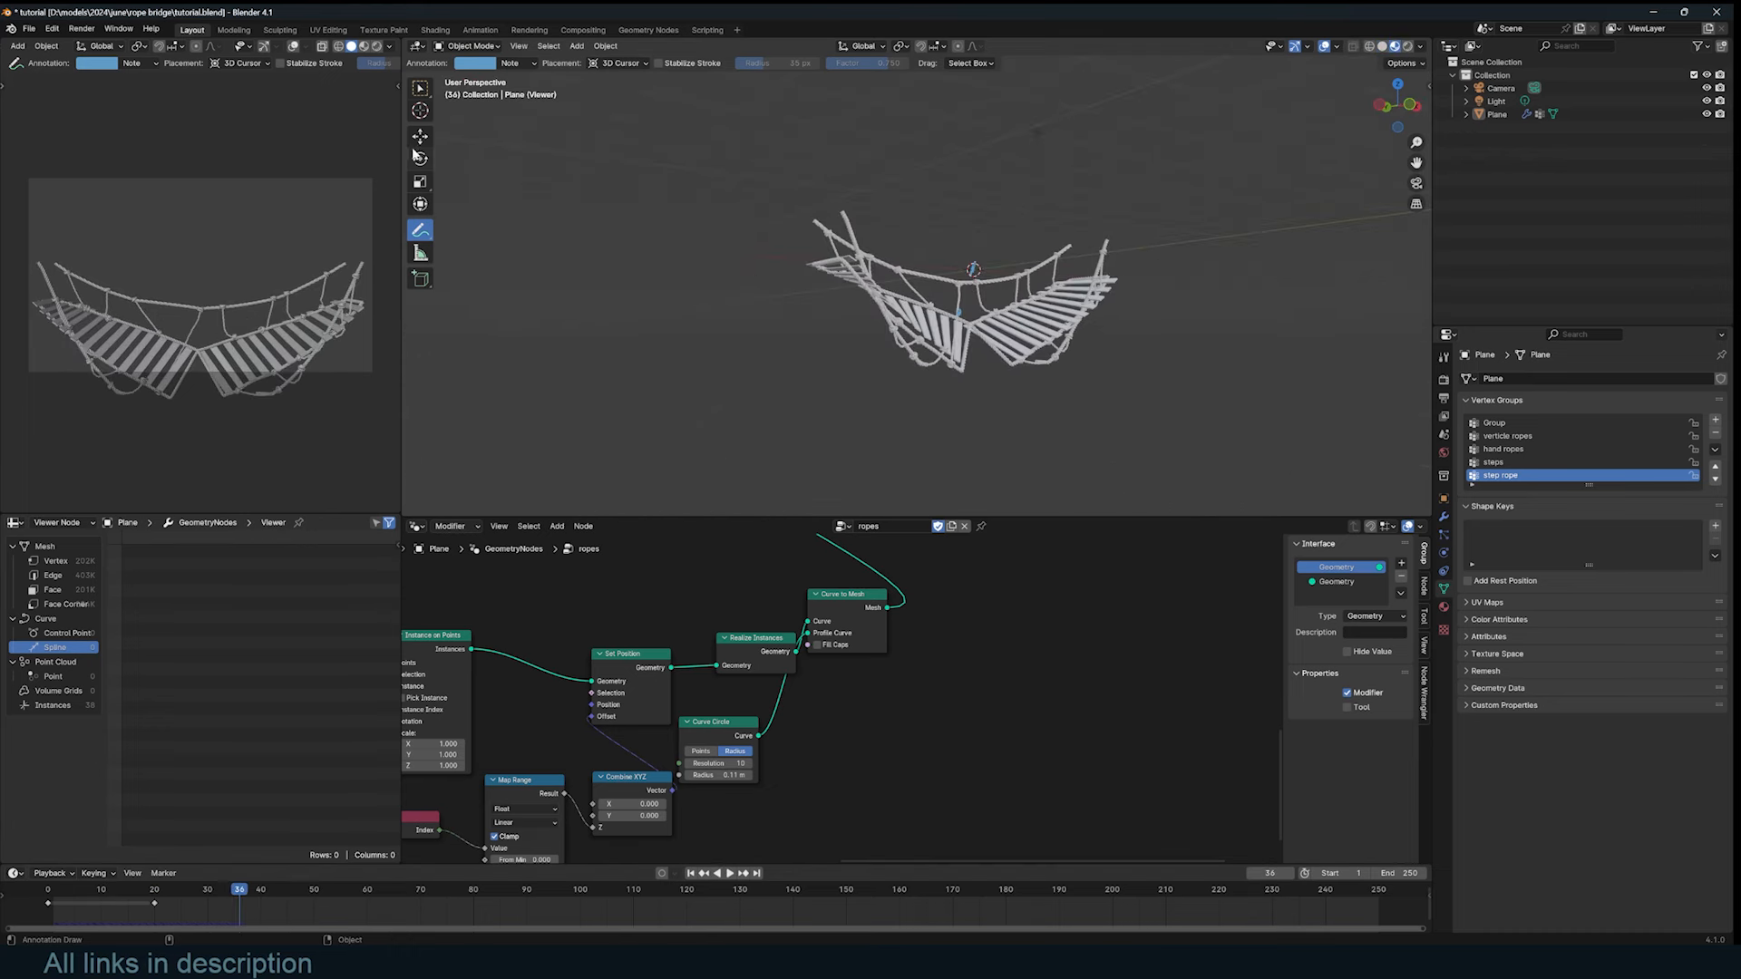
Step: Add a cube mesh and move it down along the Z axis to sit below the bridge
key("shift+a")
mouse_move(1014, 319)
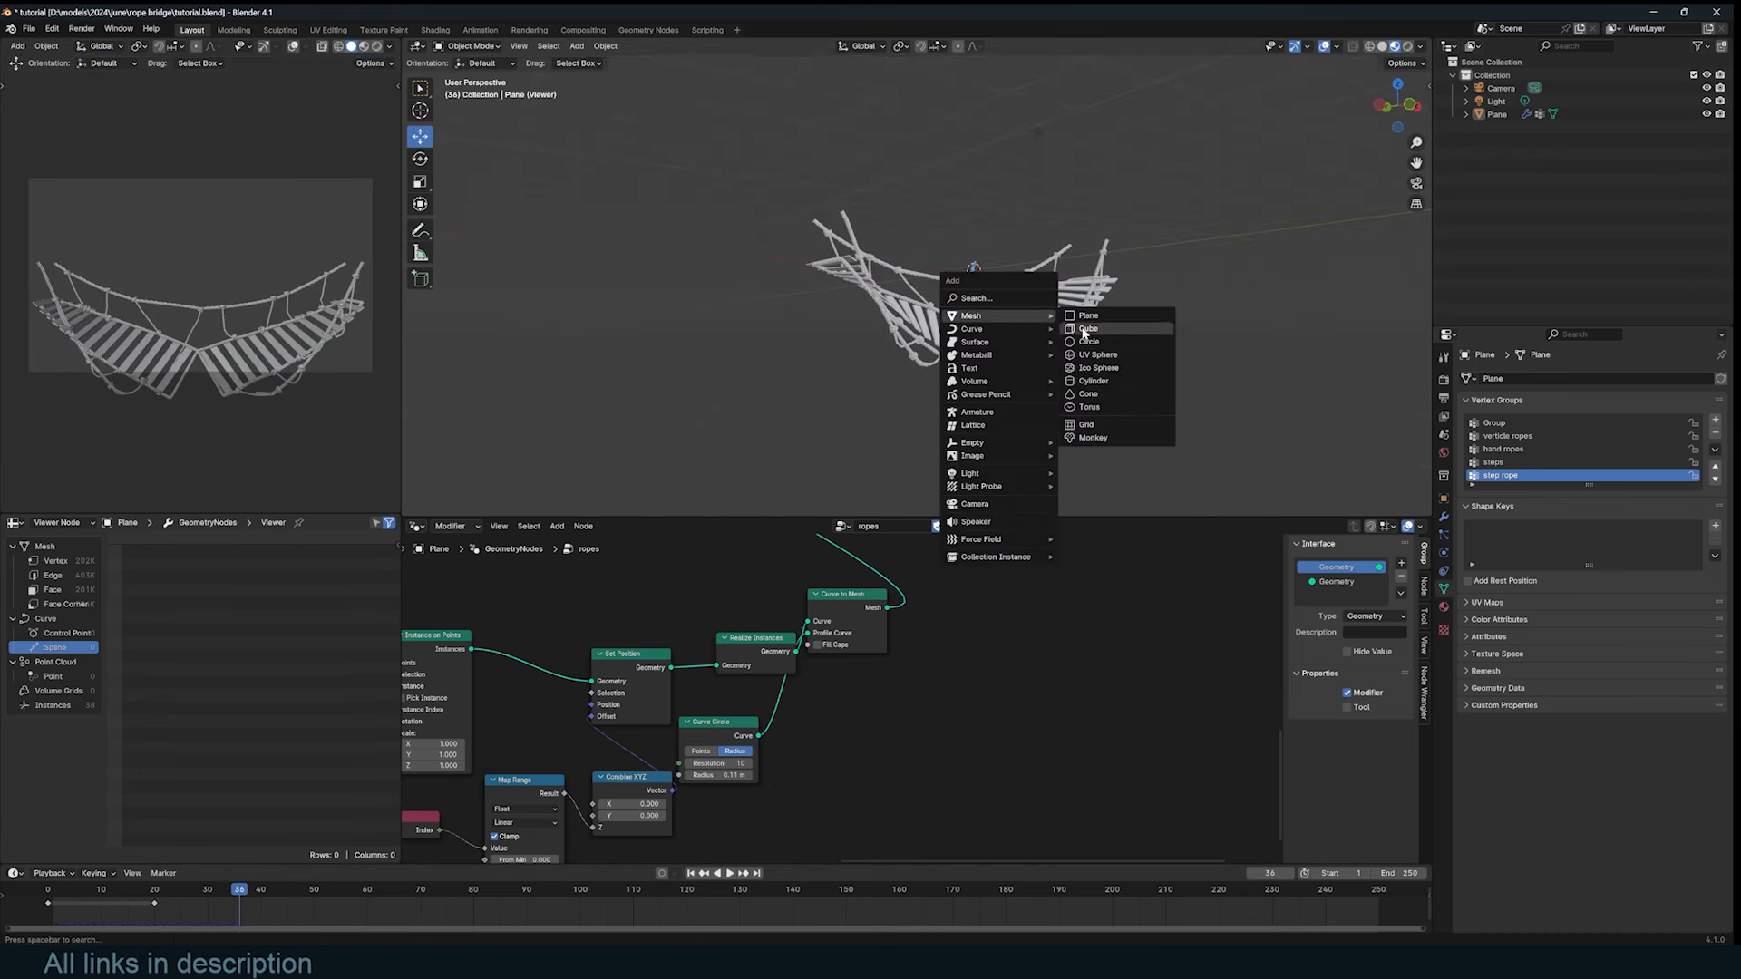
left_click(1111, 330)
middle_click_drag(1033, 337, 1031, 337)
key("g")
key("z")
left_click(1030, 472)
Step: Preview the bridge's final Join Geometry output through the Viewer node and reselect the cube below the bridge
left_click(1030, 334)
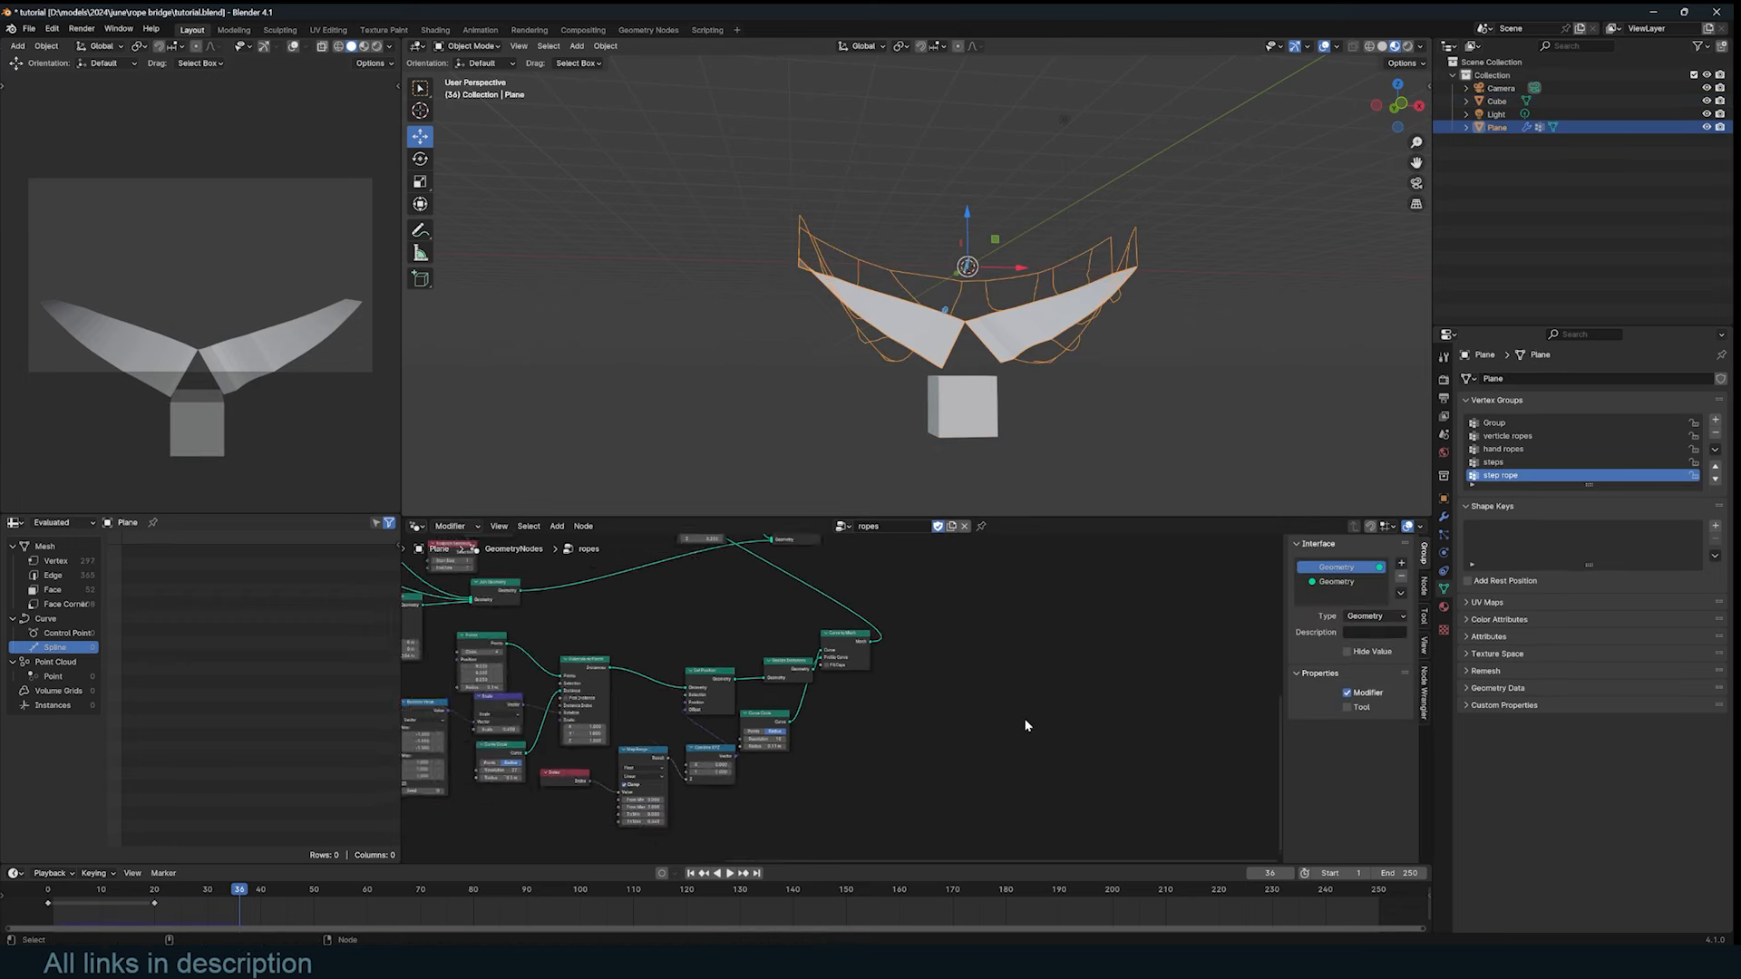
scroll(1030, 723, "down", 4)
middle_click_drag(1031, 723, 834, 663)
scroll(788, 676, "up", 3)
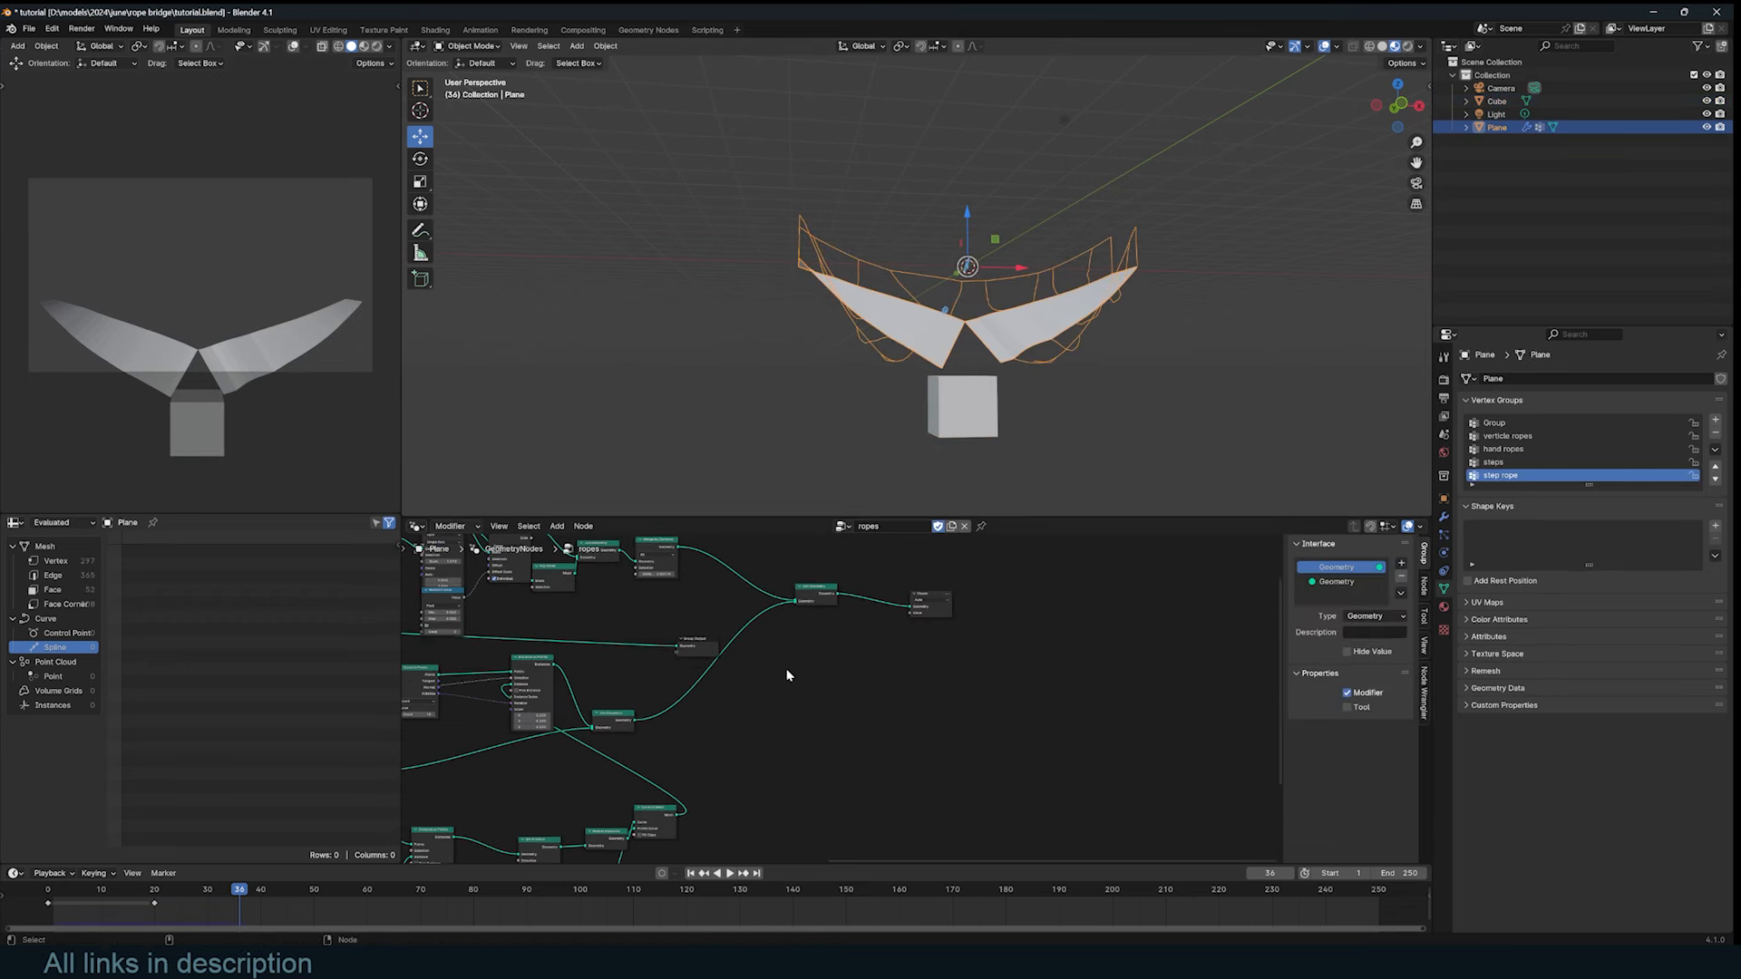
left_click(834, 595, "ctrl+shift")
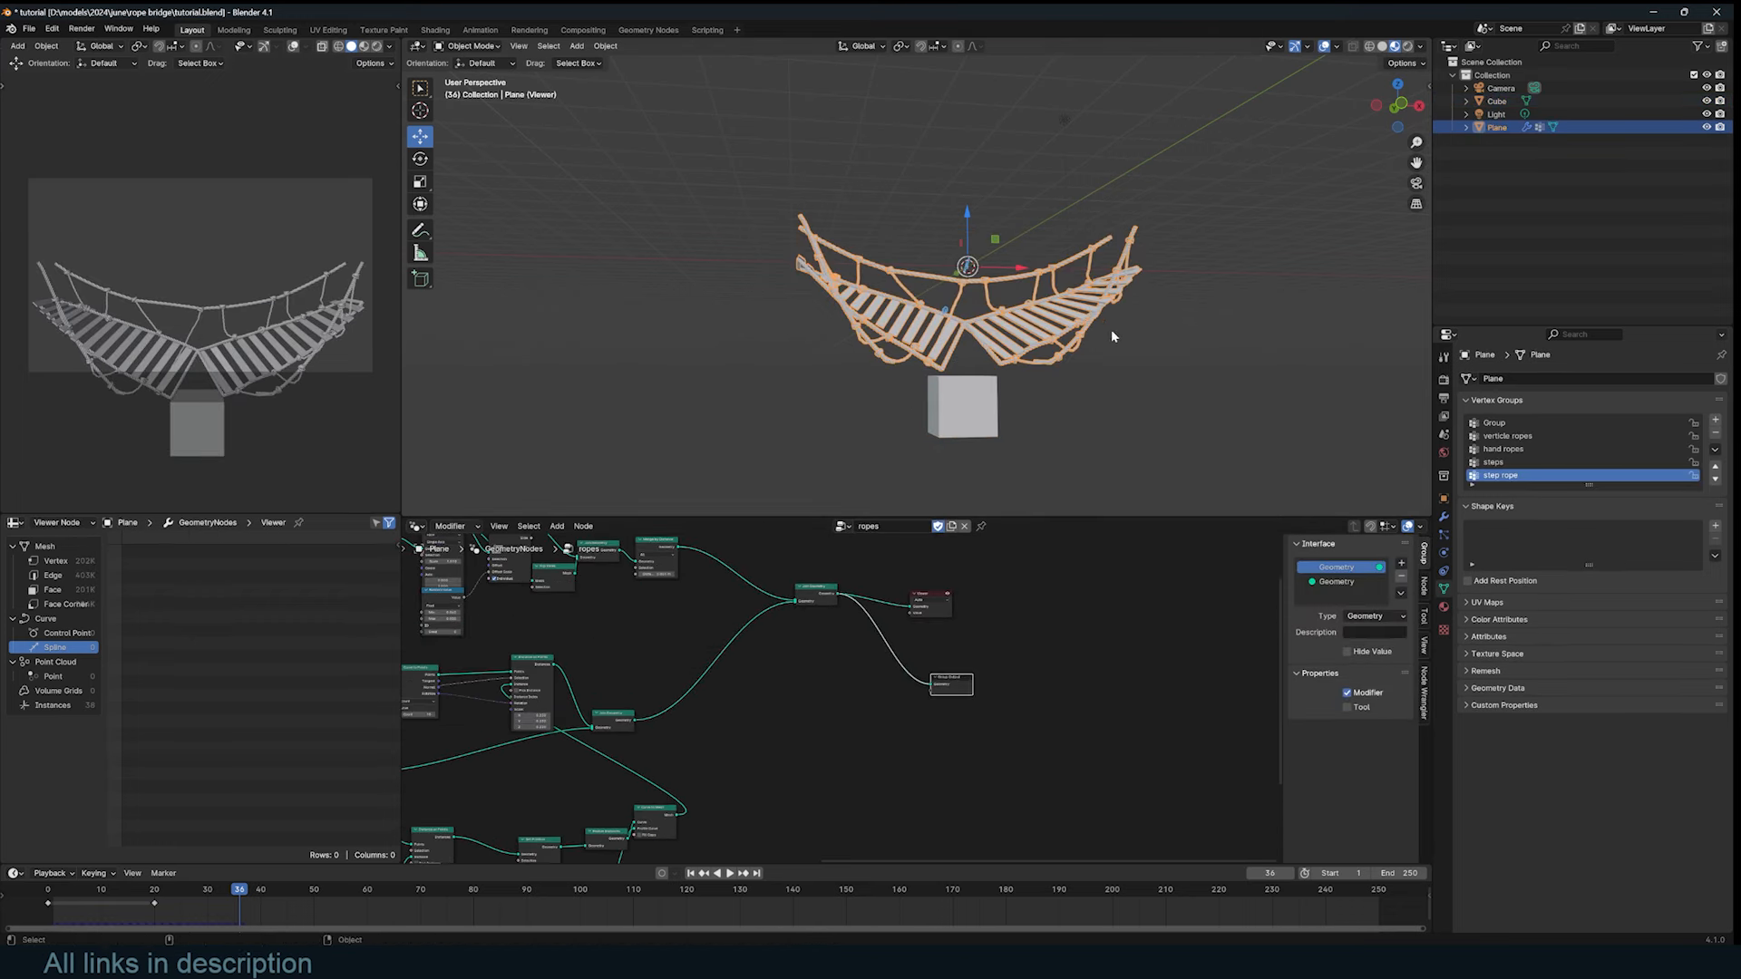
left_click(963, 408)
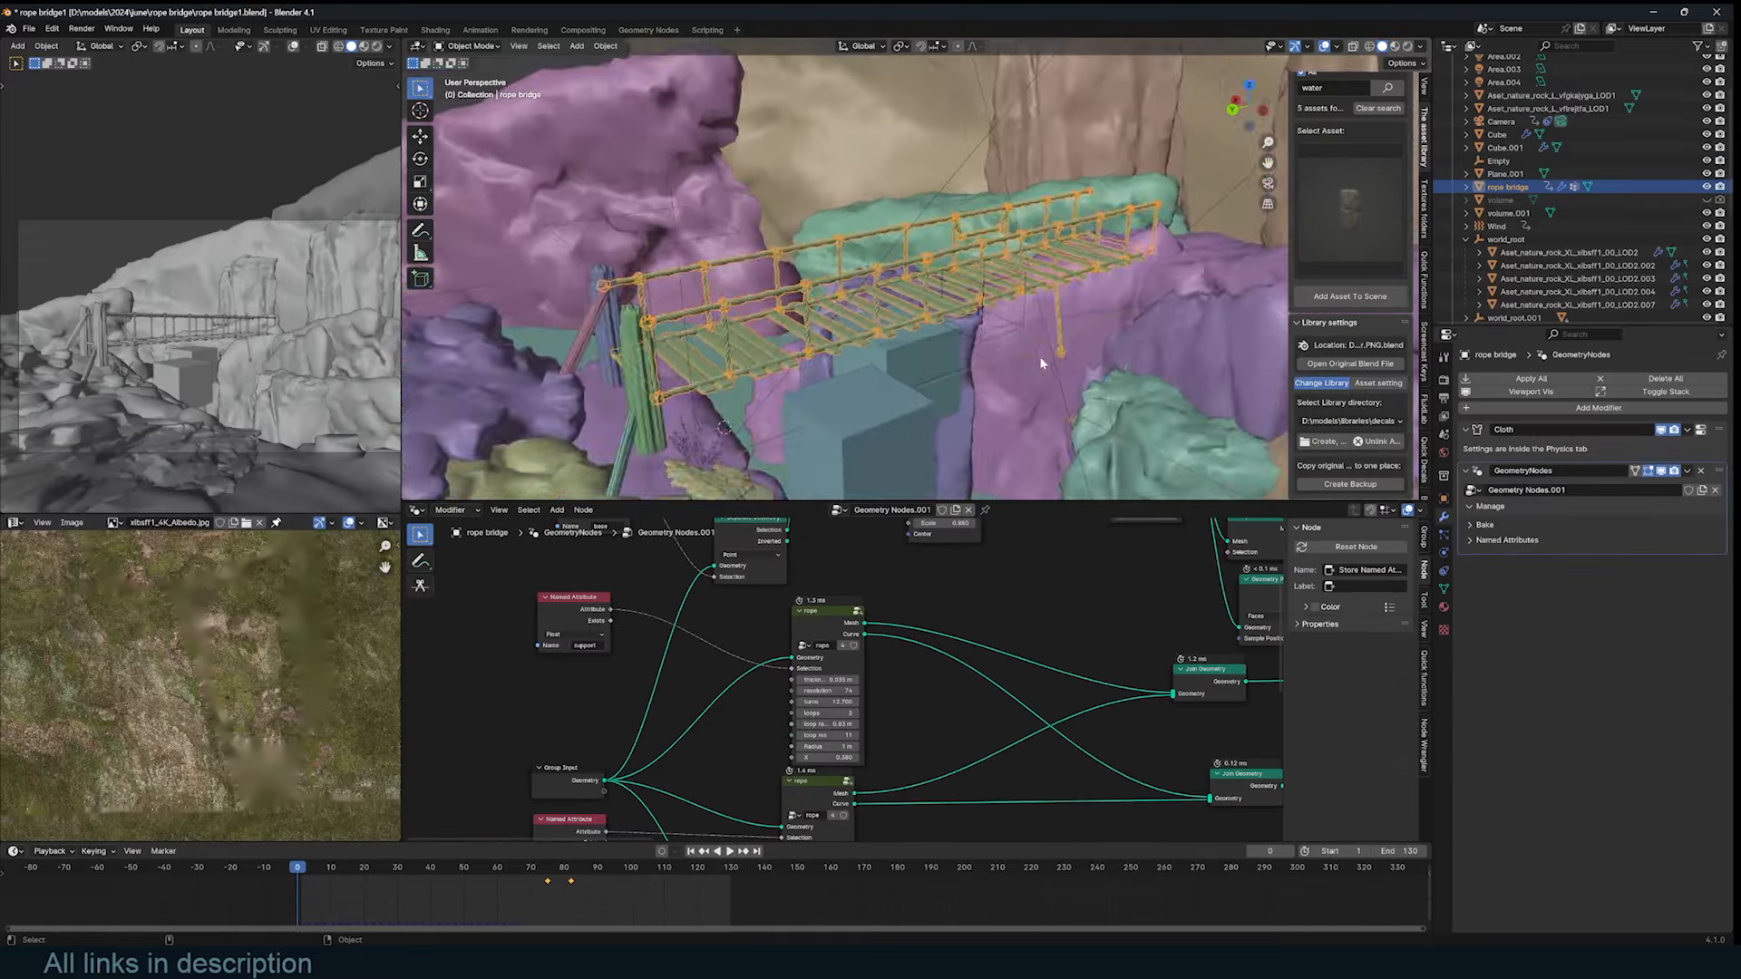
Step: Play the cloth simulation in the finished rope bridge scene to examine how the bridge collapses onto the cubes
scroll(1041, 363, "up", 3)
middle_click_drag(835, 445, 910, 348, "shift")
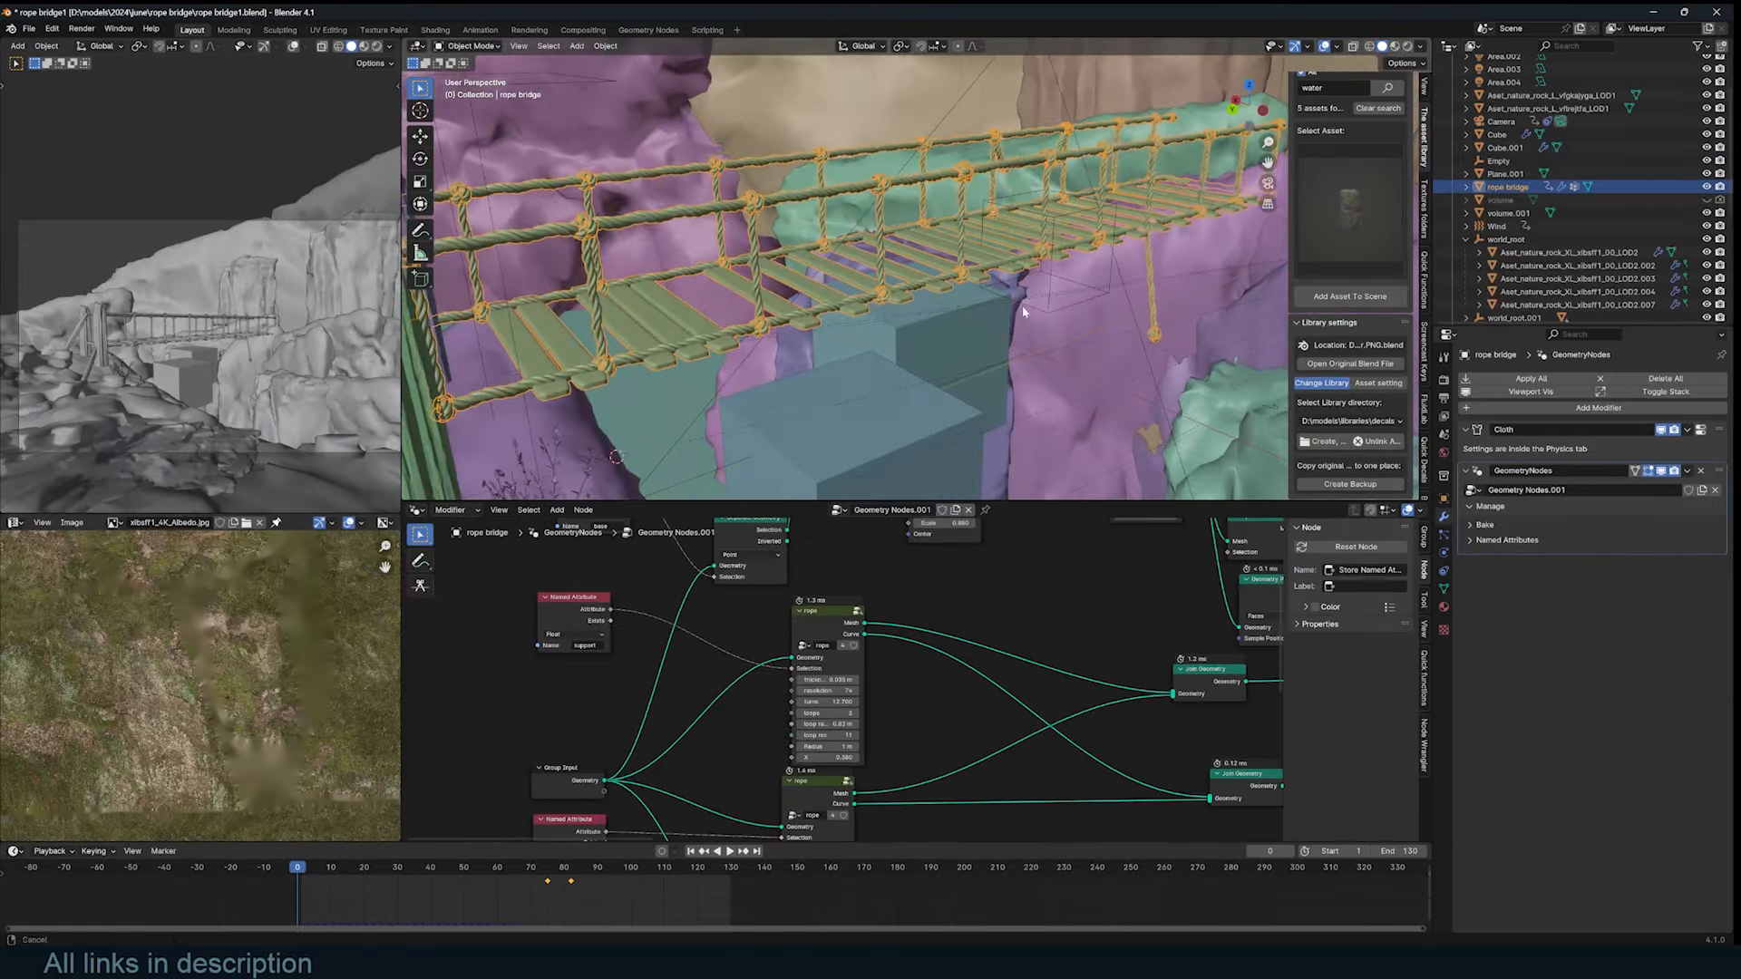
key("space")
scroll(937, 329, "down", 1)
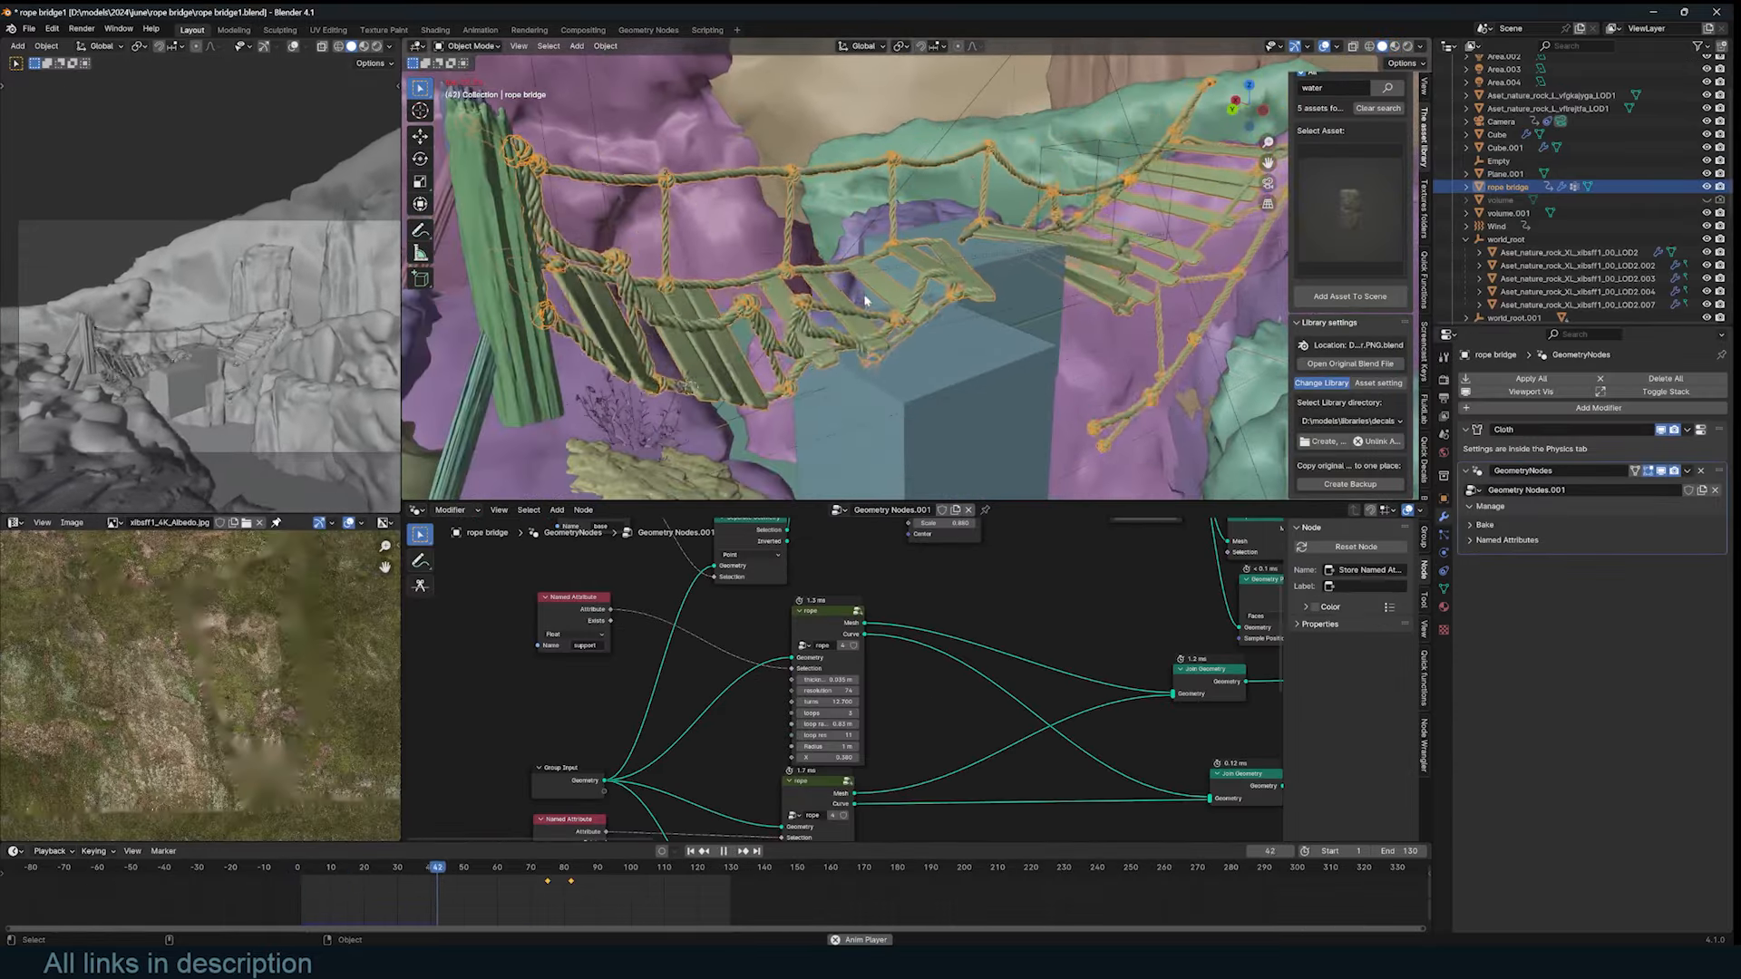
key("Escape")
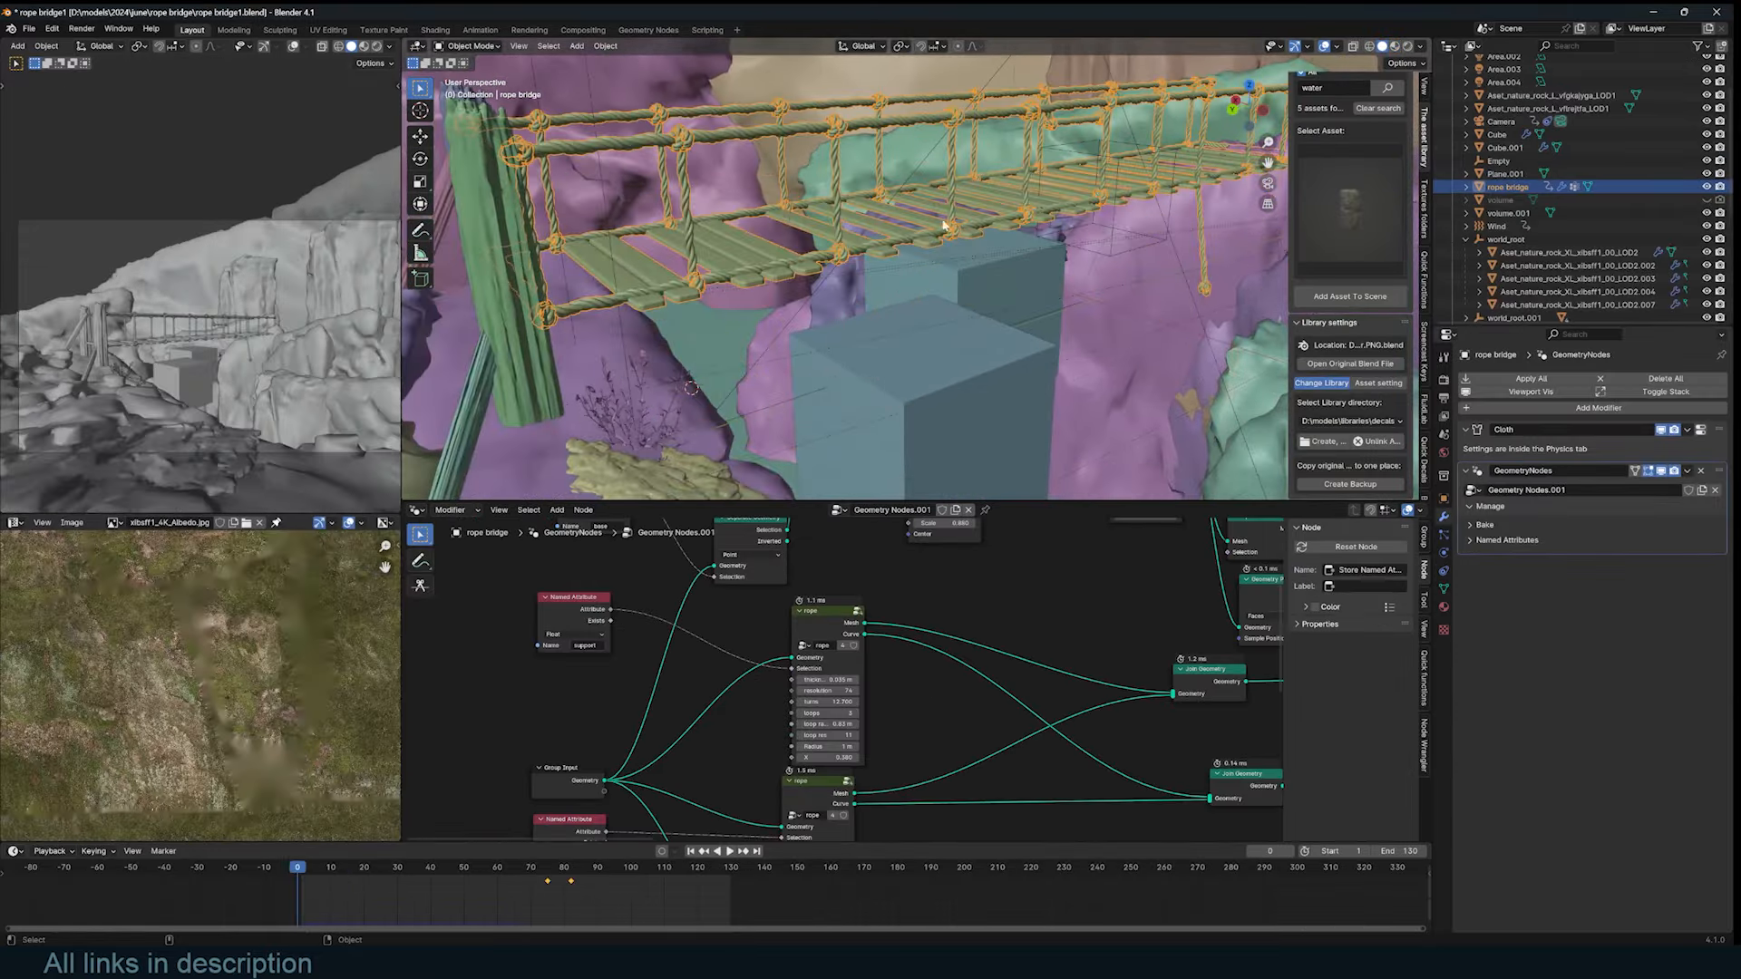
Step: Show the front cube's collision physics settings and reposition the cube beneath the bridge while the simulation plays
left_click(969, 366)
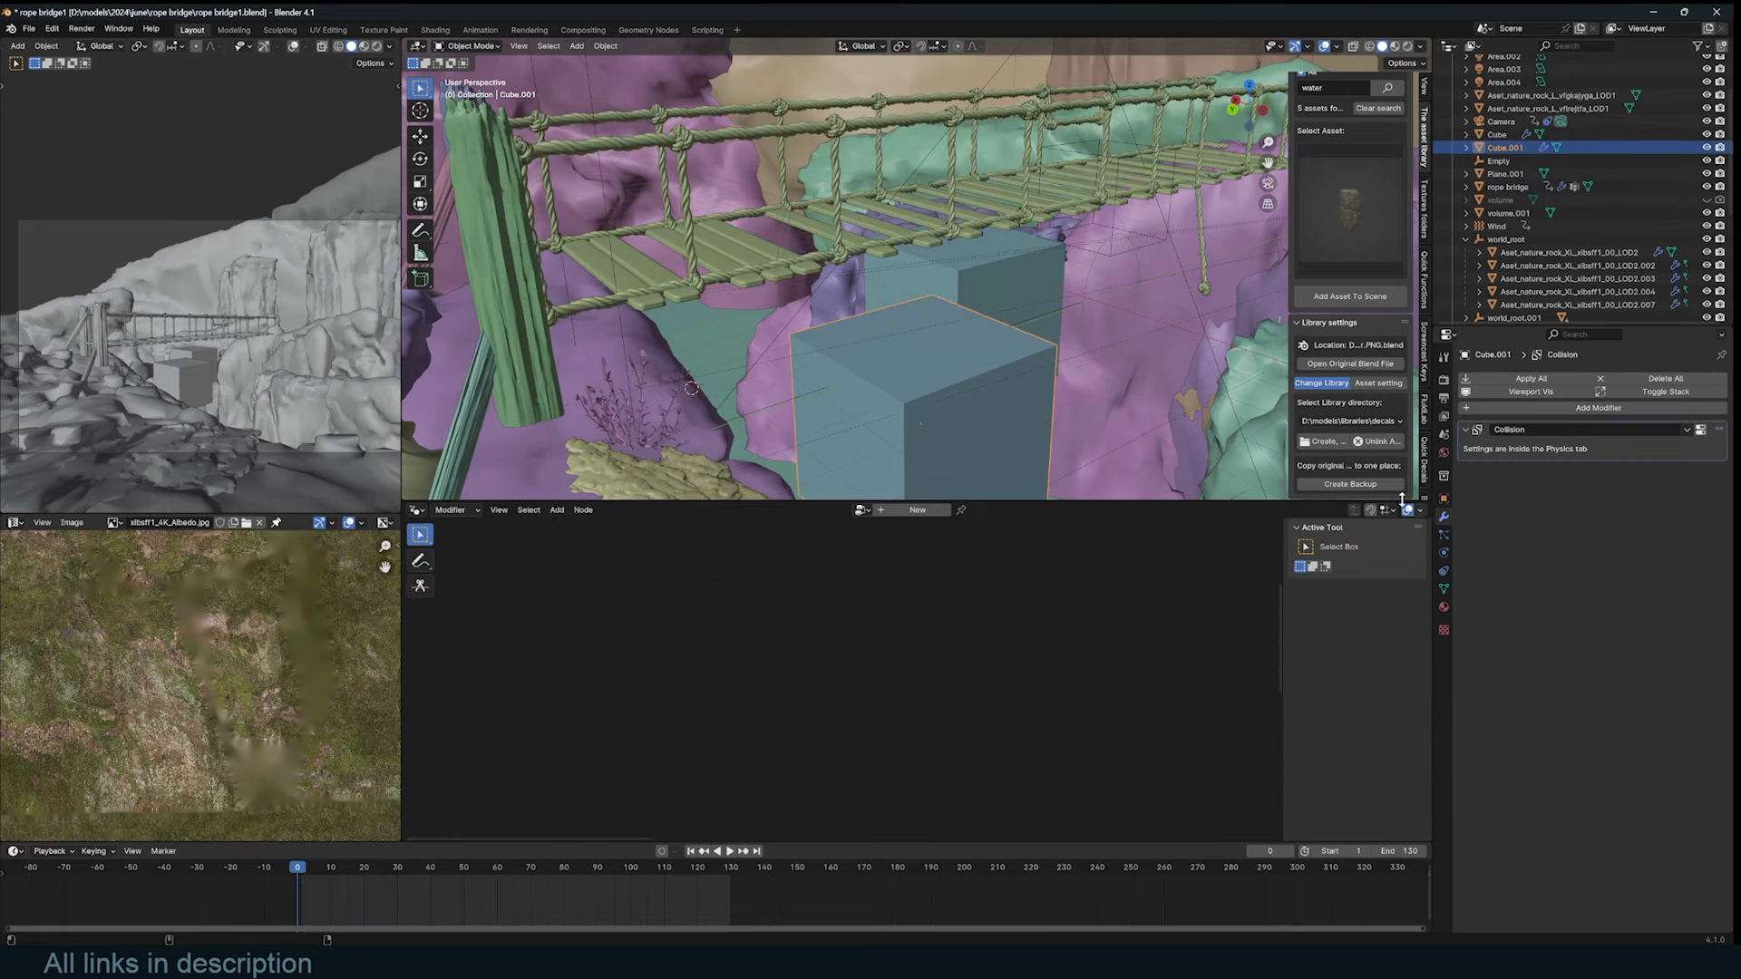
left_click(1448, 554)
key("space")
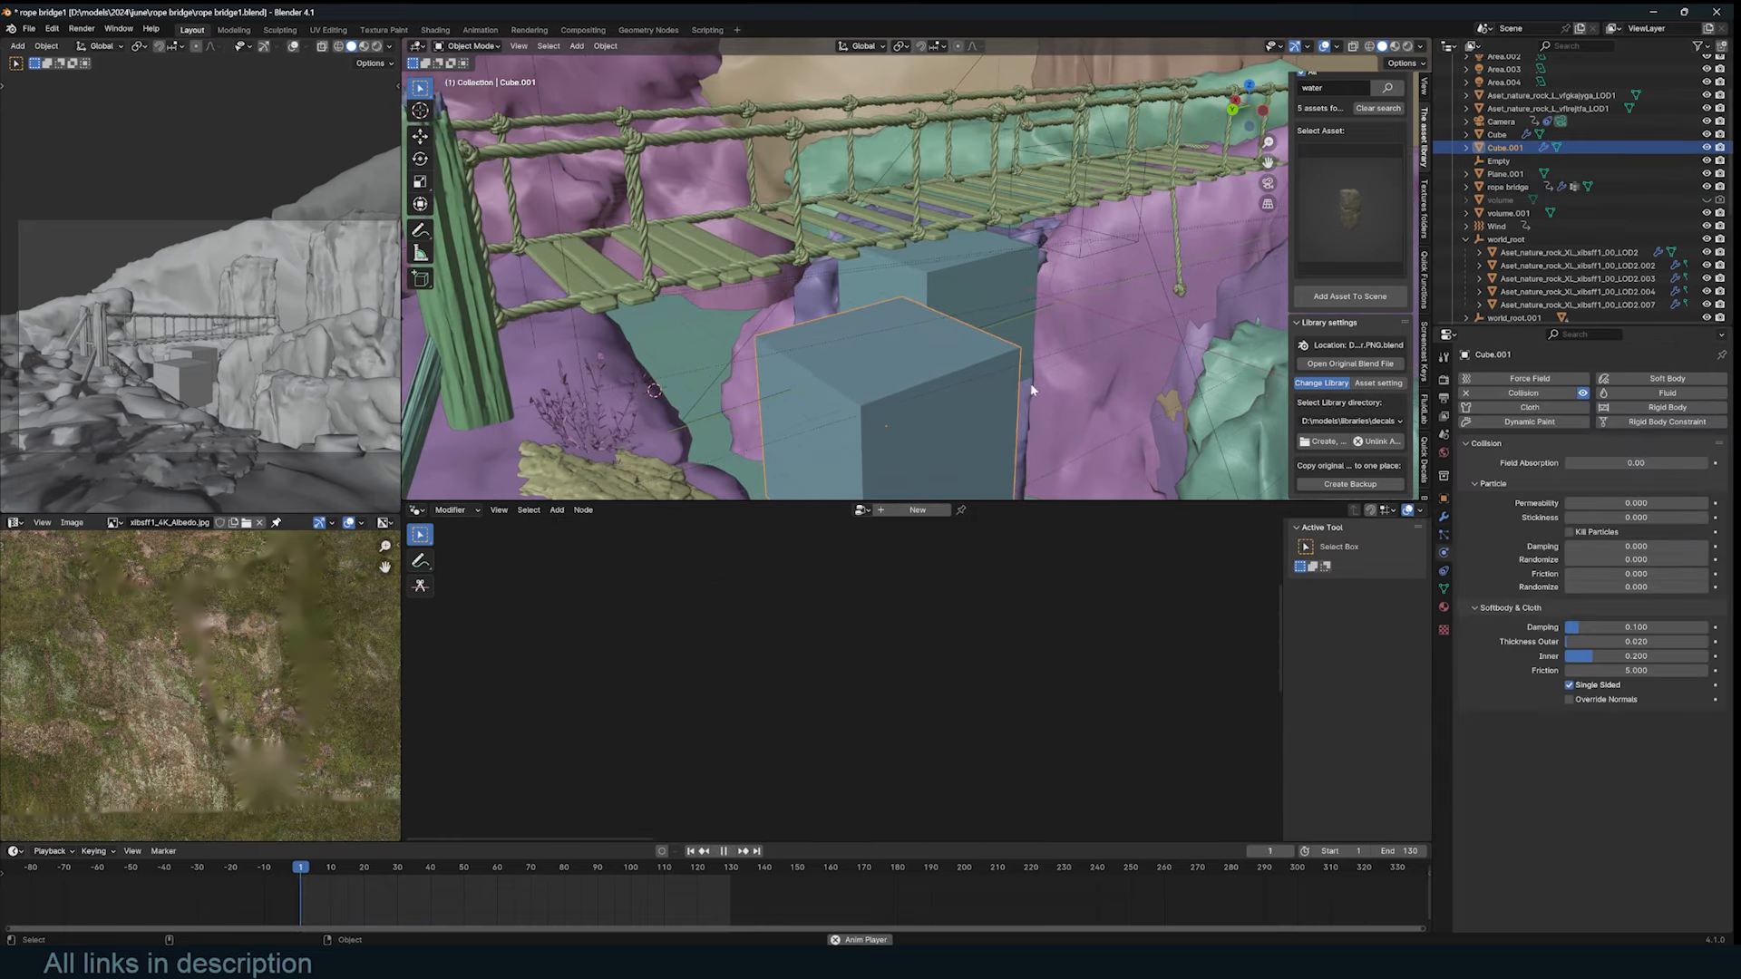
key("g")
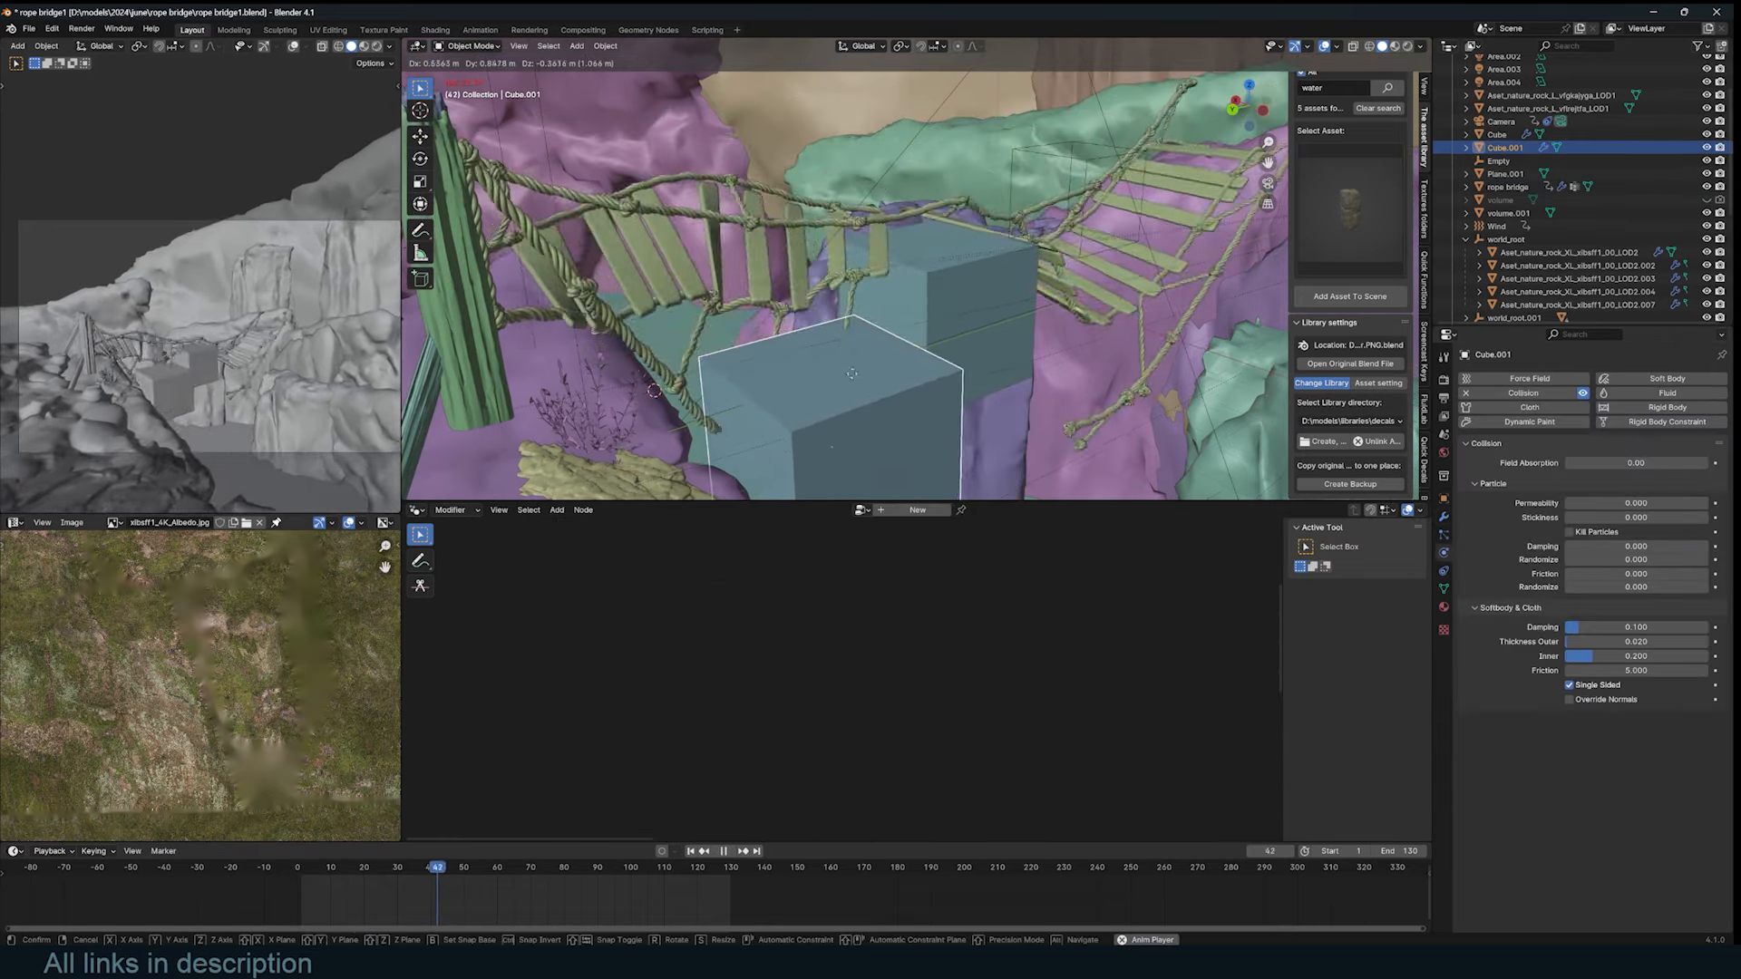
left_click(890, 387)
key("Escape")
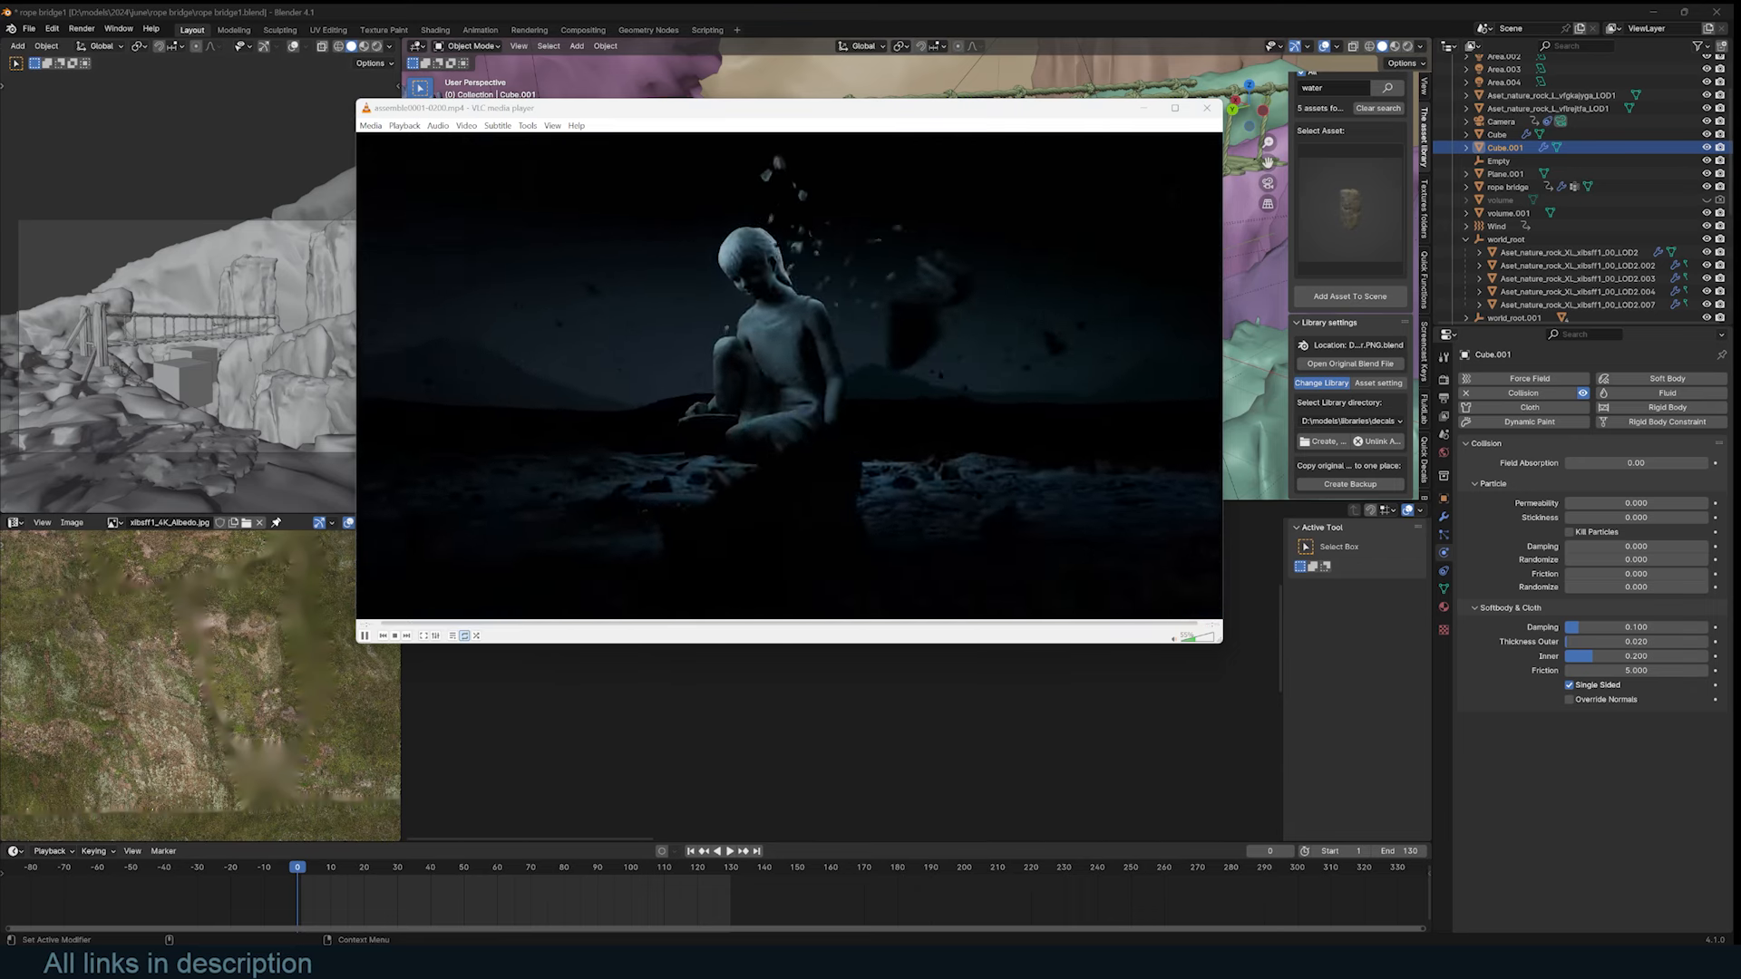
Step: Skip to the next clip, assemble0001-0200.mp4, in VLC media player
key("n")
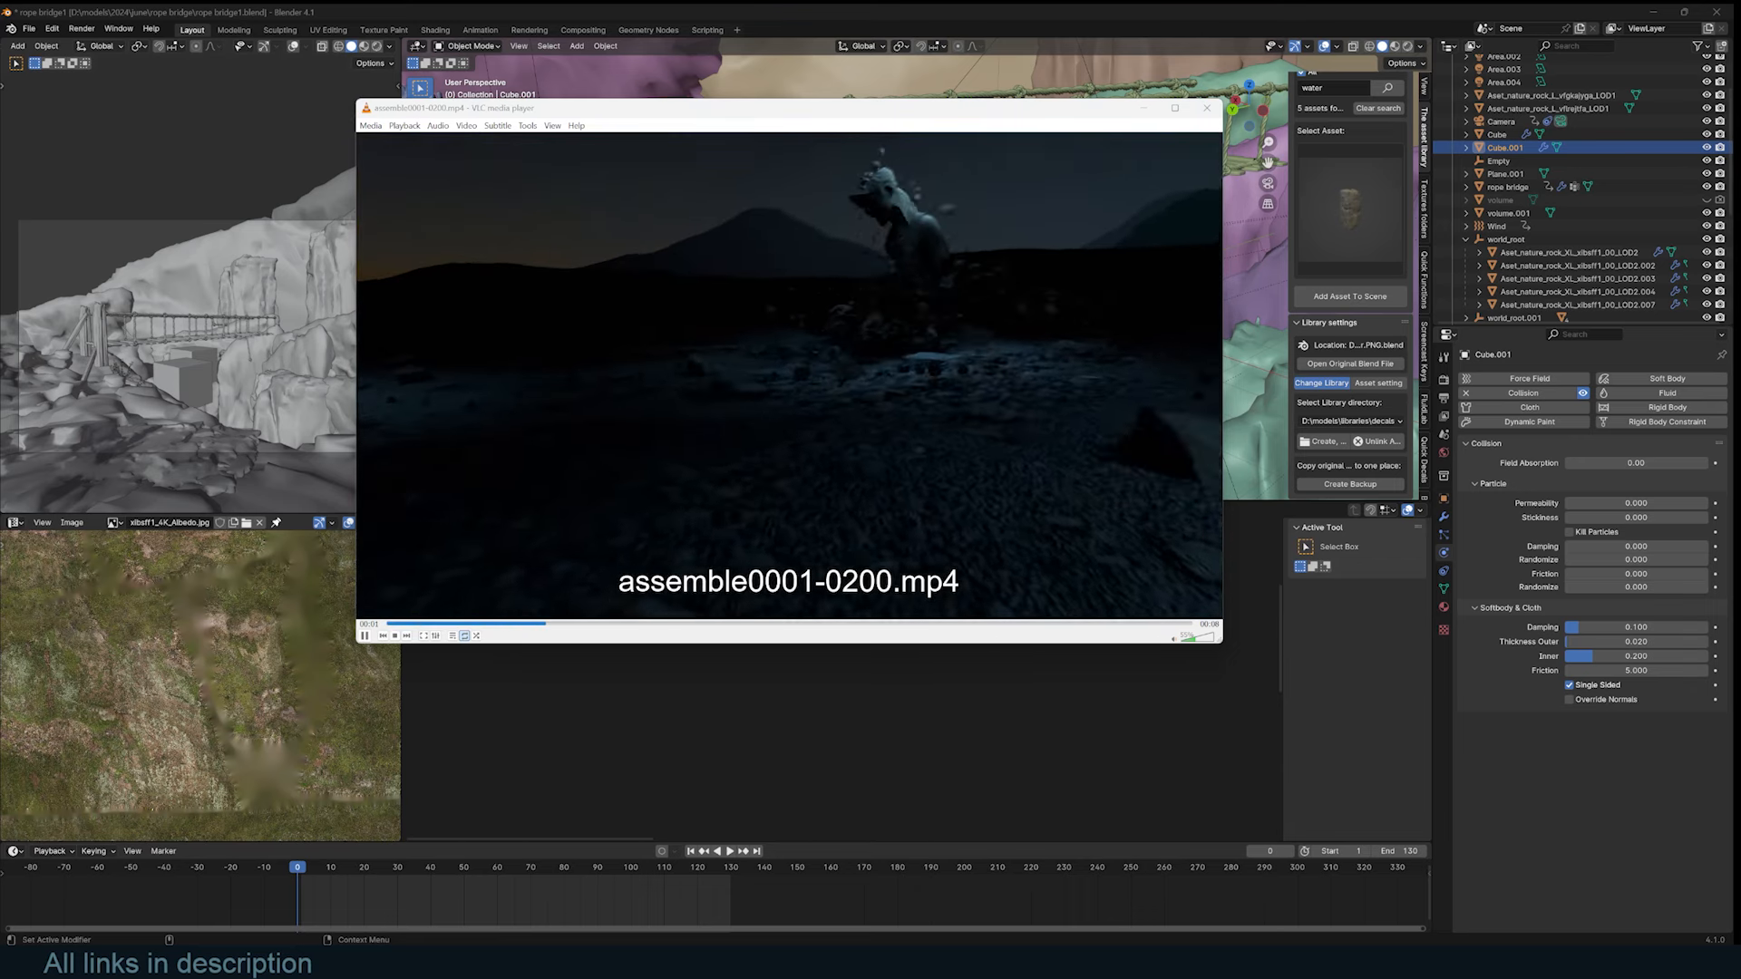